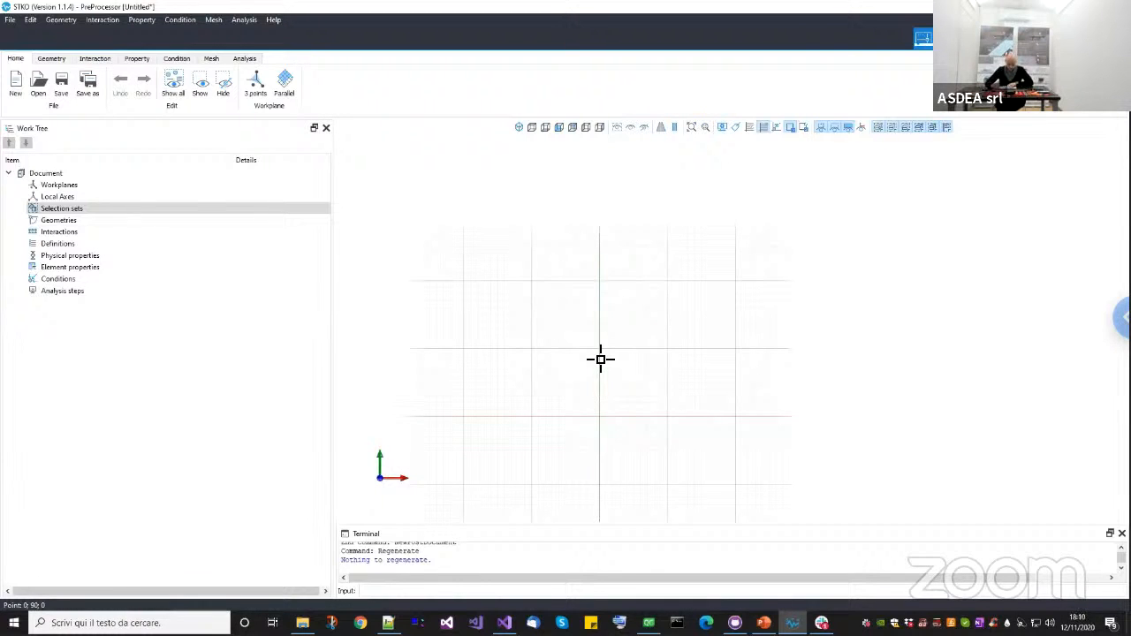
# Set the workplane's grid size to 100, keeping the cell counts at 10.
pyautogui.moveTo(597, 369); pyautogui.dragTo(642, 384, button='middle')
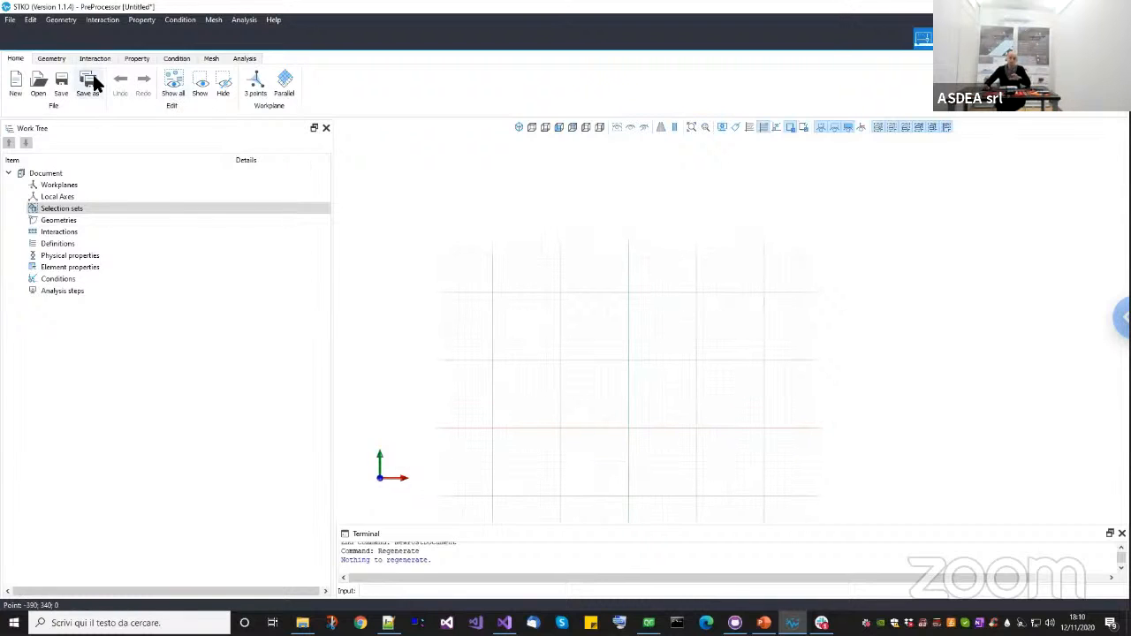
pyautogui.click(51, 59)
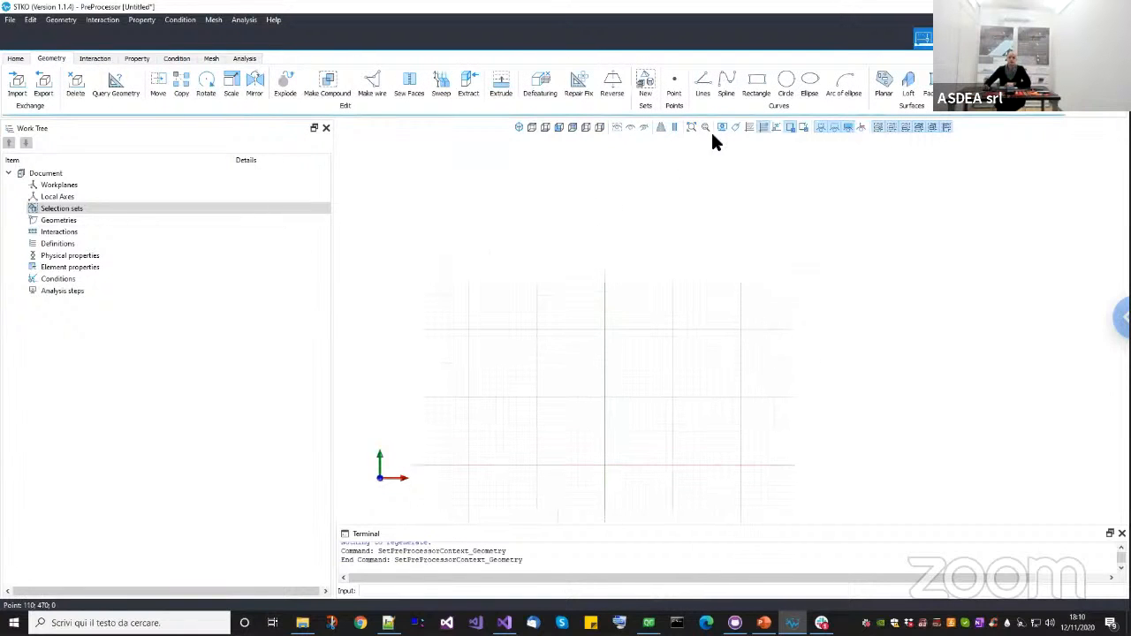
pyautogui.click(756, 89)
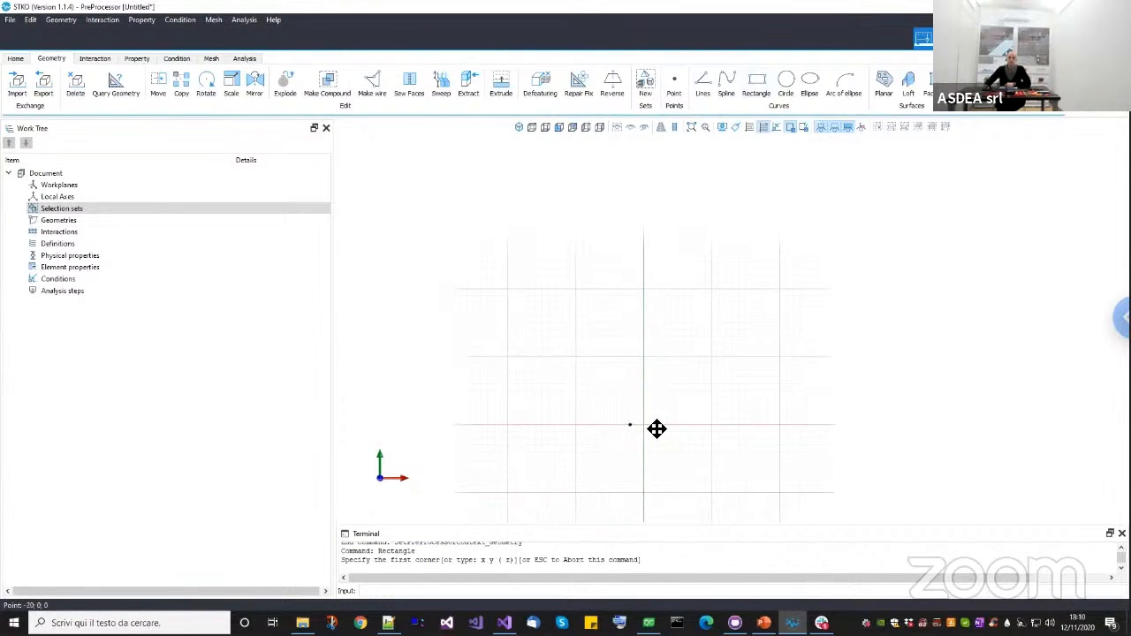
pyautogui.click(747, 128)
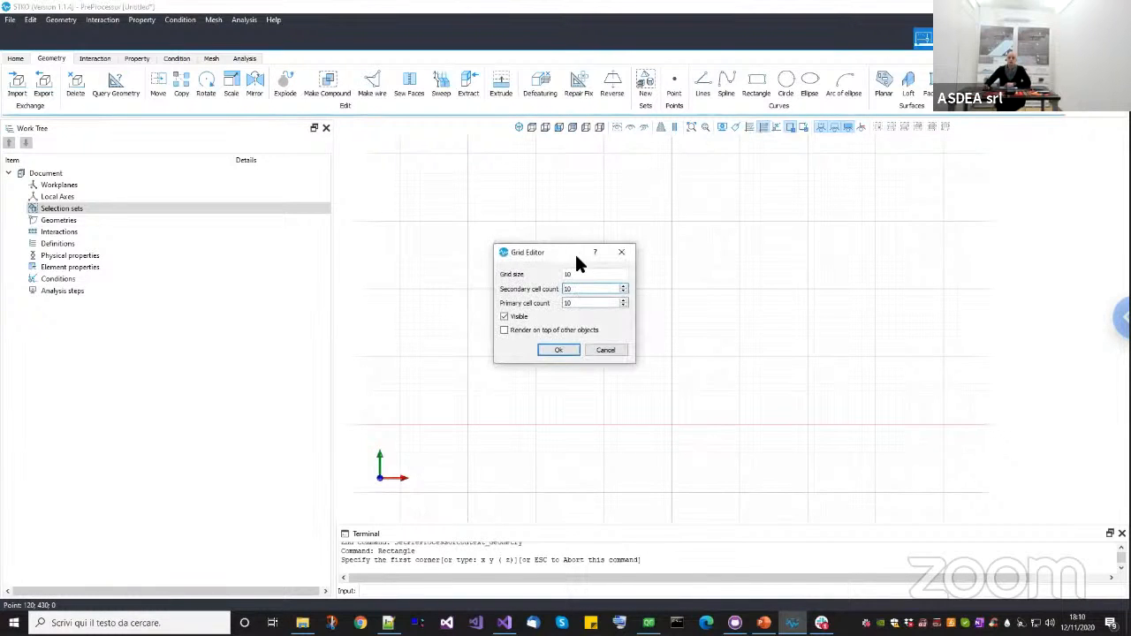
pyautogui.click(587, 276)
pyautogui.write('0')
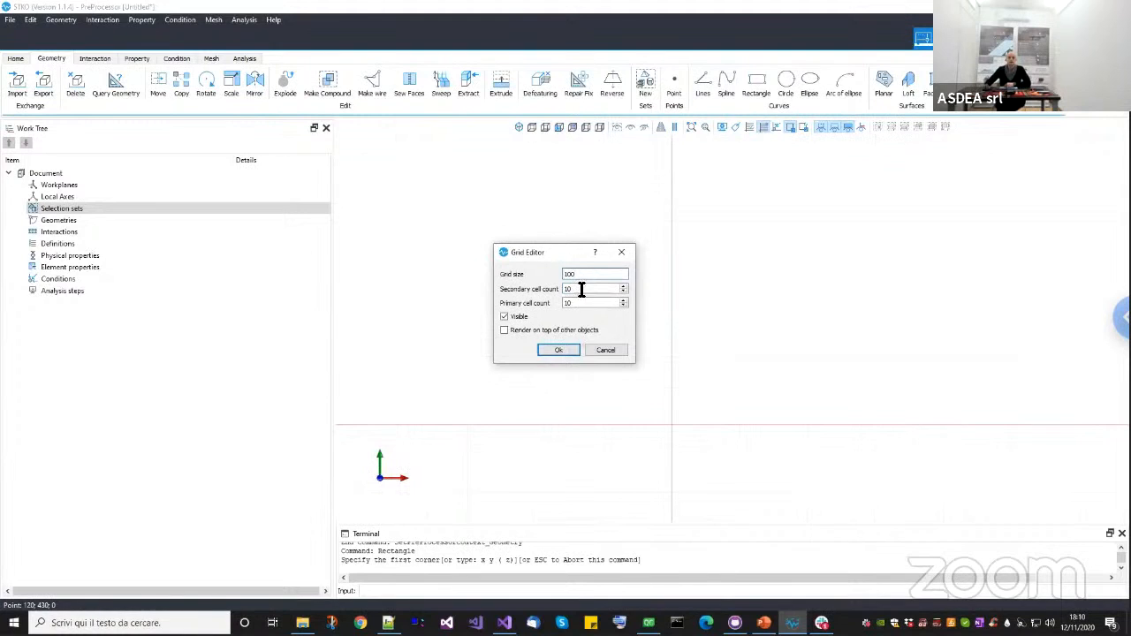
pyautogui.click(562, 351)
# Draw a rectangle on the workplane from corner (-5000, 0) to corner (5000, 5000).
pyautogui.middleClick(695, 413)
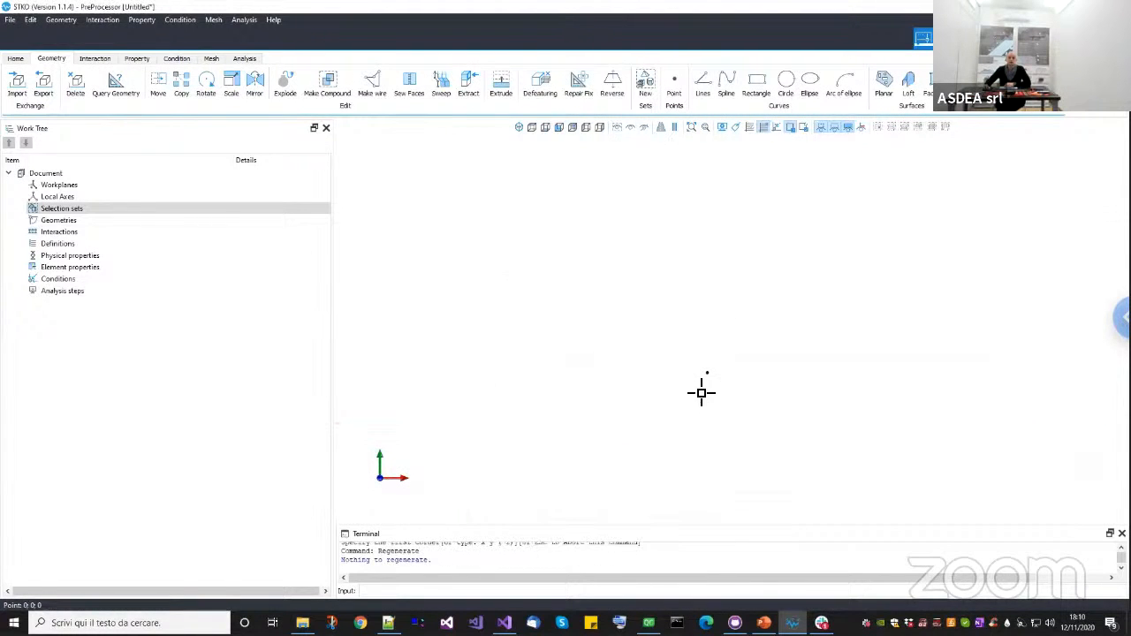
pyautogui.middleClick(701, 388)
pyautogui.scroll(-10, 616, 402)
pyautogui.scroll(-10, 563, 384)
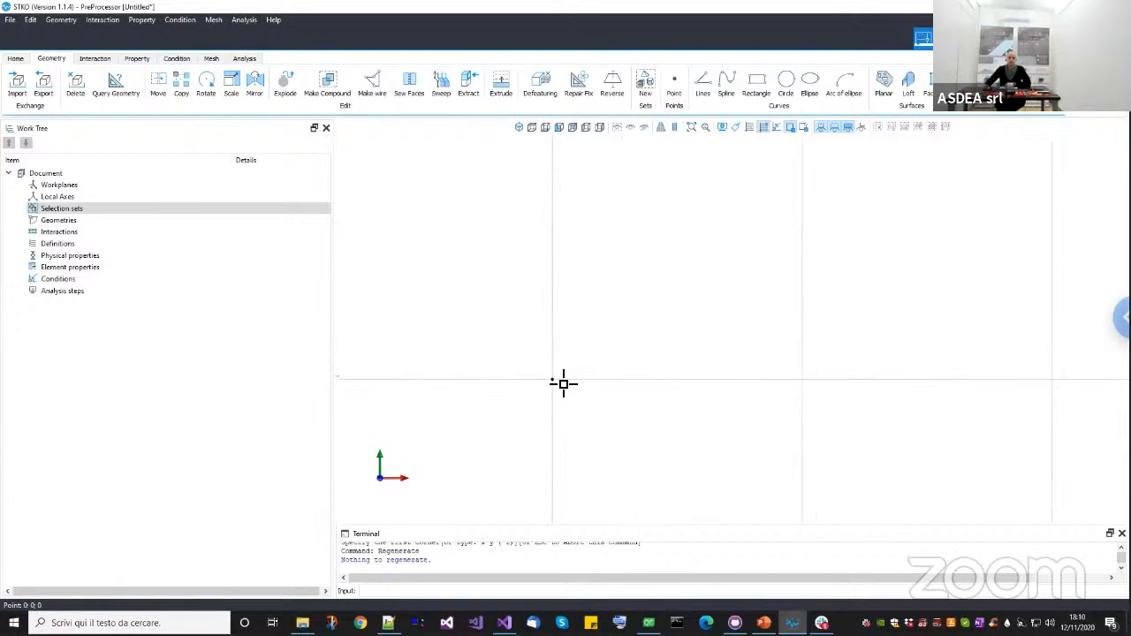
pyautogui.scroll(2, 537, 393)
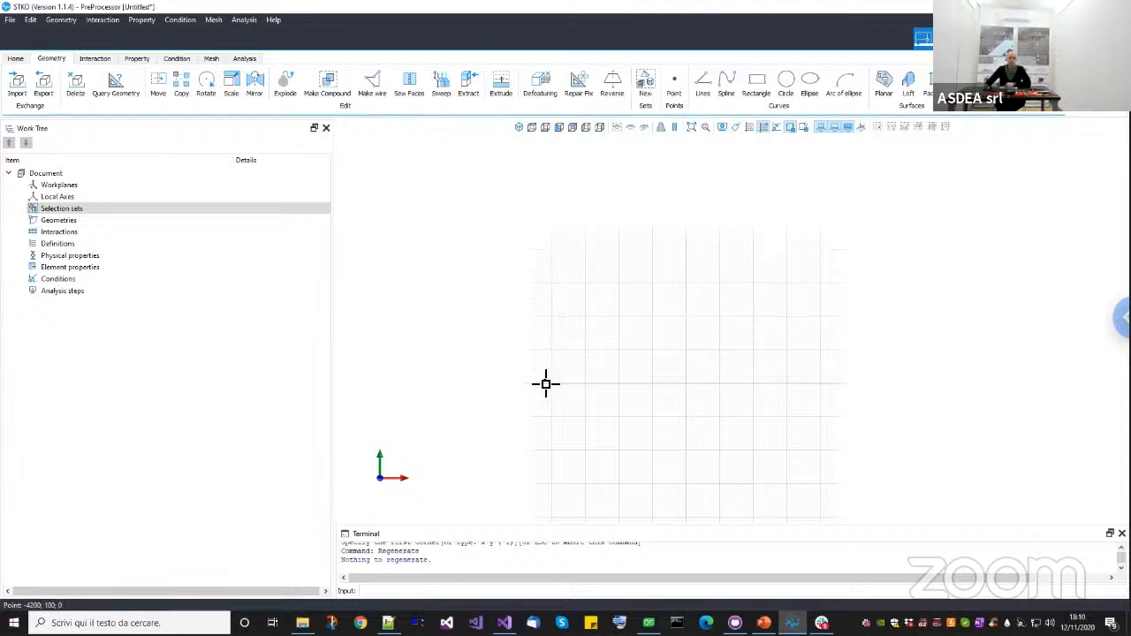
pyautogui.scroll(2, 527, 386)
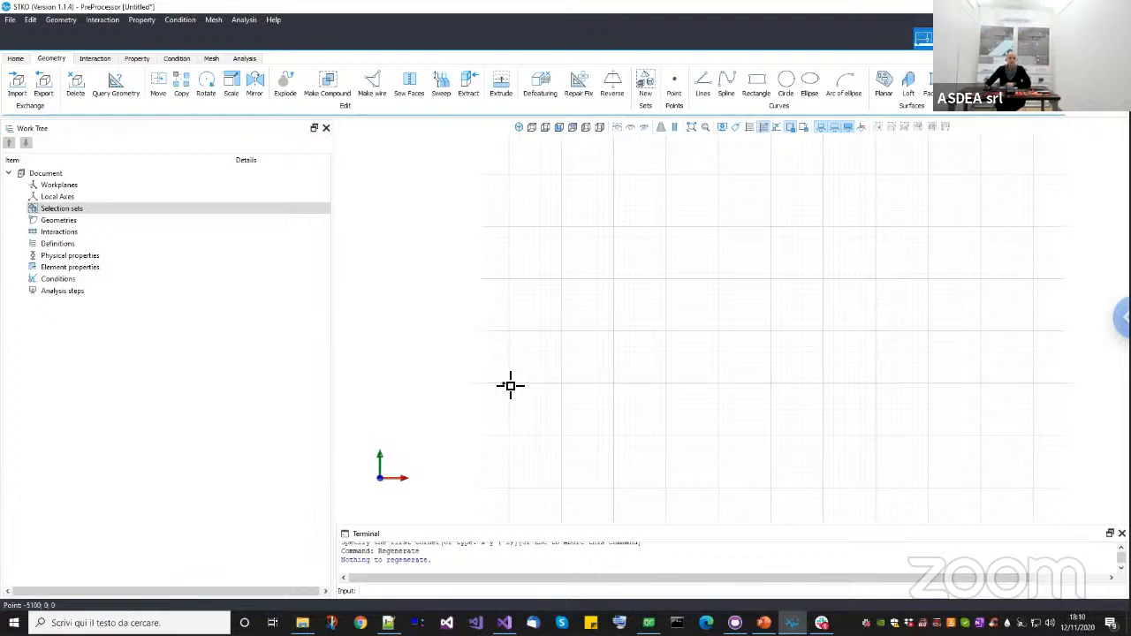
pyautogui.click(530, 389)
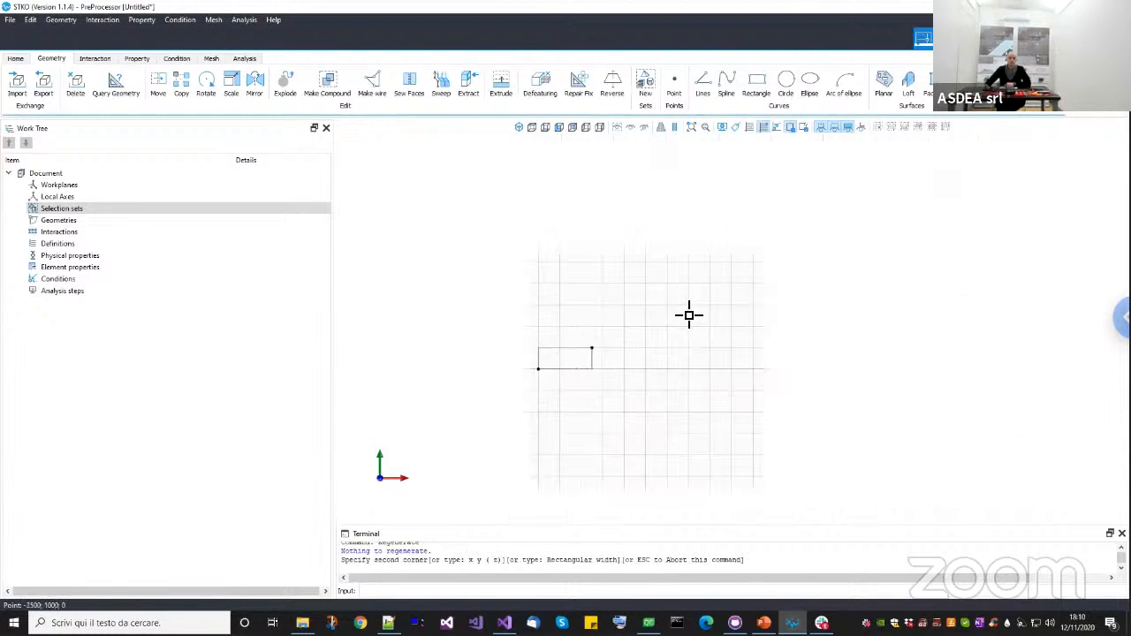
pyautogui.scroll(2, 686, 309)
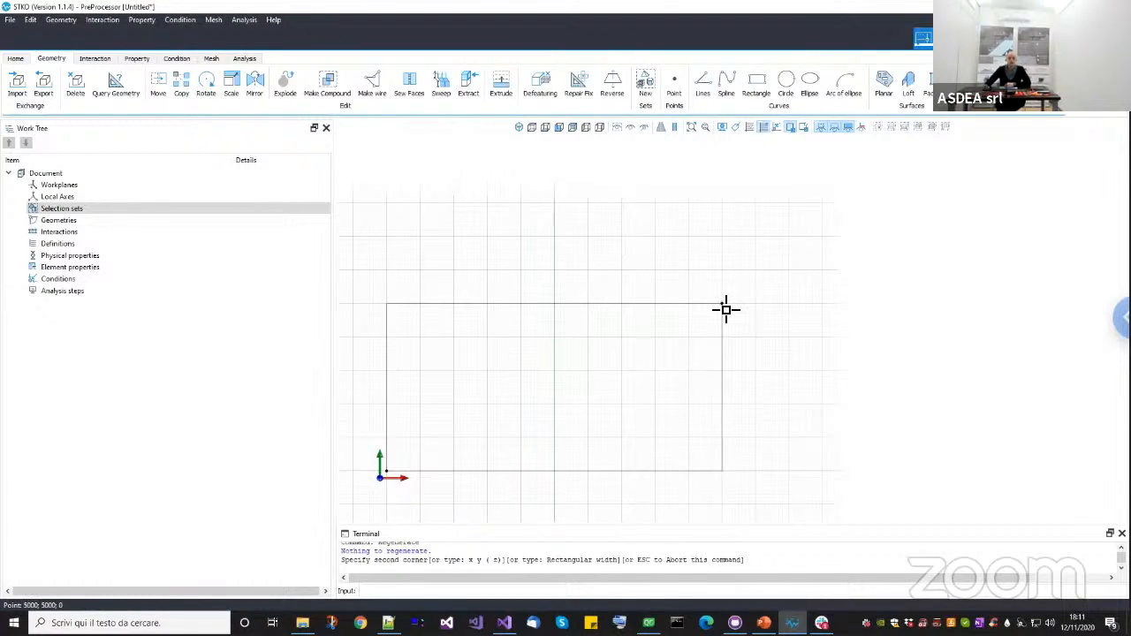
pyautogui.click(725, 309)
pyautogui.moveTo(603, 322); pyautogui.dragTo(661, 309, button='middle')
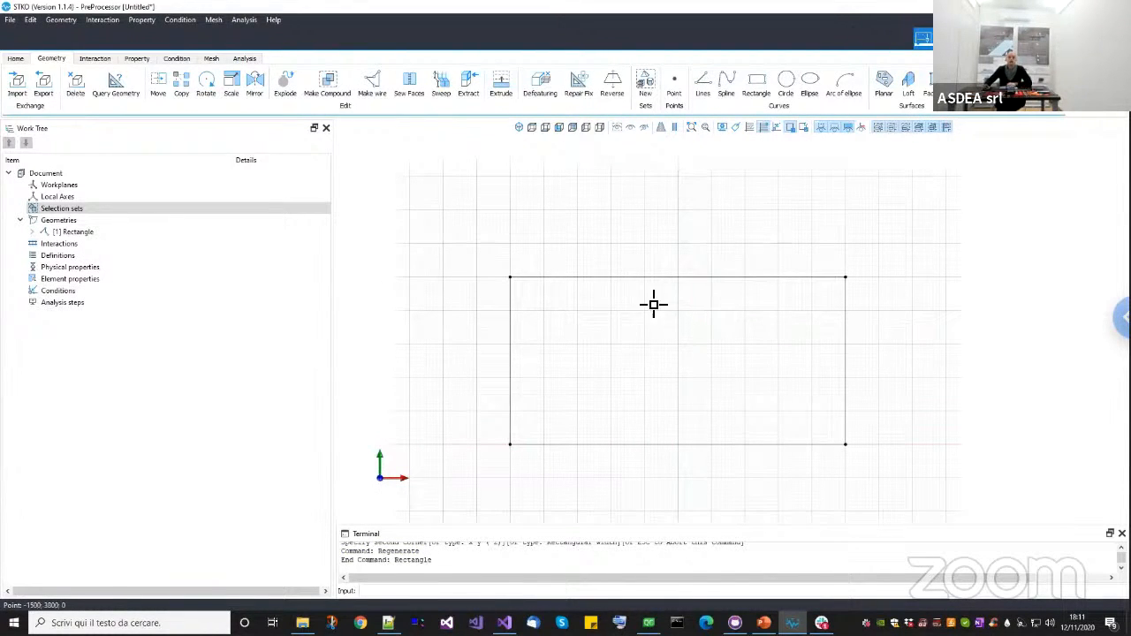
# Draw a thin rectangle on the large rectangle's upper edge, from (-5000, 5000) to (5000, 5500).
pyautogui.moveTo(622, 318); pyautogui.dragTo(527, 310, button='middle')
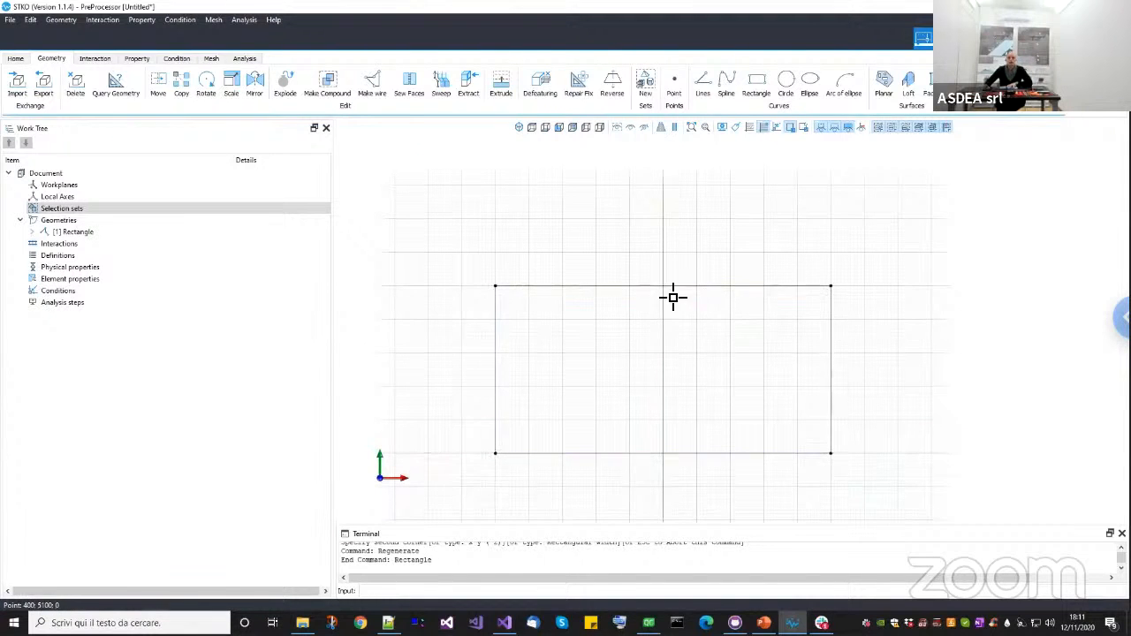
pyautogui.scroll(1, 667, 296)
pyautogui.moveTo(818, 181); pyautogui.dragTo(831, 216, button='middle')
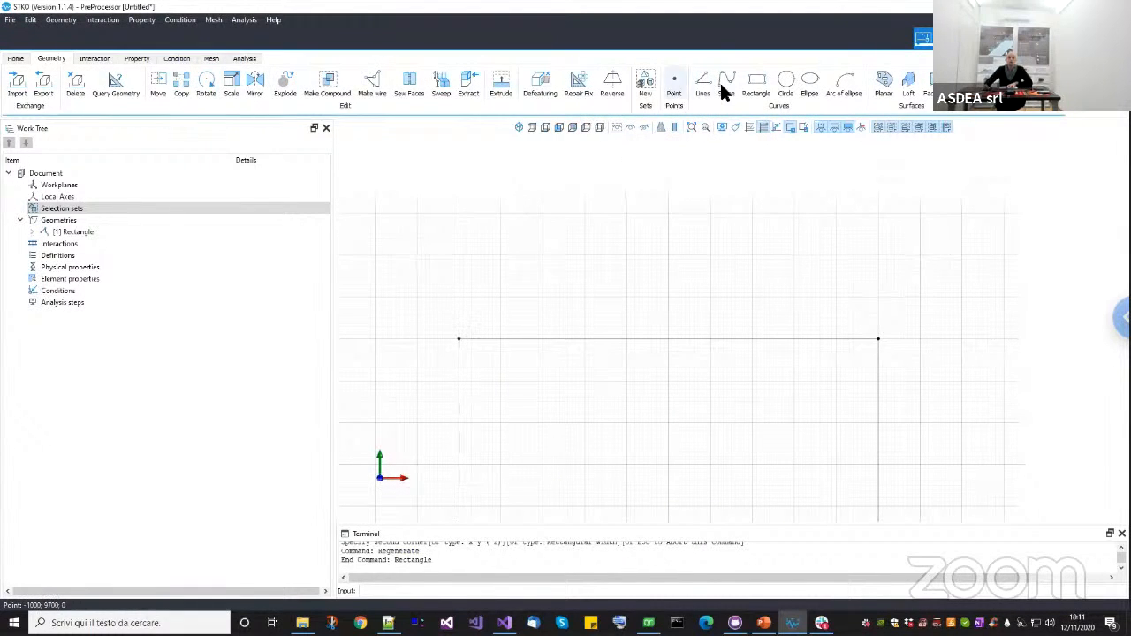
pyautogui.click(751, 84)
pyautogui.scroll(1, 485, 335)
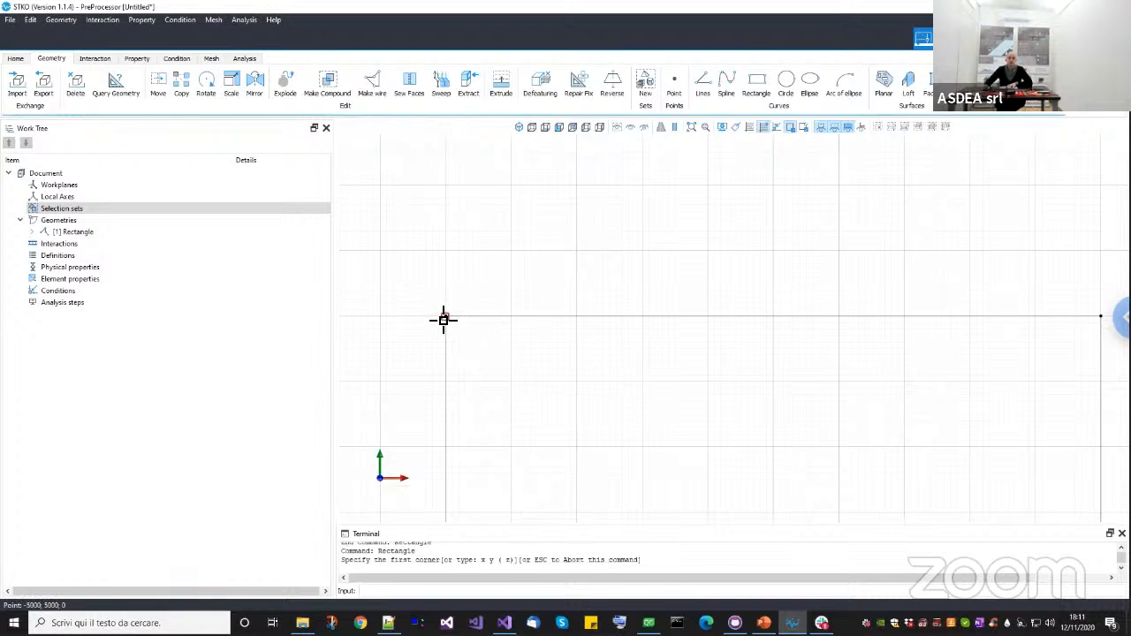
pyautogui.click(444, 320)
pyautogui.scroll(-3, 583, 292)
pyautogui.moveTo(588, 292); pyautogui.dragTo(533, 313, button='middle')
pyautogui.scroll(2, 771, 308)
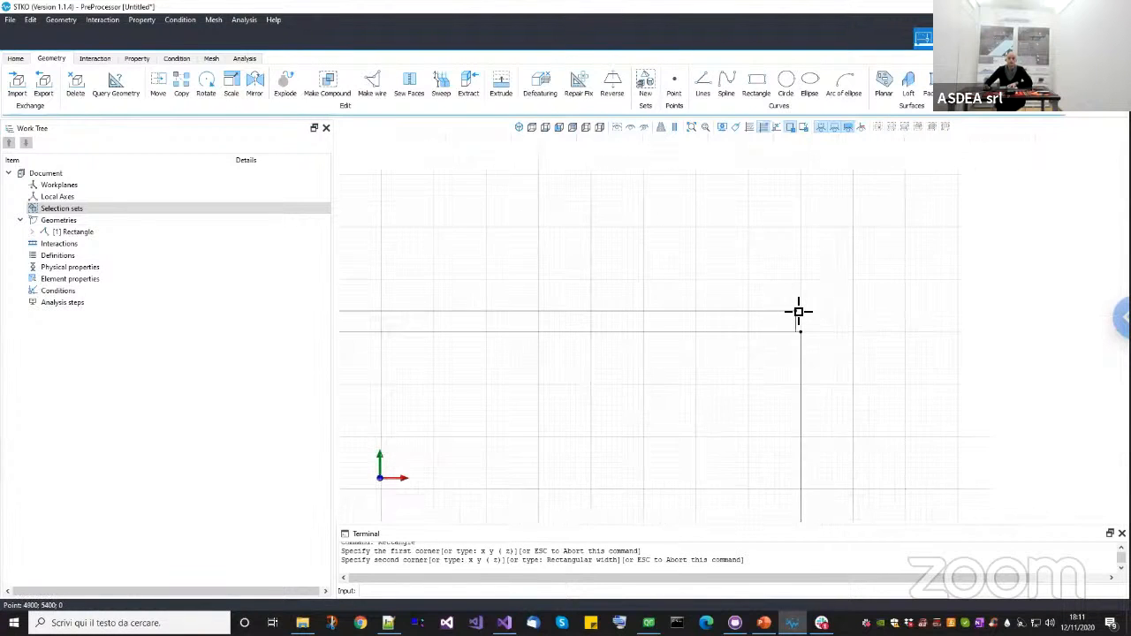
pyautogui.scroll(2, 800, 311)
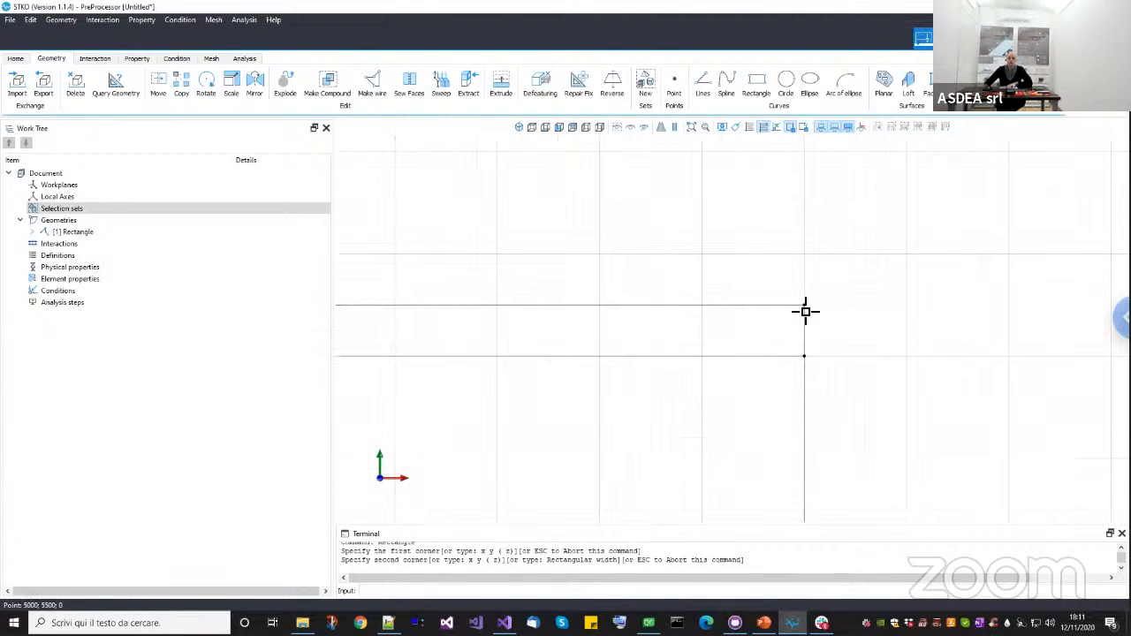
pyautogui.click(805, 312)
pyautogui.scroll(-3, 760, 334)
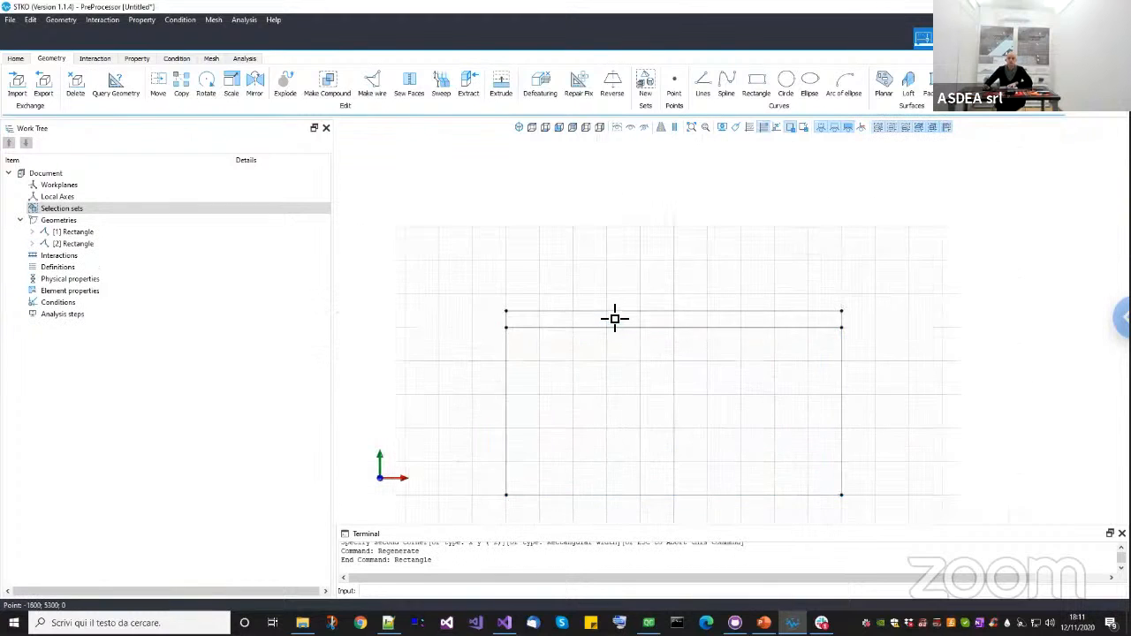
# Draw a central rectangle from (-3000, 5500) down to (3000, 0), crossing the two existing rectangles.
pyautogui.moveTo(589, 321); pyautogui.dragTo(583, 296, button='middle')
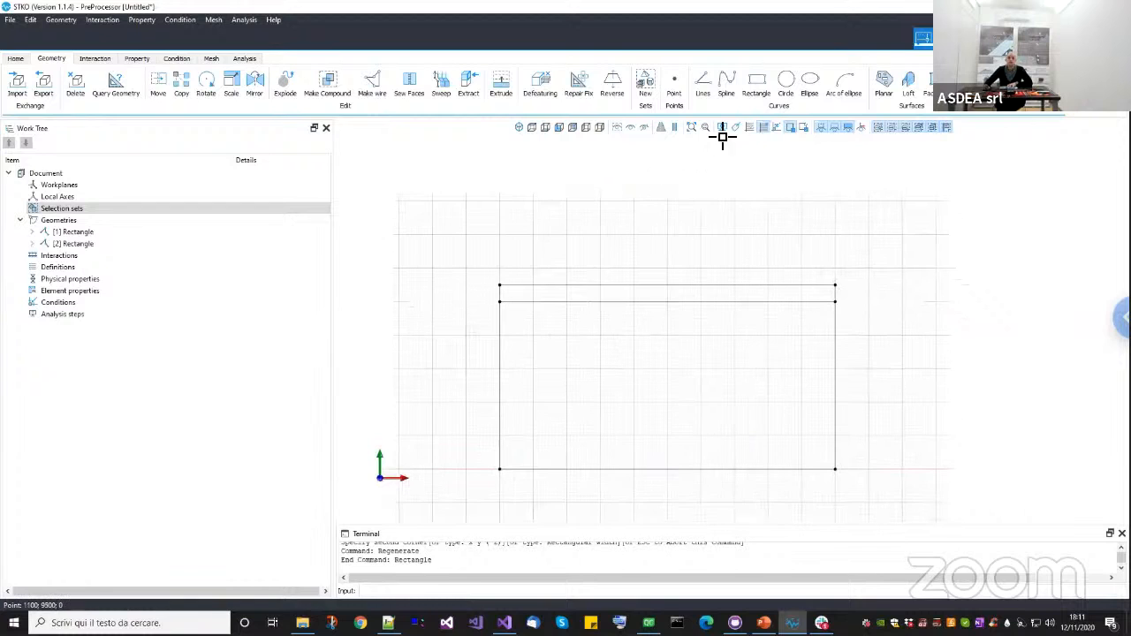
pyautogui.click(756, 84)
pyautogui.scroll(1, 557, 296)
pyautogui.scroll(1, 562, 287)
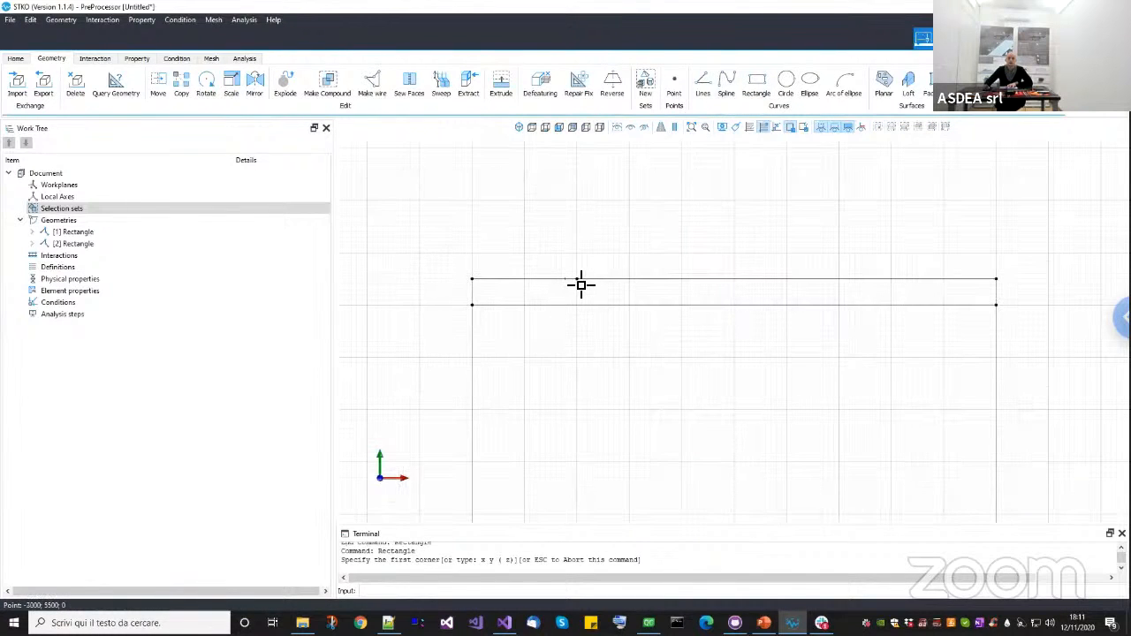
pyautogui.click(580, 285)
pyautogui.scroll(-2, 645, 374)
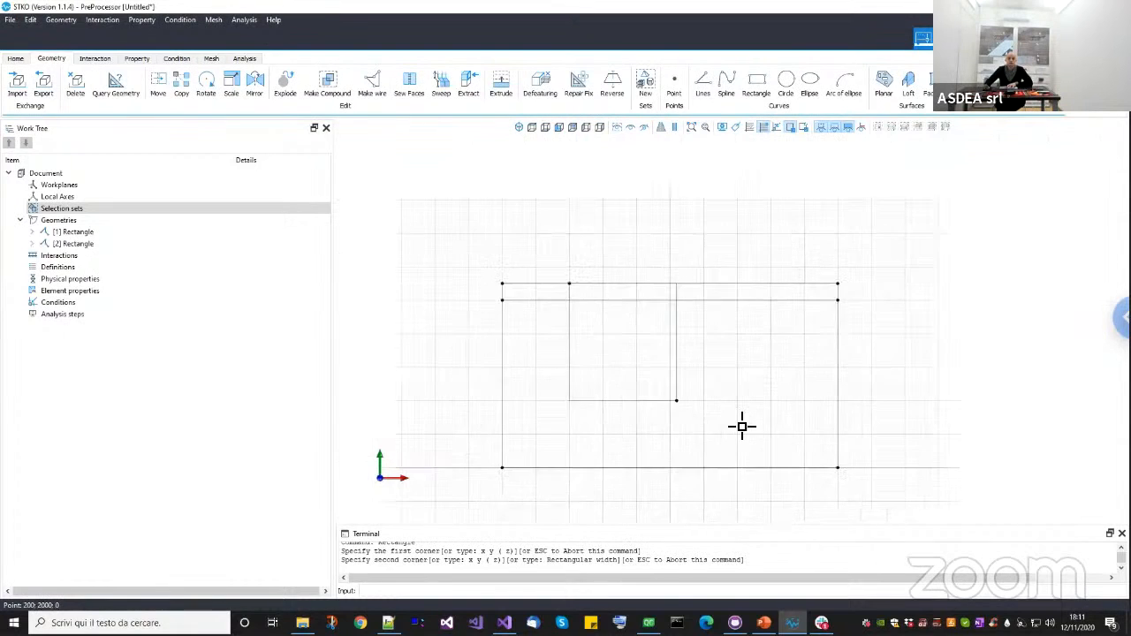
pyautogui.click(775, 473)
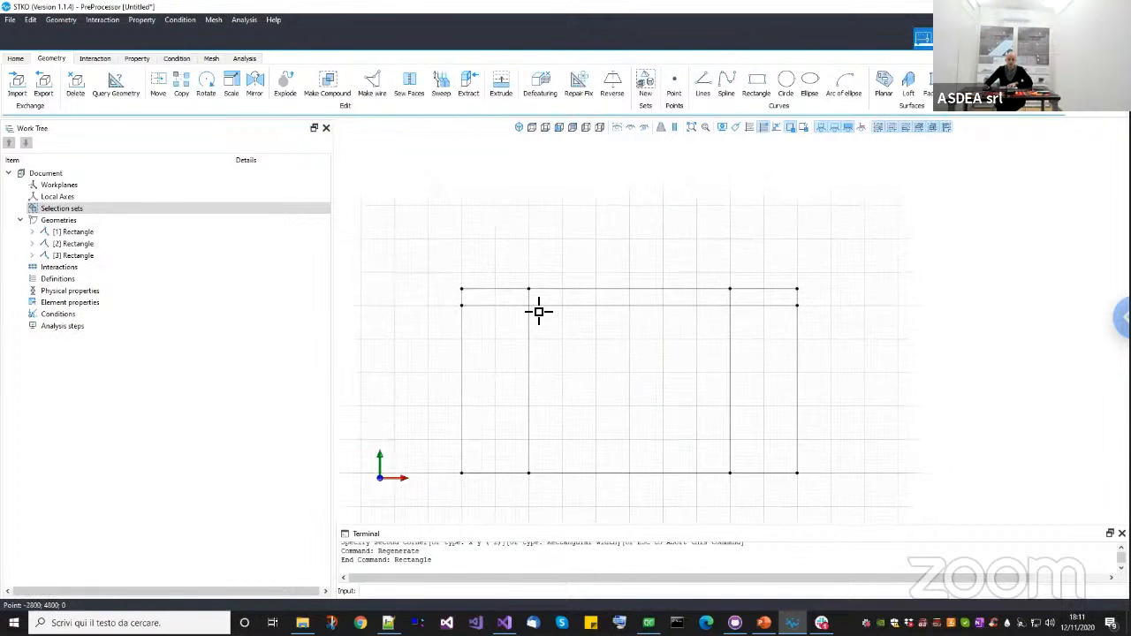
# Draw a narrow upright rectangle from (-2000, 5500) to (-1700, 8000) on the strip's upper edge.
pyautogui.scroll(3, 541, 309)
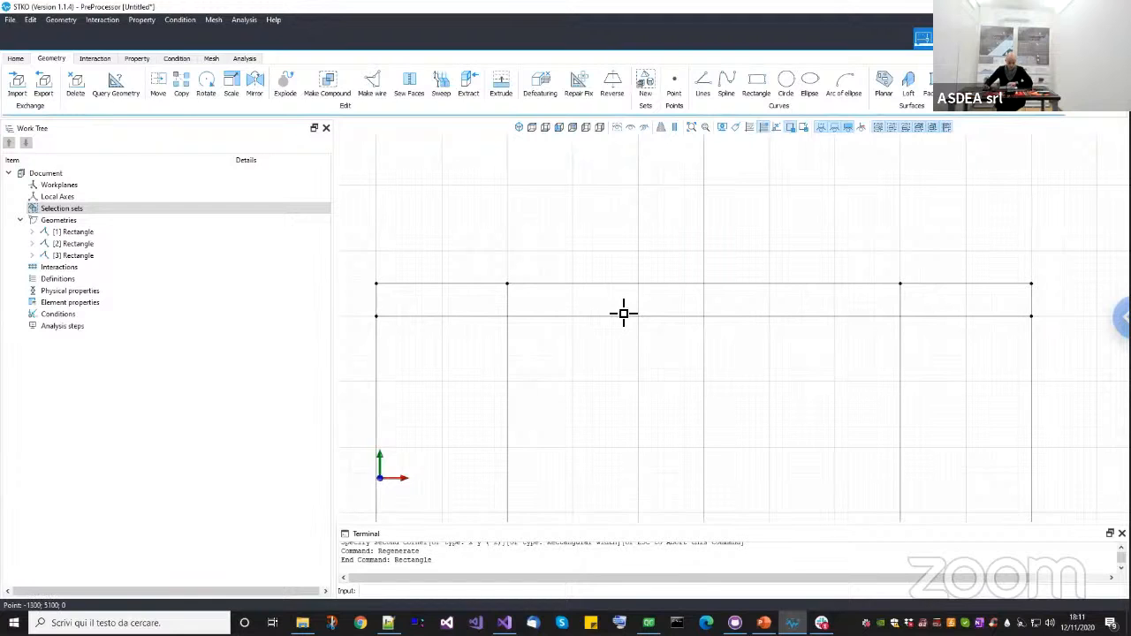
pyautogui.scroll(-2, 654, 345)
pyautogui.scroll(-3, 613, 380)
pyautogui.scroll(2, 618, 336)
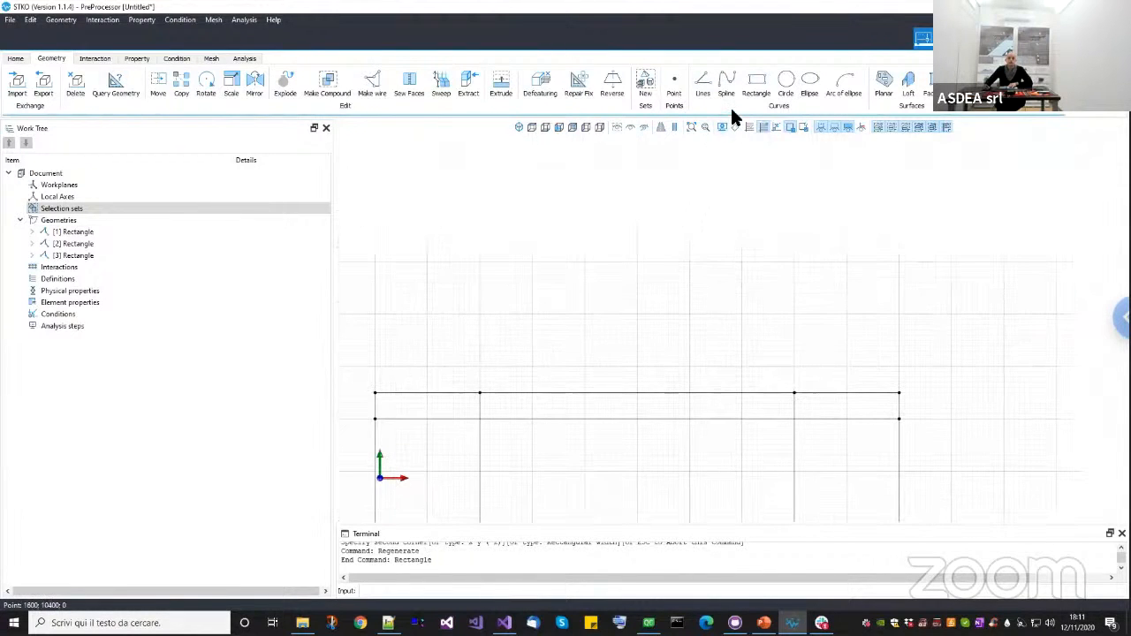
pyautogui.click(753, 88)
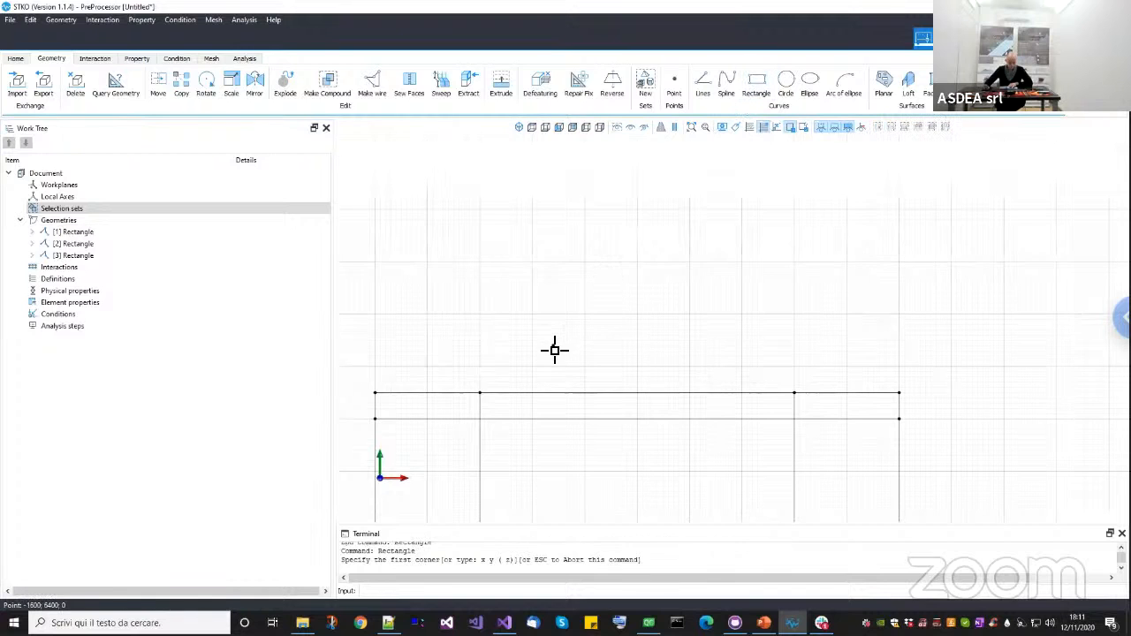
pyautogui.scroll(2, 537, 387)
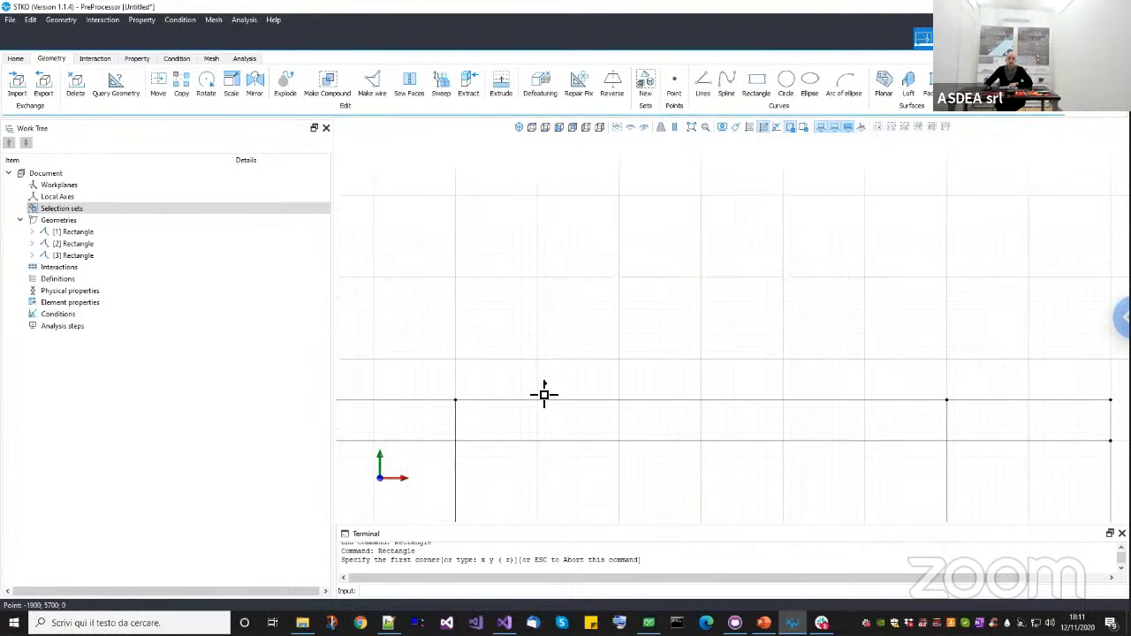
pyautogui.click(537, 399)
pyautogui.scroll(-2, 554, 380)
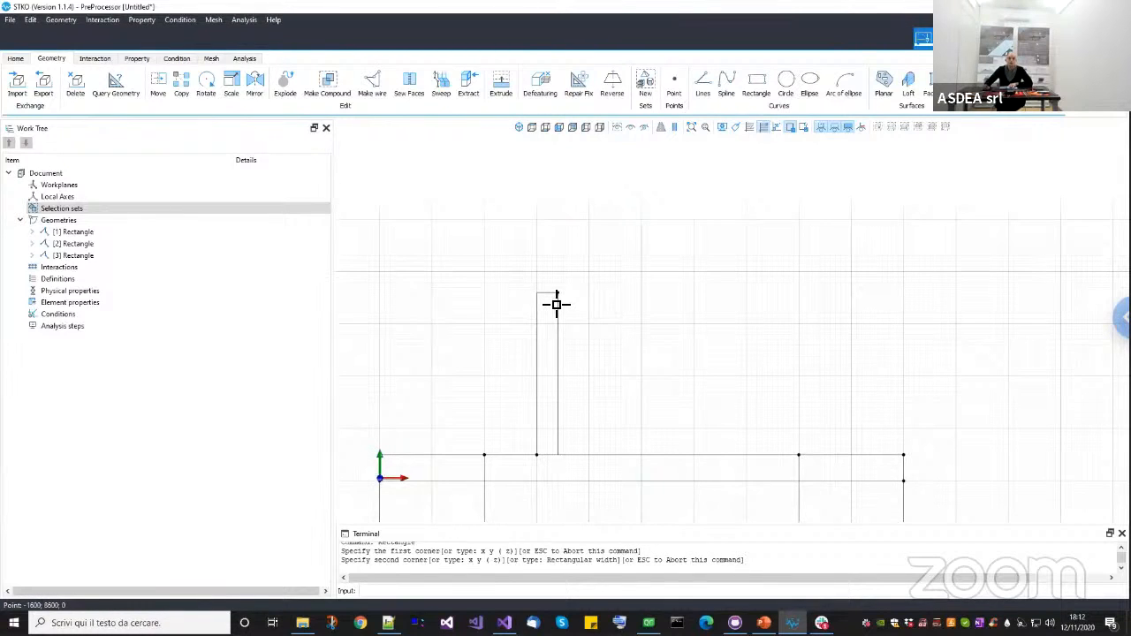
pyautogui.scroll(2, 557, 314)
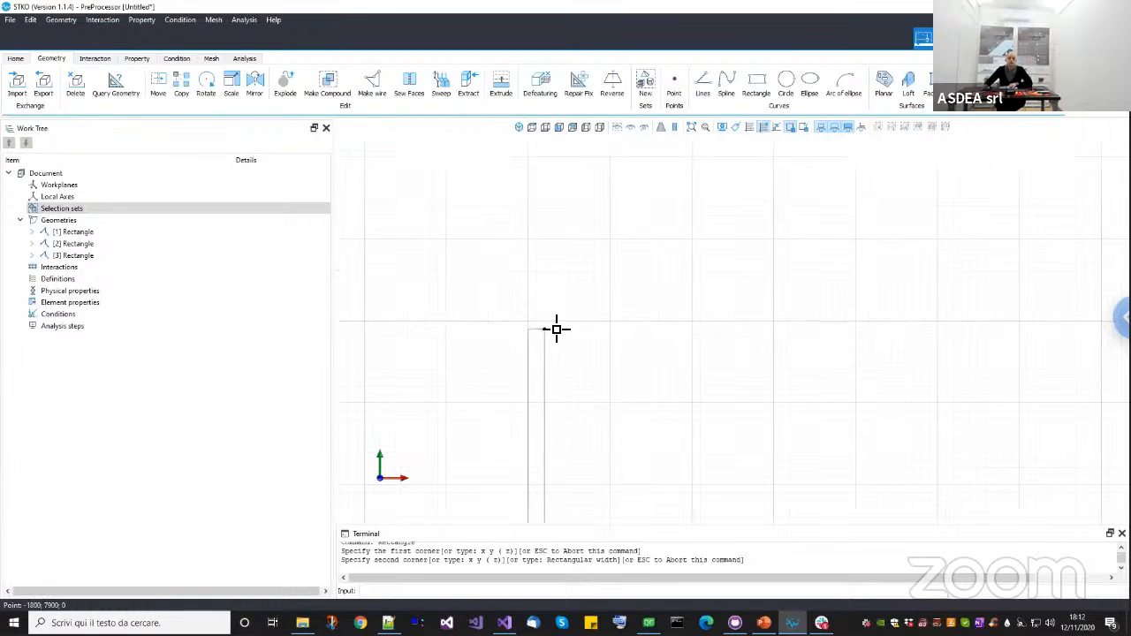
pyautogui.click(566, 327)
pyautogui.scroll(-2, 585, 321)
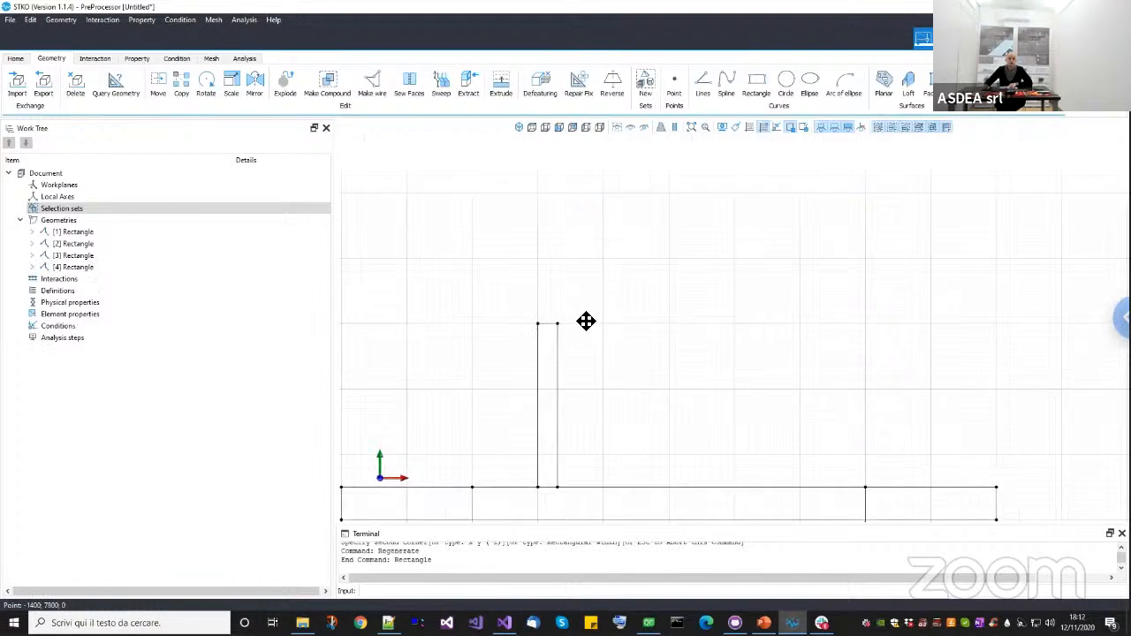
# Delete the narrow upright rectangle standing on the strip's upper edge.
pyautogui.scroll(2, 633, 352)
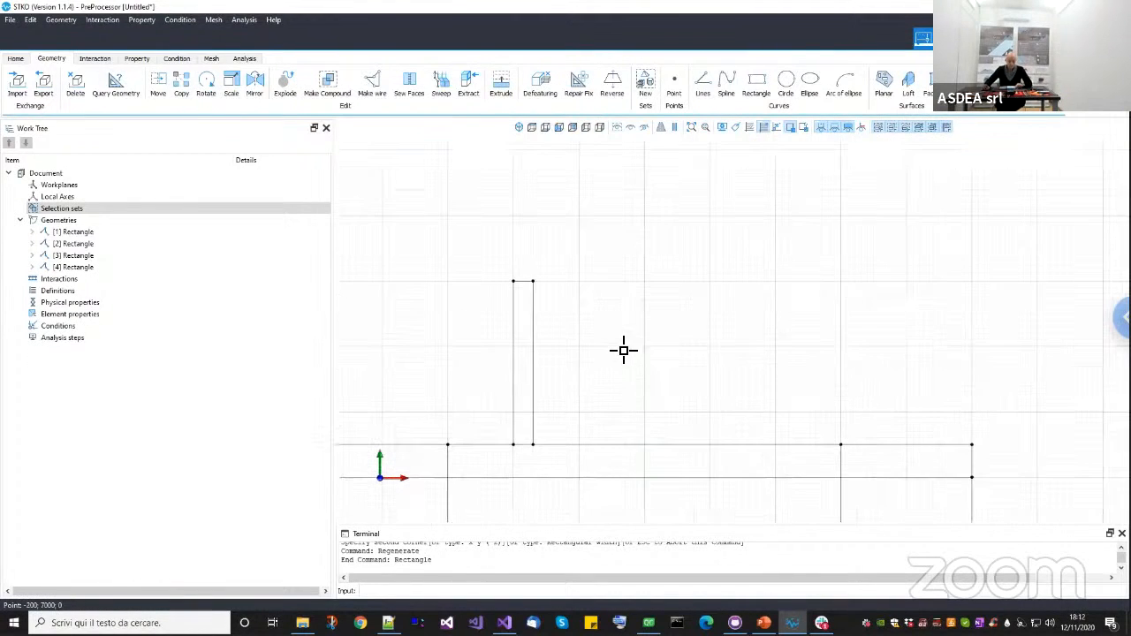
pyautogui.scroll(1, 555, 313)
pyautogui.moveTo(551, 314); pyautogui.dragTo(521, 297)
pyautogui.press('Delete')
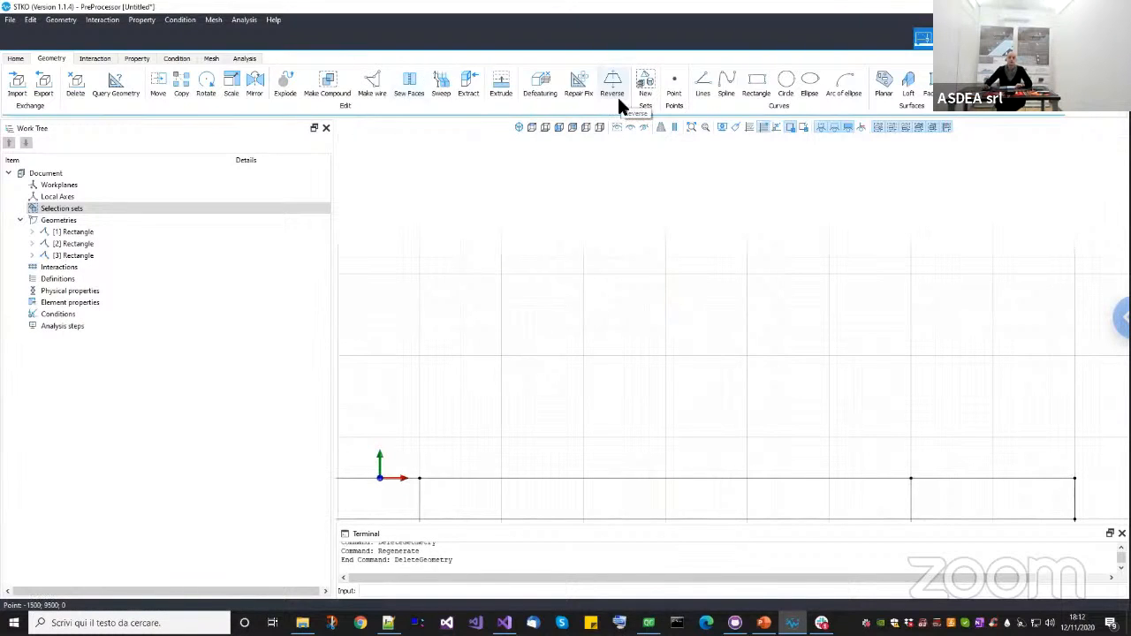
# Draw a narrow upright rectangle from (-2000, 5500) to (-1700, 8200) on the strip's upper edge.
pyautogui.click(757, 82)
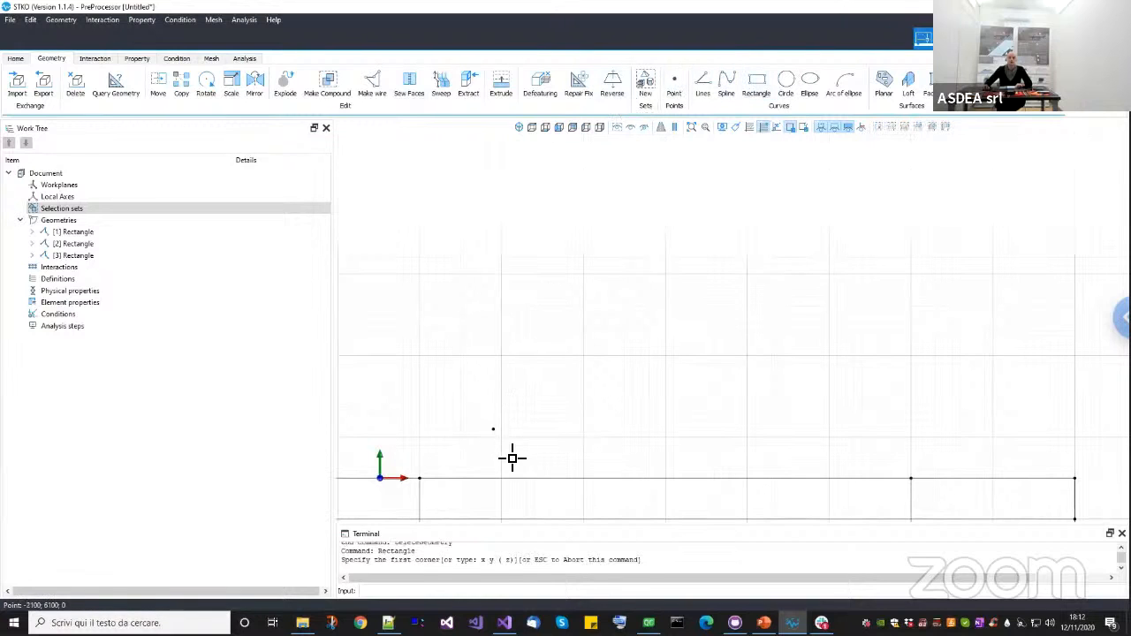
pyautogui.scroll(-3, 508, 464)
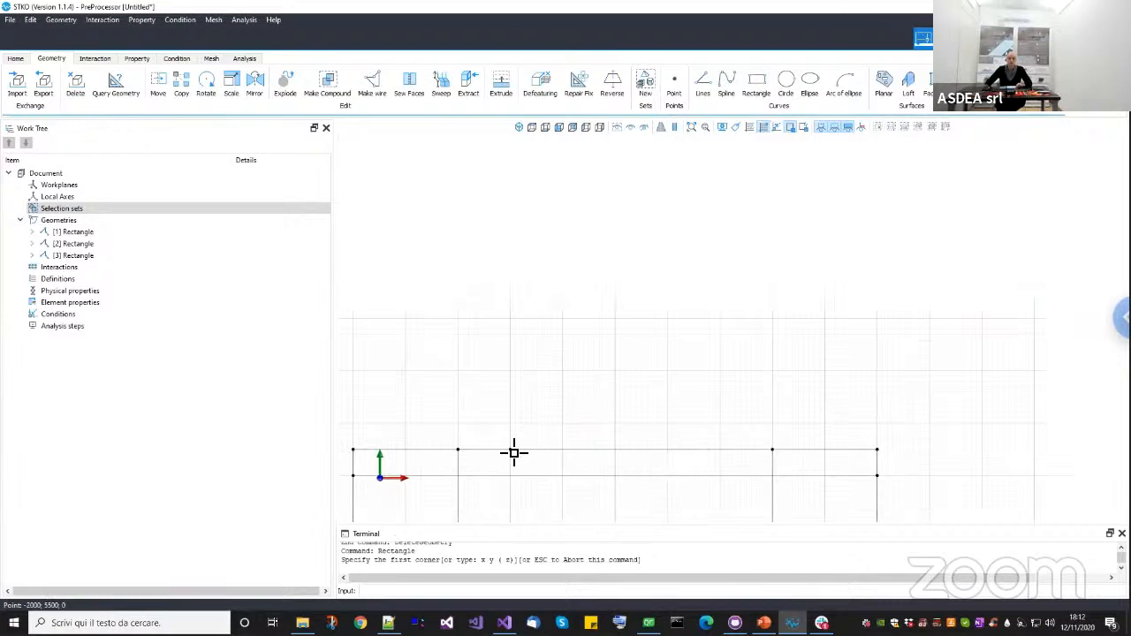
pyautogui.click(513, 453)
pyautogui.scroll(1, 527, 323)
pyautogui.scroll(2, 528, 324)
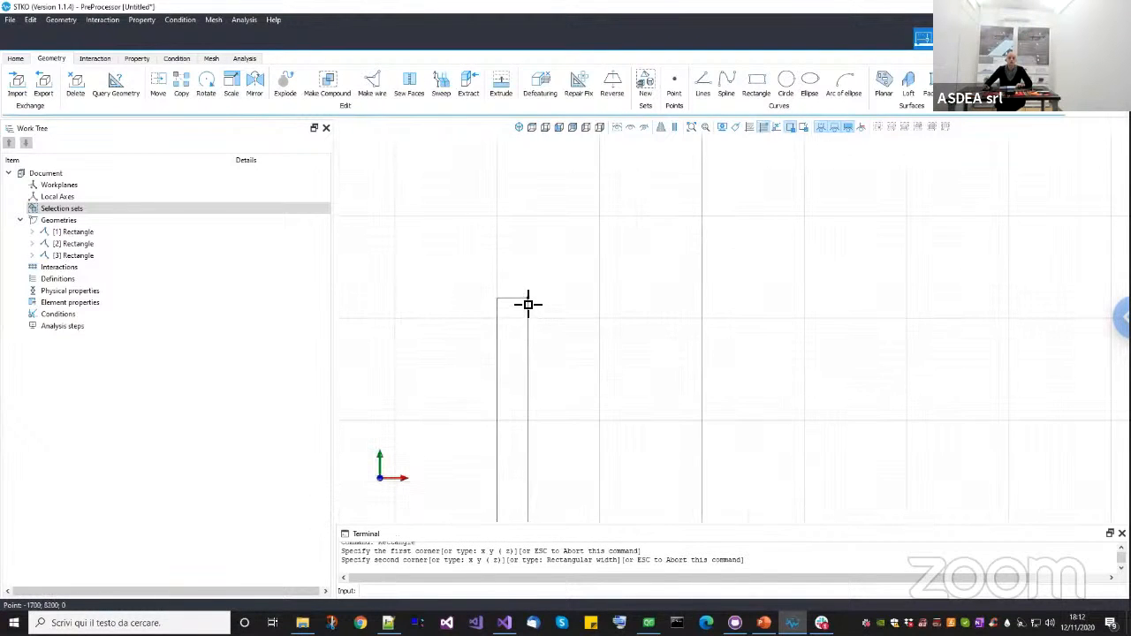
pyautogui.click(528, 304)
pyautogui.scroll(-3, 624, 377)
pyautogui.scroll(1, 644, 395)
# Draw a narrow upright rectangle from (2000, 5500) to (1700, 8200) on the strip's upper edge.
pyautogui.press('Return')
pyautogui.click(667, 423)
pyautogui.scroll(1, 623, 301)
pyautogui.scroll(1, 654, 293)
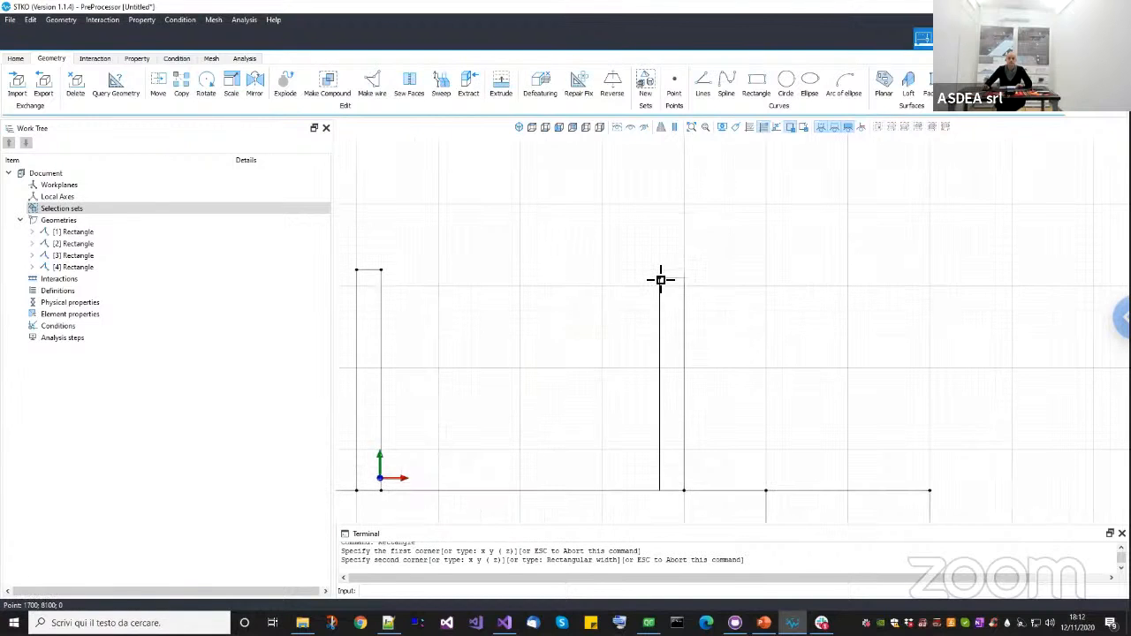
pyautogui.click(660, 273)
pyautogui.moveTo(571, 290); pyautogui.dragTo(620, 297, button='middle')
# Draw a thin horizontal rectangle from (-2000, 8200) to (2000, 8000) across the tops of the two uprights.
pyautogui.press('Return')
pyautogui.click(411, 277)
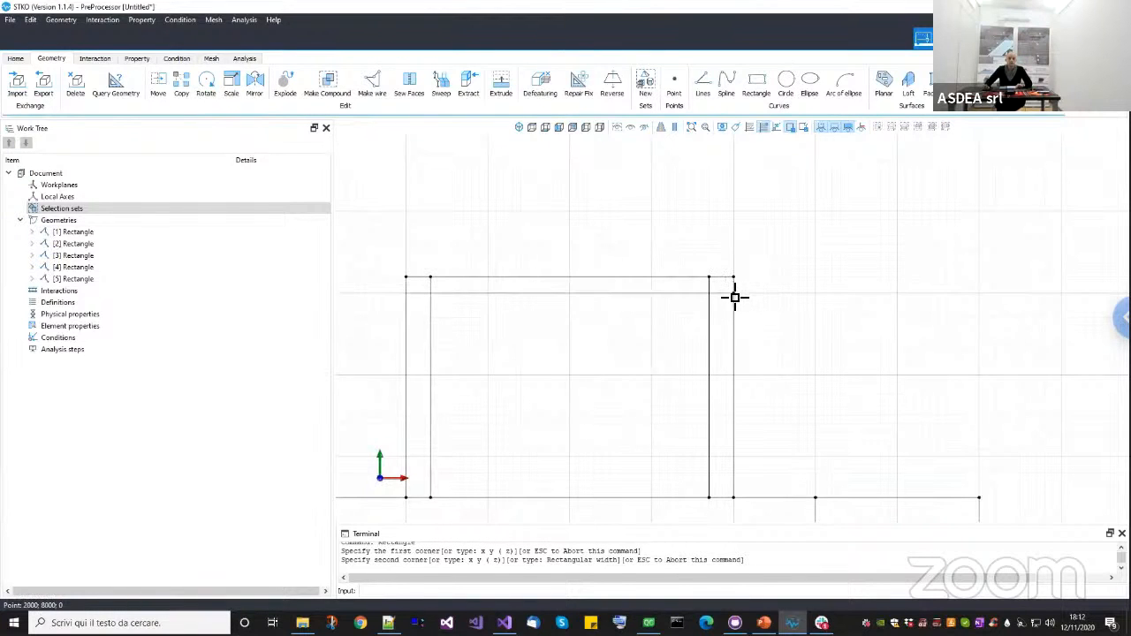
pyautogui.click(730, 300)
# Draw a narrow rectangle from (-2000, 5500) down to (-1700, 0), extending the first upright through the base region.
pyautogui.scroll(-3, 659, 320)
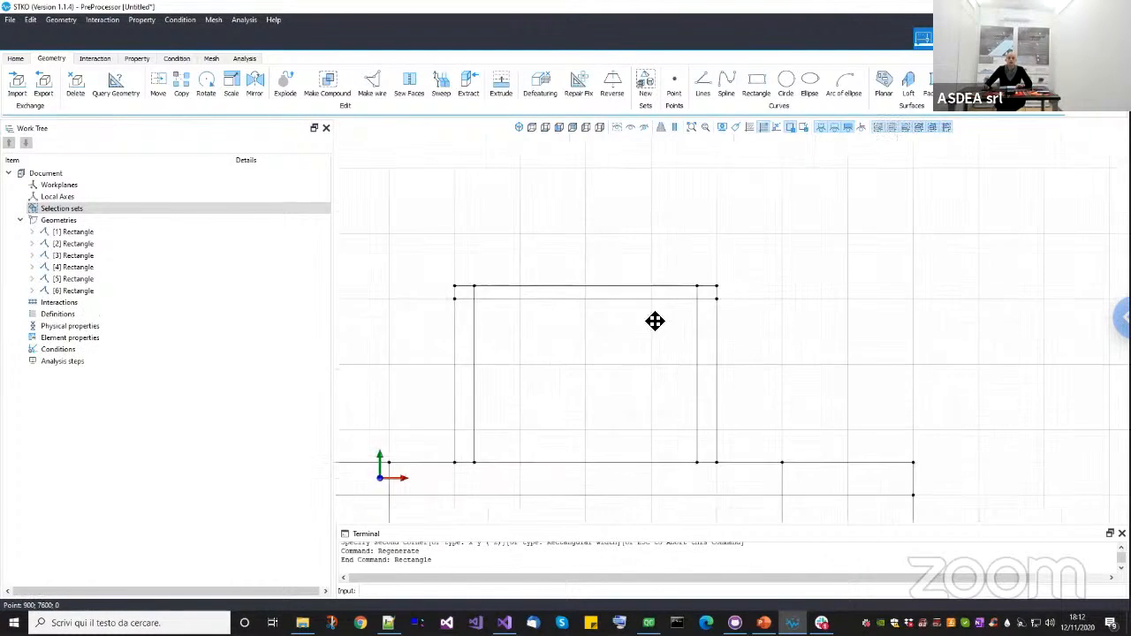
pyautogui.scroll(2, 631, 282)
pyautogui.scroll(-5, 626, 325)
pyautogui.moveTo(625, 326)
pyautogui.mouseDown(button='middle')
pyautogui.moveTo(595, 345)
pyautogui.moveTo(596, 284)
pyautogui.mouseUp(button='middle')
pyautogui.scroll(2, 596, 313)
pyautogui.scroll(2, 578, 267)
pyautogui.scroll(-2, 573, 267)
pyautogui.moveTo(570, 269); pyautogui.dragTo(568, 308, button='middle')
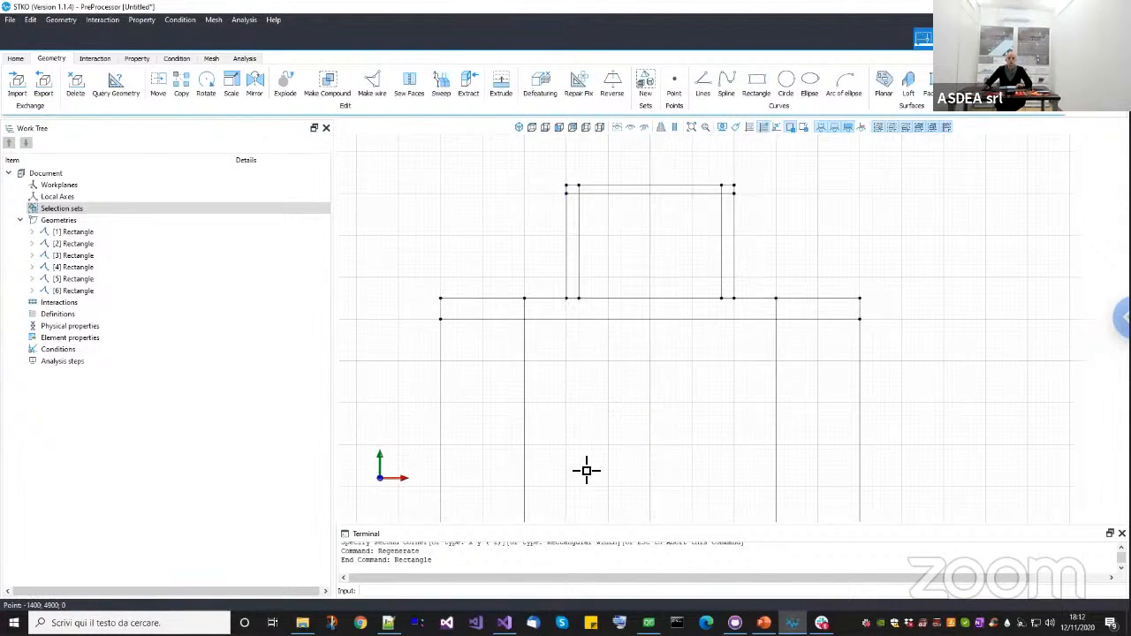
pyautogui.moveTo(589, 383); pyautogui.dragTo(592, 321, button='middle')
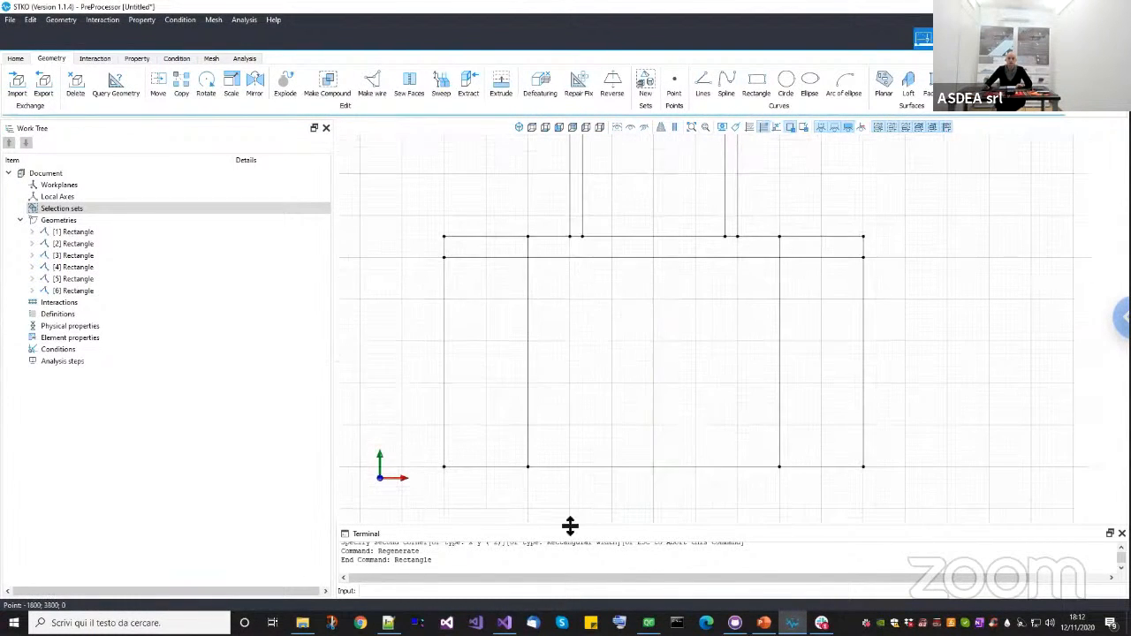
pyautogui.scroll(1, 554, 250)
pyautogui.press('Return')
pyautogui.click(563, 226)
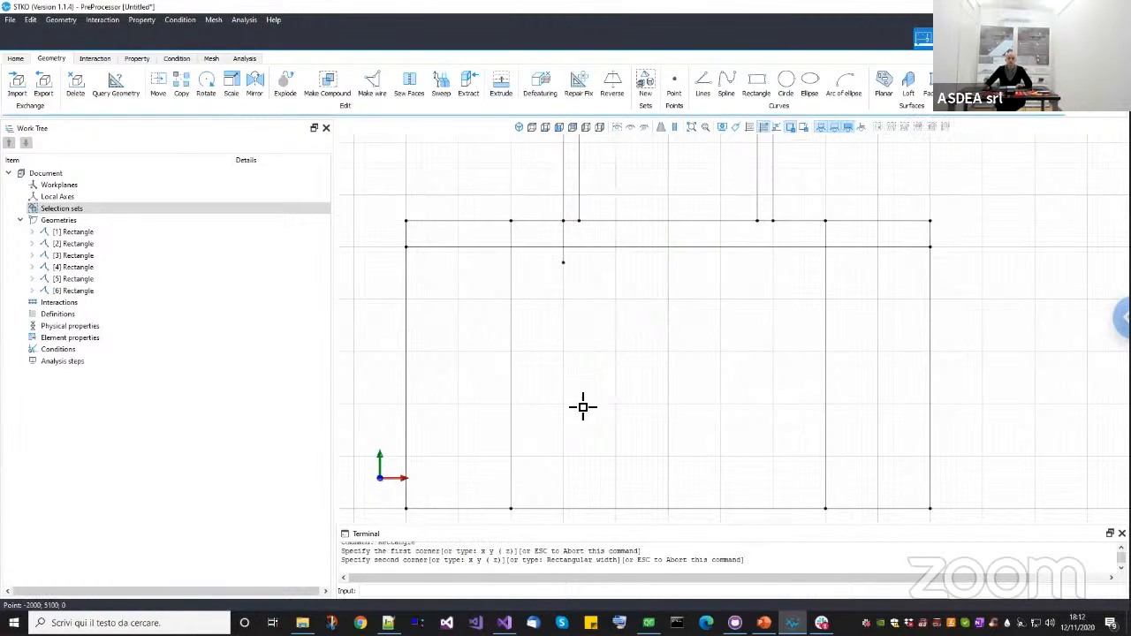
pyautogui.scroll(1, 578, 487)
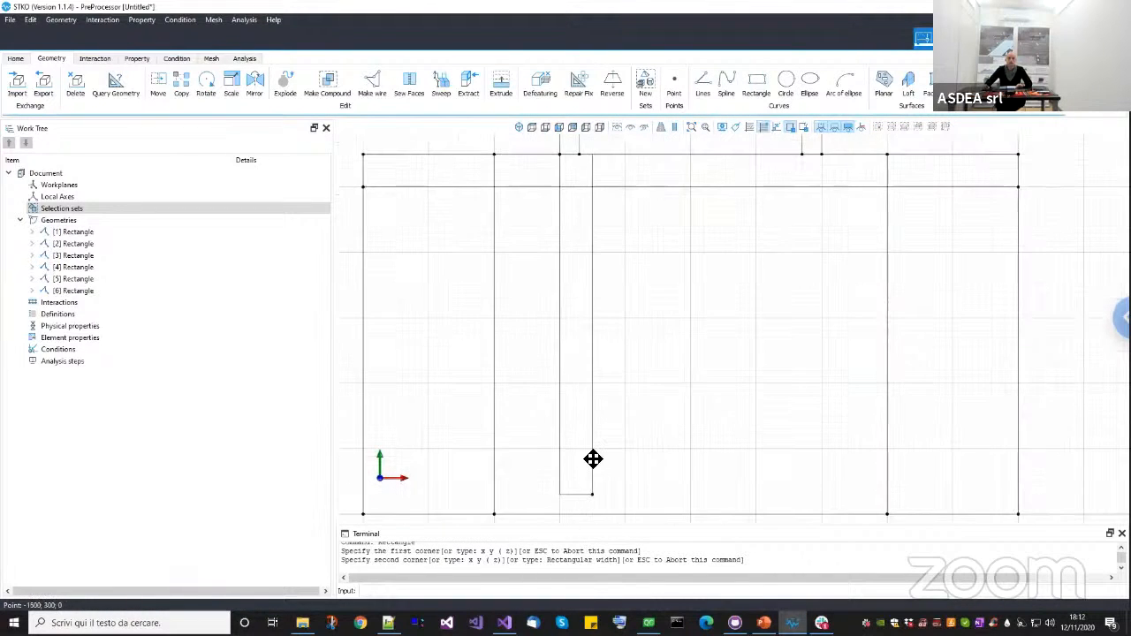
pyautogui.moveTo(591, 497); pyautogui.dragTo(586, 465, button='middle')
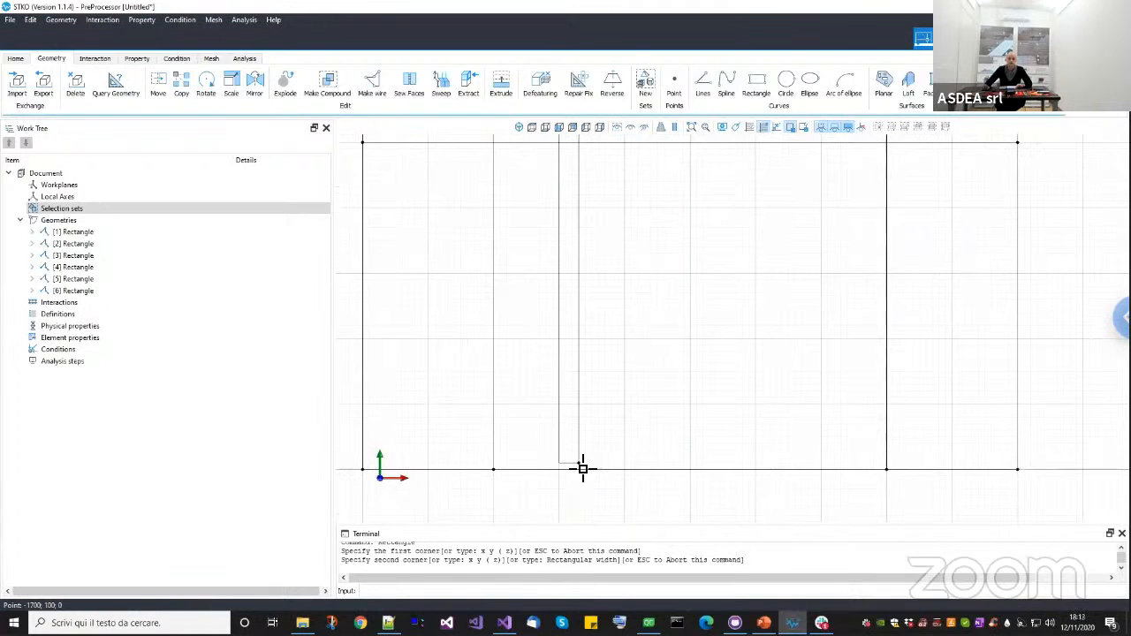
pyautogui.click(583, 470)
pyautogui.scroll(-3, 591, 457)
pyautogui.scroll(1, 660, 326)
pyautogui.scroll(2, 710, 307)
pyautogui.press('Return')
pyautogui.scroll(1, 711, 300)
pyautogui.click(701, 258)
pyautogui.scroll(-2, 686, 396)
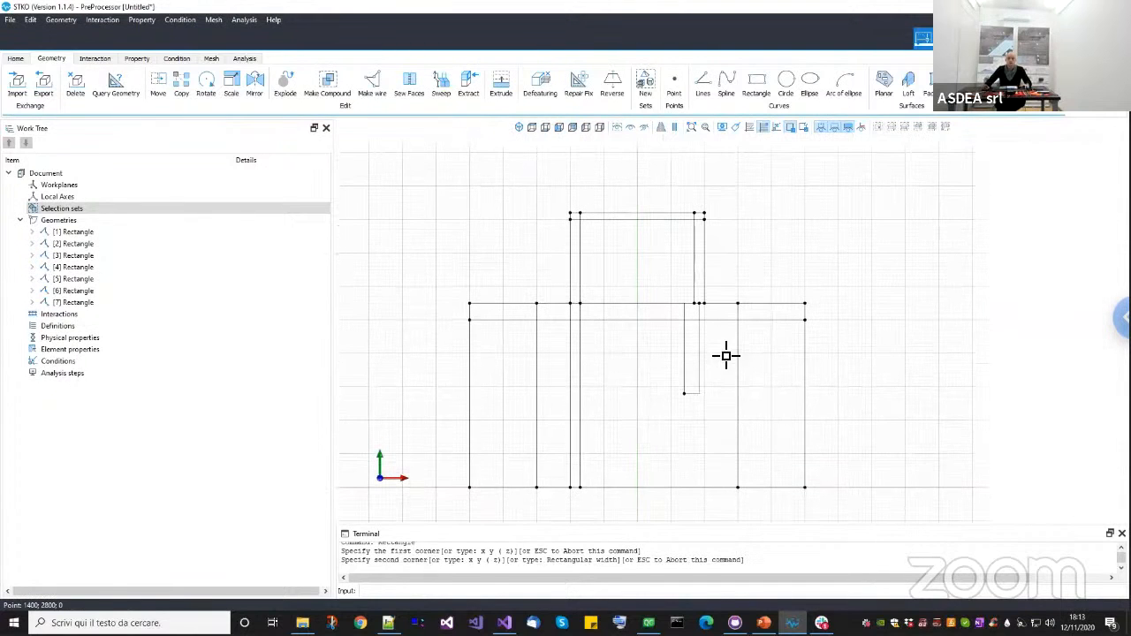
pyautogui.press('Escape')
# Draw a narrow rectangle from (1700, 5500) down to (2000, 0), extending the second upright through the base region.
pyautogui.scroll(5, 707, 308)
pyautogui.press('Return')
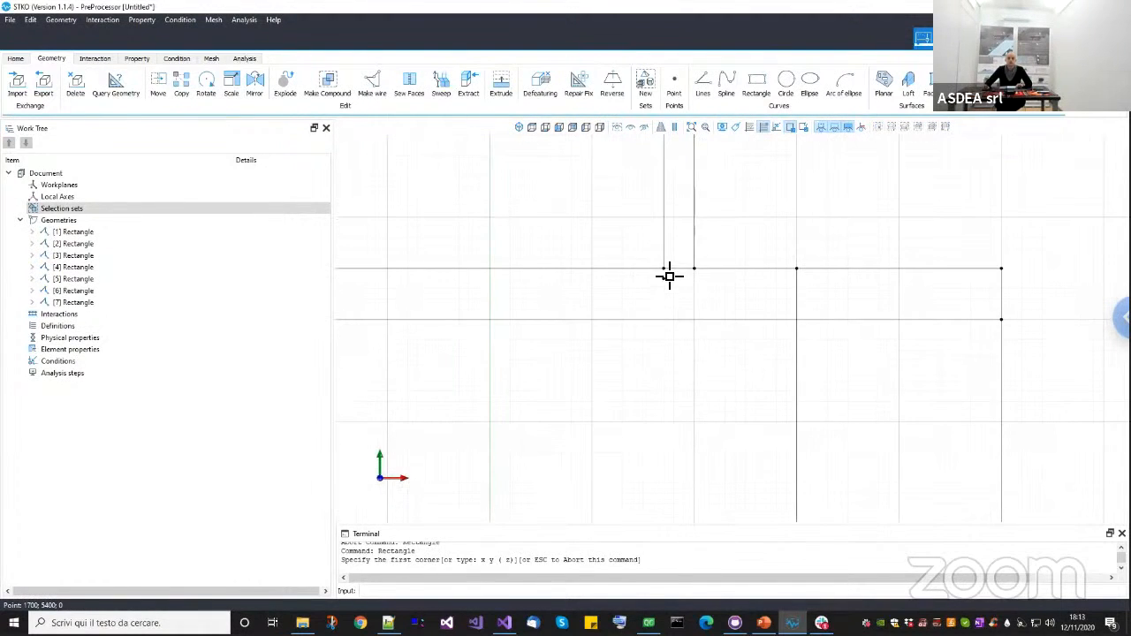
pyautogui.click(654, 357)
pyautogui.scroll(-3, 669, 386)
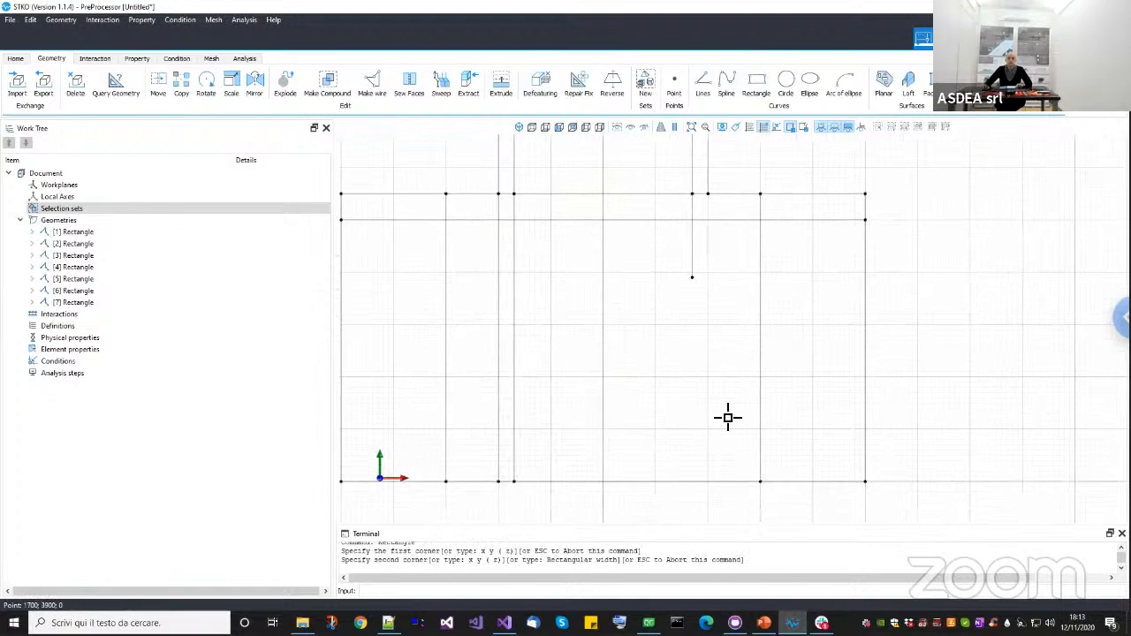
pyautogui.scroll(2, 716, 483)
pyautogui.click(702, 497)
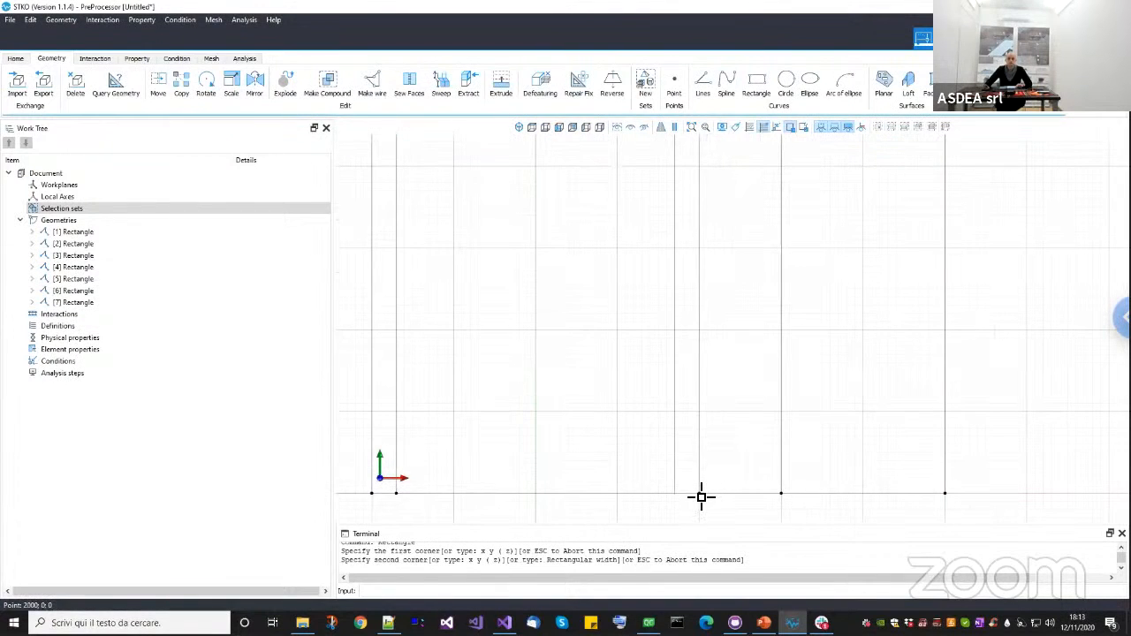
pyautogui.scroll(-3, 716, 424)
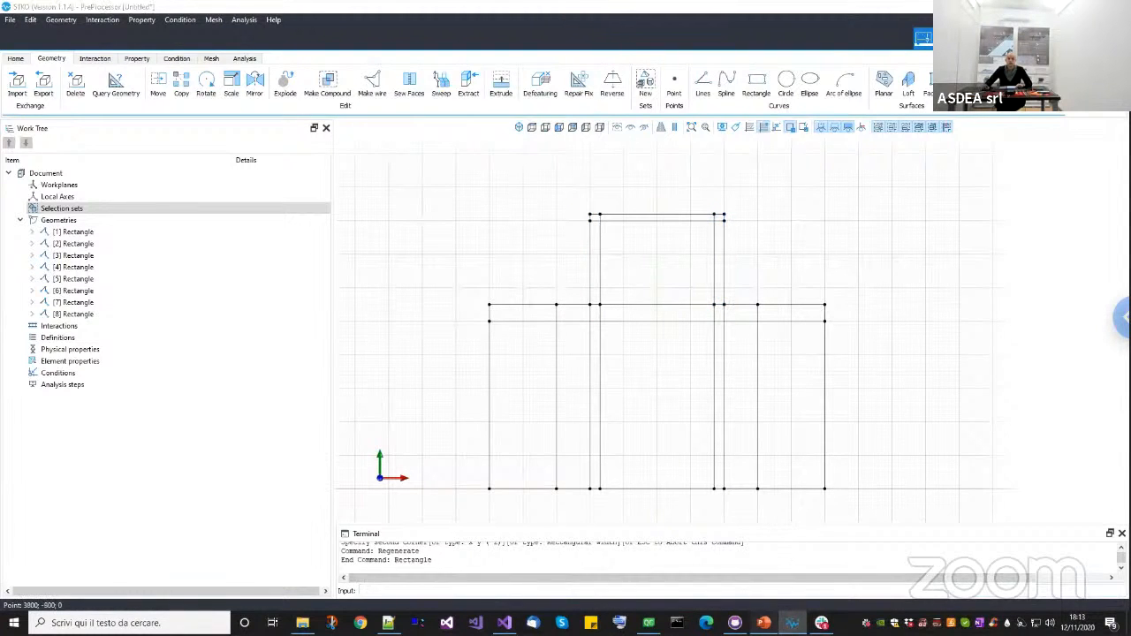
# Switch to PowerPoint to check the frame layout in the title slide's images, and return to STKO.
pyautogui.click(764, 624)
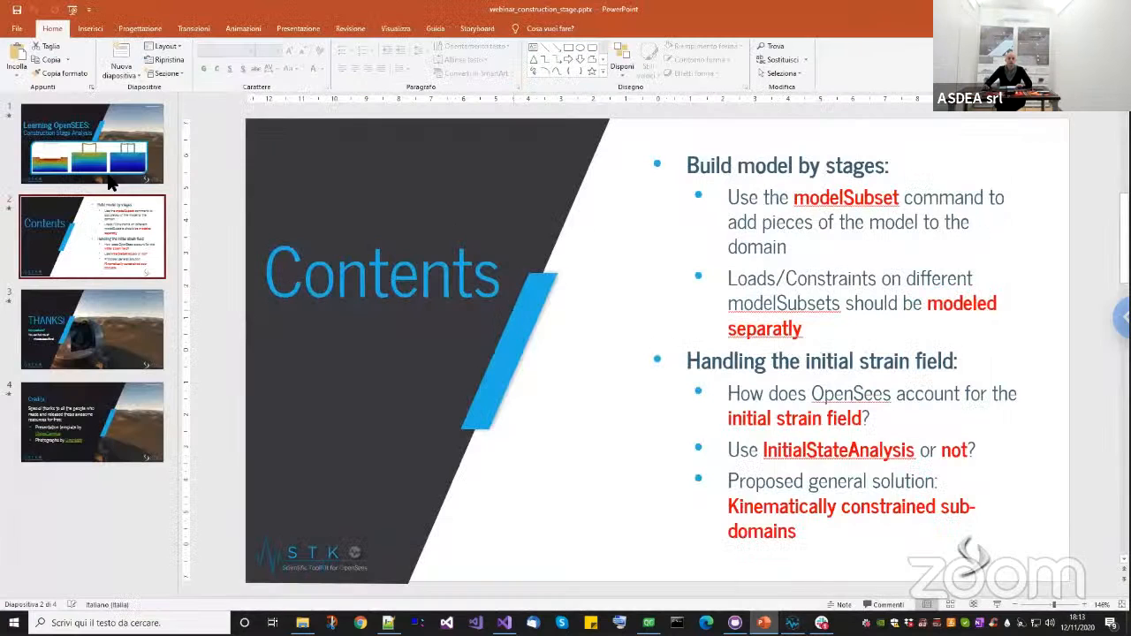
pyautogui.click(35, 115)
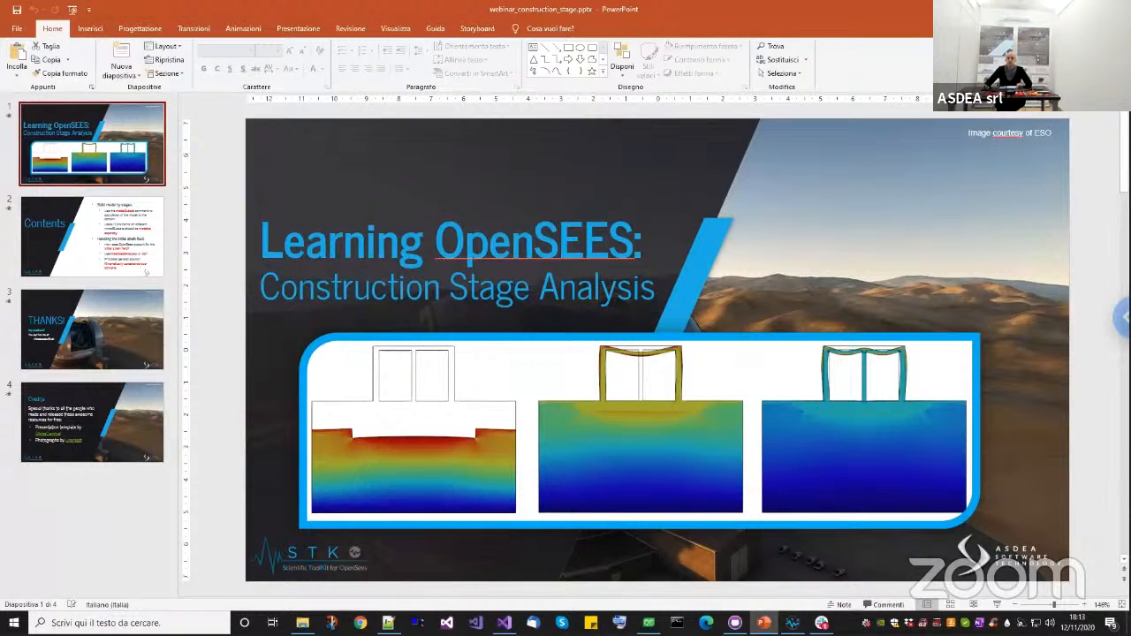
pyautogui.click(1065, 9)
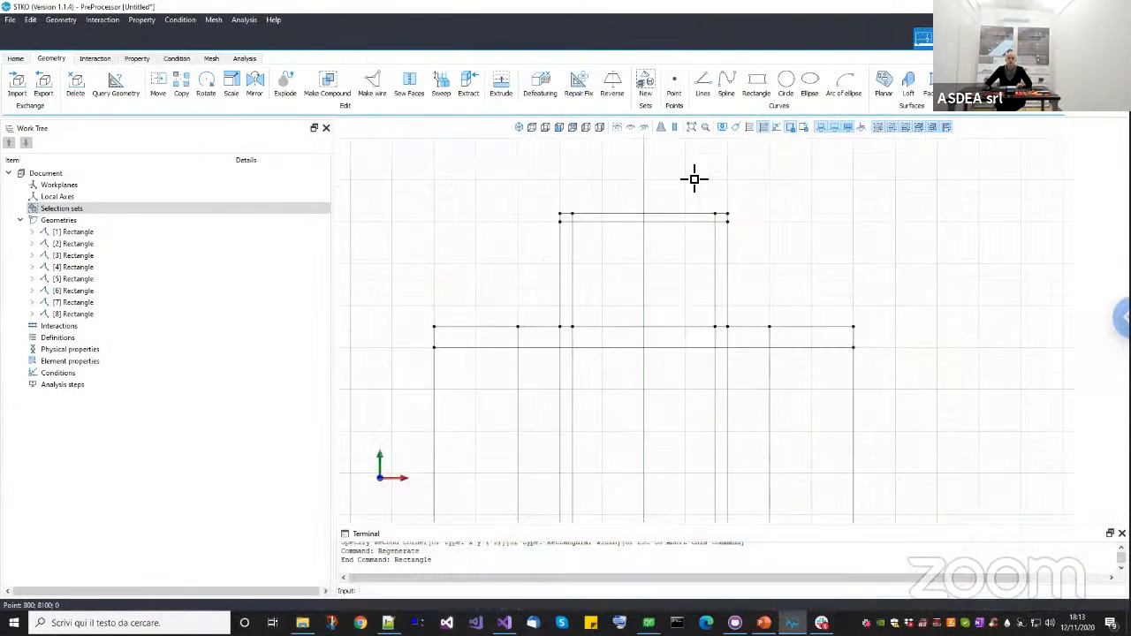
# Draw a narrow central rectangle from (-100, 8200) down to (100, 0) through the frame and the base region.
pyautogui.scroll(2, 698, 177)
pyautogui.click(756, 84)
pyautogui.scroll(3, 636, 228)
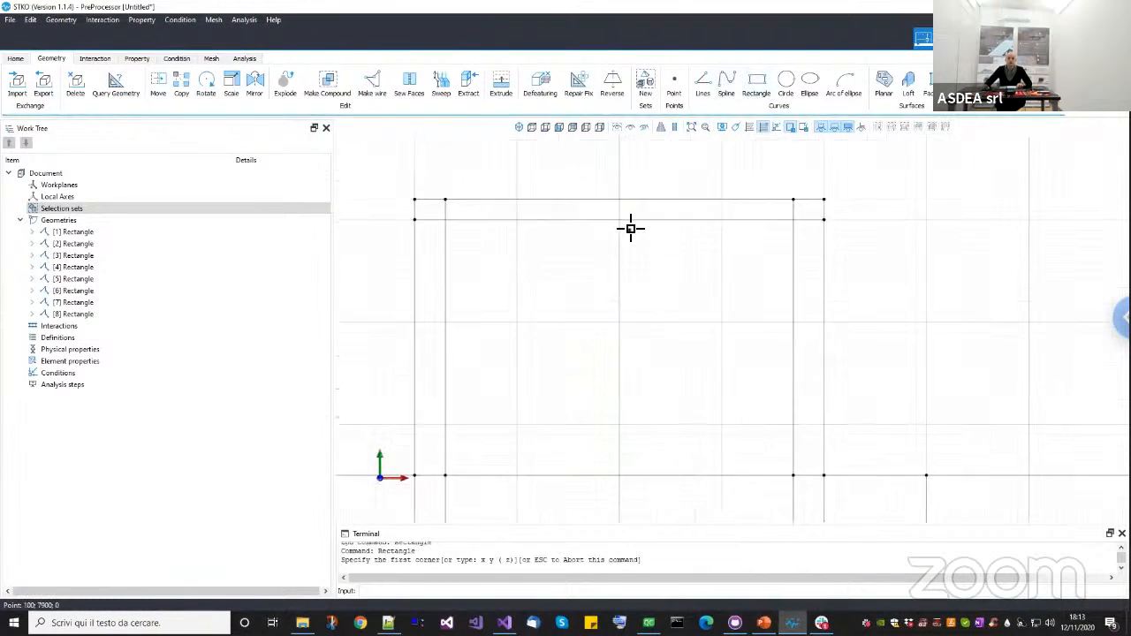
pyautogui.click(608, 192)
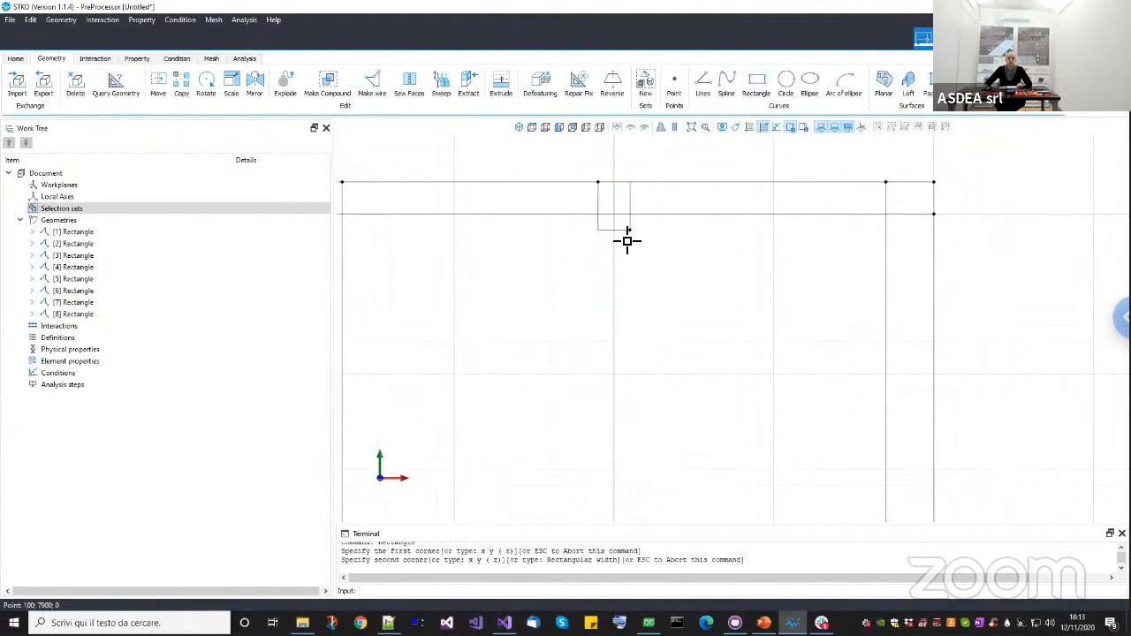
pyautogui.scroll(-2, 619, 250)
pyautogui.scroll(-3, 633, 256)
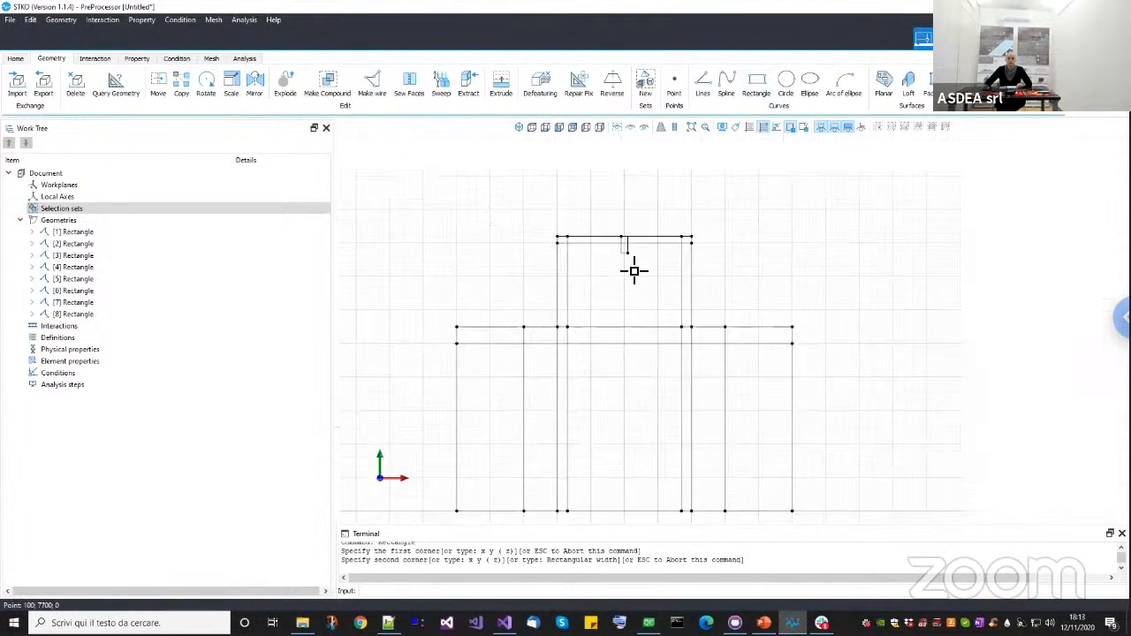
pyautogui.scroll(4, 635, 248)
pyautogui.scroll(5, 631, 472)
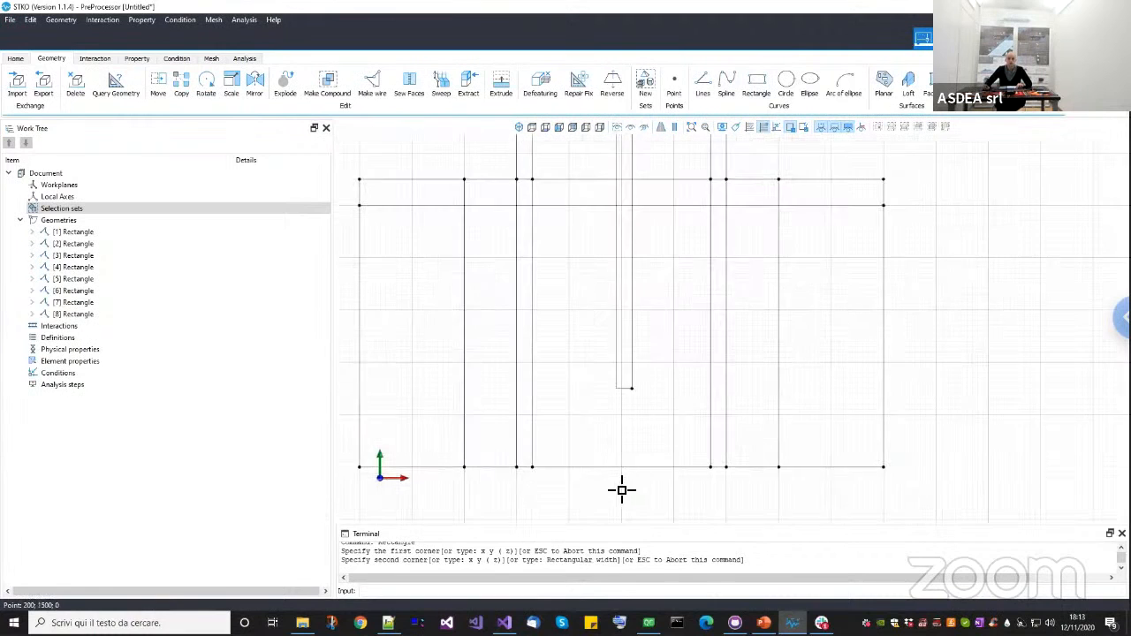
pyautogui.click(635, 457)
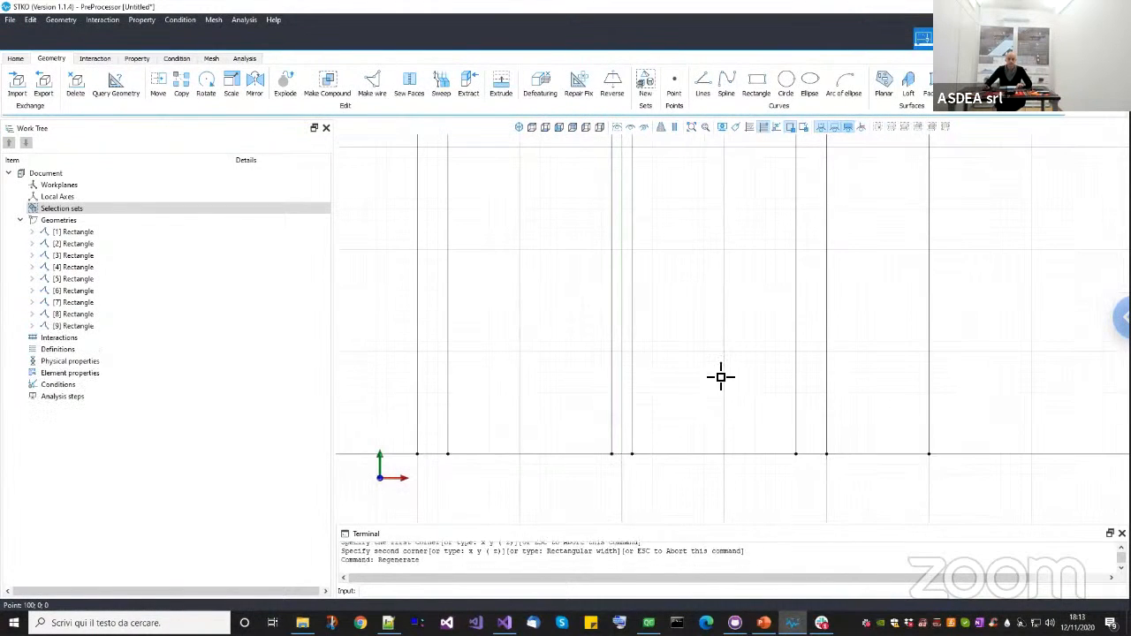
# Create planar faces from all the drawn rectangles.
pyautogui.scroll(-5, 716, 375)
pyautogui.scroll(3, 716, 344)
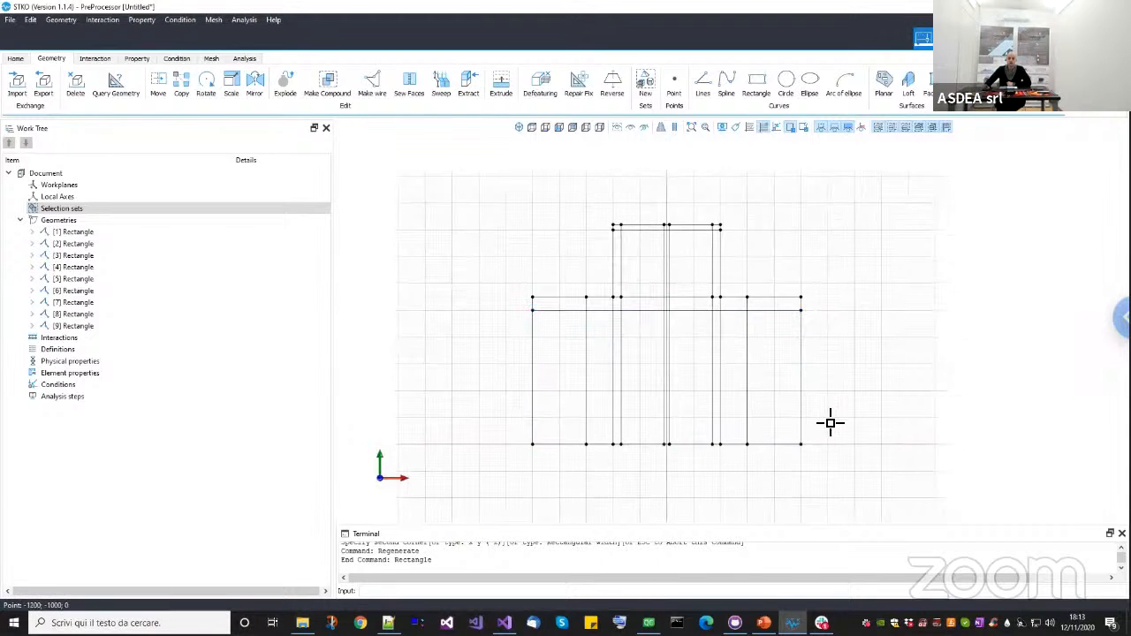
pyautogui.moveTo(758, 377); pyautogui.dragTo(750, 397, button='middle')
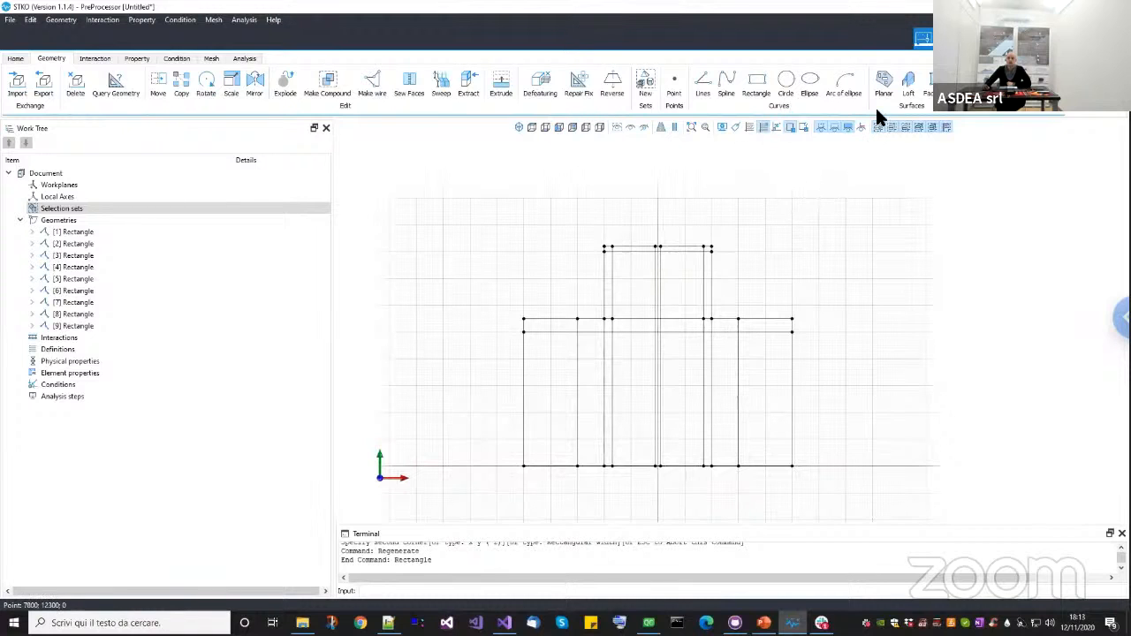
pyautogui.scroll(-2, 813, 94)
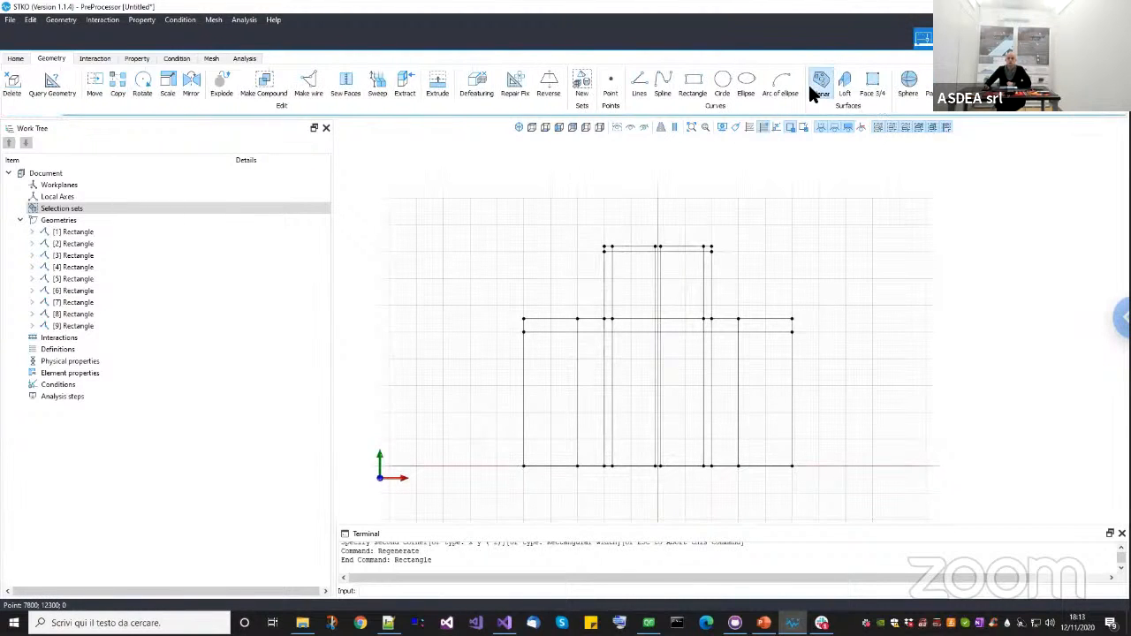
pyautogui.click(813, 93)
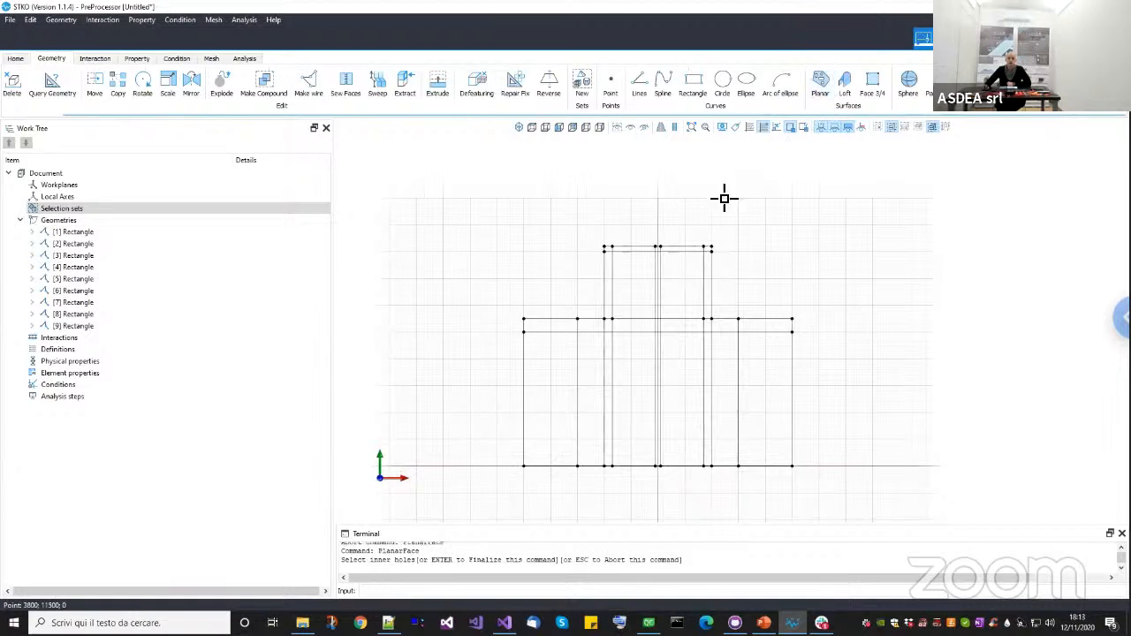
pyautogui.moveTo(497, 210)
pyautogui.mouseDown()
pyautogui.moveTo(732, 434)
pyautogui.moveTo(818, 490)
pyautogui.mouseUp()
pyautogui.press('Return')
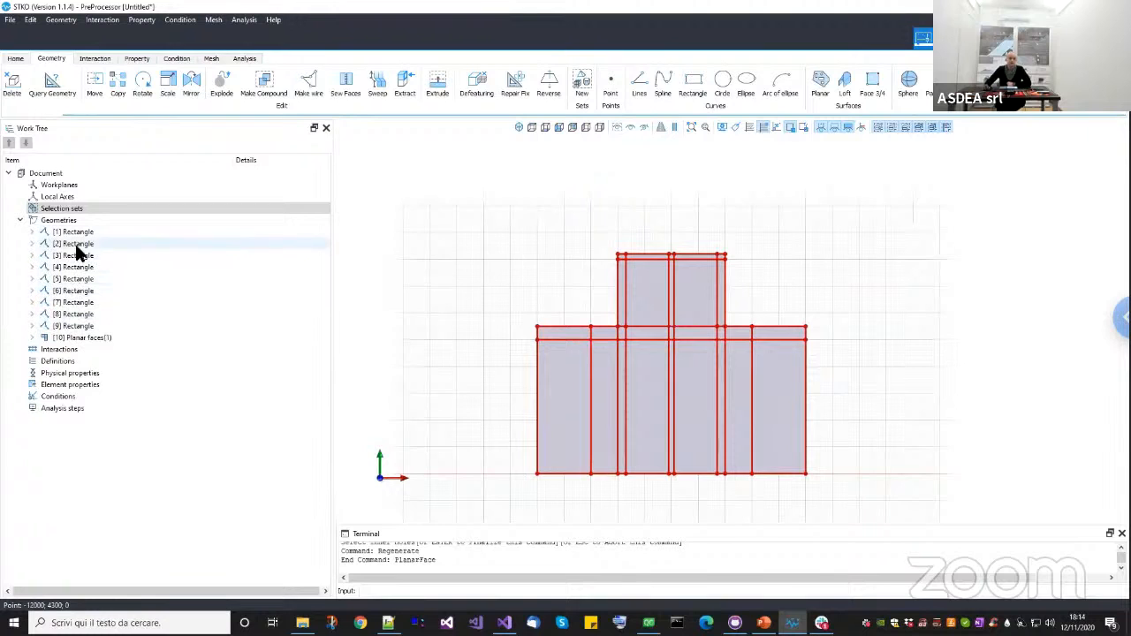
# Delete the nine source rectangles, keeping only the planar faces geometry.
pyautogui.moveTo(443, 305); pyautogui.dragTo(457, 286, button='middle')
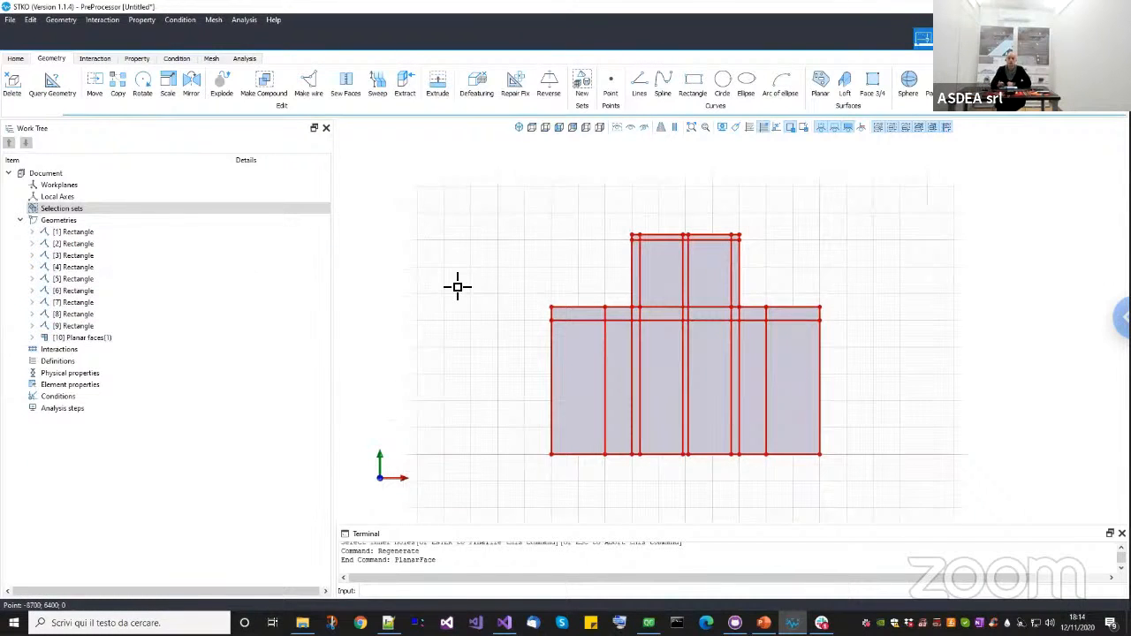
pyautogui.press('Delete')
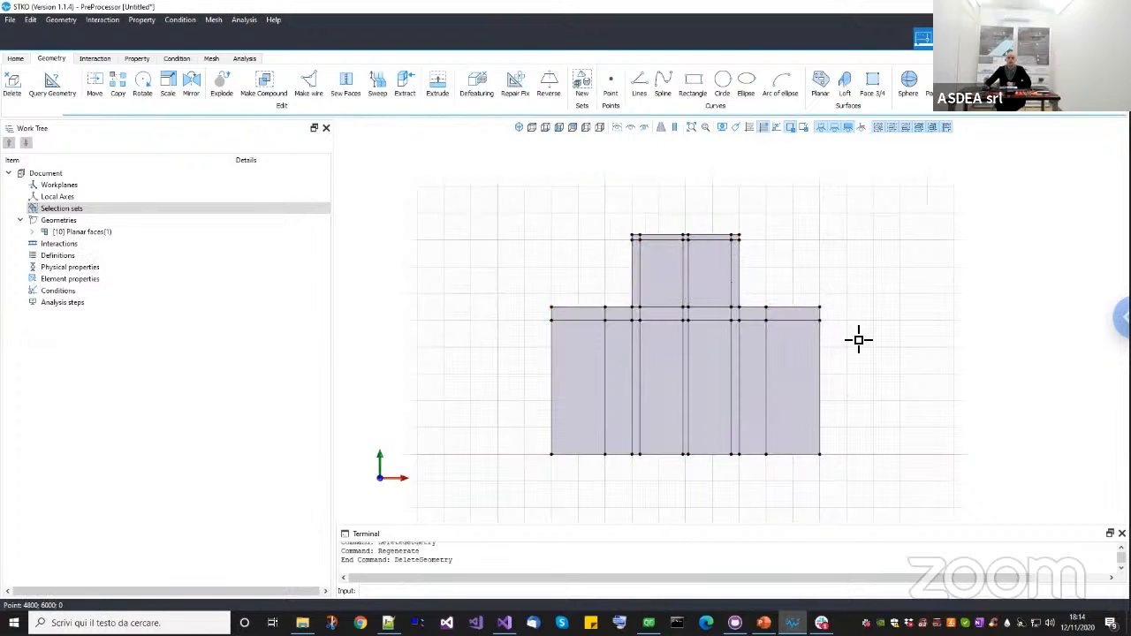
pyautogui.moveTo(848, 331); pyautogui.dragTo(839, 329, button='middle')
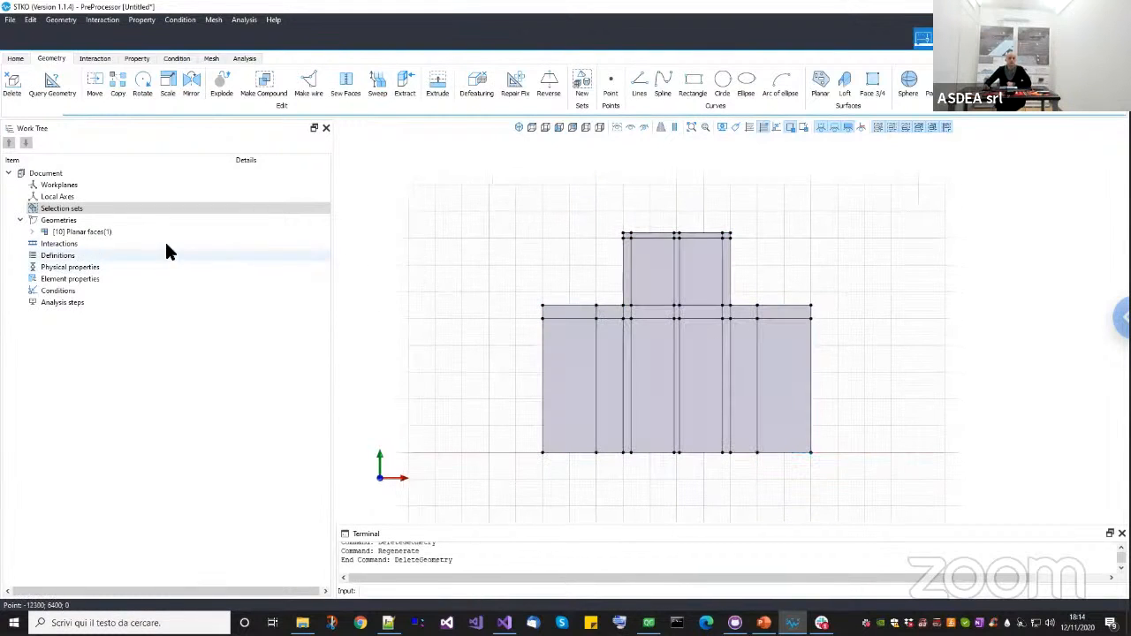
# Turn off whole-geometry selection and delete the two large faces between the frame's uprights above the strip.
pyautogui.click(117, 232)
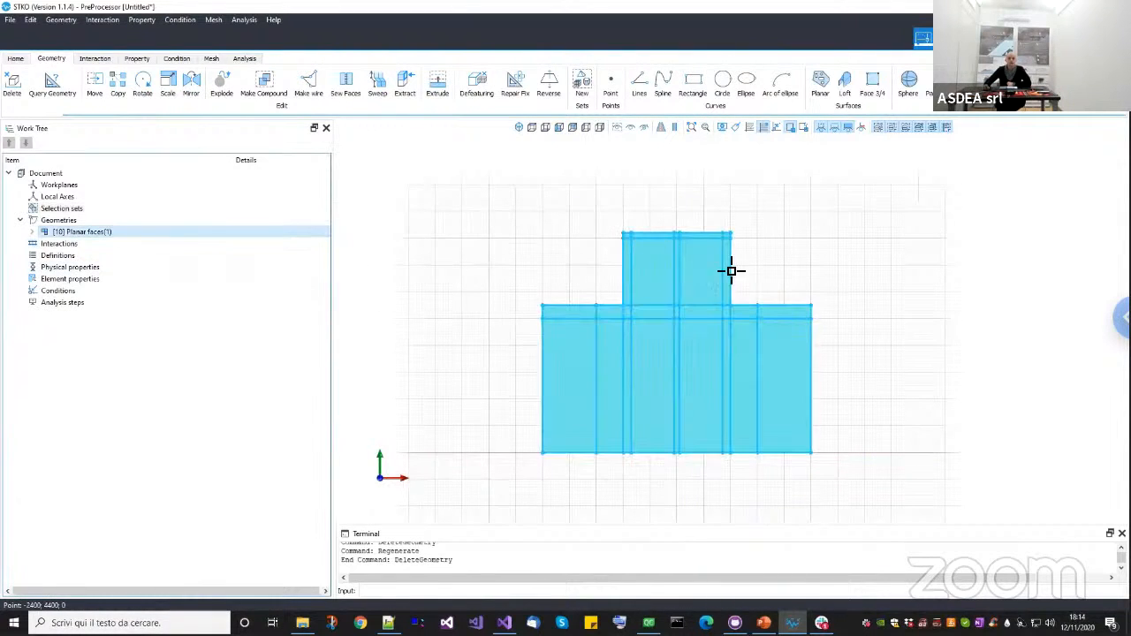
pyautogui.moveTo(765, 342); pyautogui.dragTo(755, 358, button='middle')
pyautogui.scroll(3, 663, 310)
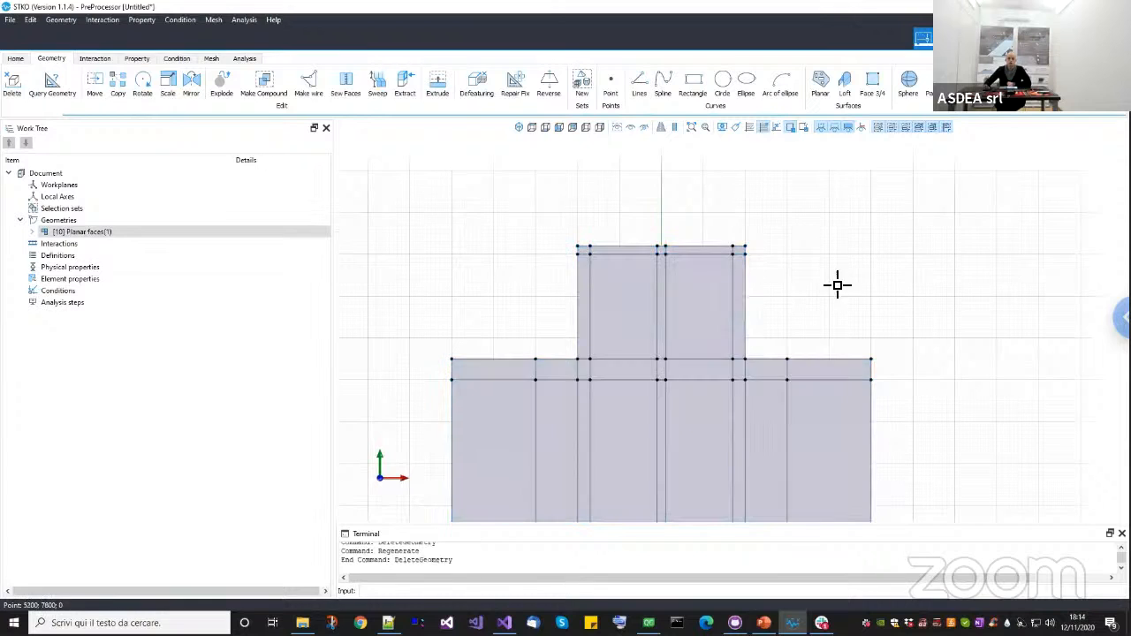
pyautogui.scroll(2, 620, 313)
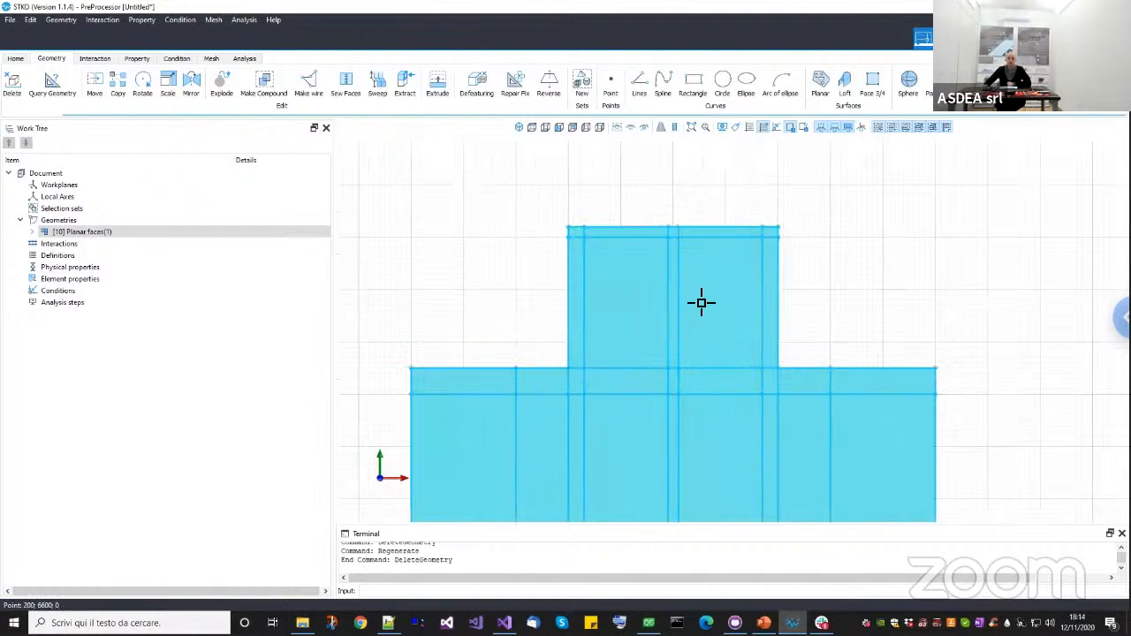
pyautogui.click(881, 235)
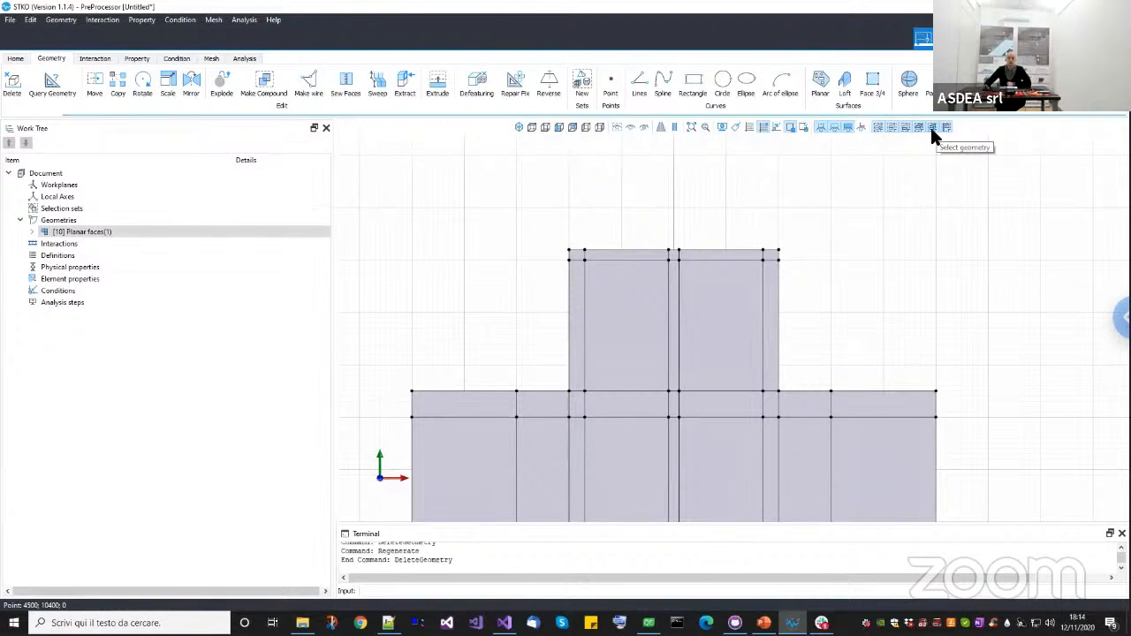
pyautogui.click(644, 328)
pyautogui.click(714, 328)
pyautogui.scroll(-1, 870, 298)
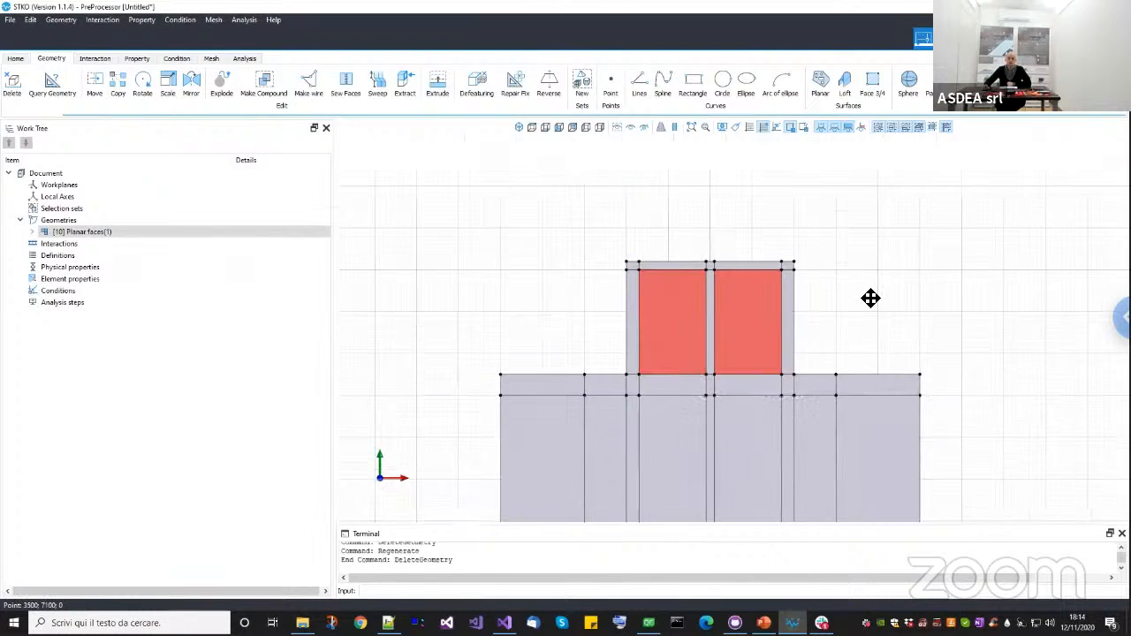
pyautogui.press('Delete')
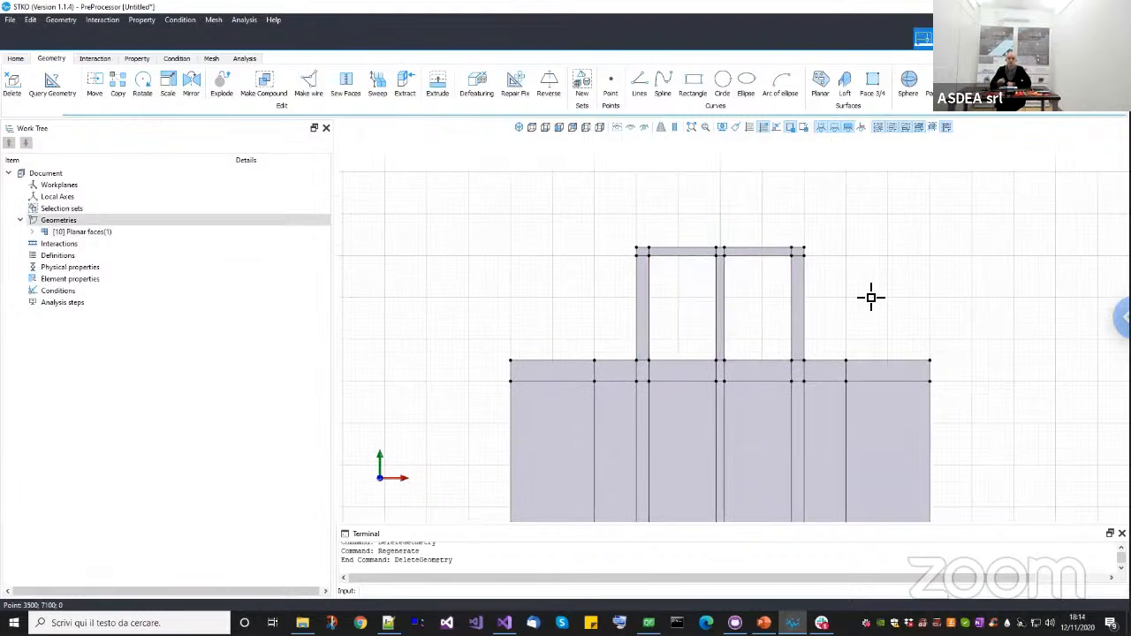
pyautogui.scroll(-2, 897, 213)
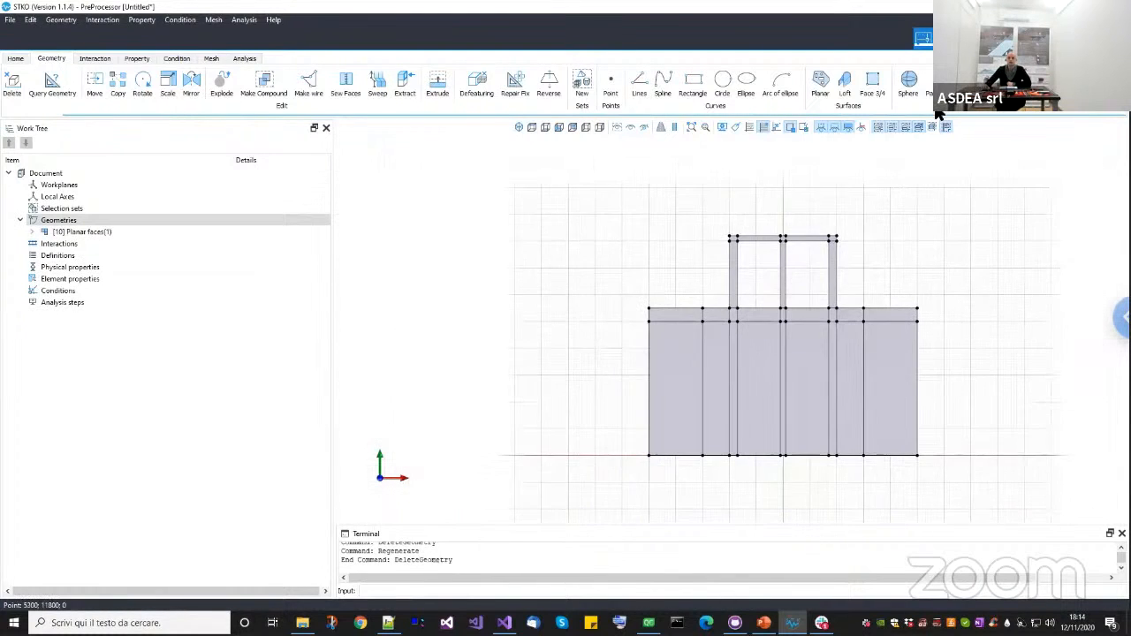
pyautogui.moveTo(891, 283); pyautogui.dragTo(860, 256, button='middle')
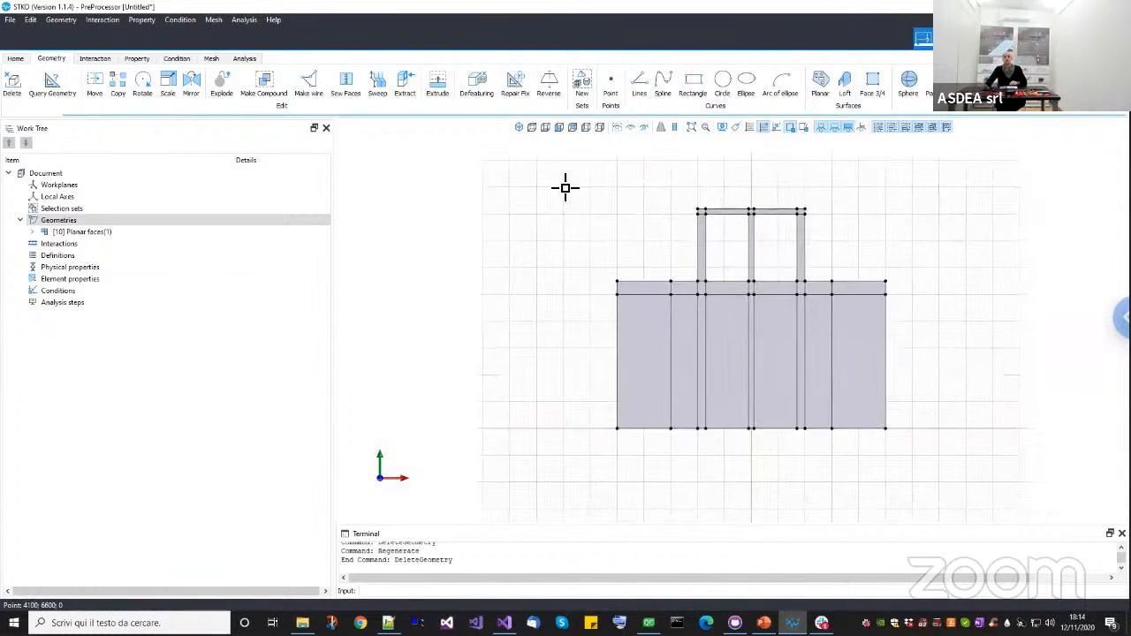
pyautogui.moveTo(794, 416); pyautogui.dragTo(756, 414, button='middle')
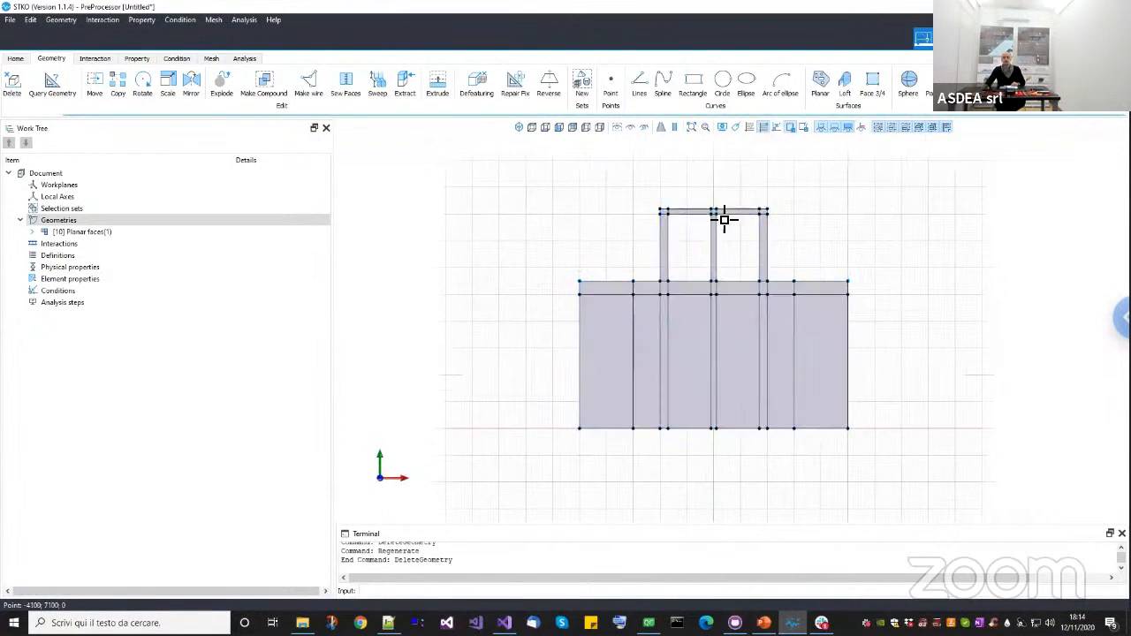
pyautogui.moveTo(720, 369); pyautogui.dragTo(707, 374, button='middle')
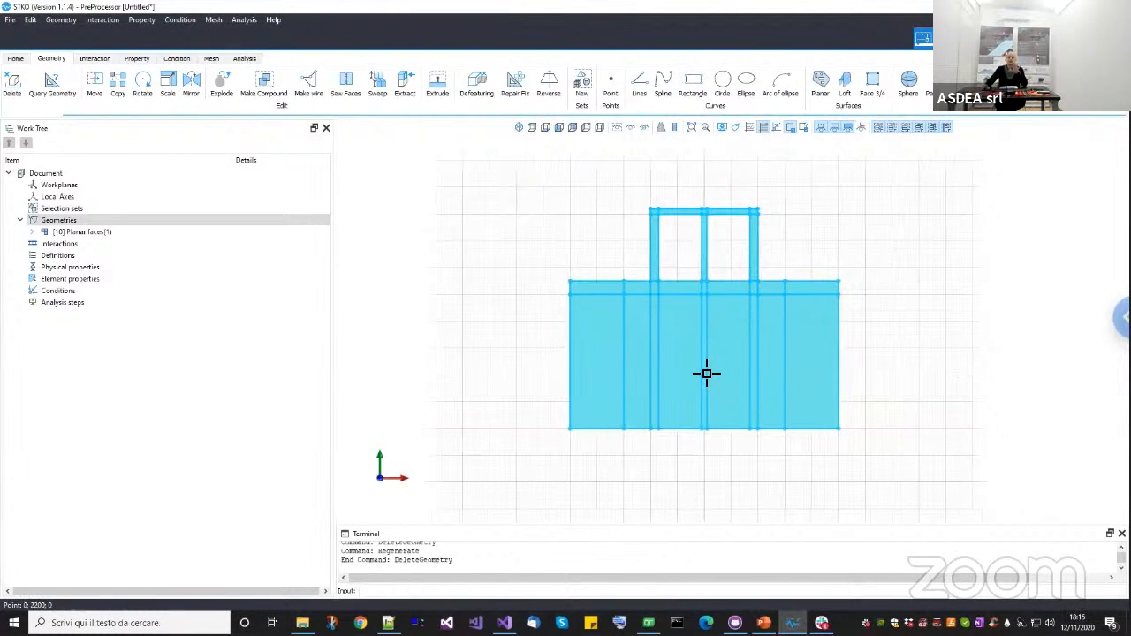
pyautogui.moveTo(773, 344); pyautogui.dragTo(756, 351, button='middle')
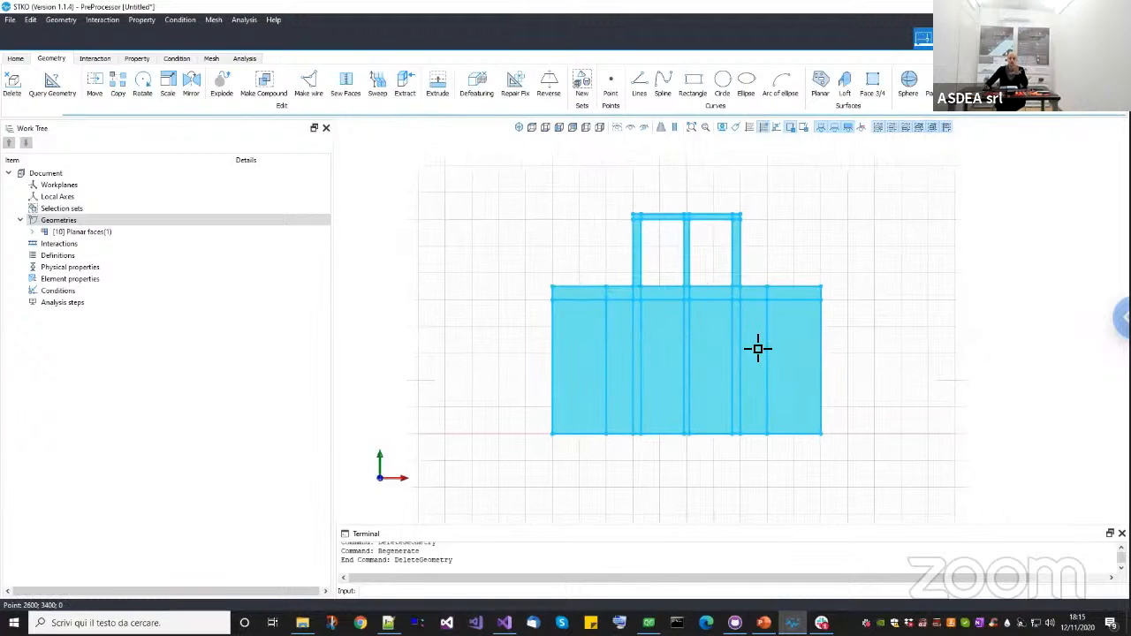
pyautogui.moveTo(757, 349); pyautogui.dragTo(725, 384, button='middle')
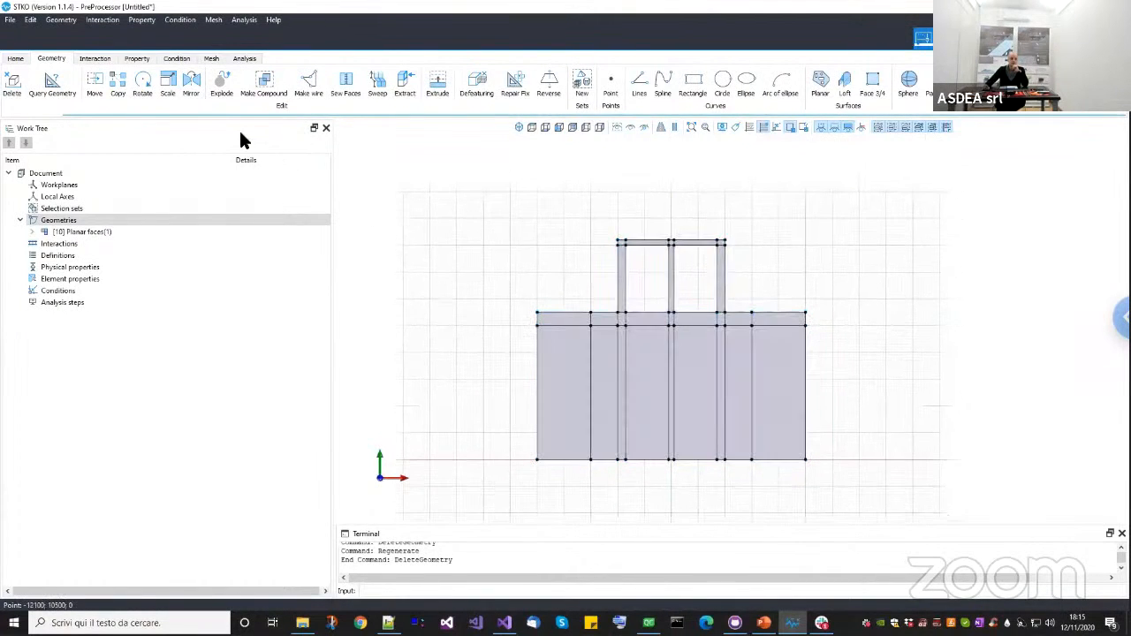
# Start saving the document and create and open a new test_01 folder inside webinar_november_construction_stage.
pyautogui.scroll(2, 239, 104)
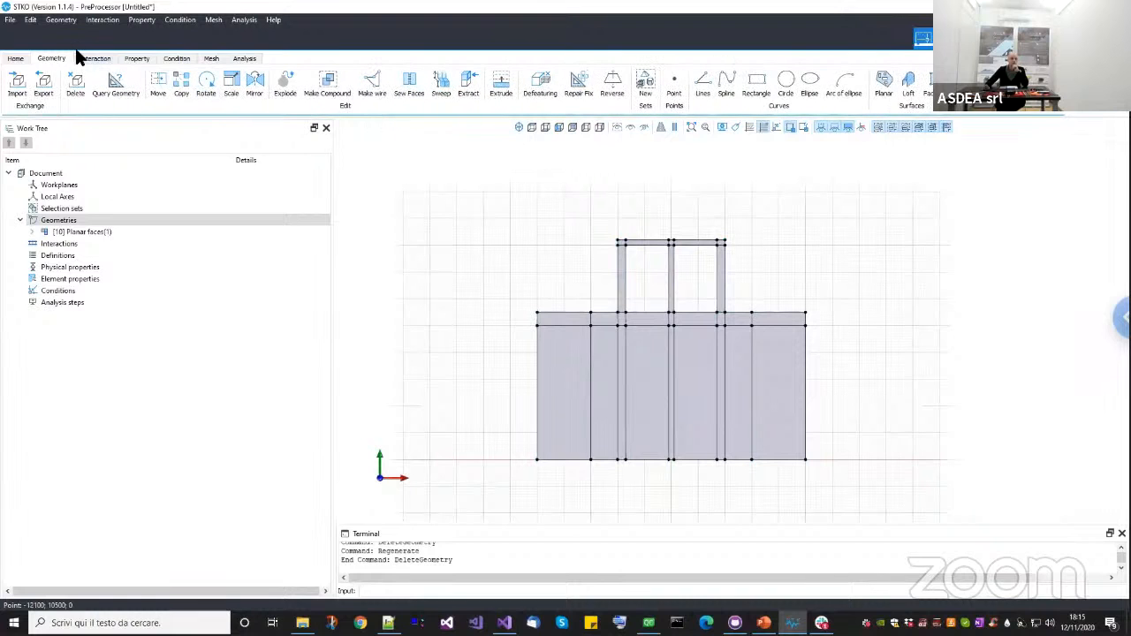
pyautogui.click(17, 59)
pyautogui.click(61, 83)
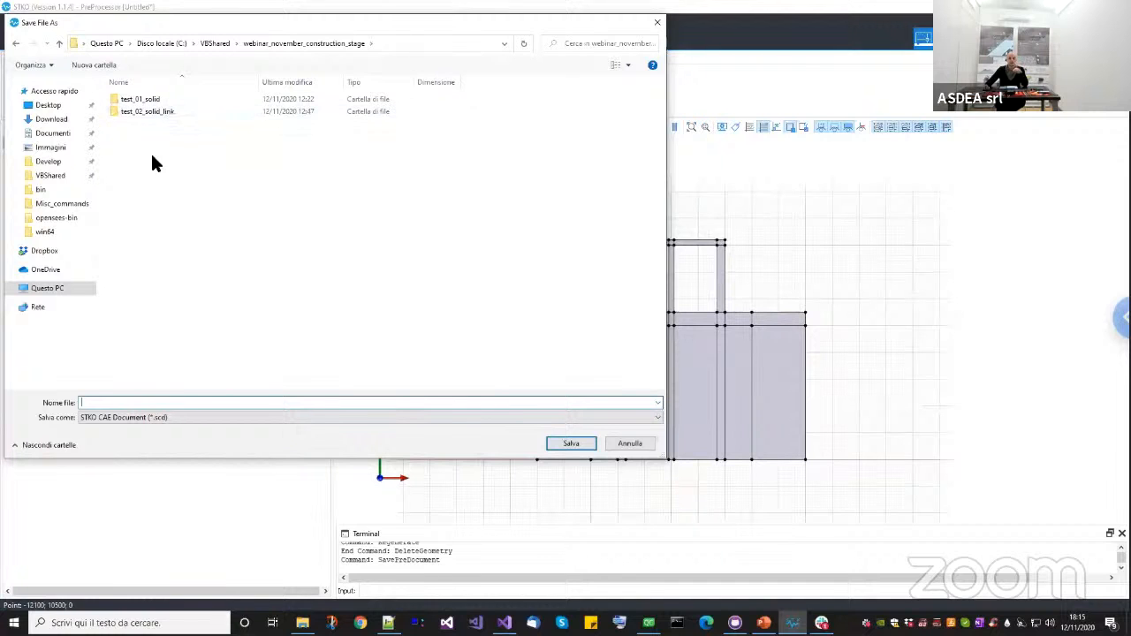
pyautogui.rightClick(160, 177)
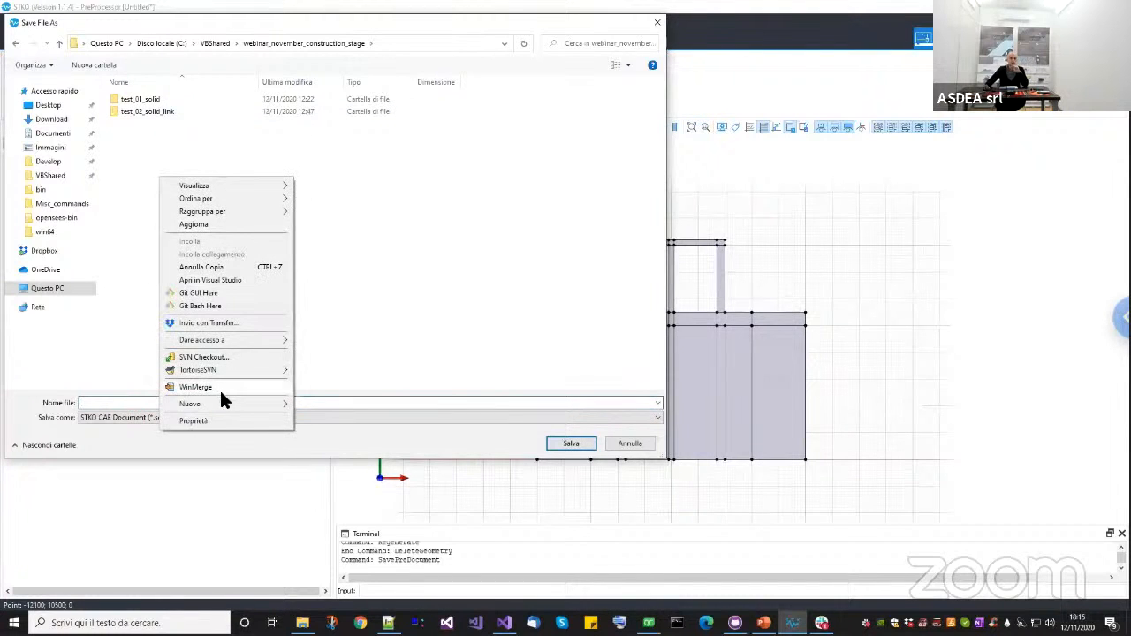
pyautogui.moveTo(232, 406)
pyautogui.click(310, 404)
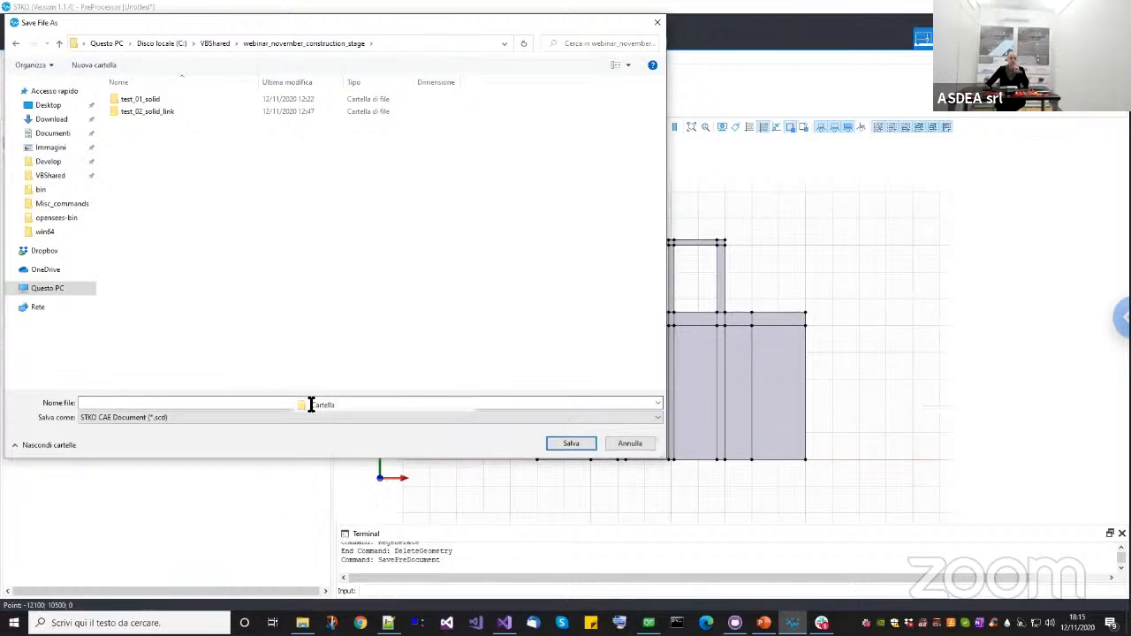
pyautogui.write('test_01')
pyautogui.press('Return')
pyautogui.press('Return')
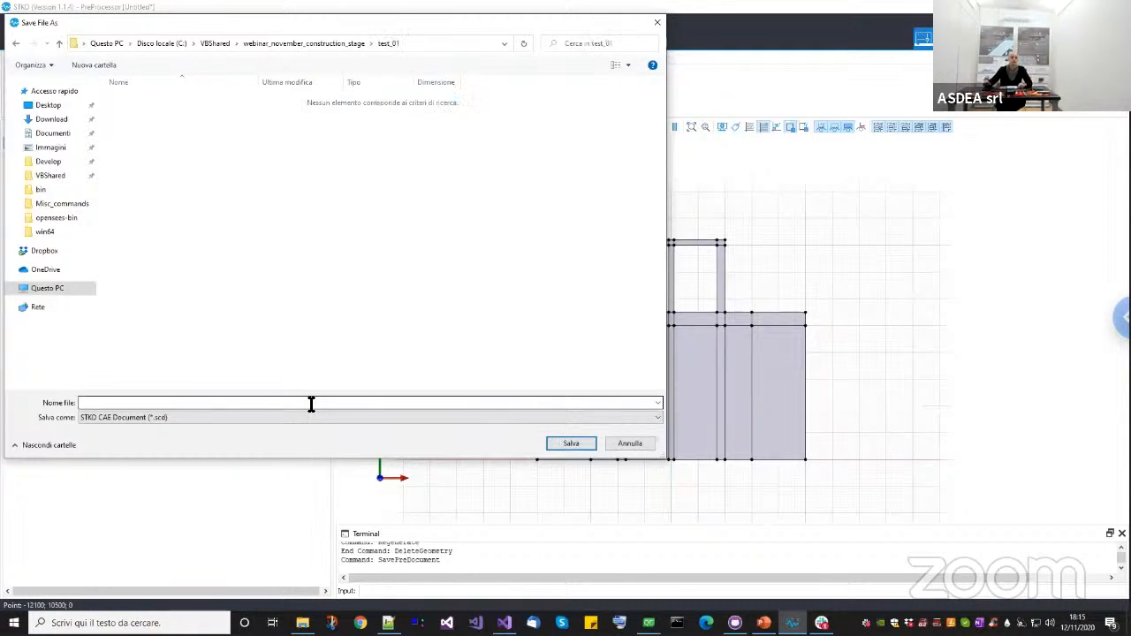
# Save the document as test_01 in the test_01 folder.
pyautogui.click(312, 403)
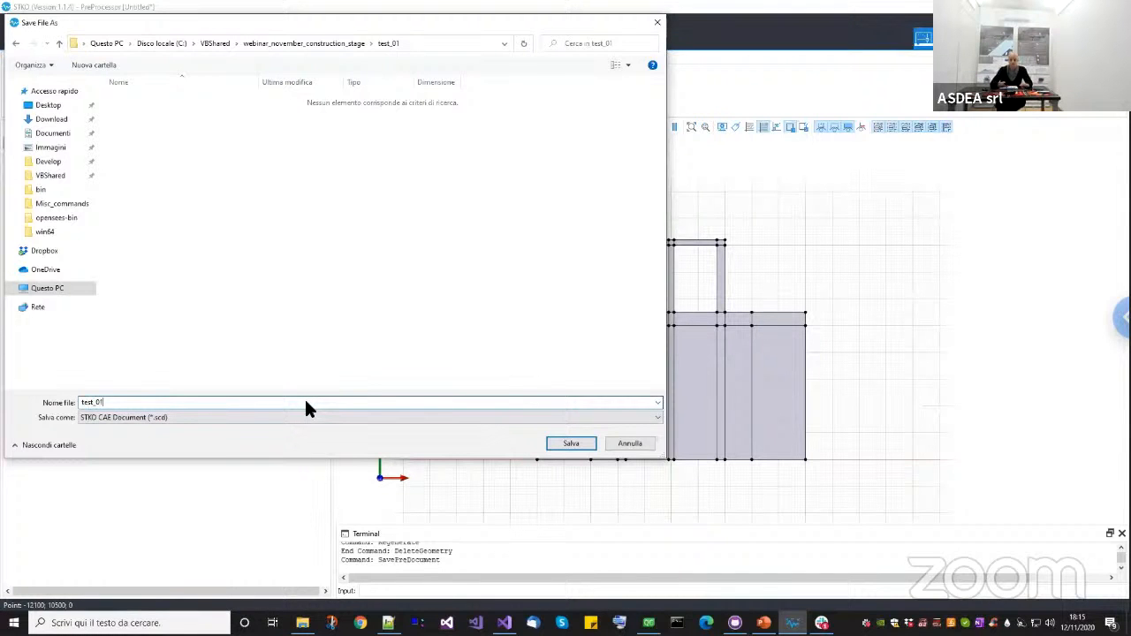
pyautogui.write('test_01')
pyautogui.press('Return')
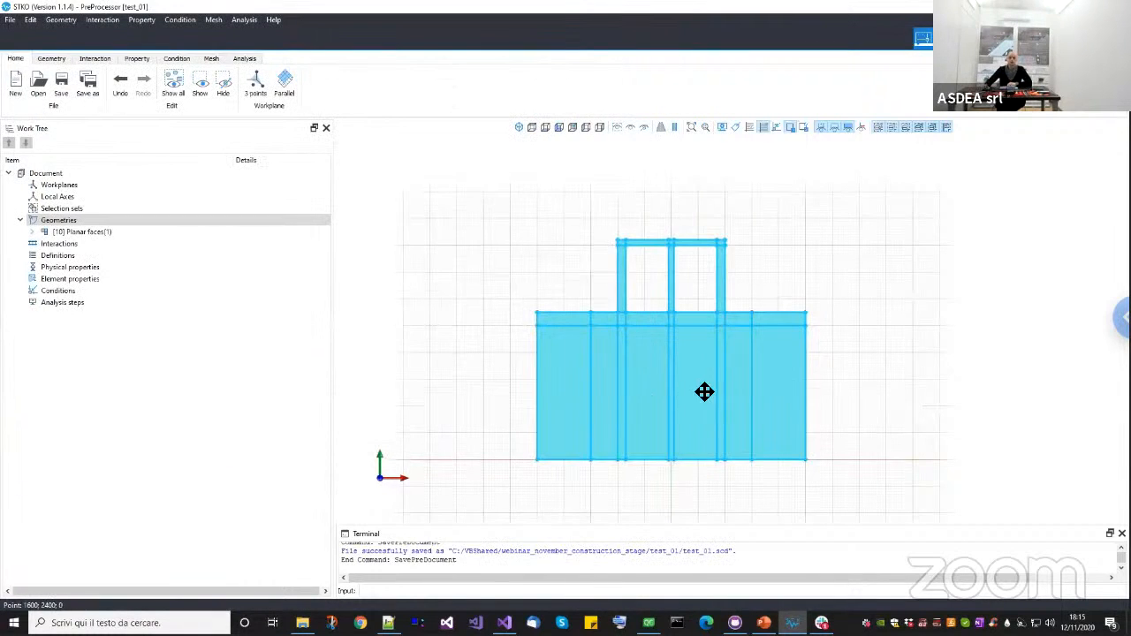
pyautogui.moveTo(780, 292); pyautogui.dragTo(770, 269, button='middle')
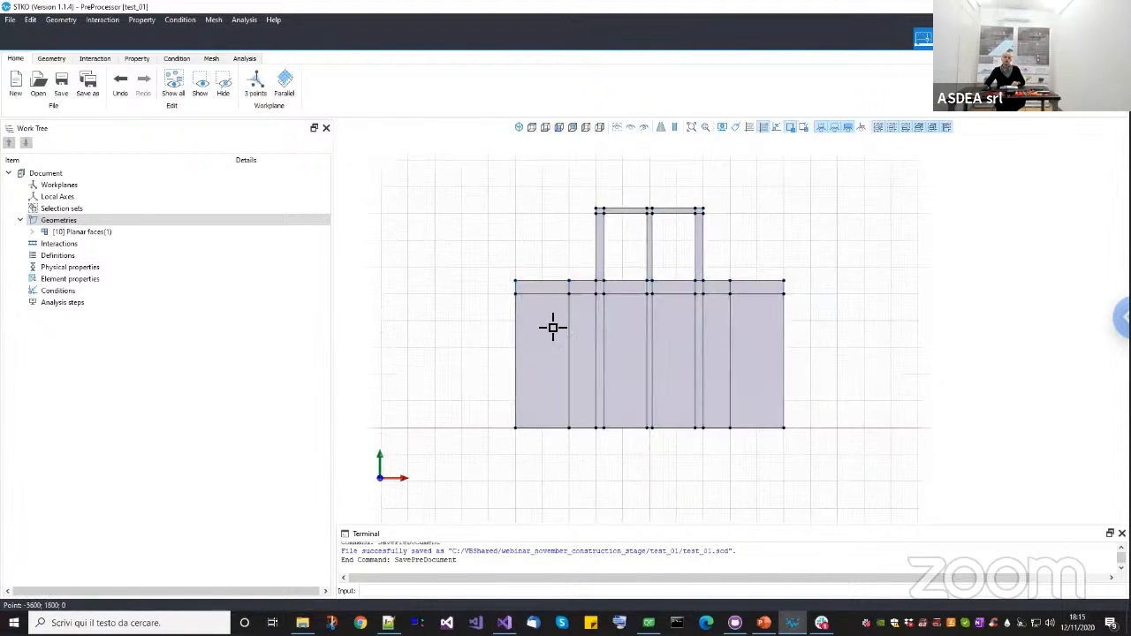
pyautogui.moveTo(674, 402); pyautogui.dragTo(655, 419, button='middle')
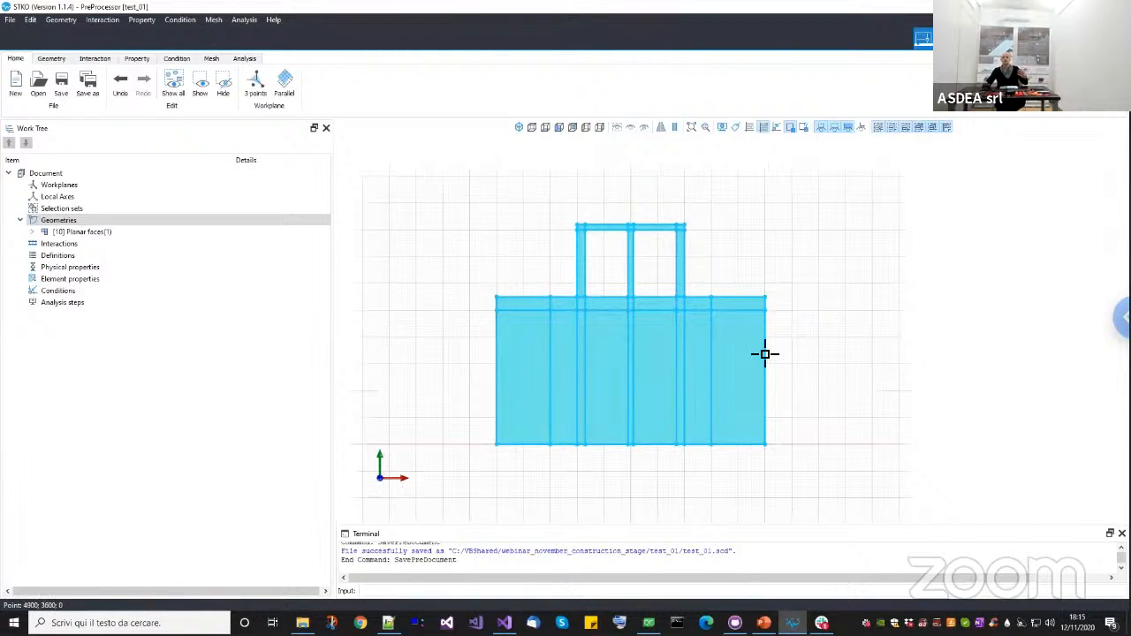
pyautogui.moveTo(803, 359); pyautogui.dragTo(808, 359, button='middle')
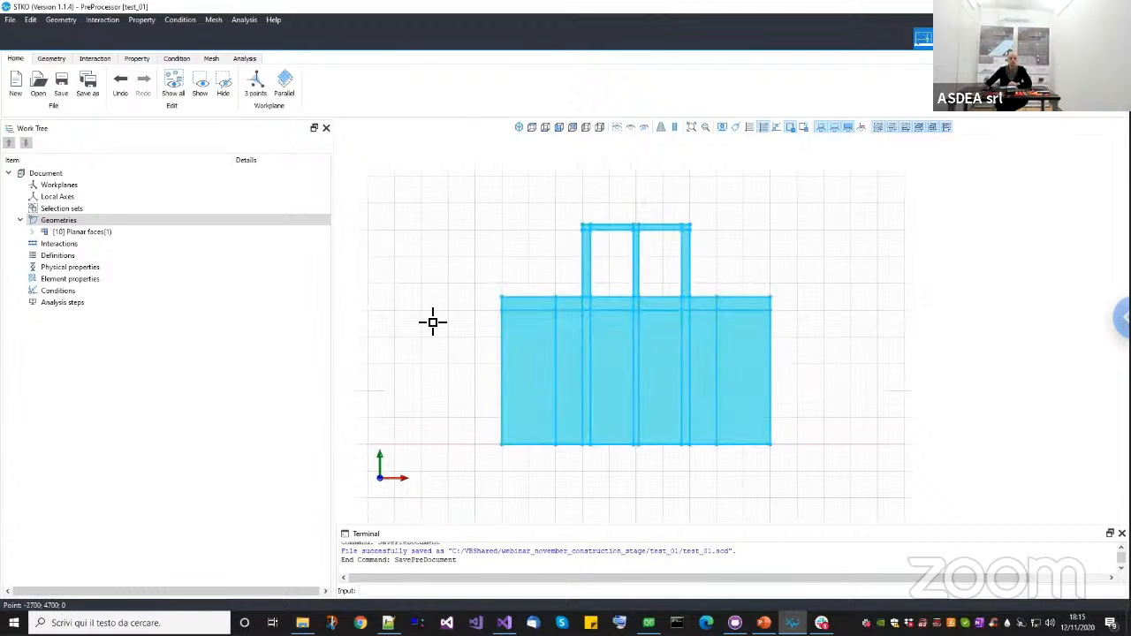
# Create a selection set named "set 01 - soil" from all faces below the foundation strip and the two outer end faces beside it.
pyautogui.click(111, 209)
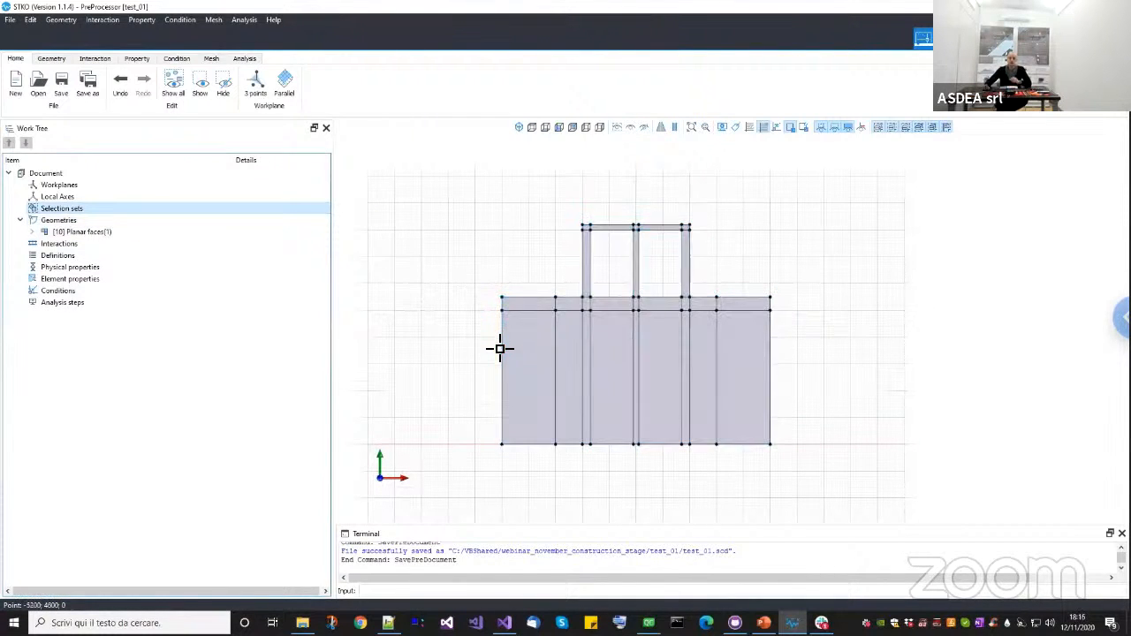
pyautogui.scroll(1, 501, 349)
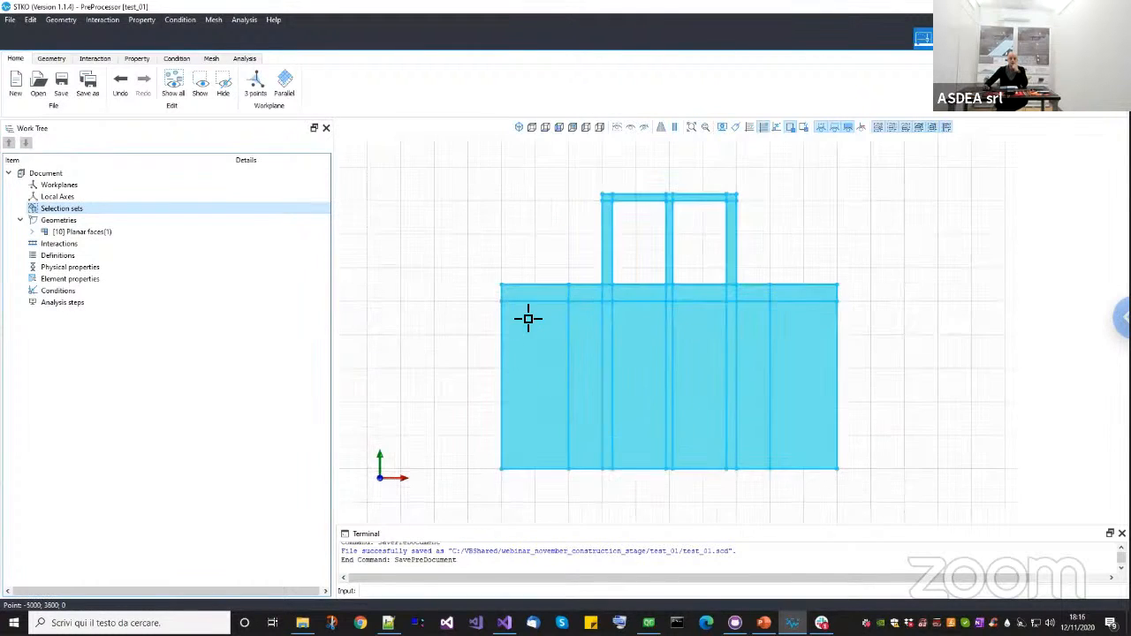
pyautogui.rightClick(143, 215)
pyautogui.click(161, 221)
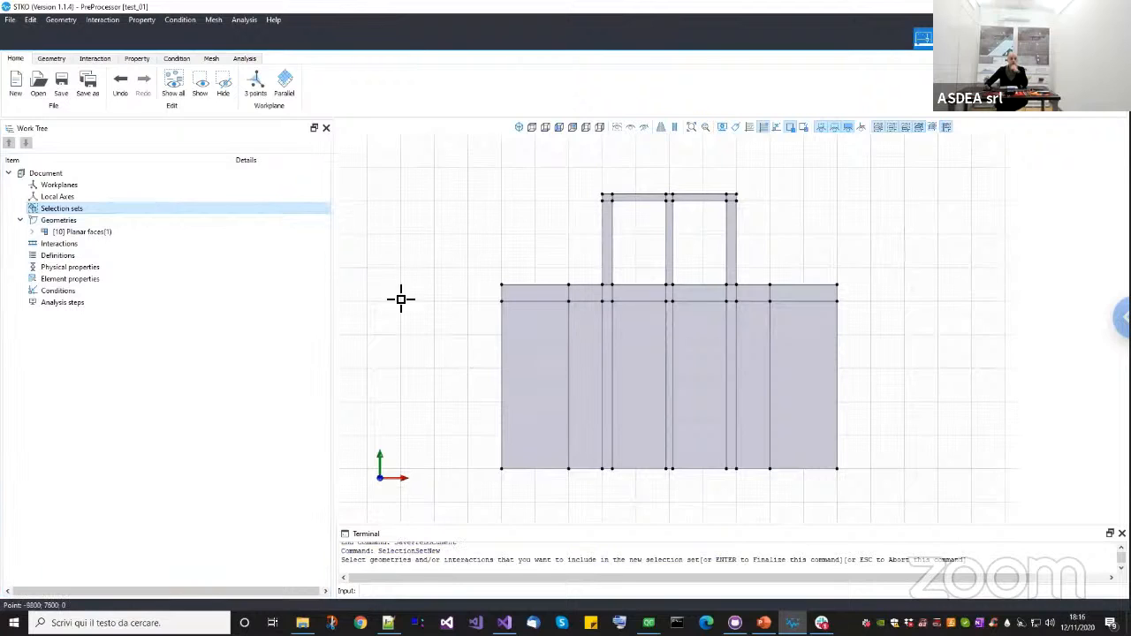
pyautogui.rightClick(105, 212)
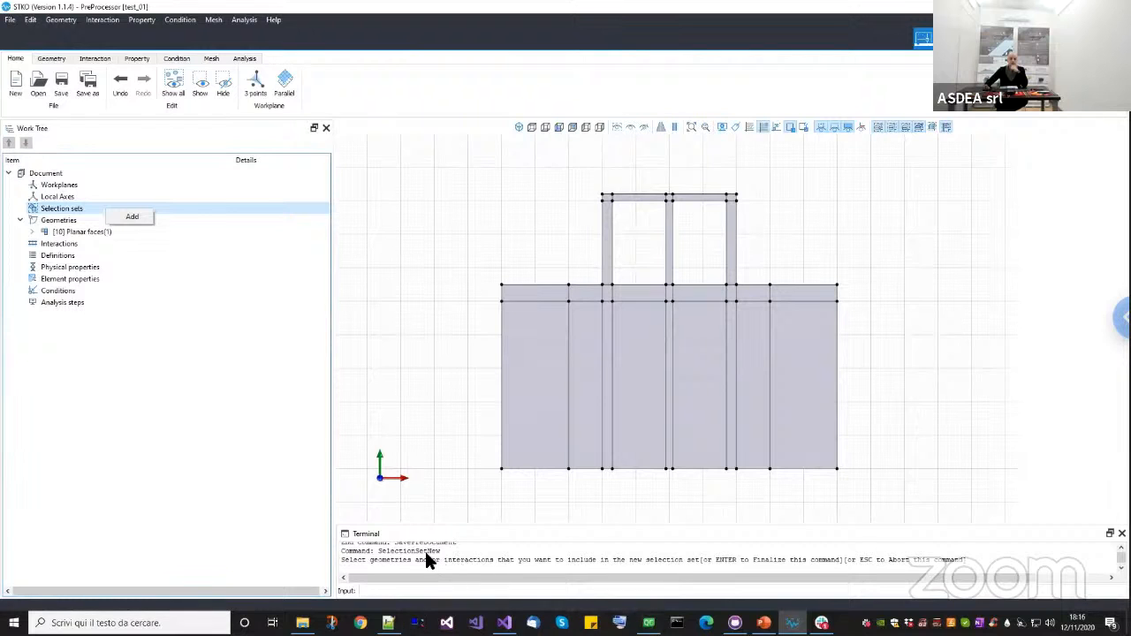
pyautogui.moveTo(464, 403); pyautogui.dragTo(456, 389, button='middle')
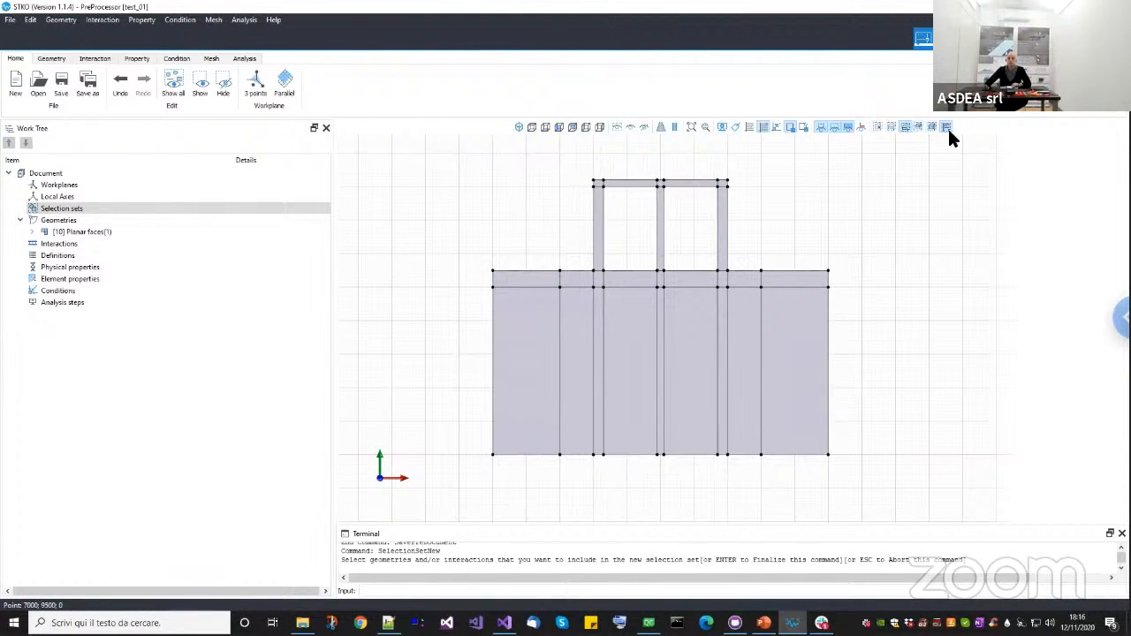
pyautogui.moveTo(871, 430); pyautogui.dragTo(543, 399)
pyautogui.click(528, 267)
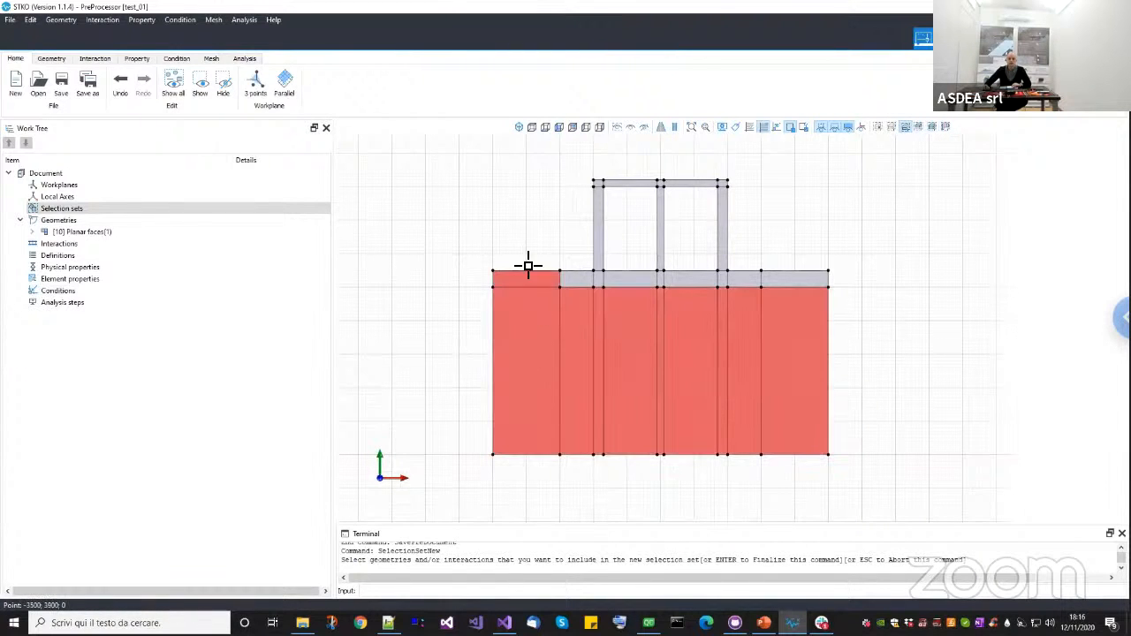
pyautogui.click(820, 274)
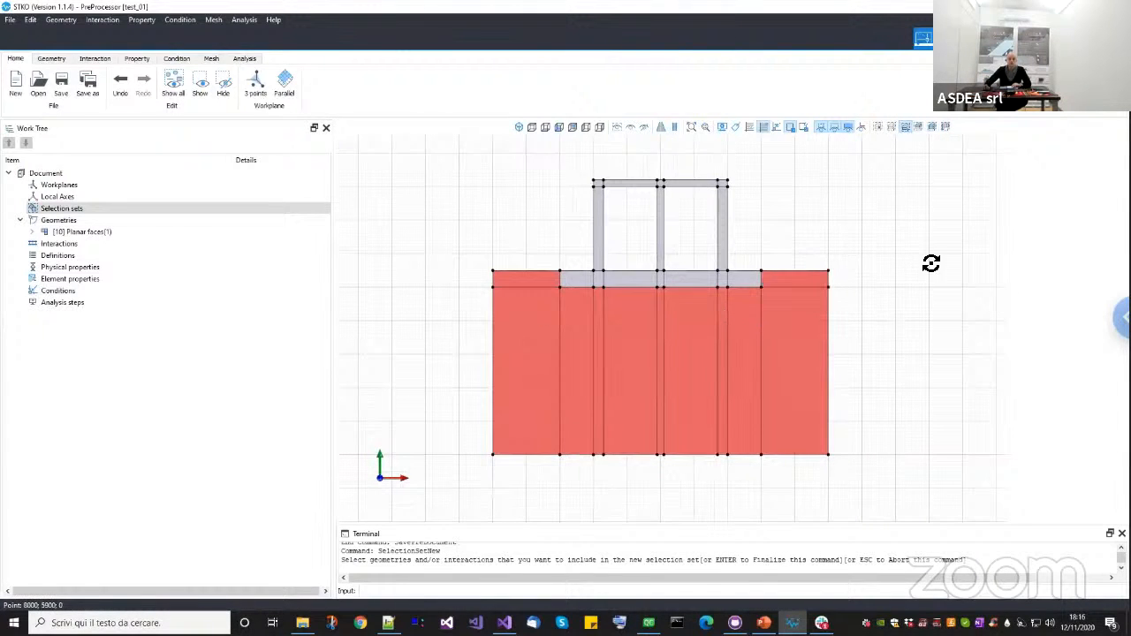
pyautogui.press('Return')
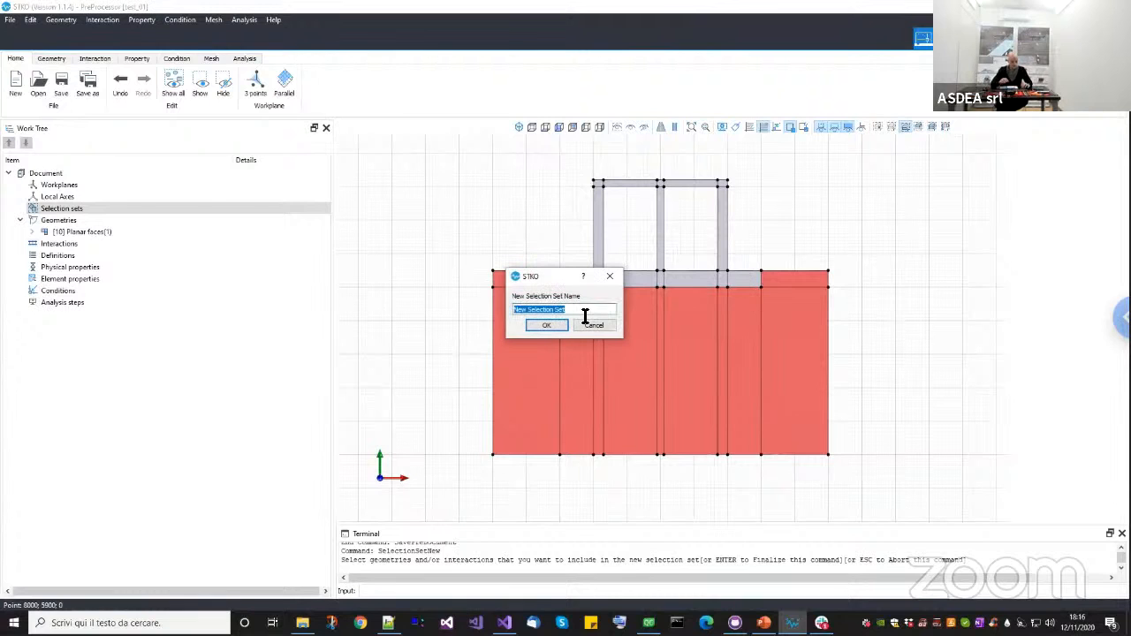
pyautogui.write('set 01 - soil')
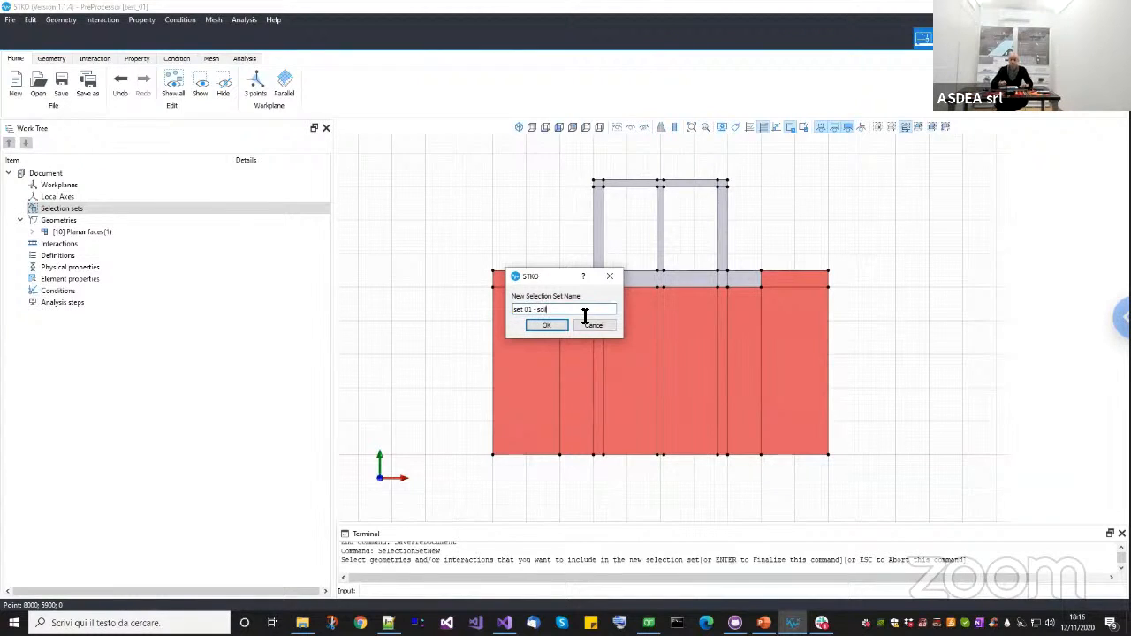
pyautogui.press('Return')
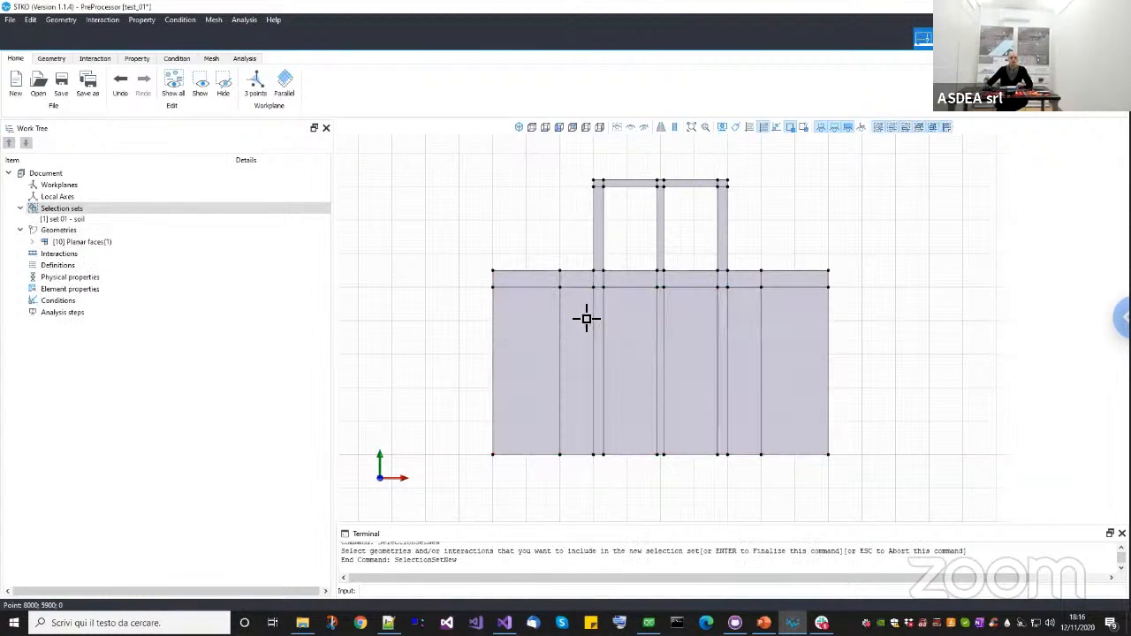
# Select the contents of the soil selection set to check its faces, and clear the selection.
pyautogui.click(161, 220)
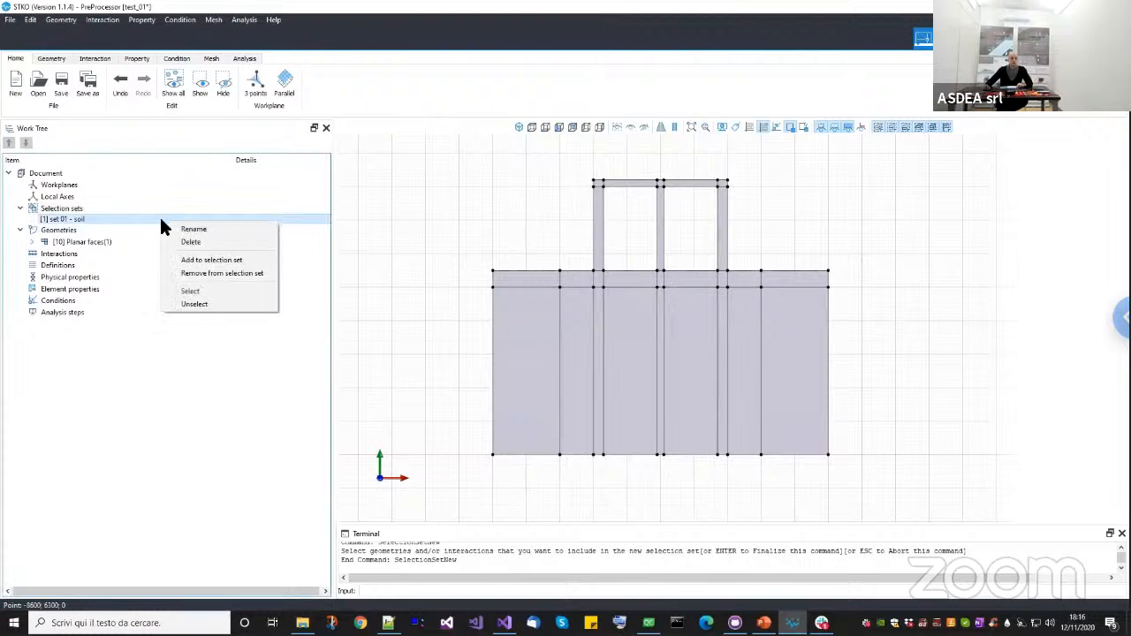
pyautogui.click(190, 291)
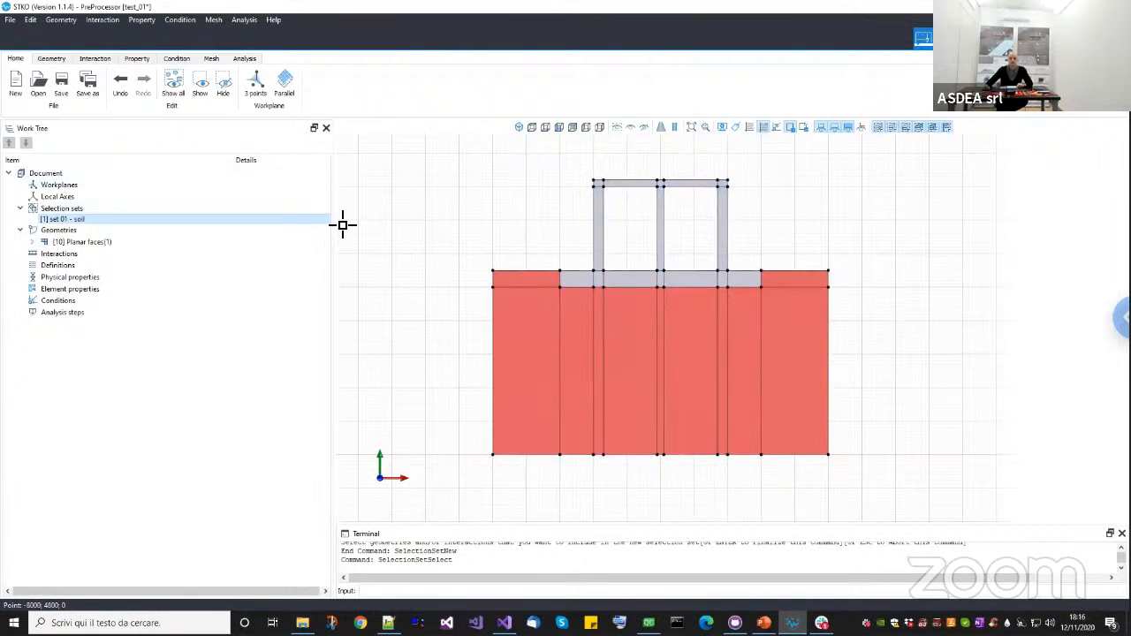
pyautogui.moveTo(960, 289); pyautogui.dragTo(974, 301, button='middle')
pyautogui.press('Escape')
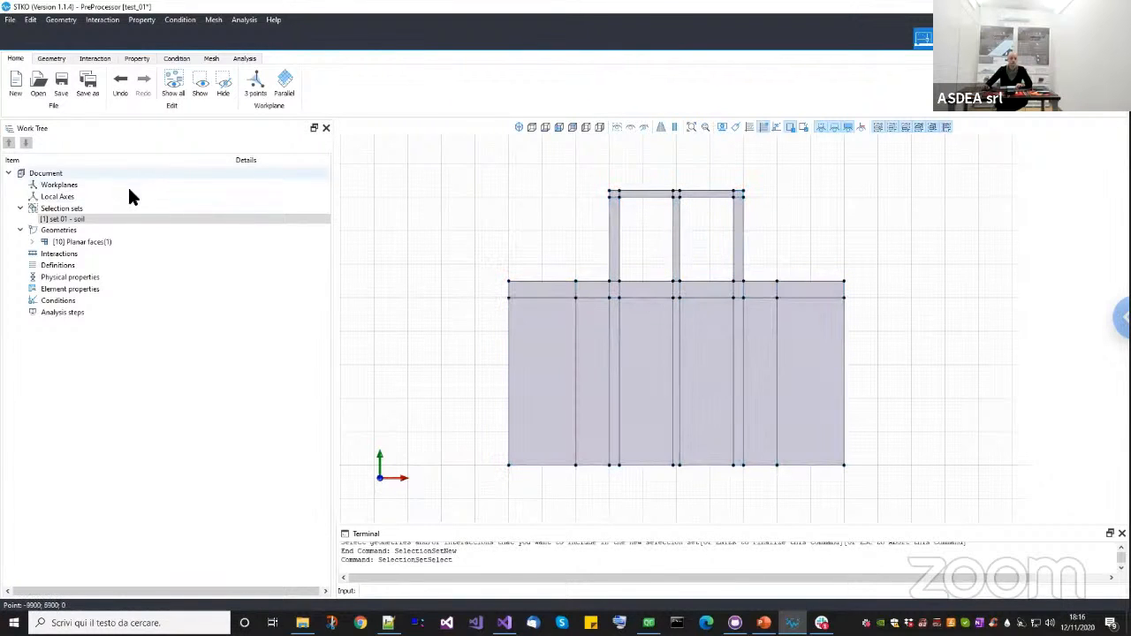
# Start another selection set, limit picking to faces, and select the two outer columns and the foundation strip faces on both sides of the centre.
pyautogui.rightClick(95, 209)
pyautogui.click(104, 216)
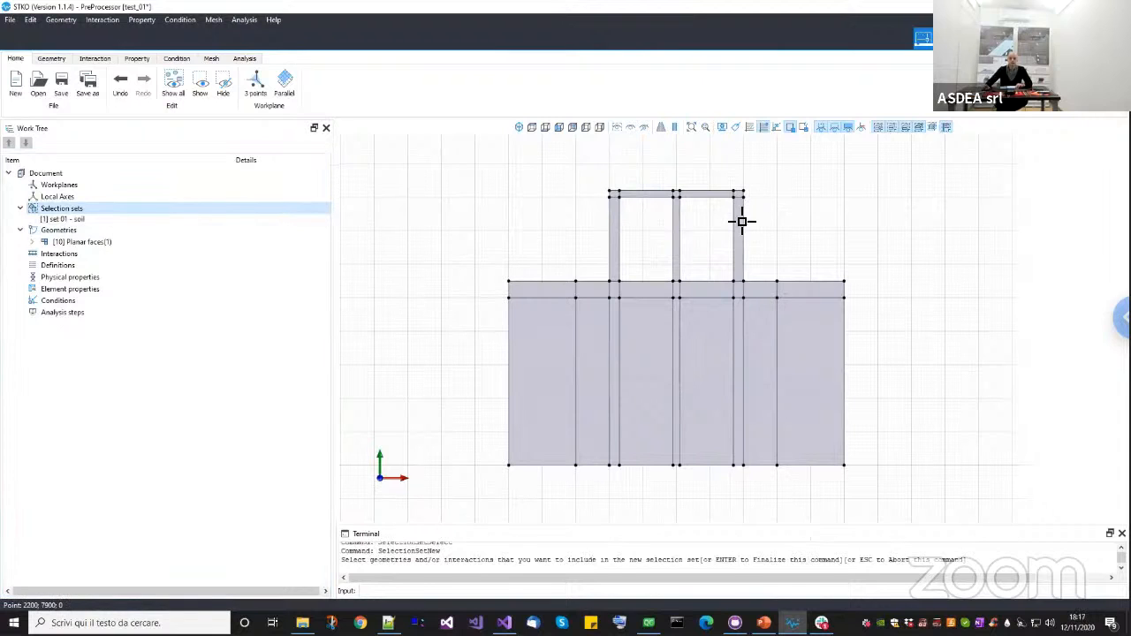
pyautogui.moveTo(745, 217); pyautogui.dragTo(735, 240, button='middle')
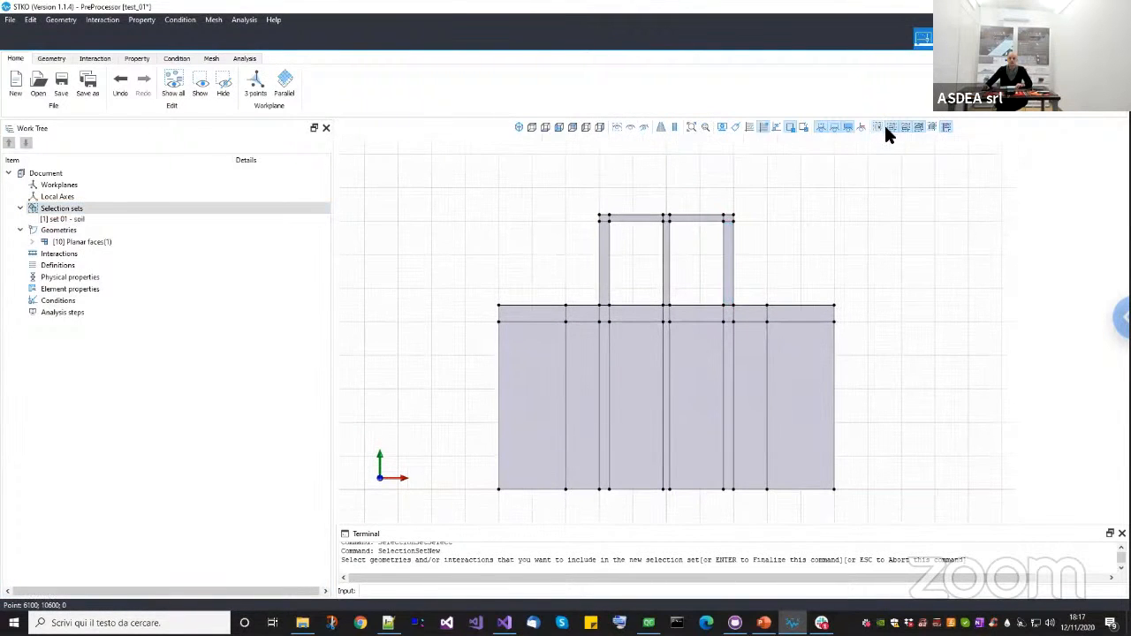
pyautogui.click(919, 129)
pyautogui.scroll(2, 738, 331)
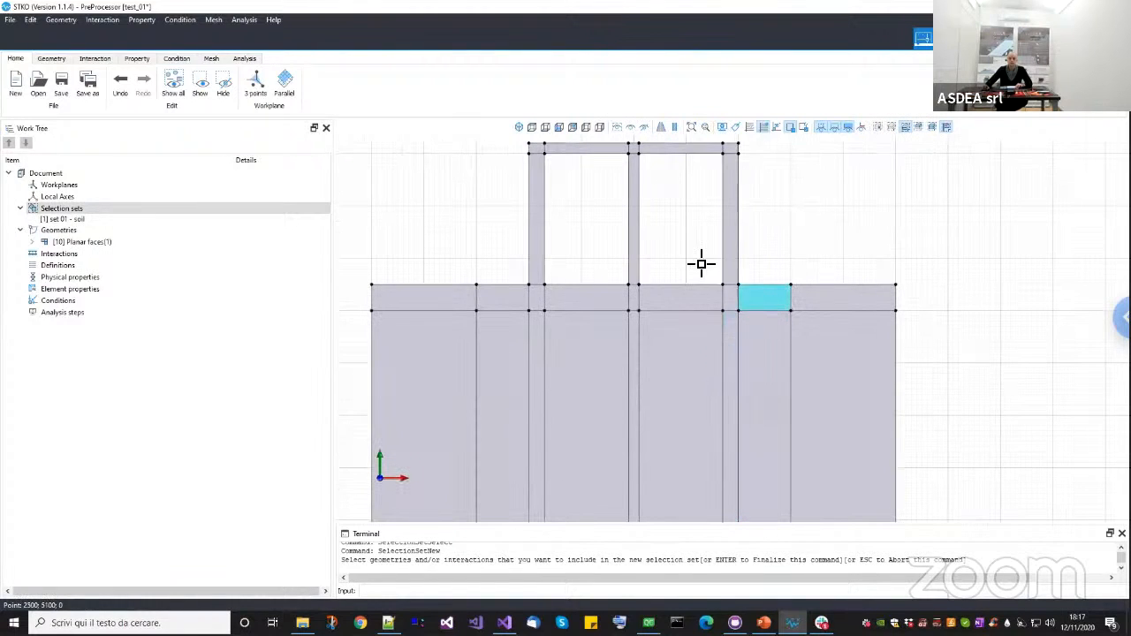
pyautogui.click(722, 285)
pyautogui.click(583, 298)
pyautogui.moveTo(509, 252); pyautogui.dragTo(507, 251)
pyautogui.moveTo(542, 237); pyautogui.dragTo(556, 339, button='middle')
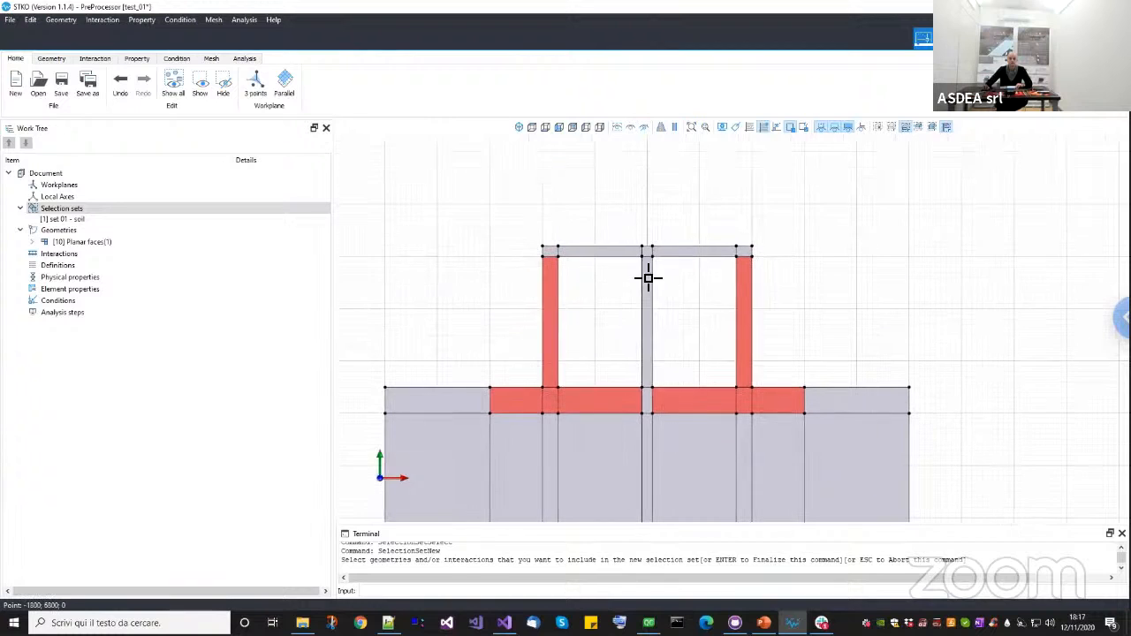
# Add the foundation's central face and all top beam faces, leaving out the central column, and name the set "set 02 - frame".
pyautogui.click(647, 401)
pyautogui.moveTo(760, 234); pyautogui.dragTo(534, 251)
pyautogui.press('Return')
pyautogui.write('se')
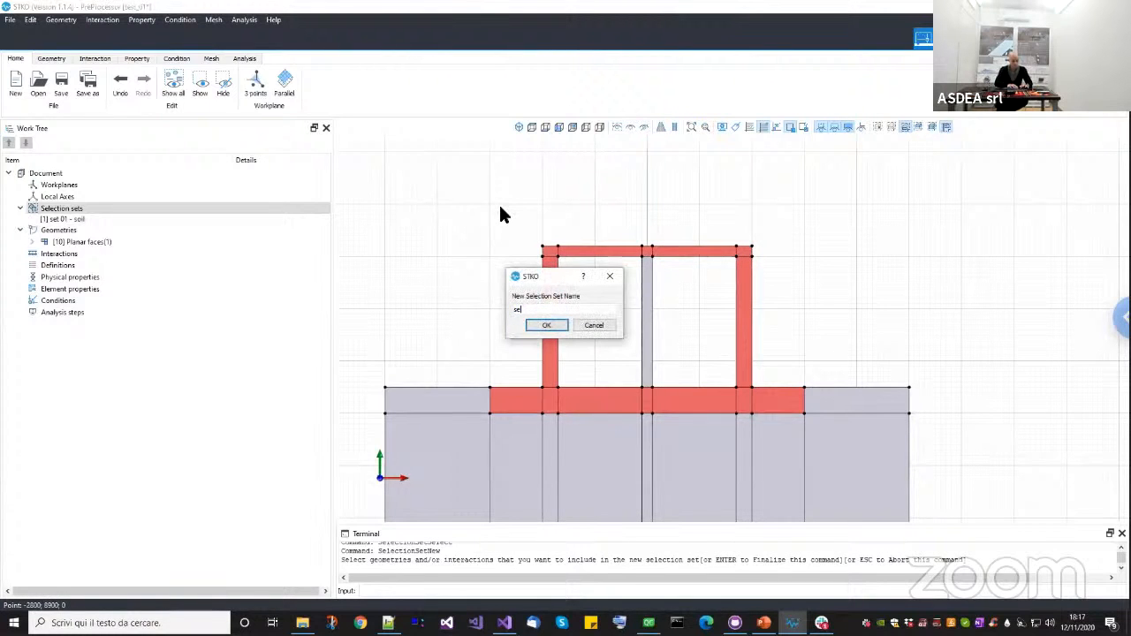
pyautogui.write('t 02 - frame')
pyautogui.press('Return')
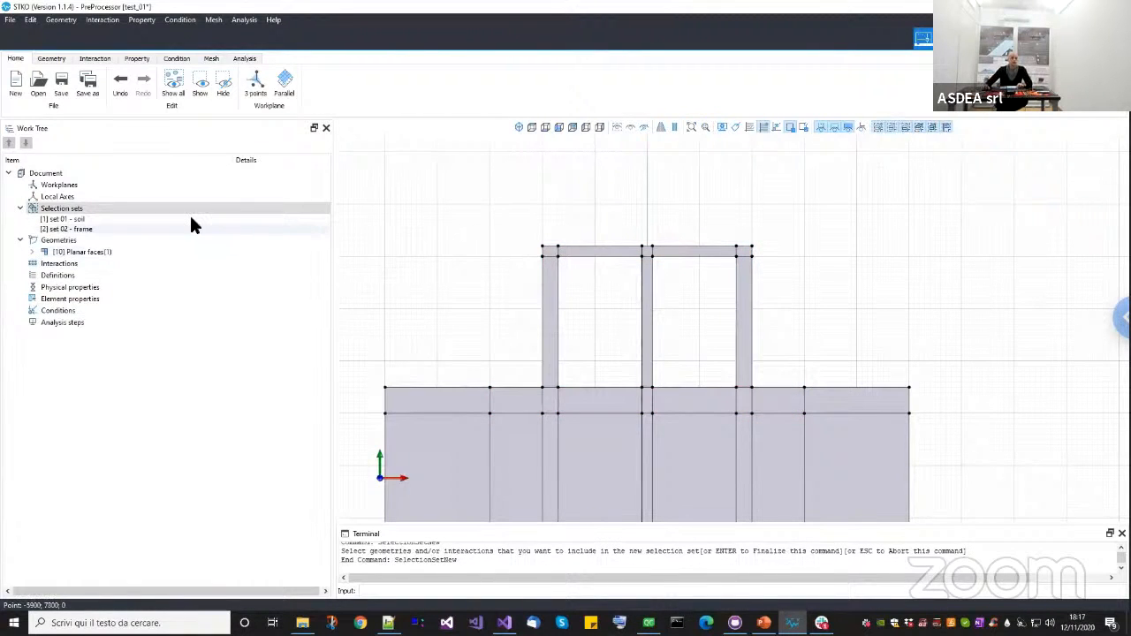
# Create a selection set named "set 03 - column" from the face of the central column.
pyautogui.doubleClick(155, 213)
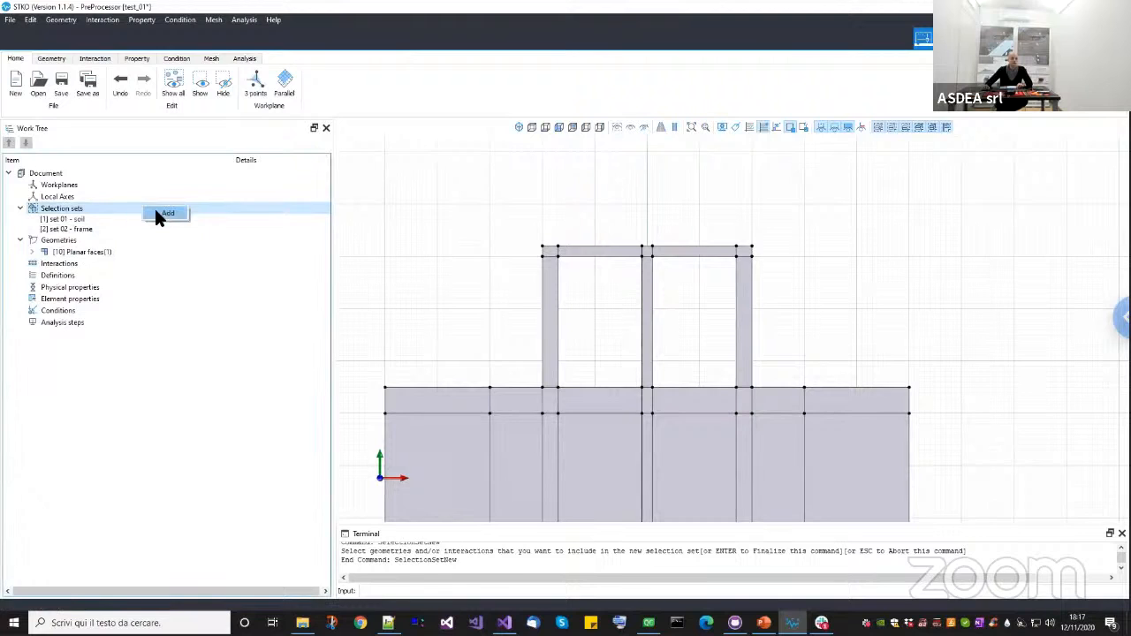
pyautogui.click(652, 353)
pyautogui.press('Return')
pyautogui.write('set 03 -')
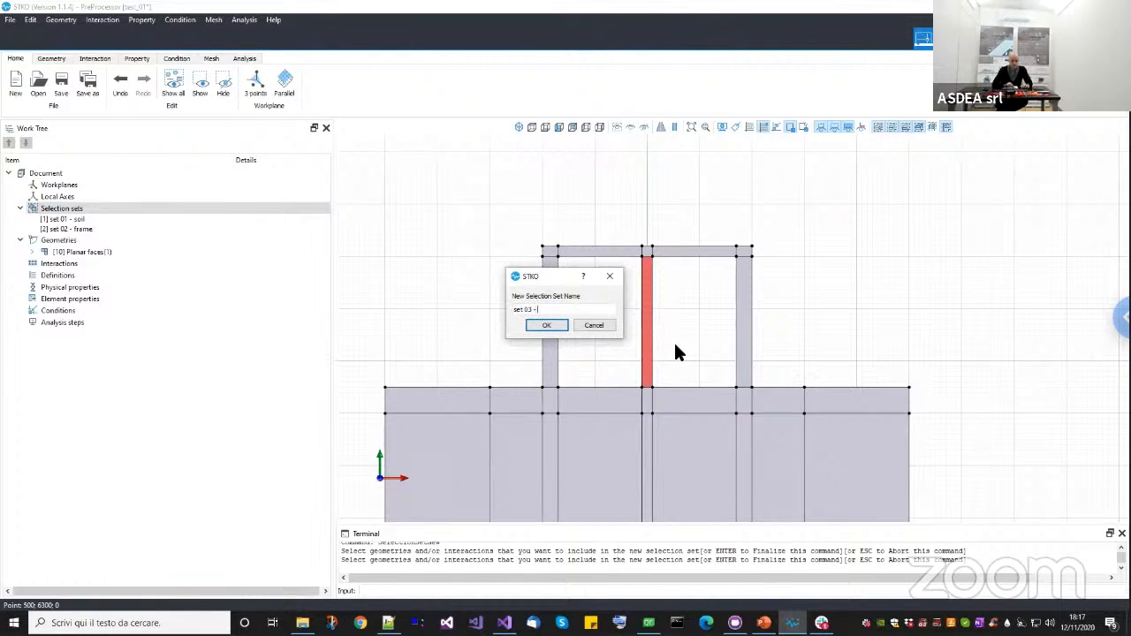
pyautogui.write(' column')
pyautogui.press('Return')
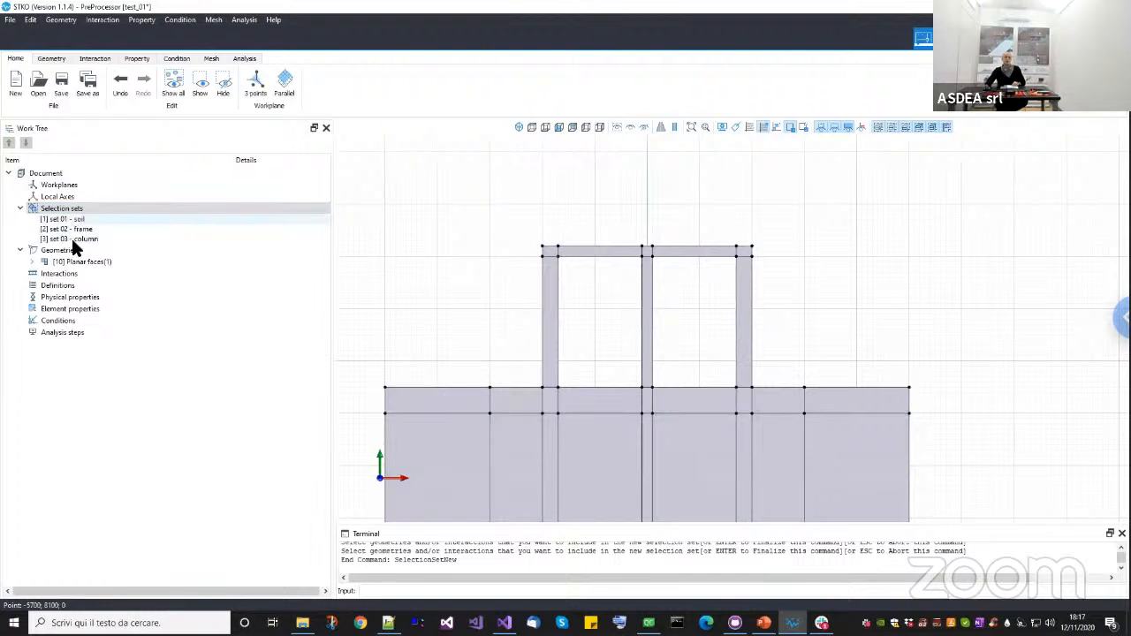
# Add a definition named "ramp" that uses the Linear time series model.
pyautogui.moveTo(601, 177); pyautogui.dragTo(608, 151, button='middle')
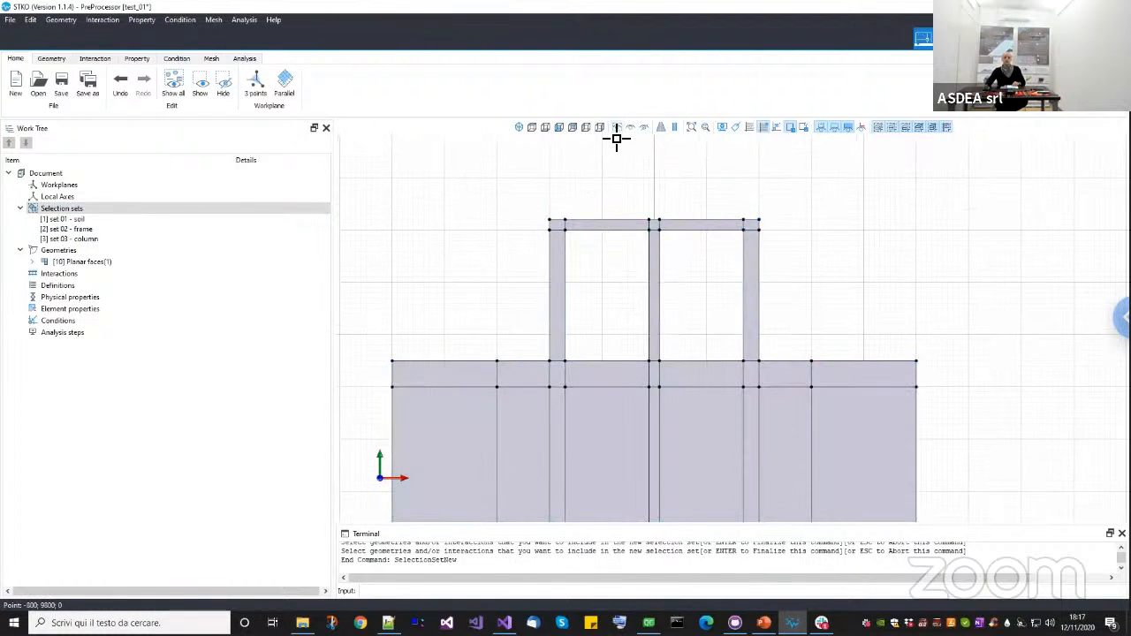
pyautogui.moveTo(702, 291); pyautogui.dragTo(699, 264, button='middle')
pyautogui.scroll(-1, 705, 285)
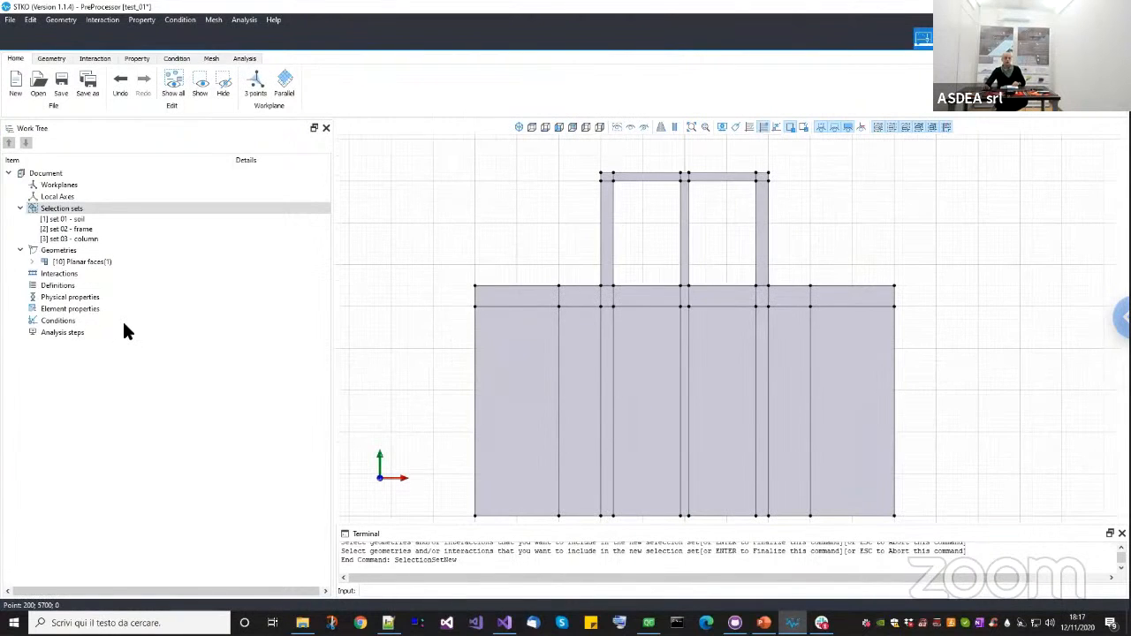
pyautogui.click(76, 287)
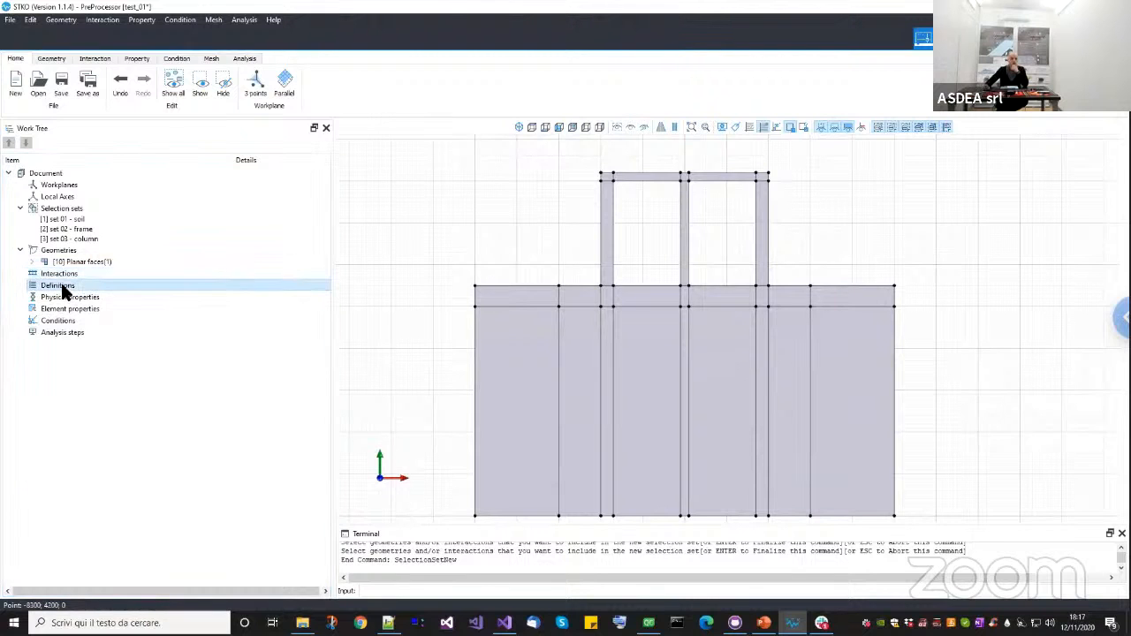
pyautogui.rightClick(63, 286)
pyautogui.click(66, 291)
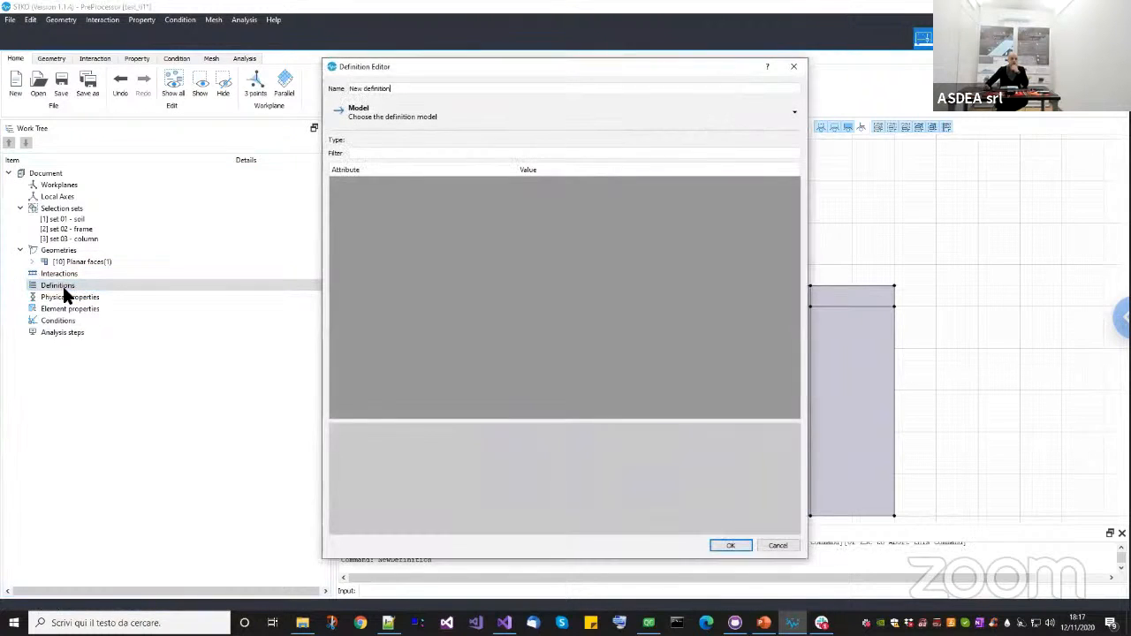
pyautogui.tripleClick(398, 89)
pyautogui.write('ramp')
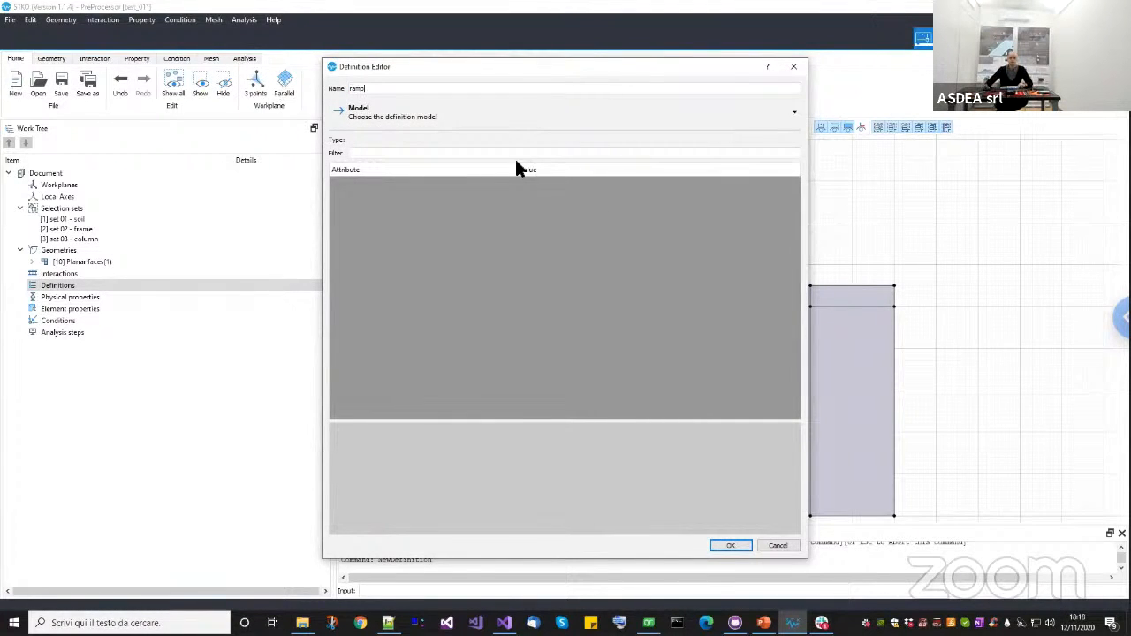
pyautogui.click(393, 117)
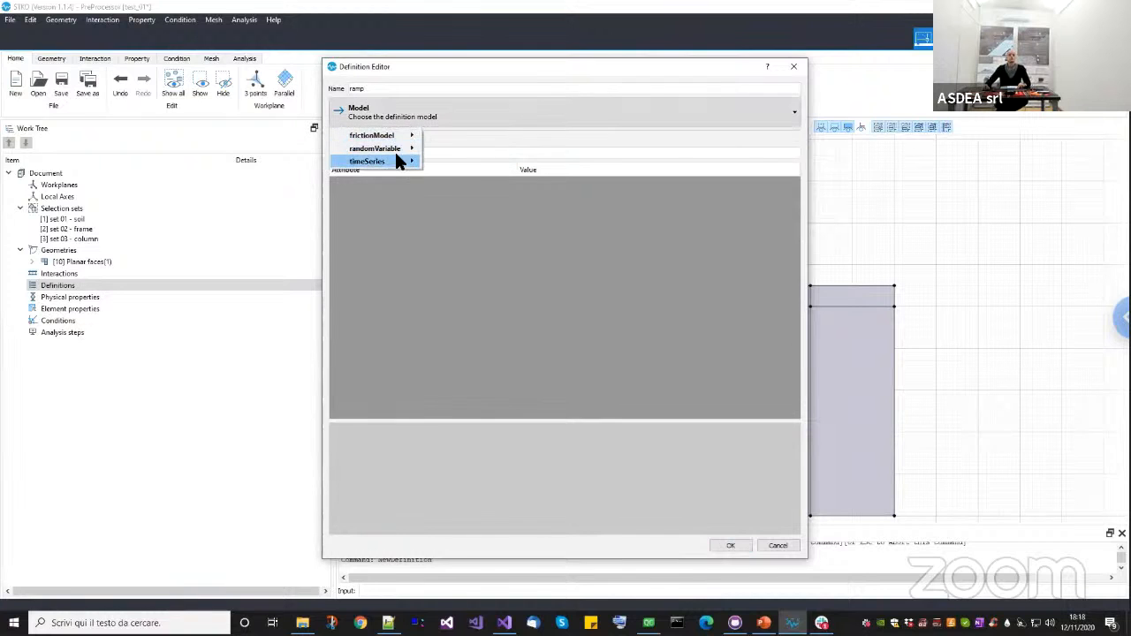
pyautogui.moveTo(396, 161)
pyautogui.click(445, 174)
pyautogui.click(730, 546)
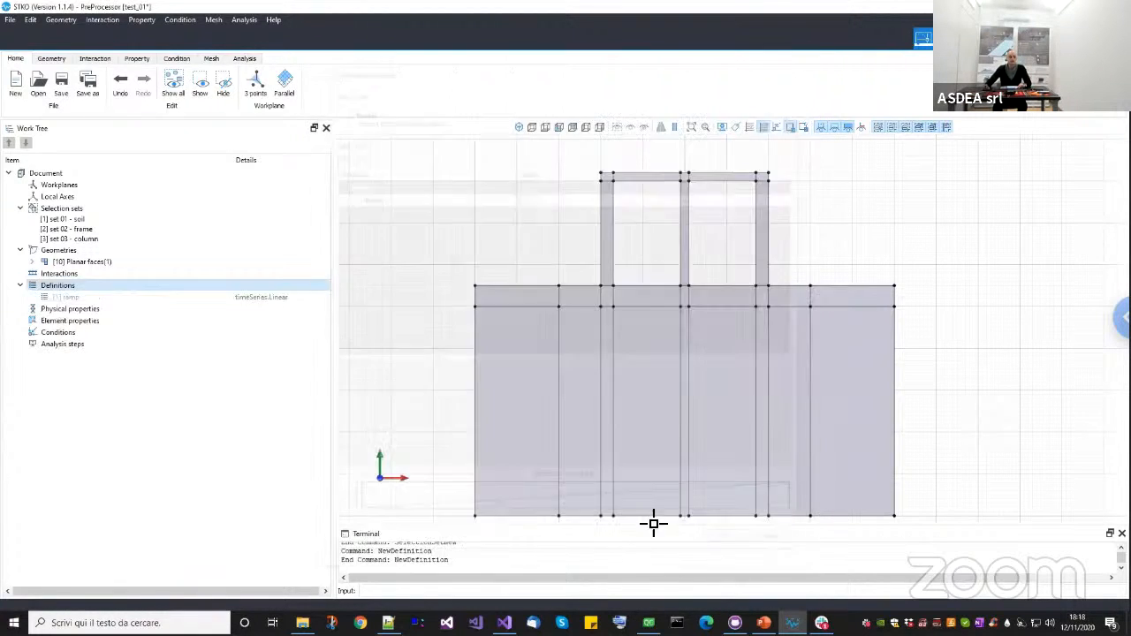
# Add a physical property named "soil" and assign it the ElasticIsotropic nD material model.
pyautogui.click(94, 305)
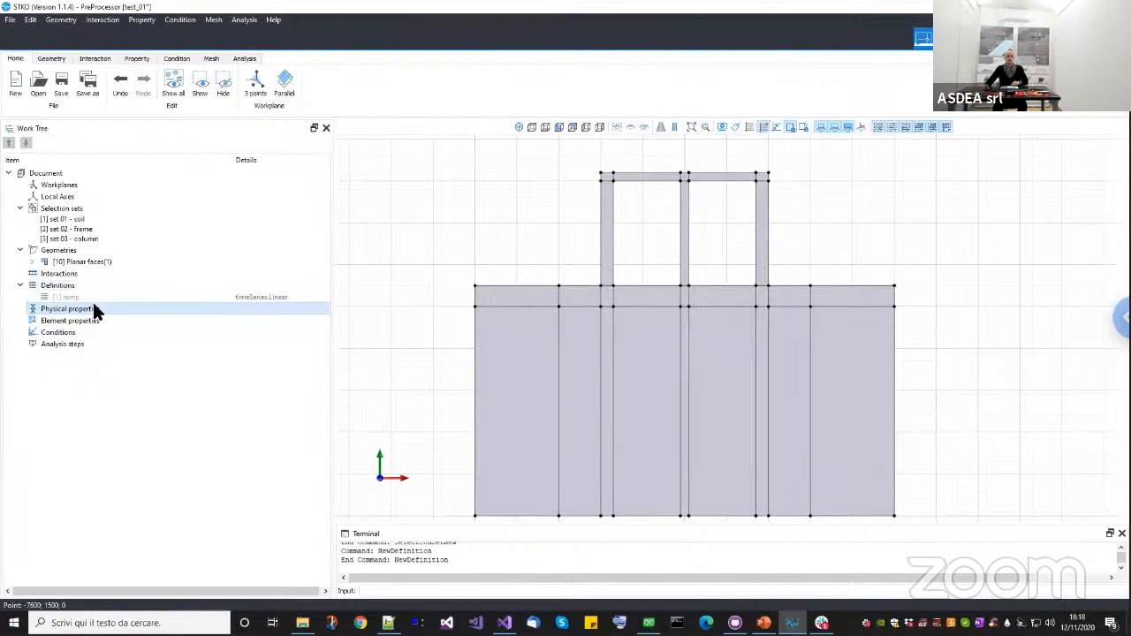
pyautogui.click(138, 58)
pyautogui.moveTo(449, 344); pyautogui.dragTo(444, 319, button='middle')
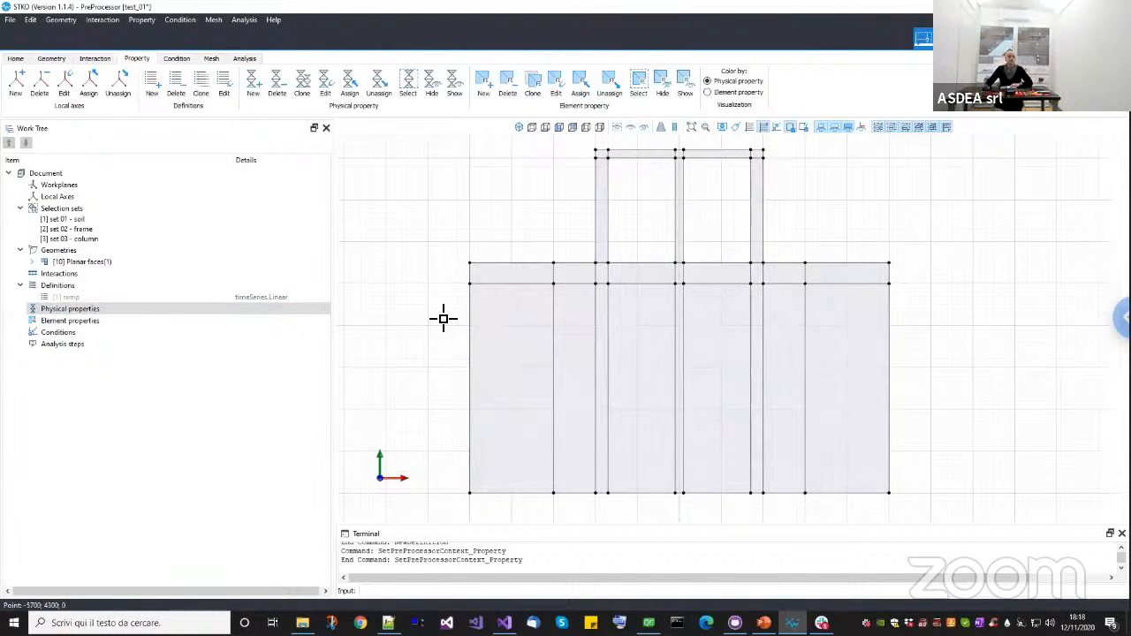
pyautogui.rightClick(119, 308)
pyautogui.click(128, 319)
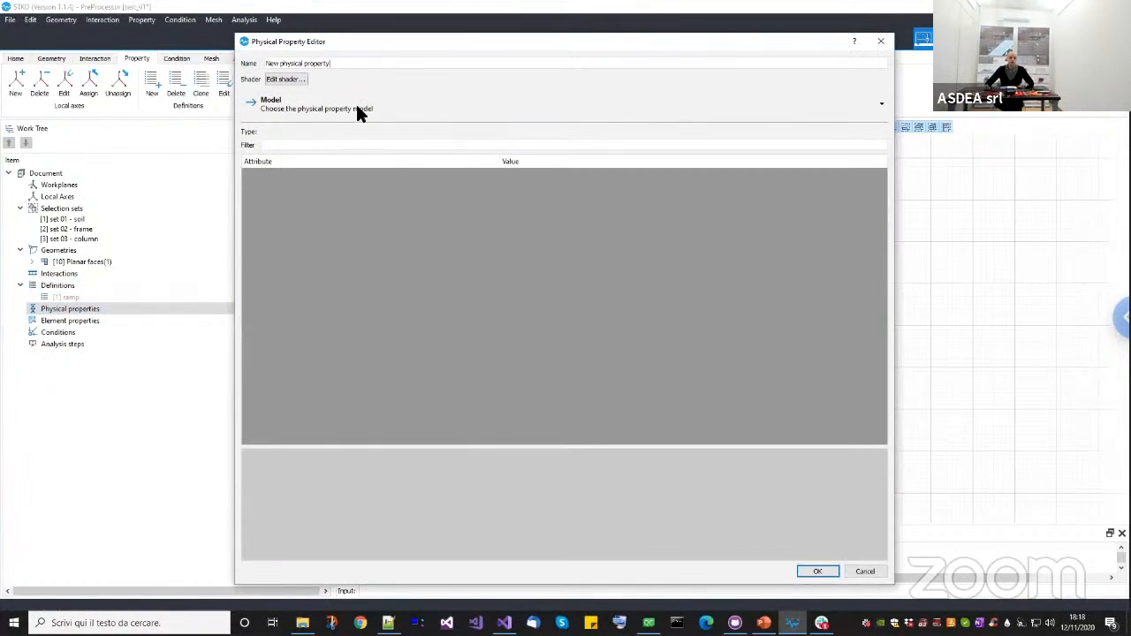
pyautogui.moveTo(329, 62); pyautogui.dragTo(231, 63)
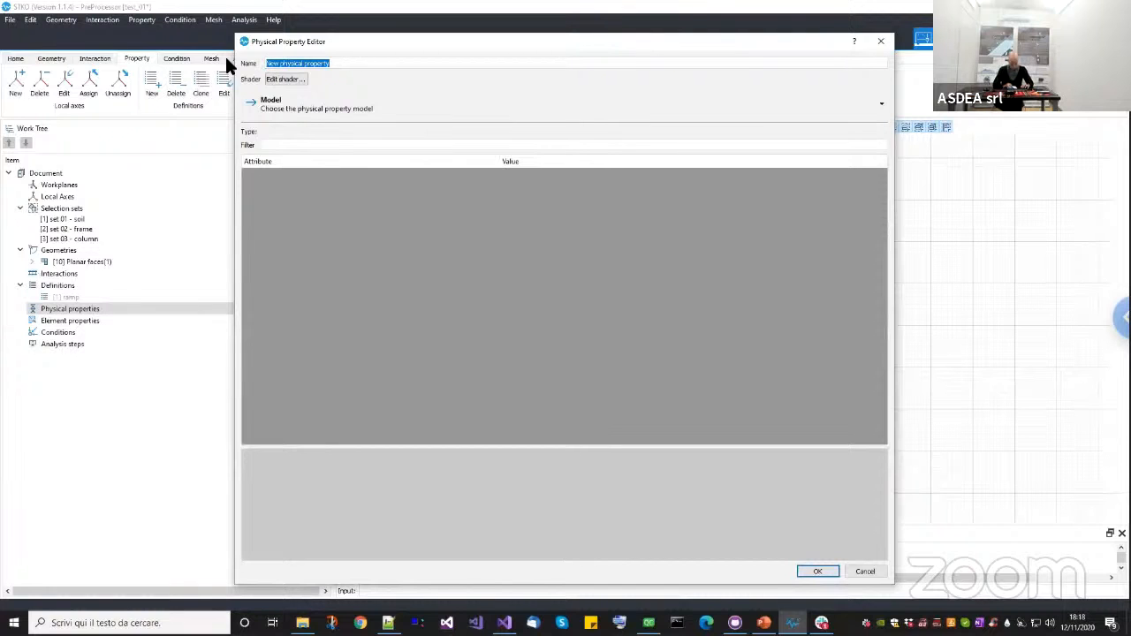
pyautogui.write('soil')
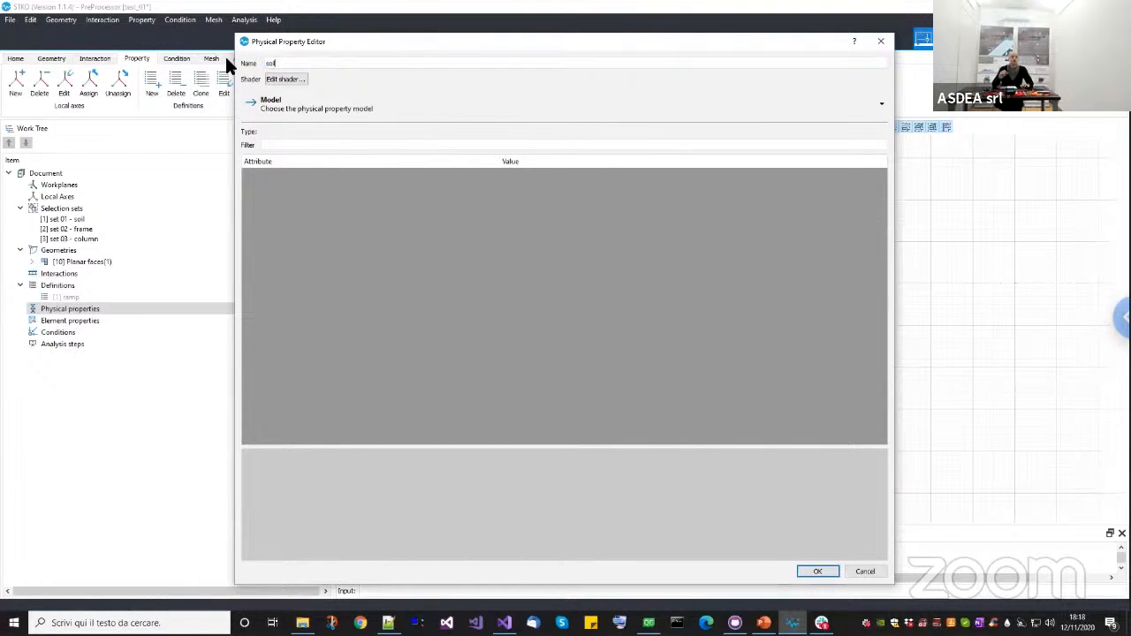
pyautogui.click(297, 107)
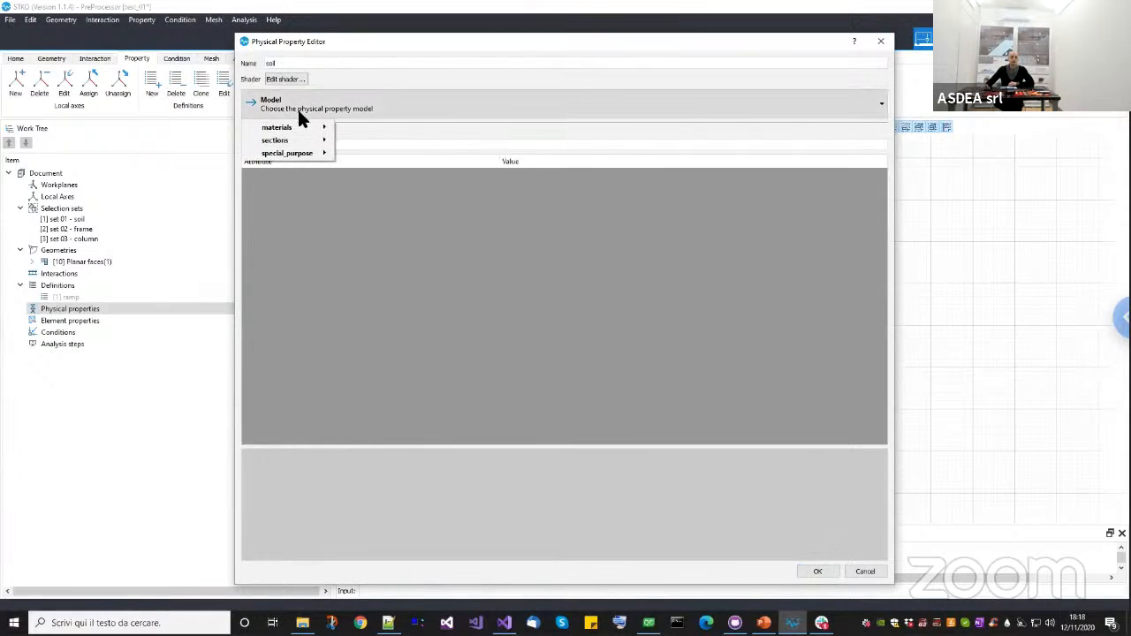
pyautogui.moveTo(293, 125)
pyautogui.moveTo(363, 133)
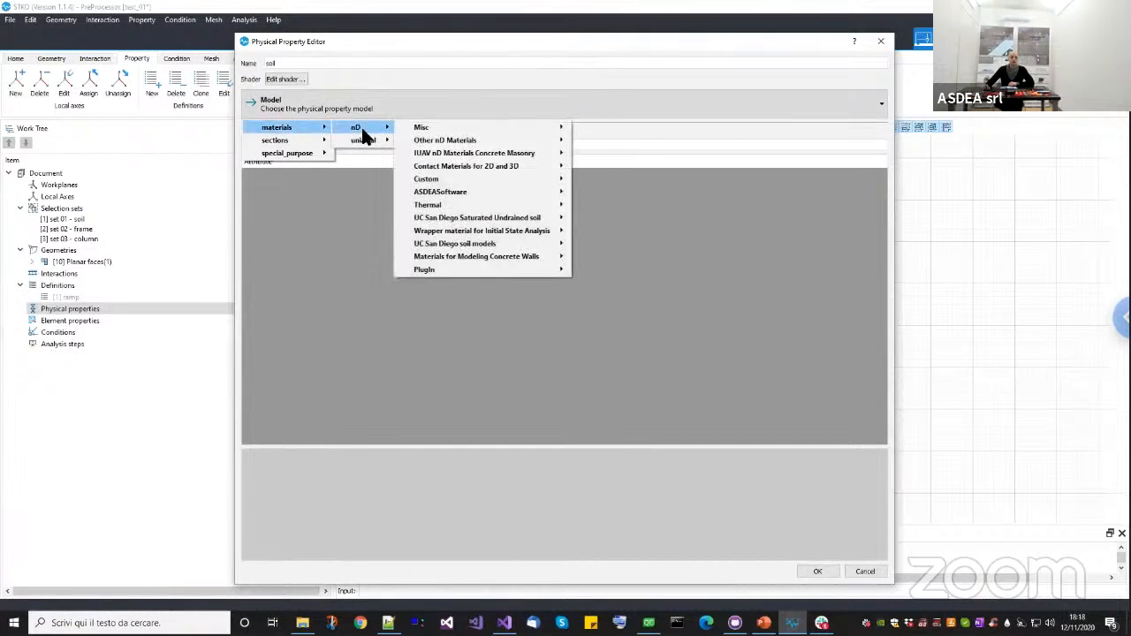
pyautogui.moveTo(442, 142)
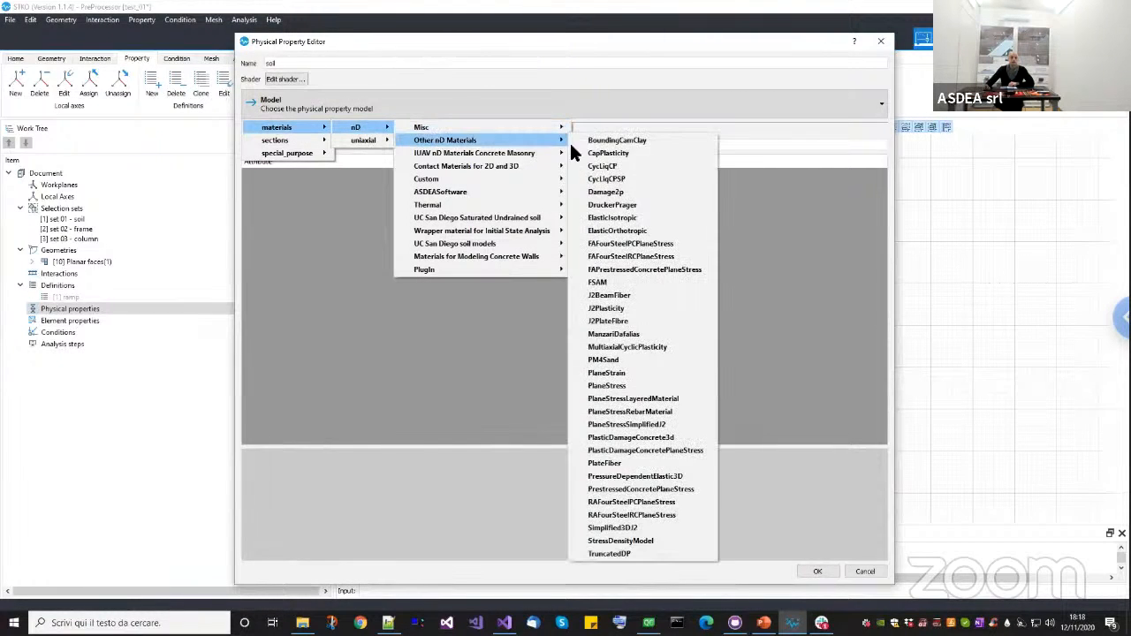
pyautogui.click(610, 218)
# Set the soil material's elastic modulus E to 15000 and Poisson's ratio v to 0.2, and accept the property.
pyautogui.doubleClick(536, 190)
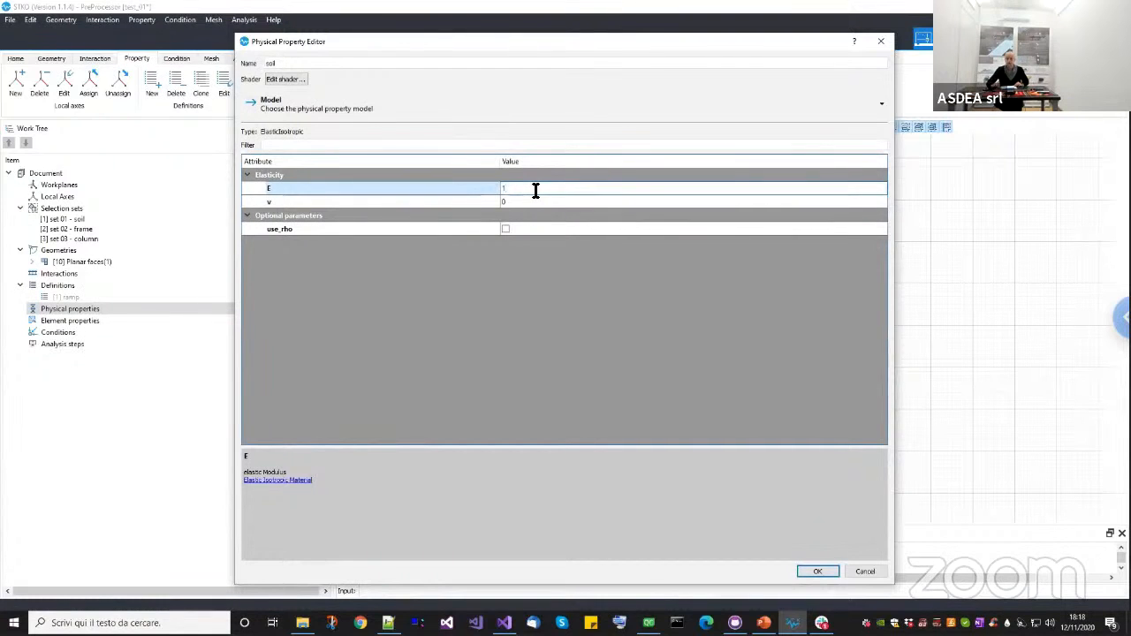
pyautogui.write('15')
pyautogui.doubleClick(512, 188)
pyautogui.click(525, 194)
pyautogui.write('0')
pyautogui.press('Return')
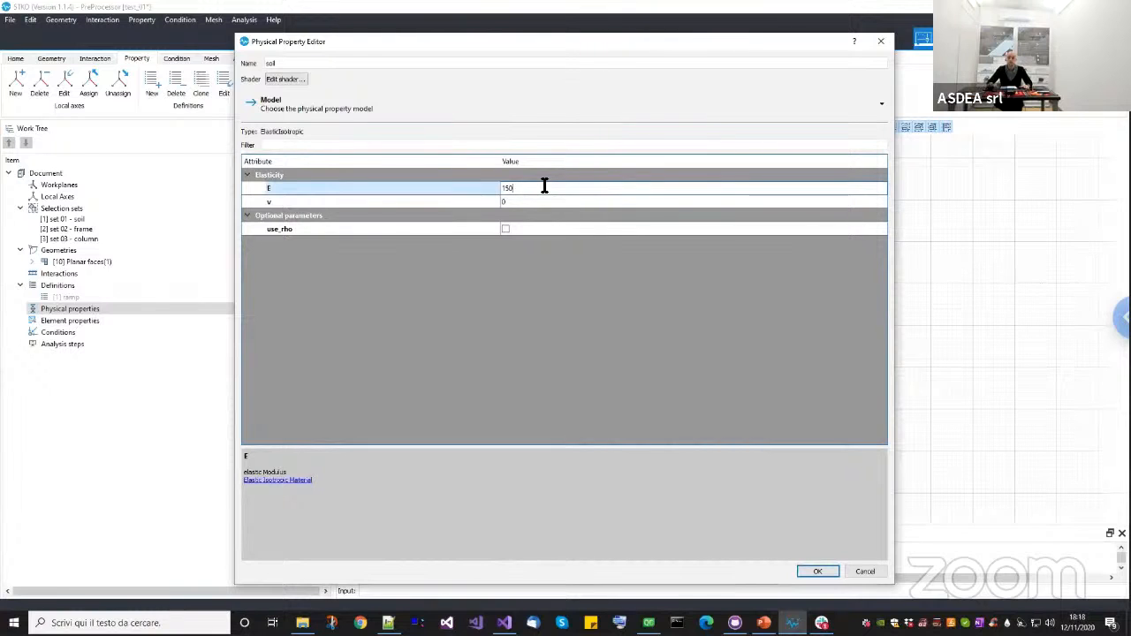
pyautogui.write('000')
pyautogui.click(526, 202)
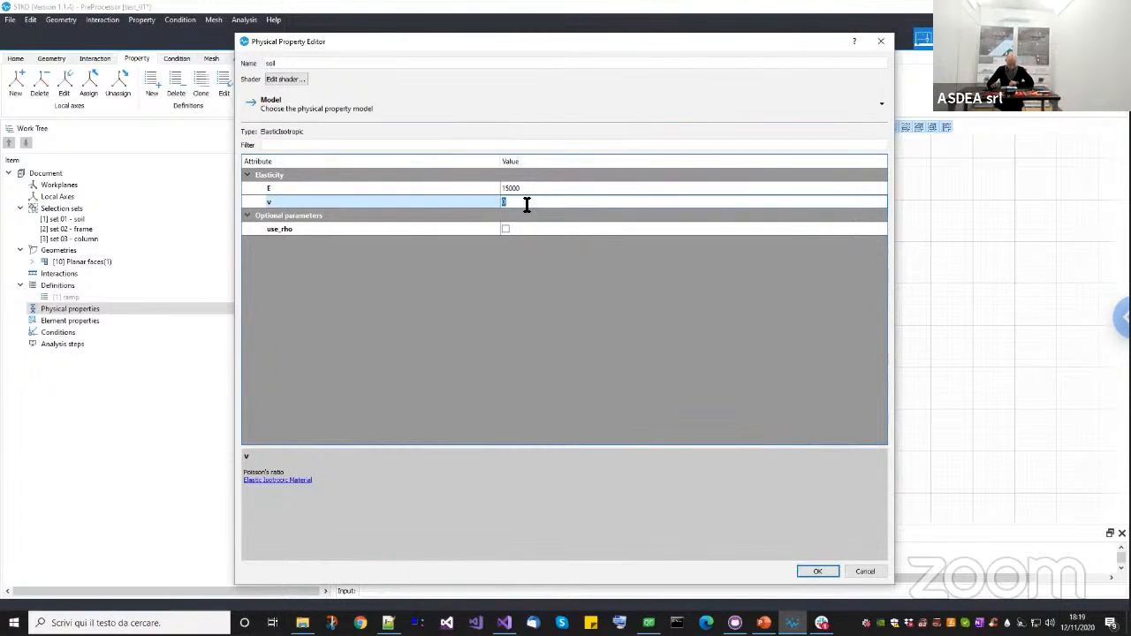
pyautogui.write('0')
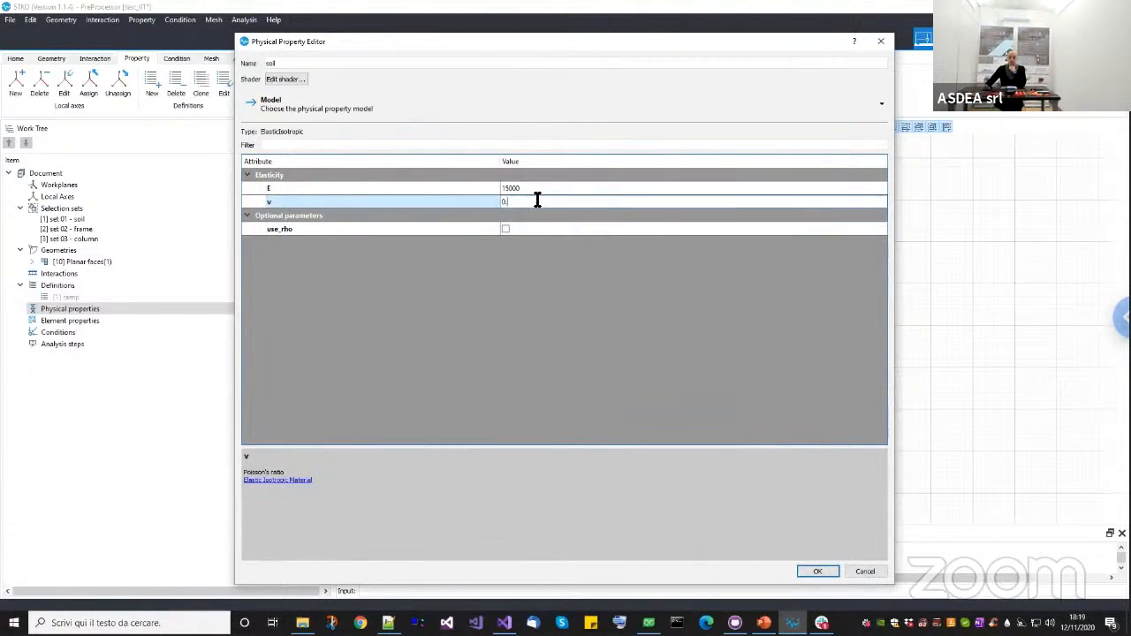
pyautogui.press('Return')
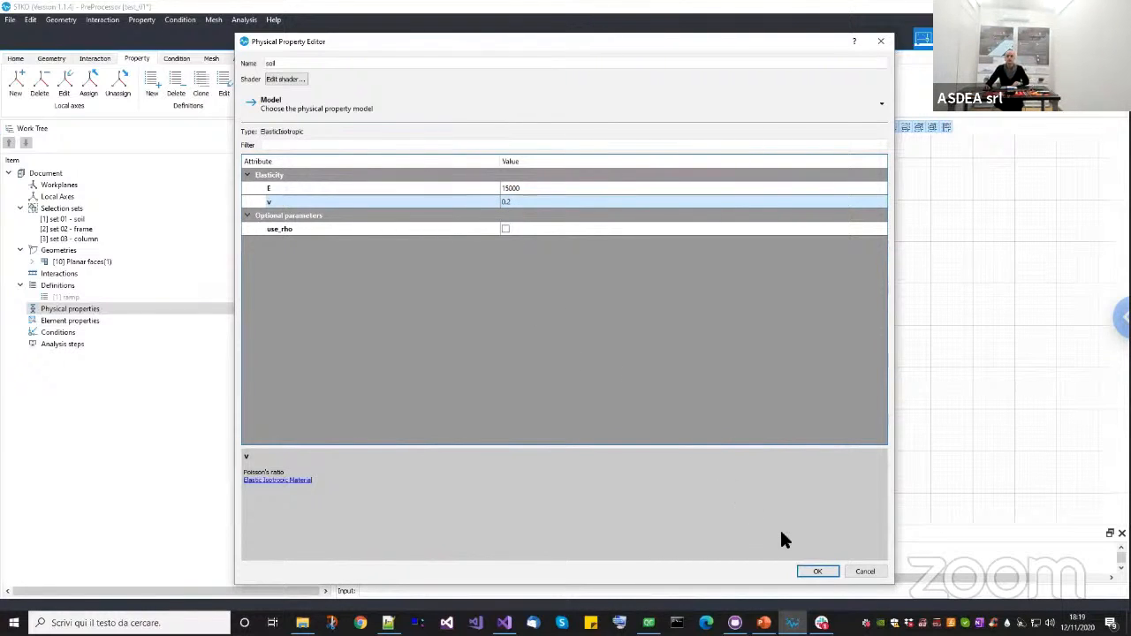
pyautogui.click(808, 566)
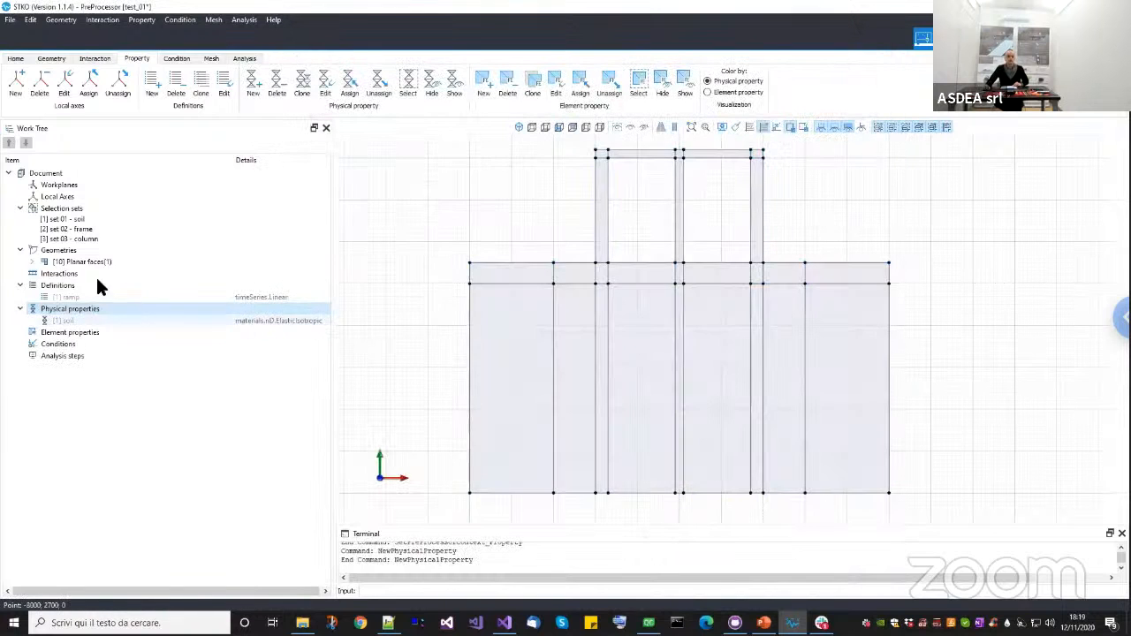
# Clone the soil physical property and rename the copy as "concrete".
pyautogui.click(80, 321)
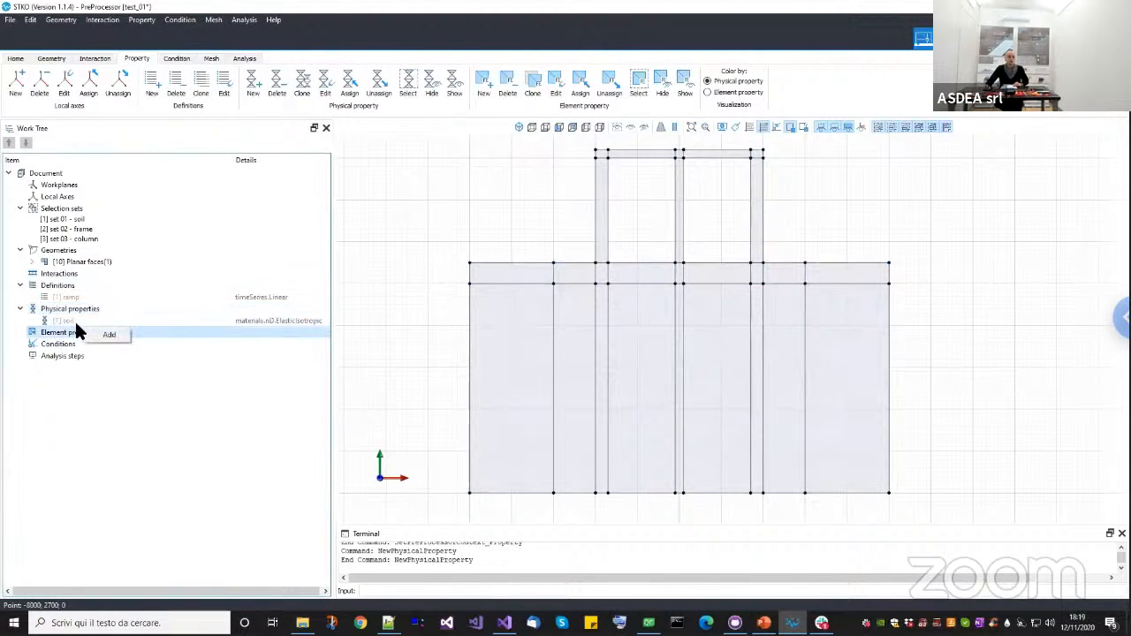
pyautogui.rightClick(71, 318)
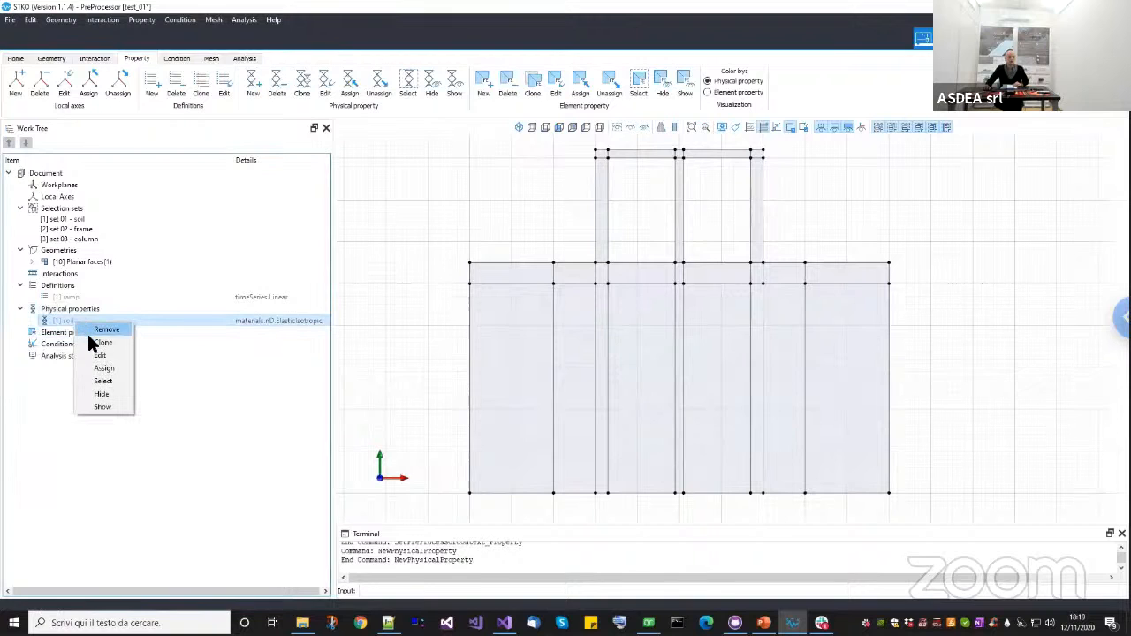
pyautogui.click(101, 342)
pyautogui.click(86, 335)
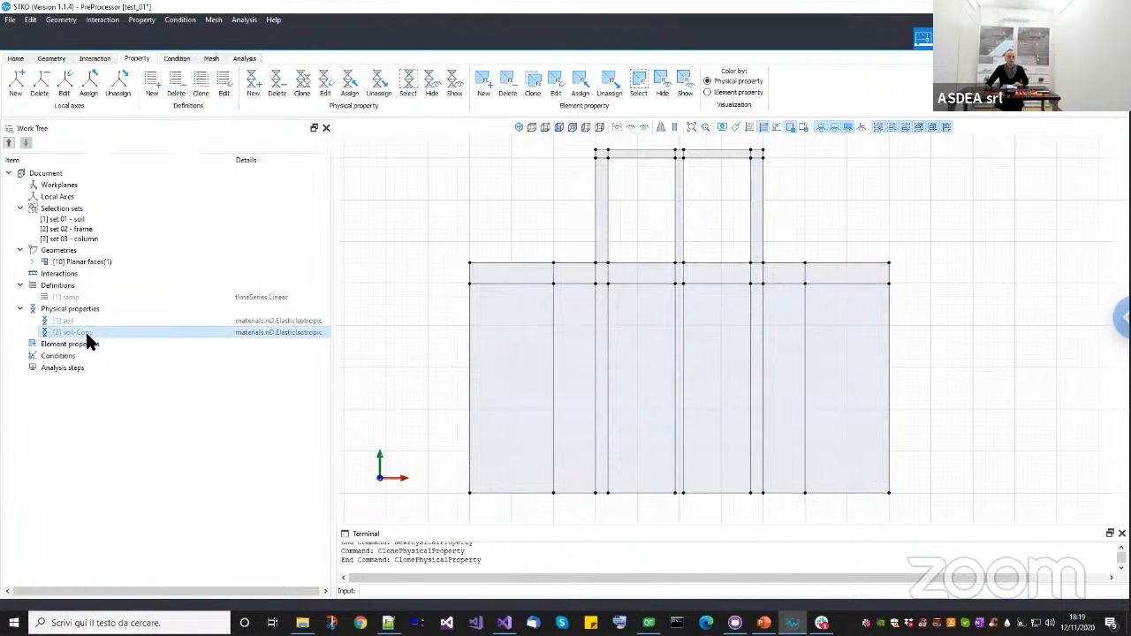
pyautogui.rightClick(90, 337)
pyautogui.click(110, 370)
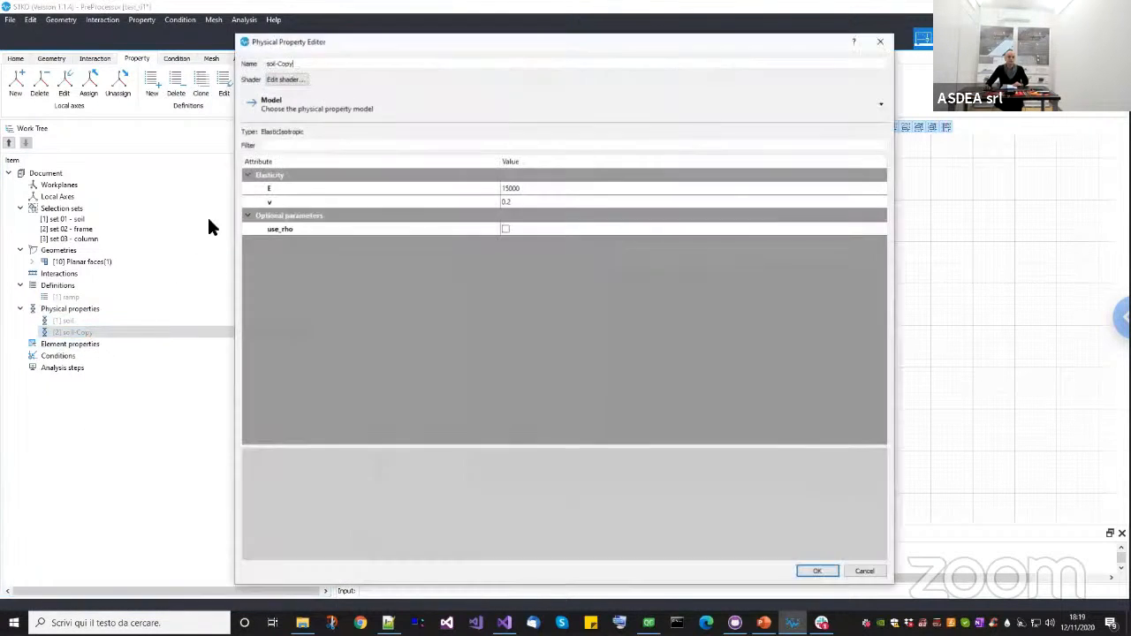
pyautogui.click(307, 66)
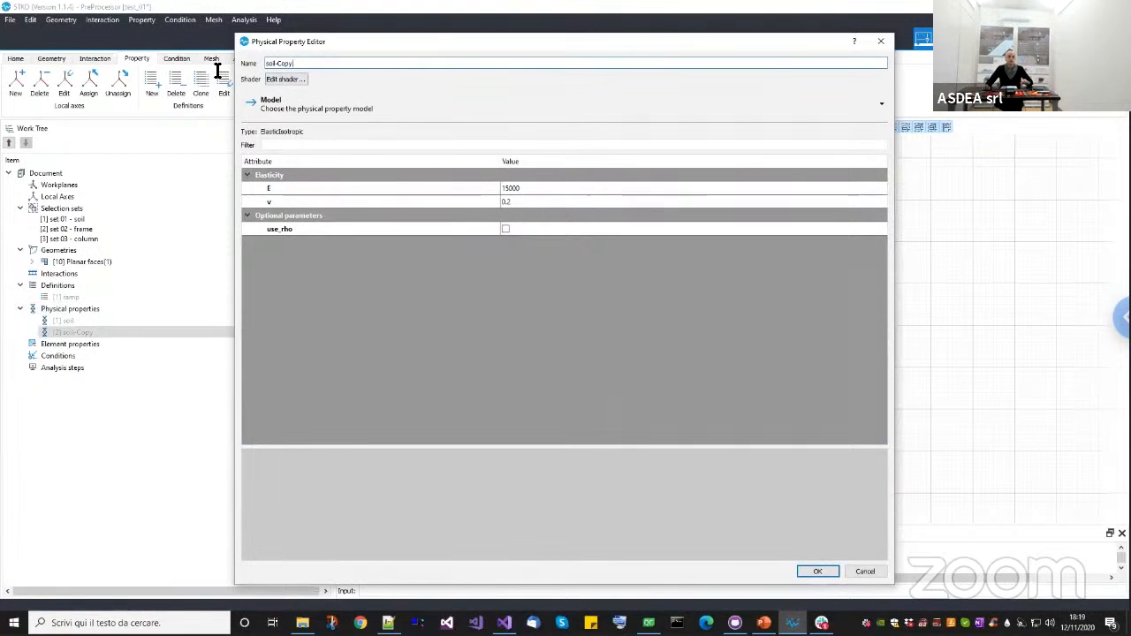
pyautogui.moveTo(306, 65); pyautogui.dragTo(262, 65)
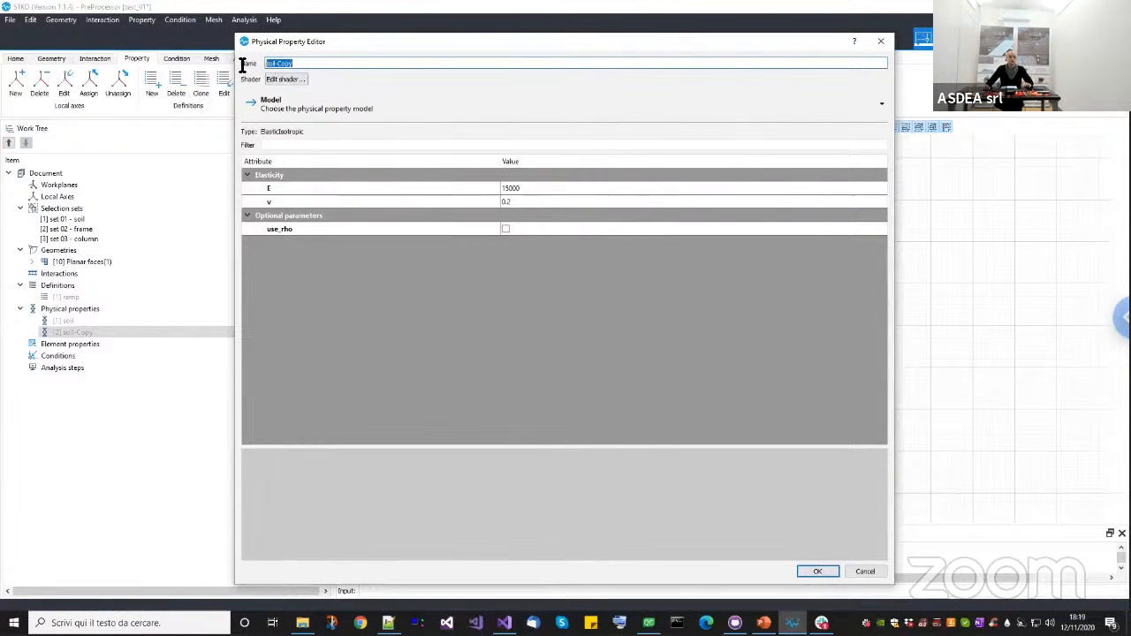
pyautogui.write('concre')
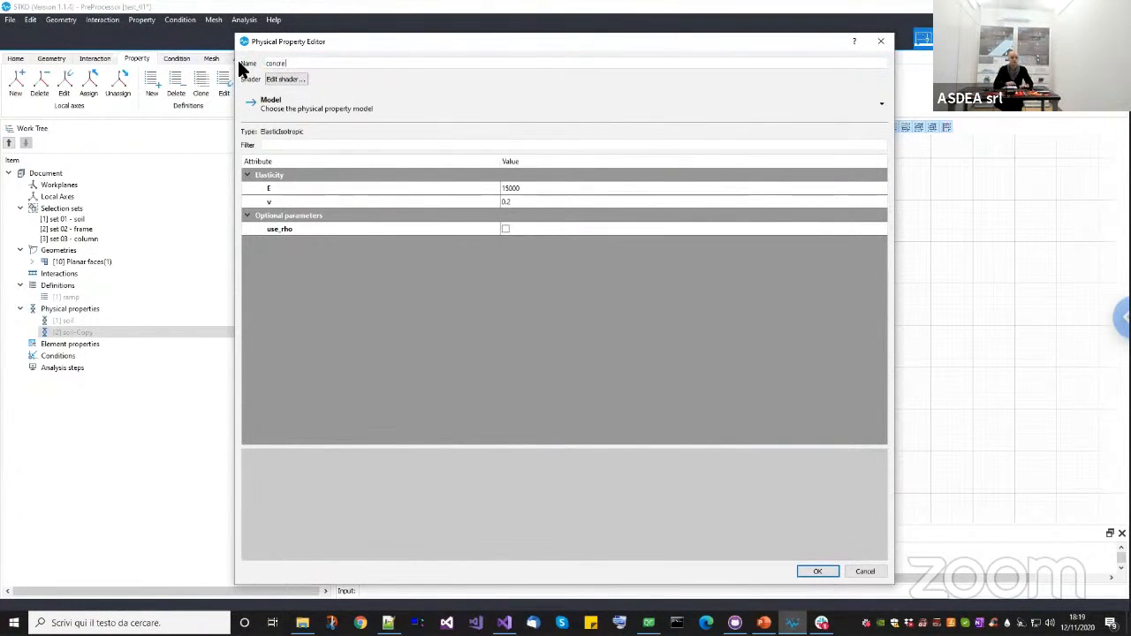
pyautogui.write('te')
# Set the concrete material's elastic modulus E to 30000 and accept the property.
pyautogui.doubleClick(557, 188)
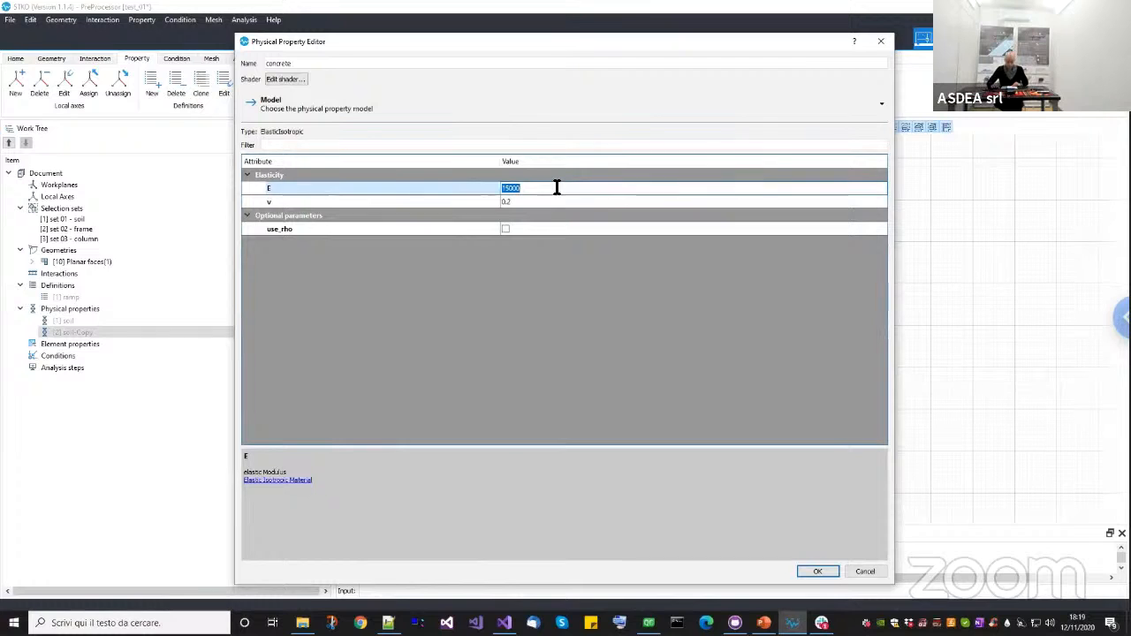
pyautogui.write('3')
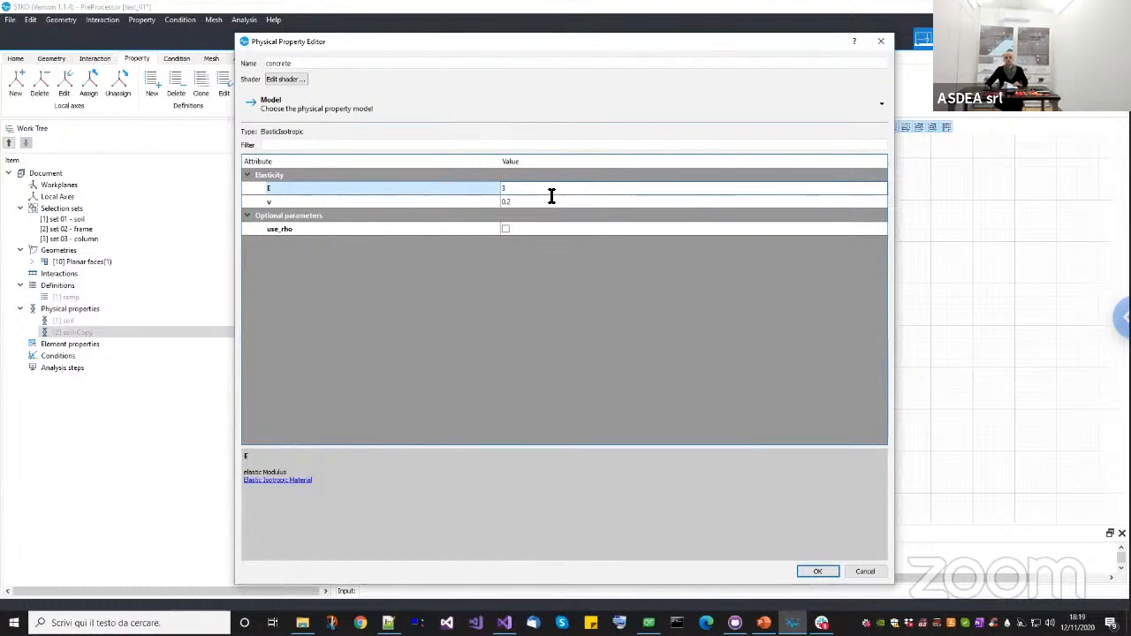
pyautogui.press('Return')
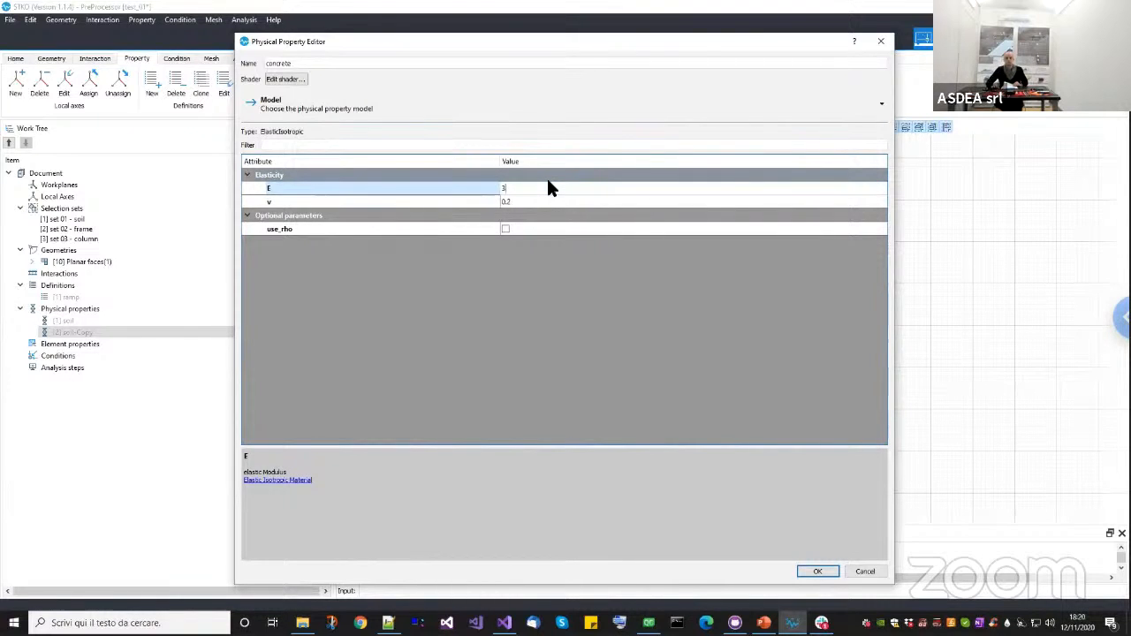
pyautogui.doubleClick(568, 189)
pyautogui.write('30')
pyautogui.press('Return')
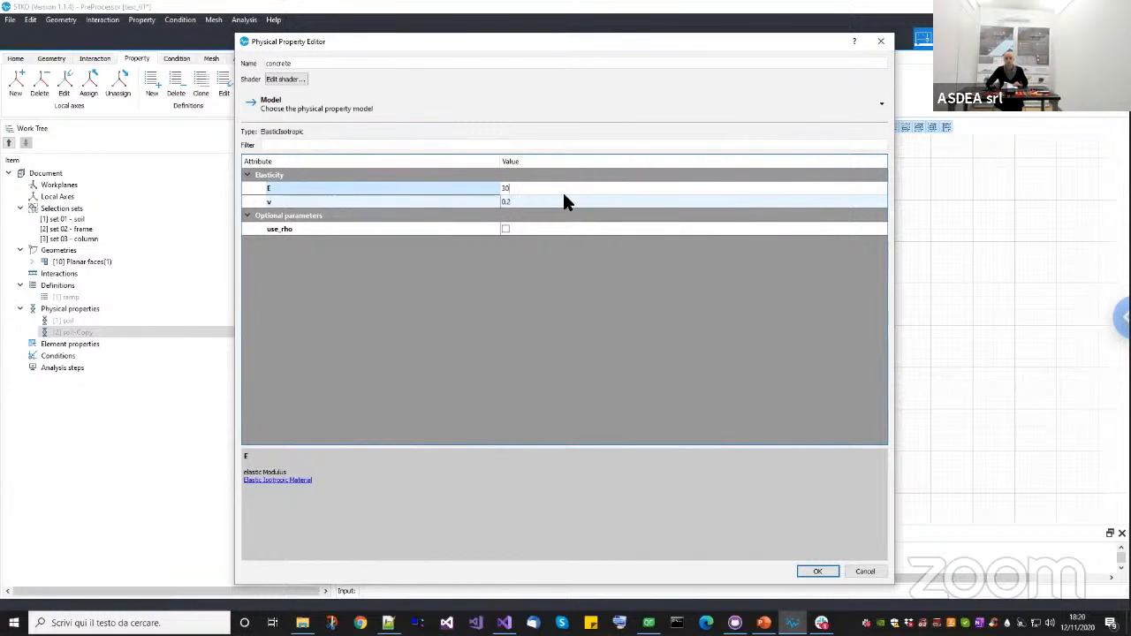
pyautogui.write('0')
pyautogui.write('0')
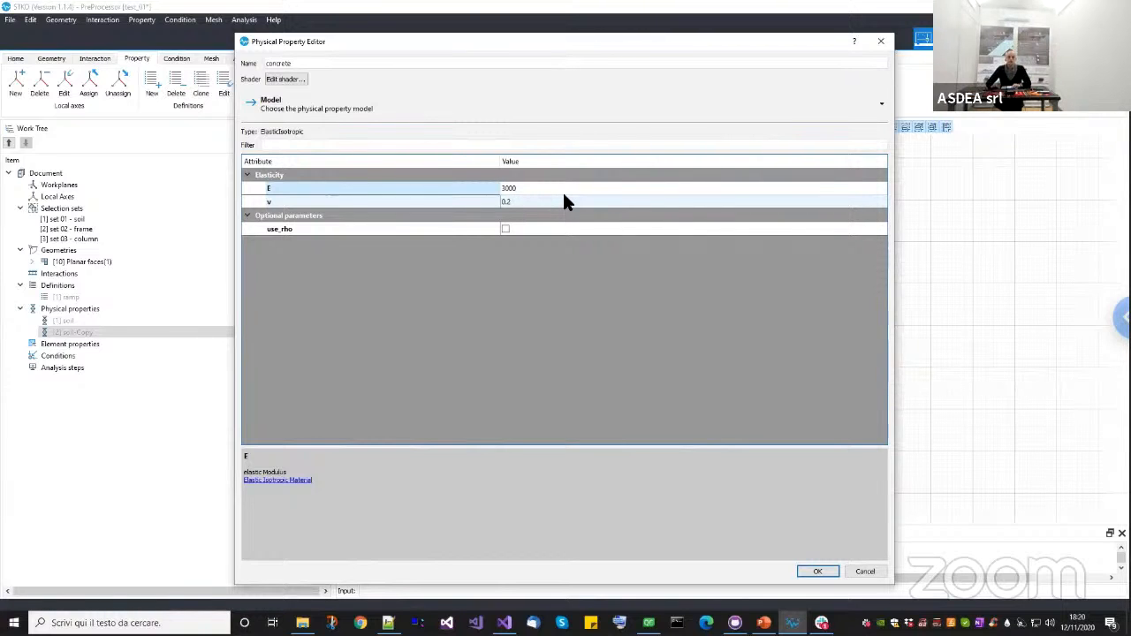
pyautogui.write('0')
pyautogui.doubleClick(566, 202)
pyautogui.click(629, 378)
pyautogui.click(814, 573)
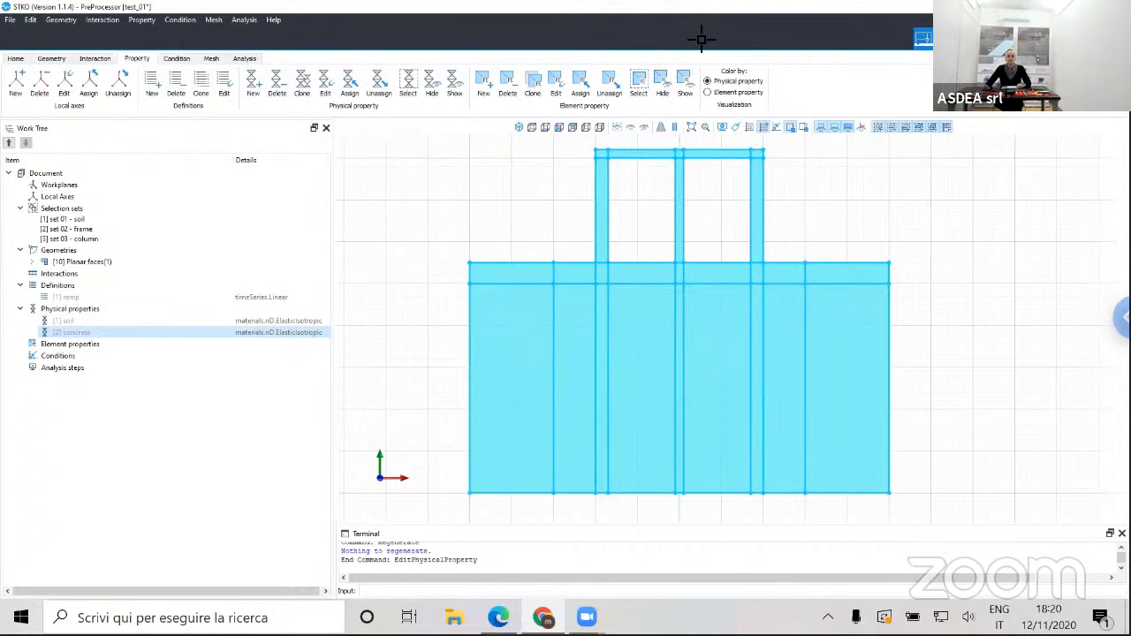
# Assign the soil physical property to all deep soil faces and the two outer blocks of the shallow layer beside the foundation.
pyautogui.click(88, 309)
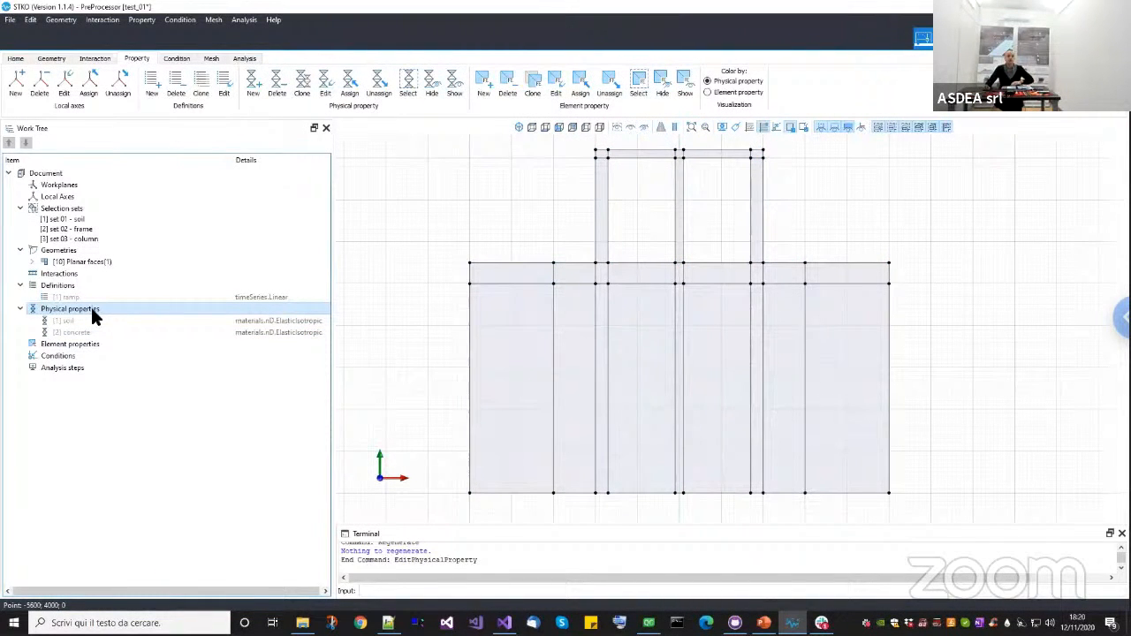
pyautogui.click(92, 320)
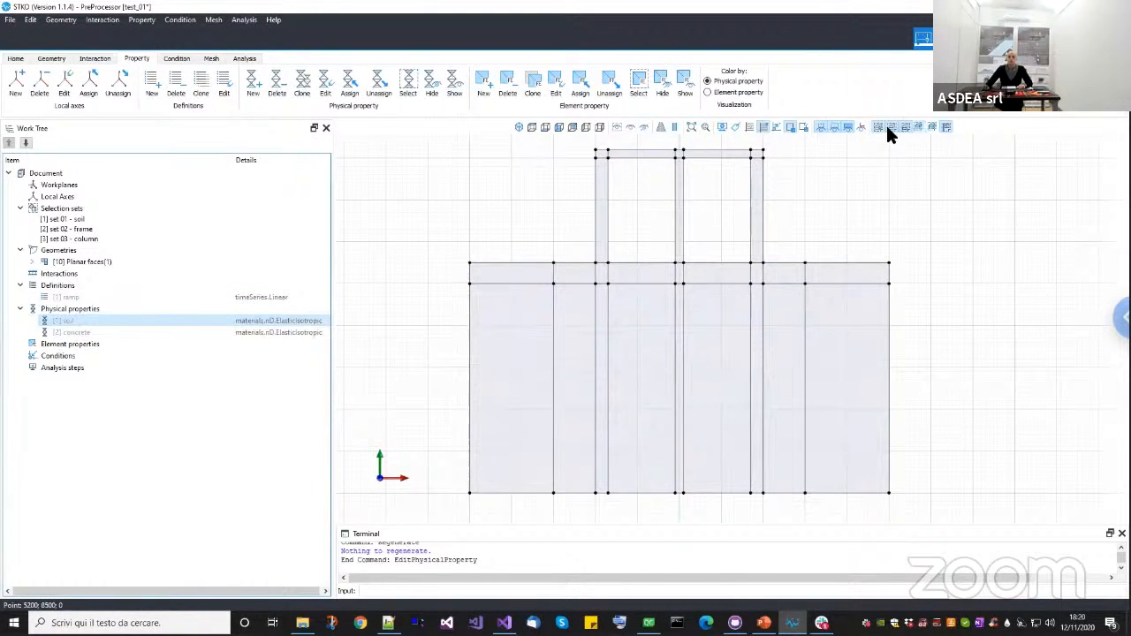
pyautogui.click(949, 128)
pyautogui.moveTo(873, 414); pyautogui.dragTo(523, 372)
pyautogui.keyDown('ctrl'); pyautogui.click(506, 272); pyautogui.keyUp('ctrl')
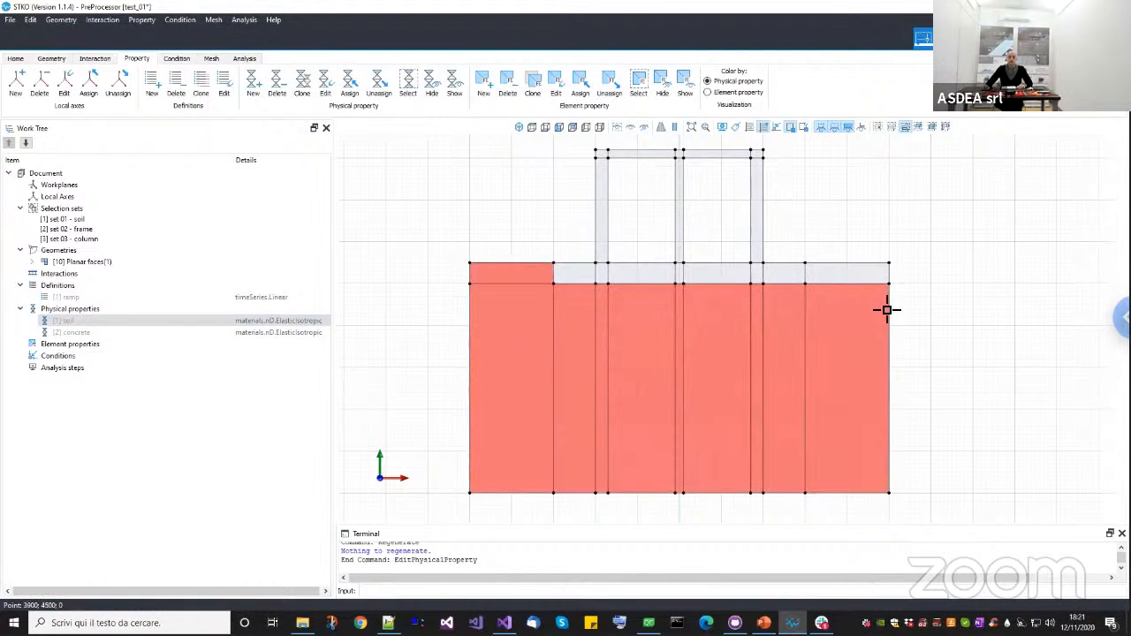
pyautogui.keyDown('ctrl'); pyautogui.click(850, 272); pyautogui.keyUp('ctrl')
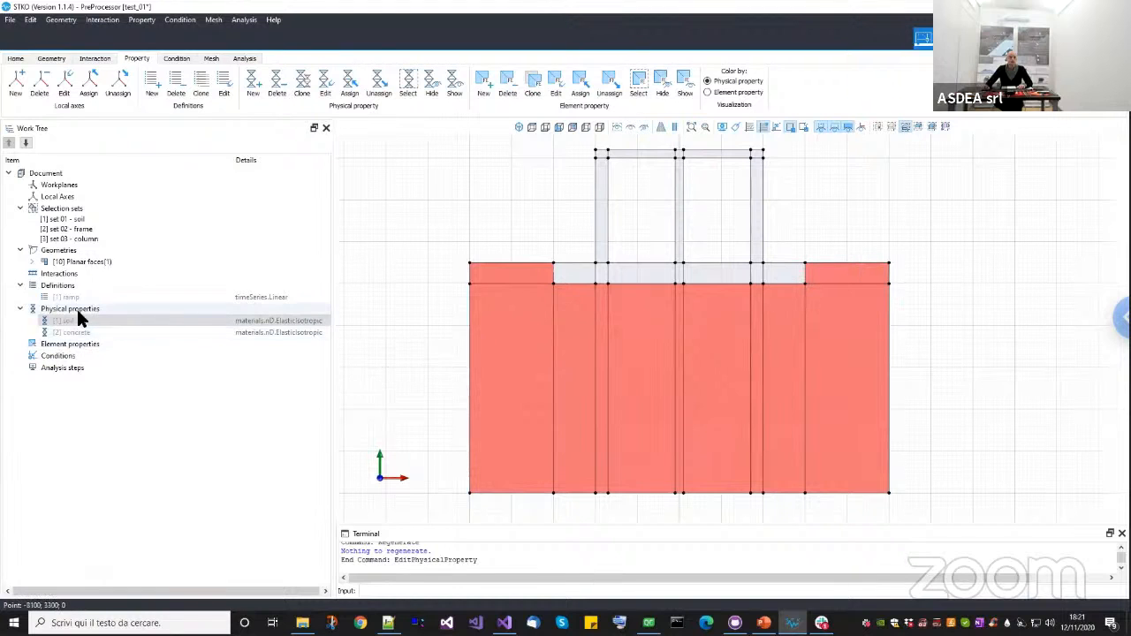
pyautogui.moveTo(78, 324); pyautogui.dragTo(381, 347)
# Assign the concrete physical property to the frame's columns and beams and the foundation strip beneath them.
pyautogui.scroll(2, 598, 285)
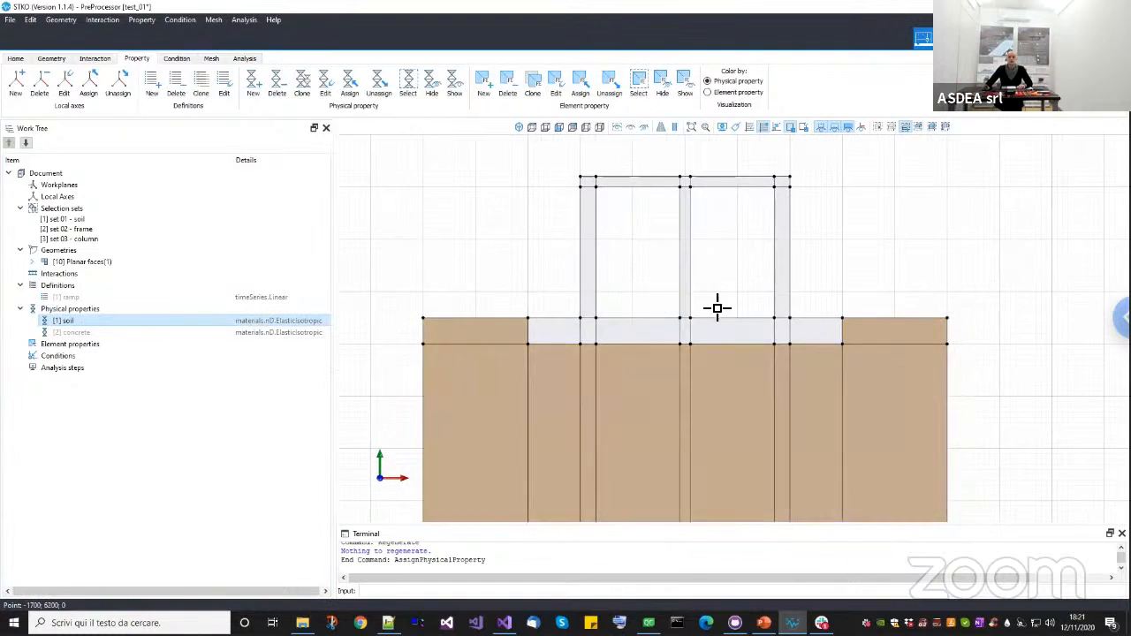
pyautogui.moveTo(795, 334); pyautogui.dragTo(556, 155)
pyautogui.moveTo(120, 329); pyautogui.dragTo(458, 259)
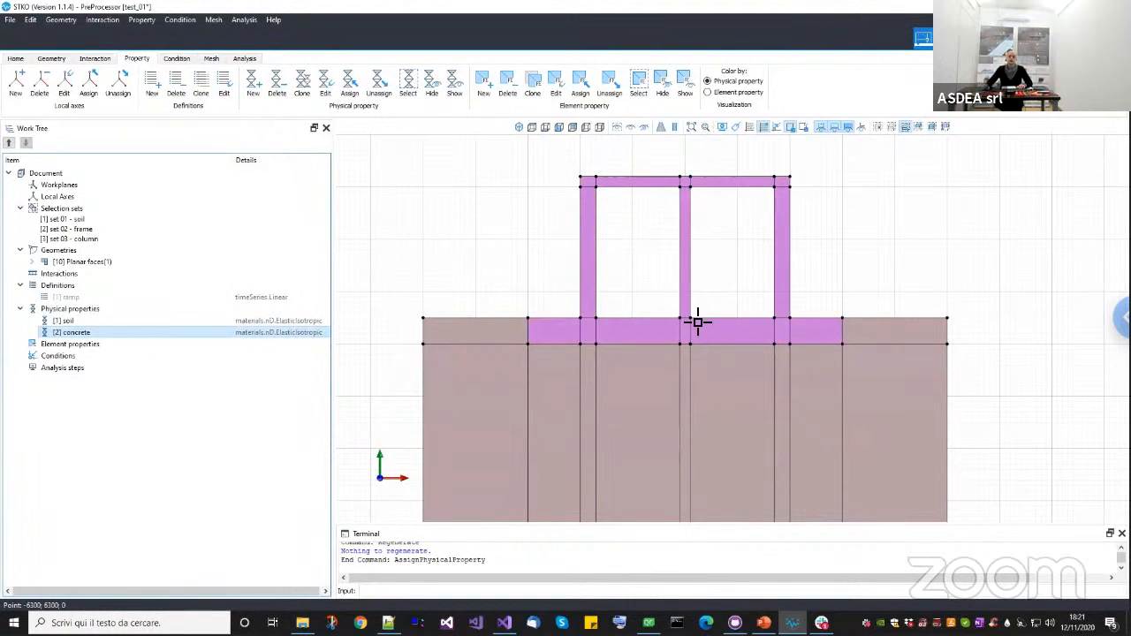
pyautogui.scroll(-1, 710, 336)
pyautogui.scroll(-1, 718, 320)
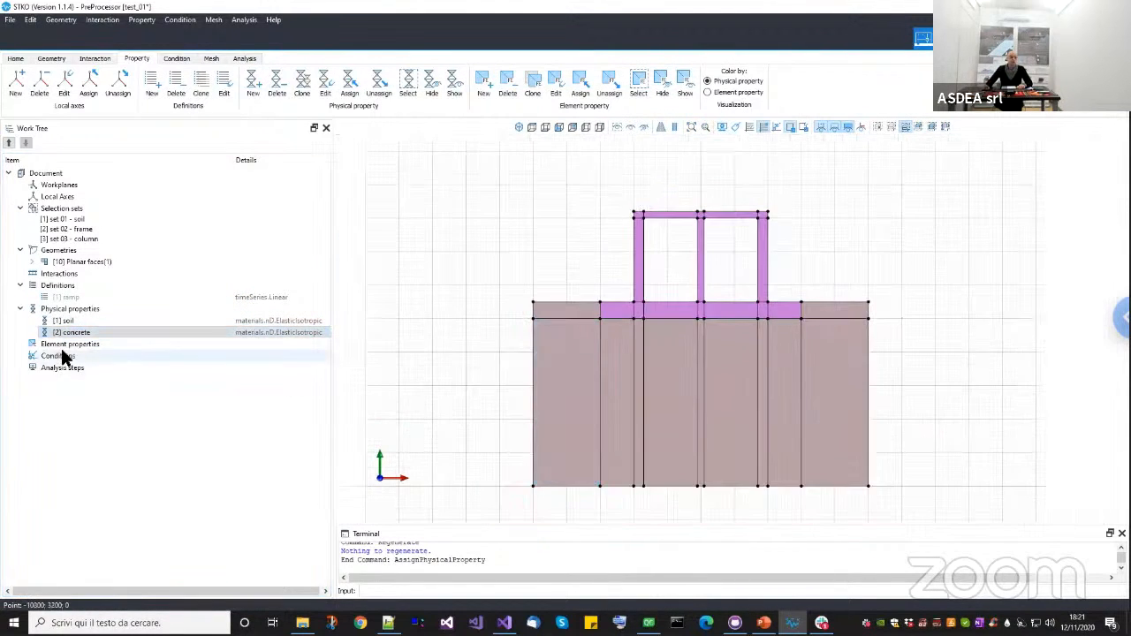
# Color the model by element property and add an element property named "quad" using the enhancedQuad quadrilateral model.
pyautogui.click(748, 93)
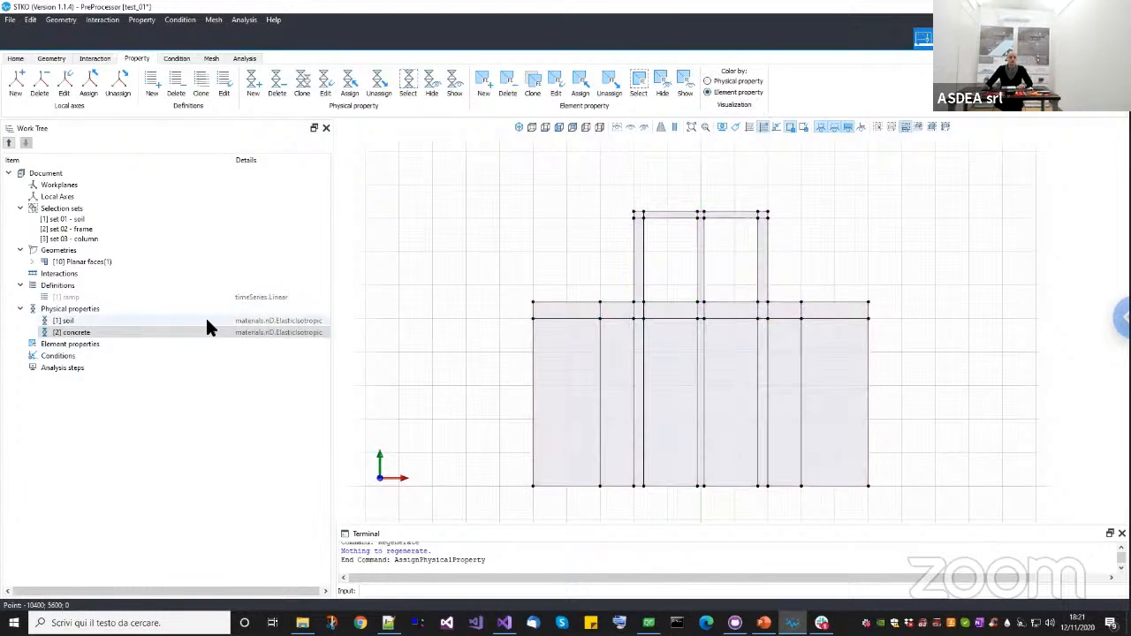
pyautogui.rightClick(110, 343)
pyautogui.click(133, 347)
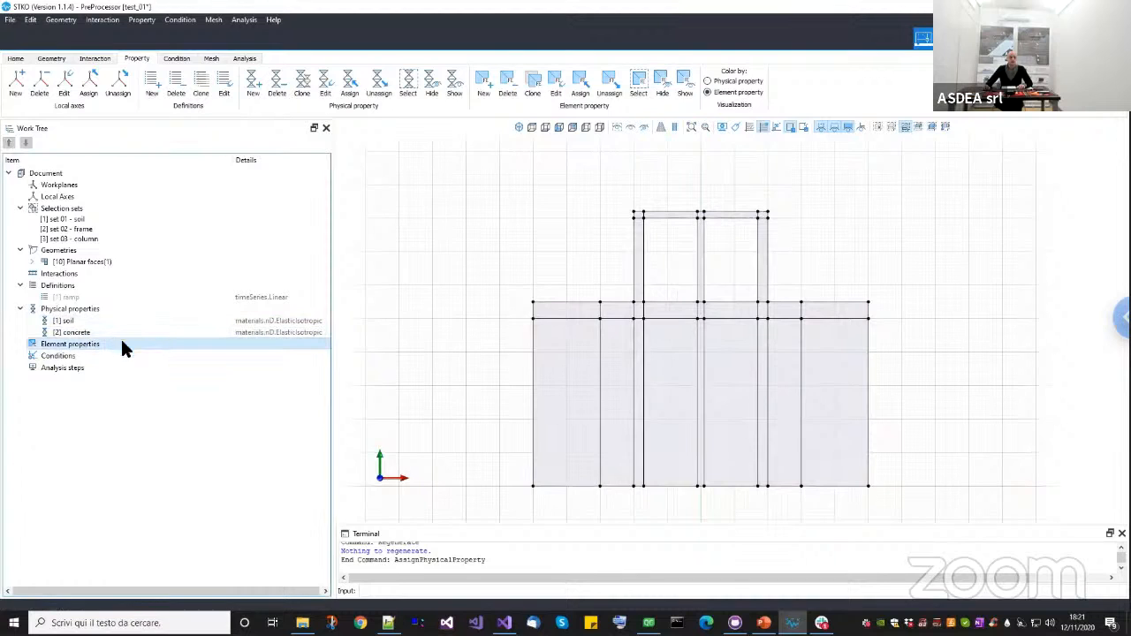
pyautogui.moveTo(416, 96); pyautogui.dragTo(305, 96)
pyautogui.write('quad')
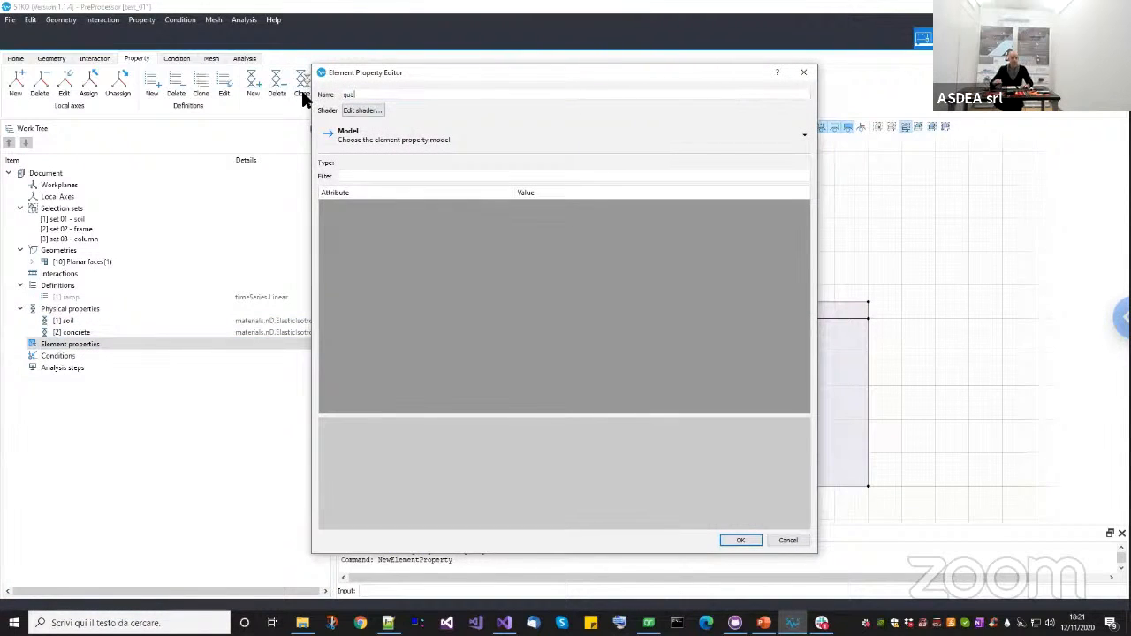
pyautogui.click(410, 140)
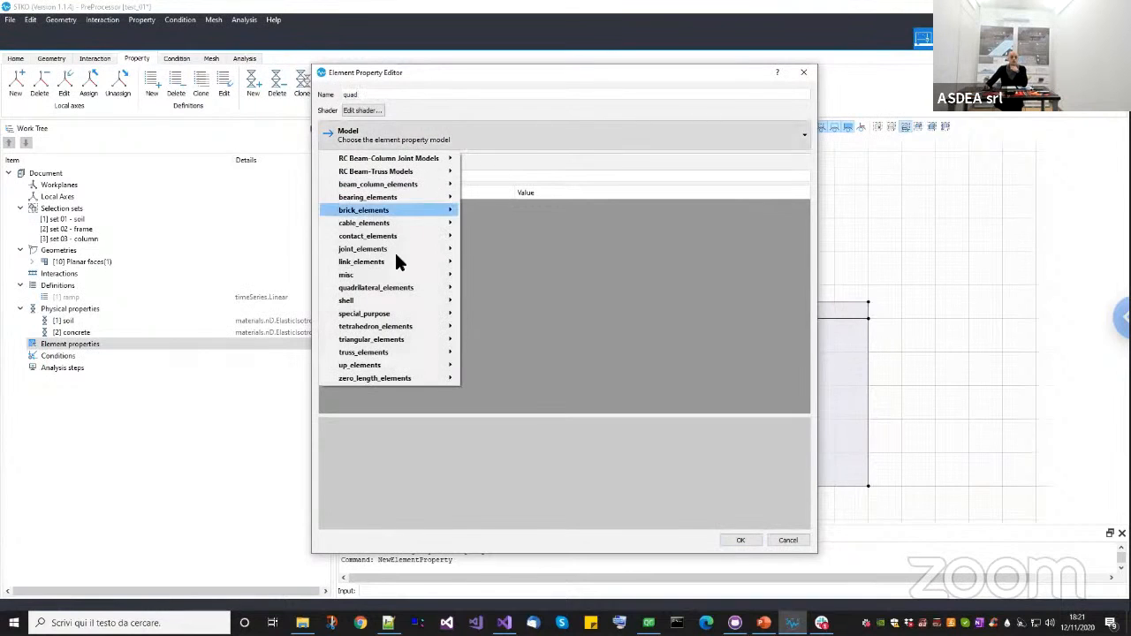
pyautogui.moveTo(405, 292)
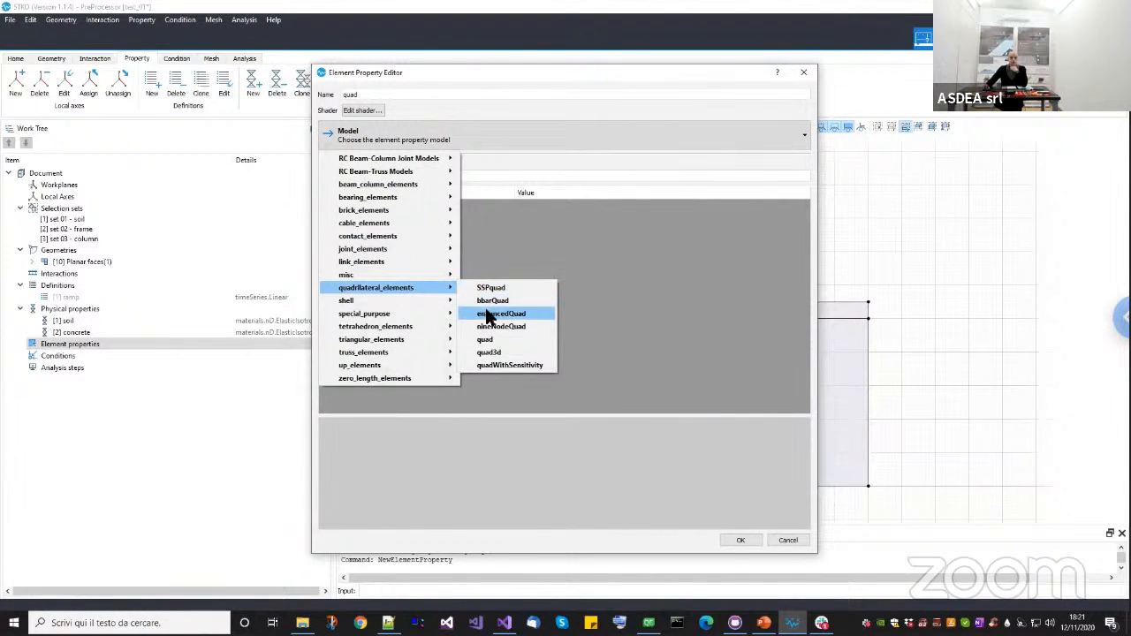
pyautogui.click(487, 315)
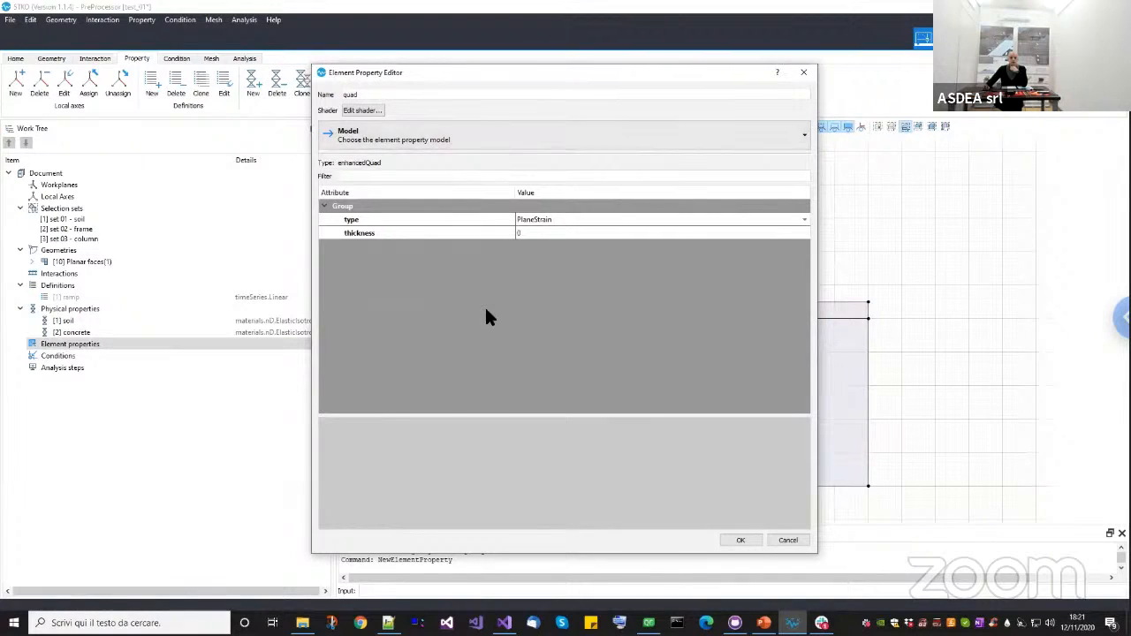
# Set the quad element's thickness to 1 and accept the element property.
pyautogui.click(541, 235)
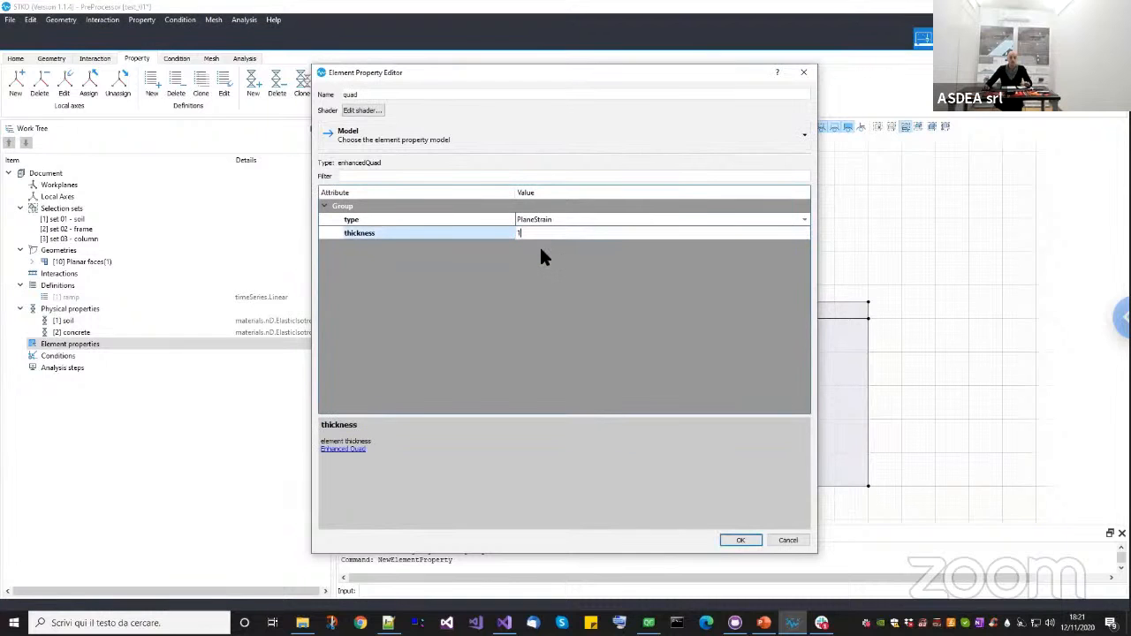
pyautogui.press('Return')
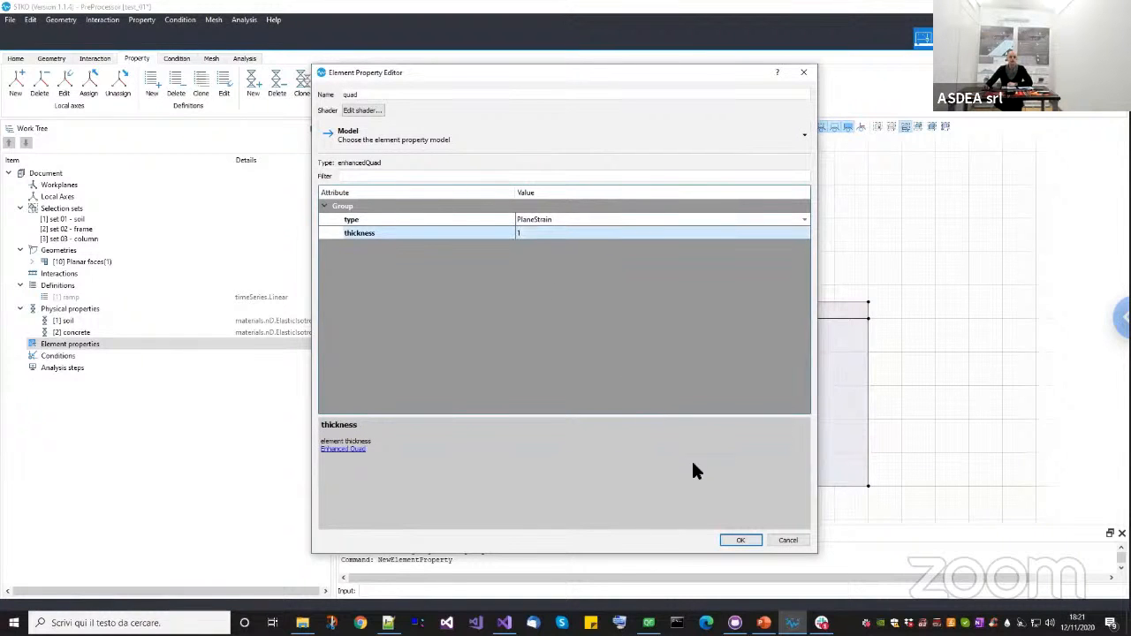
pyautogui.click(739, 540)
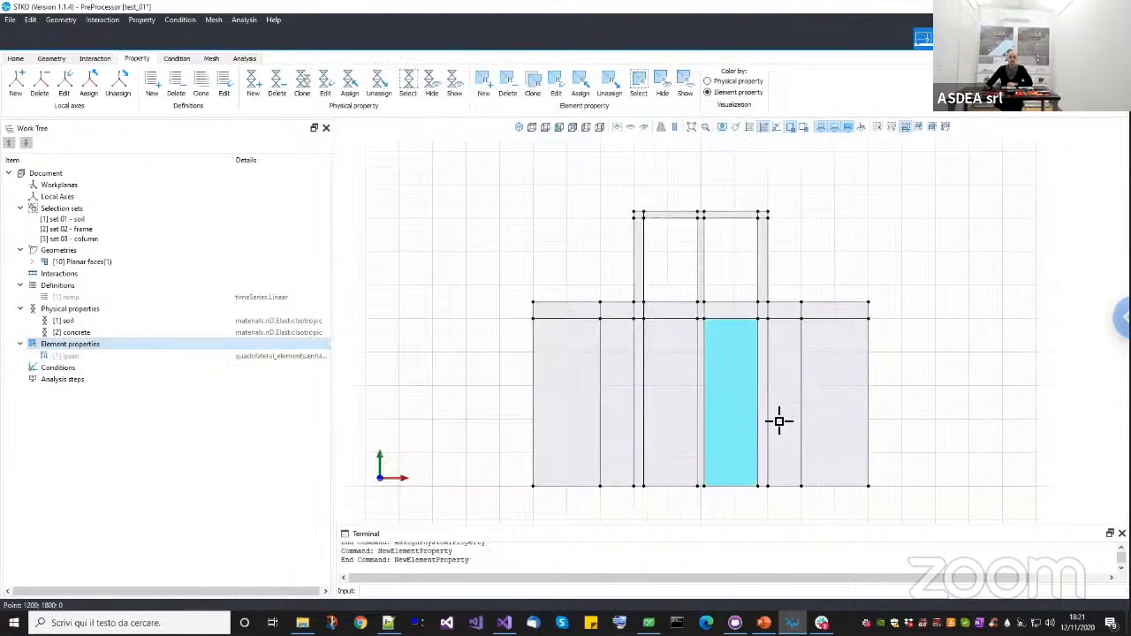
# Assign the quad element property to all soil, foundation and frame faces.
pyautogui.moveTo(785, 414); pyautogui.dragTo(504, 185)
pyautogui.moveTo(883, 386); pyautogui.dragTo(739, 256)
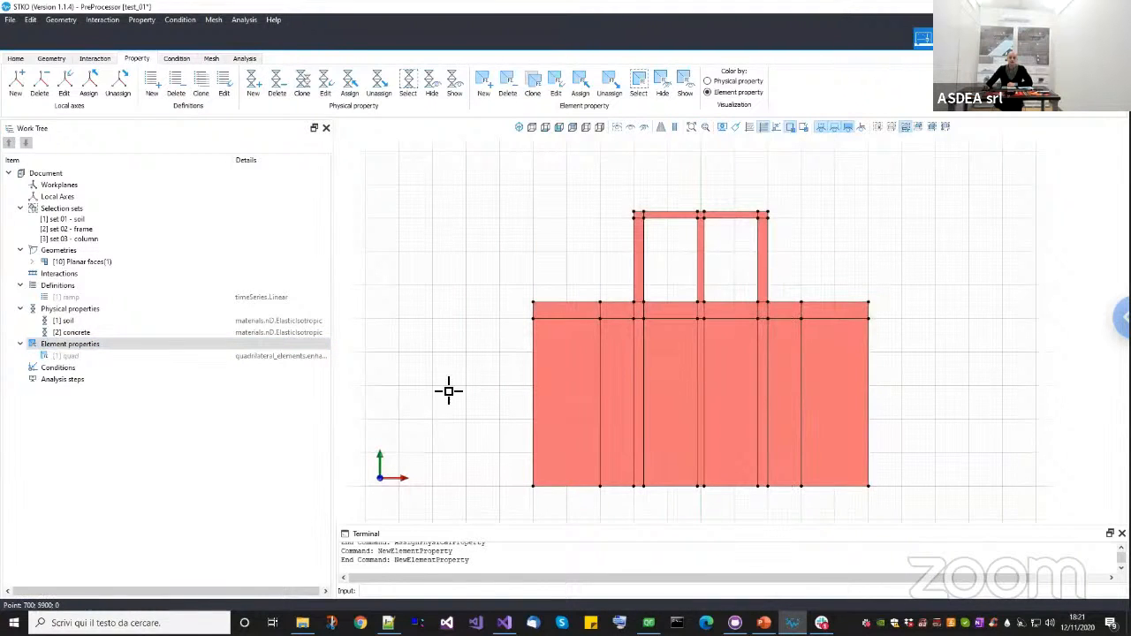
pyautogui.click(101, 355)
pyautogui.moveTo(101, 356); pyautogui.dragTo(672, 380)
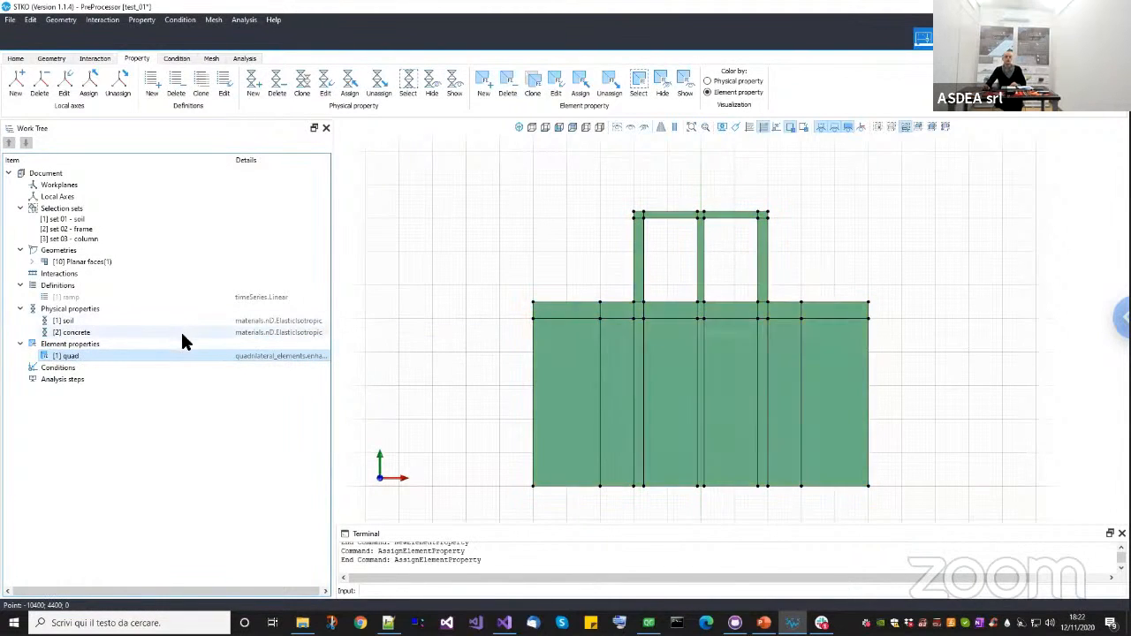
pyautogui.moveTo(528, 305); pyautogui.dragTo(518, 301, button='middle')
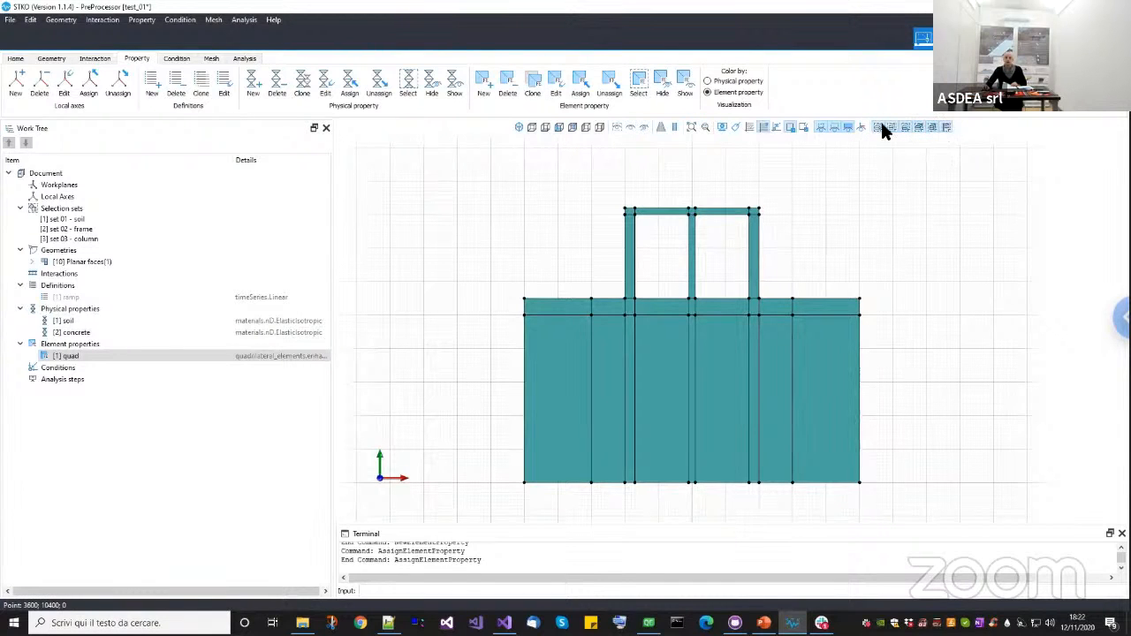
# Add a condition named "fix bas" that uses the single-point fix constraint model.
pyautogui.click(181, 60)
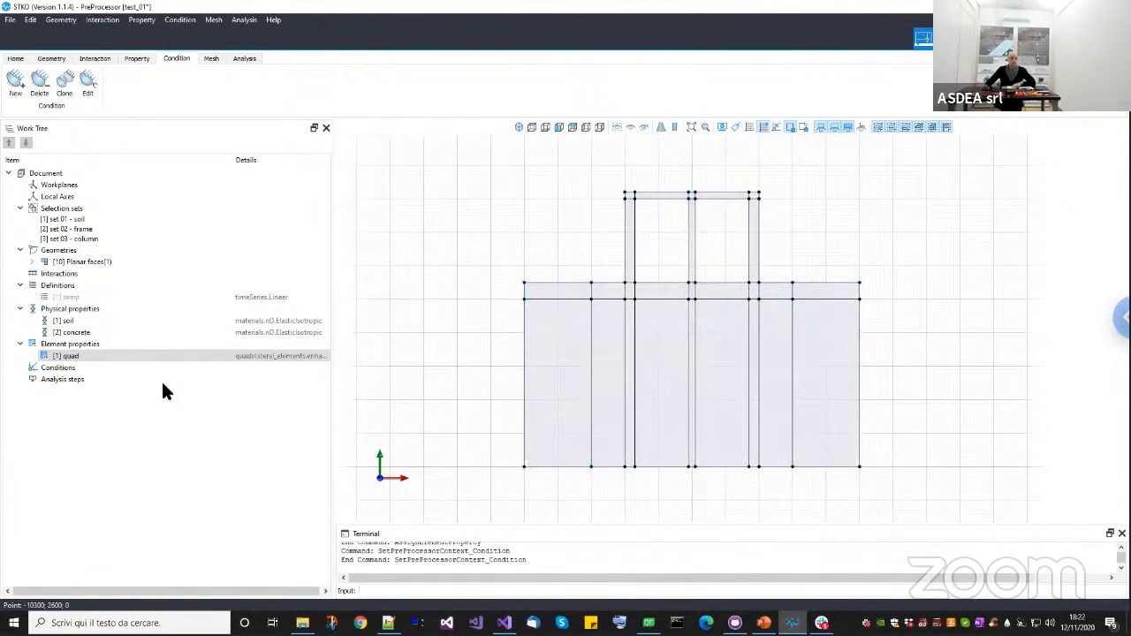
pyautogui.click(100, 370)
pyautogui.rightClick(100, 369)
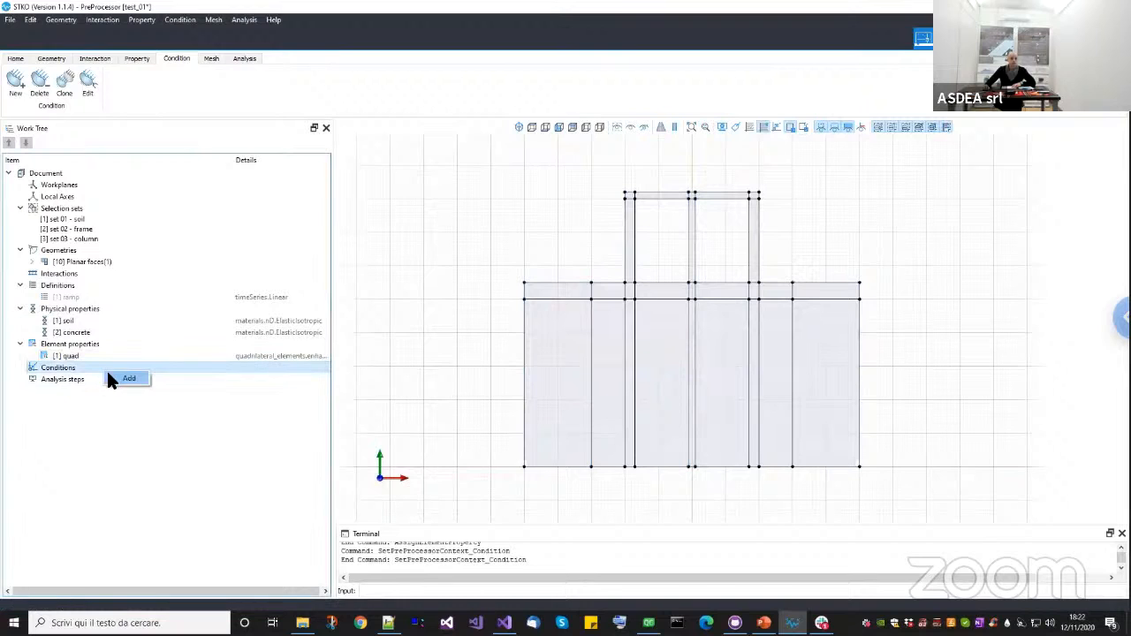
pyautogui.click(115, 377)
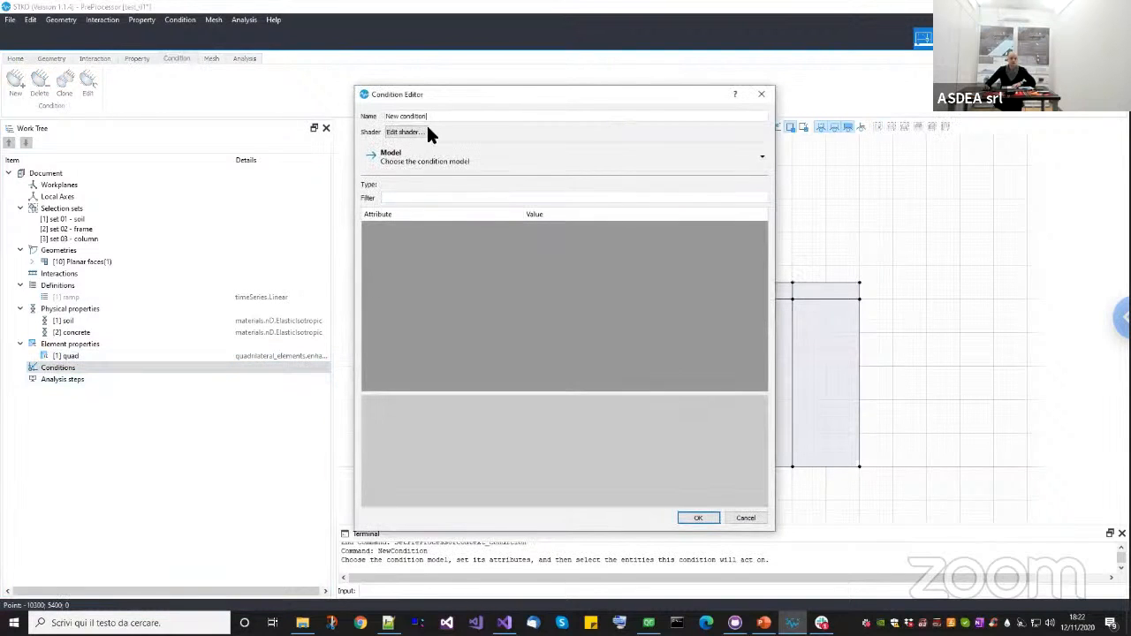
pyautogui.moveTo(429, 116); pyautogui.dragTo(315, 100)
pyautogui.write('f')
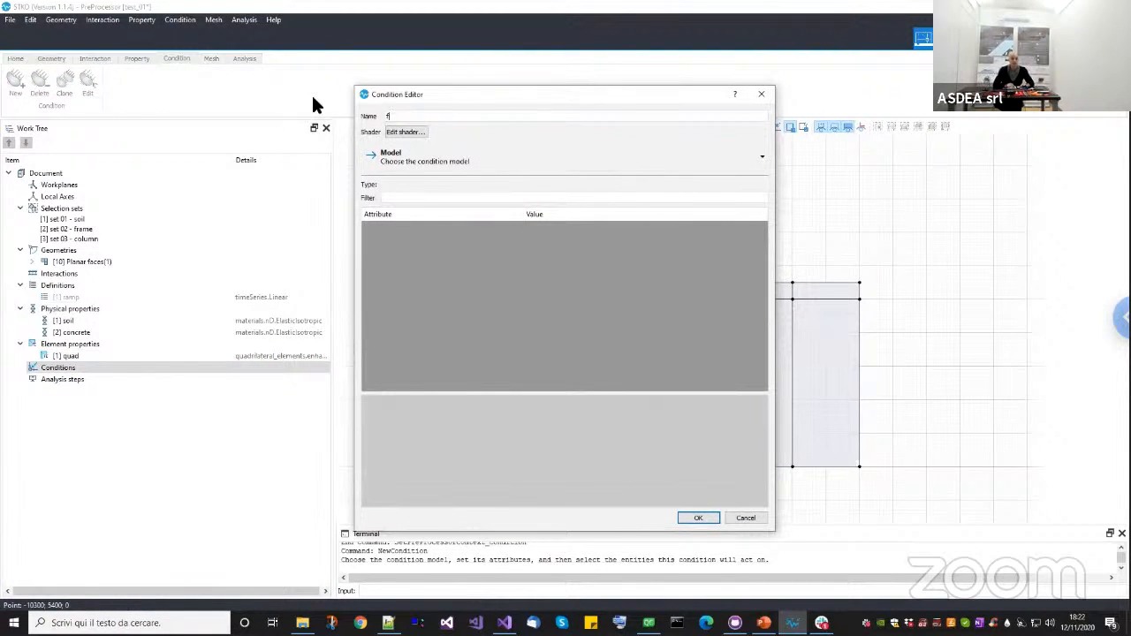
pyautogui.write('ix bas')
pyautogui.click(423, 165)
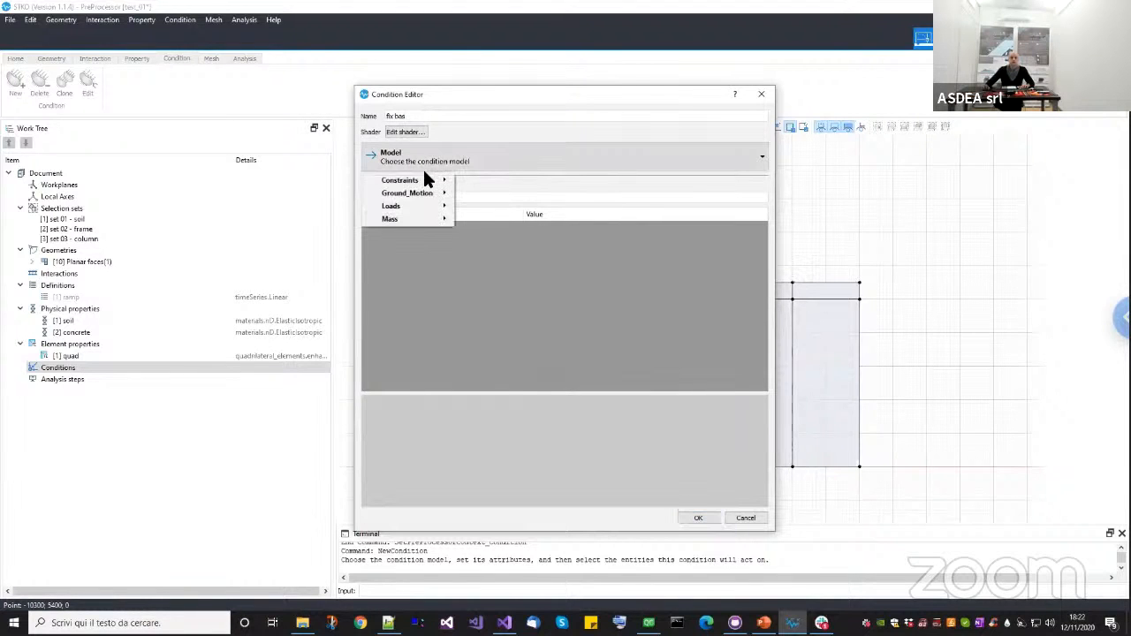
pyautogui.moveTo(438, 177)
pyautogui.moveTo(475, 193)
pyautogui.click(529, 196)
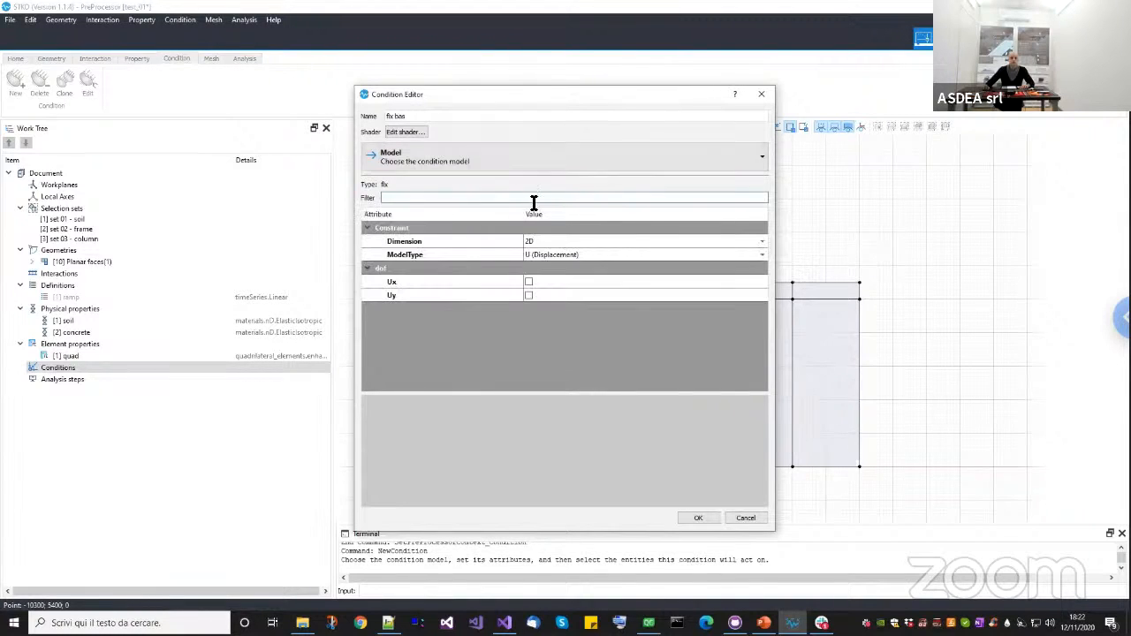
# Constrain Ux and Uy in the fix condition, apply it to all base edges and vertices of the soil, and accept it.
pyautogui.click(533, 283)
pyautogui.click(530, 296)
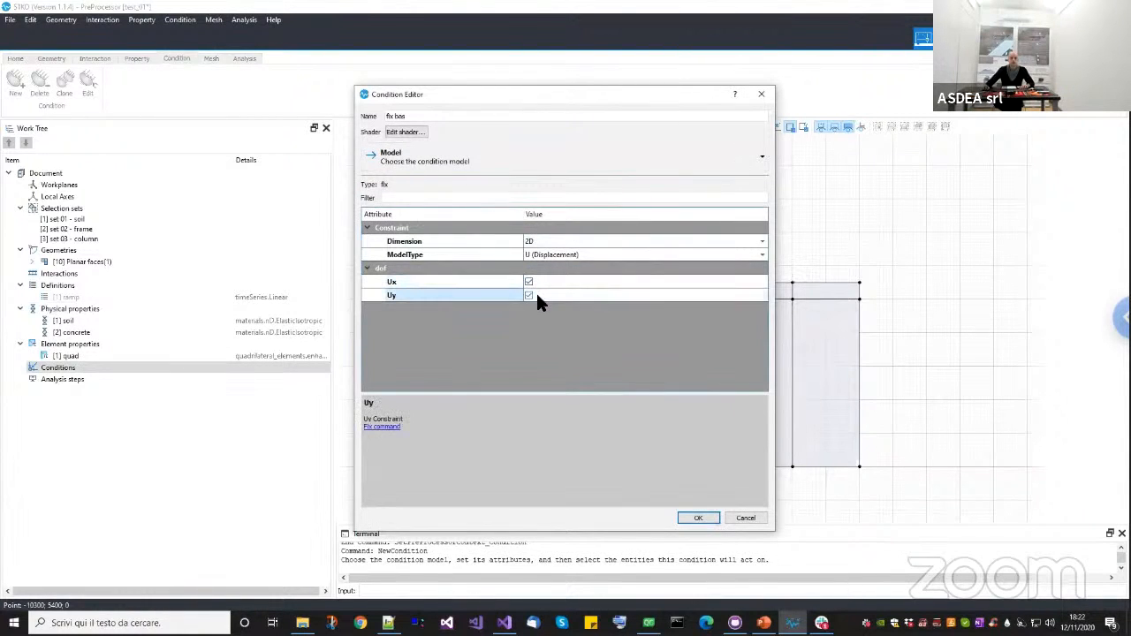
pyautogui.moveTo(538, 99); pyautogui.dragTo(328, 102)
pyautogui.moveTo(739, 387); pyautogui.dragTo(804, 362, button='middle')
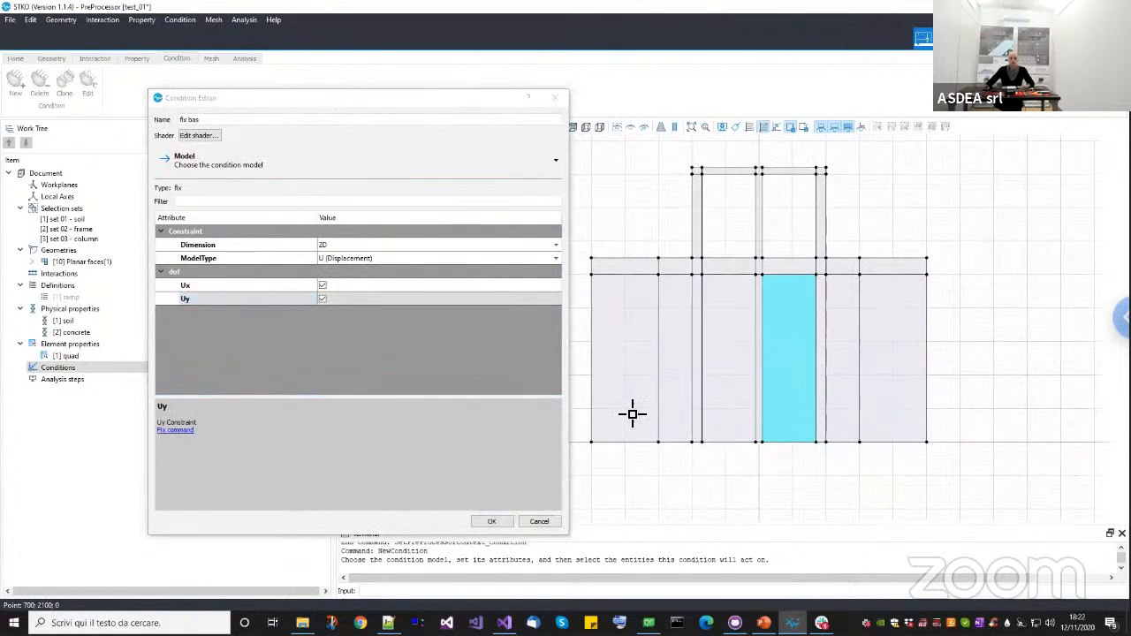
pyautogui.moveTo(583, 436); pyautogui.dragTo(952, 483)
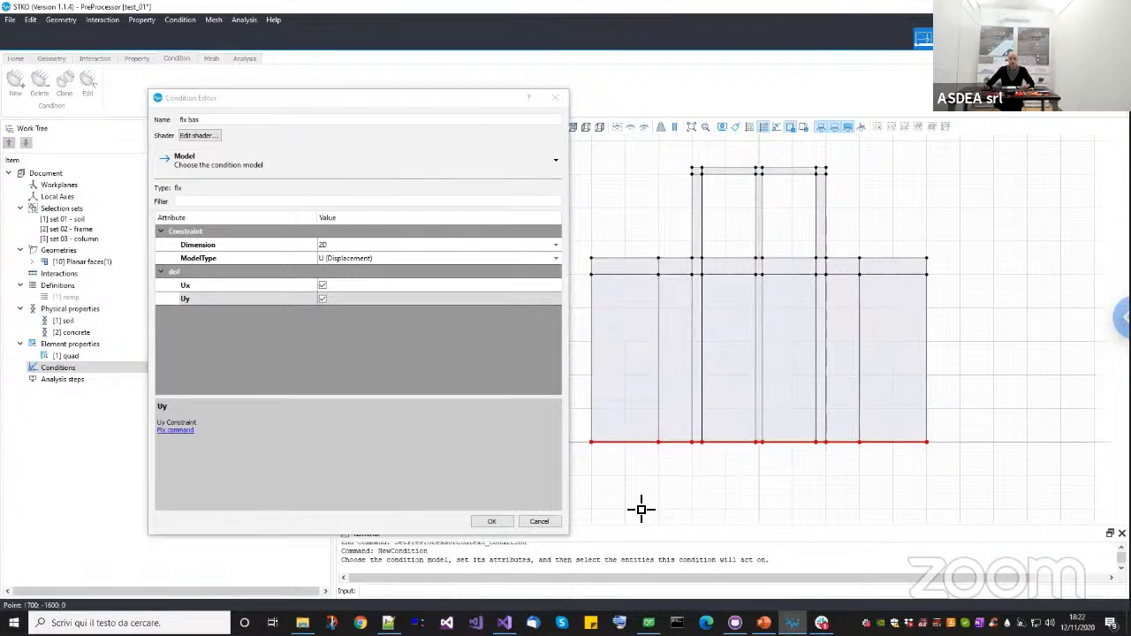
pyautogui.click(484, 521)
pyautogui.moveTo(471, 434); pyautogui.dragTo(418, 451, button='middle')
pyautogui.moveTo(528, 426); pyautogui.dragTo(546, 437, button='middle')
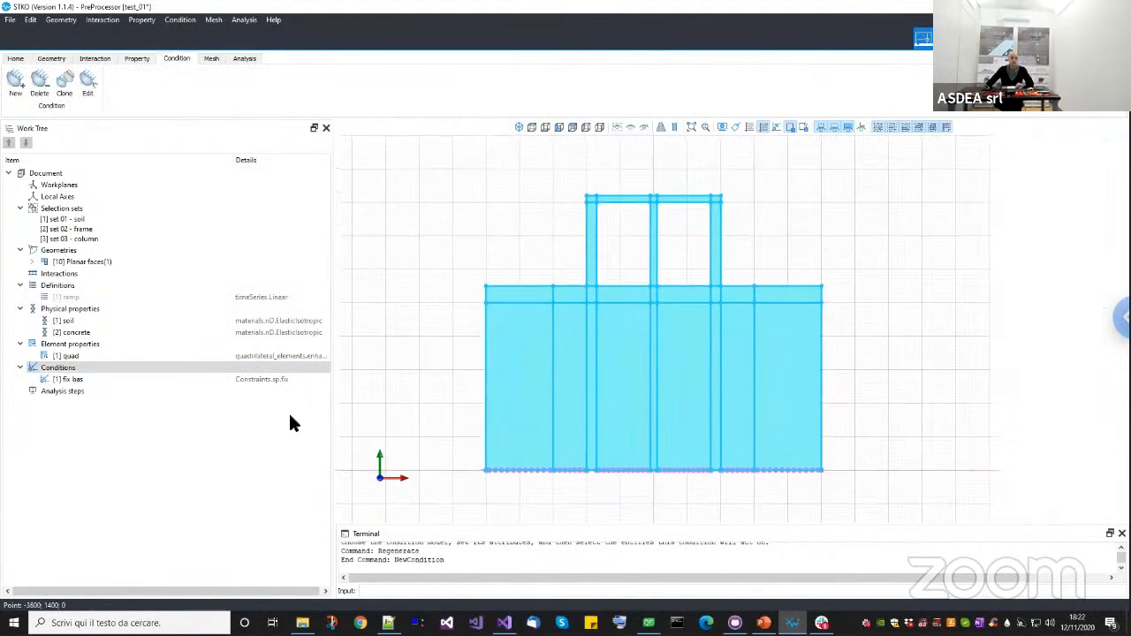
# Add a condition named "fix sdes" that uses the single-point fix constraint model.
pyautogui.click(112, 367)
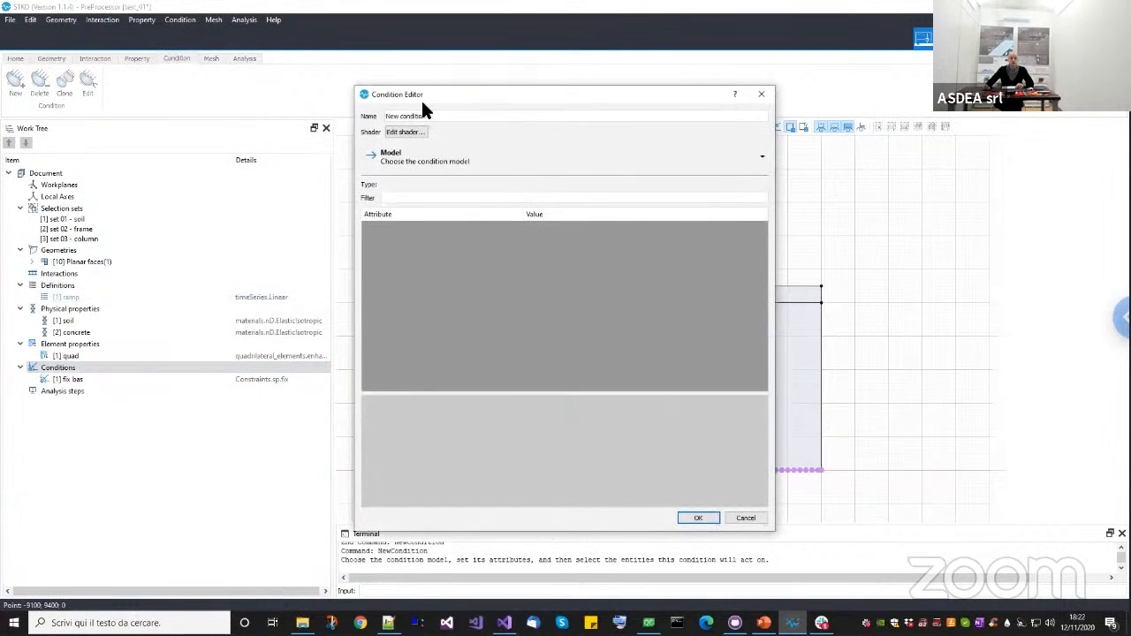
pyautogui.moveTo(434, 120); pyautogui.dragTo(330, 122)
pyautogui.write('f')
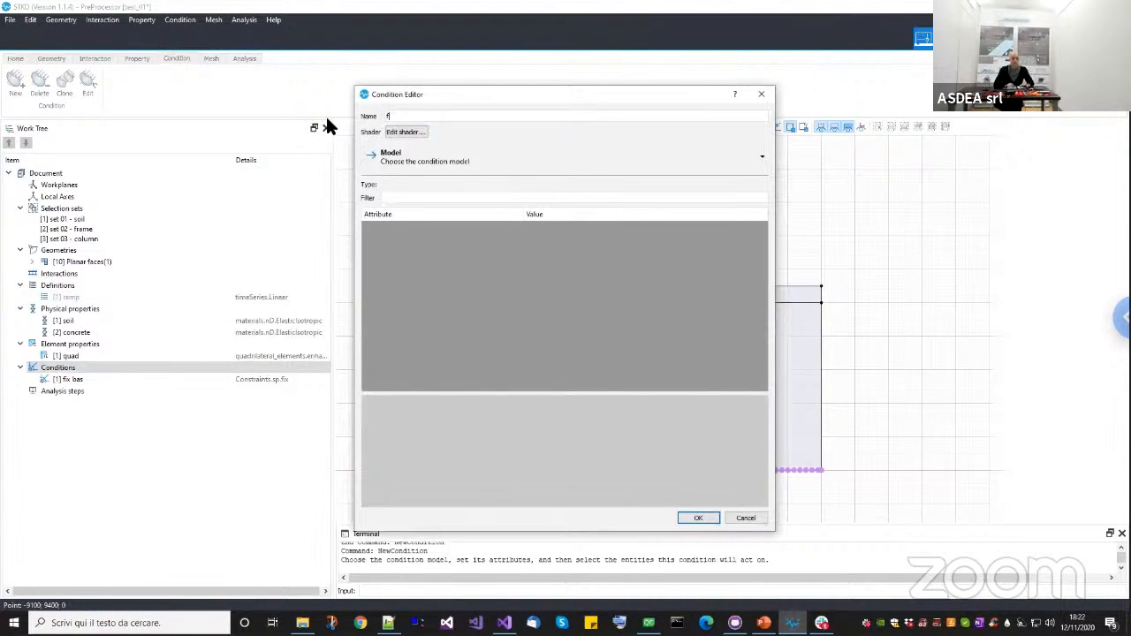
pyautogui.write('ix sides')
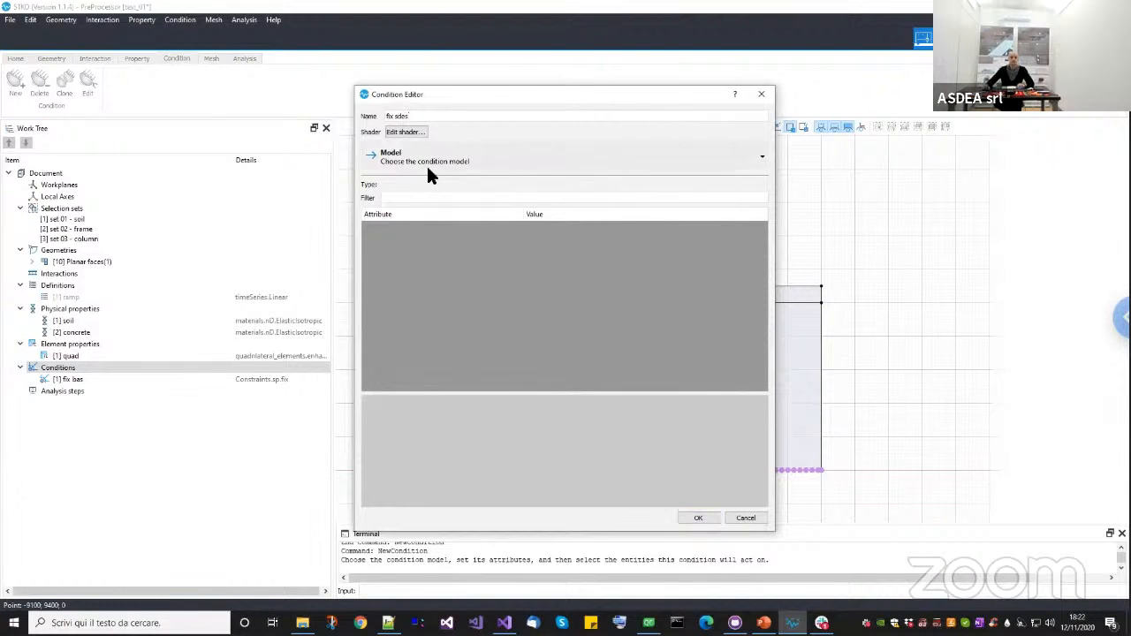
pyautogui.click(426, 161)
pyautogui.moveTo(442, 181)
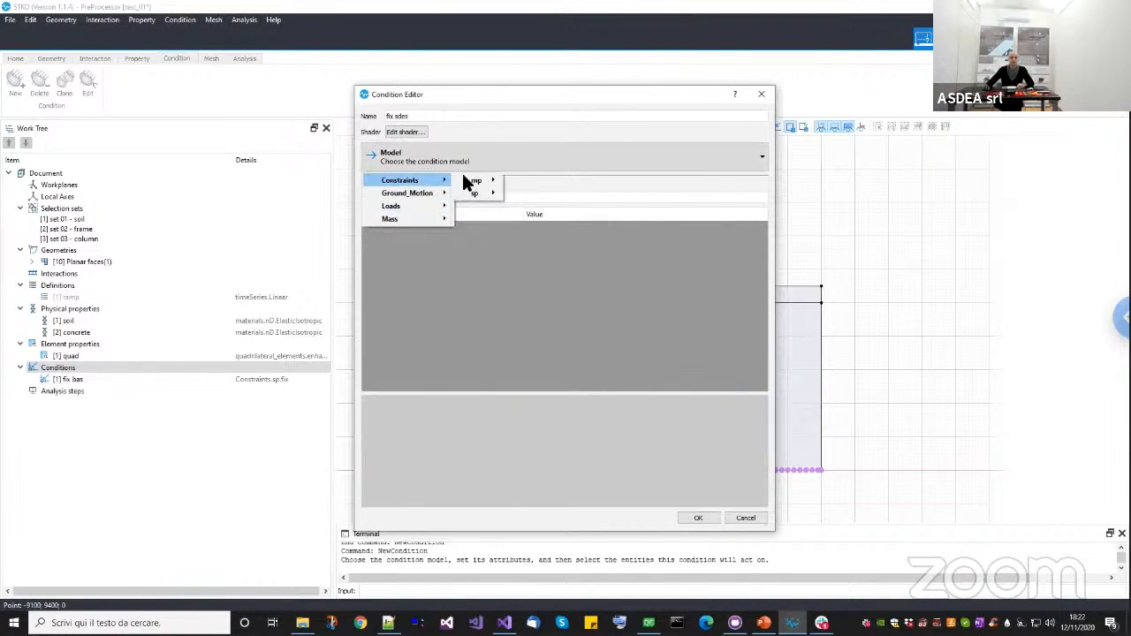
pyautogui.moveTo(485, 193)
pyautogui.click(525, 194)
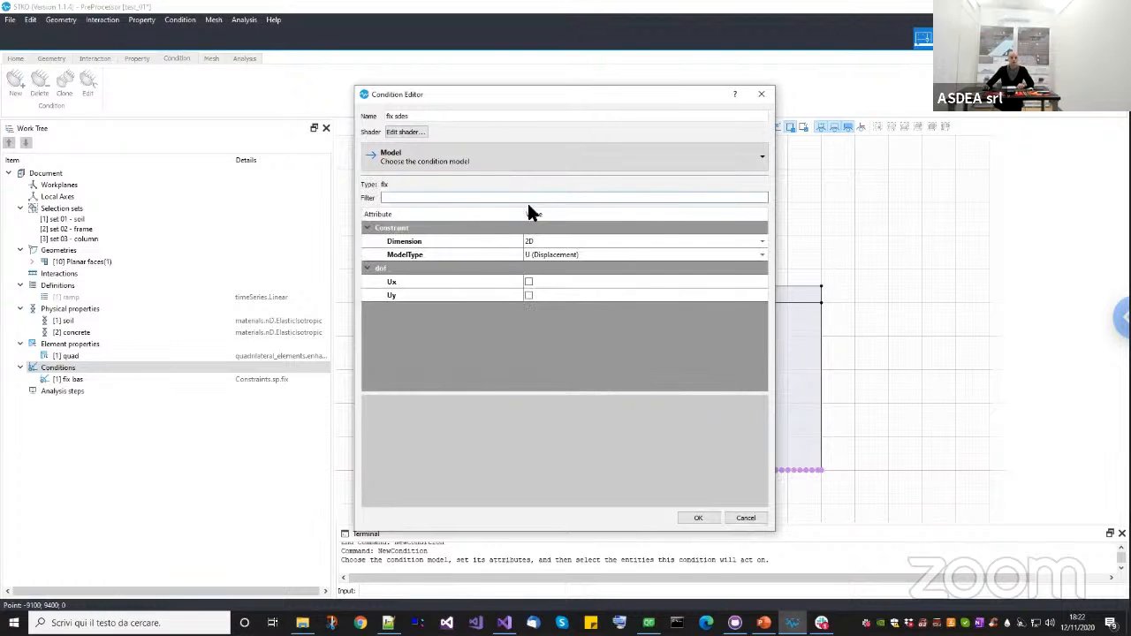
# Constrain only Ux in the fix condition, apply it to both vertical side boundaries of the soil, and accept it.
pyautogui.click(529, 282)
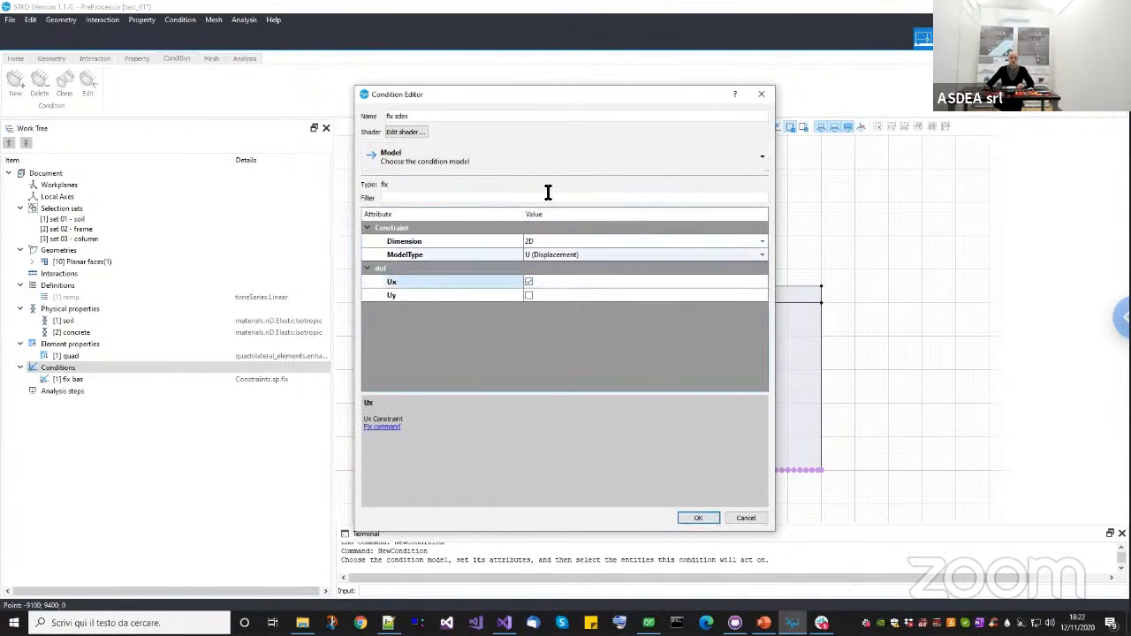
pyautogui.moveTo(421, 102); pyautogui.dragTo(325, 117)
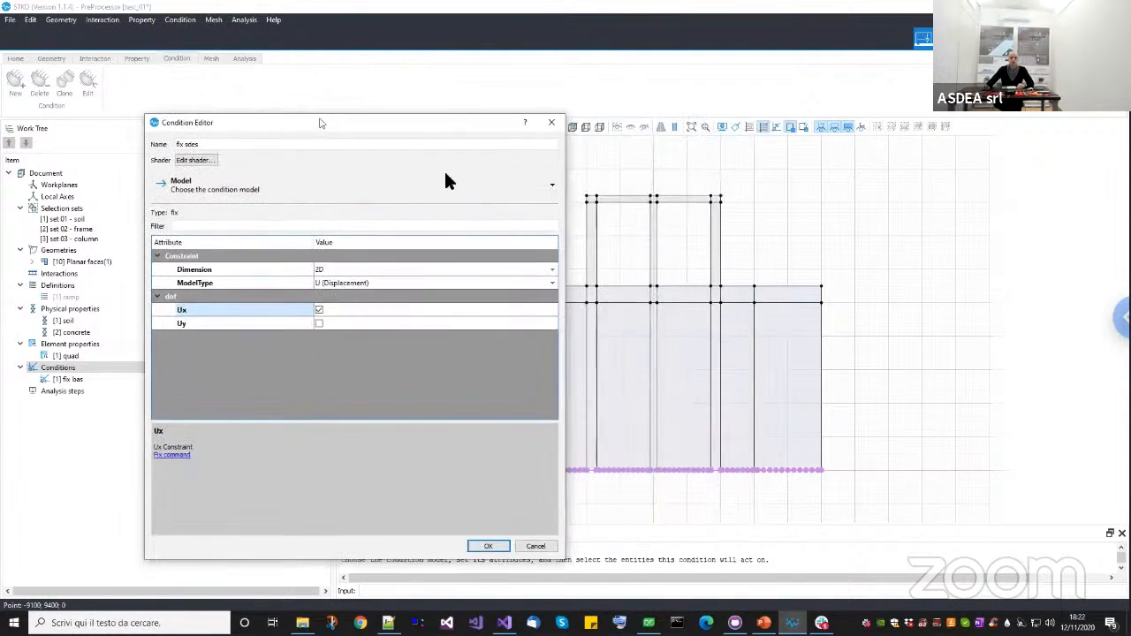
pyautogui.moveTo(783, 381); pyautogui.dragTo(917, 357, button='middle')
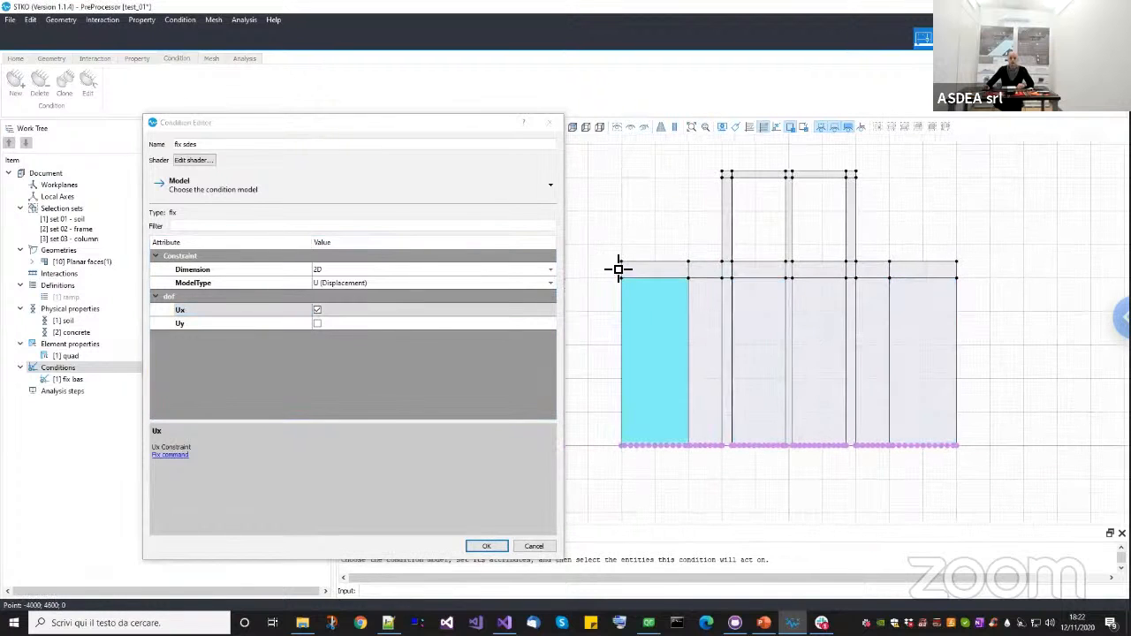
pyautogui.moveTo(596, 237); pyautogui.dragTo(627, 483)
pyautogui.moveTo(949, 240); pyautogui.dragTo(1023, 486)
pyautogui.click(489, 546)
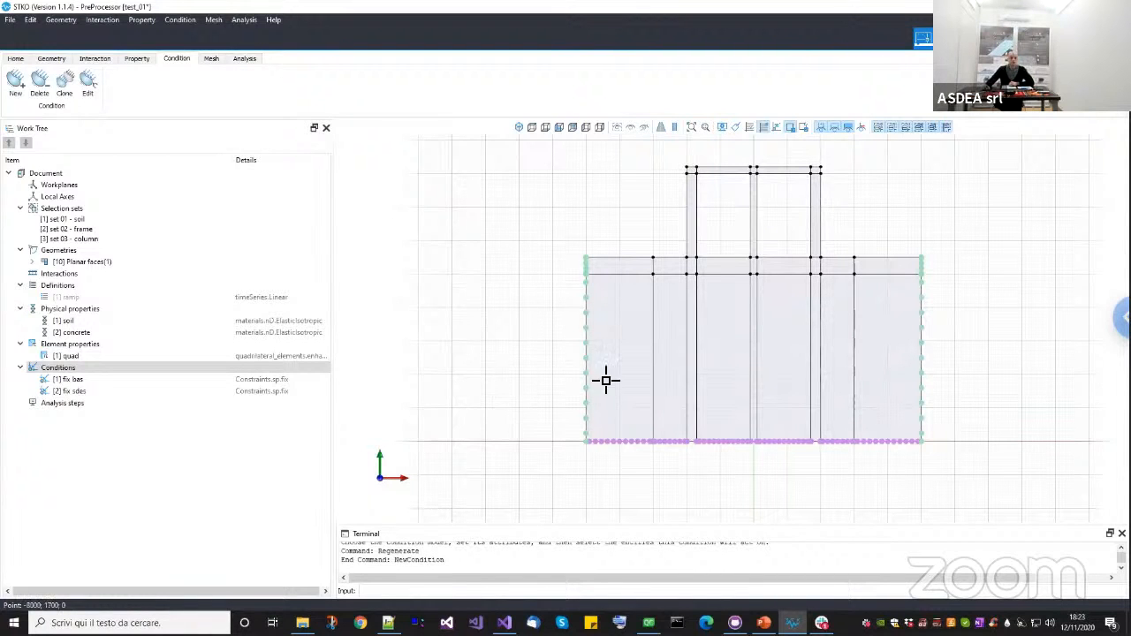
pyautogui.moveTo(602, 377); pyautogui.dragTo(580, 379, button='middle')
pyautogui.moveTo(713, 390); pyautogui.dragTo(696, 387, button='middle')
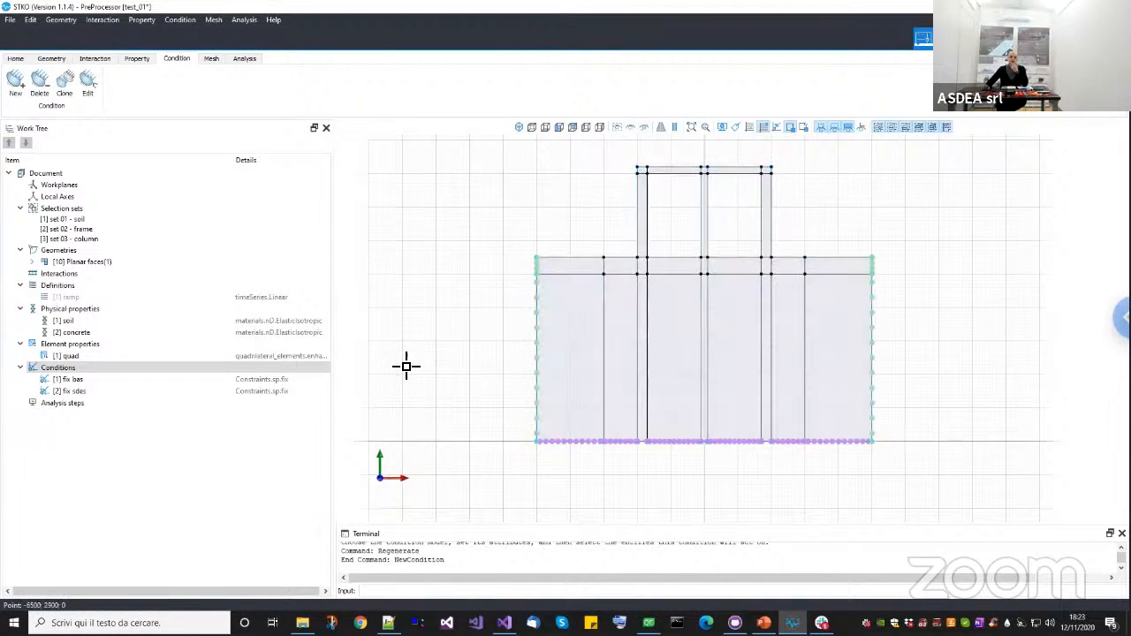
pyautogui.click(308, 354)
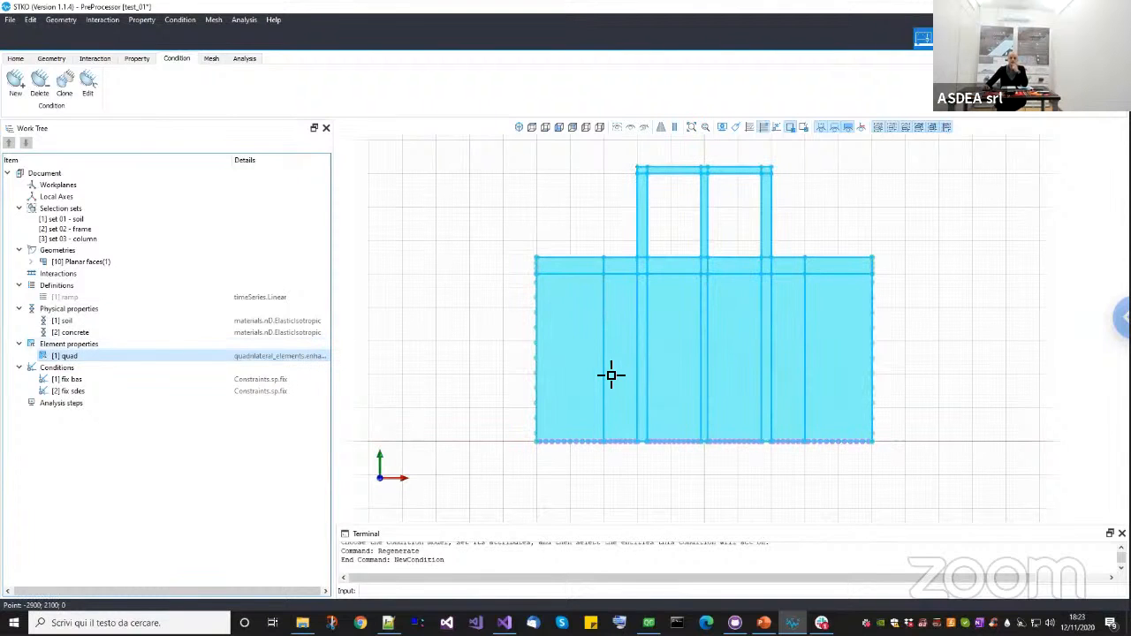
pyautogui.moveTo(654, 374); pyautogui.dragTo(623, 381, button='middle')
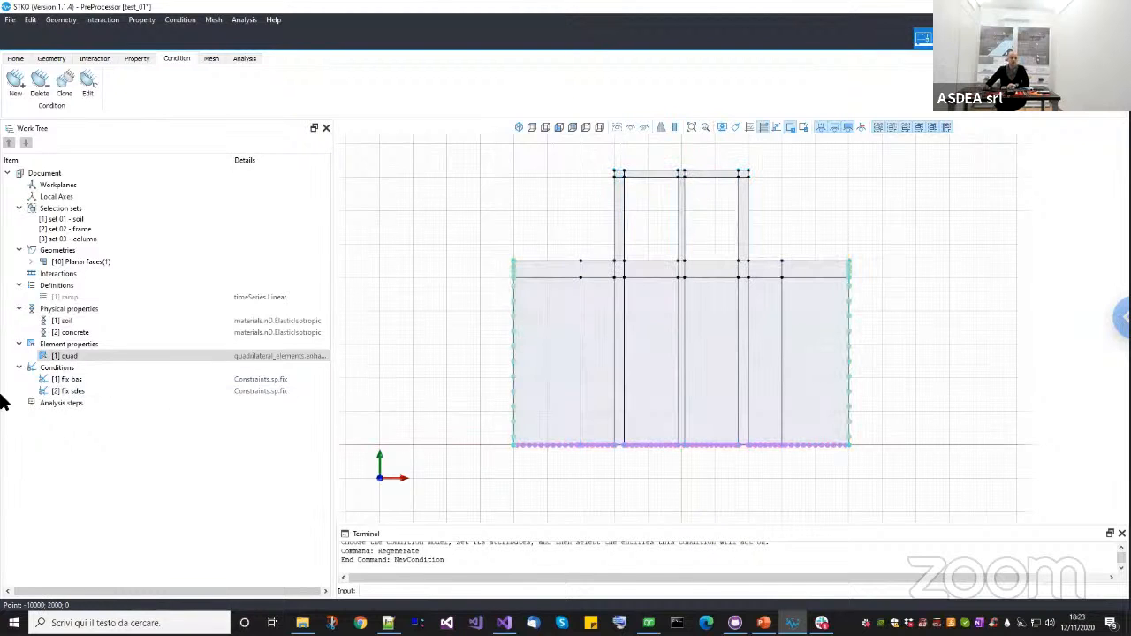
# Add a condition named "soil weigh" that uses the FaceForce load model.
pyautogui.rightClick(74, 369)
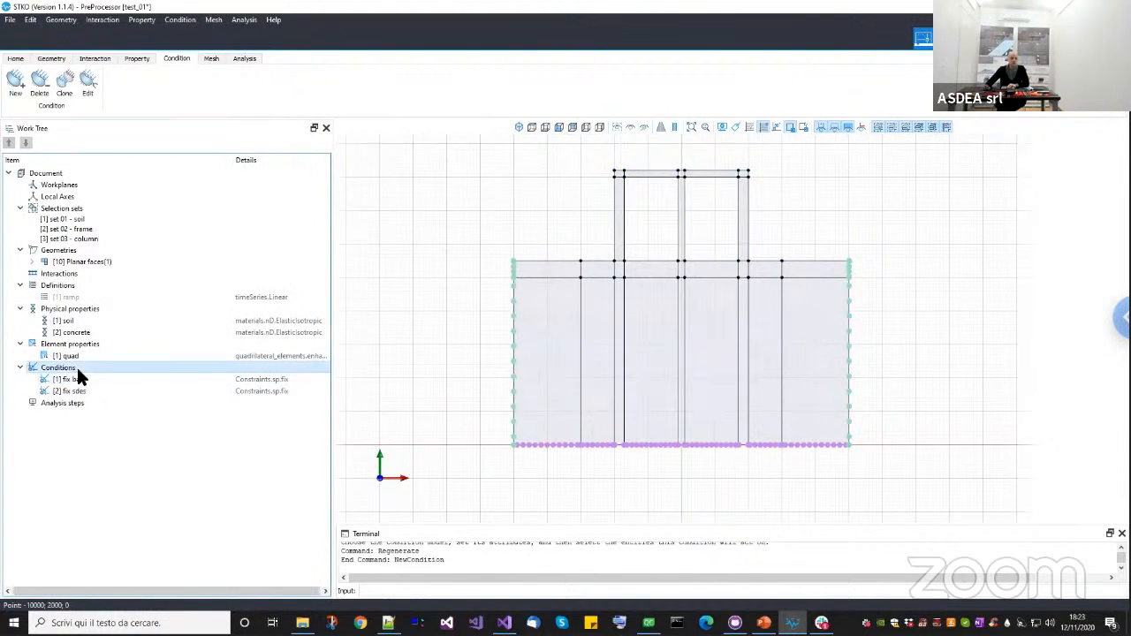
pyautogui.click(81, 375)
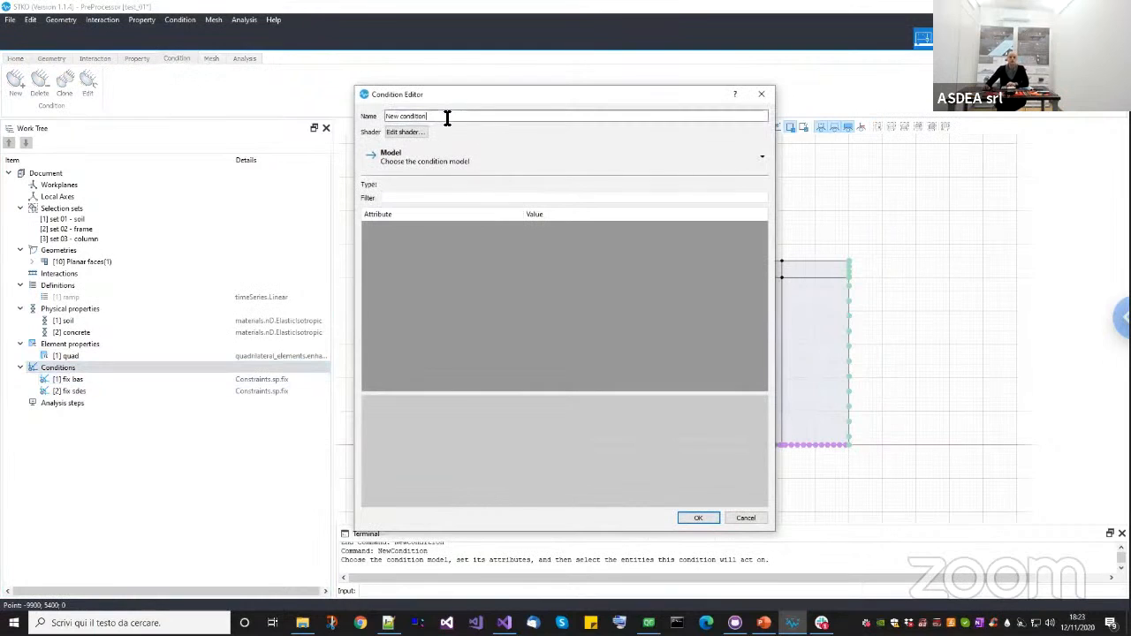
pyautogui.moveTo(427, 117); pyautogui.dragTo(375, 121)
pyautogui.write('soil weigh')
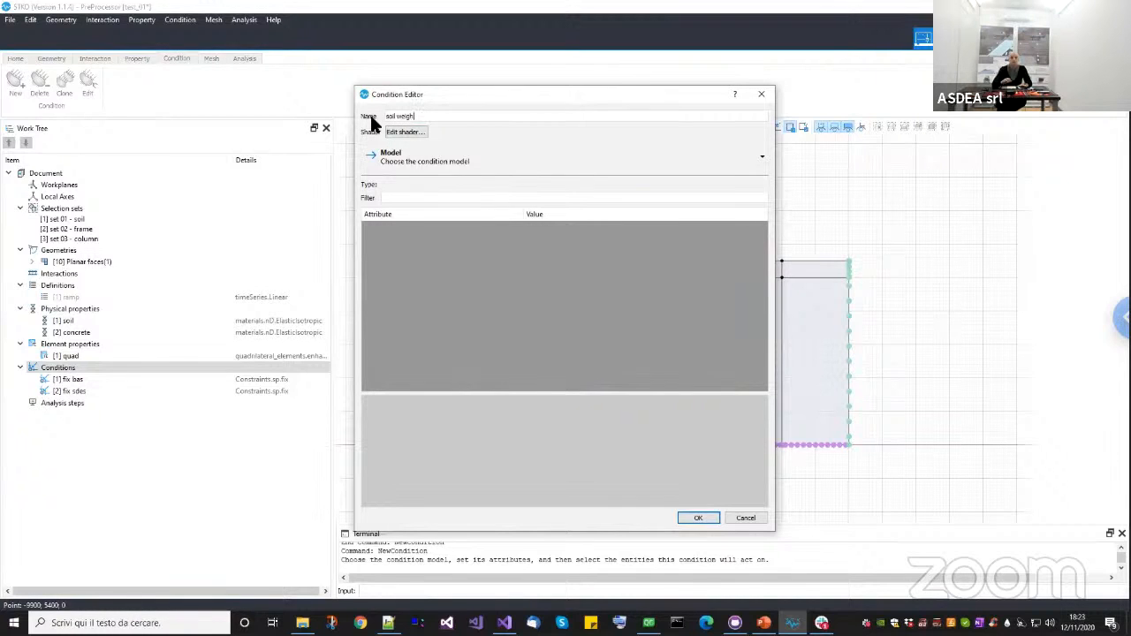
pyautogui.click(402, 158)
pyautogui.moveTo(405, 206)
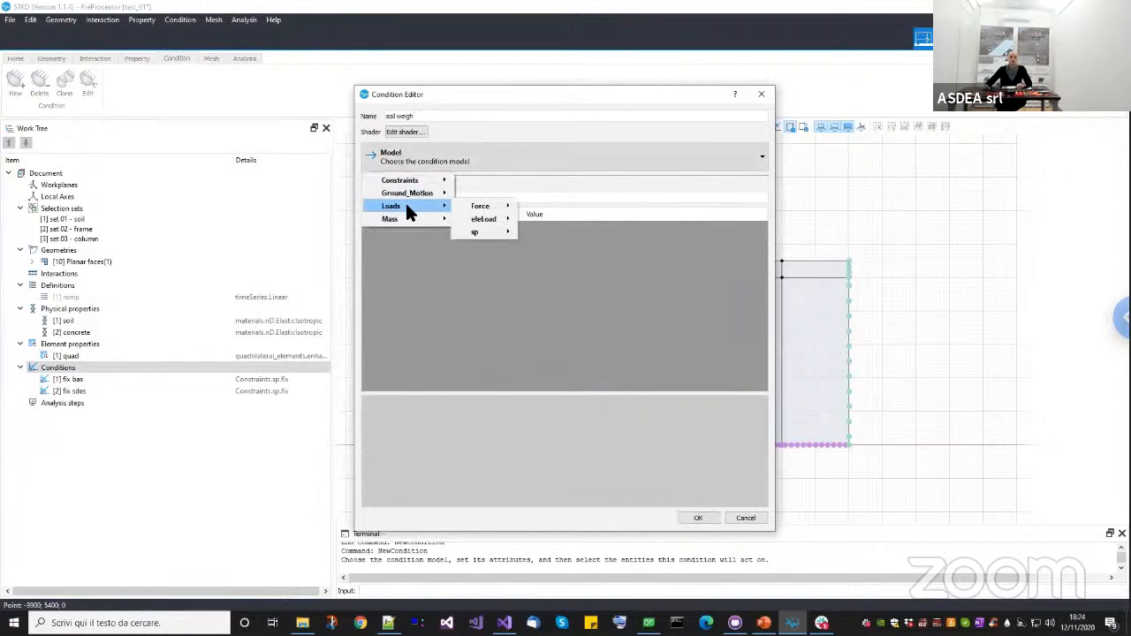
pyautogui.moveTo(484, 211)
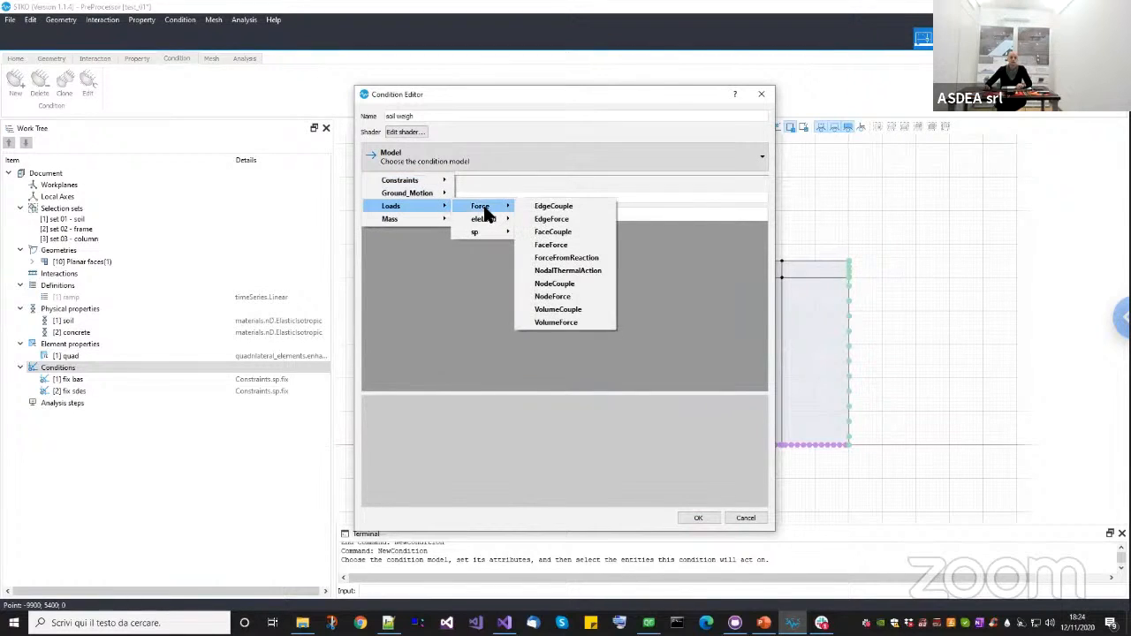
pyautogui.click(546, 247)
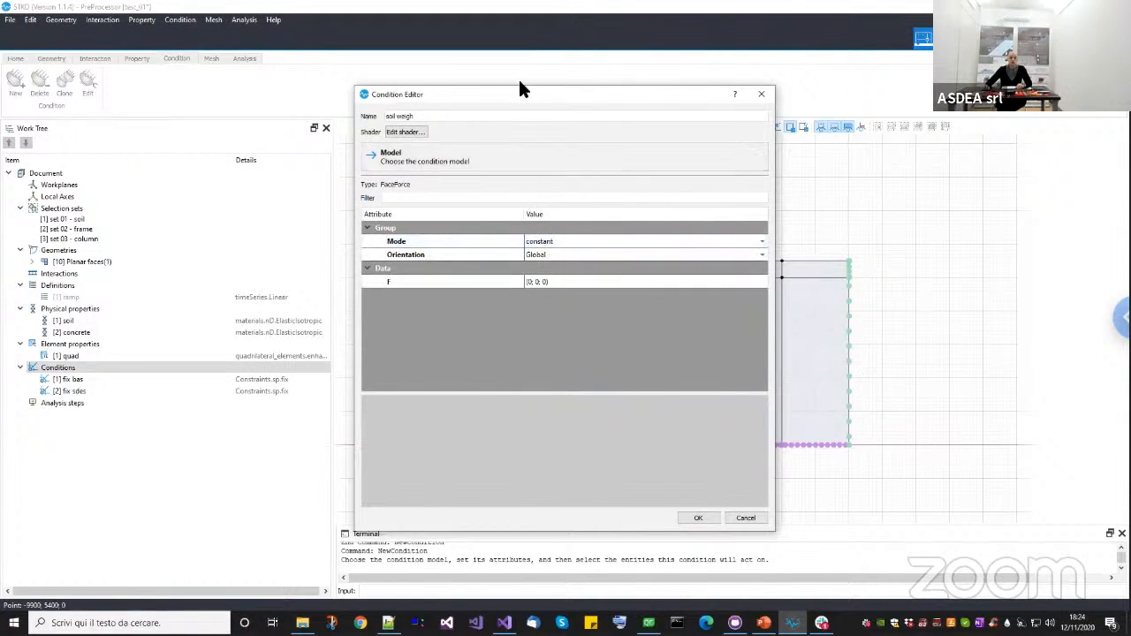
# Set the soil weight's constant global force vector F to (0; -1.5e-05; 0).
pyautogui.moveTo(484, 104); pyautogui.dragTo(299, 107)
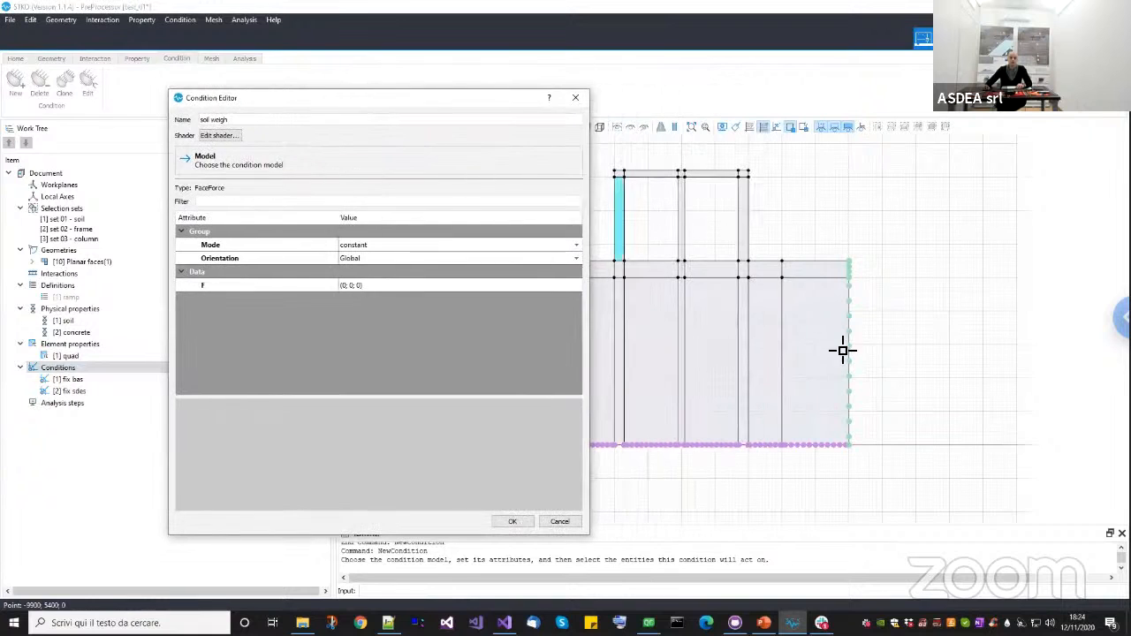
pyautogui.moveTo(832, 348); pyautogui.dragTo(842, 349, button='middle')
pyautogui.scroll(-1, 819, 349)
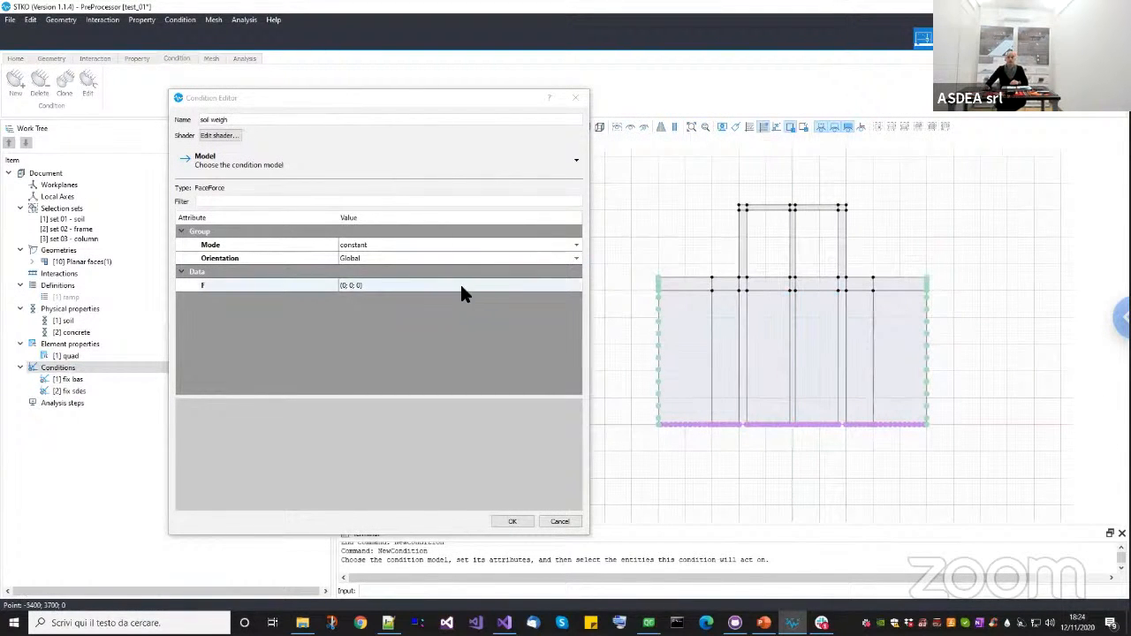
pyautogui.click(513, 285)
pyautogui.click(572, 286)
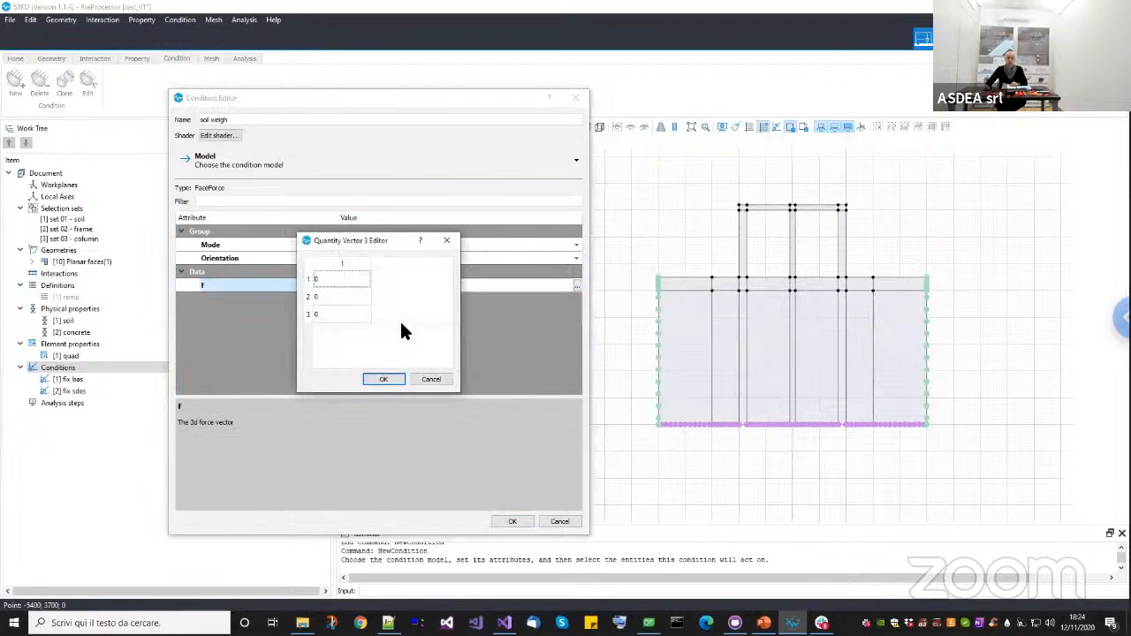
pyautogui.doubleClick(348, 298)
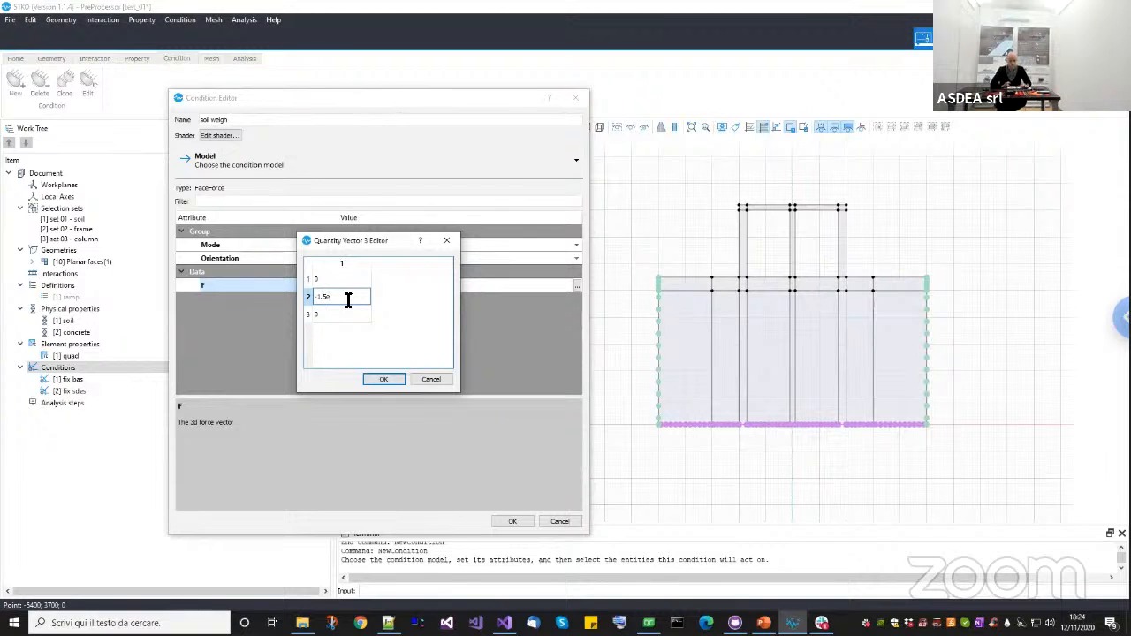
pyautogui.write('5')
pyautogui.click(381, 378)
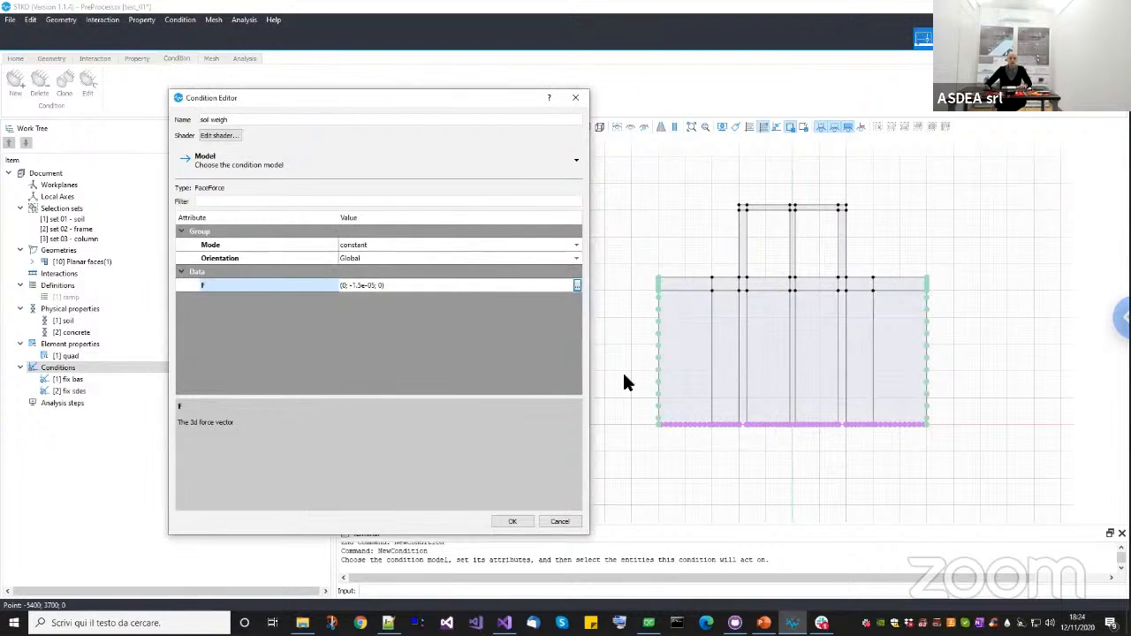
# Apply the face force to all soil faces, leaving out the foundation and frame, and accept the condition.
pyautogui.scroll(1, 709, 294)
pyautogui.click(707, 289)
pyautogui.click(702, 333)
pyautogui.click(740, 333)
pyautogui.moveTo(919, 359); pyautogui.dragTo(748, 324)
pyautogui.click(948, 281)
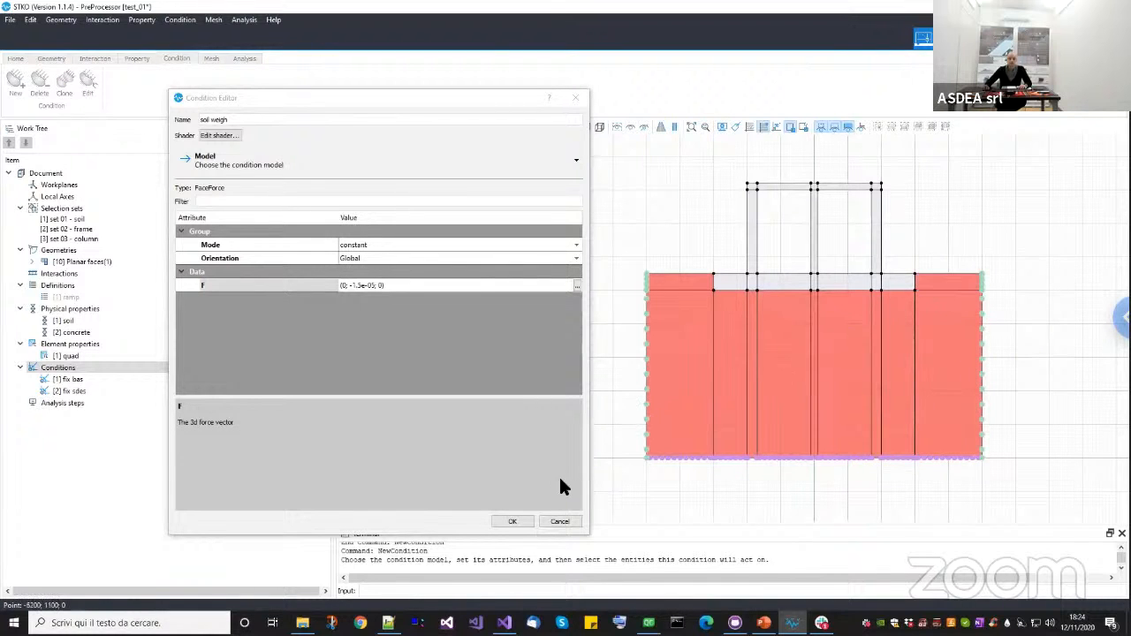
pyautogui.click(512, 523)
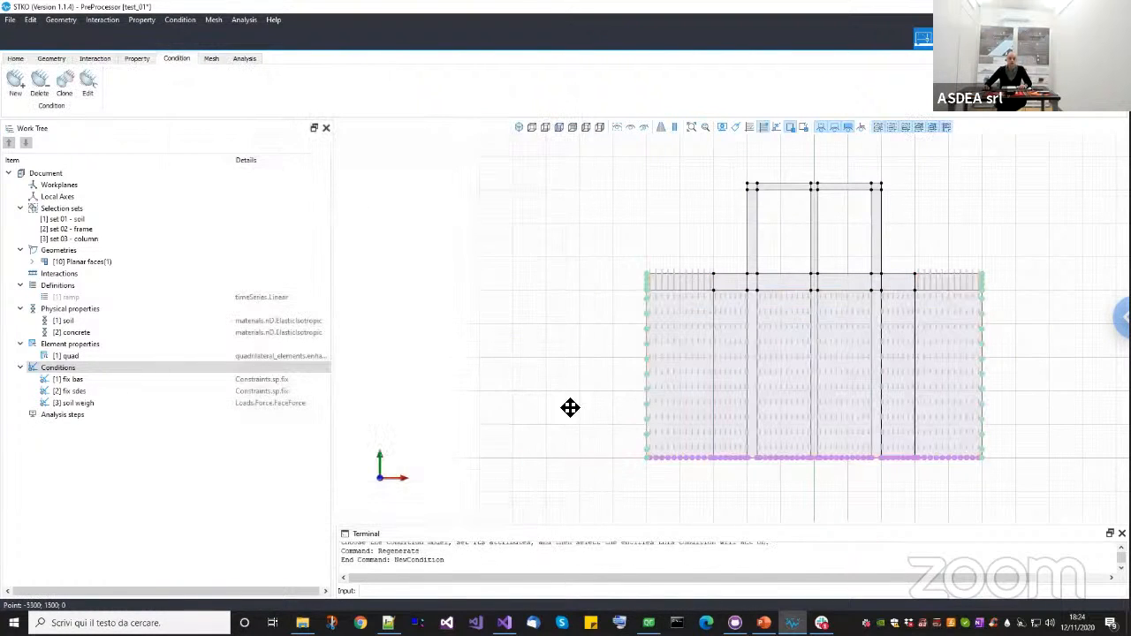
# Examine the face force arrows on the soil and the frame and foundation geometry above it.
pyautogui.scroll(3, 625, 356)
pyautogui.scroll(-4, 682, 354)
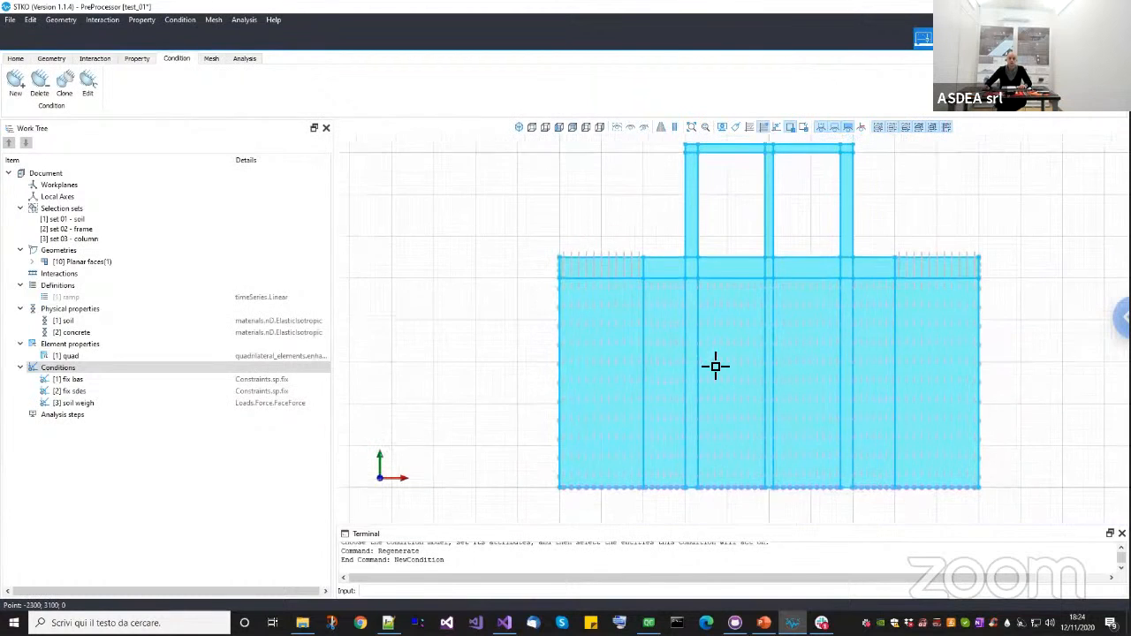
pyautogui.moveTo(769, 381); pyautogui.dragTo(726, 435, button='middle')
pyautogui.scroll(1, 704, 324)
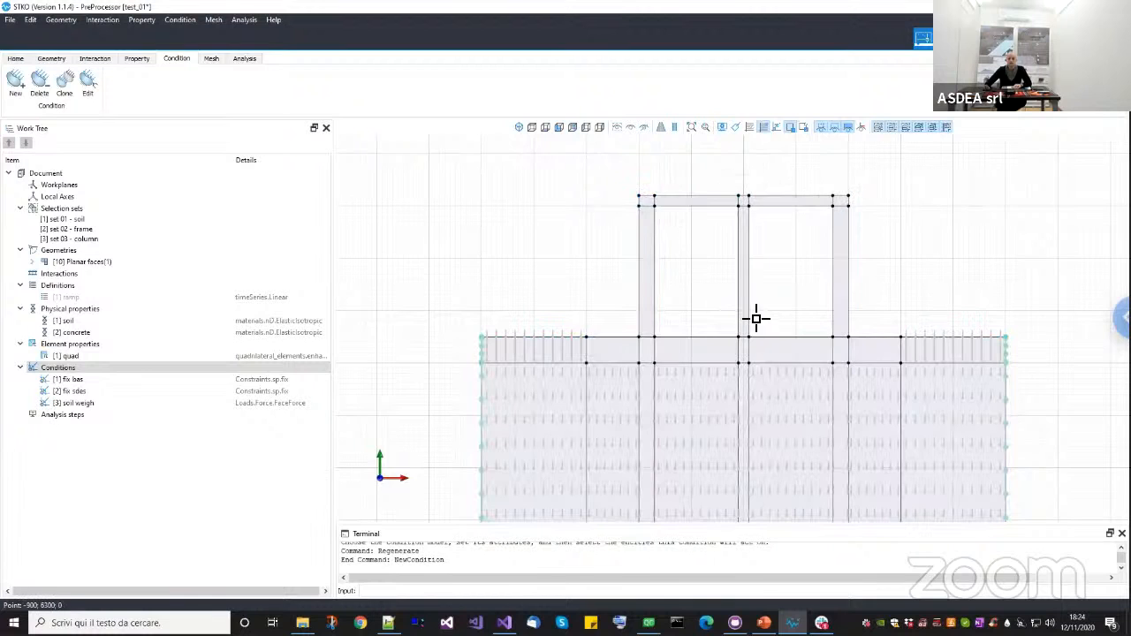
pyautogui.moveTo(786, 302); pyautogui.dragTo(785, 306, button='middle')
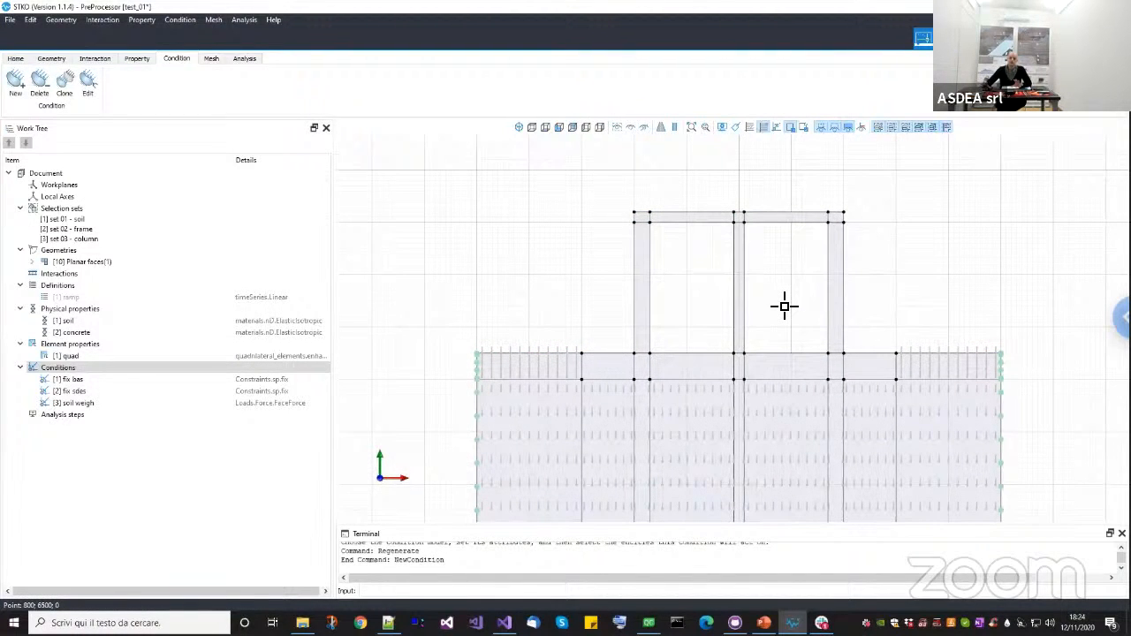
pyautogui.scroll(-1, 785, 304)
pyautogui.moveTo(784, 304); pyautogui.dragTo(778, 303, button='middle')
pyautogui.scroll(1, 783, 273)
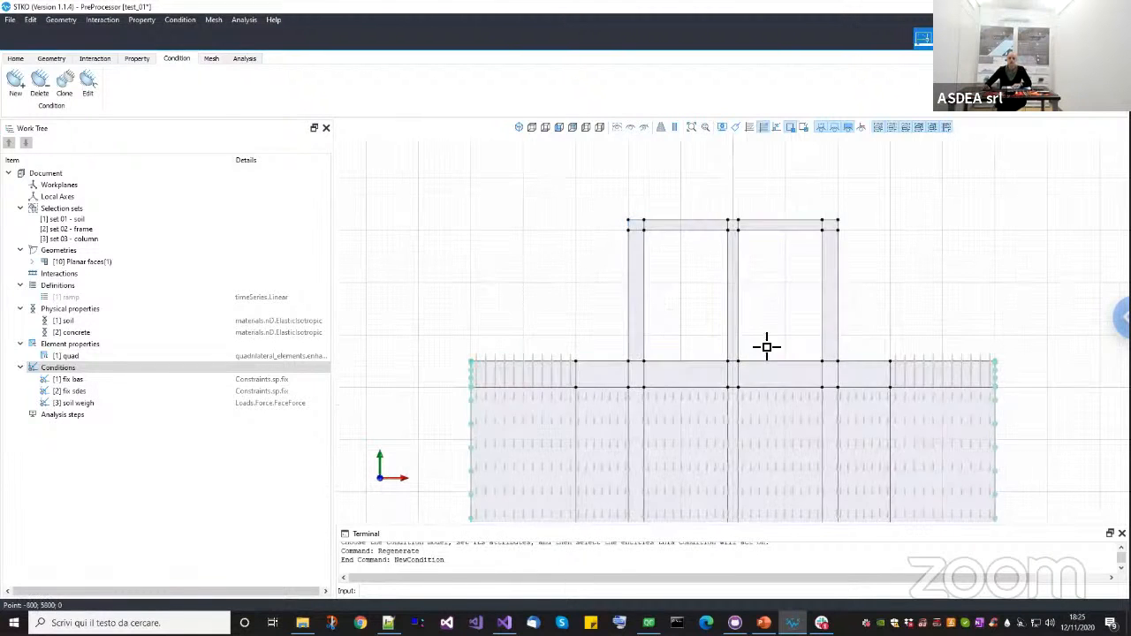
pyautogui.moveTo(732, 265); pyautogui.dragTo(672, 292, button='middle')
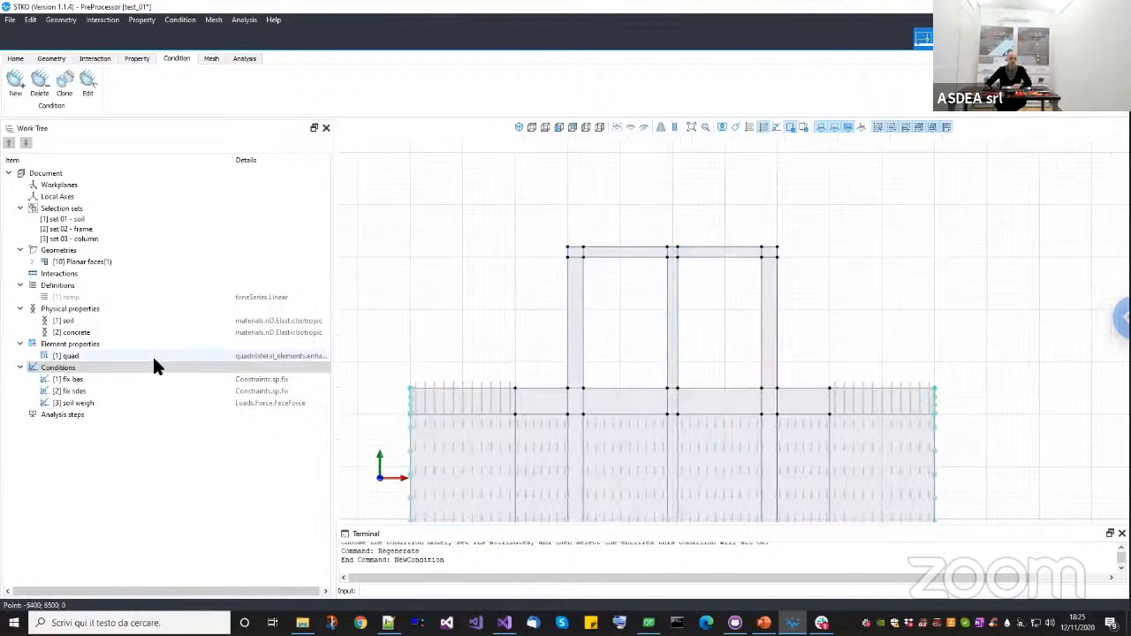
# Add a condition named "floor weight" that uses the EdgeForce load model.
pyautogui.rightClick(142, 371)
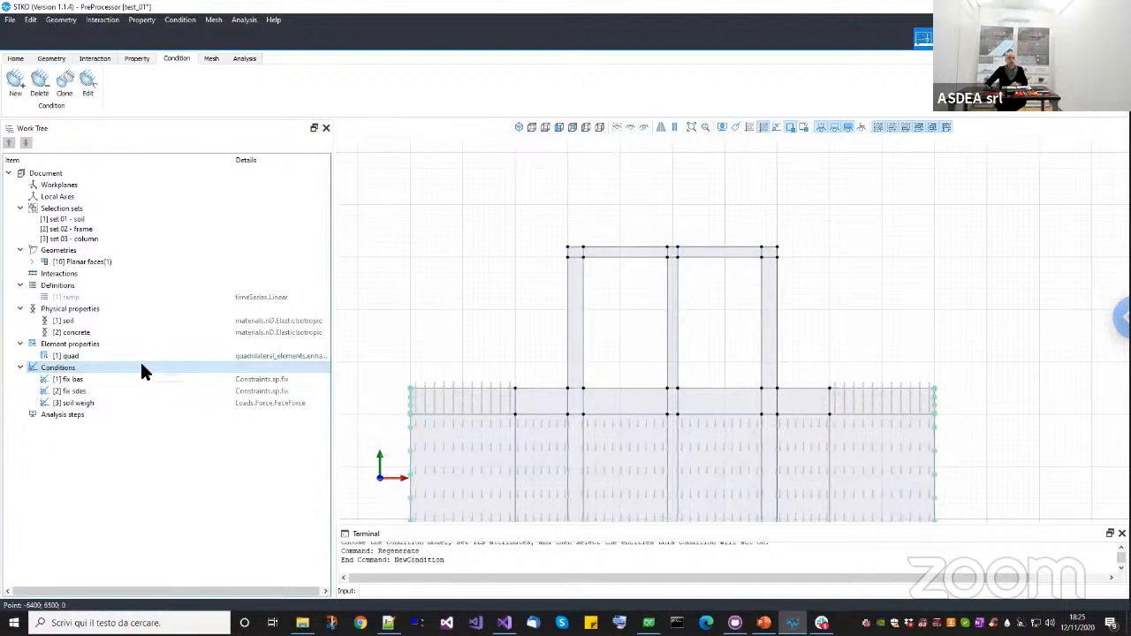
pyautogui.click(193, 372)
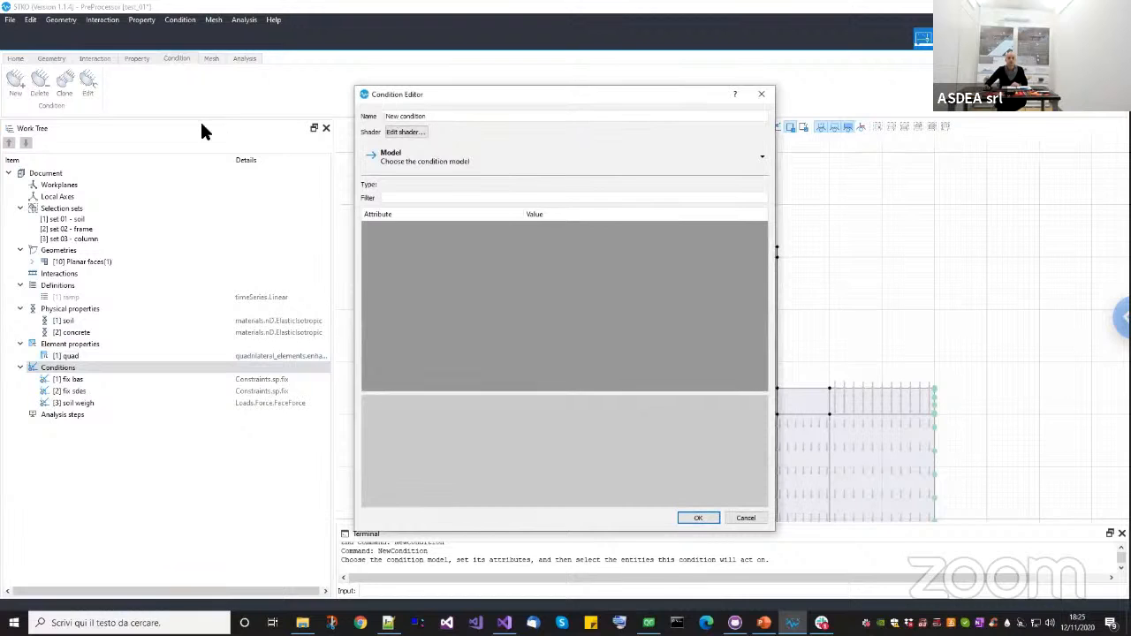
pyautogui.moveTo(484, 96); pyautogui.dragTo(202, 123)
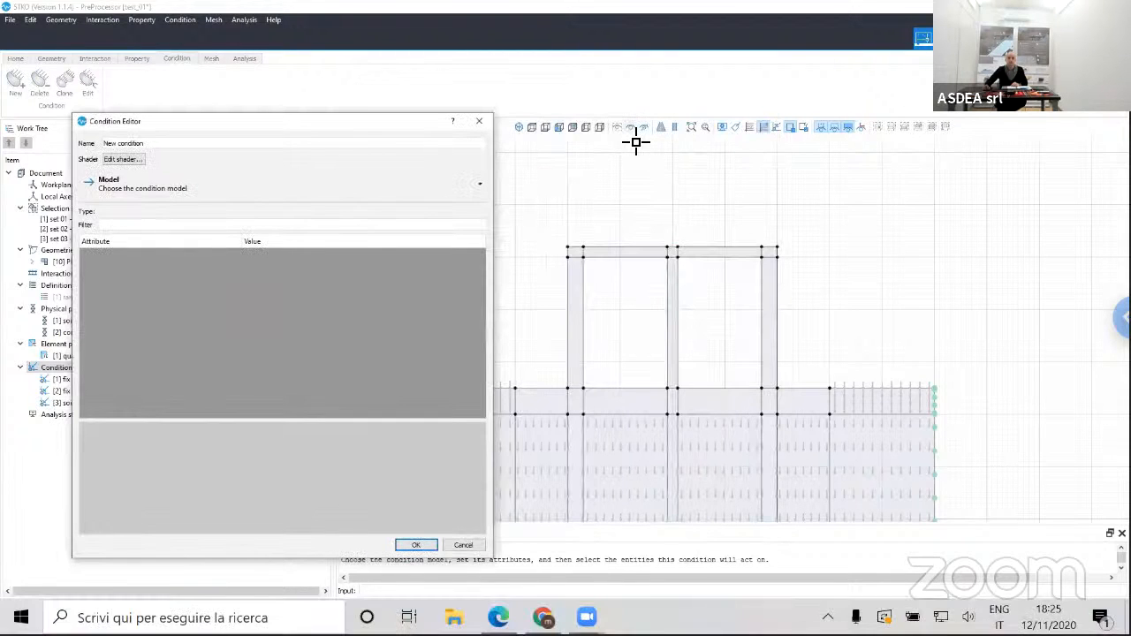
pyautogui.moveTo(640, 241); pyautogui.dragTo(666, 263, button='middle')
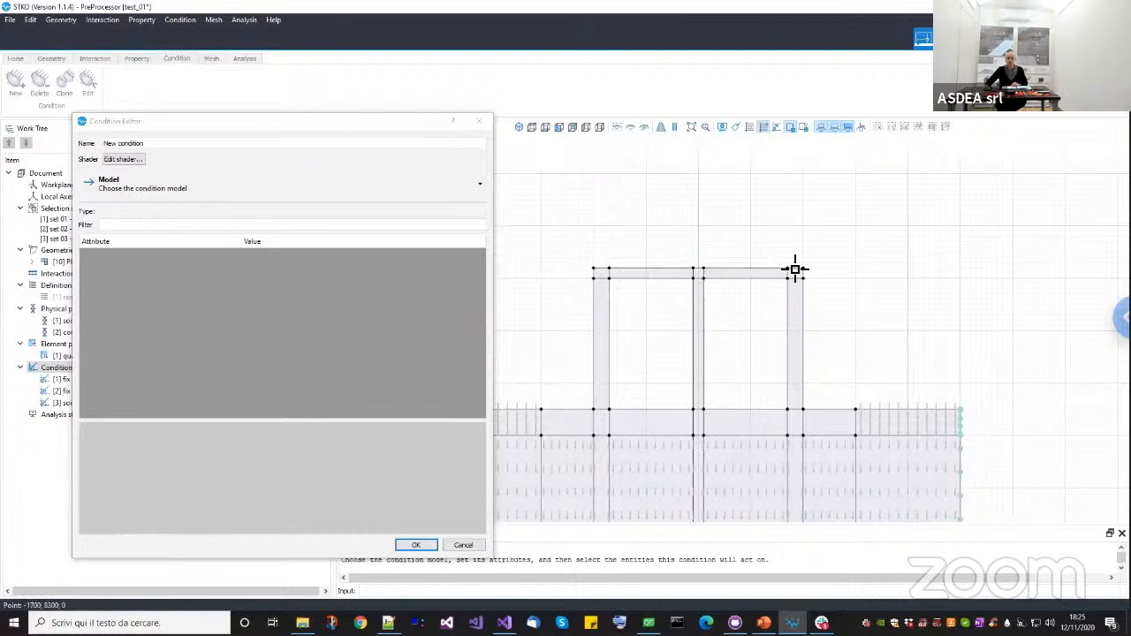
pyautogui.tripleClick(198, 148)
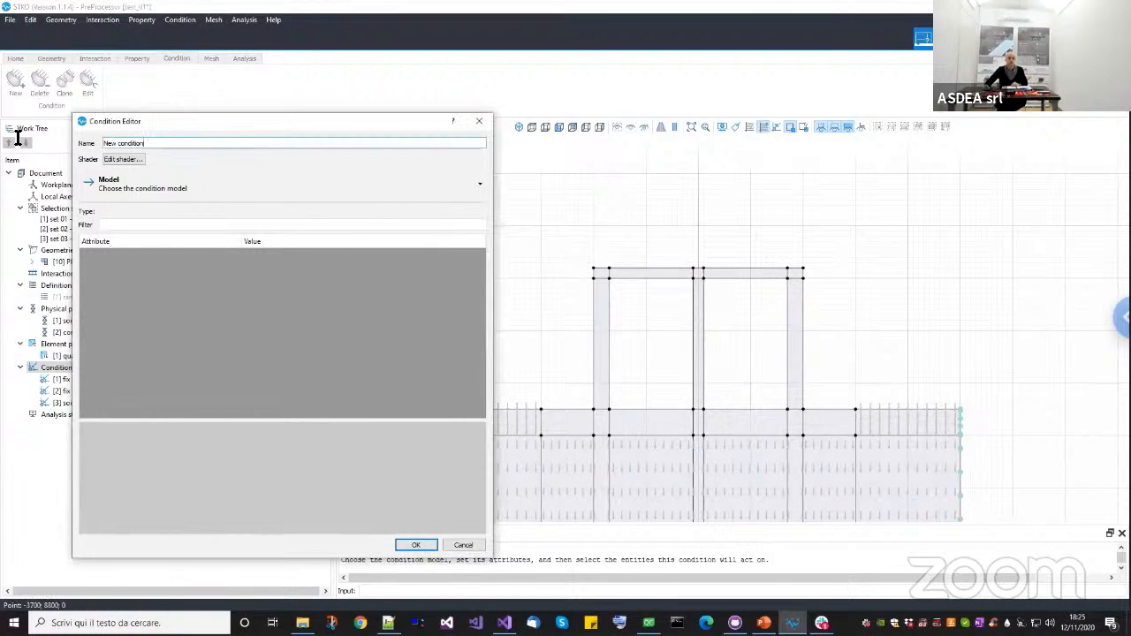
pyautogui.write('floor weight')
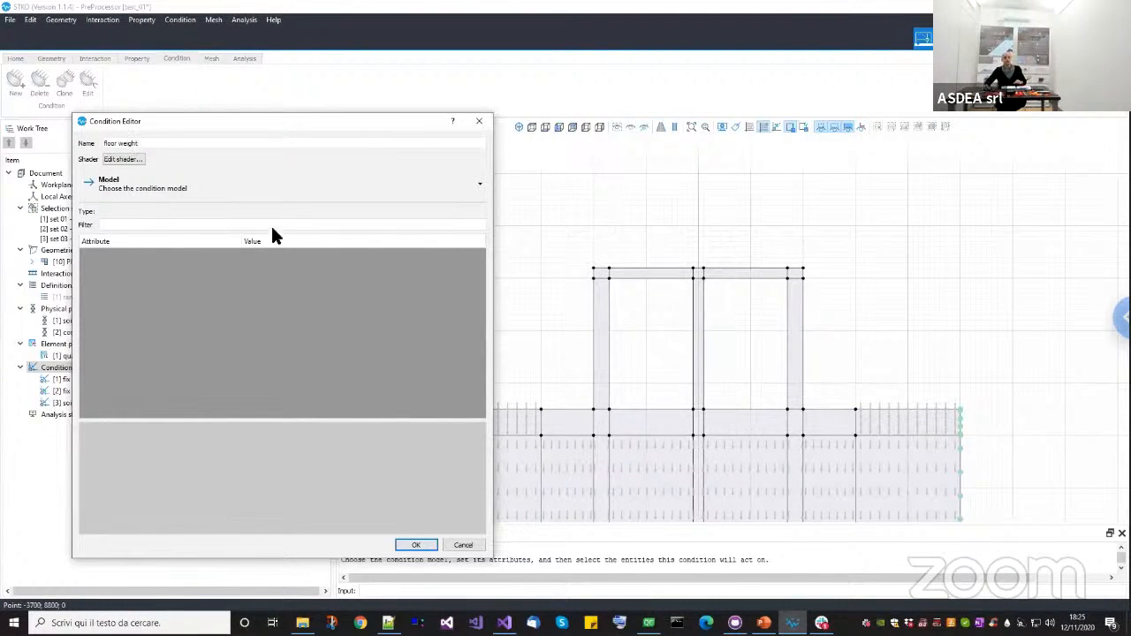
pyautogui.click(186, 192)
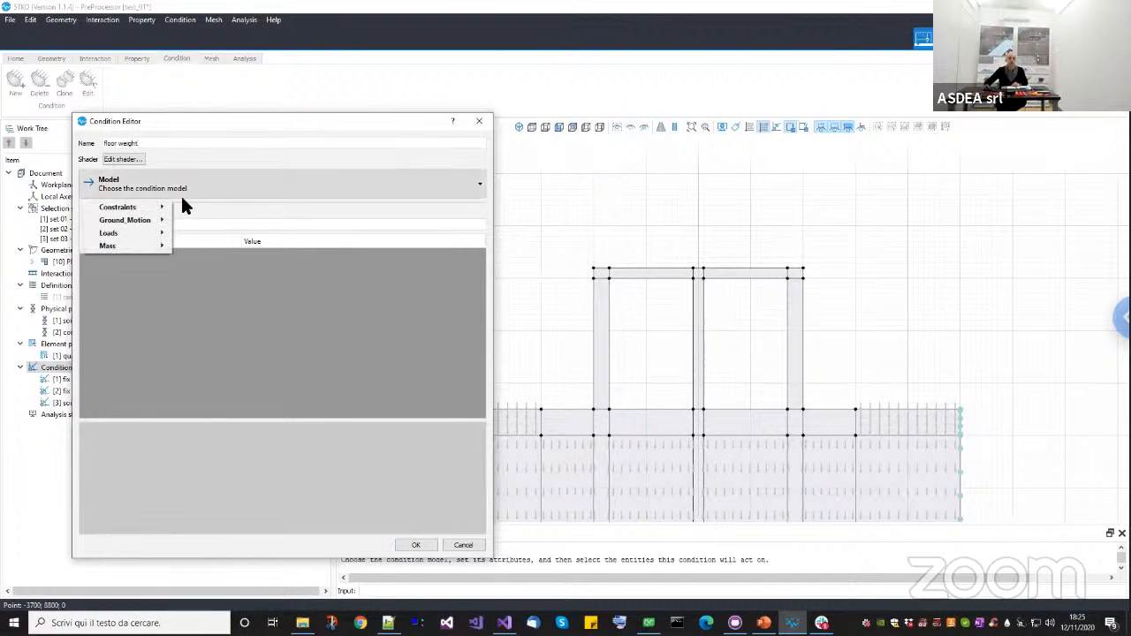
pyautogui.moveTo(156, 235)
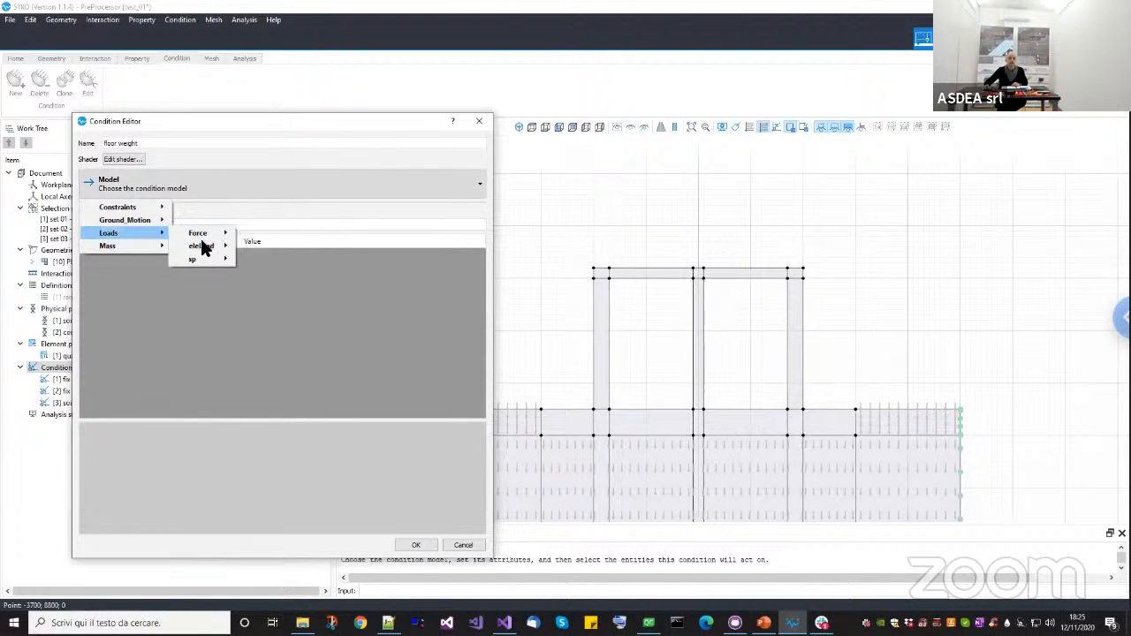
pyautogui.moveTo(202, 237)
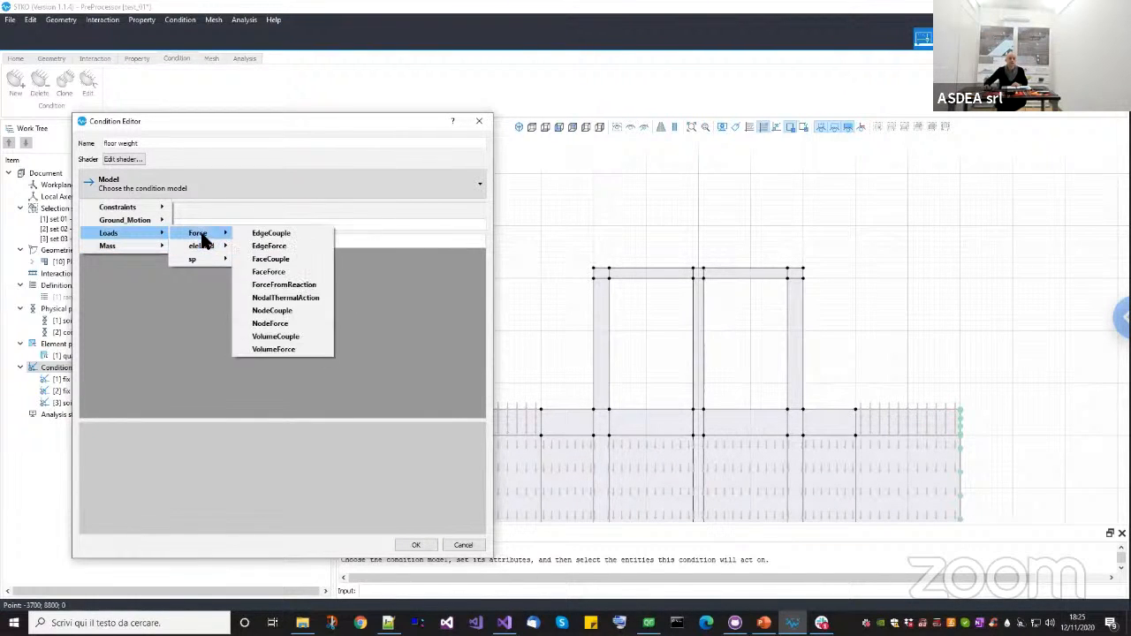
pyautogui.click(267, 246)
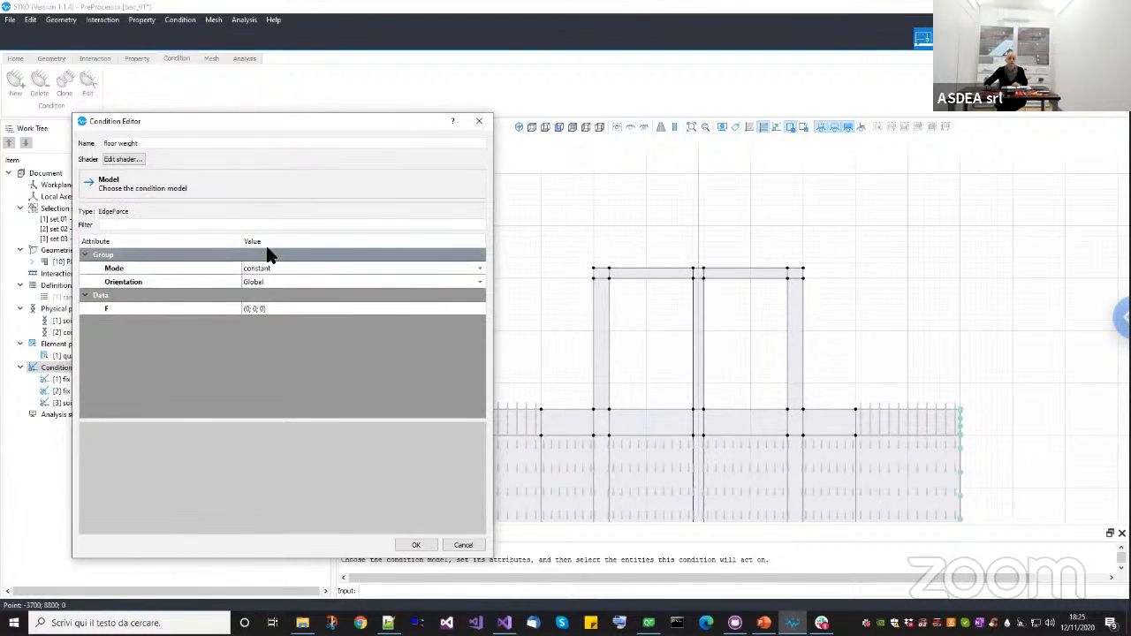
# Apply the edge force to the frame's top edges with the constant global force vector F set to (0; -0.001; 0), and accept the condition.
pyautogui.scroll(1, 624, 238)
pyautogui.moveTo(570, 255); pyautogui.dragTo(862, 286)
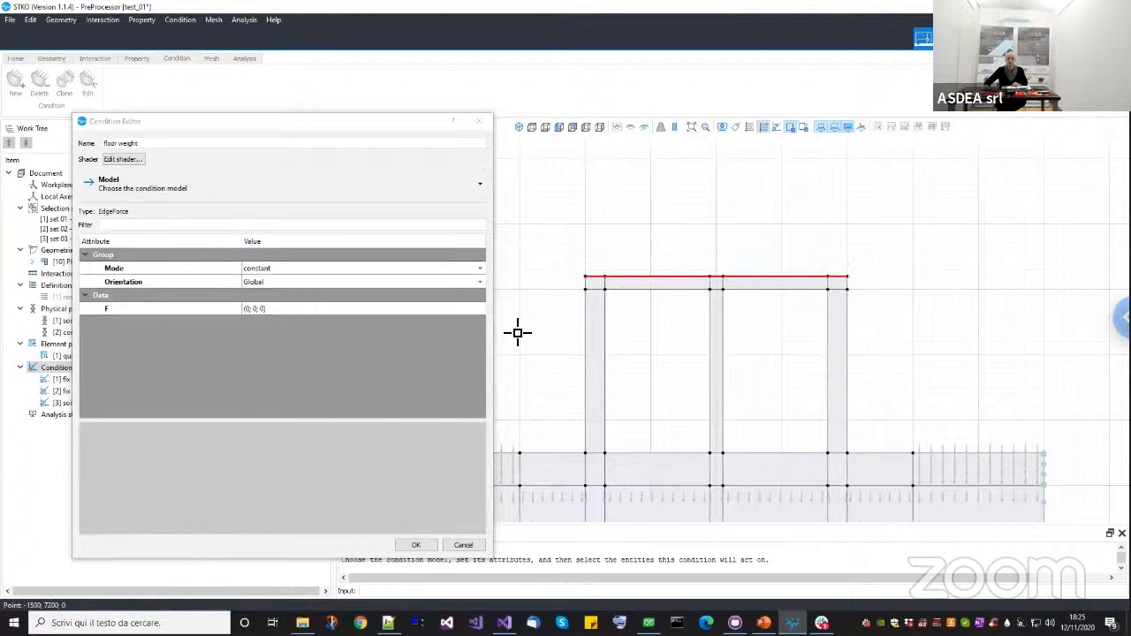
pyautogui.click(470, 309)
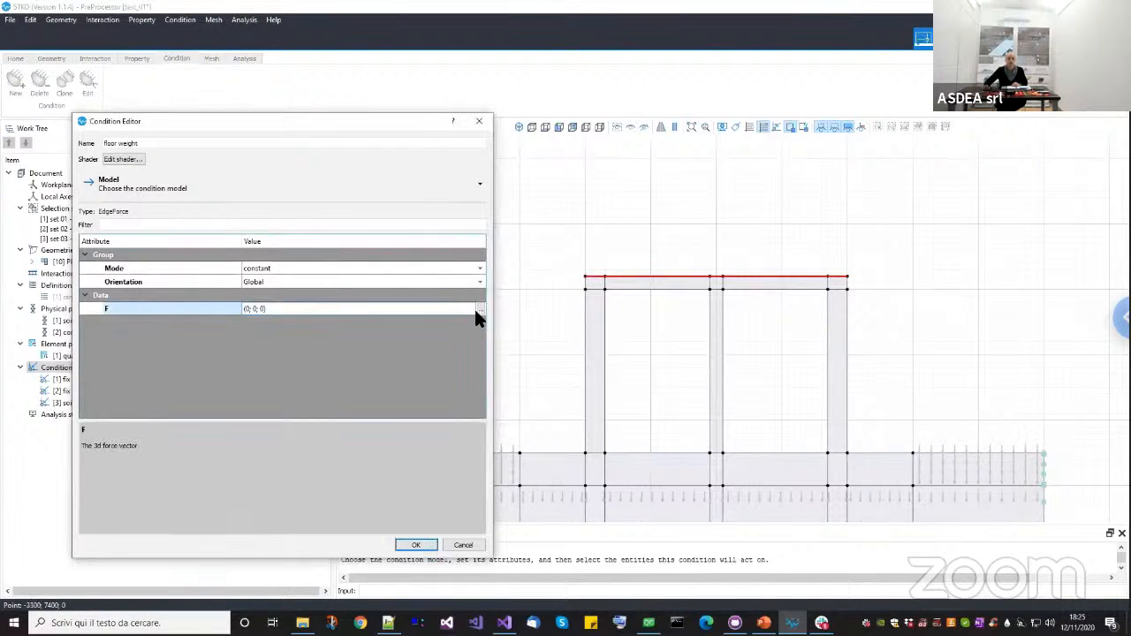
pyautogui.click(480, 309)
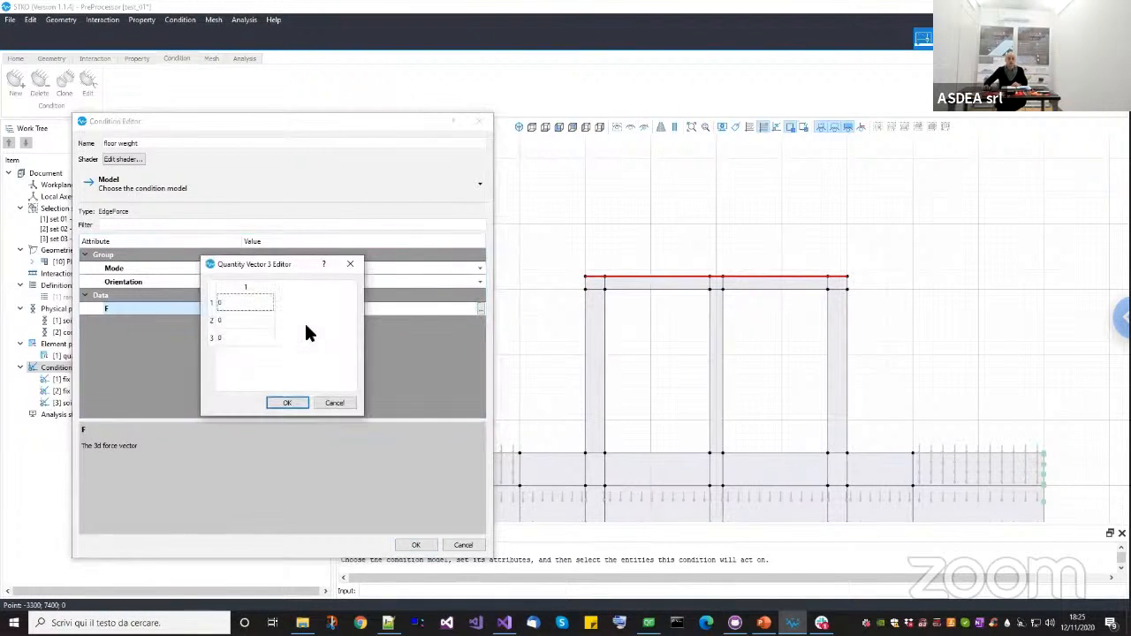
pyautogui.doubleClick(236, 321)
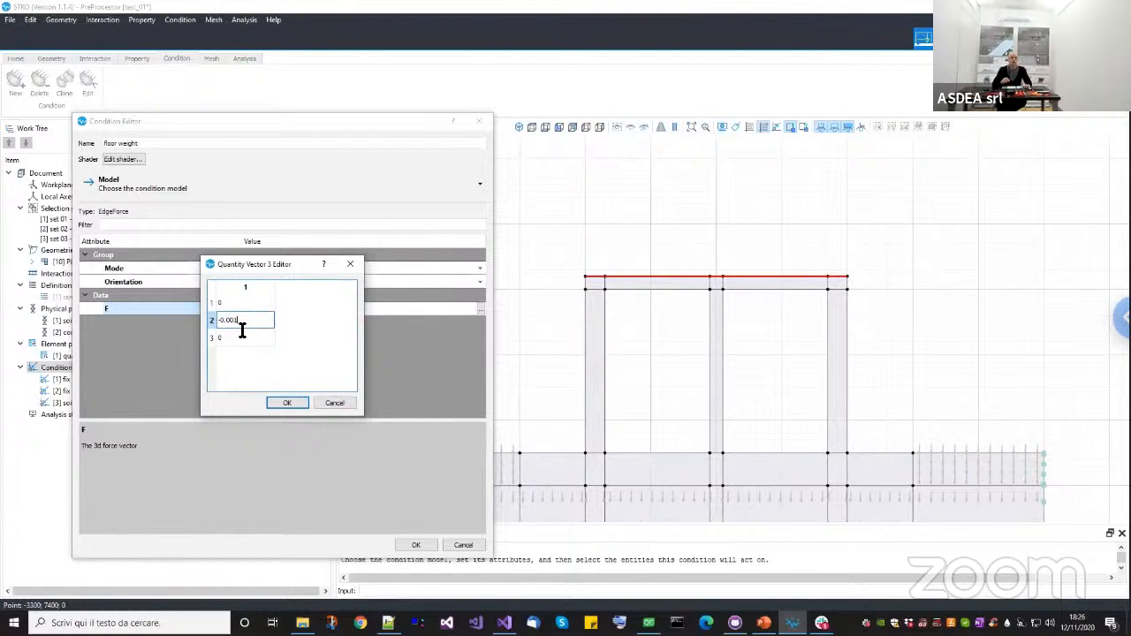
pyautogui.click(281, 406)
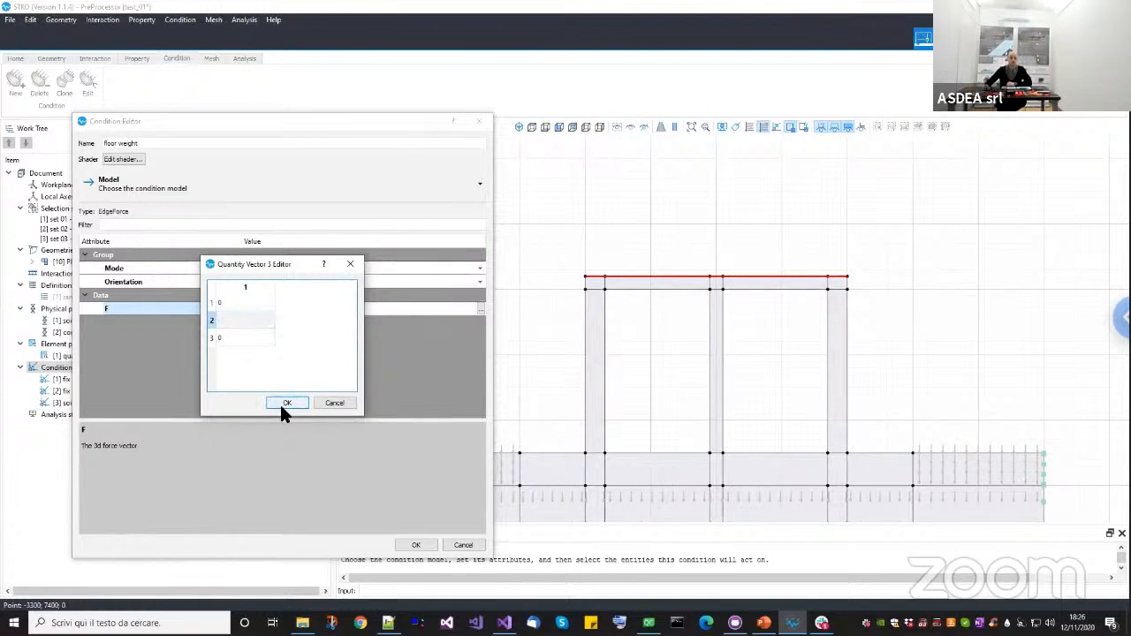
pyautogui.click(415, 544)
pyautogui.scroll(2, 707, 293)
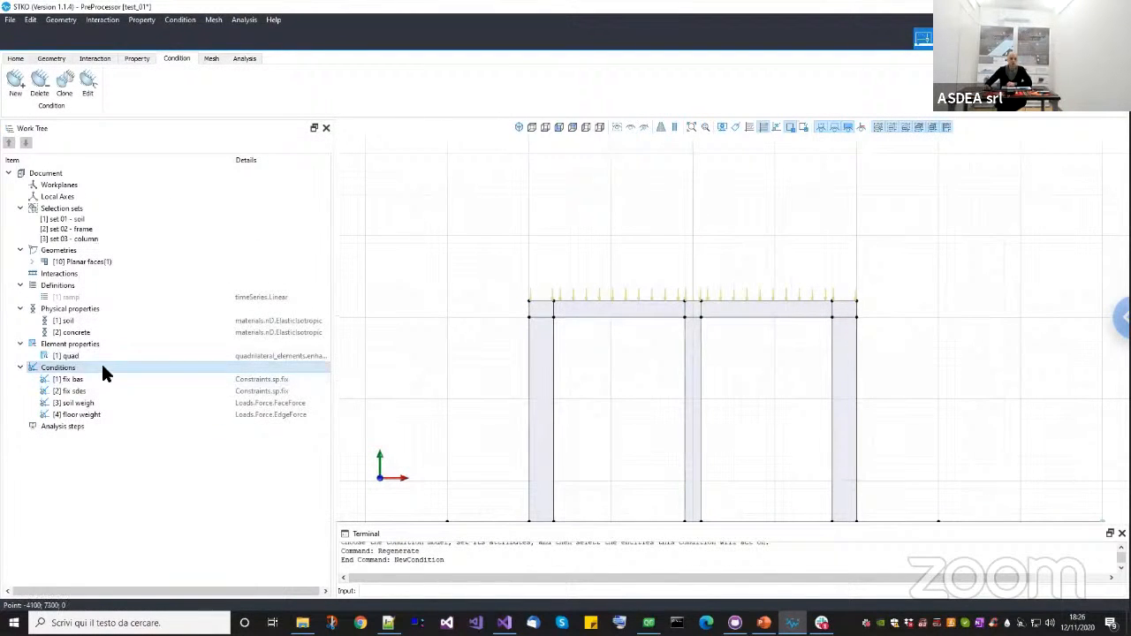
pyautogui.click(651, 308)
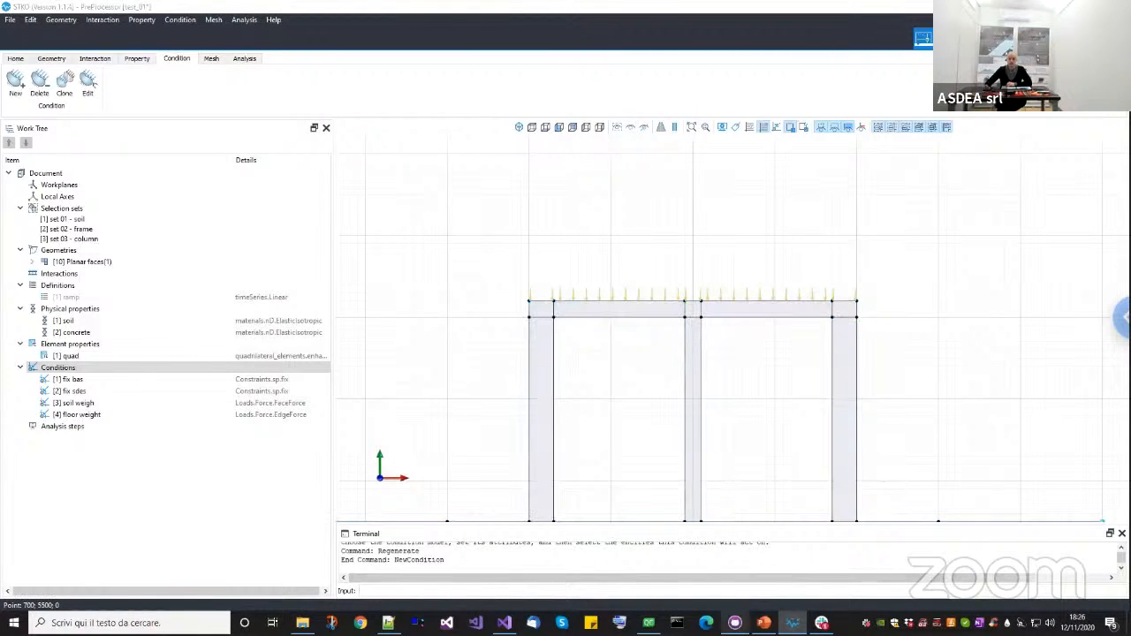
pyautogui.click(736, 624)
pyautogui.click(764, 623)
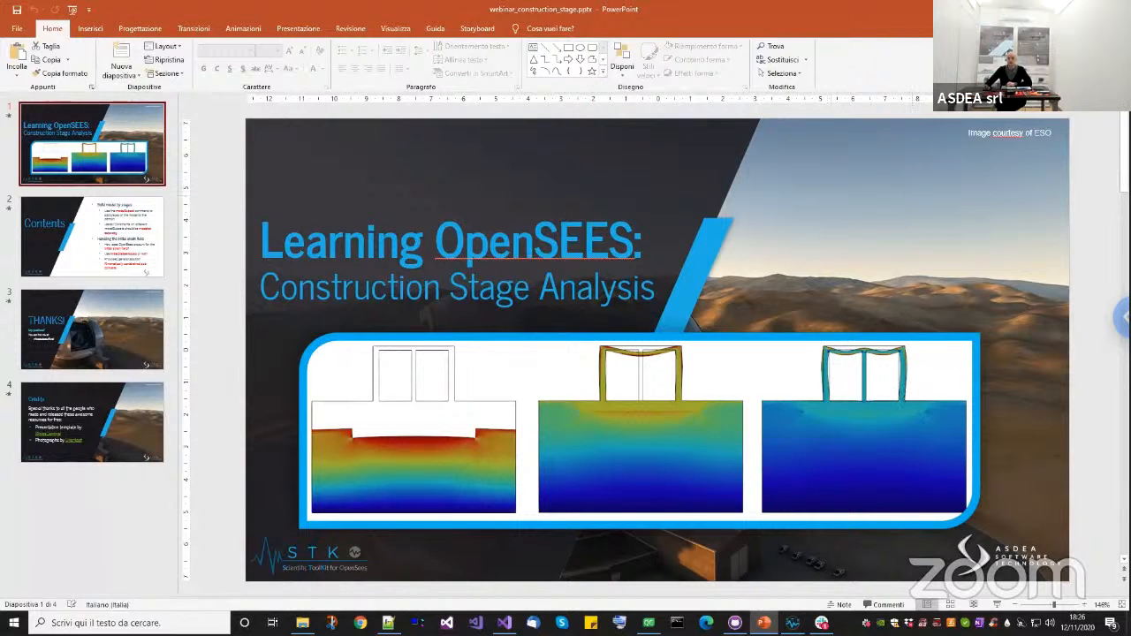
pyautogui.hotkey('alt', 'Tab')
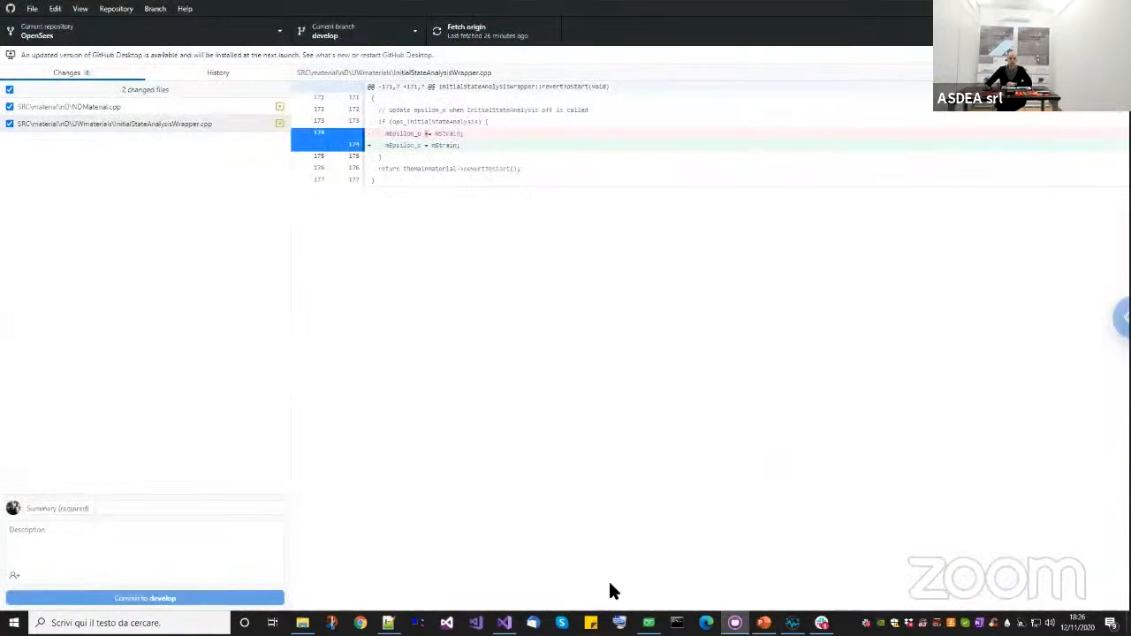
pyautogui.click(792, 623)
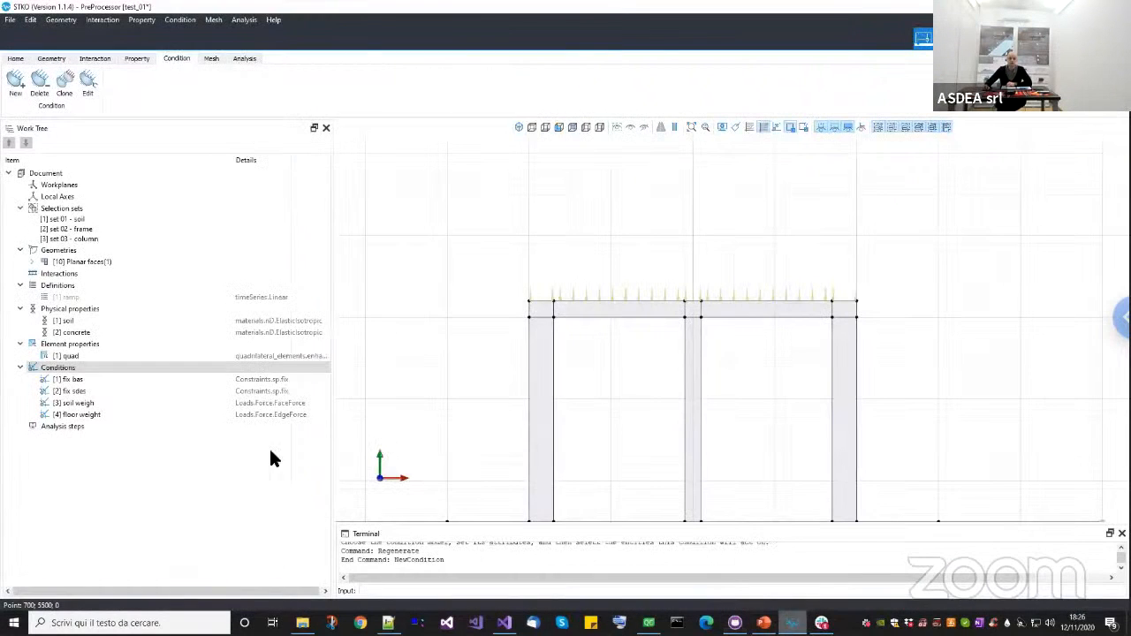
# Clone the "floor weight" condition and rename the copy "floor weight-2".
pyautogui.rightClick(87, 365)
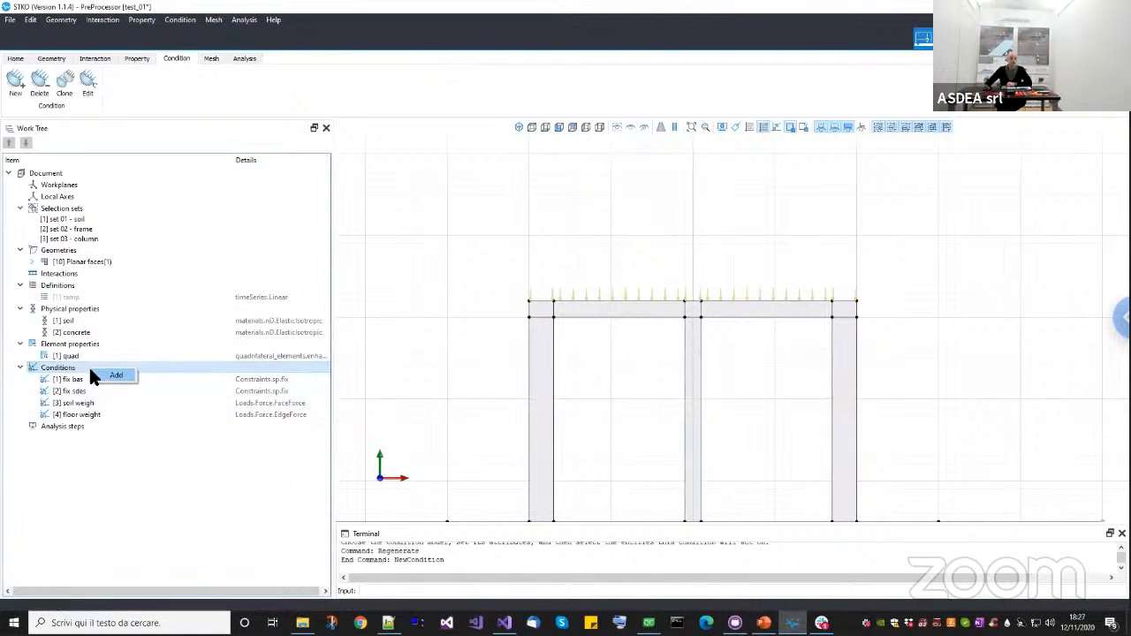
pyautogui.click(53, 416)
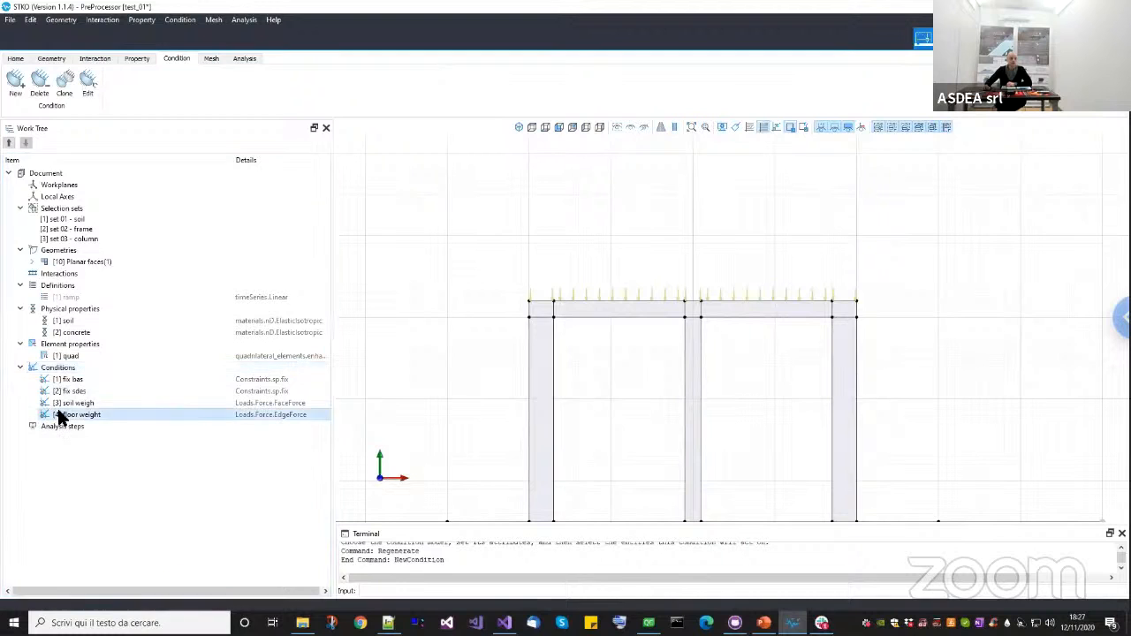
pyautogui.rightClick(60, 414)
pyautogui.click(89, 433)
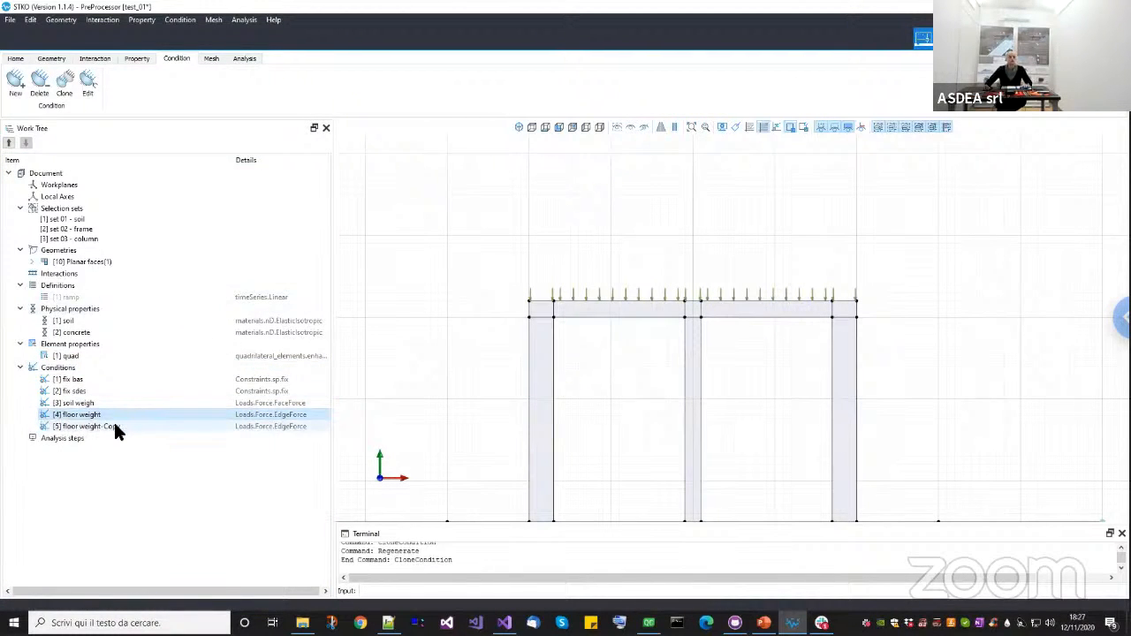
pyautogui.click(114, 427)
pyautogui.rightClick(115, 428)
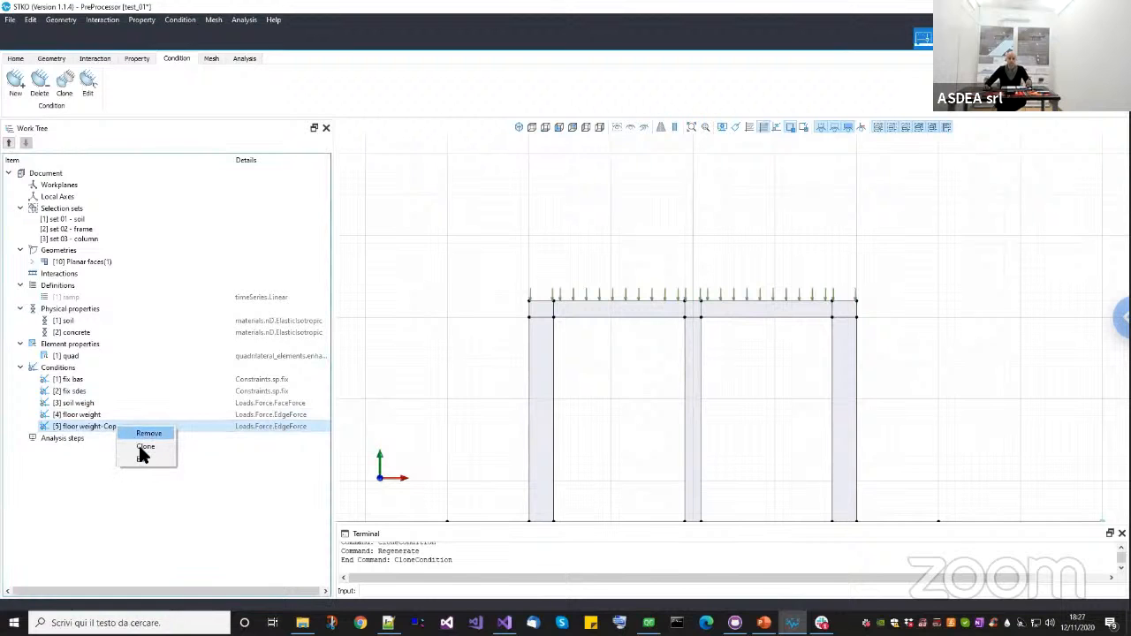
pyautogui.click(141, 459)
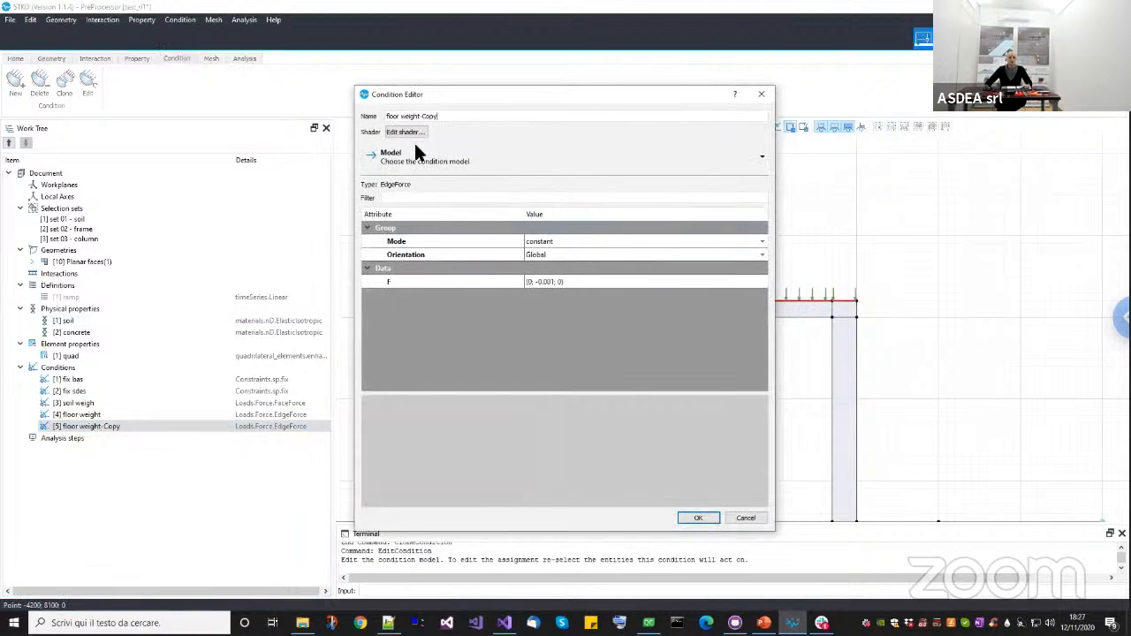
pyautogui.write('2')
# Set the force vector F of "floor weight-2" to (0; -0.01; 0) and accept the edit.
pyautogui.click(566, 283)
pyautogui.click(762, 283)
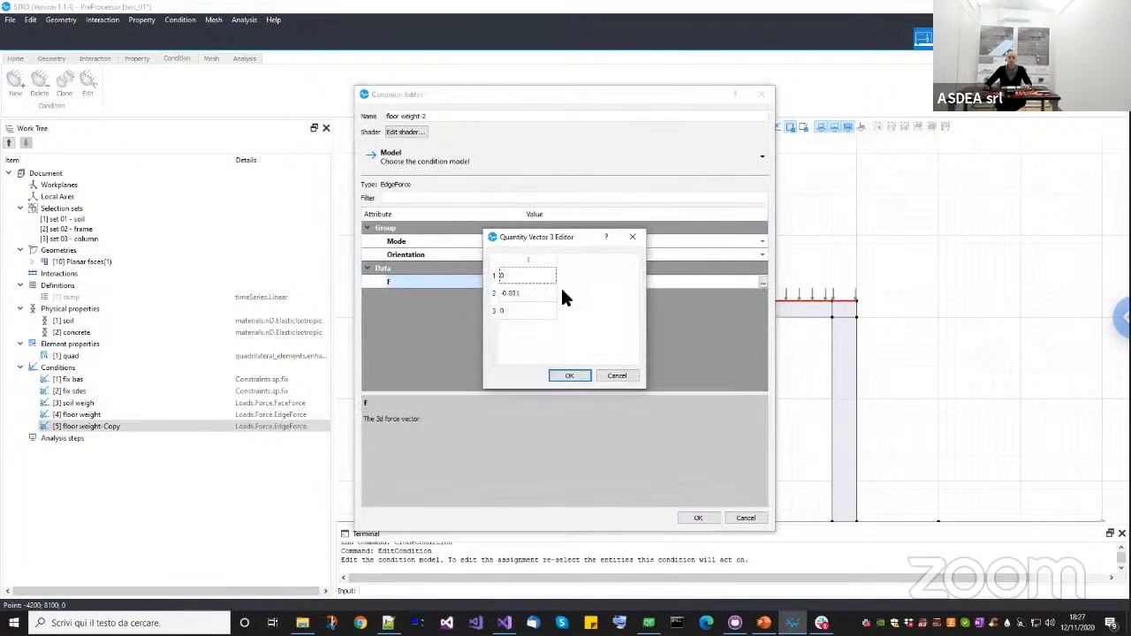
pyautogui.doubleClick(510, 293)
pyautogui.click(521, 297)
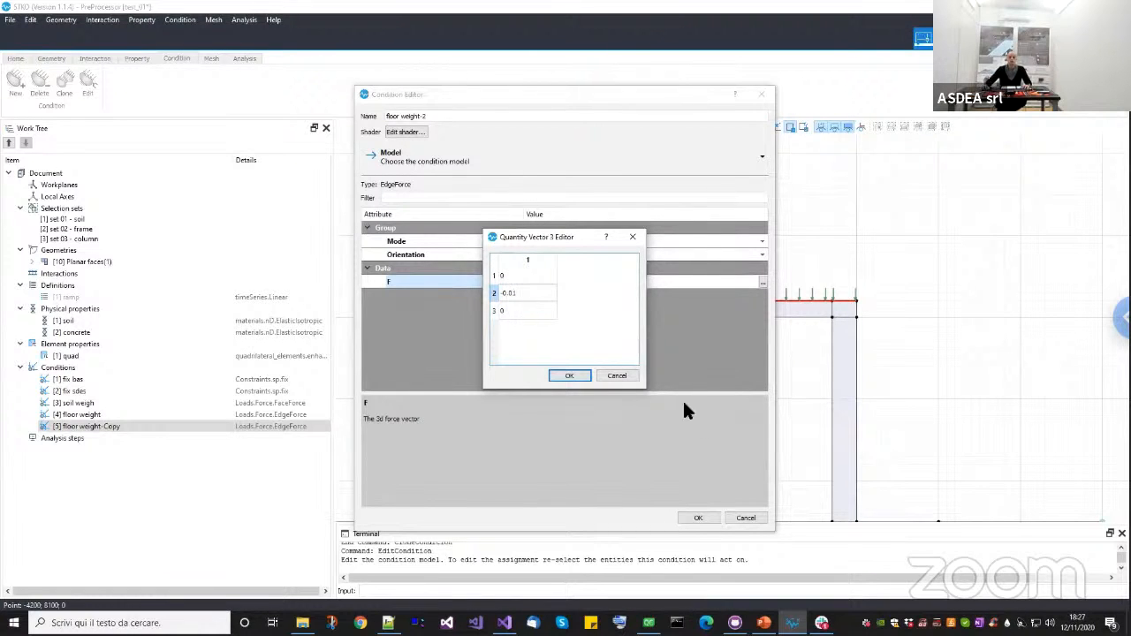
pyautogui.click(580, 375)
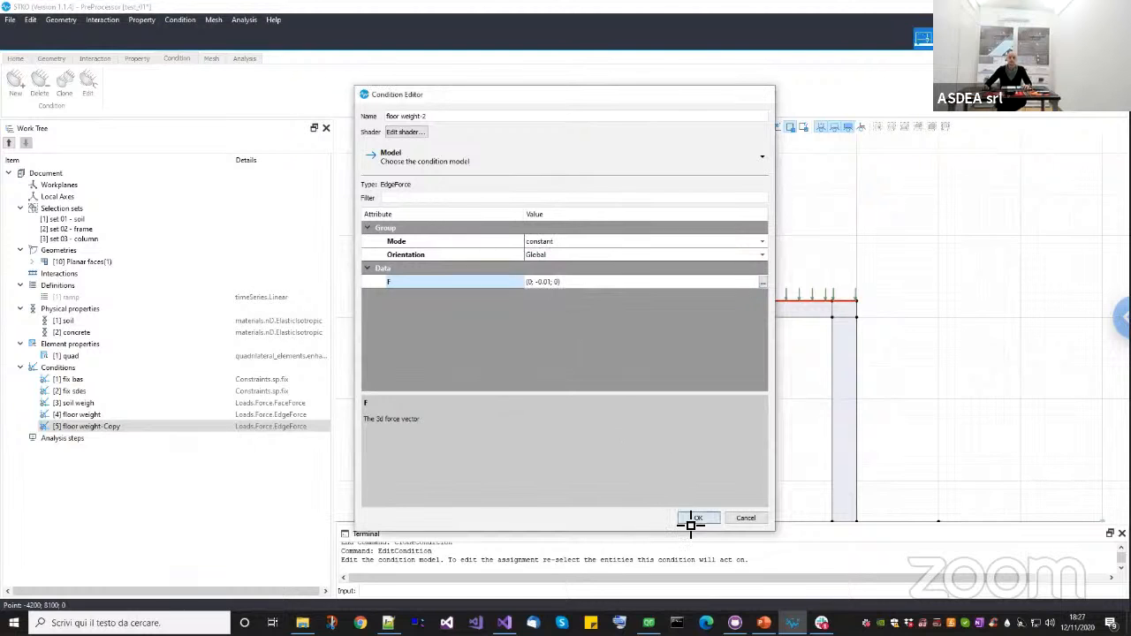
pyautogui.click(697, 518)
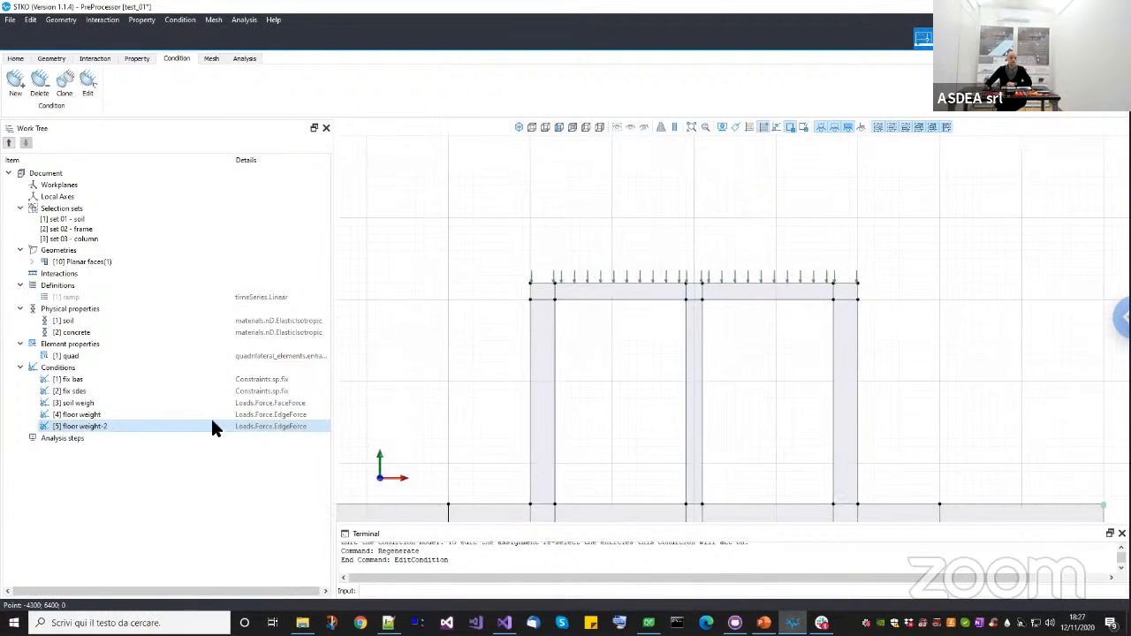
# Check the settings of the "floor weight" and "floor weight-2" conditions without changing them.
pyautogui.rightClick(118, 414)
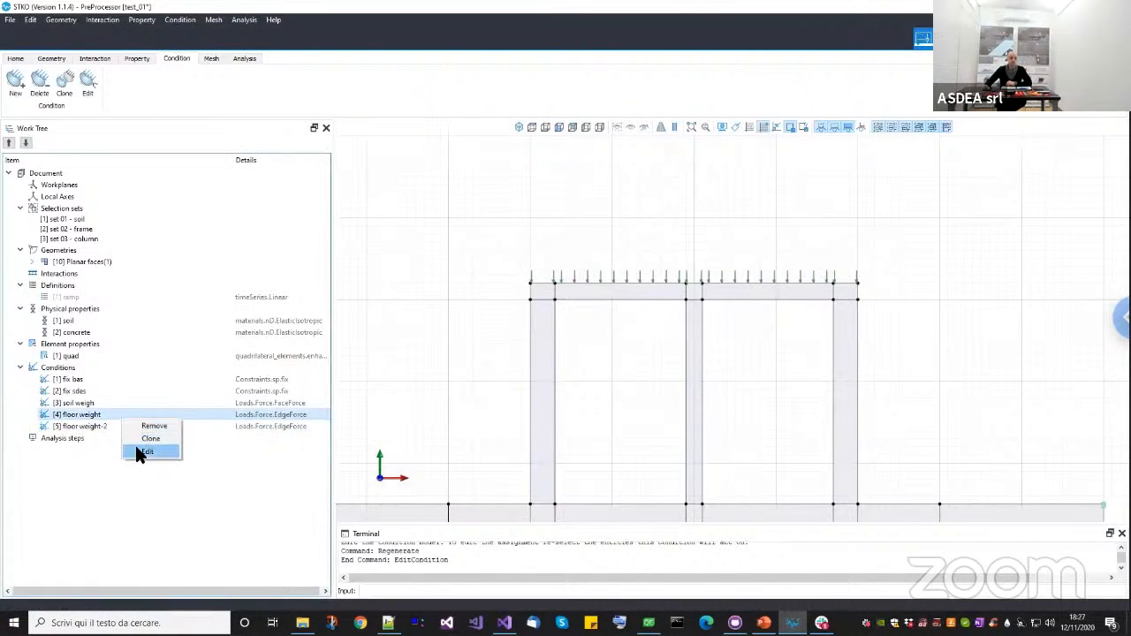
pyautogui.click(137, 449)
pyautogui.press('Escape')
pyautogui.click(118, 424)
pyautogui.rightClick(119, 425)
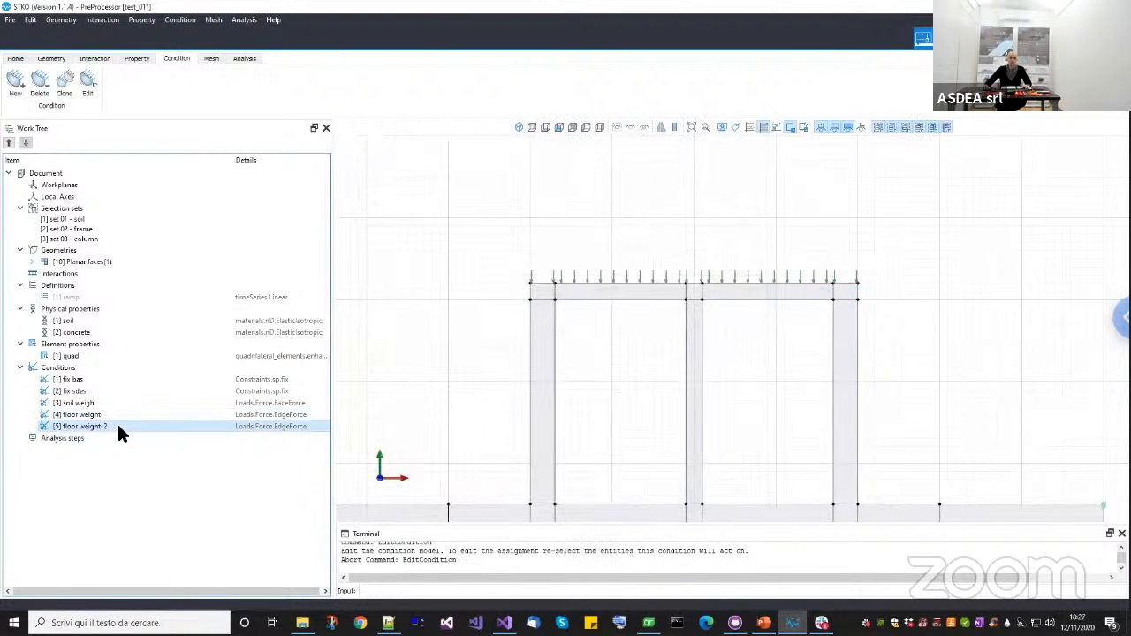
pyautogui.click(138, 455)
pyautogui.press('Escape')
# Save the test_01 document under its existing name.
pyautogui.moveTo(589, 395); pyautogui.dragTo(627, 323, button='middle')
pyautogui.scroll(-3, 623, 340)
pyautogui.moveTo(626, 323); pyautogui.dragTo(628, 311)
pyautogui.scroll(-1, 628, 310)
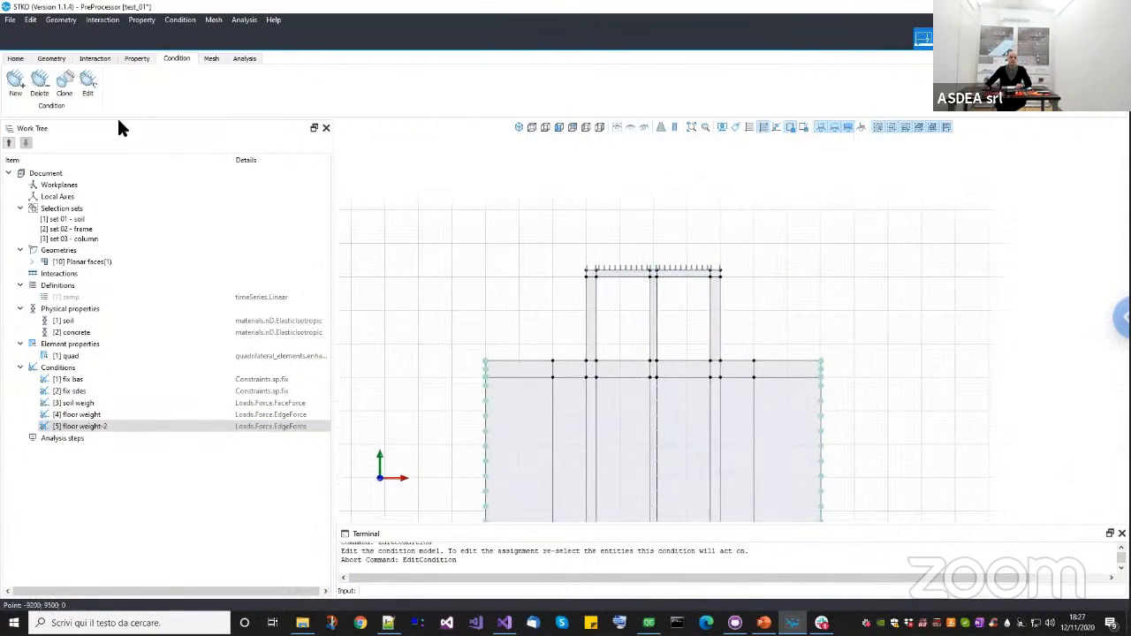
pyautogui.click(7, 21)
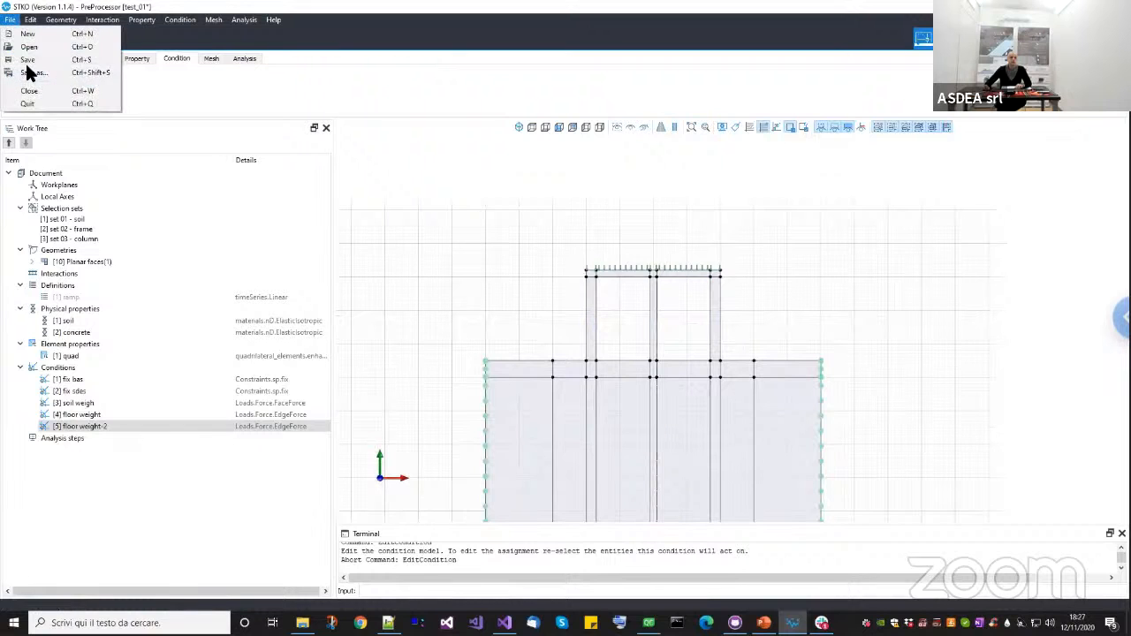
pyautogui.click(26, 60)
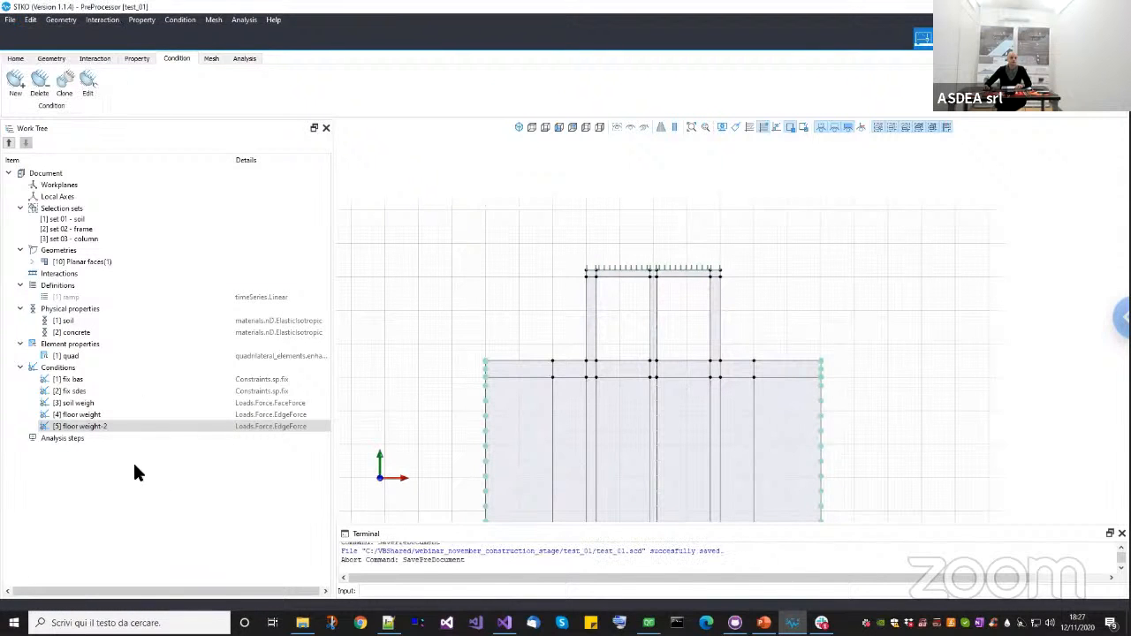
# Create a new analysis step named "reco" using the MPCORecorder model.
pyautogui.rightClick(85, 434)
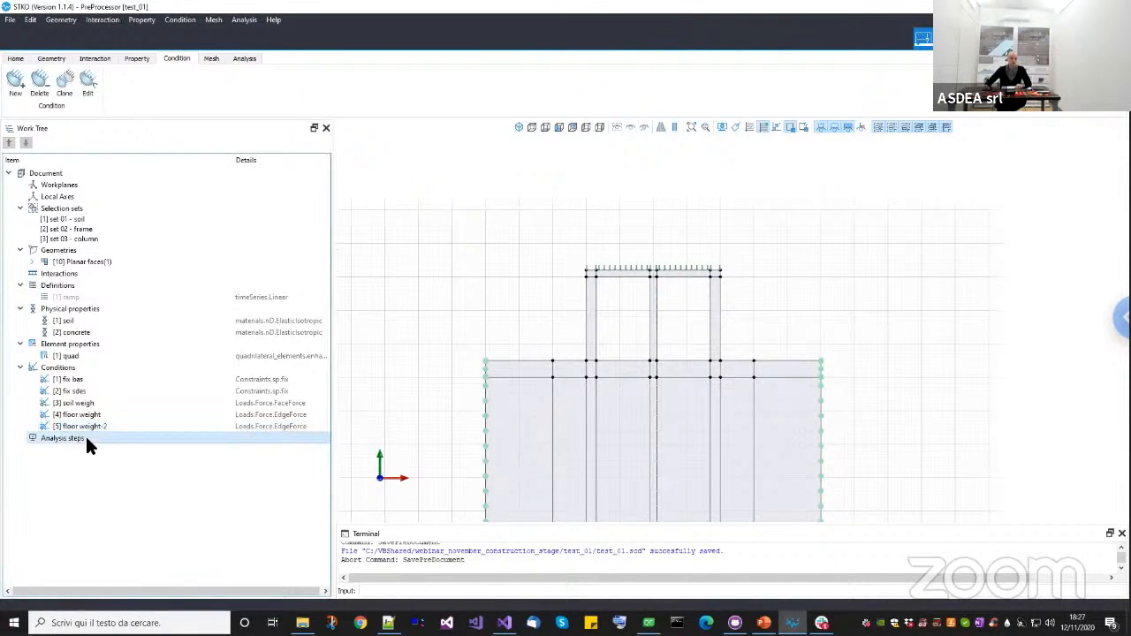
pyautogui.click(100, 449)
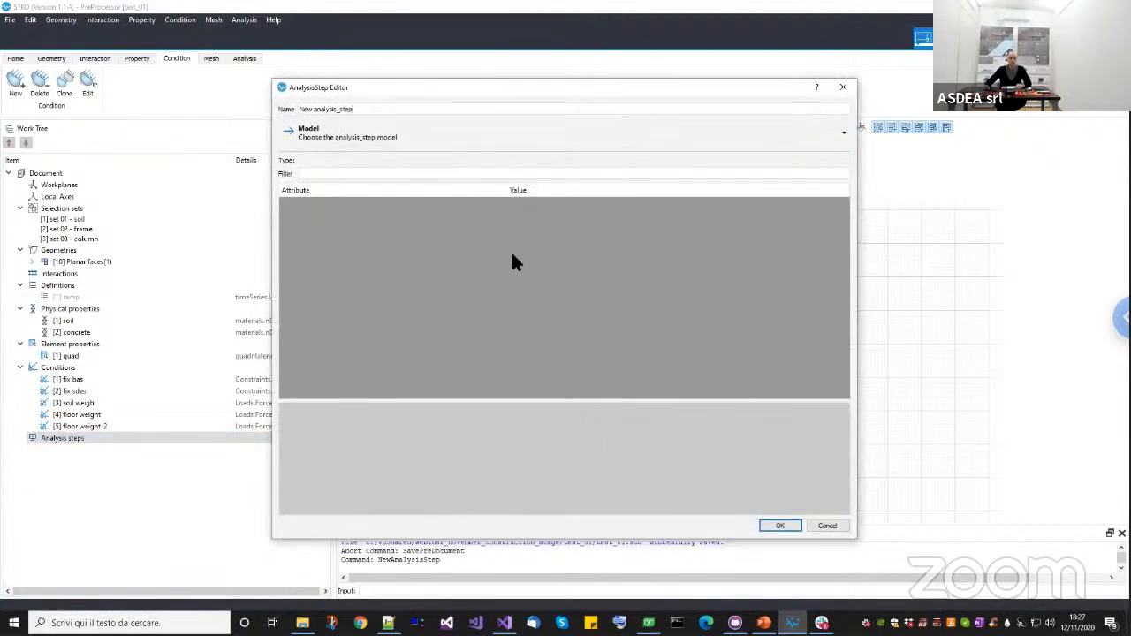
pyautogui.moveTo(358, 110); pyautogui.dragTo(258, 107)
pyautogui.write('reco')
pyautogui.click(367, 137)
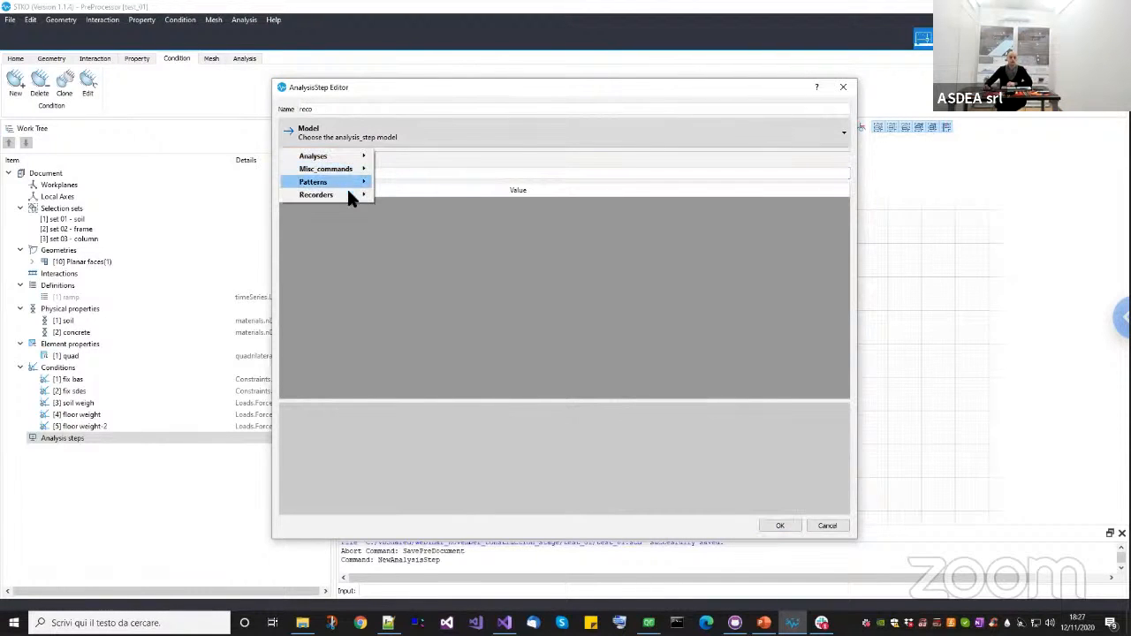
pyautogui.moveTo(349, 198)
pyautogui.click(393, 200)
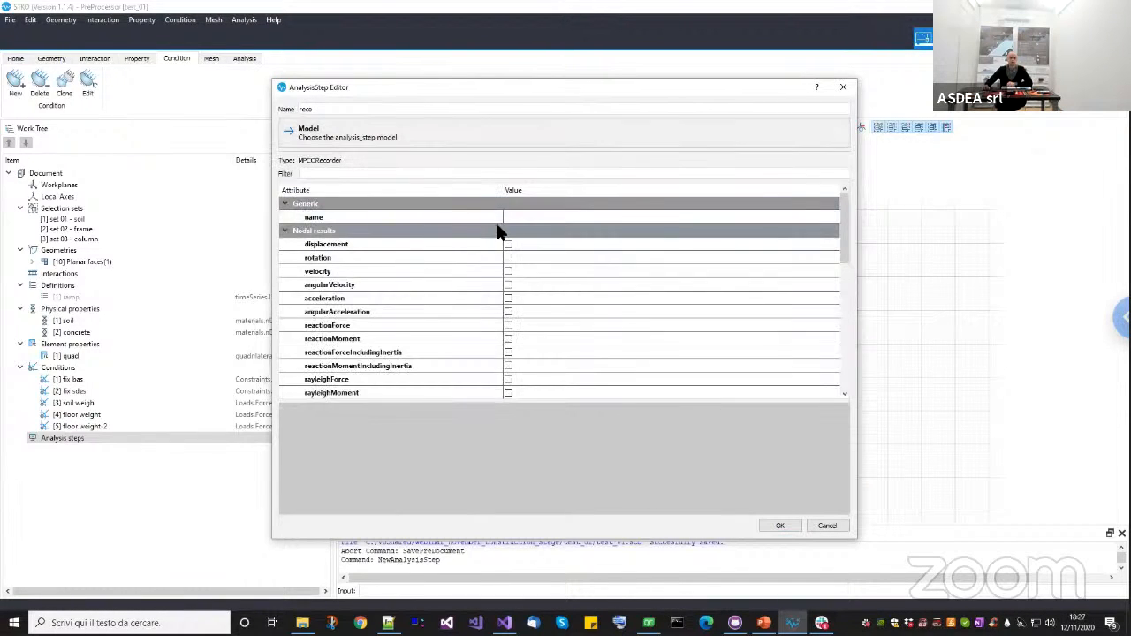
# Name the recorder output test_01, enable the displacement and material.stress results, and accept the analysis step.
pyautogui.doubleClick(522, 221)
pyautogui.write('test_01')
pyautogui.press('Return')
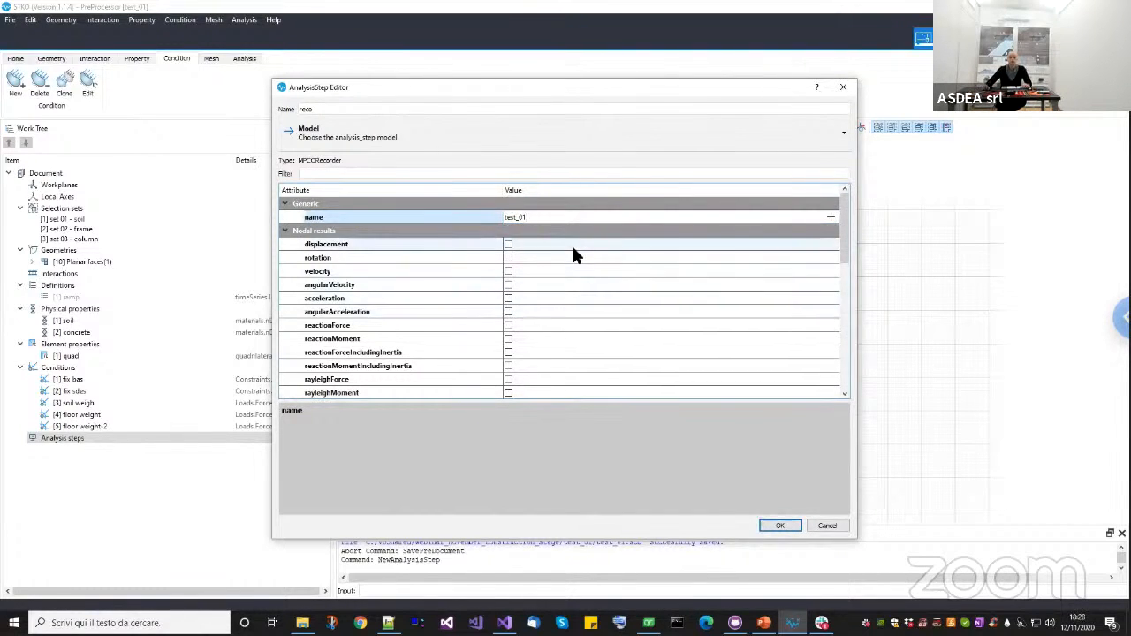
pyautogui.click(607, 247)
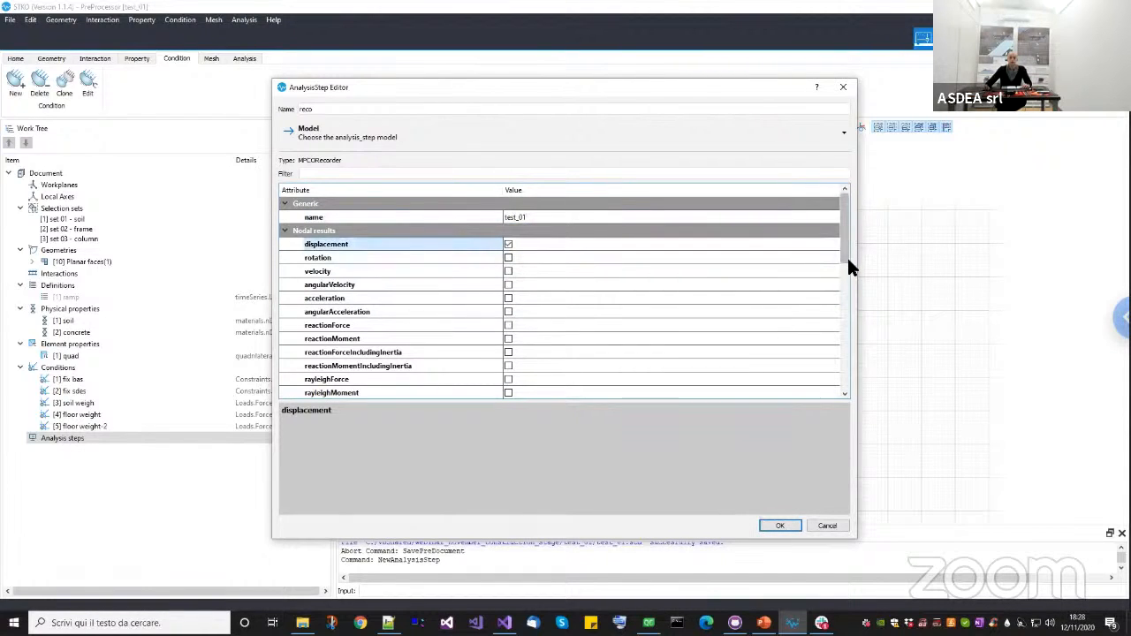
pyautogui.moveTo(846, 265); pyautogui.dragTo(849, 367)
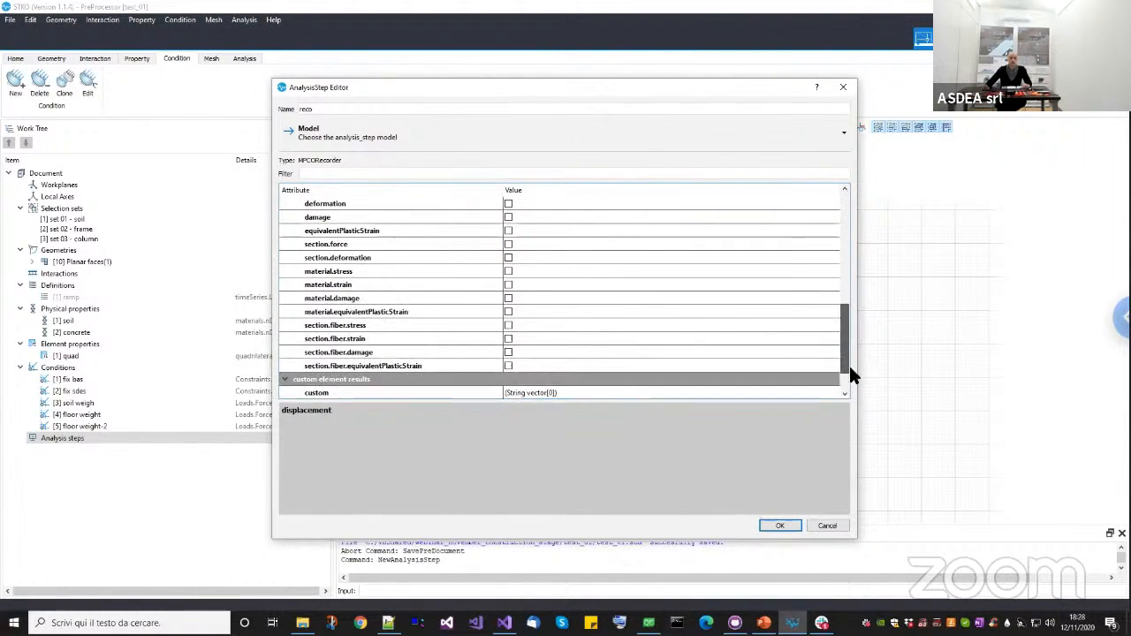
pyautogui.click(534, 271)
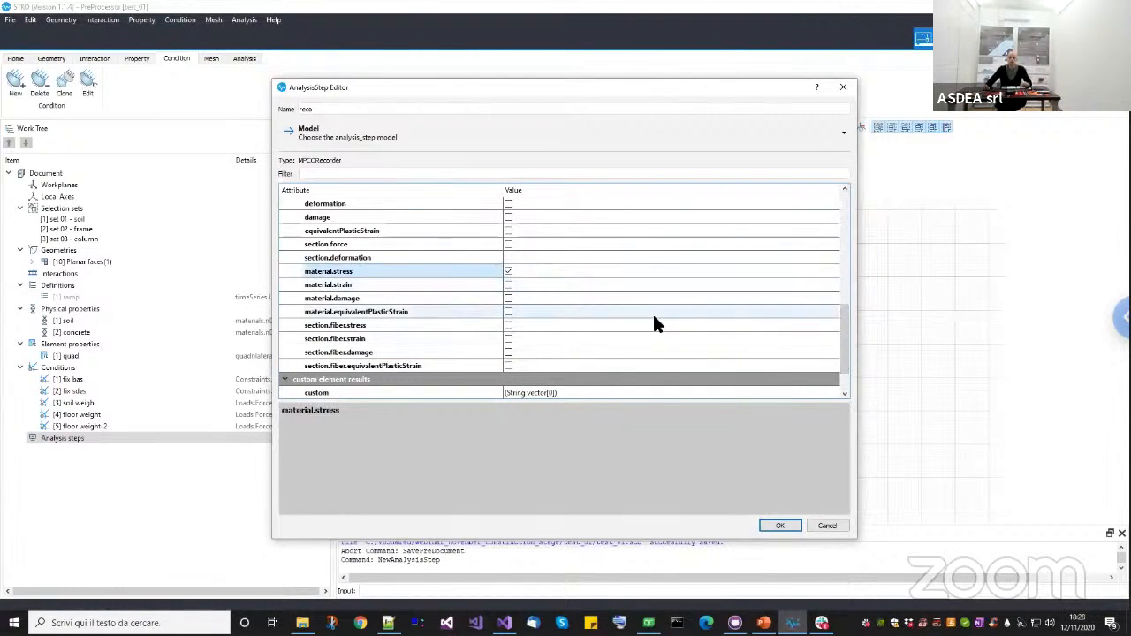
pyautogui.click(774, 526)
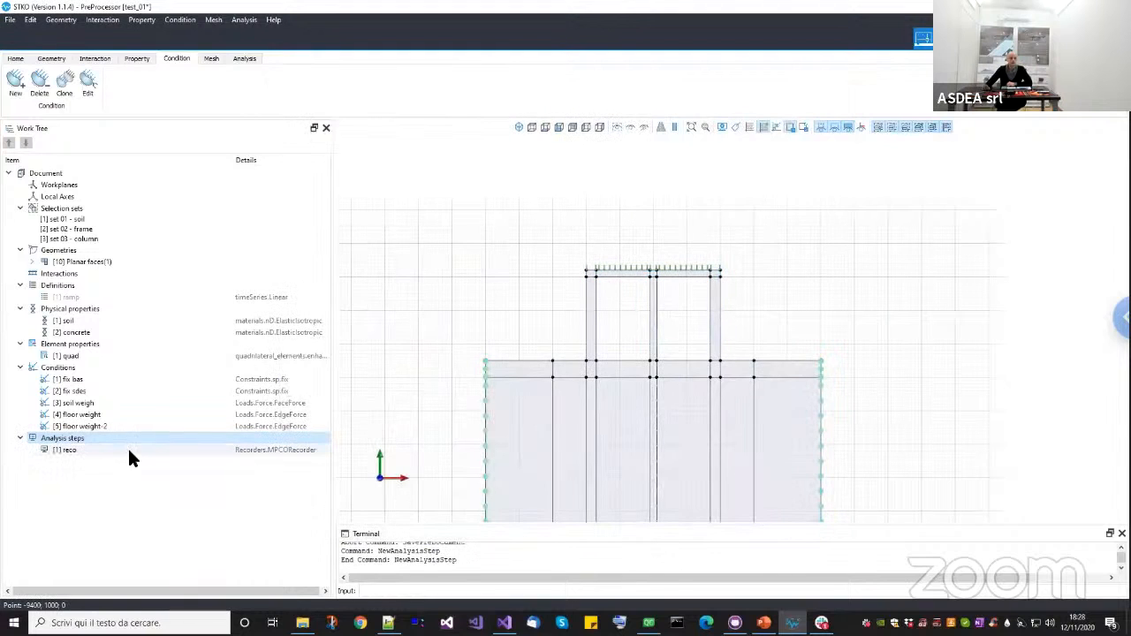
# Create a new analysis step named "add bc" using the constraintPattern model from the add-pattern commands.
pyautogui.rightClick(103, 438)
pyautogui.click(119, 451)
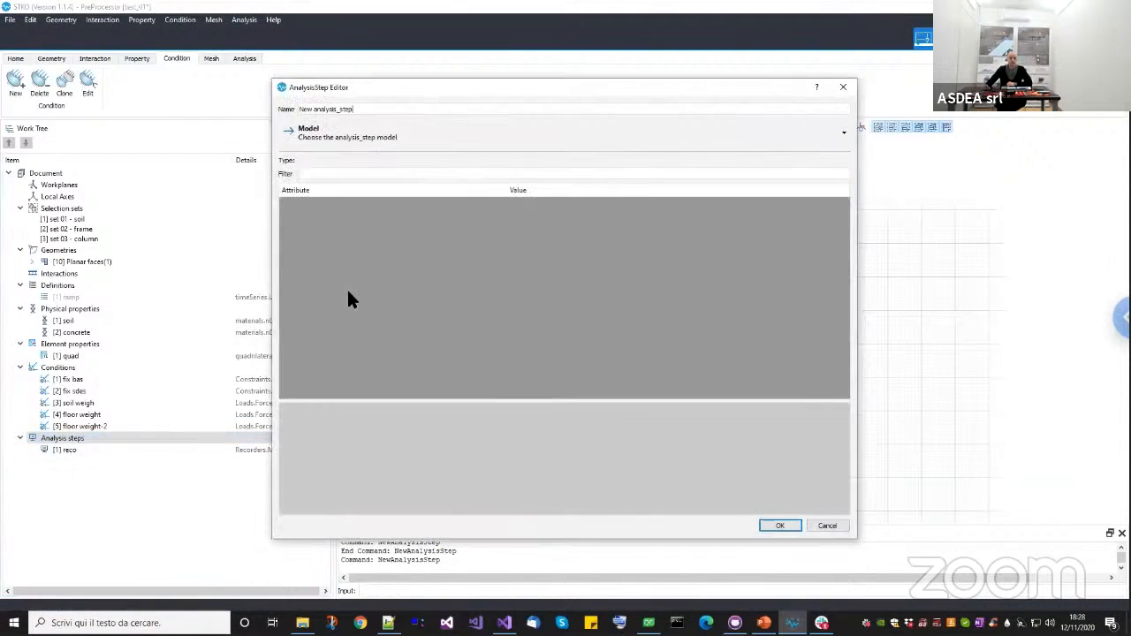
pyautogui.moveTo(371, 109); pyautogui.dragTo(244, 107)
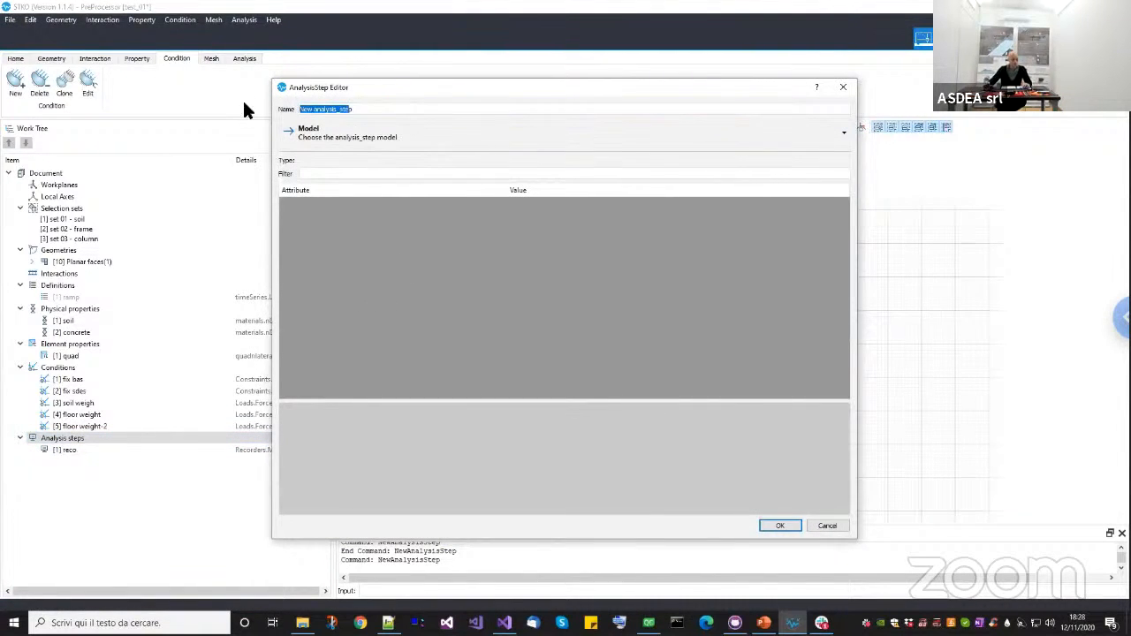
pyautogui.press('BackSpace')
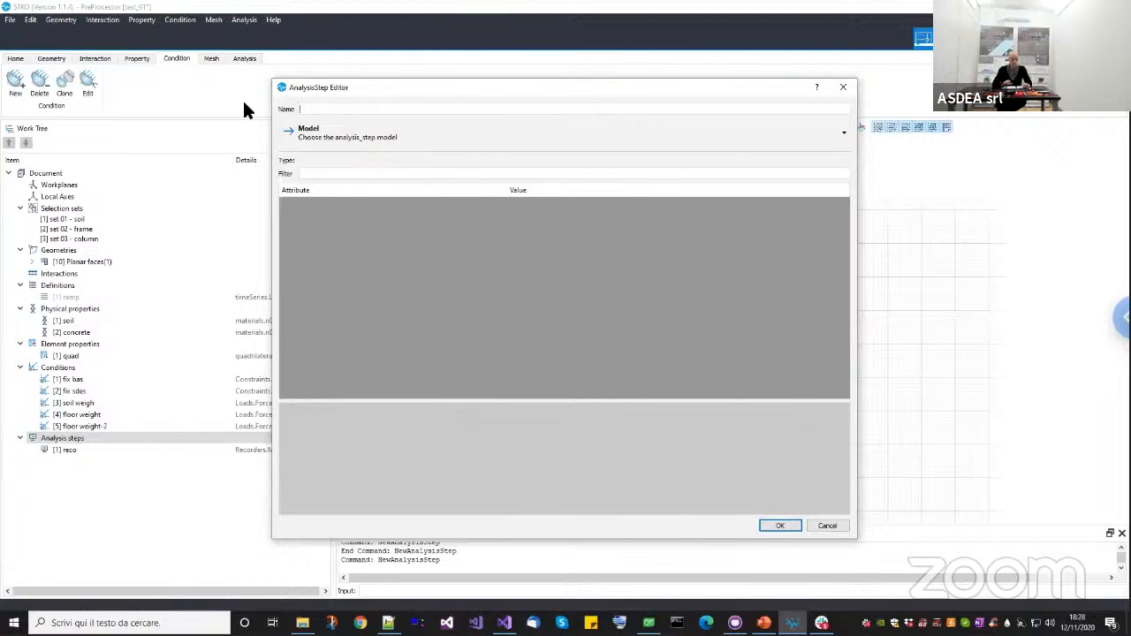
pyautogui.write('add bc')
pyautogui.click(345, 139)
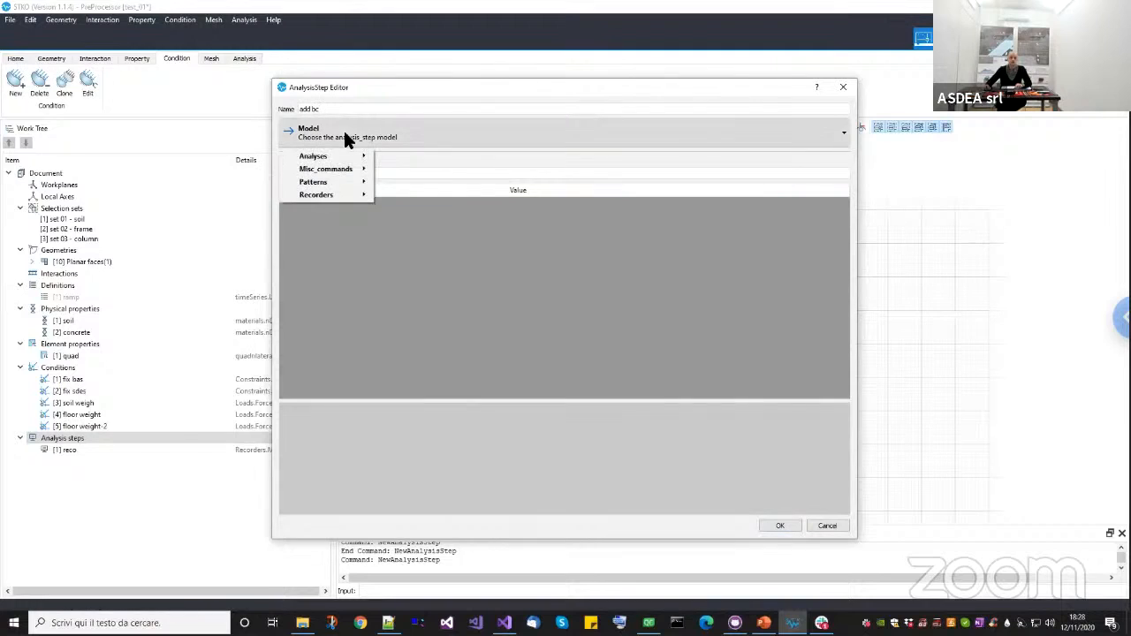
pyautogui.moveTo(335, 181)
pyautogui.moveTo(411, 182)
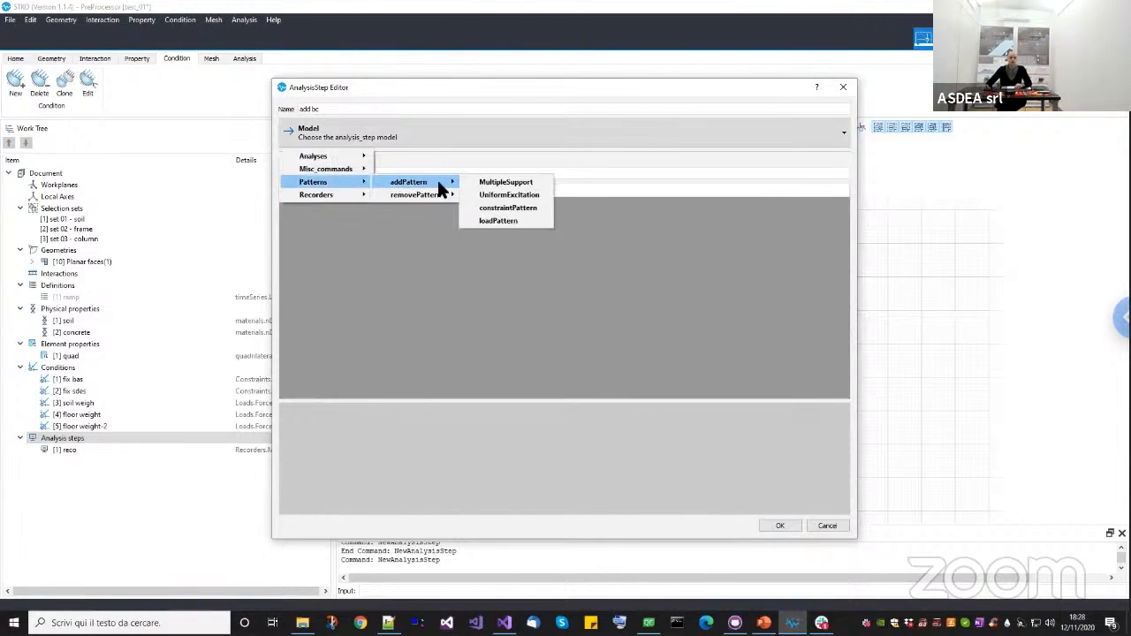
pyautogui.click(500, 207)
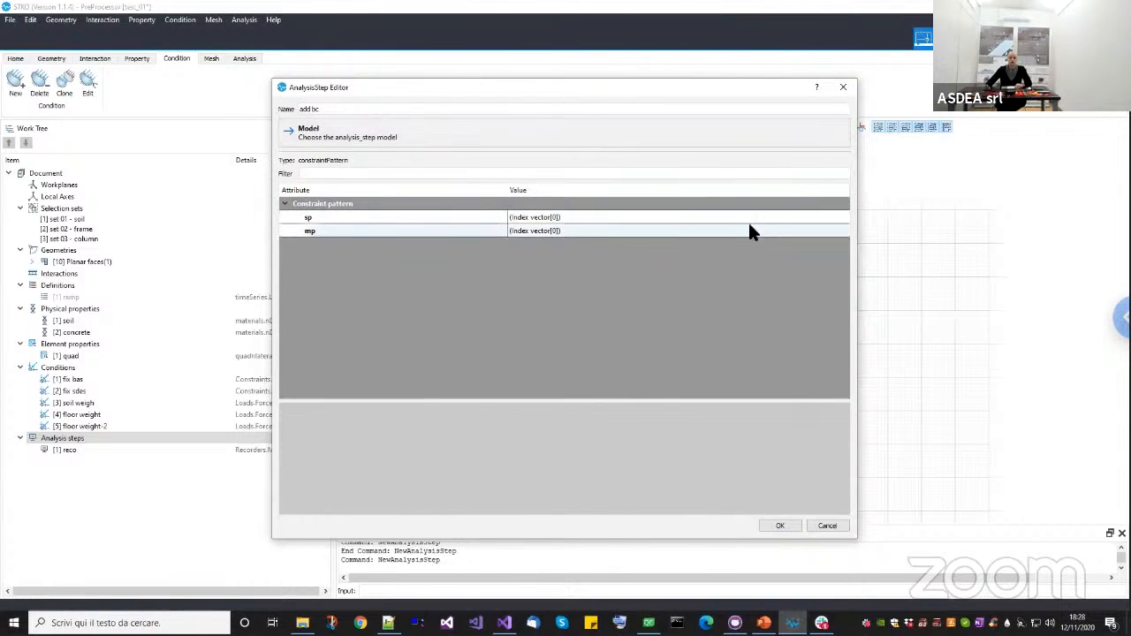
# Fill the sp vector of "add bc" with two rows, "fix bas" and "fix sdes", and accept the analysis step.
pyautogui.click(822, 220)
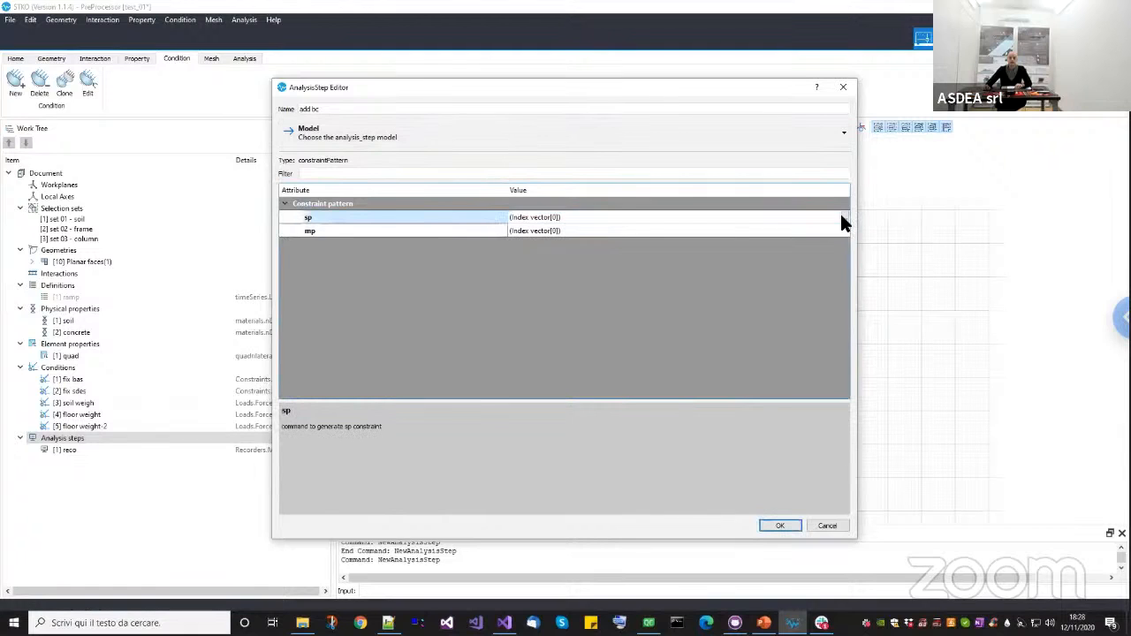
pyautogui.click(843, 217)
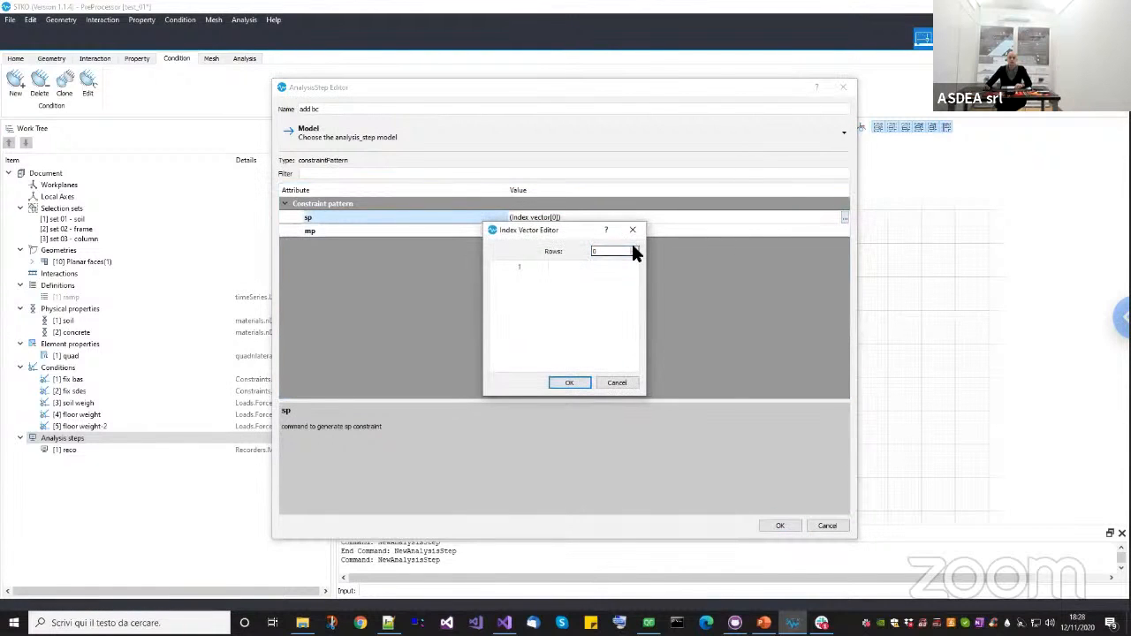
pyautogui.click(633, 249)
pyautogui.click(633, 248)
pyautogui.click(590, 268)
pyautogui.moveTo(557, 270); pyautogui.dragTo(601, 268)
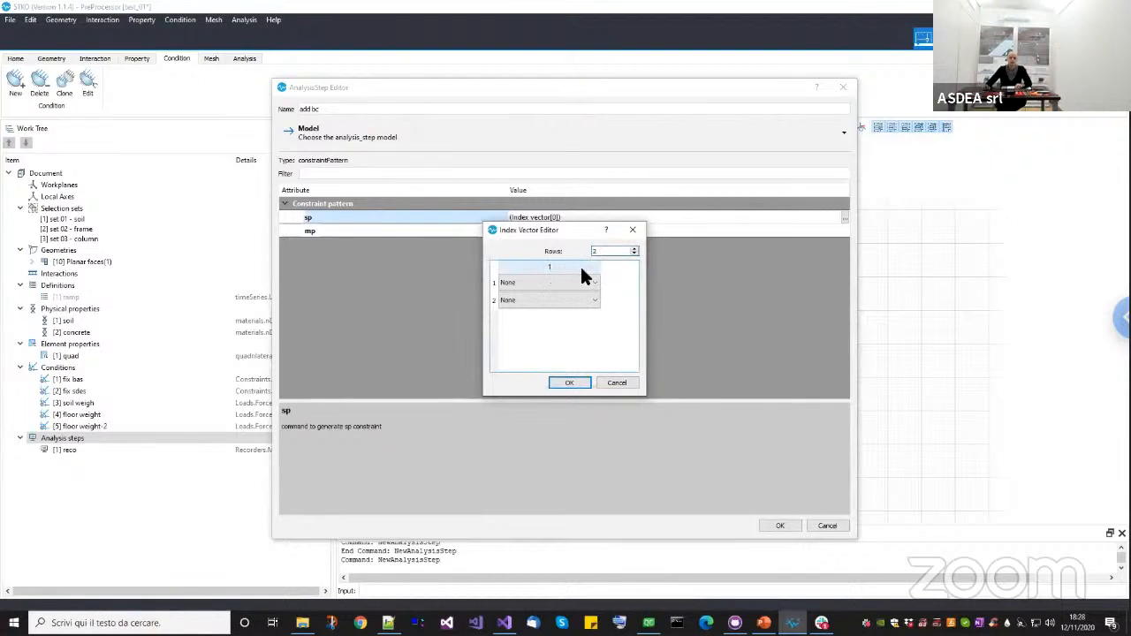
pyautogui.click(569, 281)
pyautogui.click(542, 304)
pyautogui.click(537, 300)
pyautogui.click(536, 329)
pyautogui.click(570, 383)
pyautogui.click(777, 526)
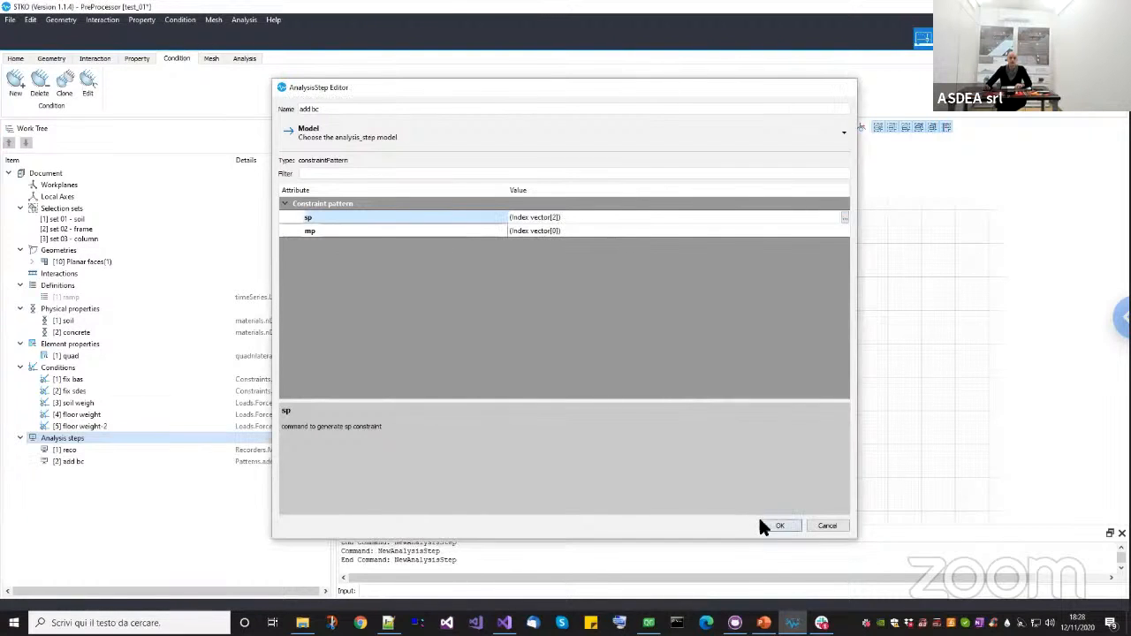
# Switch to the PowerPoint presentation, review the Contents slide's points on modelSubset and separately modeled loads and constraints, and return to STKO.
pyautogui.click(762, 622)
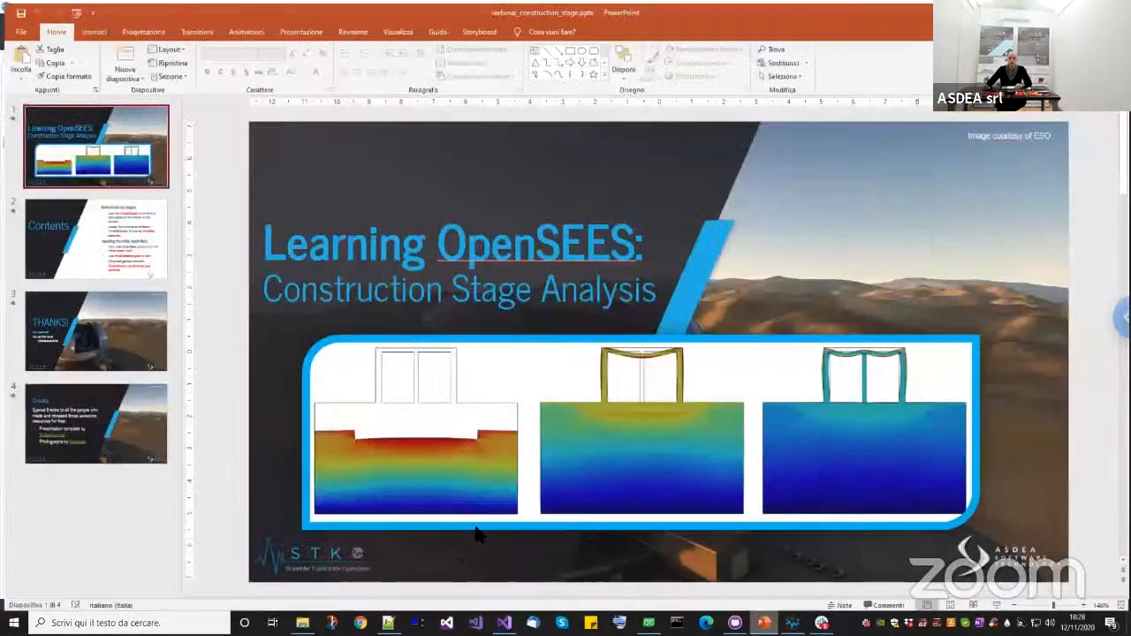
pyautogui.click(87, 254)
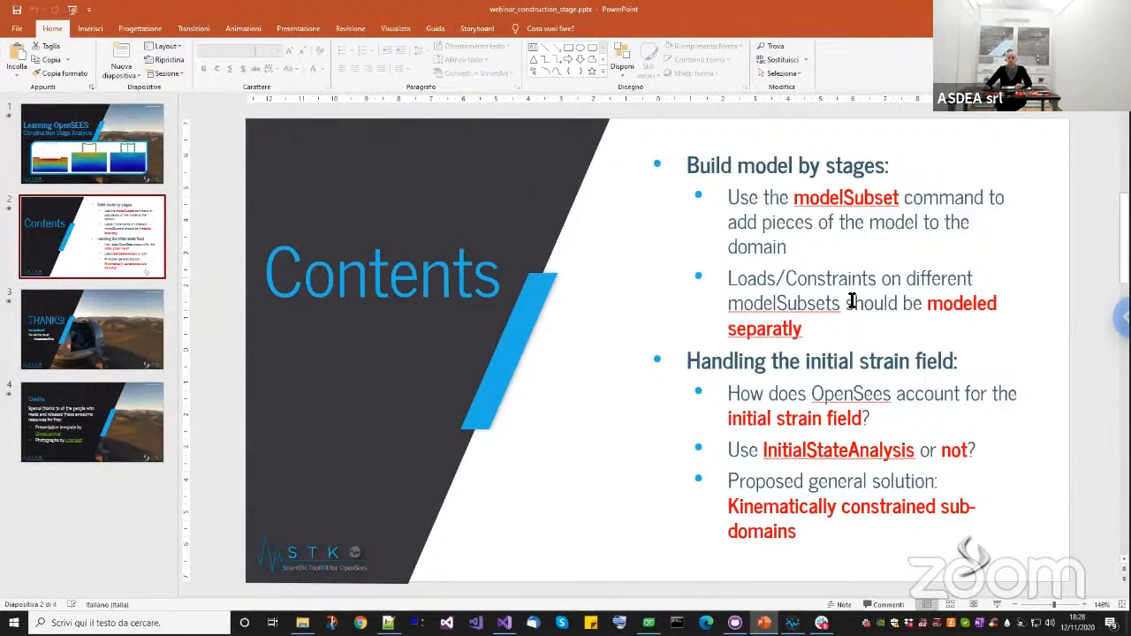
pyautogui.moveTo(823, 333); pyautogui.dragTo(769, 301)
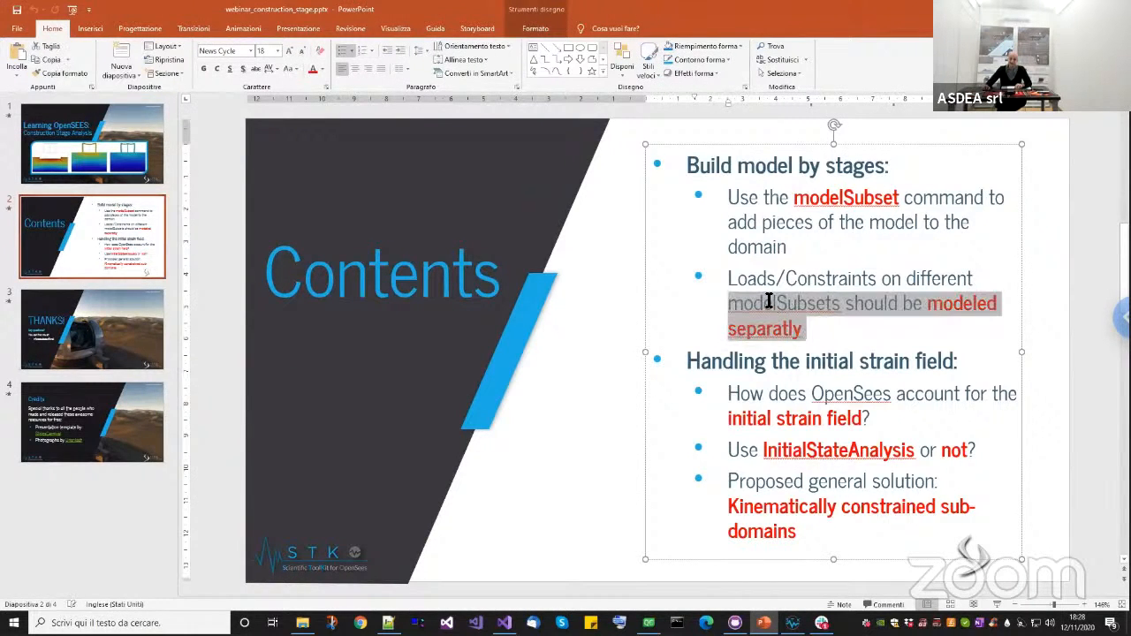
pyautogui.click(811, 199)
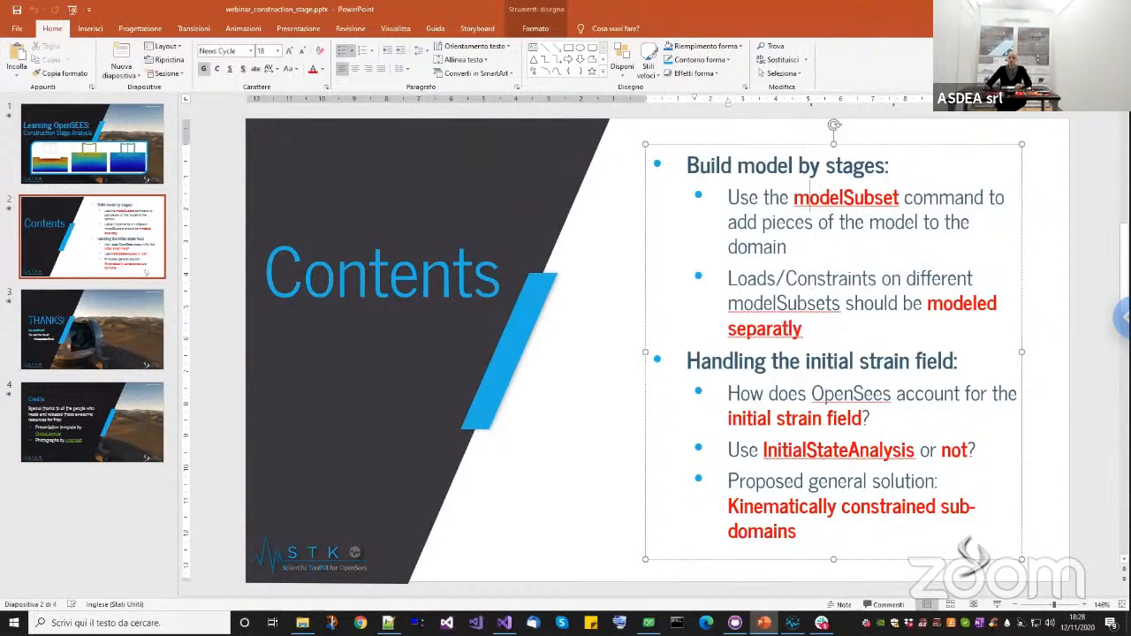
pyautogui.click(792, 623)
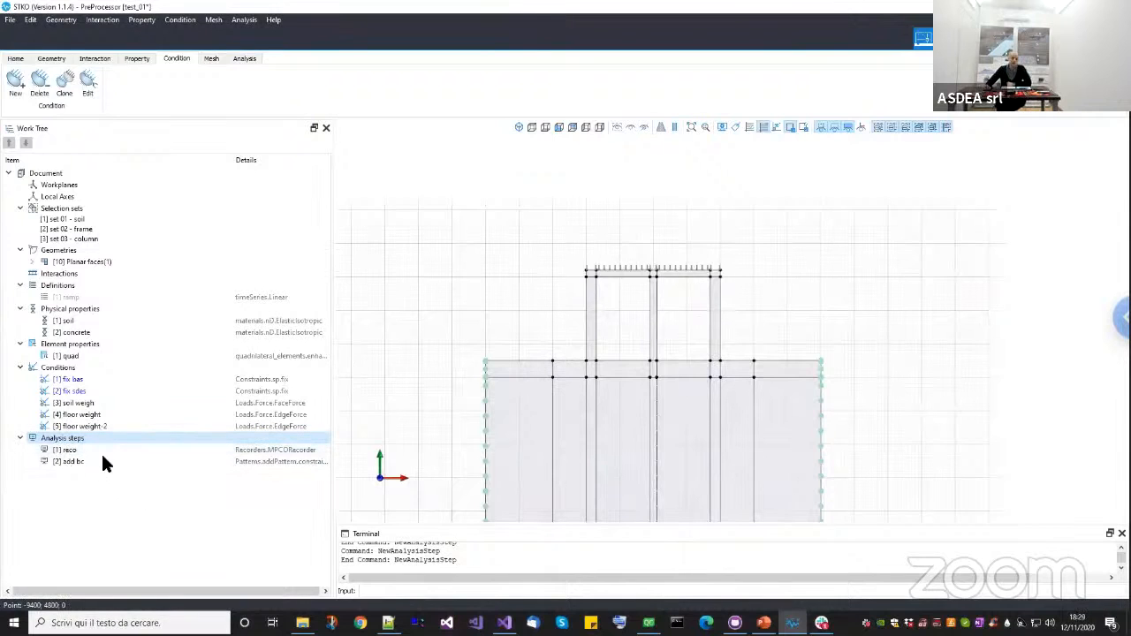
# Create a new analysis step named "stage 01 - add soil domain" using the modelSubset miscellaneous command.
pyautogui.moveTo(625, 372); pyautogui.dragTo(639, 323, button='middle')
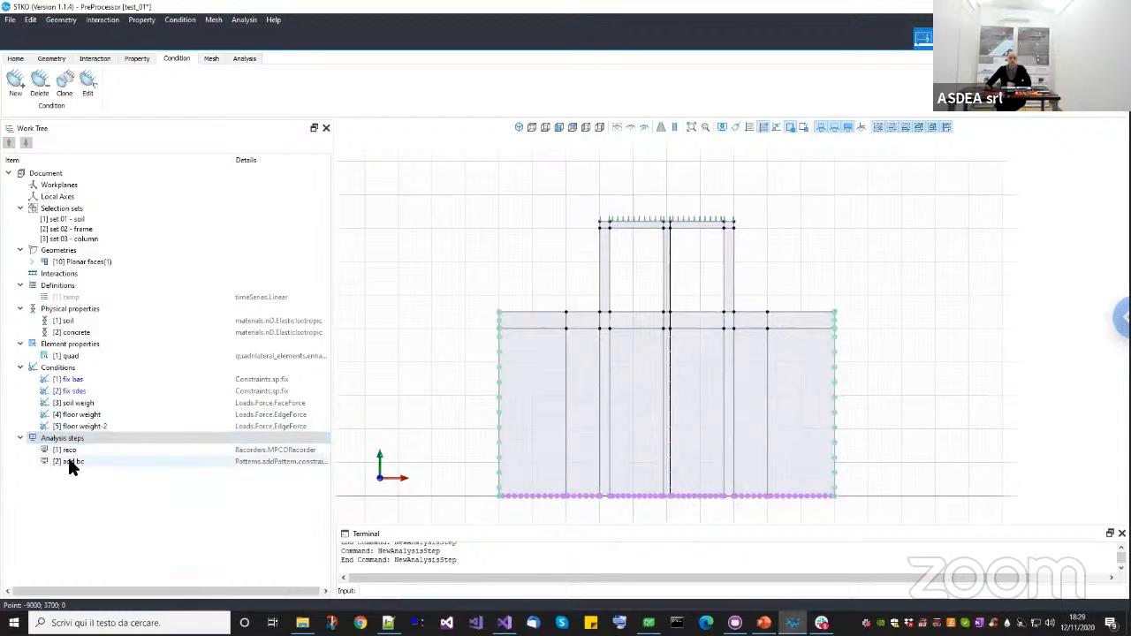
pyautogui.click(88, 434)
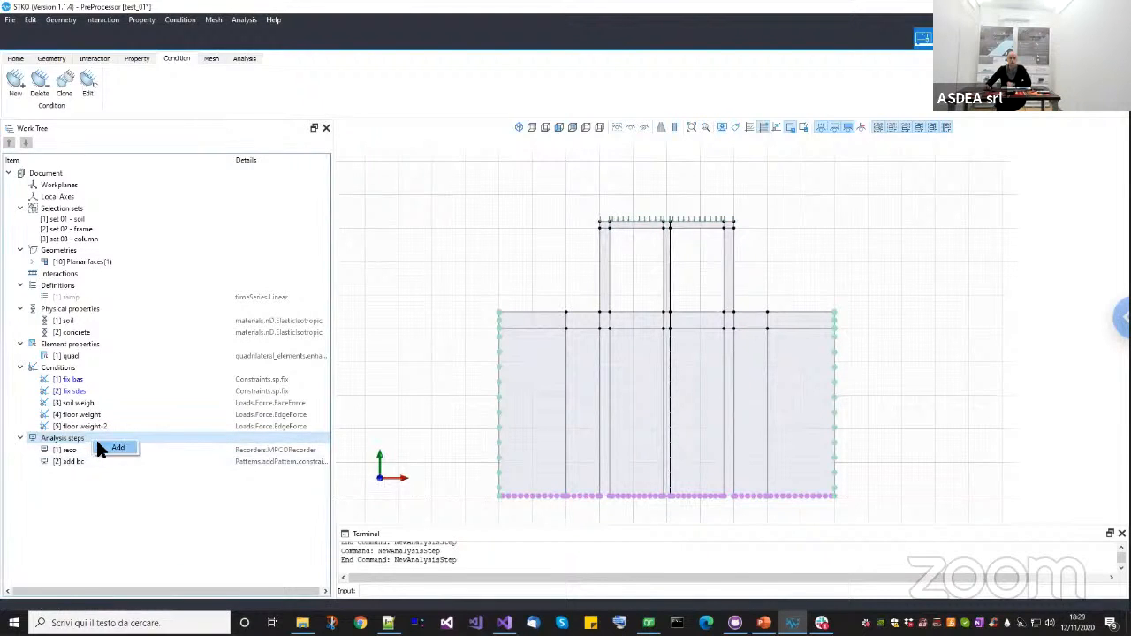
pyautogui.doubleClick(99, 442)
pyautogui.moveTo(350, 110); pyautogui.dragTo(207, 104)
pyautogui.write('stage ')
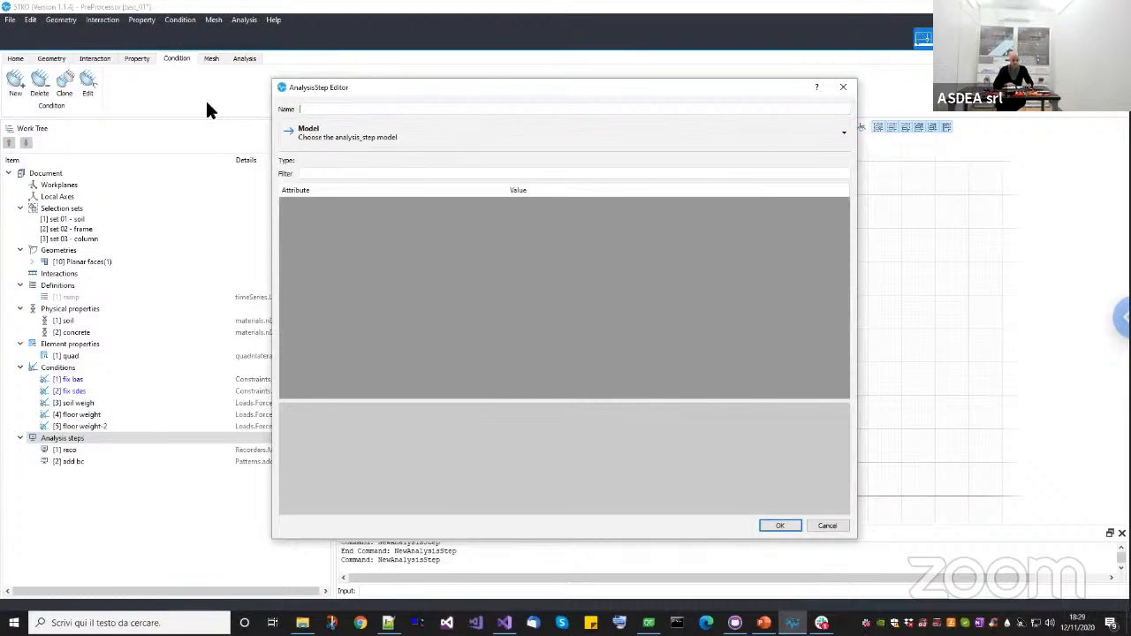
pyautogui.write('01 - add ')
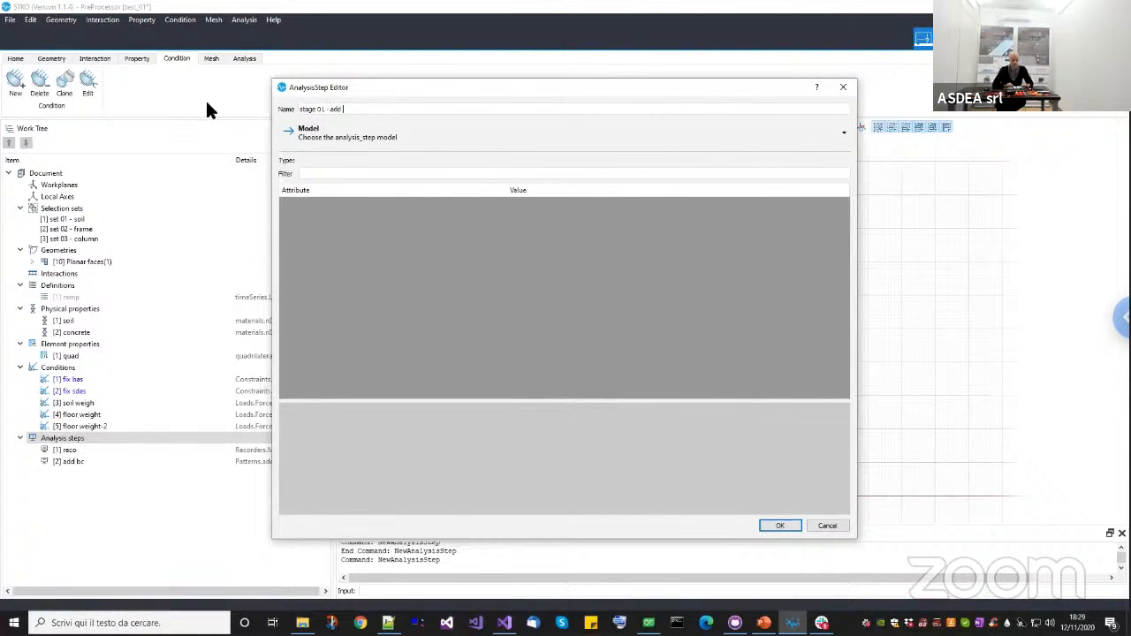
pyautogui.write('soil domain')
pyautogui.click(305, 131)
pyautogui.moveTo(346, 171)
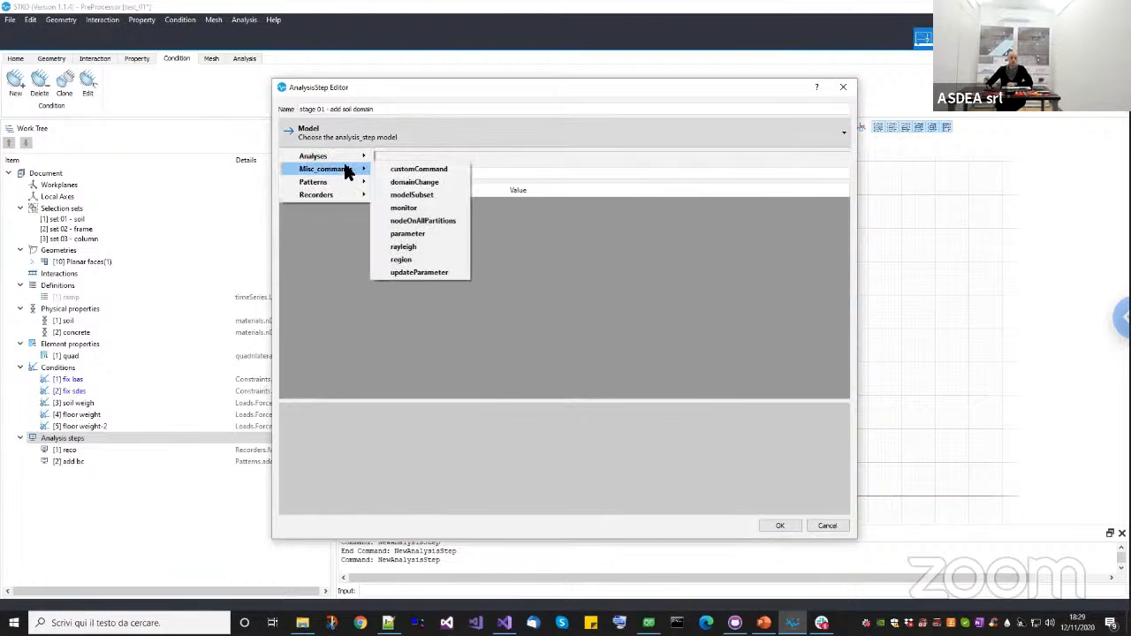
pyautogui.click(407, 196)
# Set SelectionSets of "stage 01 - add soil domain" to one row, "set 01 - soil", and accept the analysis step.
pyautogui.click(412, 217)
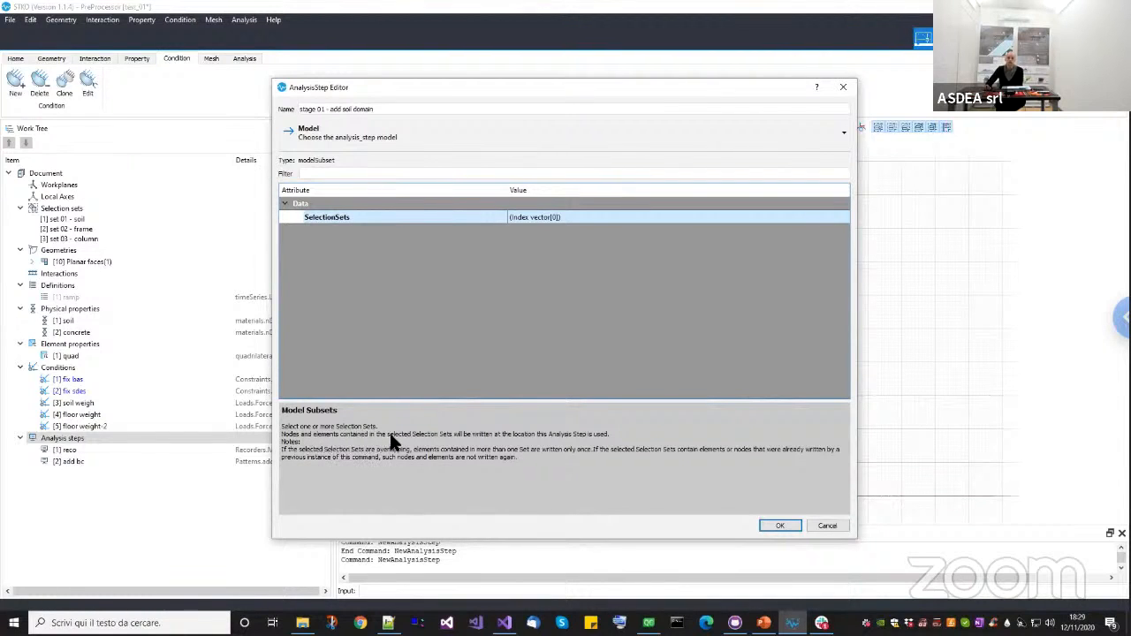
pyautogui.click(839, 218)
pyautogui.click(844, 217)
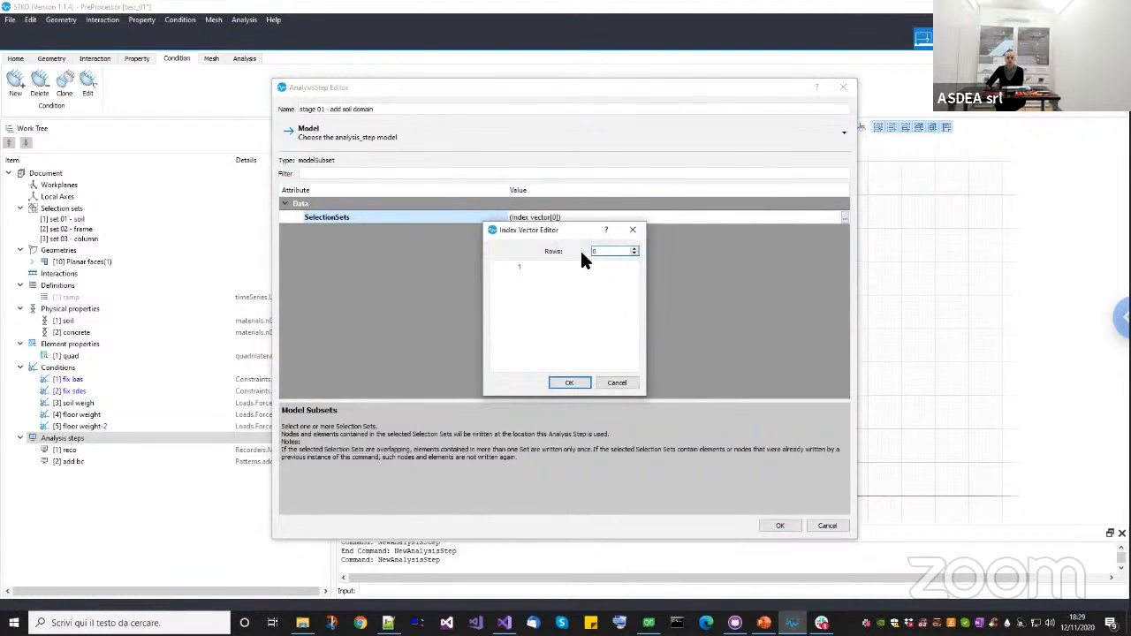
pyautogui.click(633, 249)
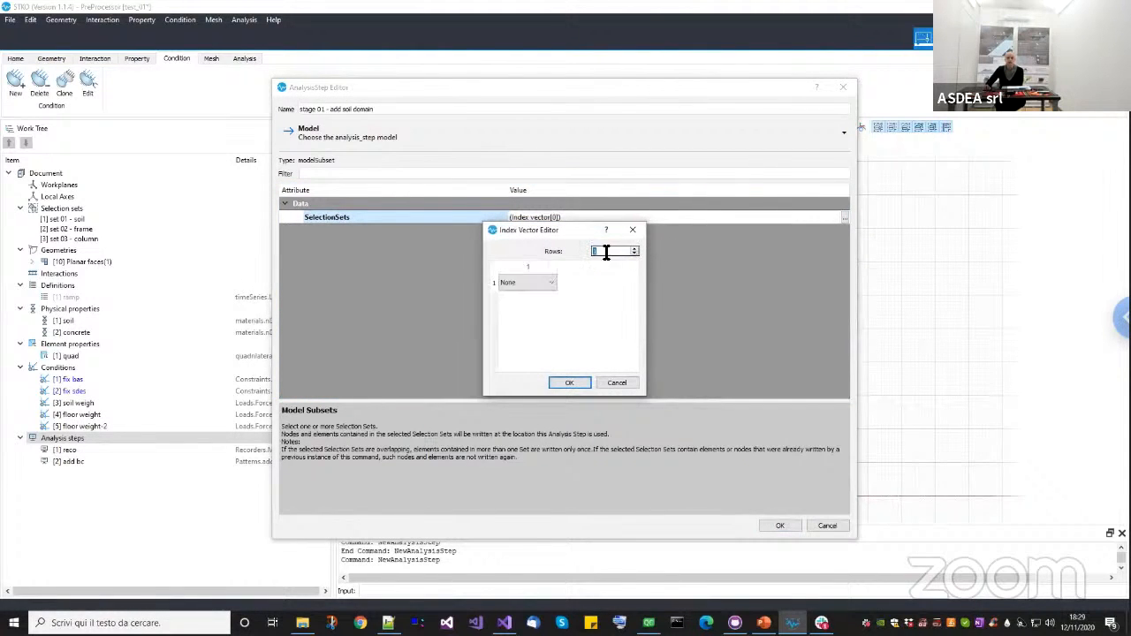
pyautogui.click(528, 282)
pyautogui.click(530, 283)
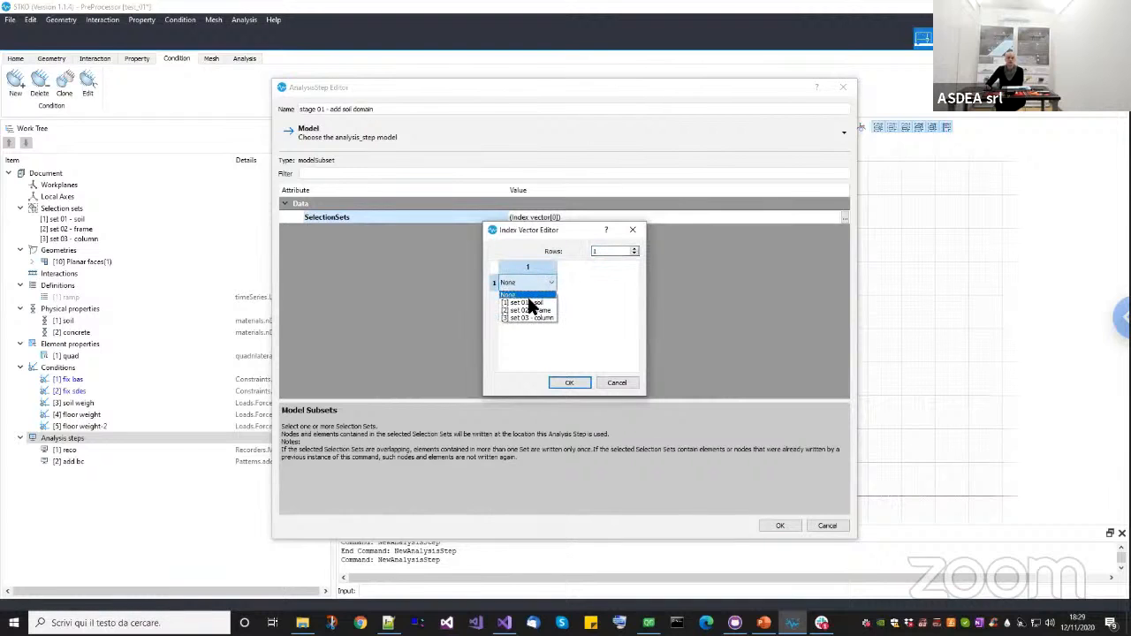
pyautogui.click(565, 383)
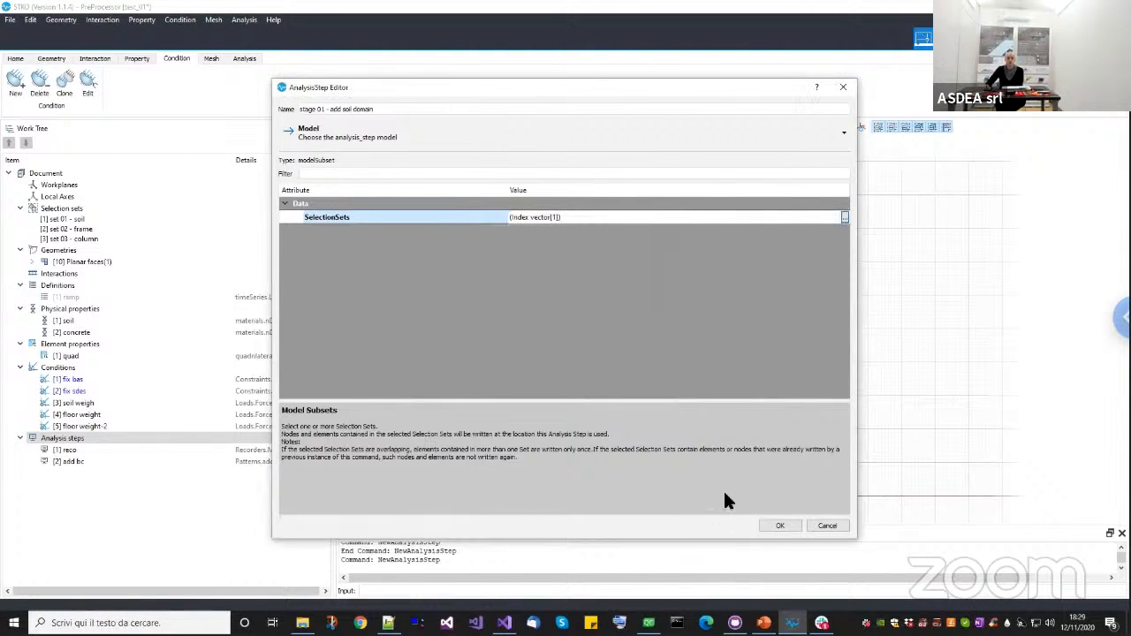
pyautogui.click(777, 526)
pyautogui.click(78, 472)
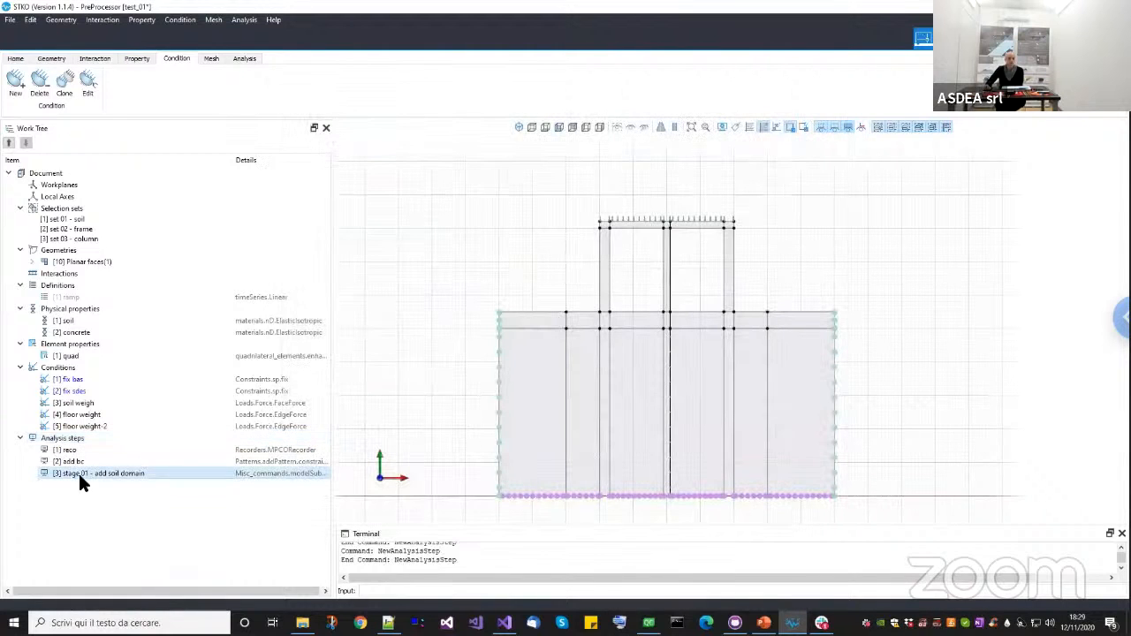
# Move "stage 01 - add soil domain" ahead of "add bc" and review the order of the analysis steps.
pyautogui.click(9, 143)
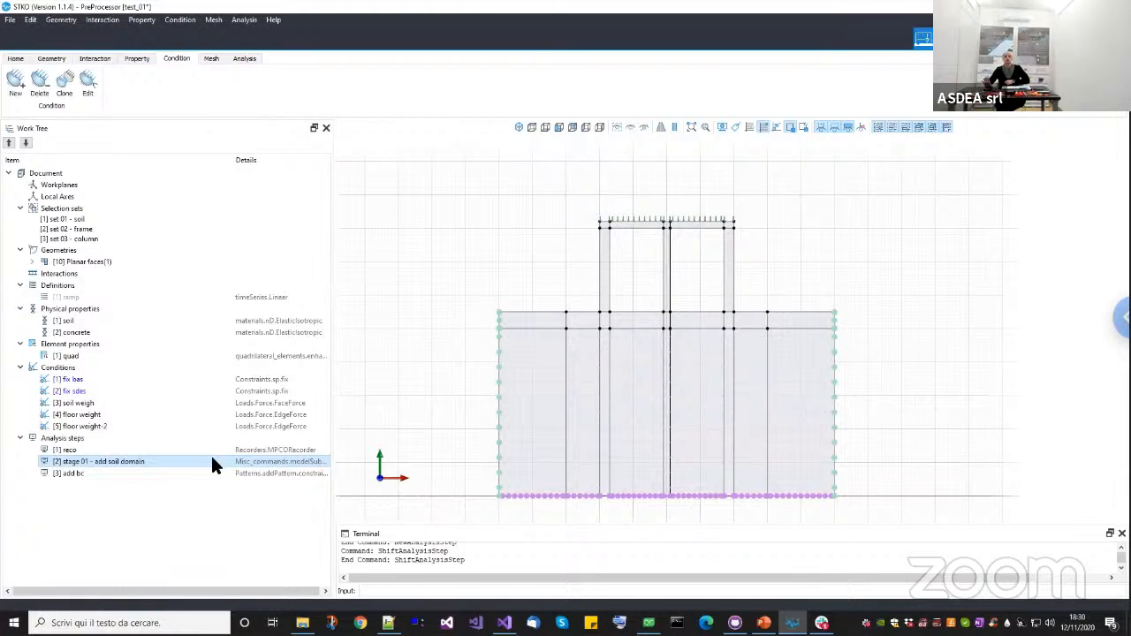
pyautogui.click(92, 450)
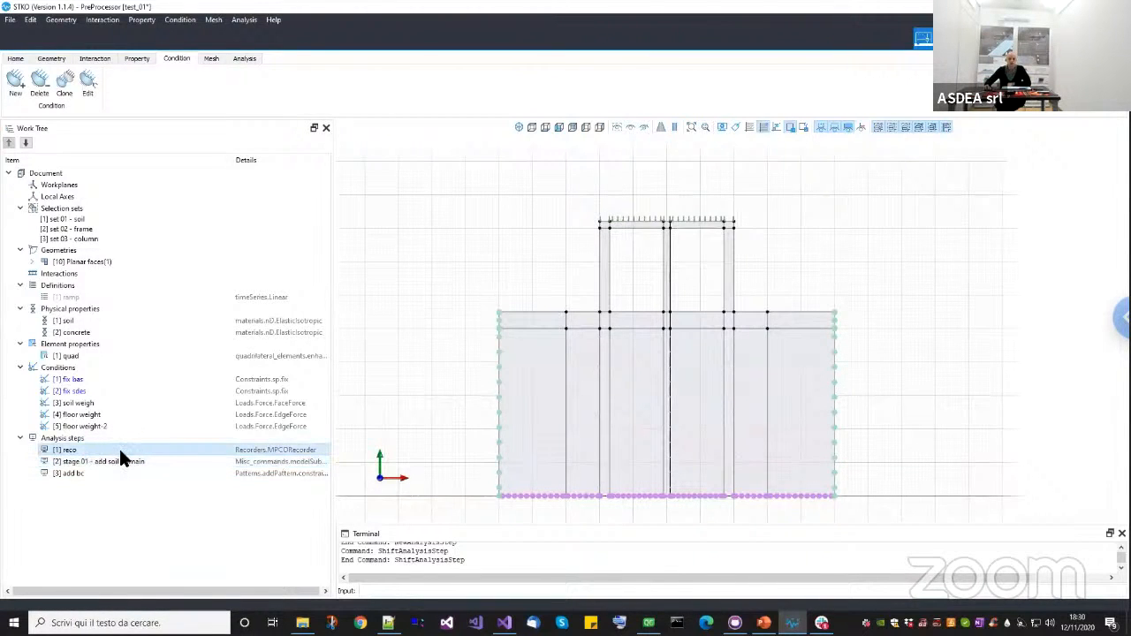
pyautogui.click(110, 460)
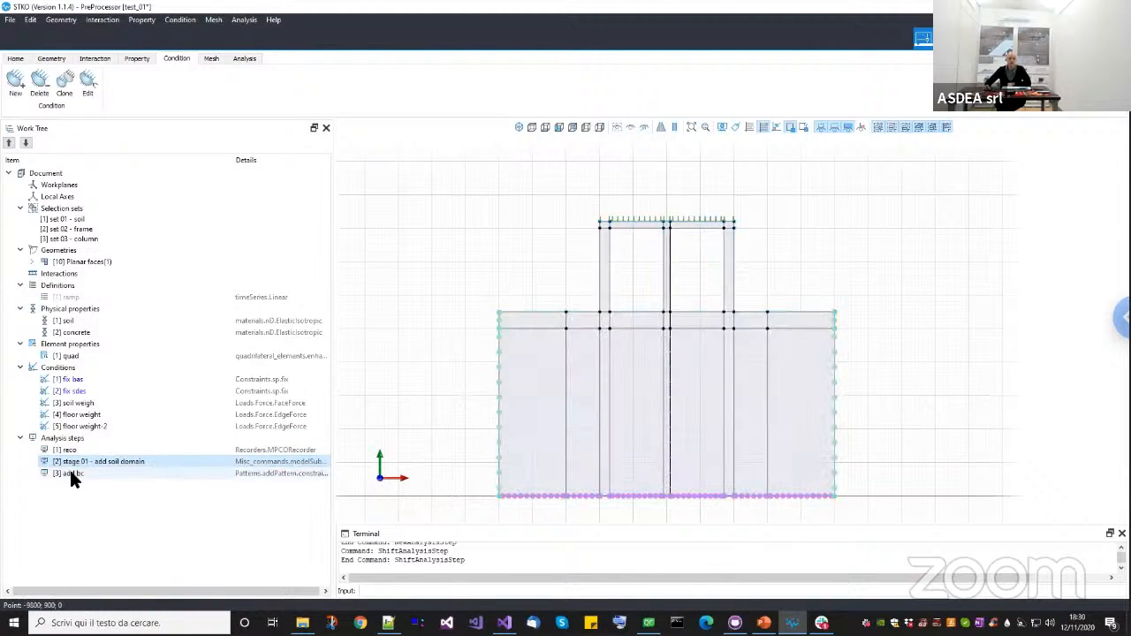
pyautogui.click(71, 474)
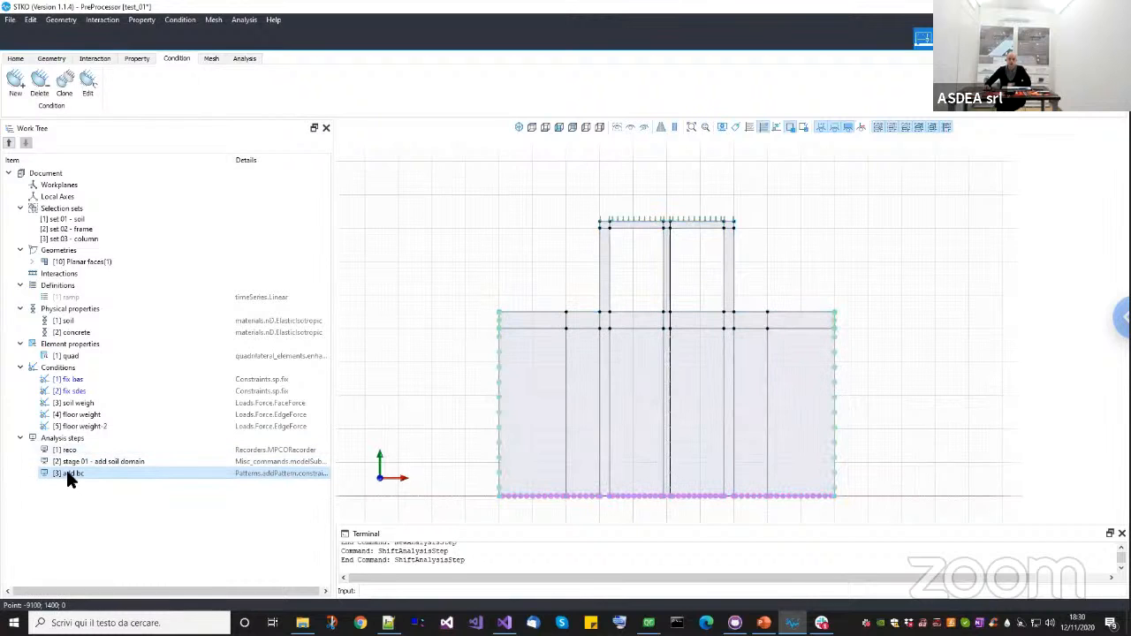
pyautogui.click(86, 461)
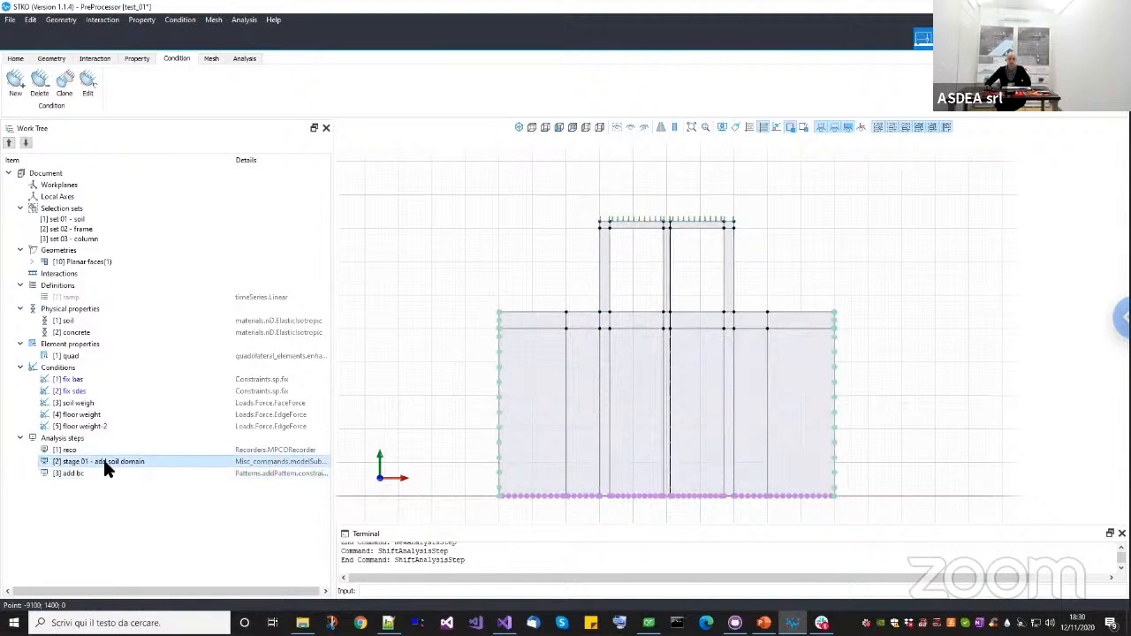
pyautogui.click(85, 472)
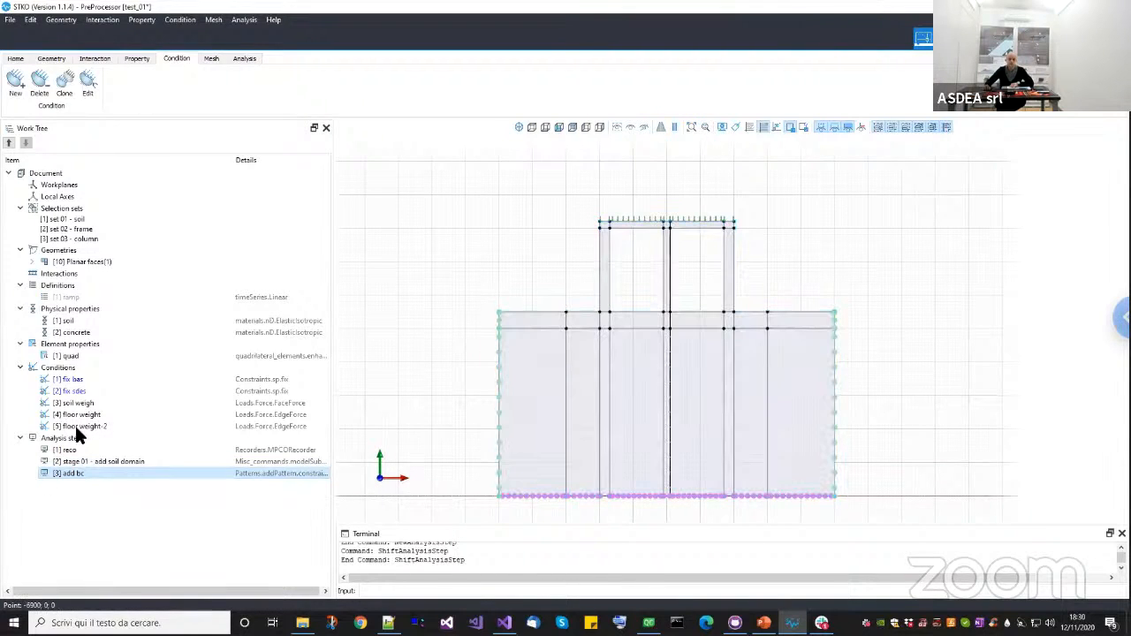
pyautogui.click(70, 461)
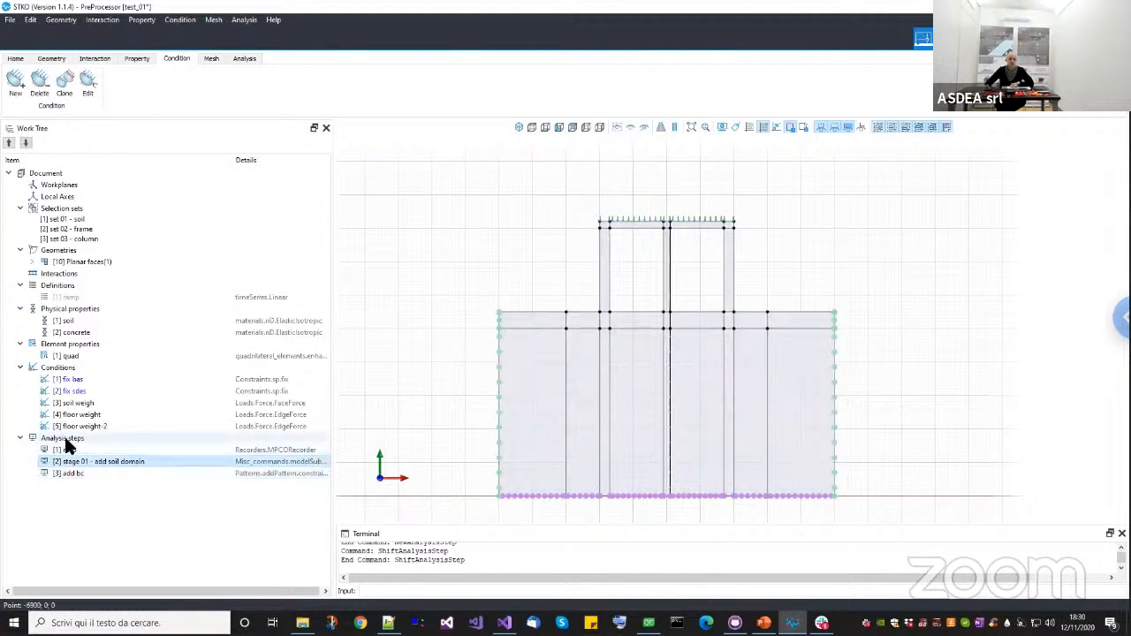
# Create a new analysis step named "add soil weigt" using the loadPattern model under addPattern.
pyautogui.doubleClick(64, 439)
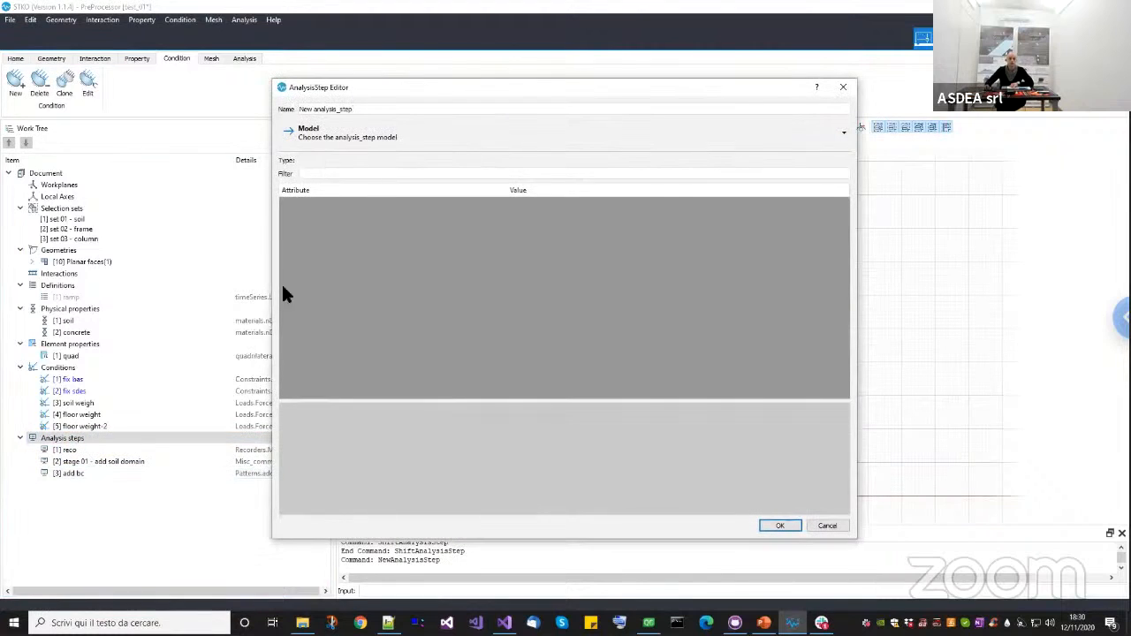
pyautogui.moveTo(351, 110); pyautogui.dragTo(263, 108)
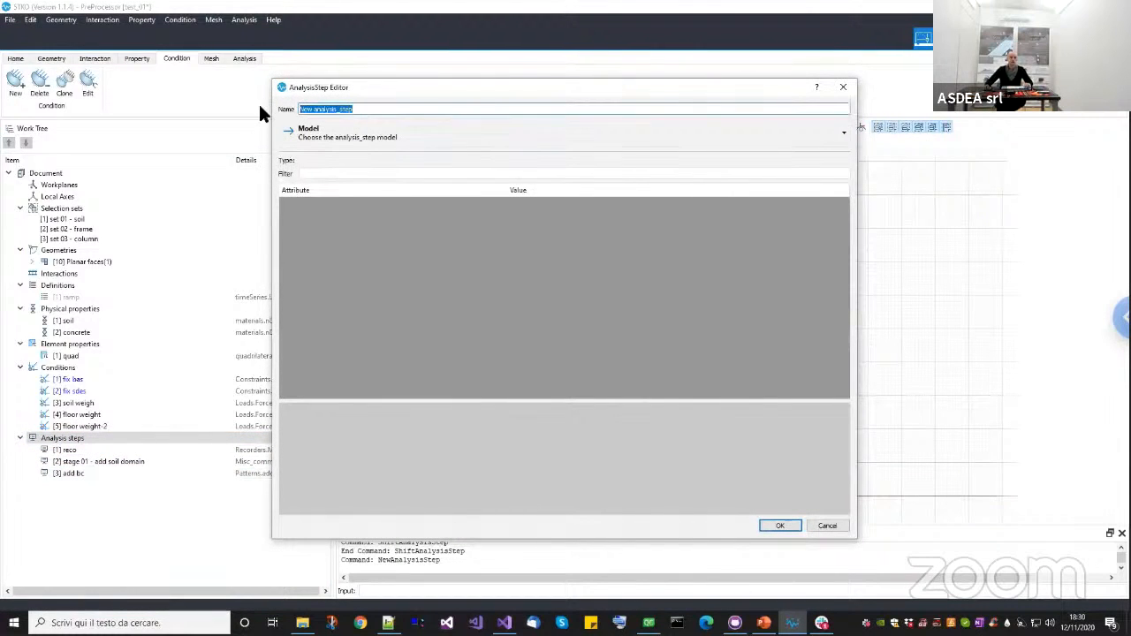
pyautogui.write('add ')
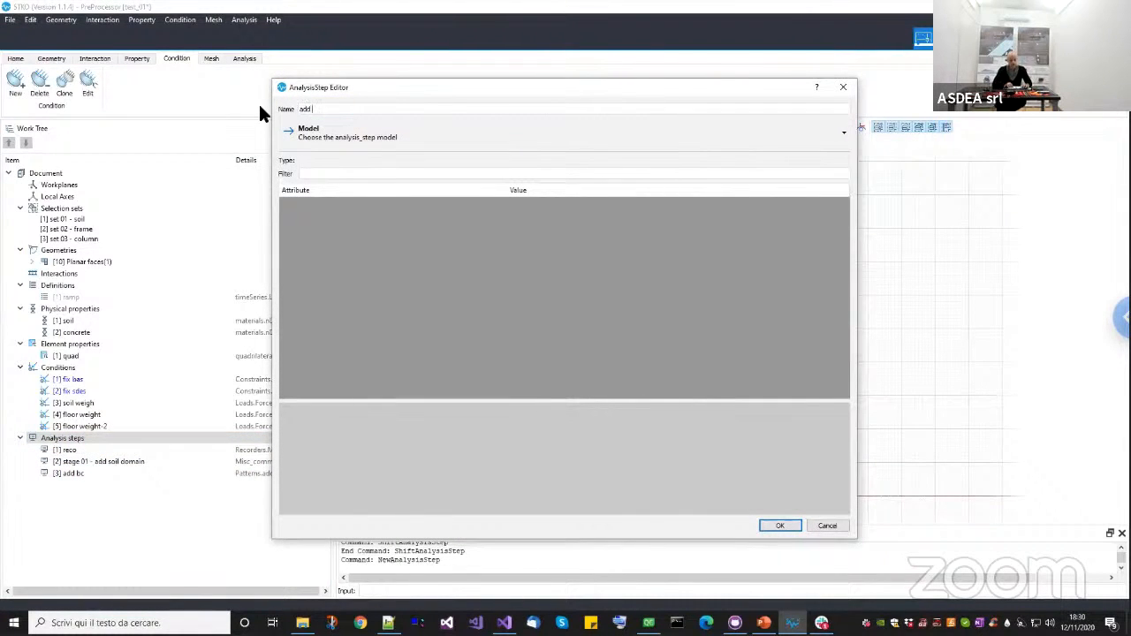
pyautogui.write('soil weigt')
pyautogui.click(325, 130)
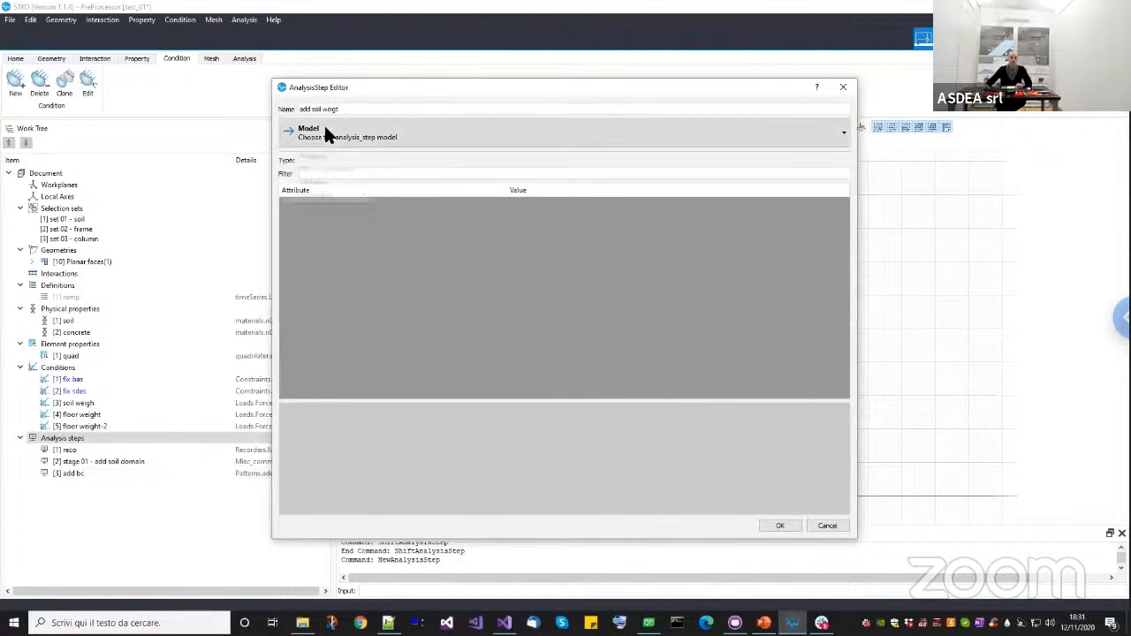
pyautogui.moveTo(331, 182)
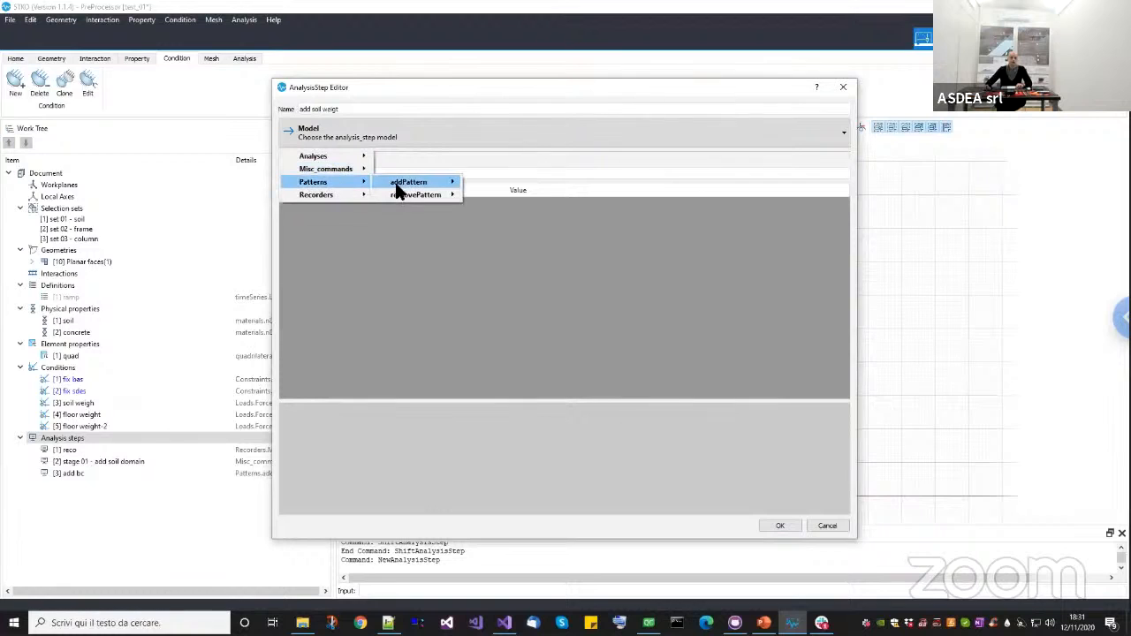
pyautogui.moveTo(415, 186)
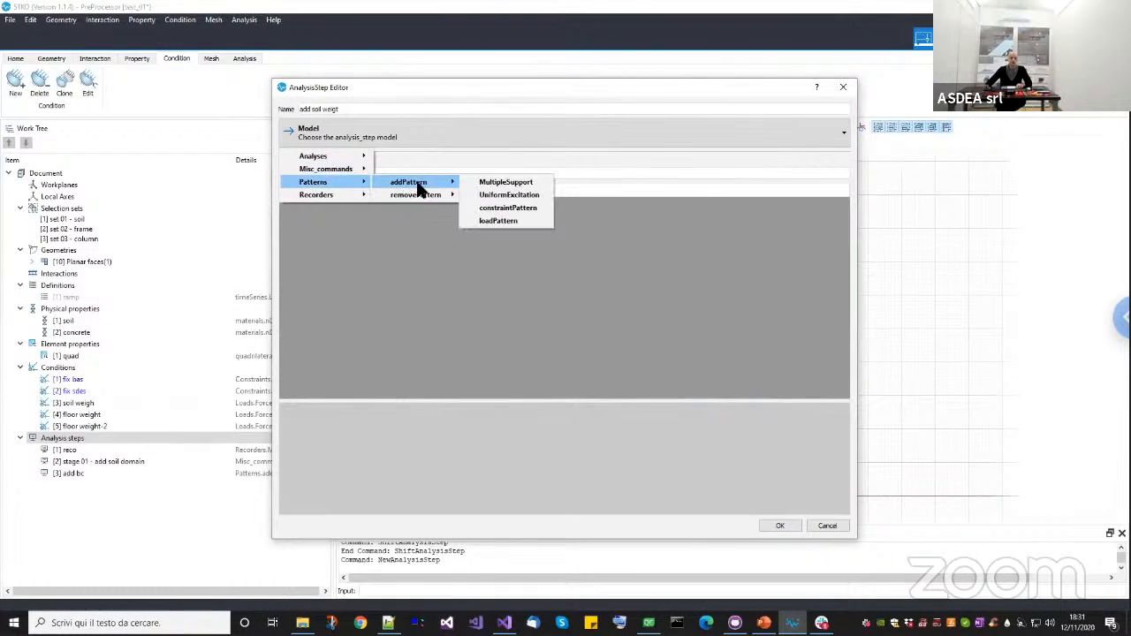
pyautogui.click(495, 221)
# Set tsTag of "add soil weigt" to ramp, fill its load vector with one row, "soil weigh", and accept the analysis step.
pyautogui.click(524, 216)
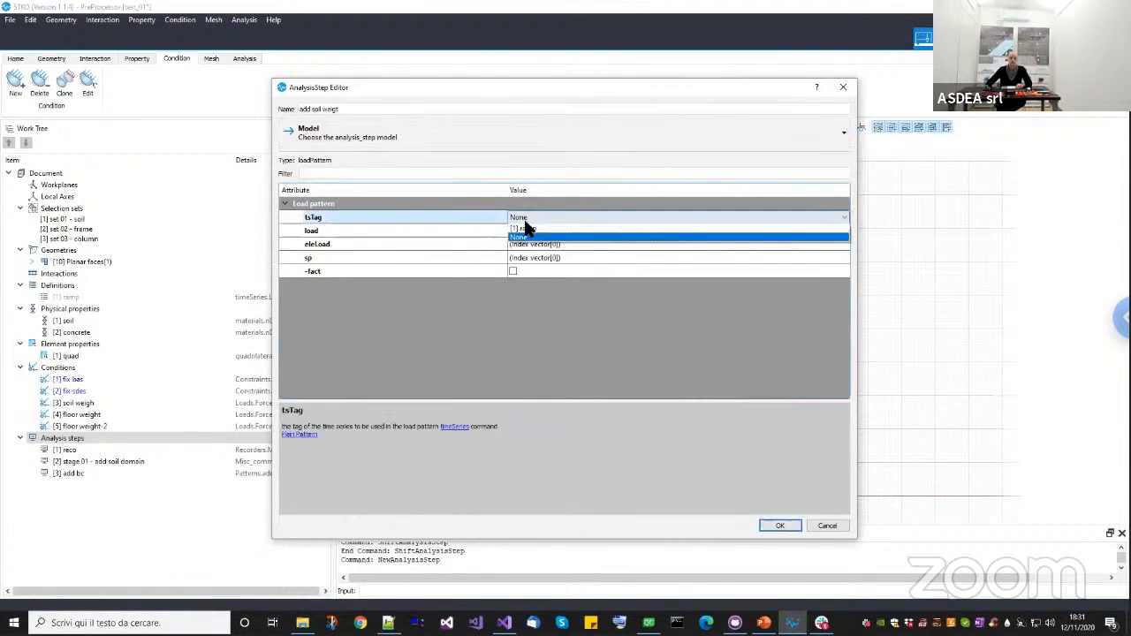
pyautogui.click(524, 229)
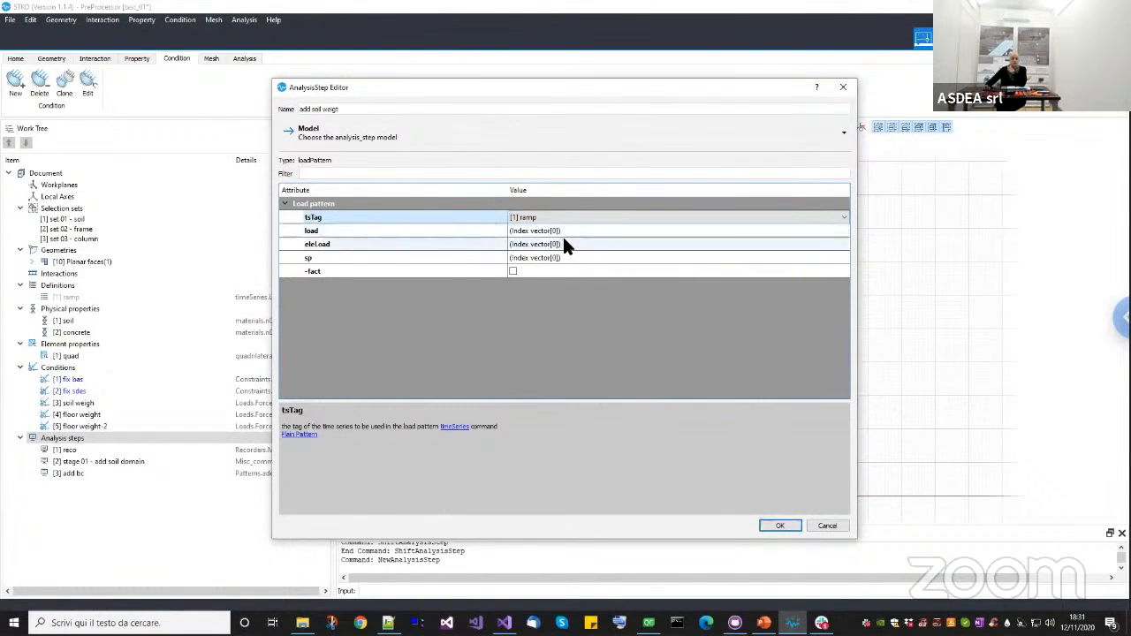
pyautogui.click(595, 232)
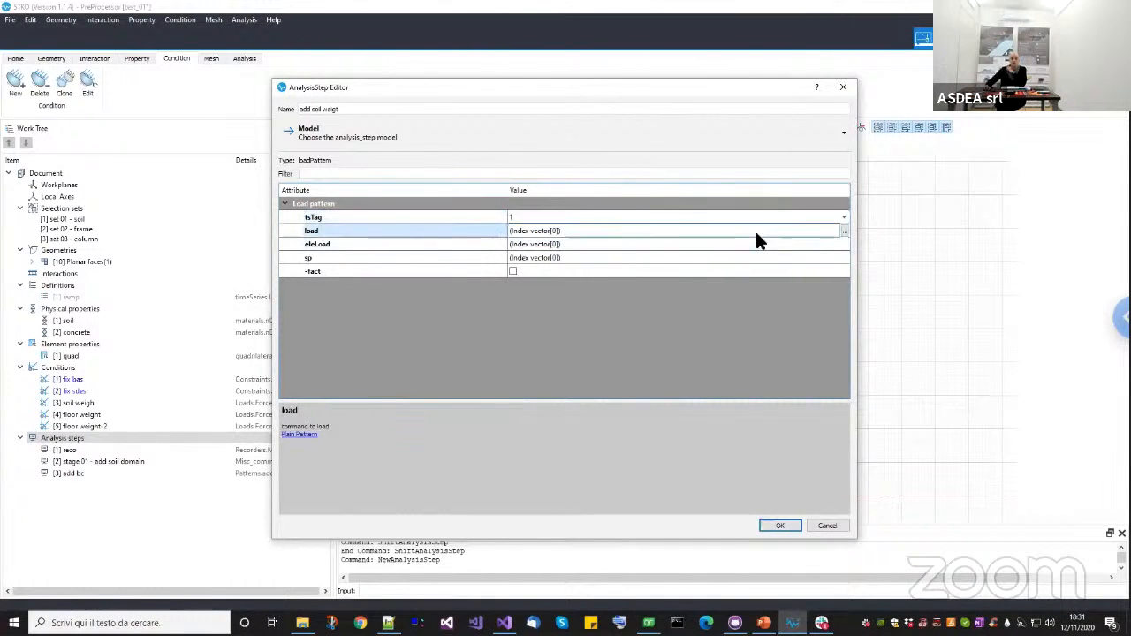
pyautogui.click(843, 231)
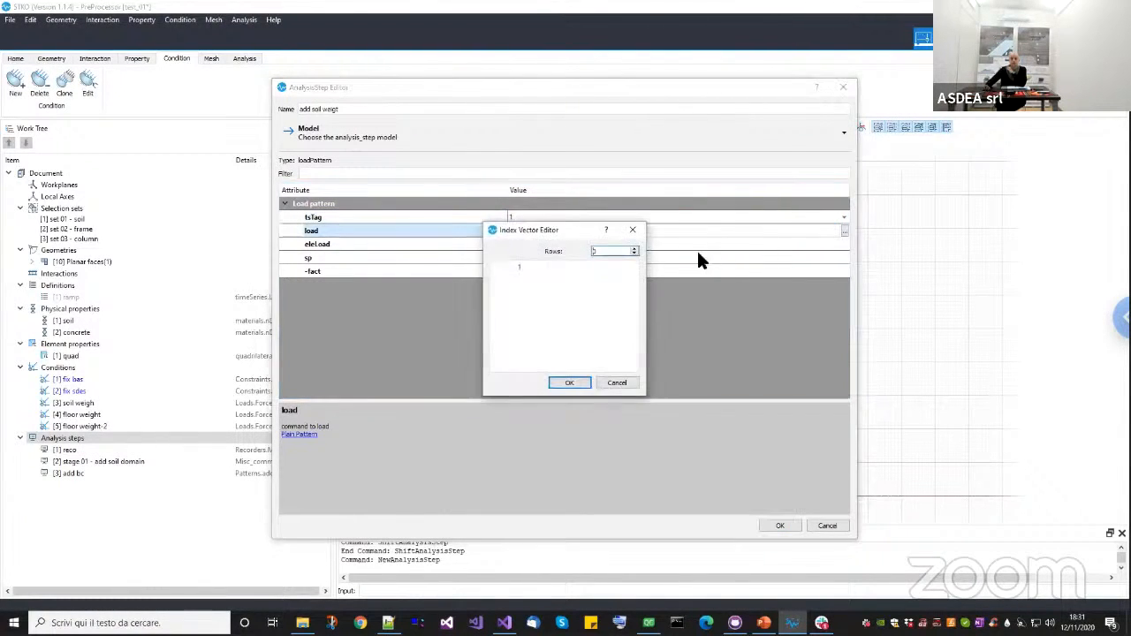
pyautogui.click(633, 248)
pyautogui.click(540, 283)
pyautogui.click(536, 292)
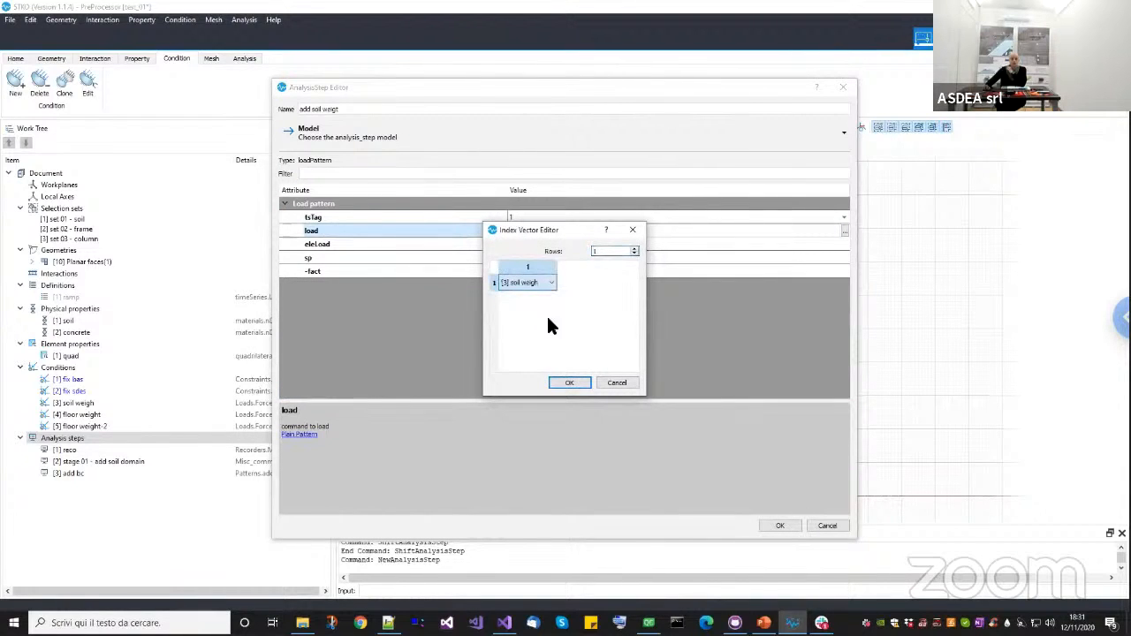
pyautogui.click(577, 381)
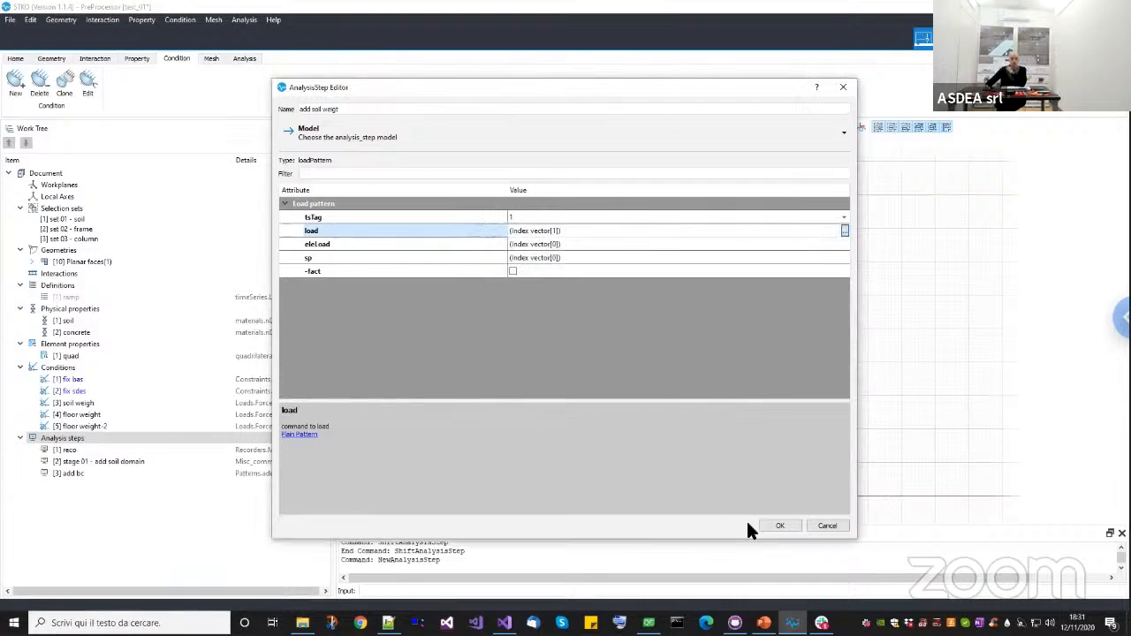
pyautogui.click(774, 526)
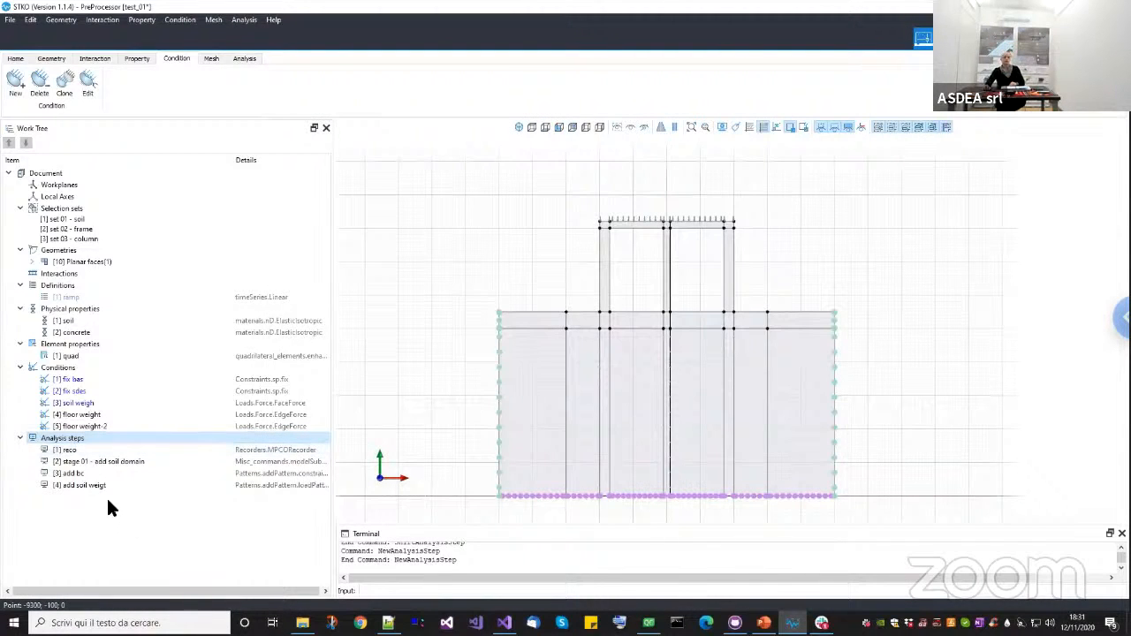
# Create a new analysis step named "analysis 01" using the AnalysesCommand model.
pyautogui.rightClick(92, 438)
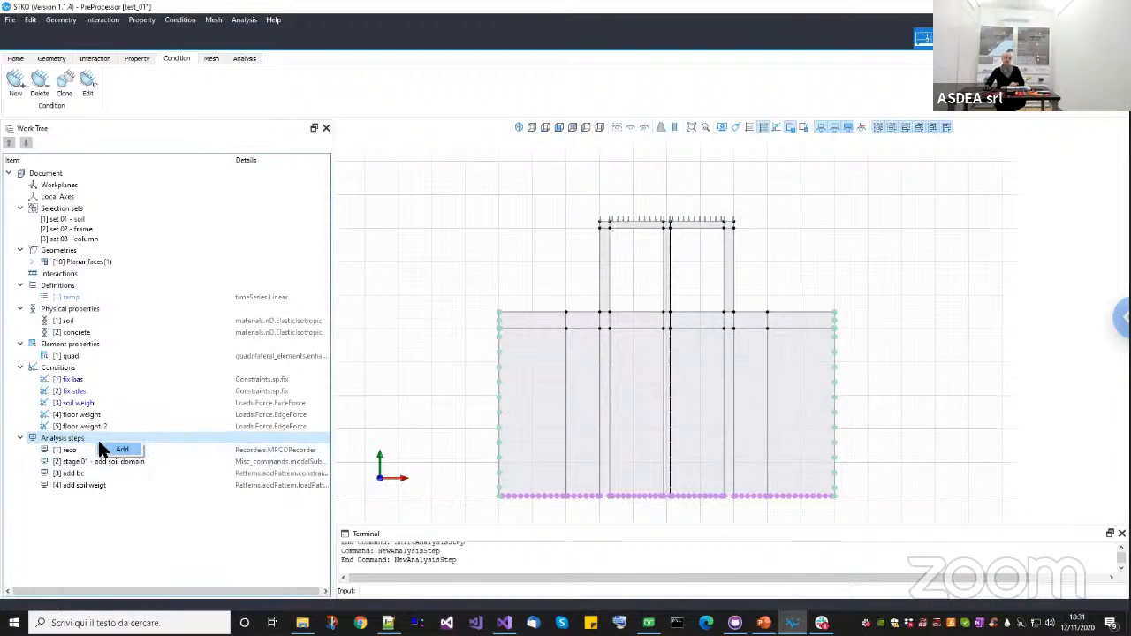
pyautogui.click(100, 448)
pyautogui.moveTo(348, 107); pyautogui.dragTo(222, 104)
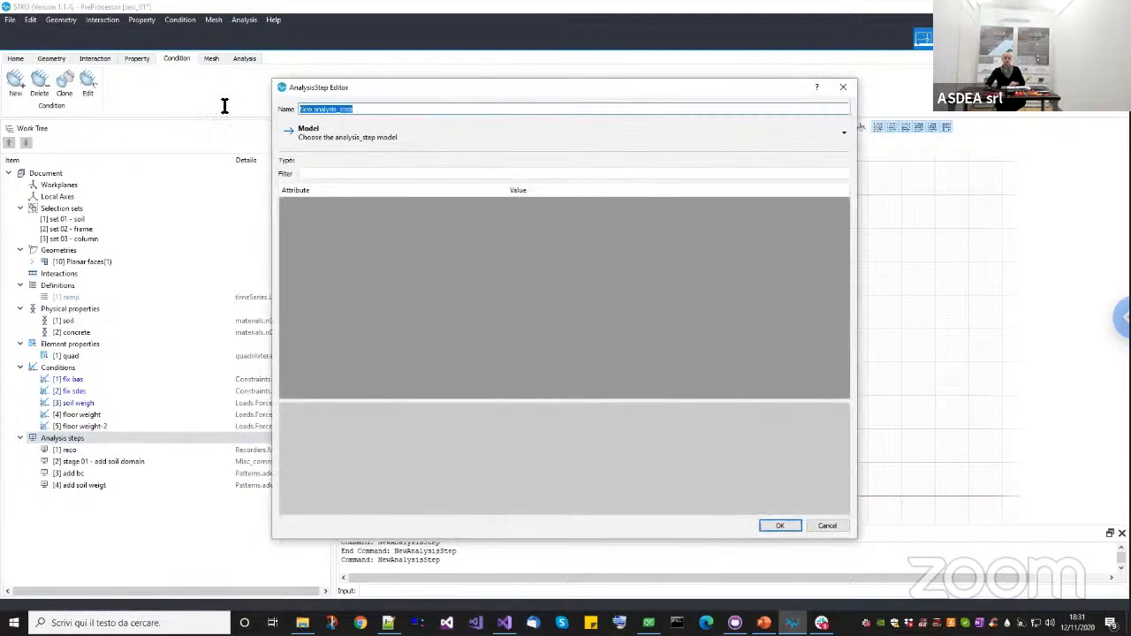
pyautogui.write('analysis 01')
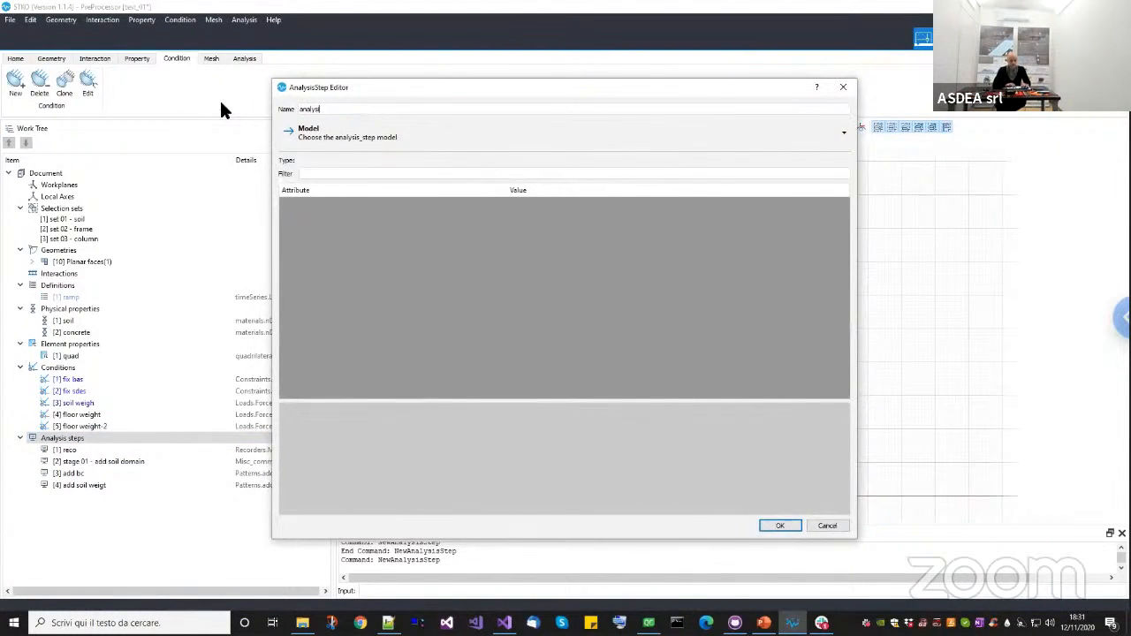
pyautogui.click(394, 153)
pyautogui.moveTo(348, 156)
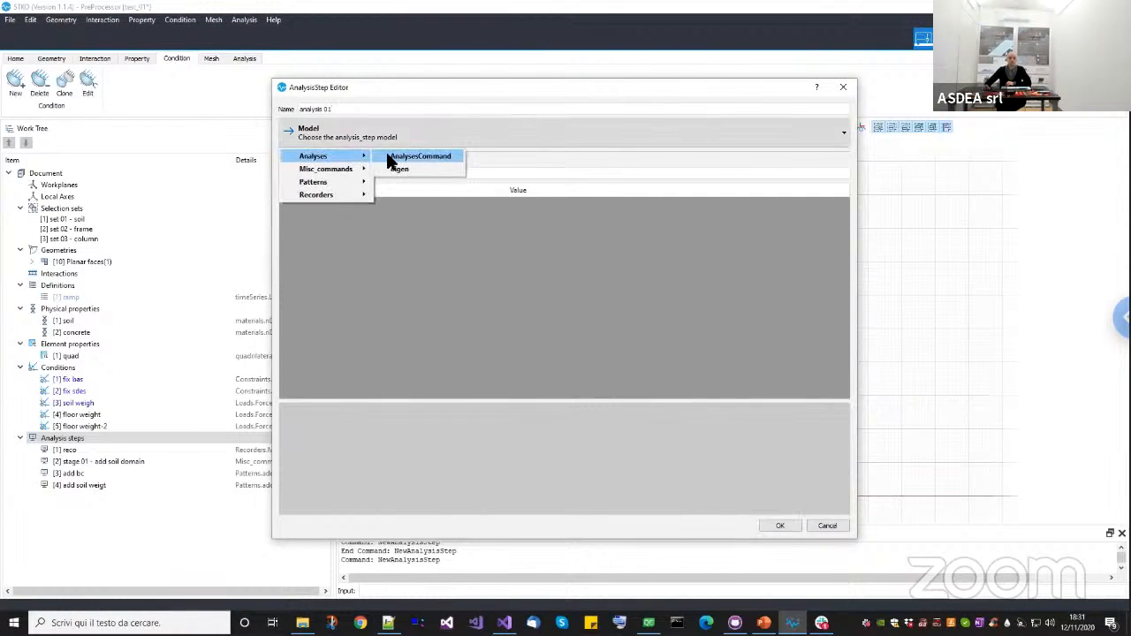
pyautogui.click(388, 156)
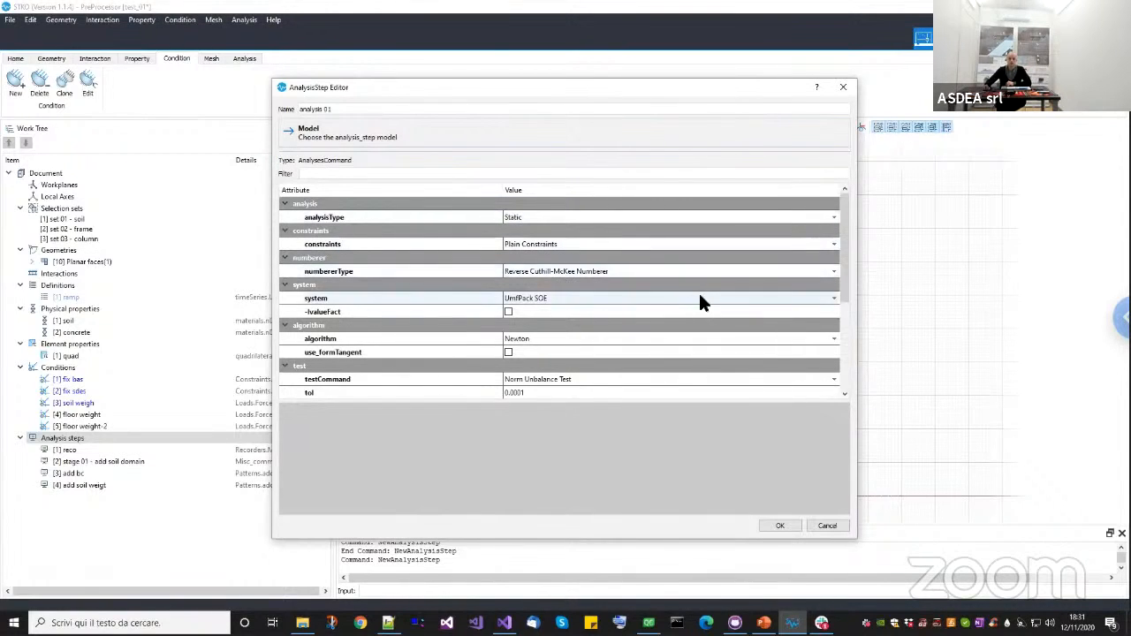
# Set the solution algorithm of "analysis 01" to Linear.
pyautogui.moveTo(843, 277); pyautogui.dragTo(846, 316)
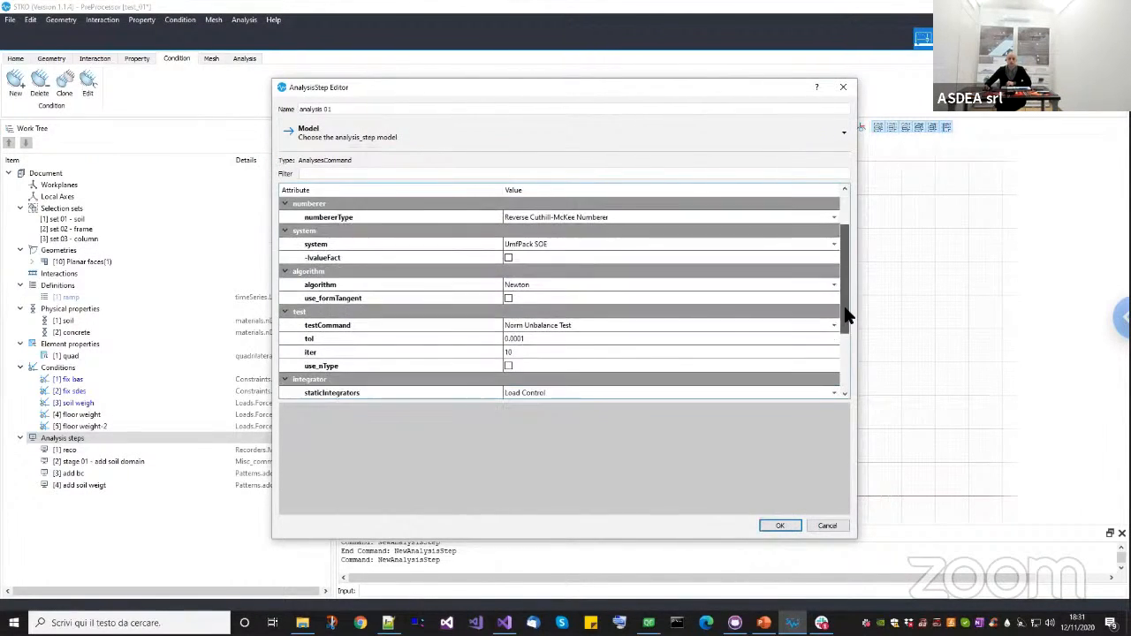
pyautogui.click(614, 284)
pyautogui.click(589, 297)
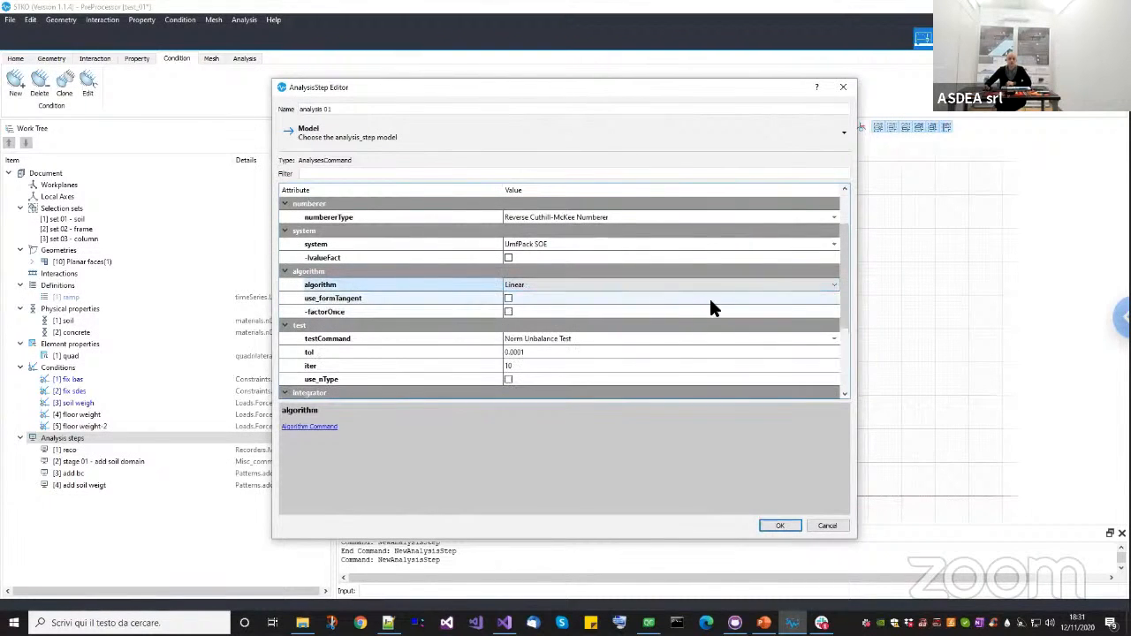
# Enable loadConst and use pseudoTime for "analysis 01" and accept the analysis step.
pyautogui.moveTo(846, 318); pyautogui.dragTo(838, 358)
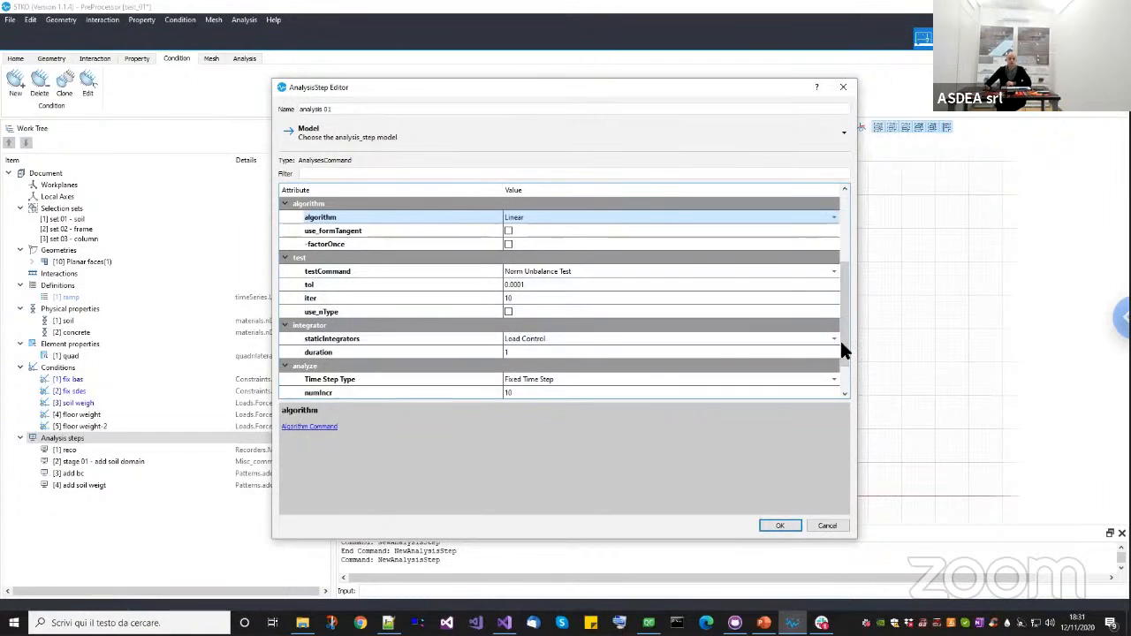
pyautogui.moveTo(843, 359); pyautogui.dragTo(843, 391)
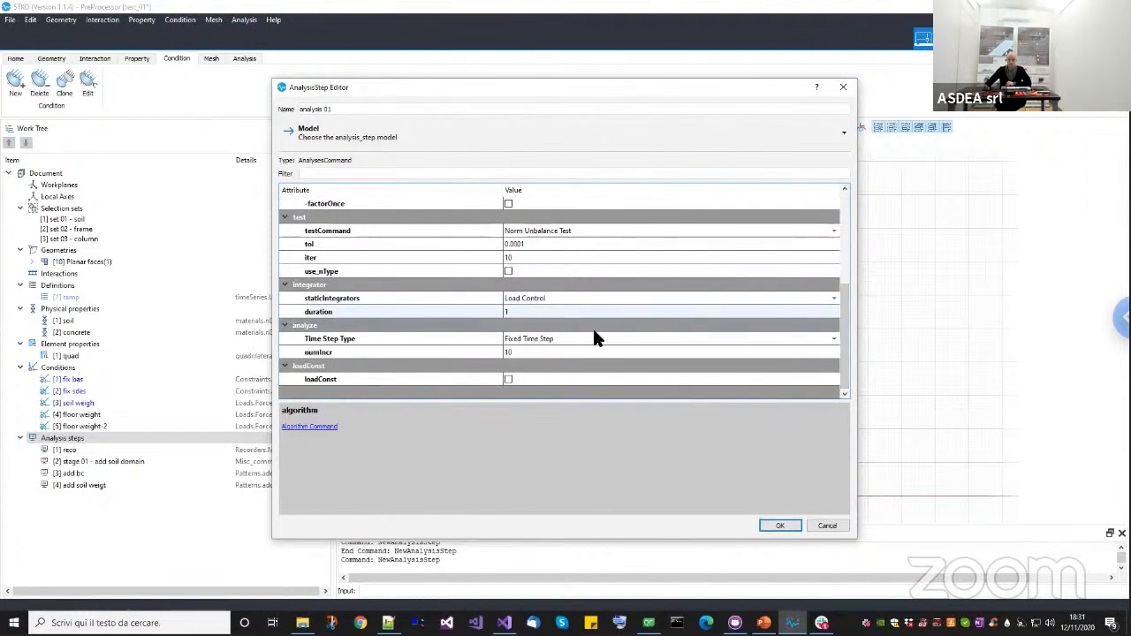
pyautogui.click(532, 353)
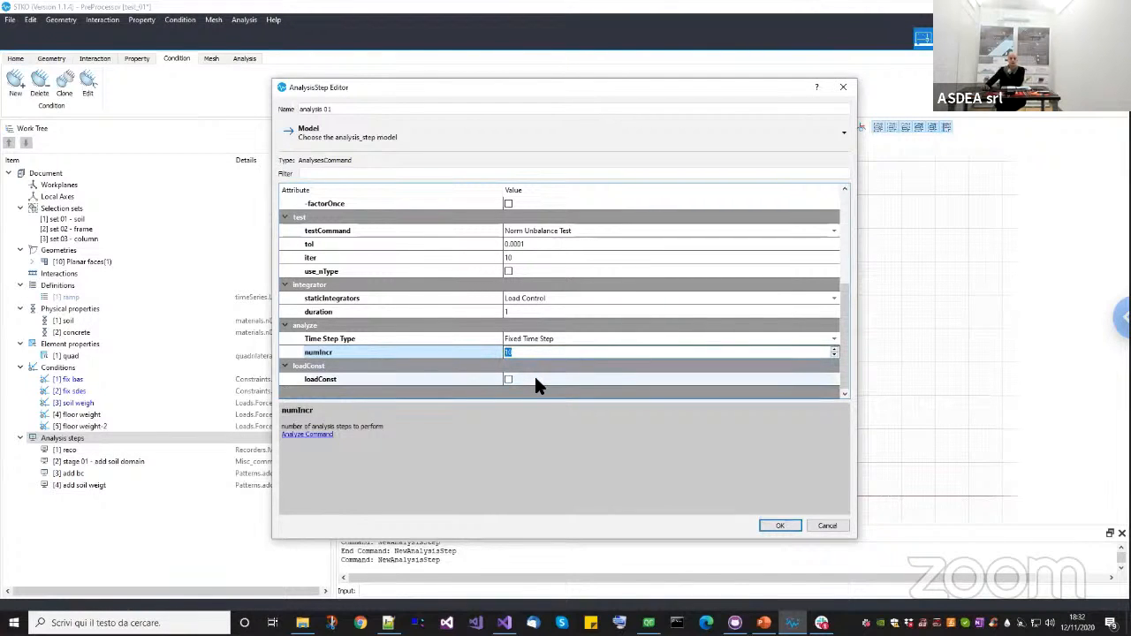
pyautogui.click(536, 381)
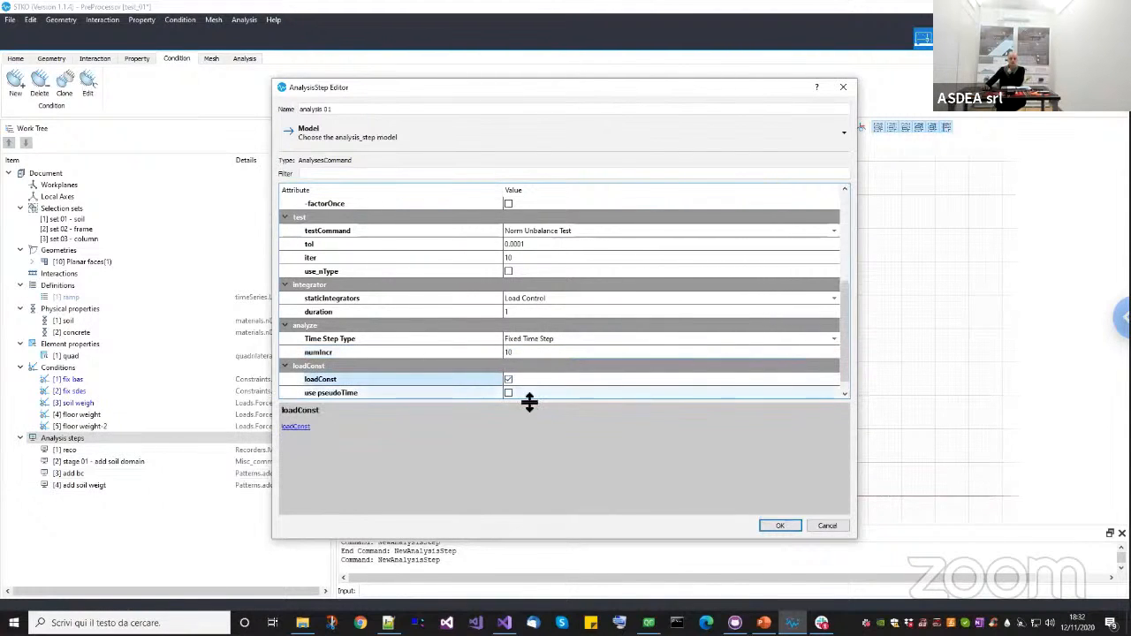
pyautogui.moveTo(529, 402); pyautogui.dragTo(531, 441)
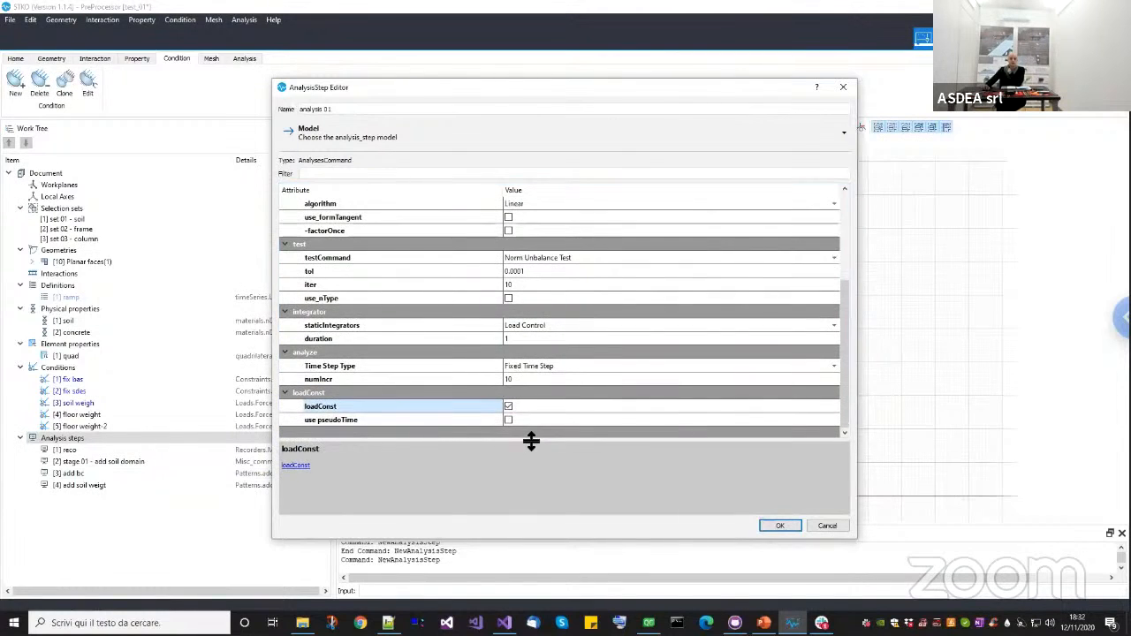
pyautogui.click(531, 420)
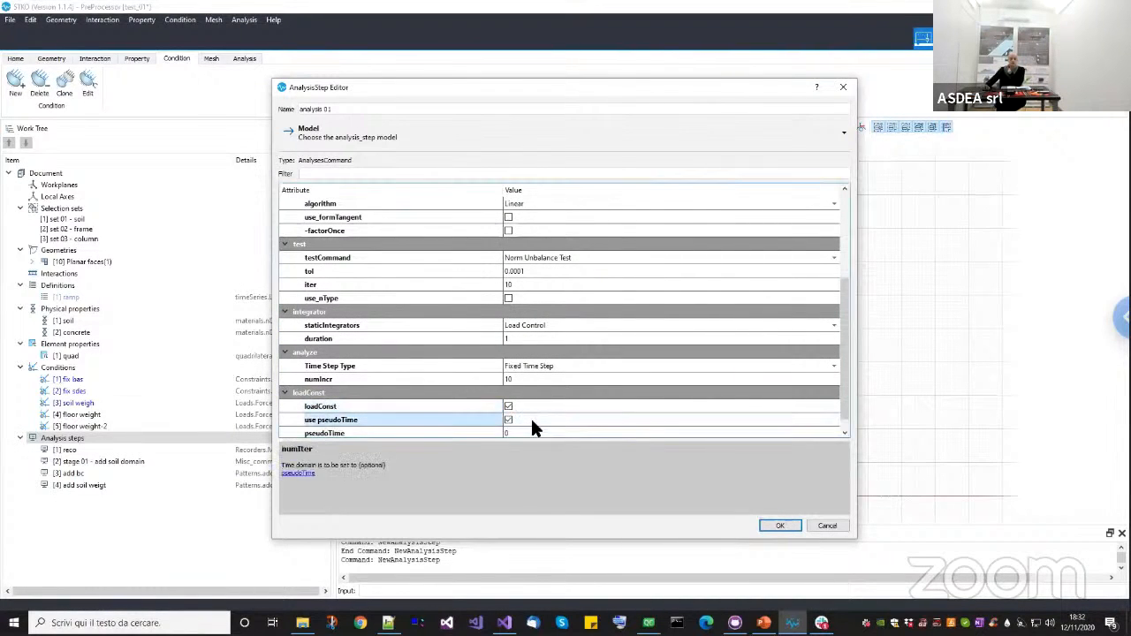
pyautogui.scroll(-1, 531, 424)
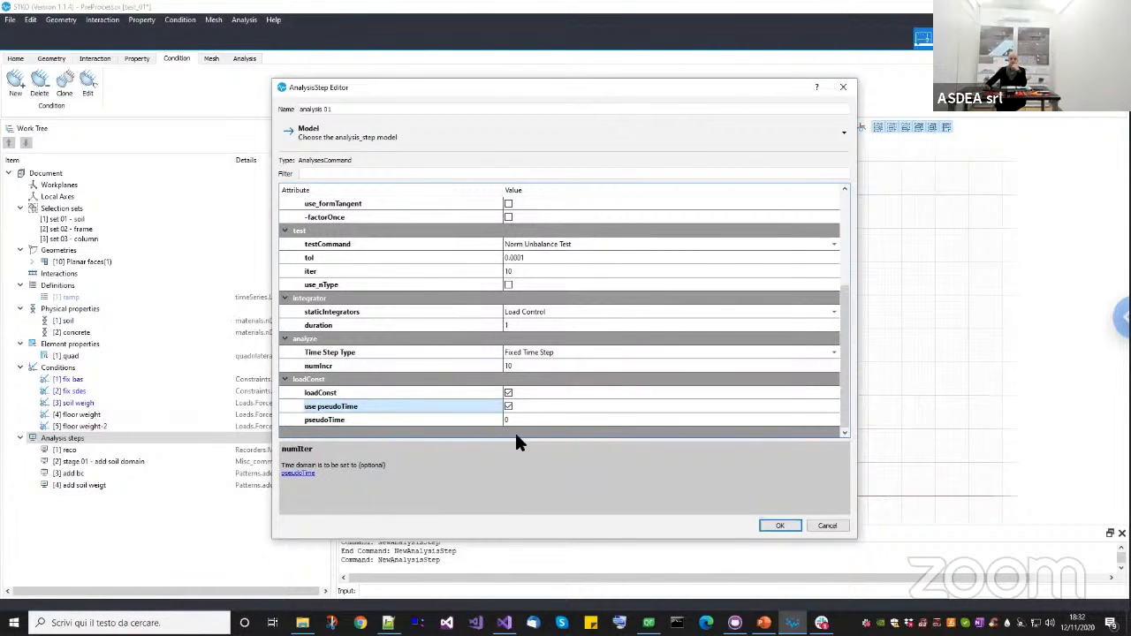
pyautogui.click(768, 526)
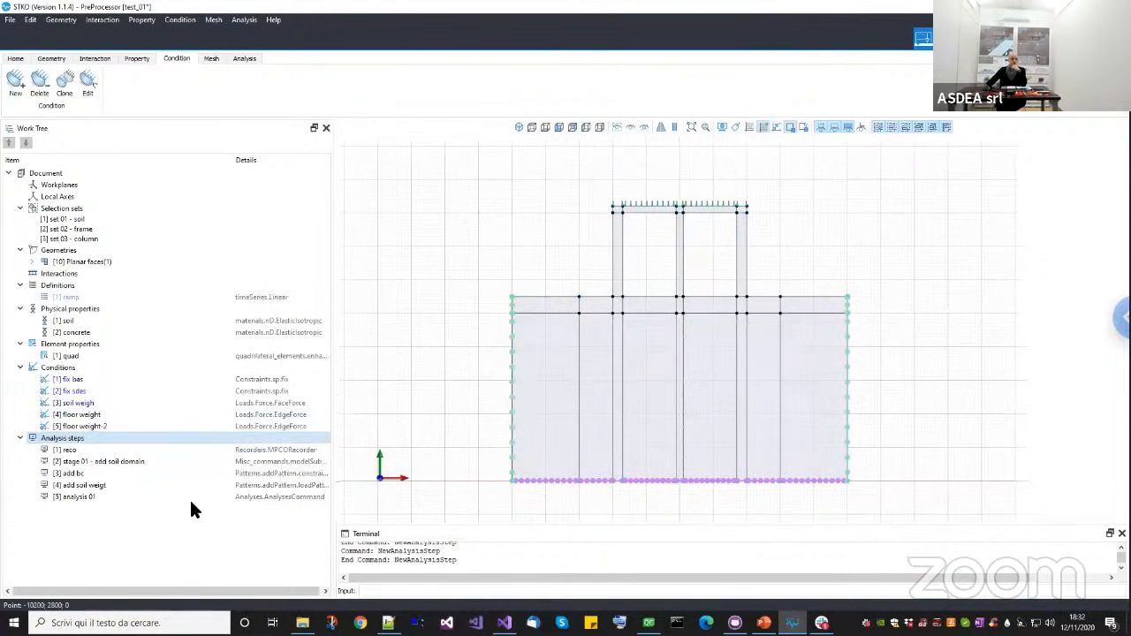
# Start setting mesh controls for faces and select all soil and frame faces of the model.
pyautogui.click(99, 463)
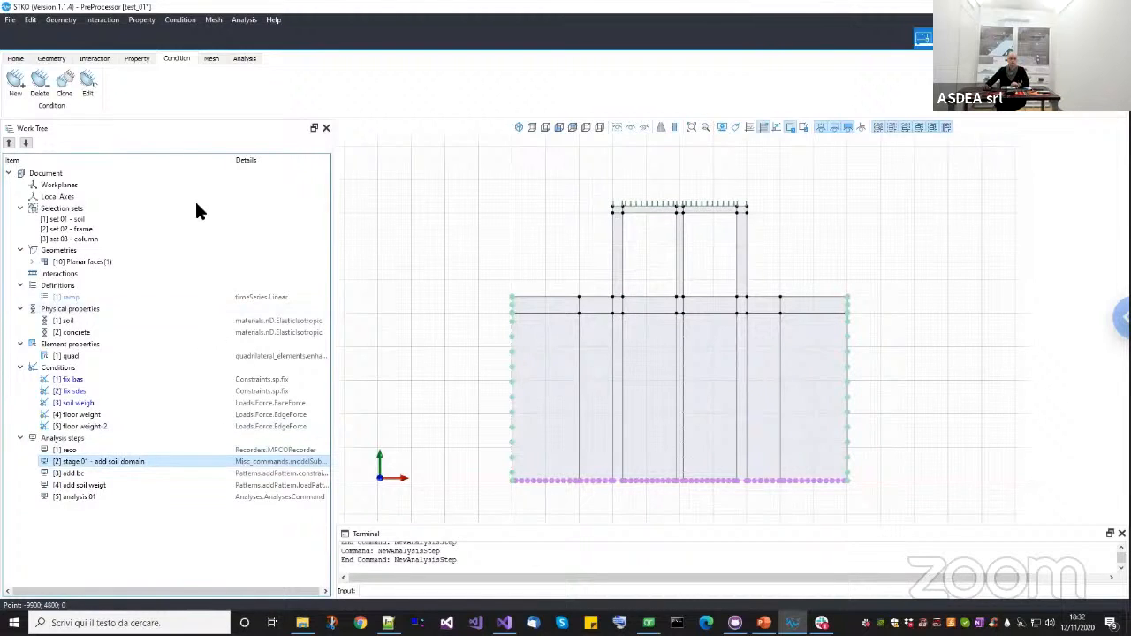
pyautogui.click(211, 59)
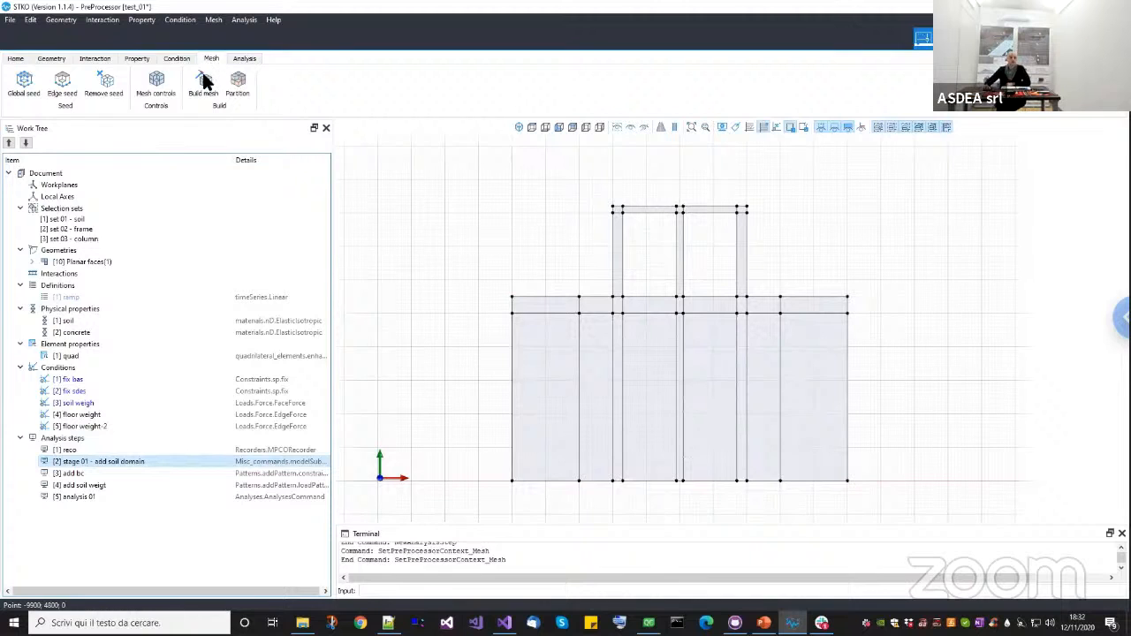
pyautogui.click(147, 88)
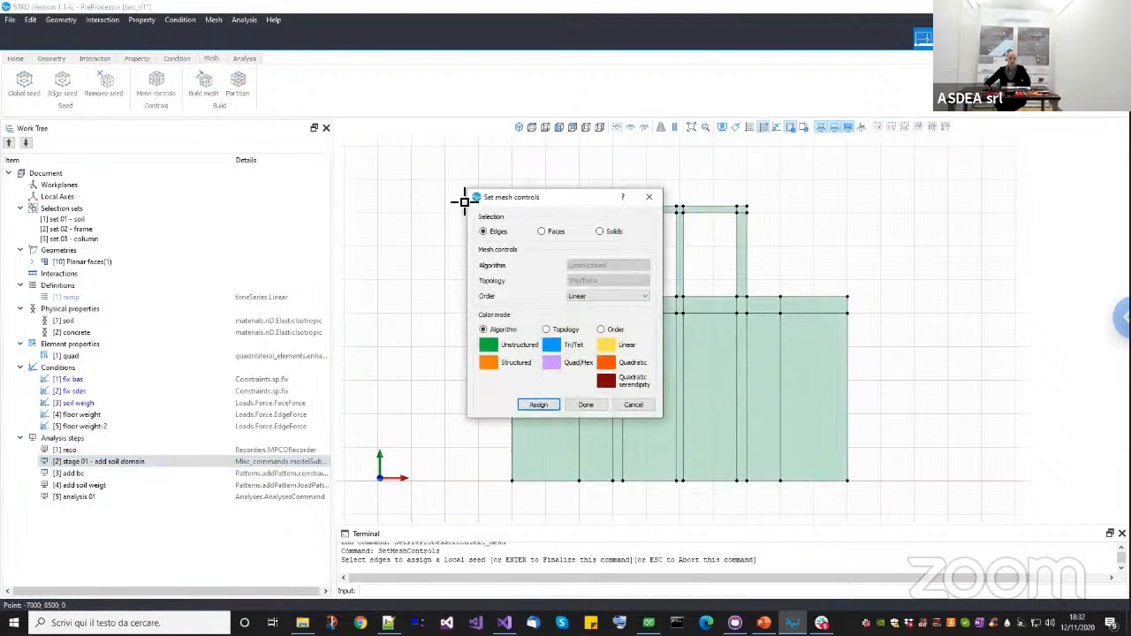
pyautogui.moveTo(495, 205); pyautogui.dragTo(288, 196)
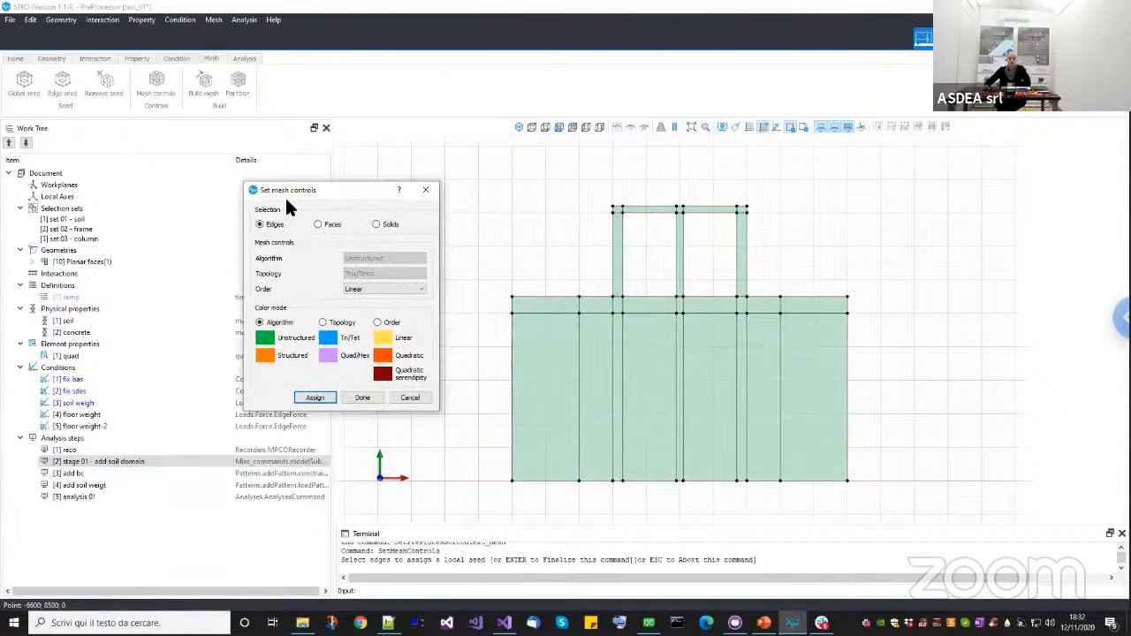
pyautogui.click(320, 225)
pyautogui.moveTo(467, 178); pyautogui.dragTo(918, 519)
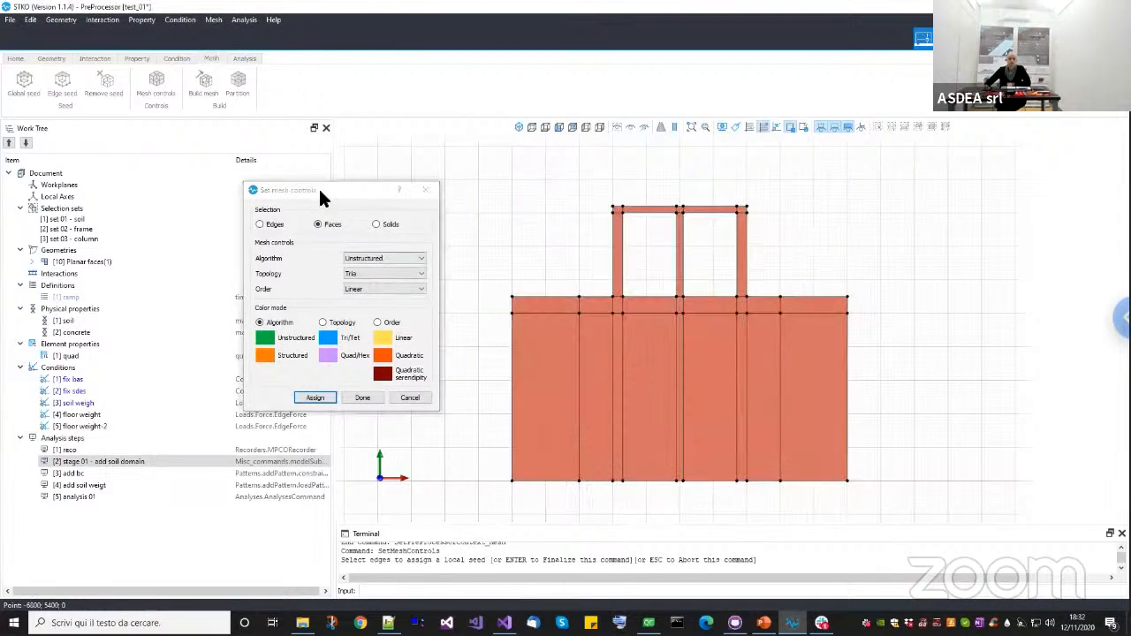
# Assign mesh controls with the Structured algorithm and Quad topology to all faces of the soil and frame model.
pyautogui.click(373, 258)
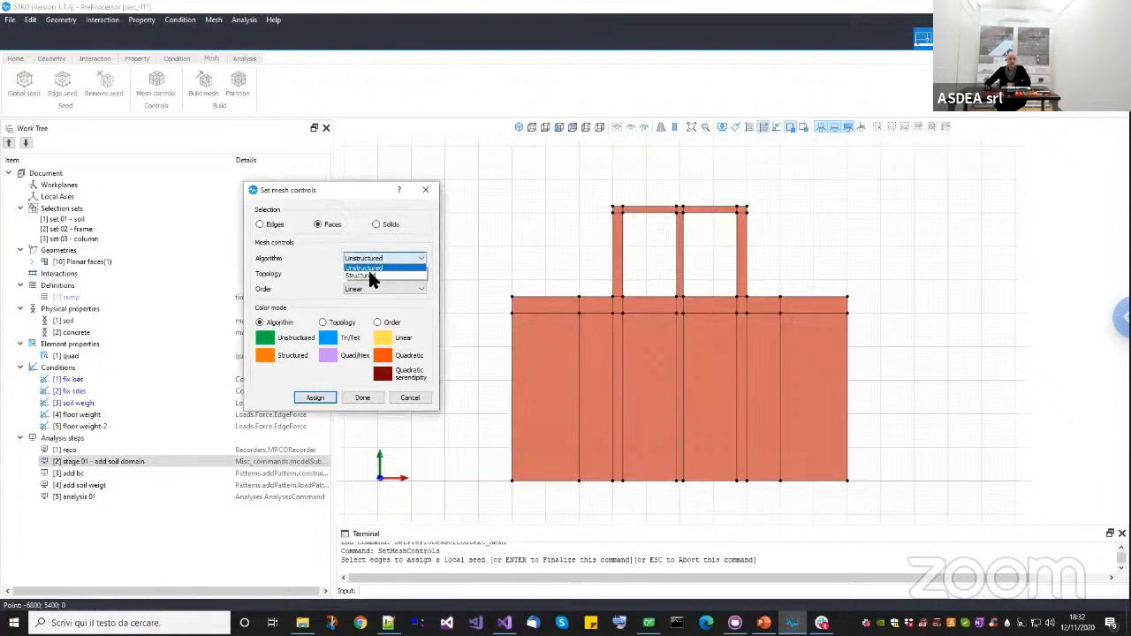
pyautogui.click(369, 270)
pyautogui.click(369, 274)
pyautogui.click(368, 288)
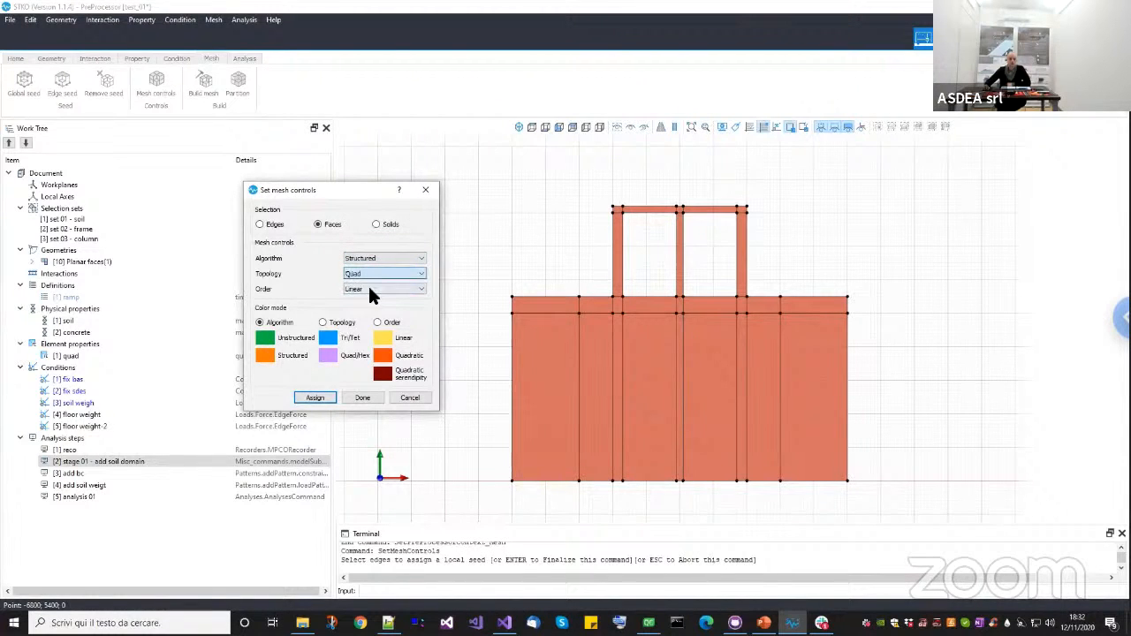
pyautogui.click(312, 398)
pyautogui.click(356, 398)
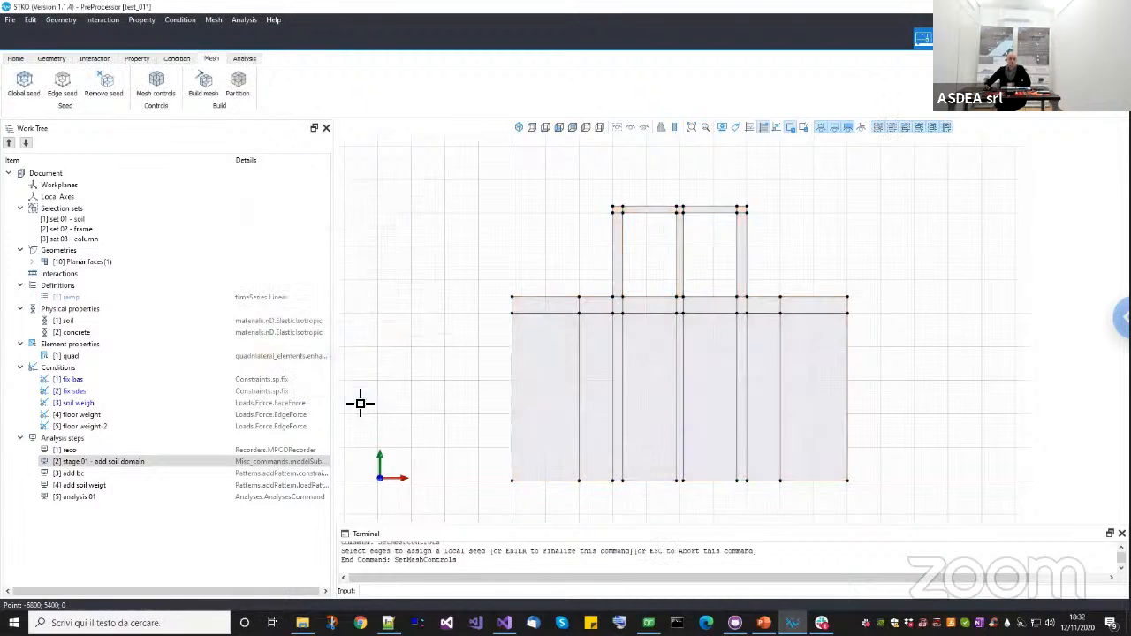
# Assign a global edge seed of type Uniform by size with a size of 100 to the whole geometry.
pyautogui.click(36, 88)
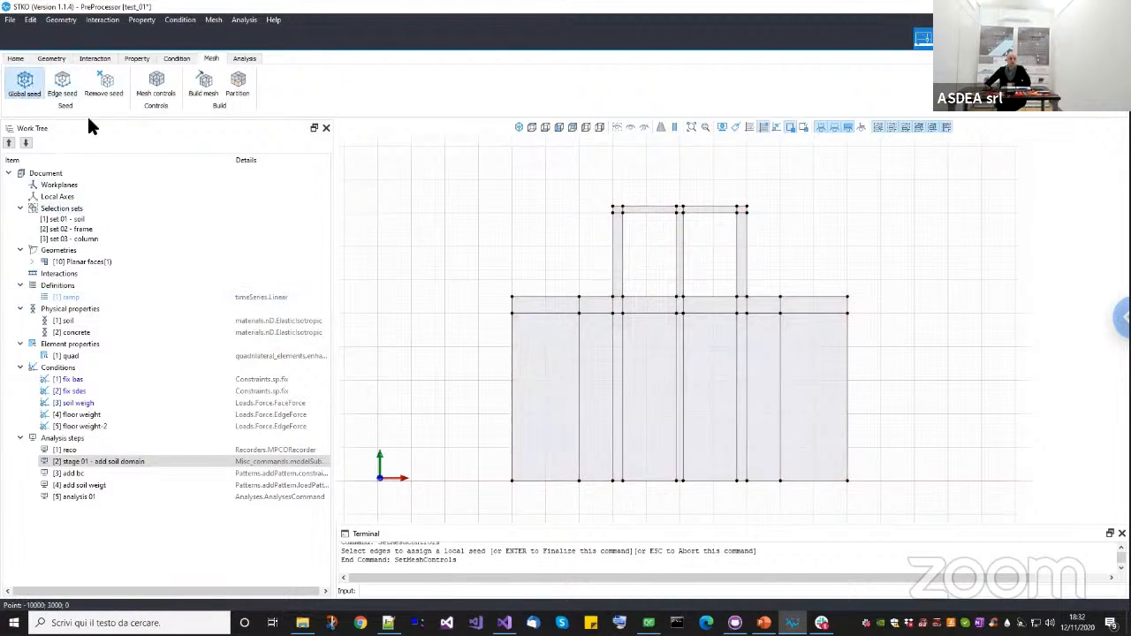
pyautogui.click(578, 297)
pyautogui.click(584, 316)
pyautogui.press('Tab')
pyautogui.write('100')
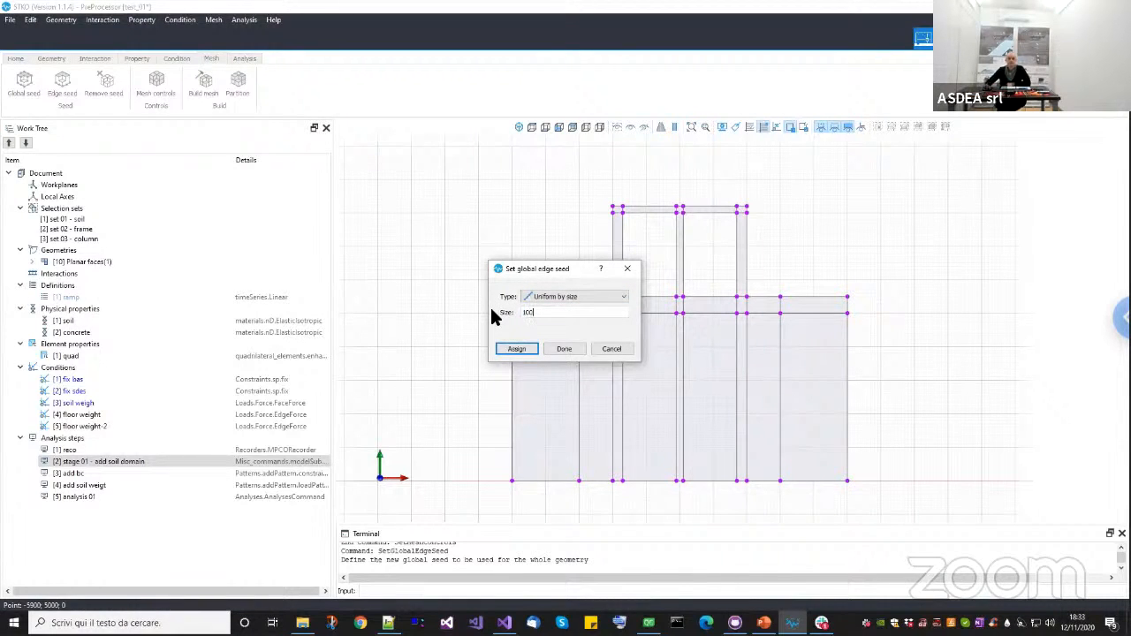
pyautogui.click(518, 352)
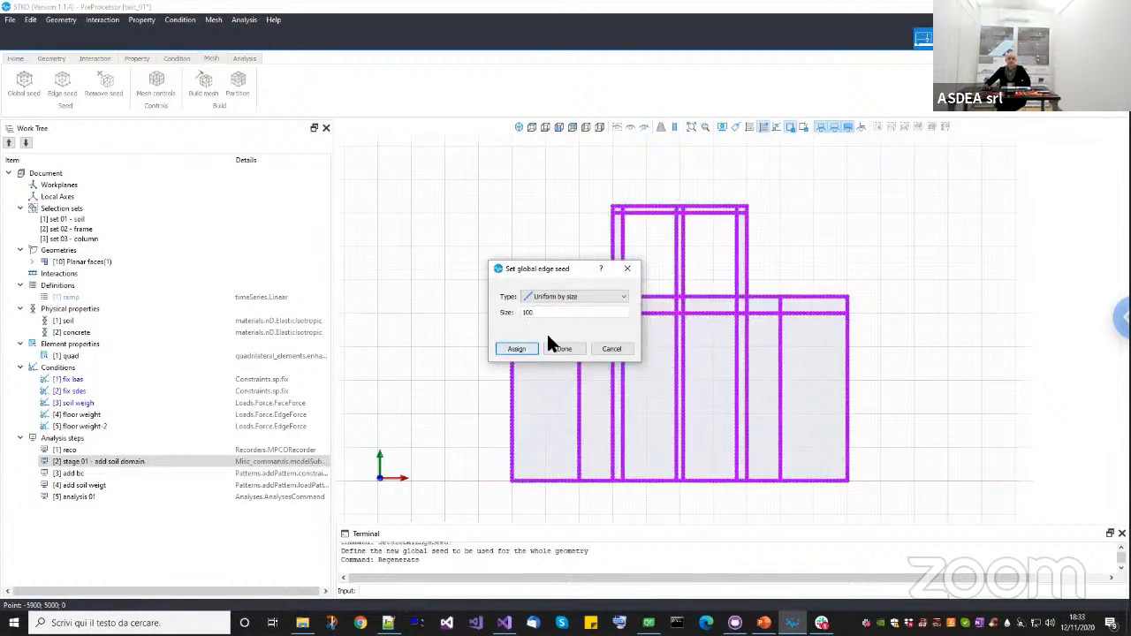
pyautogui.scroll(5, 726, 296)
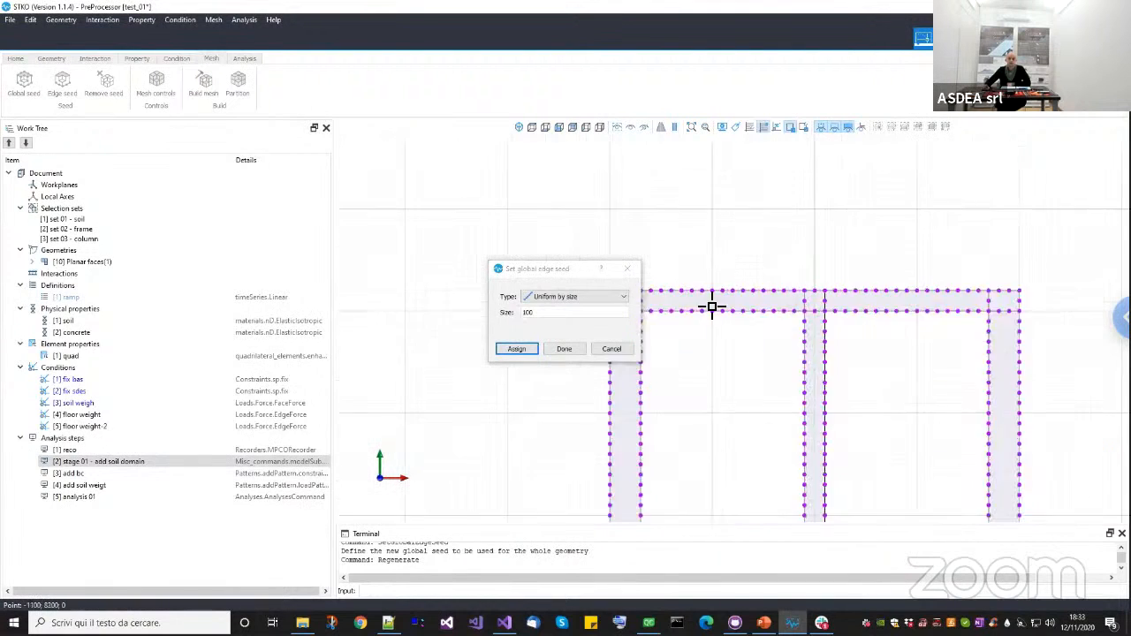
pyautogui.click(558, 348)
# Build the mesh of the soil and frame model and save the document.
pyautogui.click(204, 92)
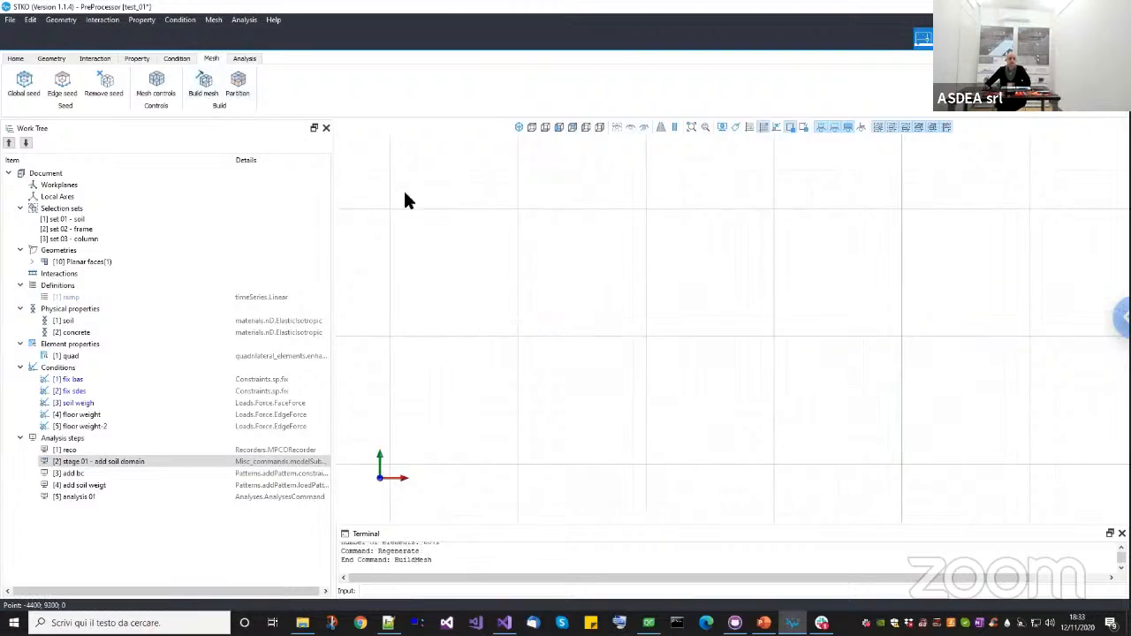
pyautogui.scroll(-3, 760, 265)
pyautogui.moveTo(775, 225); pyautogui.dragTo(701, 299, button='middle')
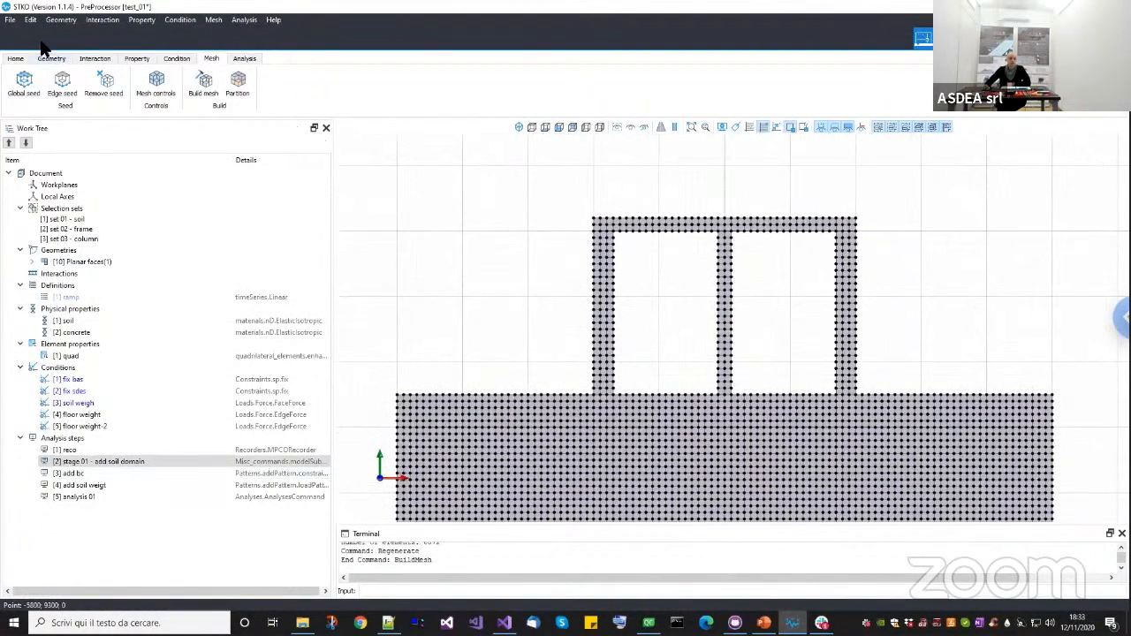
pyautogui.click(11, 20)
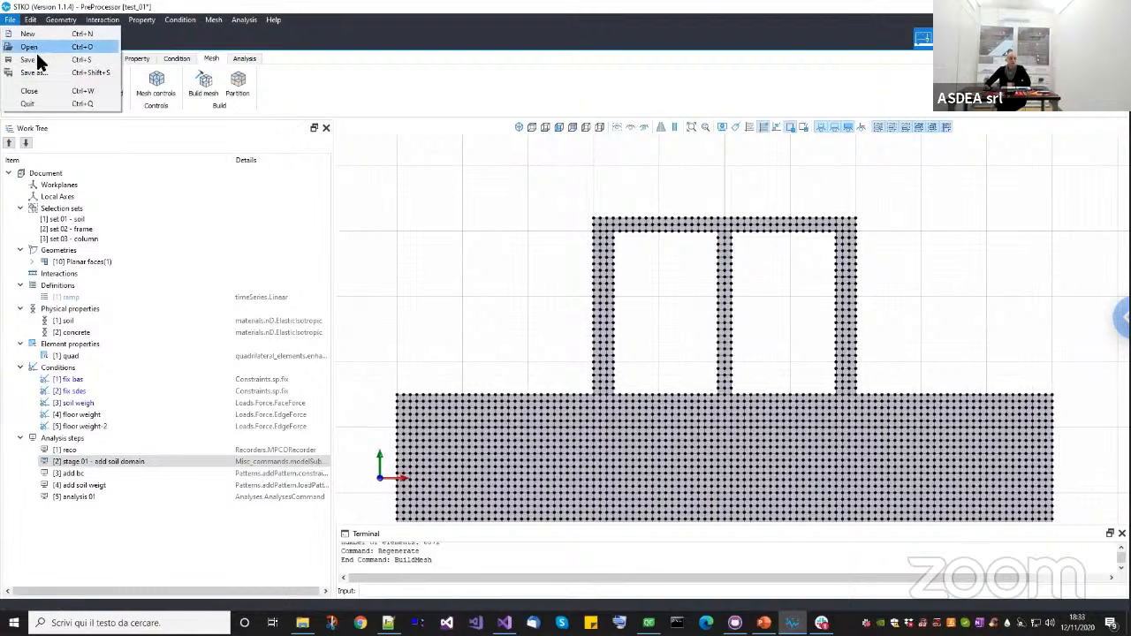
pyautogui.click(36, 55)
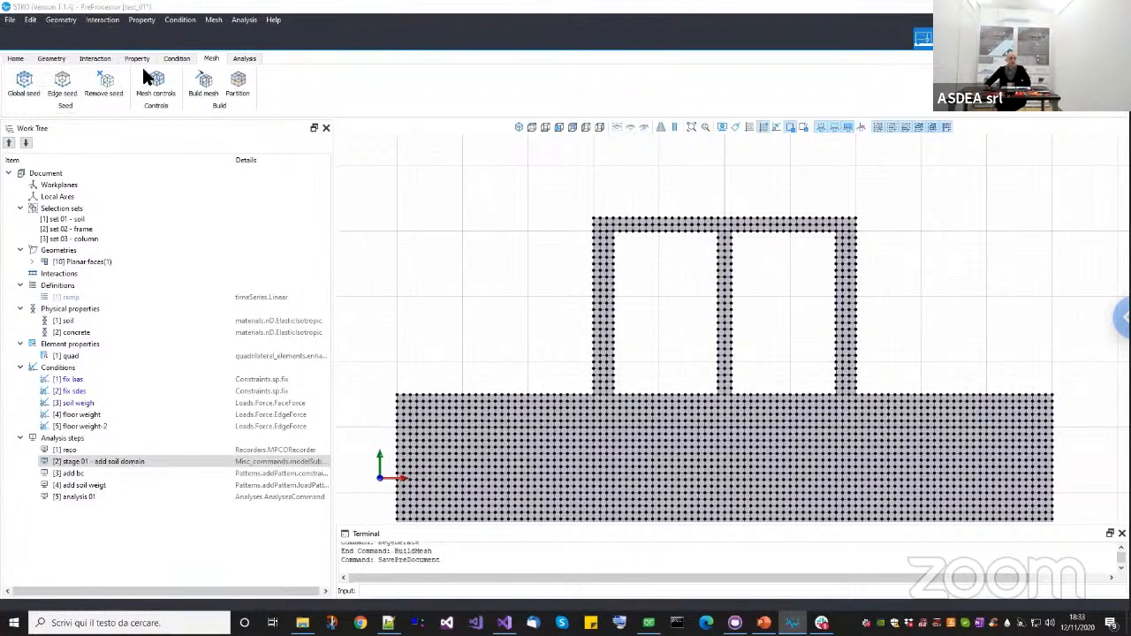
# Run the analysis with the opensees solver, writing the input files to the test_01 folder, and close the solver console when it finishes.
pyautogui.click(243, 59)
pyautogui.click(270, 89)
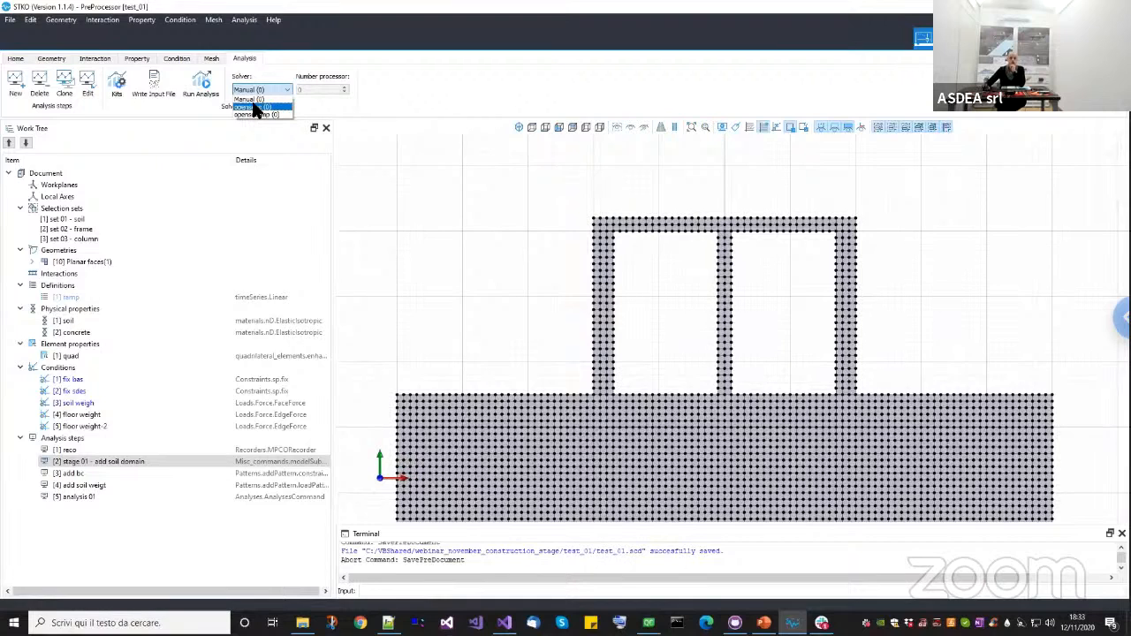
pyautogui.click(253, 106)
pyautogui.click(207, 99)
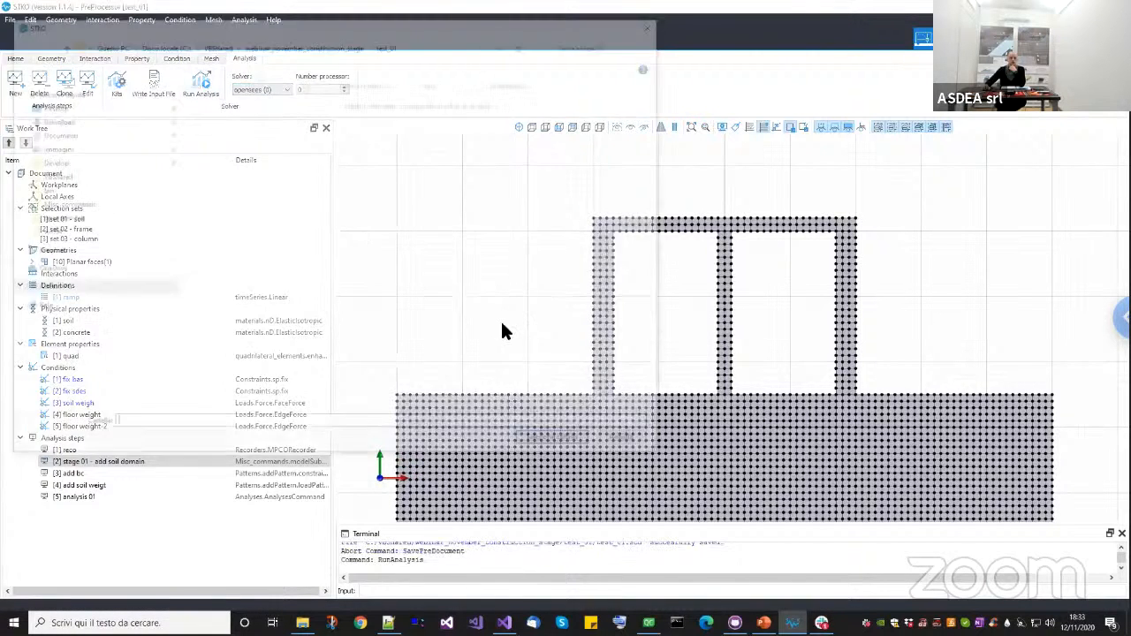
pyautogui.click(556, 443)
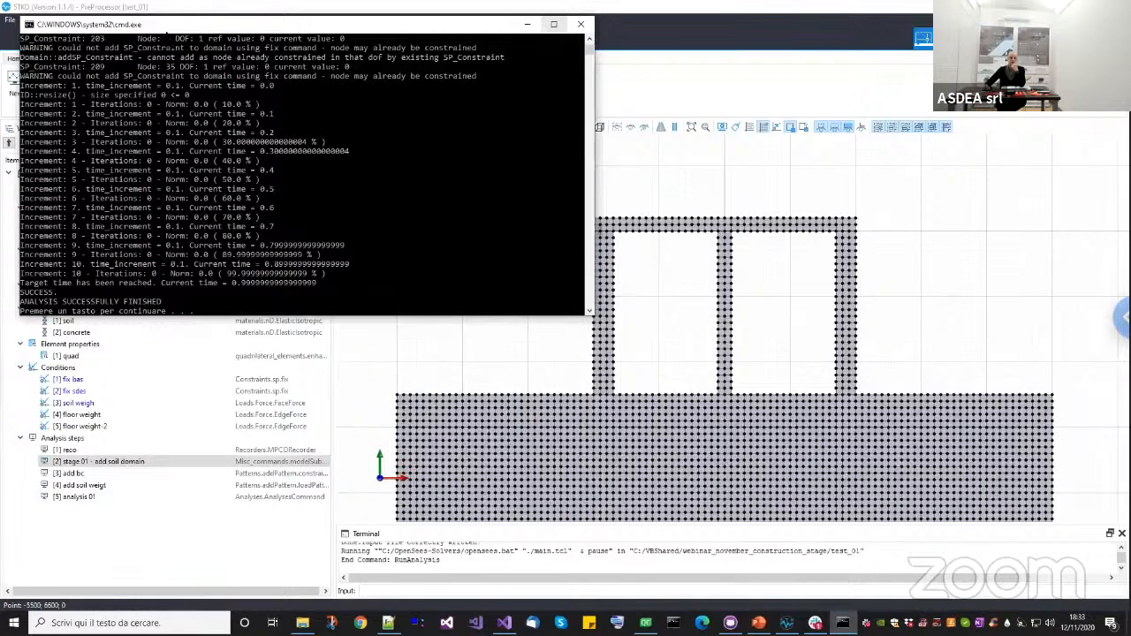
pyautogui.moveTo(471, 25); pyautogui.dragTo(470, 164)
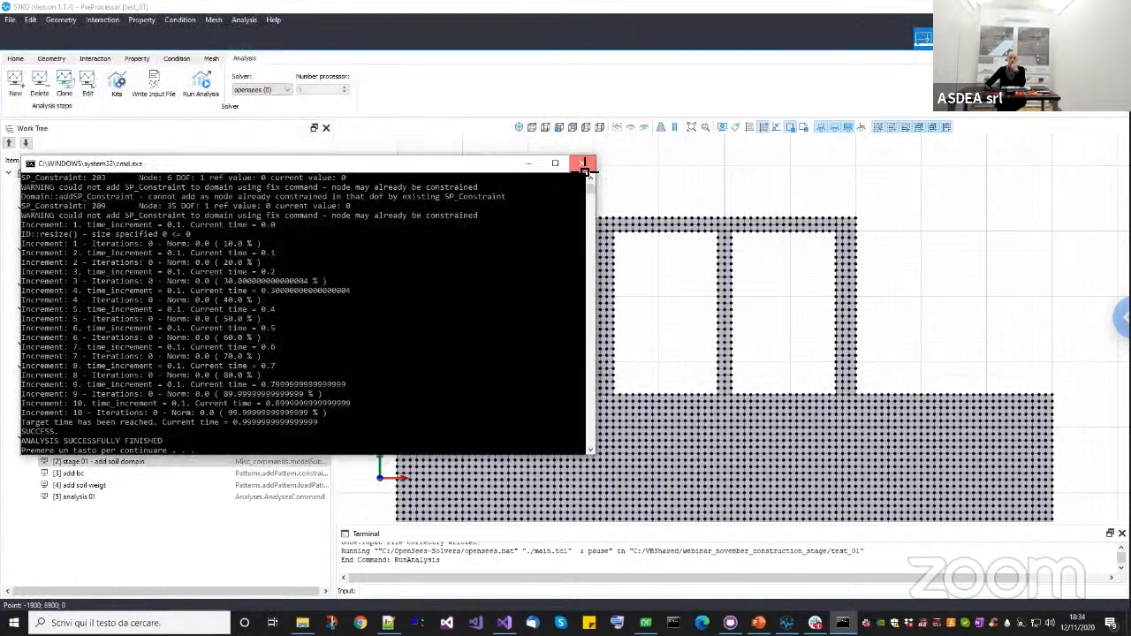
pyautogui.click(584, 165)
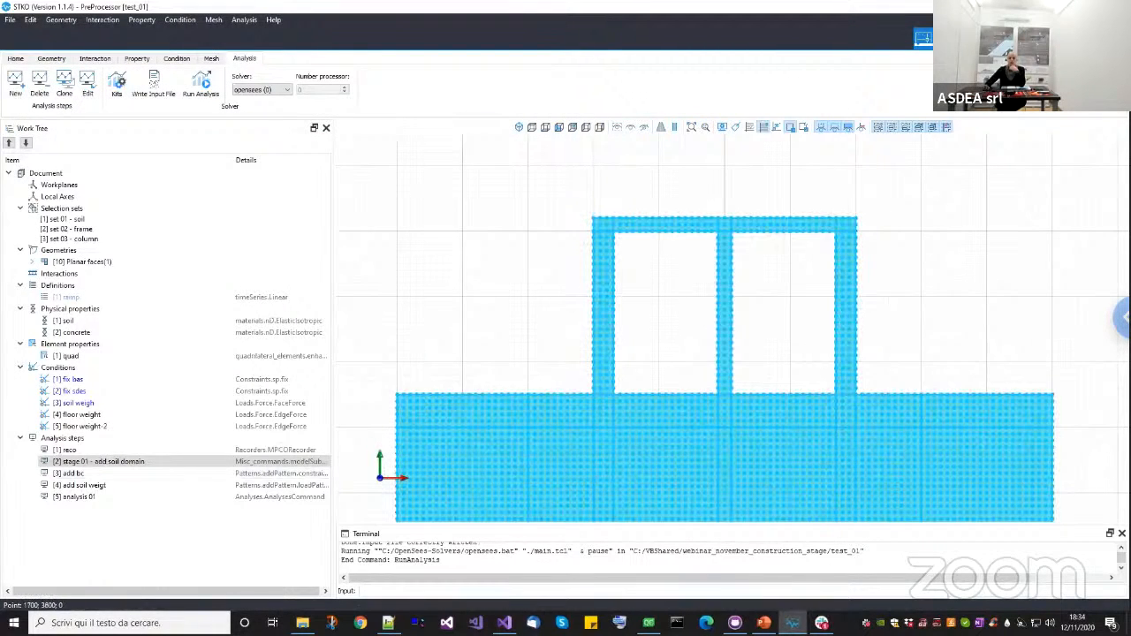
# Switch to PowerPoint to view the title slide's three construction stage images, and return to STKO.
pyautogui.click(764, 623)
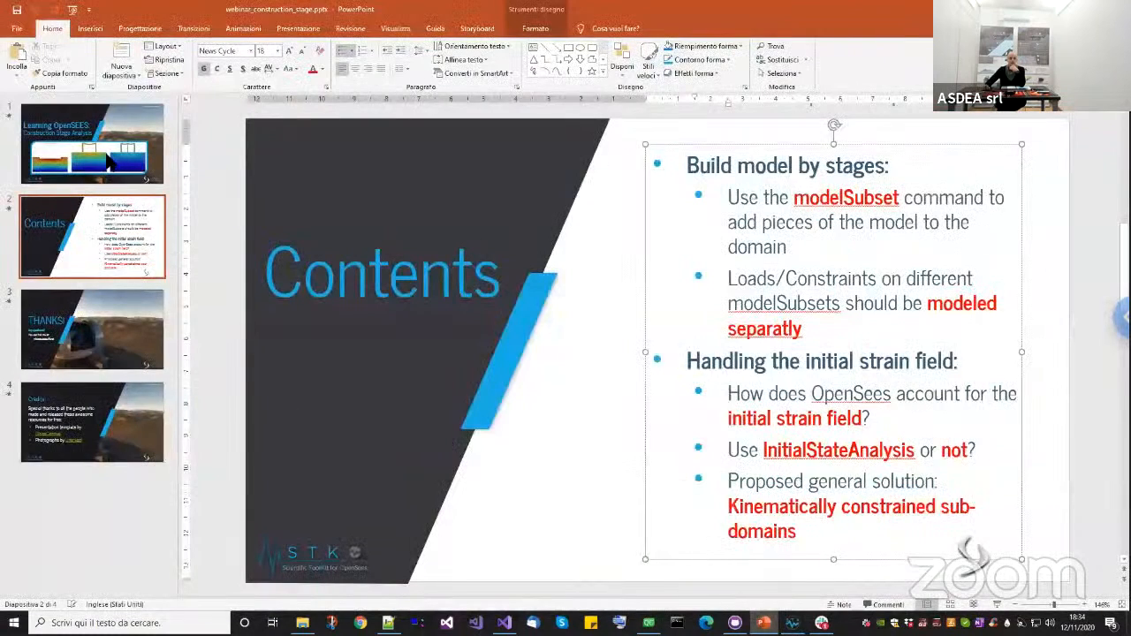
pyautogui.click(112, 162)
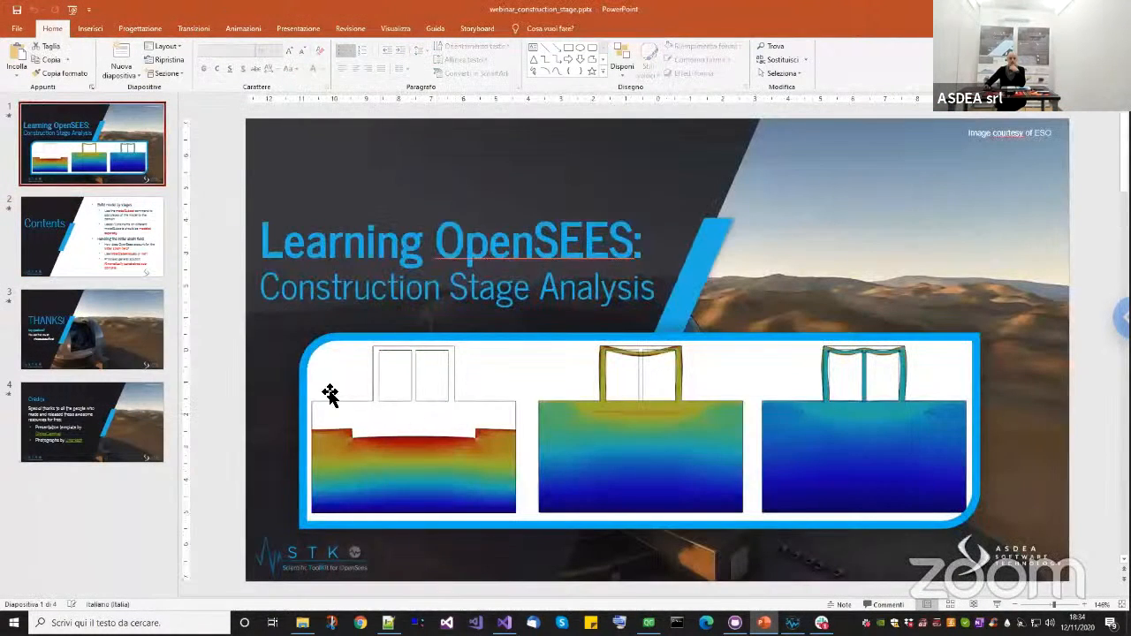
pyautogui.click(793, 623)
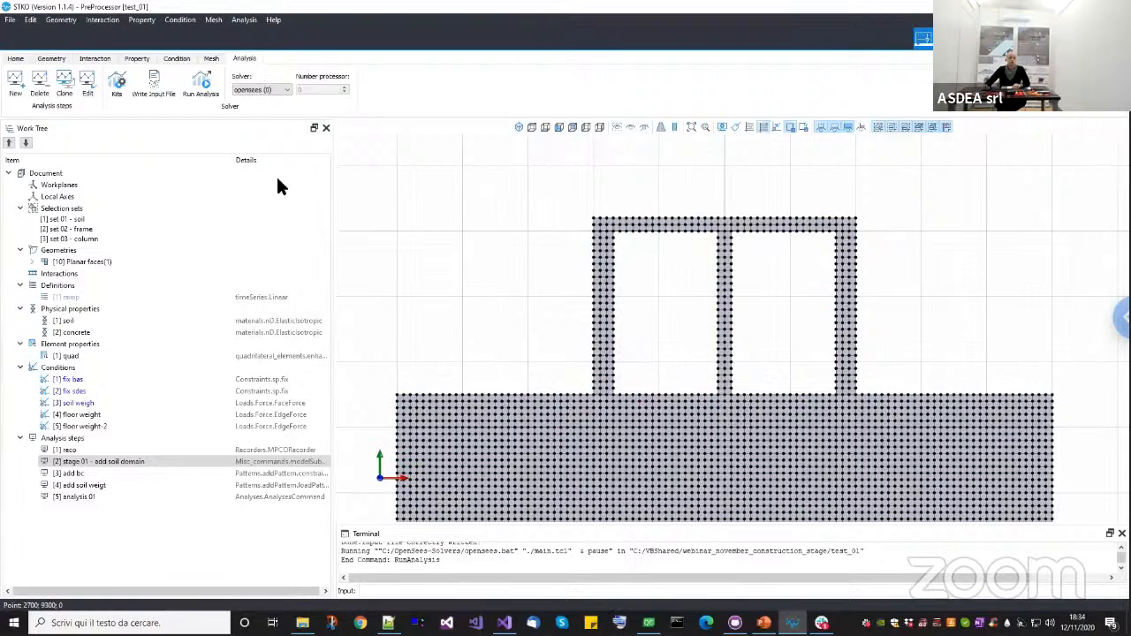
# Switch to the post-processor, set the top view and hide the grid.
pyautogui.click(1050, 38)
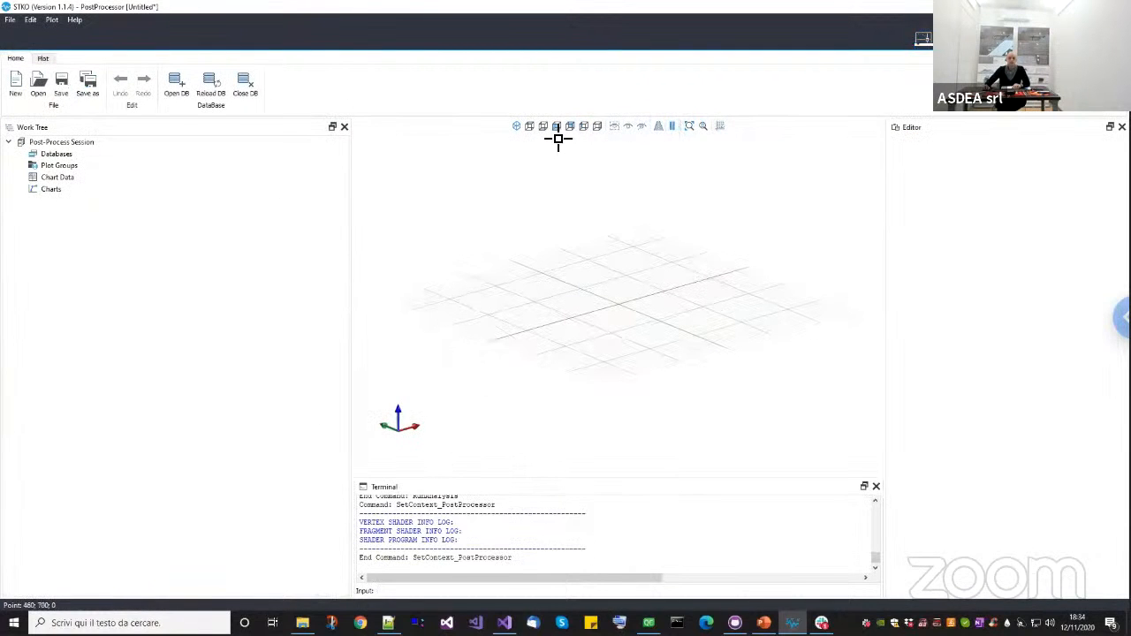
pyautogui.click(529, 127)
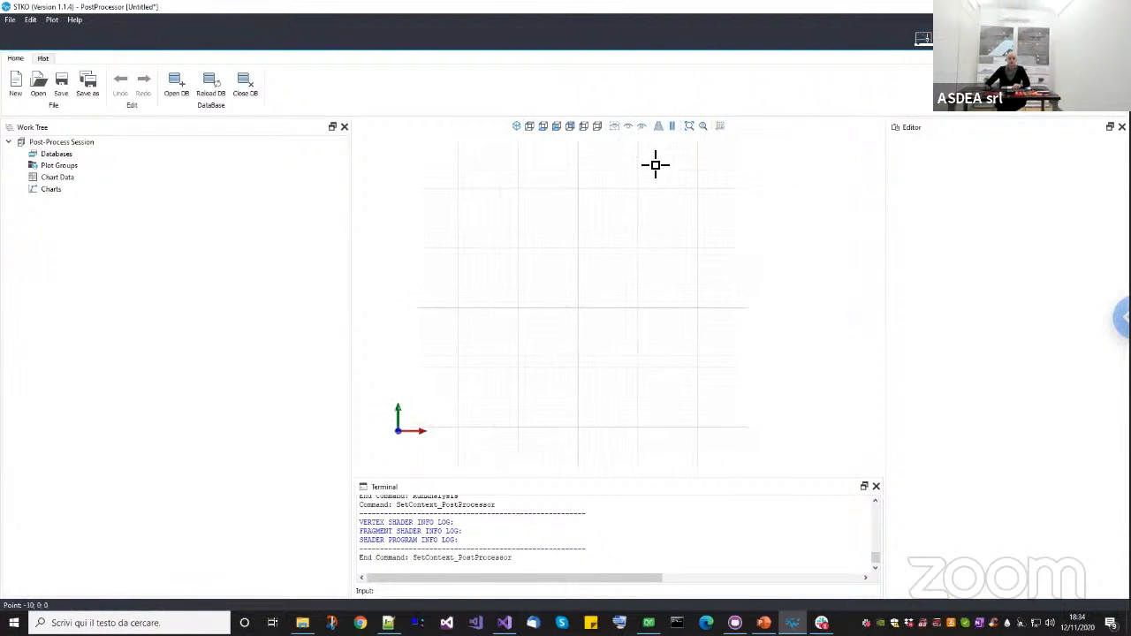
pyautogui.click(719, 126)
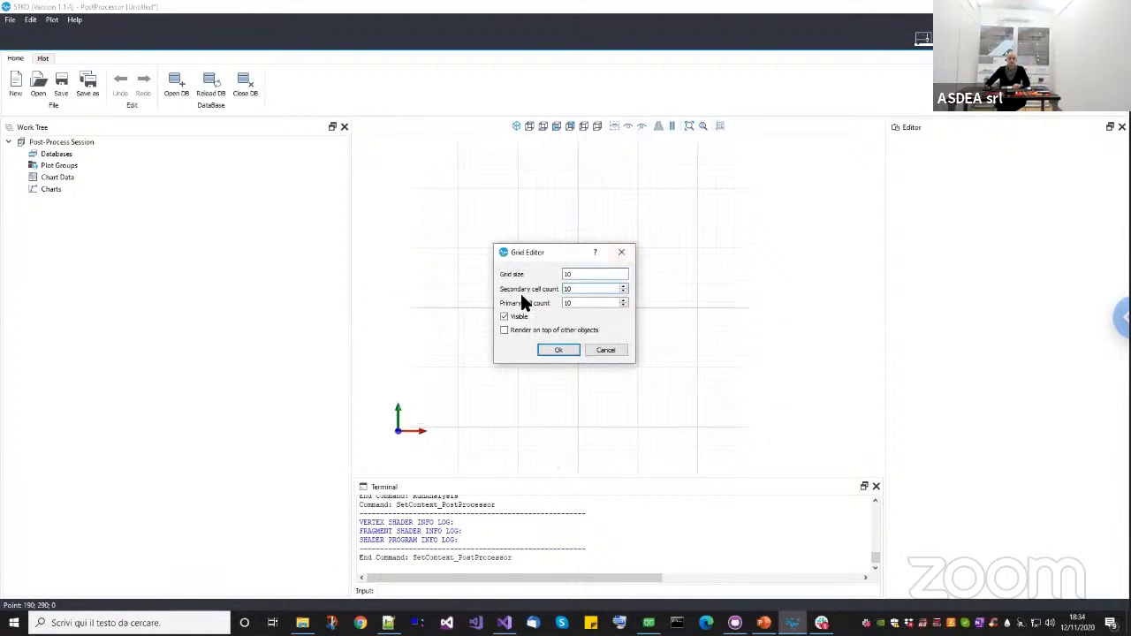
pyautogui.click(504, 316)
pyautogui.click(559, 351)
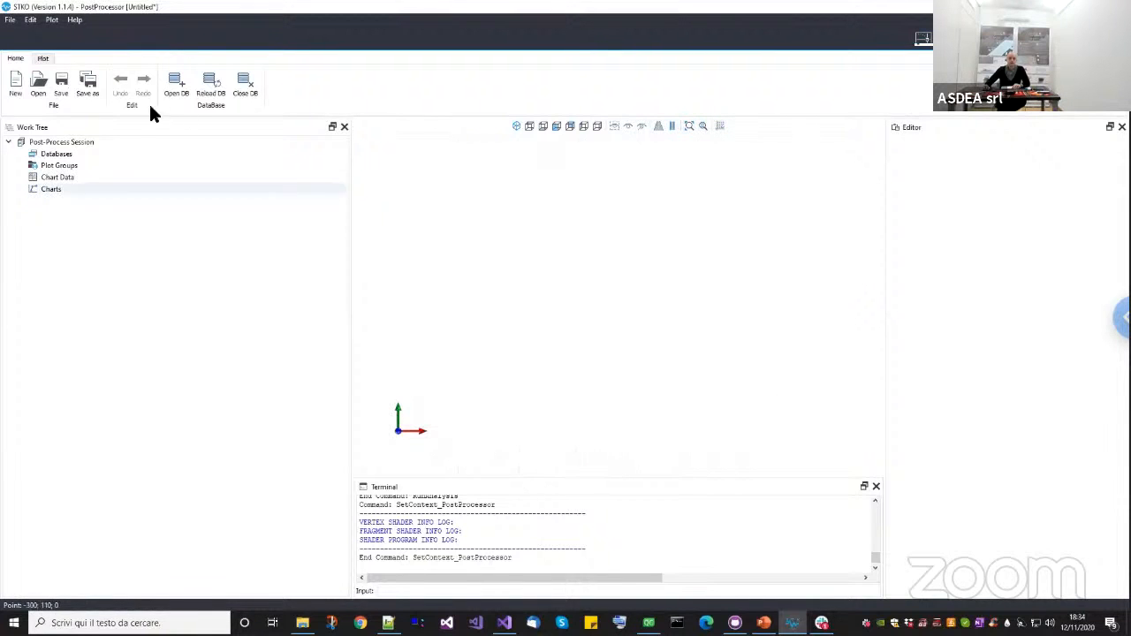
# Open the results database test_01.mpco from the test_01 folder inside webinar_november_construction_stage.
pyautogui.click(181, 97)
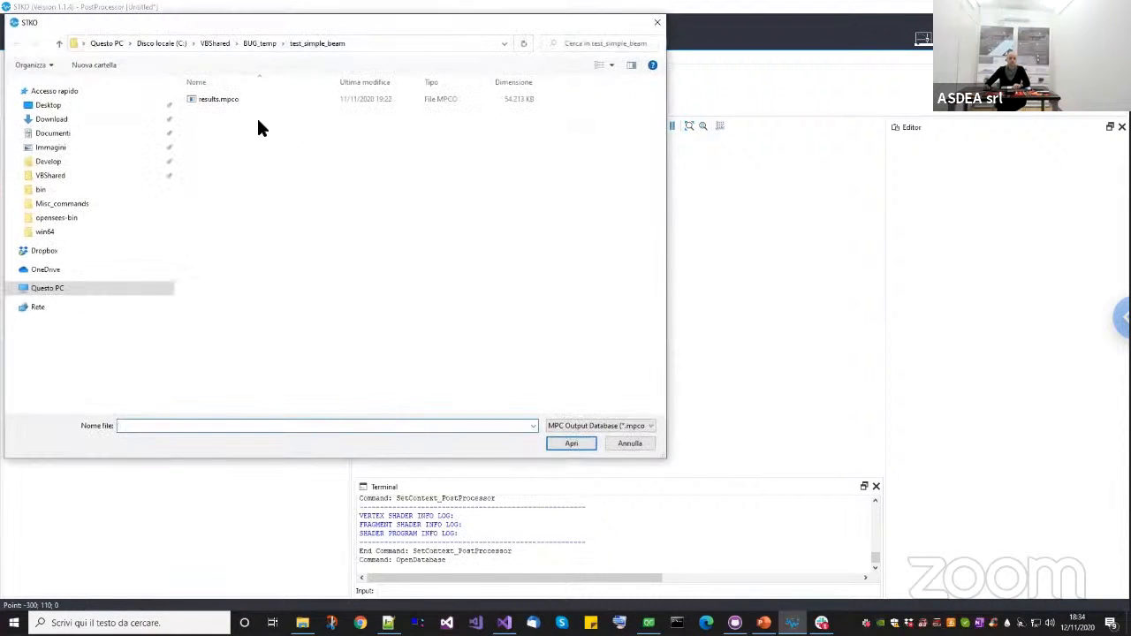
pyautogui.click(214, 42)
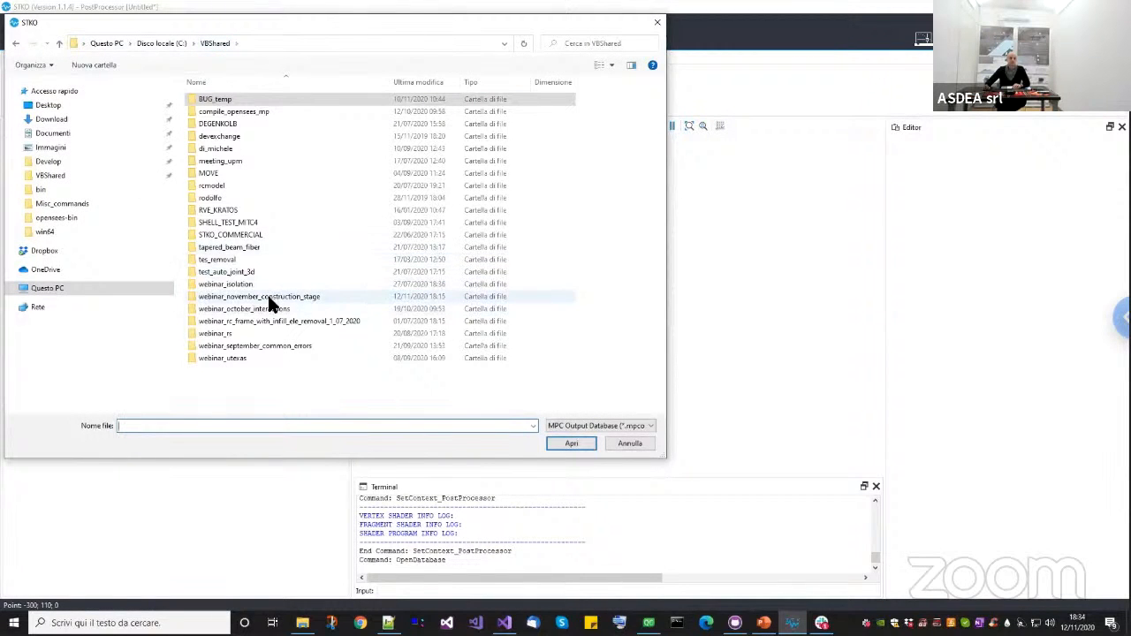
pyautogui.click(268, 298)
pyautogui.doubleClick(268, 298)
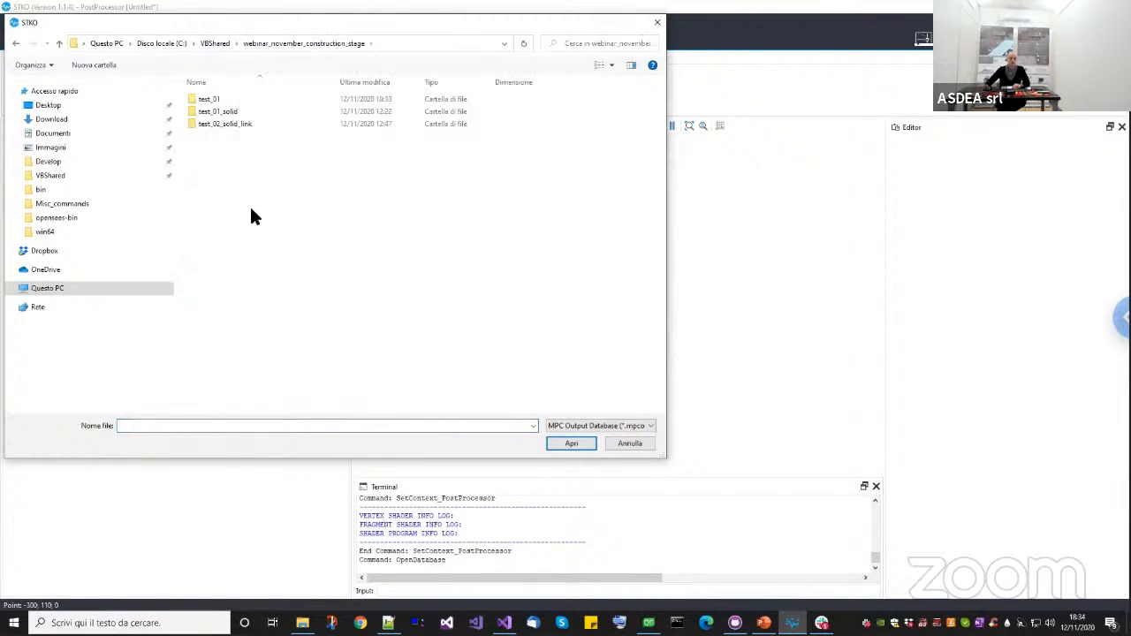
pyautogui.doubleClick(211, 98)
pyautogui.click(211, 99)
pyautogui.doubleClick(212, 99)
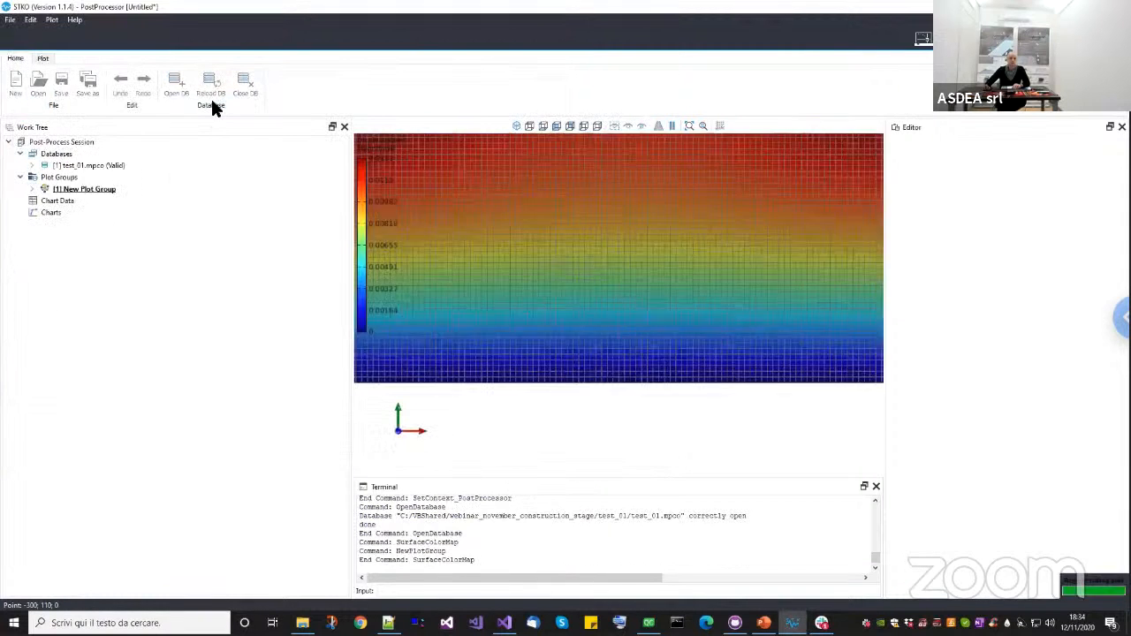
# Replace the surface color map in the new plot group with a Deformed Shape plot.
pyautogui.click(31, 189)
pyautogui.click(64, 198)
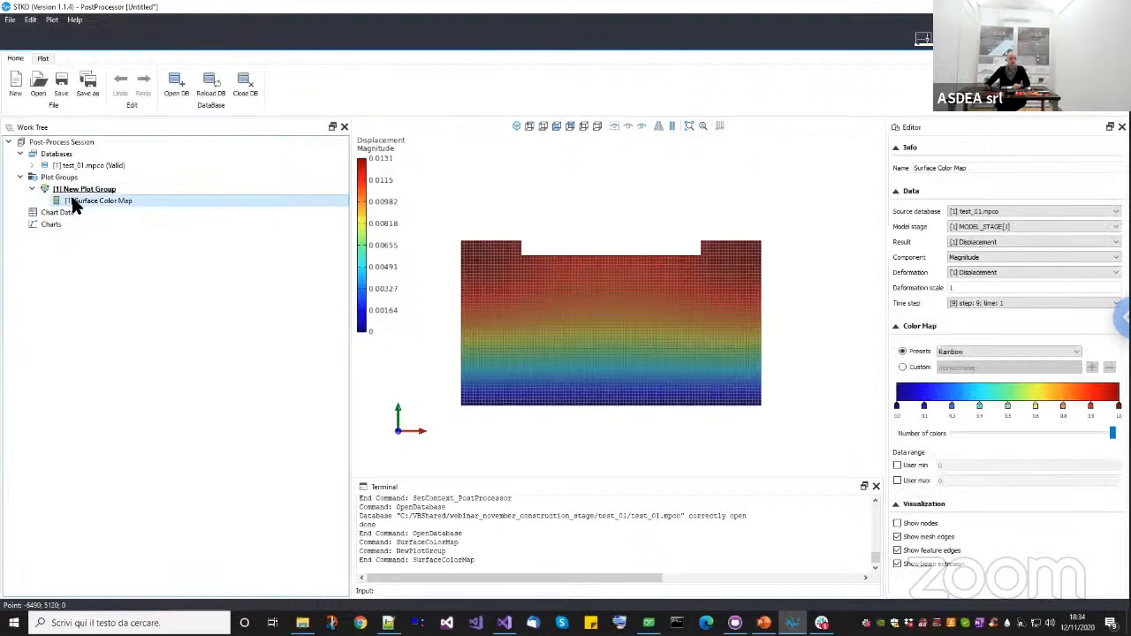
pyautogui.press('Delete')
pyautogui.rightClick(79, 190)
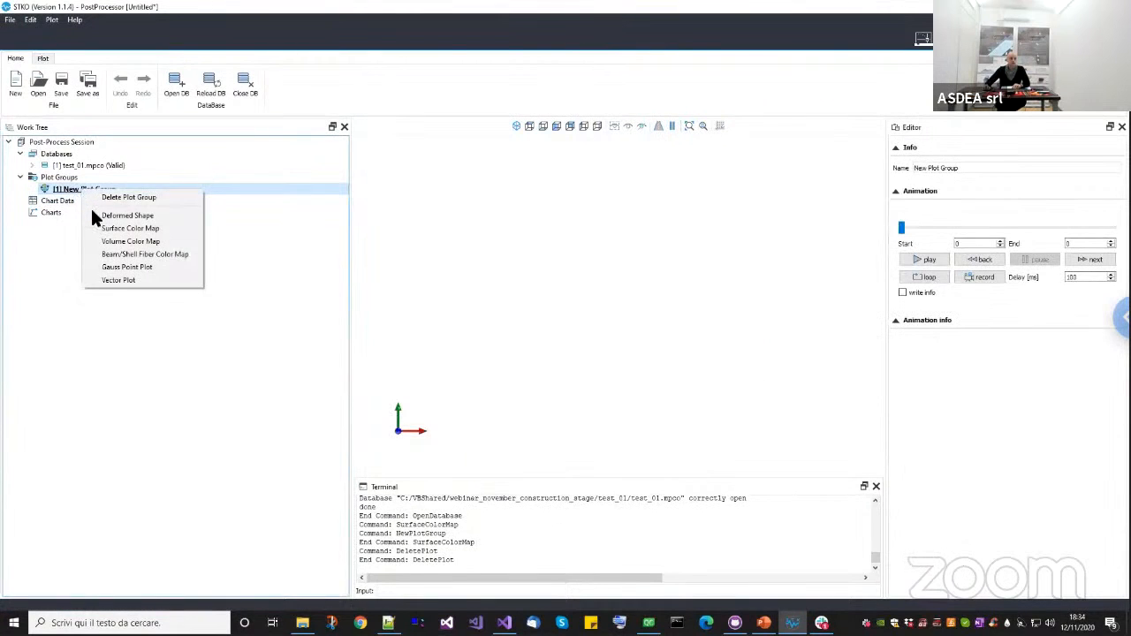
pyautogui.click(99, 214)
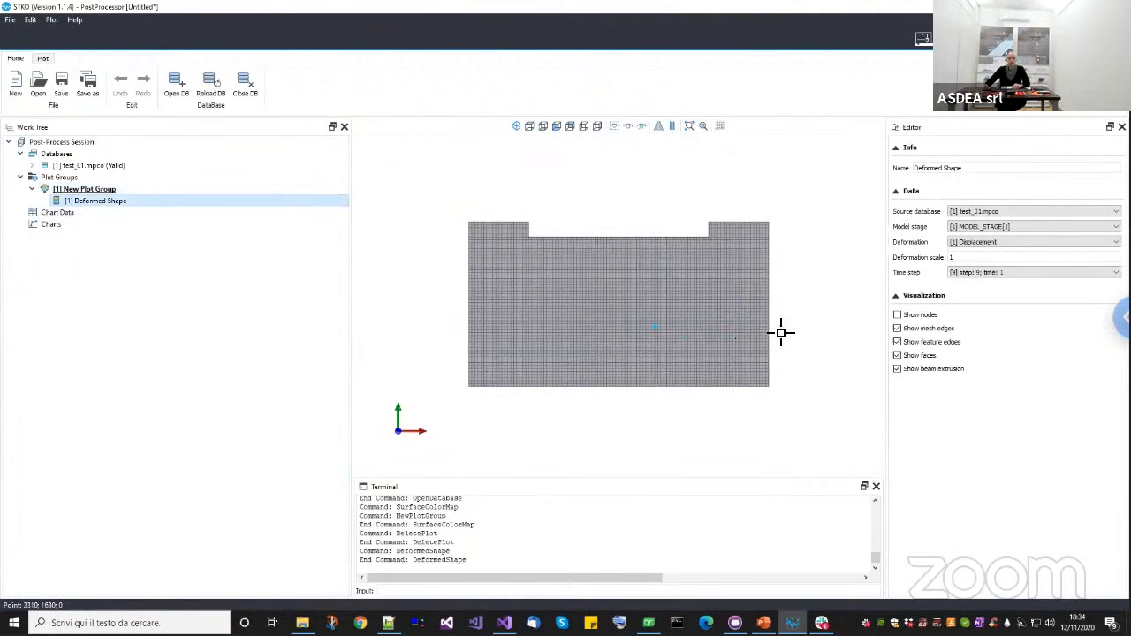
# Hide the mesh edges and faces of the deformed shape plot and set its deformation scale to 0.
pyautogui.click(901, 328)
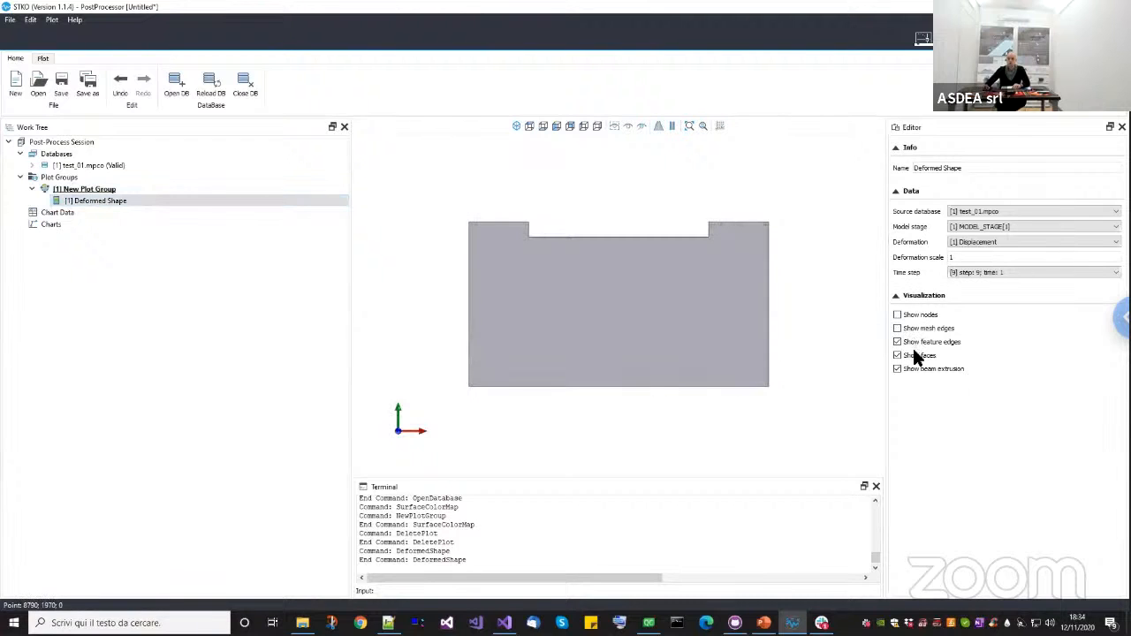
pyautogui.click(916, 355)
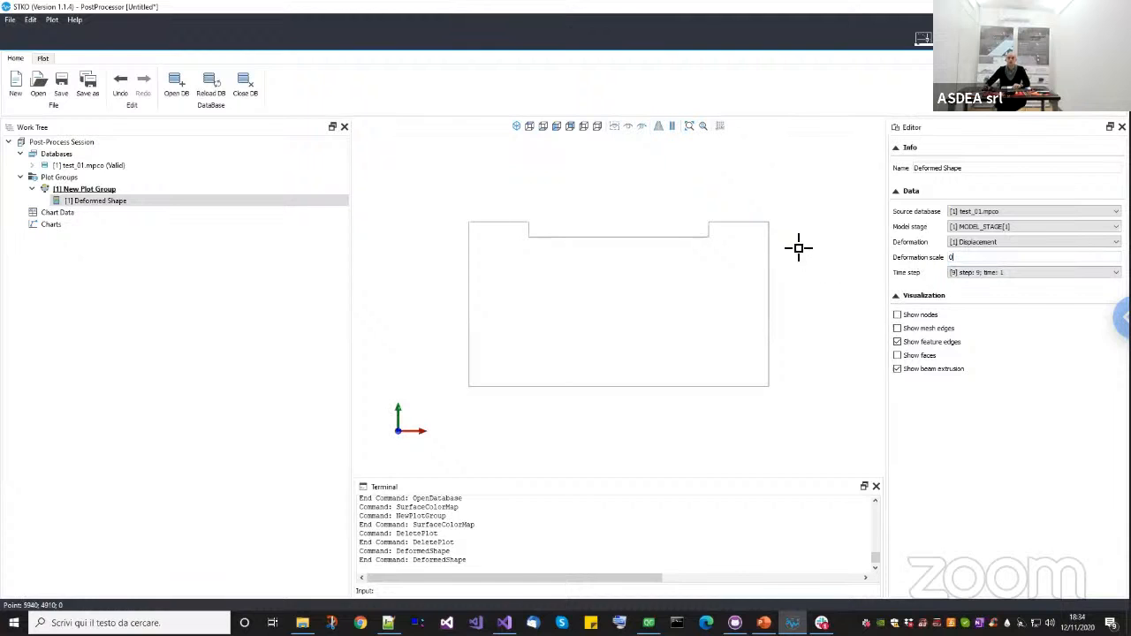
pyautogui.moveTo(627, 291); pyautogui.dragTo(613, 300, button='middle')
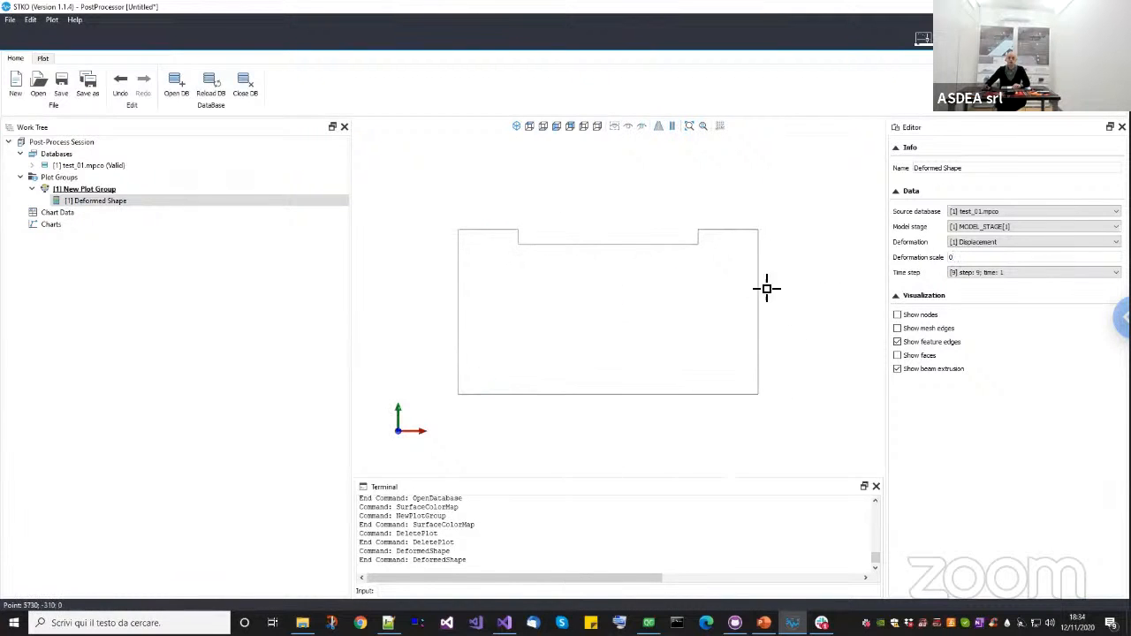
# Add a Surface Color Map plot to the plot group alongside the deformed shape outline.
pyautogui.rightClick(100, 190)
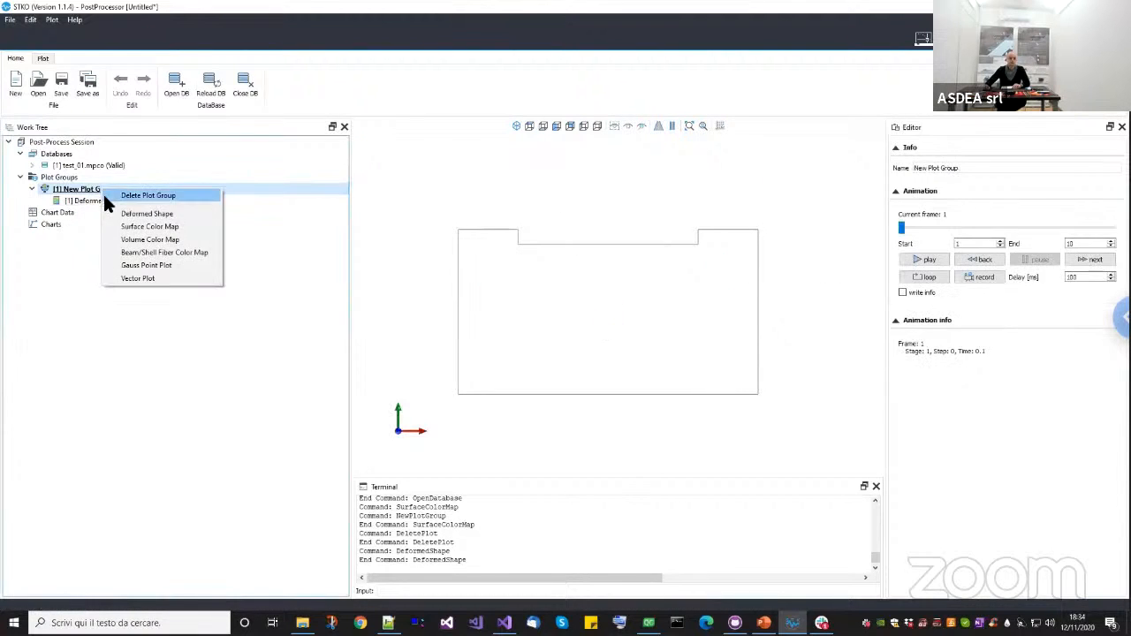
pyautogui.click(125, 226)
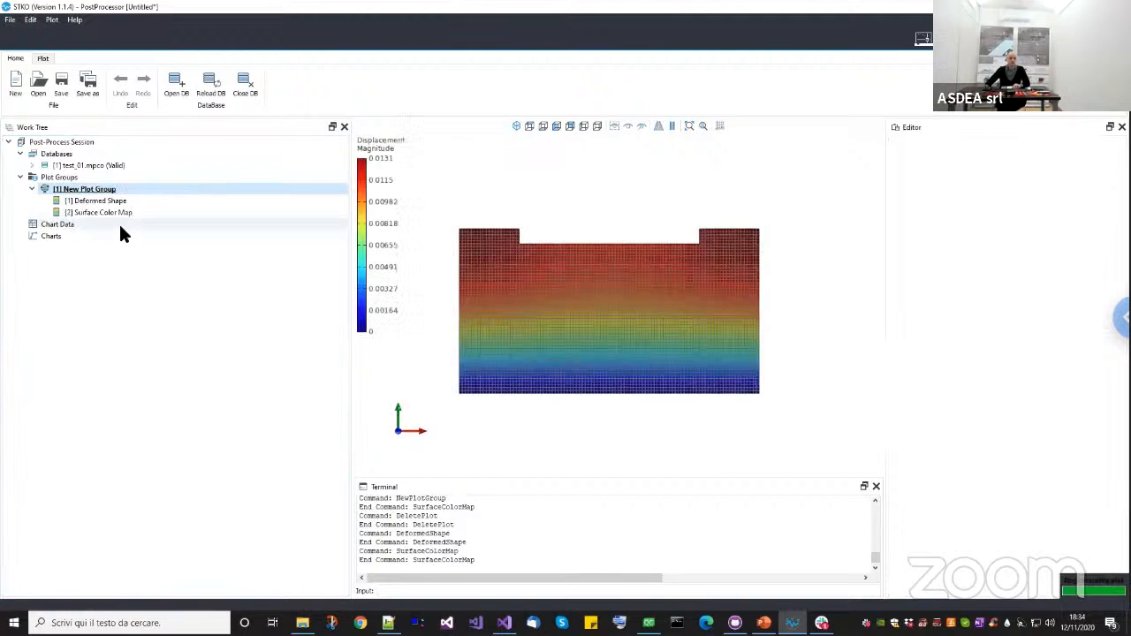
# Hide the mesh edges of the Surface Color Map plot.
pyautogui.click(104, 209)
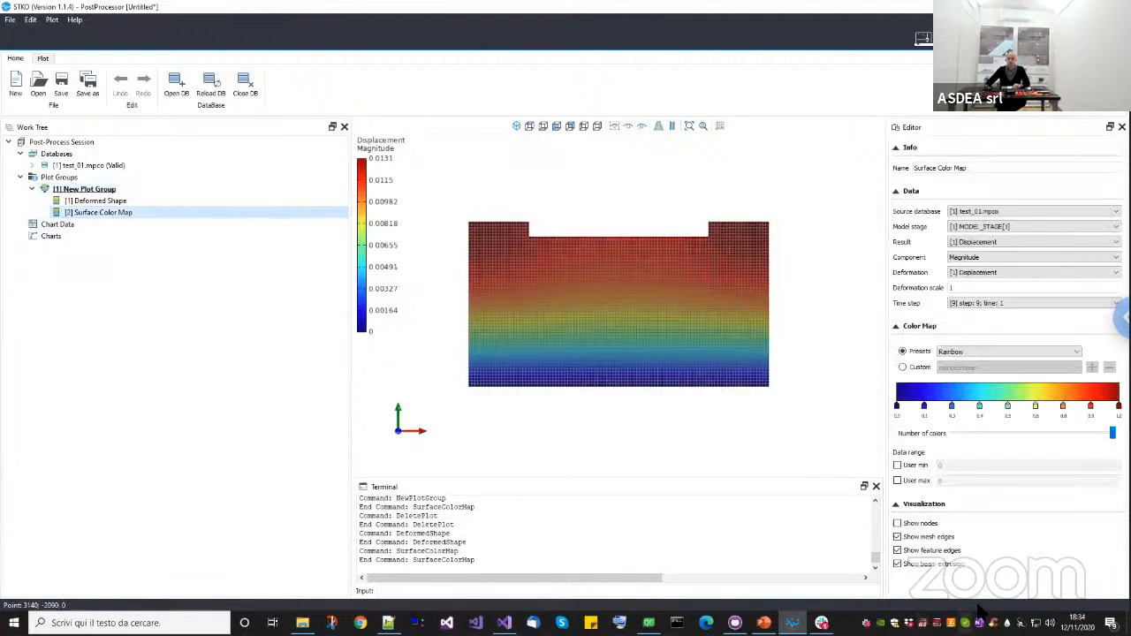
pyautogui.click(933, 539)
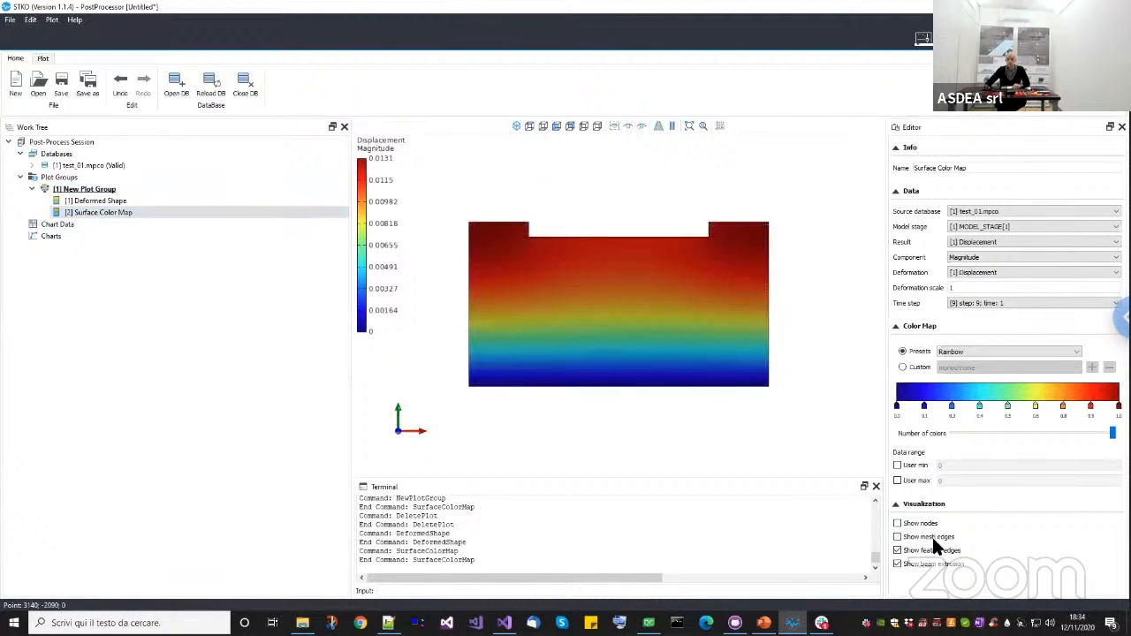
pyautogui.moveTo(654, 363); pyautogui.dragTo(627, 387, button='middle')
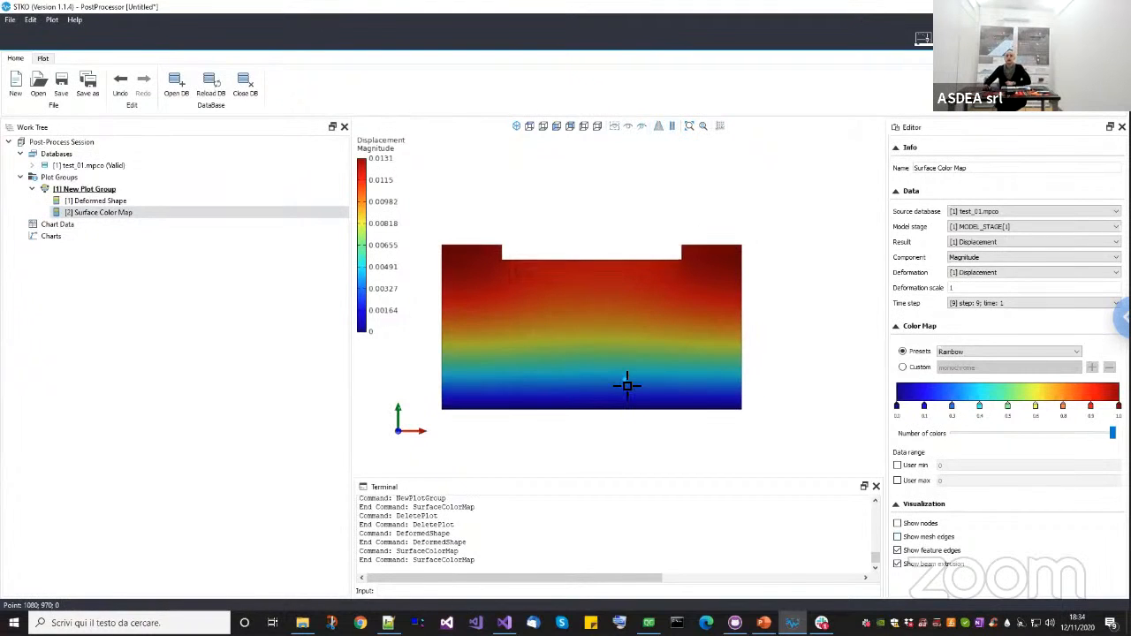
# Set the surface color map's result to material stress (Volumes) with the Principal Max component.
pyautogui.click(1002, 246)
pyautogui.click(1003, 257)
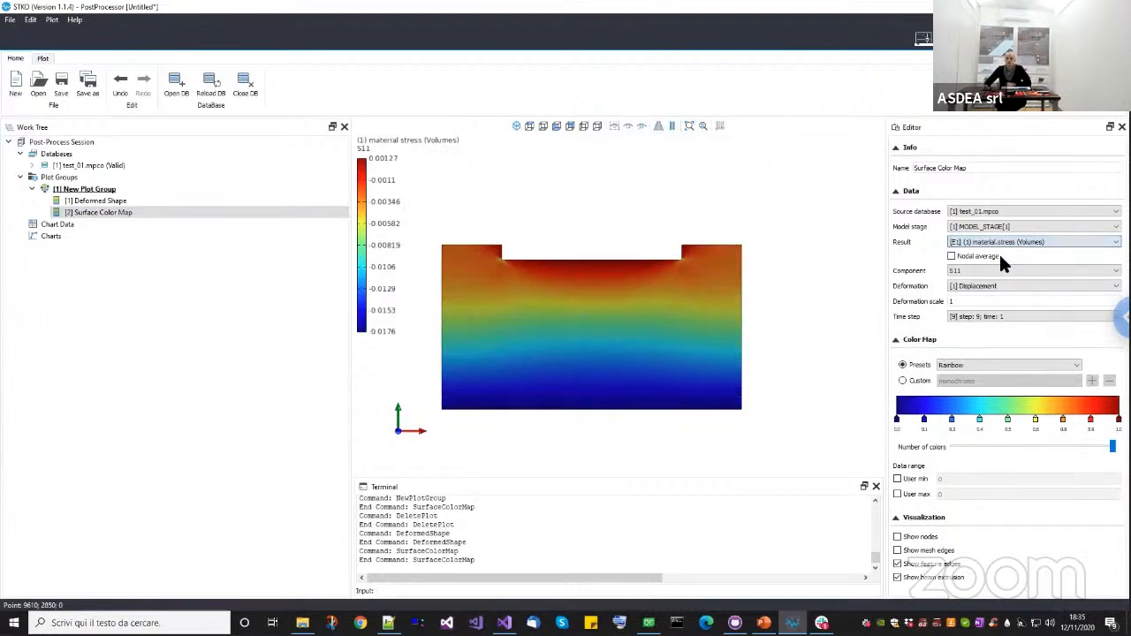
pyautogui.click(999, 271)
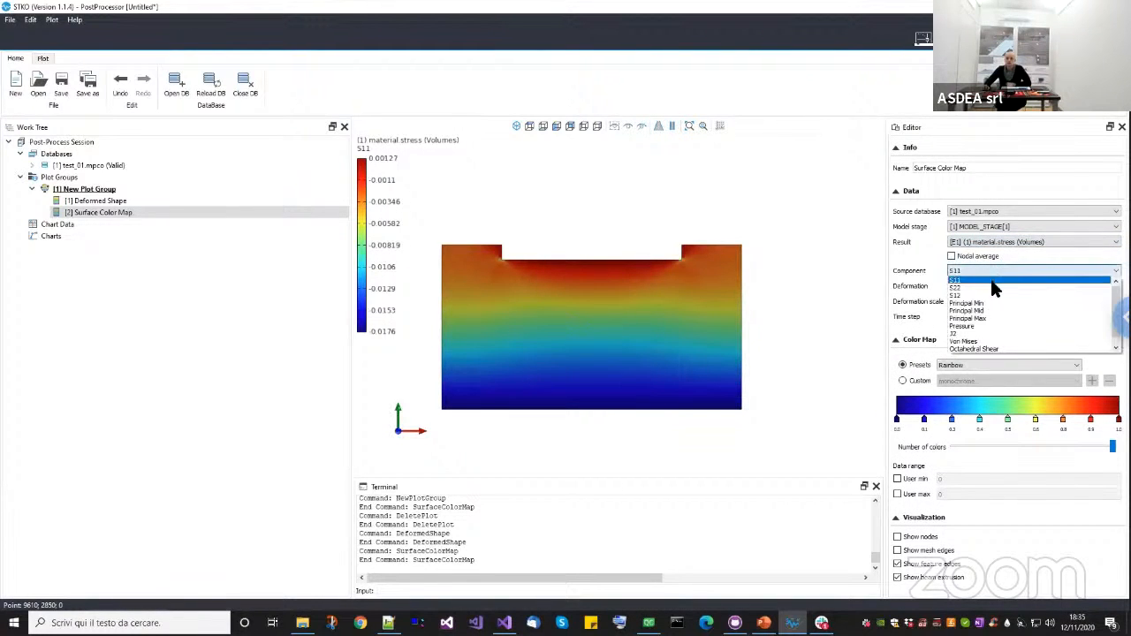
pyautogui.click(986, 318)
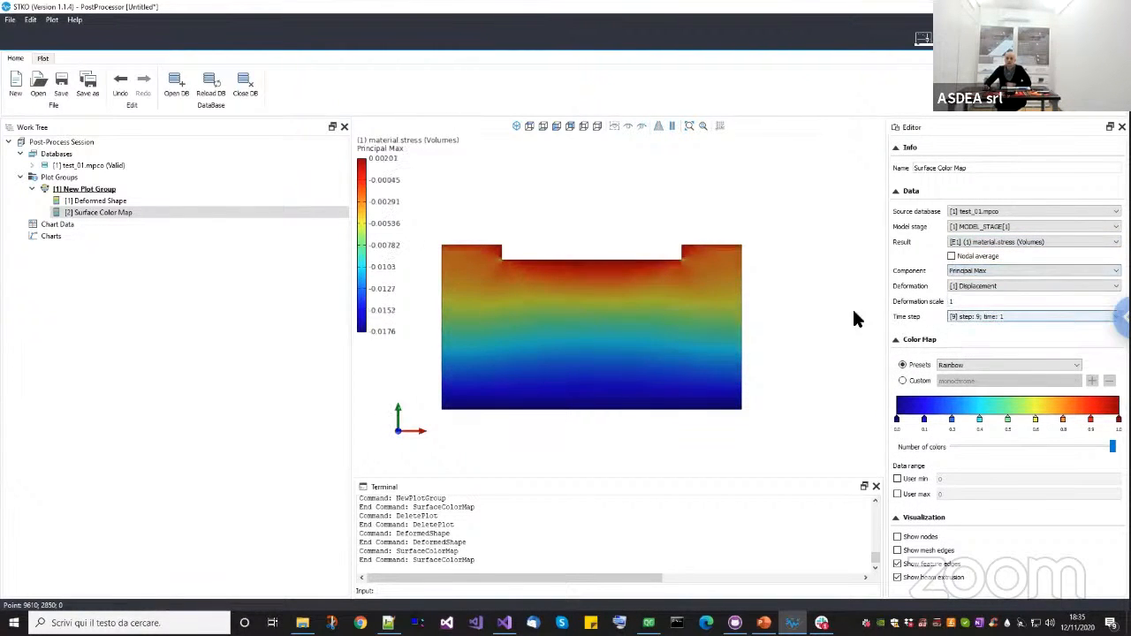
# Set the surface color map's deformation scale to 10000.
pyautogui.click(960, 302)
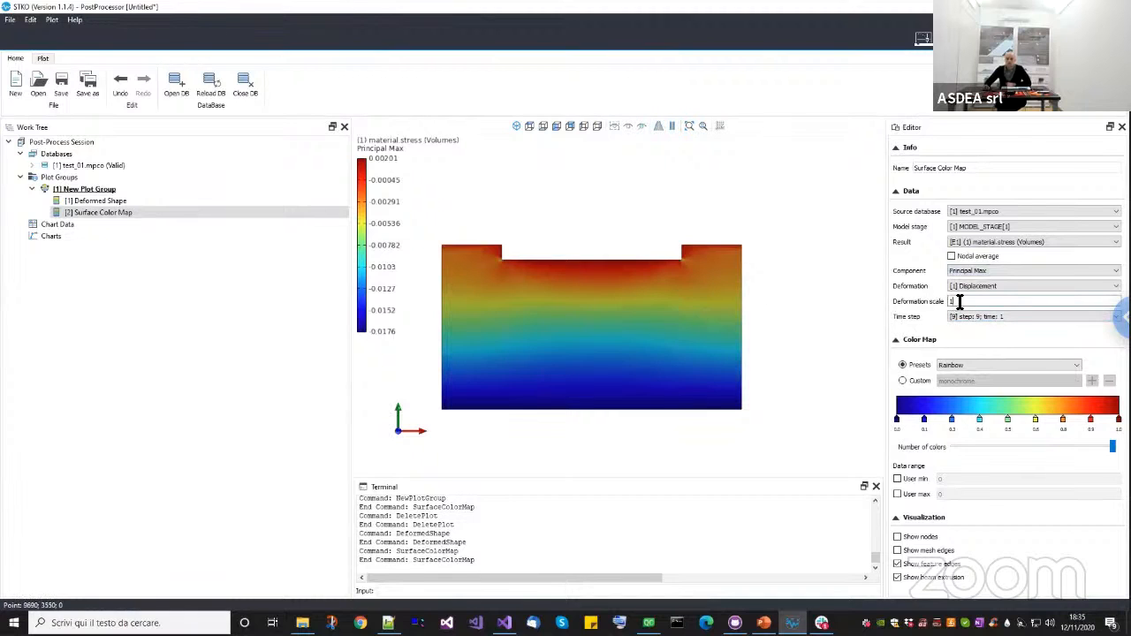
pyautogui.write('0')
pyautogui.press('Return')
pyautogui.write('00')
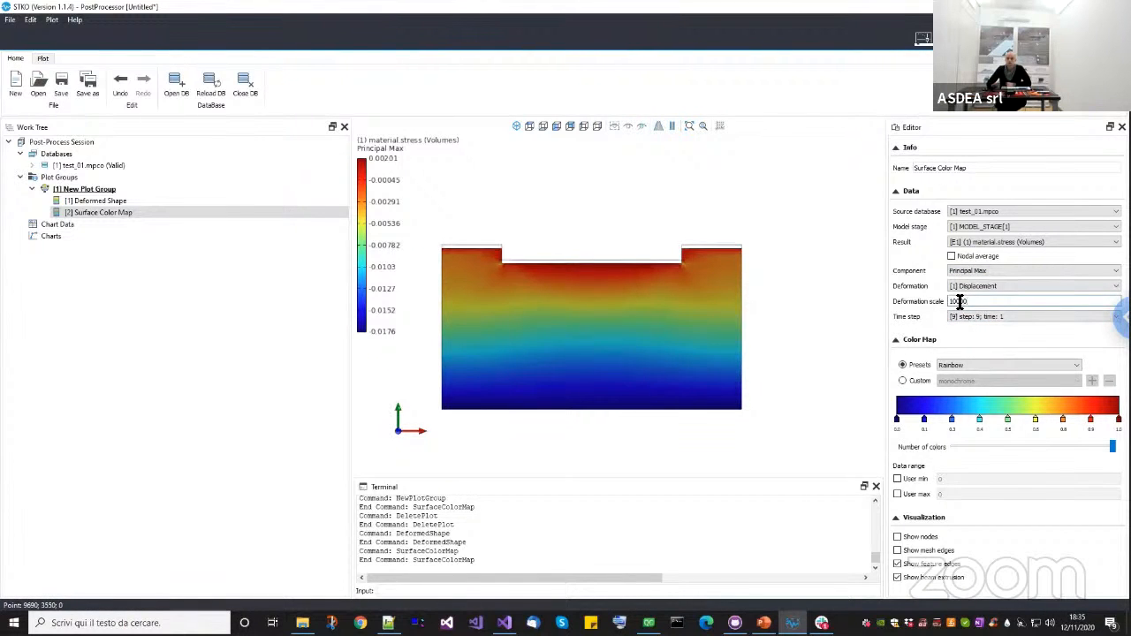
pyautogui.write('0')
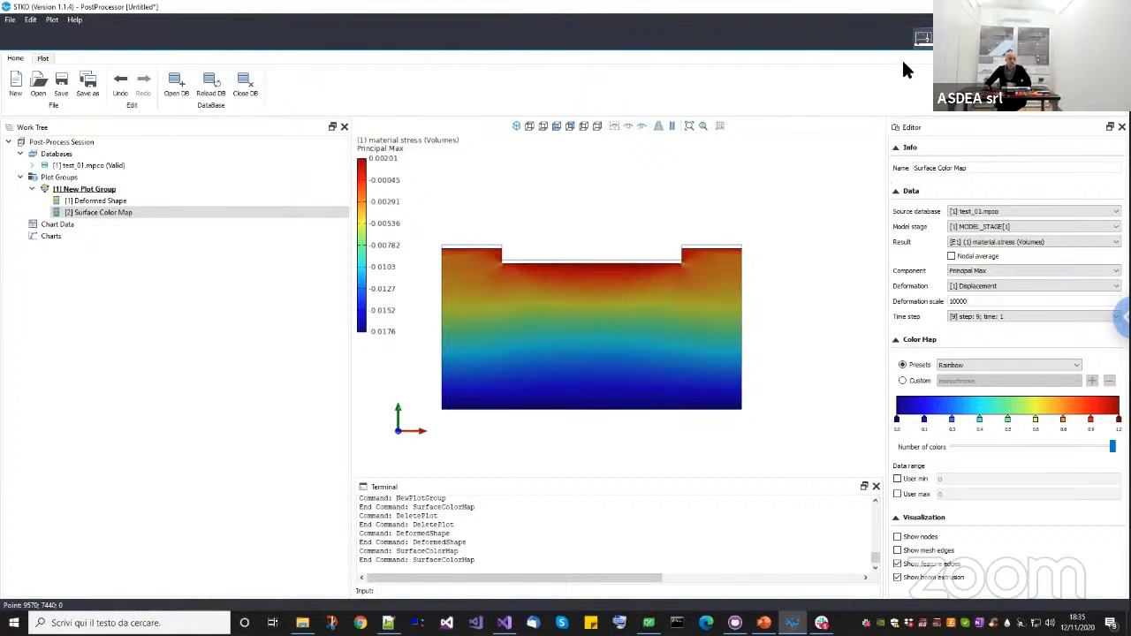
# In the preprocessor, enable the -fact option of the "add soil weigt" load pattern and set its cFactor to 10.
pyautogui.rightClick(100, 485)
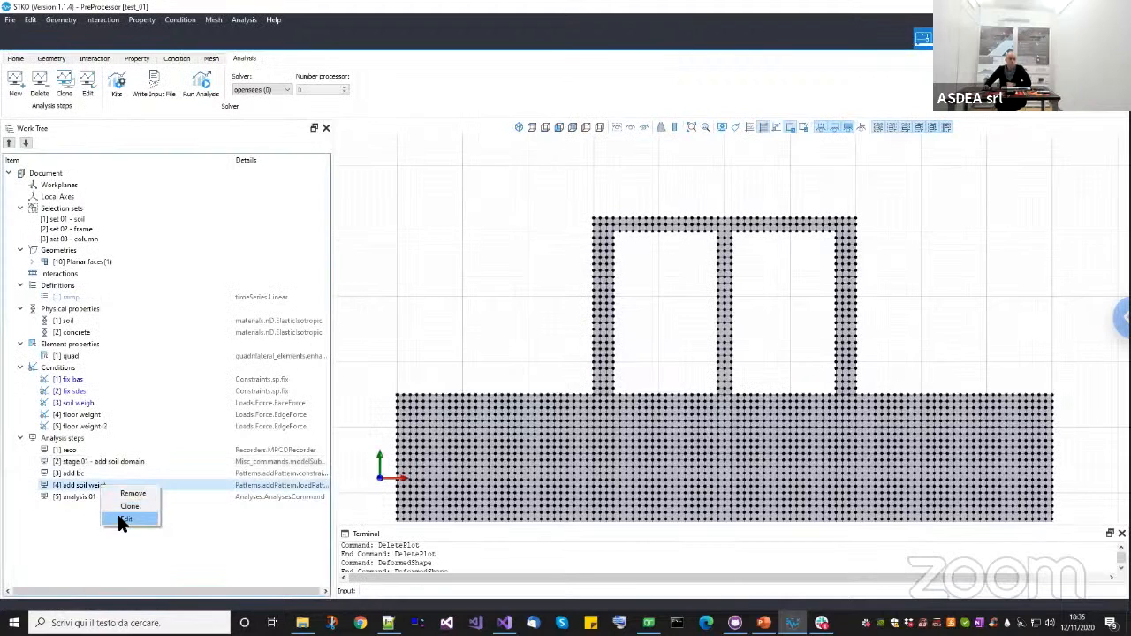
pyautogui.click(124, 518)
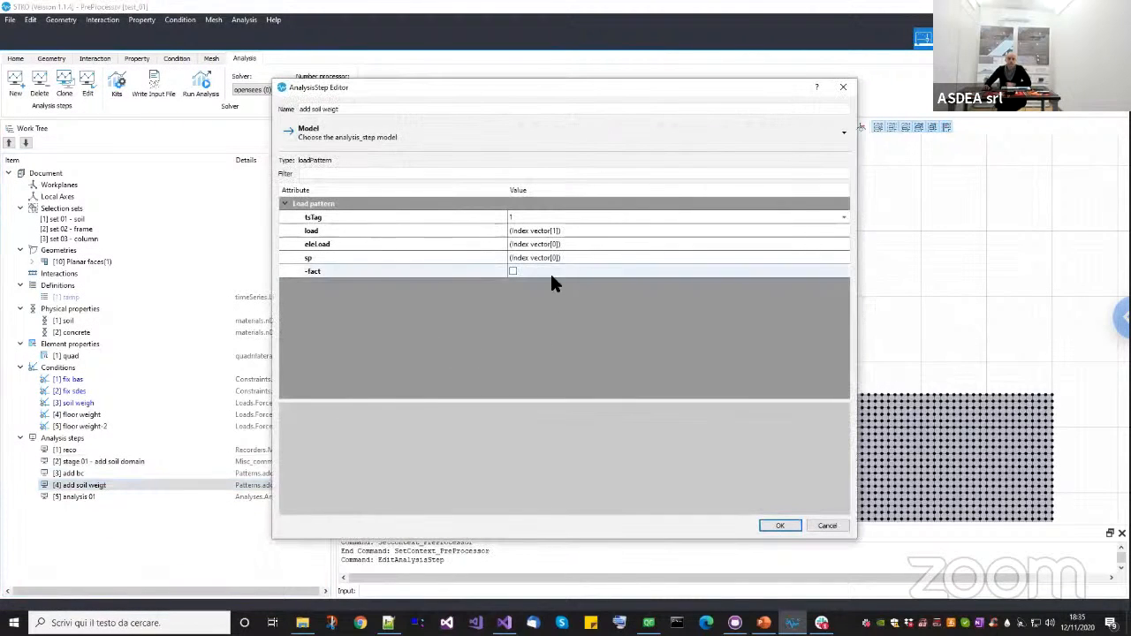
pyautogui.click(513, 272)
pyautogui.click(527, 284)
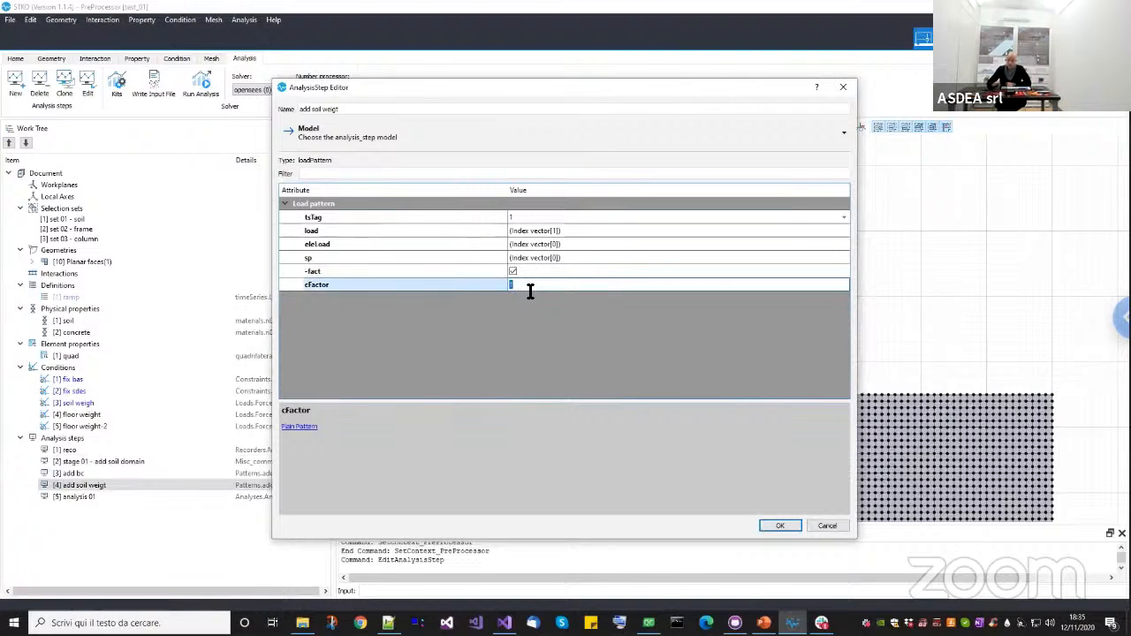
pyautogui.write('10')
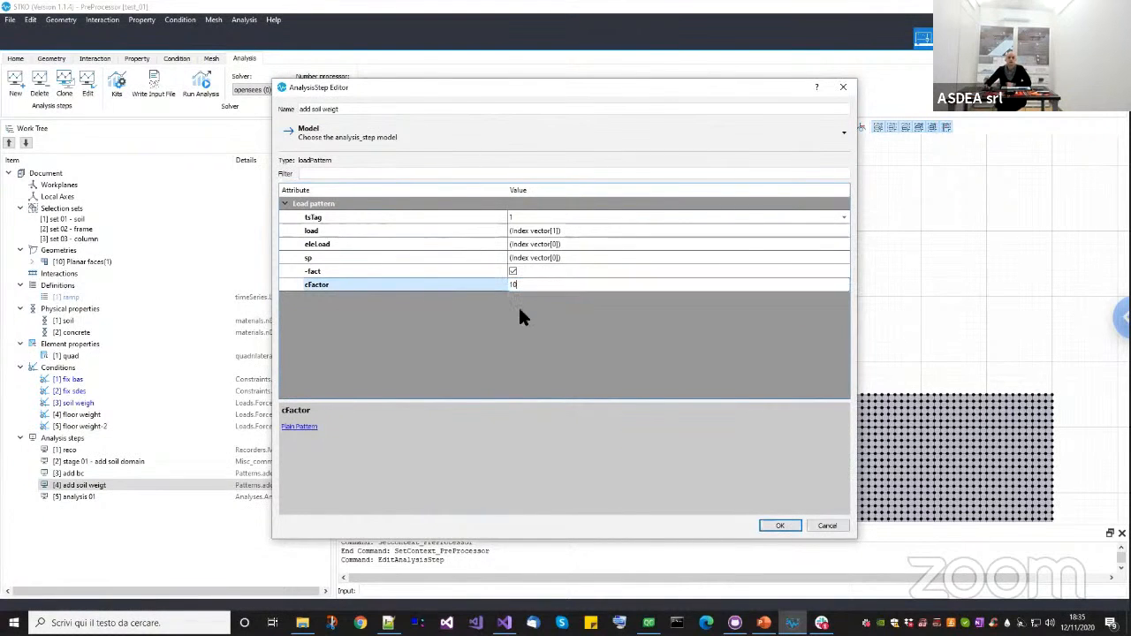
pyautogui.click(520, 313)
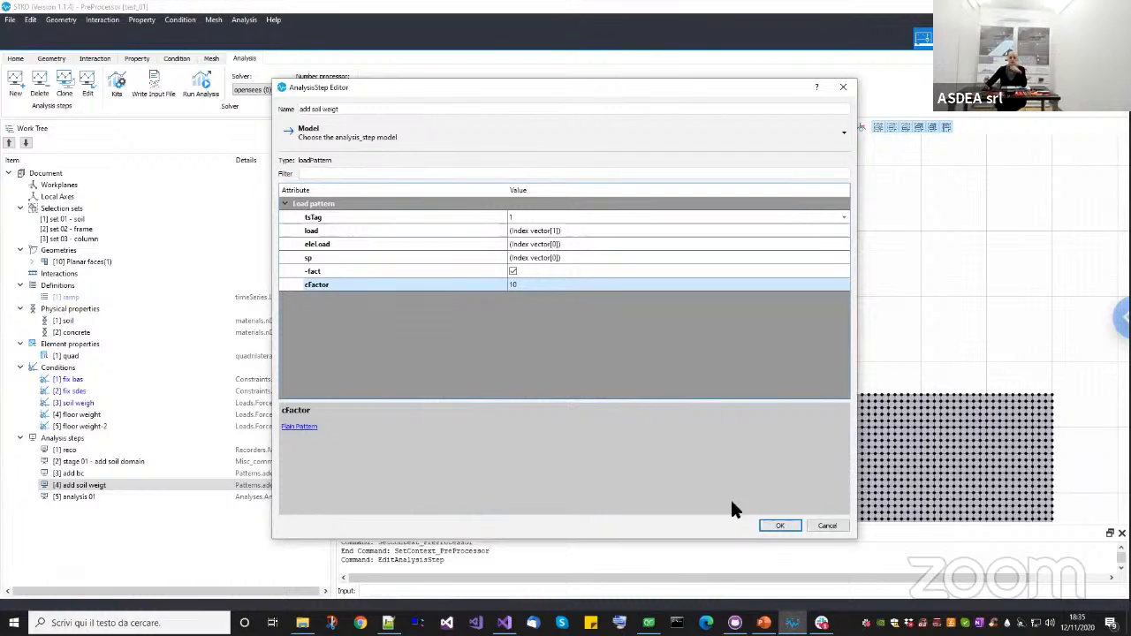
pyautogui.click(780, 526)
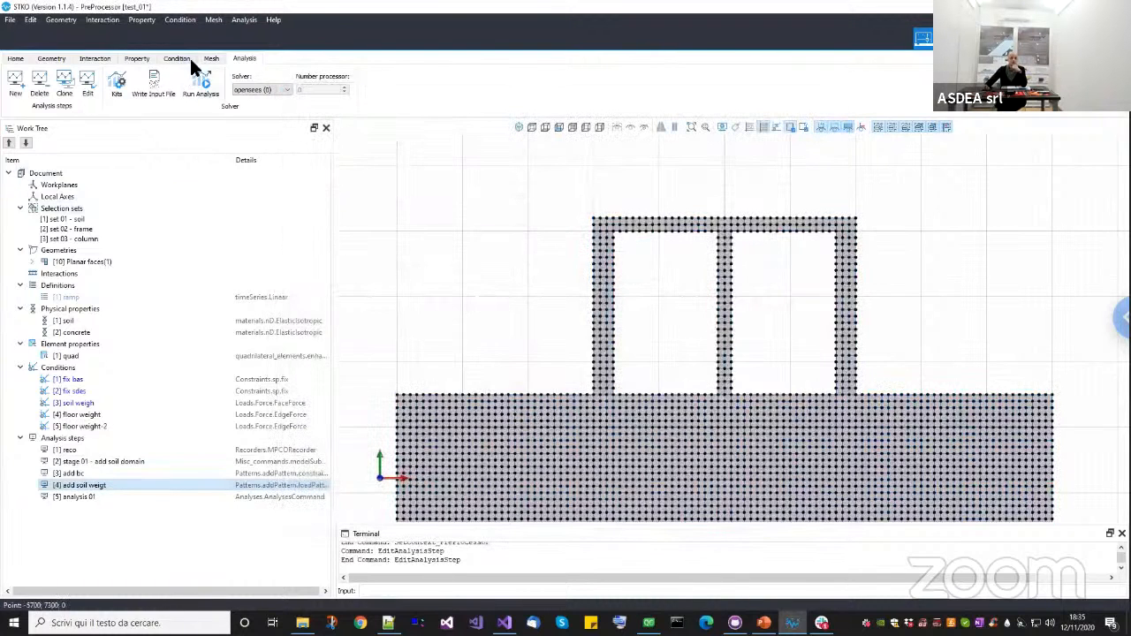
# Run the analysis again into the test_01 folder and close the solver console once it finishes.
pyautogui.click(188, 58)
pyautogui.click(244, 58)
pyautogui.click(208, 81)
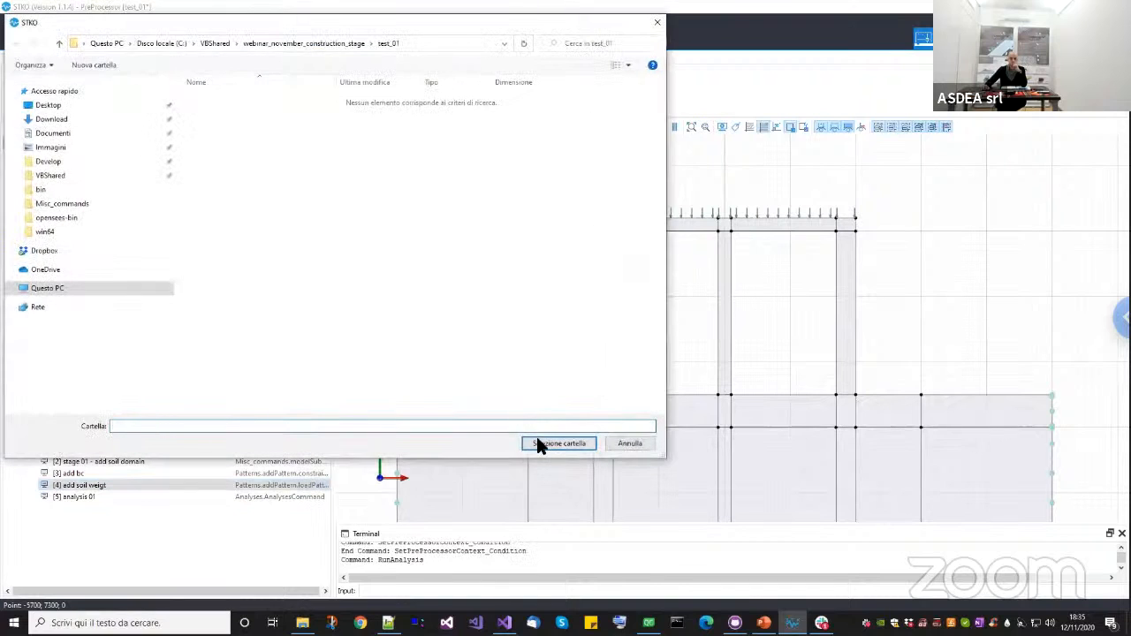
pyautogui.click(538, 442)
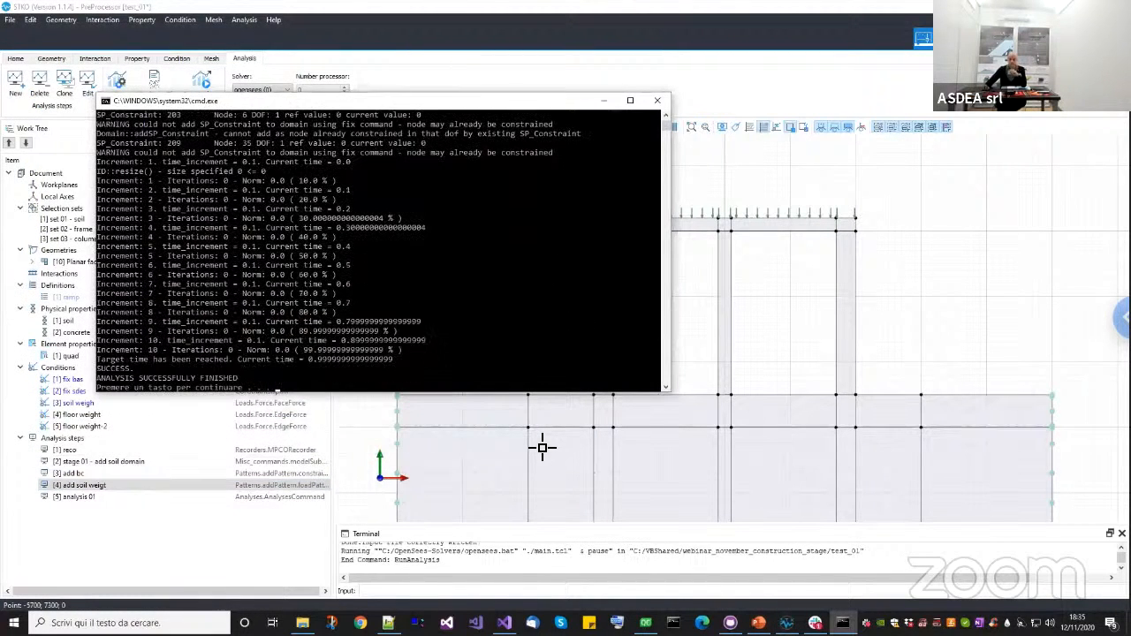
pyautogui.press('Return')
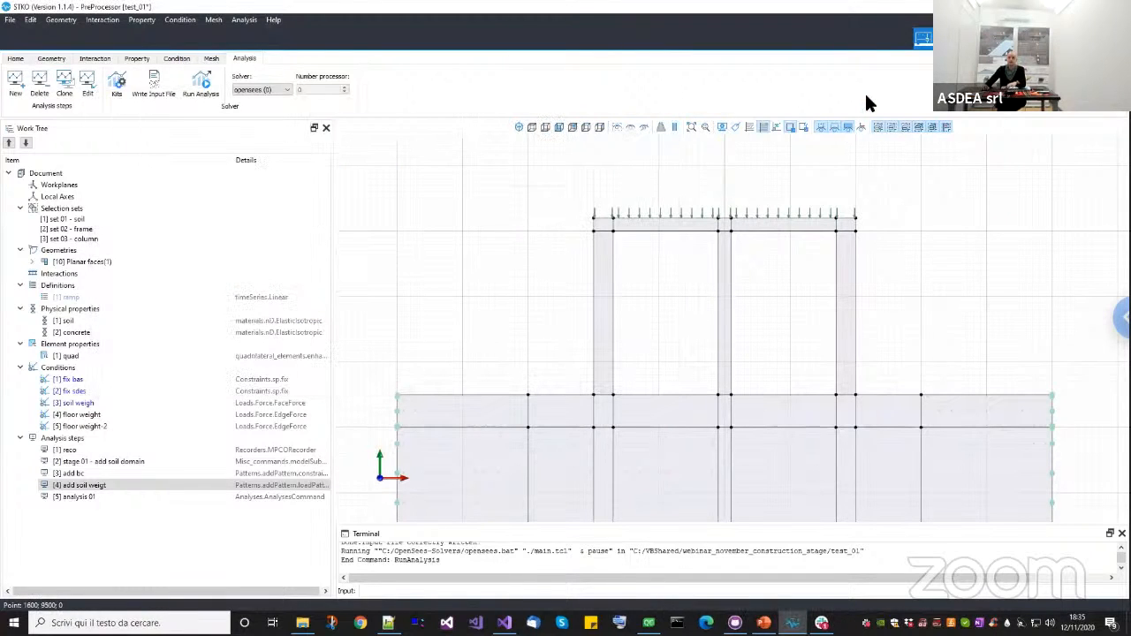
# Return to the postprocessor and reload the test_01.mpco results database.
pyautogui.click(943, 39)
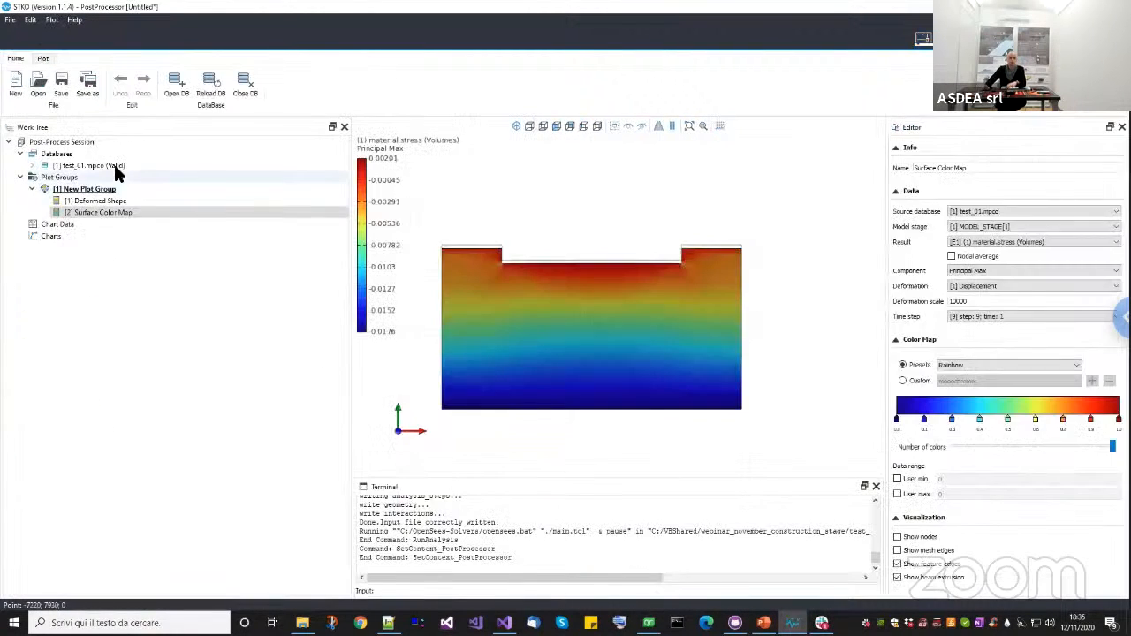
pyautogui.rightClick(115, 165)
pyautogui.click(134, 187)
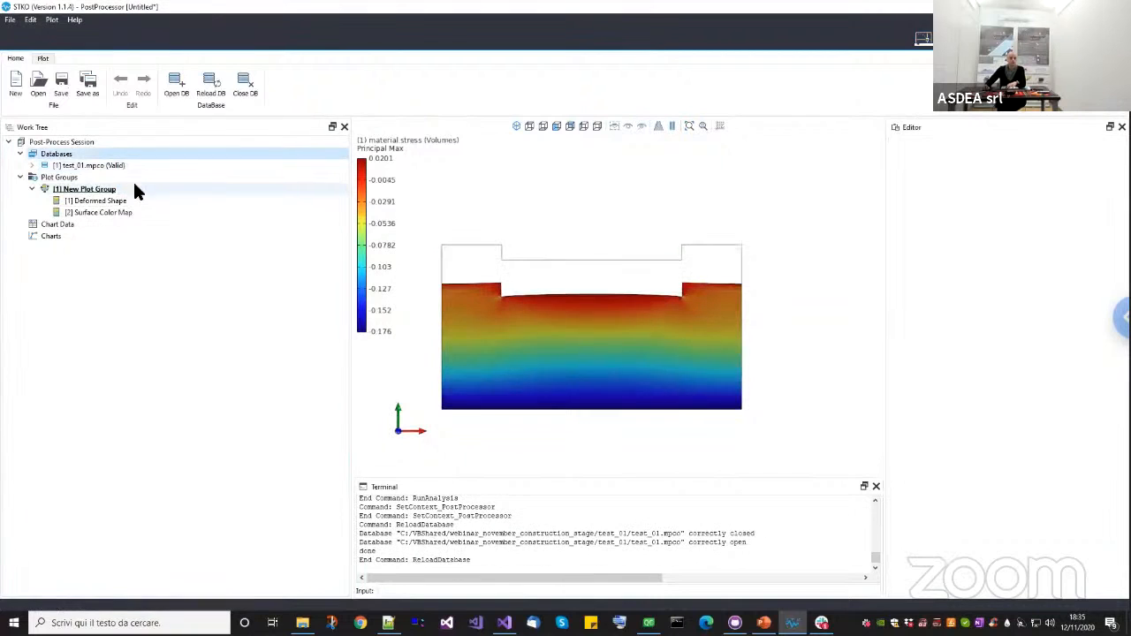
# Play the plot group's animation from frame 1 to 10 to examine the soil's deformation.
pyautogui.click(104, 190)
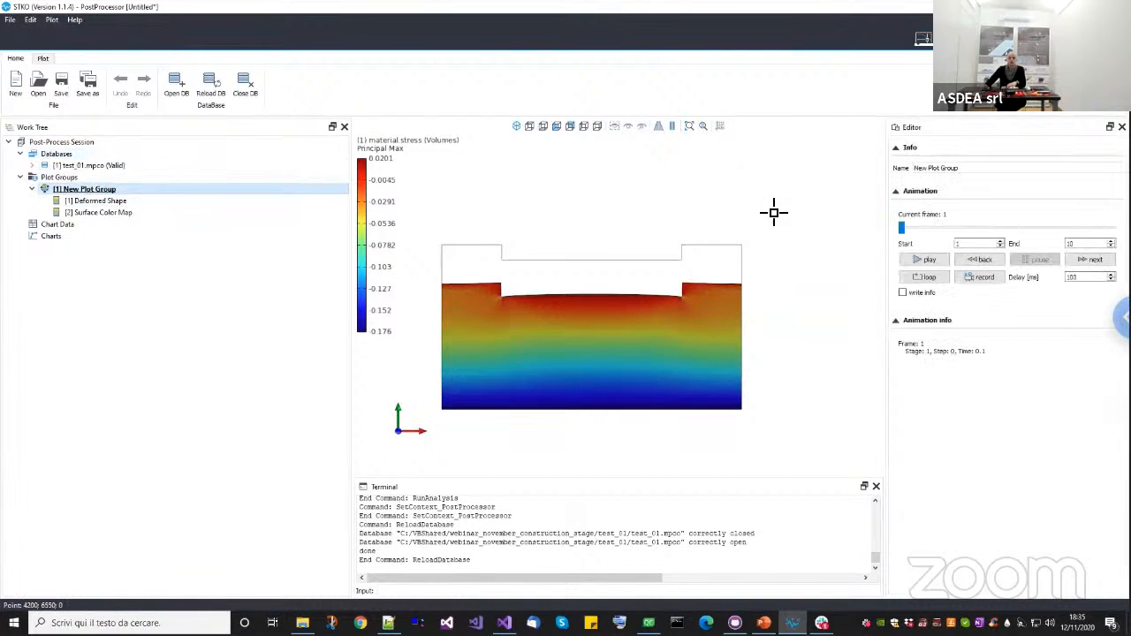
pyautogui.click(923, 260)
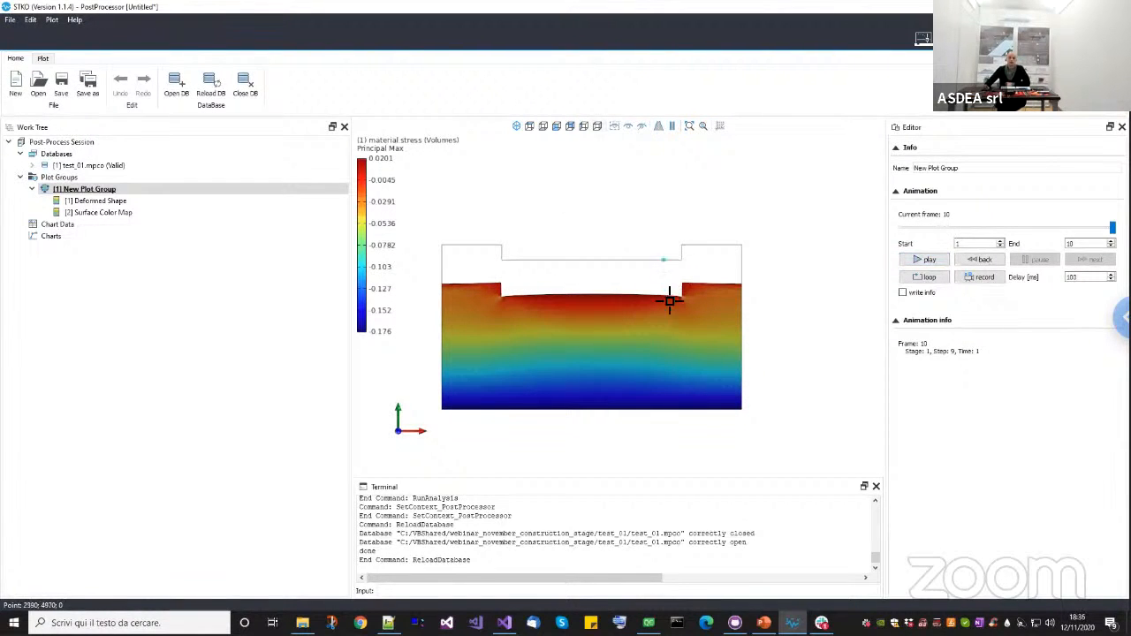
pyautogui.moveTo(696, 268); pyautogui.dragTo(698, 281, button='middle')
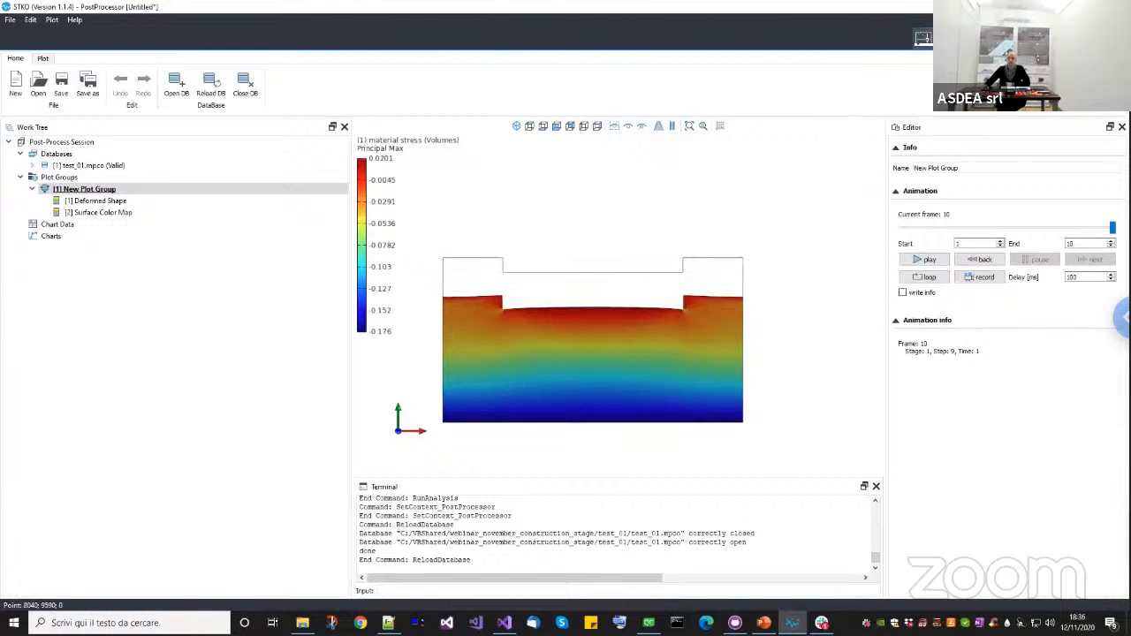
# Return to the preprocessor and clone the "stage 01 - add soil domain" analysis step.
pyautogui.click(923, 38)
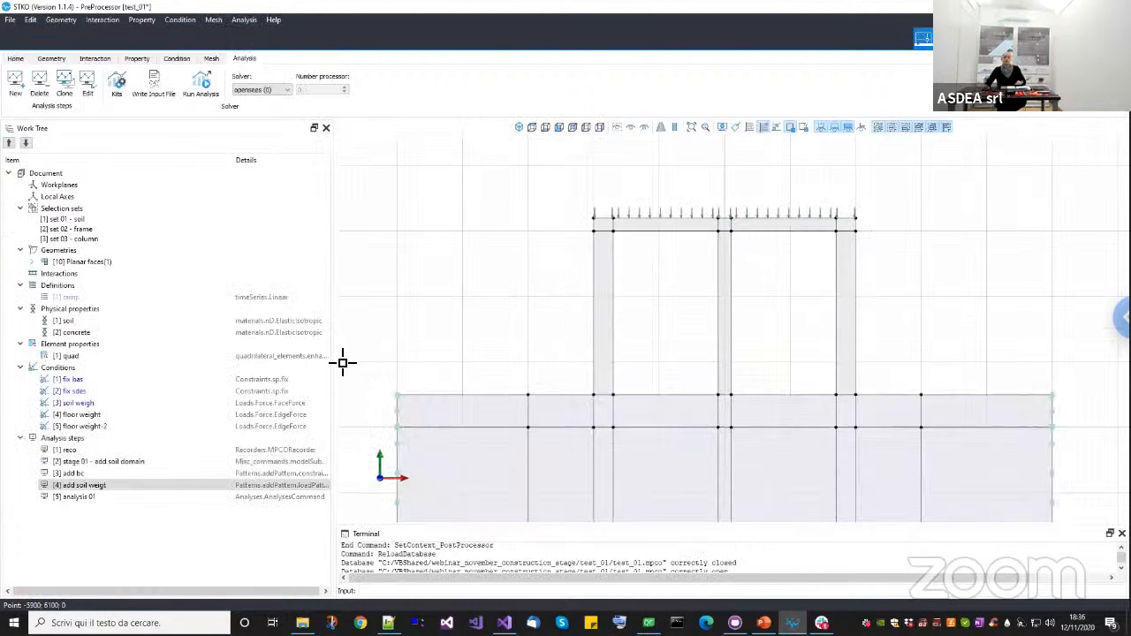
pyautogui.click(204, 461)
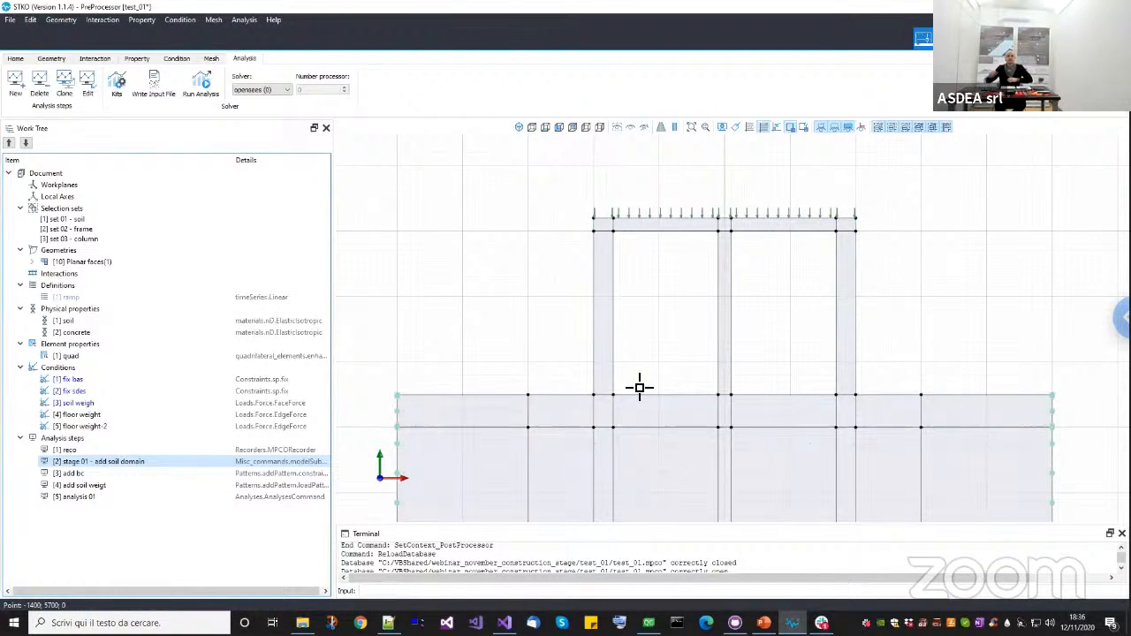
pyautogui.rightClick(86, 461)
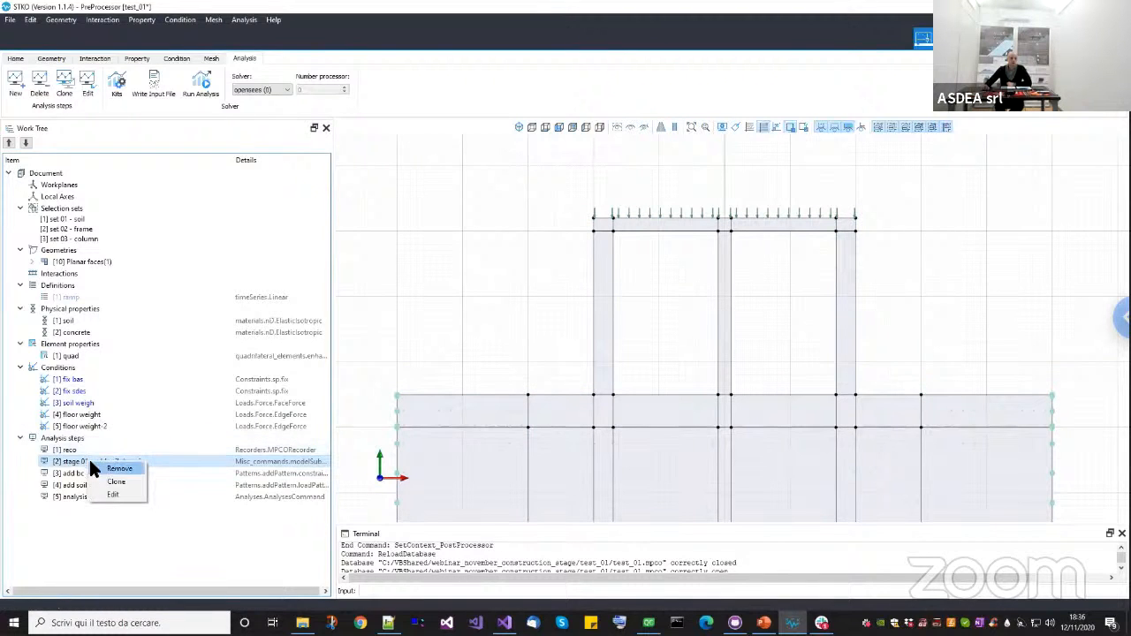
pyautogui.click(108, 482)
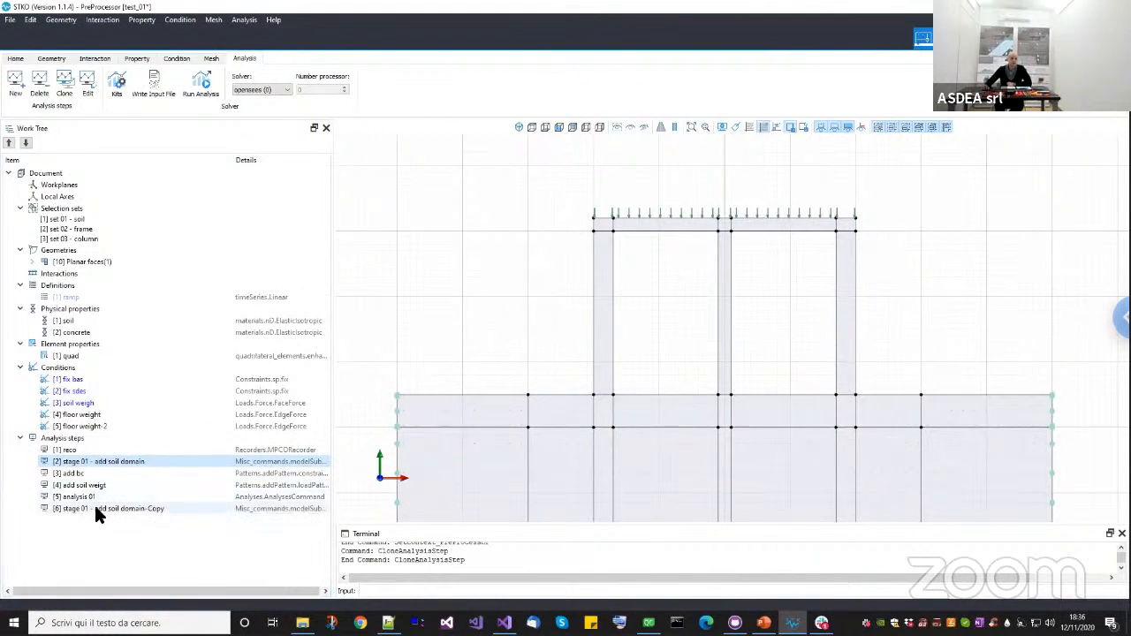
# Open the cloned analysis step for editing and rename it "stage 02 - frame".
pyautogui.click(94, 505)
pyautogui.rightClick(98, 509)
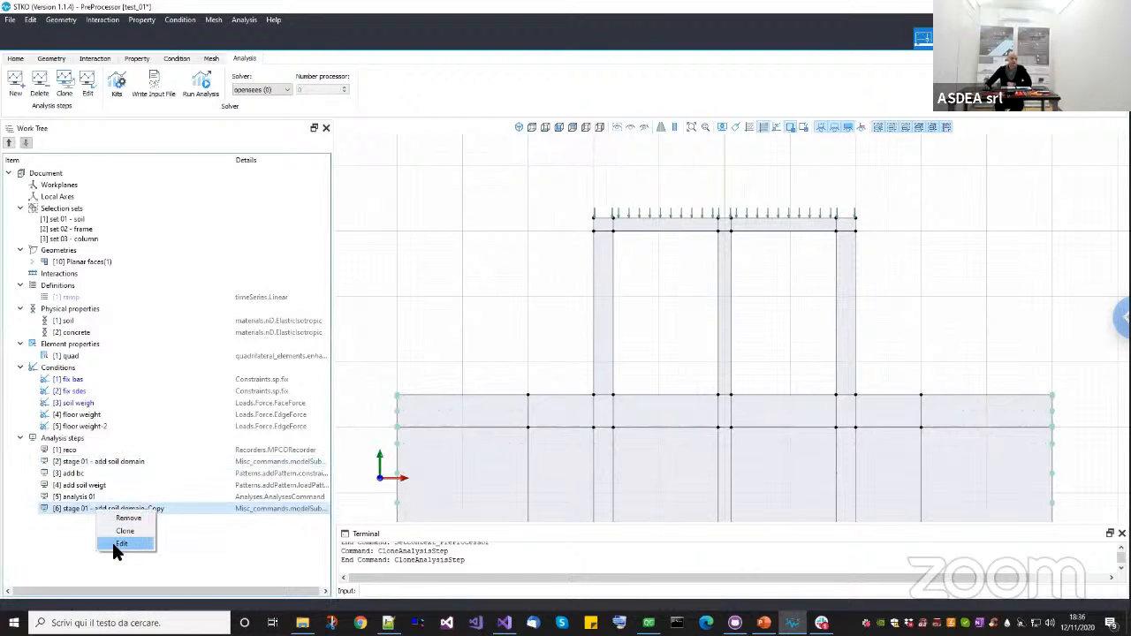
pyautogui.click(113, 540)
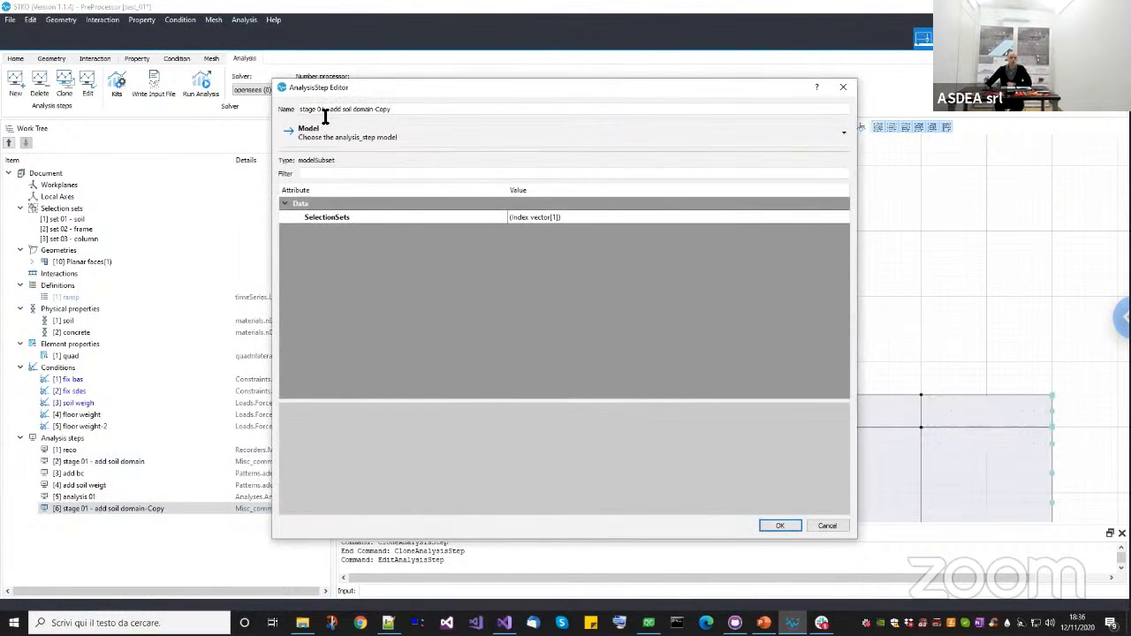
pyautogui.moveTo(321, 110); pyautogui.dragTo(429, 115)
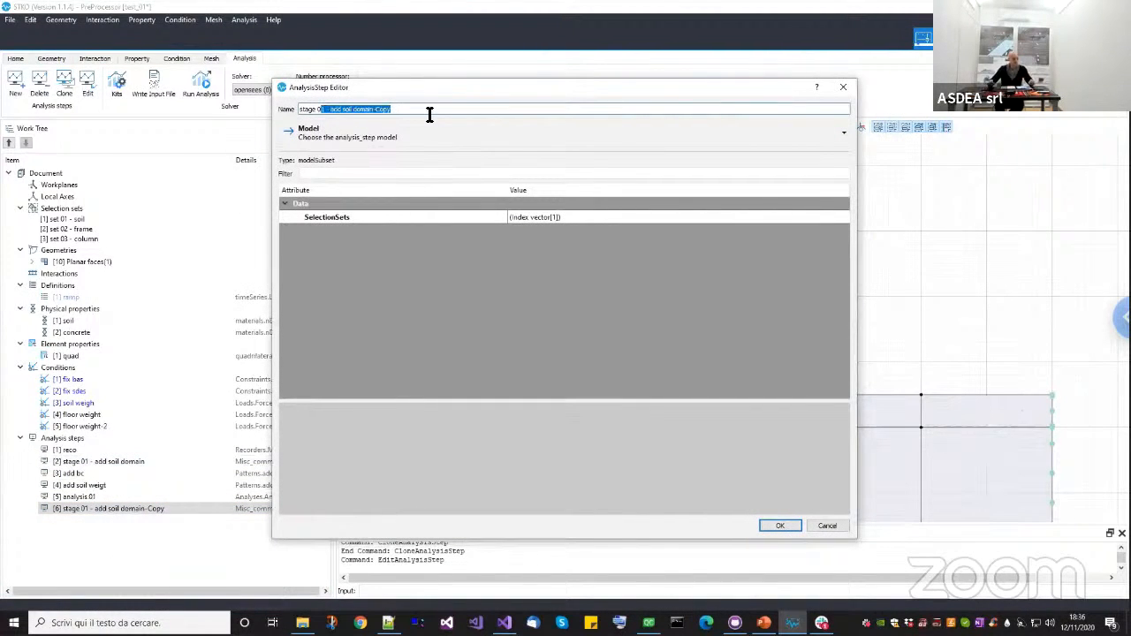
pyautogui.write('2')
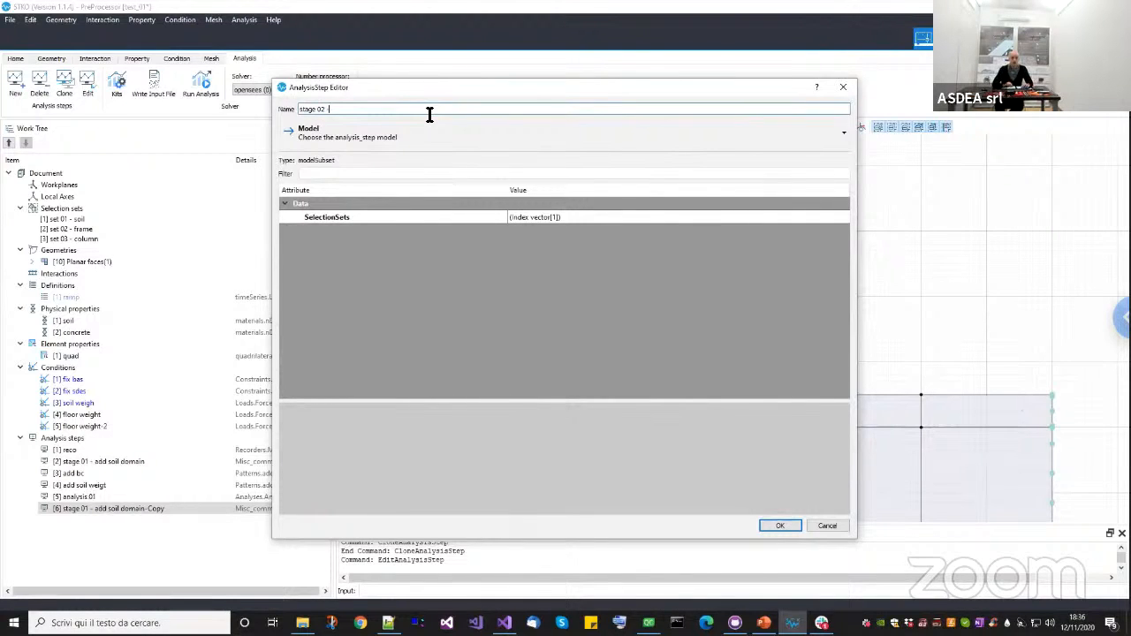
pyautogui.write(' - frame')
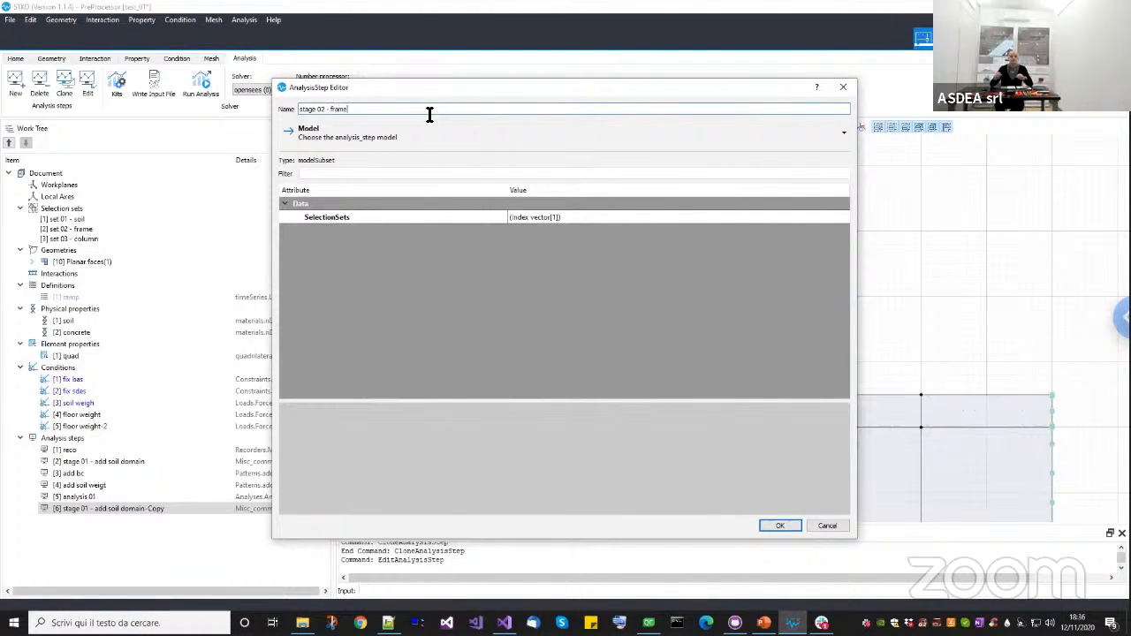
# Assign "set 02 - frame" as the selection set of the stage 02 analysis step and accept the edited step.
pyautogui.click(608, 220)
pyautogui.click(844, 218)
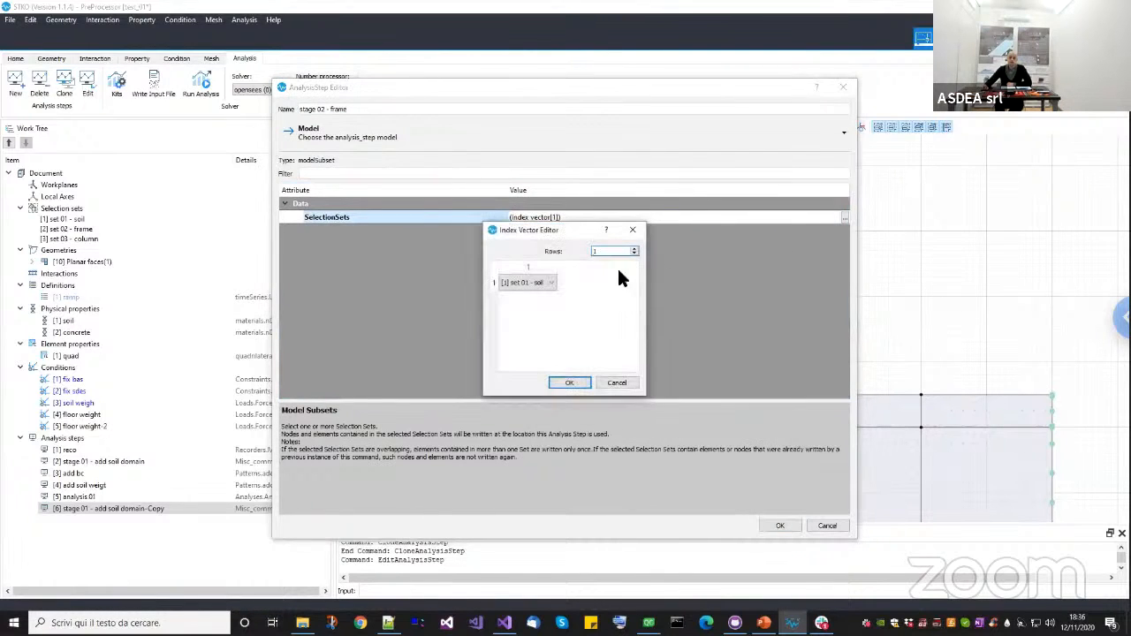
pyautogui.click(544, 282)
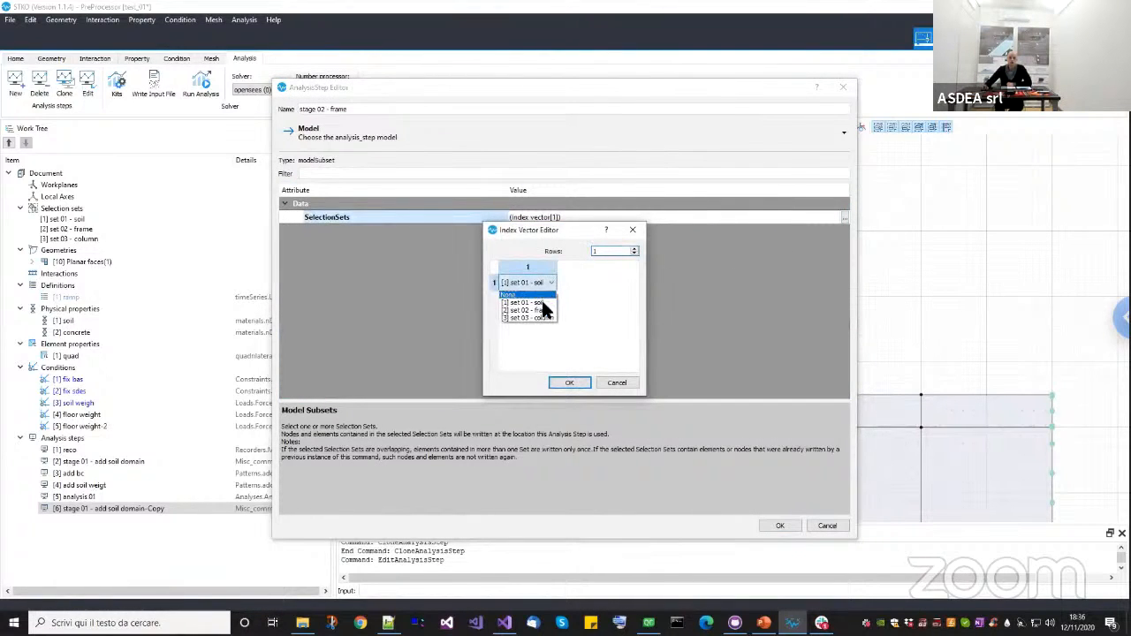
pyautogui.click(542, 310)
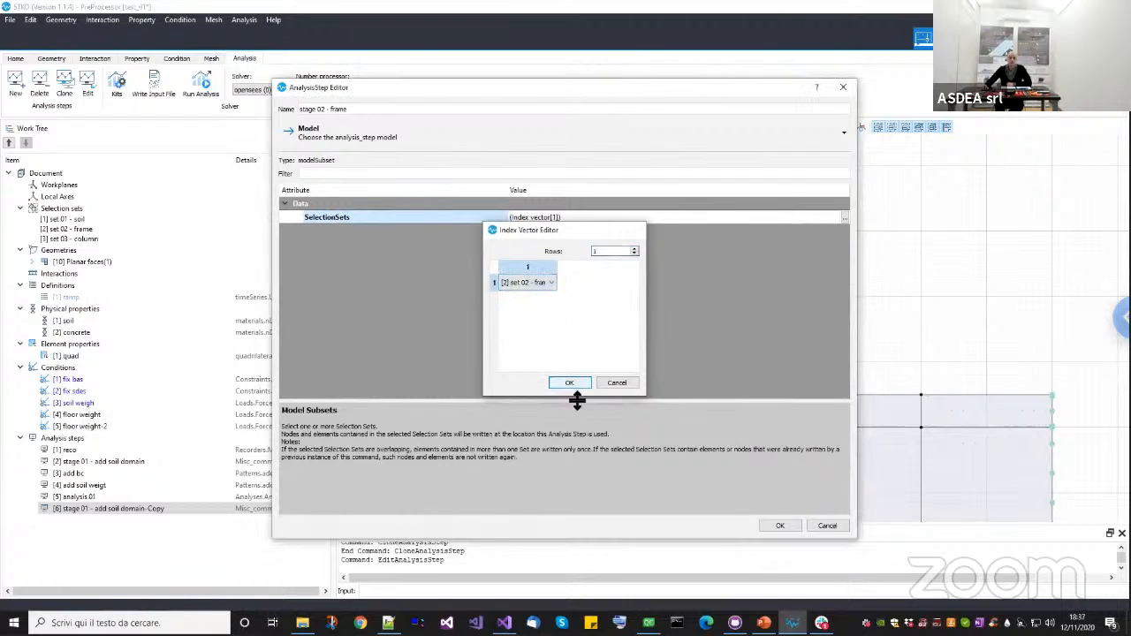
pyautogui.click(566, 382)
pyautogui.click(775, 523)
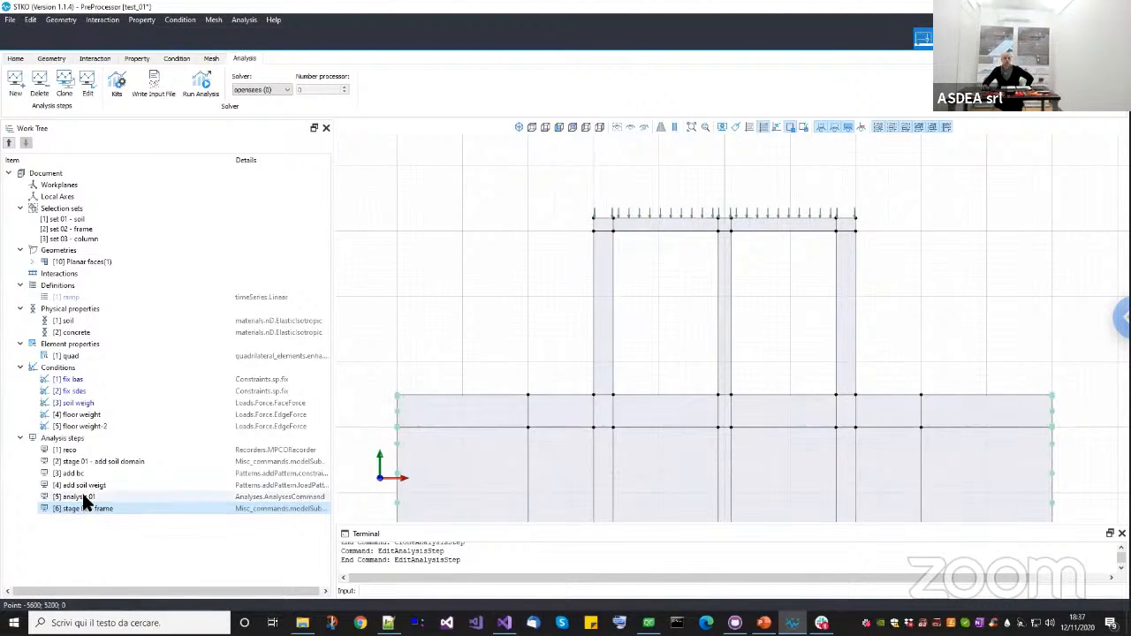
# Clone the "analysis 01" analysis step and rename the copy "analysis 02".
pyautogui.click(85, 497)
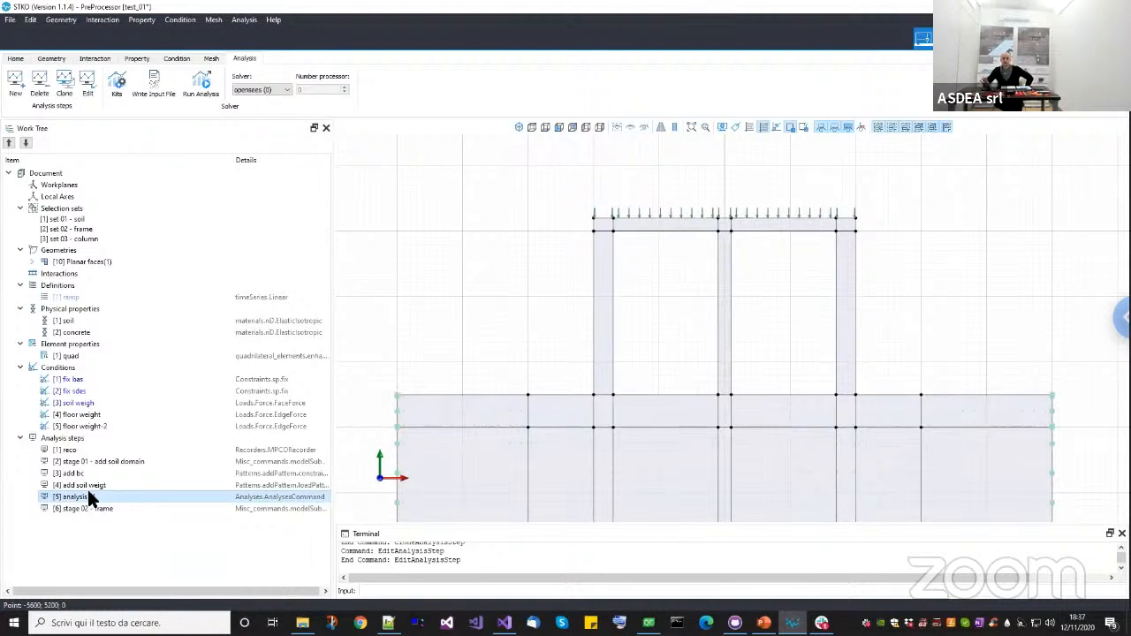
pyautogui.rightClick(88, 499)
pyautogui.click(123, 511)
pyautogui.rightClick(89, 521)
pyautogui.click(103, 554)
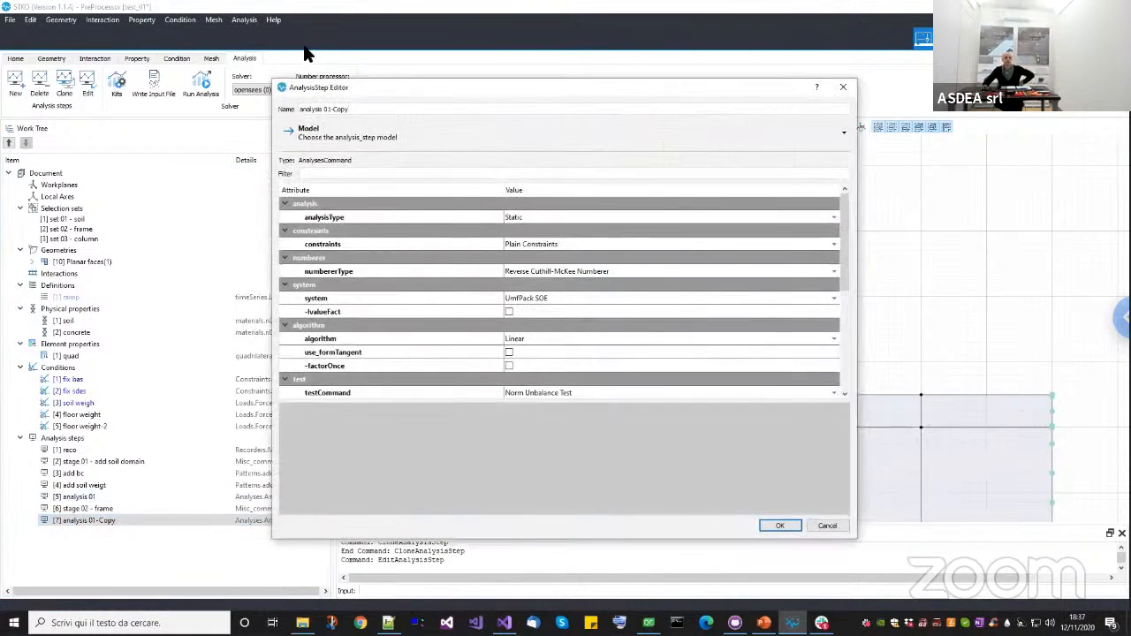
pyautogui.moveTo(328, 109); pyautogui.dragTo(384, 112)
pyautogui.press('BackSpace')
pyautogui.write('2')
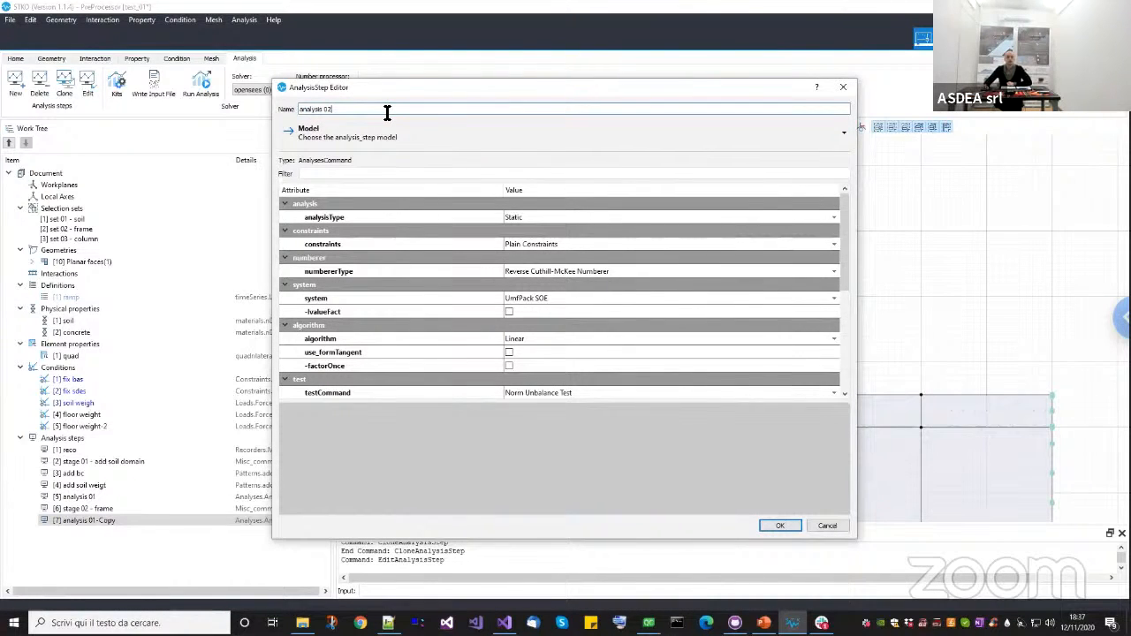
pyautogui.click(769, 527)
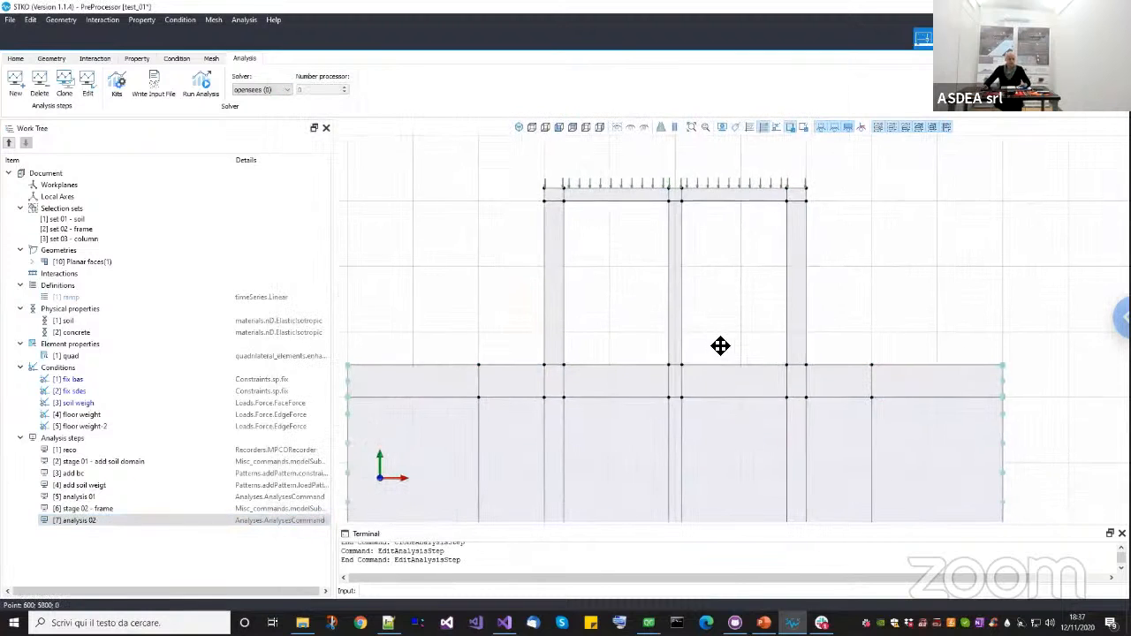
# Run the analysis in the test_01 folder and close the solver console once the run finishes.
pyautogui.scroll(-2, 727, 337)
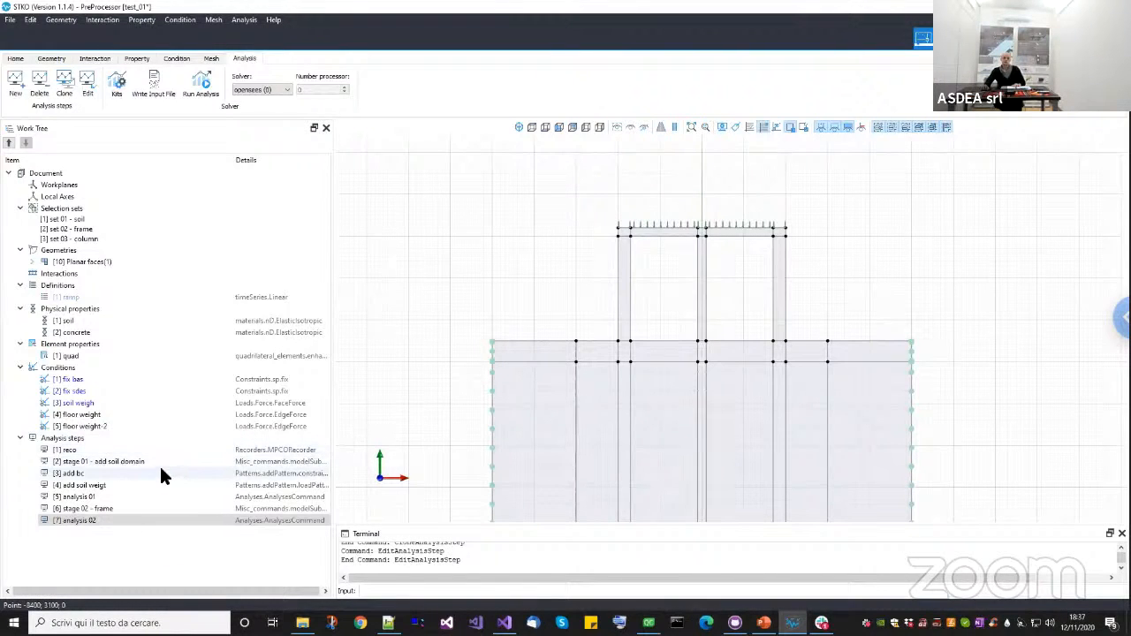
pyautogui.click(107, 509)
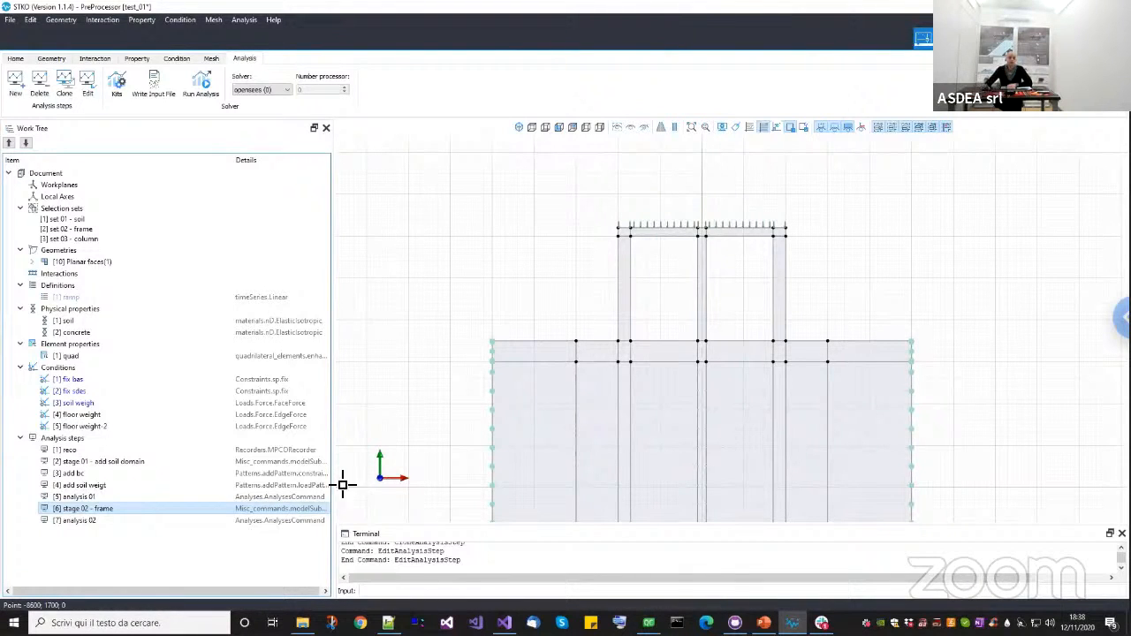
pyautogui.click(201, 88)
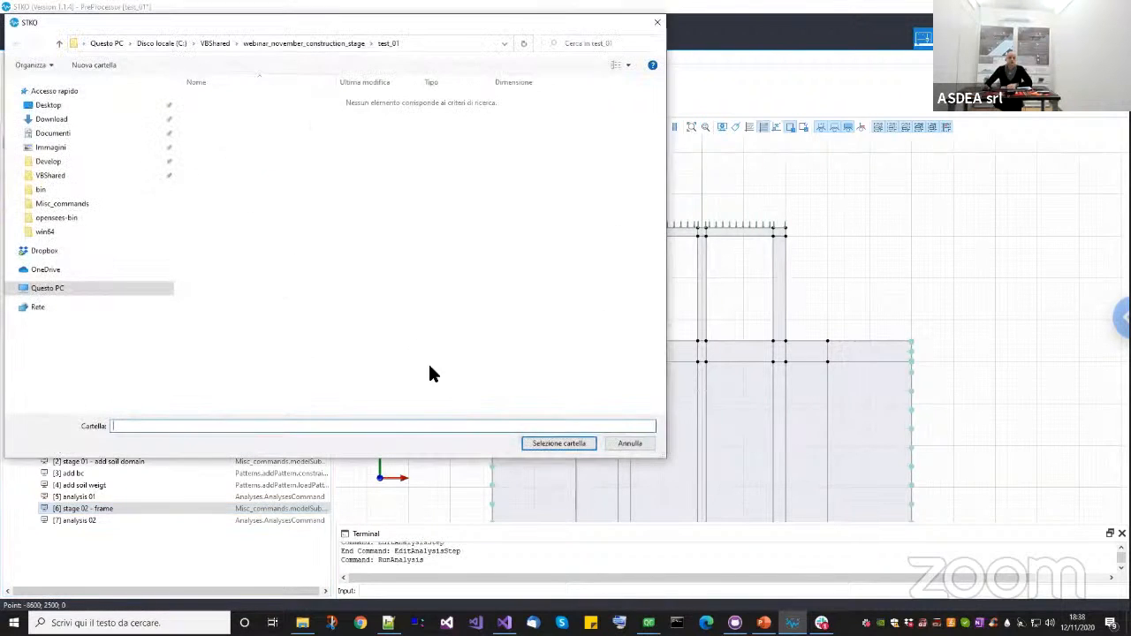
pyautogui.click(571, 445)
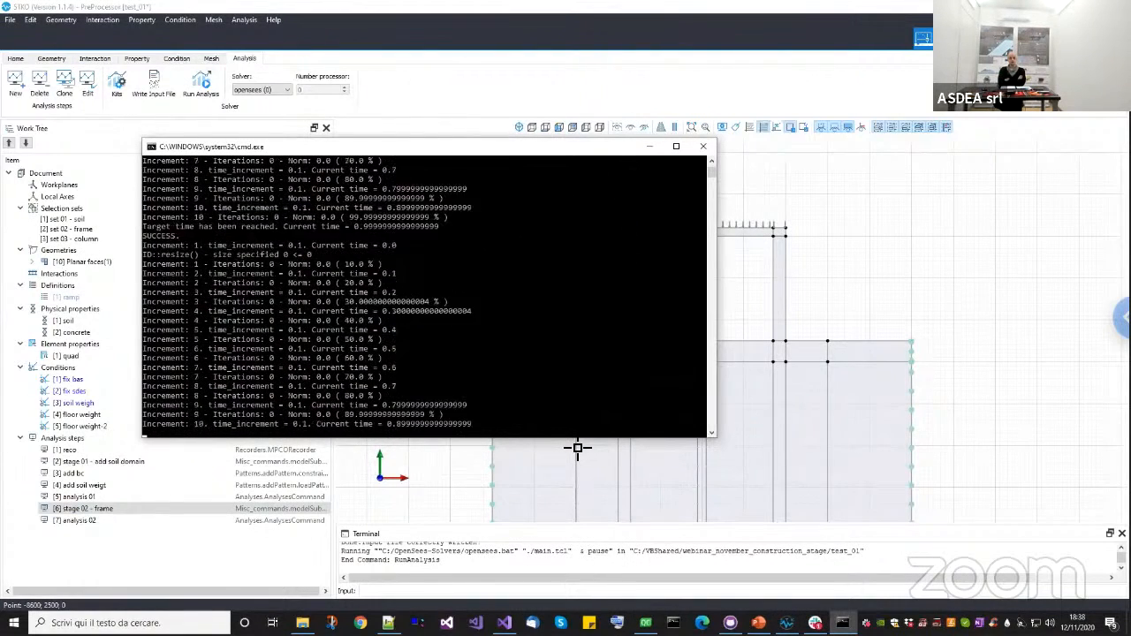
pyautogui.press('Return')
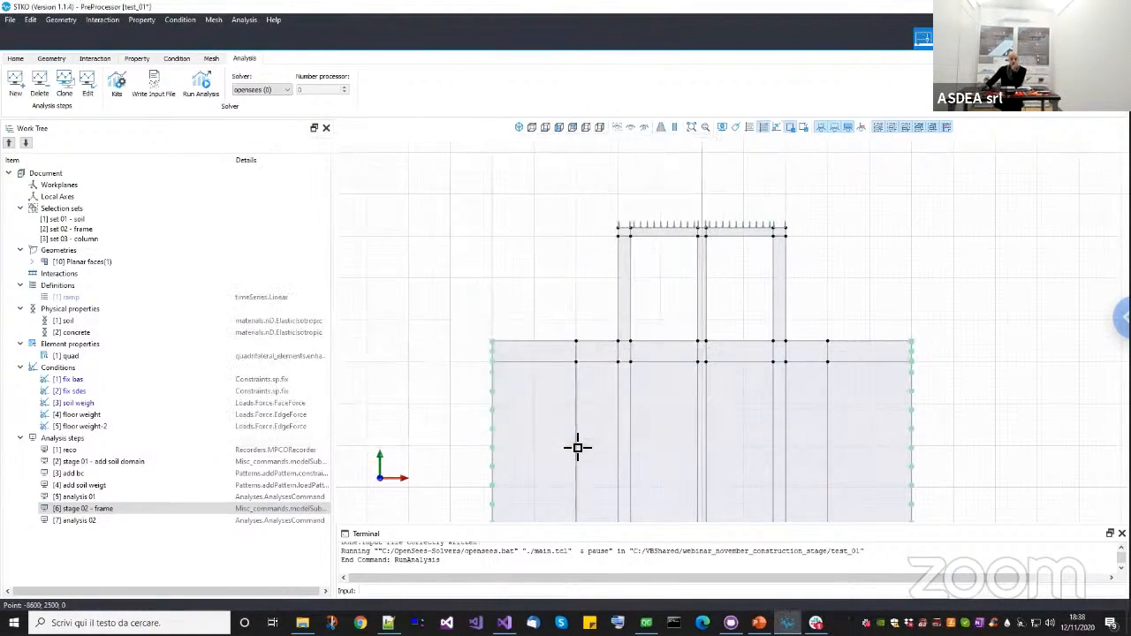
# Switch to the postprocessor and reload the test_01.mpco results database.
pyautogui.click(1052, 38)
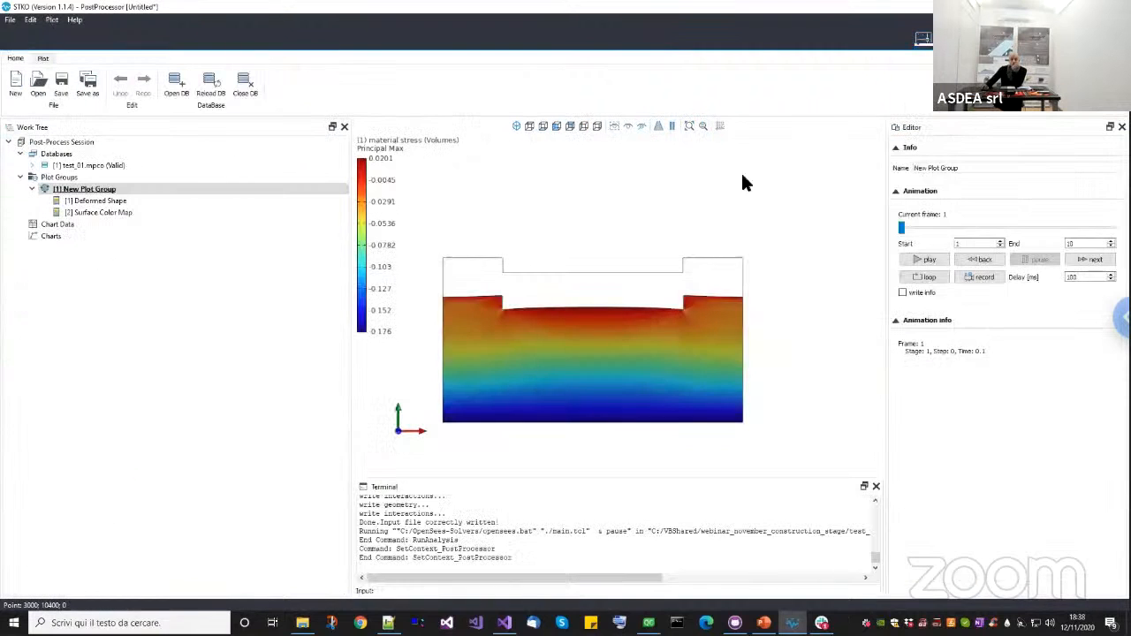
pyautogui.rightClick(107, 158)
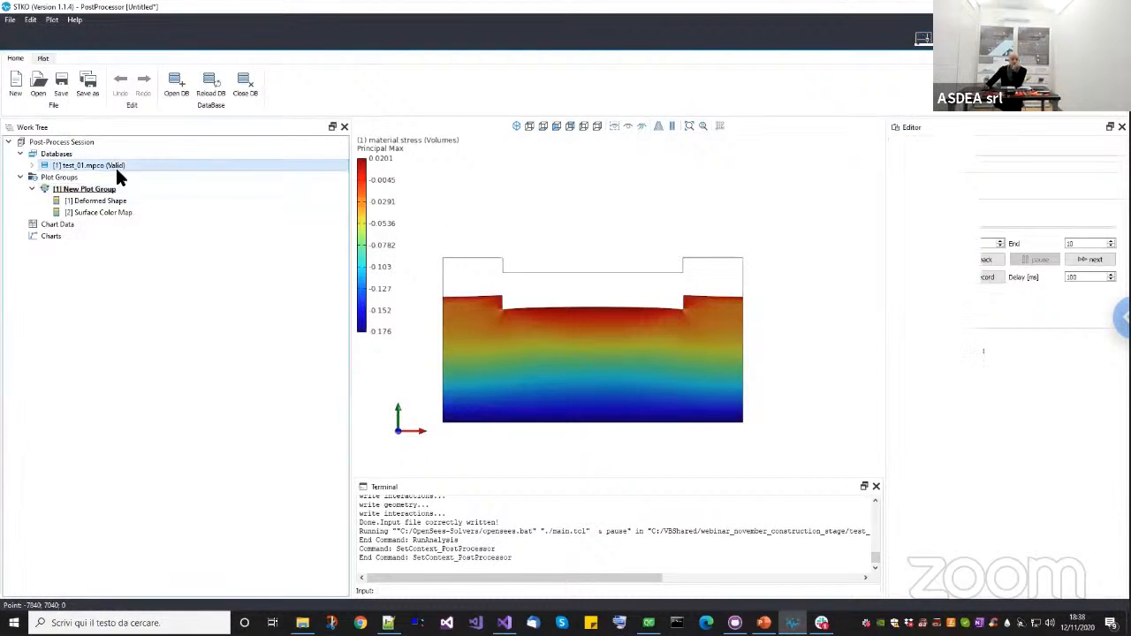
pyautogui.click(128, 184)
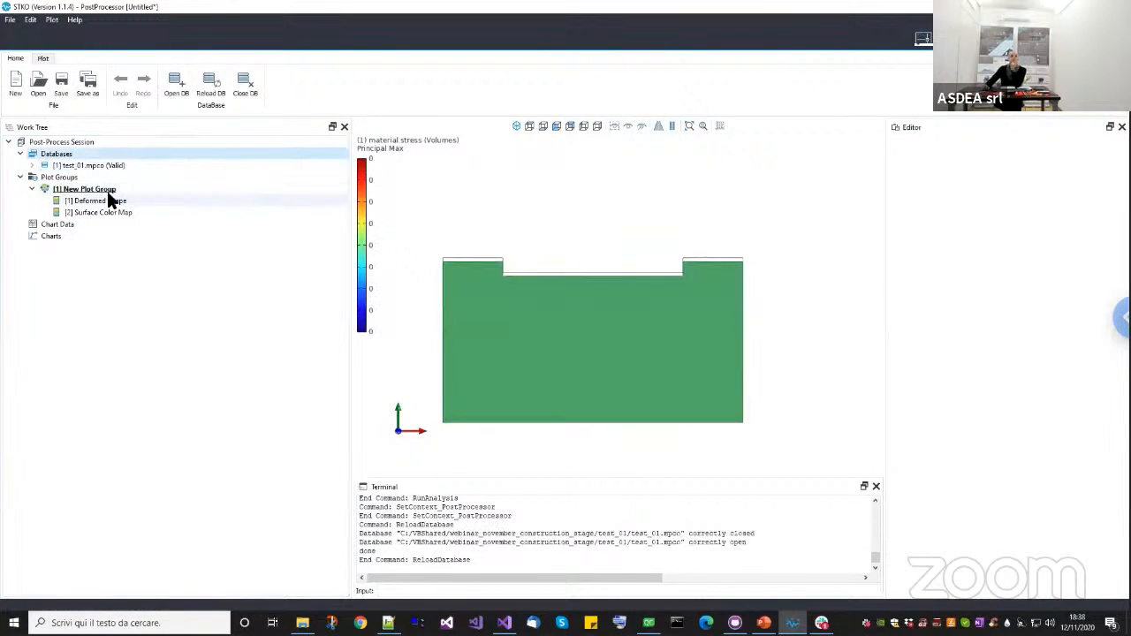
# Step the plot group's animation frame by frame from frame 1 to frame 11, the start of stage 2.
pyautogui.click(99, 190)
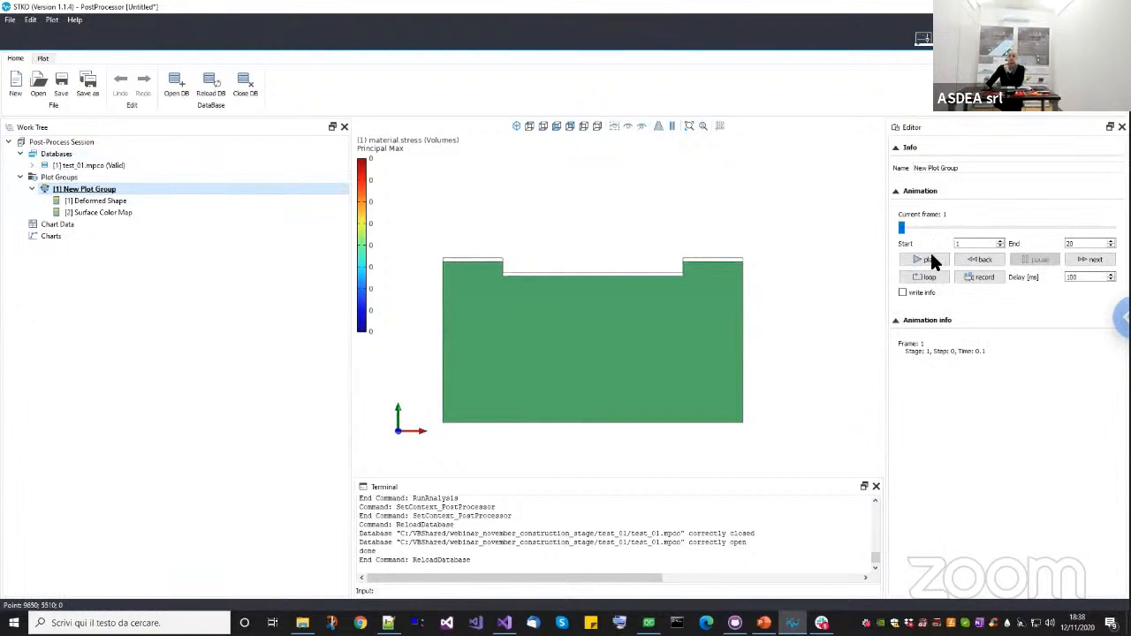
pyautogui.click(1099, 255)
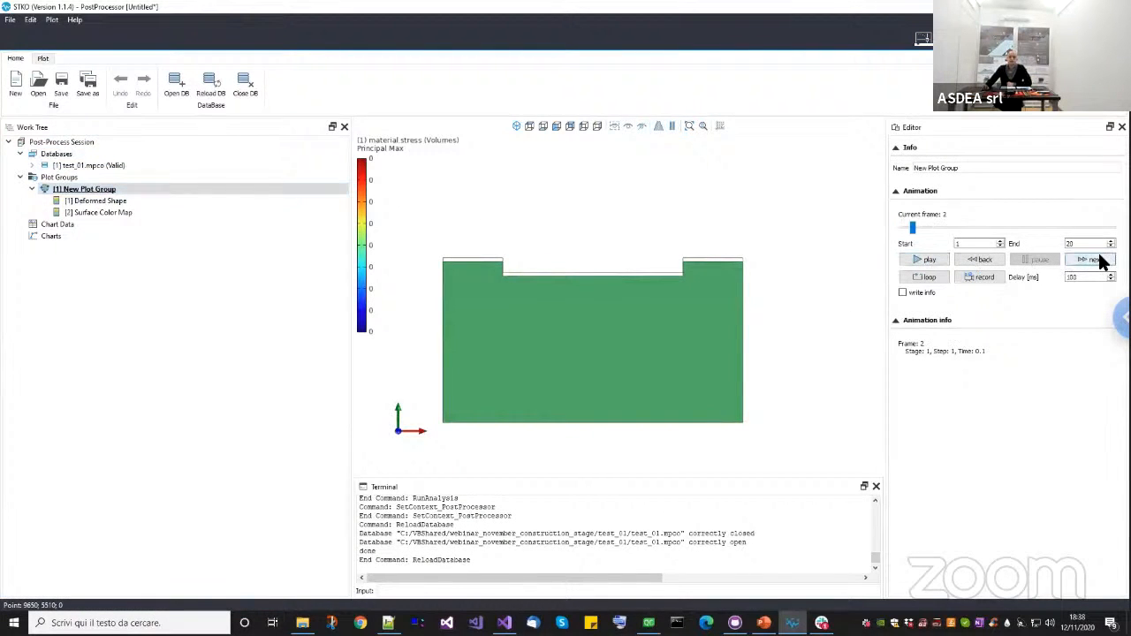
pyautogui.click(1101, 262)
pyautogui.click(1101, 261)
pyautogui.click(1100, 262)
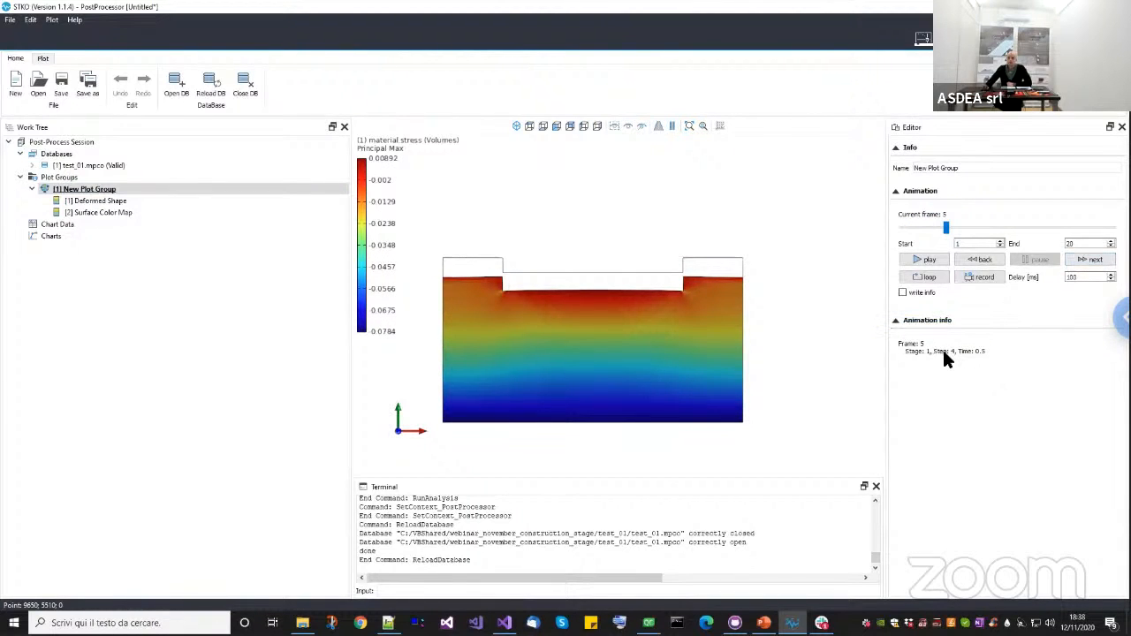
pyautogui.click(1070, 263)
pyautogui.click(1070, 262)
pyautogui.click(1070, 263)
pyautogui.click(1071, 263)
pyautogui.click(1070, 262)
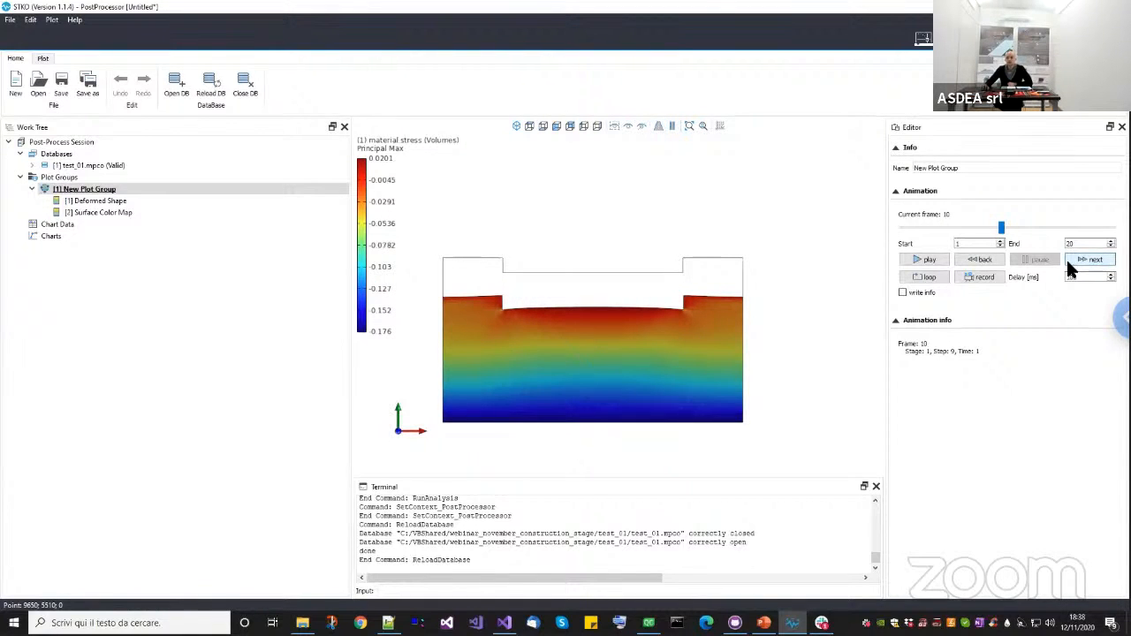
pyautogui.click(1068, 264)
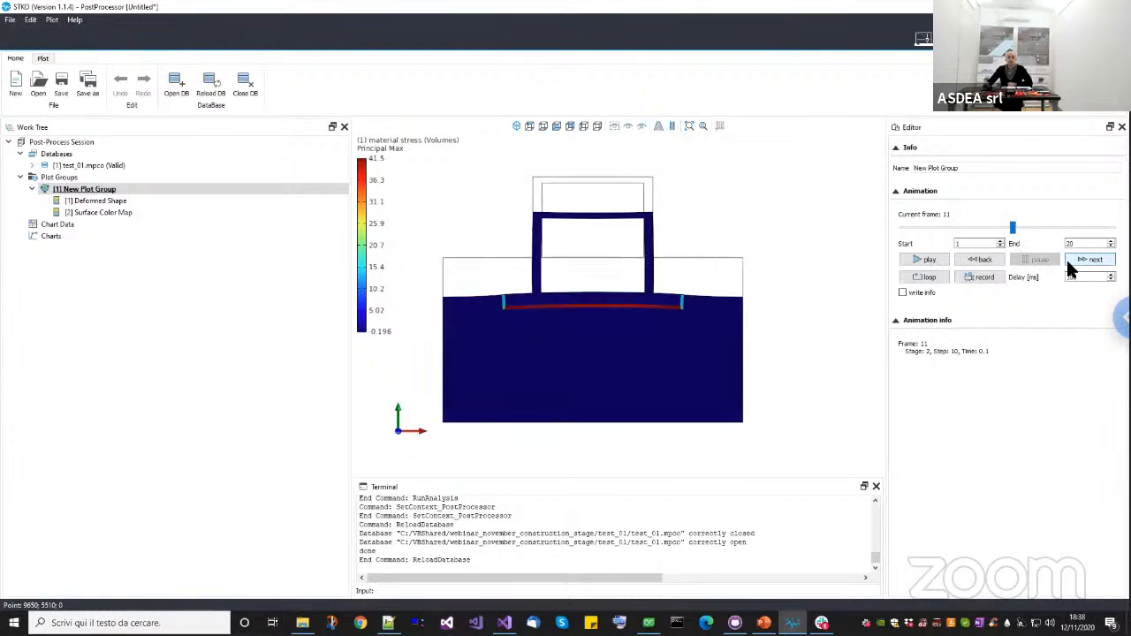
# Examine the principal stress at the interface between the soil and the newly added frame foundation in frame 11.
pyautogui.moveTo(652, 344); pyautogui.dragTo(667, 364, button='middle')
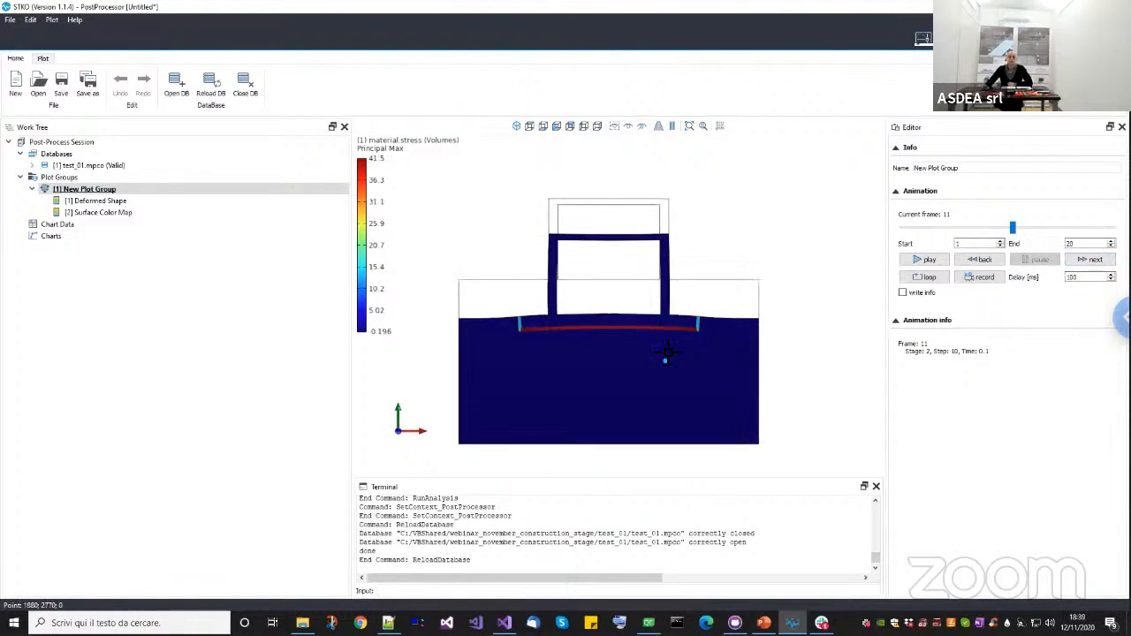
pyautogui.scroll(2, 647, 336)
pyautogui.scroll(3, 485, 329)
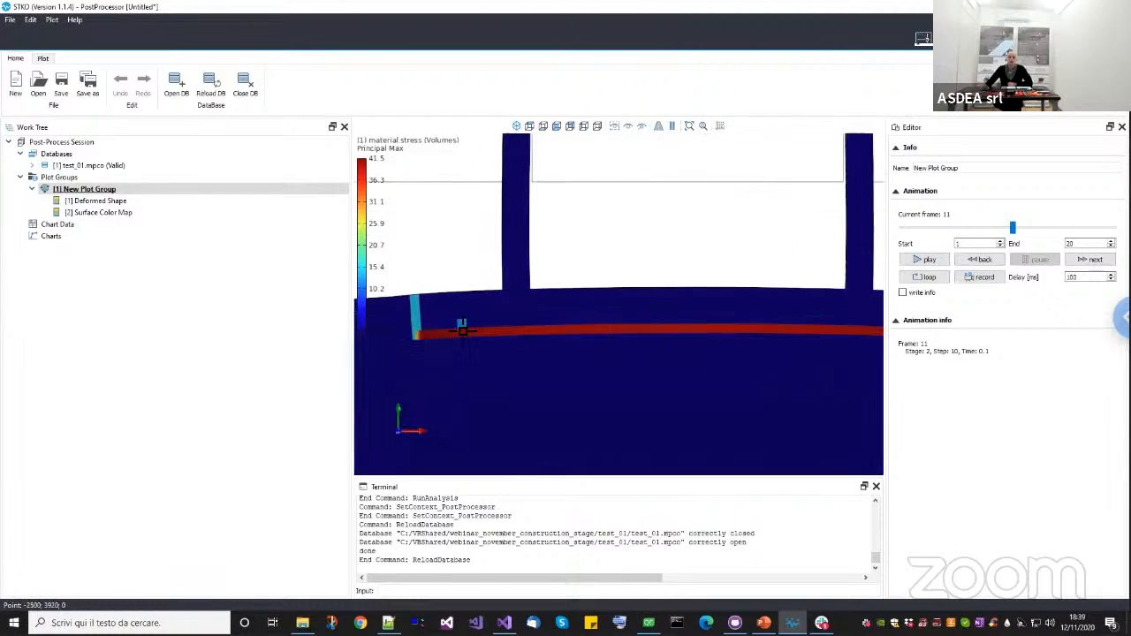
pyautogui.scroll(-4, 482, 327)
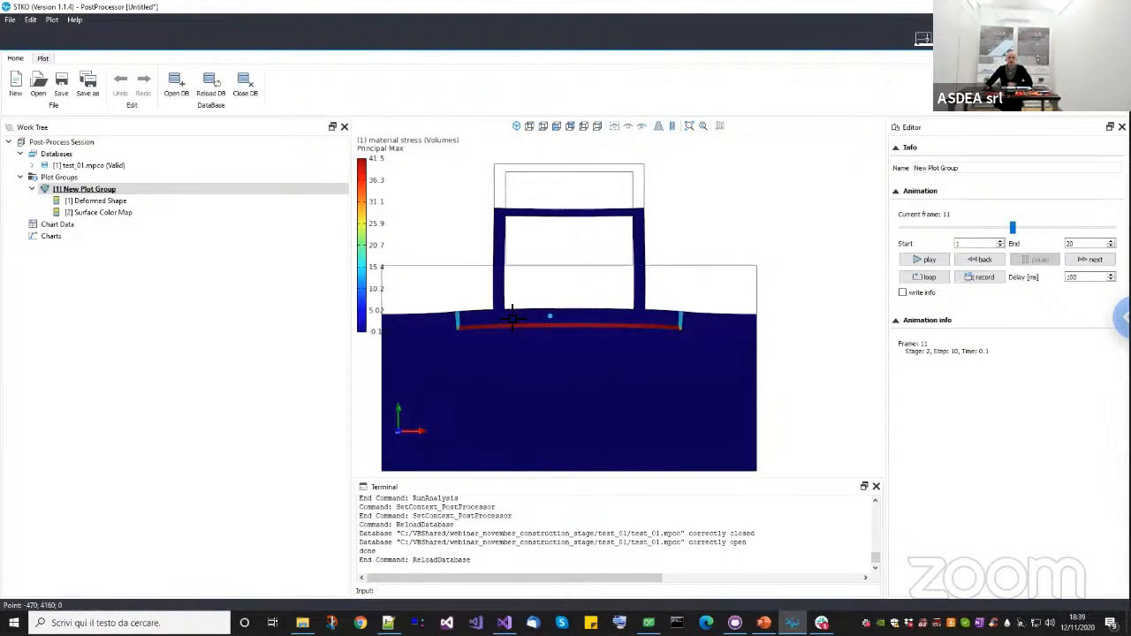
pyautogui.moveTo(558, 303); pyautogui.dragTo(607, 297, button='middle')
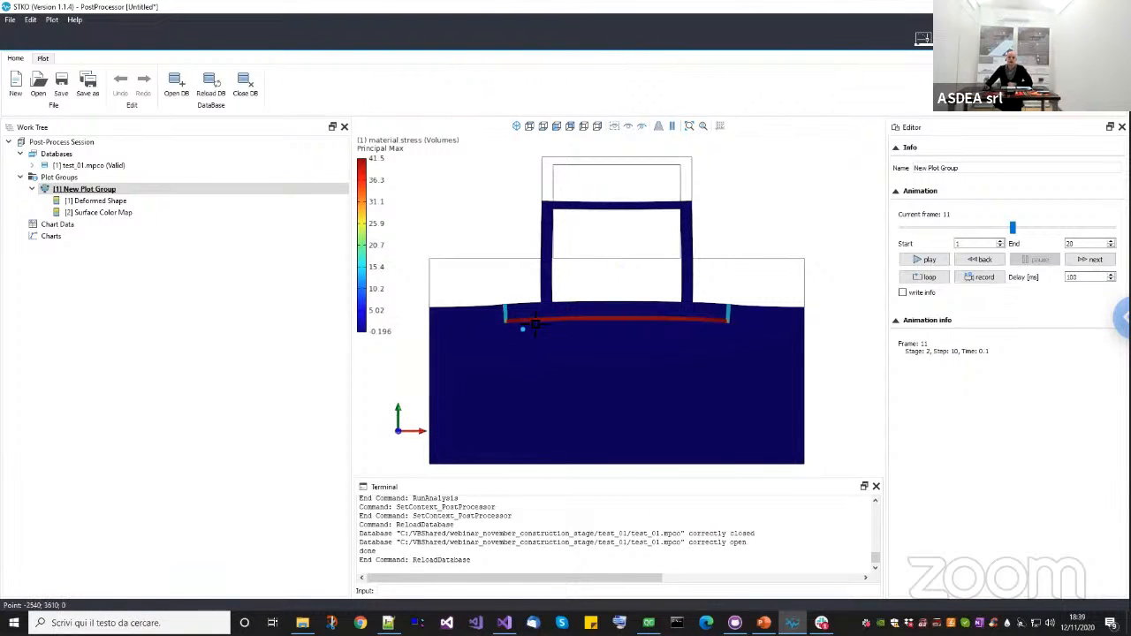
pyautogui.scroll(1, 539, 315)
pyautogui.moveTo(525, 317); pyautogui.dragTo(515, 304, button='middle')
pyautogui.scroll(-1, 514, 304)
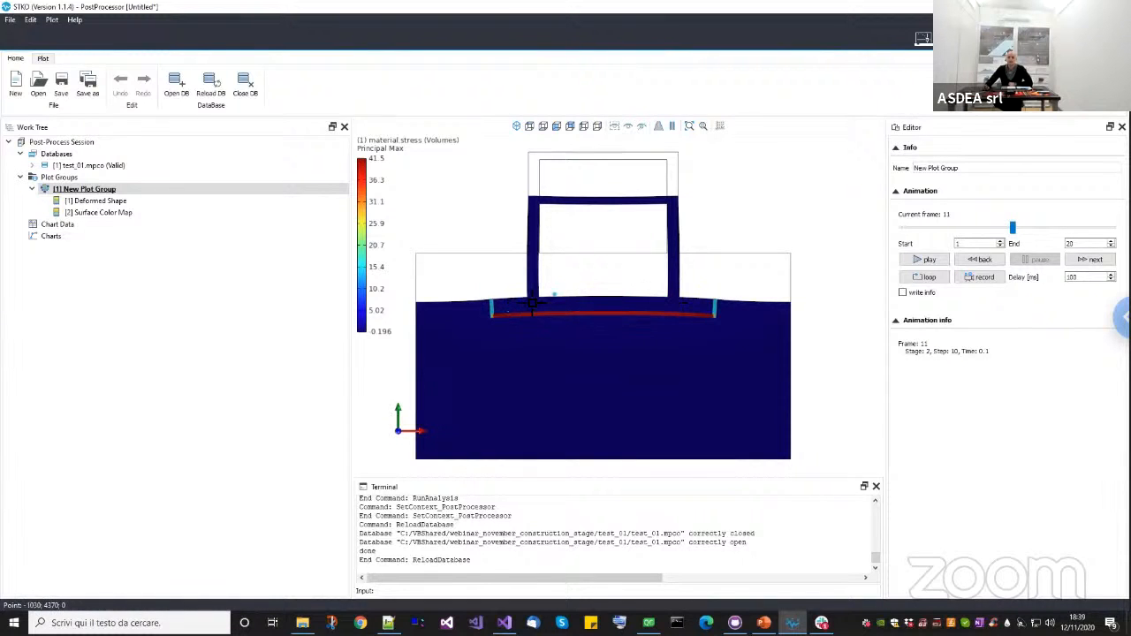
pyautogui.scroll(2, 565, 309)
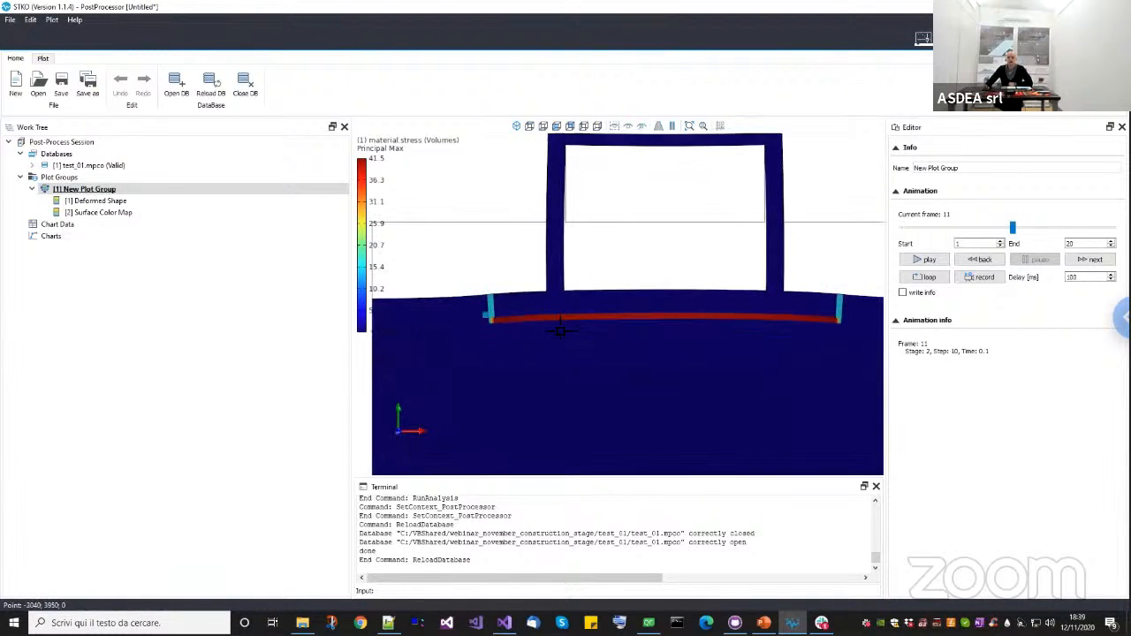
pyautogui.scroll(-2, 574, 320)
# Advance the plot group's animation frame by frame to frame 20, the end of stage 2.
pyautogui.click(1090, 261)
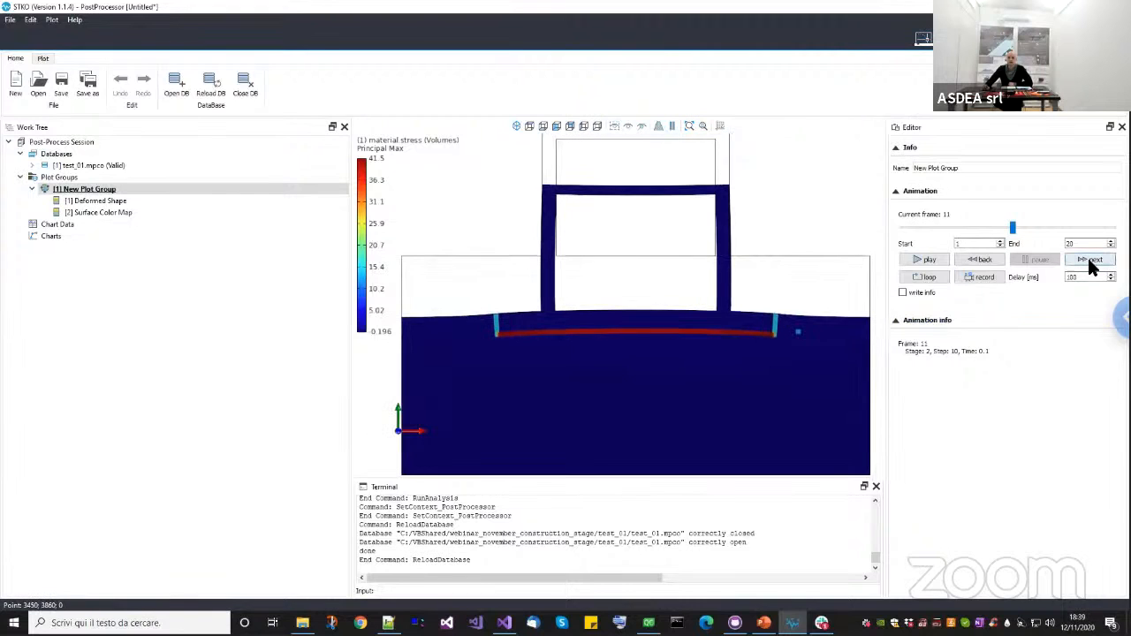
pyautogui.click(1090, 262)
pyautogui.click(1090, 263)
pyautogui.click(1090, 263)
pyautogui.click(1090, 262)
pyautogui.click(1089, 262)
pyautogui.click(1089, 263)
pyautogui.click(1090, 262)
pyautogui.click(1090, 263)
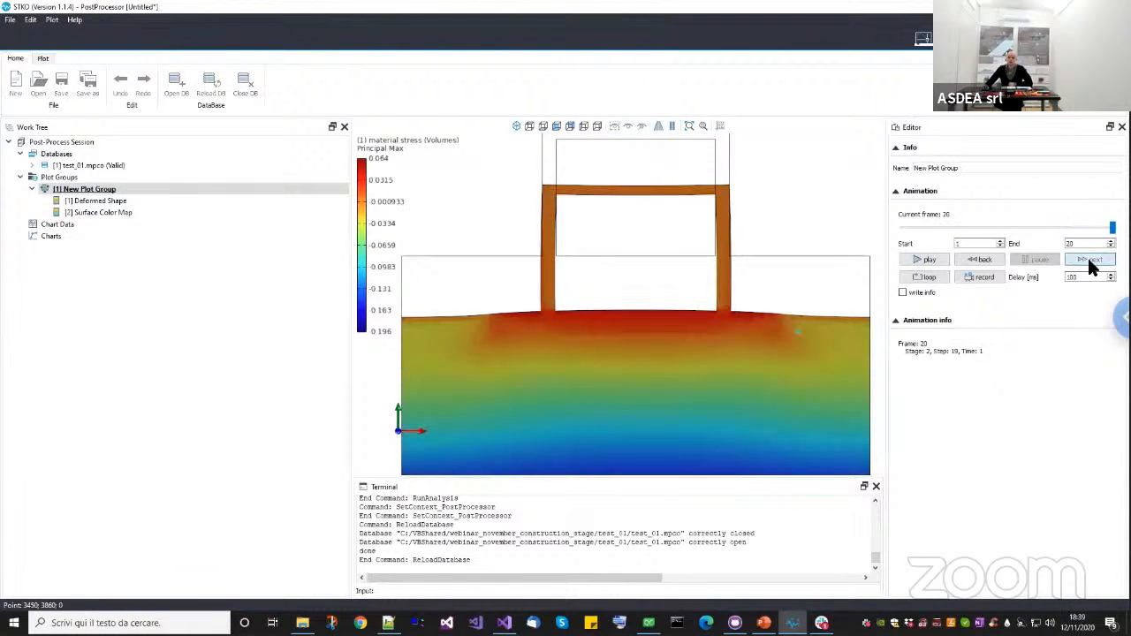
# Inspect the principal stress distribution around the base of the frame's left column in frame 20.
pyautogui.scroll(-2, 734, 318)
pyautogui.moveTo(733, 319); pyautogui.dragTo(717, 303, button='middle')
pyautogui.scroll(2, 595, 304)
pyautogui.moveTo(619, 300); pyautogui.dragTo(561, 326, button='middle')
pyautogui.scroll(1, 601, 247)
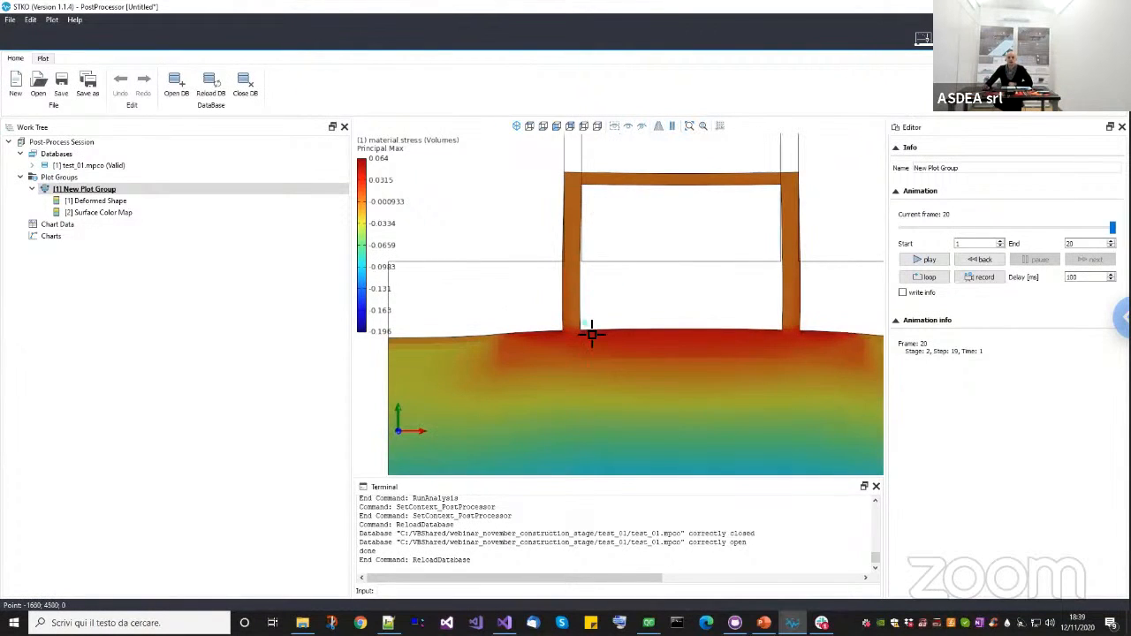
pyautogui.scroll(1, 592, 332)
pyautogui.scroll(2, 532, 346)
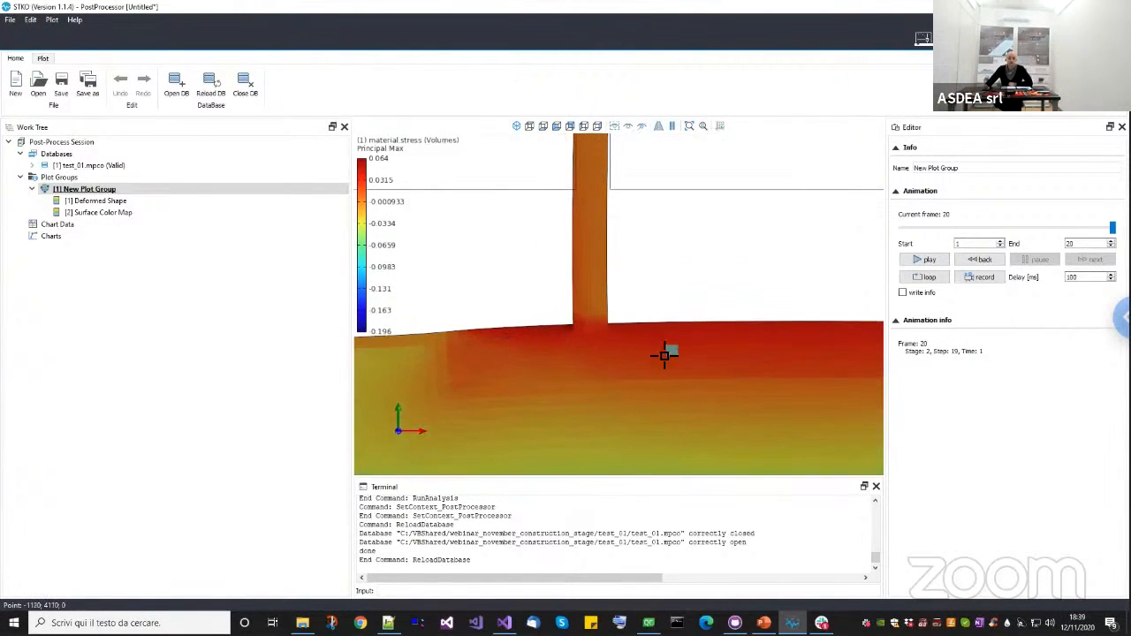
# Try hiding the elements around the left column's base and restore the full plot.
pyautogui.moveTo(622, 314); pyautogui.dragTo(540, 281)
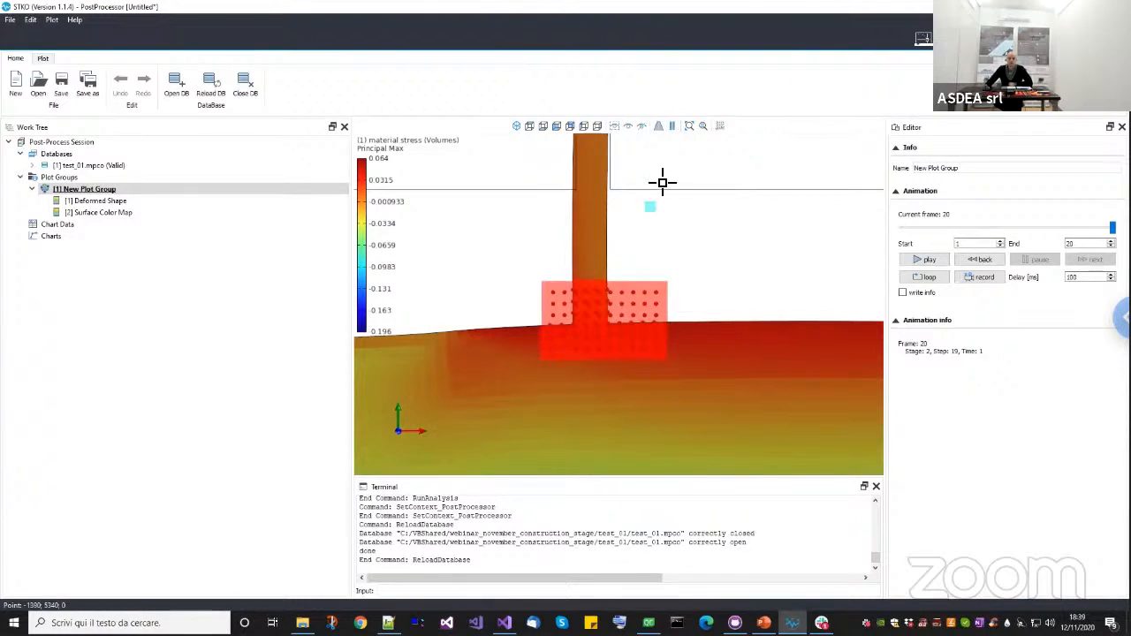
pyautogui.click(633, 127)
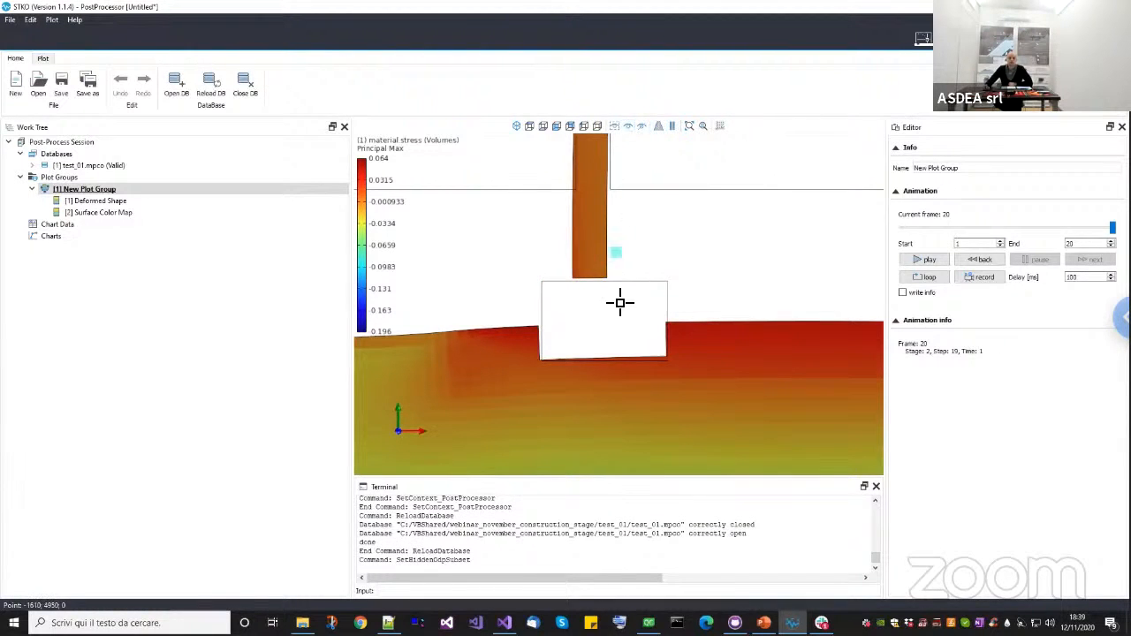
pyautogui.click(615, 127)
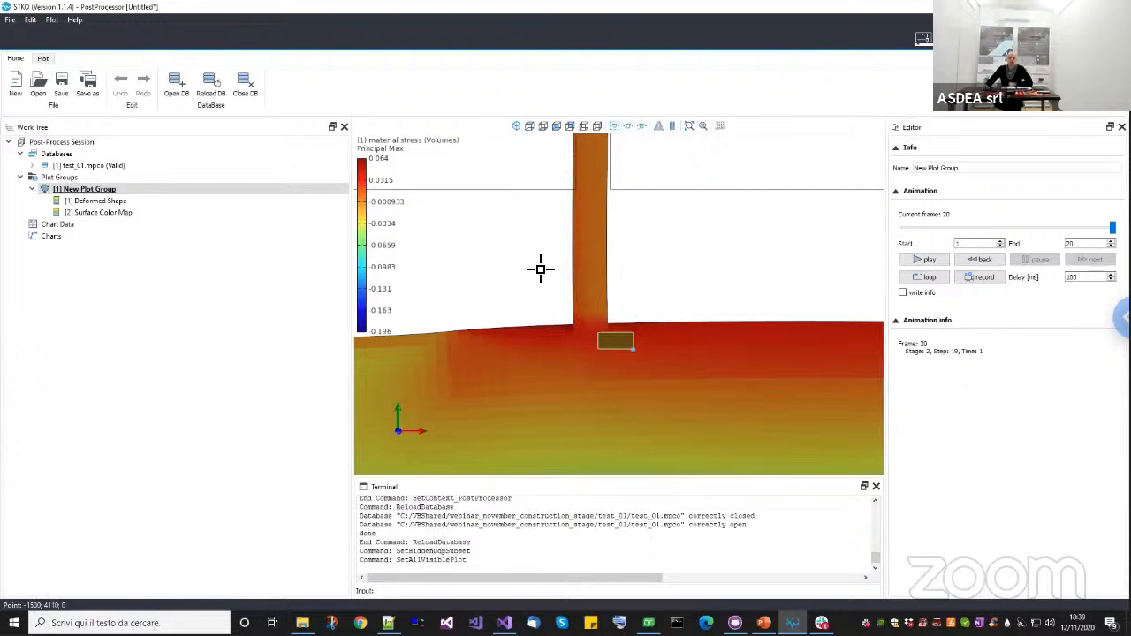
# Isolate the elements around the left column's base to view their principal stress, and restore the full plot.
pyautogui.moveTo(541, 269); pyautogui.dragTo(529, 256)
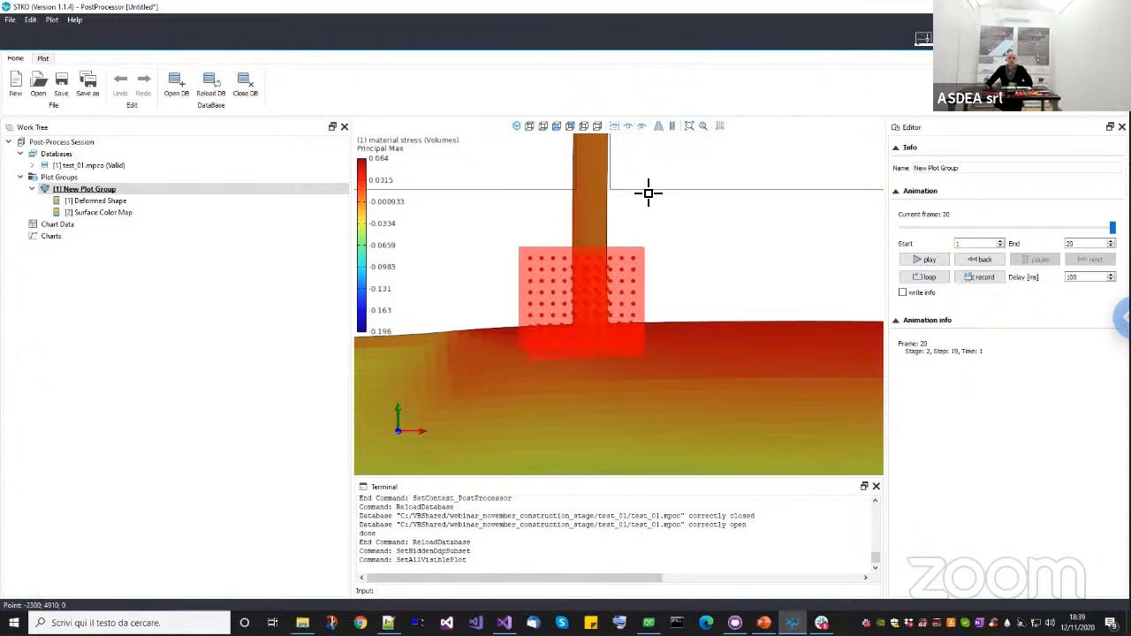
pyautogui.click(628, 126)
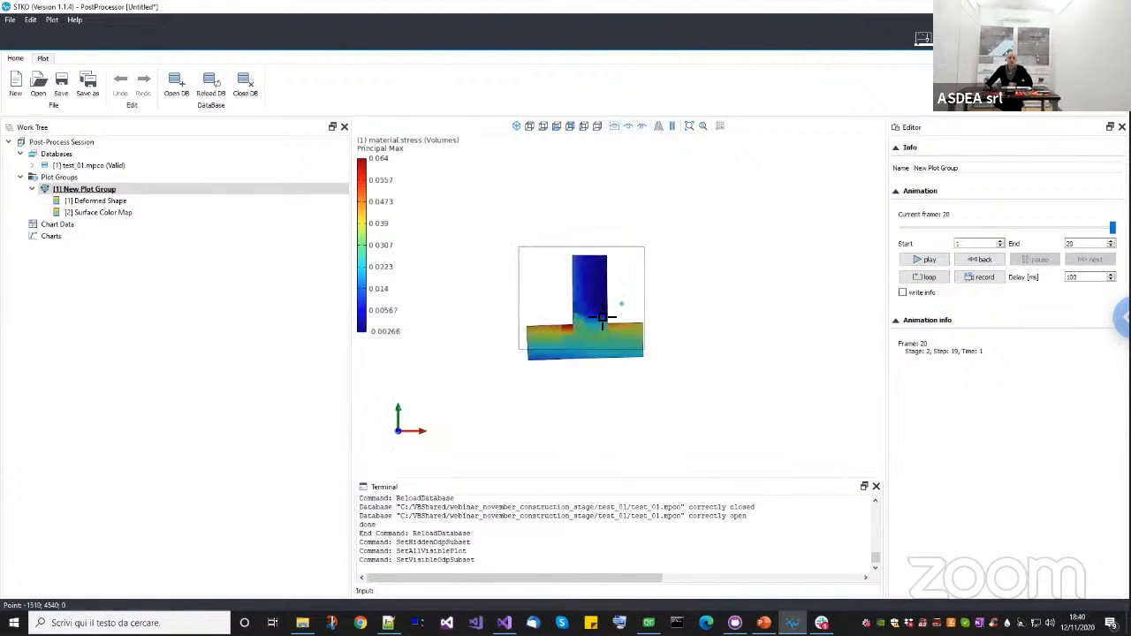
pyautogui.scroll(-2, 583, 331)
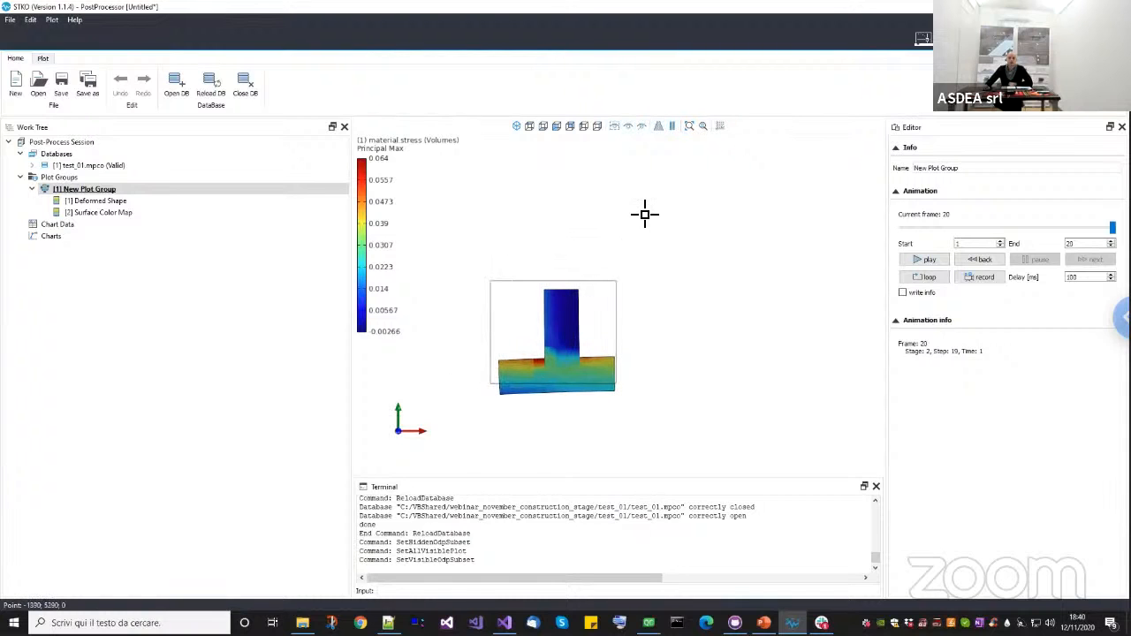
pyautogui.click(616, 125)
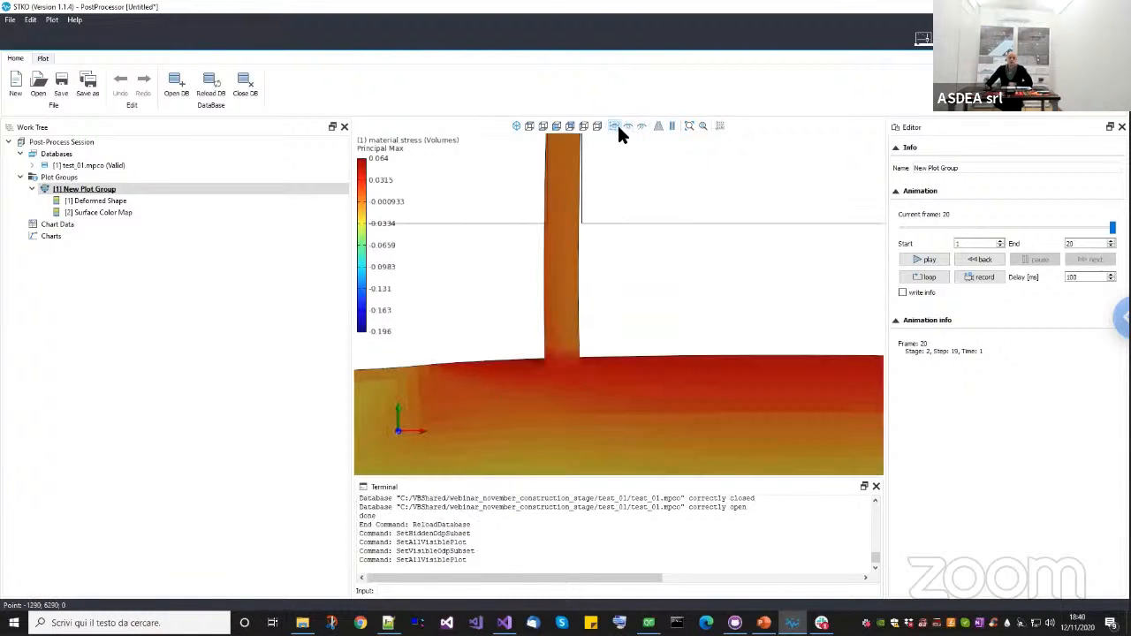
pyautogui.scroll(-5, 663, 316)
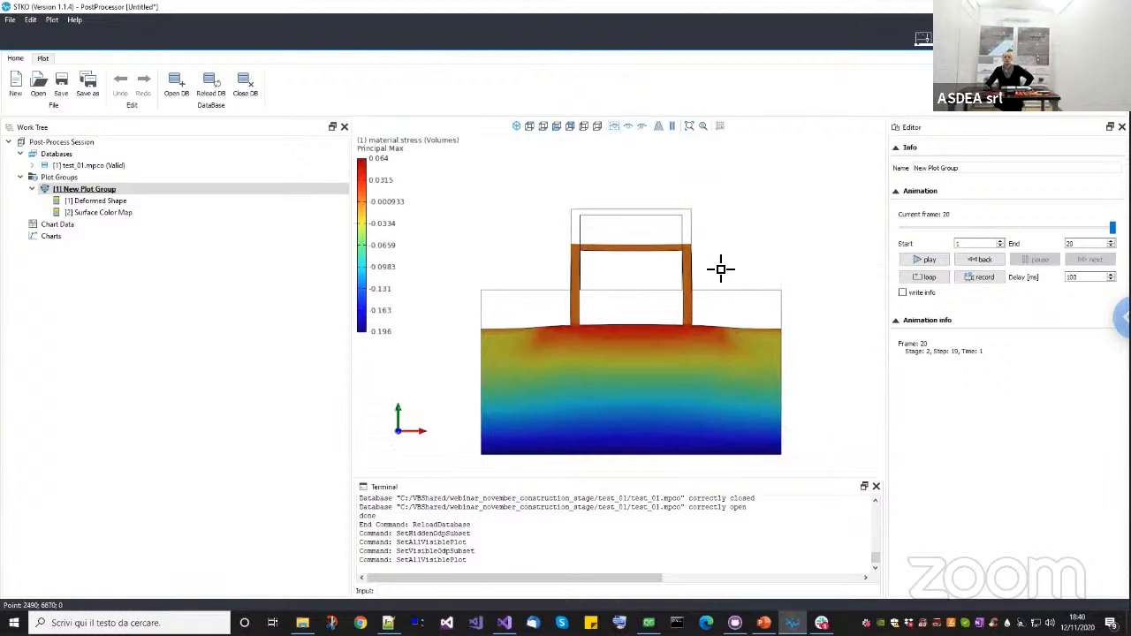
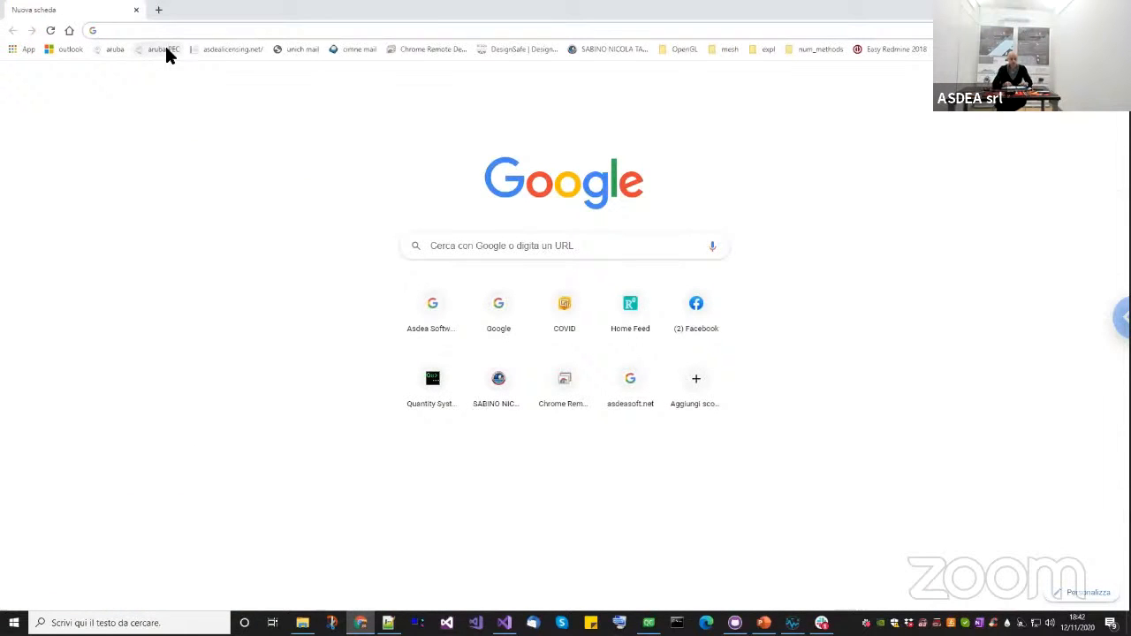
# Search the web in the browser for "openses initial state analysis" and open the OpenSees wiki page on InitialStateAnalysisWrapper.
pyautogui.write('openses ini')
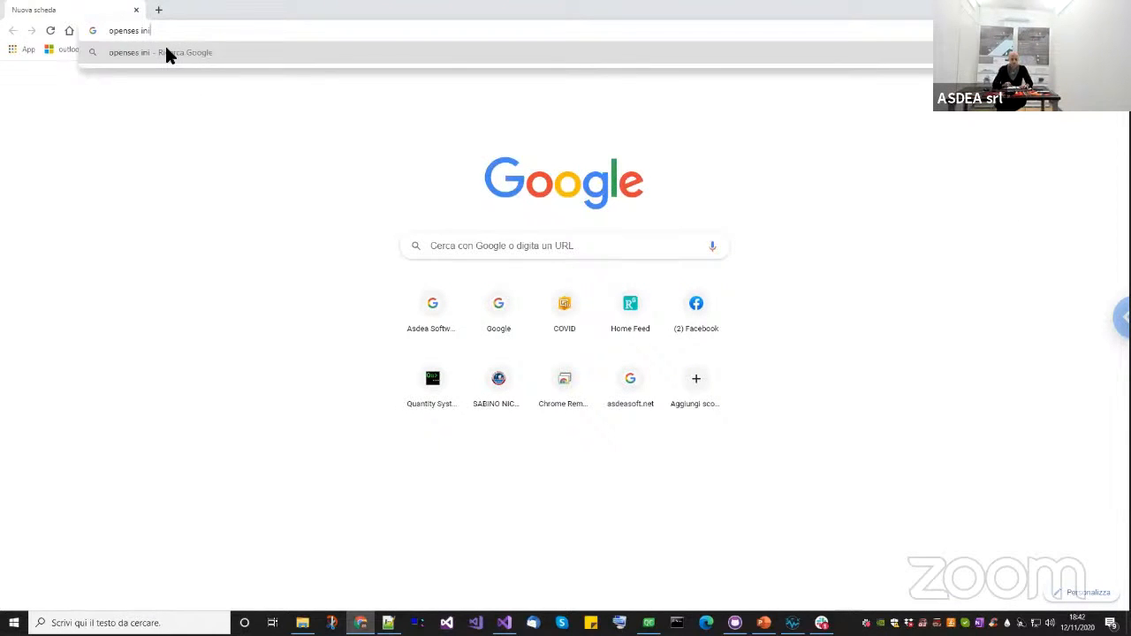
pyautogui.write('tial s')
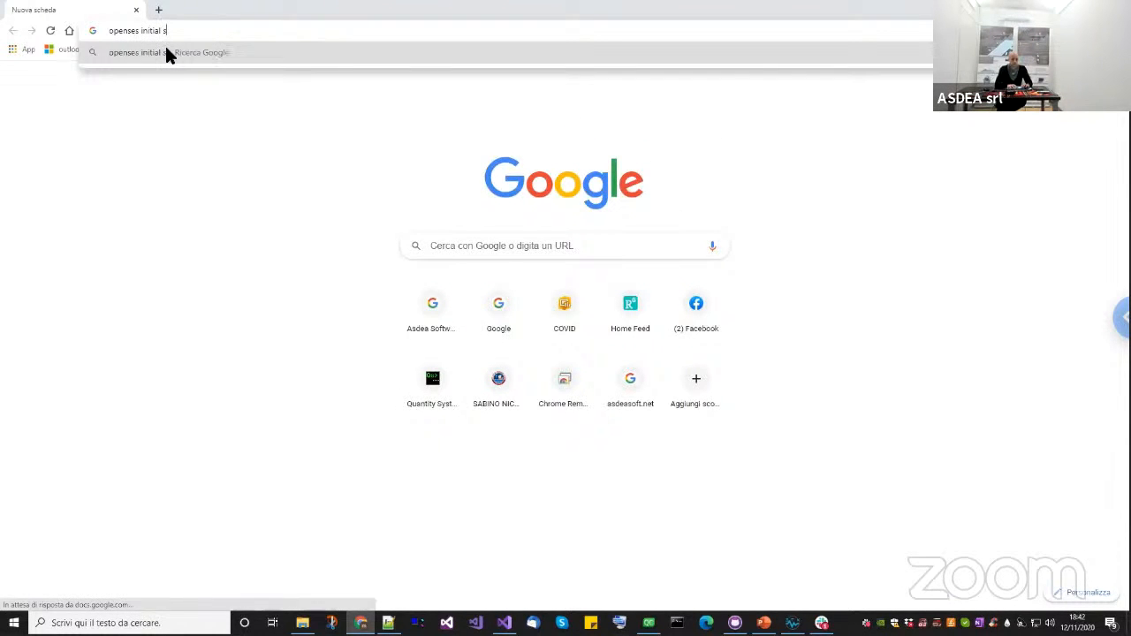
pyautogui.write('tate analysis')
pyautogui.press('Return')
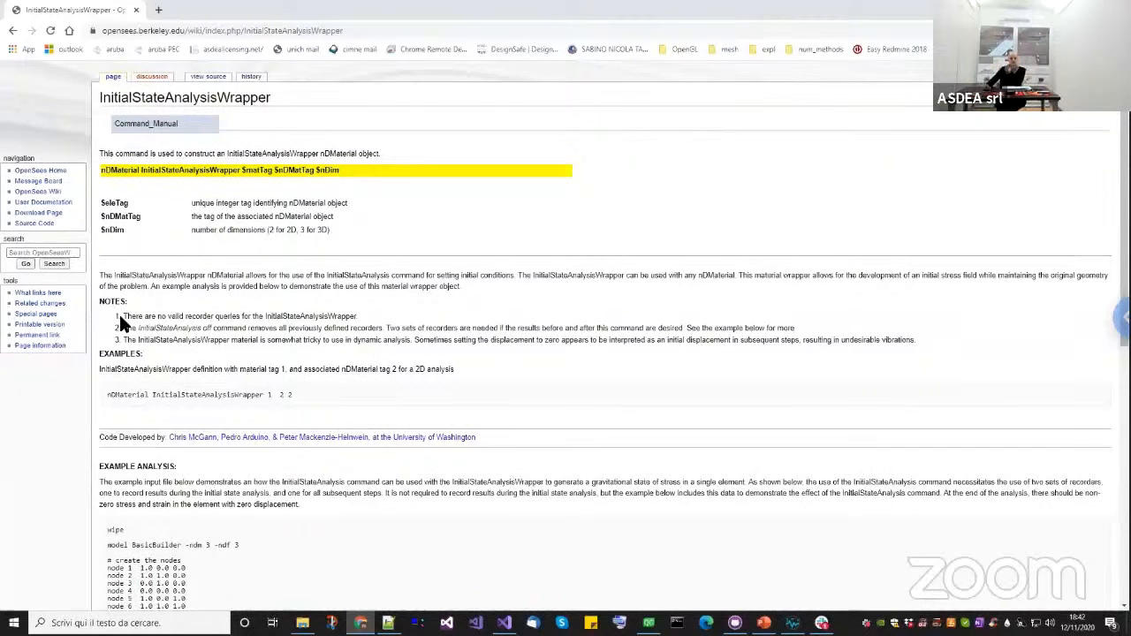
# Read the InitialStateAnalysisWrapper page's nDMatTag parameter description and its notes on recorder queries, removed recorders and dynamic analysis.
pyautogui.moveTo(118, 315); pyautogui.dragTo(214, 329)
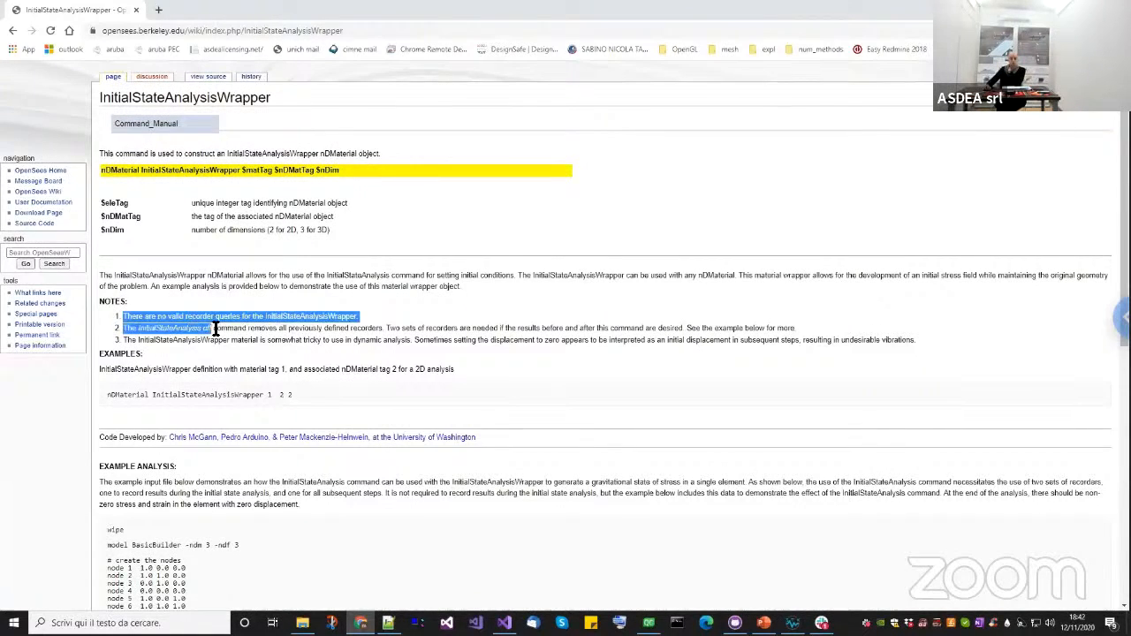
pyautogui.click(232, 329)
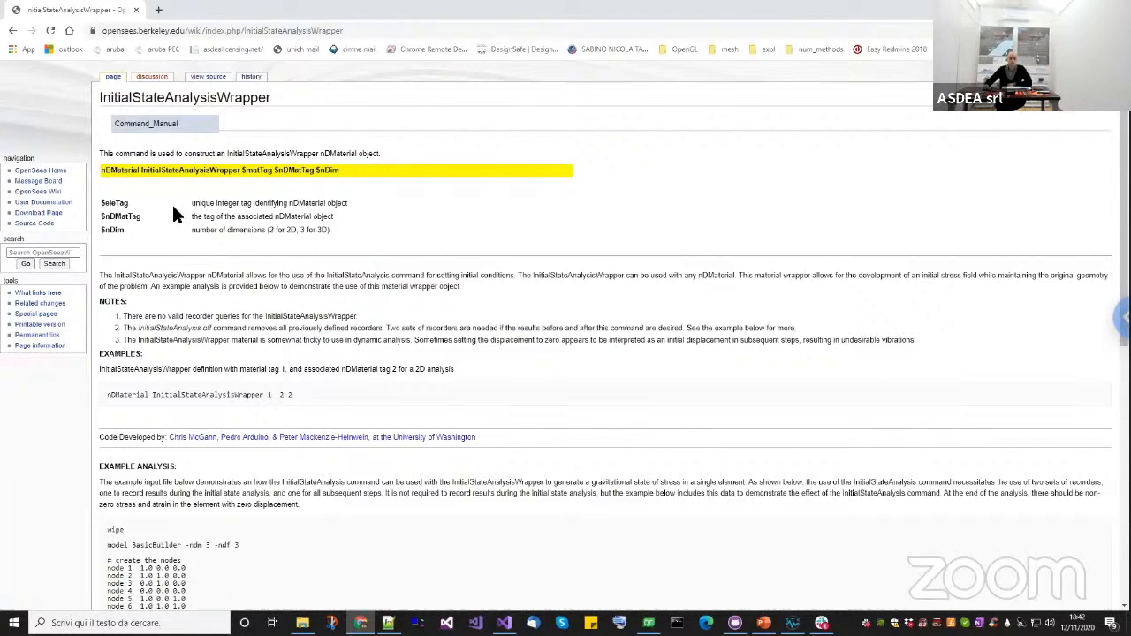
pyautogui.moveTo(206, 217); pyautogui.dragTo(266, 218)
pyautogui.tripleClick(284, 217)
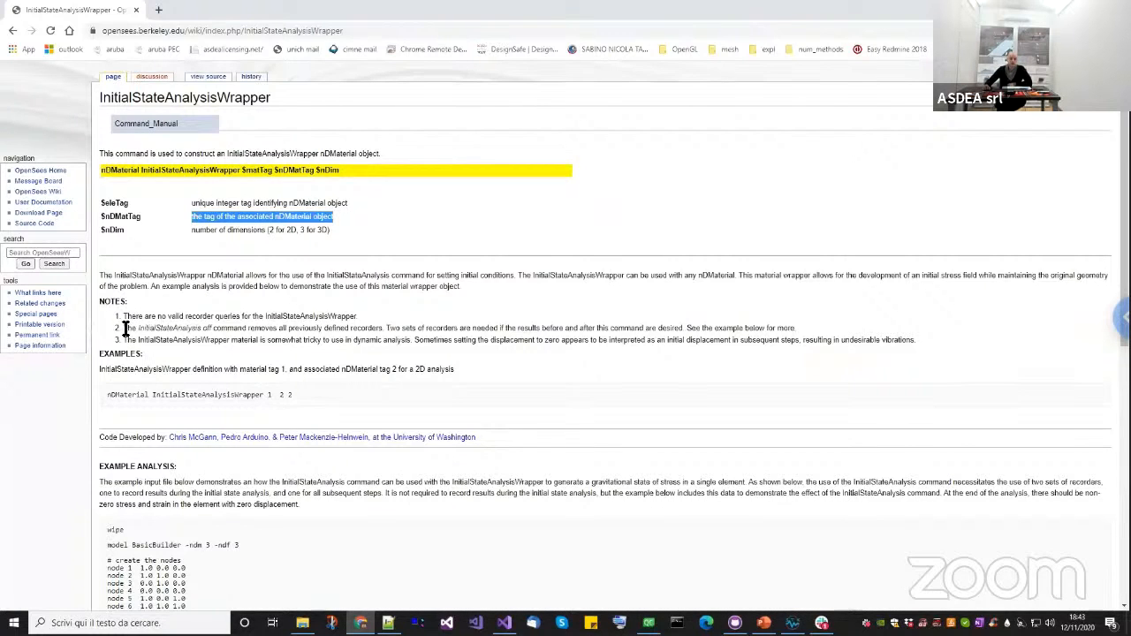
pyautogui.moveTo(124, 334); pyautogui.dragTo(360, 350)
pyautogui.click(260, 340)
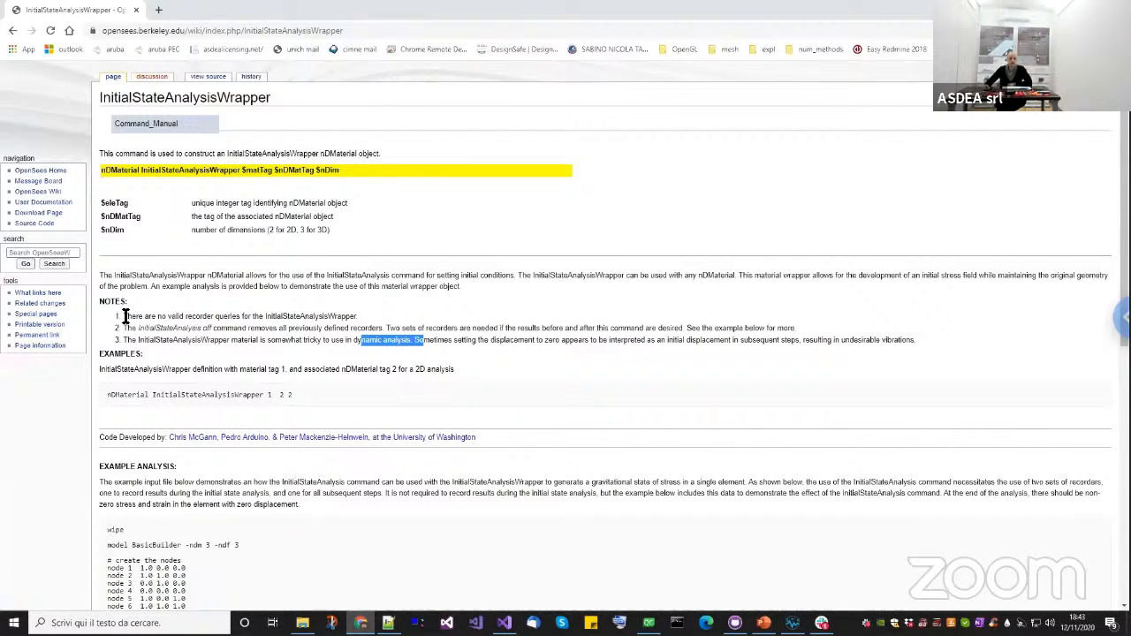
pyautogui.moveTo(124, 316); pyautogui.dragTo(363, 319)
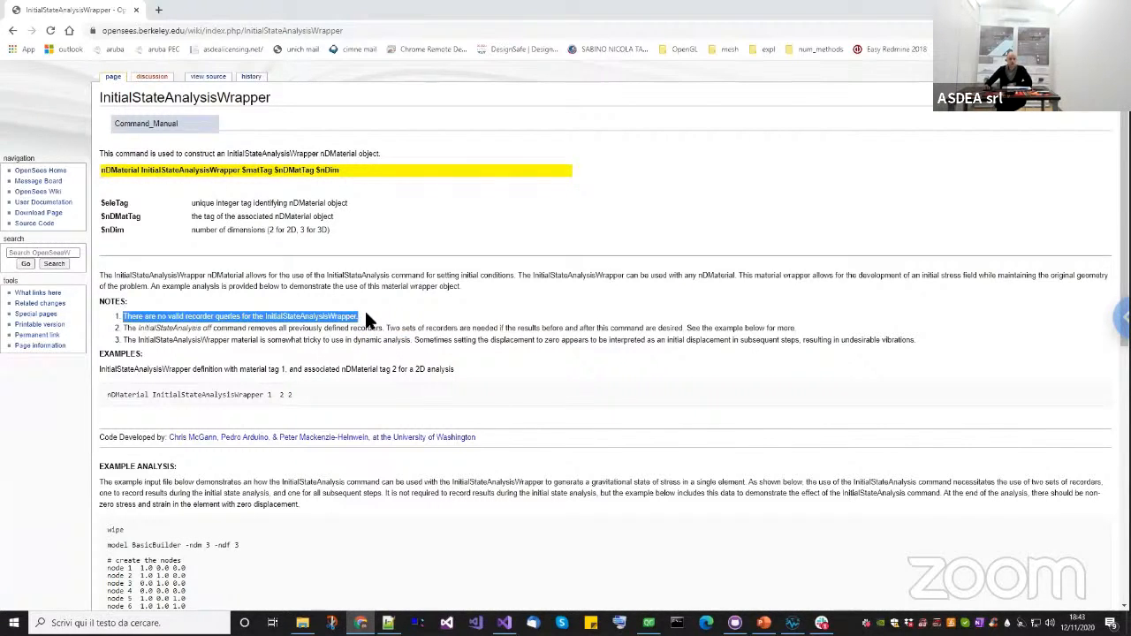
pyautogui.click(216, 316)
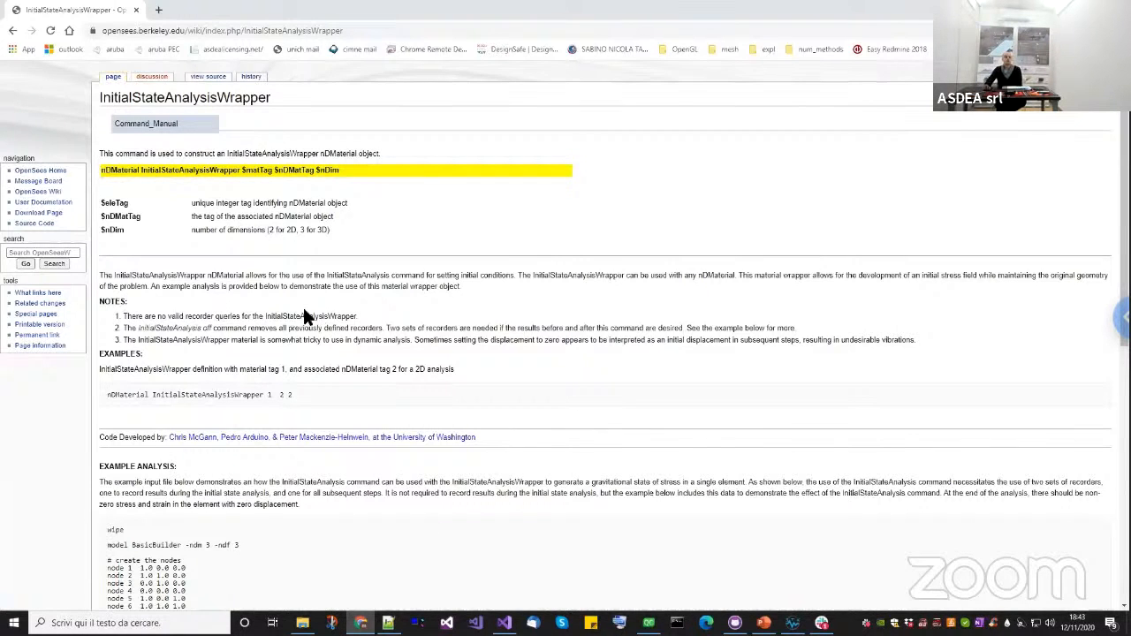
pyautogui.doubleClick(197, 320)
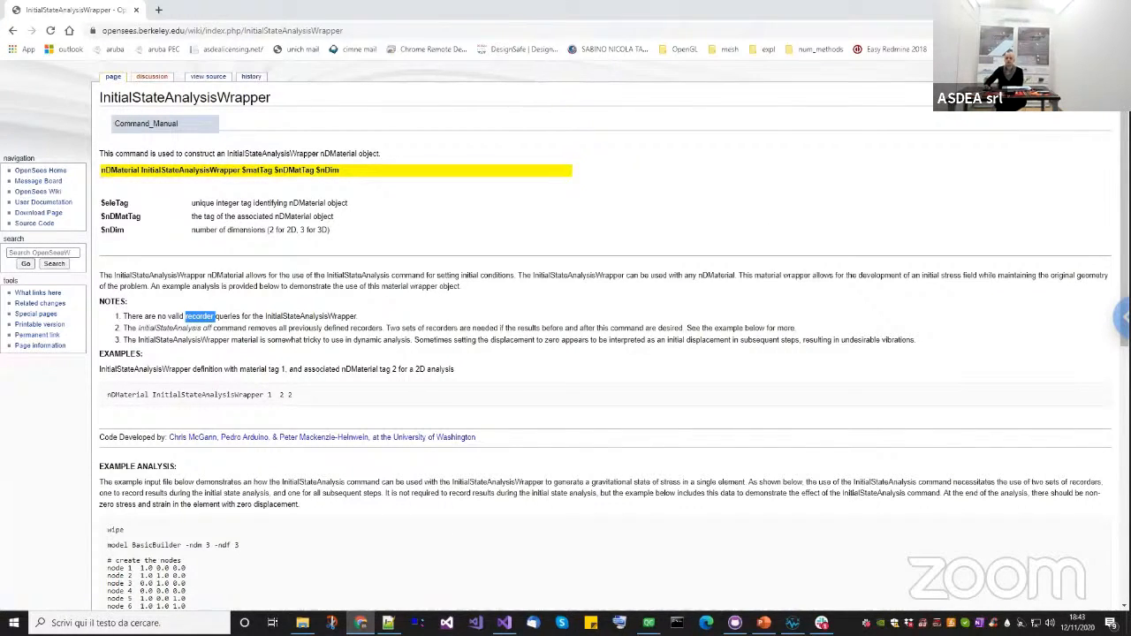
# Switch back to the STKO preprocessor and start a new physical property named "soil + initial".
pyautogui.click(361, 623)
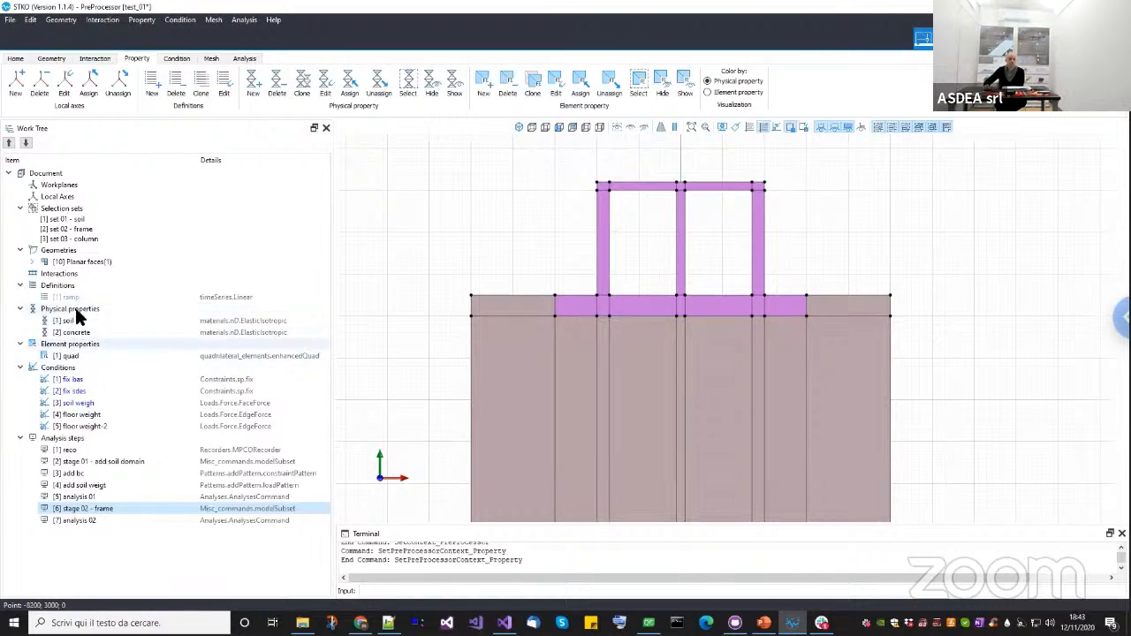
pyautogui.rightClick(86, 309)
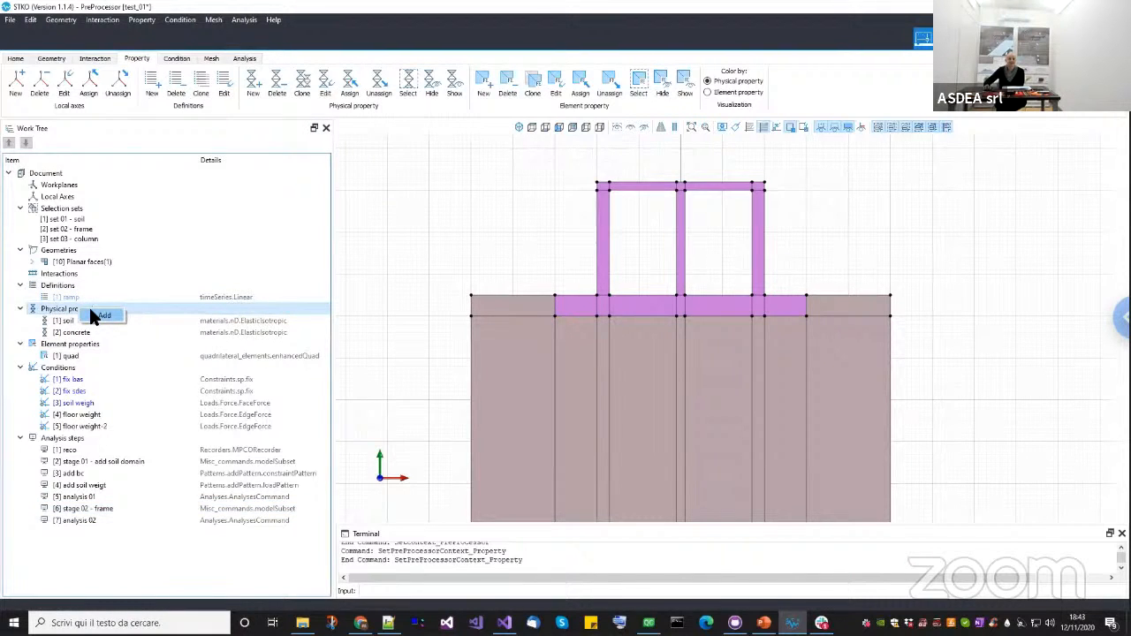
pyautogui.click(79, 321)
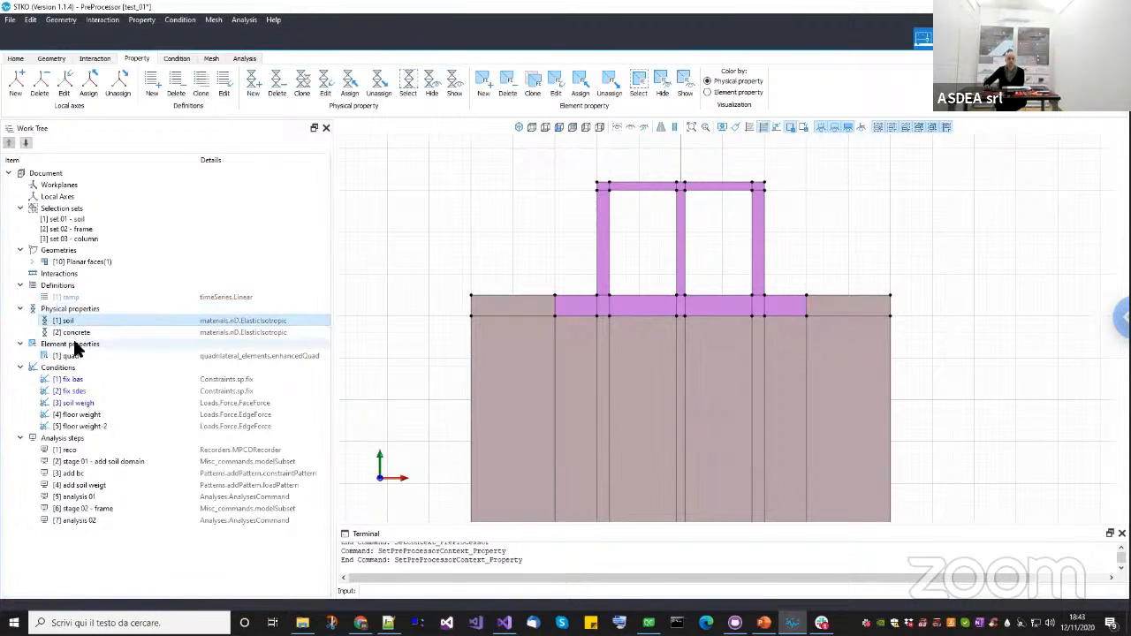
pyautogui.click(85, 310)
pyautogui.rightClick(85, 305)
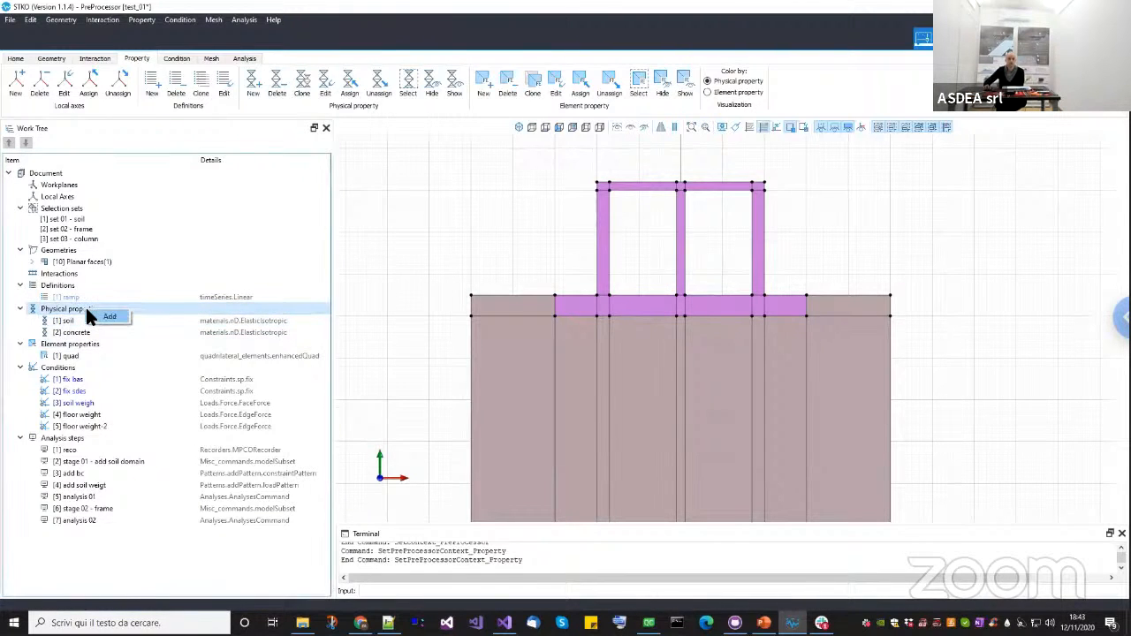
pyautogui.click(133, 319)
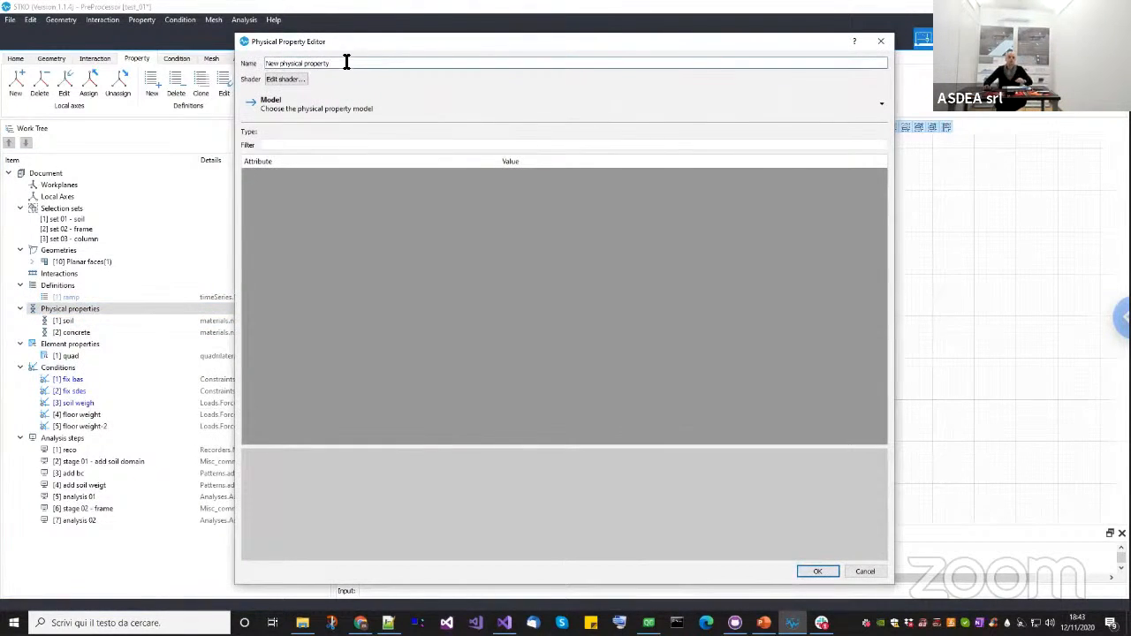
pyautogui.write('soil')
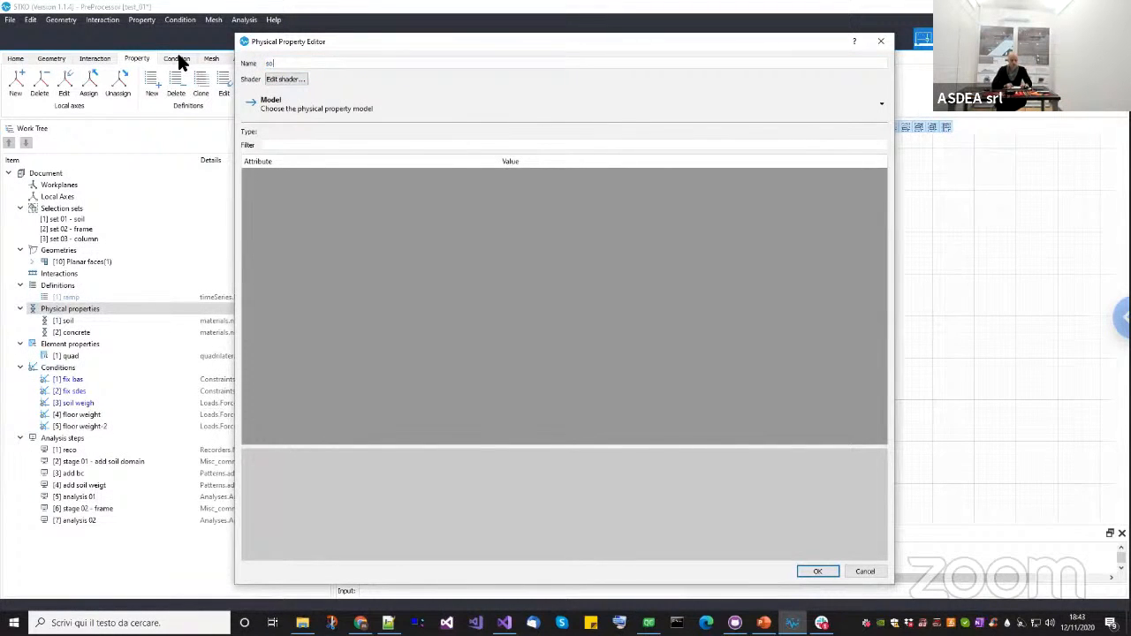
pyautogui.write(' + initial')
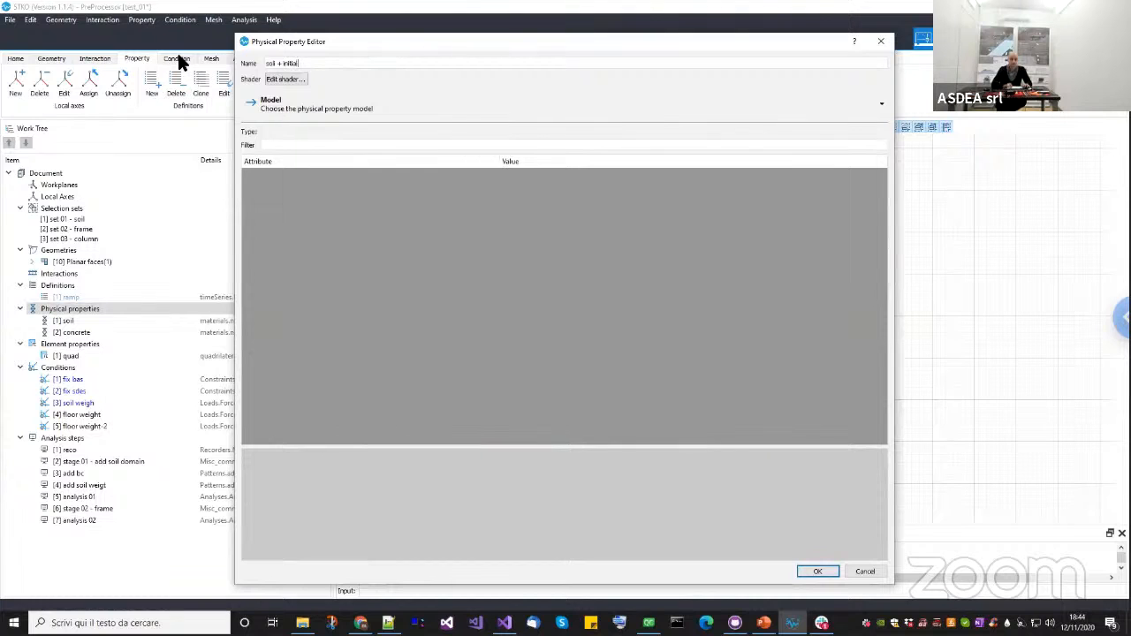
# Choose the nD material InitialStateAnalysisWrapper as the model of the soil + initial property.
pyautogui.click(267, 109)
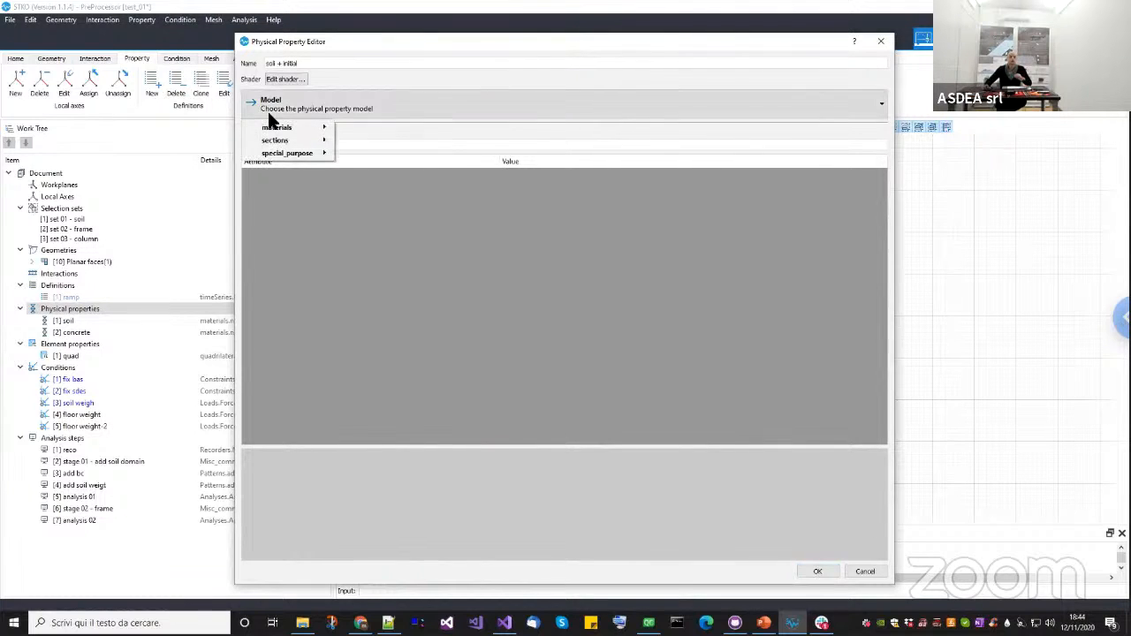
pyautogui.moveTo(310, 129)
pyautogui.moveTo(354, 128)
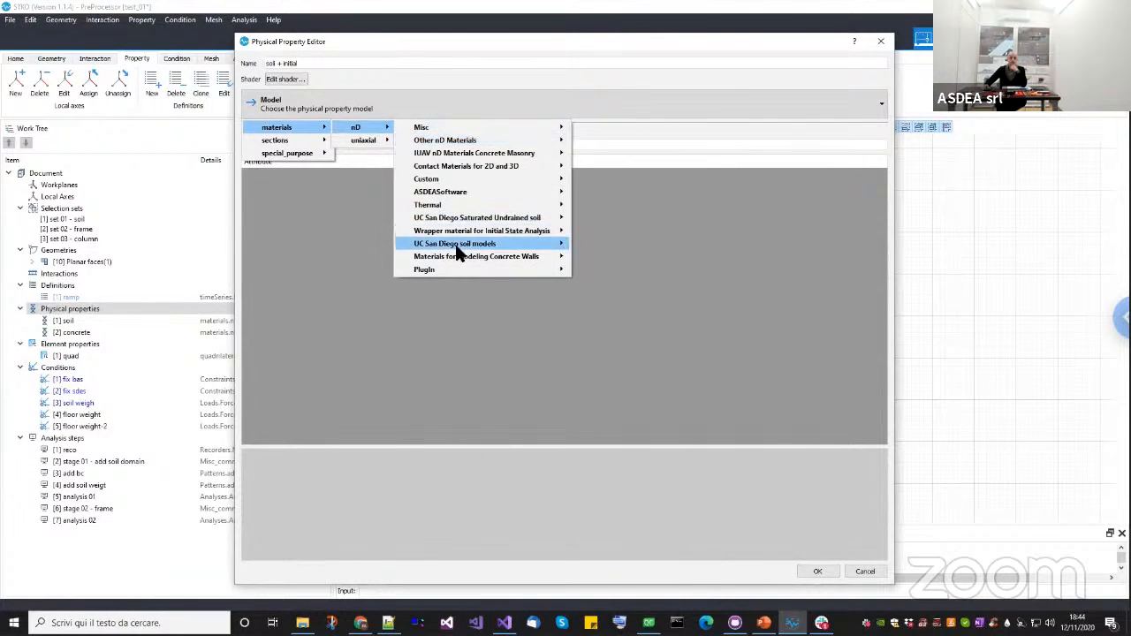
pyautogui.moveTo(452, 258)
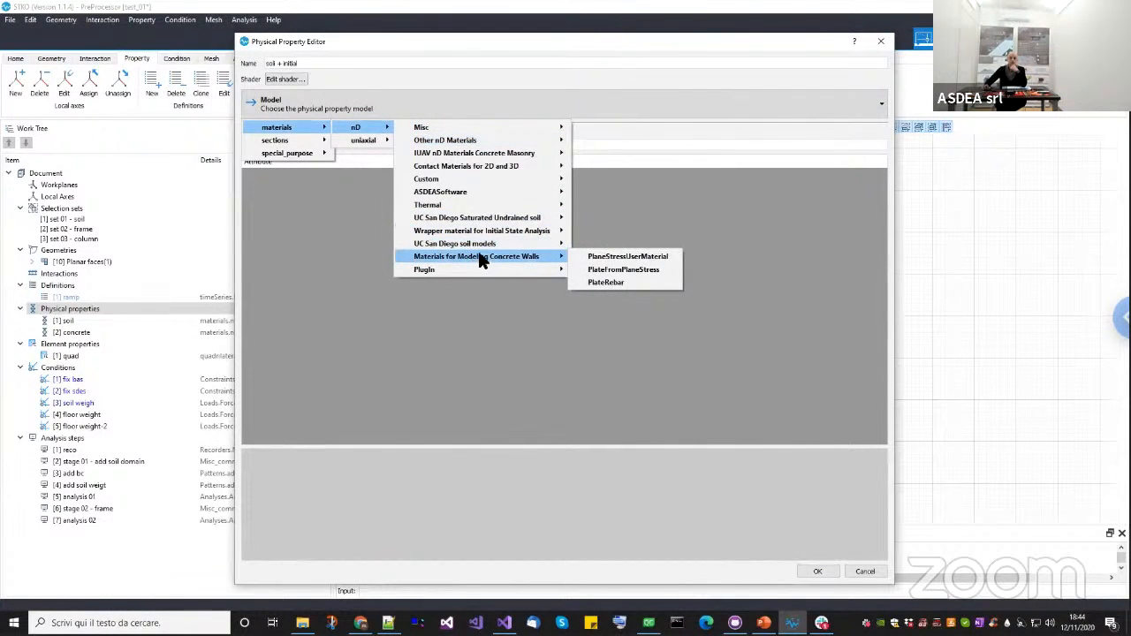
pyautogui.moveTo(494, 231)
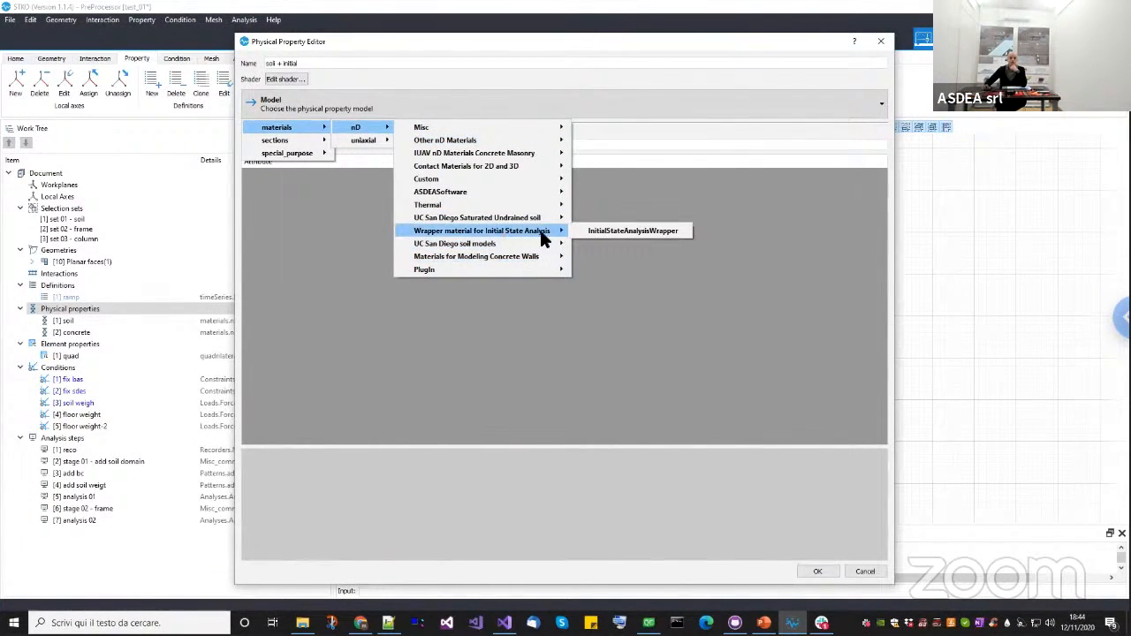
pyautogui.click(585, 231)
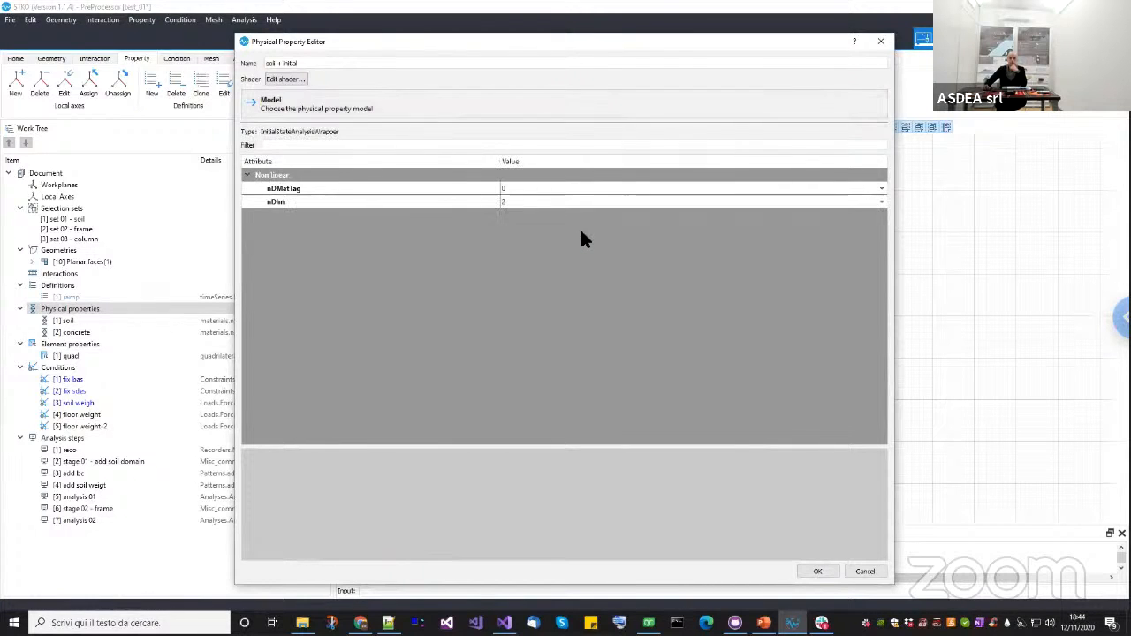
# Set the wrapper's nDMatTag to the soil material and nDim to 2, and create the property.
pyautogui.click(372, 191)
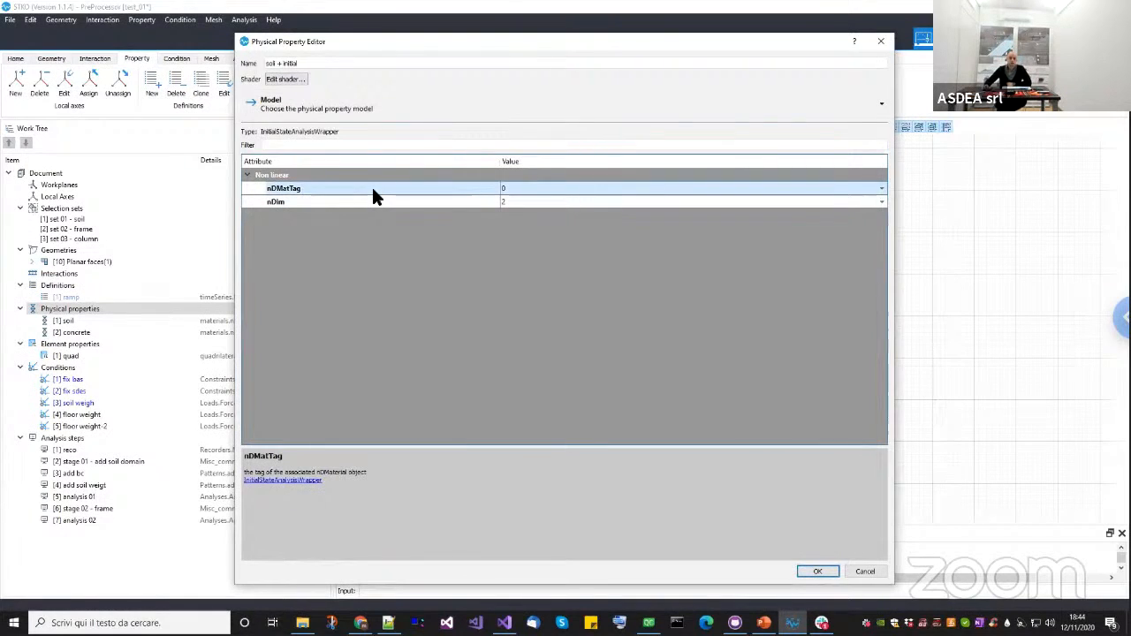
pyautogui.click(527, 188)
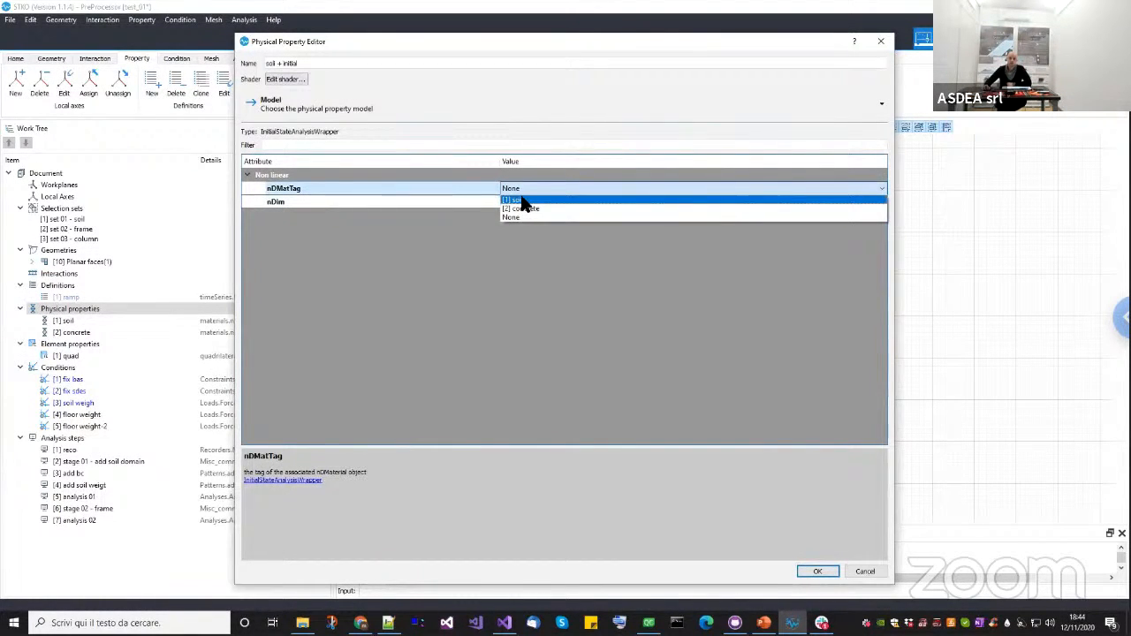
pyautogui.click(522, 199)
pyautogui.click(402, 203)
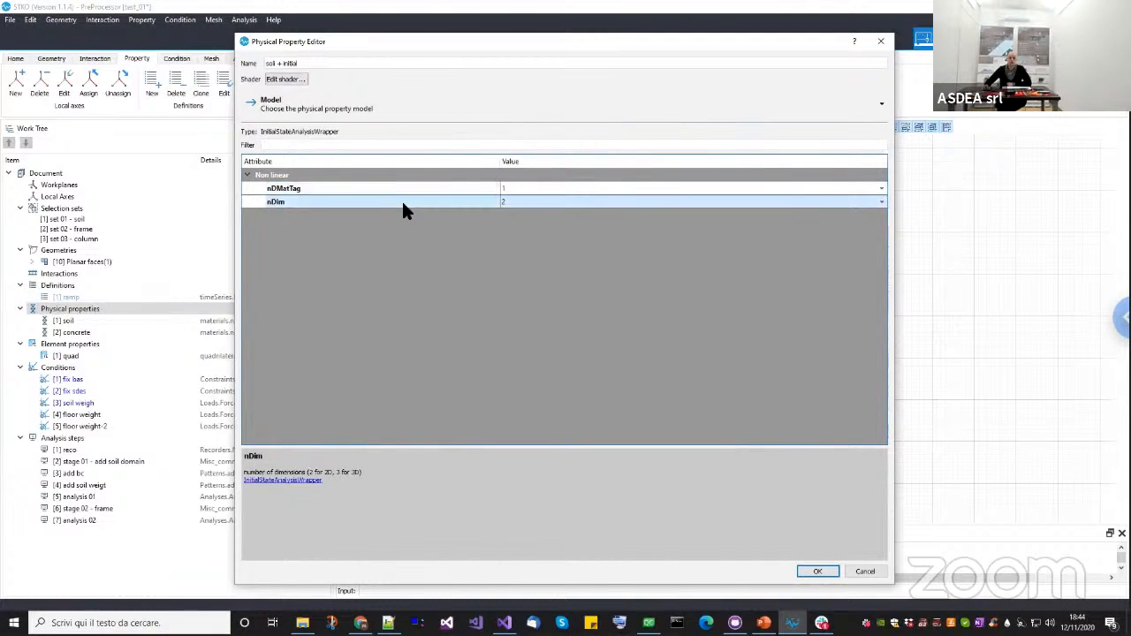
pyautogui.click(510, 202)
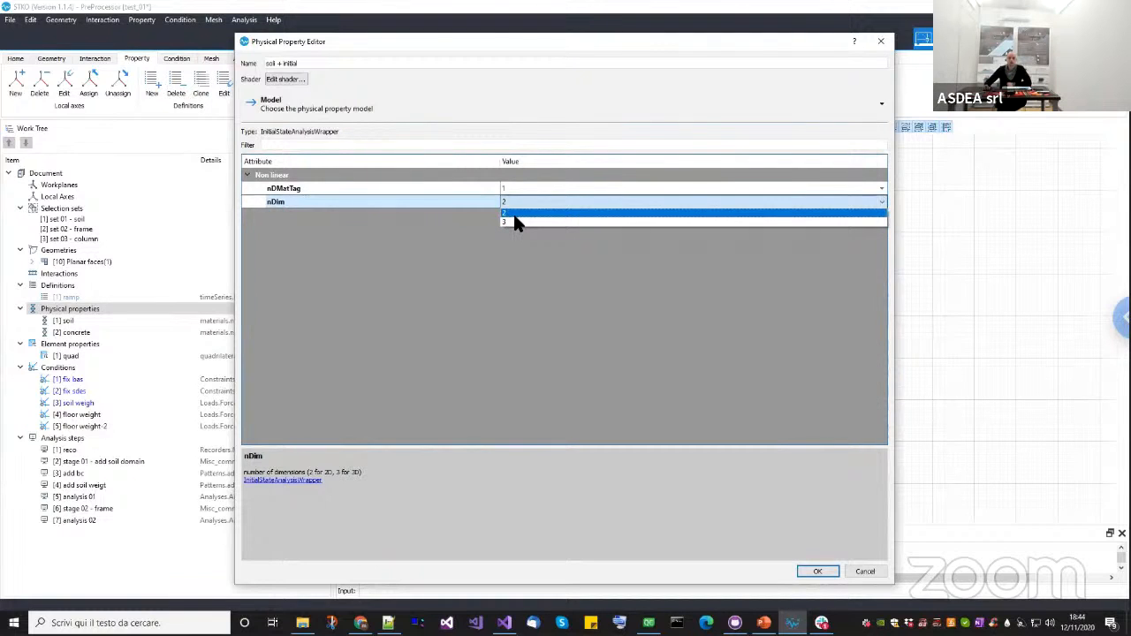
pyautogui.click(516, 214)
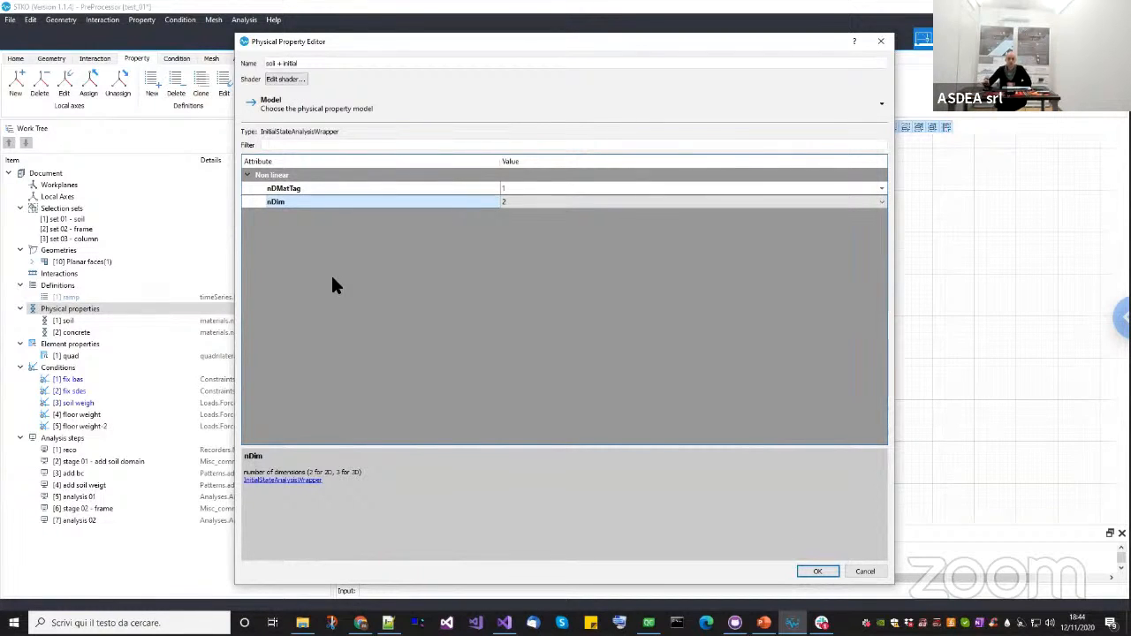
pyautogui.click(818, 571)
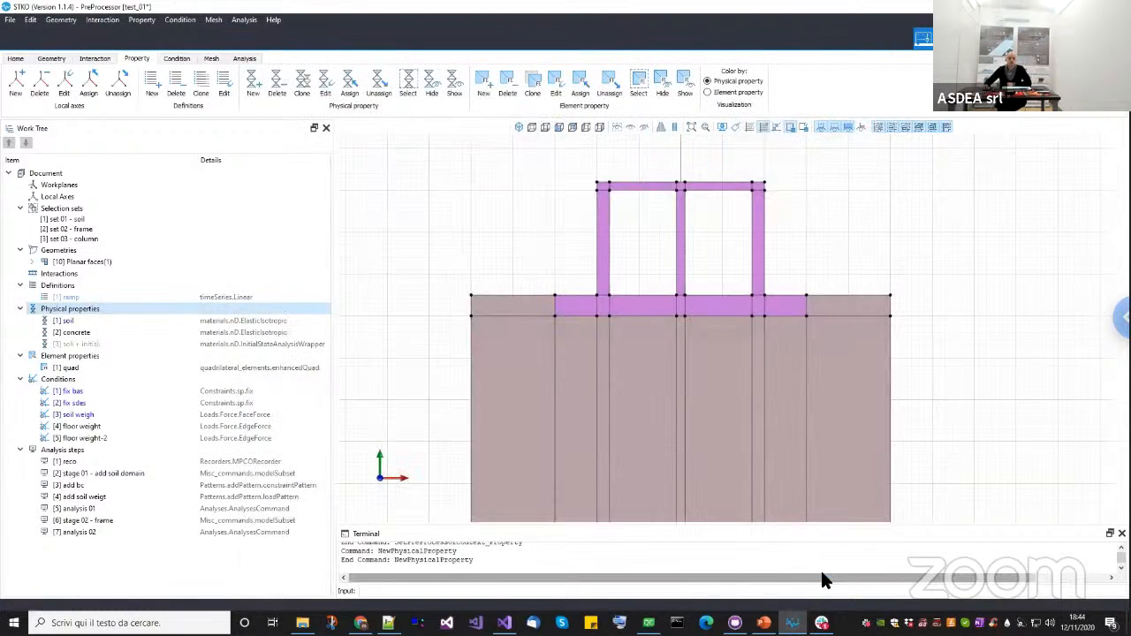
# Clone the soil's InitialStateAnalysisWrapper property and rename the copy "concretei + initial".
pyautogui.rightClick(99, 346)
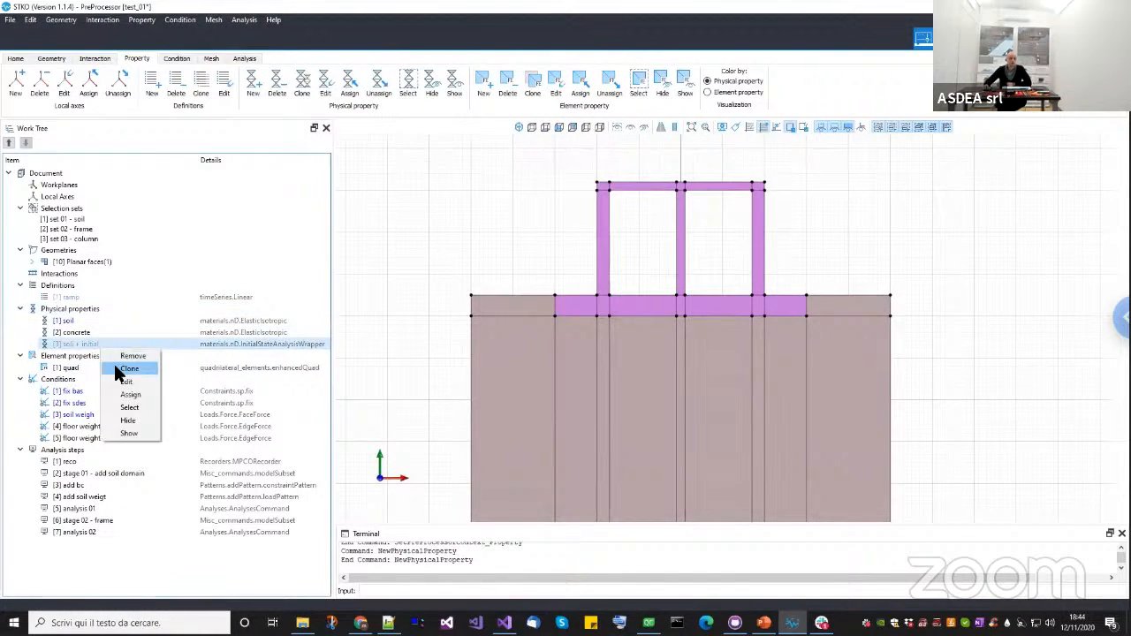
pyautogui.click(119, 368)
pyautogui.rightClick(118, 360)
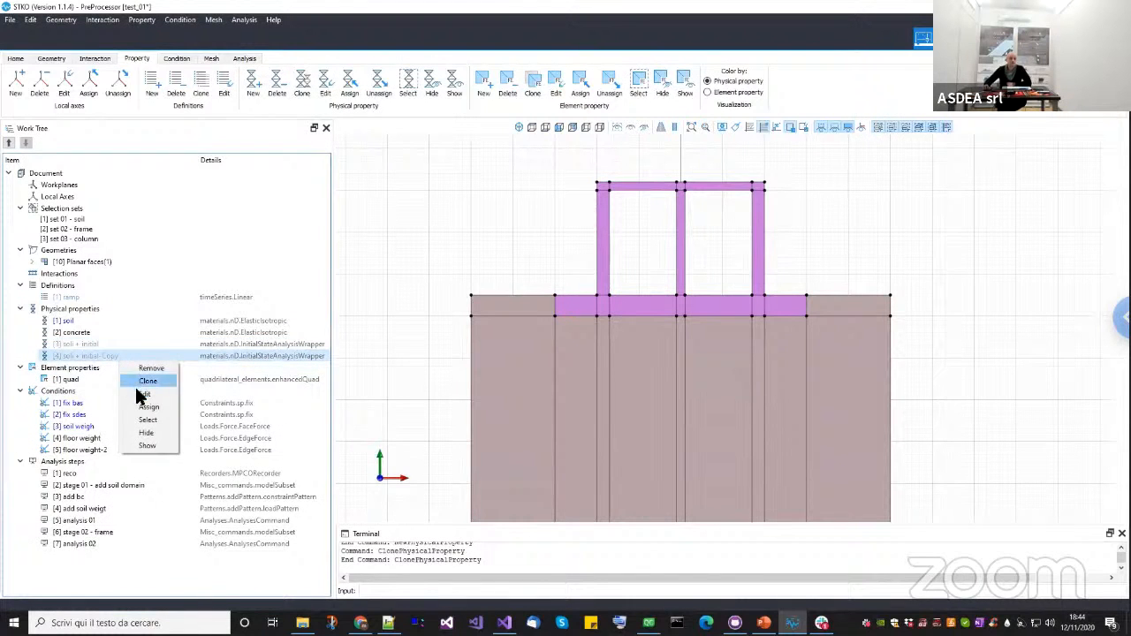
pyautogui.click(135, 394)
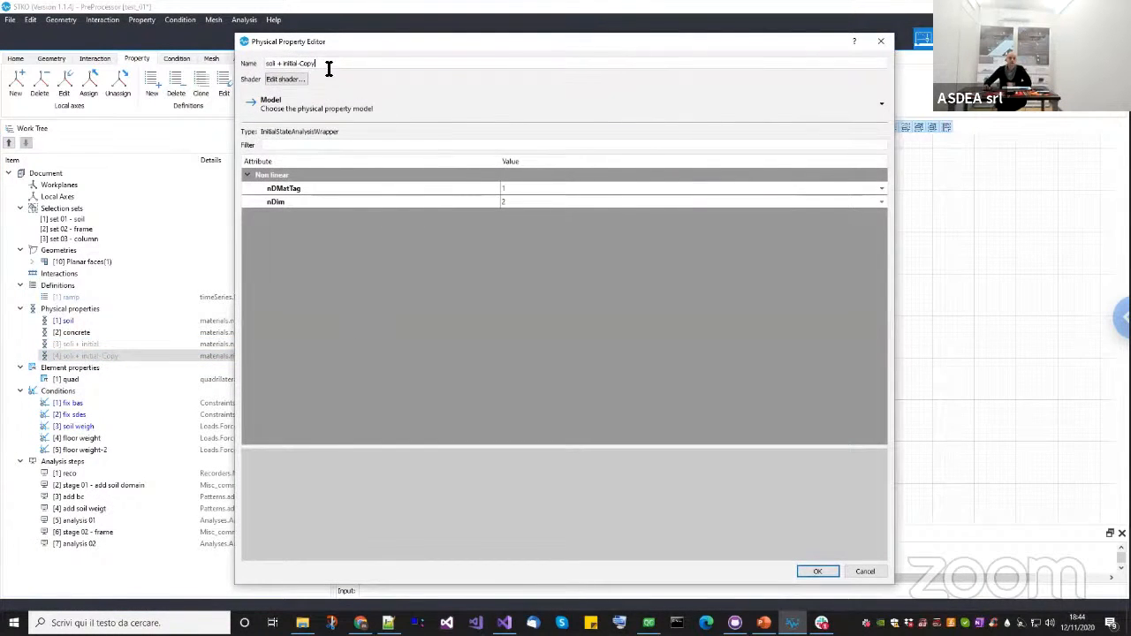
pyautogui.moveTo(328, 67); pyautogui.dragTo(302, 66)
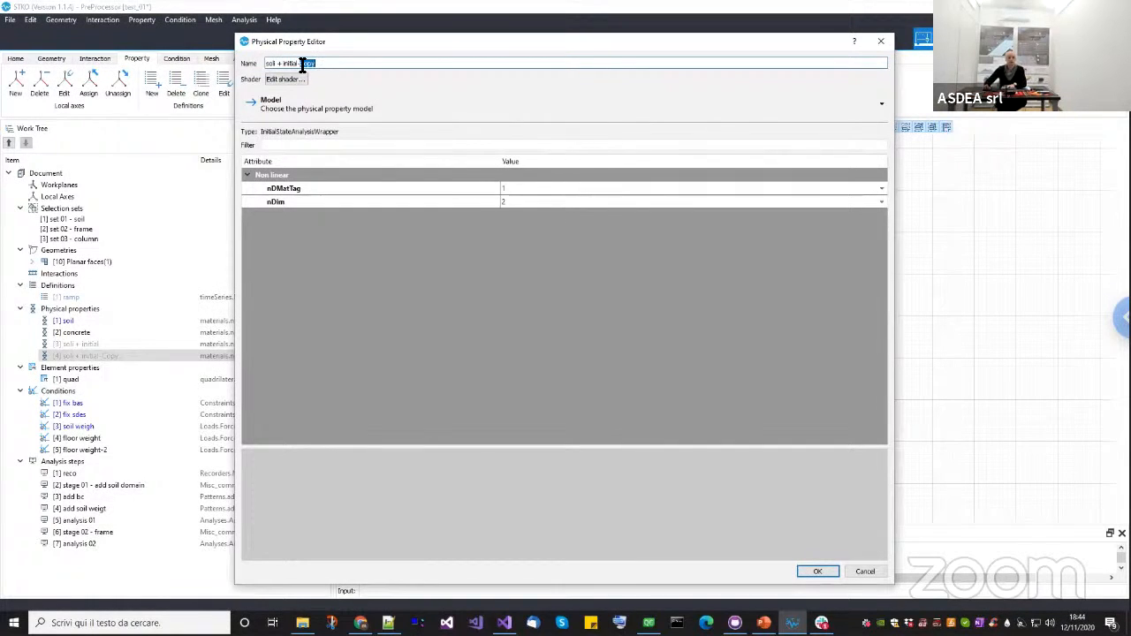
pyautogui.press('BackSpace')
pyautogui.moveTo(279, 67); pyautogui.dragTo(249, 69)
pyautogui.write('concrete')
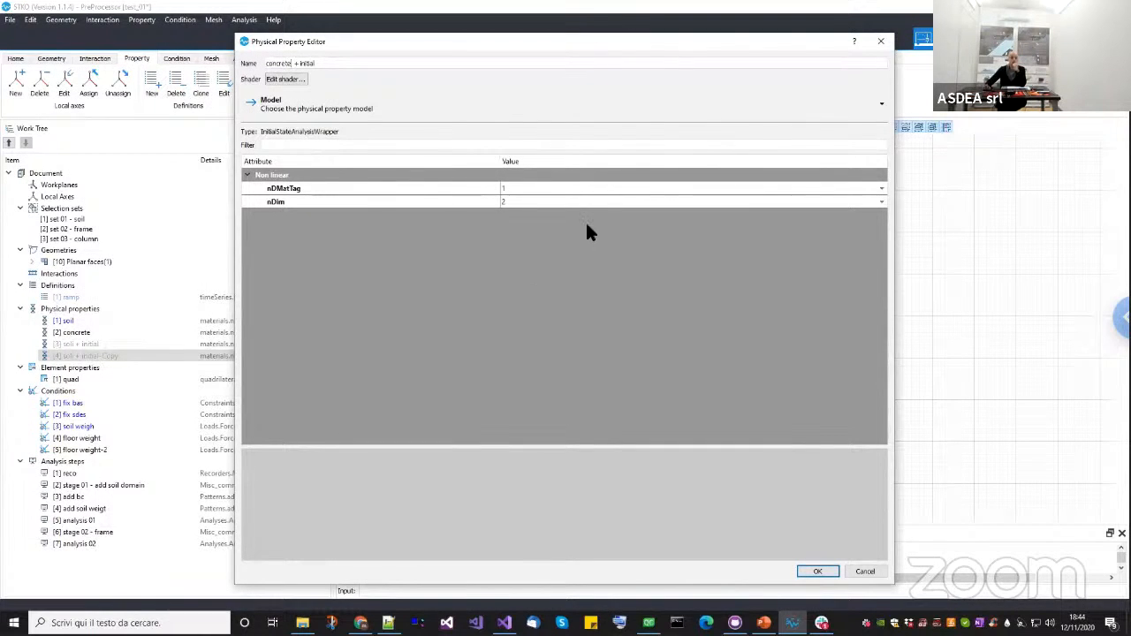
# Set the cloned wrapper's nDMatTag to the concrete material and save the property.
pyautogui.click(579, 190)
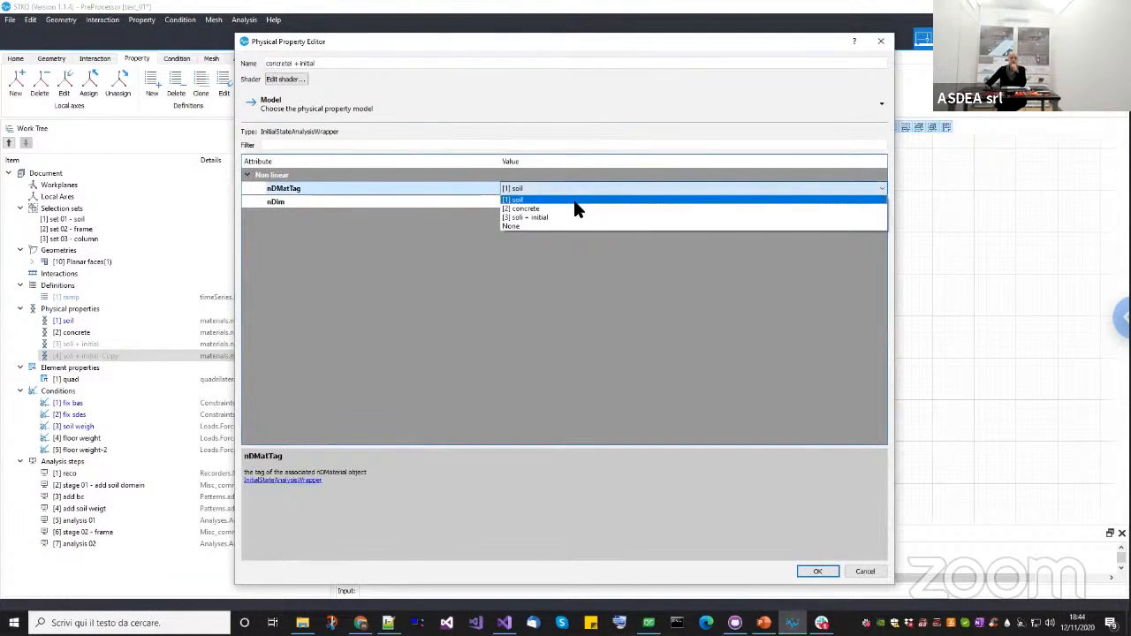
pyautogui.click(574, 209)
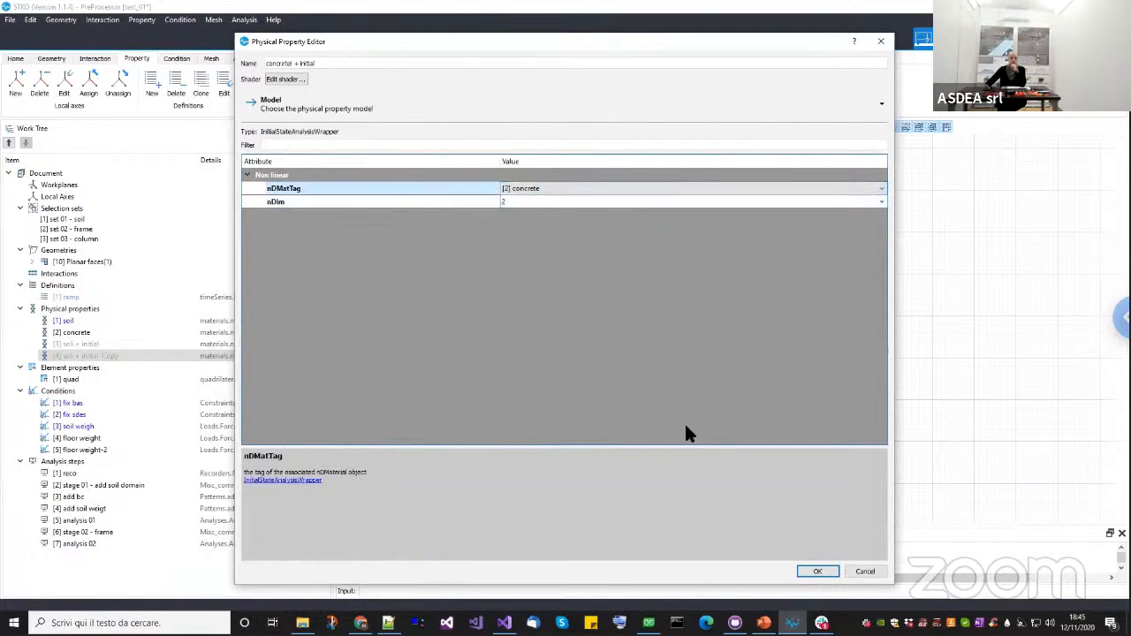
pyautogui.click(815, 572)
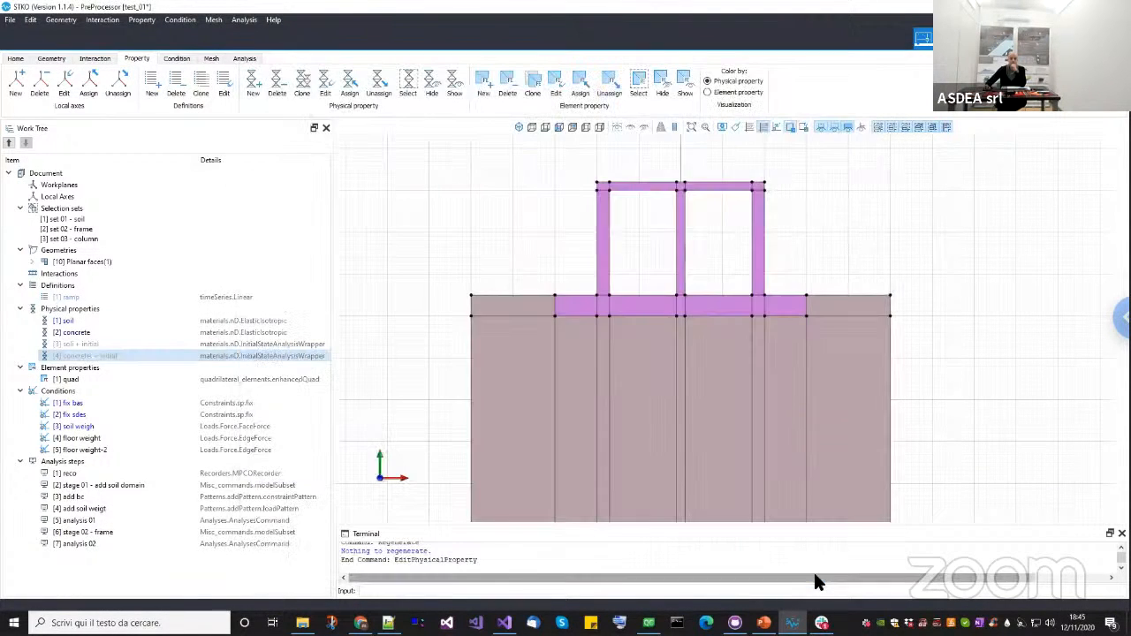
# Select all geometry that uses the soil property and assign the soil's initial state wrapper property to it.
pyautogui.click(76, 322)
pyautogui.rightClick(77, 328)
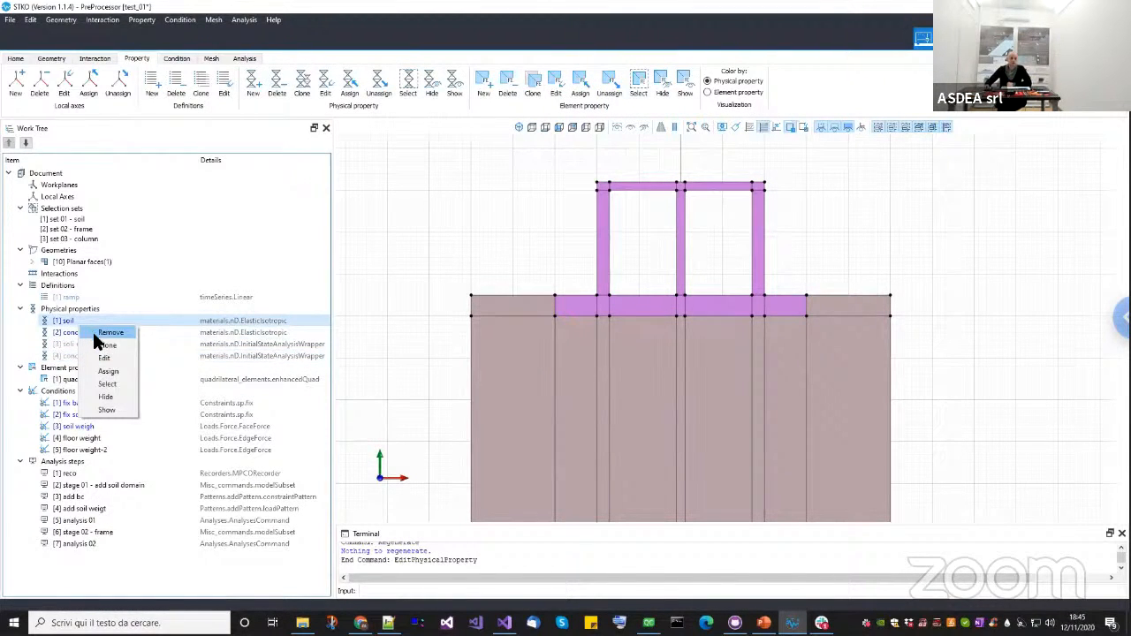
pyautogui.click(108, 384)
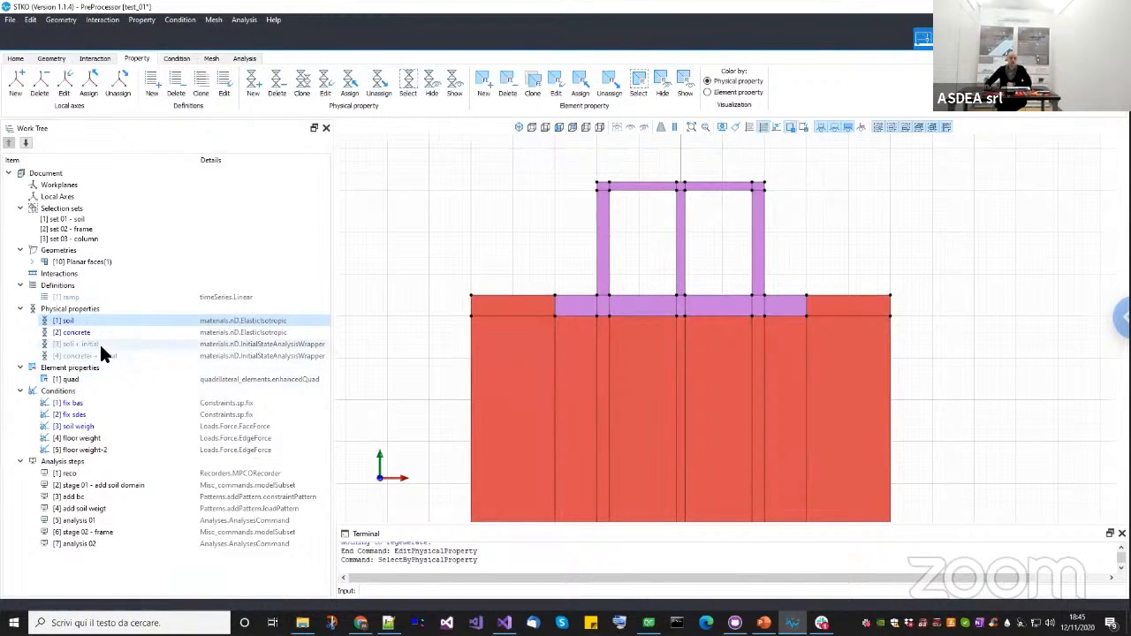
pyautogui.moveTo(99, 344); pyautogui.dragTo(389, 407)
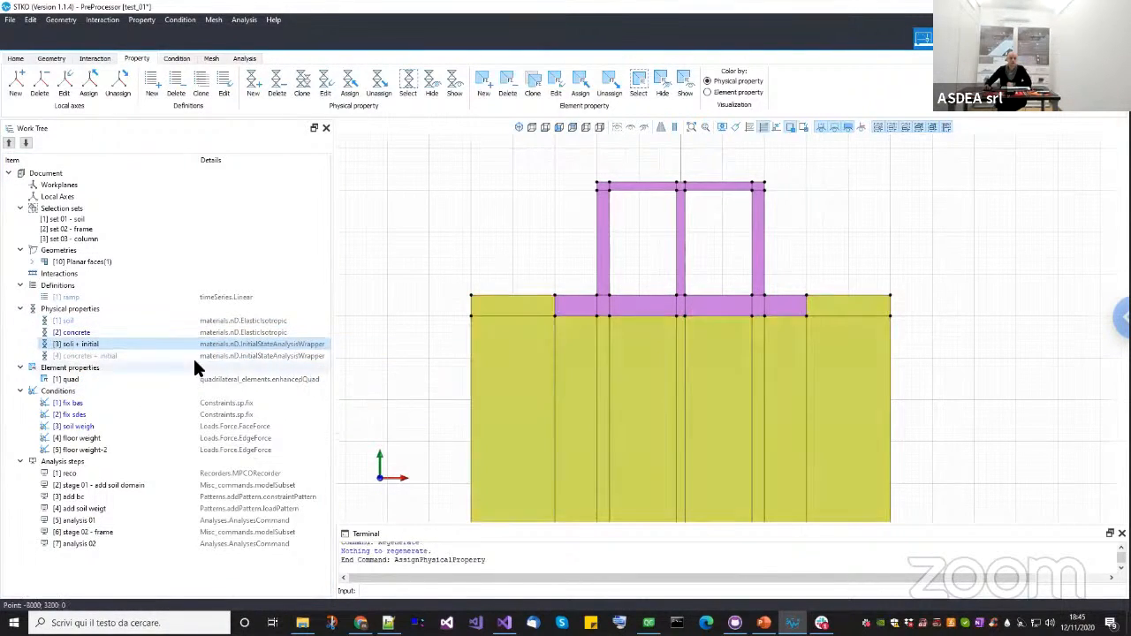
pyautogui.click(76, 322)
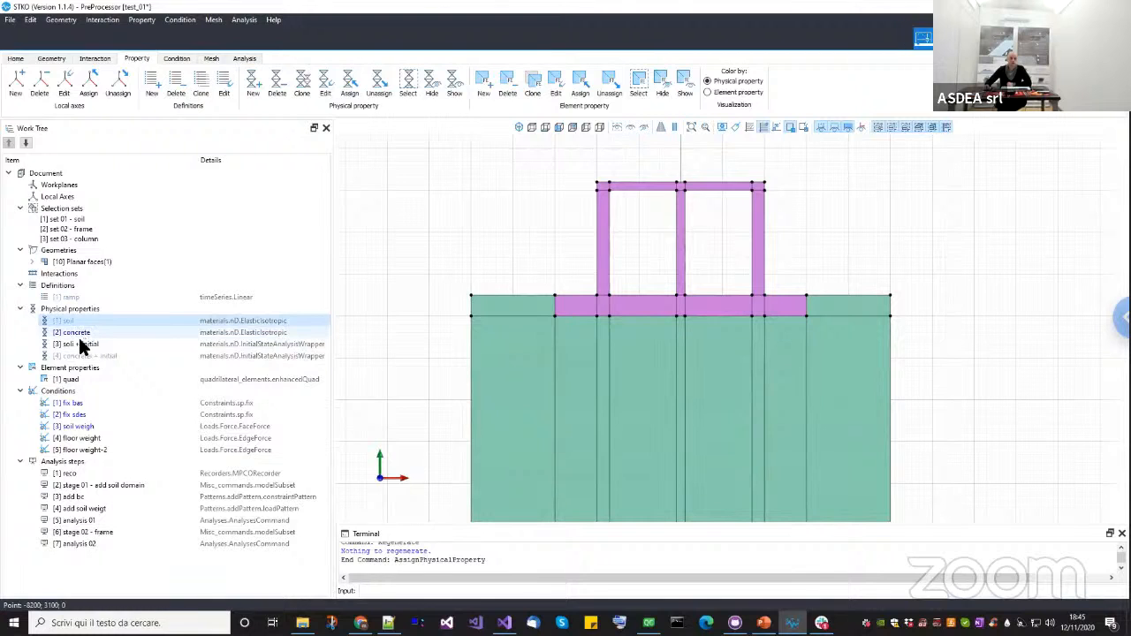
pyautogui.click(76, 346)
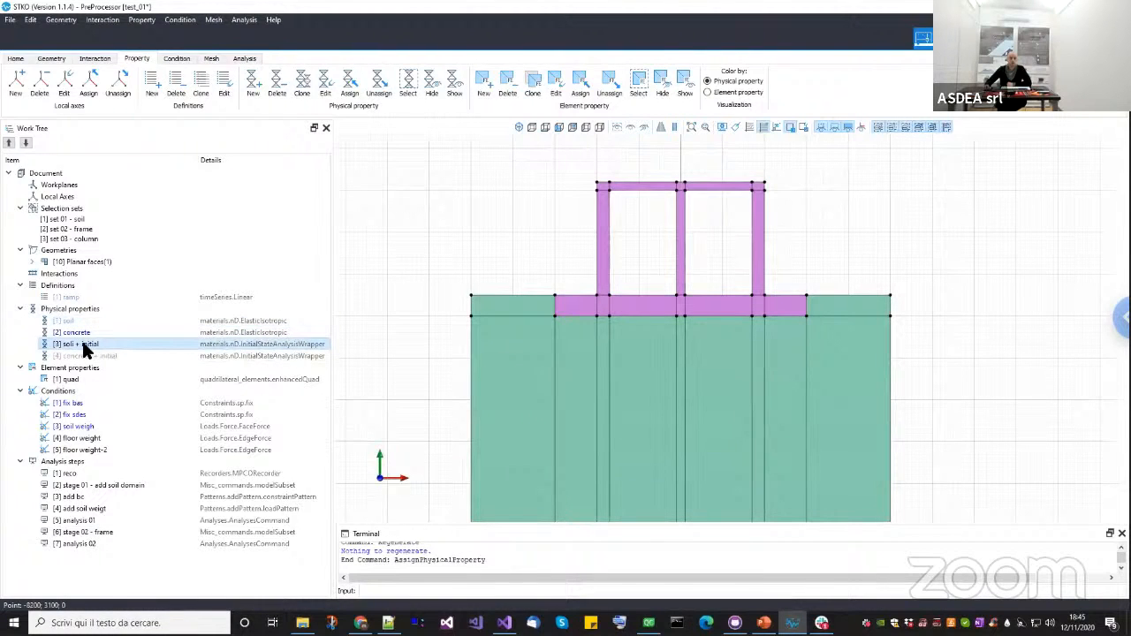
# Select all geometry that uses the concrete property and assign the concrete's initial state wrapper property to it.
pyautogui.rightClick(77, 333)
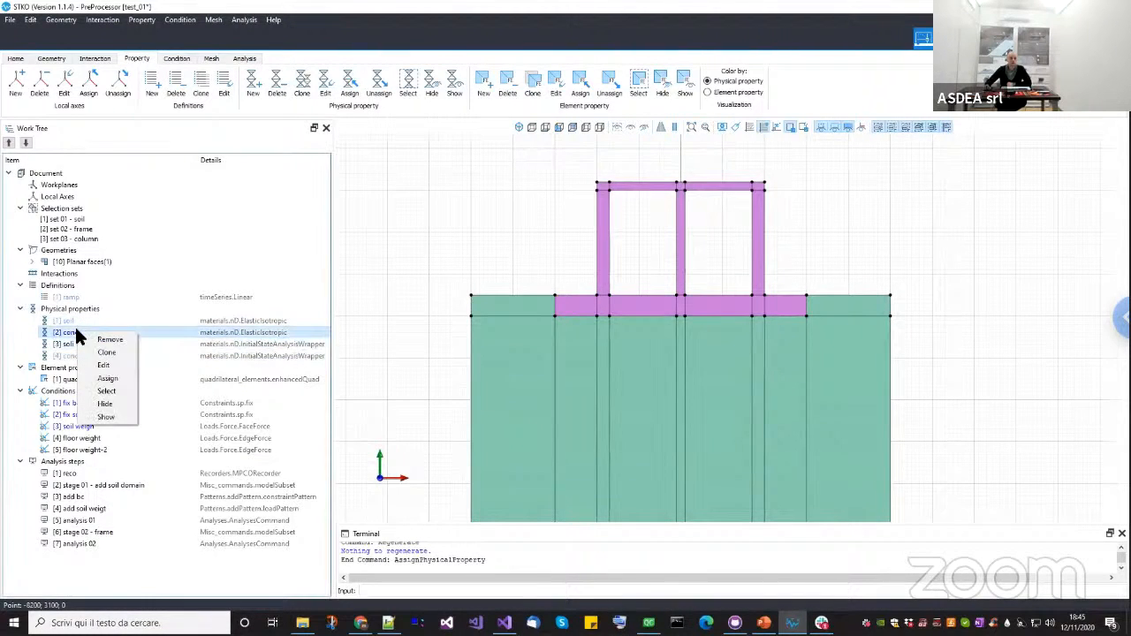
pyautogui.click(106, 391)
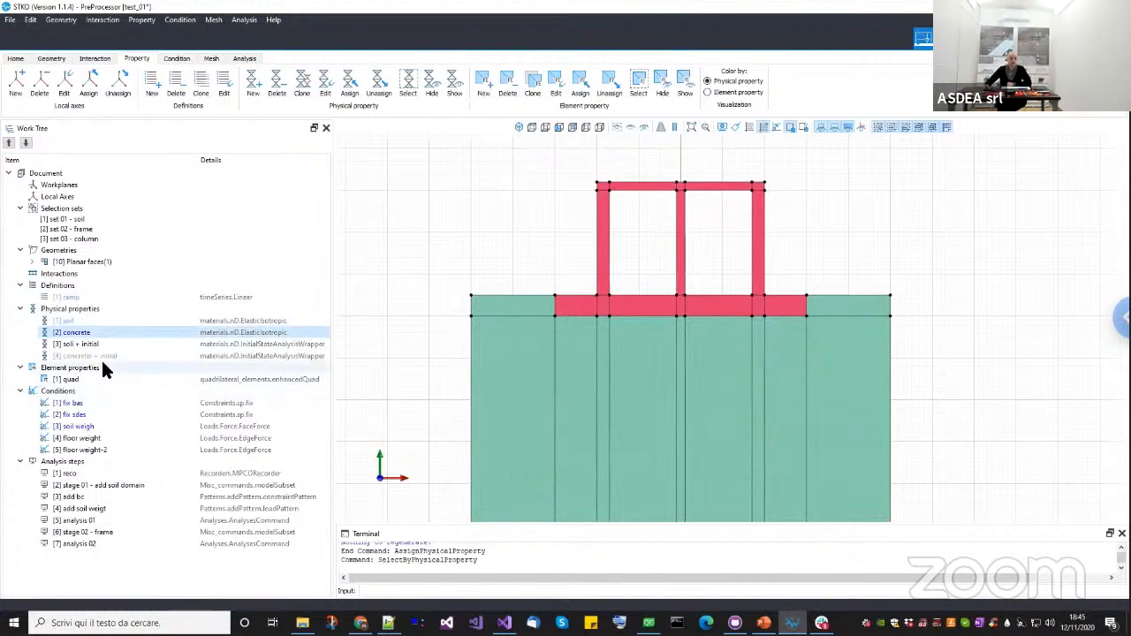
pyautogui.moveTo(99, 353); pyautogui.dragTo(361, 386)
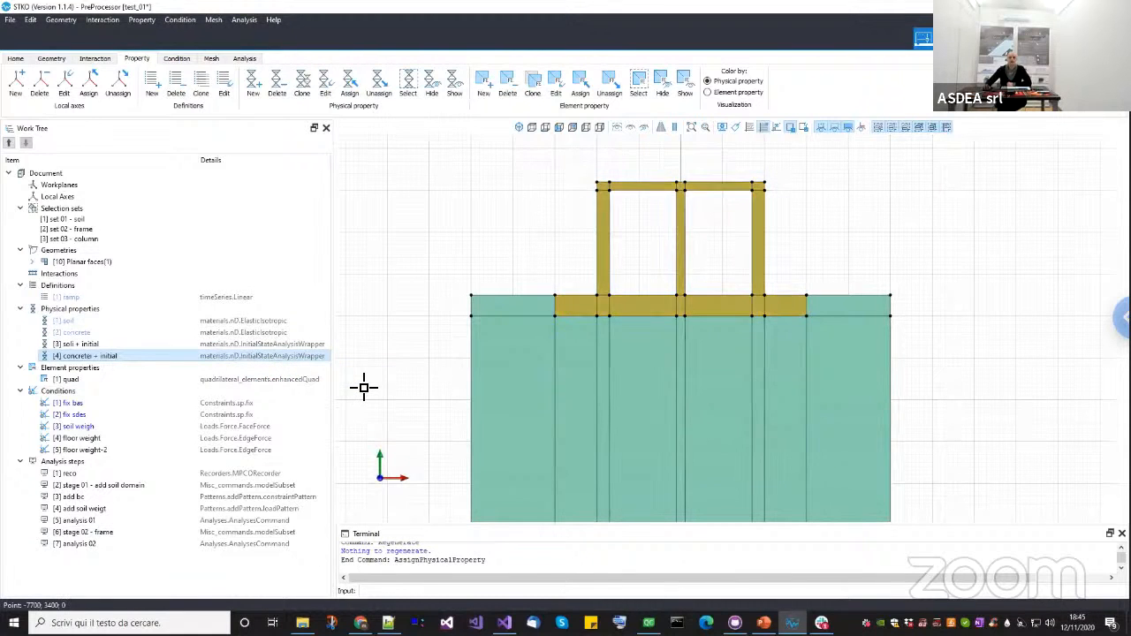
pyautogui.scroll(-1, 607, 392)
pyautogui.moveTo(607, 392); pyautogui.dragTo(609, 370, button='middle')
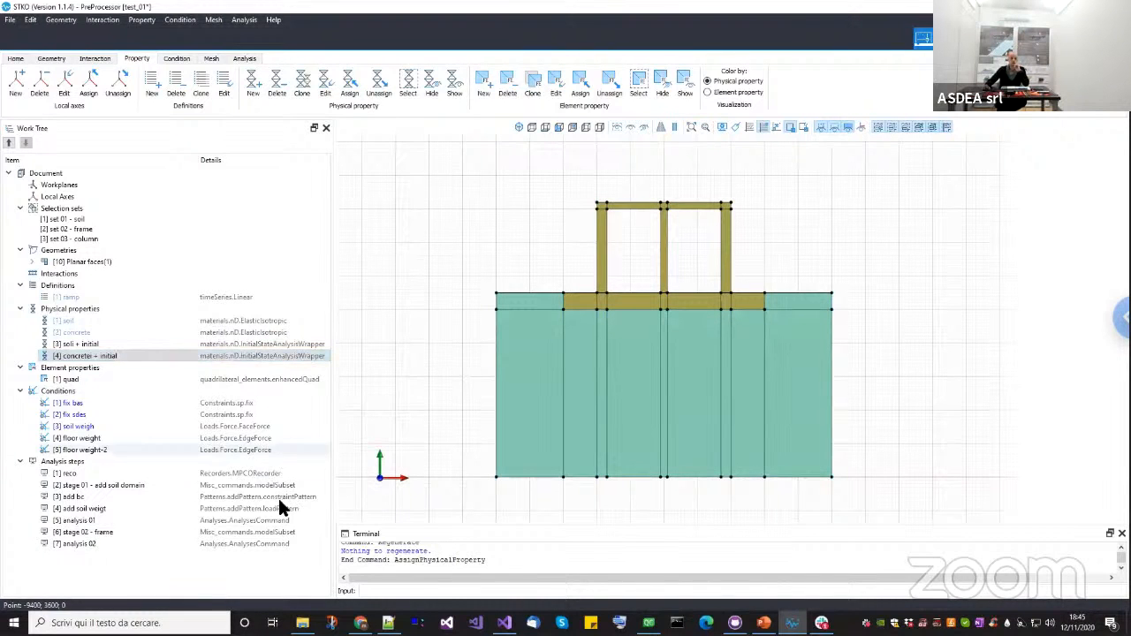
# Switch to the browser and read the InitialStateAnalysisWrapper page's note on the initialStateAnalysis off command and the start of its example analysis.
pyautogui.click(360, 623)
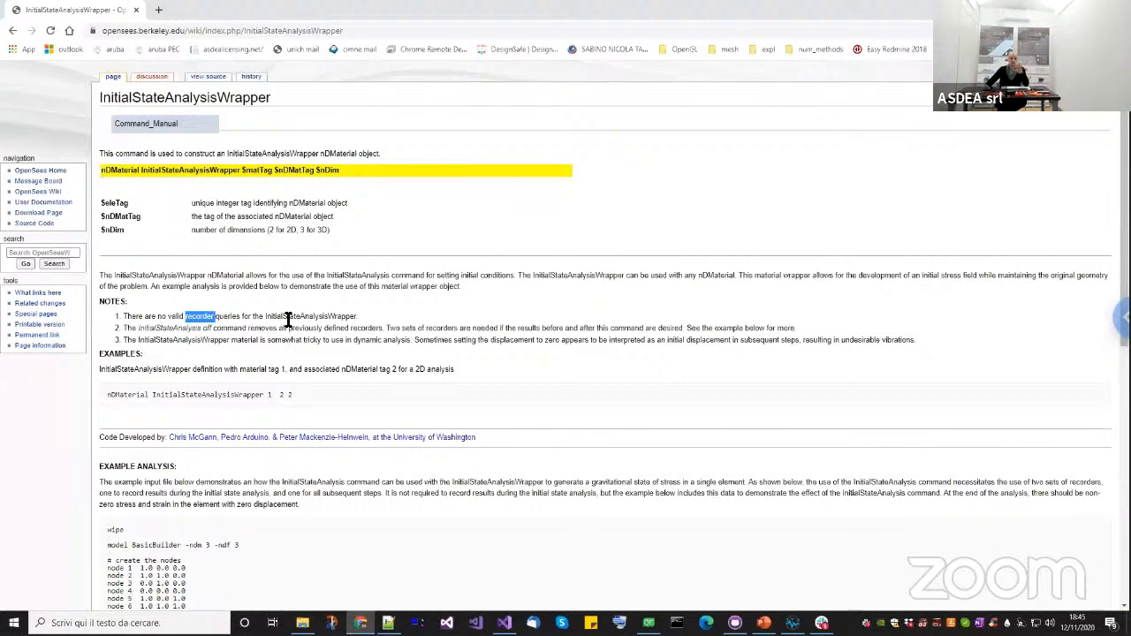
pyautogui.scroll(-1, 248, 311)
pyautogui.click(162, 261)
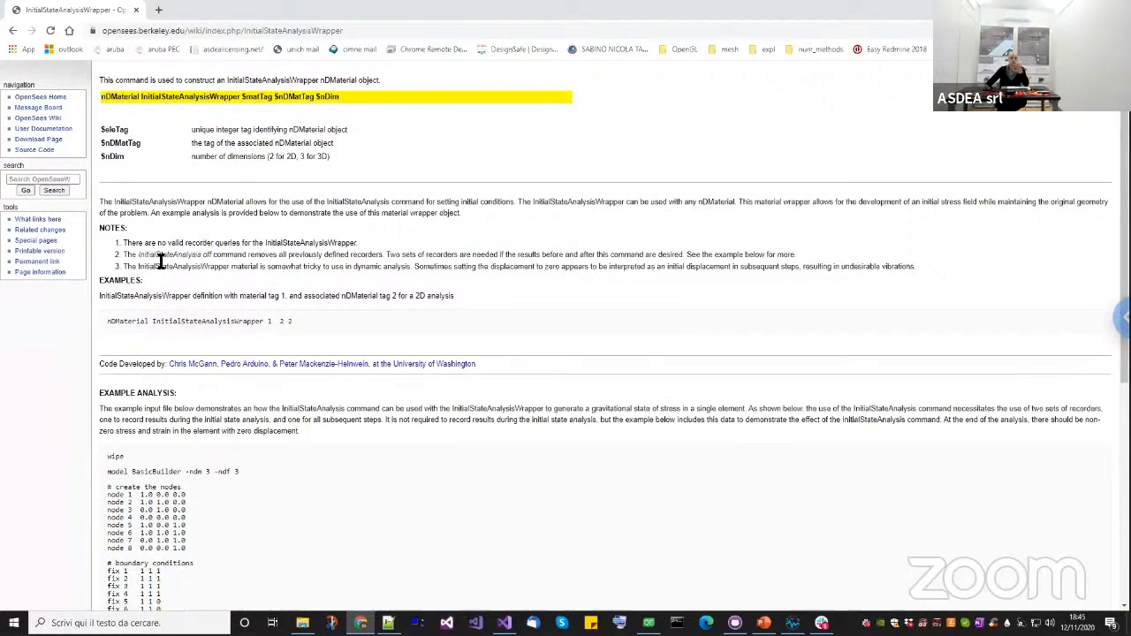
pyautogui.doubleClick(162, 259)
pyautogui.scroll(-1, 227, 346)
pyautogui.scroll(-2, 228, 345)
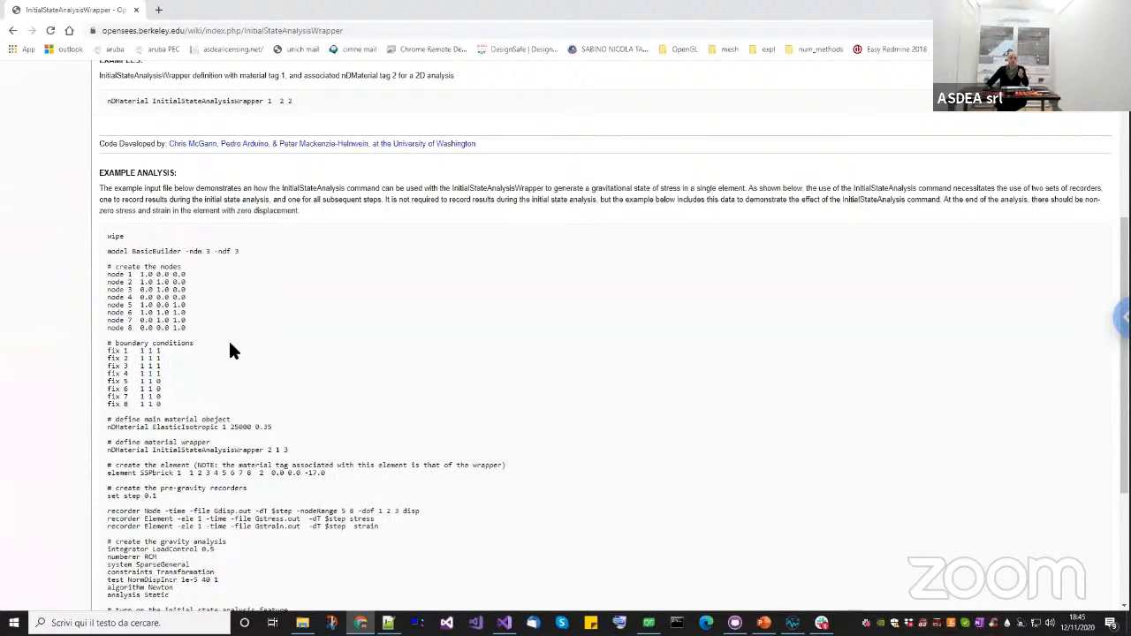
# Examine the example script's sequence of InitialStateAnalysis on, analyze 4 and InitialStateAnalysis off commands.
pyautogui.scroll(-2, 229, 347)
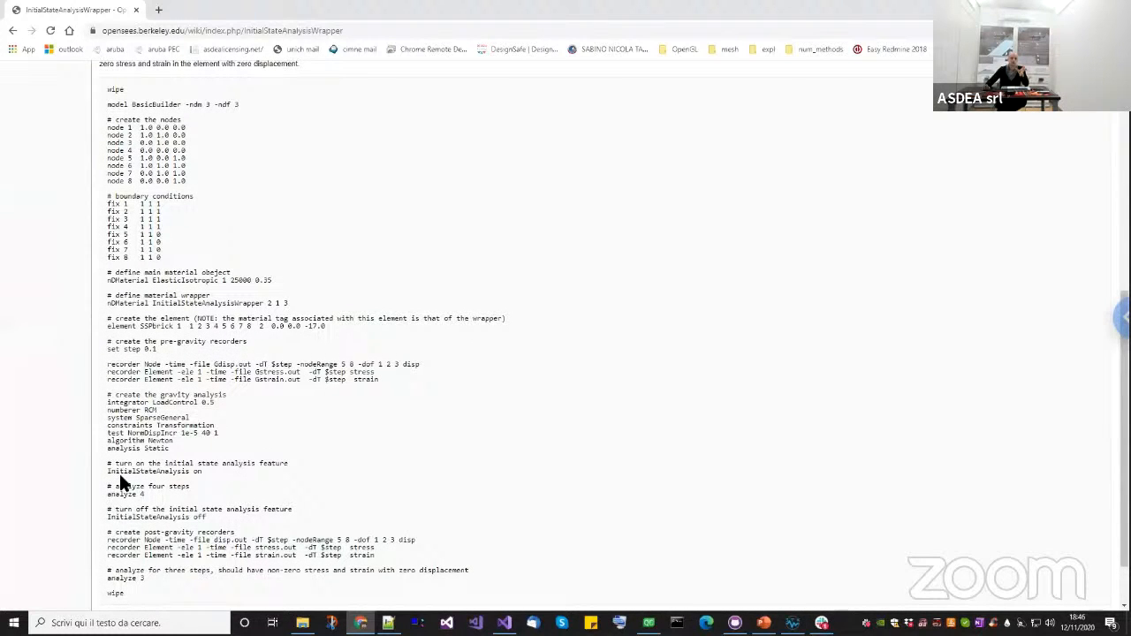
pyautogui.moveTo(216, 465); pyautogui.dragTo(115, 487)
pyautogui.moveTo(206, 517); pyautogui.dragTo(122, 518)
pyautogui.click(214, 513)
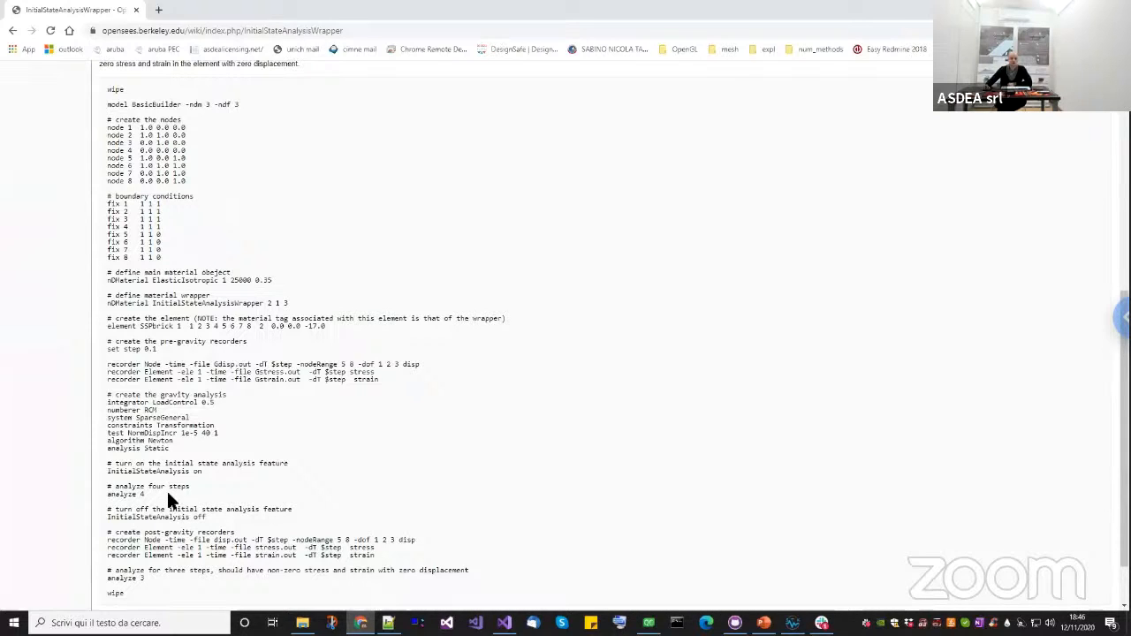
pyautogui.moveTo(107, 485); pyautogui.dragTo(139, 495)
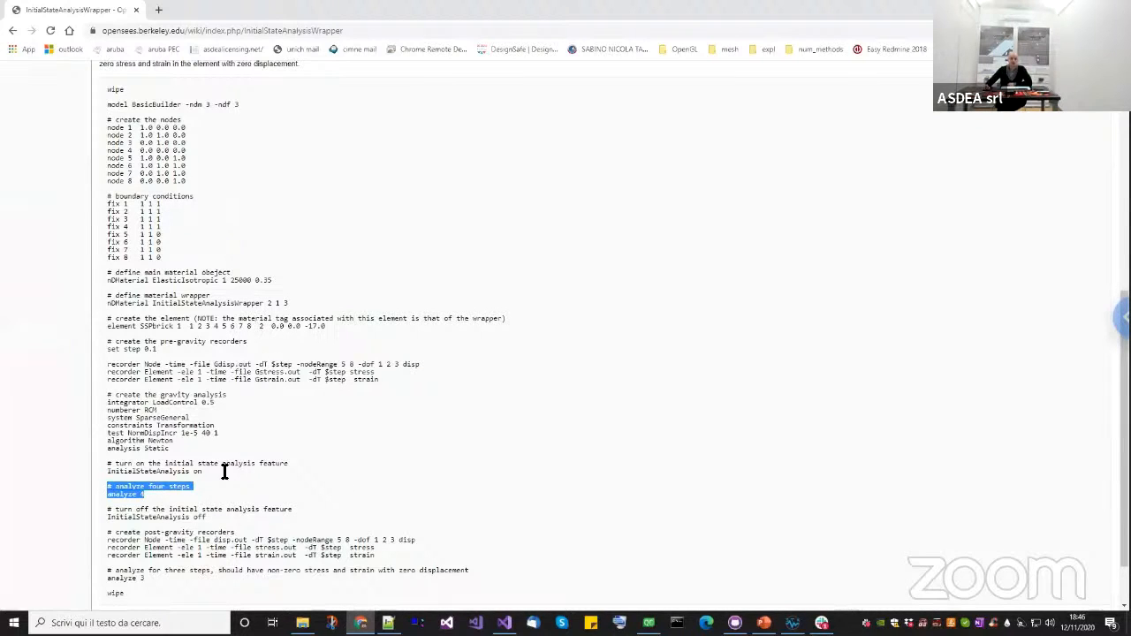
pyautogui.moveTo(206, 517); pyautogui.dragTo(103, 512)
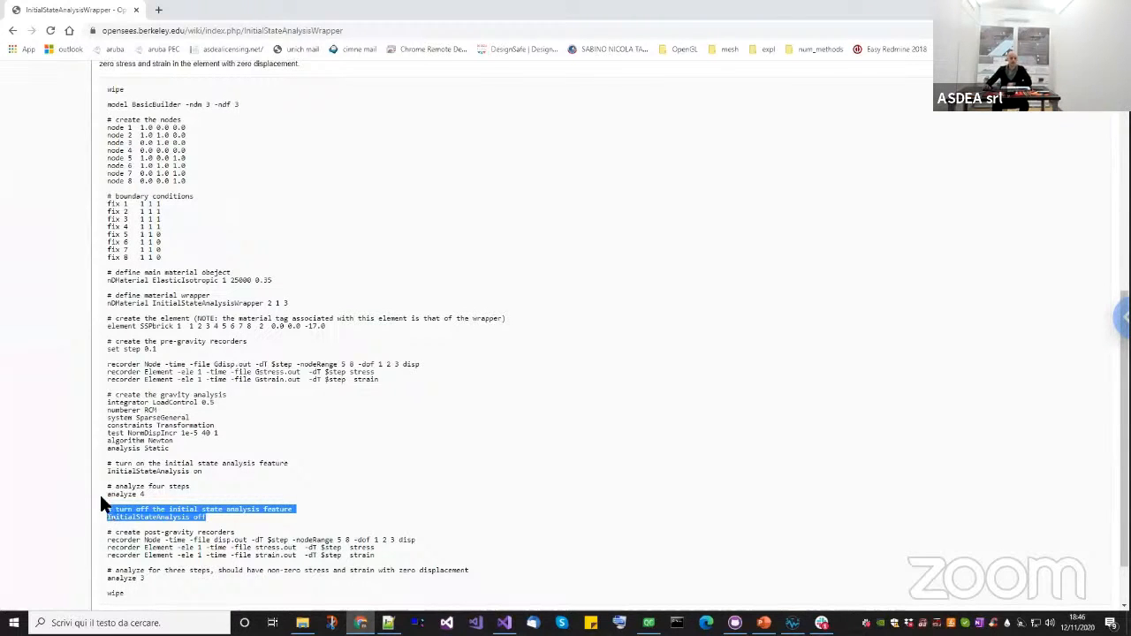
pyautogui.moveTo(144, 495); pyautogui.dragTo(118, 495)
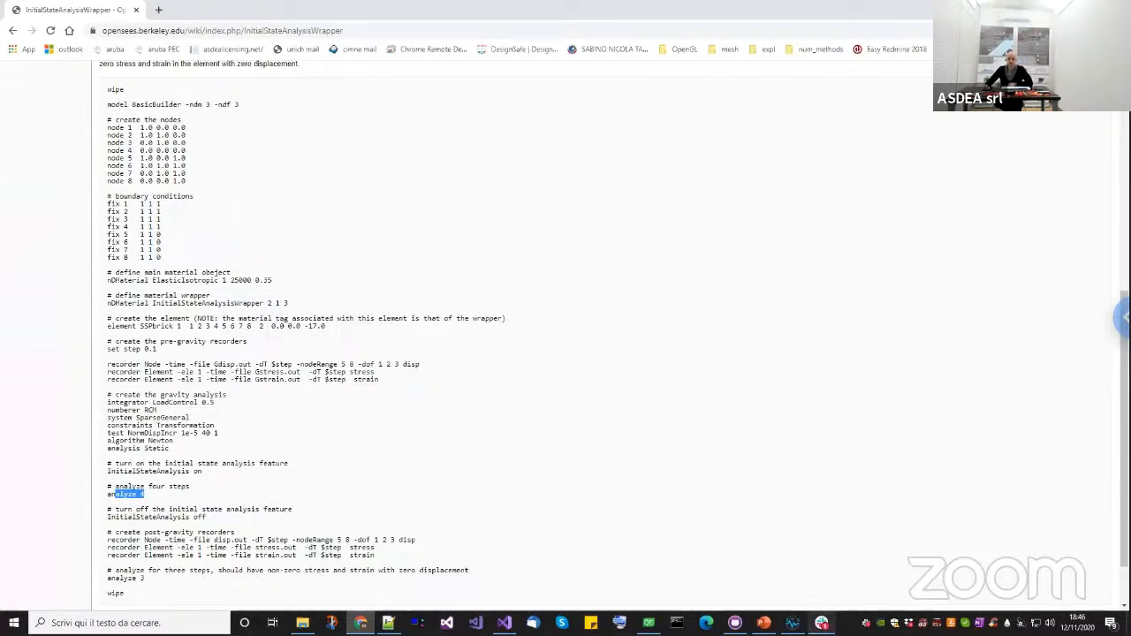
# Switch back to STKO and start a new analysis step named "intial analysis ON" with the Misc_commands customCommand model.
pyautogui.click(793, 623)
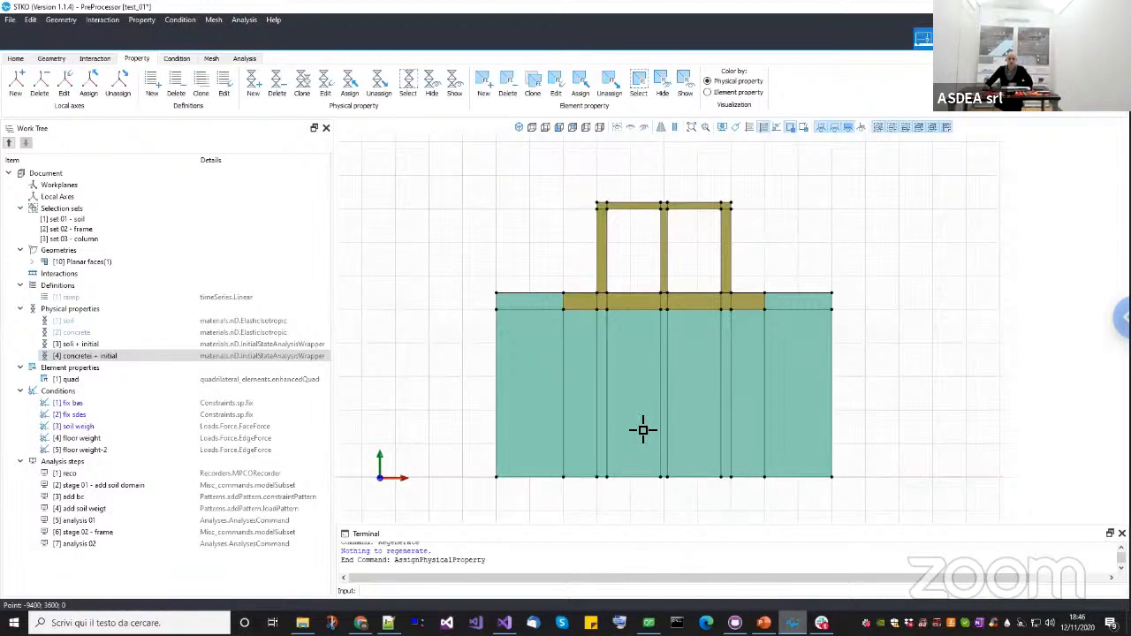
pyautogui.rightClick(93, 463)
pyautogui.click(110, 469)
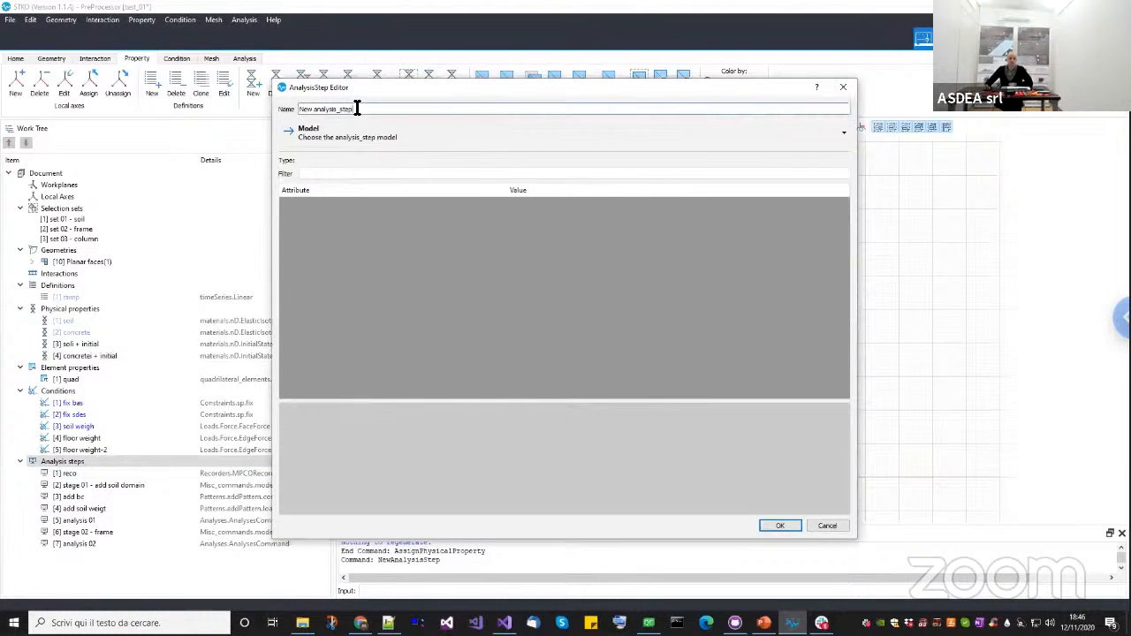
pyautogui.moveTo(356, 108); pyautogui.dragTo(279, 106)
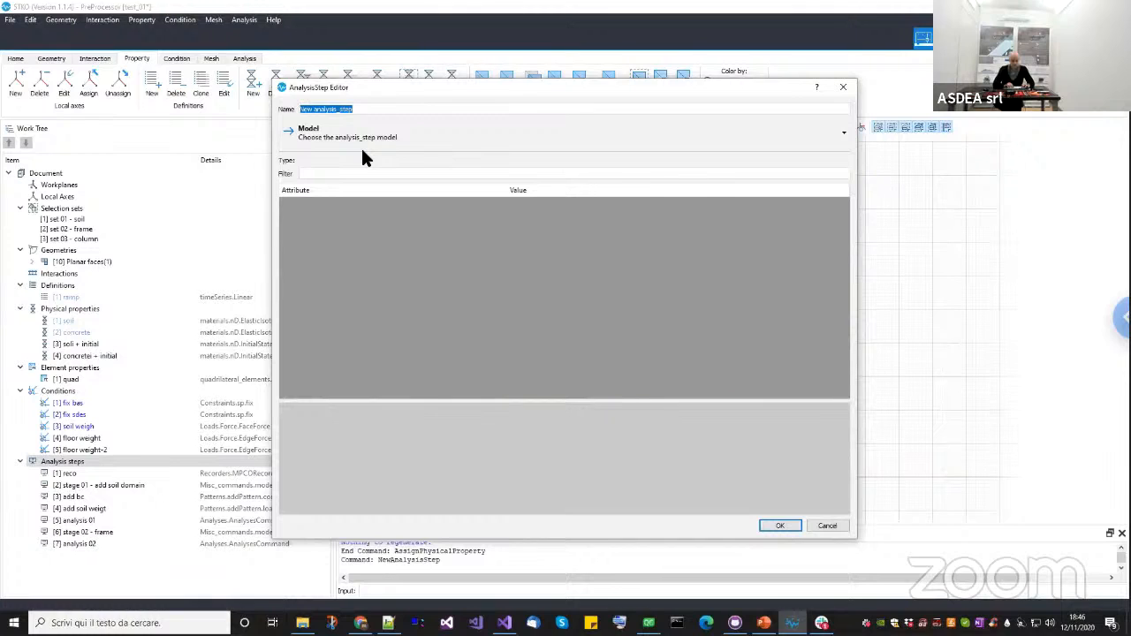
pyautogui.write('Initia')
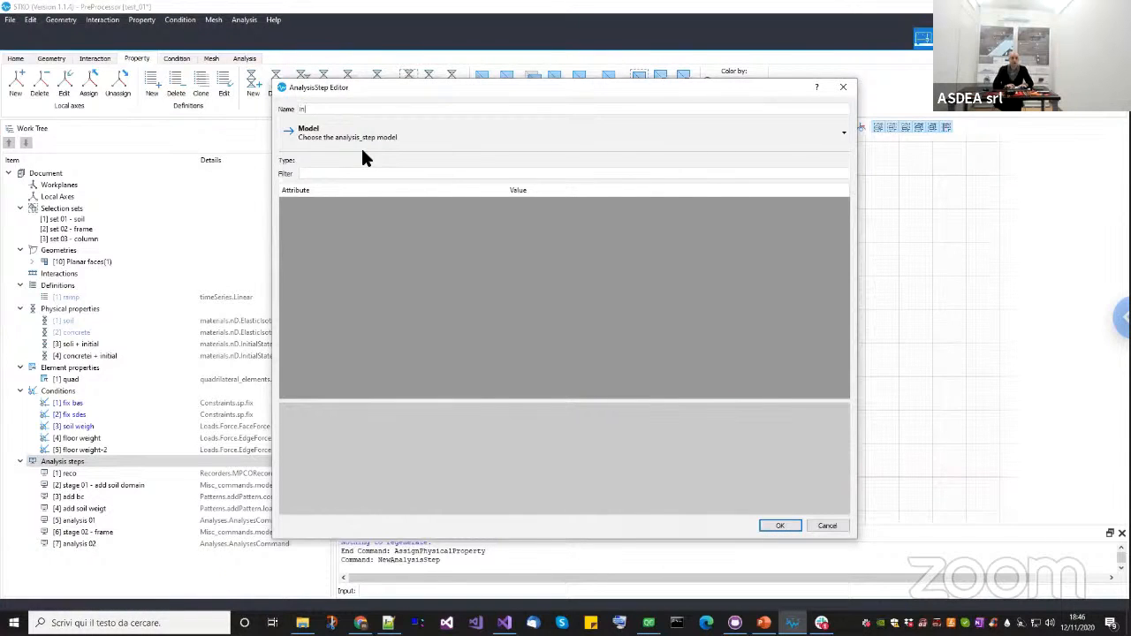
pyautogui.write('l analysis OK')
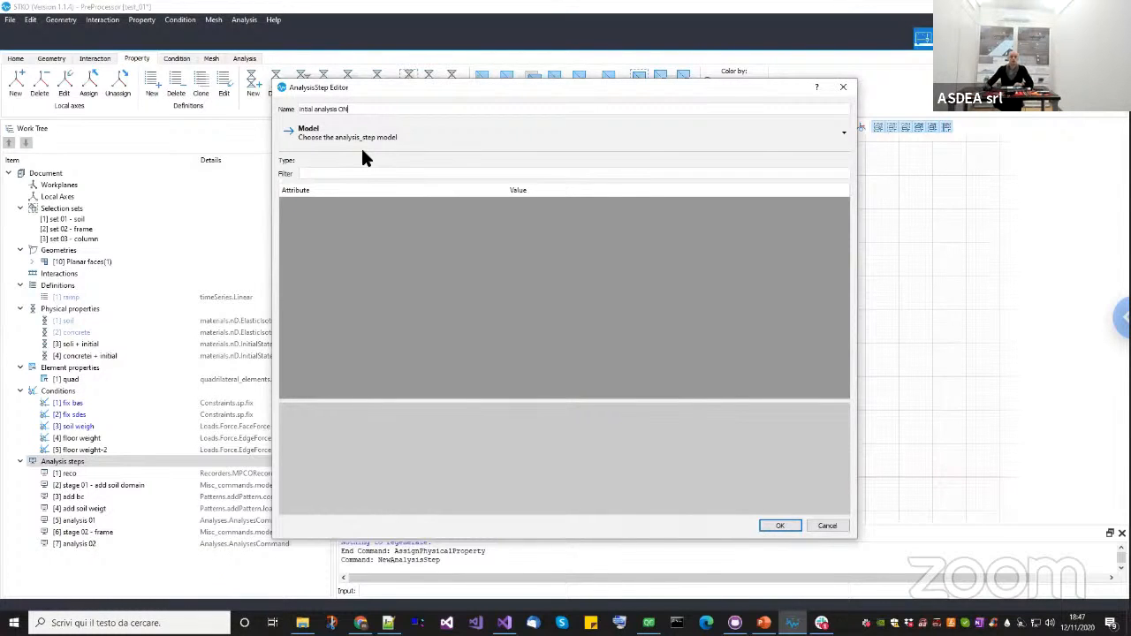
pyautogui.click(371, 140)
pyautogui.moveTo(363, 173)
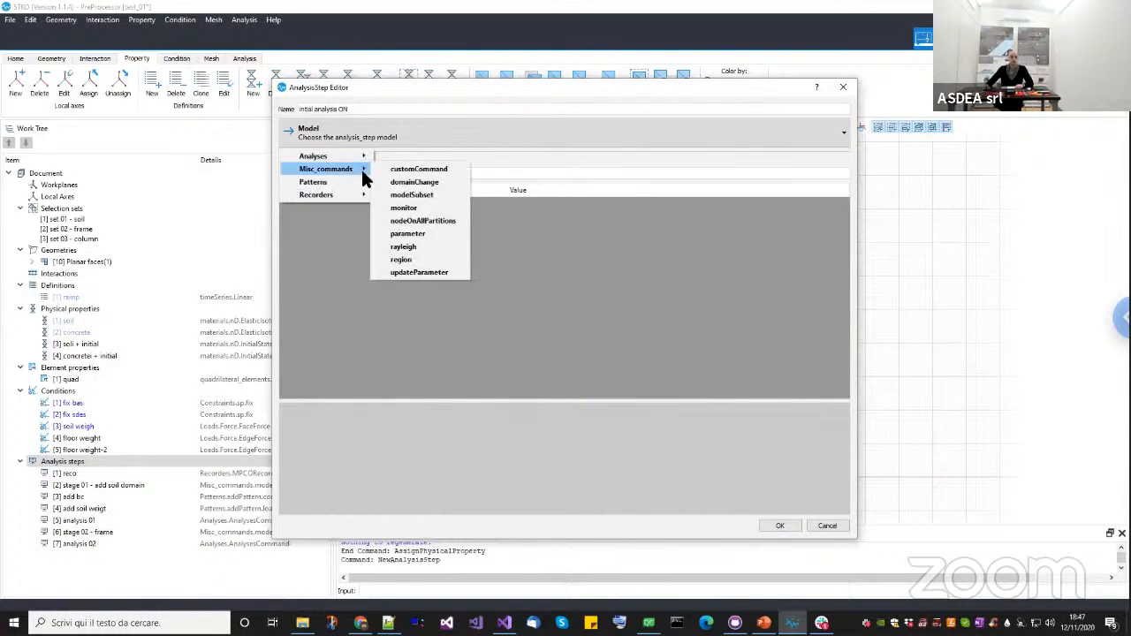
pyautogui.click(412, 170)
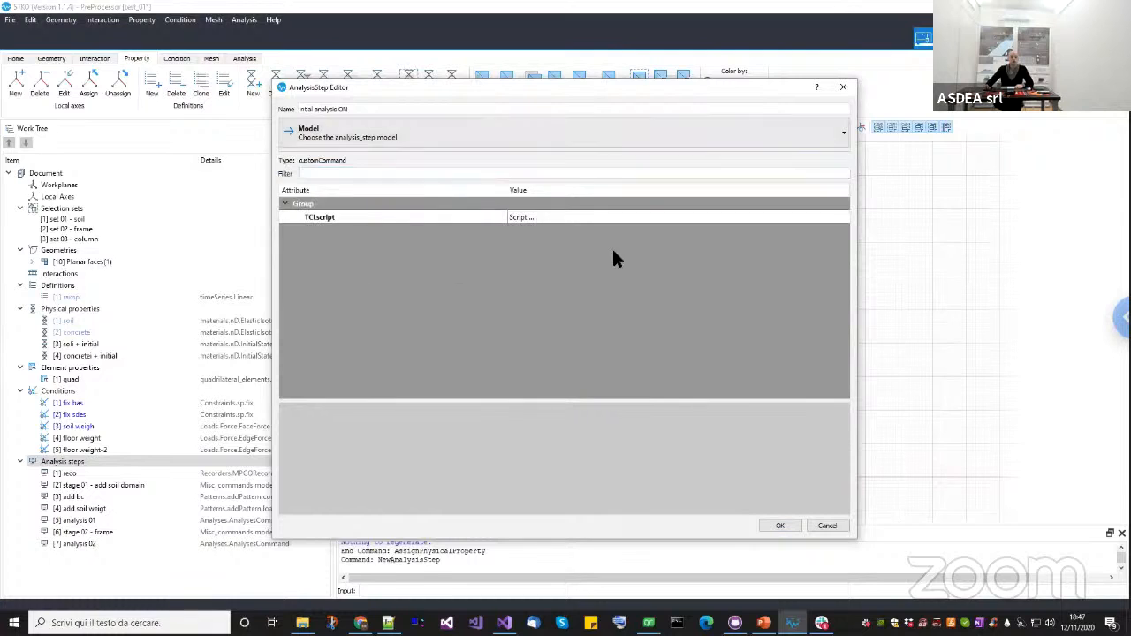
# Write "InitialStateAnaysis on" as the custom command's TCL script and create the "intial analysis ON" analysis step.
pyautogui.click(672, 219)
pyautogui.click(841, 217)
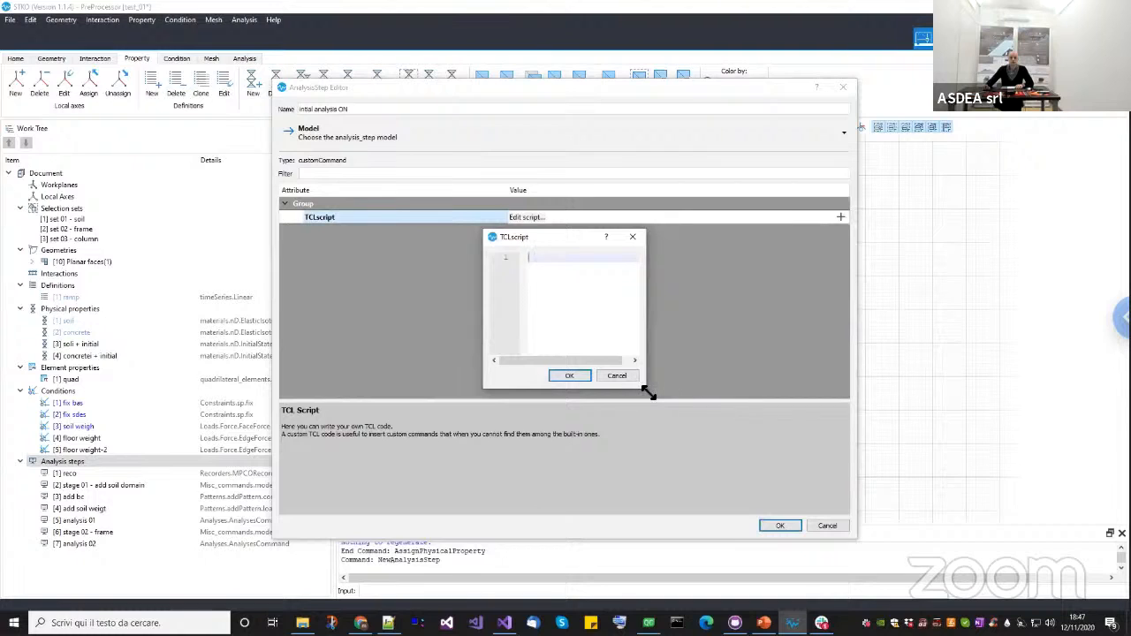
pyautogui.moveTo(646, 390); pyautogui.dragTo(1061, 541)
pyautogui.write('Ini')
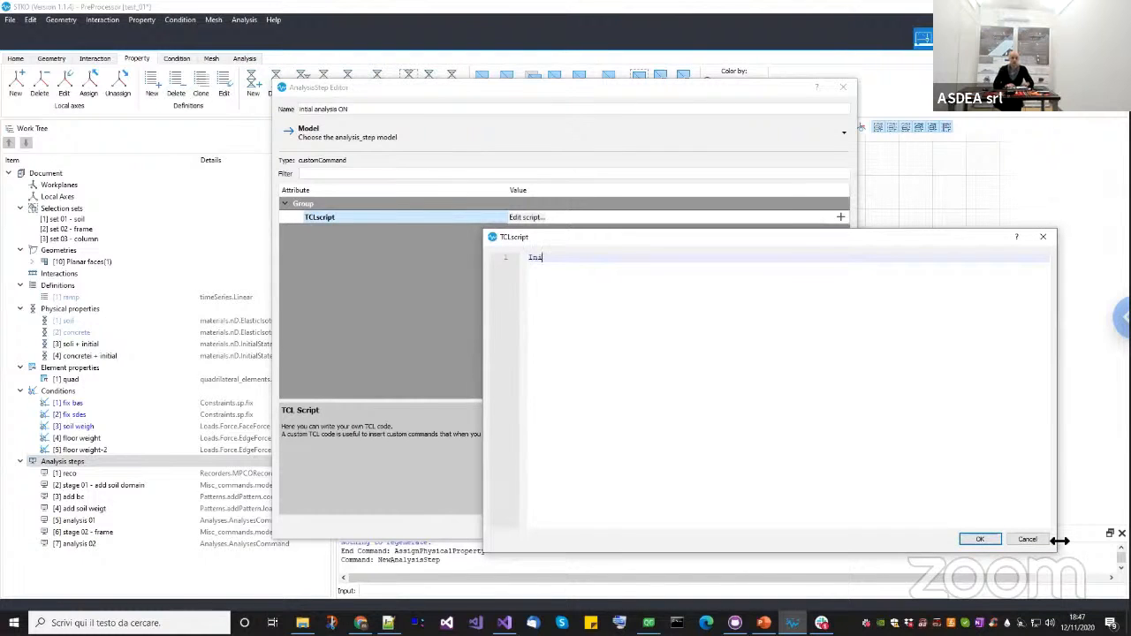
pyautogui.write('tialStateAnalysis on')
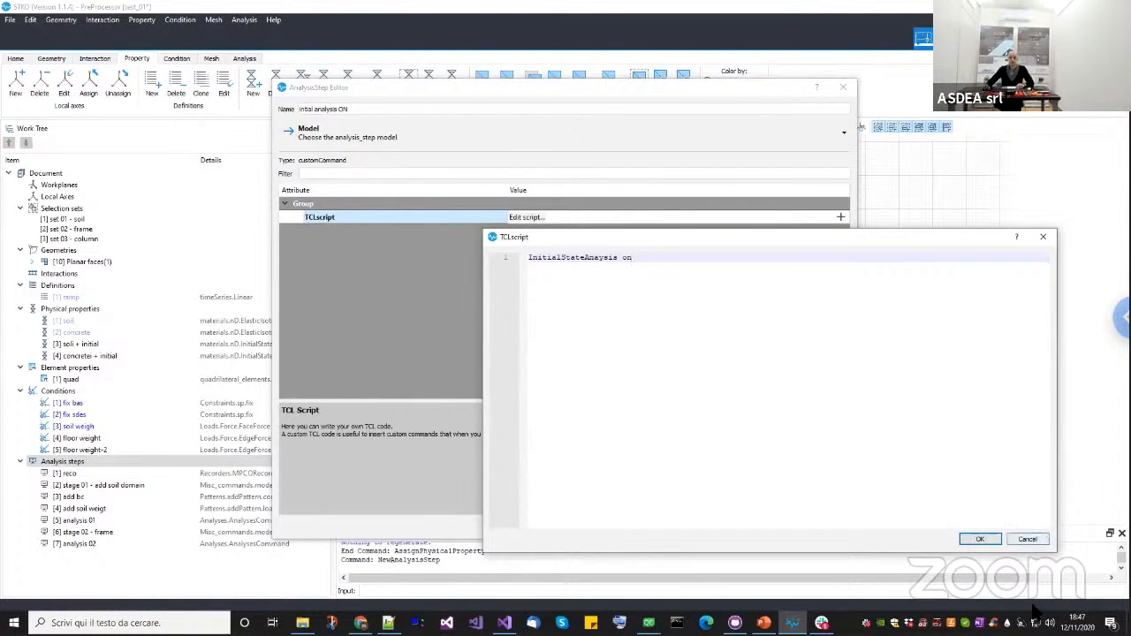
pyautogui.click(975, 538)
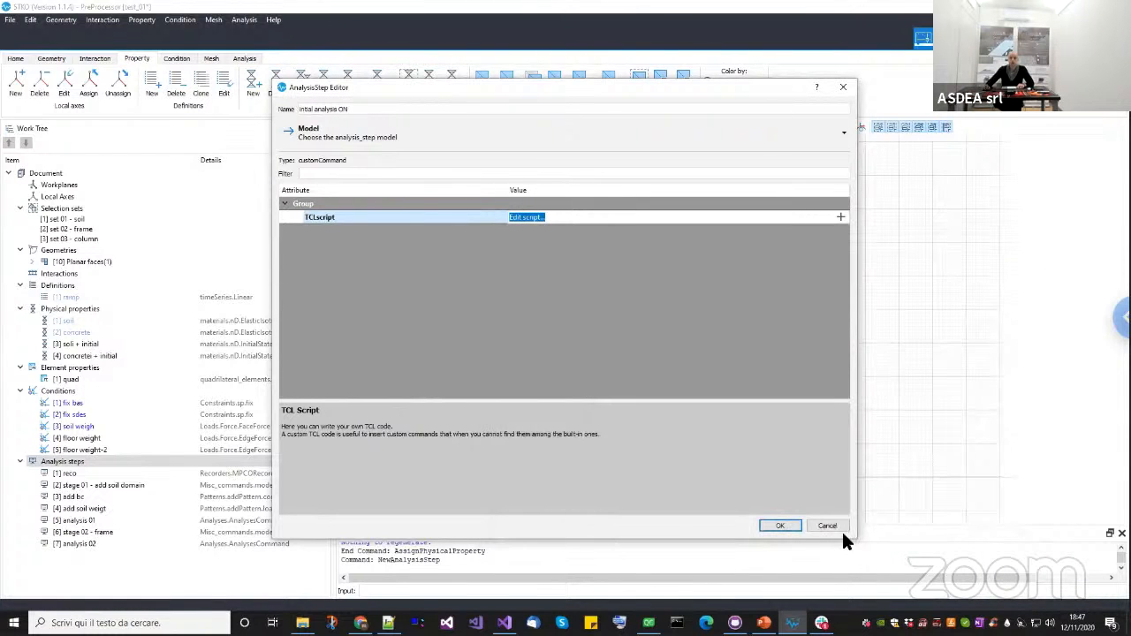
pyautogui.click(780, 526)
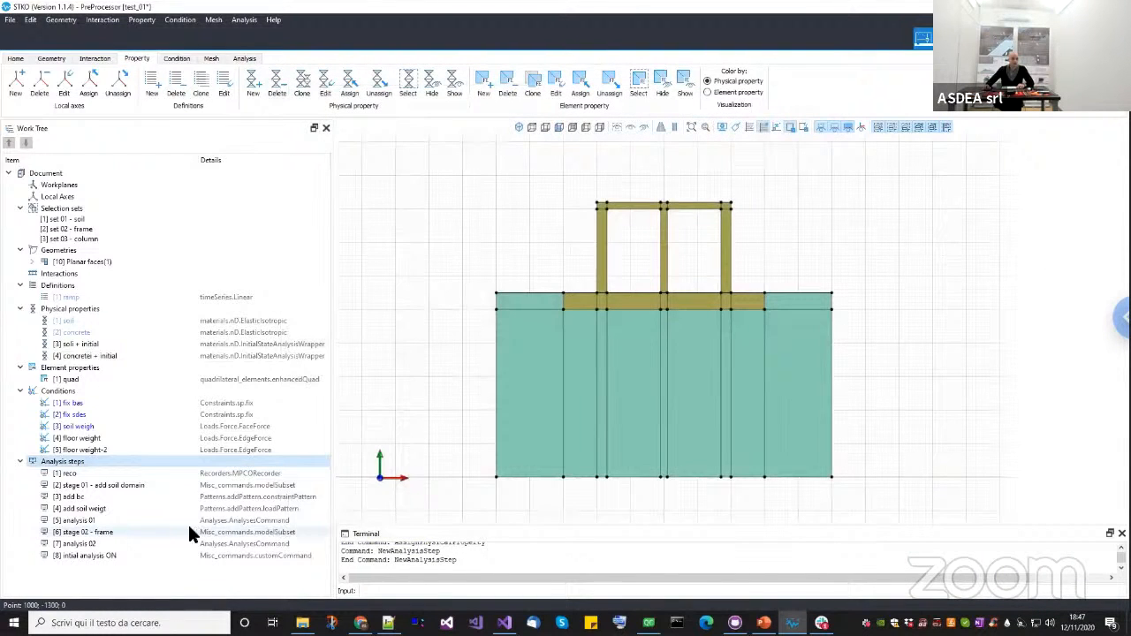
# Move the "intial analysis ON" step up the analysis sequence so it sits directly before analysis 01.
pyautogui.click(113, 551)
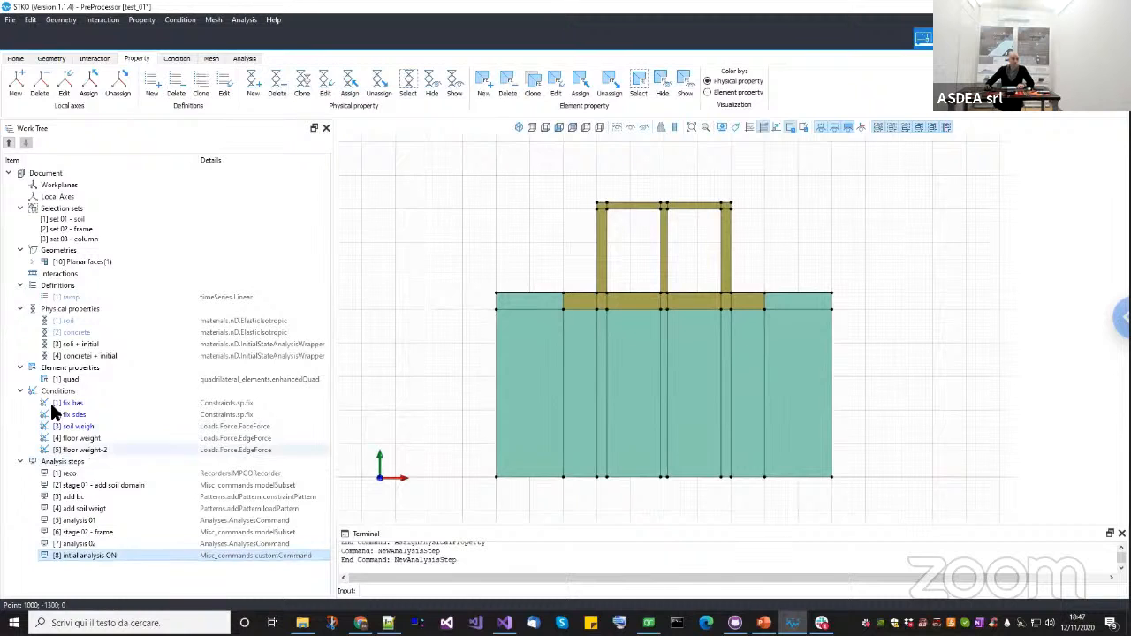
pyautogui.click(9, 143)
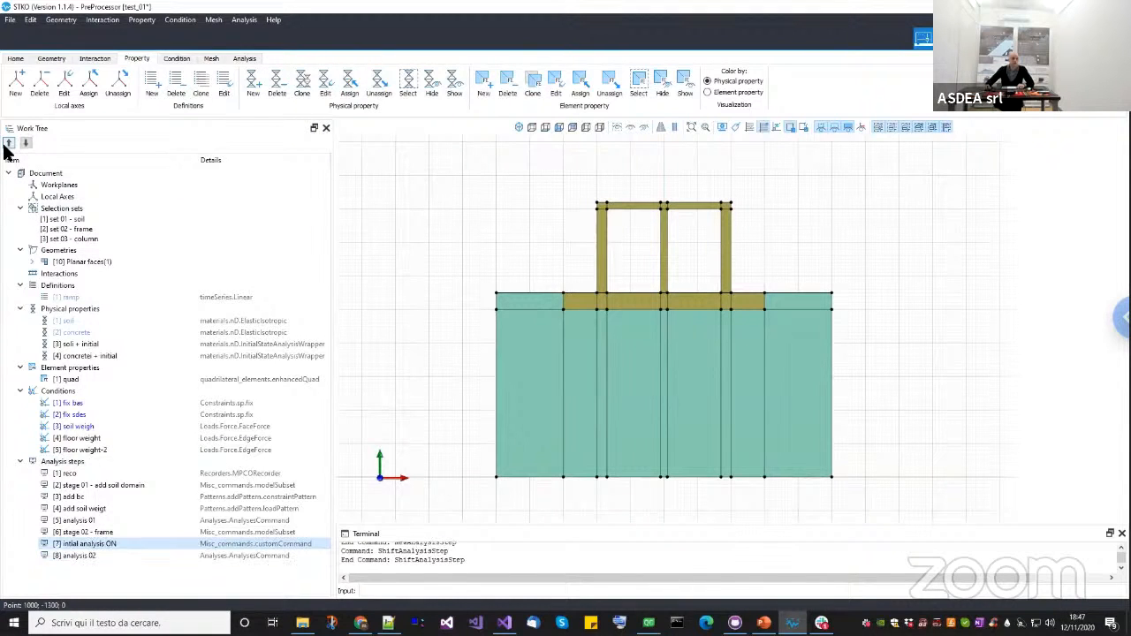
pyautogui.click(9, 143)
pyautogui.click(9, 144)
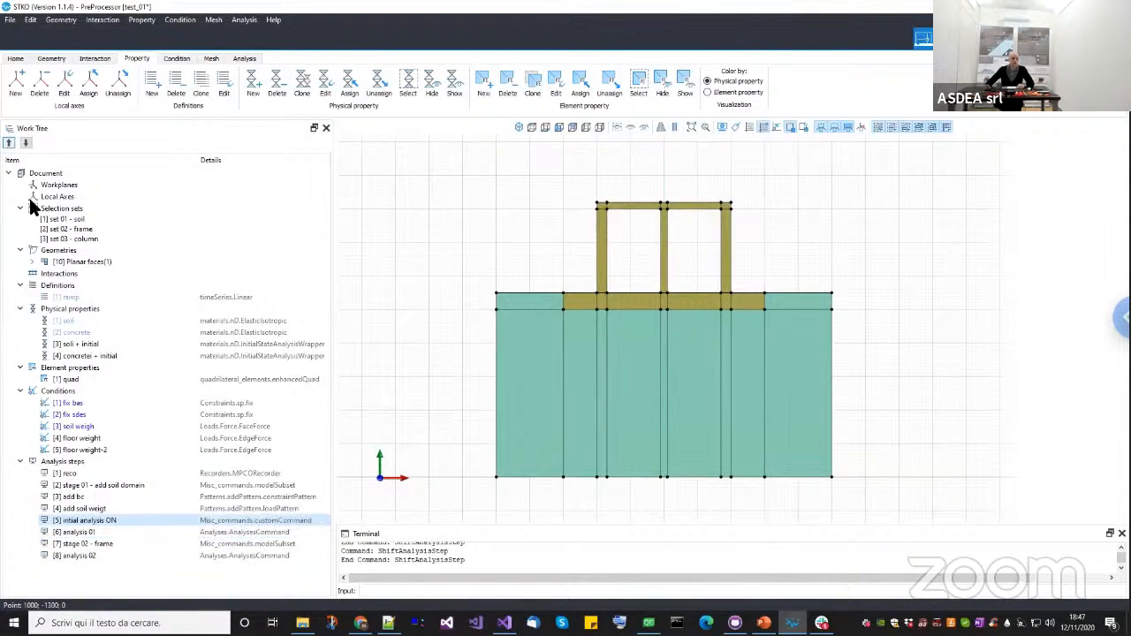
# Clone the "intial analysis ON" step and move the copy up to directly after analysis 01.
pyautogui.rightClick(129, 521)
pyautogui.click(137, 535)
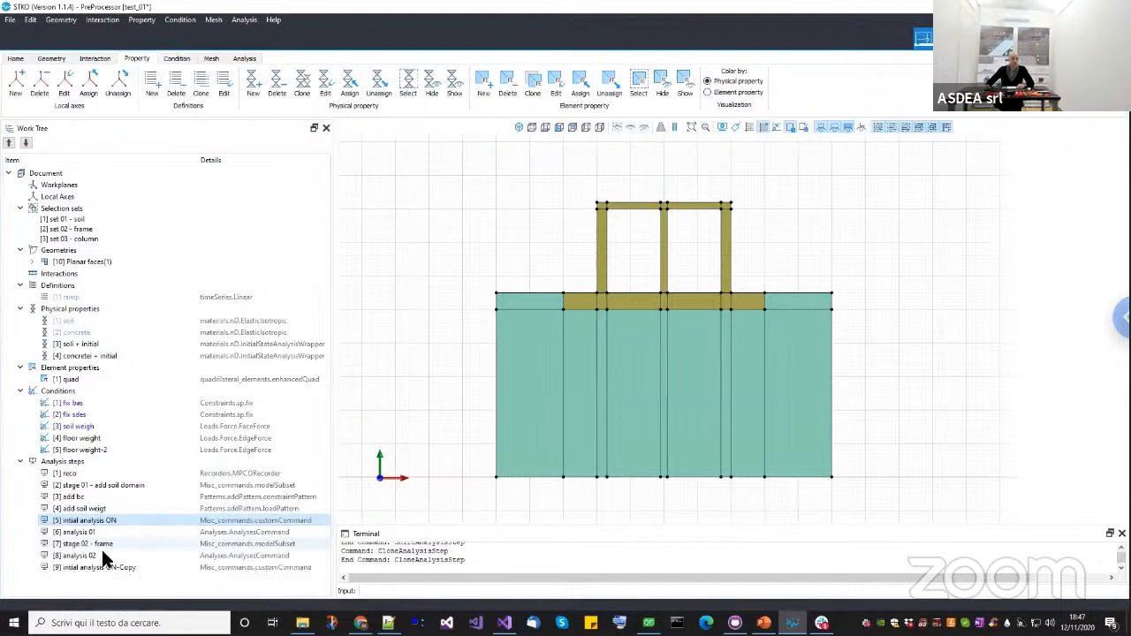
pyautogui.click(86, 567)
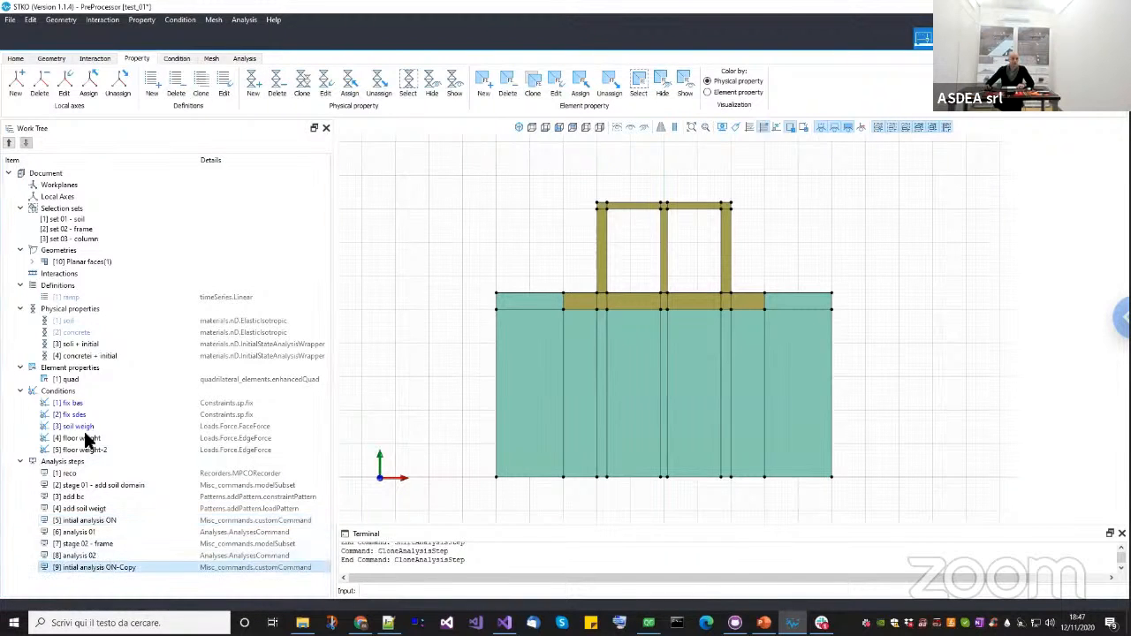
pyautogui.click(9, 143)
pyautogui.click(9, 143)
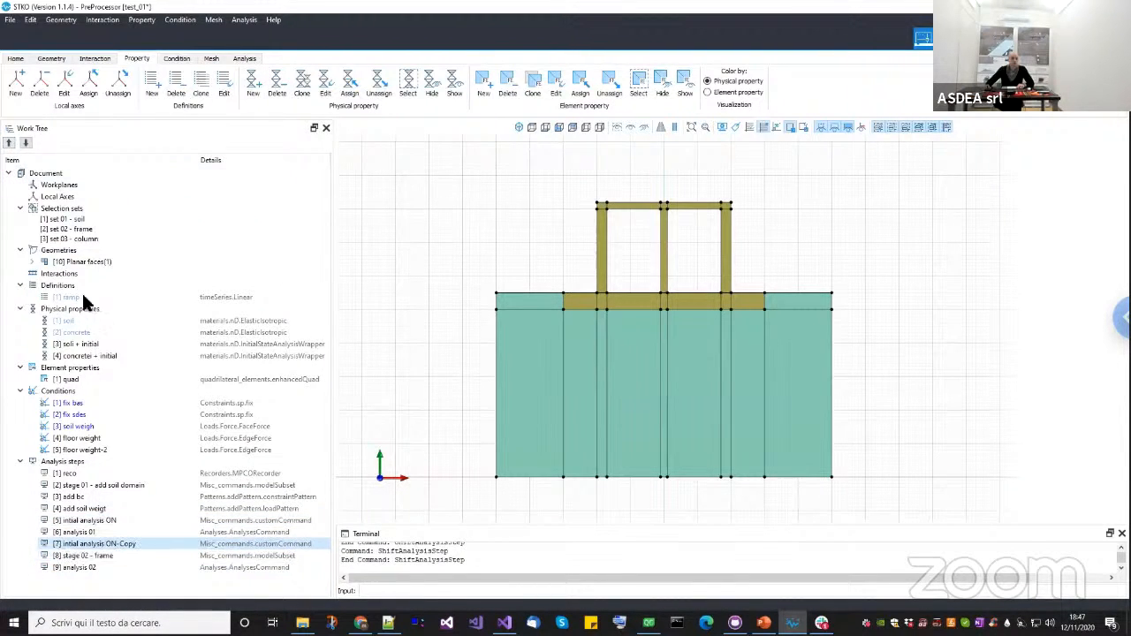
# Open the cloned custom command step for editing and rename it "intial analysis OFF".
pyautogui.rightClick(189, 543)
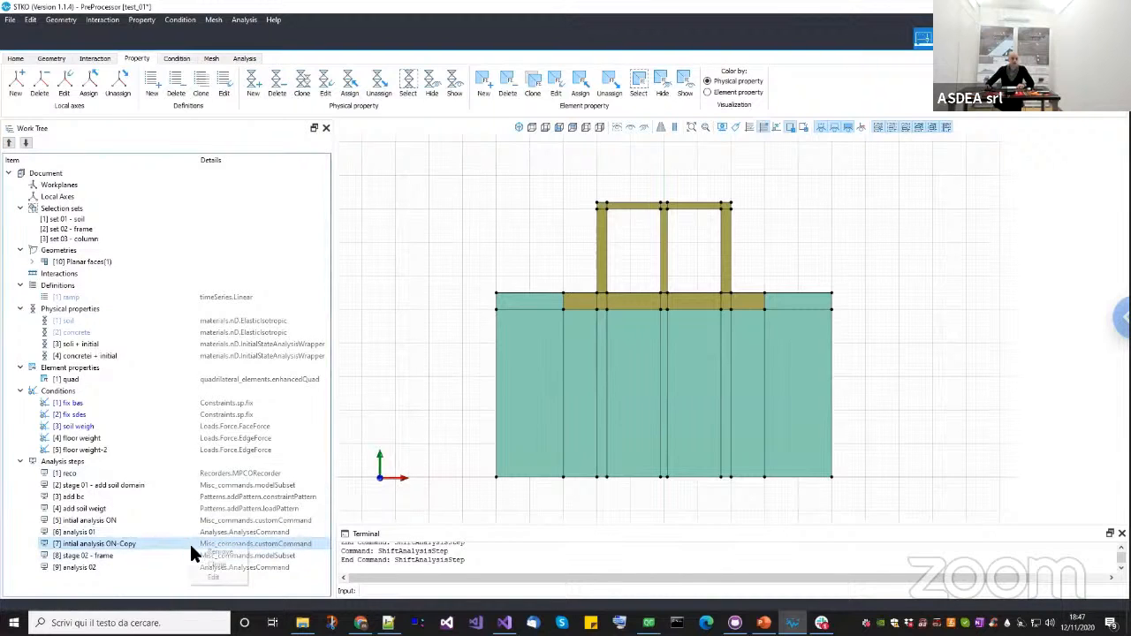
pyautogui.click(196, 574)
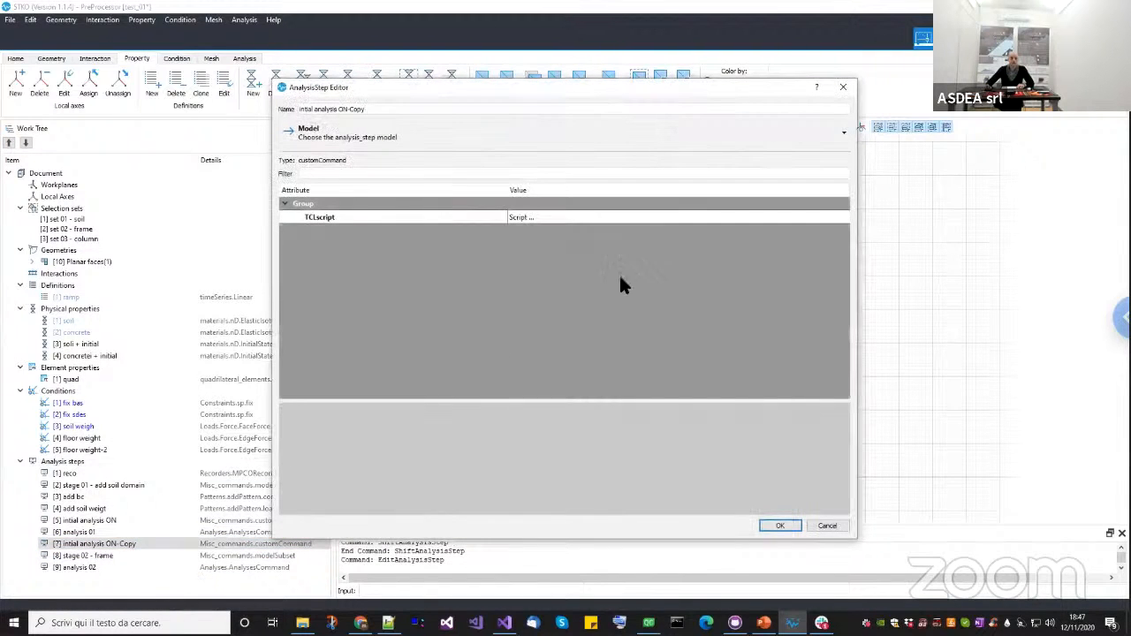
pyautogui.click(361, 111)
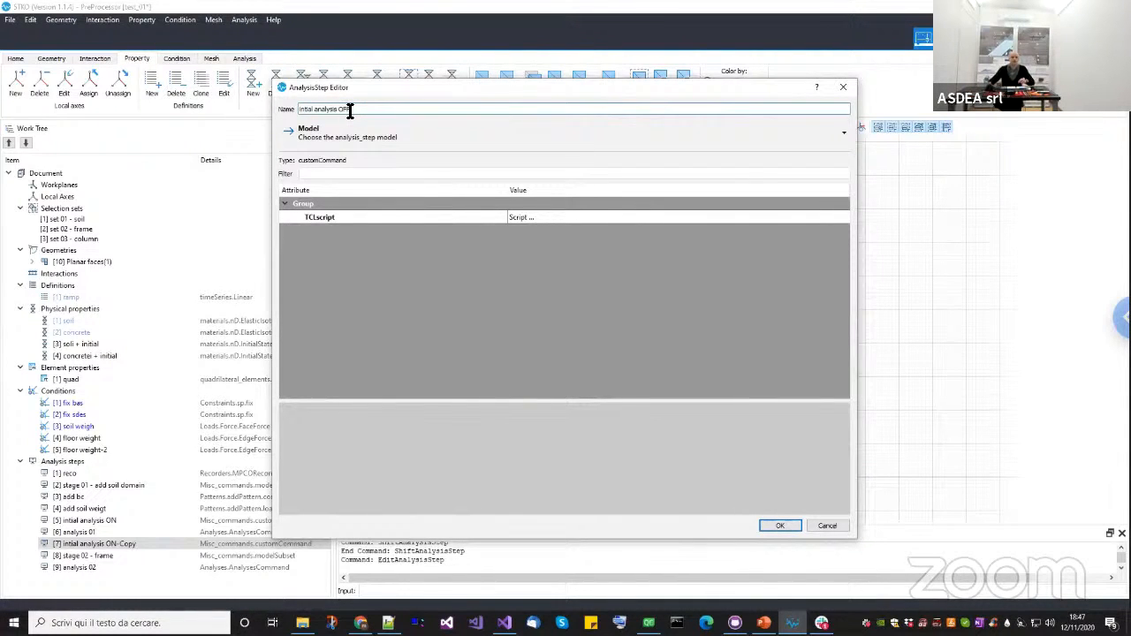
pyautogui.press('BackSpace')
pyautogui.write('FF')
# Change the argument in the OFF step's TCL script to "off" and save the edited step.
pyautogui.click(616, 216)
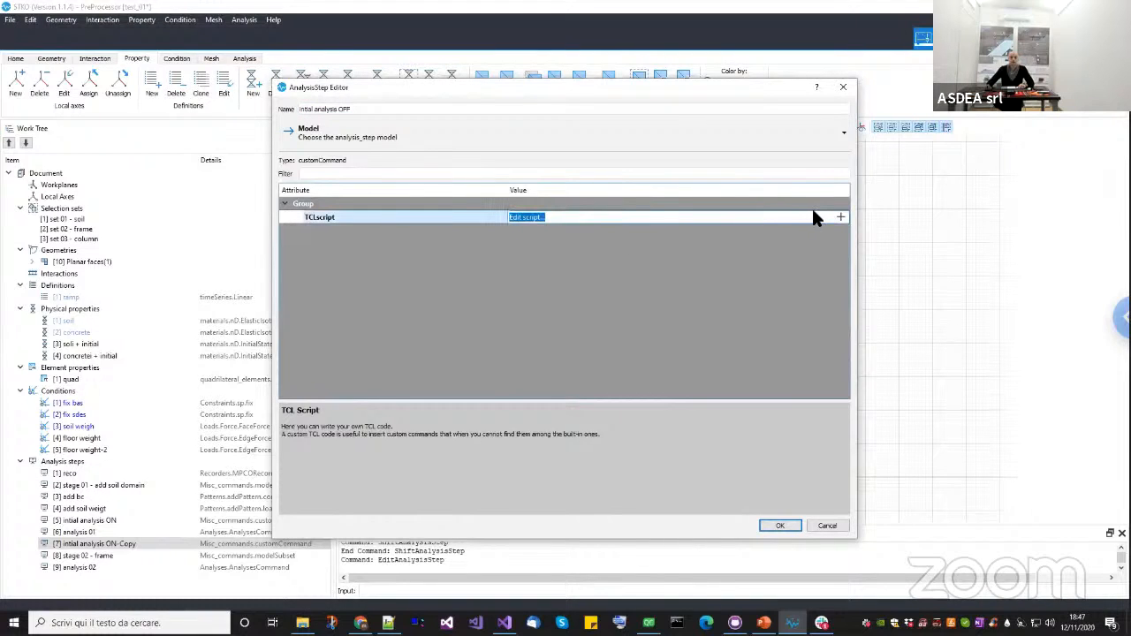
pyautogui.click(840, 218)
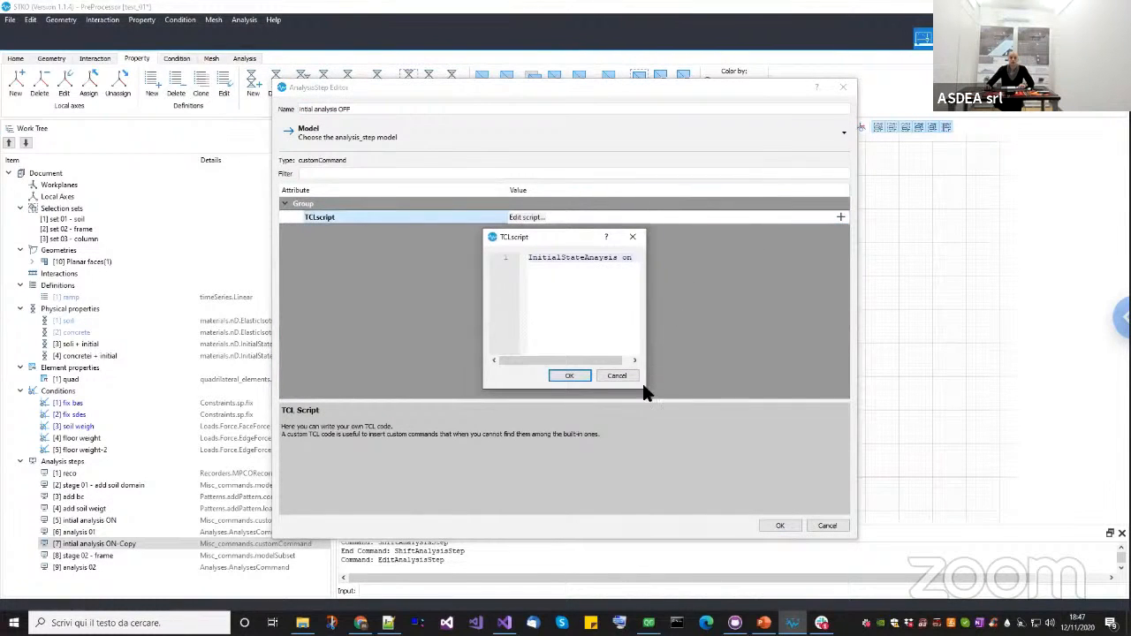
pyautogui.doubleClick(627, 258)
pyautogui.write('off')
pyautogui.click(562, 376)
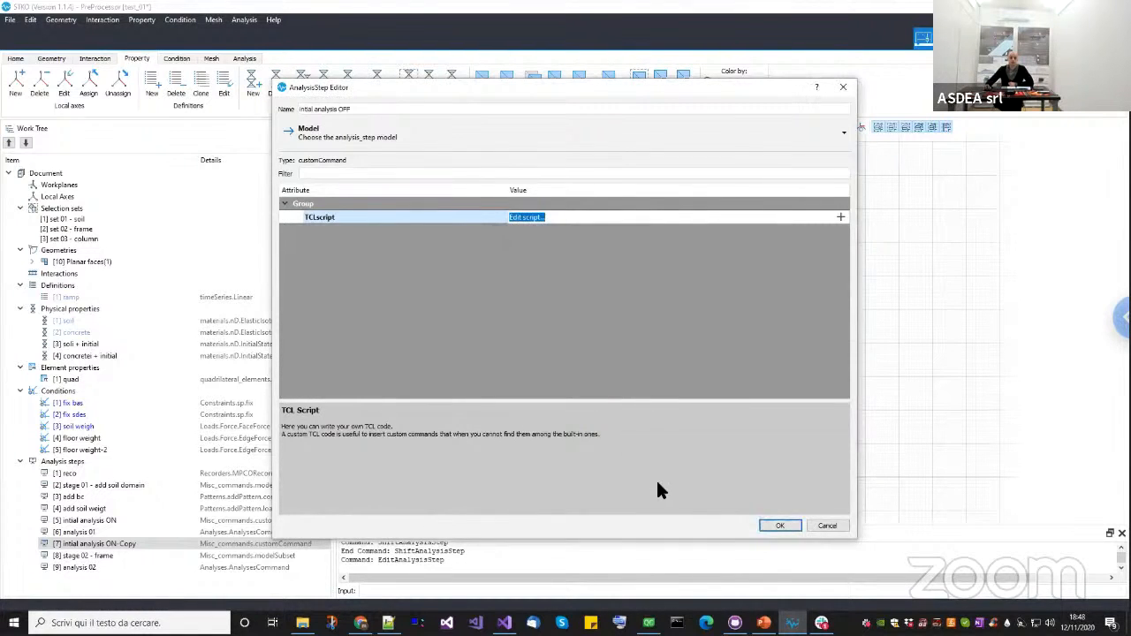
pyautogui.click(773, 526)
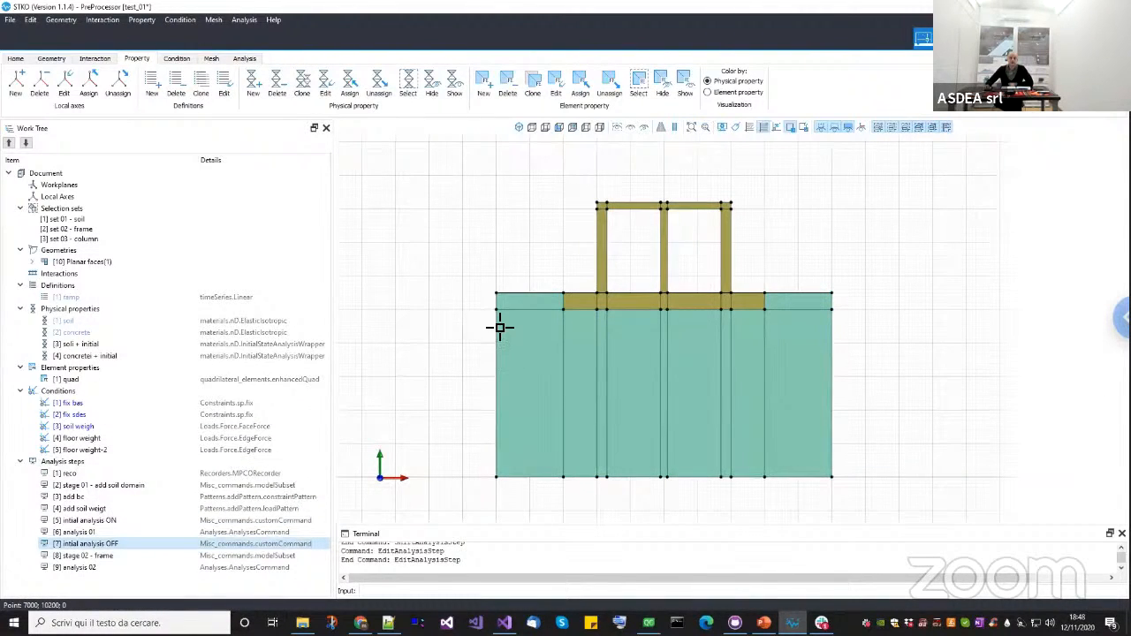
# Step through the soil stage result frames up to frame 10 in the post-processor, examining the deformed shape and principal stress.
pyautogui.click(1090, 259)
pyautogui.click(1090, 259)
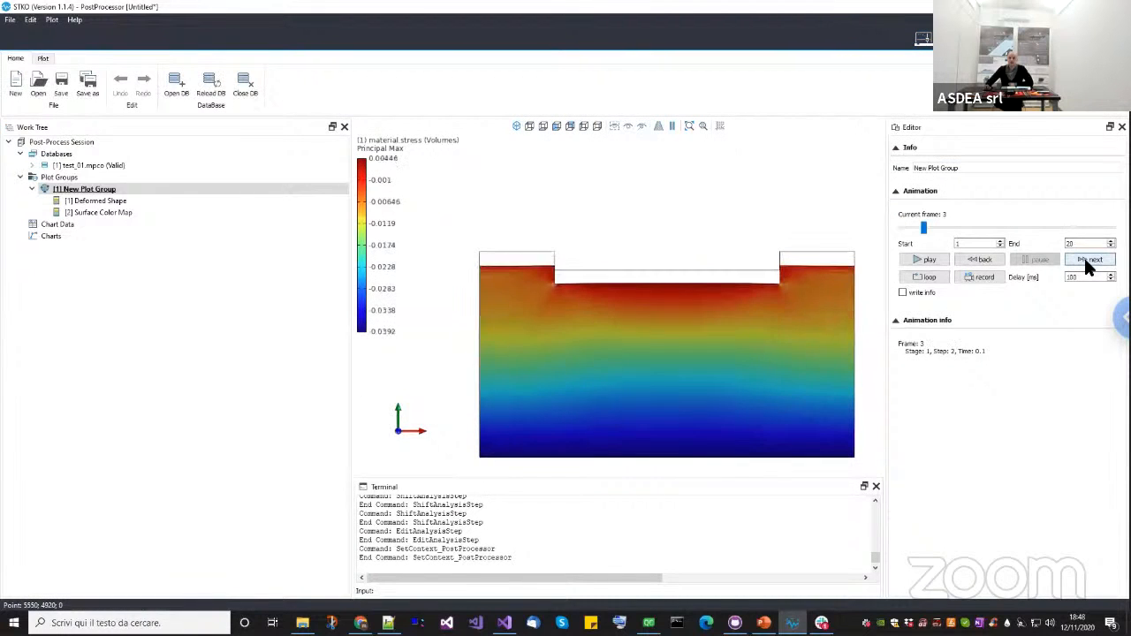
pyautogui.click(1089, 259)
pyautogui.click(1090, 259)
pyautogui.click(1090, 259)
pyautogui.click(1090, 259)
pyautogui.click(1090, 259)
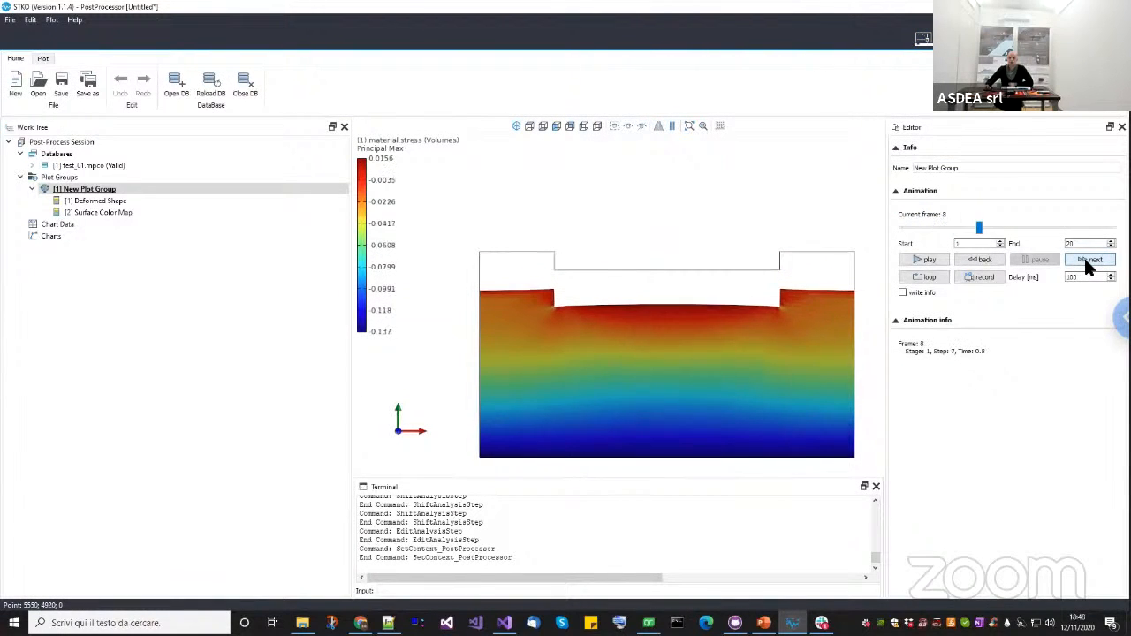
pyautogui.click(1090, 259)
pyautogui.click(1089, 260)
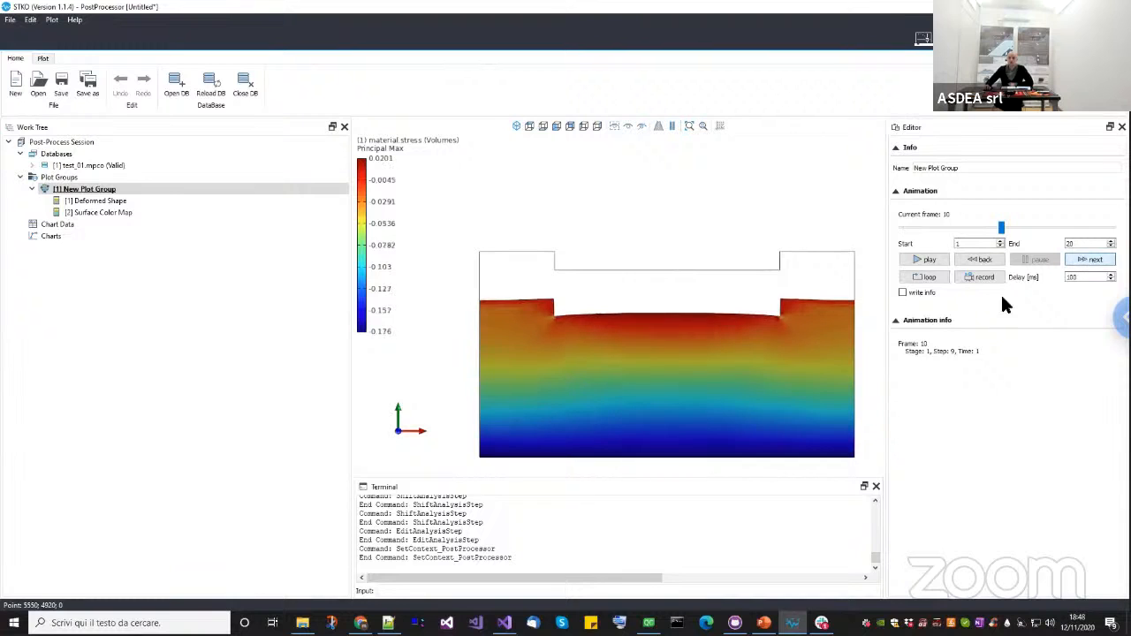
pyautogui.moveTo(699, 389); pyautogui.dragTo(678, 386, button='middle')
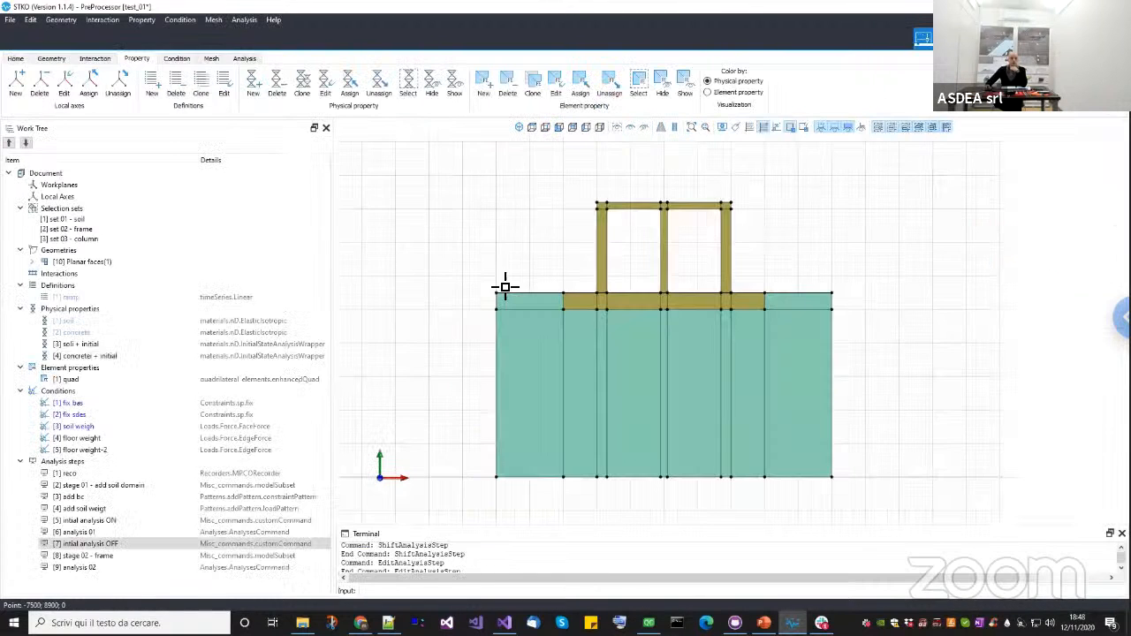
# Run the analysis from the pre-processor with test_01 as the output folder, and close the solver console.
pyautogui.moveTo(505, 287); pyautogui.dragTo(507, 292, button='middle')
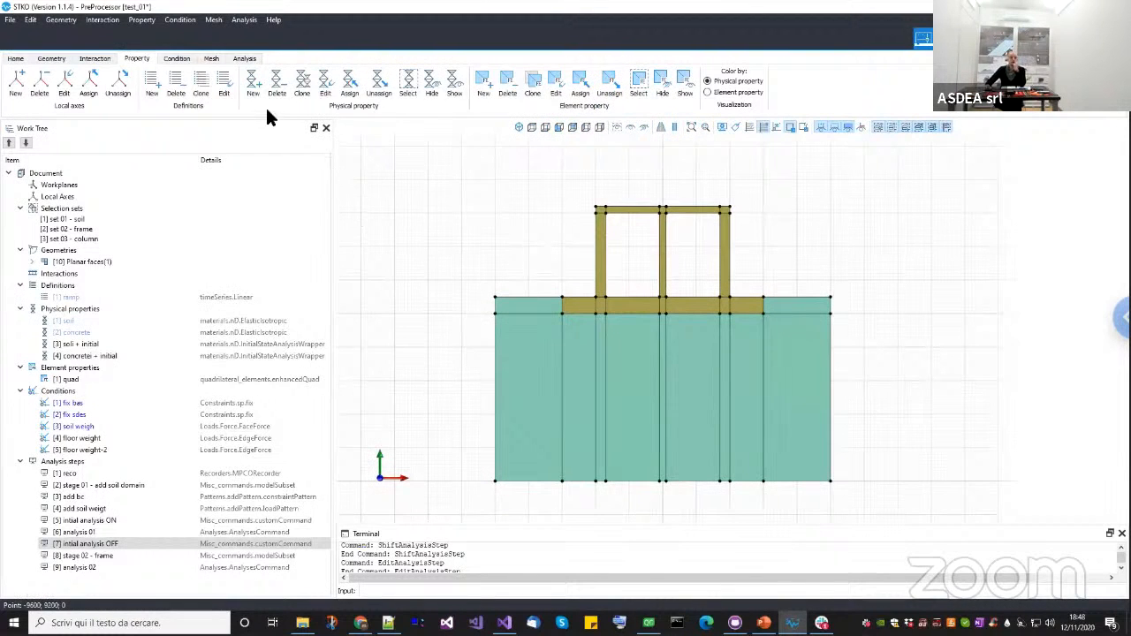
pyautogui.click(245, 58)
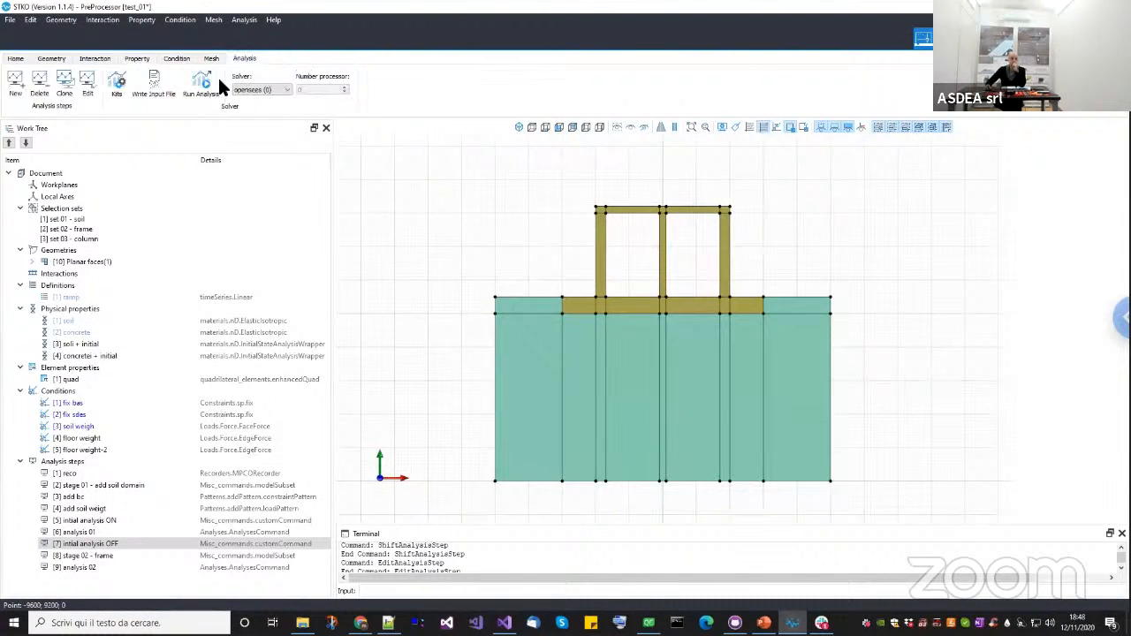
pyautogui.click(197, 83)
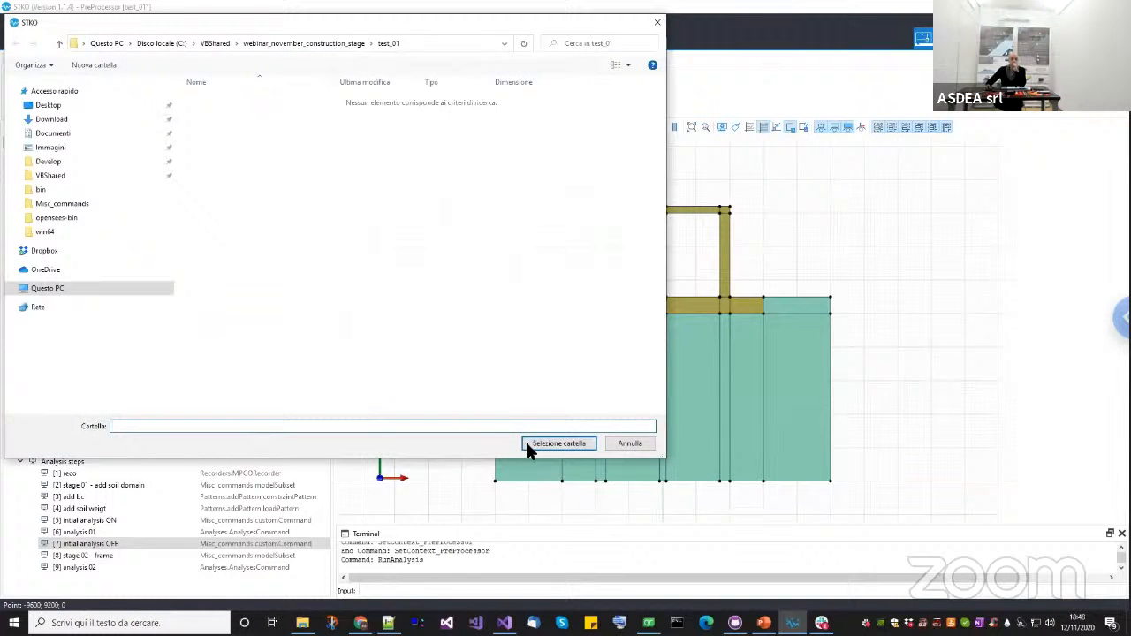
pyautogui.click(541, 445)
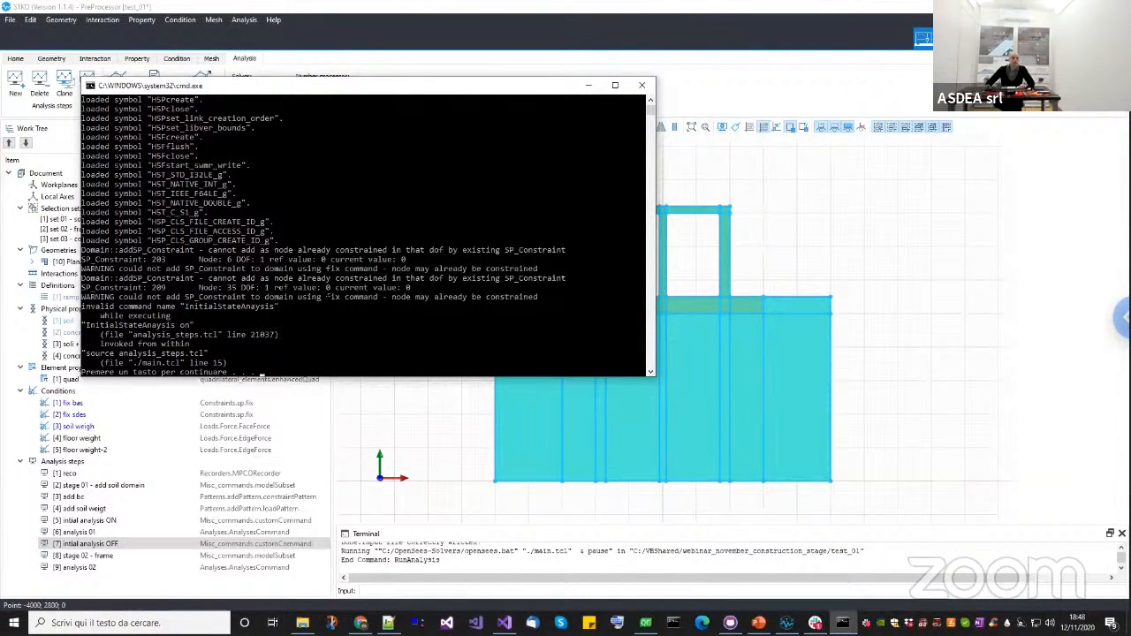
pyautogui.click(642, 85)
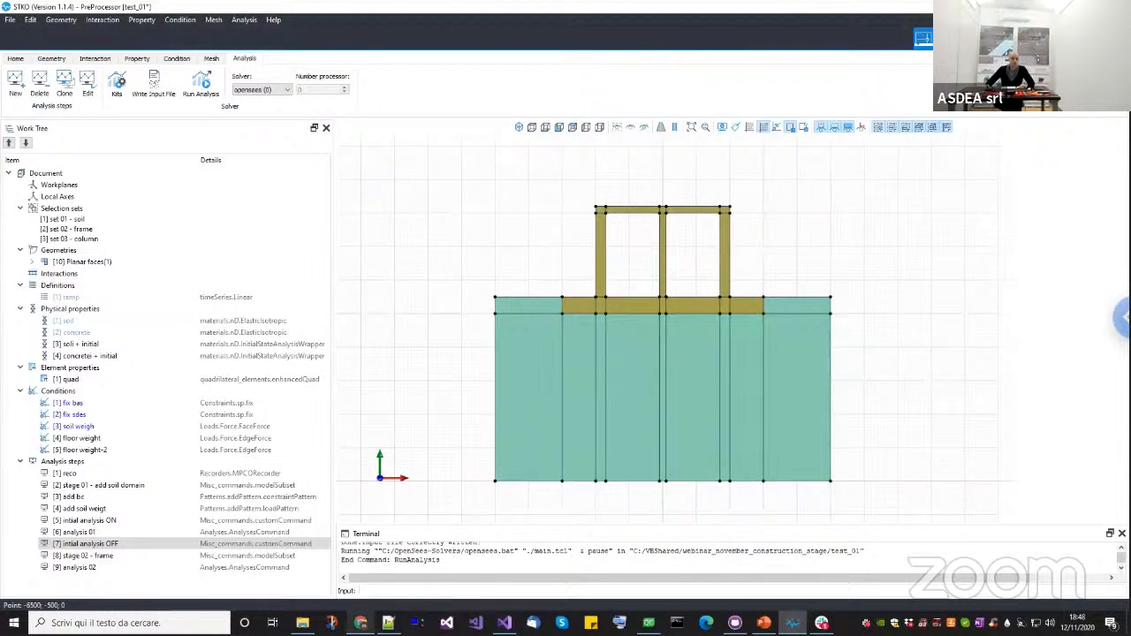
# Switch to the browser and copy the command name InitialStateAnalysis from the wiki's example script.
pyautogui.click(360, 623)
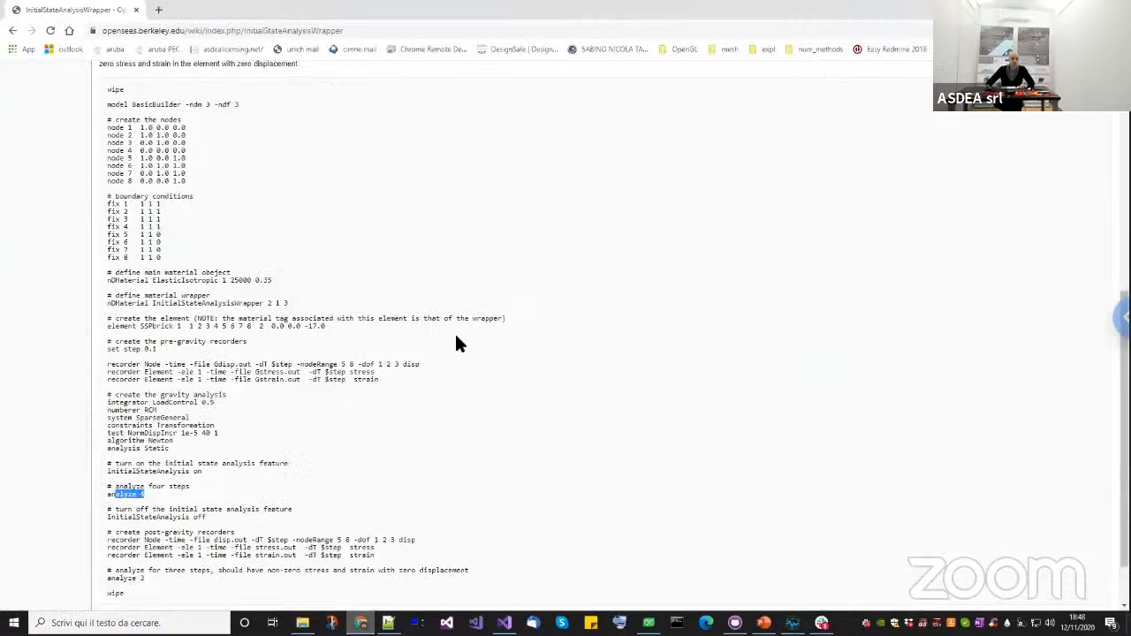
pyautogui.doubleClick(152, 520)
pyautogui.hotkey('ctrl', 'c')
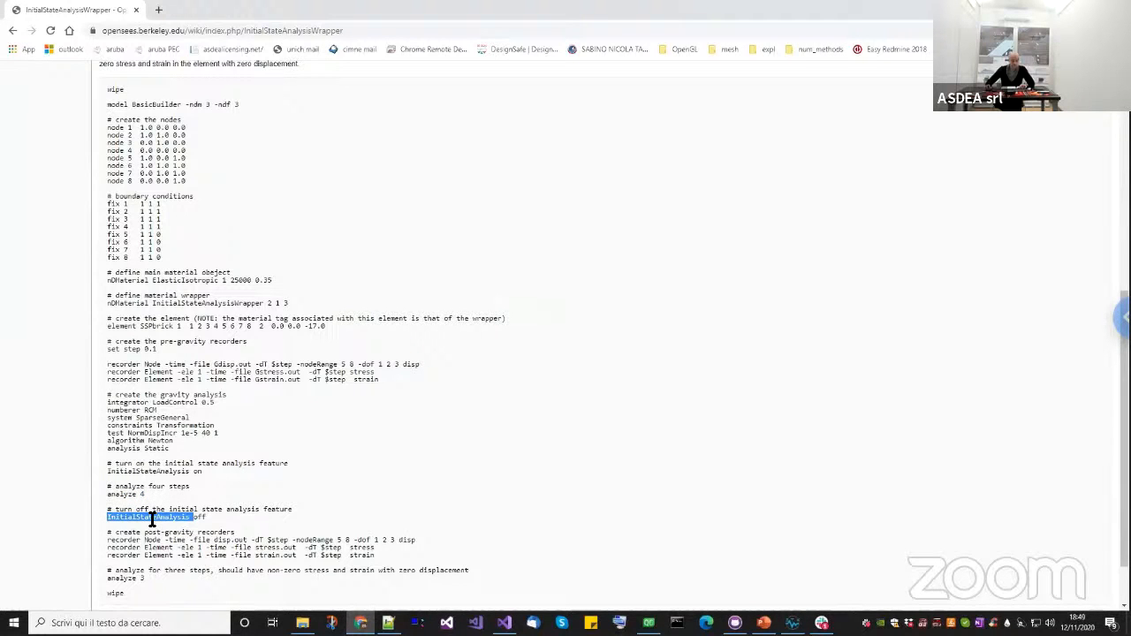
# Switch back to STKO and replace the command name in the ON step's TCL script with InitialStateAnalysis, keeping the argument "on".
pyautogui.click(793, 623)
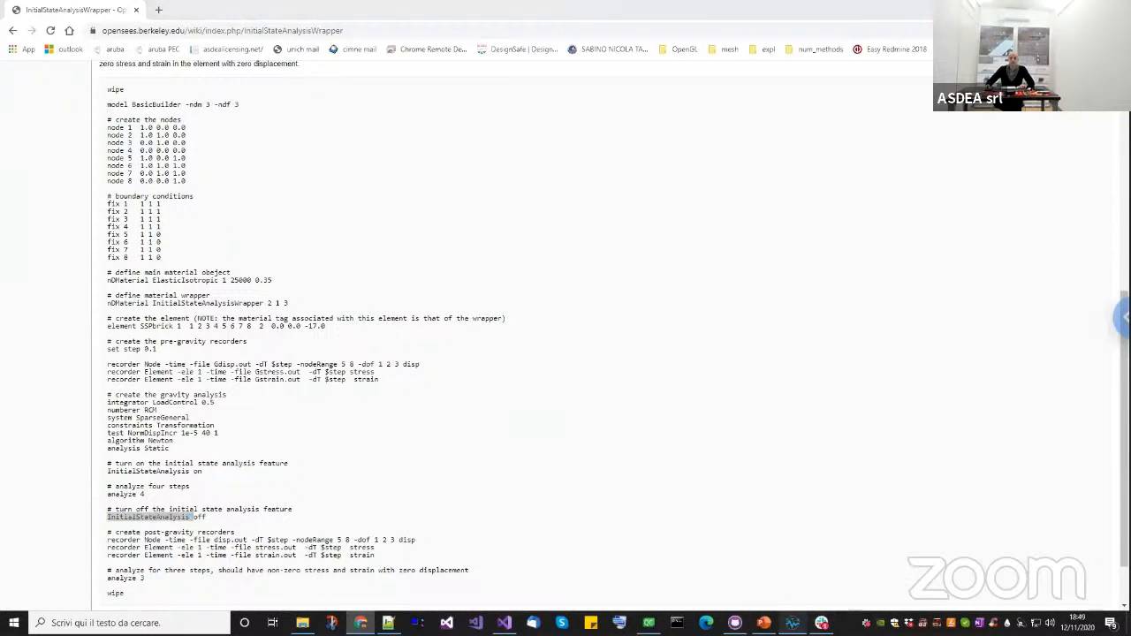
pyautogui.click(237, 345)
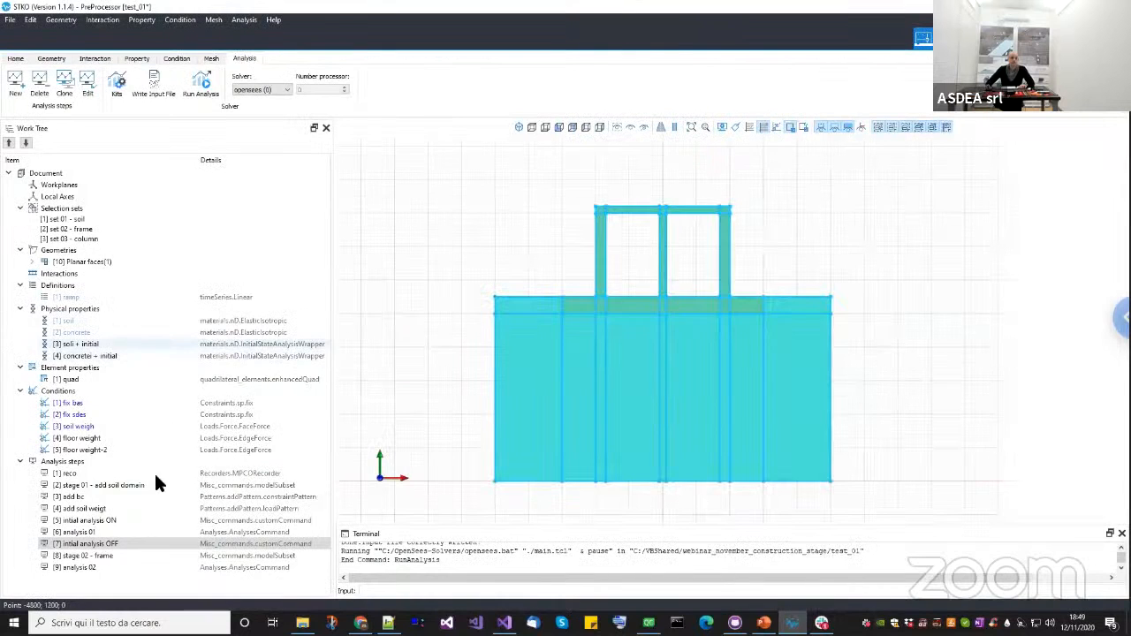
pyautogui.click(114, 523)
pyautogui.rightClick(118, 525)
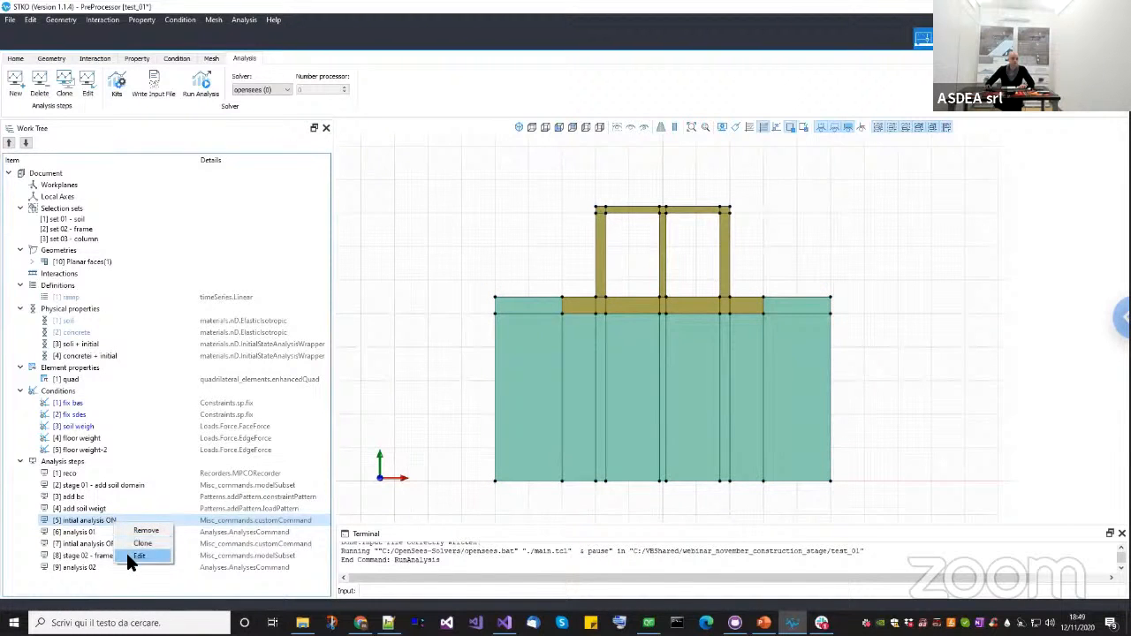
pyautogui.click(138, 555)
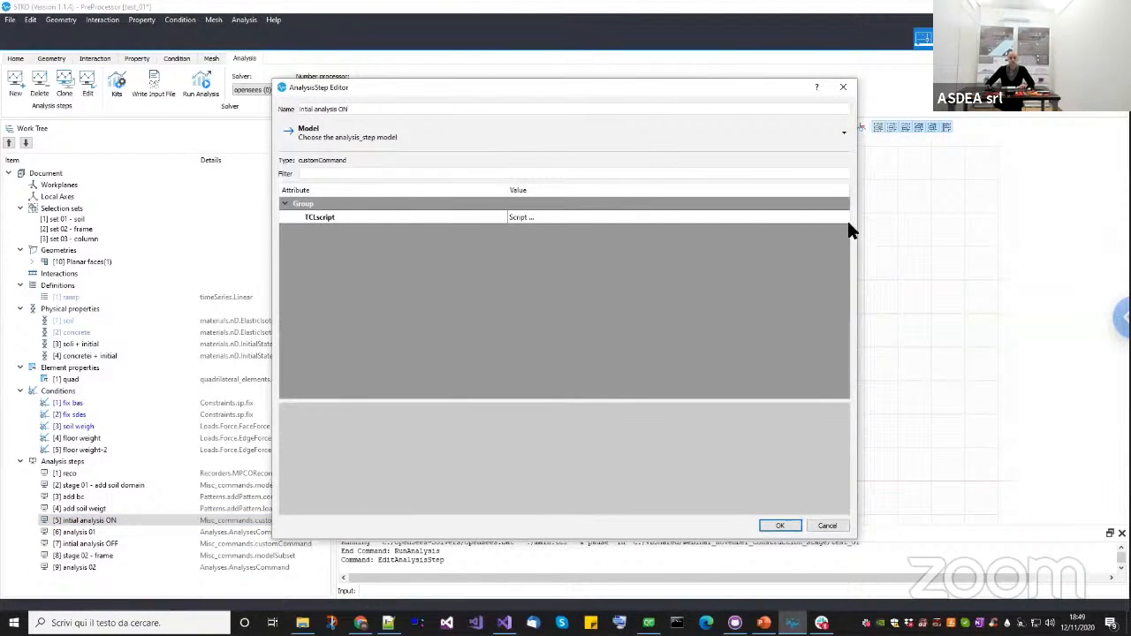
pyautogui.click(841, 218)
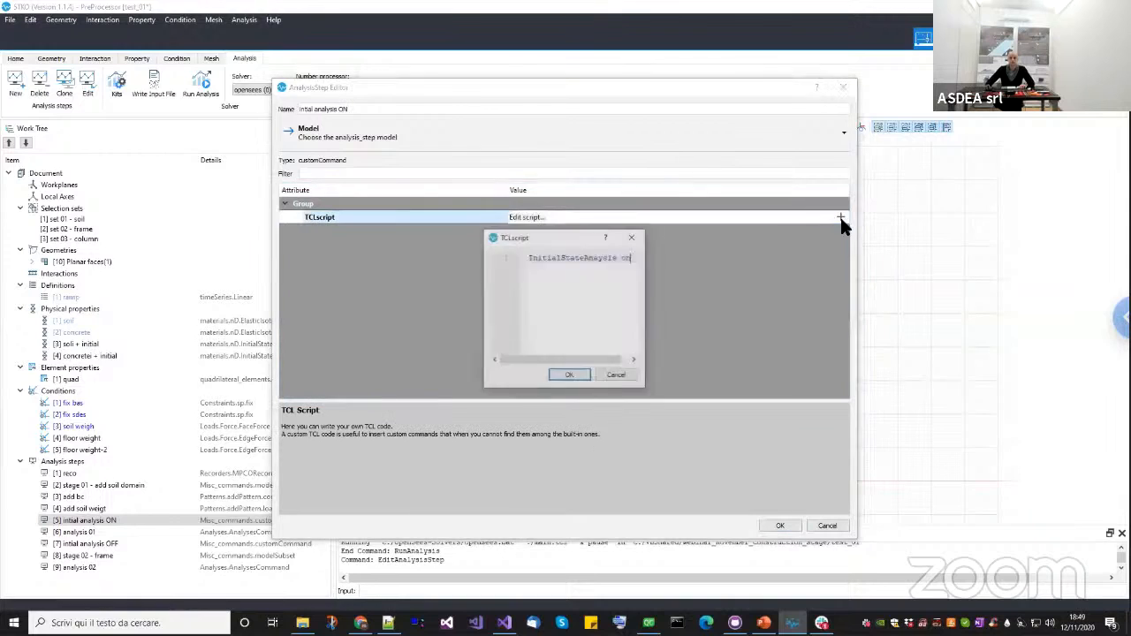
pyautogui.doubleClick(544, 257)
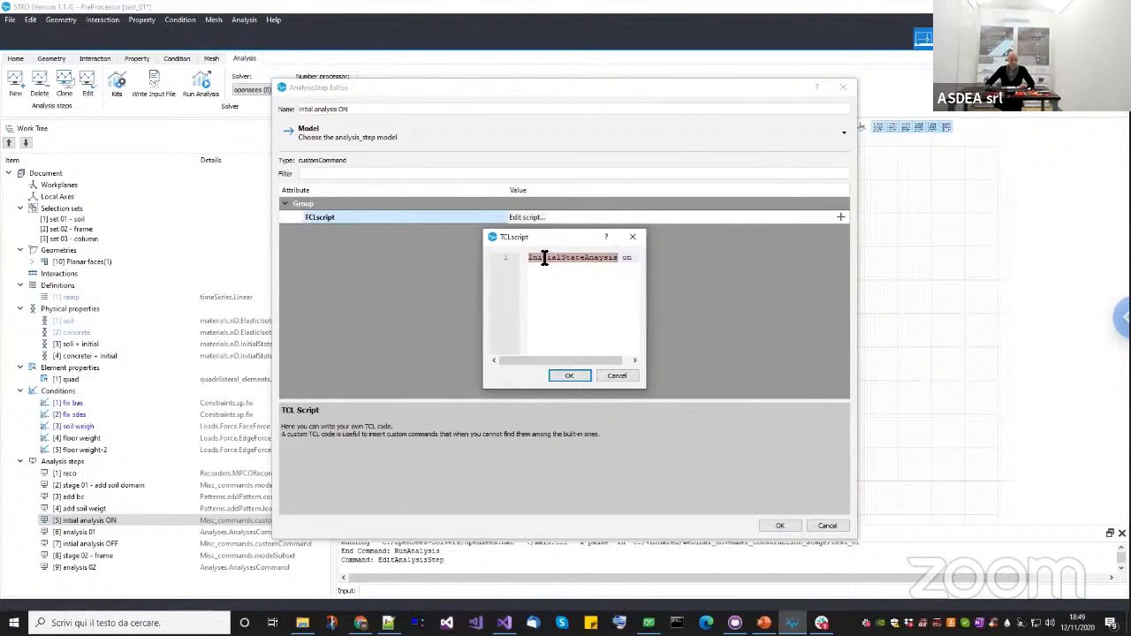
pyautogui.hotkey('ctrl', 'v')
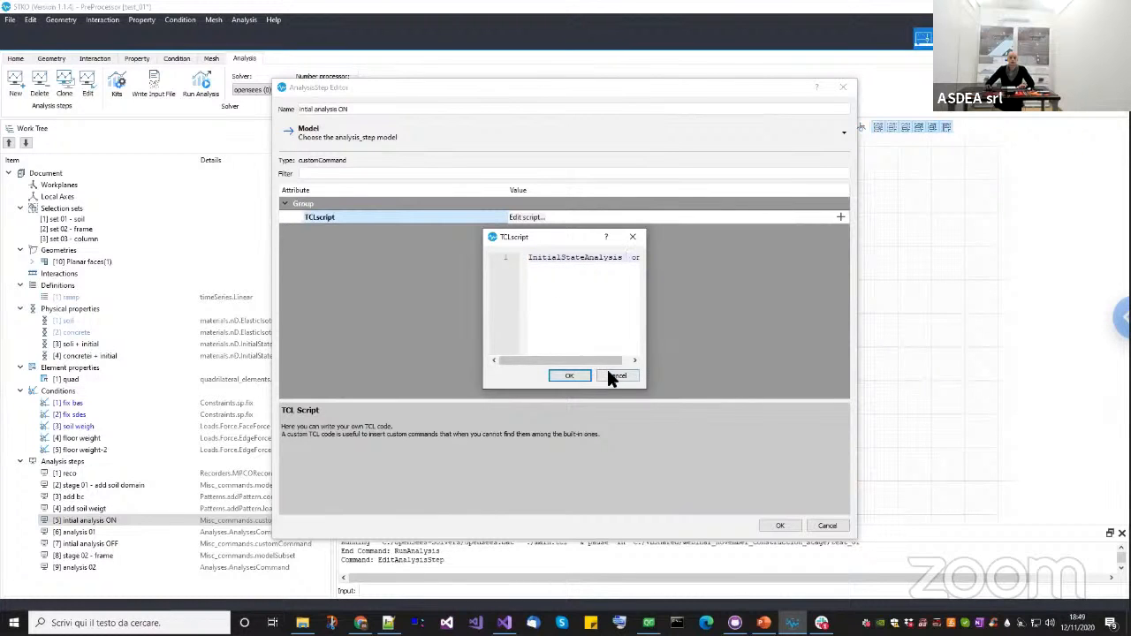
pyautogui.click(574, 376)
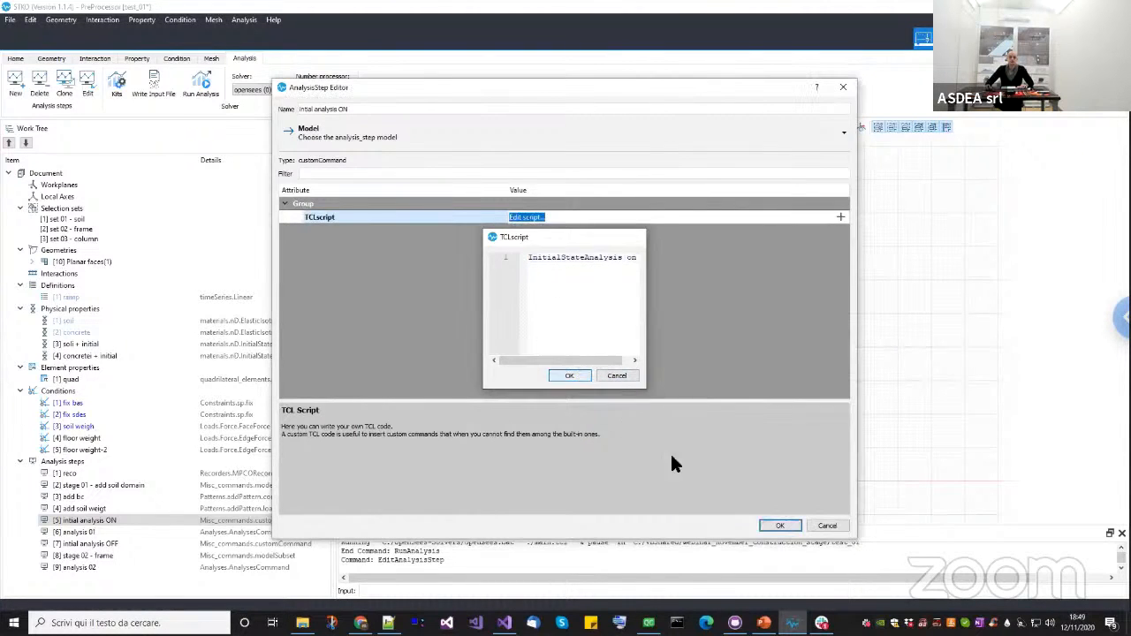
pyautogui.click(773, 525)
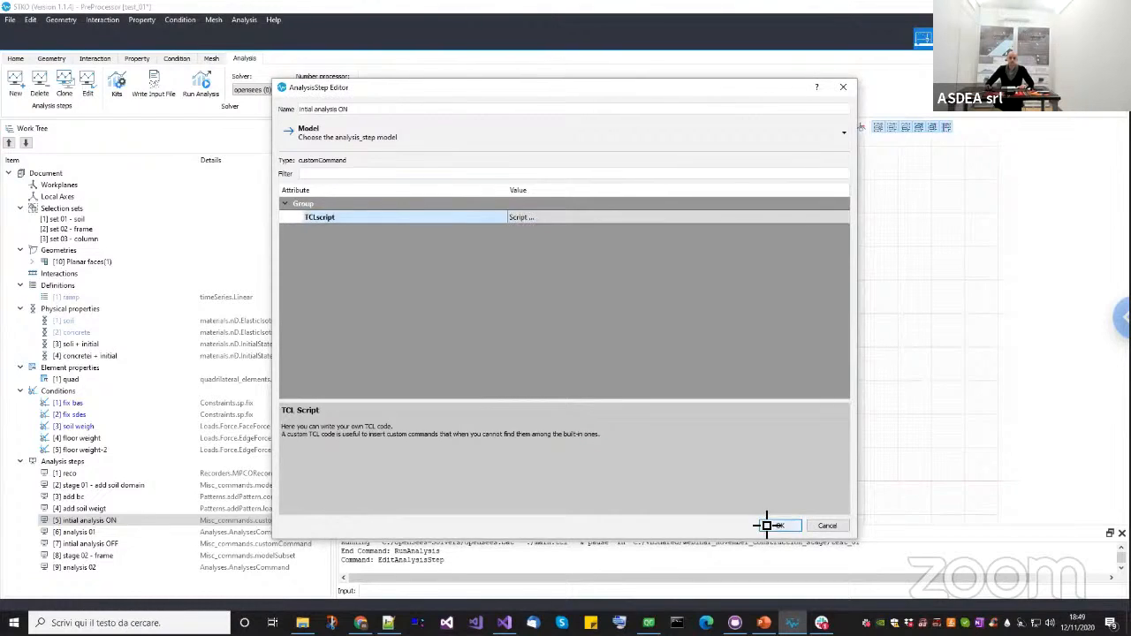
# Replace the command name in the OFF step's TCL script with InitialStateAnalysis and save the edited step.
pyautogui.rightClick(128, 543)
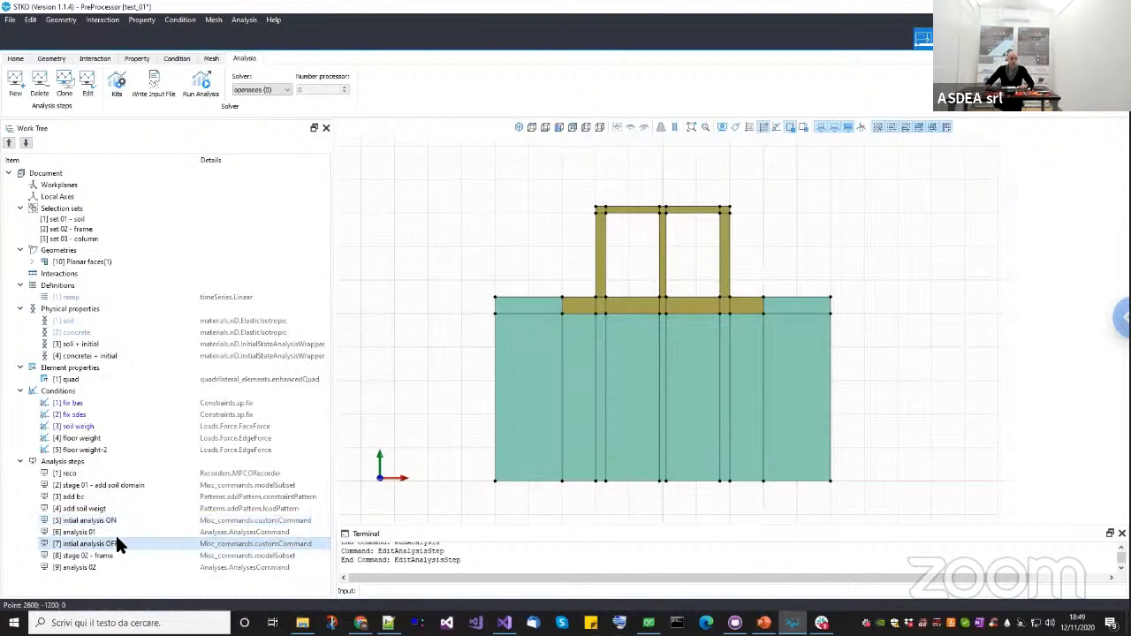
pyautogui.click(142, 574)
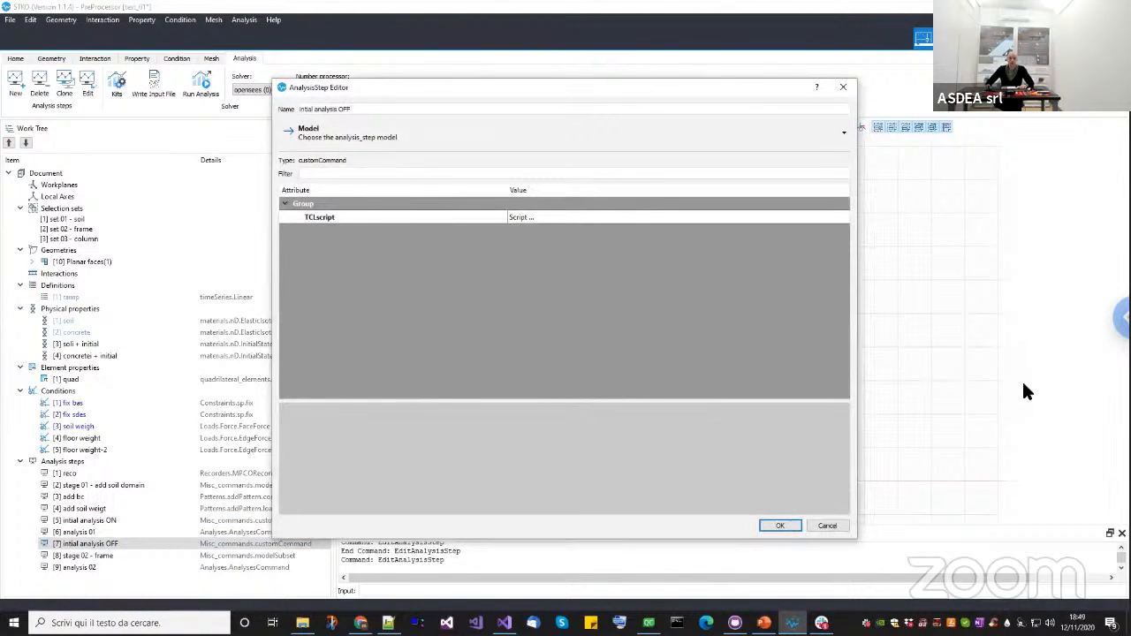
pyautogui.click(834, 217)
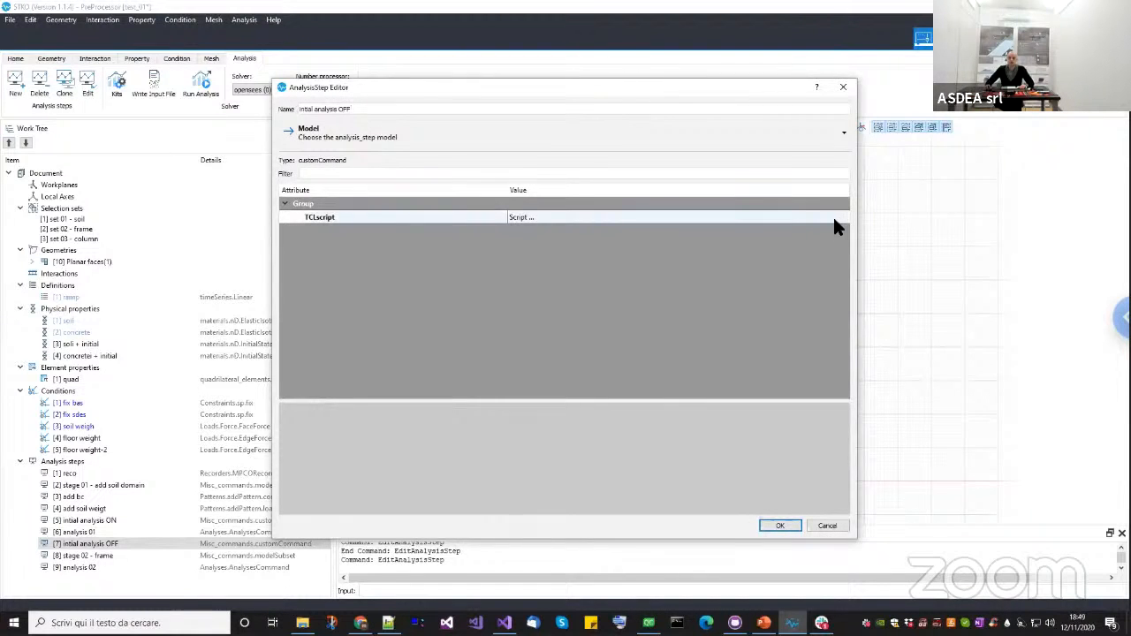
pyautogui.click(835, 218)
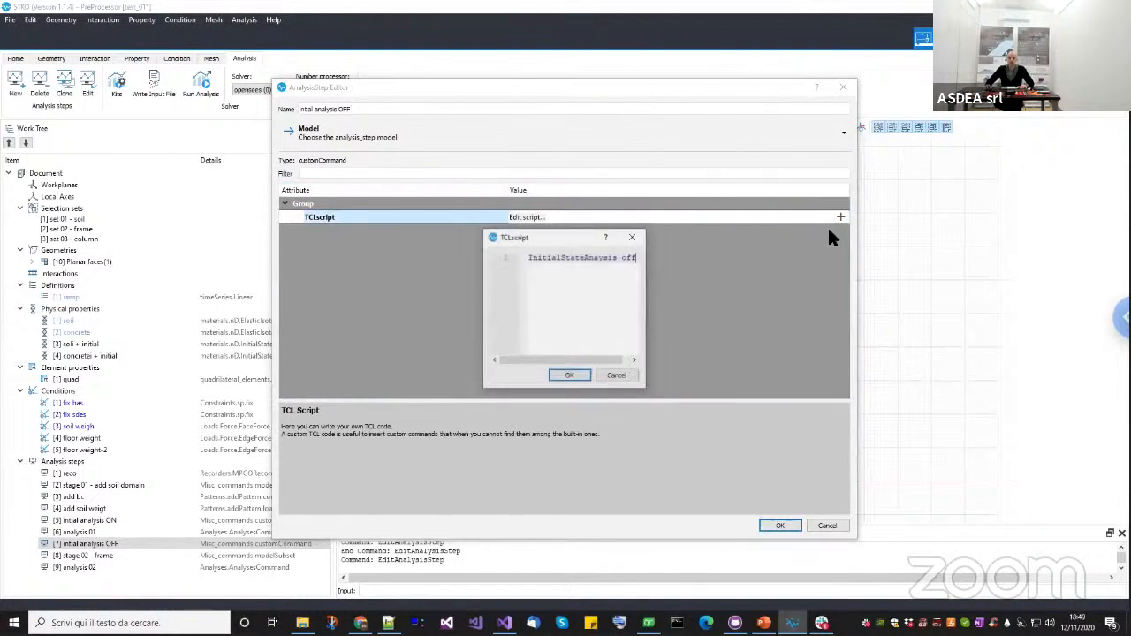
pyautogui.doubleClick(587, 258)
pyautogui.hotkey('ctrl', 'v')
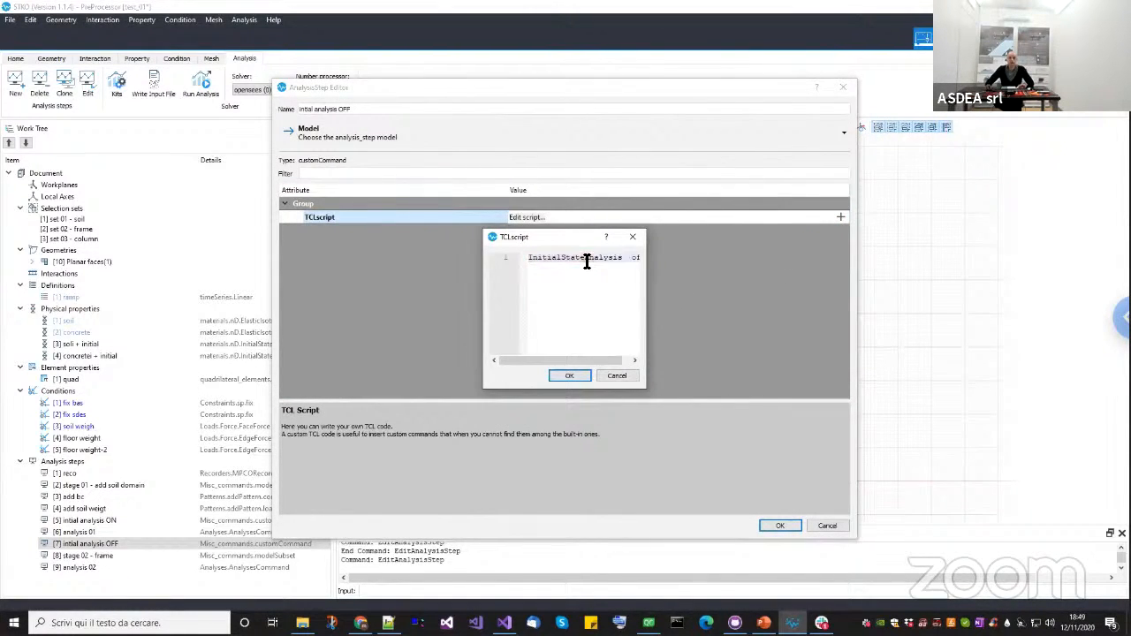
pyautogui.click(566, 374)
pyautogui.click(778, 525)
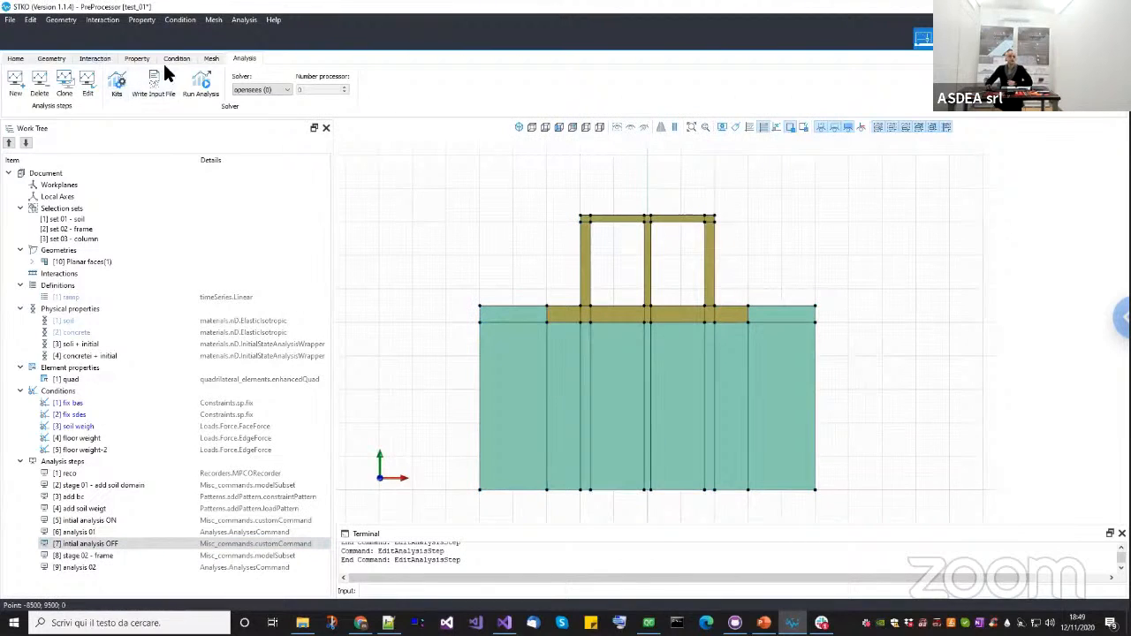
# Run the analysis with test_01 as the output folder and check the solver log for the InitialStateAnalysis ON and OFF commands.
pyautogui.click(200, 82)
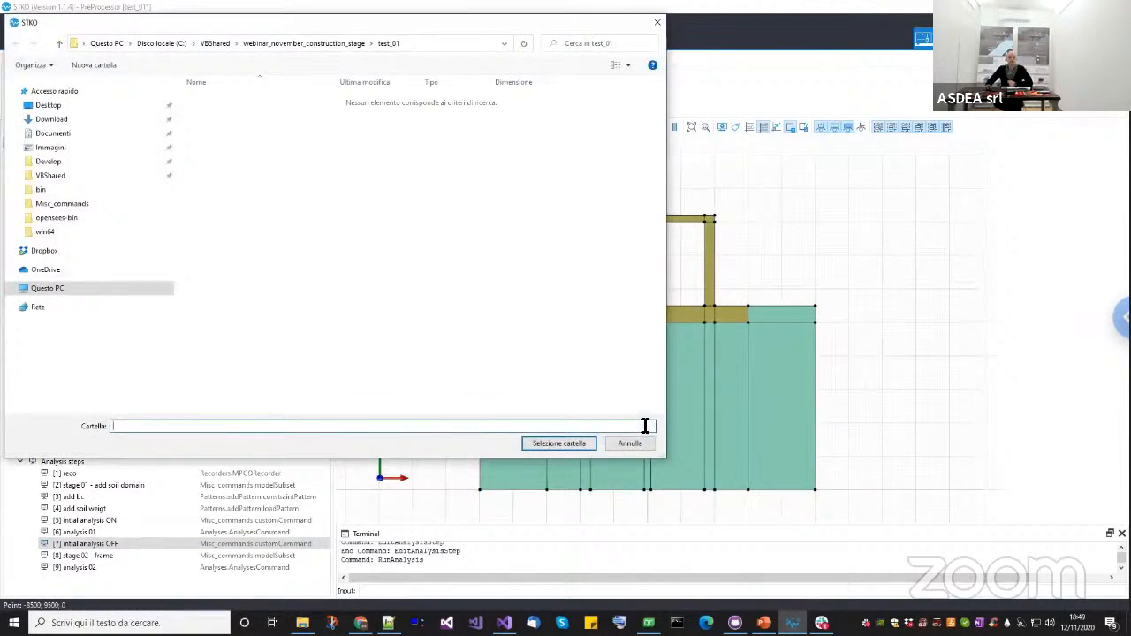
pyautogui.click(585, 443)
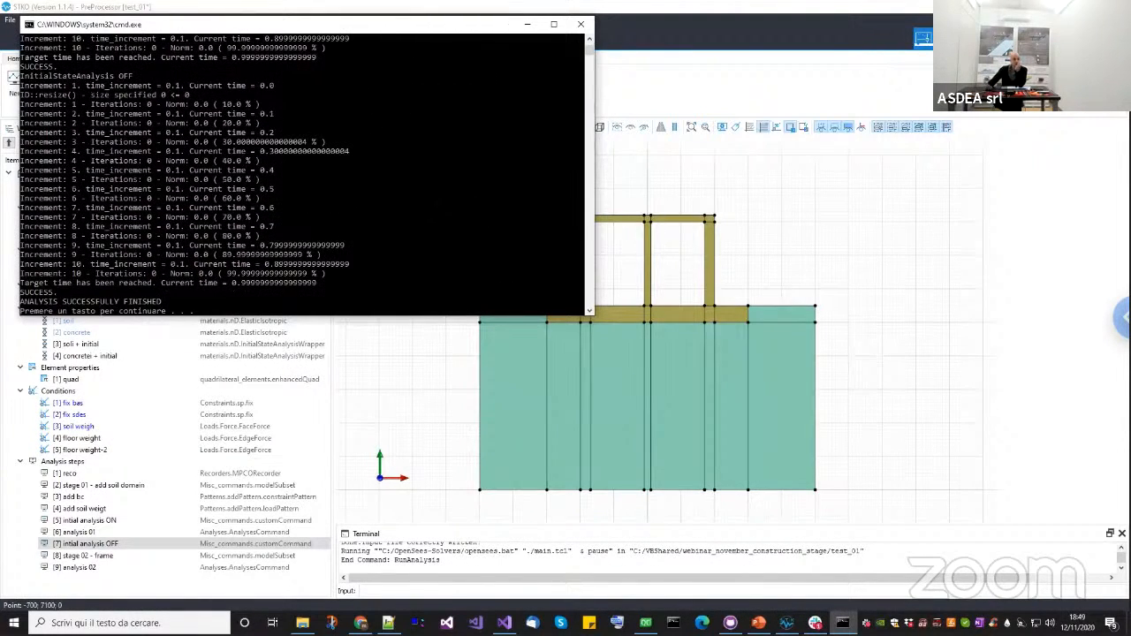
pyautogui.scroll(2, 300, 168)
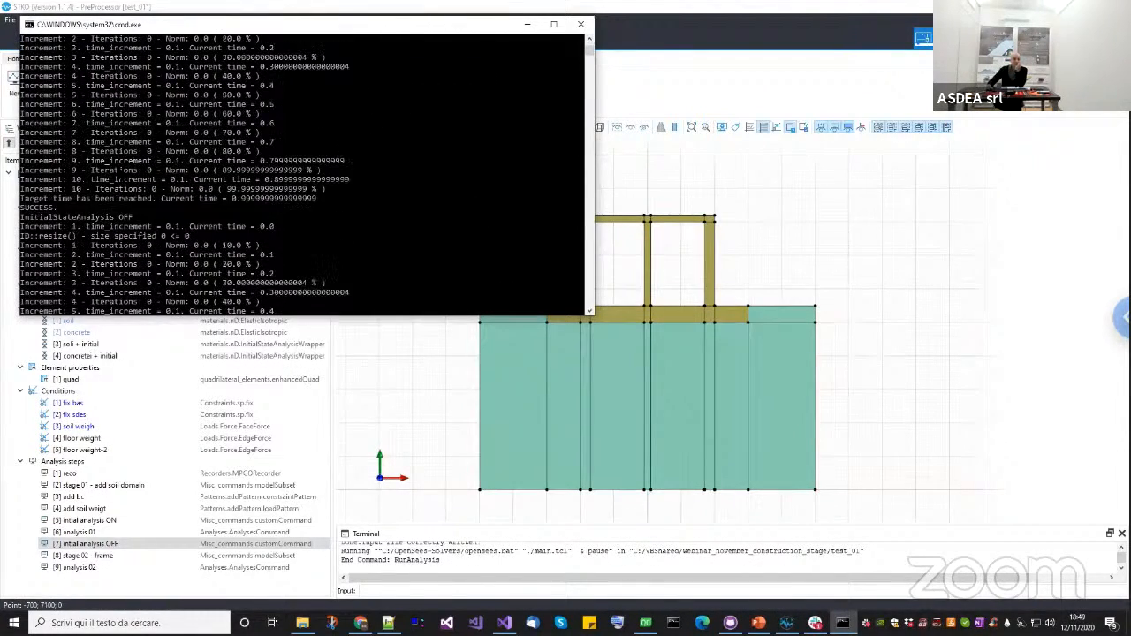
pyautogui.scroll(6, 301, 168)
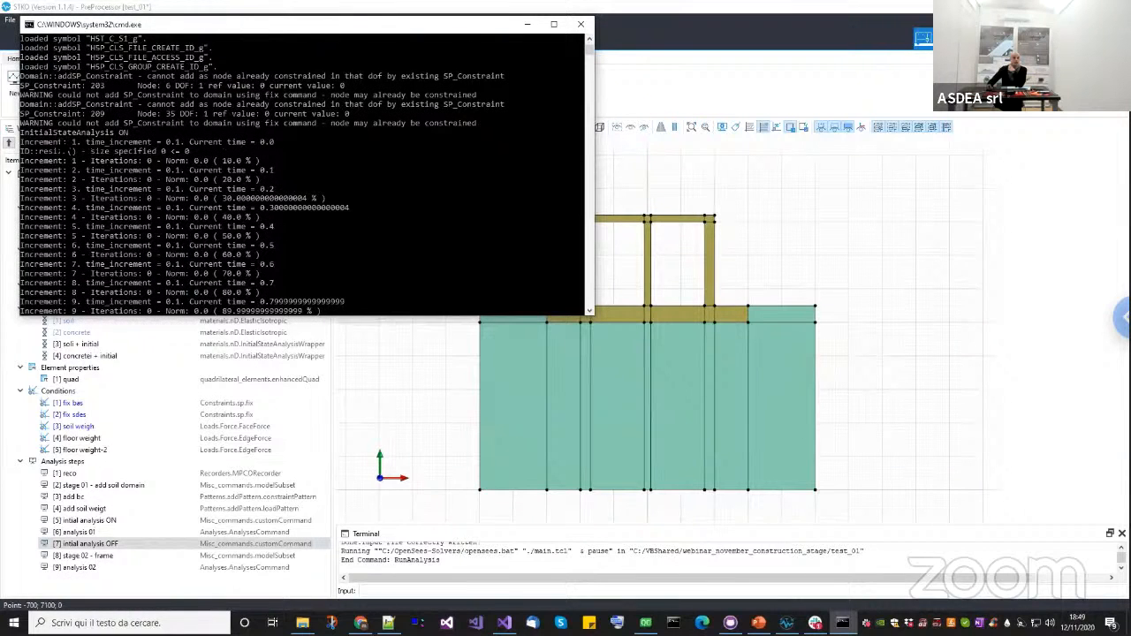
pyautogui.scroll(-1, 133, 143)
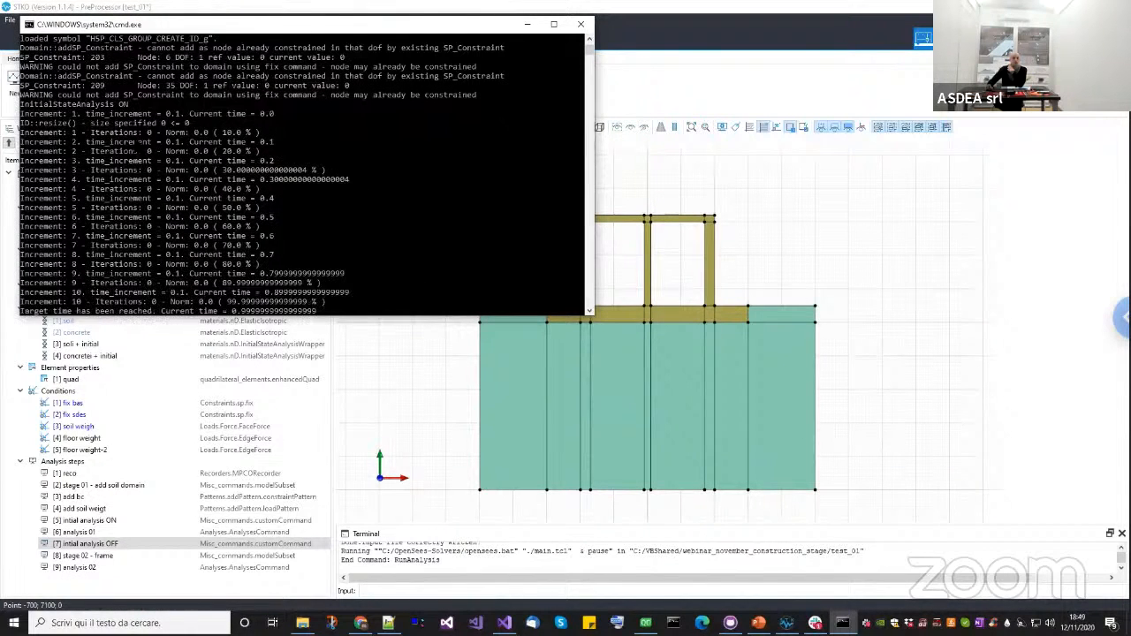
pyautogui.scroll(-1, 139, 163)
pyautogui.scroll(-1, 130, 182)
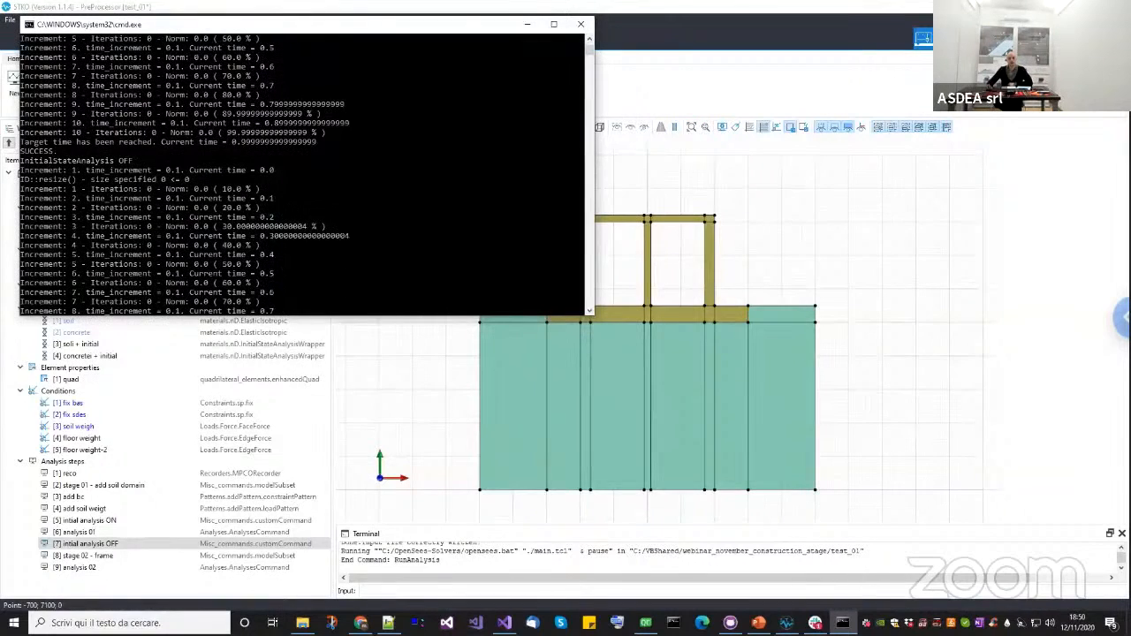
pyautogui.click(581, 24)
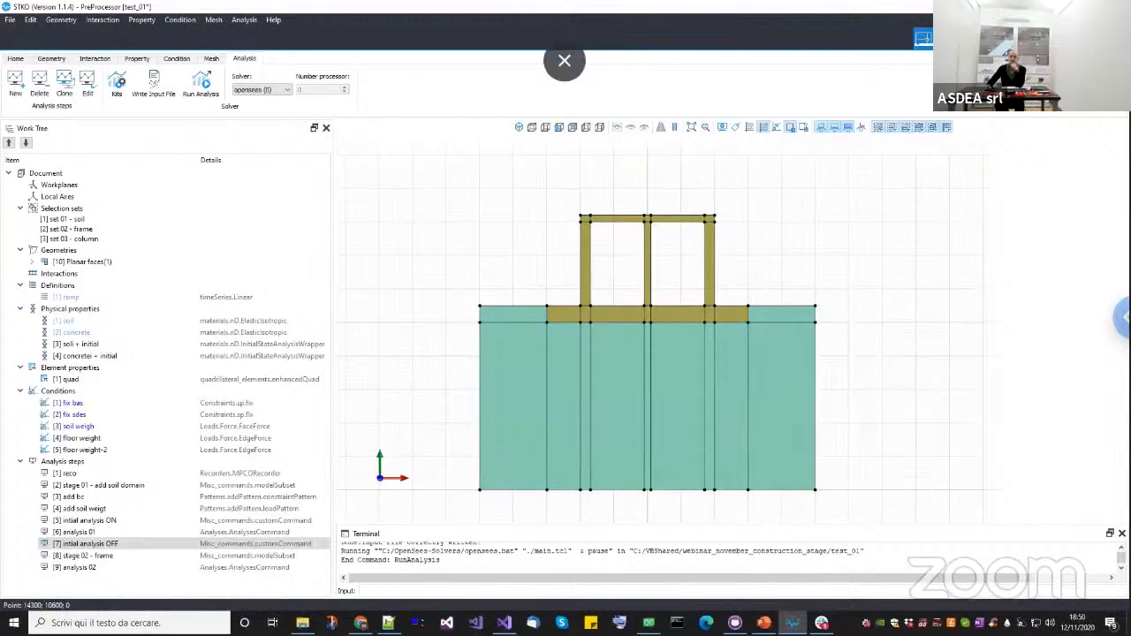
# Go to the post-processor and reload the test_01.mpco results database.
pyautogui.click(923, 38)
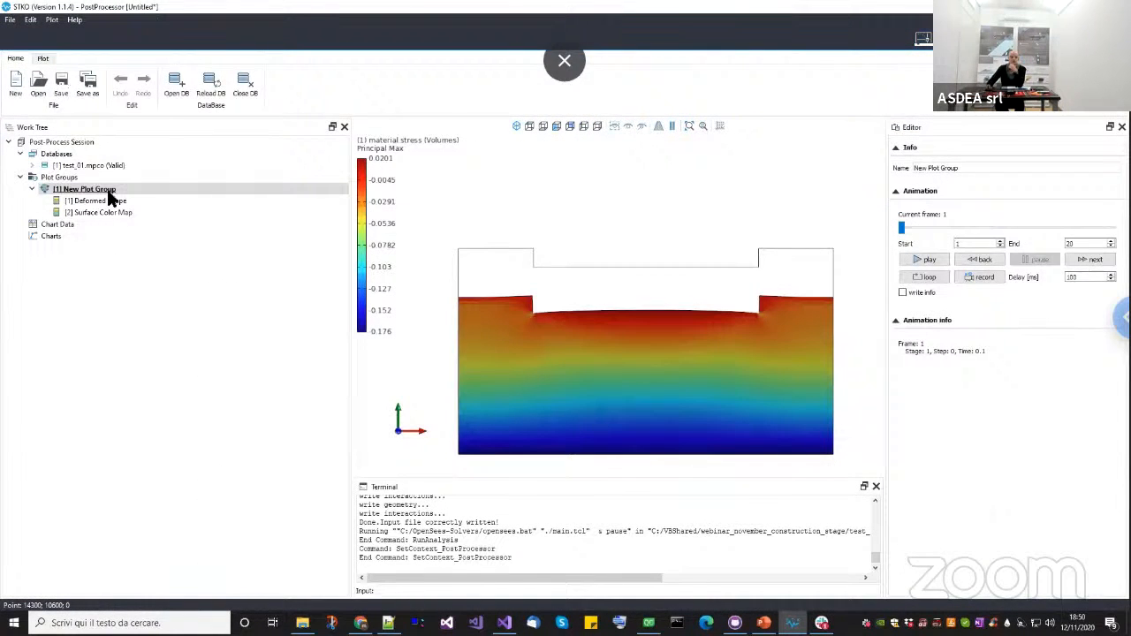
pyautogui.click(92, 162)
pyautogui.rightClick(94, 166)
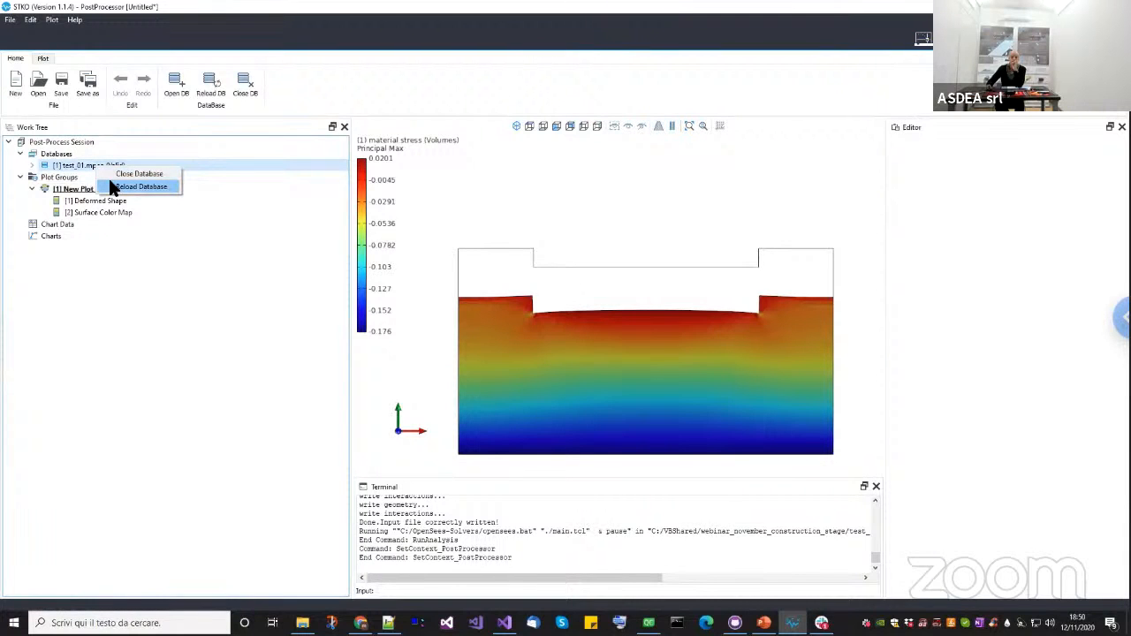
pyautogui.click(133, 187)
# Step the existing plot group through the soil stage up to frame 10, examining the deformed shape and principal stress.
pyautogui.click(111, 188)
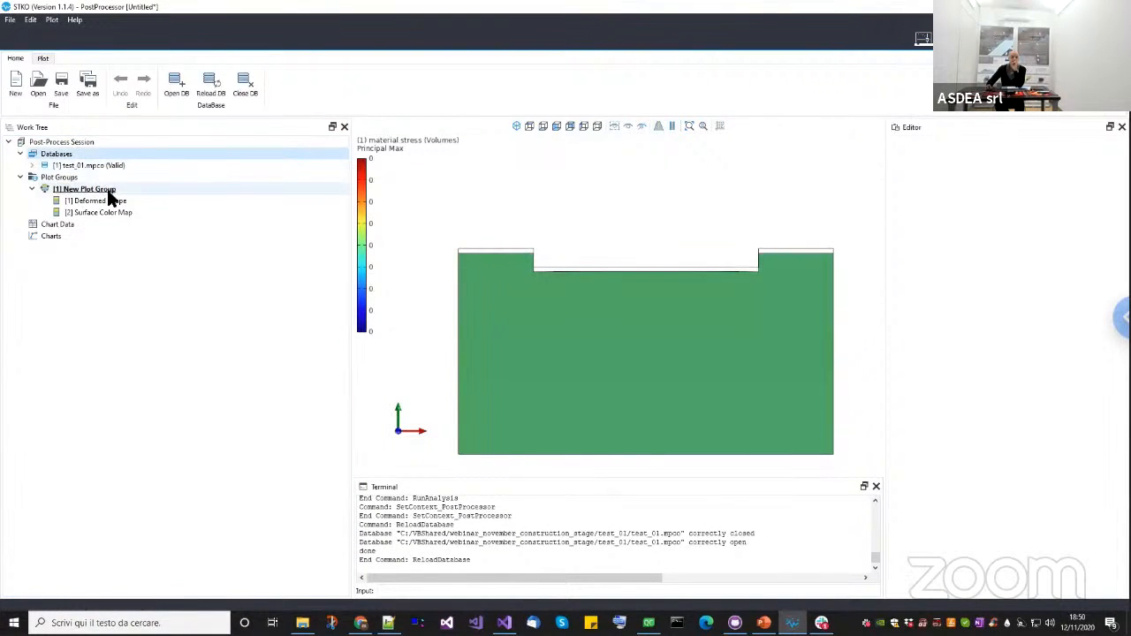
pyautogui.scroll(-3, 444, 227)
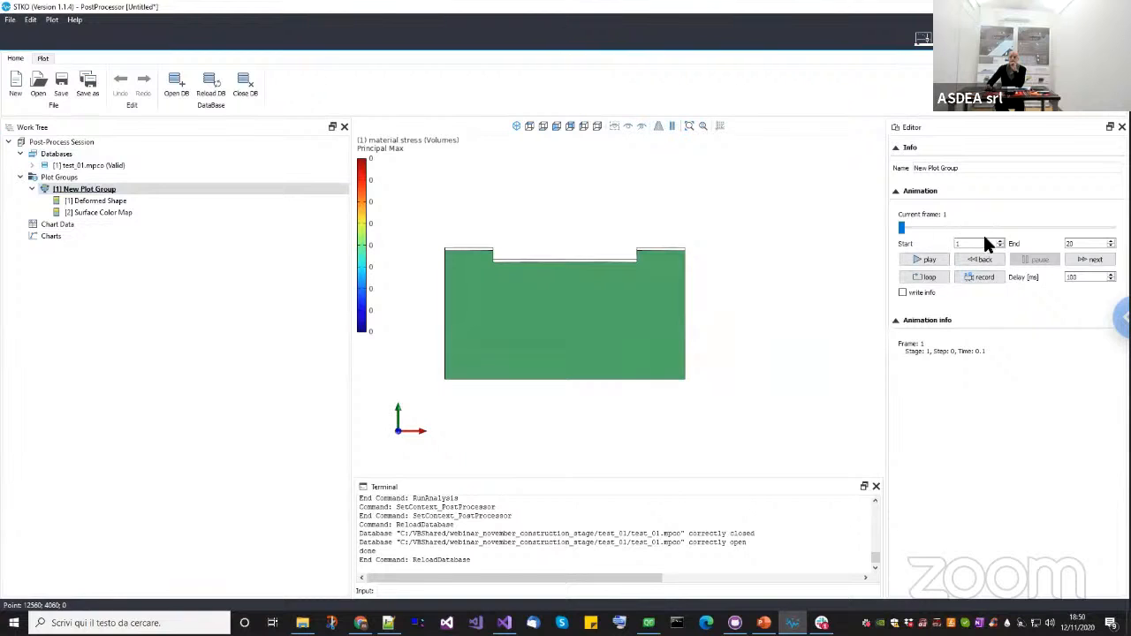
pyautogui.click(1073, 261)
pyautogui.click(1073, 261)
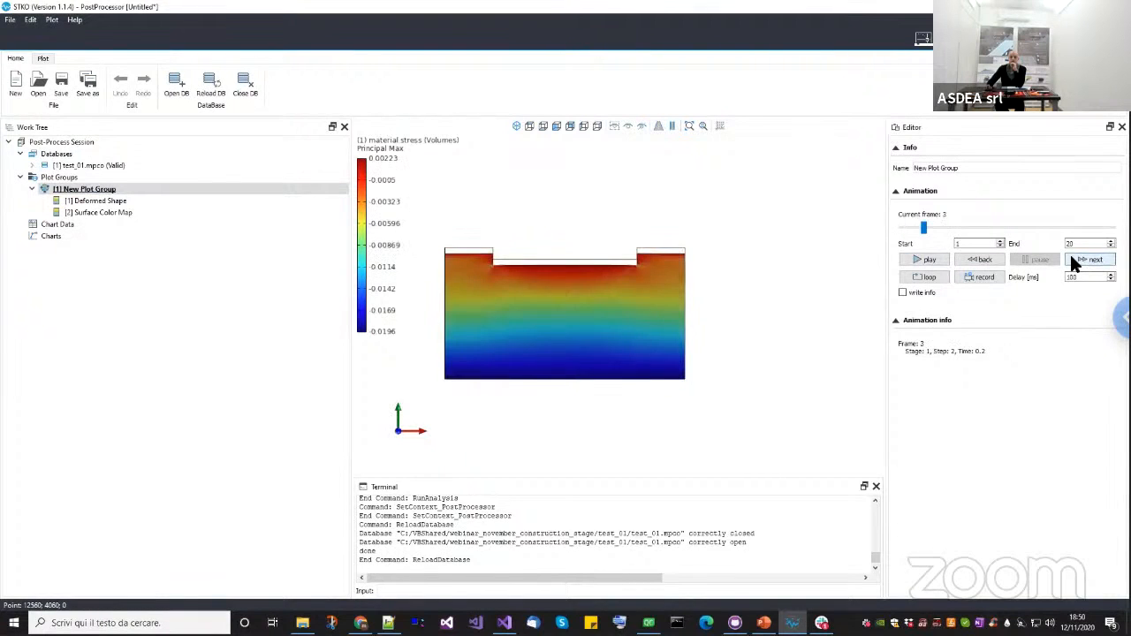
pyautogui.click(1073, 260)
pyautogui.click(1073, 261)
pyautogui.click(1073, 261)
pyautogui.click(1073, 261)
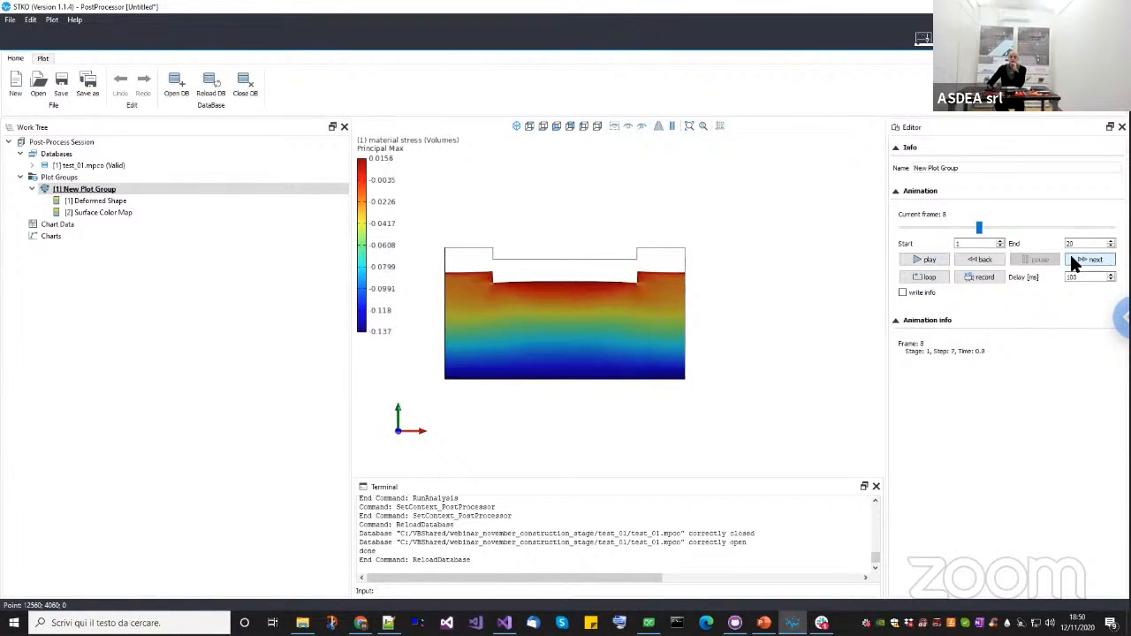
pyautogui.click(1073, 261)
pyautogui.click(1073, 261)
pyautogui.click(1073, 261)
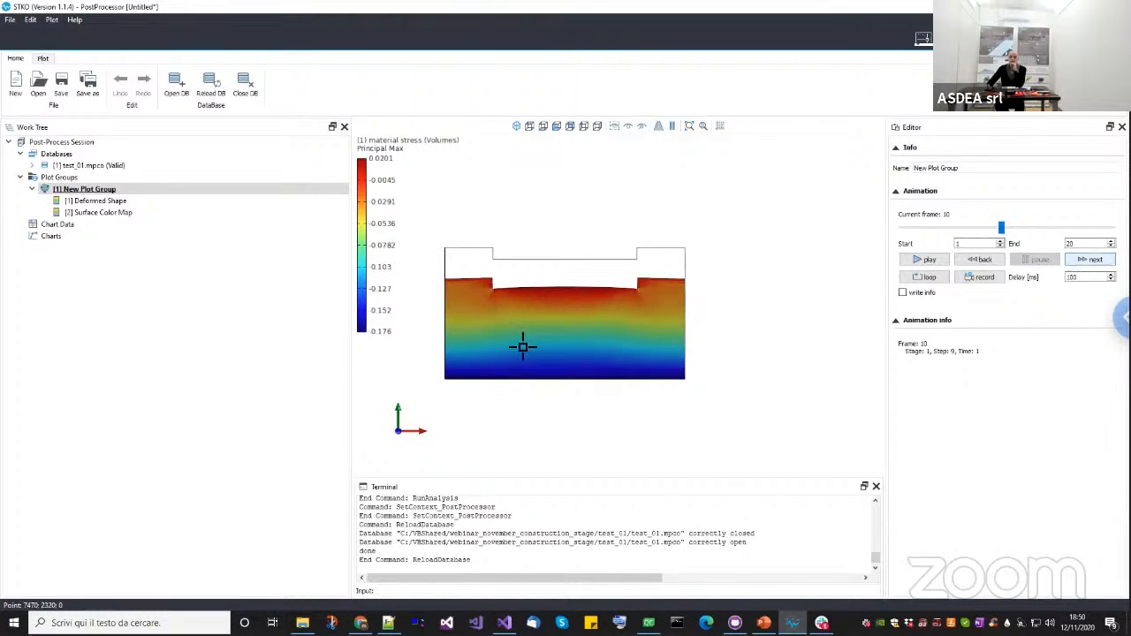
pyautogui.scroll(2, 482, 365)
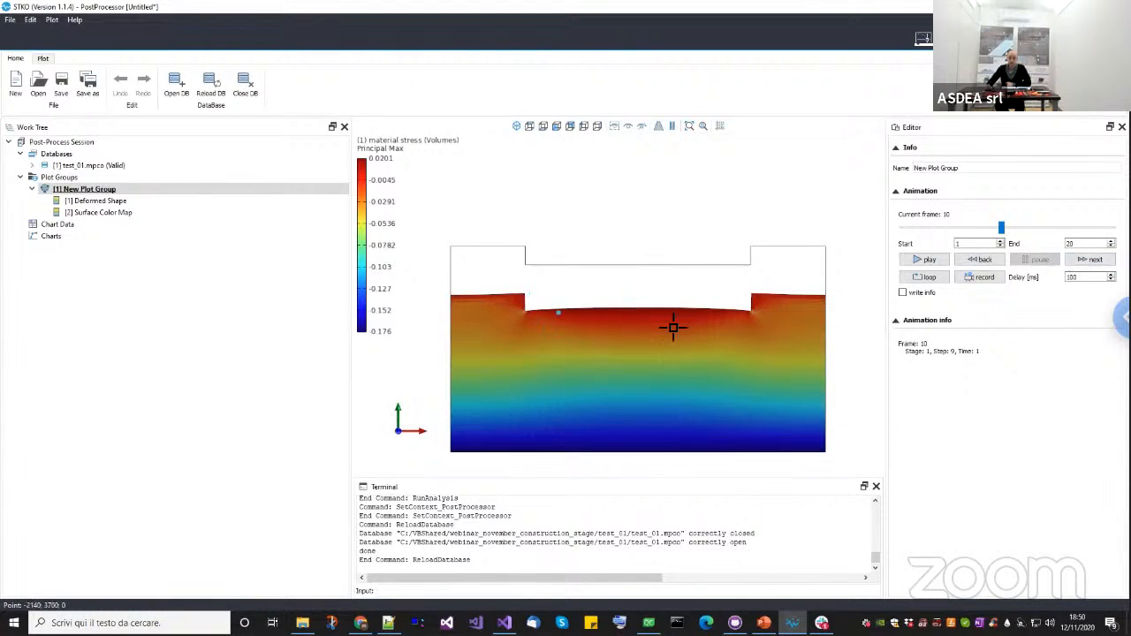
pyautogui.moveTo(617, 345); pyautogui.dragTo(583, 350, button='middle')
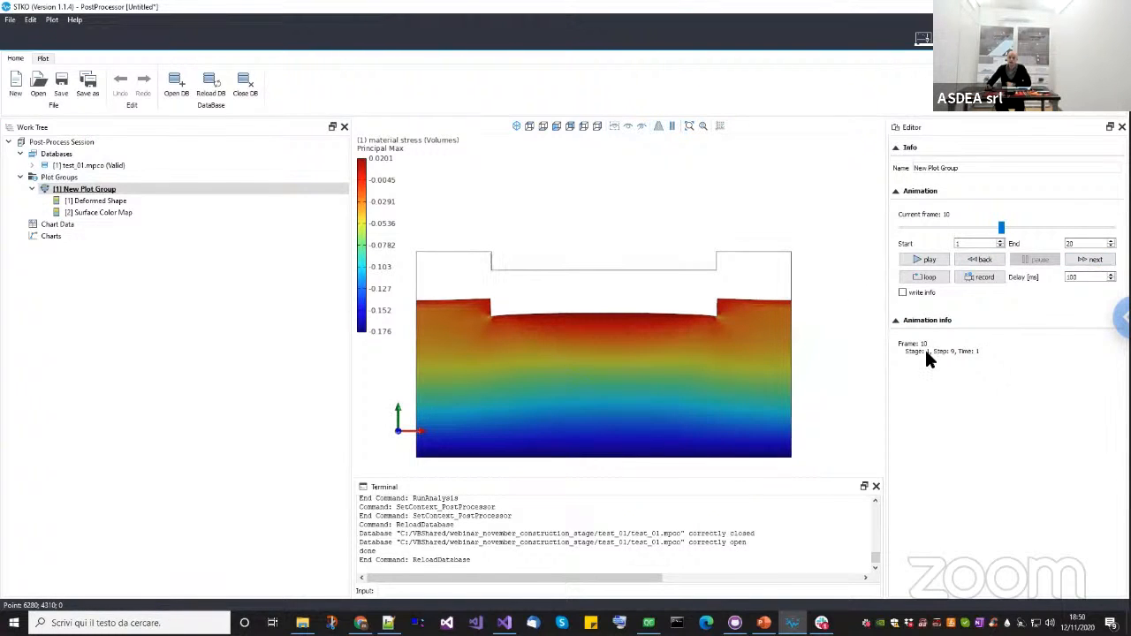
# Step through the frame construction stage from frame 11 to frame 20, examining deformation and stress around the frame and its foundation.
pyautogui.click(1068, 261)
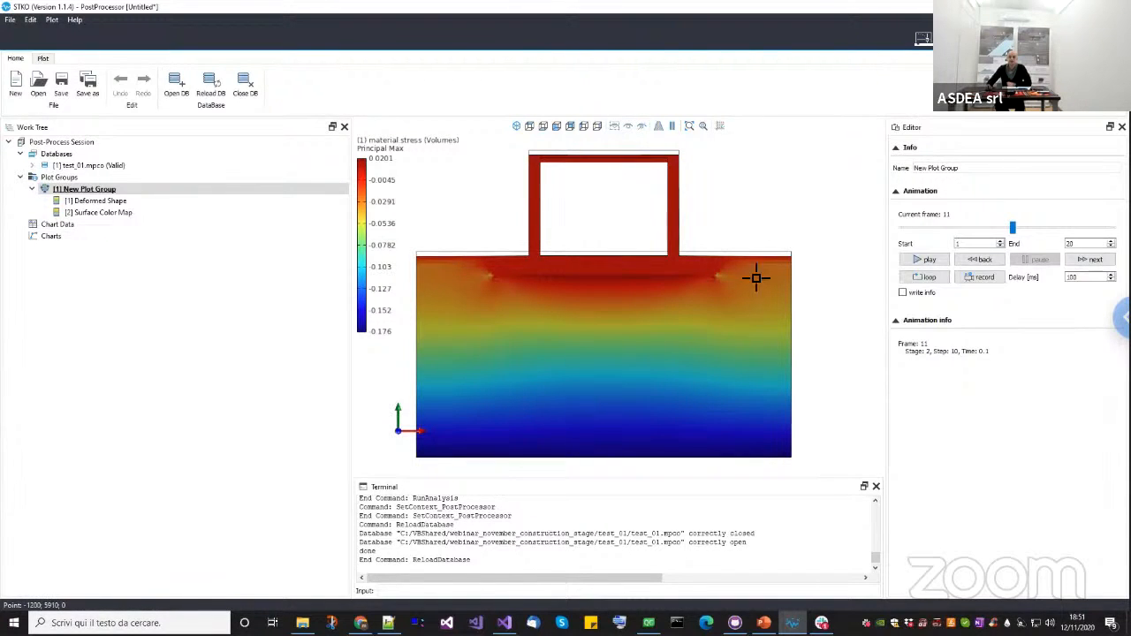
pyautogui.doubleClick(1093, 261)
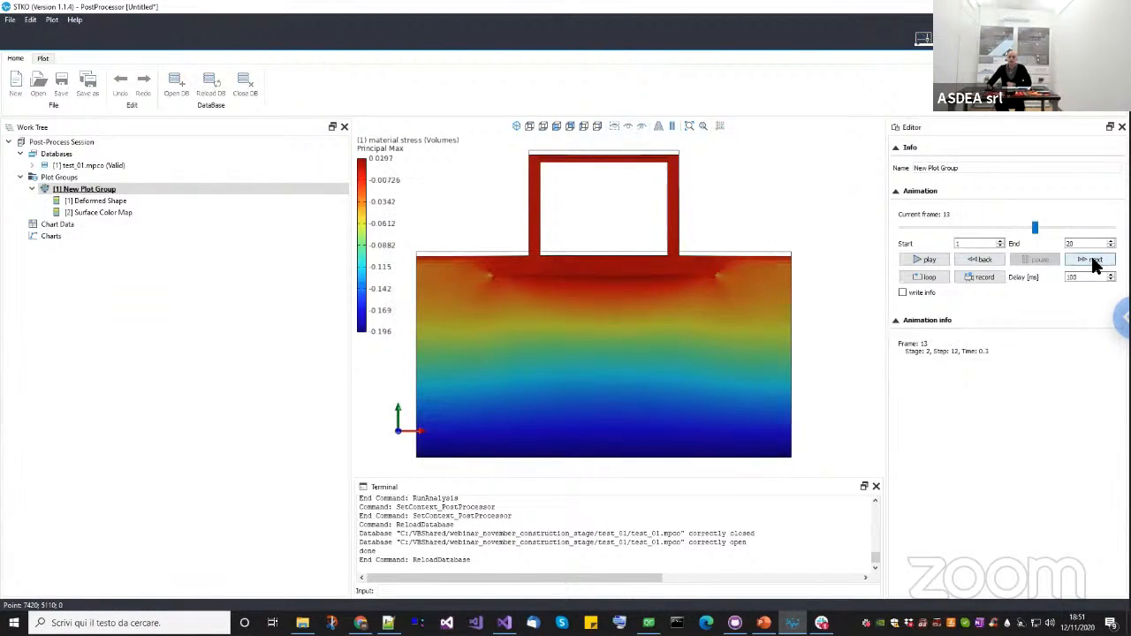
pyautogui.click(1092, 259)
pyautogui.click(1092, 259)
pyautogui.click(1093, 259)
pyautogui.click(1092, 259)
pyautogui.click(1093, 259)
pyautogui.click(1092, 258)
pyautogui.click(1092, 259)
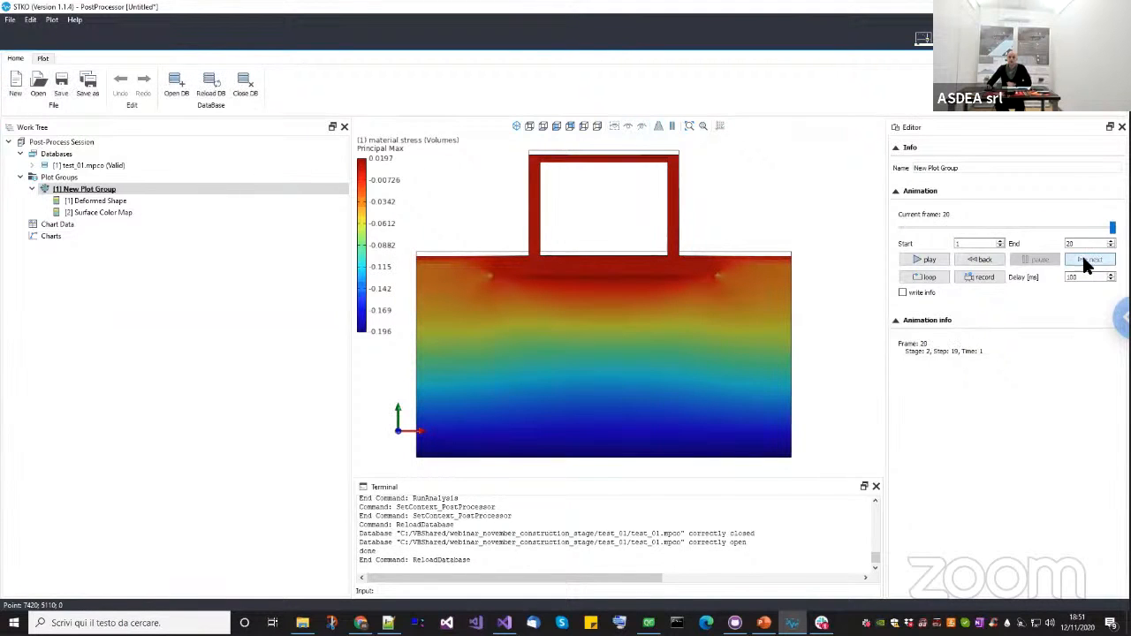
pyautogui.moveTo(673, 389); pyautogui.dragTo(665, 436, button='middle')
pyautogui.scroll(3, 532, 278)
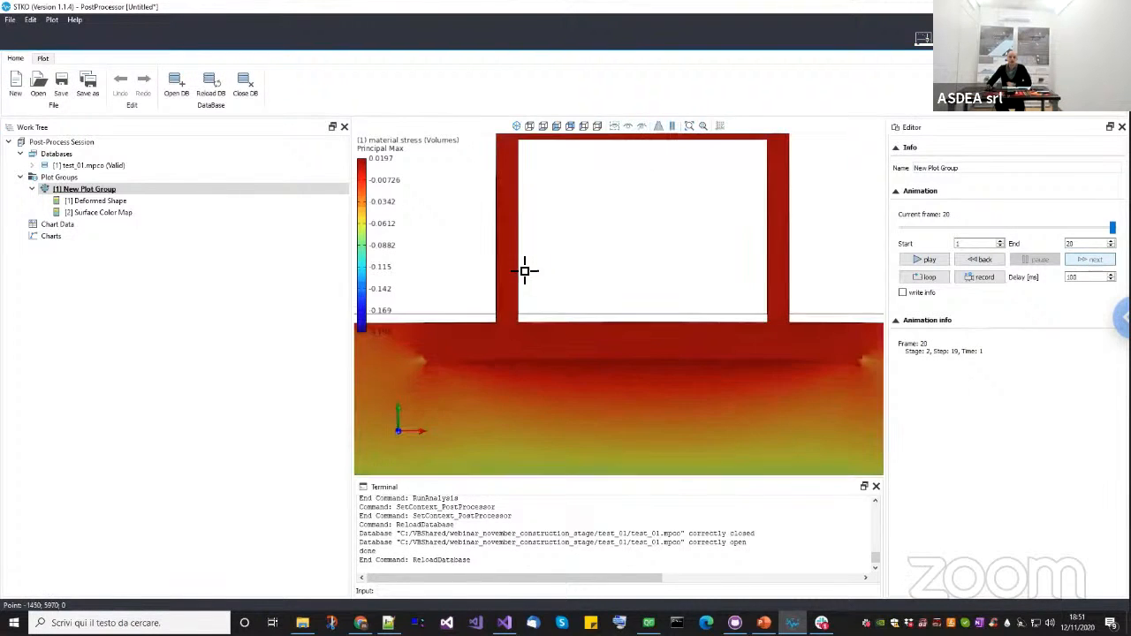
# Examine the deformed shape and principal stress of the whole soil domain and frame at frame 20.
pyautogui.scroll(3, 459, 341)
pyautogui.scroll(-4, 502, 339)
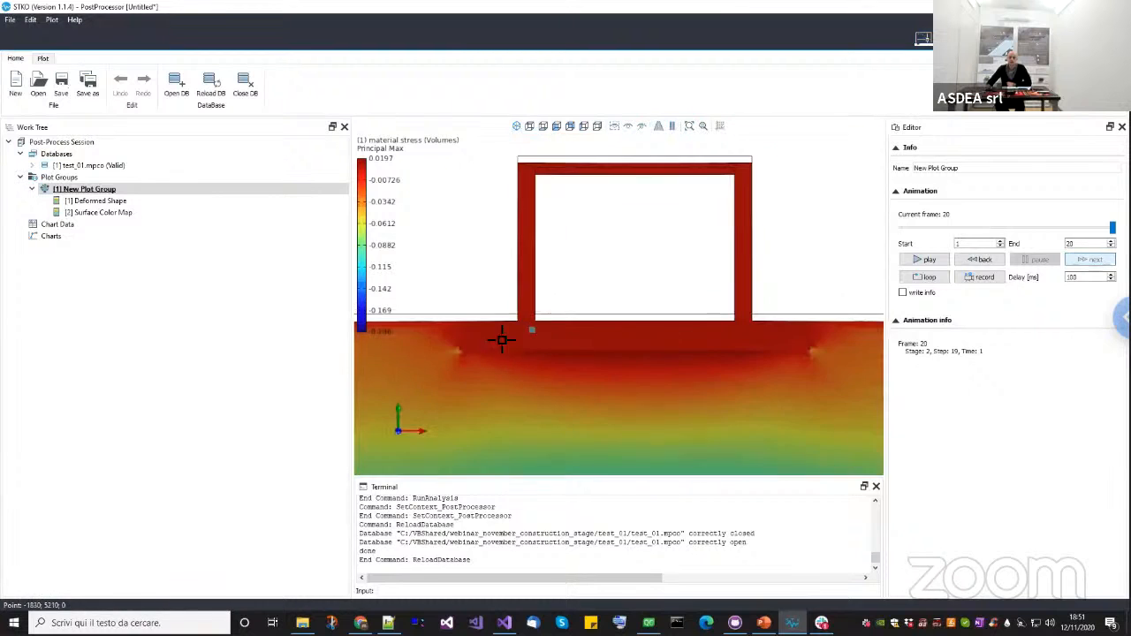
pyautogui.scroll(-2, 504, 345)
pyautogui.scroll(-3, 557, 354)
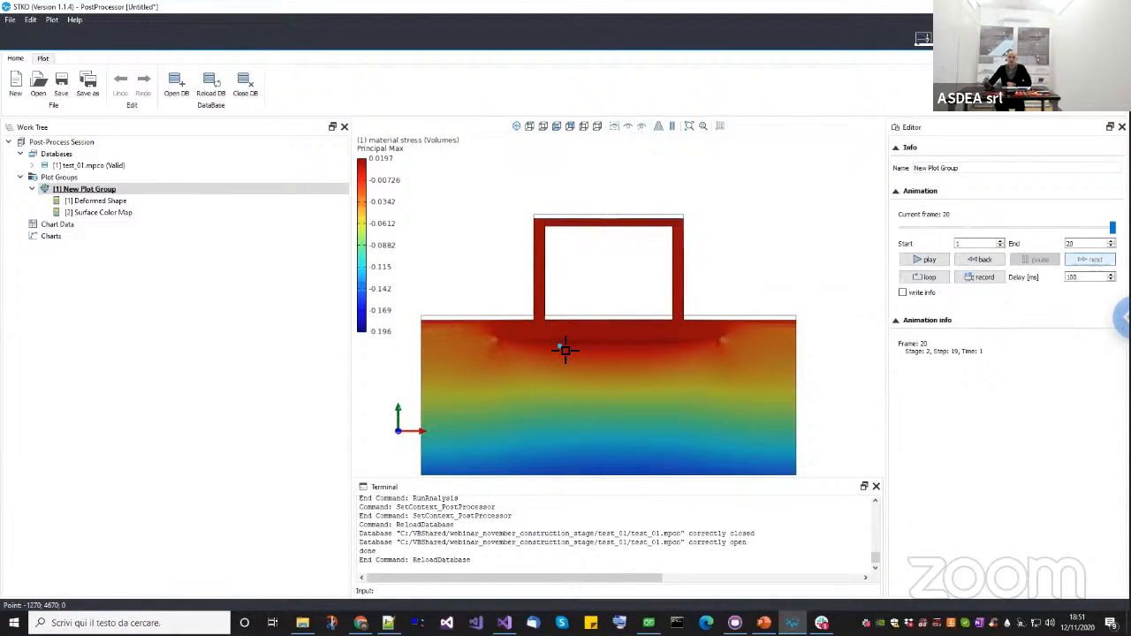
pyautogui.scroll(-3, 573, 336)
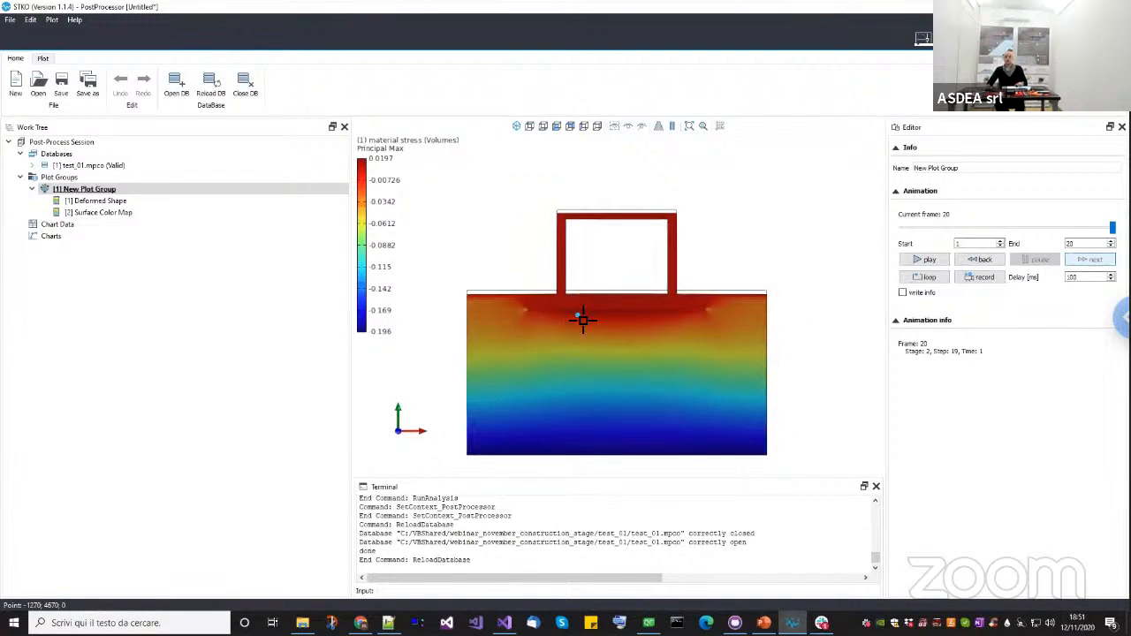
pyautogui.moveTo(628, 374); pyautogui.dragTo(621, 359, button='middle')
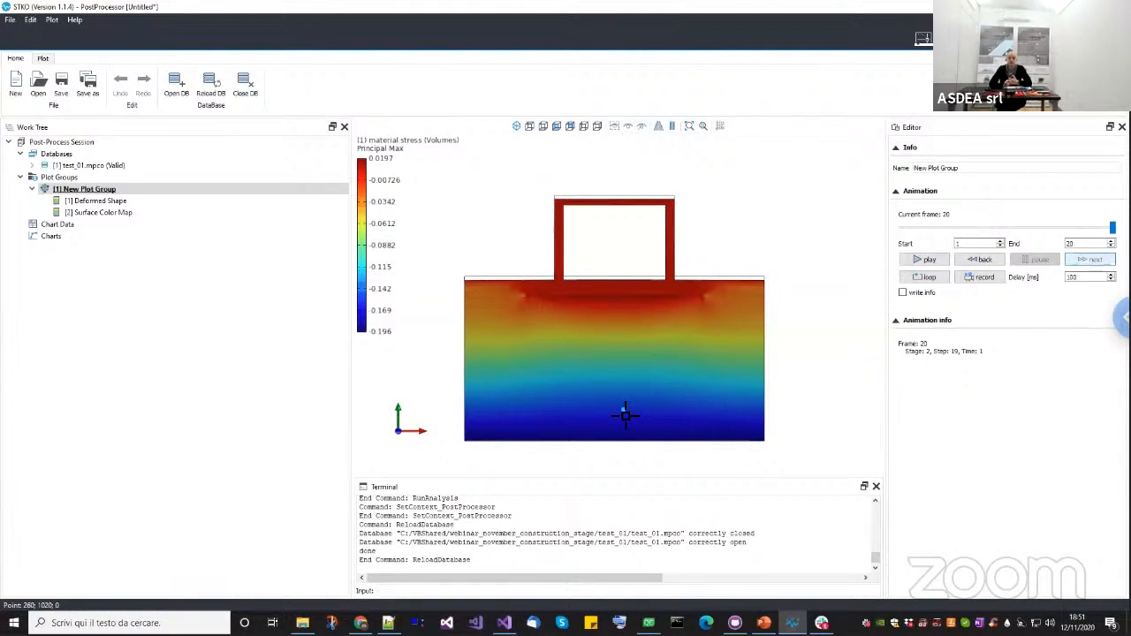
# Return to the pre-processor and review the nDMatTag and nDim settings of the soli + initial wrapper material.
pyautogui.click(922, 39)
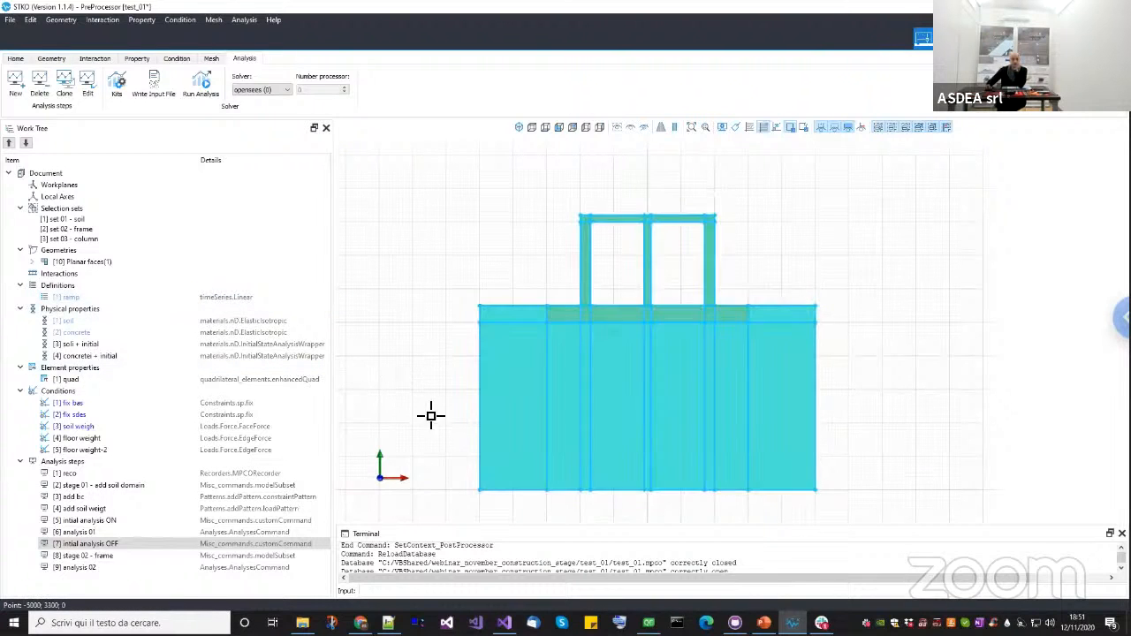
pyautogui.moveTo(482, 425); pyautogui.dragTo(489, 433, button='middle')
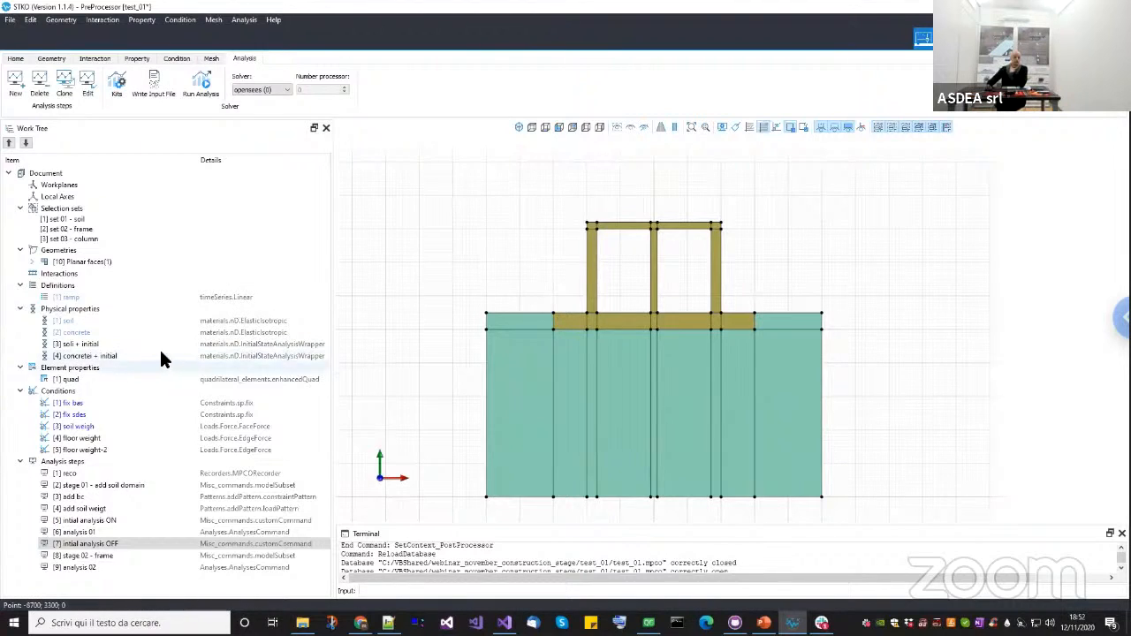
pyautogui.click(92, 318)
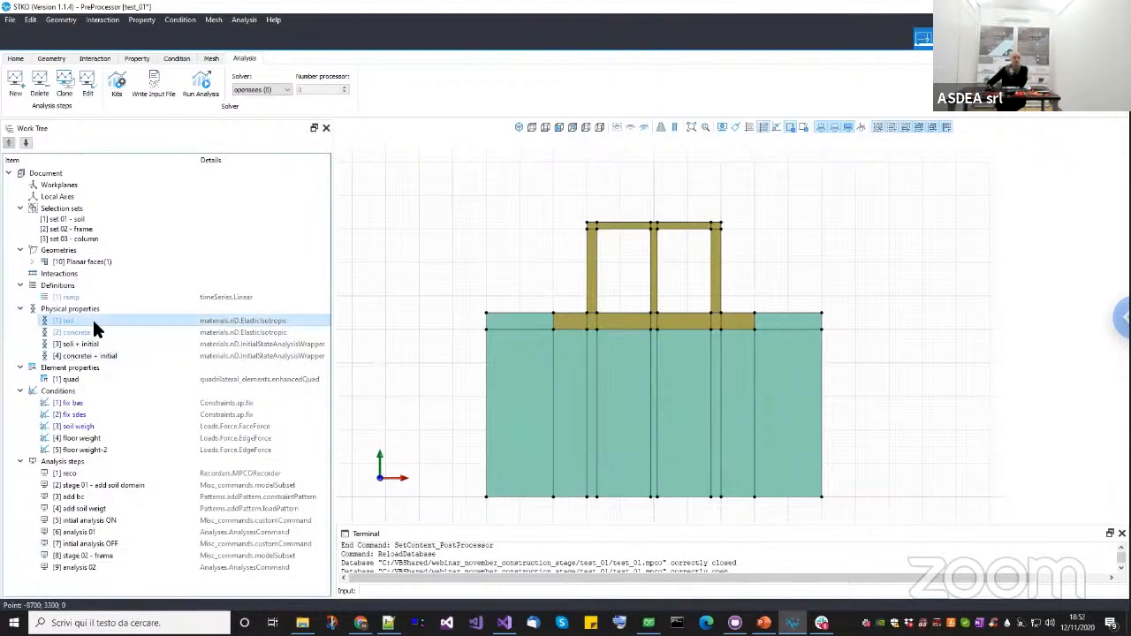
pyautogui.click(93, 344)
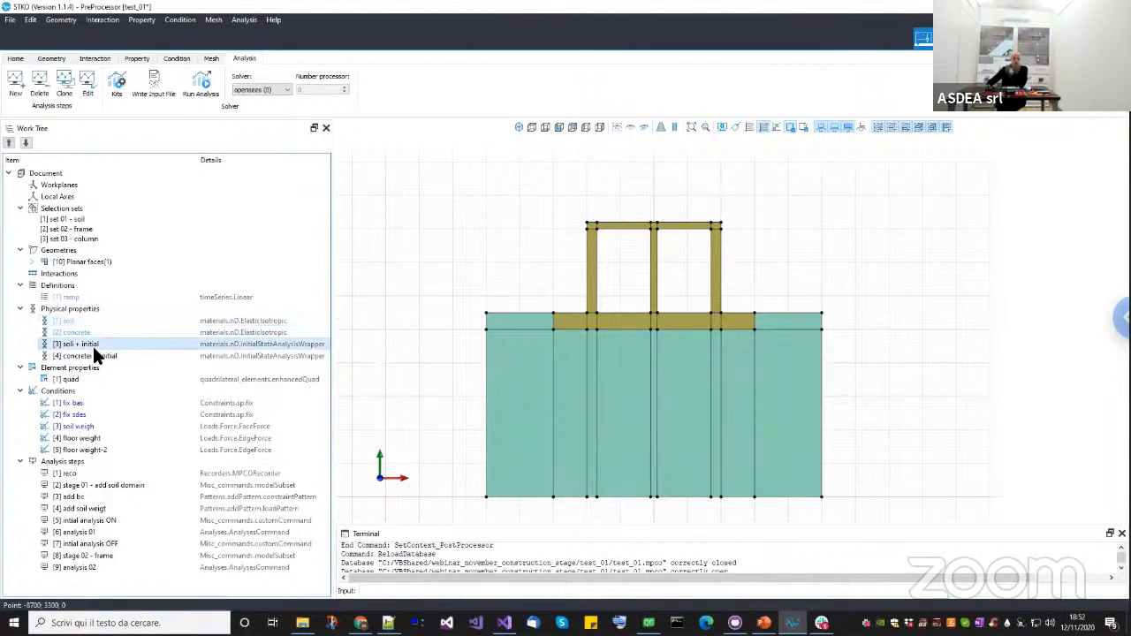
pyautogui.rightClick(93, 348)
pyautogui.click(121, 385)
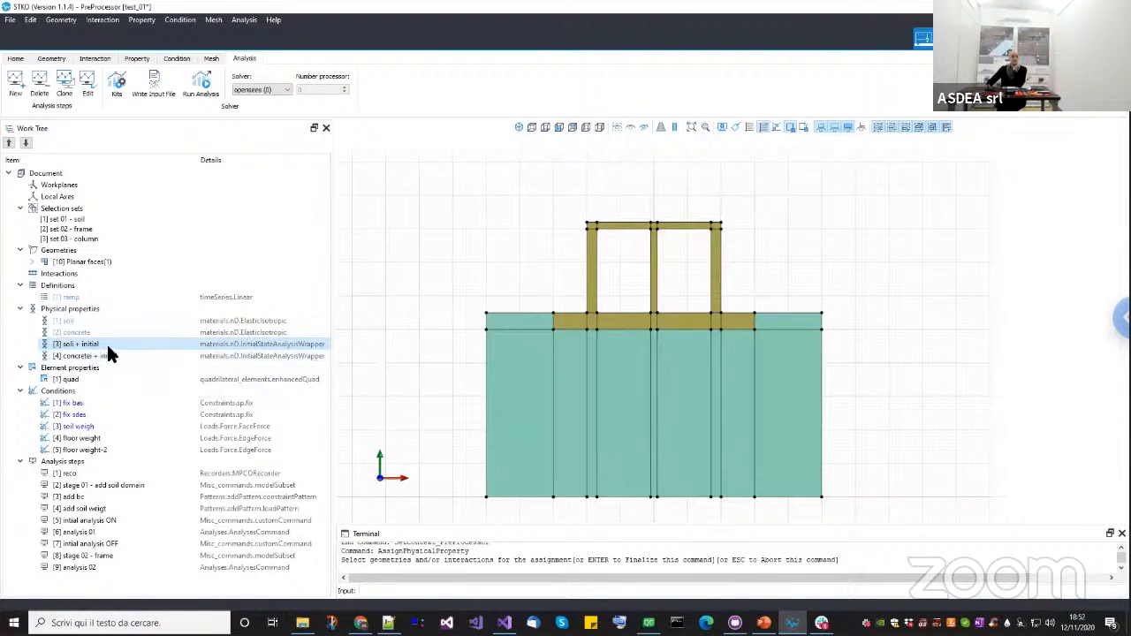
pyautogui.rightClick(124, 349)
pyautogui.click(126, 371)
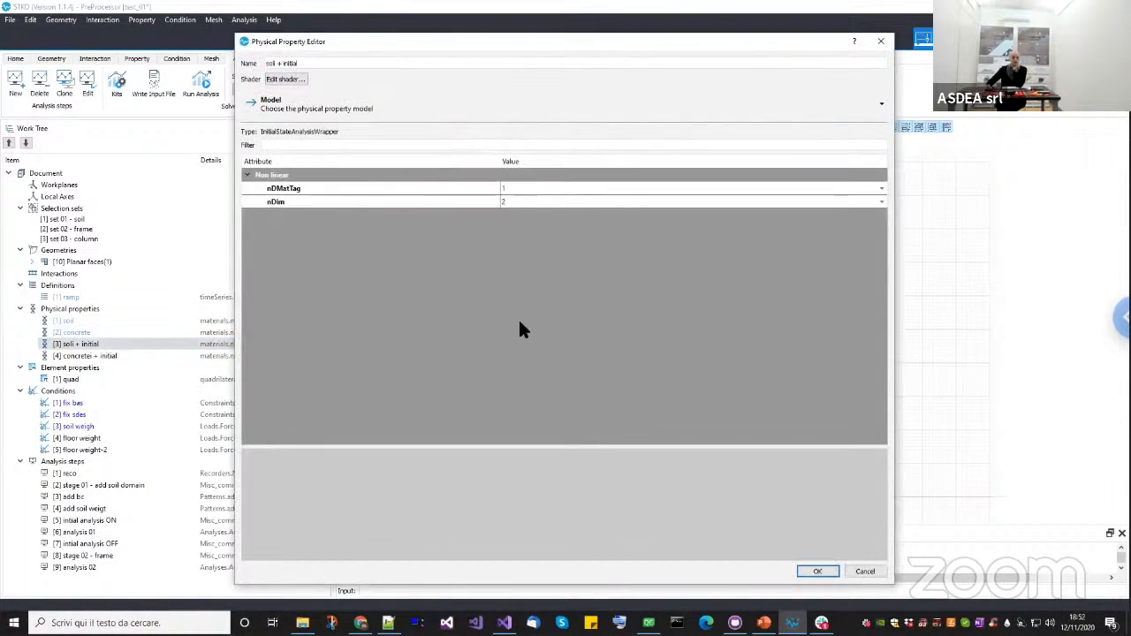
pyautogui.click(507, 202)
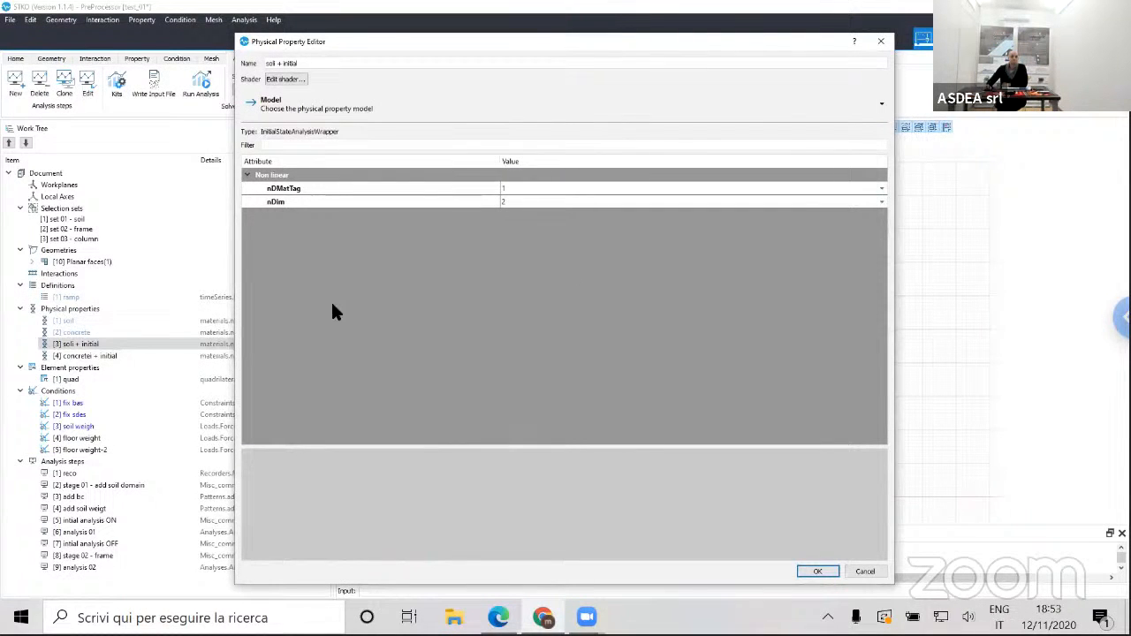
pyautogui.click(881, 41)
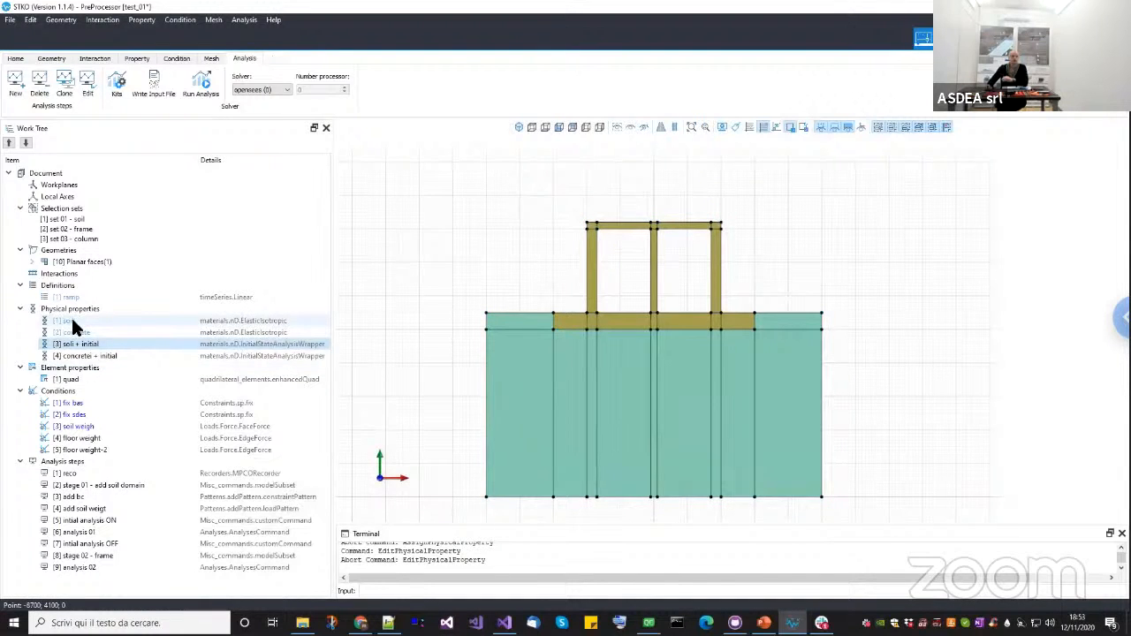
# Review the type and thickness settings of the quad element property without changing them.
pyautogui.click(94, 321)
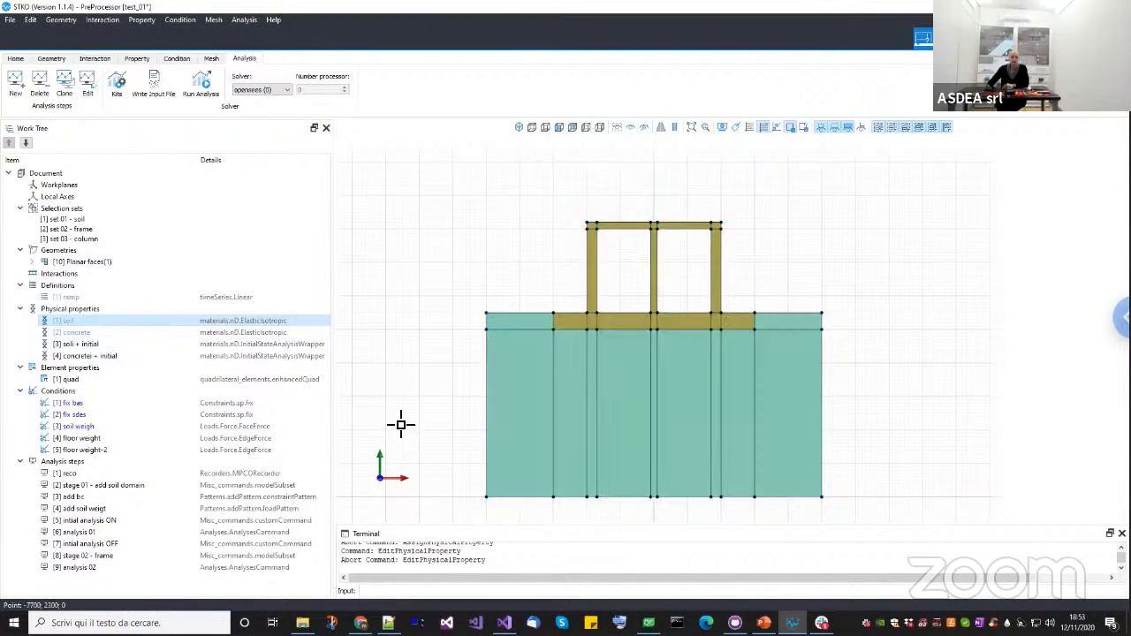
pyautogui.rightClick(256, 382)
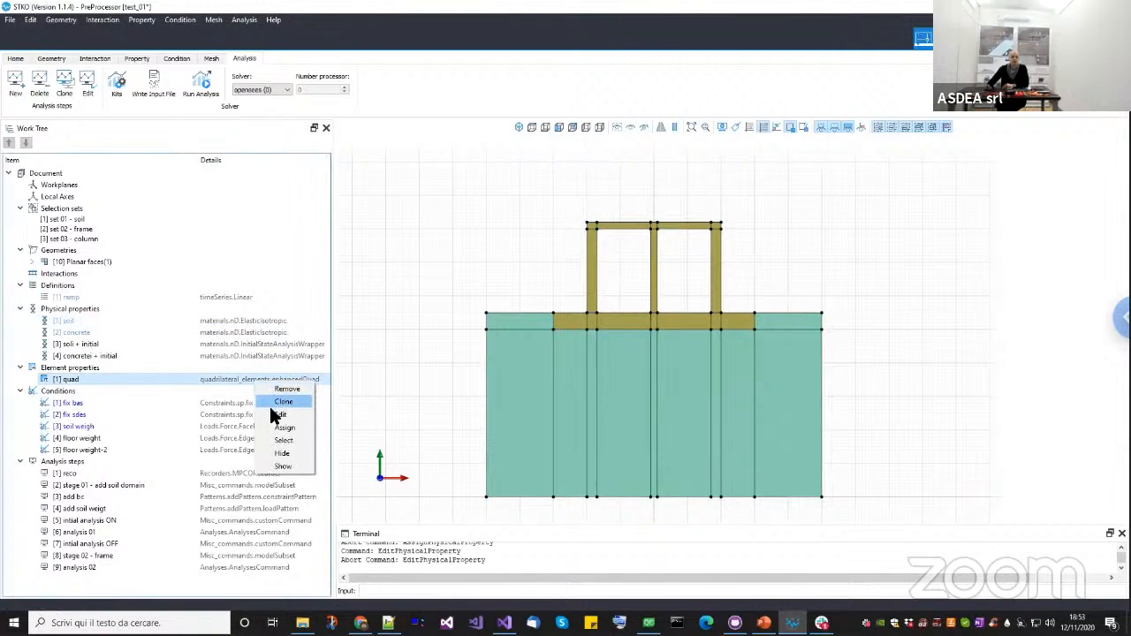
pyautogui.click(275, 415)
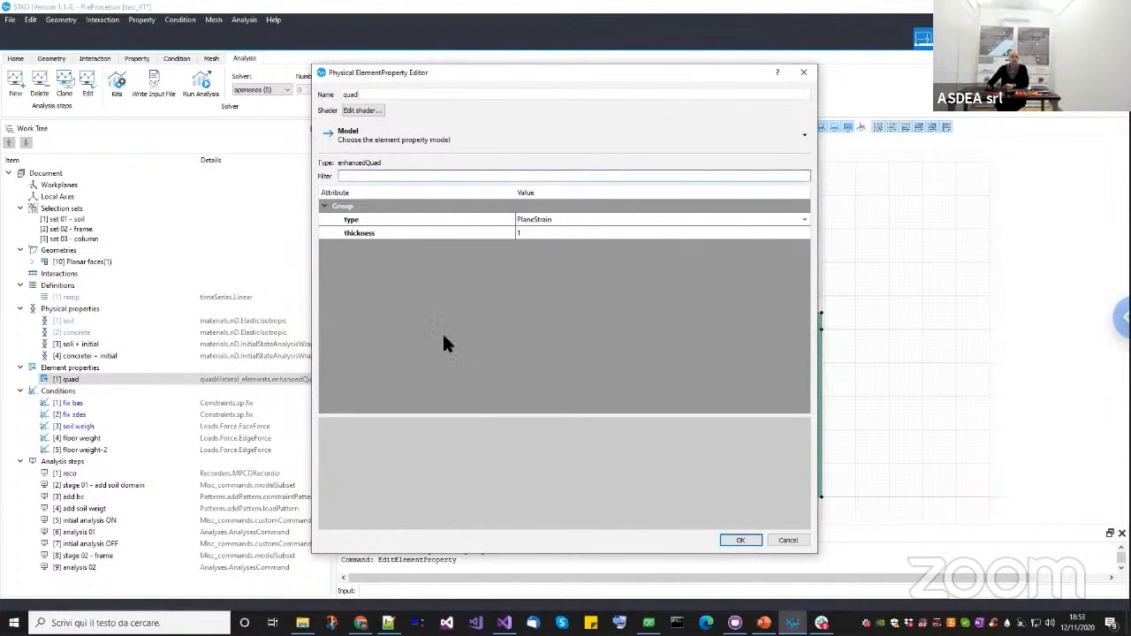
pyautogui.click(786, 541)
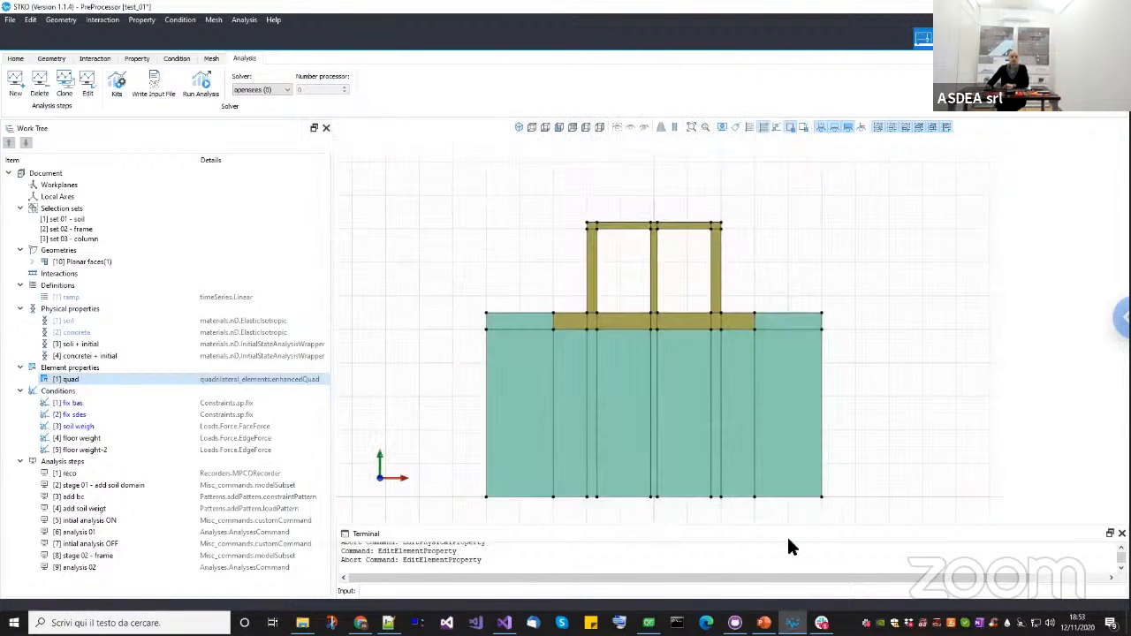
# Set the quad element property's type to PlaneStress.
pyautogui.rightClick(247, 380)
pyautogui.click(260, 409)
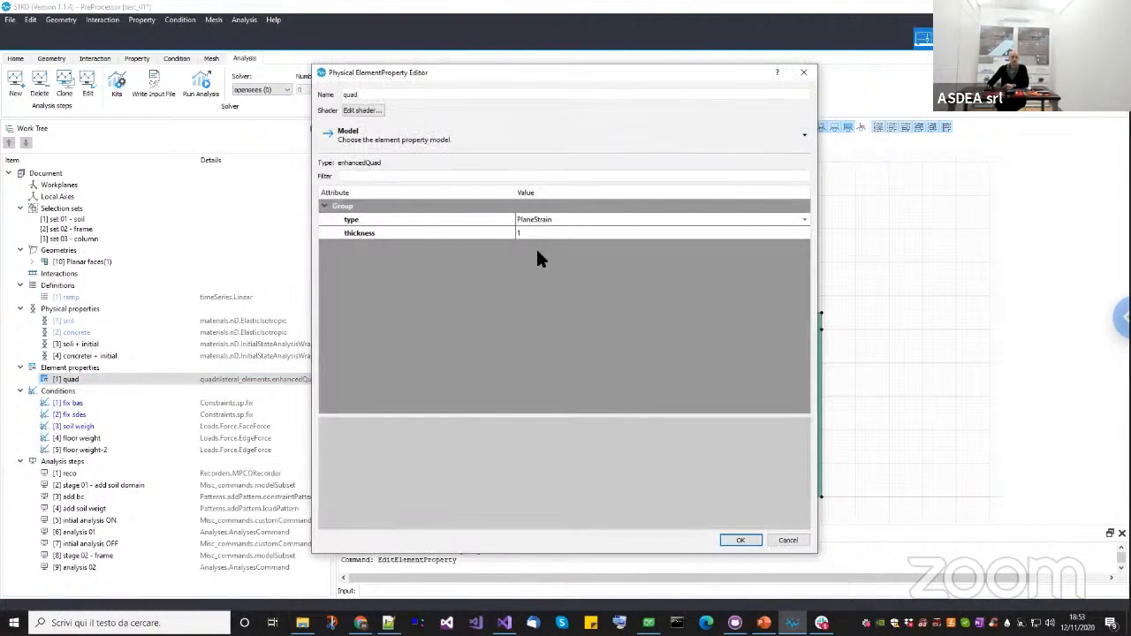
pyautogui.click(563, 219)
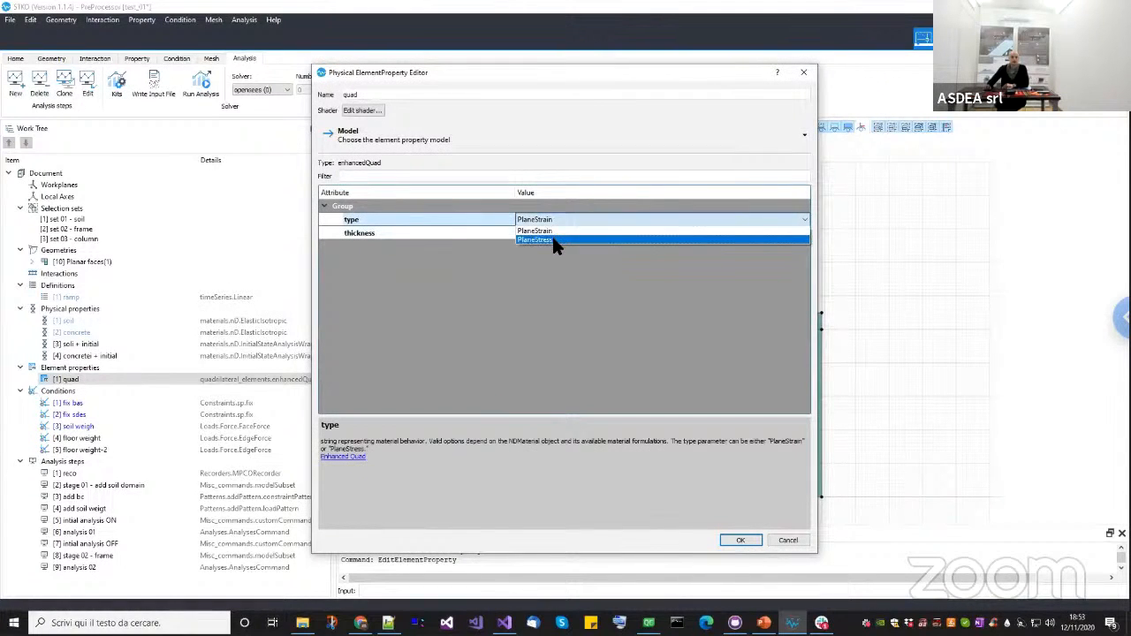
pyautogui.click(552, 240)
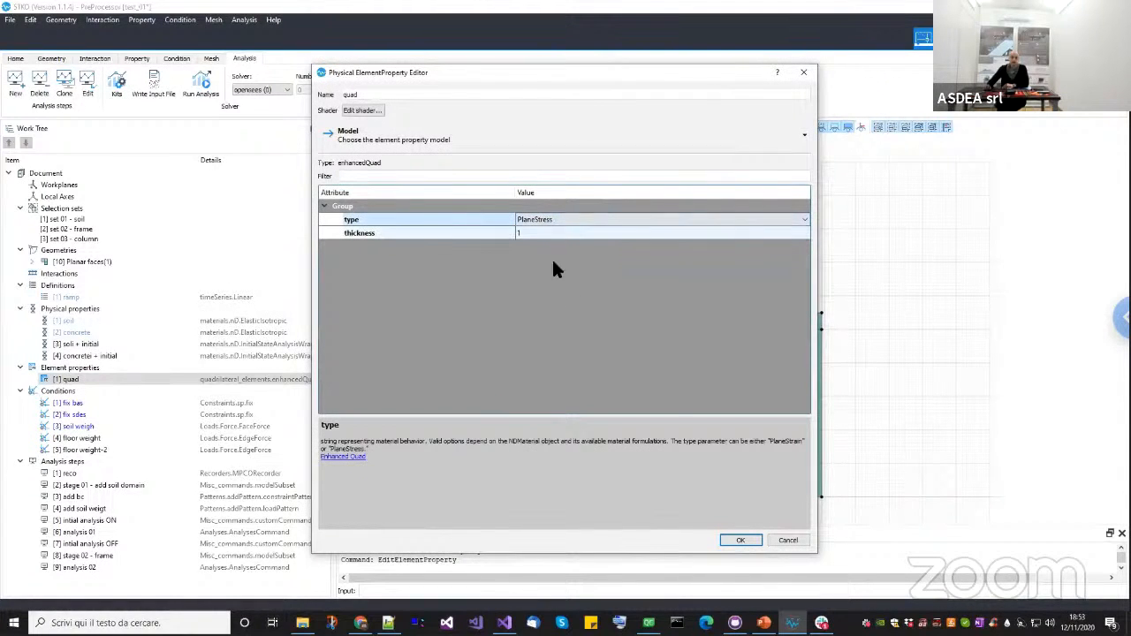
pyautogui.click(732, 542)
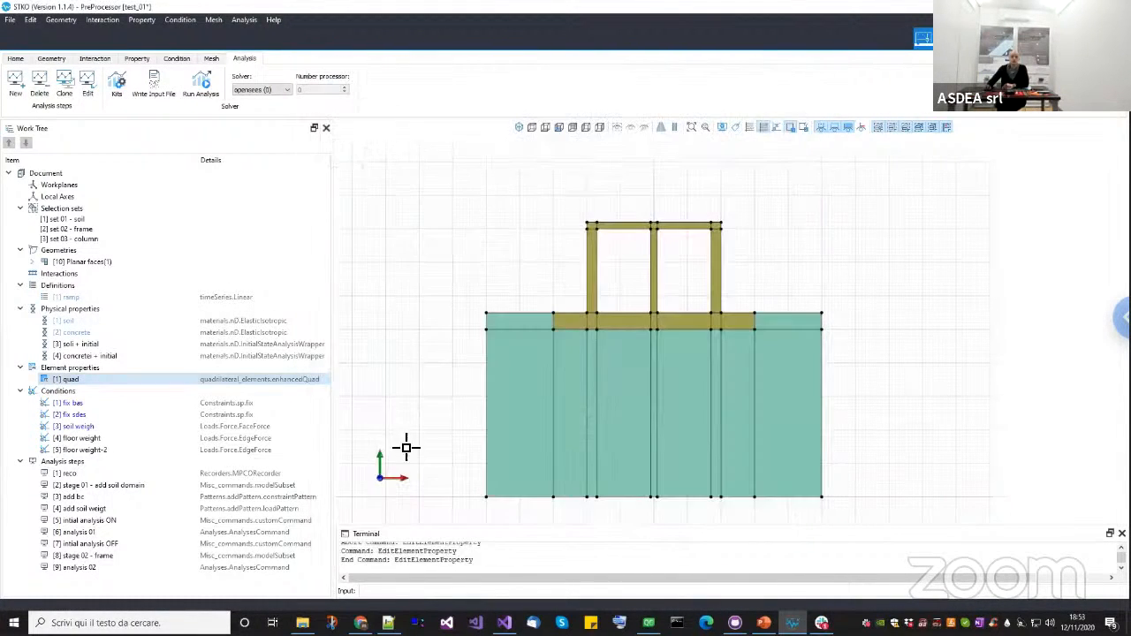
# Set nDim to 3 in the soli + initial wrapper material.
pyautogui.rightClick(268, 351)
pyautogui.click(276, 374)
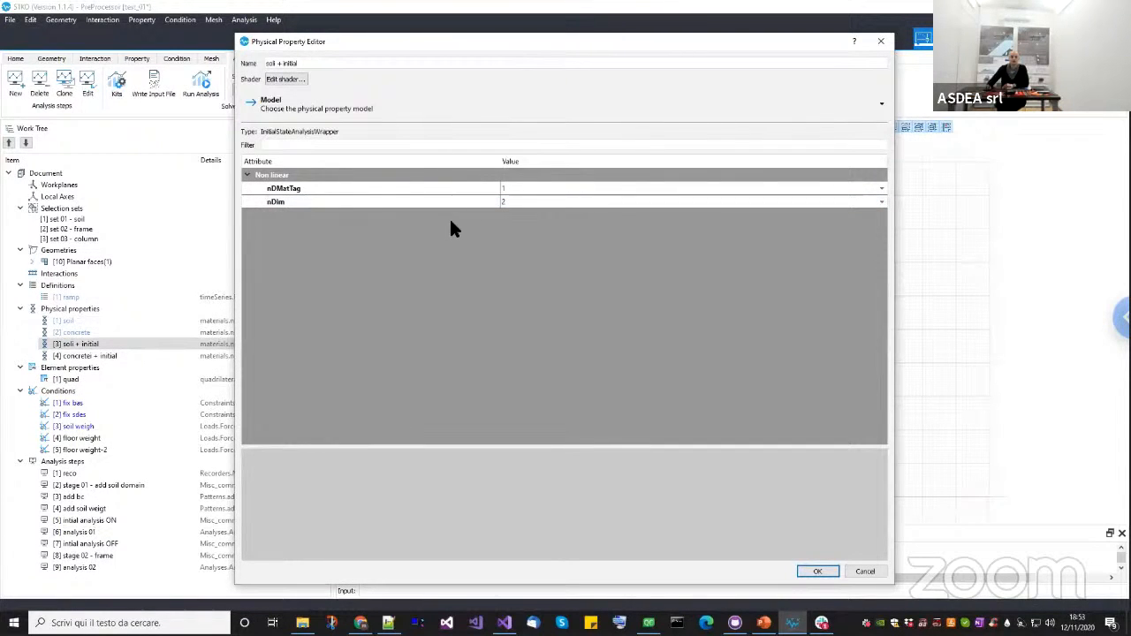
pyautogui.click(516, 201)
pyautogui.click(516, 201)
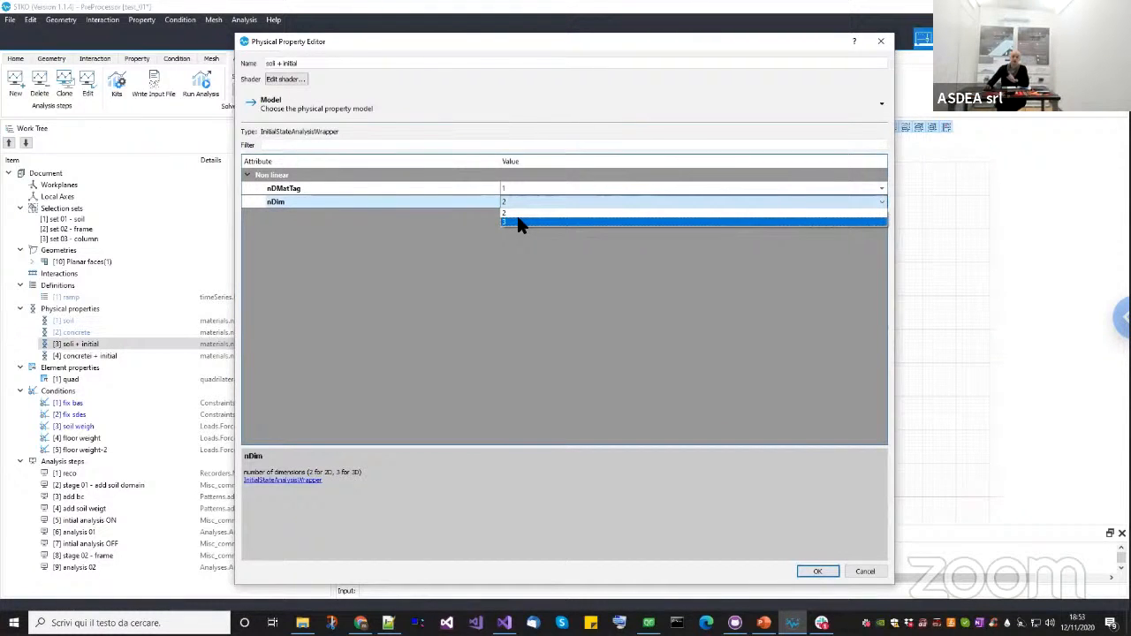
pyautogui.click(518, 221)
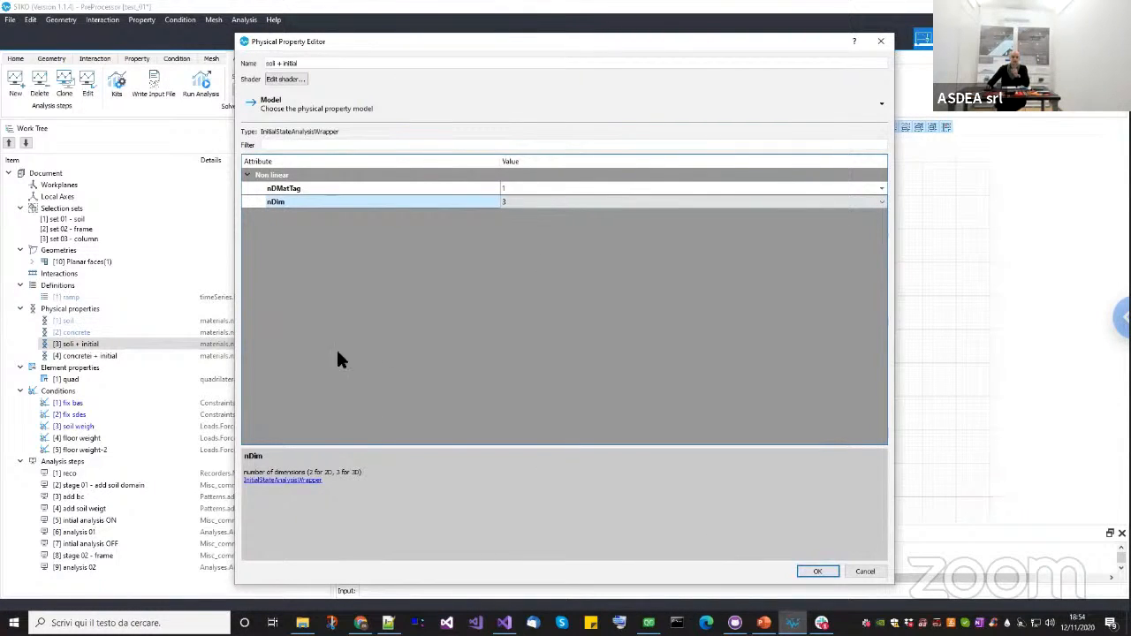
pyautogui.click(801, 569)
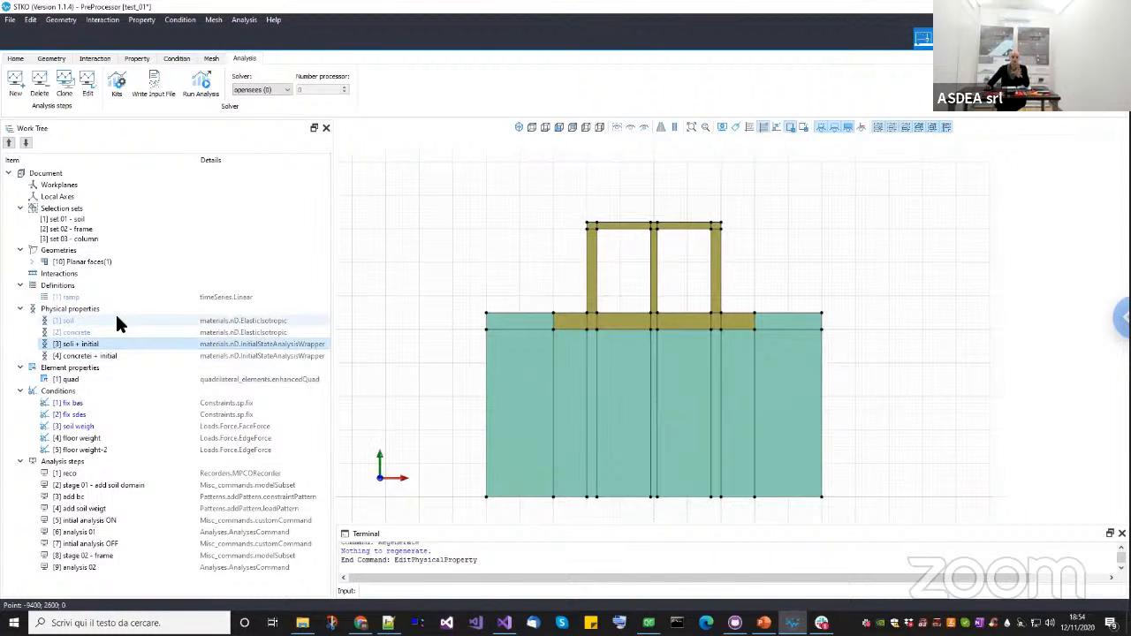
# Set nDim to 3 in the concretei + initial wrapper material.
pyautogui.click(116, 320)
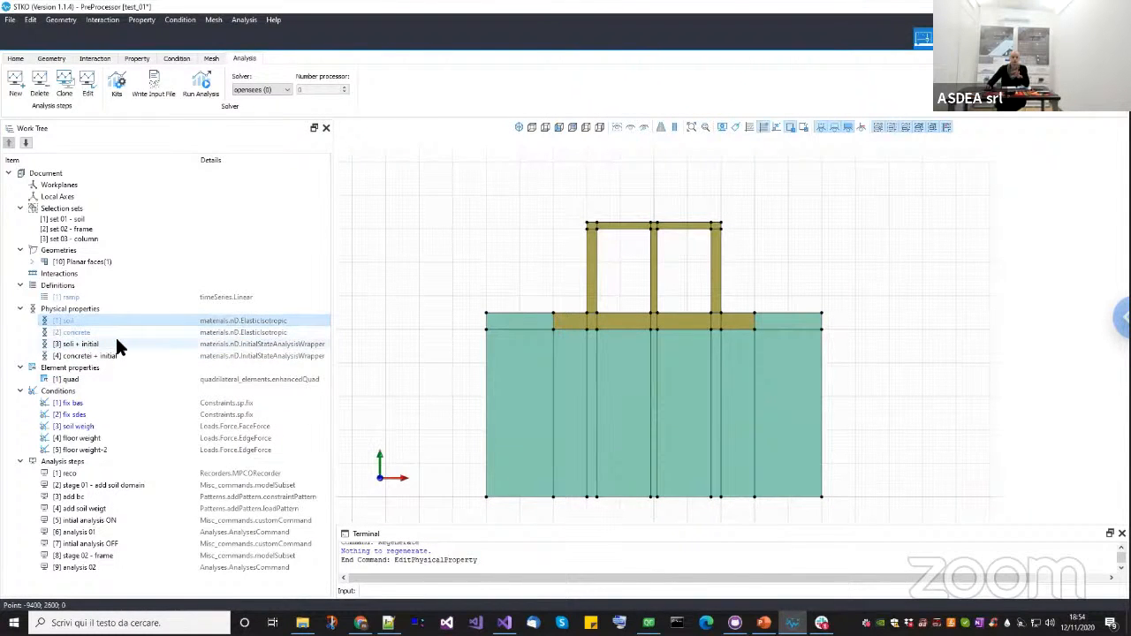
pyautogui.rightClick(118, 357)
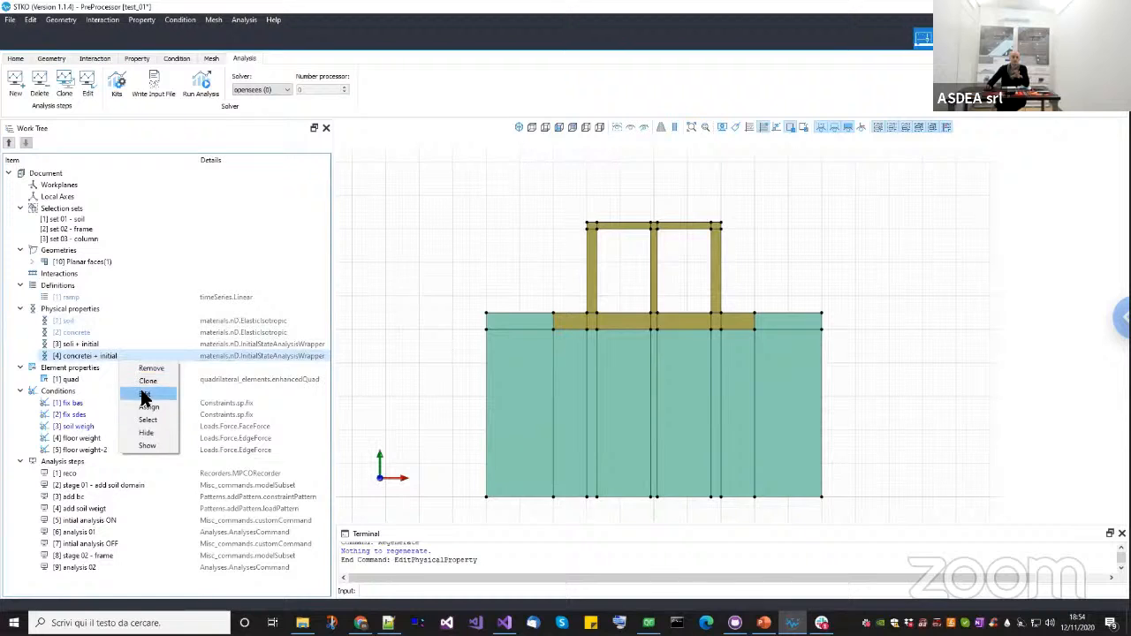
pyautogui.click(145, 394)
pyautogui.click(529, 205)
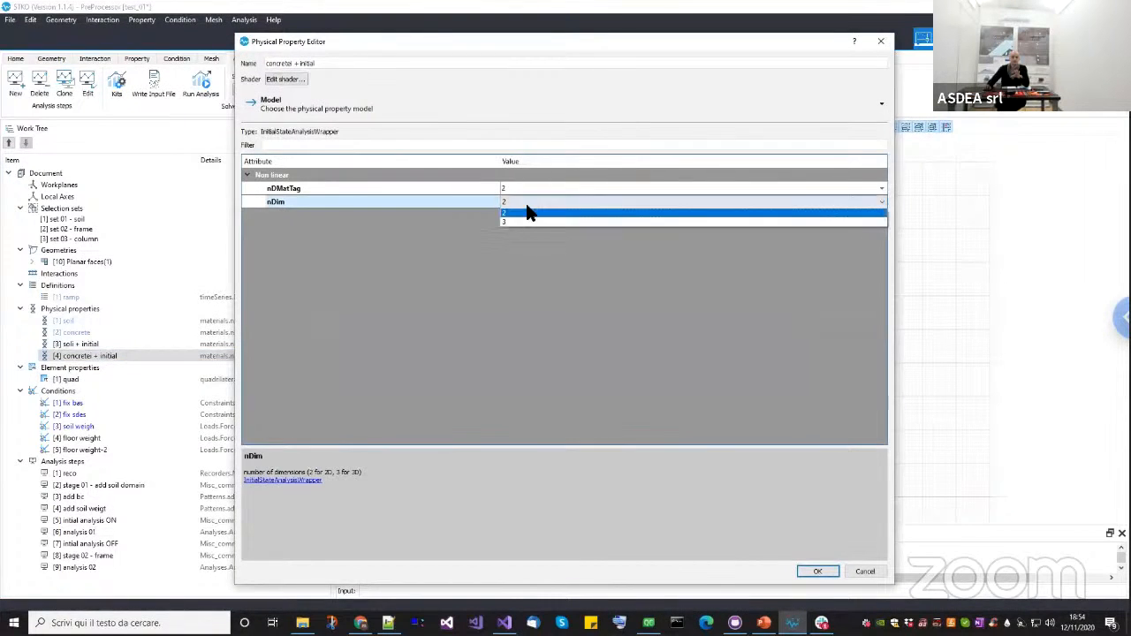
pyautogui.click(514, 225)
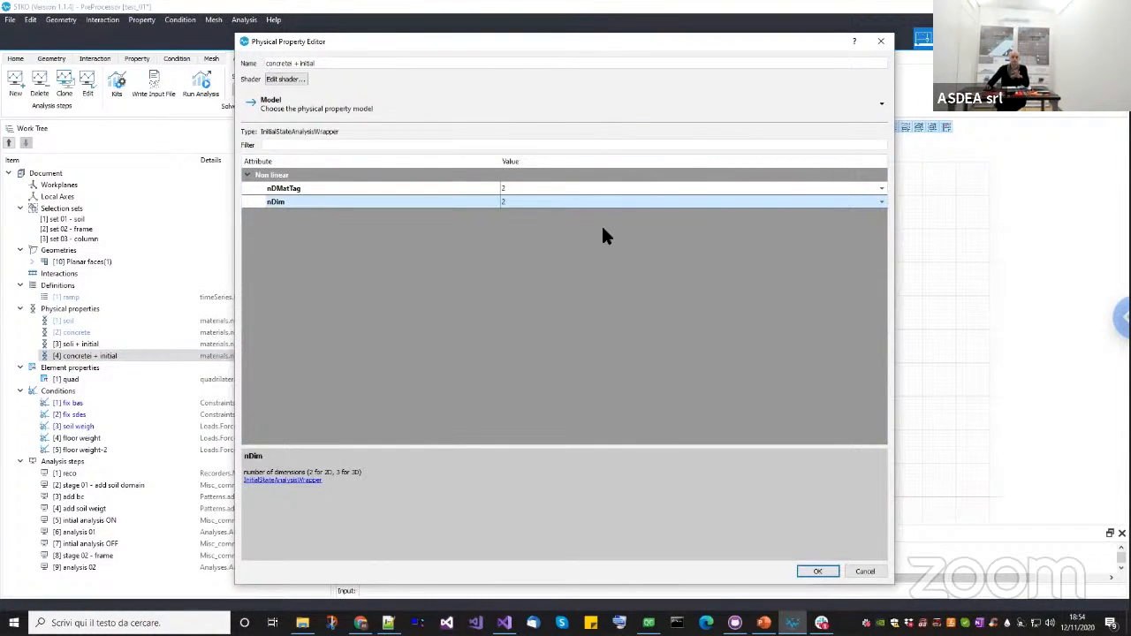
pyautogui.click(582, 203)
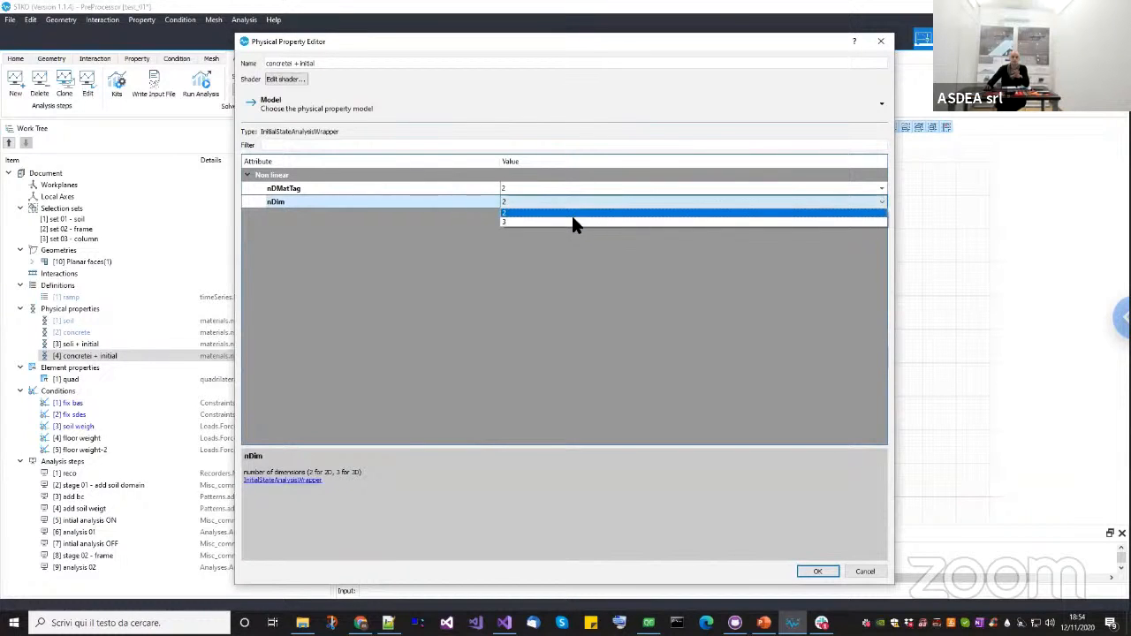
pyautogui.click(573, 223)
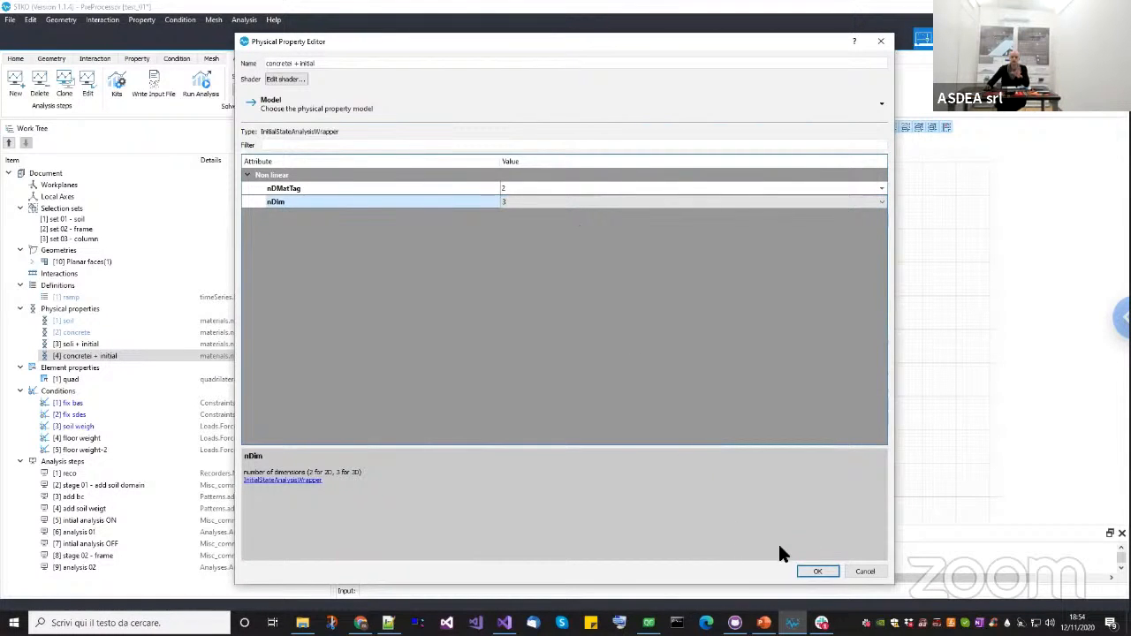
pyautogui.click(809, 571)
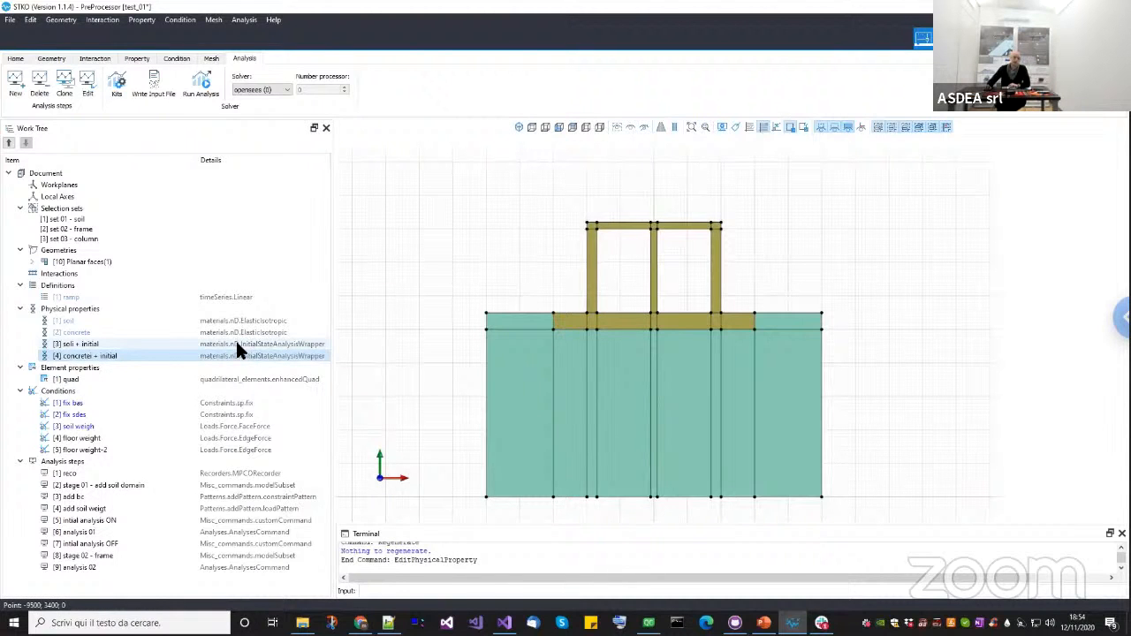
# Add a physical property named "soil pstress" that uses the nD PlaneStress material model.
pyautogui.click(114, 311)
pyautogui.rightClick(113, 309)
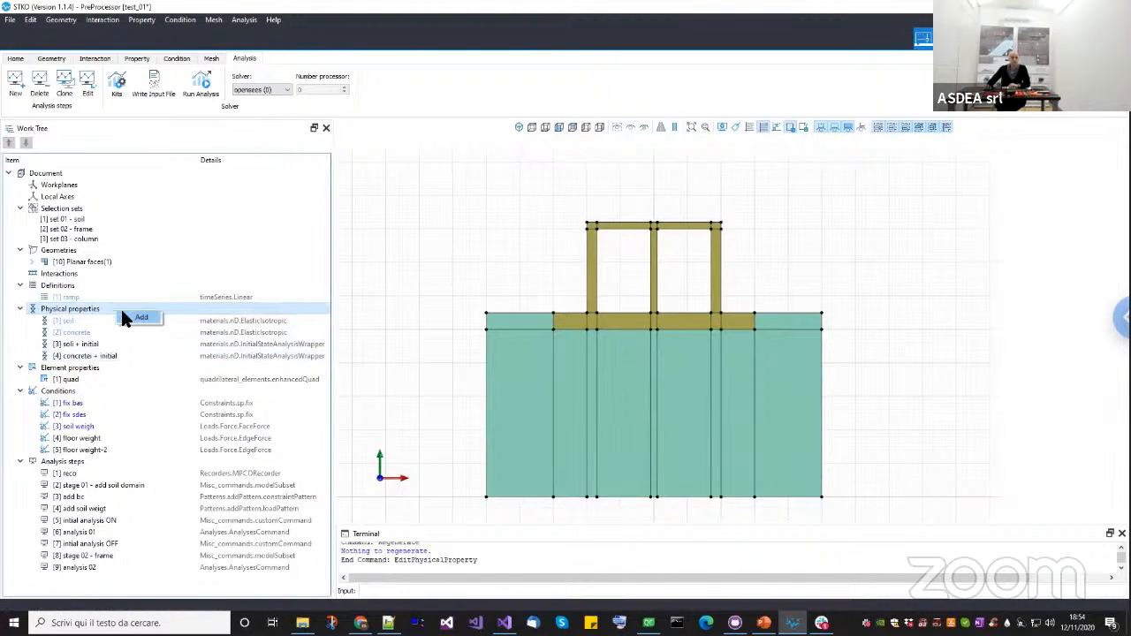
pyautogui.click(133, 316)
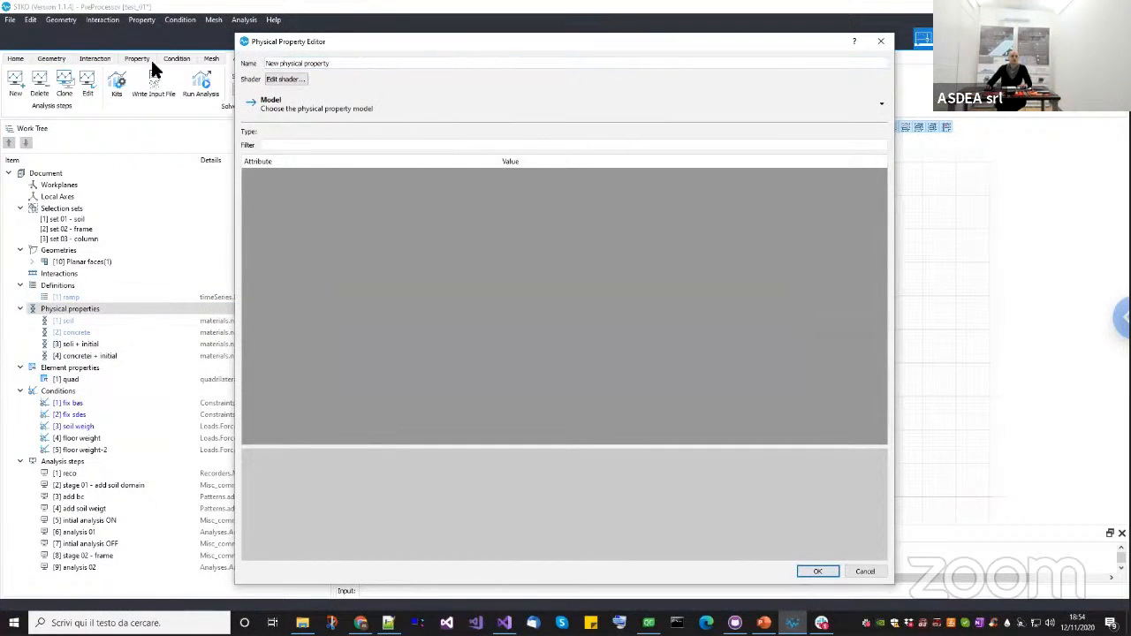
pyautogui.hotkey('ctrl', 'a')
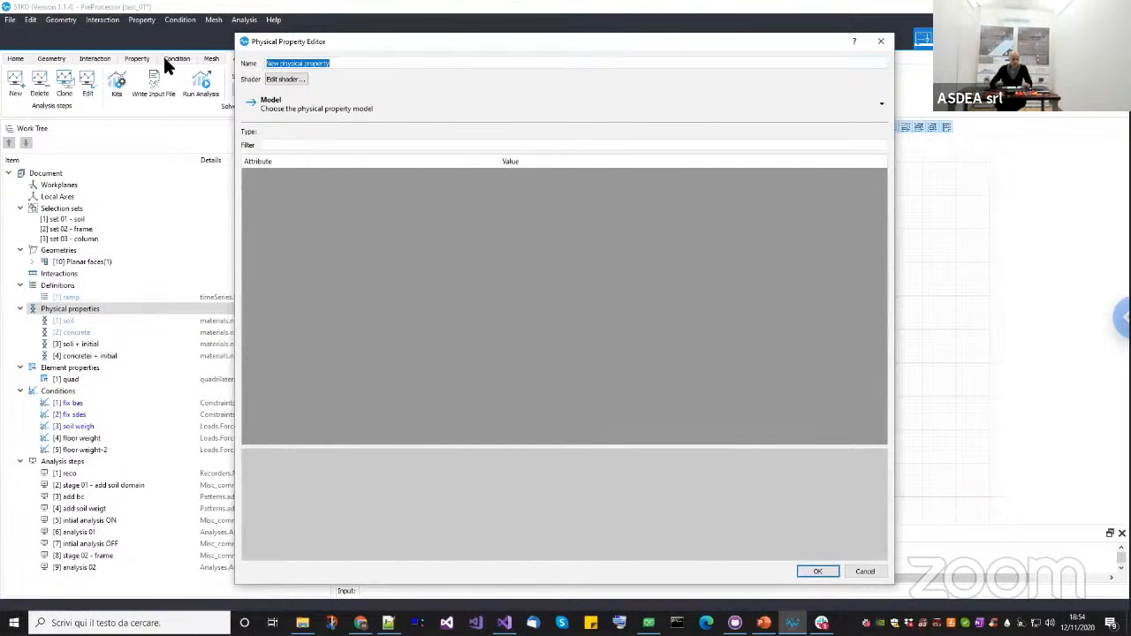
pyautogui.write('soil pstres')
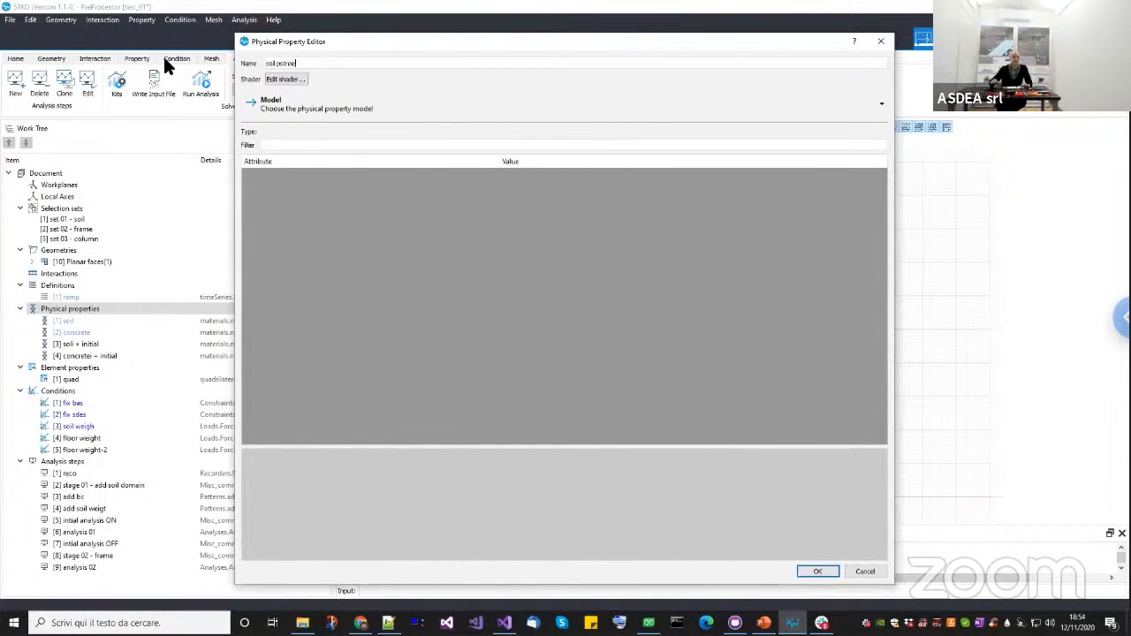
pyautogui.write('s')
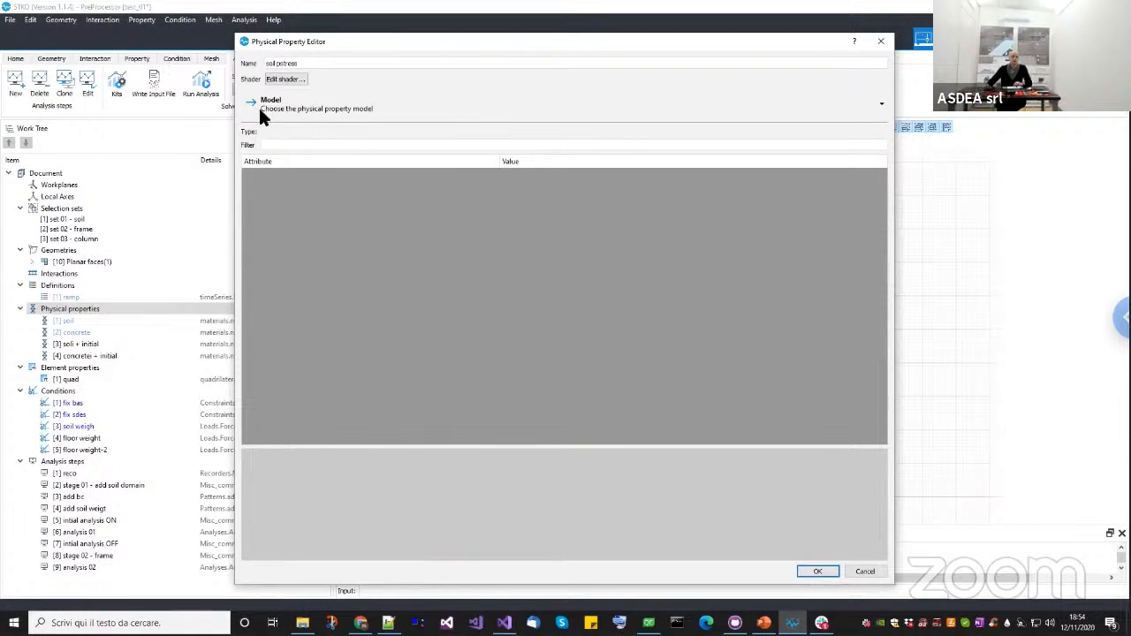
pyautogui.click(292, 119)
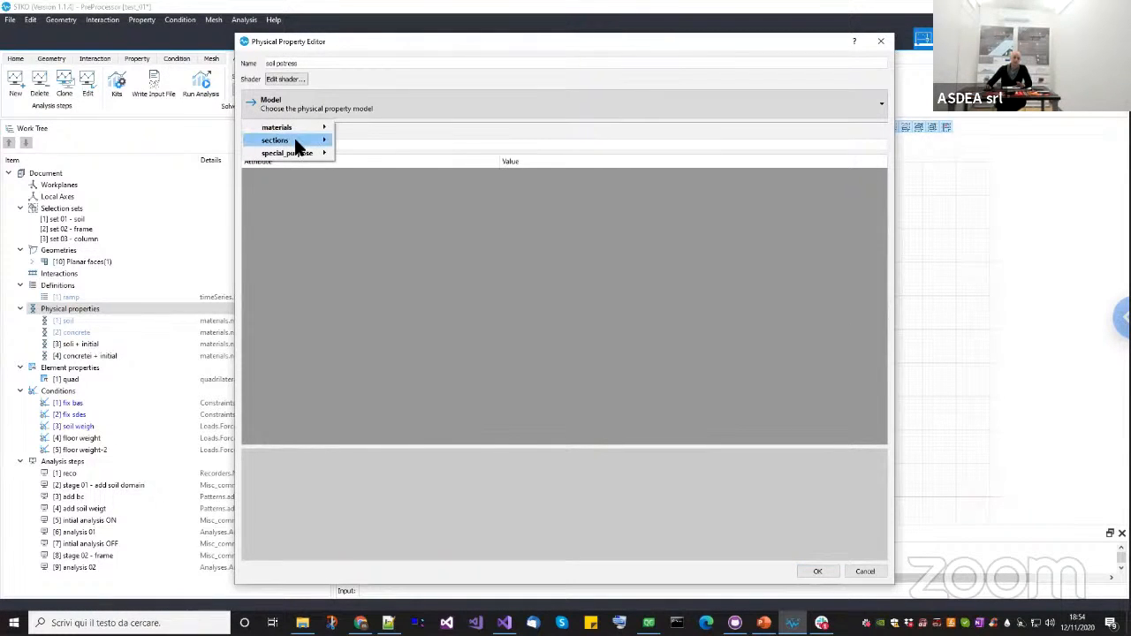
pyautogui.moveTo(298, 142)
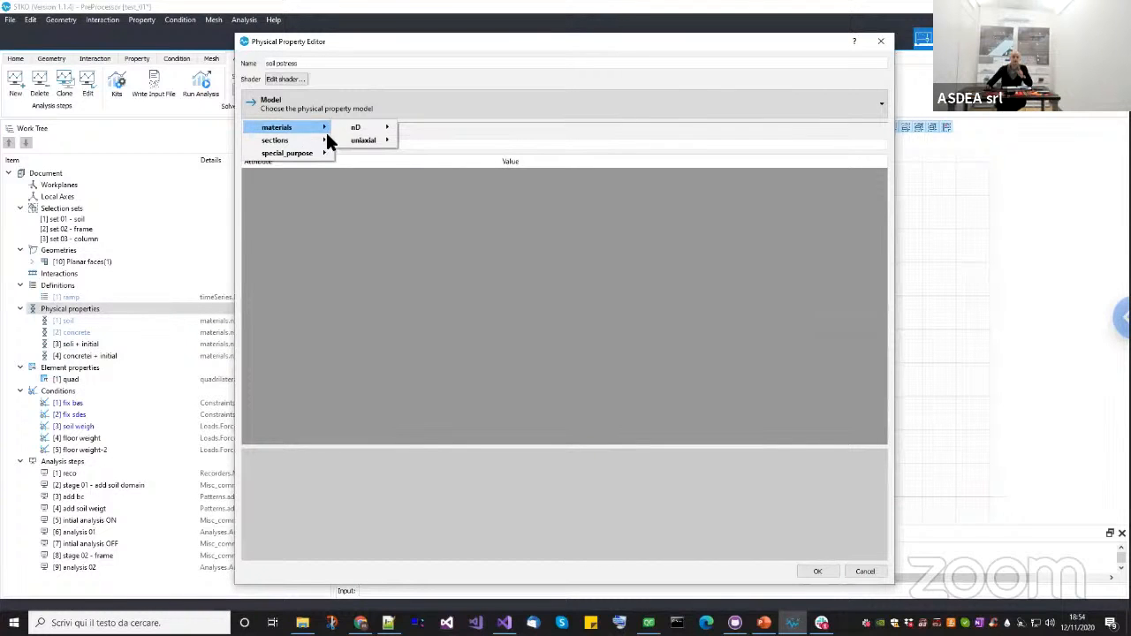
pyautogui.moveTo(360, 129)
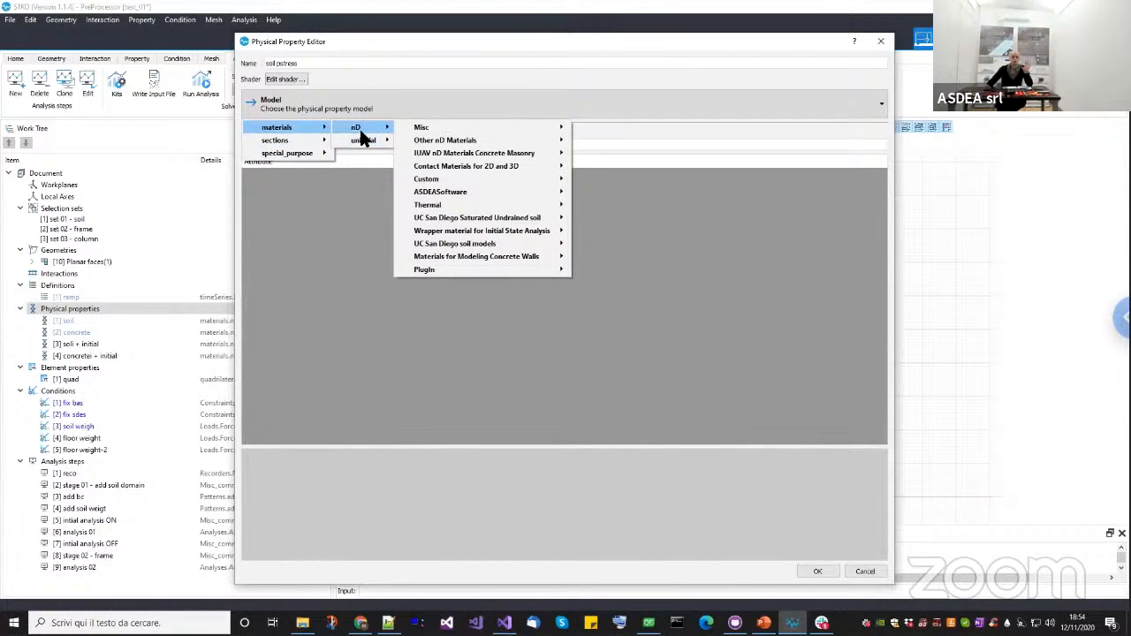
pyautogui.moveTo(408, 135)
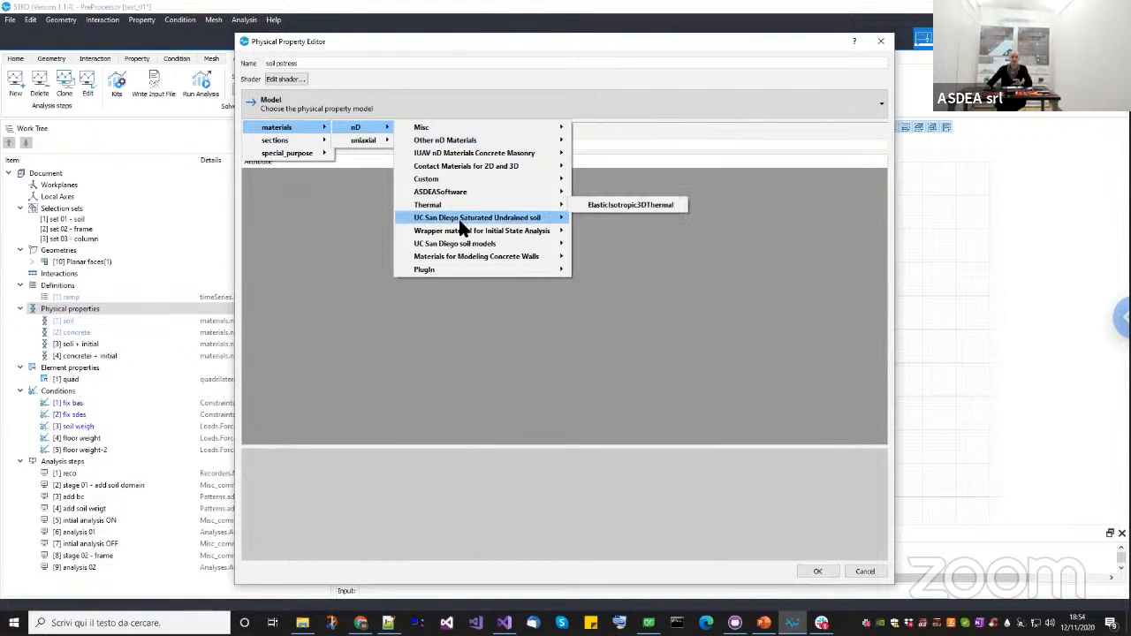
pyautogui.moveTo(469, 142)
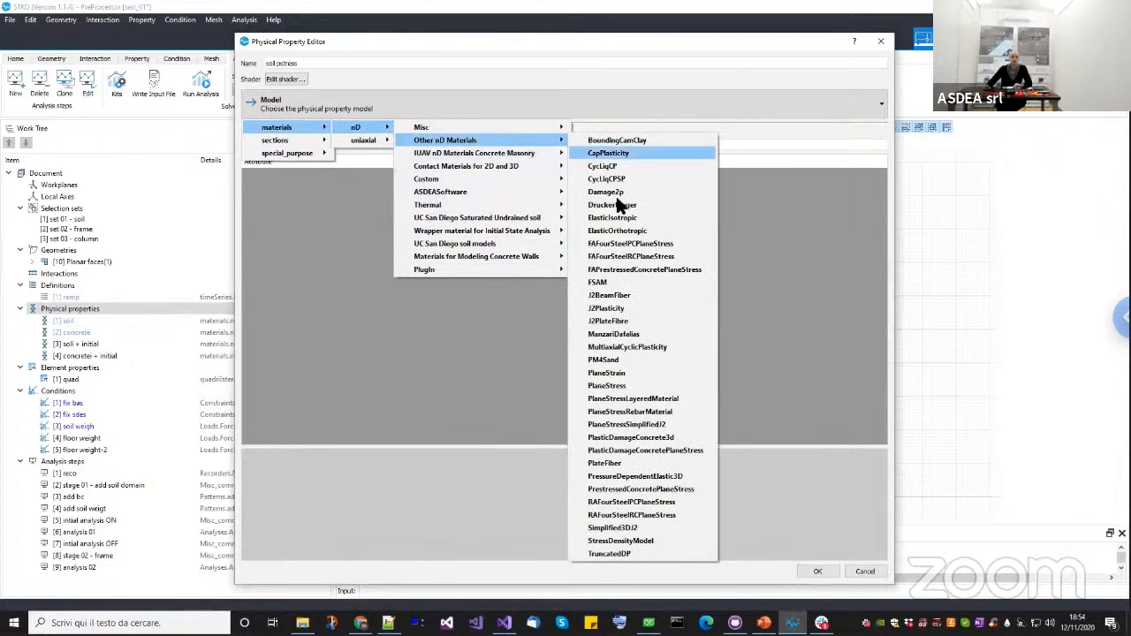
pyautogui.click(630, 387)
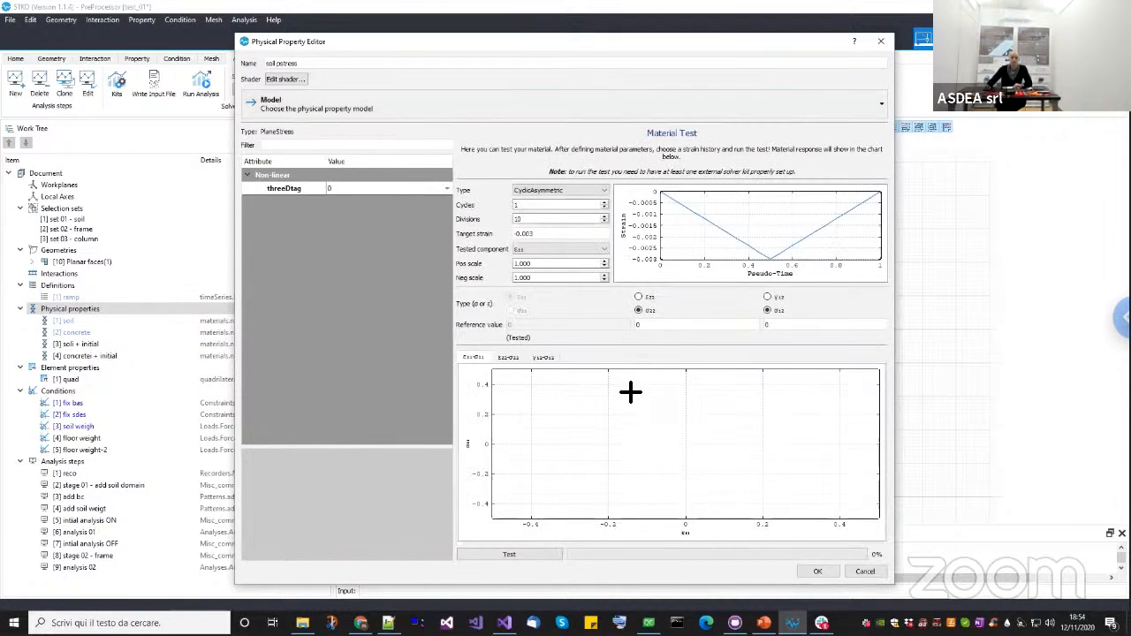
# Set the soil pstress material's threeDtag to the soli + initial wrapper and save the property.
pyautogui.click(345, 195)
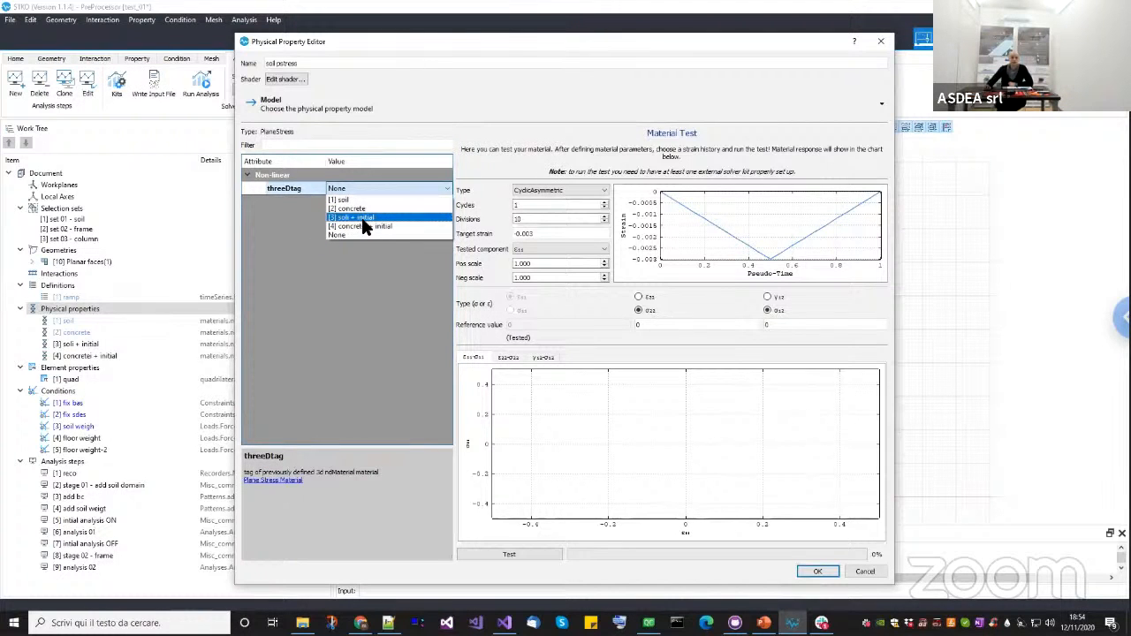
pyautogui.click(362, 217)
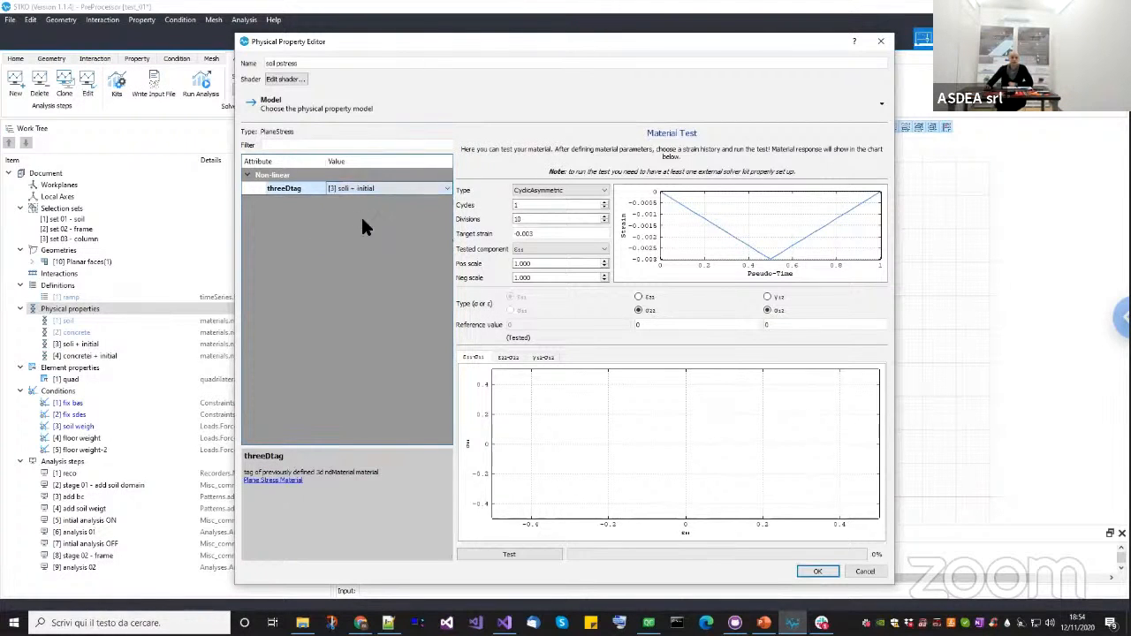
pyautogui.click(808, 572)
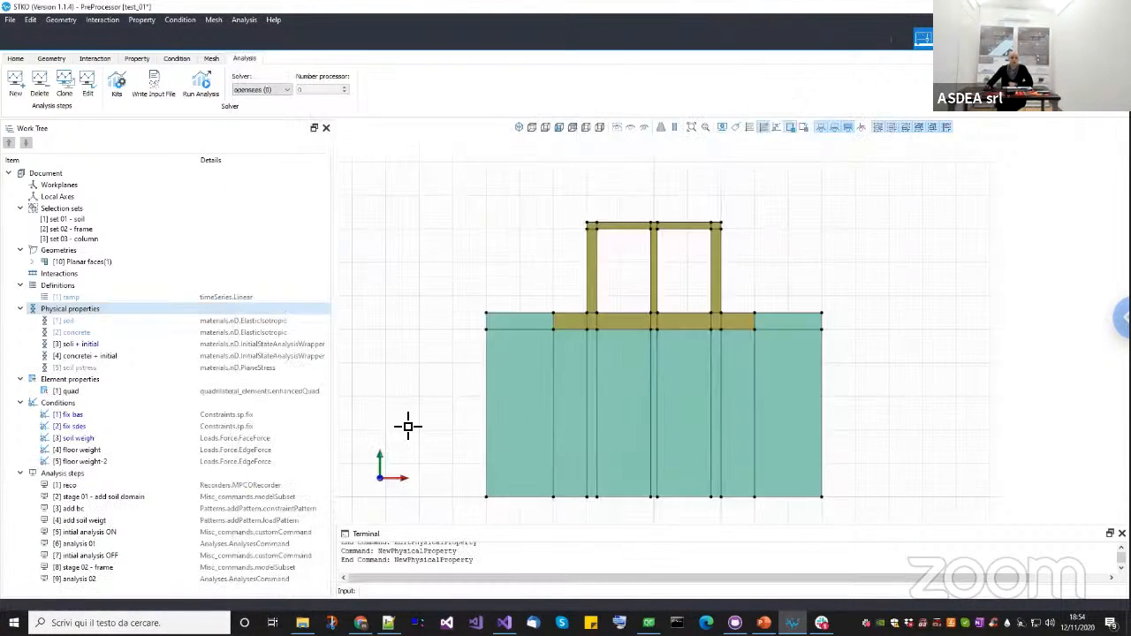
# Clone the soil pstress material and rename the copy "concrete pstress".
pyautogui.rightClick(103, 367)
pyautogui.click(168, 378)
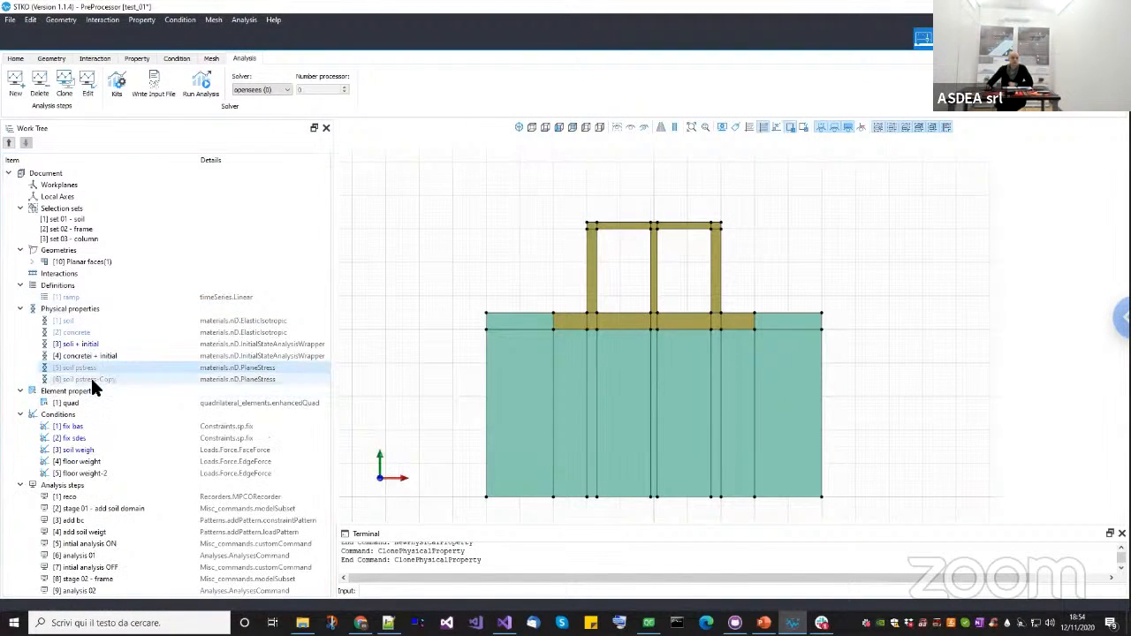
pyautogui.rightClick(92, 382)
pyautogui.click(122, 414)
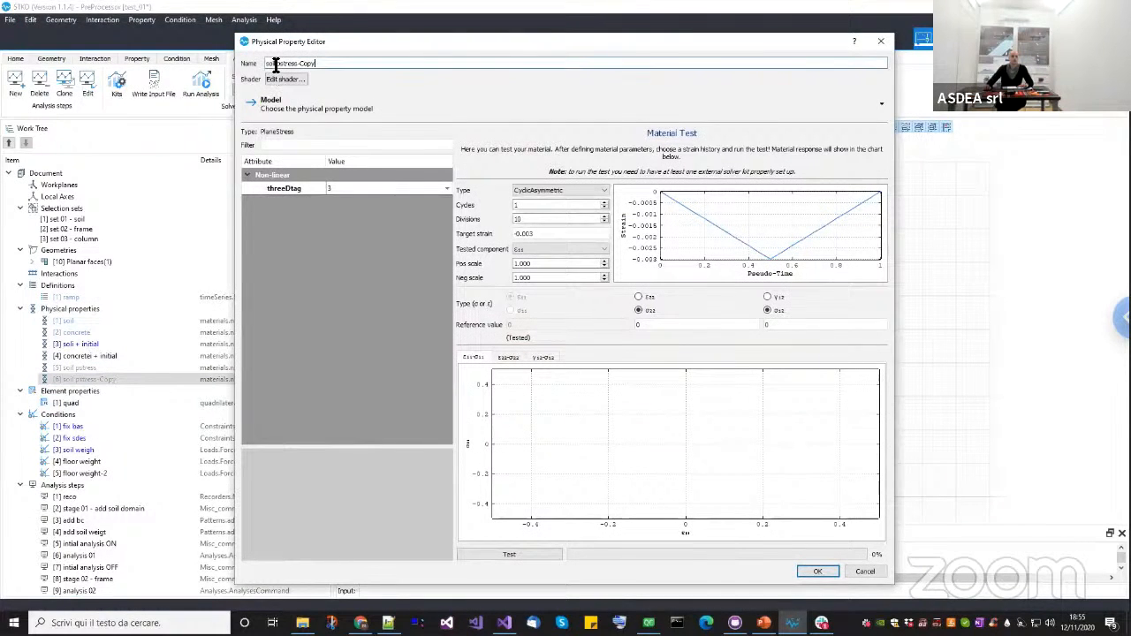
pyautogui.doubleClick(275, 64)
pyautogui.write('concr')
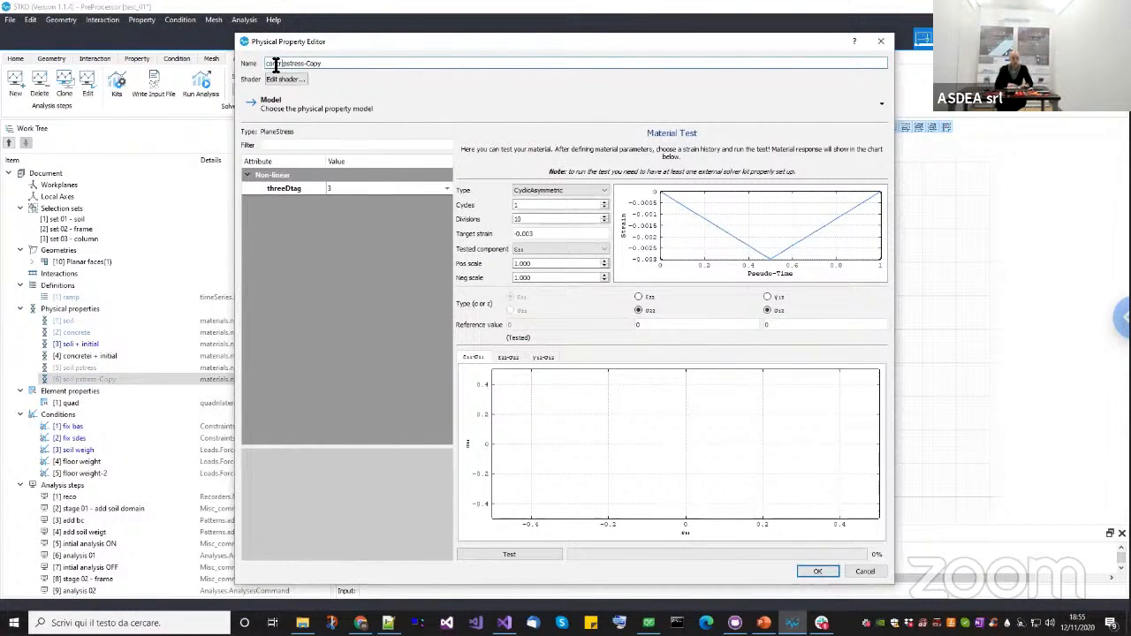
pyautogui.write('ete')
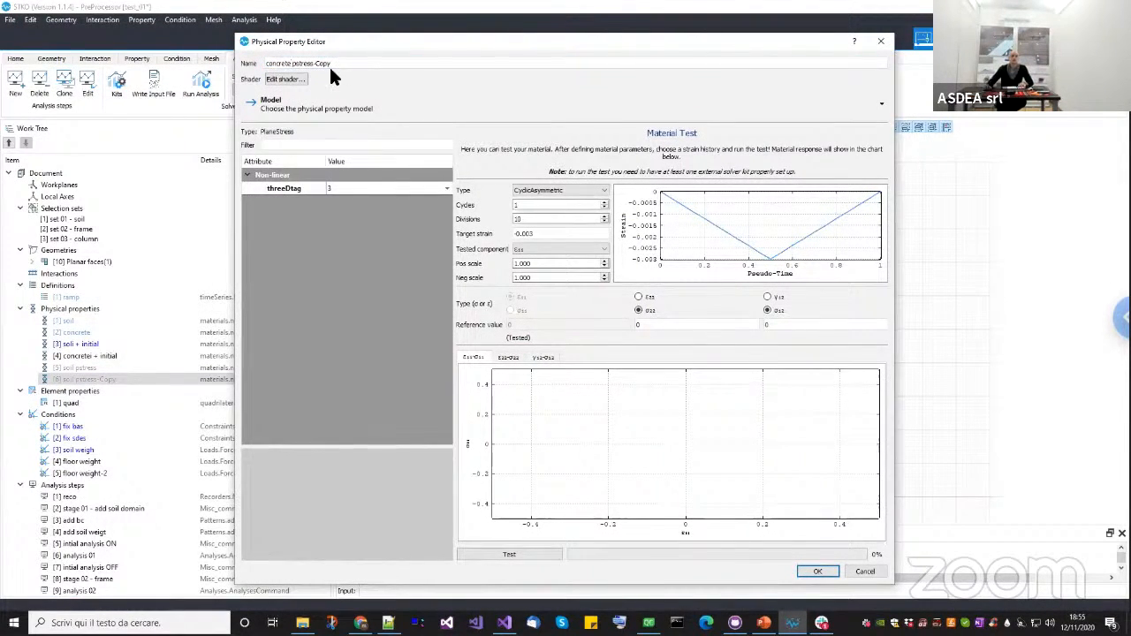
pyautogui.moveTo(331, 64); pyautogui.dragTo(314, 64)
pyautogui.press('BackSpace')
# Set the concrete pstress material's threeDtag to the concretei + initial wrapper and save the property.
pyautogui.click(362, 187)
pyautogui.click(363, 187)
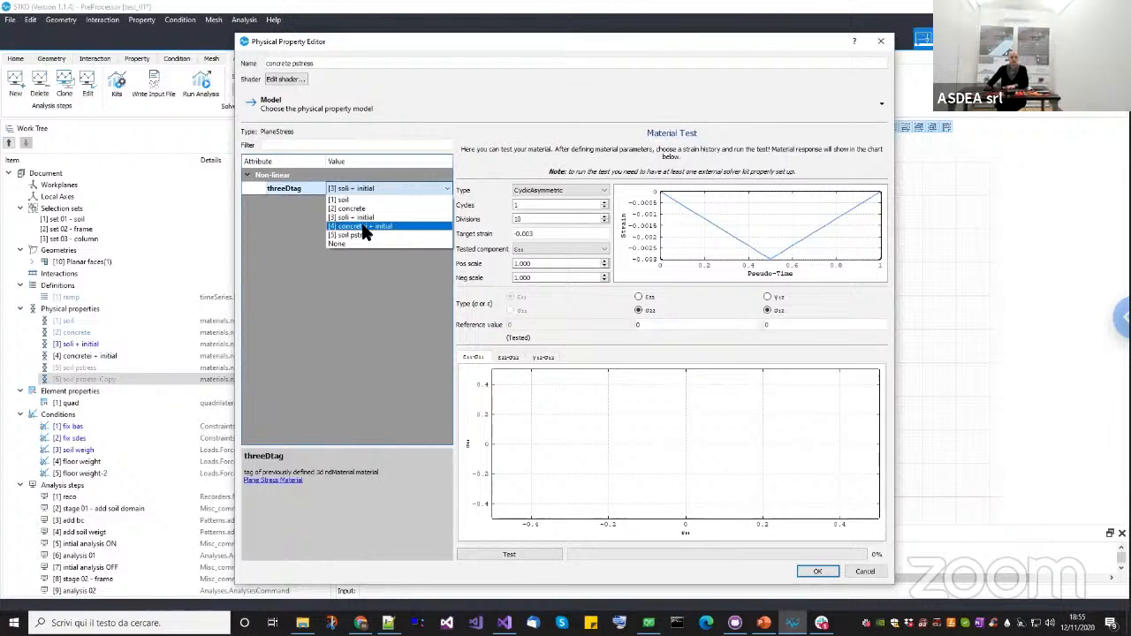
pyautogui.click(362, 227)
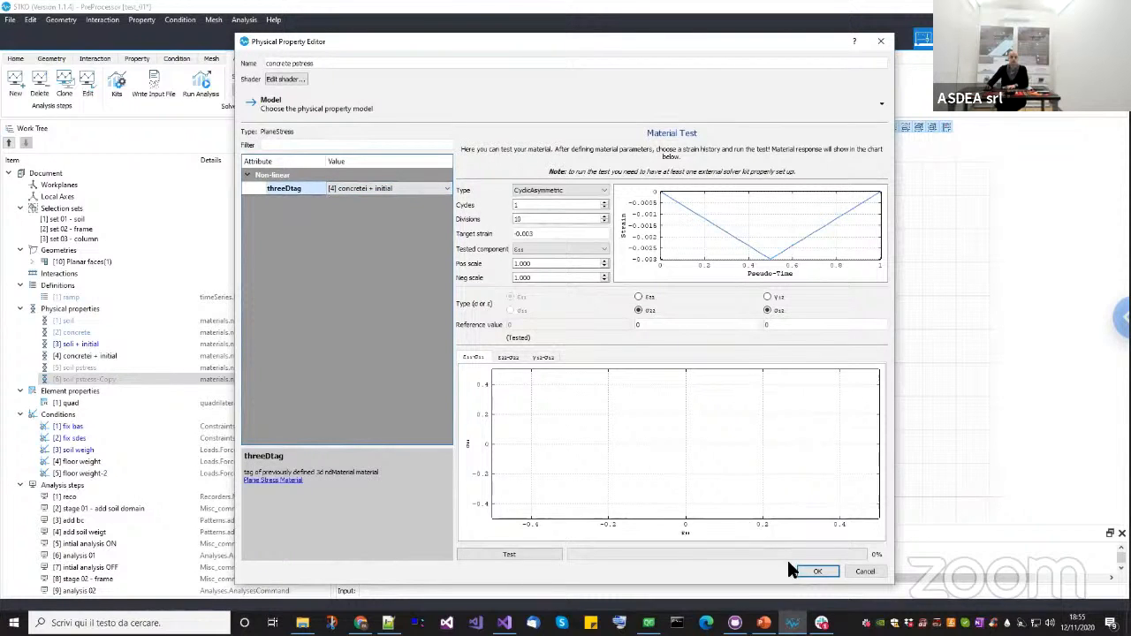
pyautogui.click(817, 572)
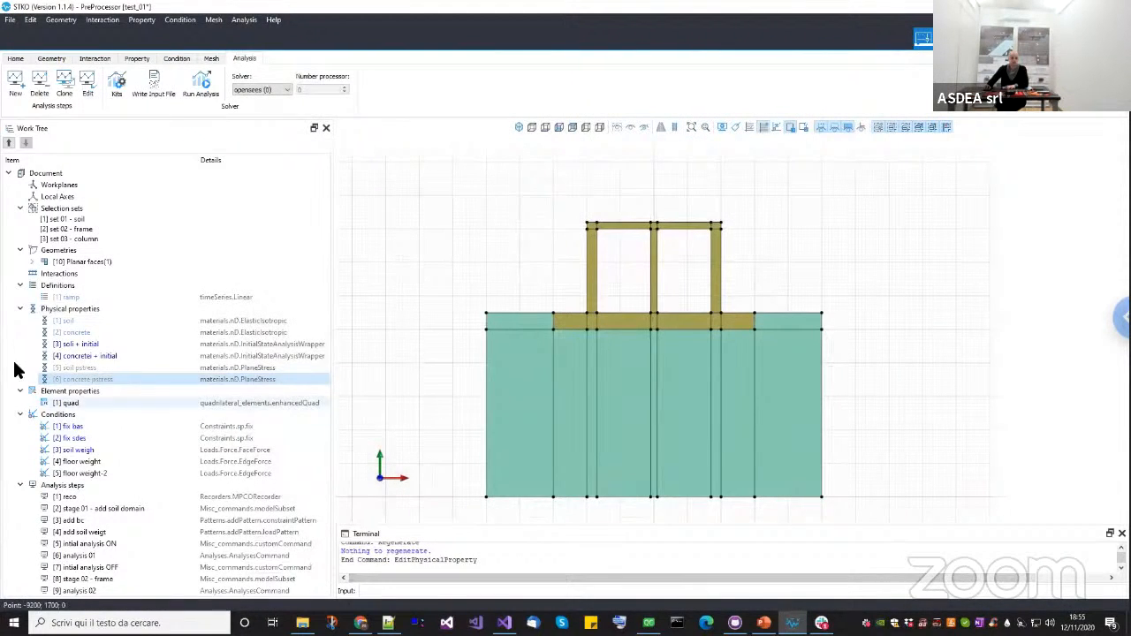
# Select the faces that use the soli + initial material and assign soil pstress to them.
pyautogui.rightClick(86, 345)
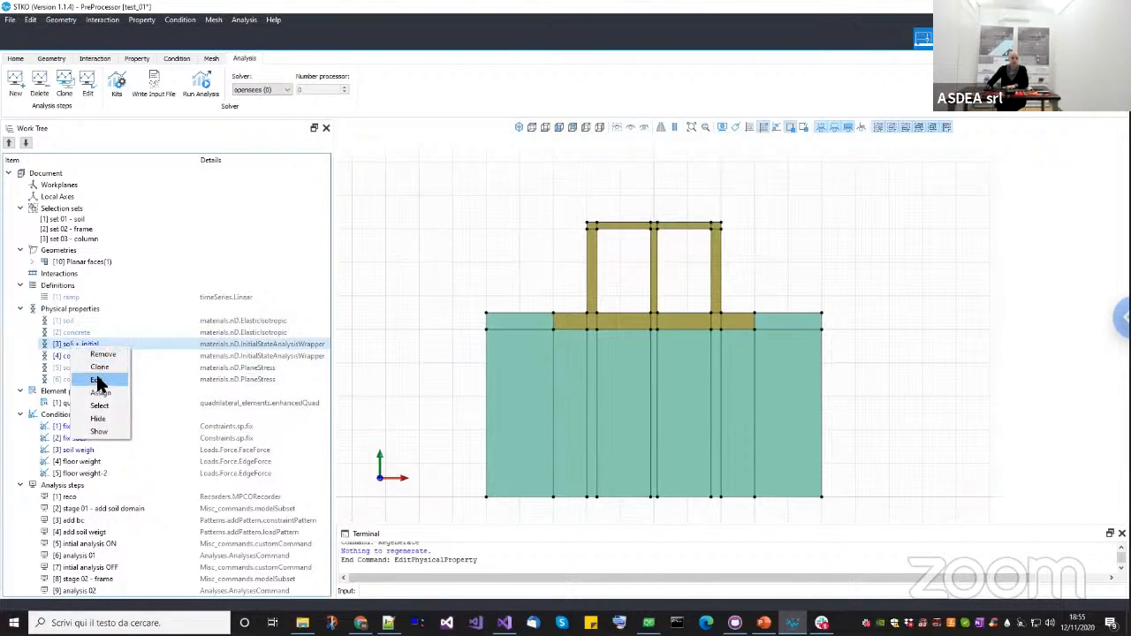
pyautogui.click(99, 406)
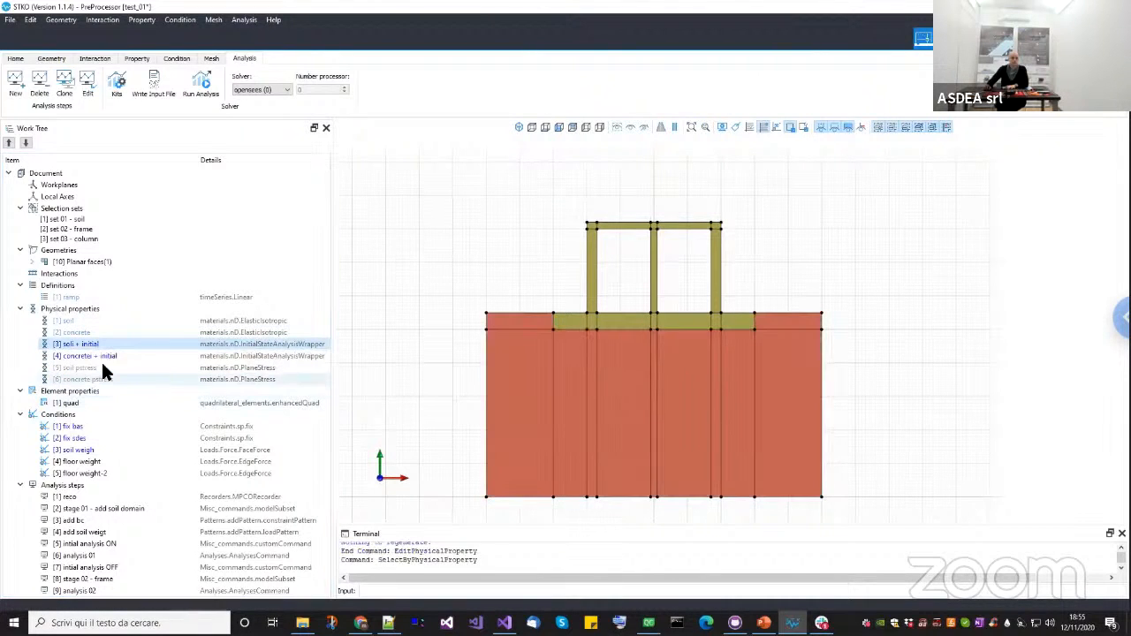
pyautogui.moveTo(102, 366); pyautogui.dragTo(376, 376)
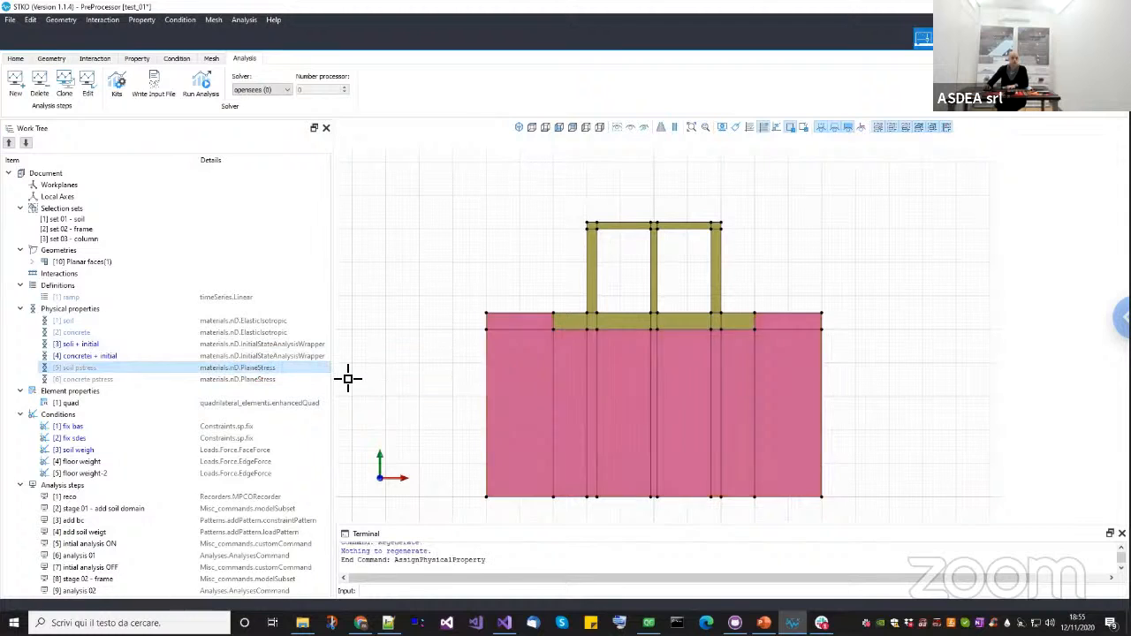
# Select the faces that use the concretei + initial material and assign concrete pstress to them.
pyautogui.rightClick(101, 355)
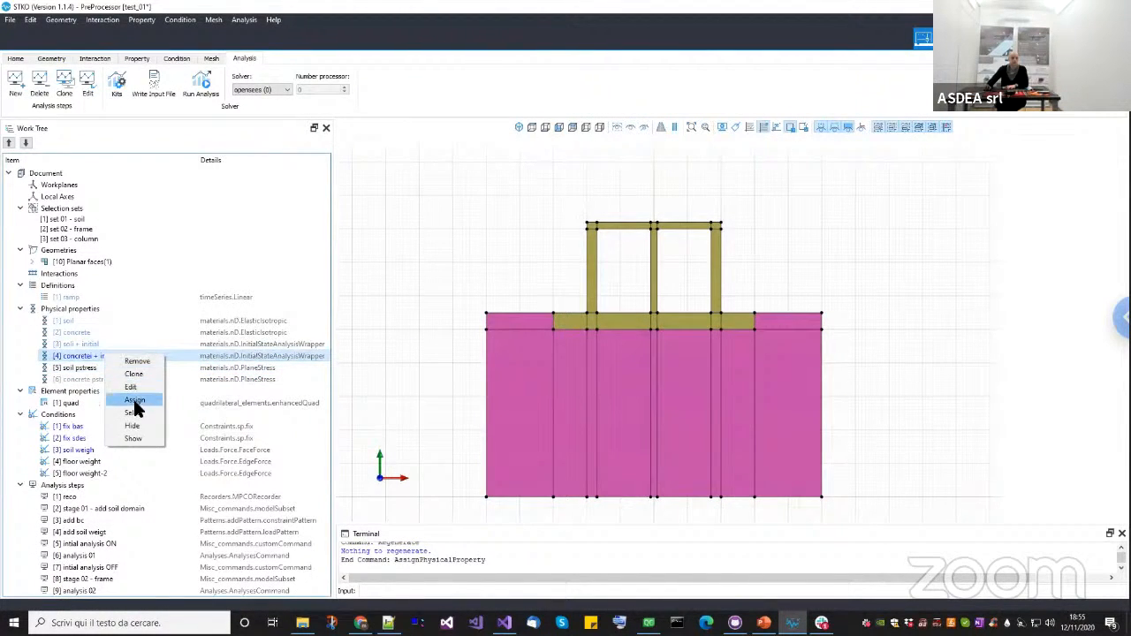
pyautogui.click(135, 413)
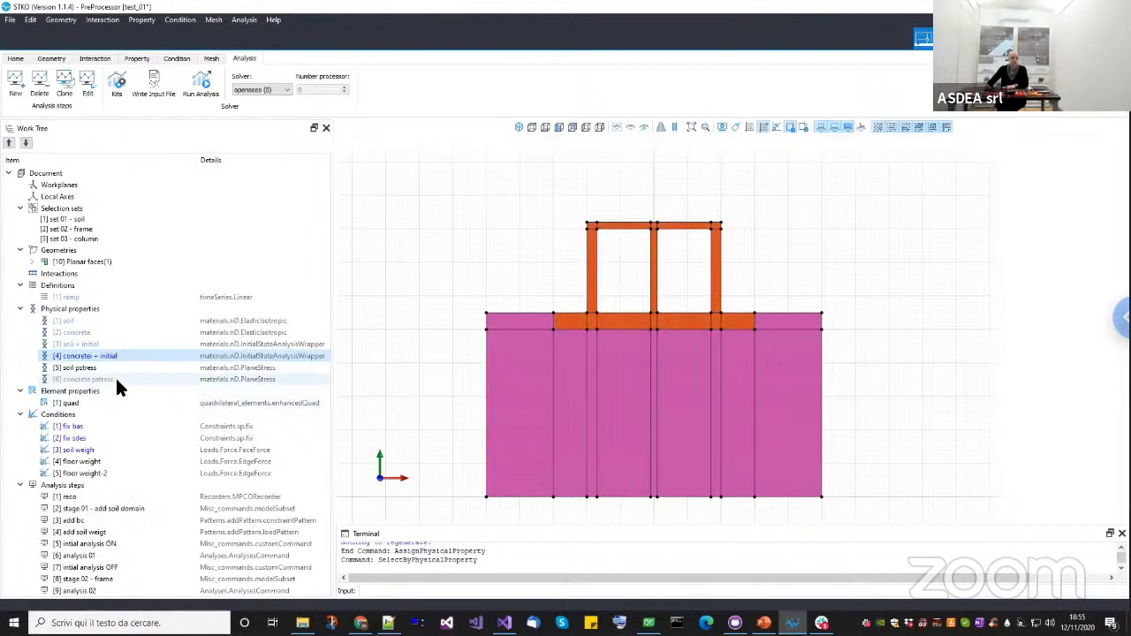
pyautogui.moveTo(116, 380); pyautogui.dragTo(412, 390)
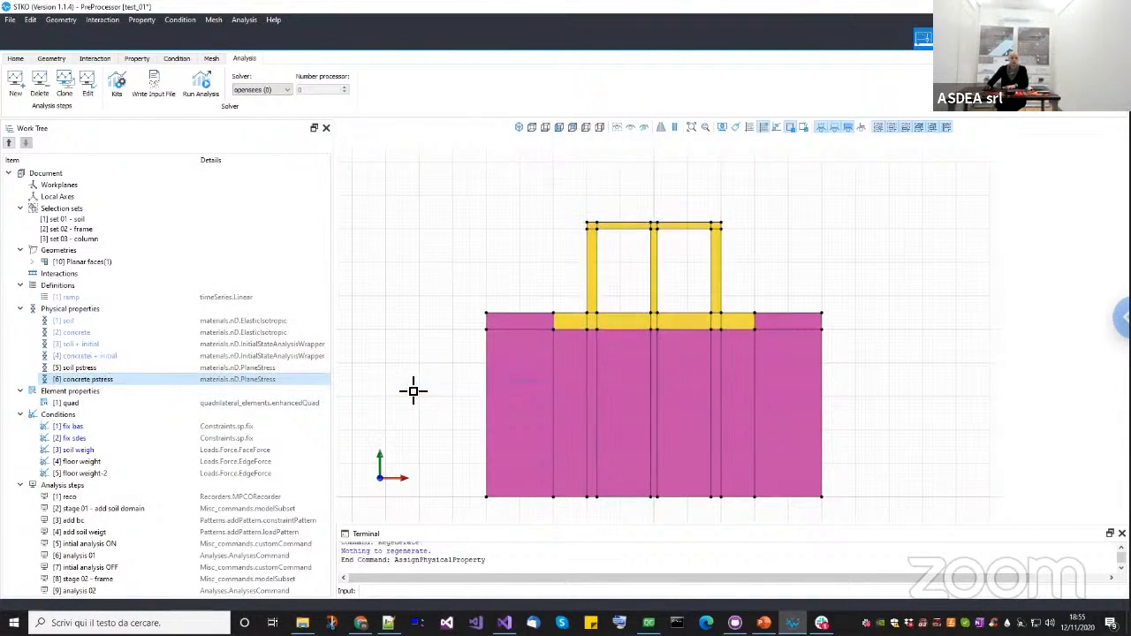
# Check the type and thickness of the quad element property.
pyautogui.rightClick(174, 402)
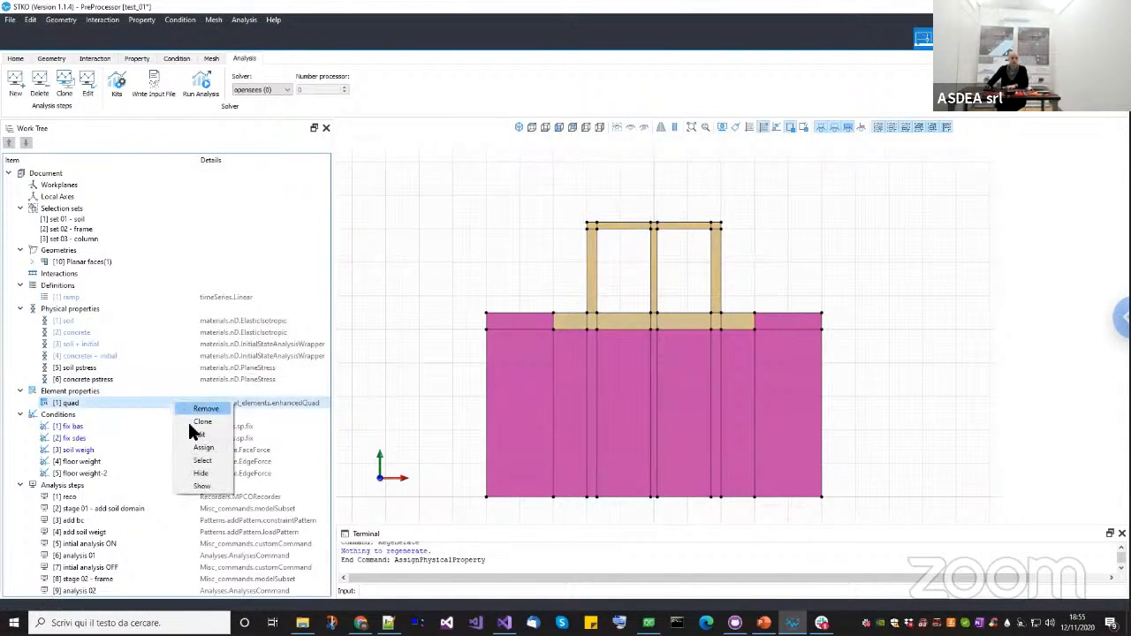
pyautogui.click(191, 434)
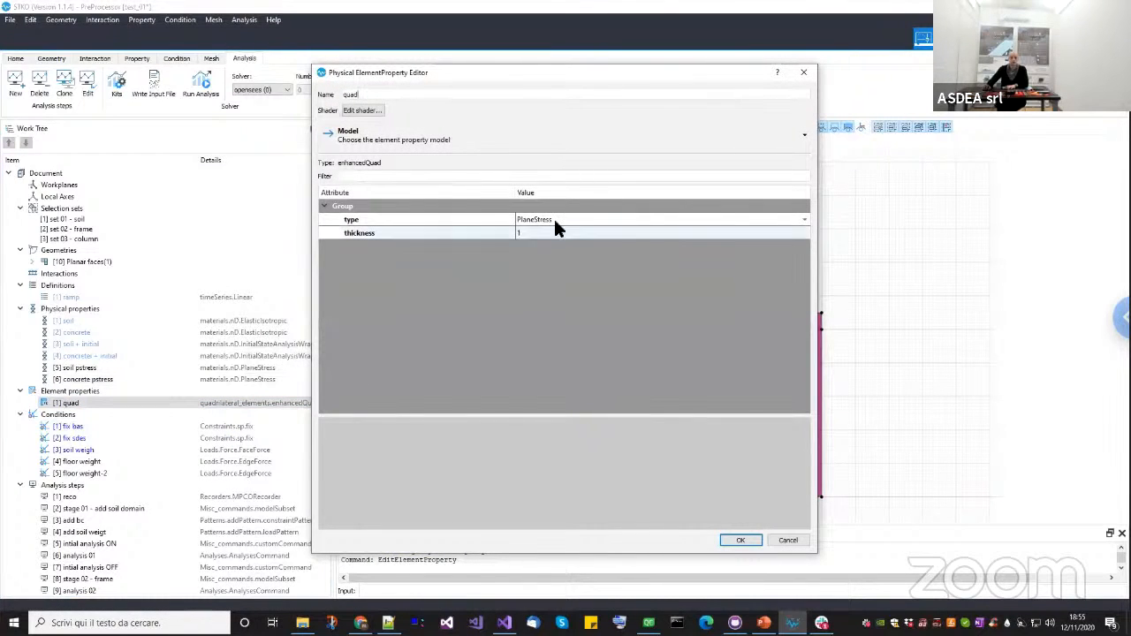
pyautogui.click(740, 537)
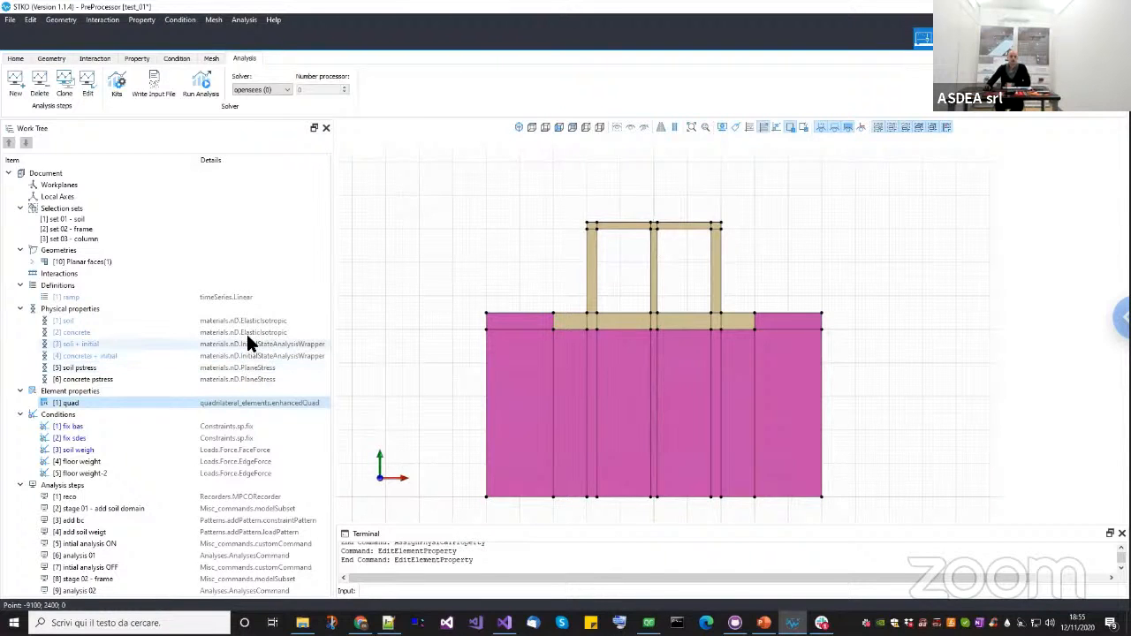
# Review the nDMatTag and nDim settings of the soli + initial wrapper material without changing them.
pyautogui.click(251, 322)
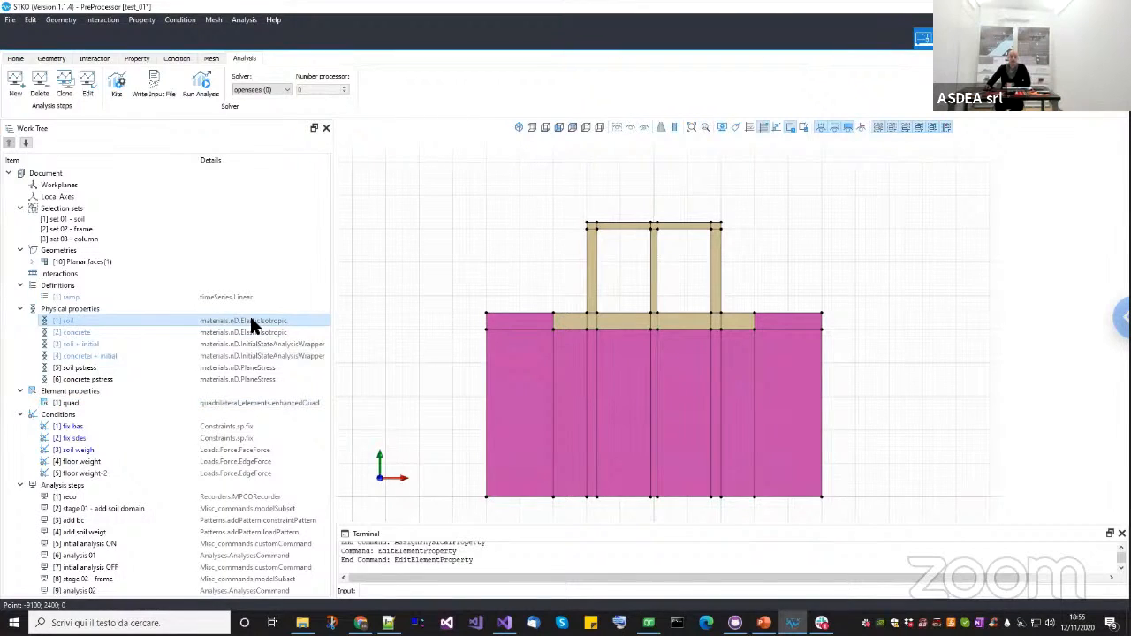
pyautogui.click(251, 343)
pyautogui.rightClick(254, 352)
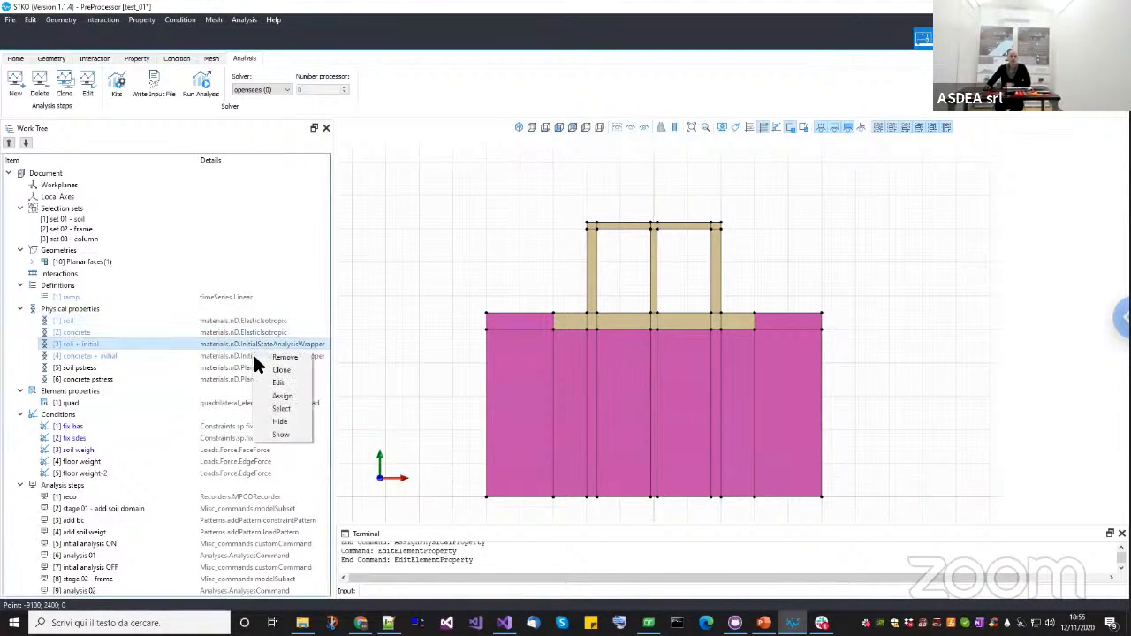
pyautogui.click(267, 382)
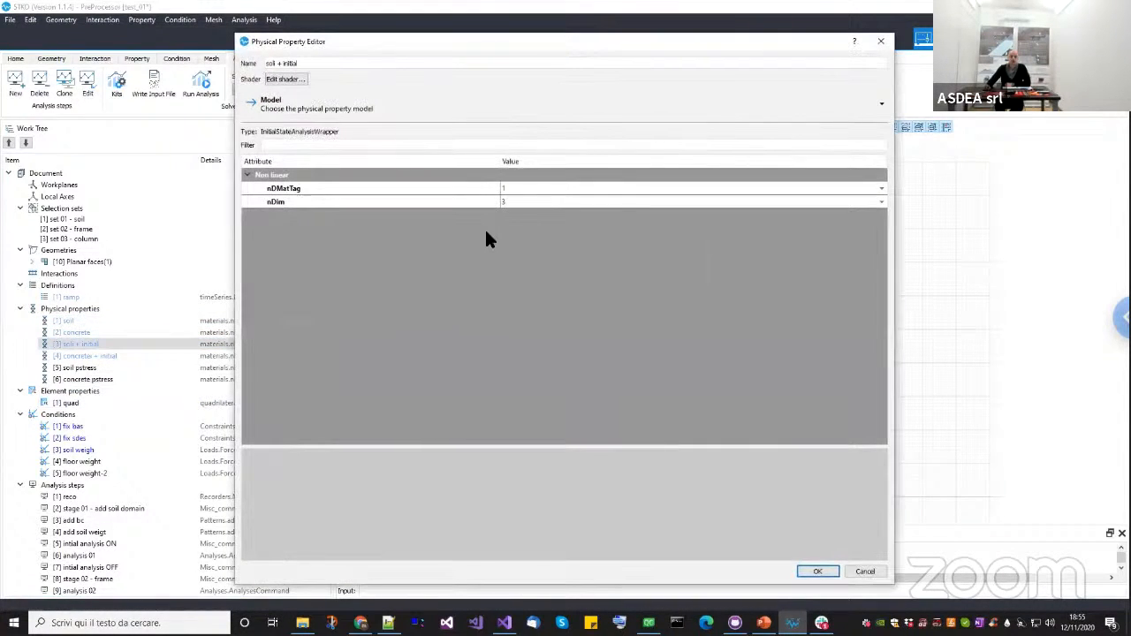
pyautogui.click(856, 573)
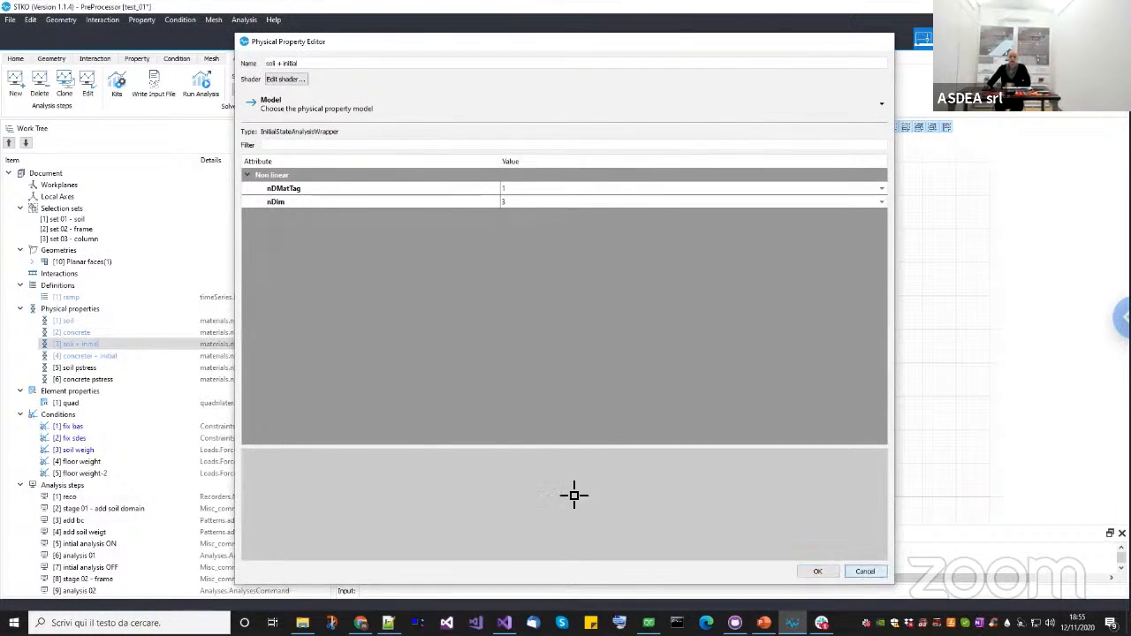
pyautogui.click(89, 368)
pyautogui.click(107, 381)
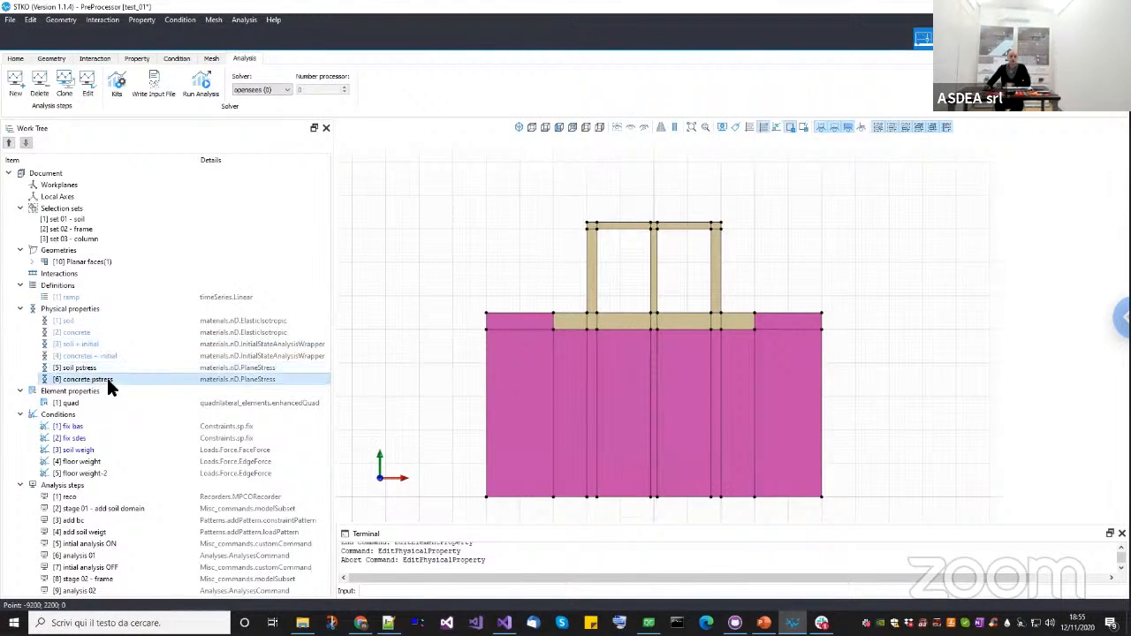
# Run the OpenSees analysis in the test_01 folder and reload the test_01.mpco database in the post-processor.
pyautogui.click(203, 89)
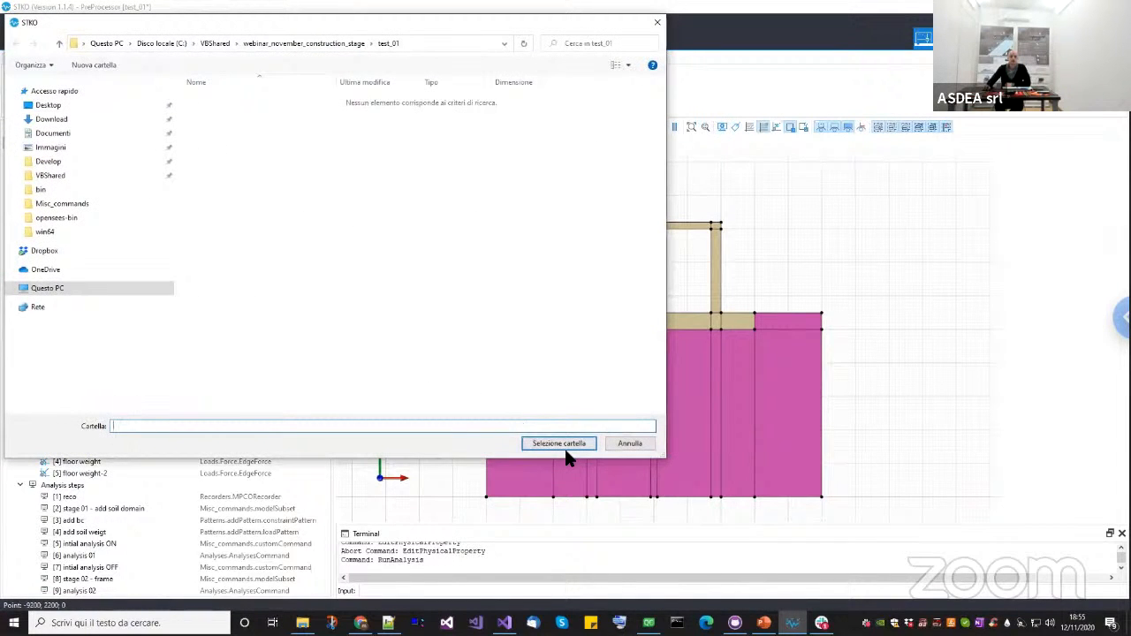
pyautogui.click(563, 444)
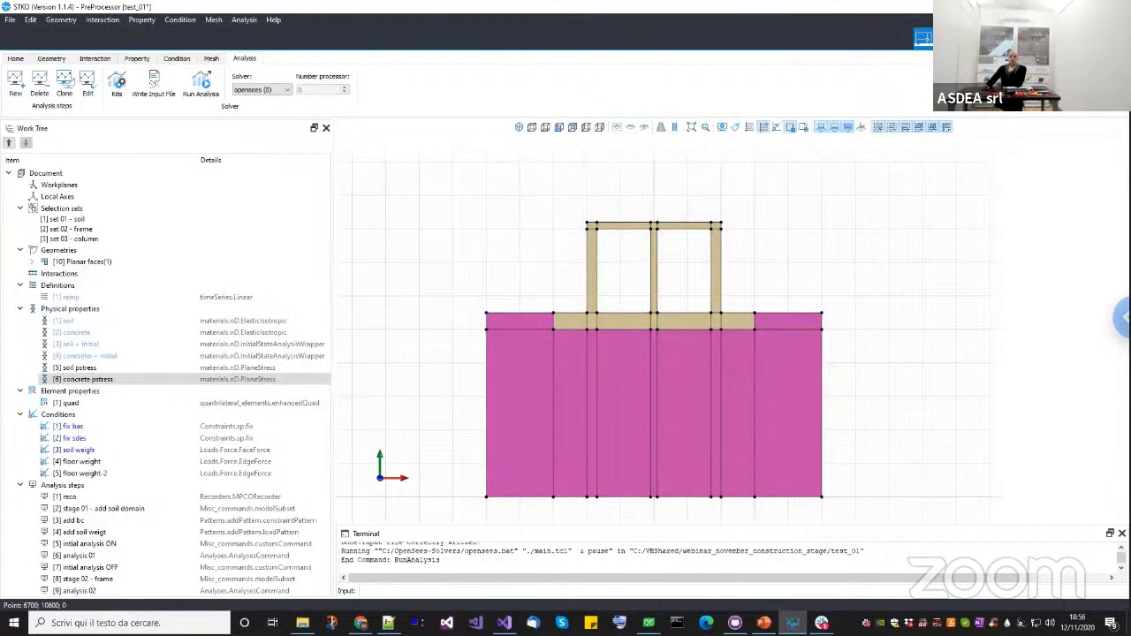
pyautogui.rightClick(72, 166)
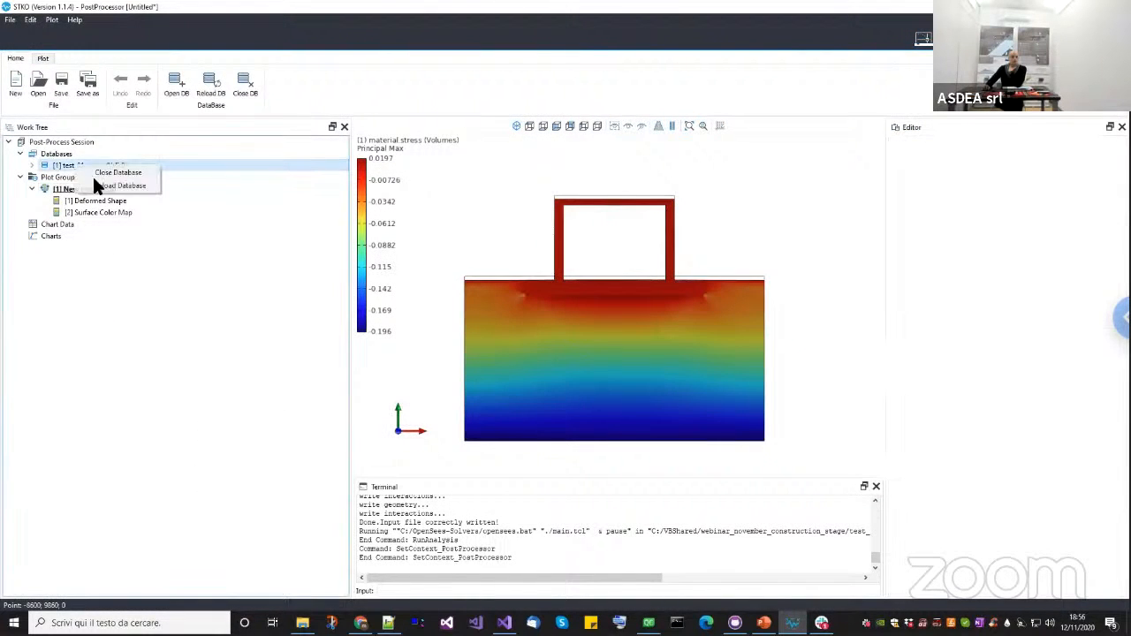
pyautogui.click(103, 185)
# Play the plot group's material stress animation over frames 1 to 20 and check the Deformed Shape and Surface Color Map settings.
pyautogui.click(104, 189)
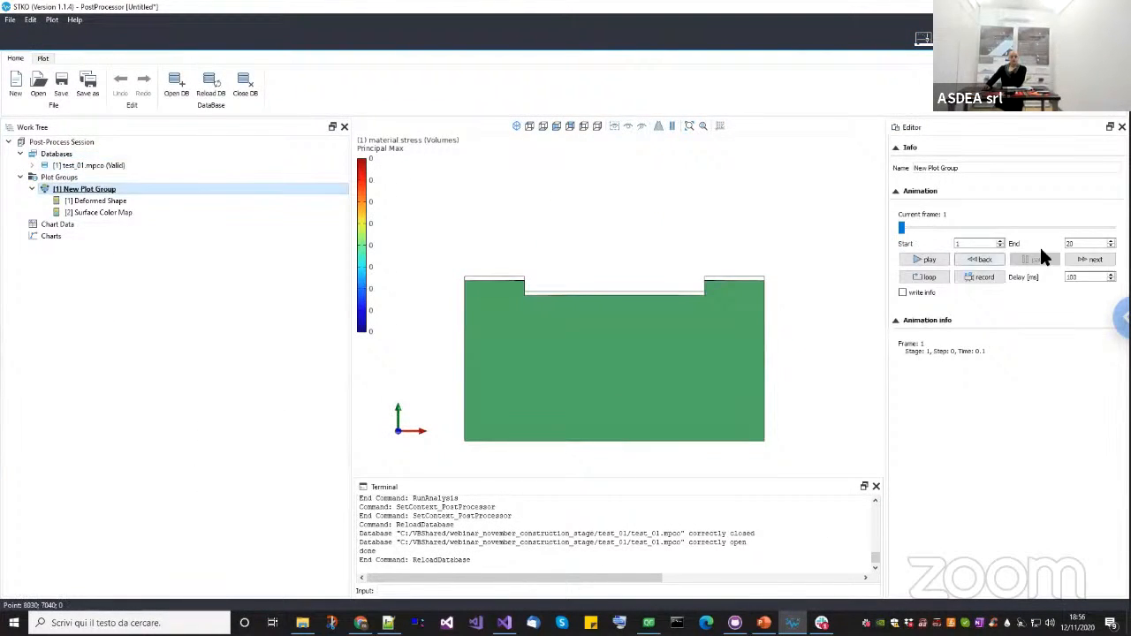
pyautogui.click(928, 260)
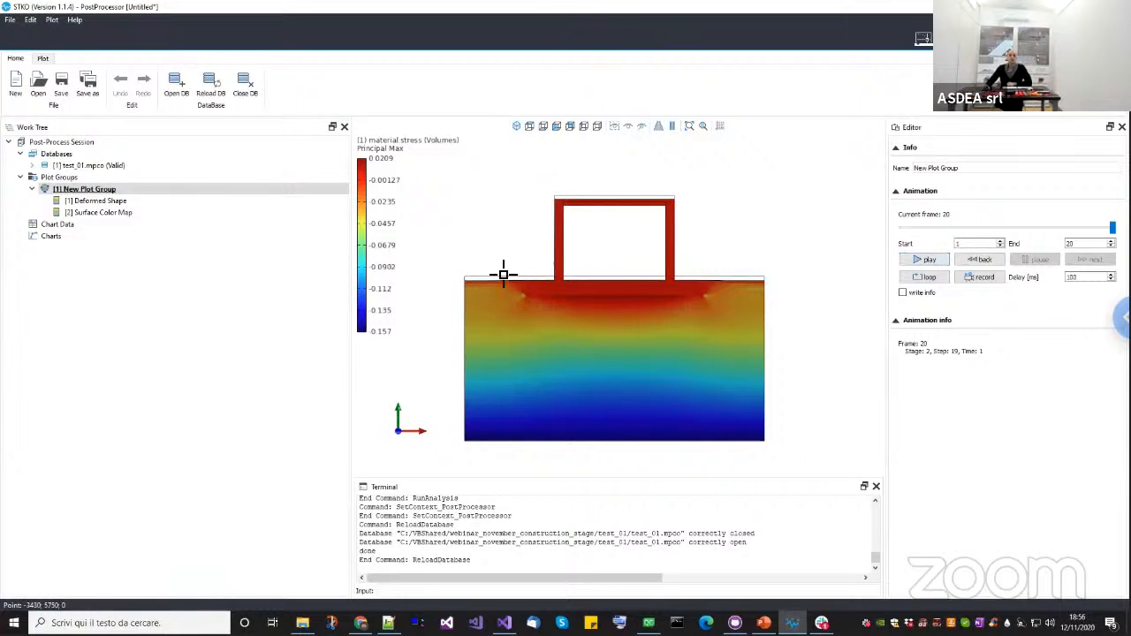
pyautogui.moveTo(594, 294); pyautogui.dragTo(593, 307, button='middle')
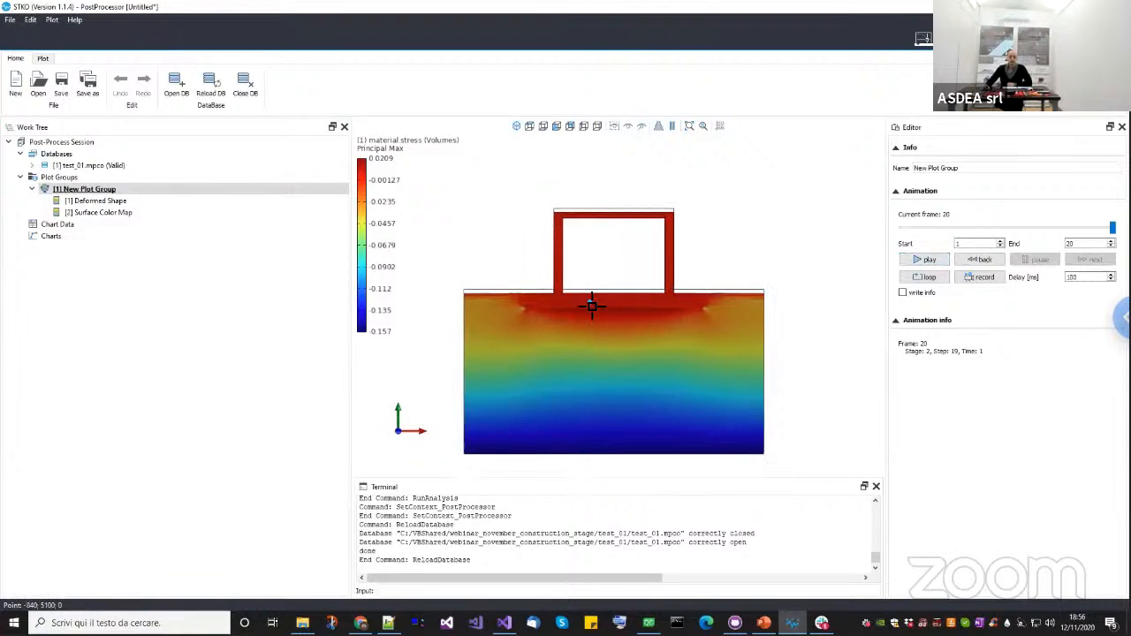
pyautogui.click(165, 197)
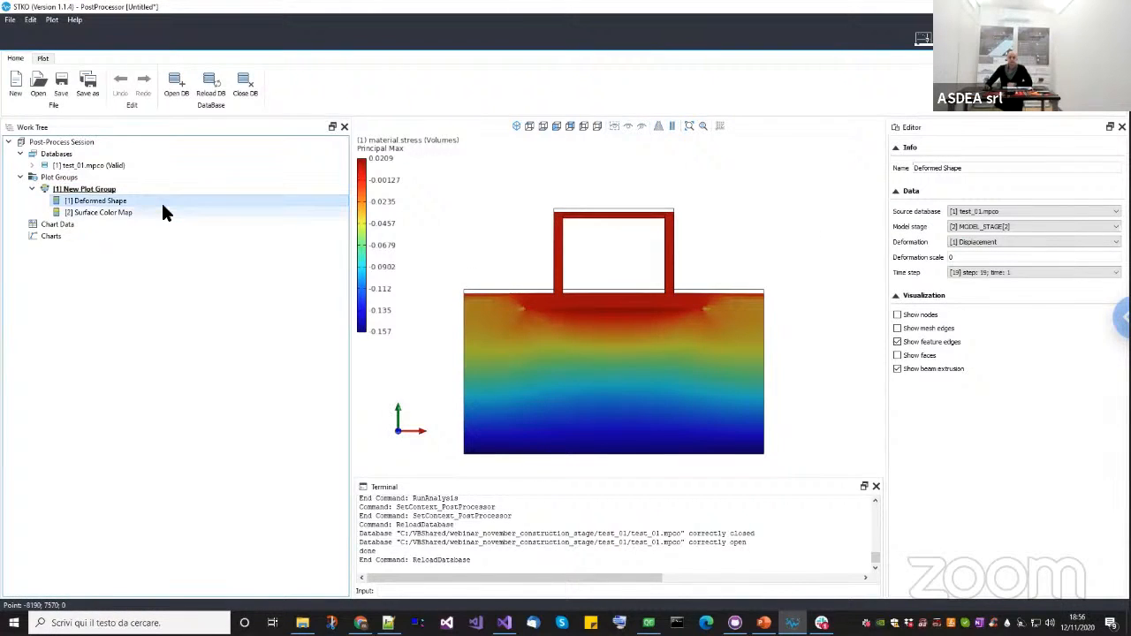
pyautogui.click(161, 216)
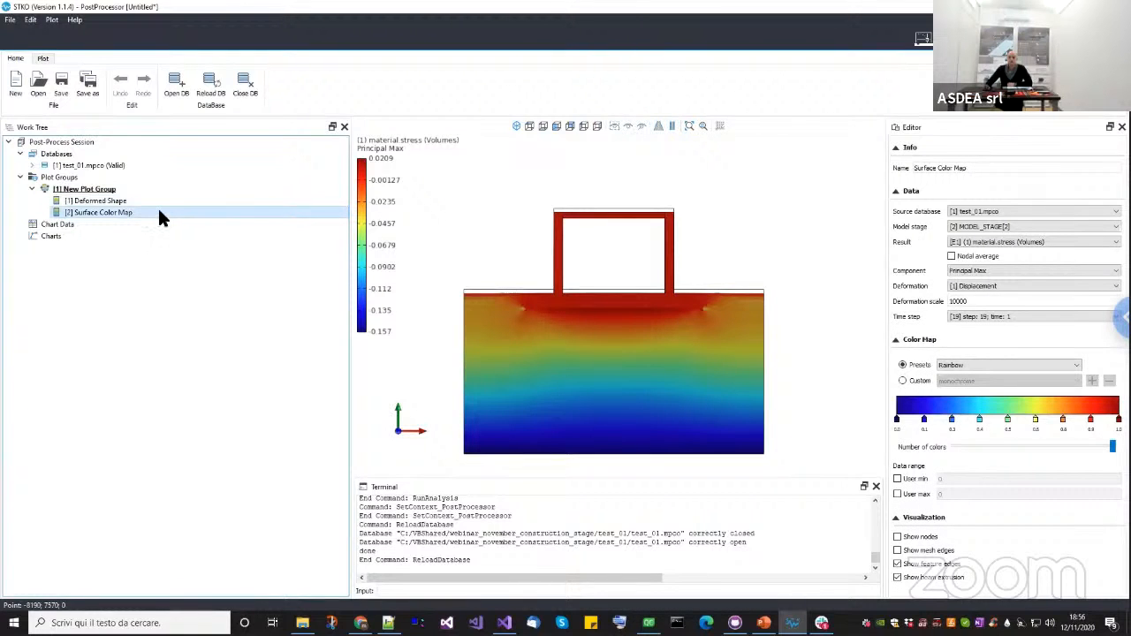
pyautogui.click(210, 188)
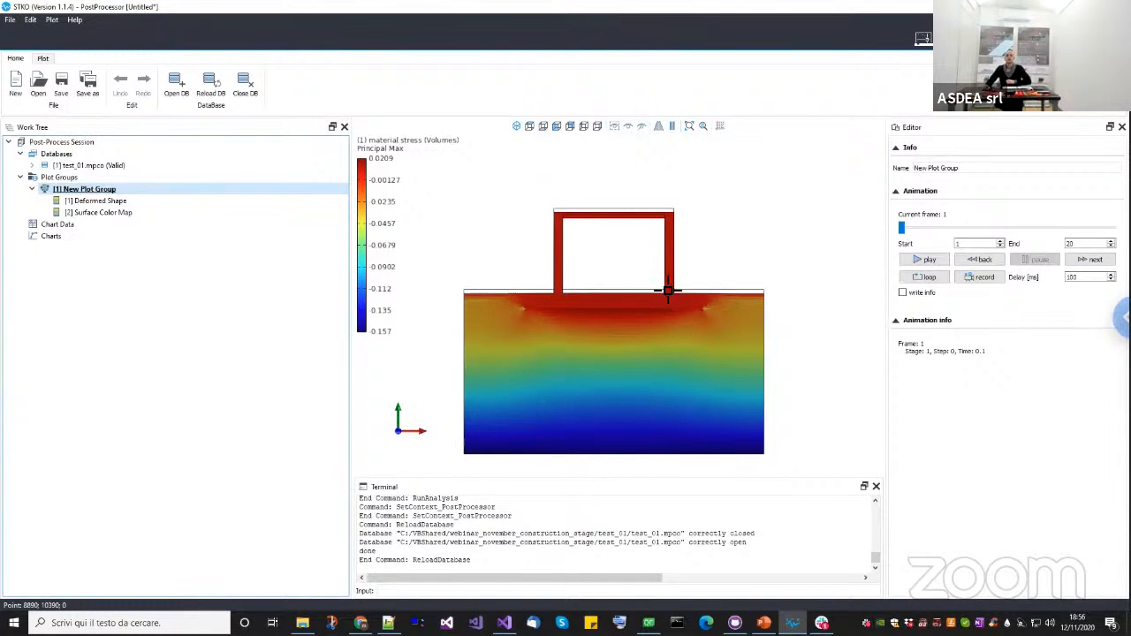
# Return to the preprocessor and inspect the frame columns and the soil geometry.
pyautogui.click(923, 38)
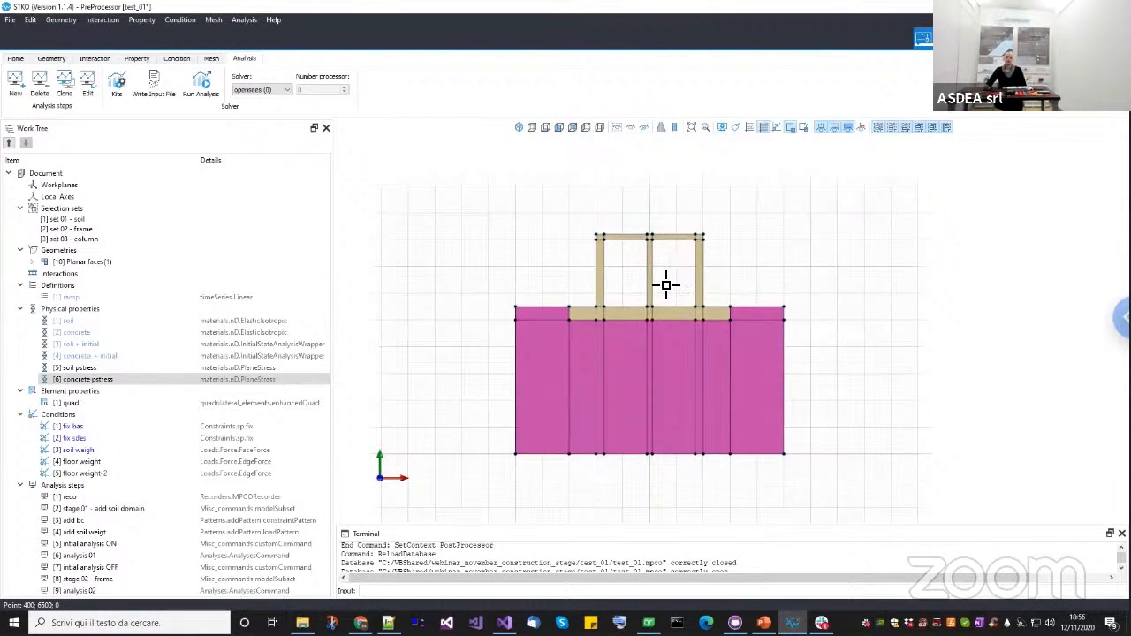
pyautogui.scroll(3, 654, 291)
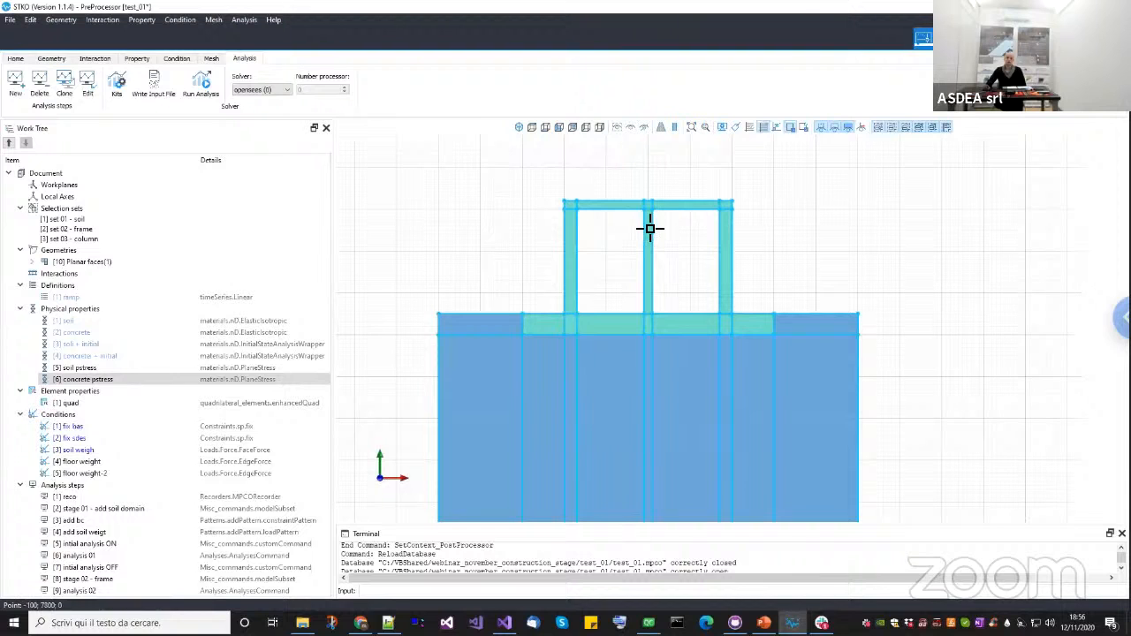
pyautogui.scroll(-2, 654, 299)
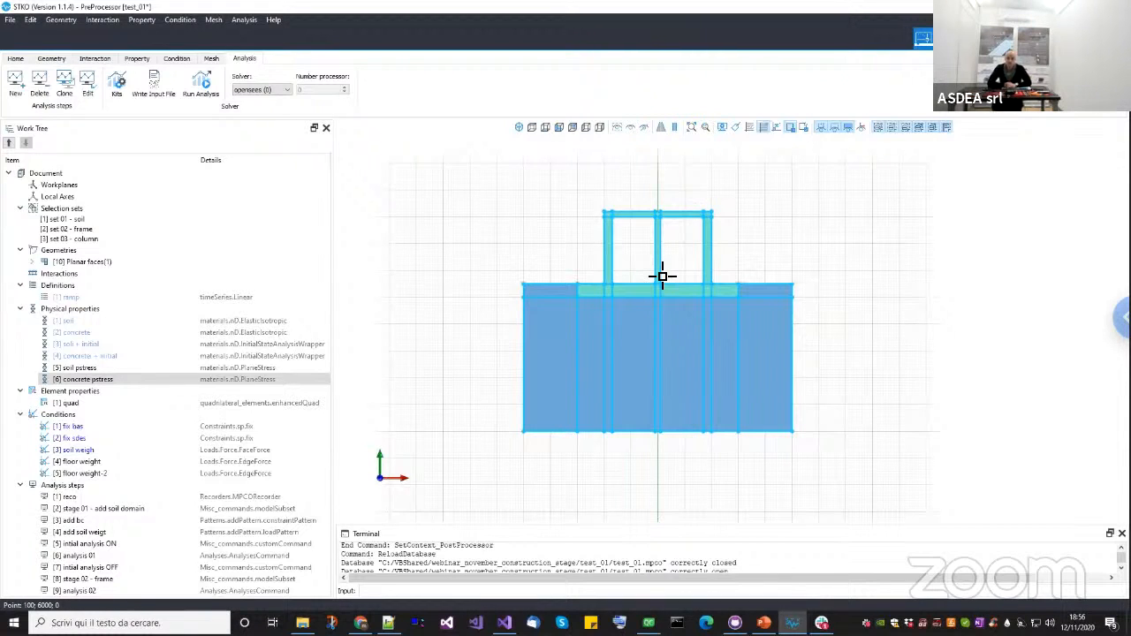
pyautogui.click(385, 402)
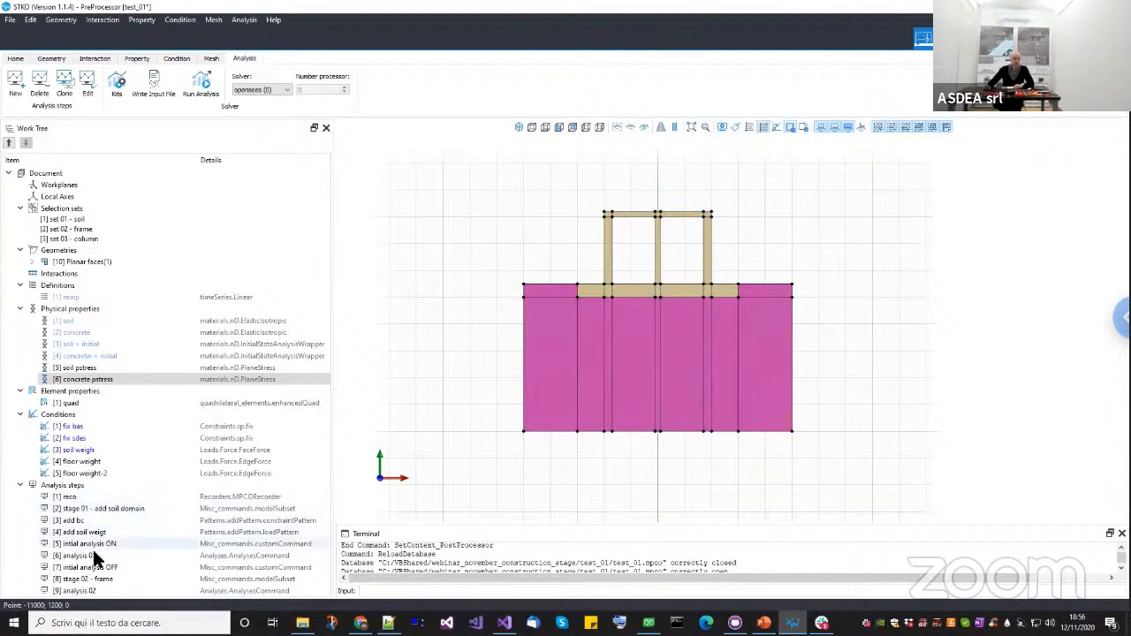
pyautogui.click(93, 579)
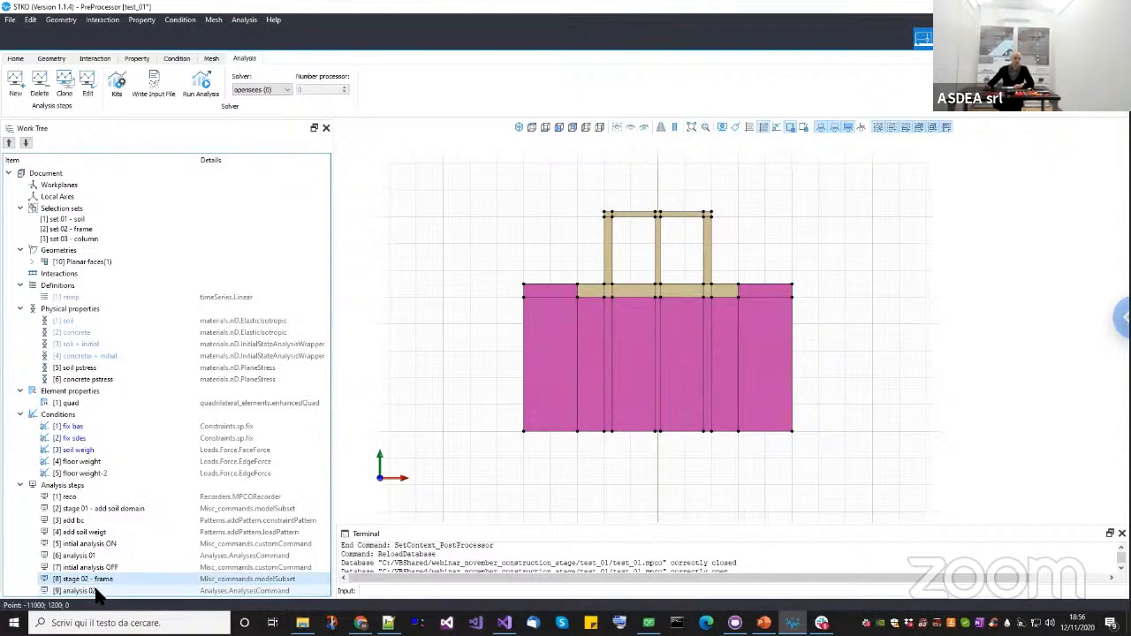
pyautogui.click(88, 591)
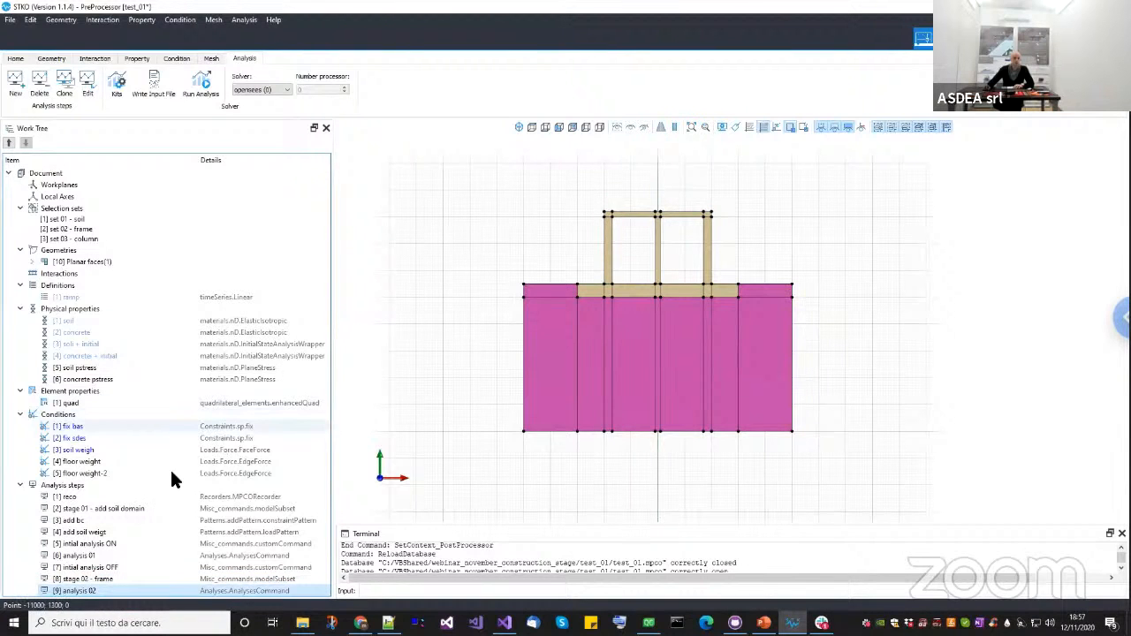
# Add a new analysis step named "add floor weight 1".
pyautogui.click(85, 484)
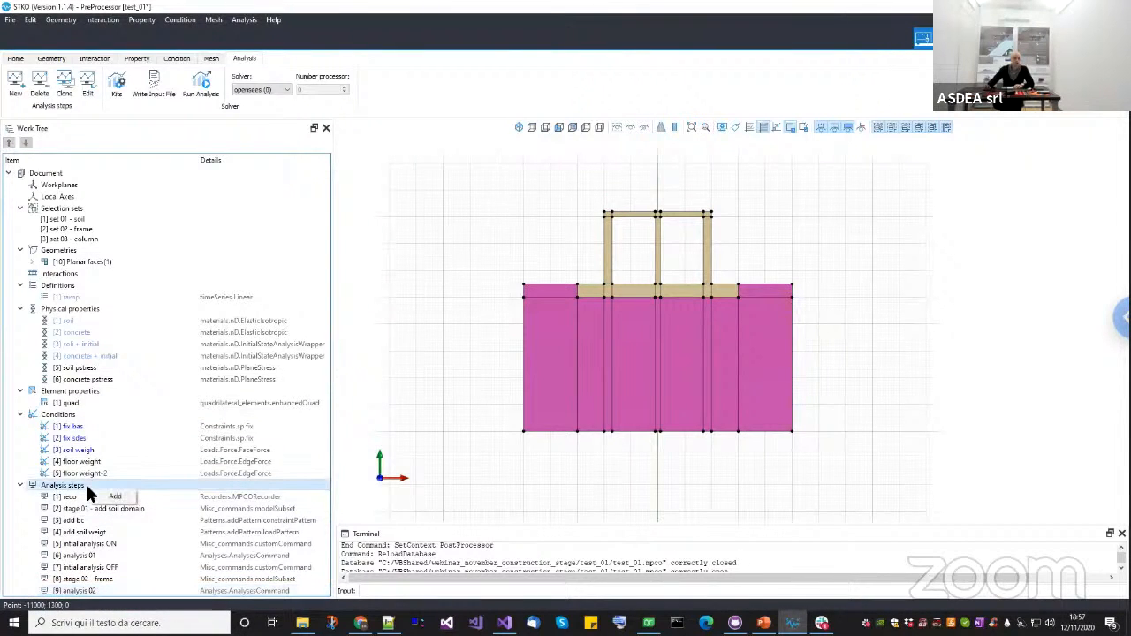
pyautogui.click(113, 497)
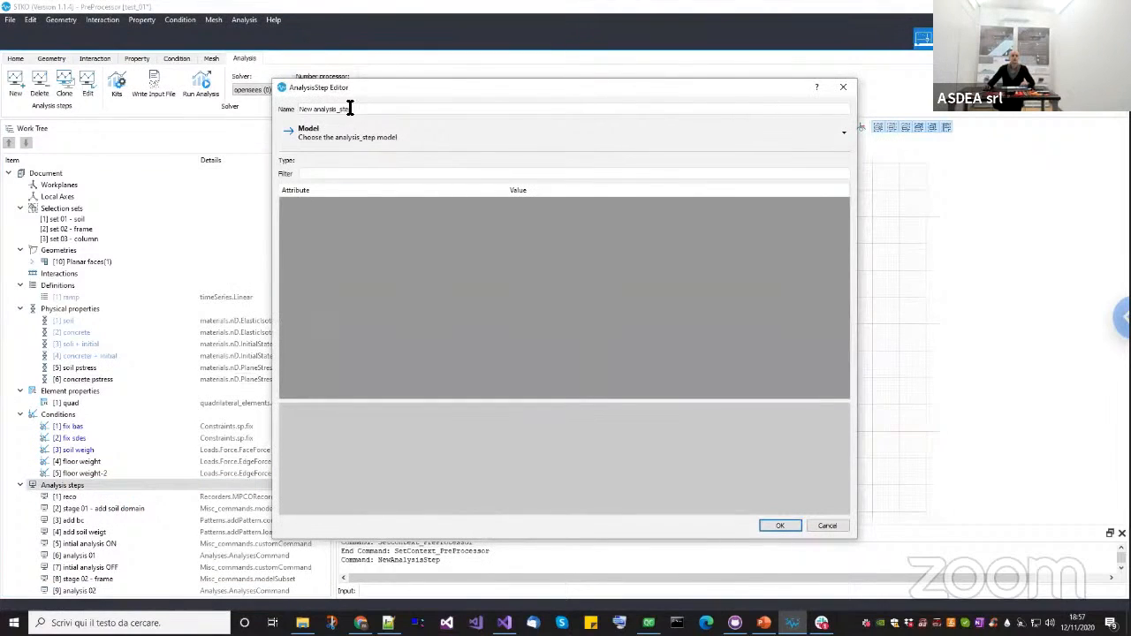
pyautogui.moveTo(363, 109); pyautogui.dragTo(234, 108)
pyautogui.write('a')
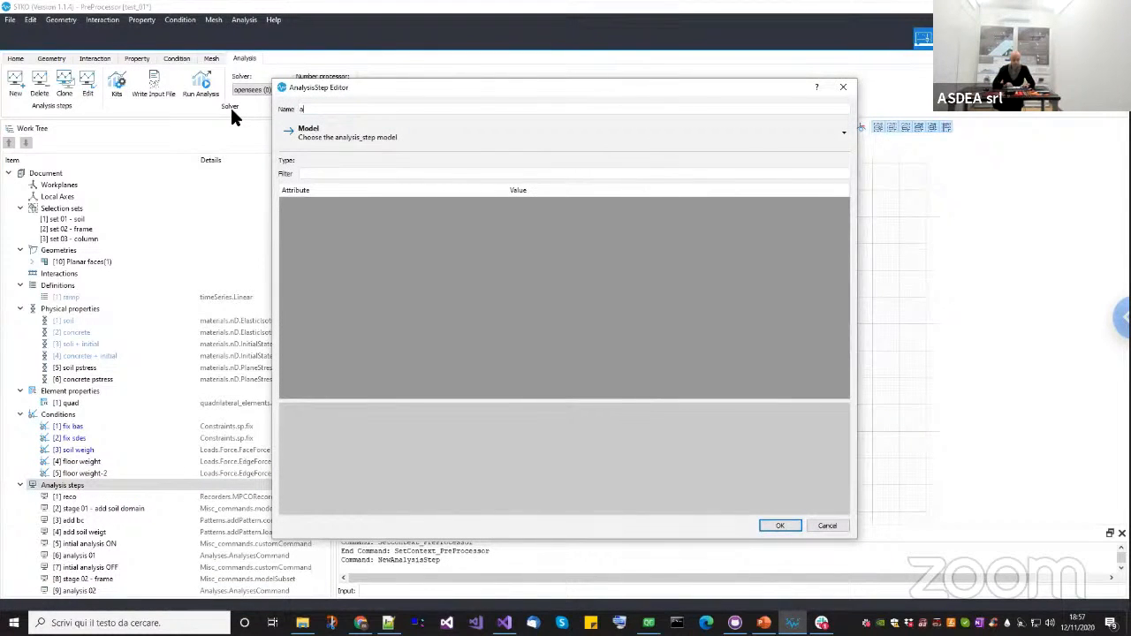
pyautogui.write('dd floor weight 1')
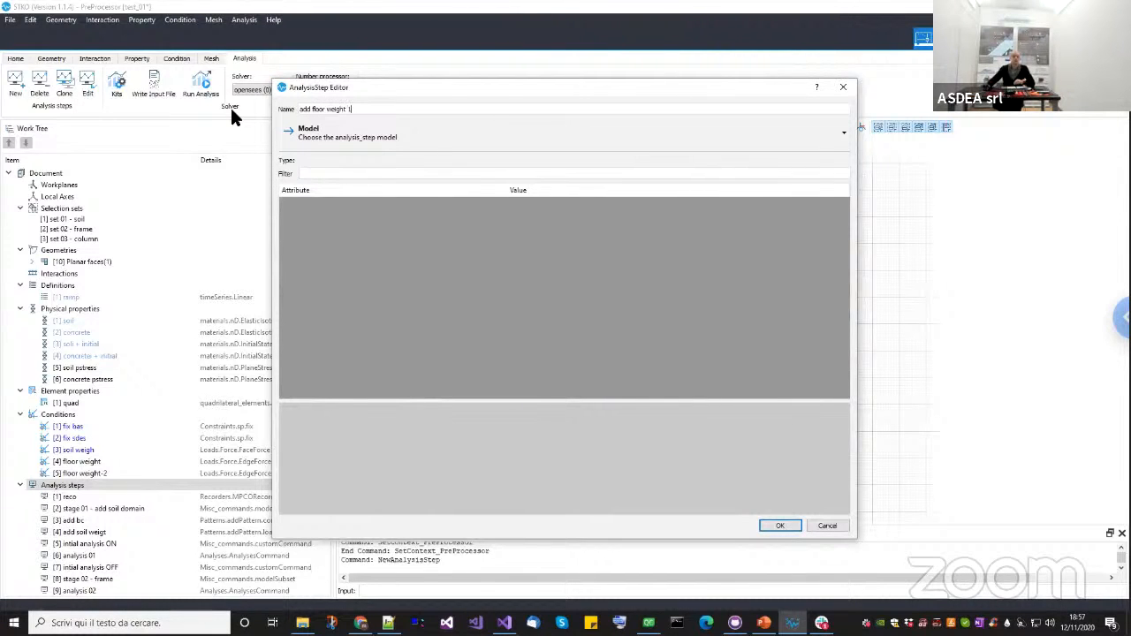
# Define the analysis step as an added loadPattern and assign the ramp time series to it.
pyautogui.click(366, 133)
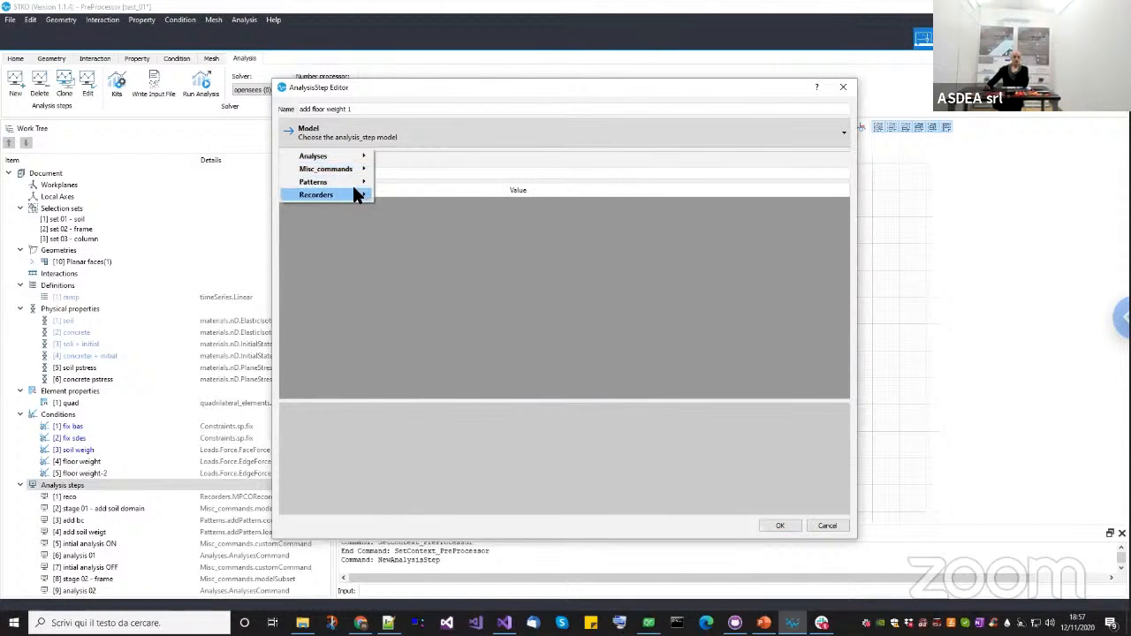
pyautogui.moveTo(364, 184)
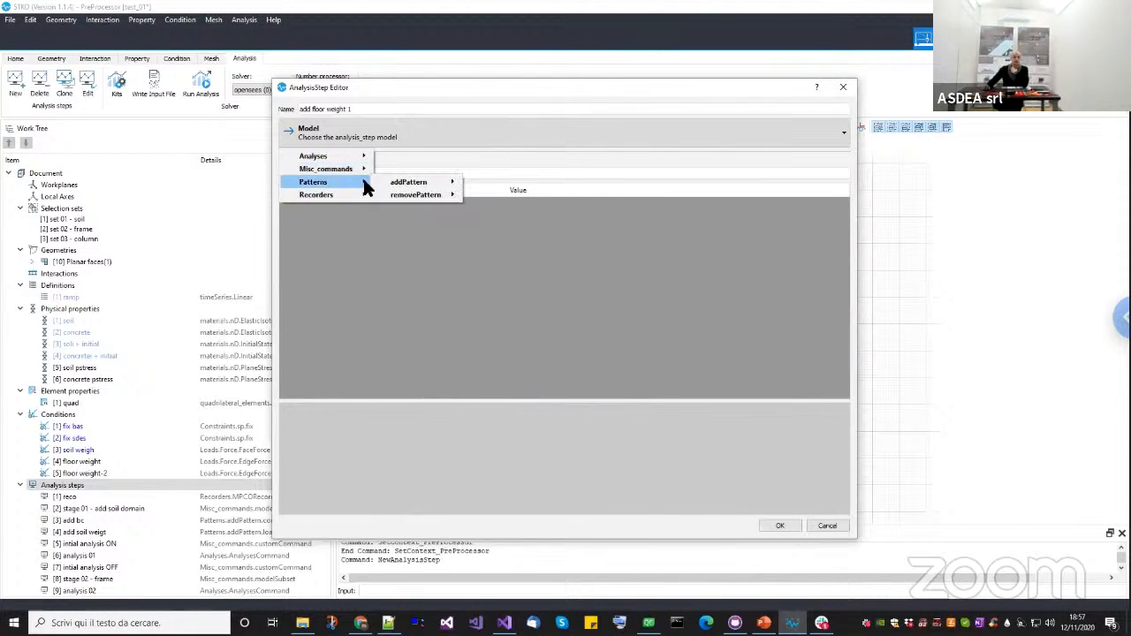
pyautogui.moveTo(456, 182)
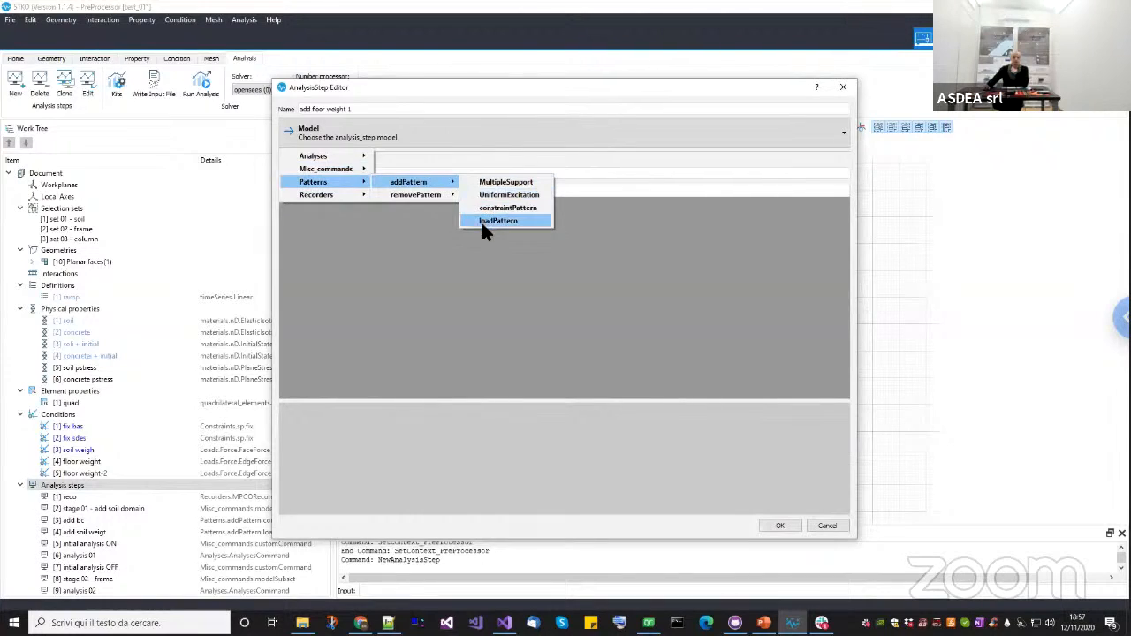
pyautogui.click(482, 222)
pyautogui.click(509, 218)
pyautogui.click(514, 221)
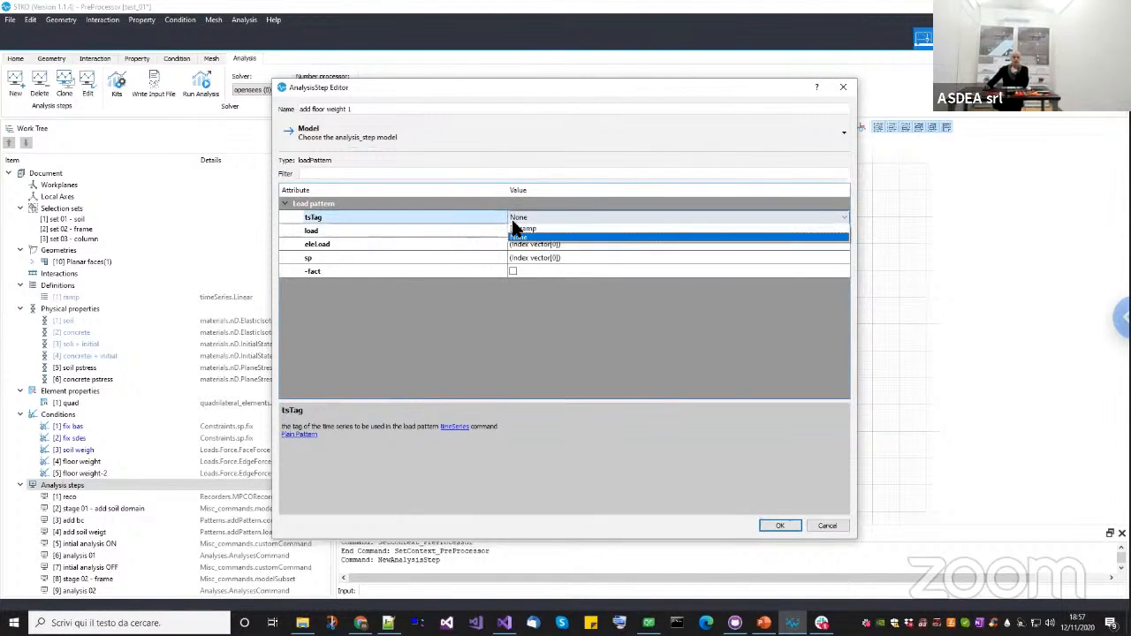
pyautogui.click(520, 228)
# Add one load row with the floor weight condition to the load pattern and create the analysis step.
pyautogui.click(552, 229)
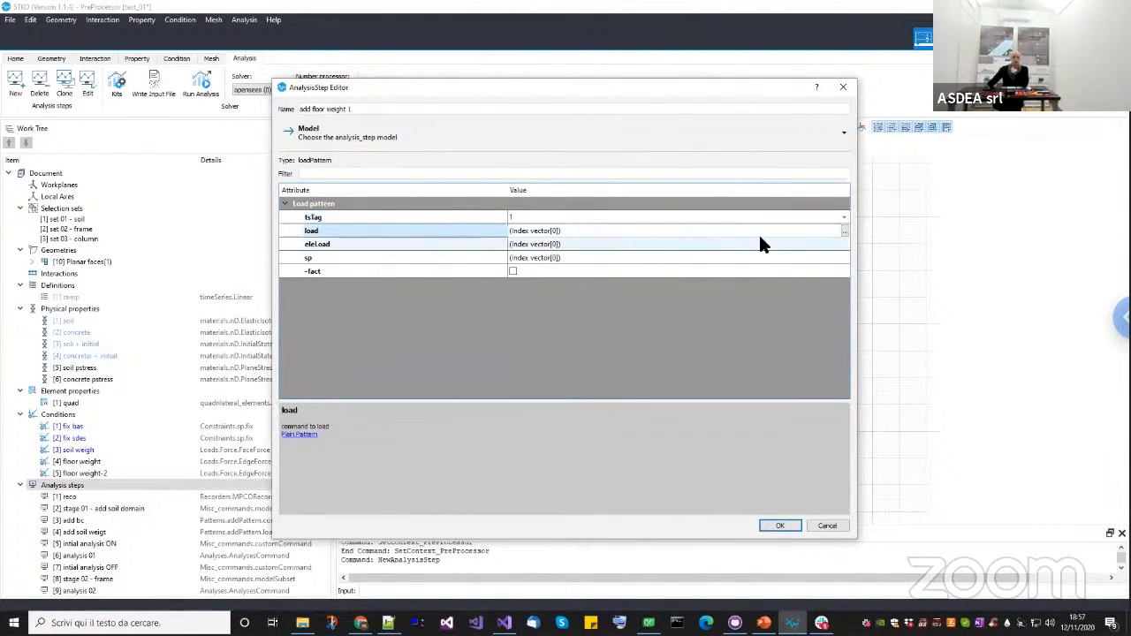
pyautogui.click(843, 231)
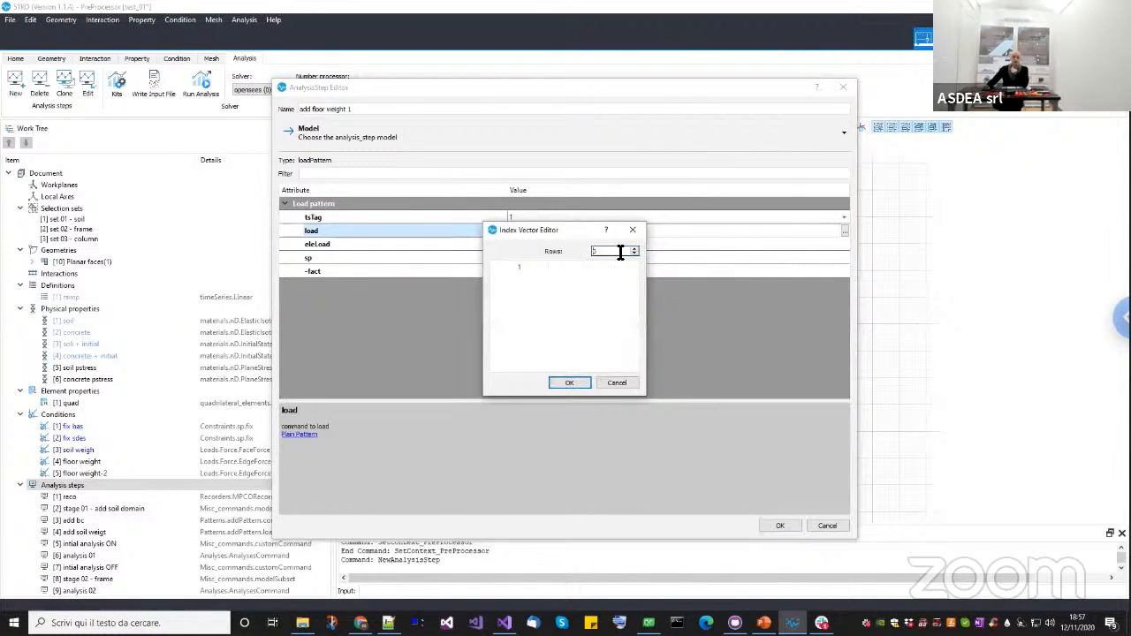
pyautogui.click(635, 248)
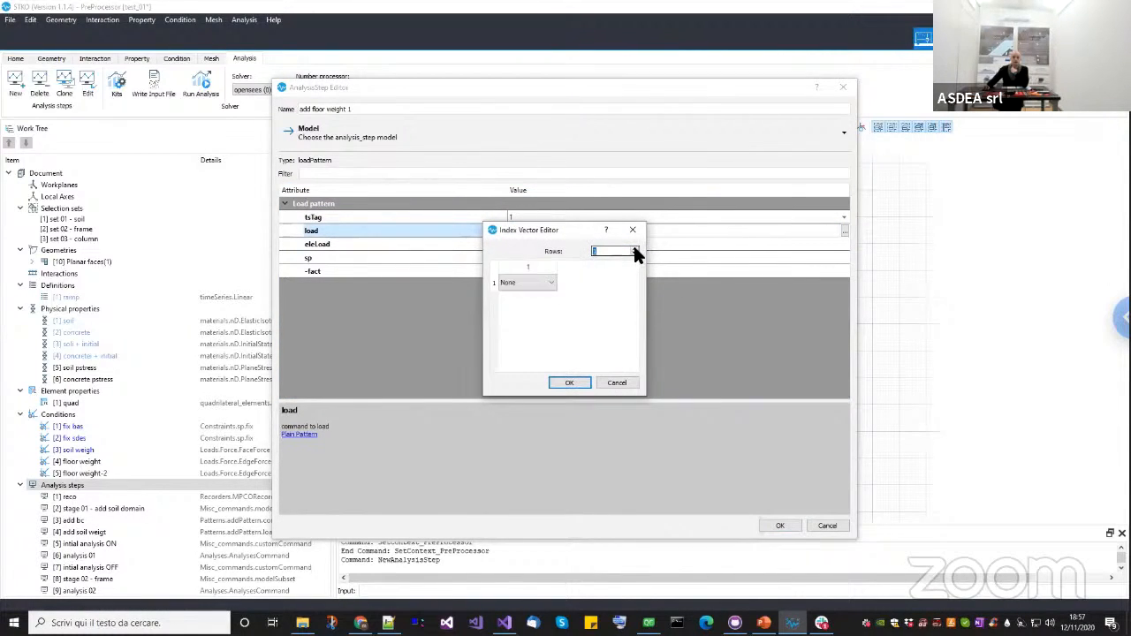
pyautogui.click(548, 281)
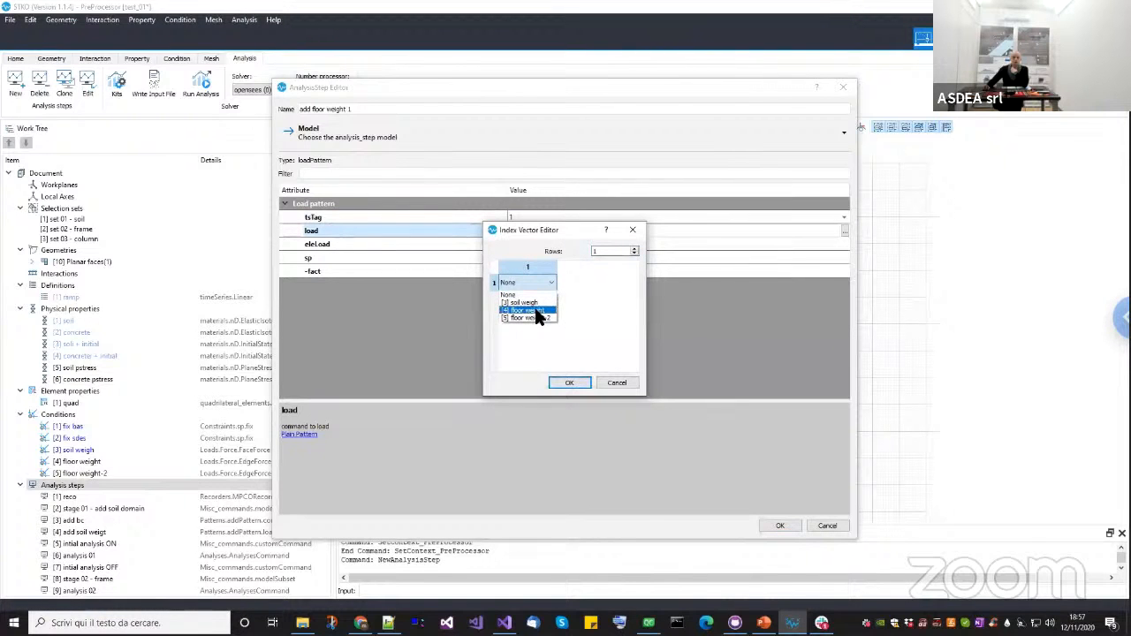
pyautogui.click(531, 310)
pyautogui.click(557, 383)
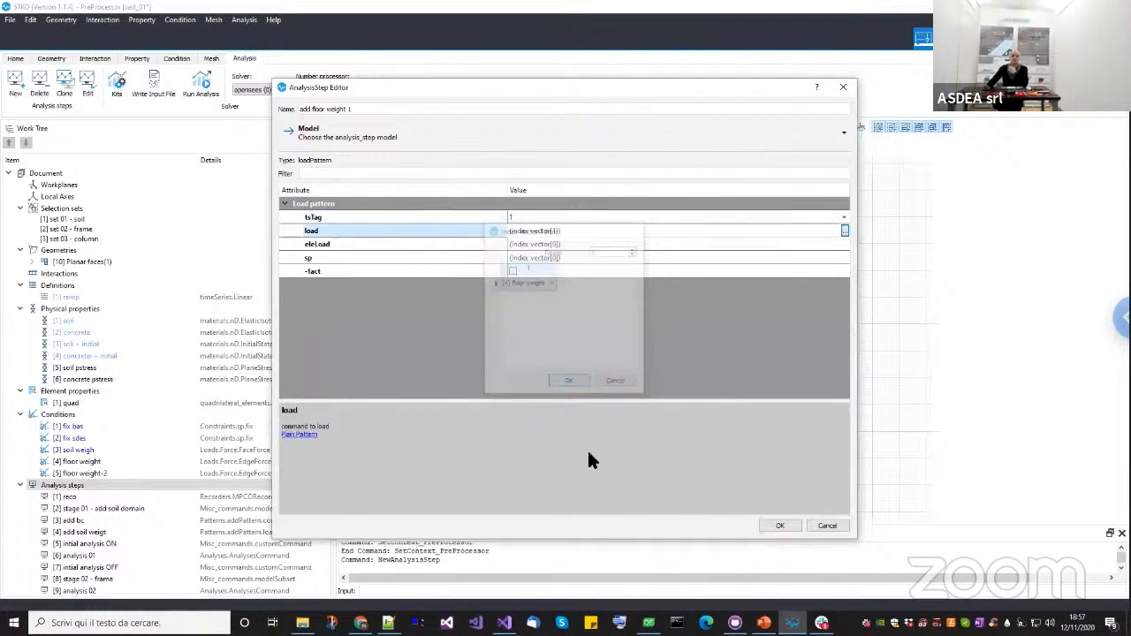
pyautogui.click(779, 526)
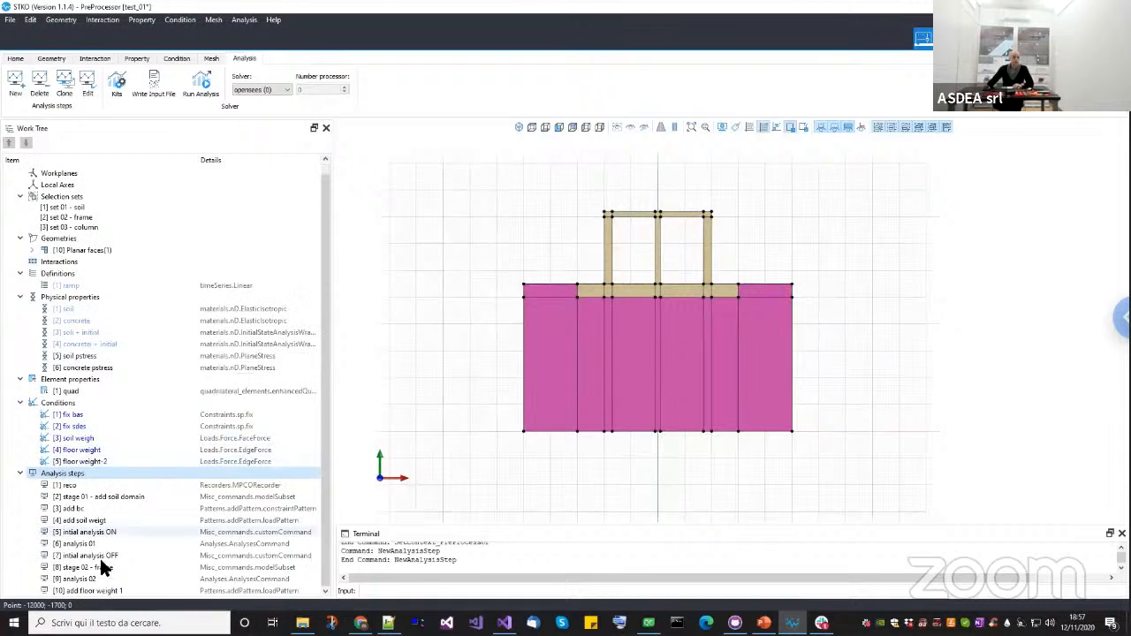
# Move the add floor weight 1 step ahead of analysis 02 and run the analysis in the test_01 folder.
pyautogui.click(104, 590)
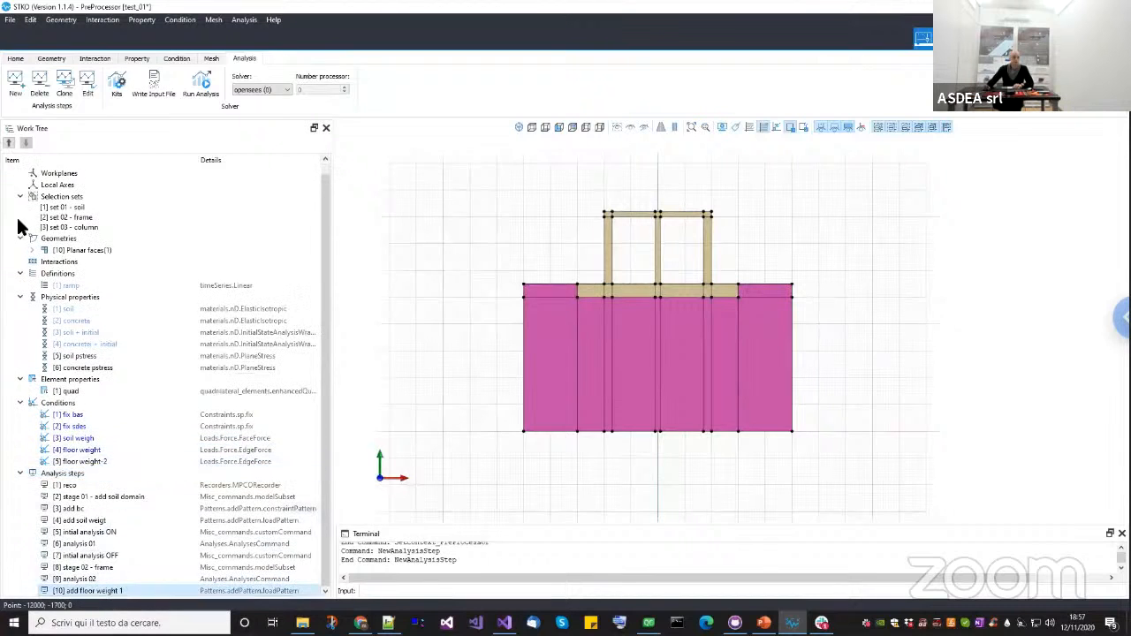
pyautogui.click(8, 145)
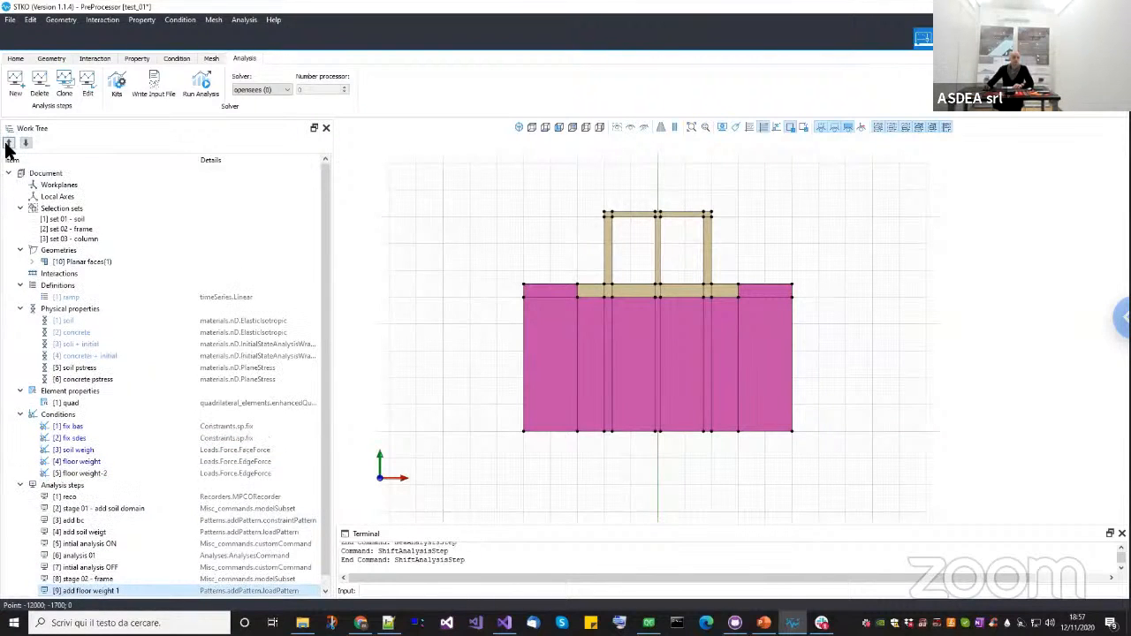
pyautogui.click(201, 84)
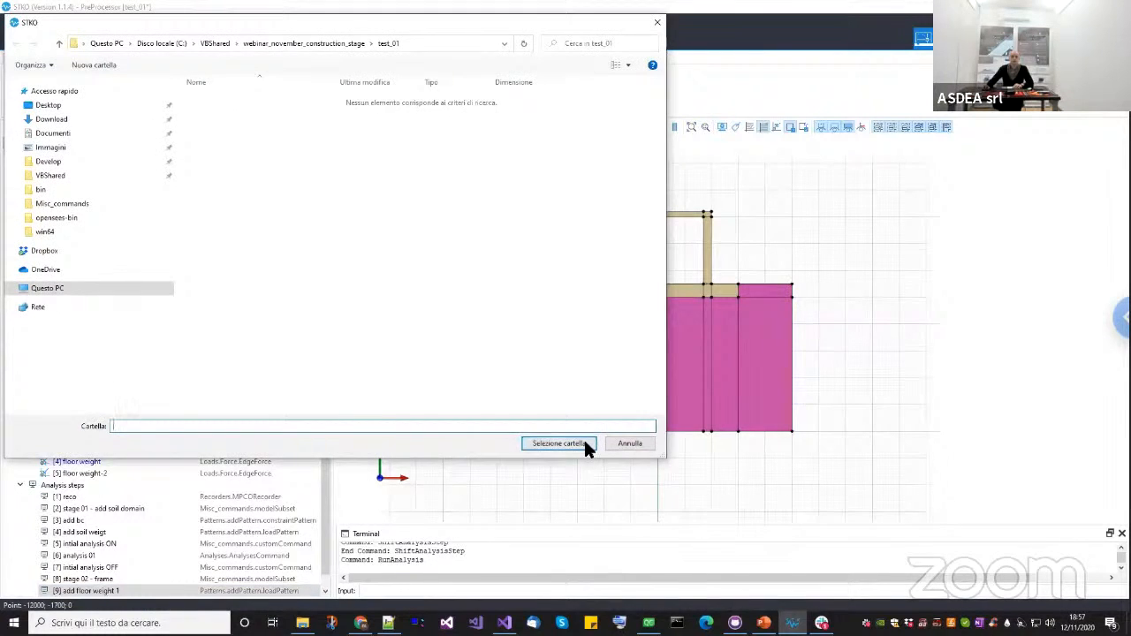
pyautogui.click(583, 444)
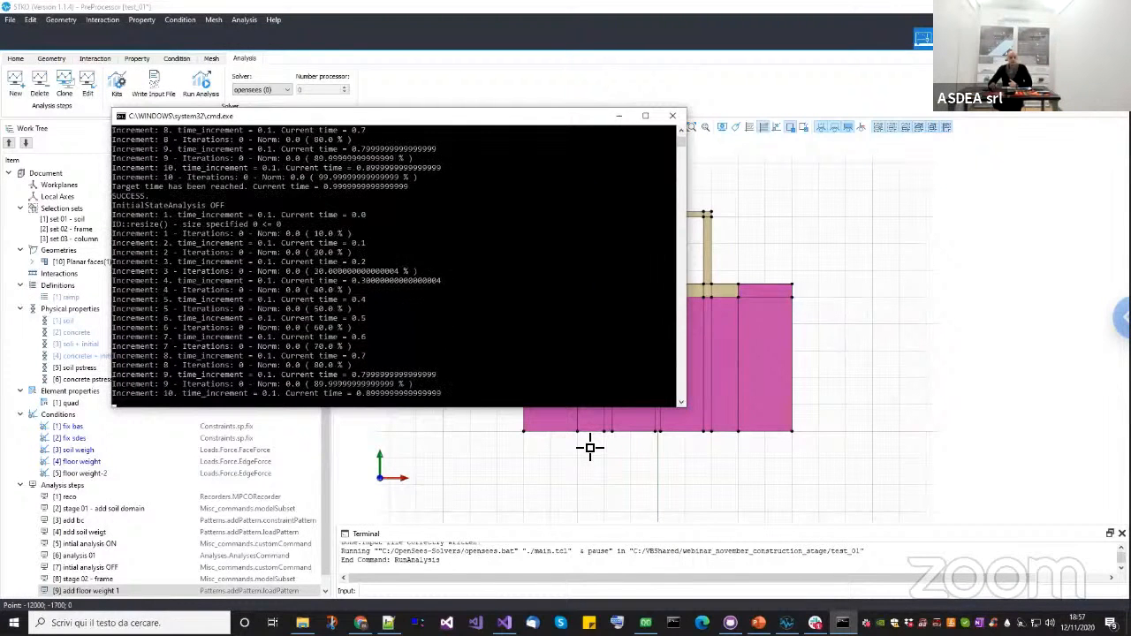
pyautogui.press('Return')
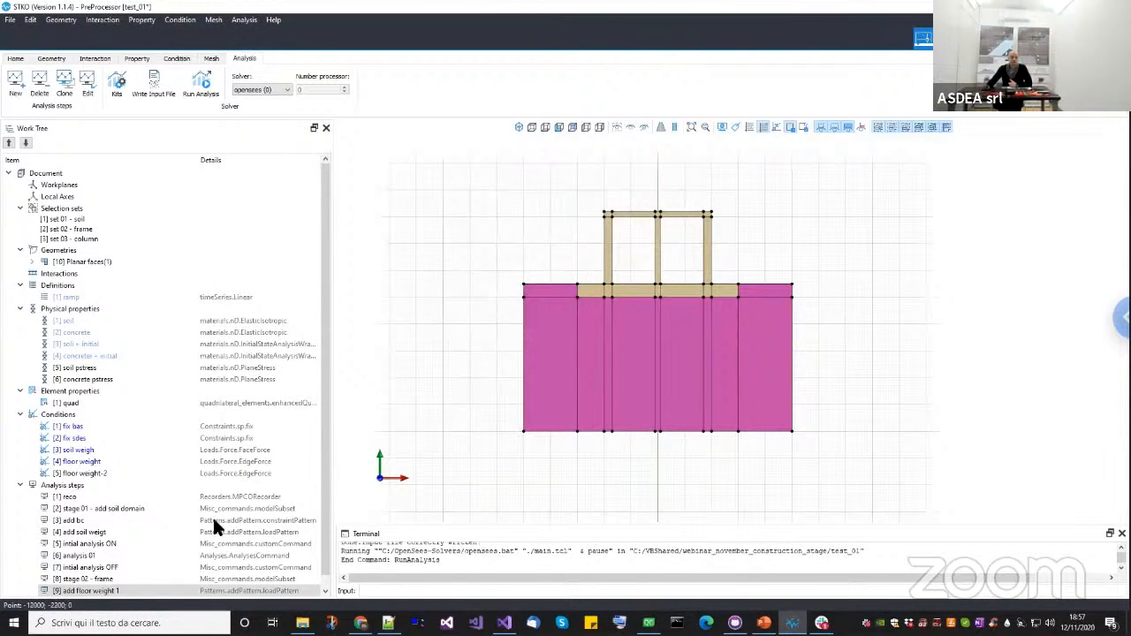
# Switch to the post-processor and reload the test_01.mpco results database.
pyautogui.scroll(-1, 203, 530)
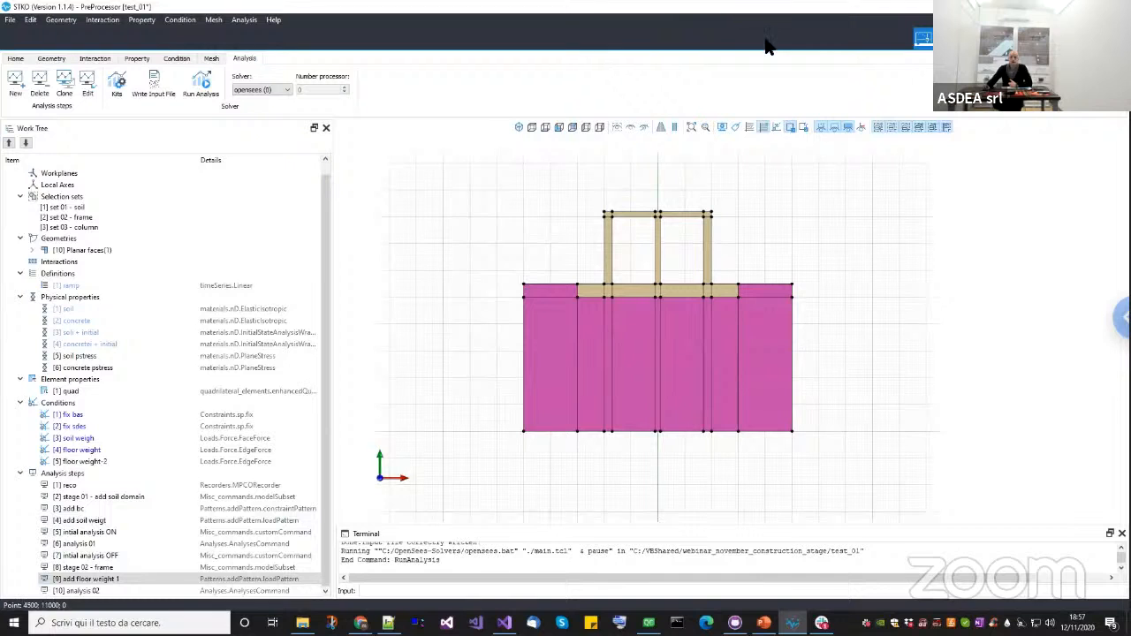
pyautogui.click(923, 38)
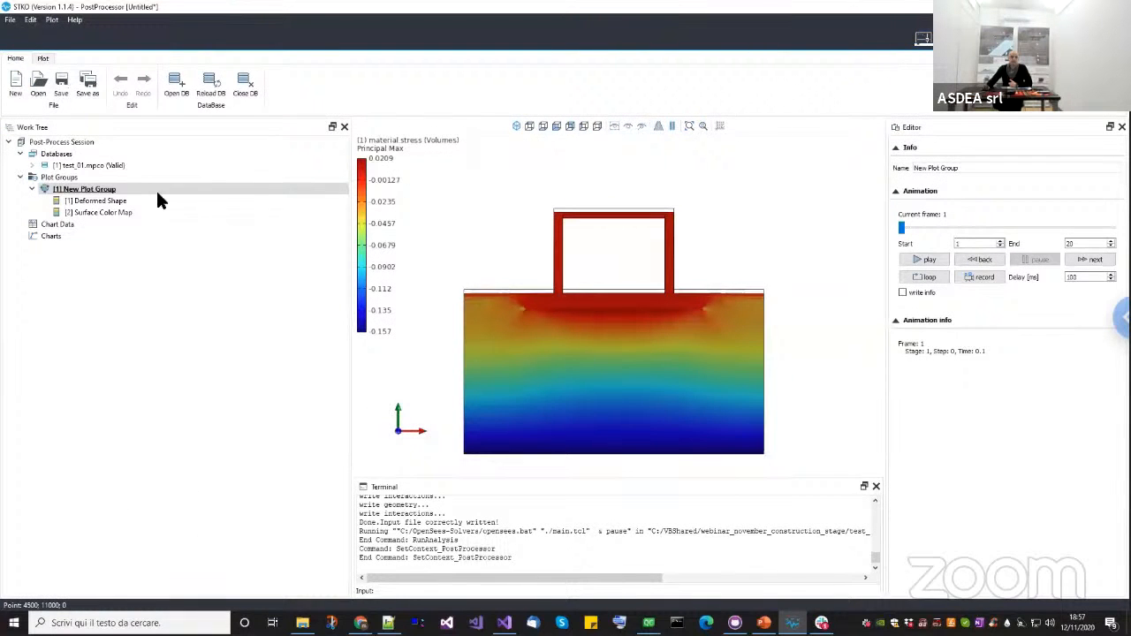
pyautogui.rightClick(111, 167)
pyautogui.click(129, 186)
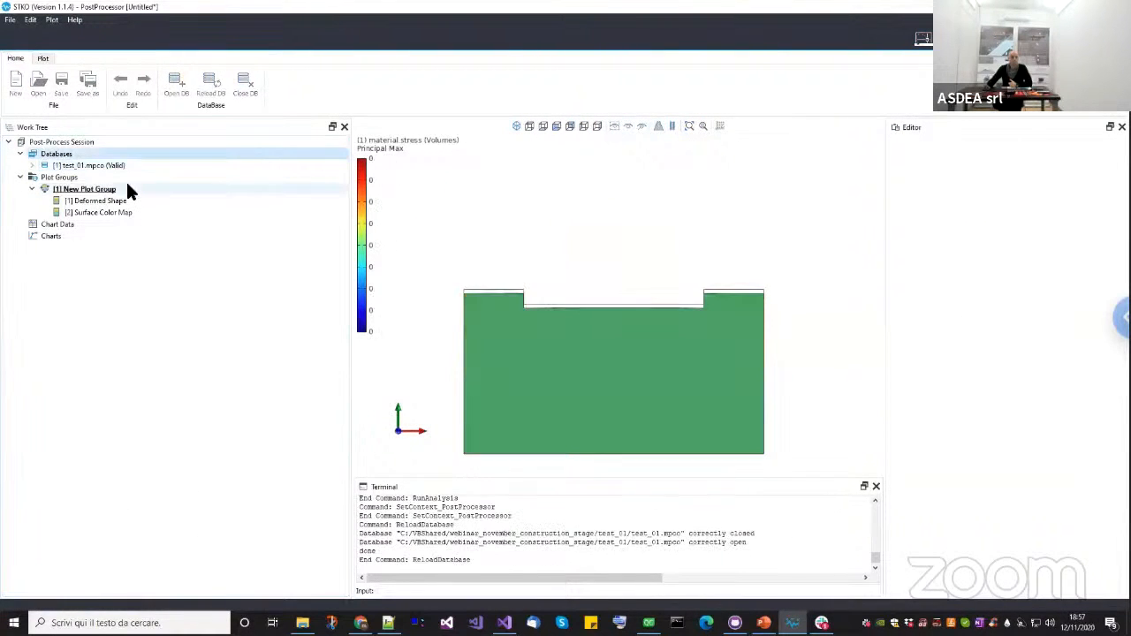
# Advance the plot group's stress animation frame by frame through both construction stages up to frame 20.
pyautogui.click(115, 188)
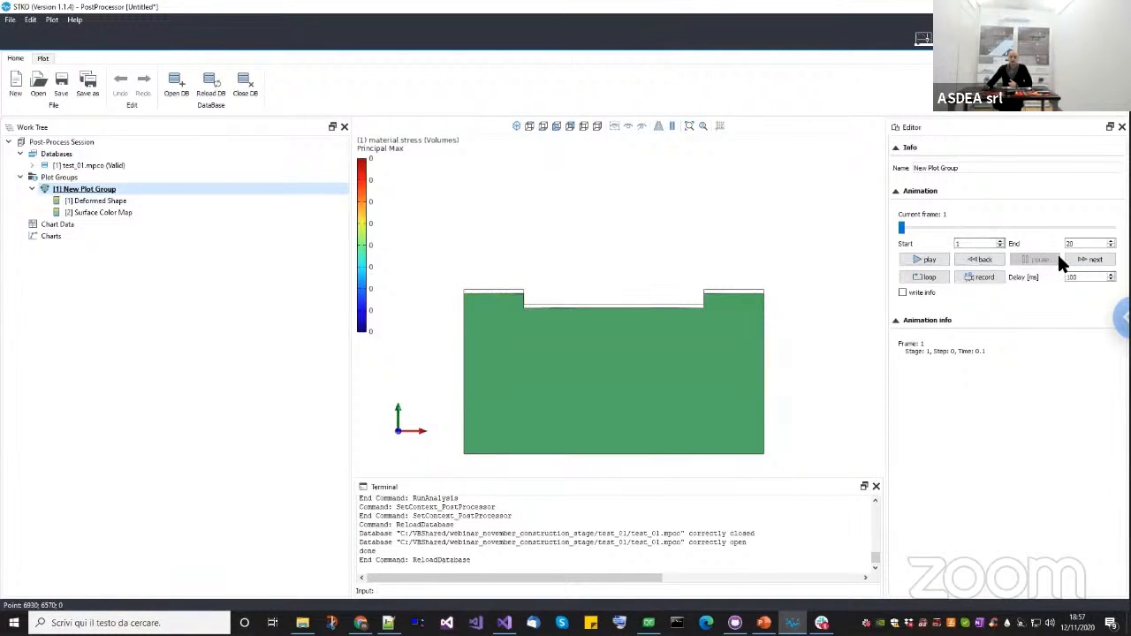
pyautogui.click(1090, 260)
pyautogui.click(1090, 259)
pyautogui.click(1090, 260)
pyautogui.click(1090, 260)
pyautogui.click(1090, 259)
pyautogui.click(1090, 260)
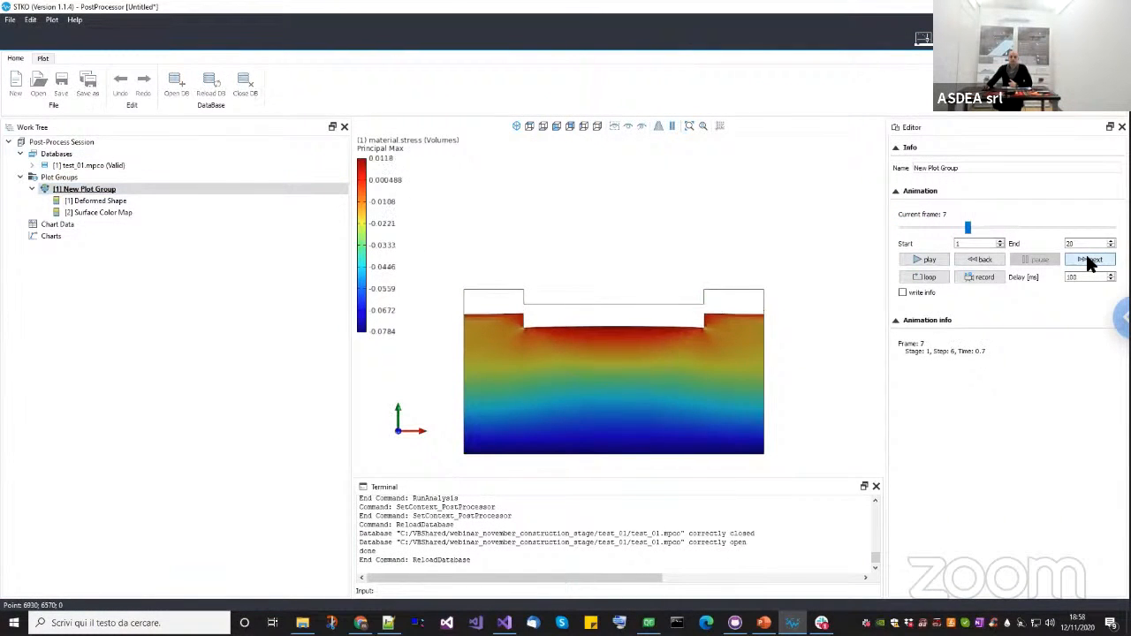
pyautogui.click(1090, 260)
pyautogui.click(1090, 260)
pyautogui.click(1089, 260)
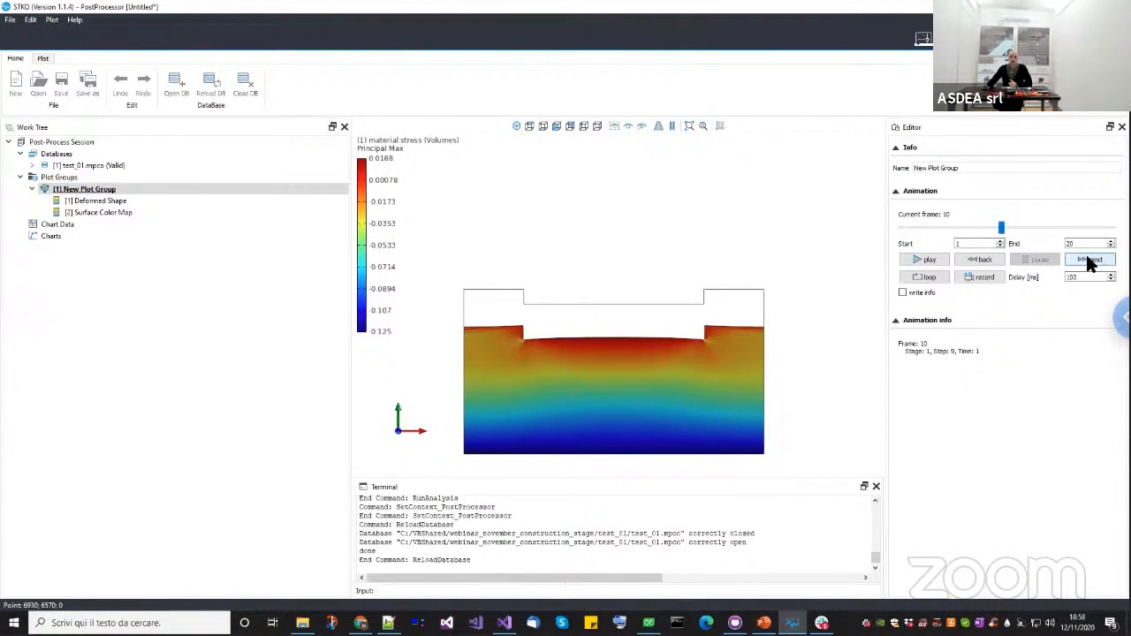
pyautogui.click(1090, 260)
pyautogui.click(1090, 262)
pyautogui.click(1089, 261)
pyautogui.click(1089, 262)
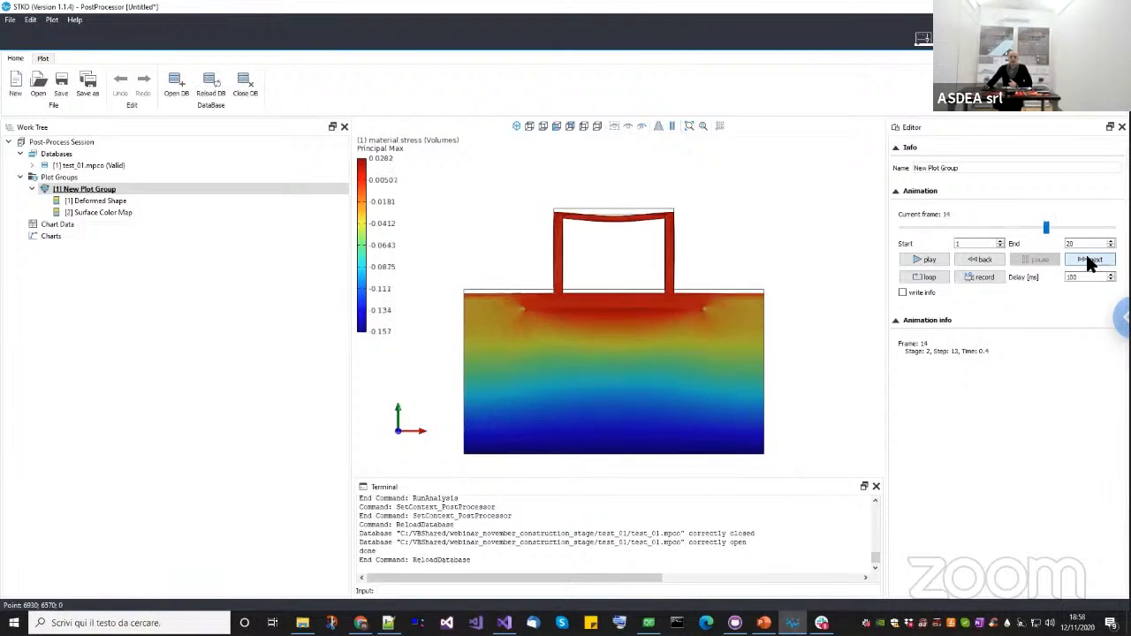
pyautogui.click(1090, 262)
pyautogui.click(1090, 261)
pyautogui.click(1090, 262)
pyautogui.click(1089, 262)
pyautogui.click(1090, 261)
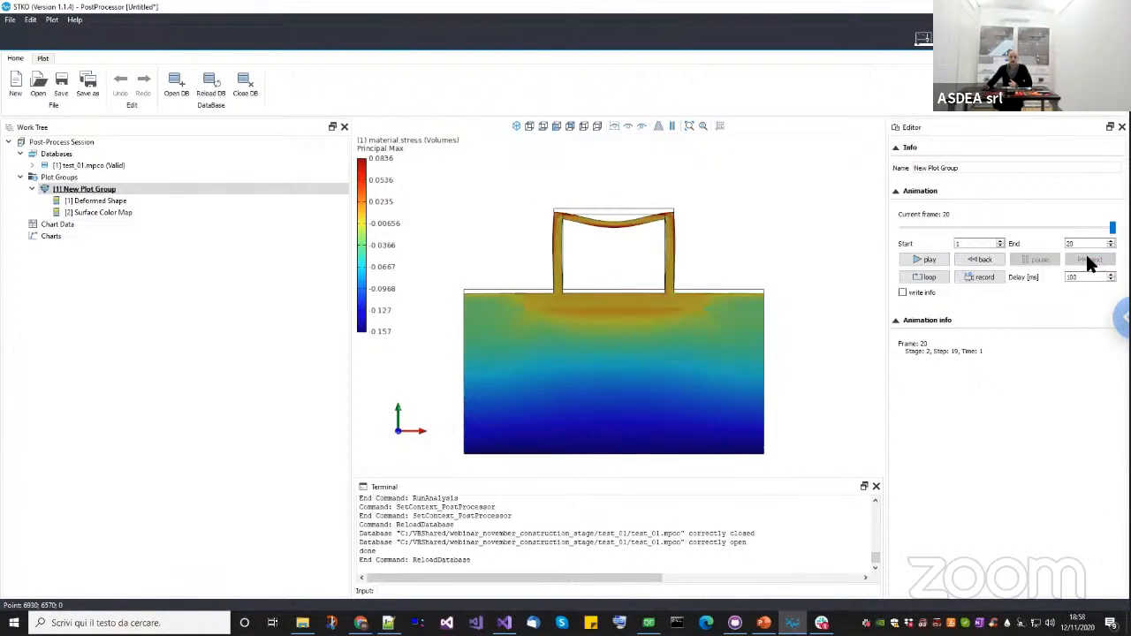
# Examine the deformed frame and the principal stresses in its beam and columns at frame 20.
pyautogui.scroll(3, 610, 278)
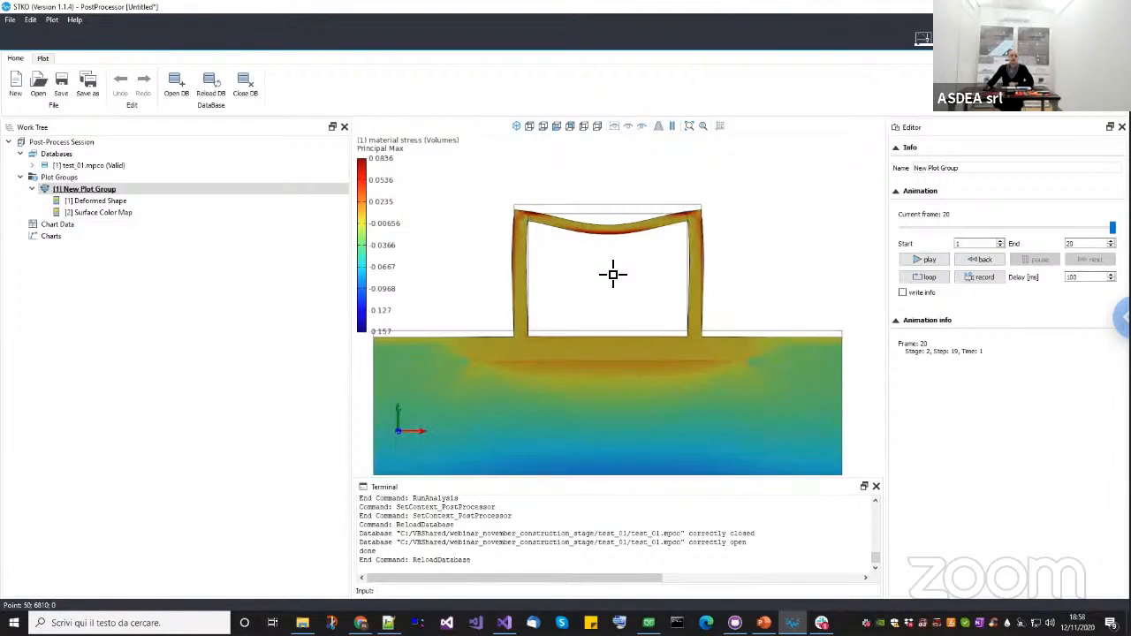
pyautogui.scroll(3, 606, 311)
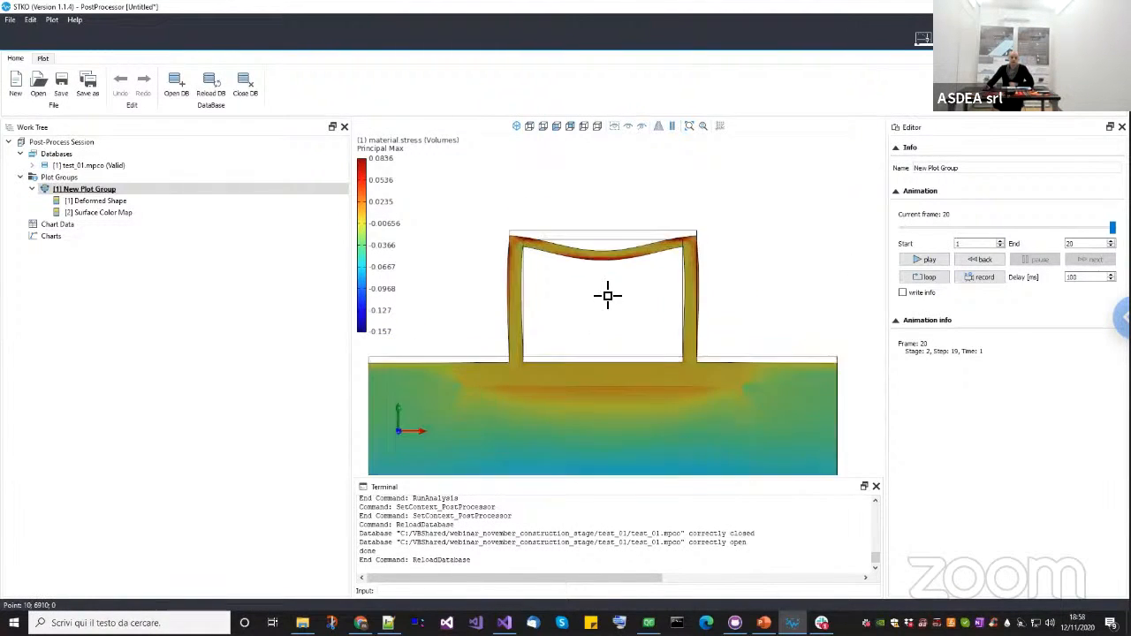
pyautogui.scroll(2, 608, 250)
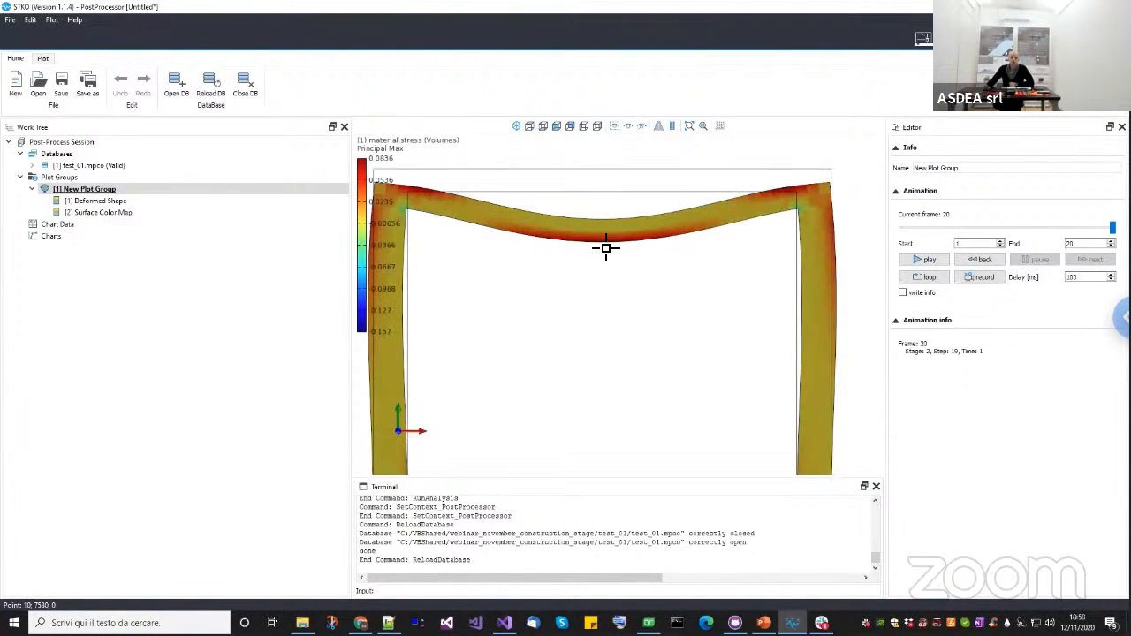
pyautogui.scroll(-2, 608, 346)
pyautogui.moveTo(608, 347); pyautogui.dragTo(616, 293, button='middle')
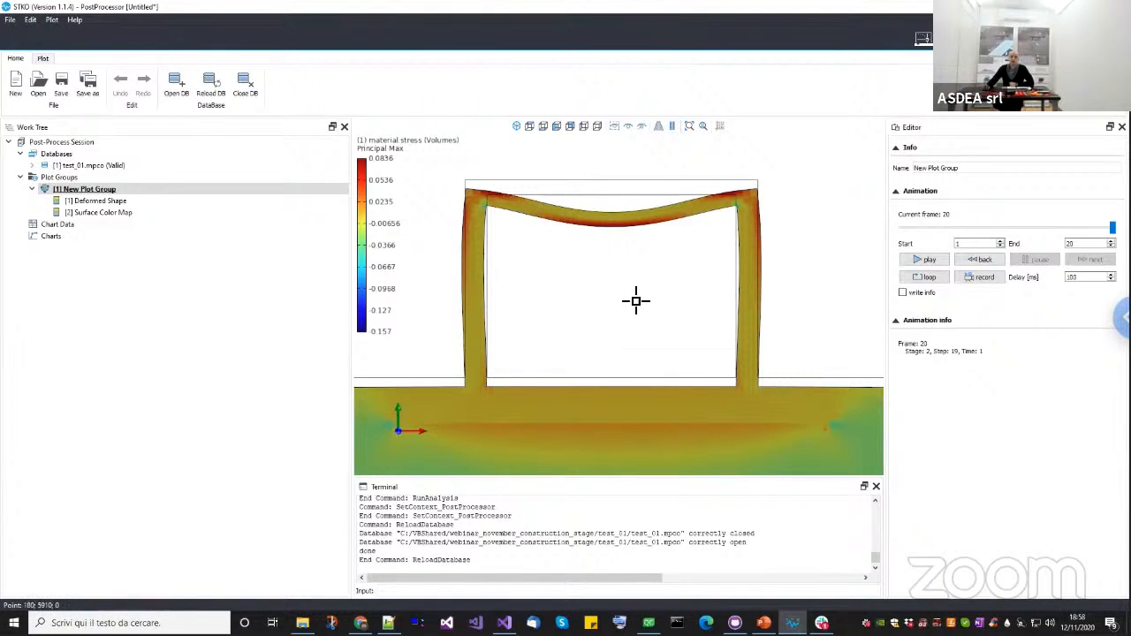
pyautogui.scroll(-5, 619, 292)
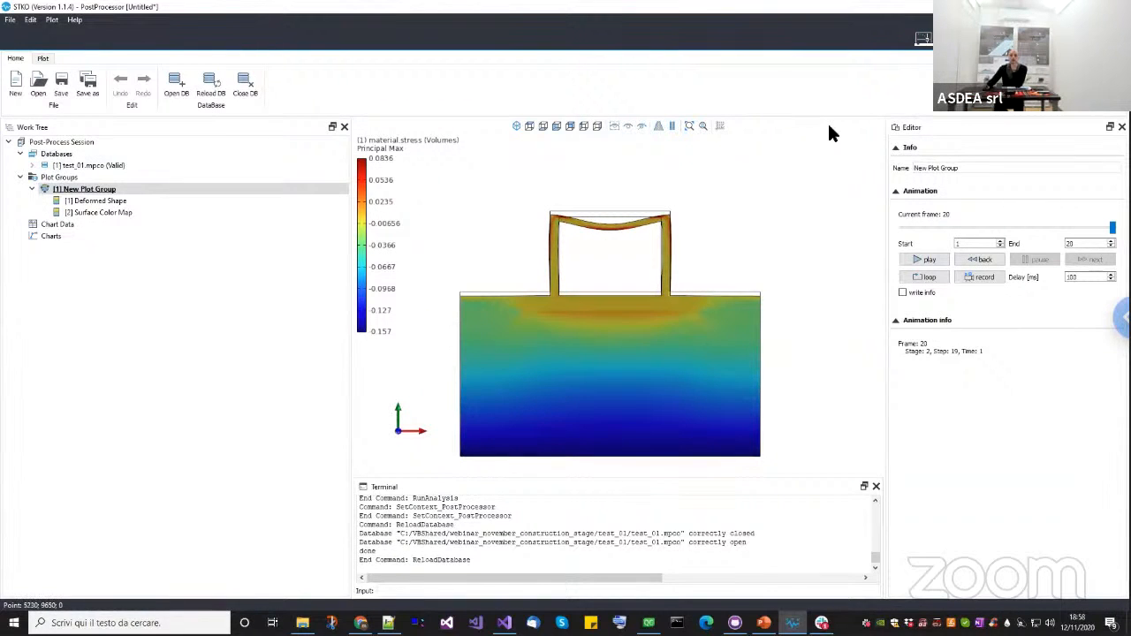
# Return to the pre-processor, clone the stage 02 - frame analysis step and rename the copy "stage 03 colum".
pyautogui.click(923, 39)
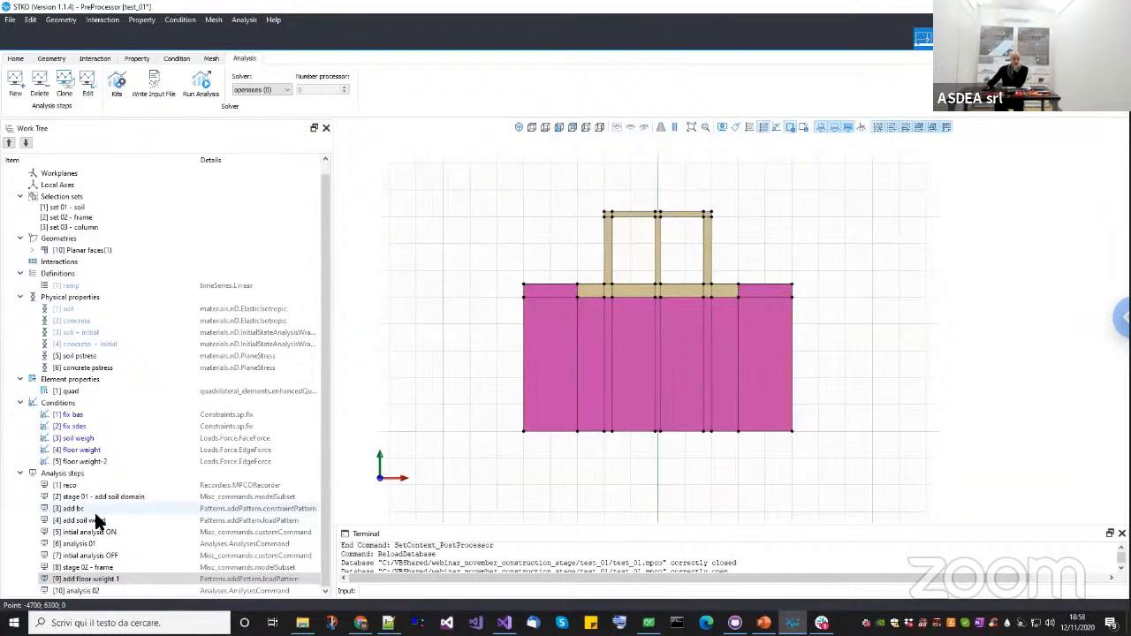
pyautogui.rightClick(100, 568)
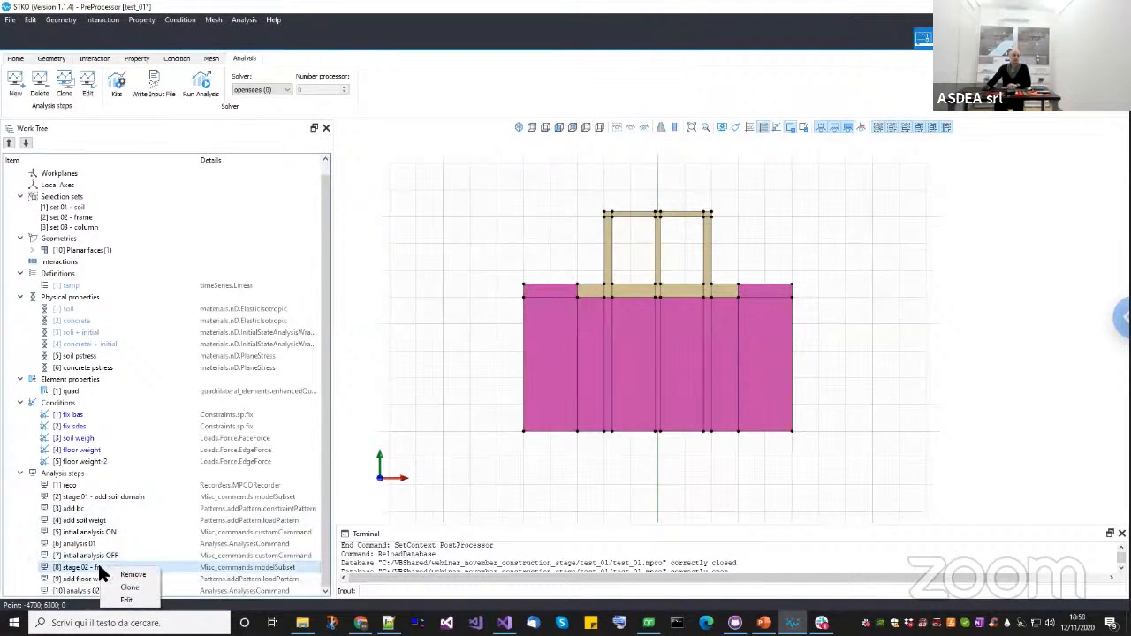
pyautogui.click(129, 588)
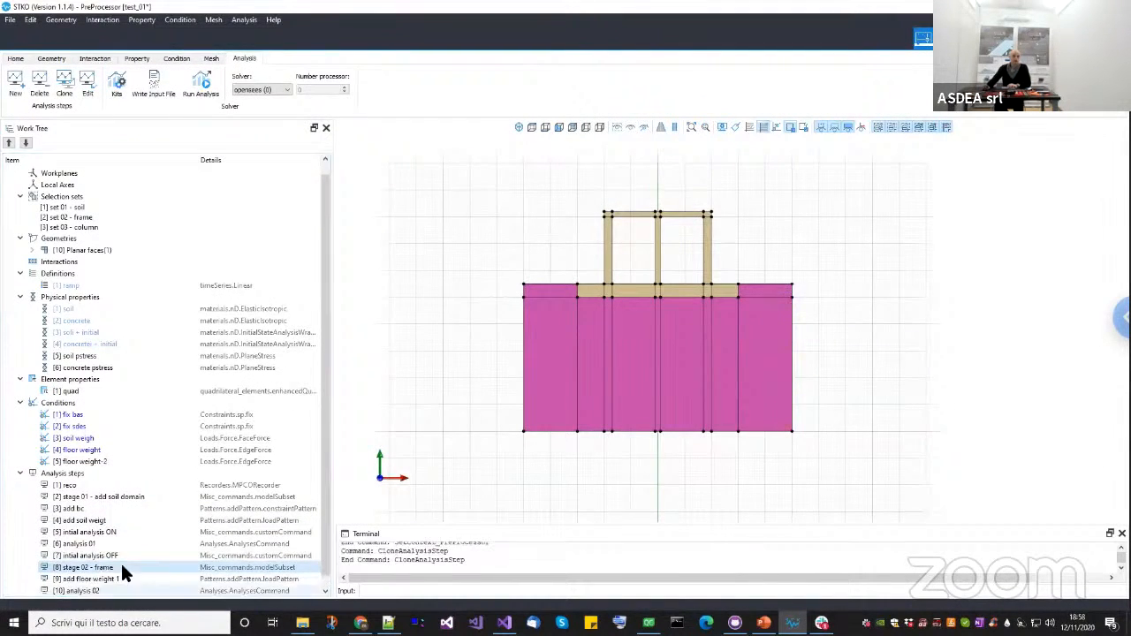
pyautogui.rightClick(109, 594)
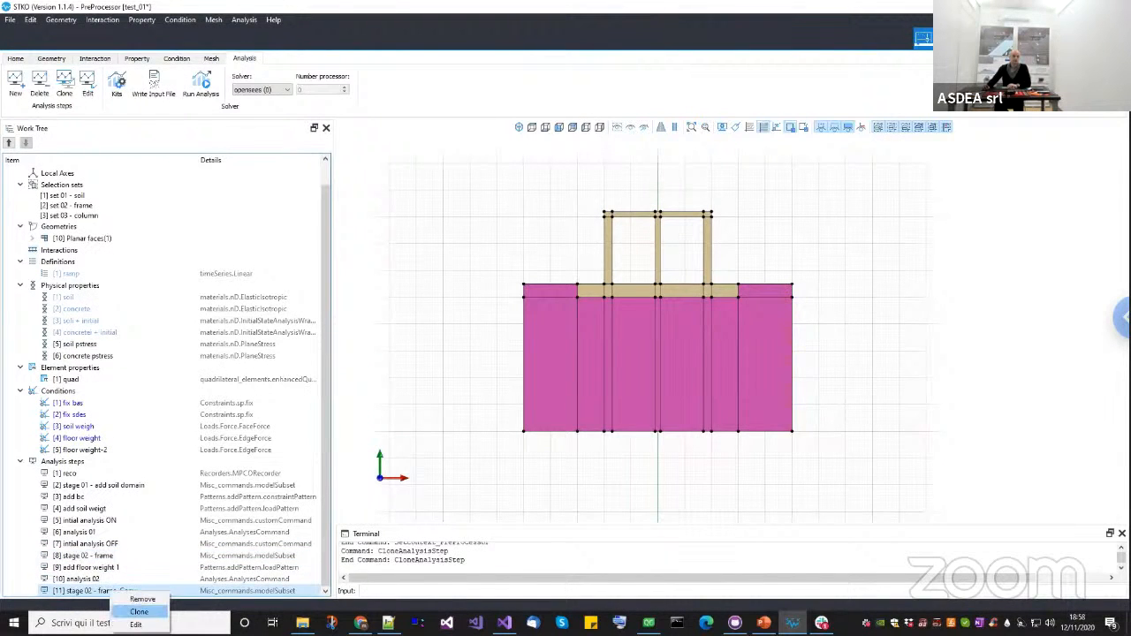
pyautogui.click(142, 623)
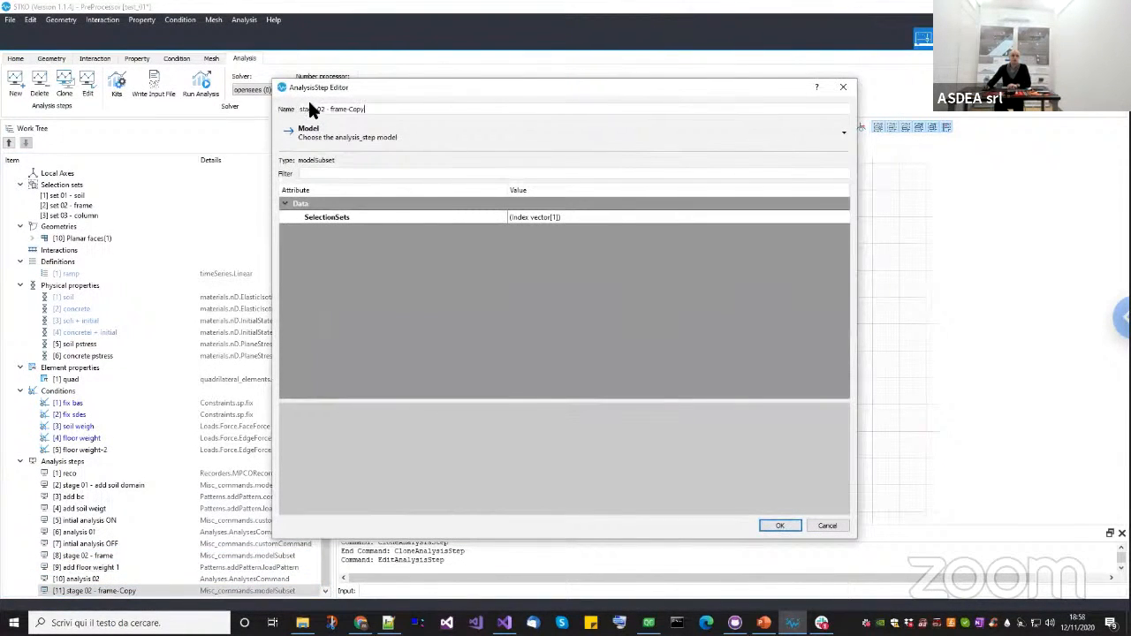
pyautogui.click(328, 109)
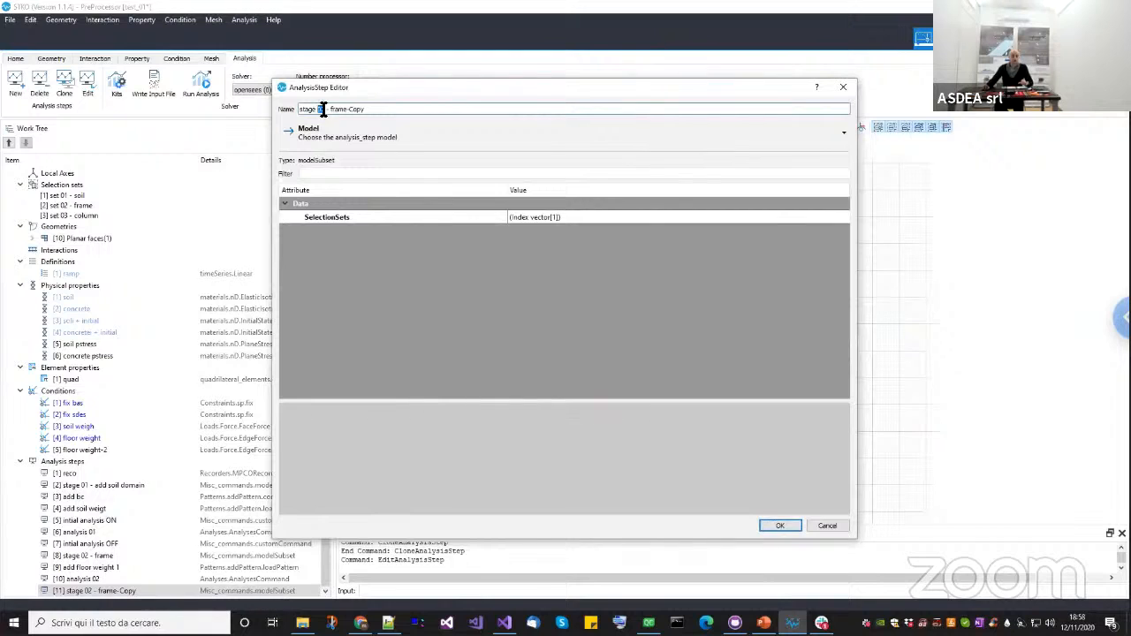
pyautogui.doubleClick(322, 109)
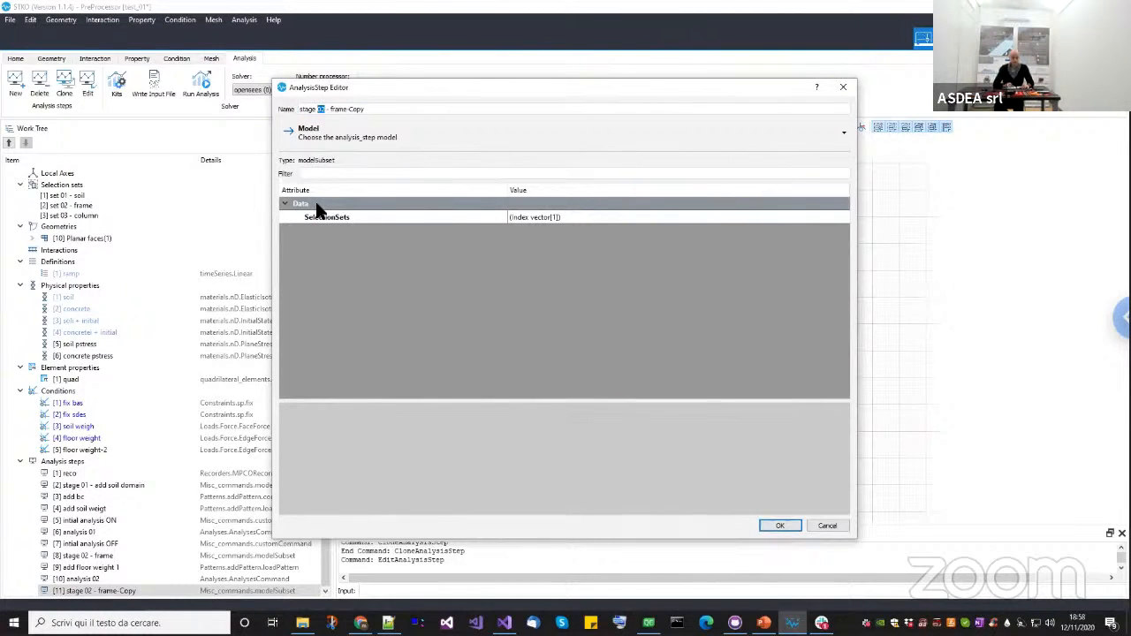
pyautogui.write('03 colum')
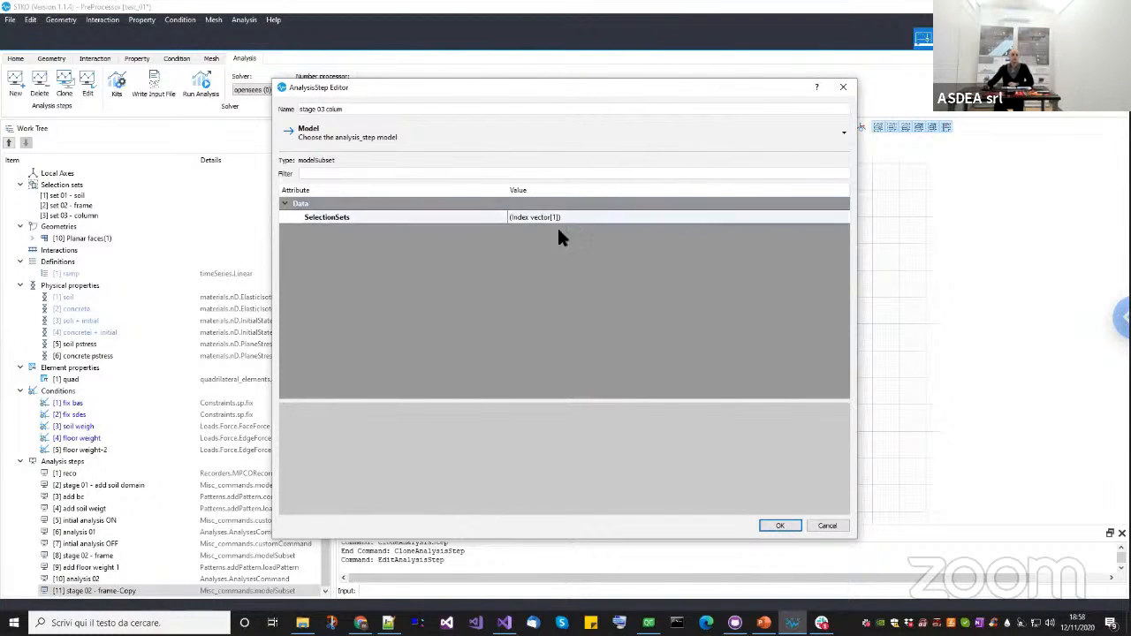
# Assign selection set 03 - column to the stage 03 colum step in place of the frame set.
pyautogui.click(786, 220)
pyautogui.click(834, 218)
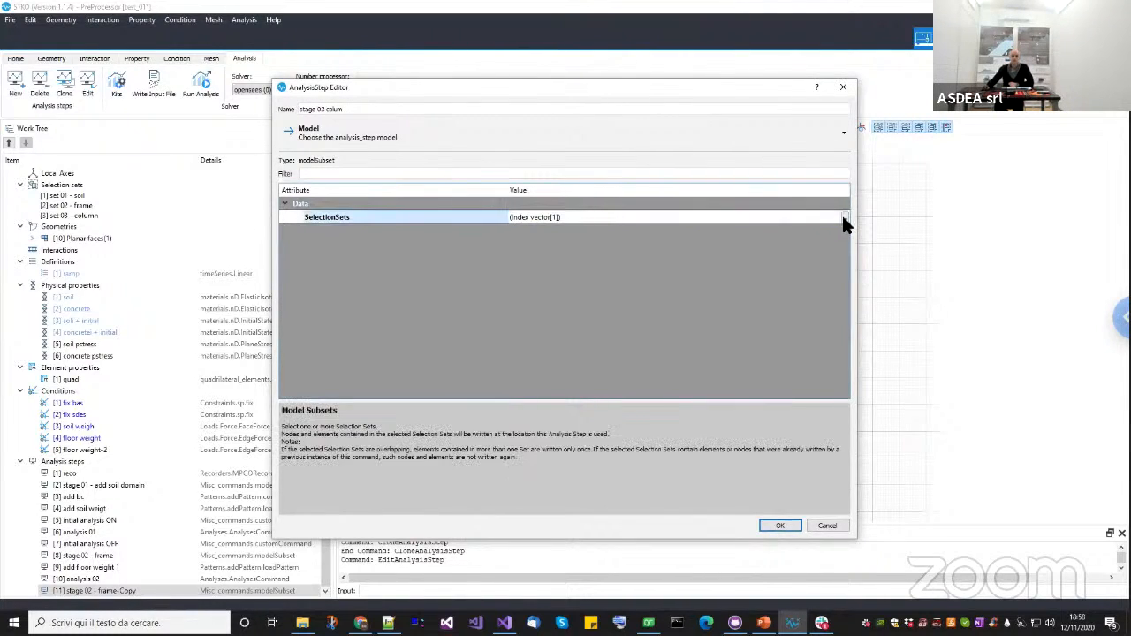
pyautogui.click(844, 218)
pyautogui.click(548, 285)
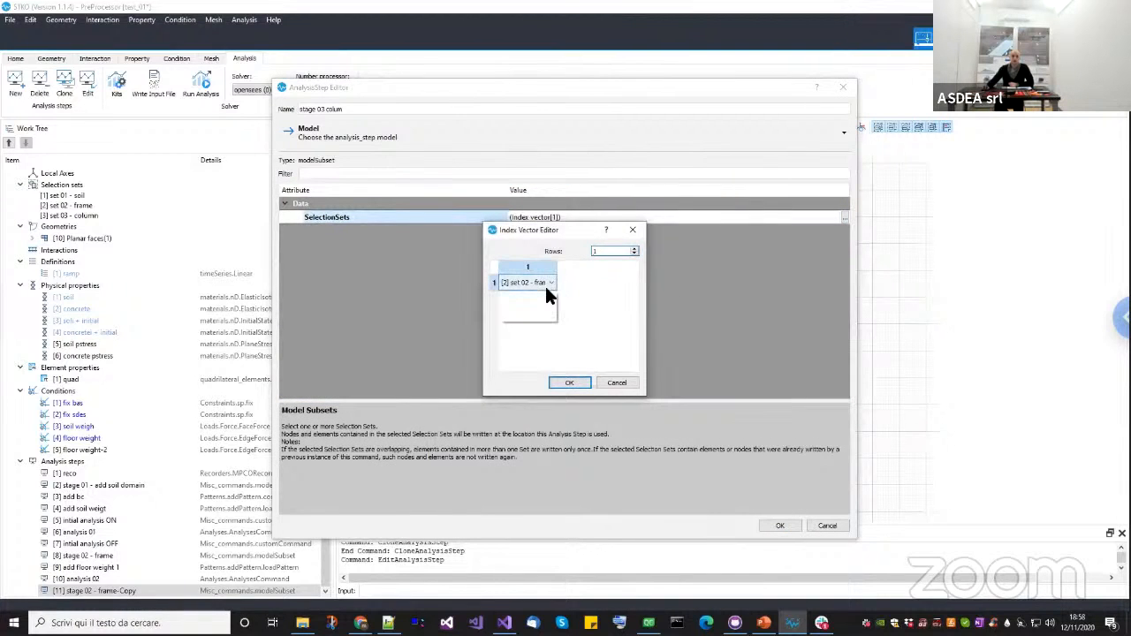
pyautogui.click(522, 318)
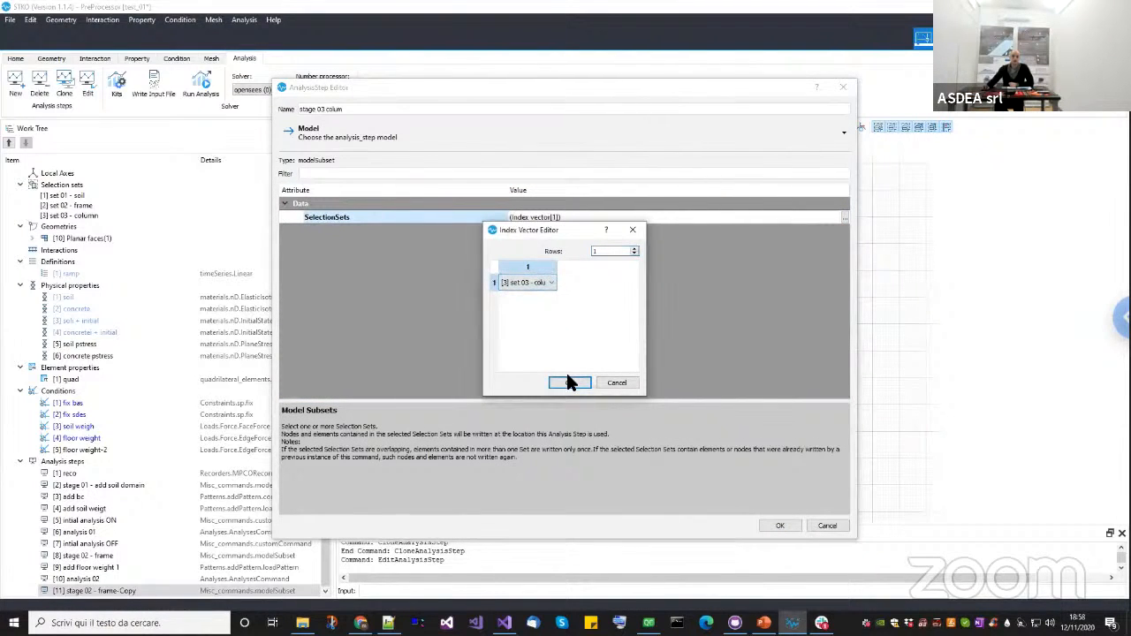
pyautogui.click(570, 384)
pyautogui.click(781, 527)
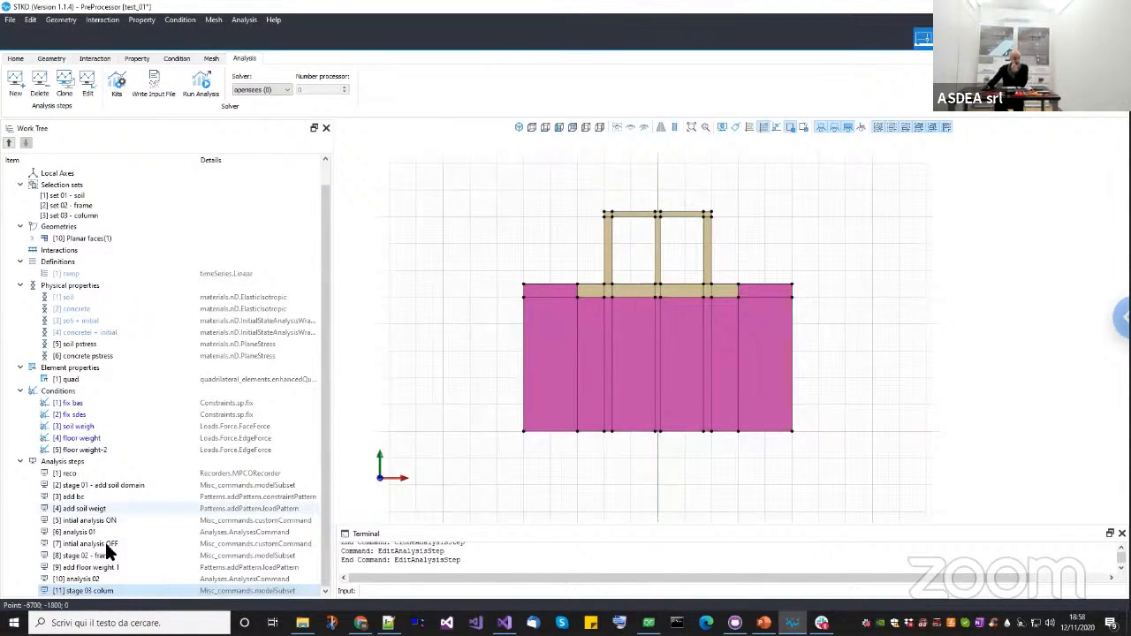
pyautogui.click(100, 578)
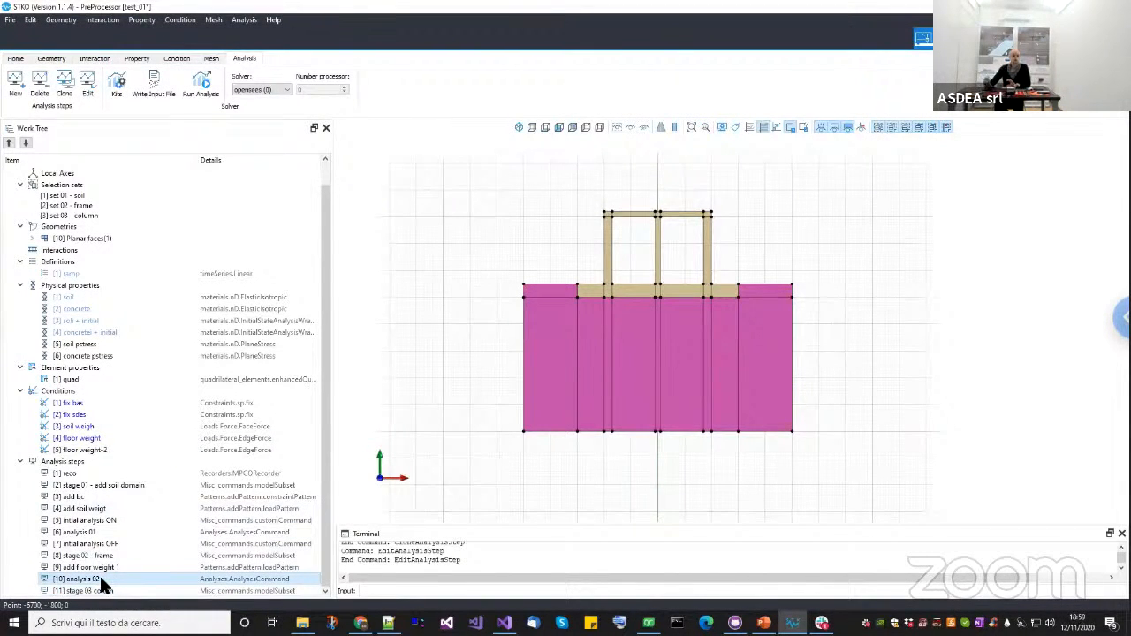
pyautogui.click(106, 449)
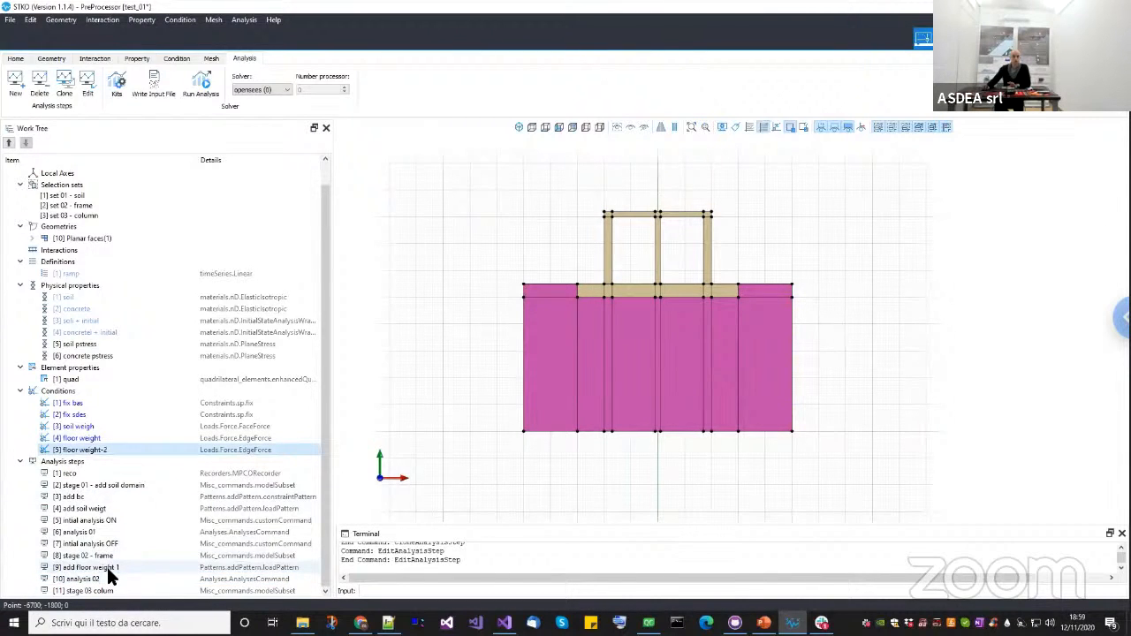
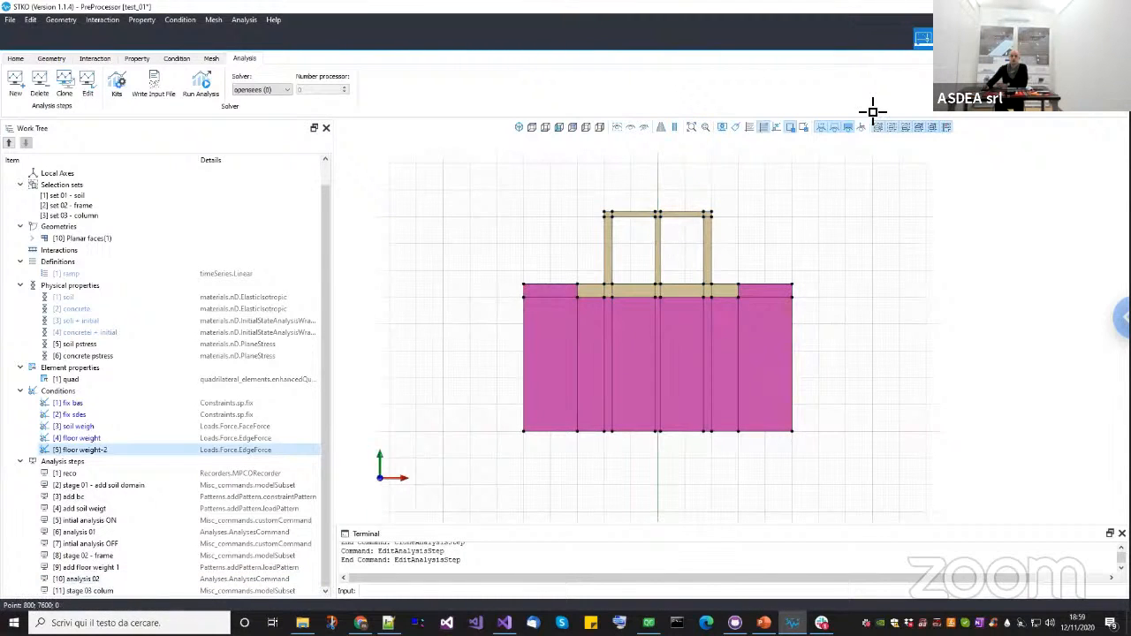
pyautogui.click(922, 38)
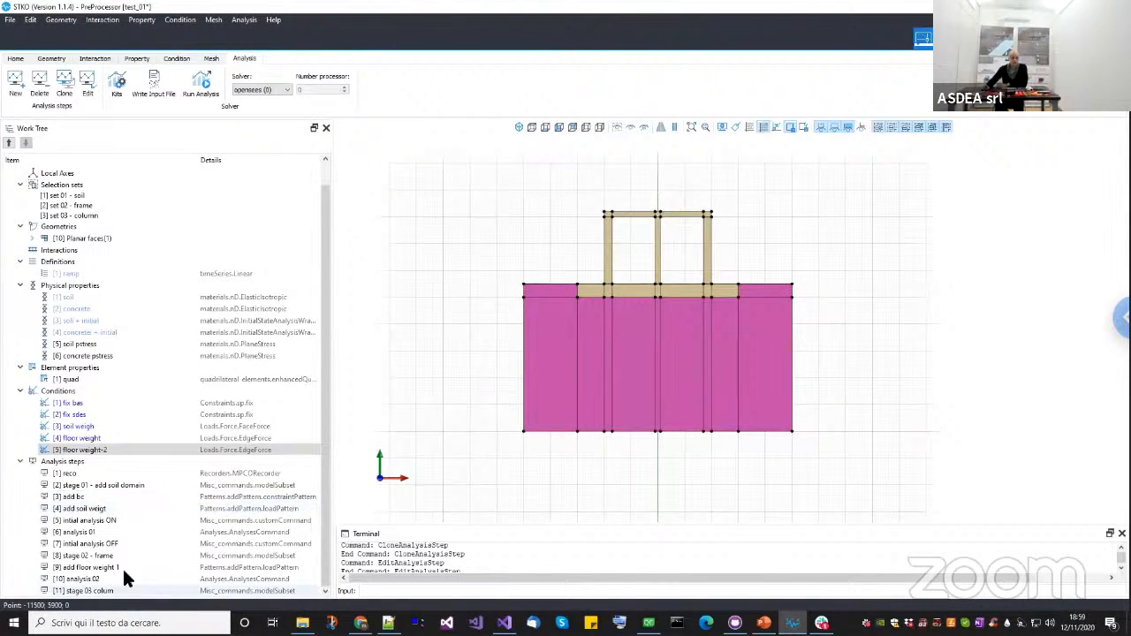
# Clone the analysis 02 step and rename the copy "analysis 03", keeping its solver settings.
pyautogui.click(104, 580)
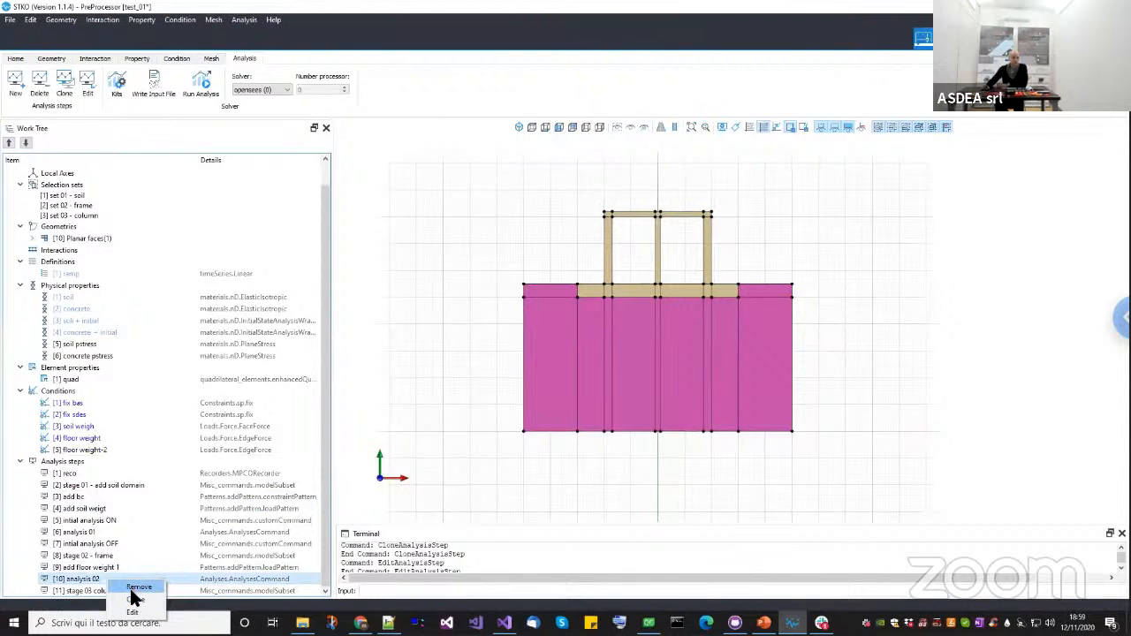
pyautogui.rightClick(127, 588)
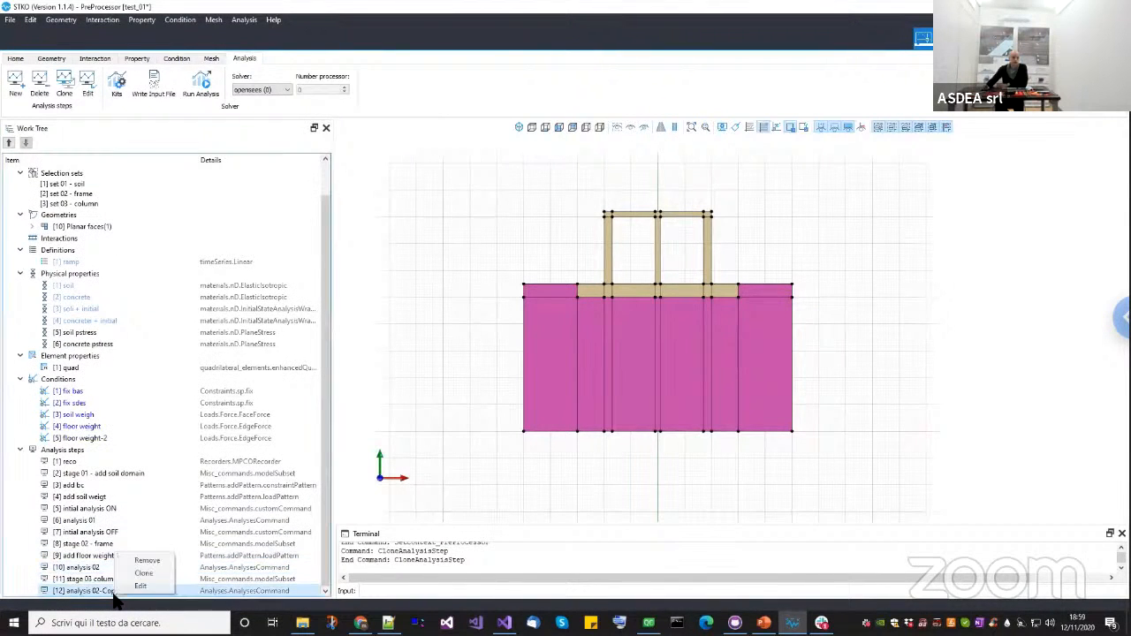
pyautogui.click(138, 586)
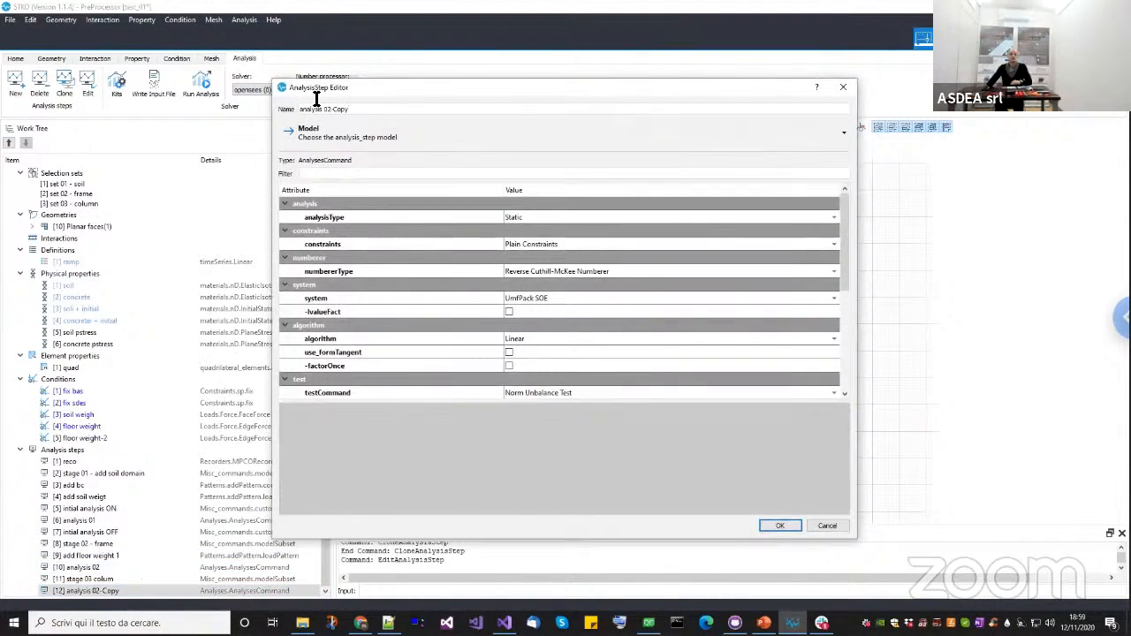
pyautogui.moveTo(361, 112); pyautogui.dragTo(328, 112)
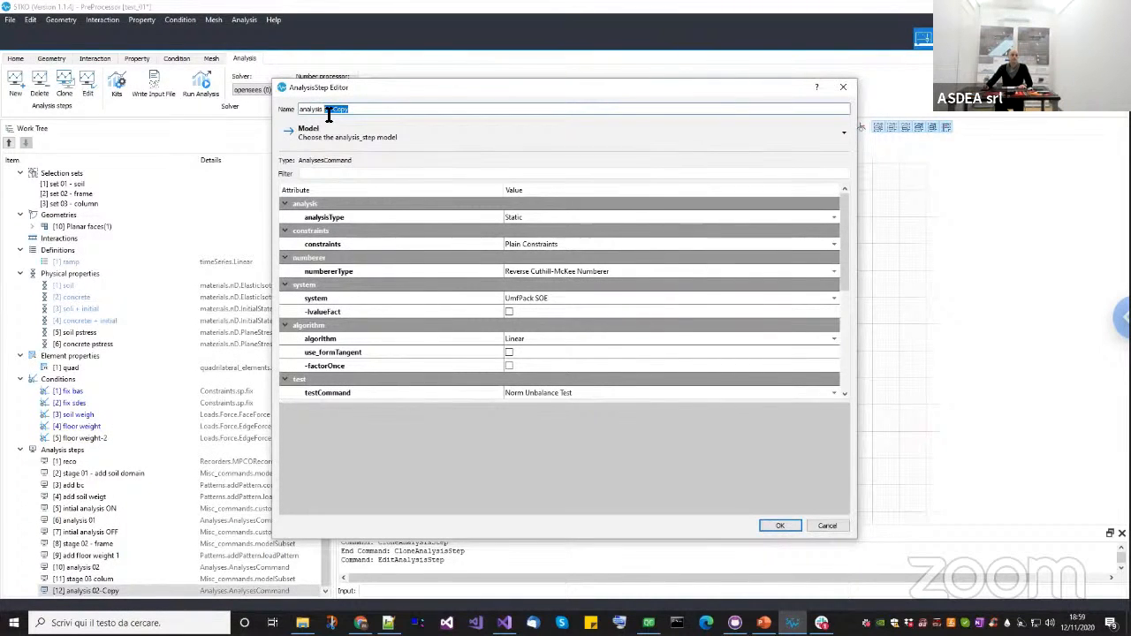
pyautogui.write('03')
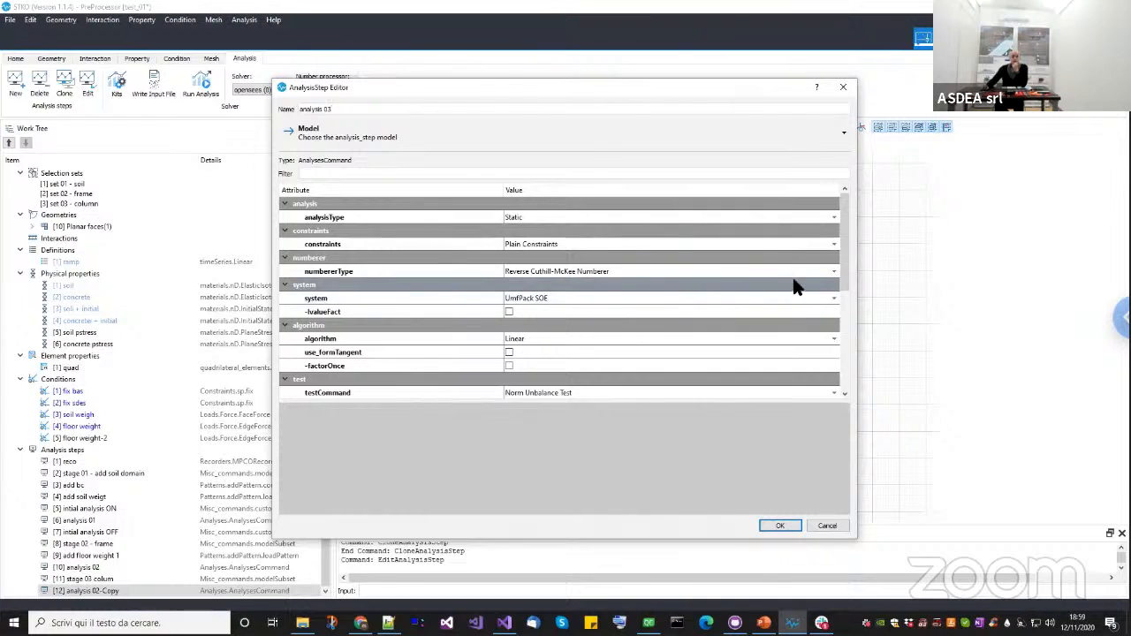
pyautogui.moveTo(846, 310); pyautogui.dragTo(846, 389)
pyautogui.rightClick(846, 391)
pyautogui.click(871, 394)
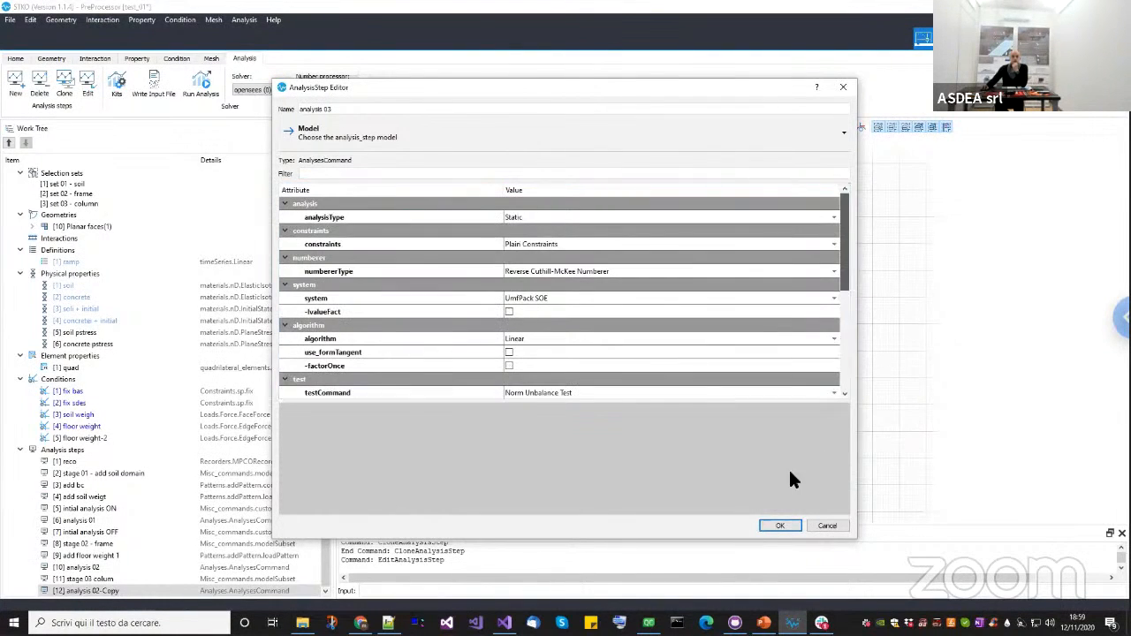
pyautogui.click(783, 525)
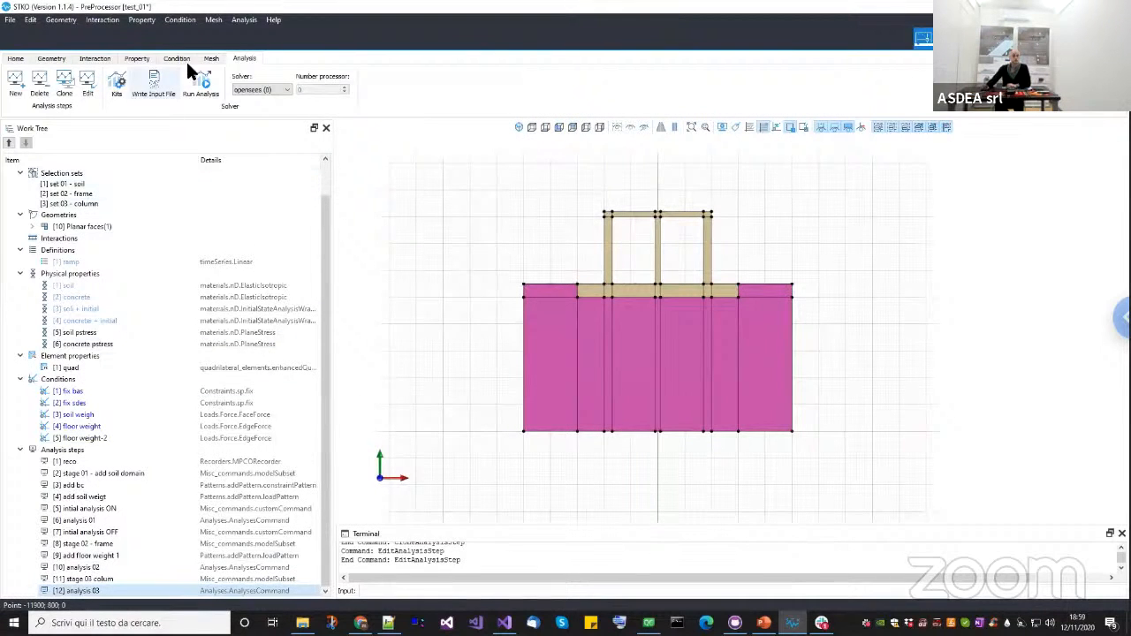
# Run the analysis in the test_01 folder and reload the test_01.mpco database in the post-processor.
pyautogui.click(201, 82)
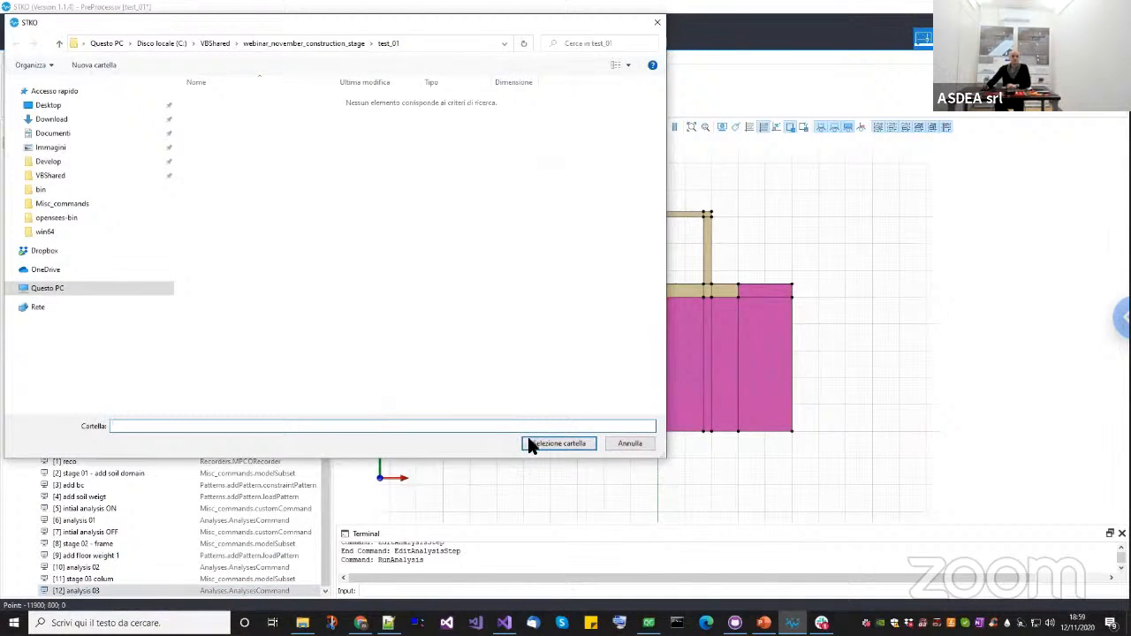
pyautogui.click(531, 444)
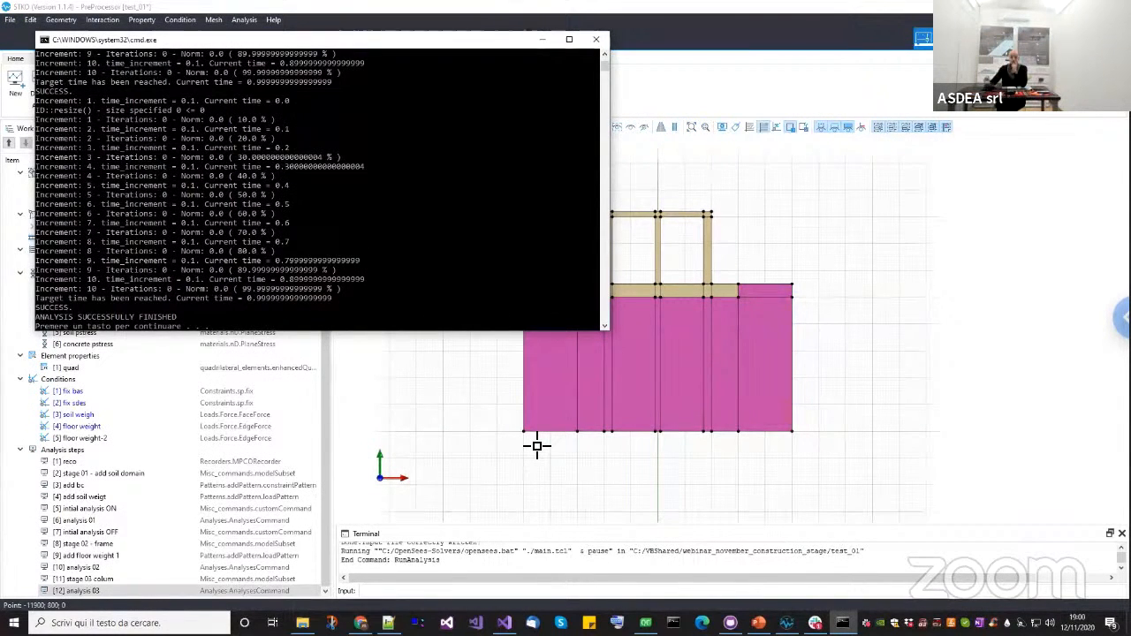
pyautogui.press('Return')
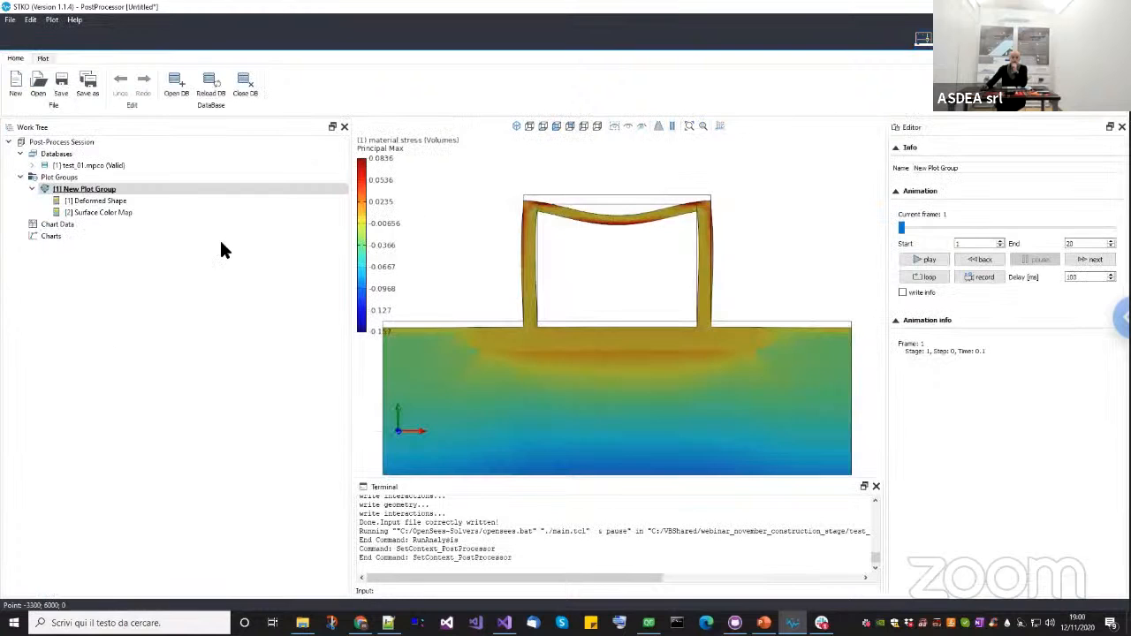
pyautogui.rightClick(97, 165)
pyautogui.click(114, 187)
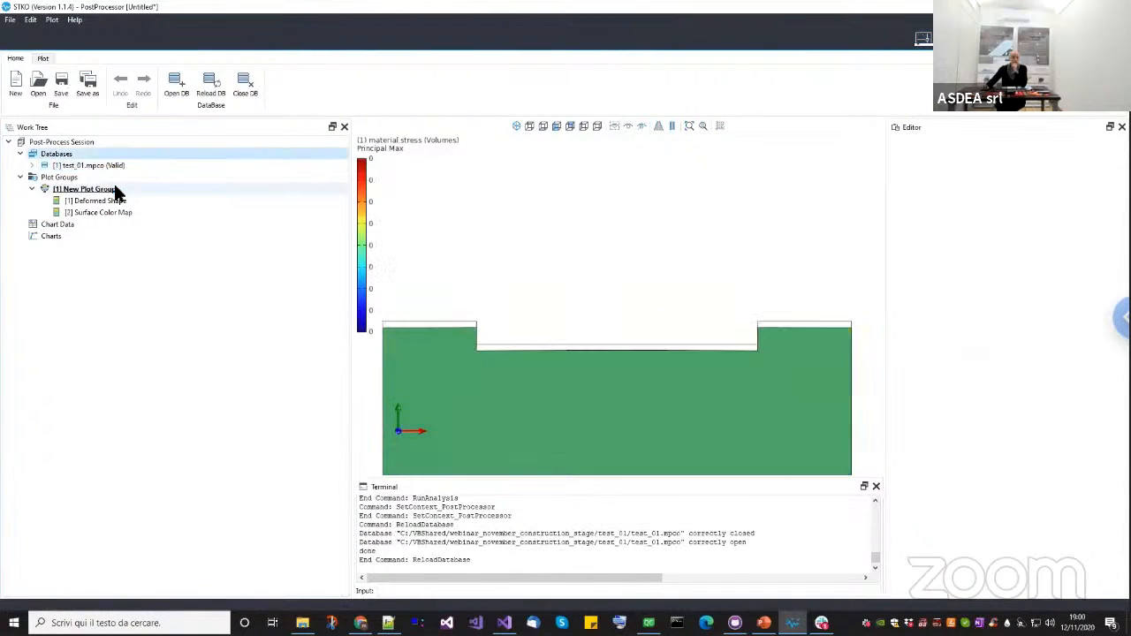
# Advance the plot group's animation through the stage 1 frames to frame 10, examining the soil's maximum principal stress.
pyautogui.click(114, 189)
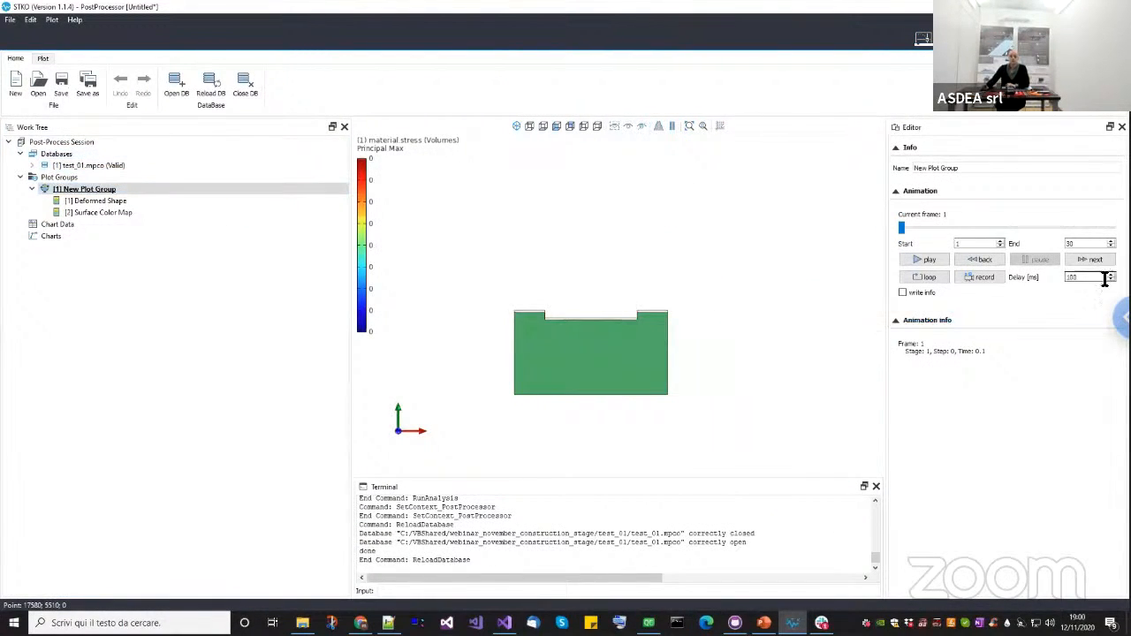
pyautogui.scroll(2, 640, 334)
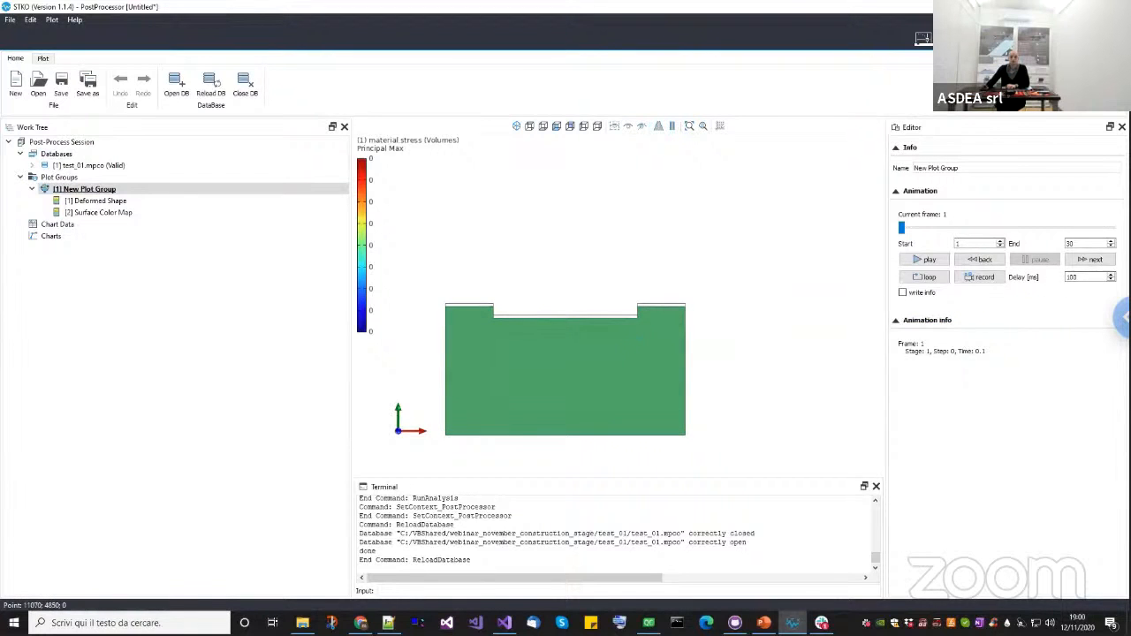
pyautogui.click(1096, 260)
pyautogui.click(1098, 259)
pyautogui.click(1097, 260)
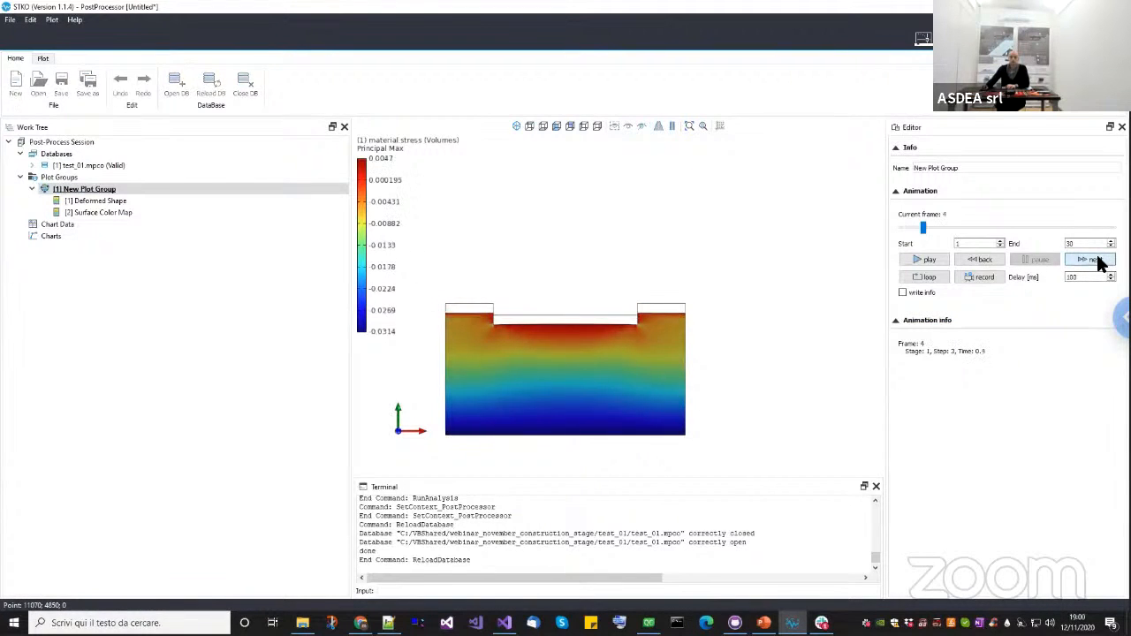
pyautogui.click(1098, 259)
pyautogui.click(1097, 260)
pyautogui.click(1097, 260)
pyautogui.click(1098, 259)
pyautogui.click(1098, 260)
pyautogui.click(1098, 260)
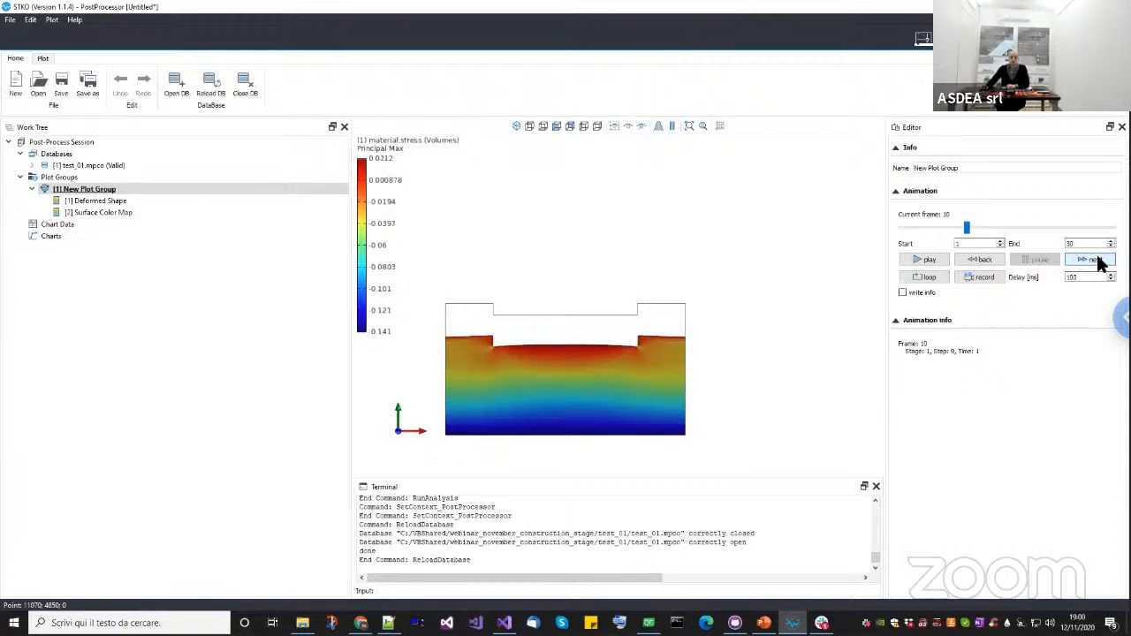
# Advance the animation through the stage 2 frames to frame 20, examining the deformation and stress of the frame on the soil.
pyautogui.click(1098, 260)
pyautogui.click(1098, 260)
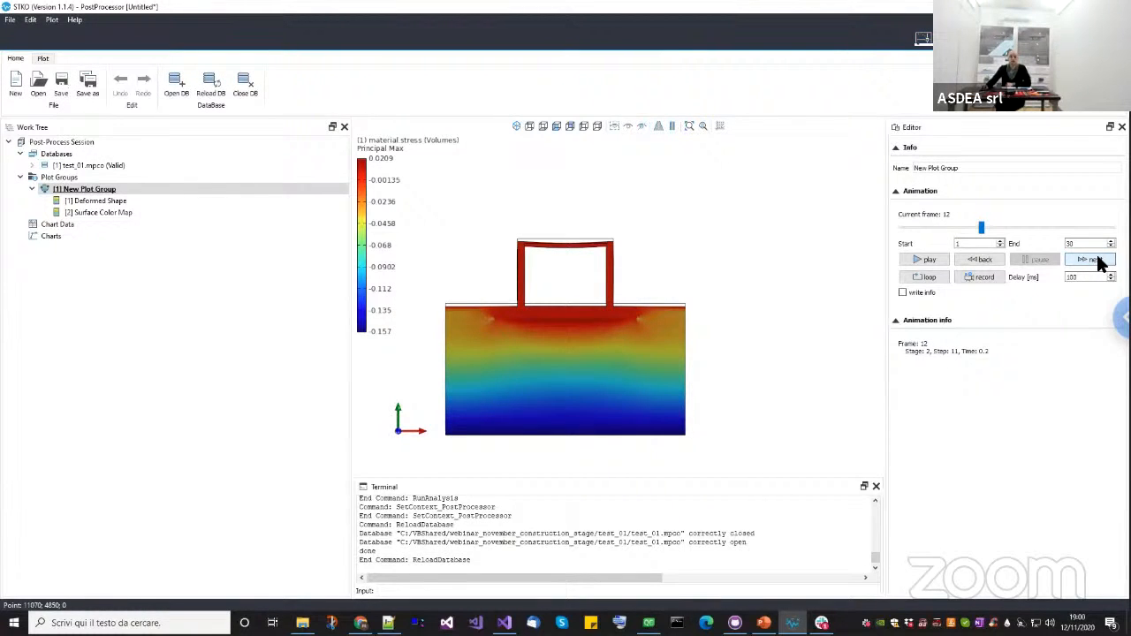
pyautogui.click(1098, 260)
pyautogui.click(1097, 259)
pyautogui.click(1098, 260)
pyautogui.click(1098, 260)
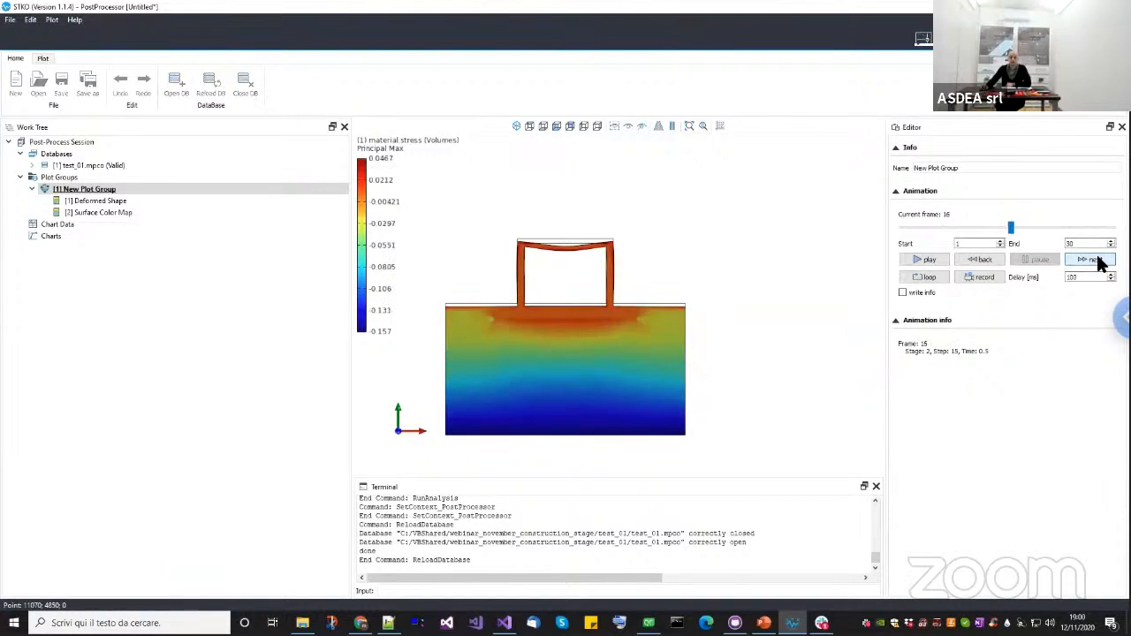
pyautogui.click(1097, 260)
pyautogui.click(1098, 260)
pyautogui.click(1098, 260)
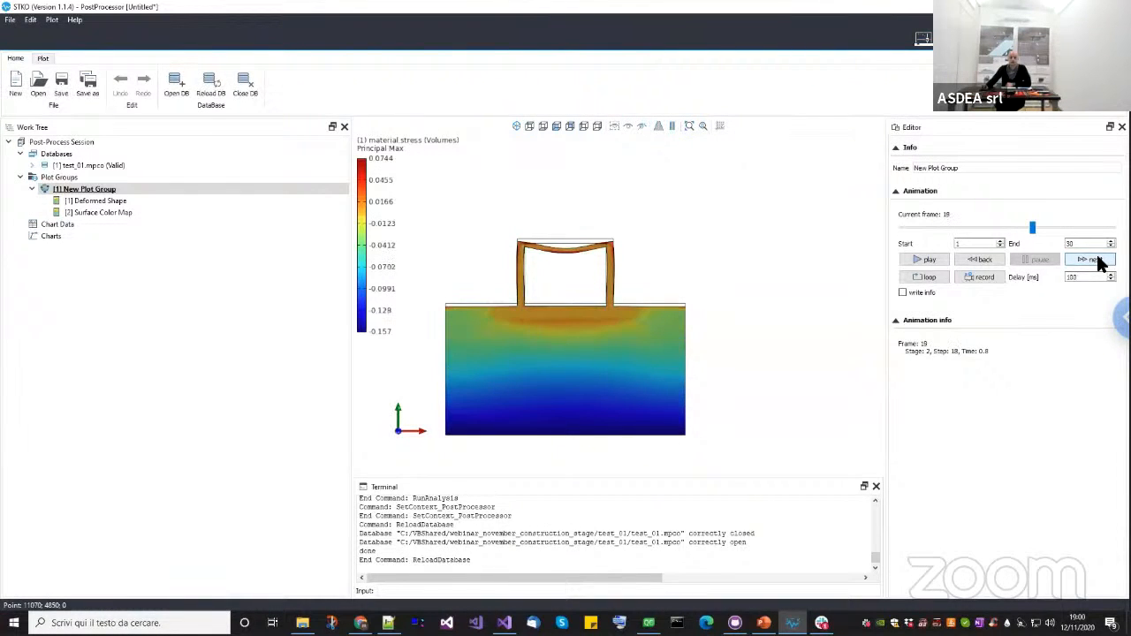
pyautogui.scroll(3, 637, 359)
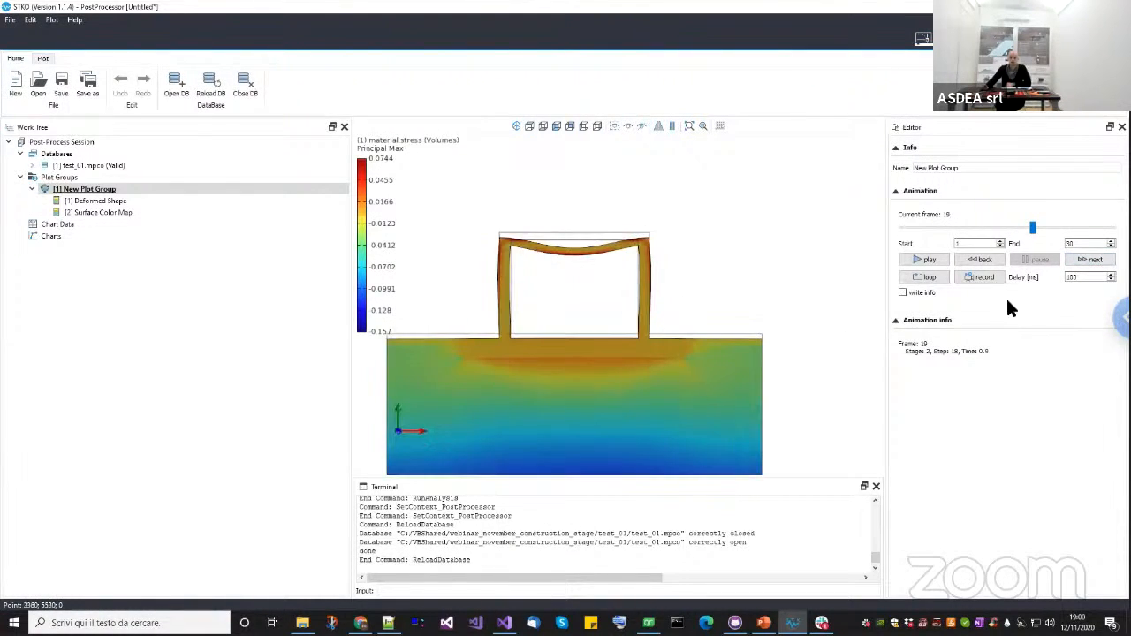
pyautogui.click(1074, 265)
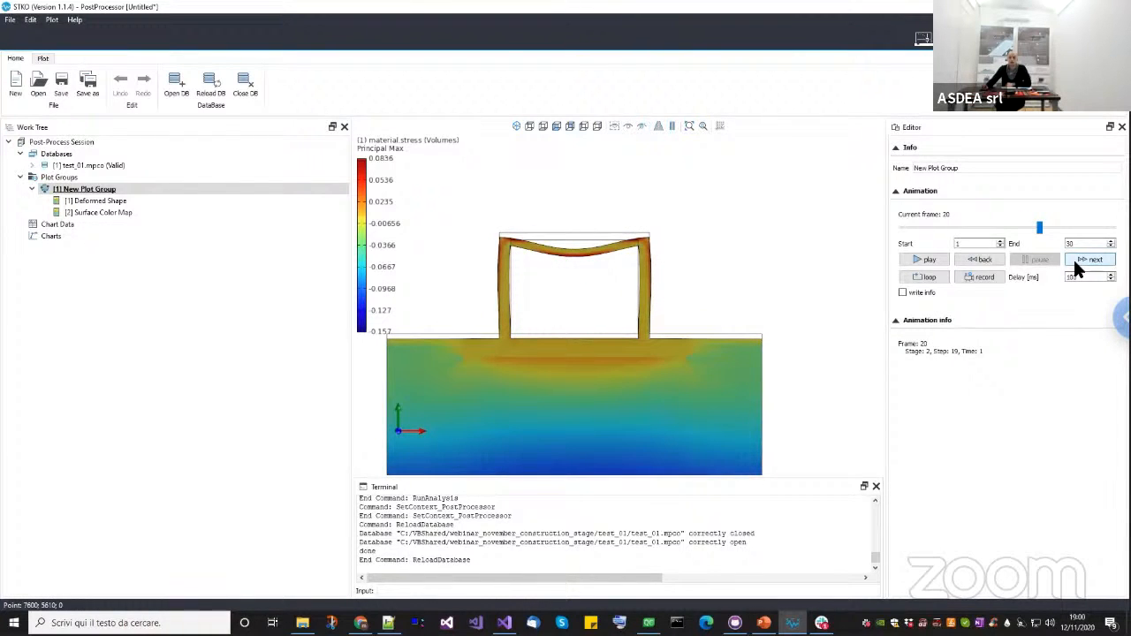
# Advance to frame 21 in stage 3 and isolate the elements at mid-height of the central column.
pyautogui.click(1075, 264)
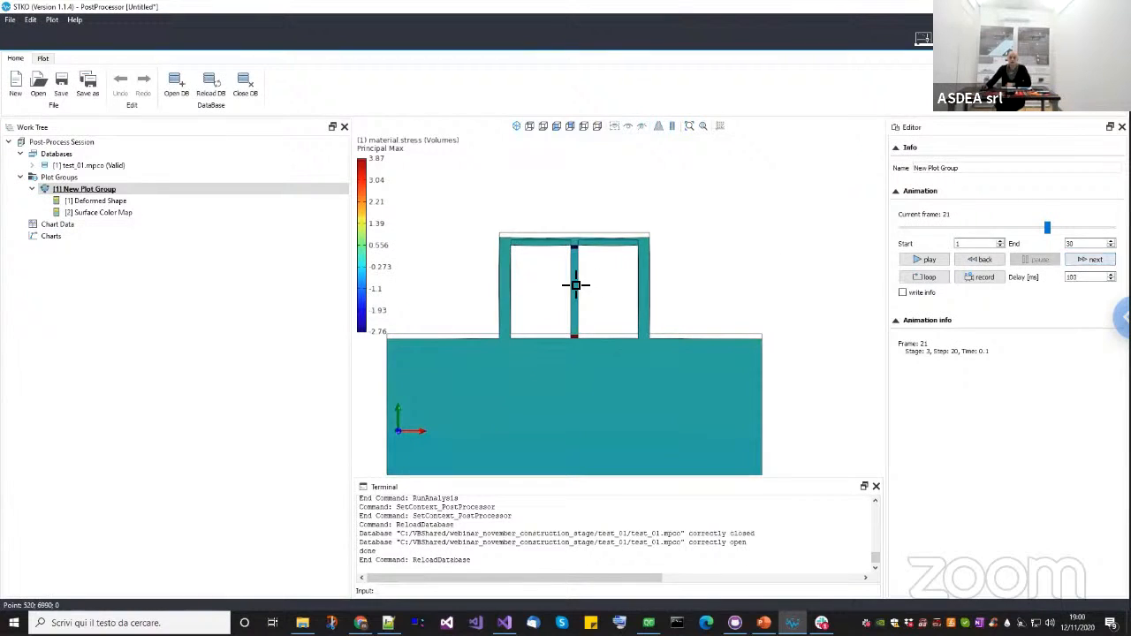
pyautogui.scroll(2, 574, 331)
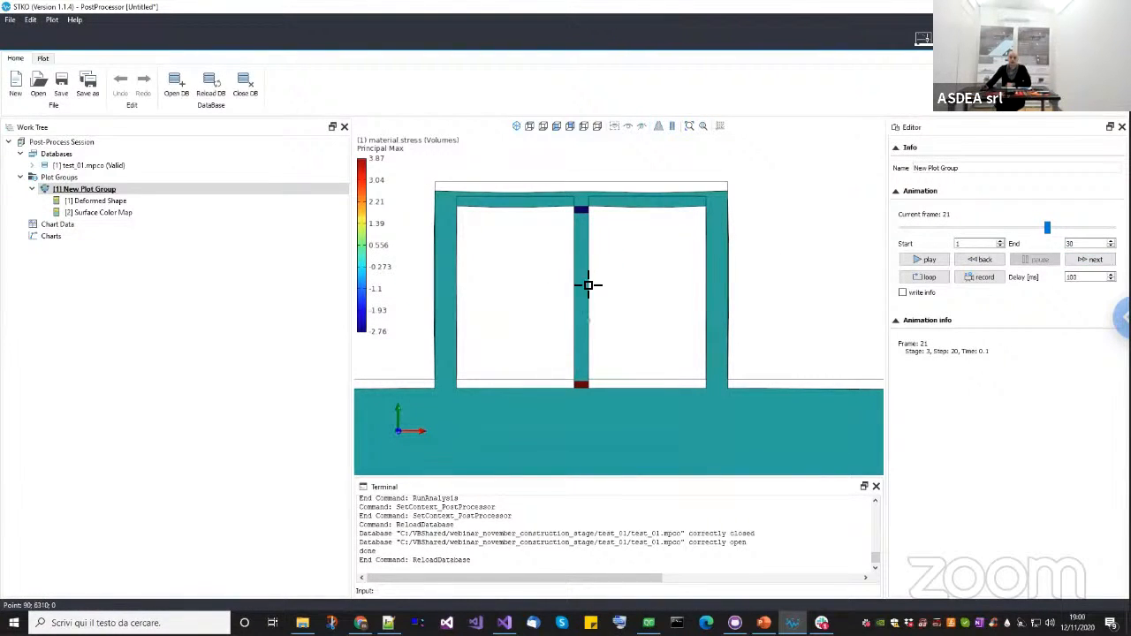
pyautogui.moveTo(599, 277); pyautogui.dragTo(599, 356, button='middle')
pyautogui.moveTo(598, 369); pyautogui.dragTo(547, 322)
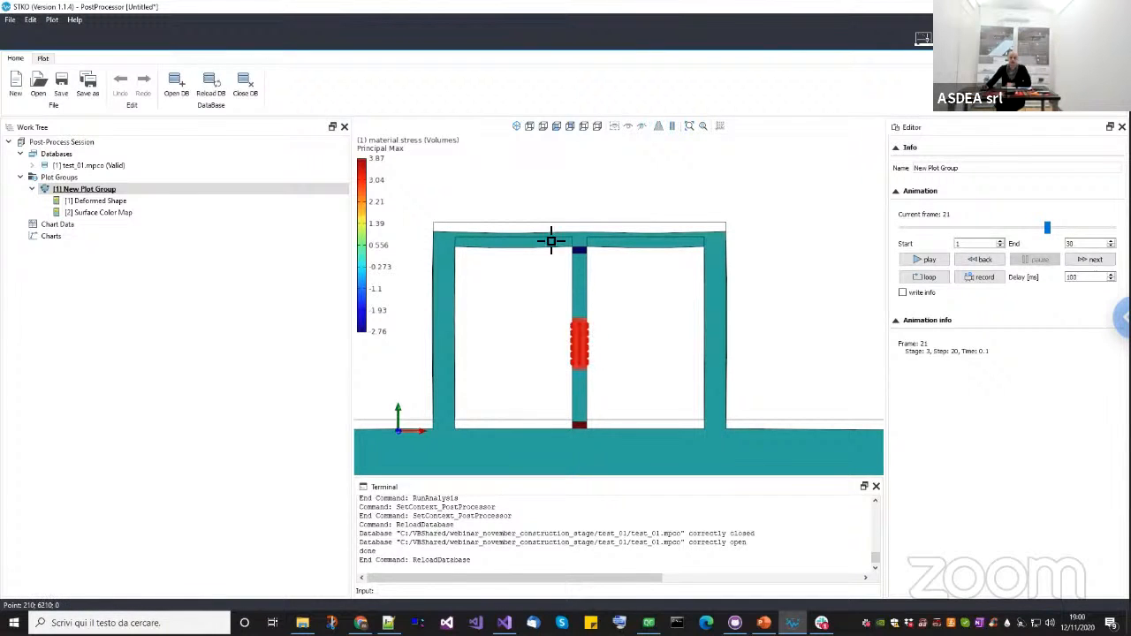
pyautogui.click(629, 127)
pyautogui.scroll(2, 698, 296)
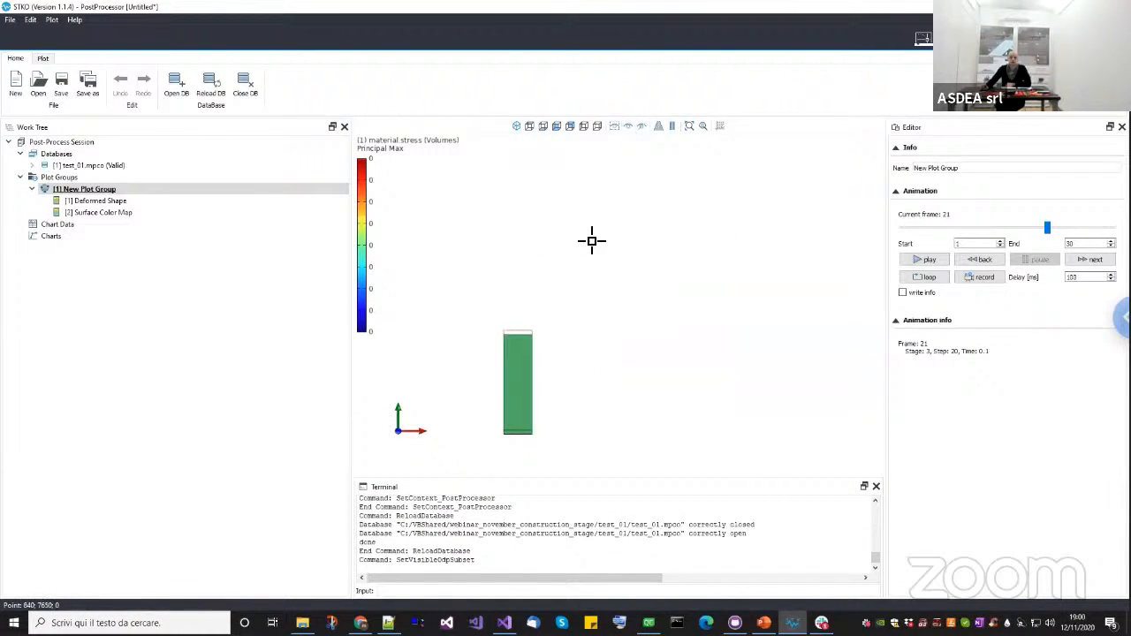
pyautogui.scroll(-2, 592, 240)
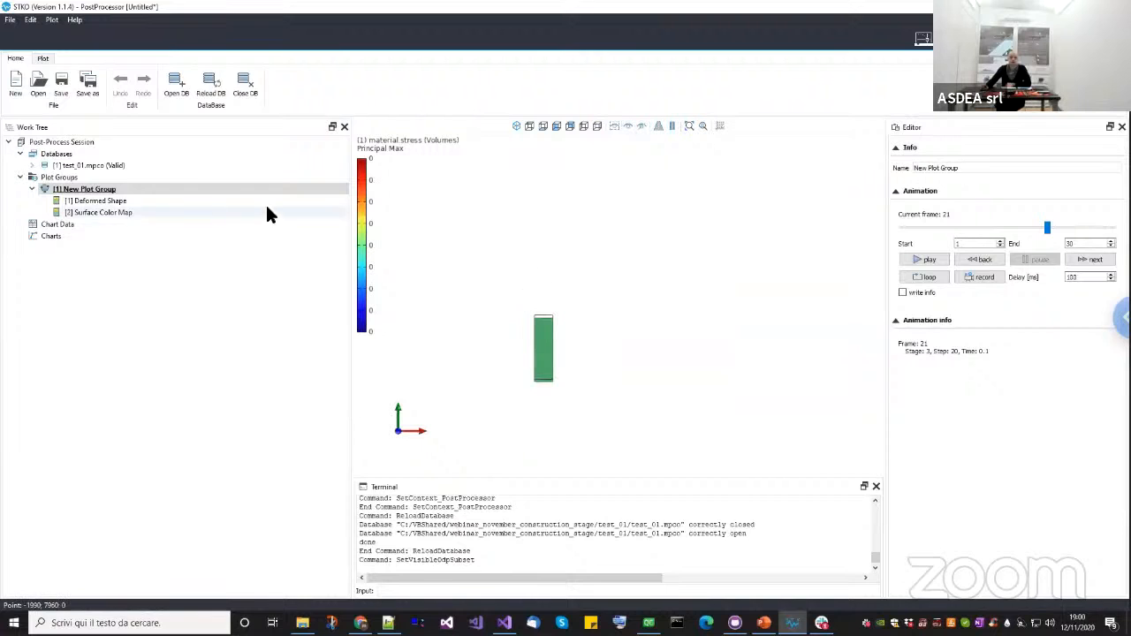
# Set the component of the Surface Color Map plot to S22.
pyautogui.click(142, 212)
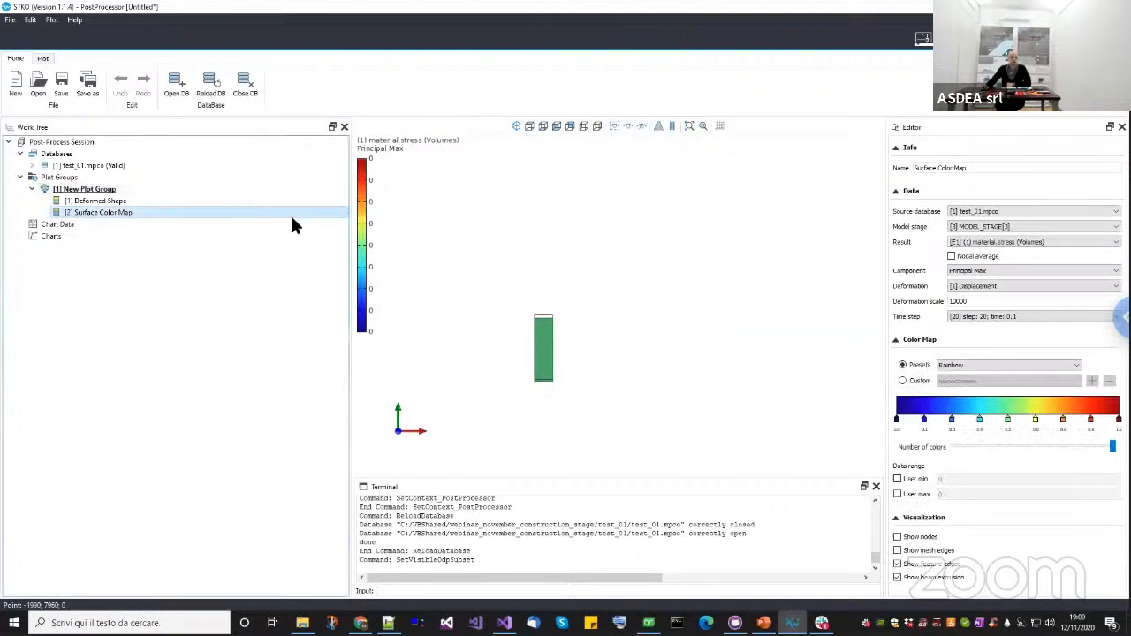
pyautogui.click(1013, 276)
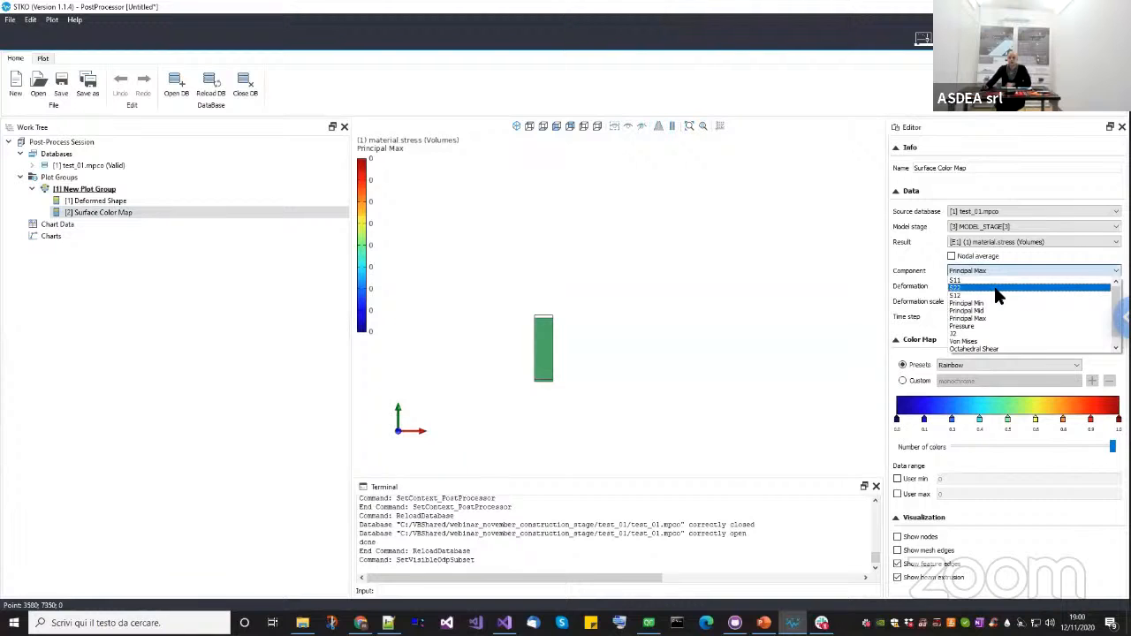
pyautogui.click(996, 289)
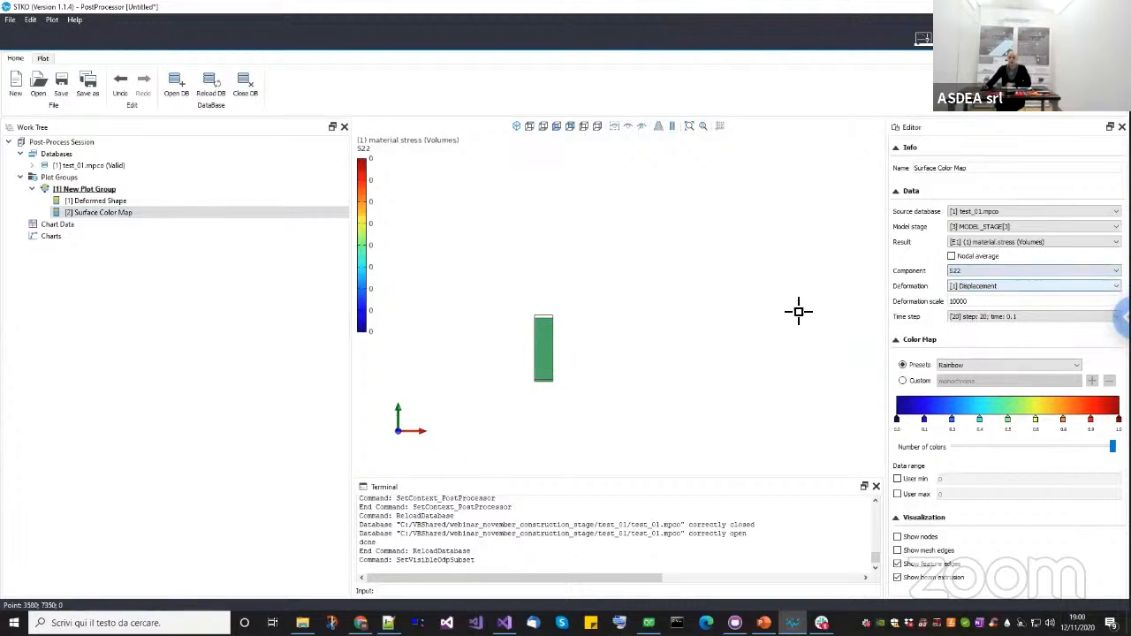
# Run the animation from frame 1 to frame 30 to examine S22 in the isolated column elements.
pyautogui.click(86, 188)
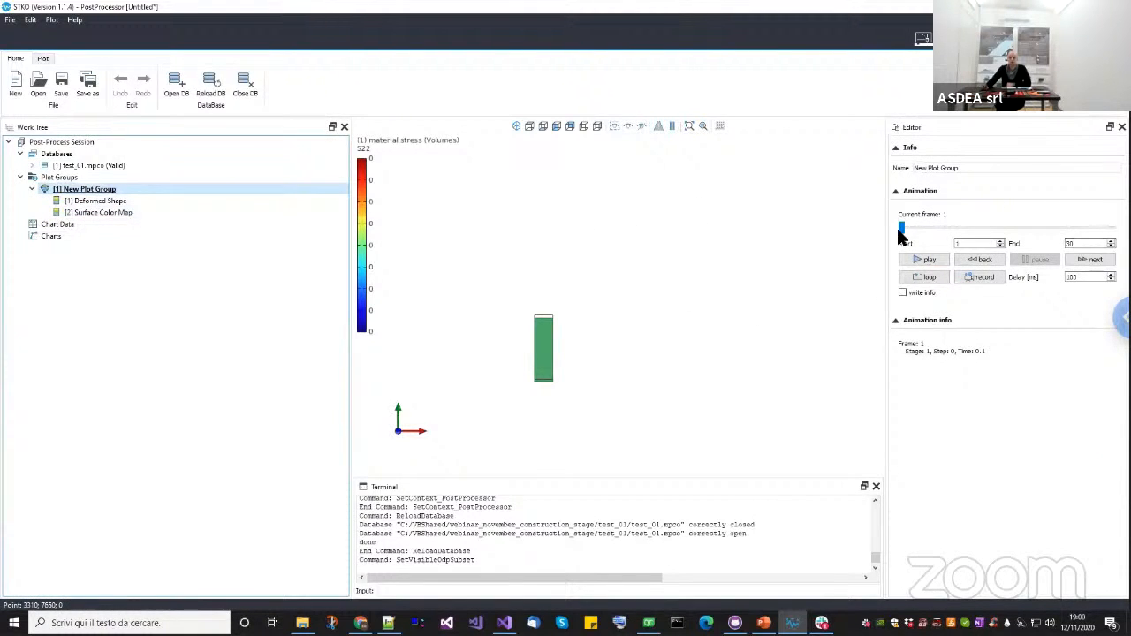
pyautogui.click(900, 228)
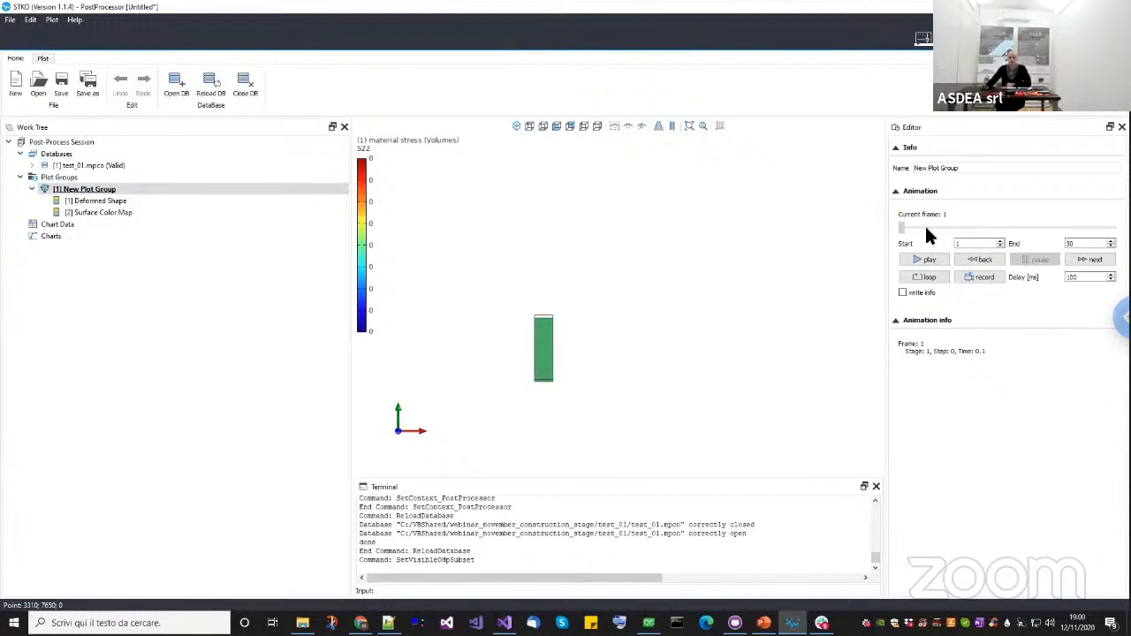
pyautogui.moveTo(926, 234); pyautogui.dragTo(1114, 228)
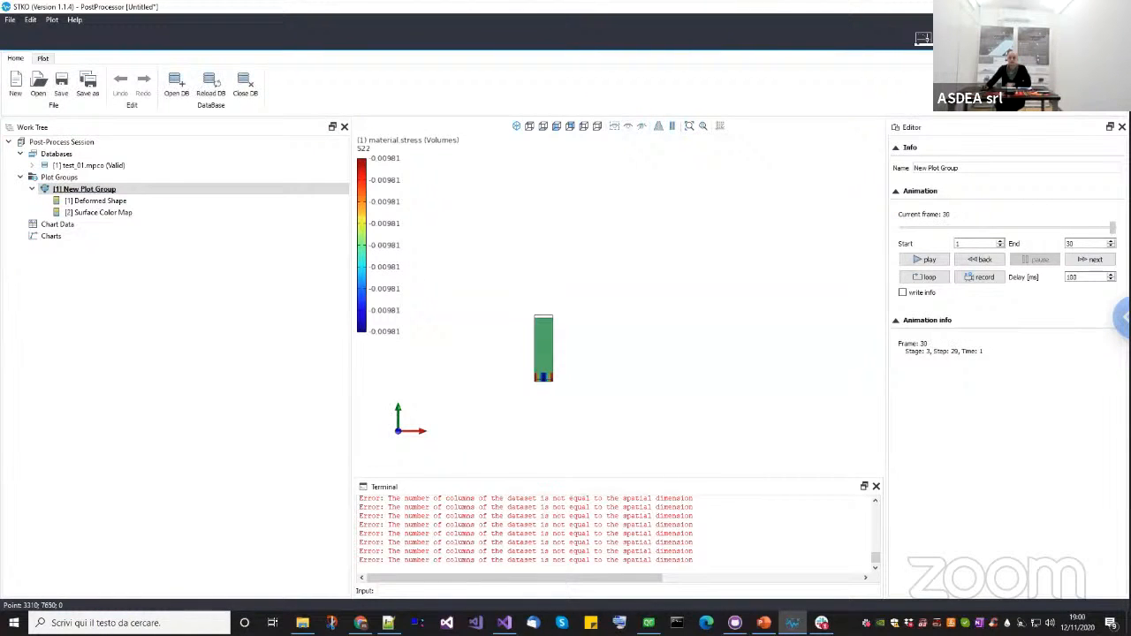
pyautogui.scroll(2, 468, 344)
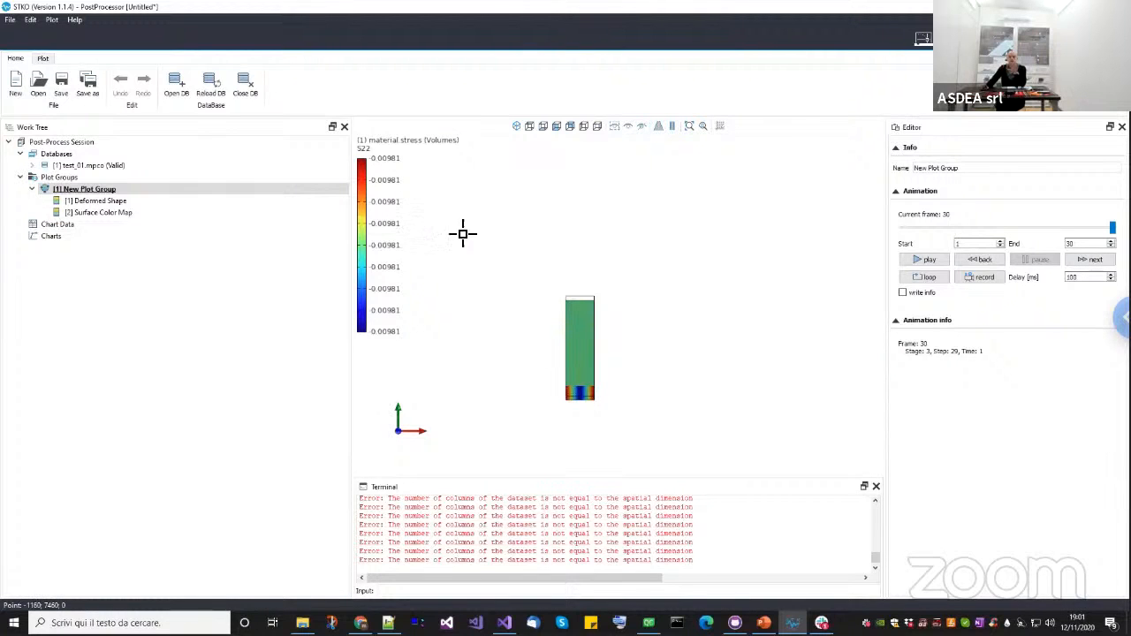
pyautogui.moveTo(498, 255); pyautogui.dragTo(490, 240, button='middle')
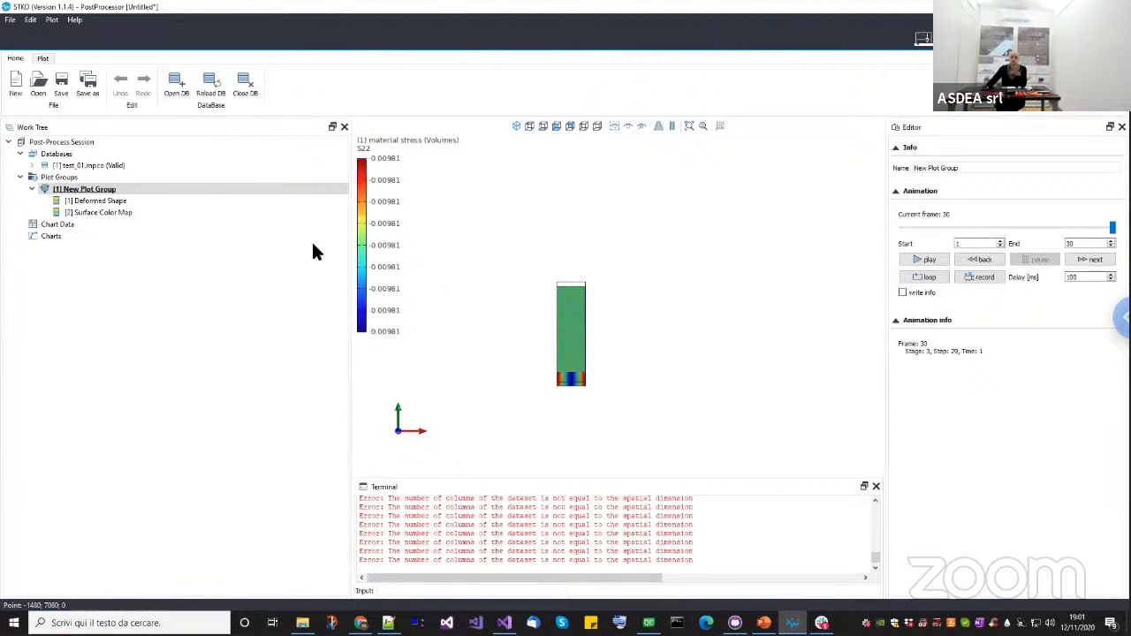
# Show all elements again and examine the S22 stress across the soil and frame at frame 30.
pyautogui.click(615, 126)
pyautogui.scroll(-5, 618, 317)
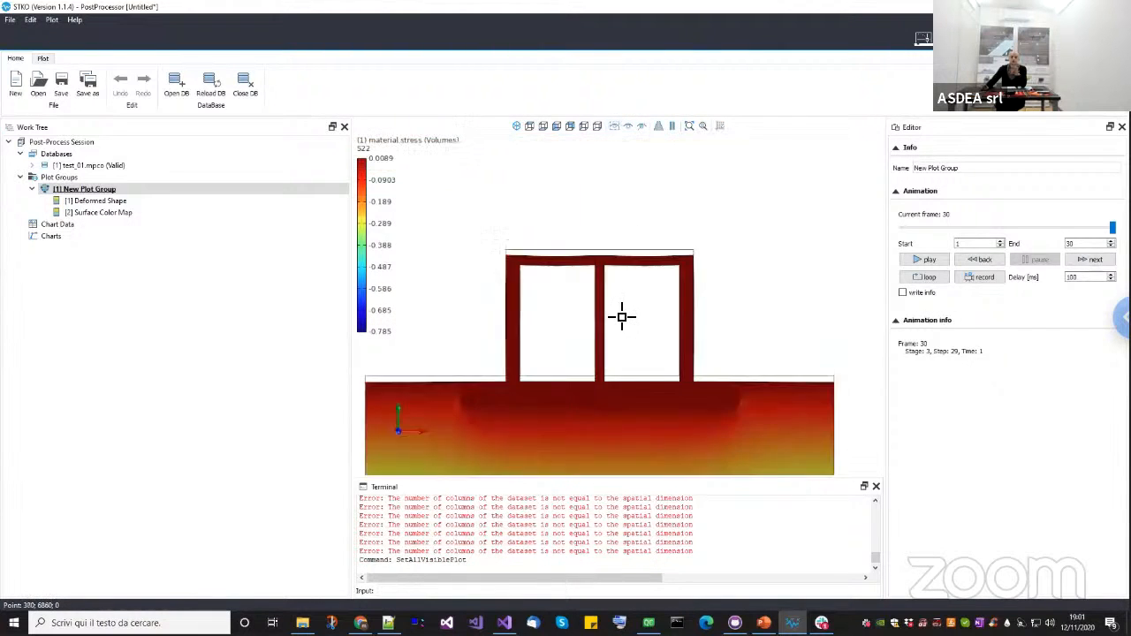
pyautogui.scroll(-3, 623, 316)
pyautogui.scroll(4, 606, 306)
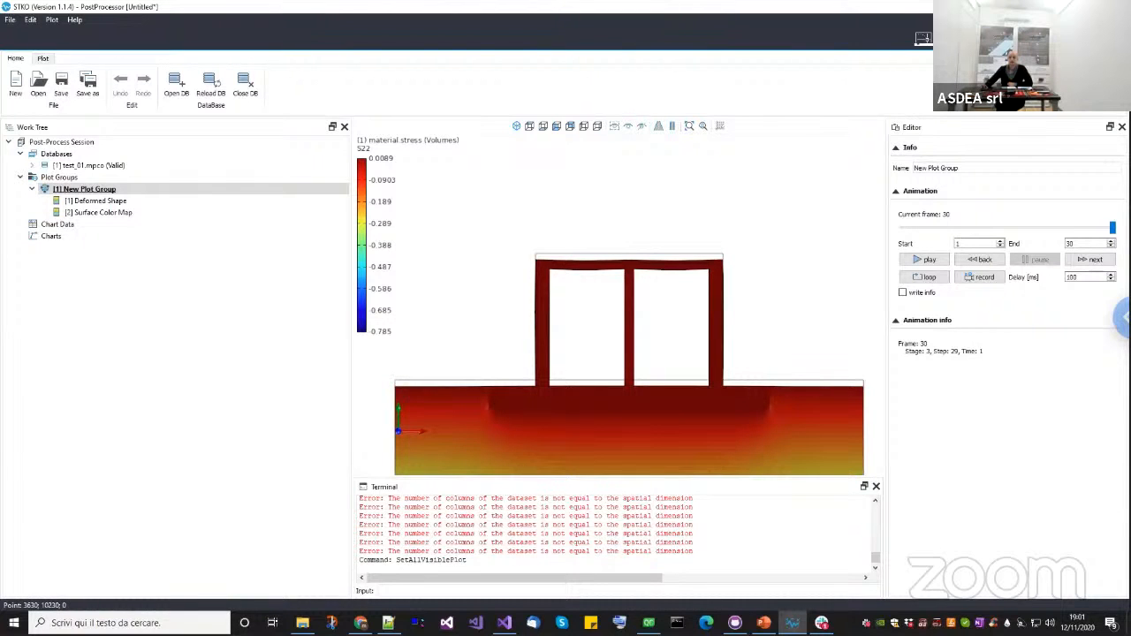
# Return to the pre-processor, review the analysis step sequence and clone the intial analysis ON step.
pyautogui.click(923, 38)
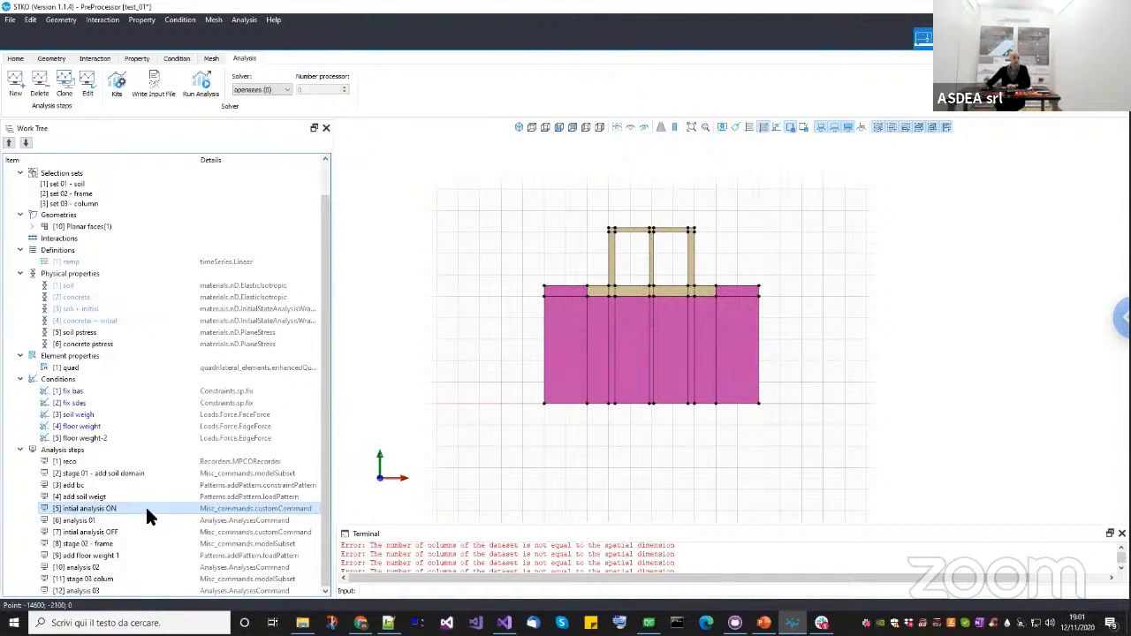
pyautogui.click(91, 522)
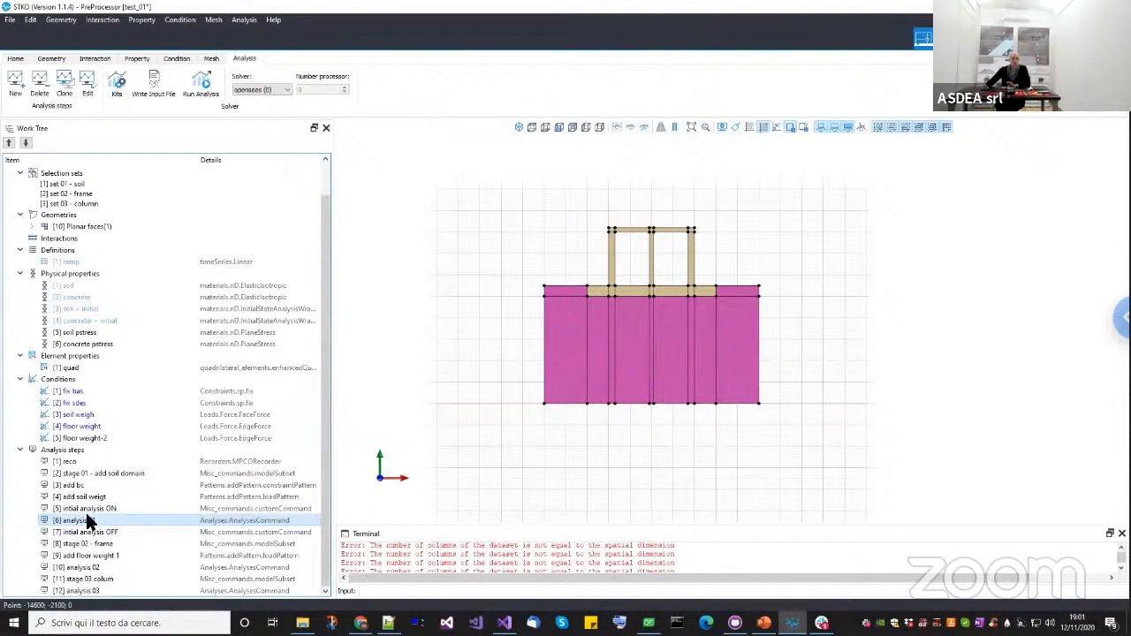
pyautogui.click(88, 508)
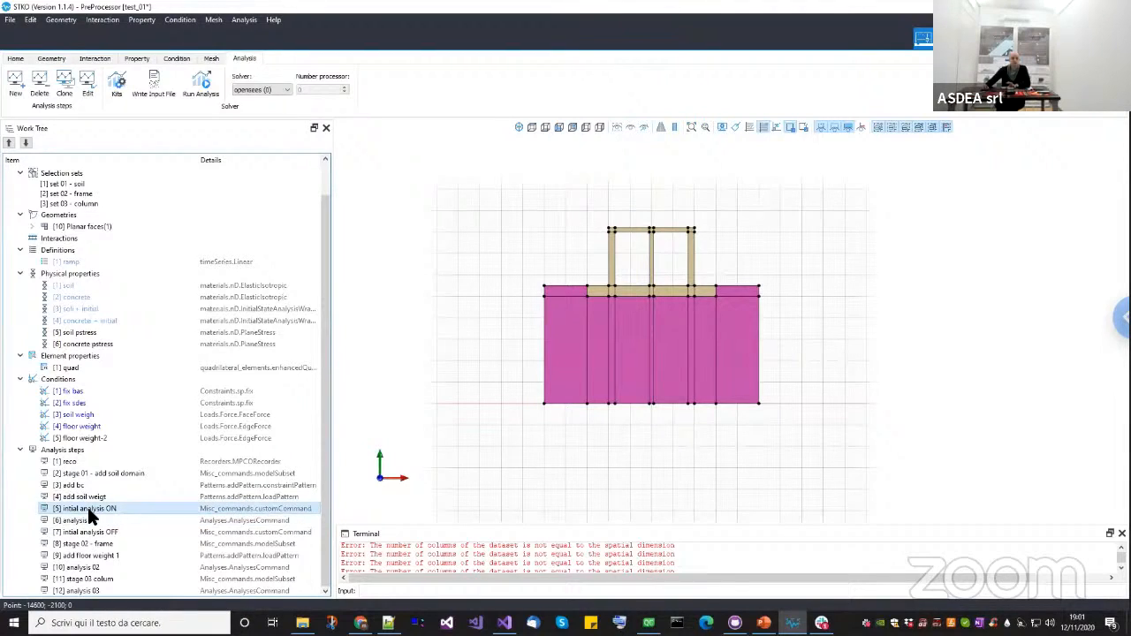
pyautogui.click(91, 534)
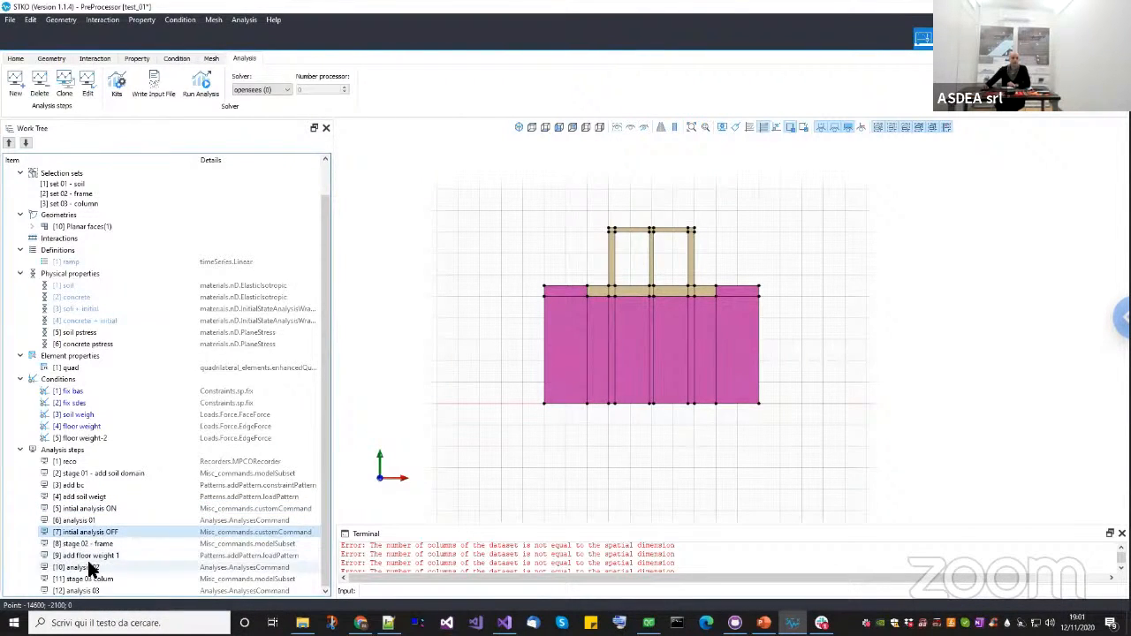
pyautogui.click(89, 566)
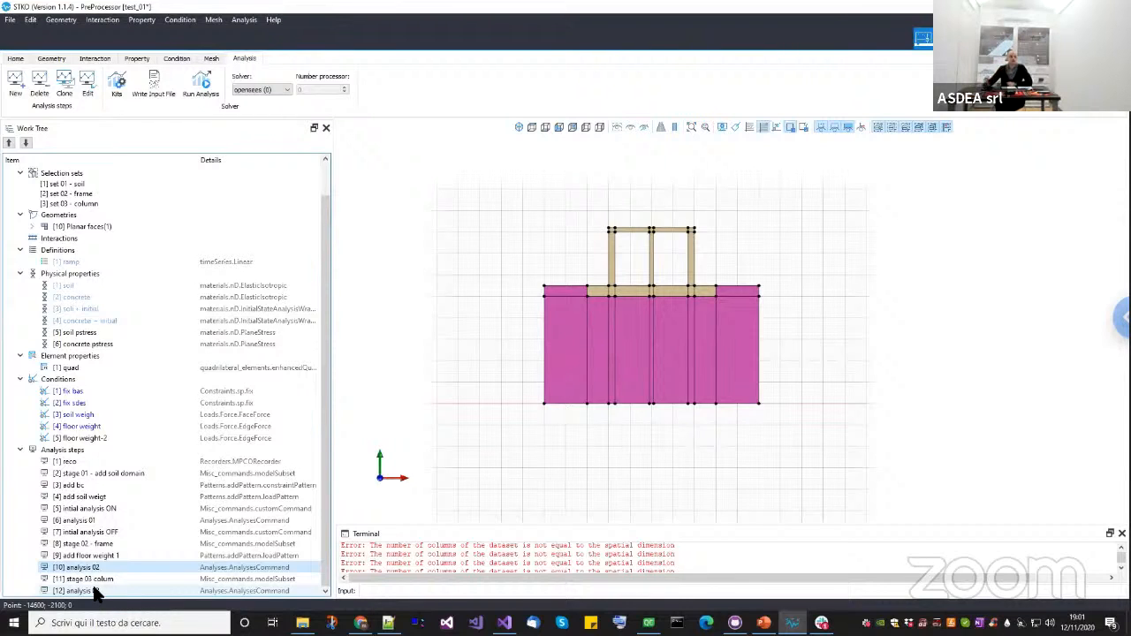
pyautogui.rightClick(120, 502)
pyautogui.click(149, 528)
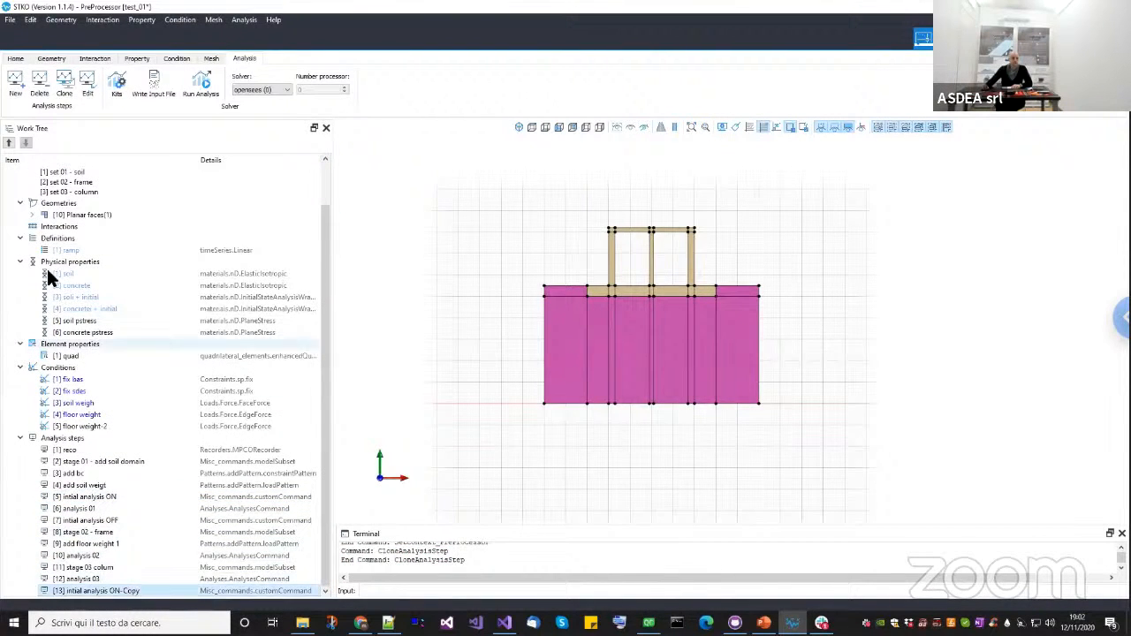
# Move the intial analysis ON-Copy step up the analysis sequence to directly before analysis 02.
pyautogui.click(10, 144)
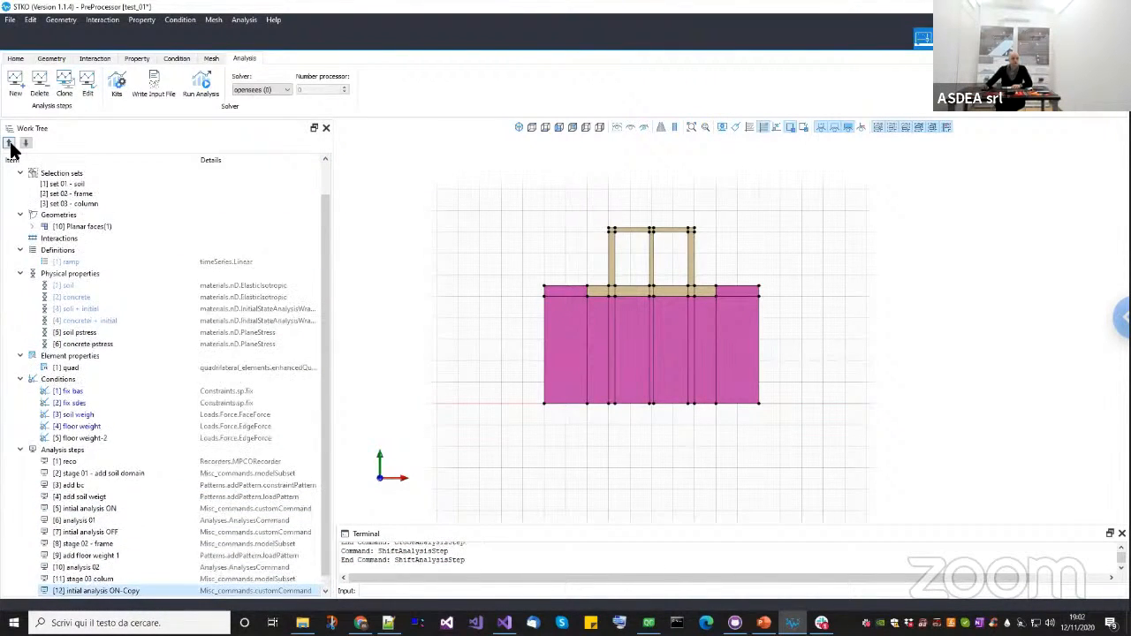
pyautogui.click(9, 144)
pyautogui.click(9, 144)
pyautogui.scroll(-1, 106, 309)
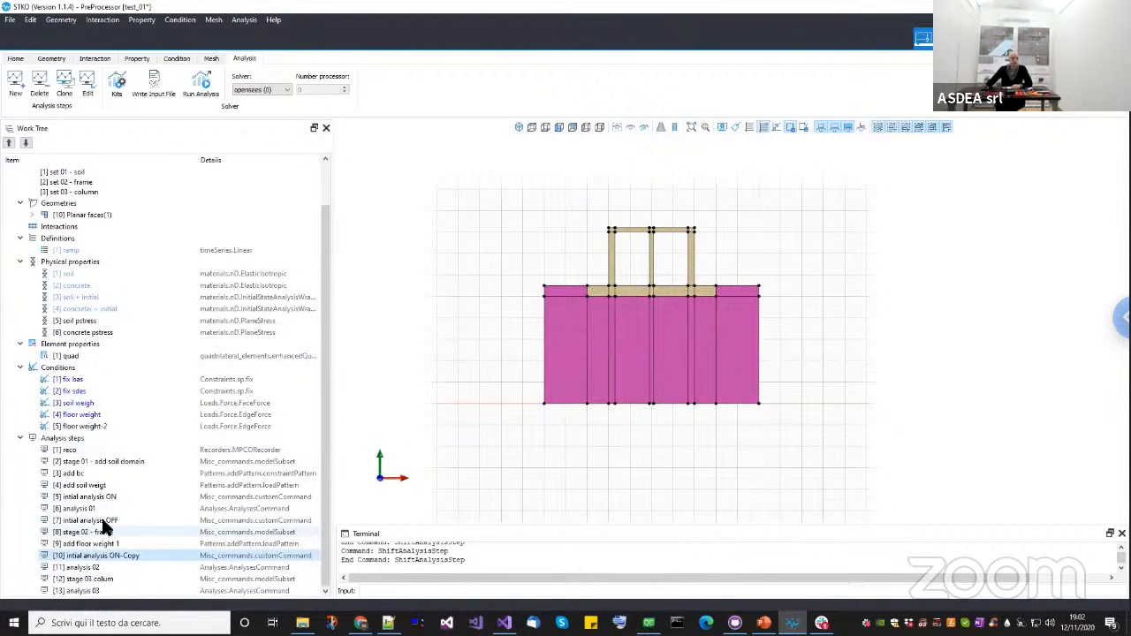
# Clone the intial analysis OFF step and move the copy up the sequence to directly after analysis 02.
pyautogui.rightClick(128, 531)
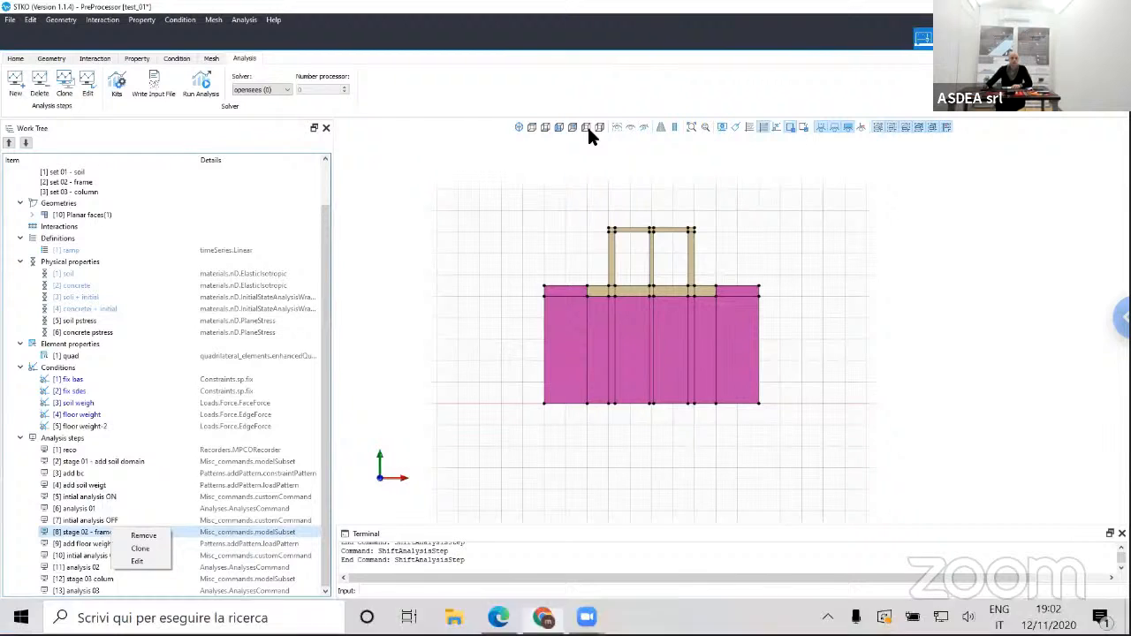
pyautogui.click(106, 521)
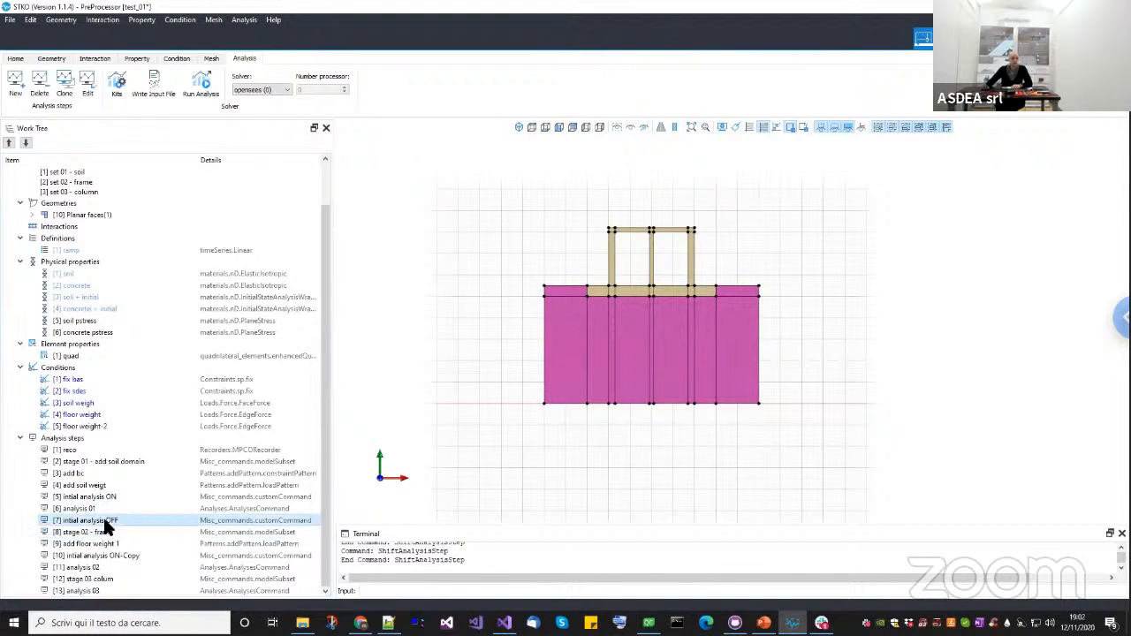
pyautogui.rightClick(124, 522)
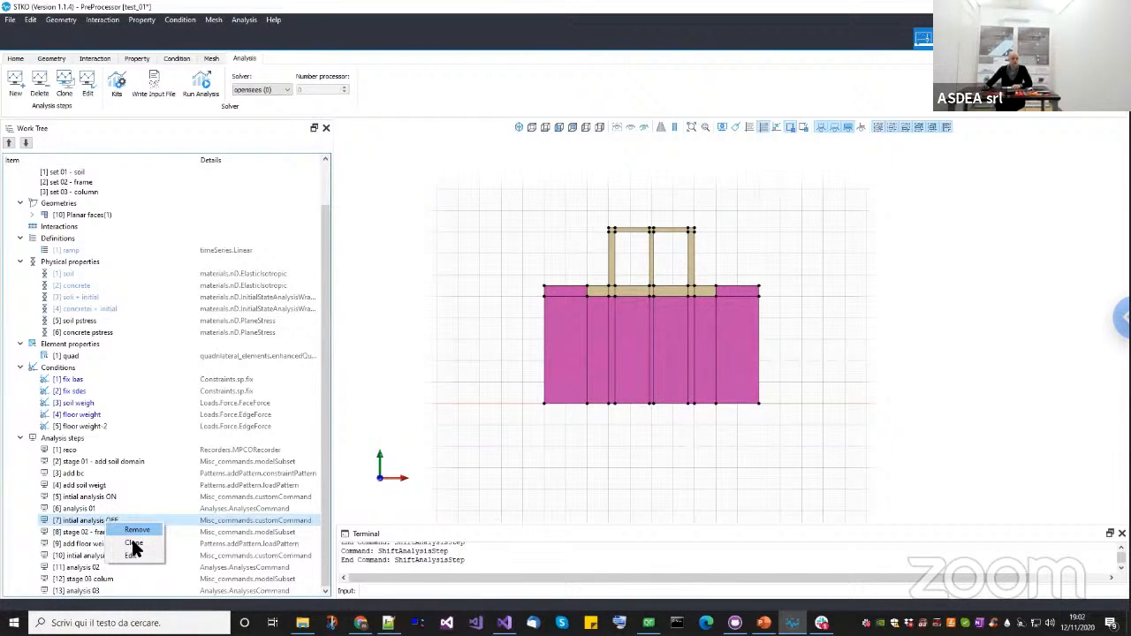
pyautogui.click(133, 543)
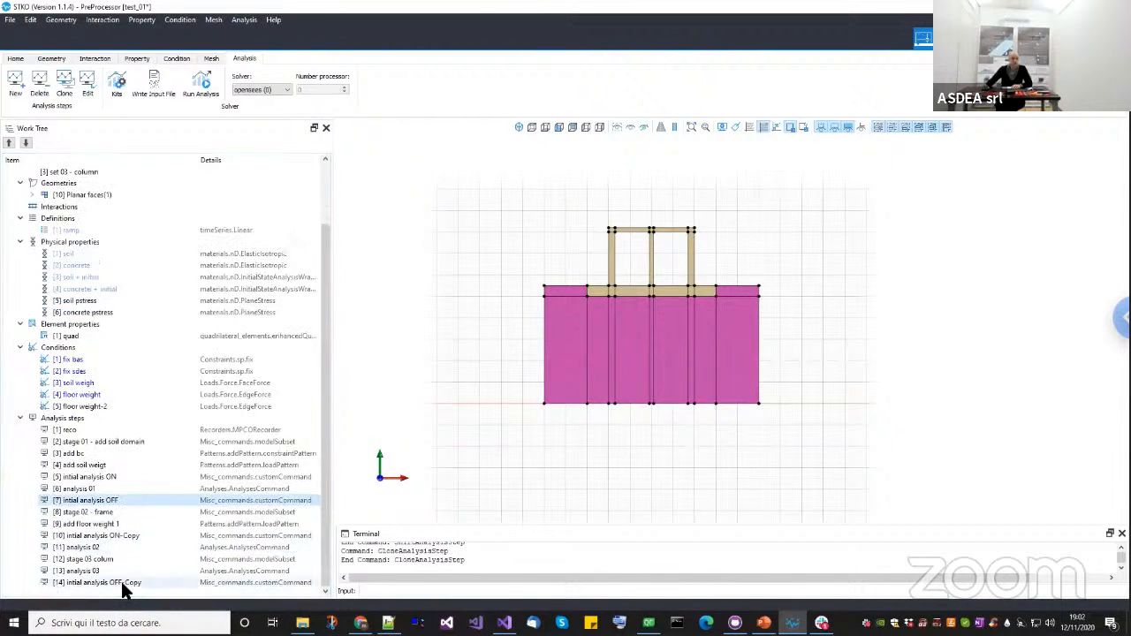
pyautogui.click(9, 144)
pyautogui.click(9, 144)
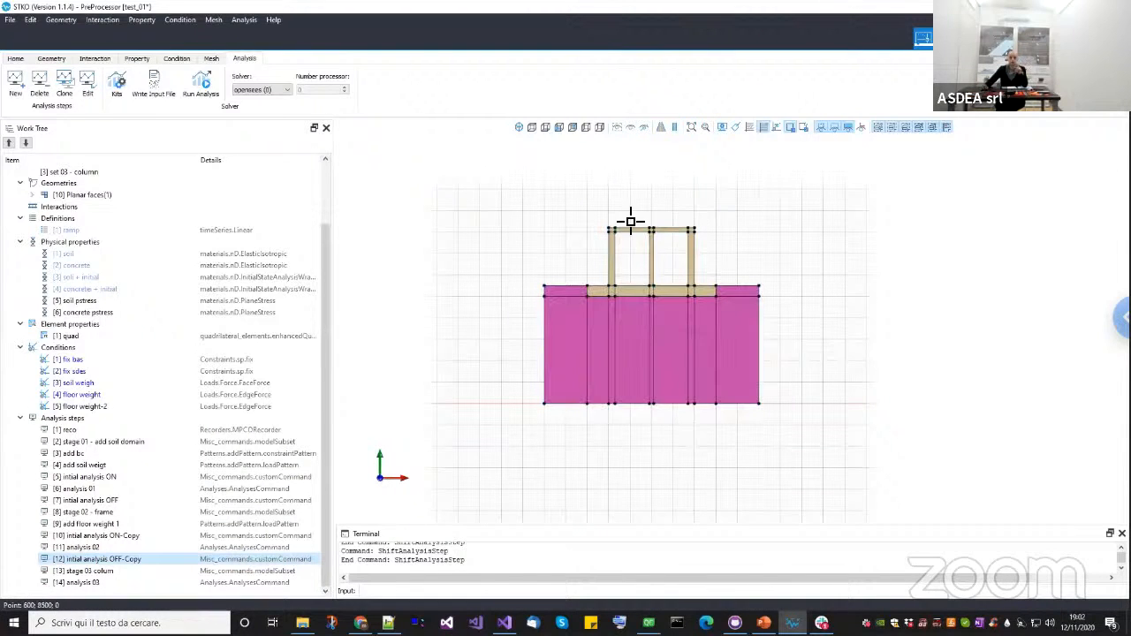
pyautogui.click(73, 548)
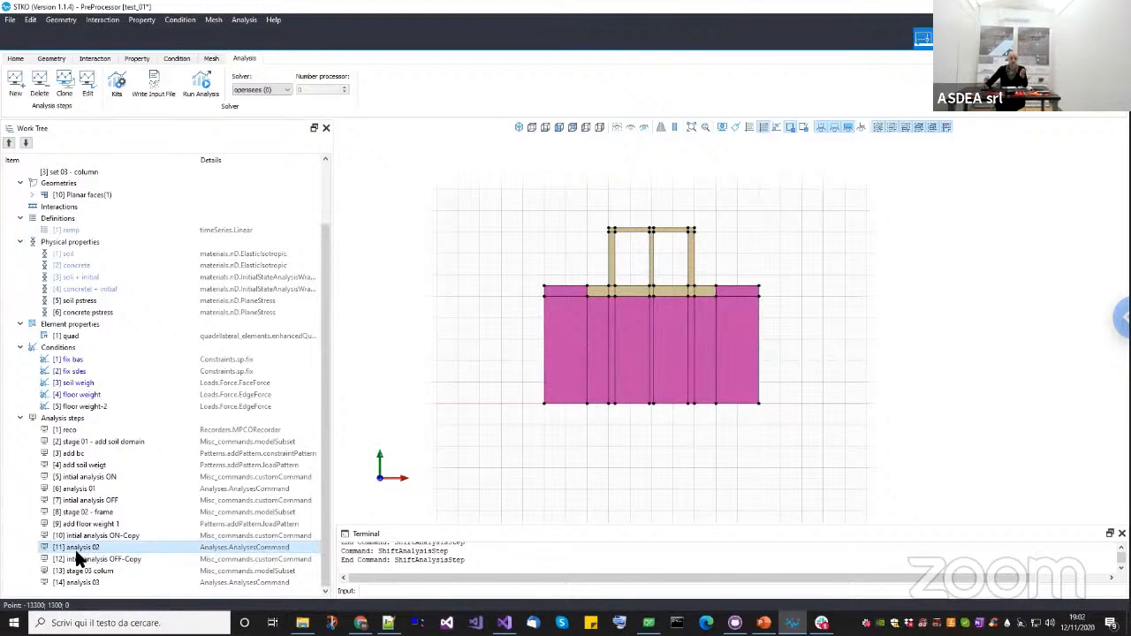
pyautogui.click(78, 559)
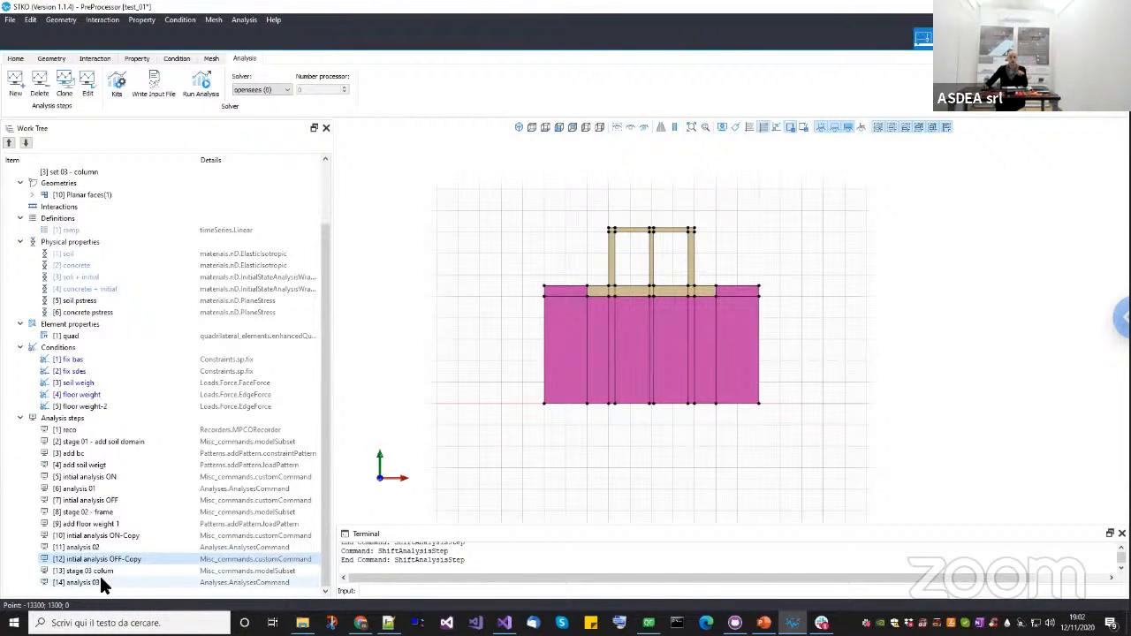
pyautogui.click(93, 583)
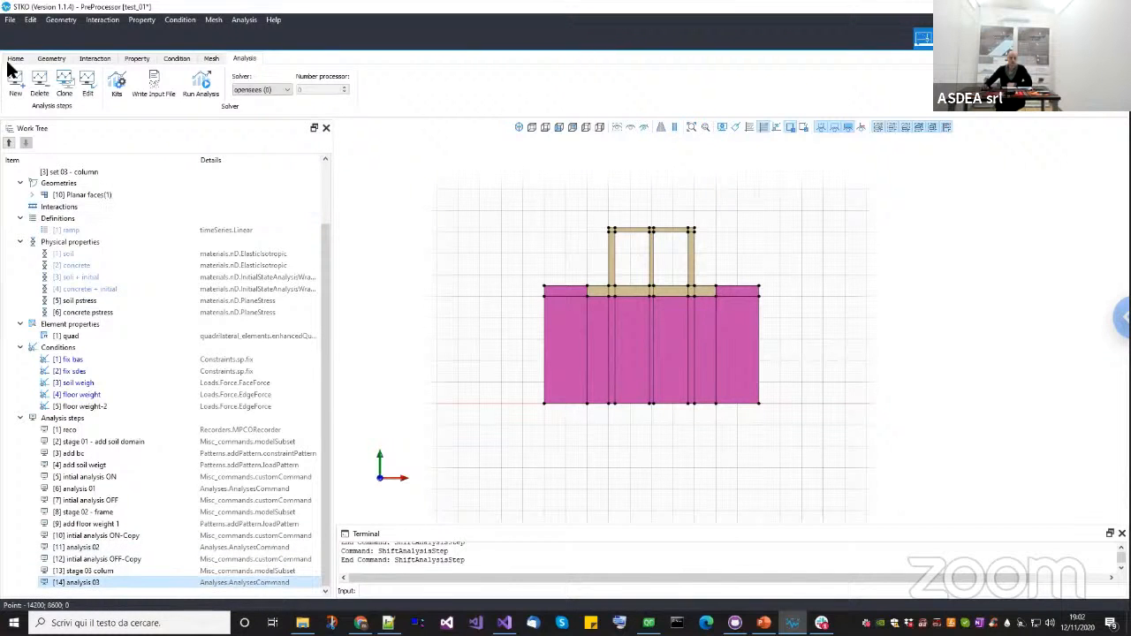
# Save the project and run the analysis with the OpenSees solver in the test_01 folder.
pyautogui.click(10, 19)
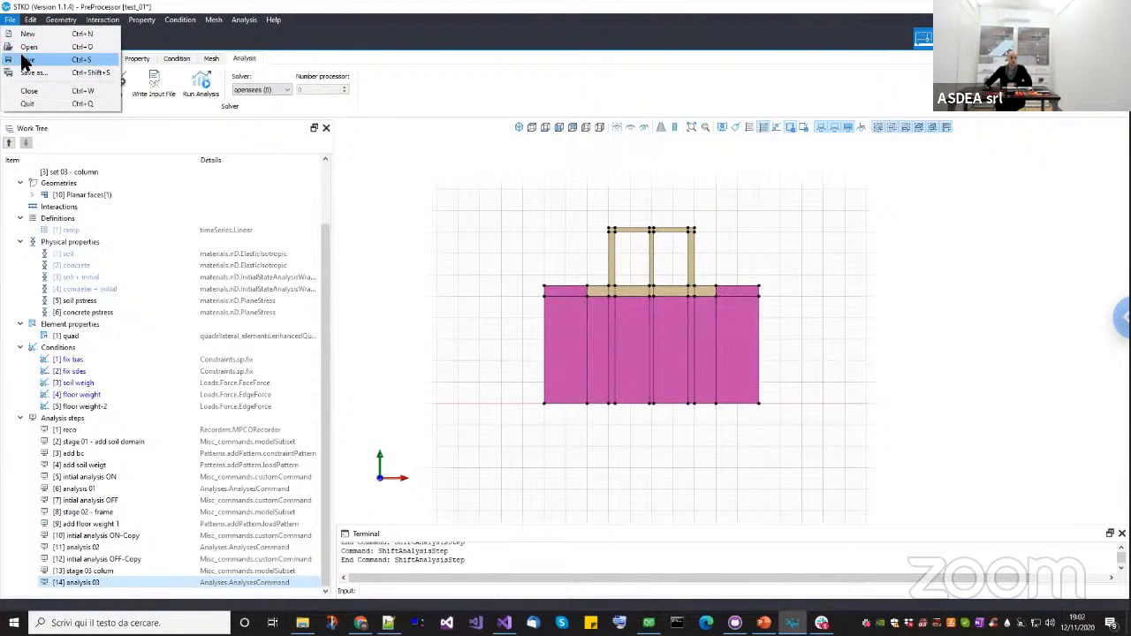
pyautogui.click(24, 55)
pyautogui.click(200, 83)
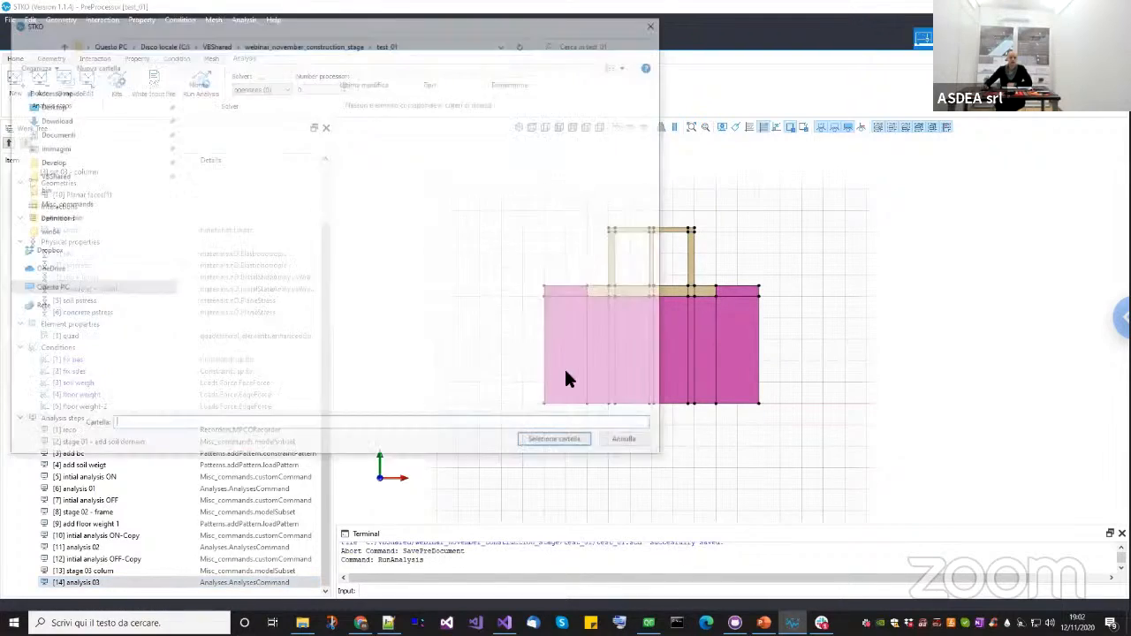
pyautogui.click(578, 449)
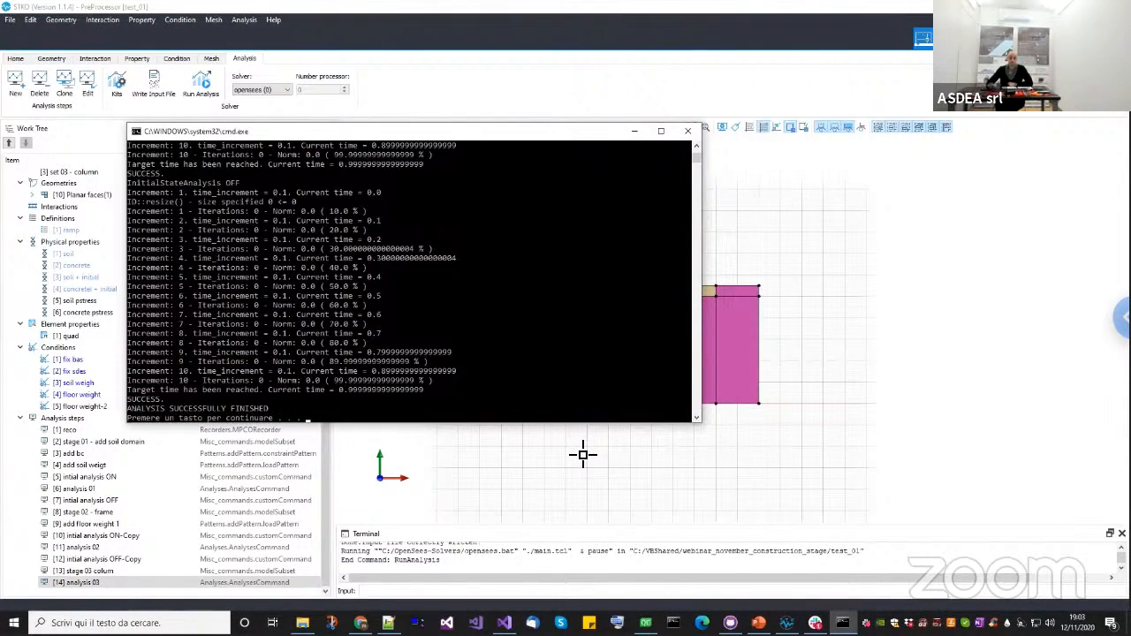
# Review the solver log for the InitialStateAnalysis ON and OFF switches around each analysis, and close the console.
pyautogui.scroll(5, 654, 372)
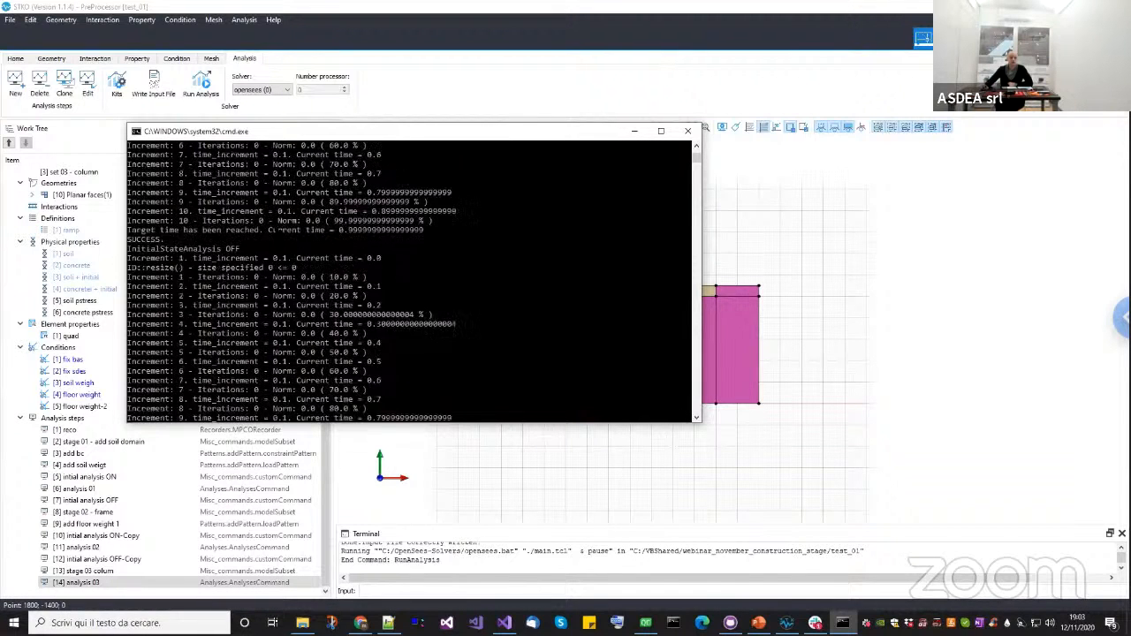
pyautogui.scroll(1, 228, 263)
pyautogui.scroll(-3, 193, 362)
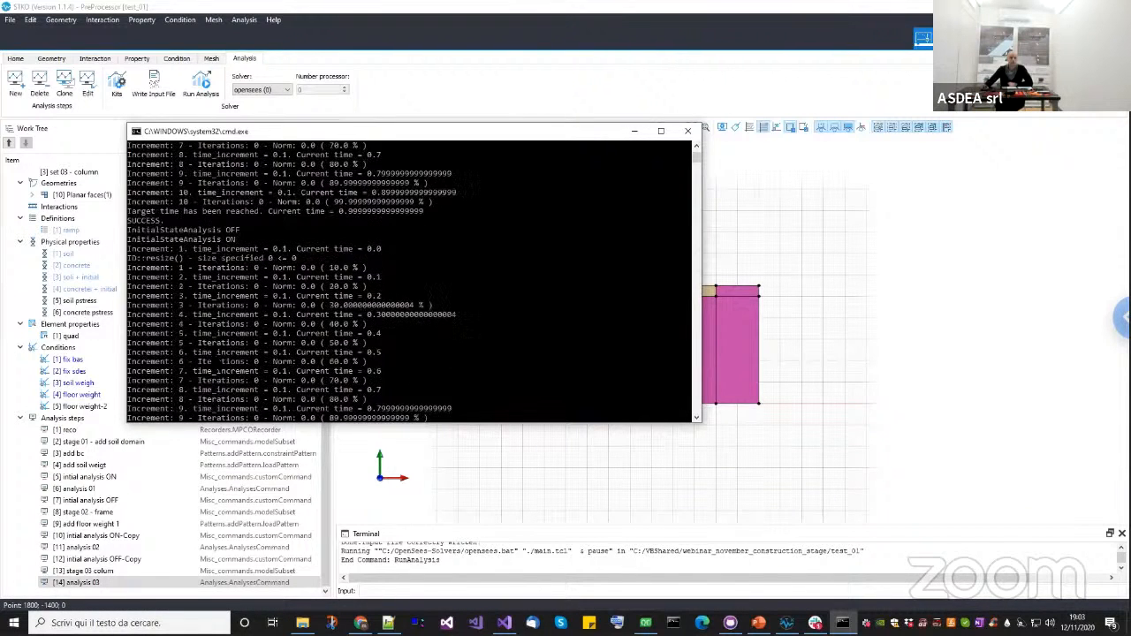
pyautogui.scroll(10, 219, 305)
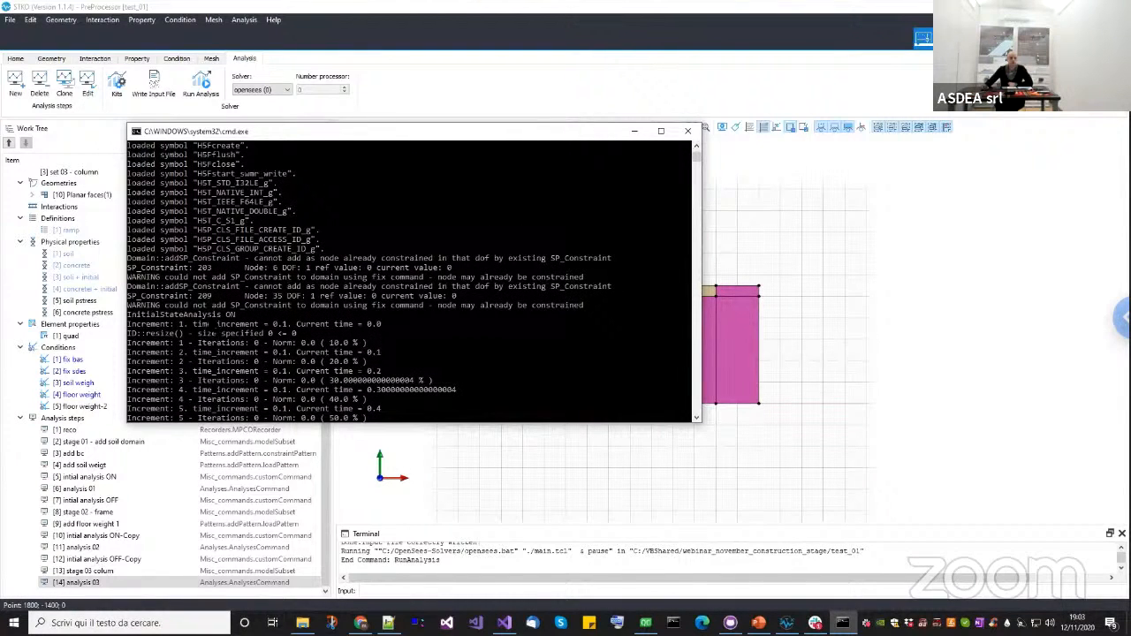
pyautogui.scroll(-7, 370, 281)
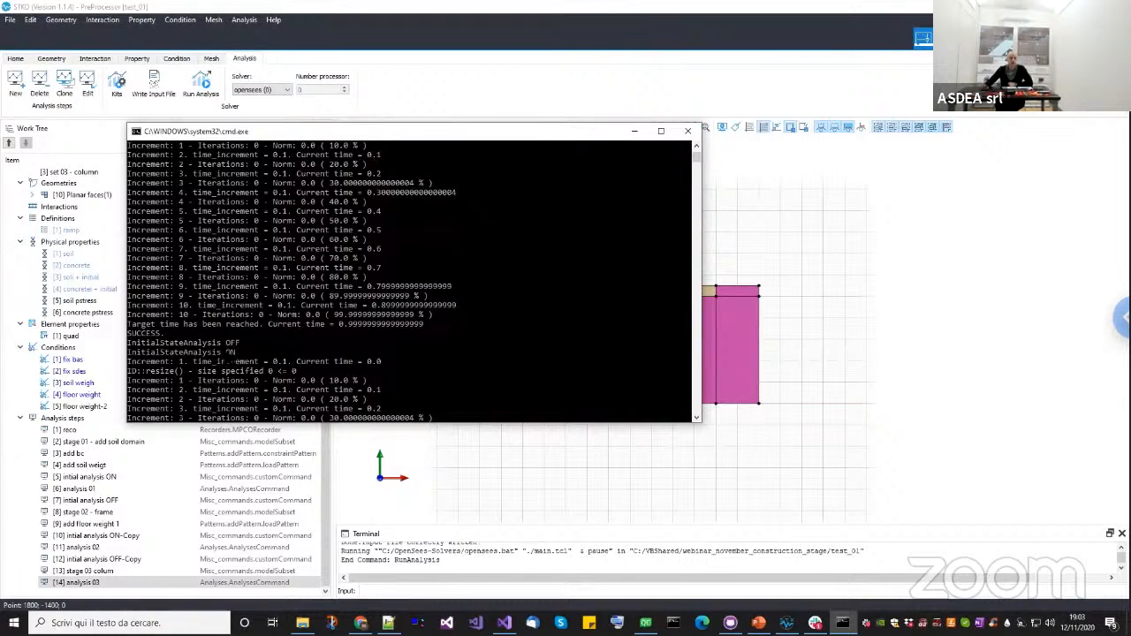
pyautogui.scroll(-2, 231, 361)
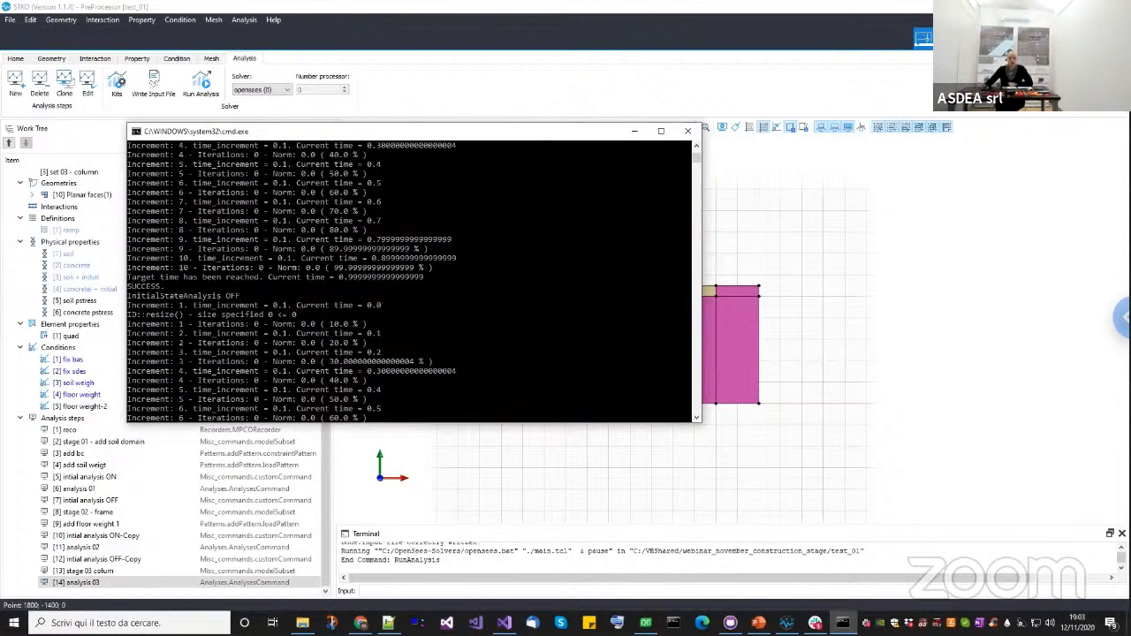
pyautogui.click(687, 131)
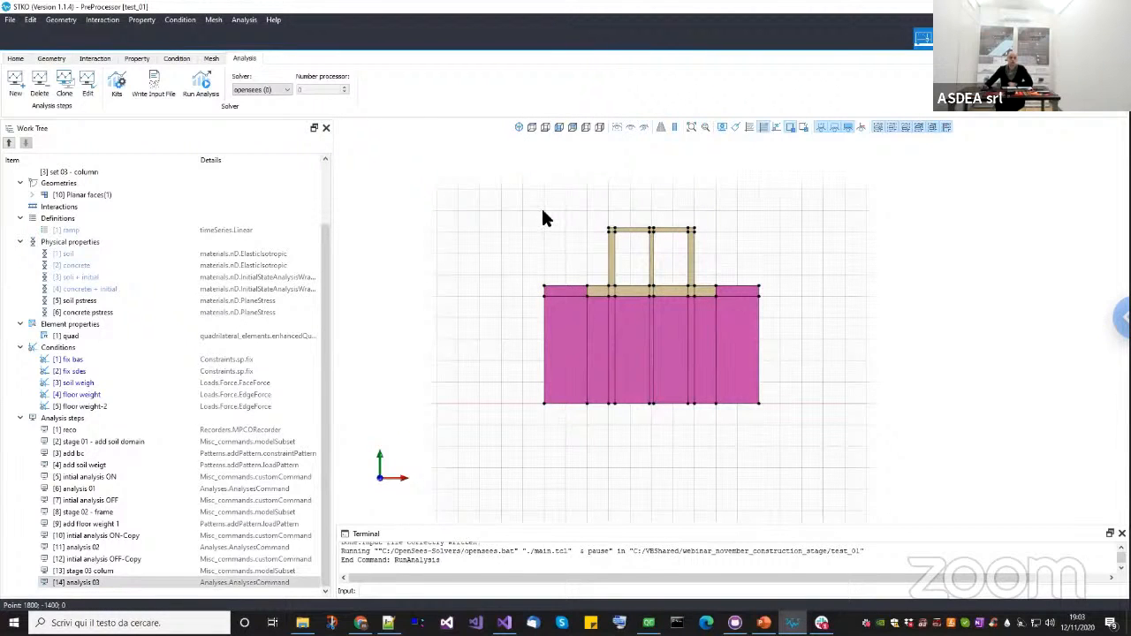
# Switch to the post-processor and reload the test_01.mpco results database.
pyautogui.rightClick(93, 165)
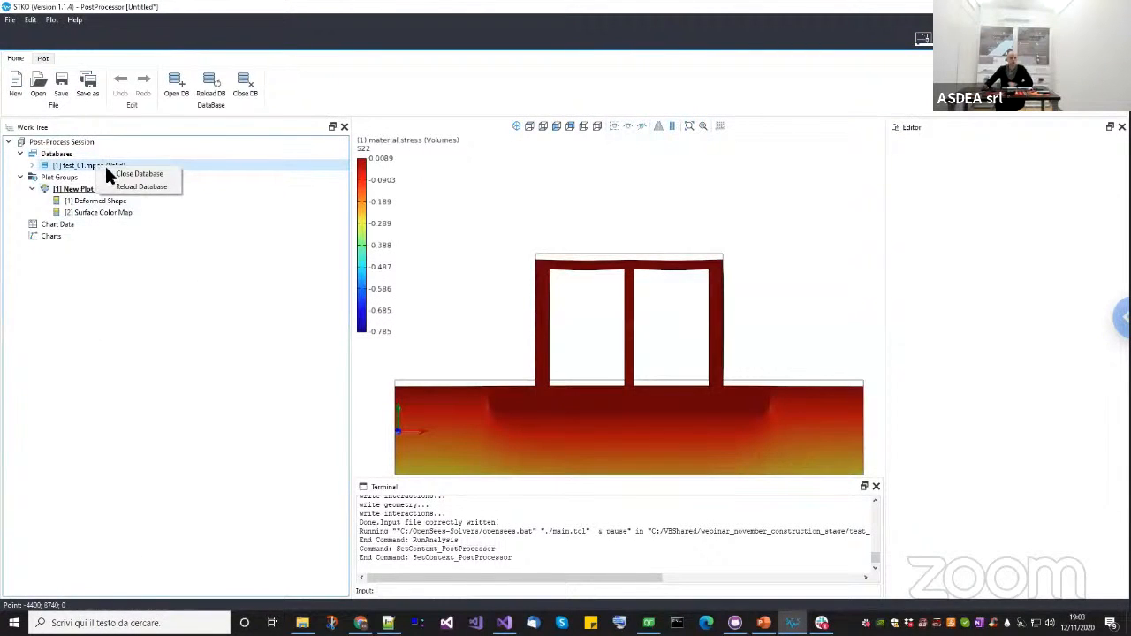
pyautogui.click(117, 186)
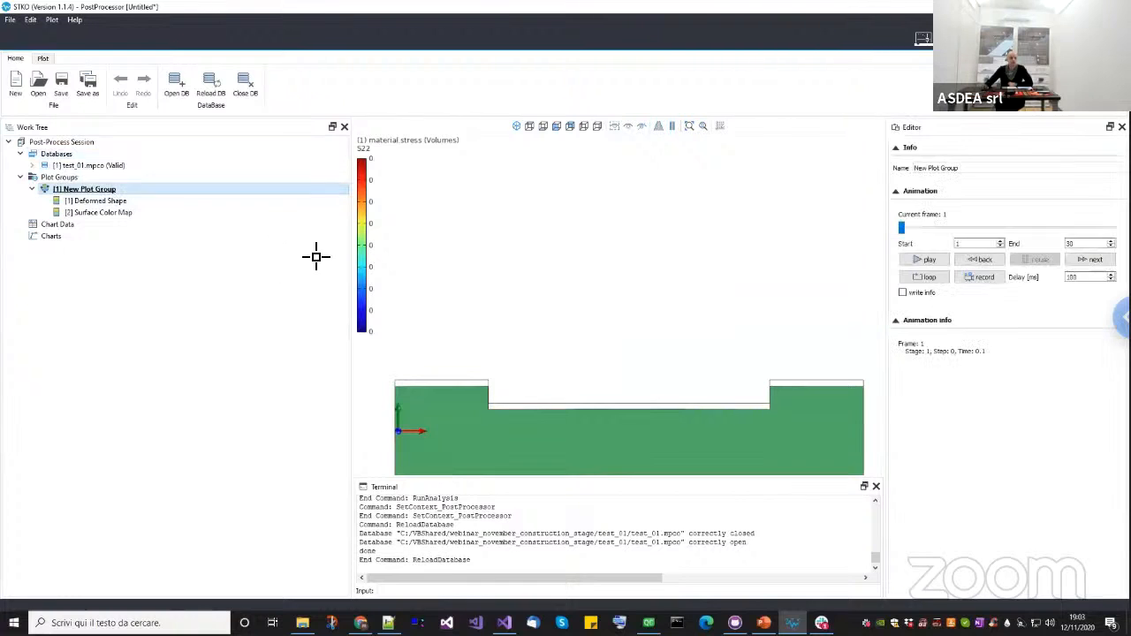
pyautogui.scroll(-3, 611, 313)
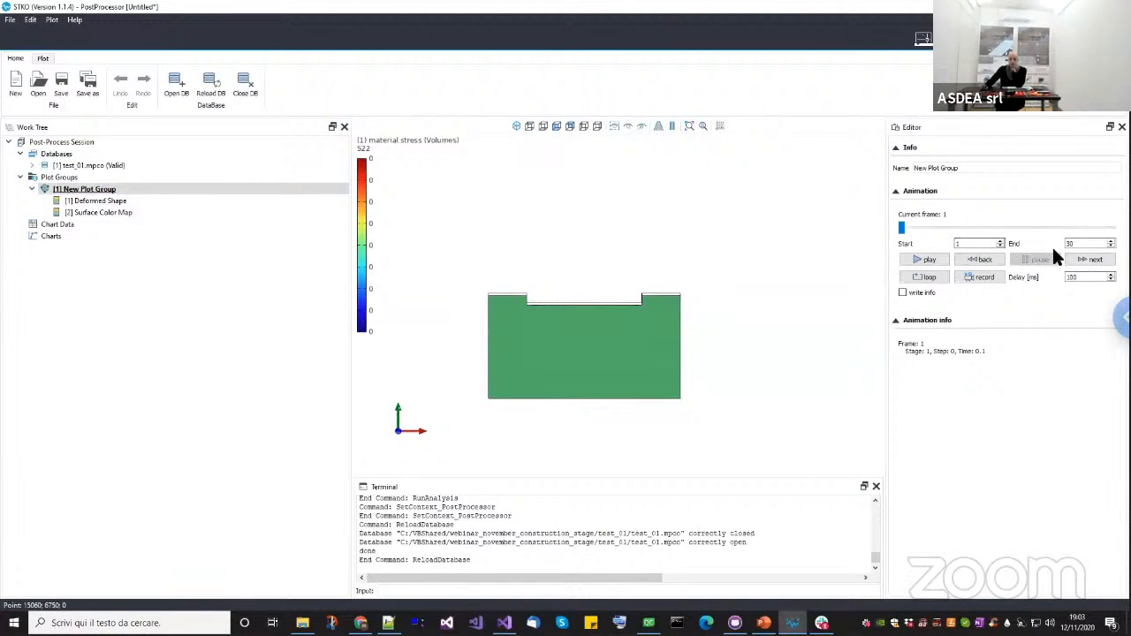
# Step through the stage 1 results up to frame 10 to examine S22 and the deformation of the soil.
pyautogui.click(1074, 260)
pyautogui.click(1074, 260)
pyautogui.click(1074, 260)
pyautogui.click(1074, 260)
pyautogui.click(1073, 260)
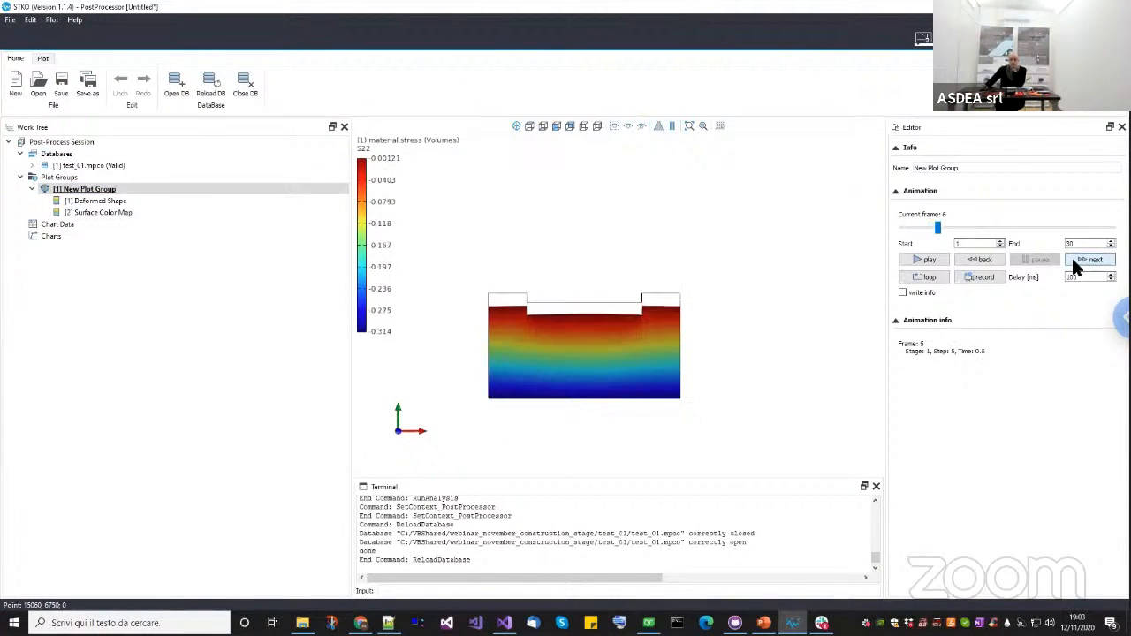
pyautogui.click(1074, 260)
pyautogui.click(1075, 260)
pyautogui.click(1074, 260)
pyautogui.click(1075, 261)
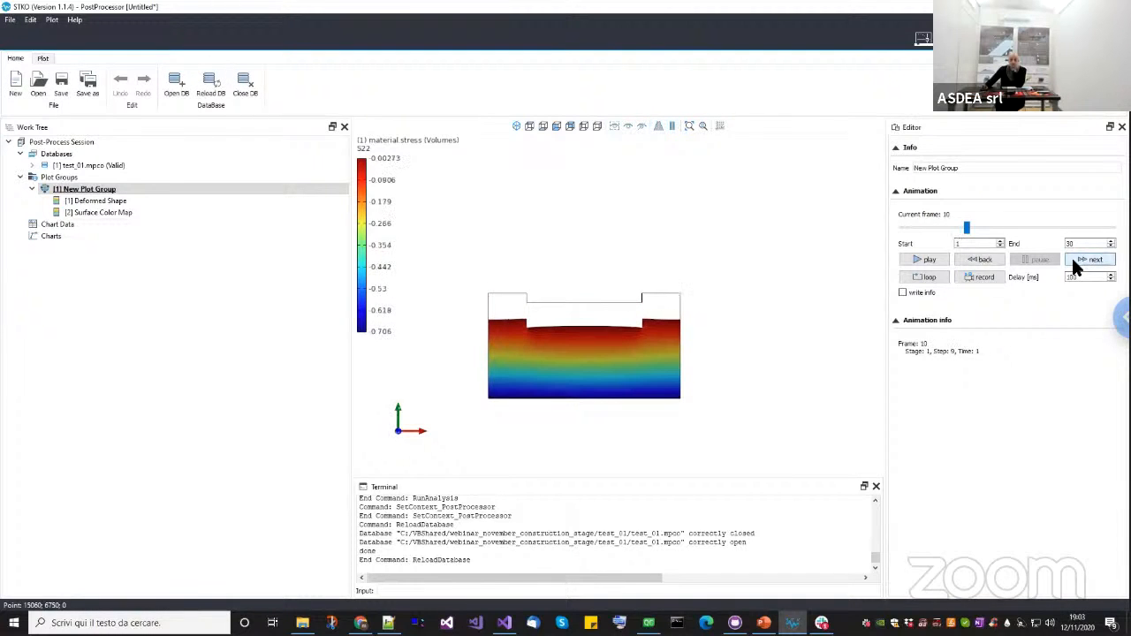
# Step through the stage 2 results from frame 11 to frame 19 to examine S22 in the soil and frame.
pyautogui.click(1074, 261)
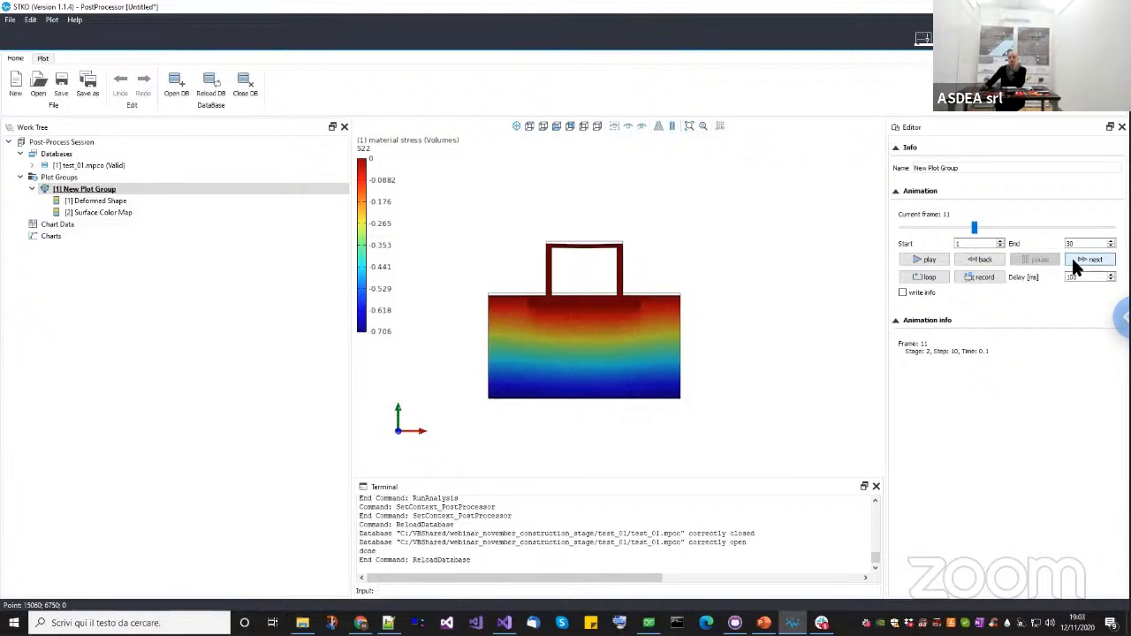
pyautogui.click(1074, 260)
pyautogui.click(1075, 261)
pyautogui.click(1075, 261)
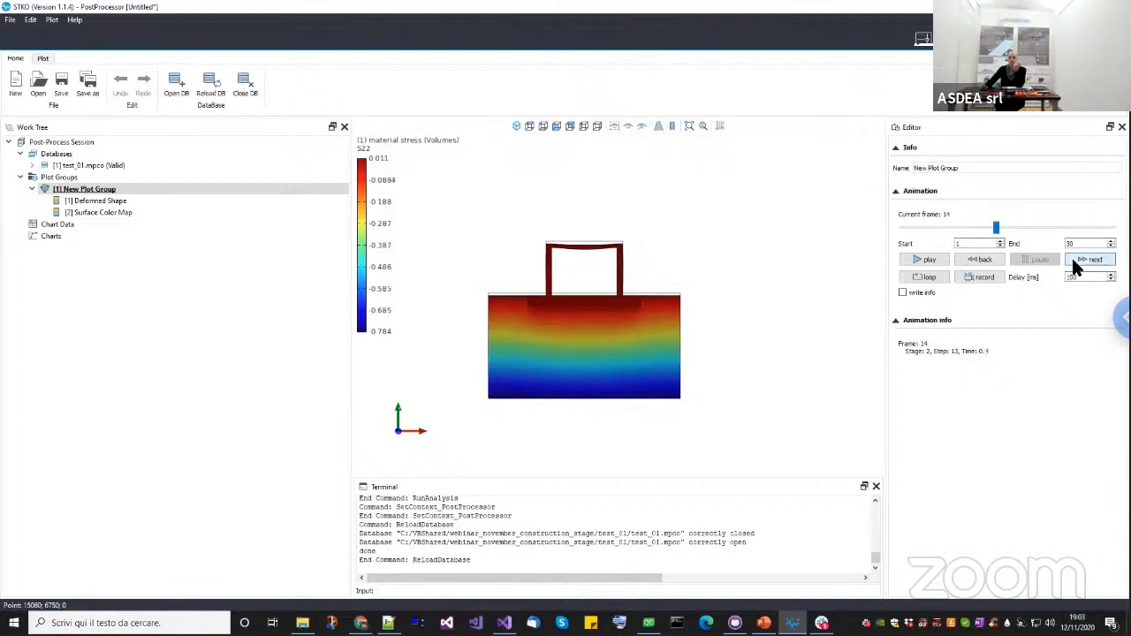
pyautogui.click(1075, 261)
pyautogui.click(1075, 260)
pyautogui.click(1075, 261)
pyautogui.click(1075, 261)
pyautogui.click(1075, 261)
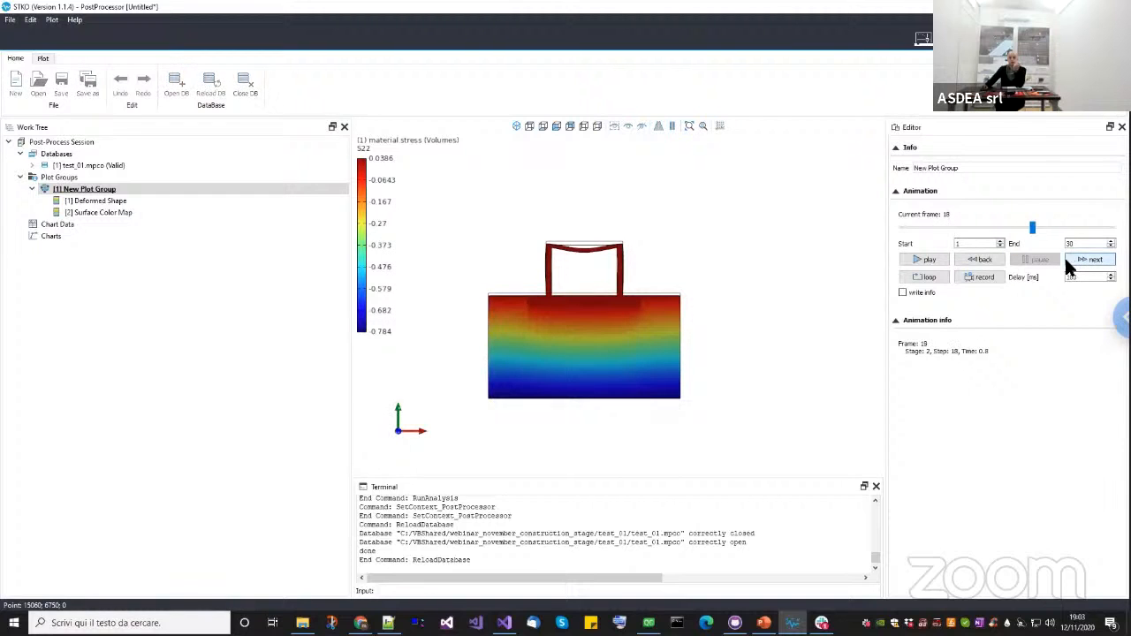
# Compare the S22 stress and deformed shape between frame 20 of stage 2 and frame 21 of stage 3.
pyautogui.scroll(2, 580, 304)
pyautogui.scroll(1, 581, 303)
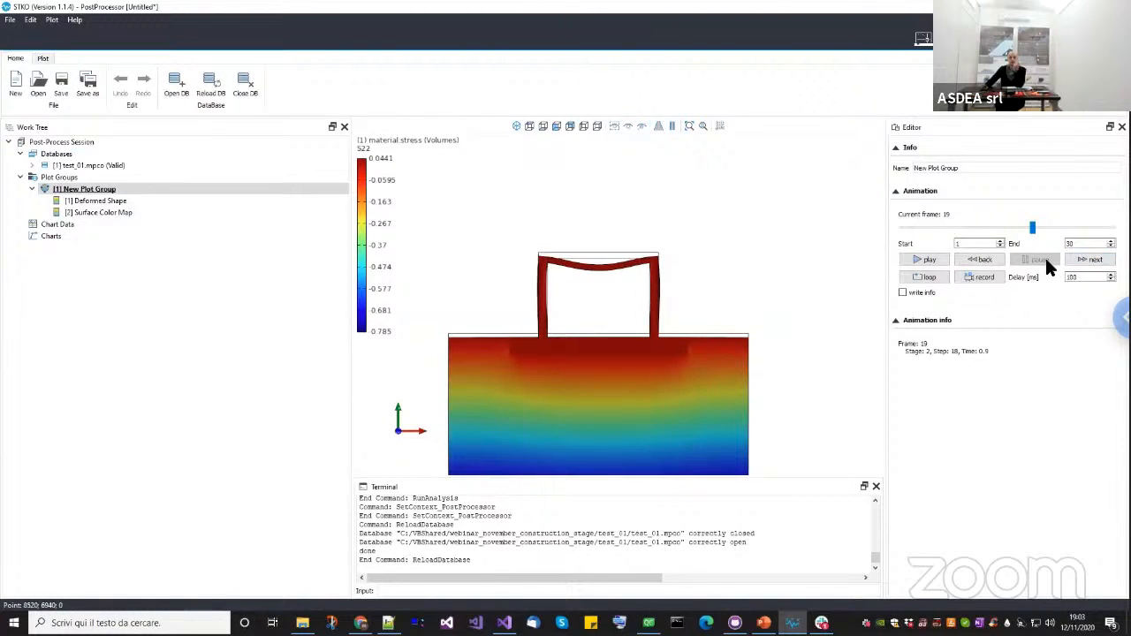
pyautogui.click(1074, 261)
pyautogui.click(1075, 261)
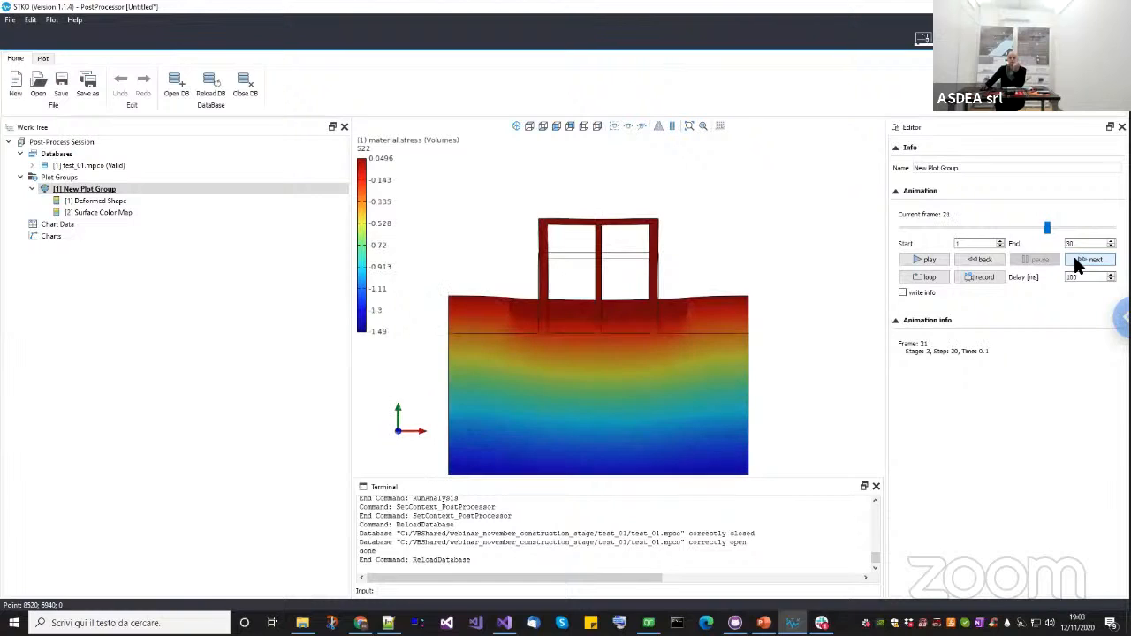
pyautogui.click(991, 260)
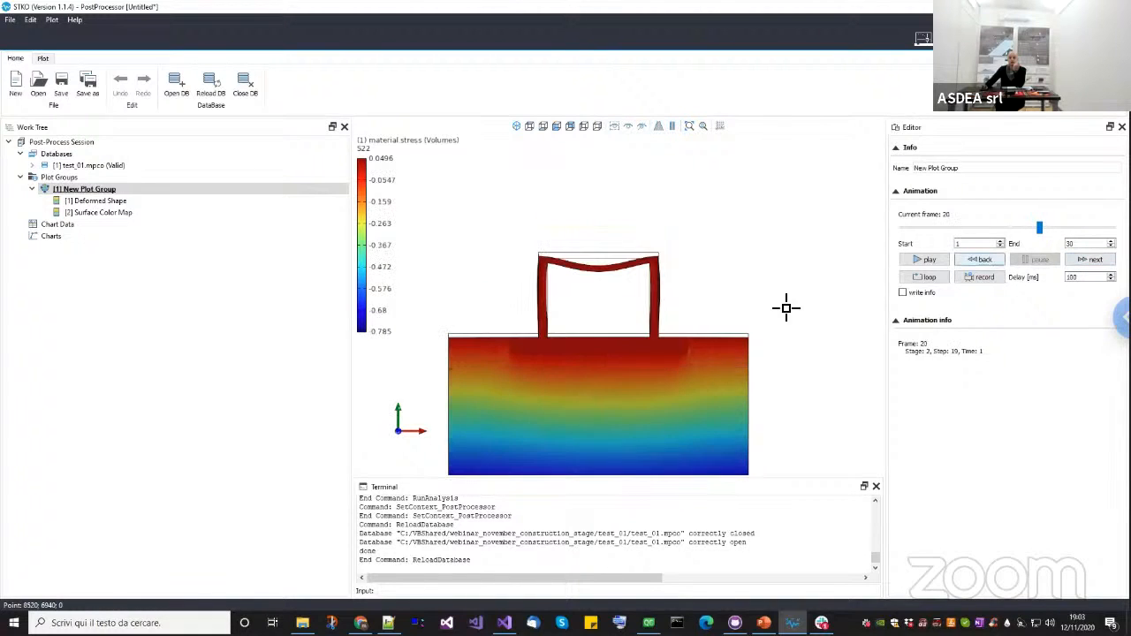
pyautogui.scroll(1, 635, 371)
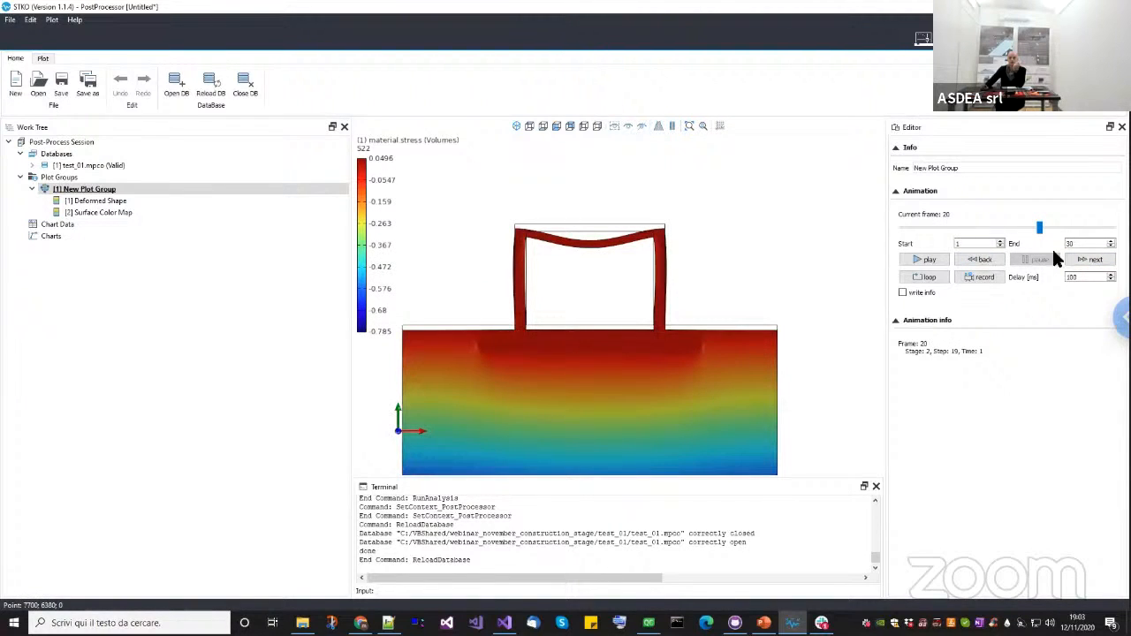
pyautogui.click(1088, 260)
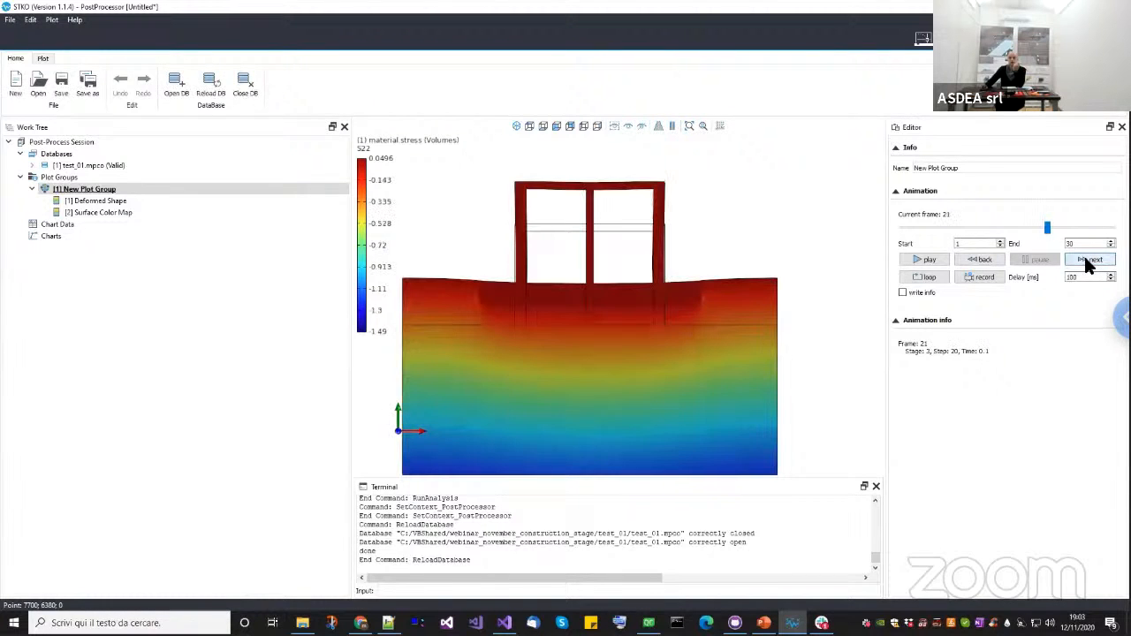
pyautogui.scroll(-2, 733, 309)
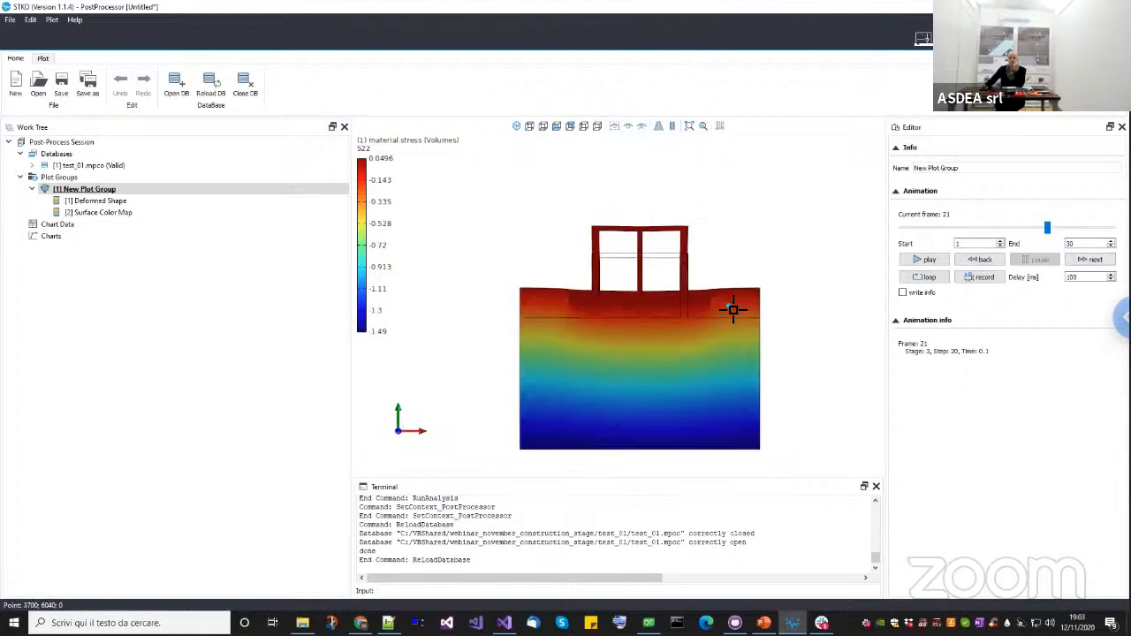
pyautogui.moveTo(714, 402); pyautogui.dragTo(707, 421, button='middle')
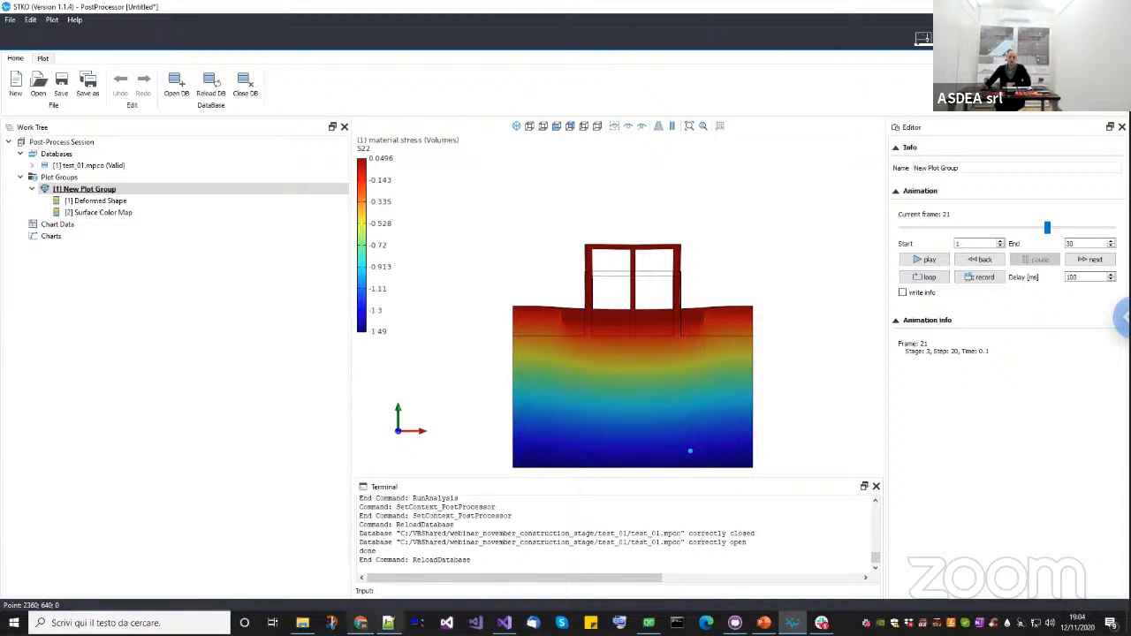
# Switch to the OpenSees source in Visual Studio and open the InitialStateAnalysisWrapper.cpp file.
pyautogui.moveTo(504, 623)
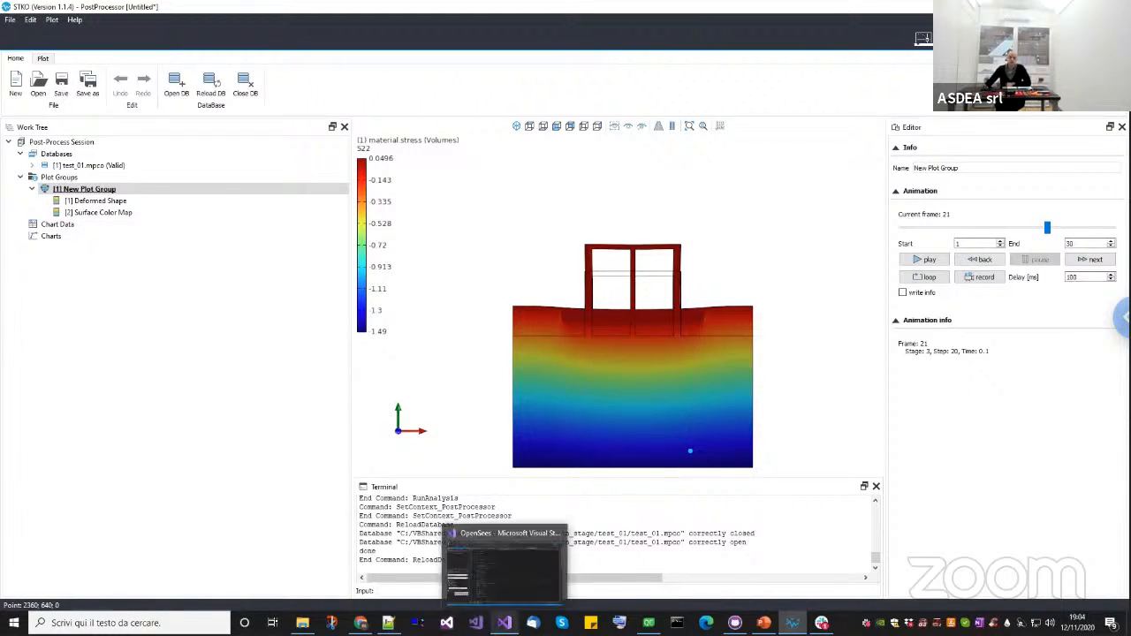
pyautogui.click(495, 583)
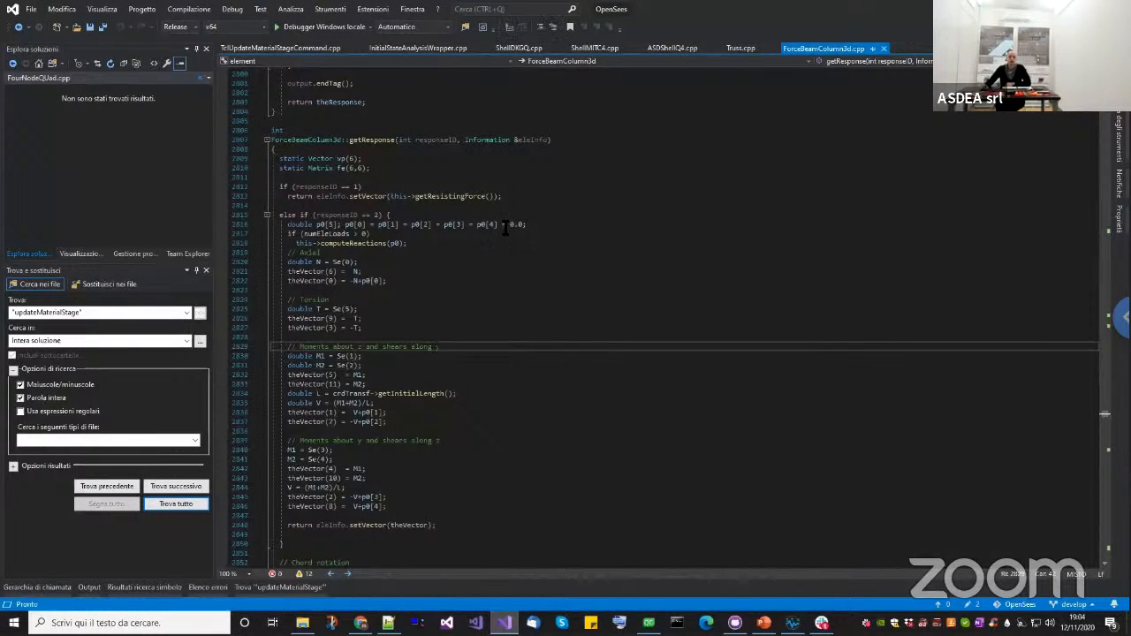
pyautogui.click(417, 48)
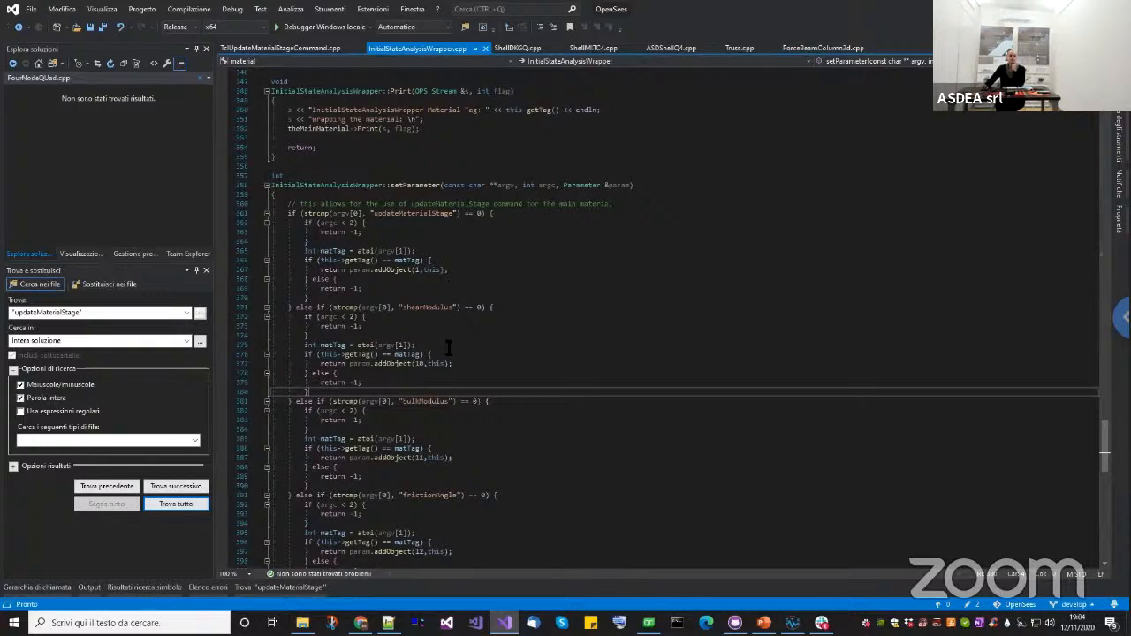
# Find revertToStart in InitialStateAnalysisWrapper.cpp and highlight its mEpsilon_o = mStrain assignment.
pyautogui.scroll(20, 449, 347)
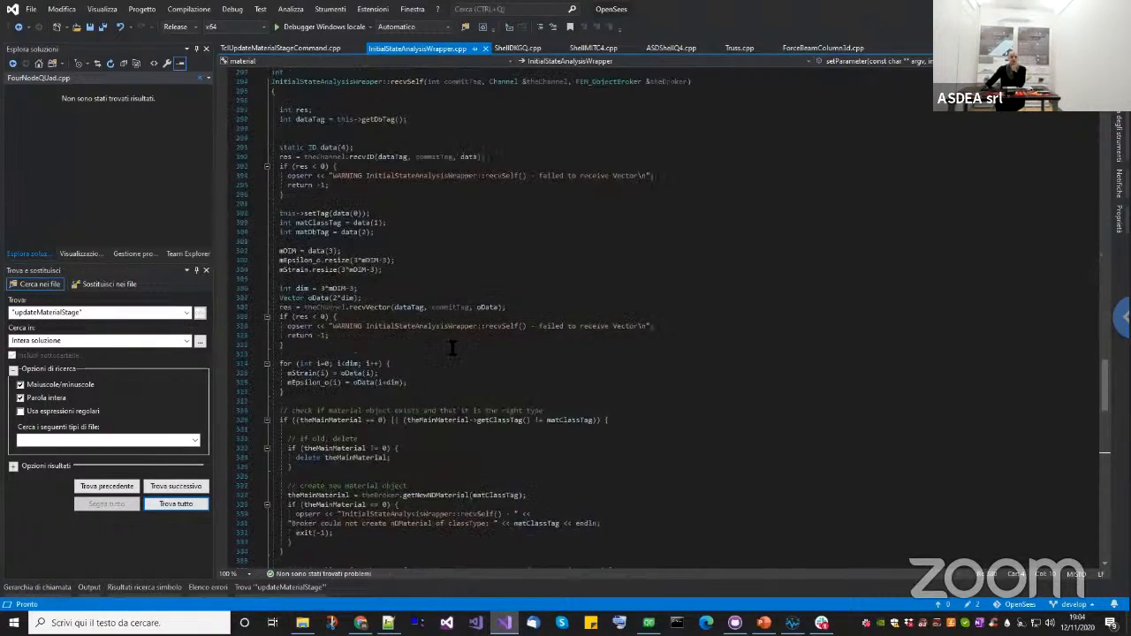
pyautogui.scroll(15, 452, 348)
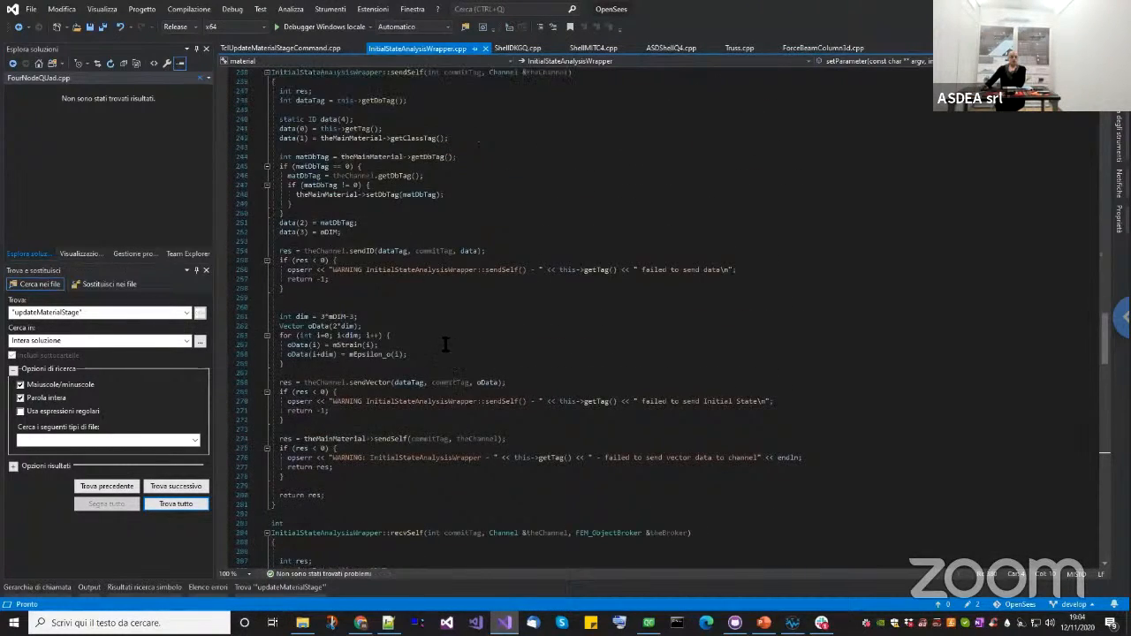
pyautogui.scroll(20, 445, 344)
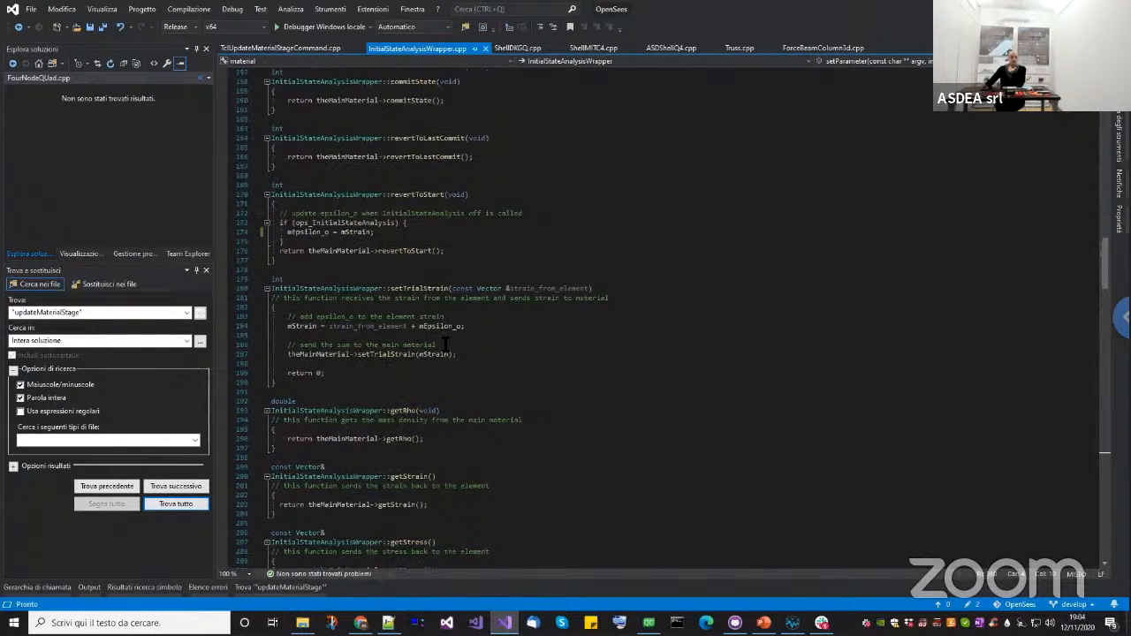
pyautogui.scroll(12, 412, 305)
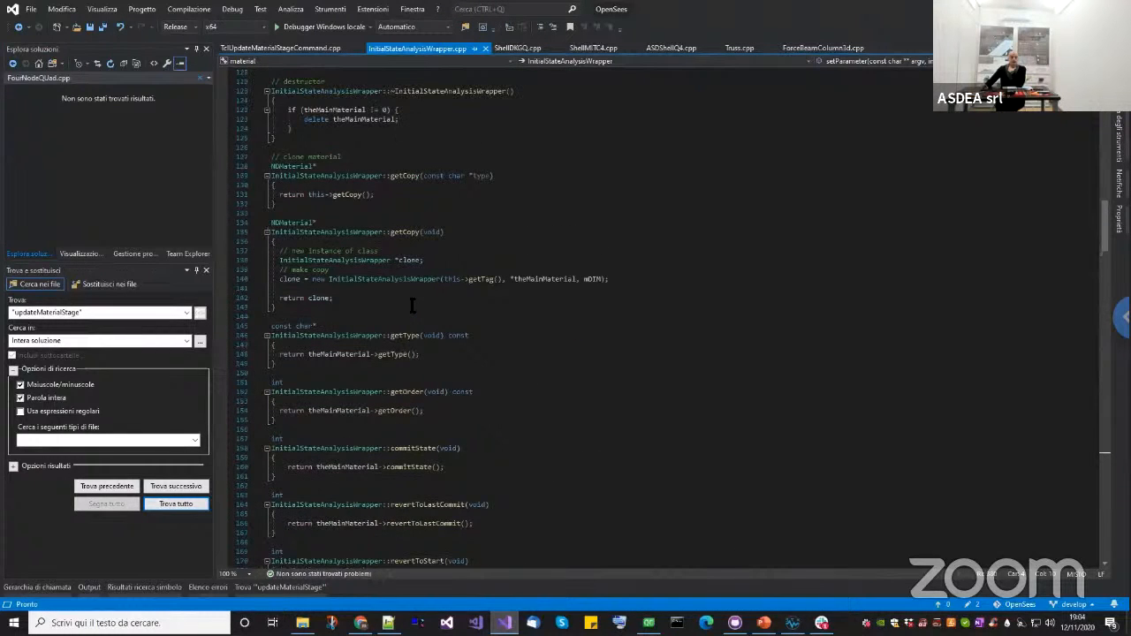
pyautogui.scroll(4, 412, 305)
pyautogui.scroll(-10, 412, 305)
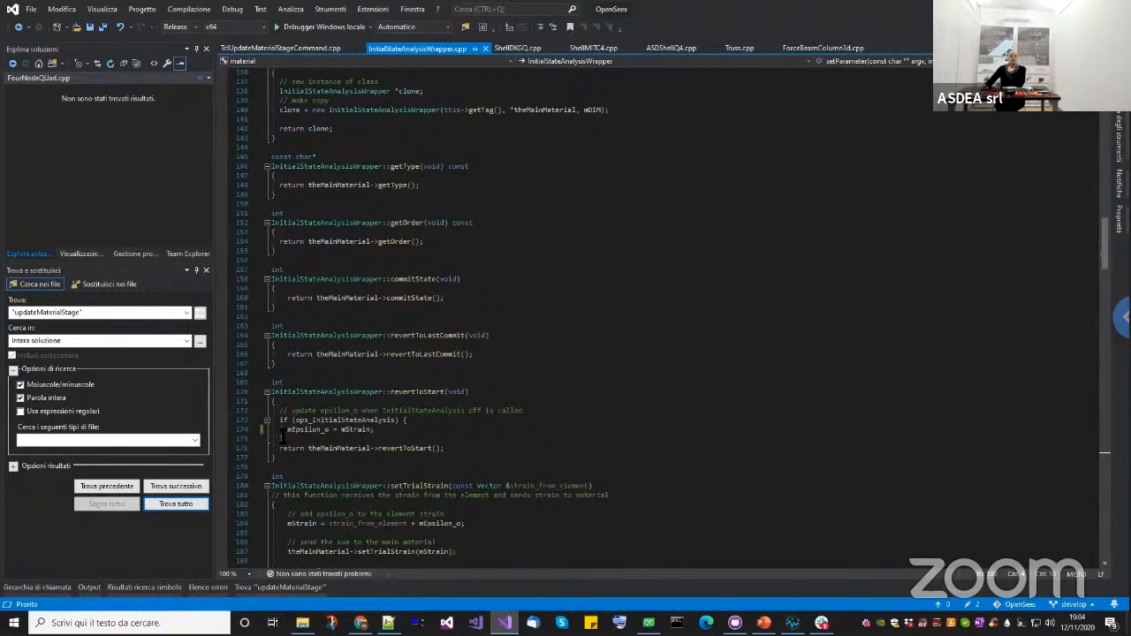
pyautogui.moveTo(284, 430); pyautogui.dragTo(387, 433)
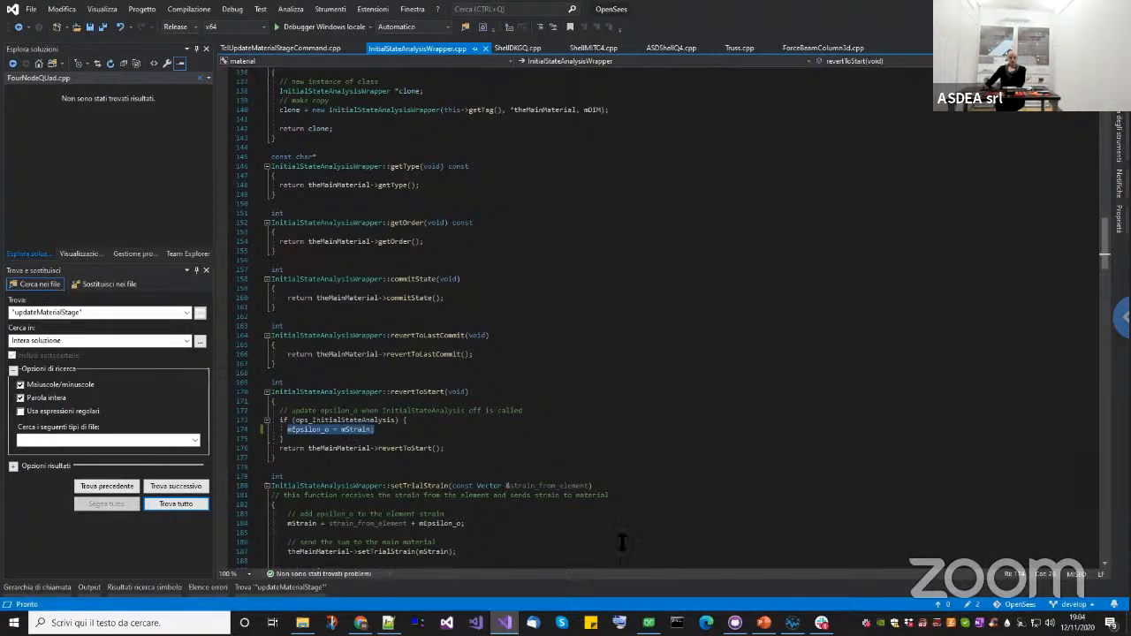
# Switch to GitHub Desktop and examine the changed mEpsilon_o assignment in the InitialStateAnalysisWrapper.cpp diff.
pyautogui.click(735, 622)
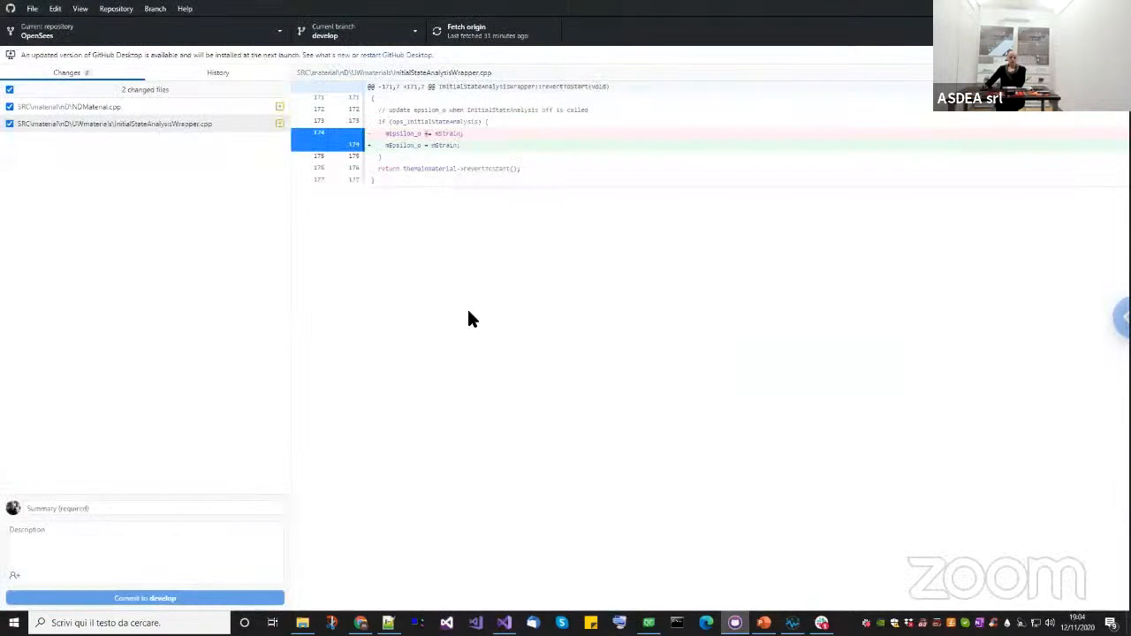
pyautogui.doubleClick(444, 133)
pyautogui.click(429, 147)
pyautogui.doubleClick(406, 146)
pyautogui.click(445, 147)
pyautogui.moveTo(449, 149); pyautogui.dragTo(401, 148)
pyautogui.click(411, 148)
pyautogui.click(1063, 8)
# Return to the STKO pre-processor, set the solver to Manual (0) and check the opensees and Manual kit commands.
pyautogui.click(793, 623)
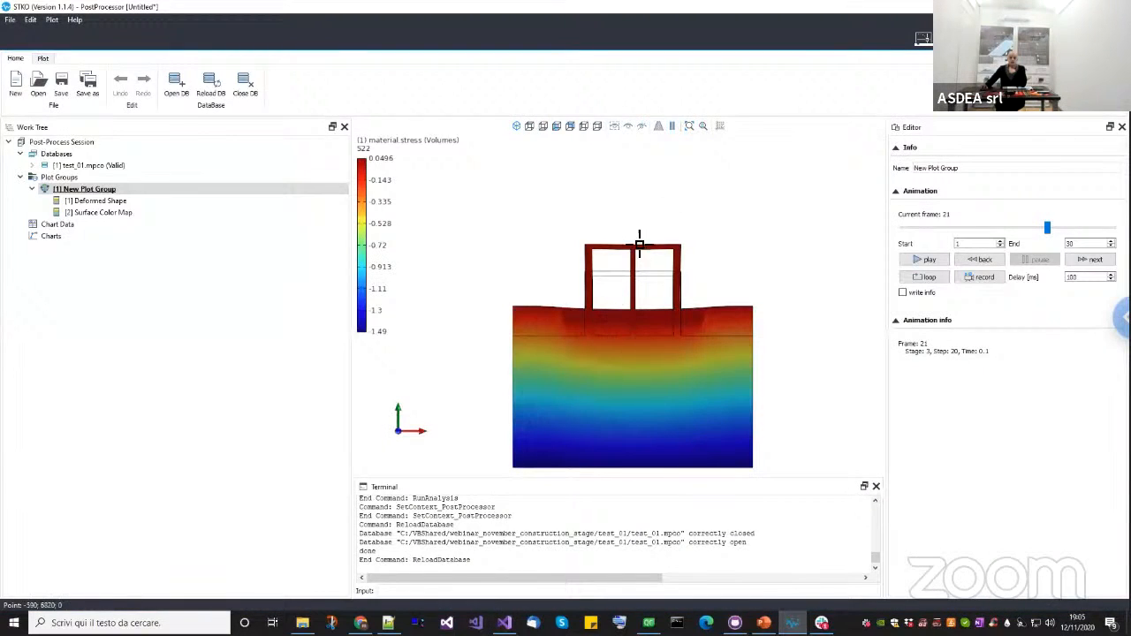
pyautogui.click(923, 38)
pyautogui.click(264, 85)
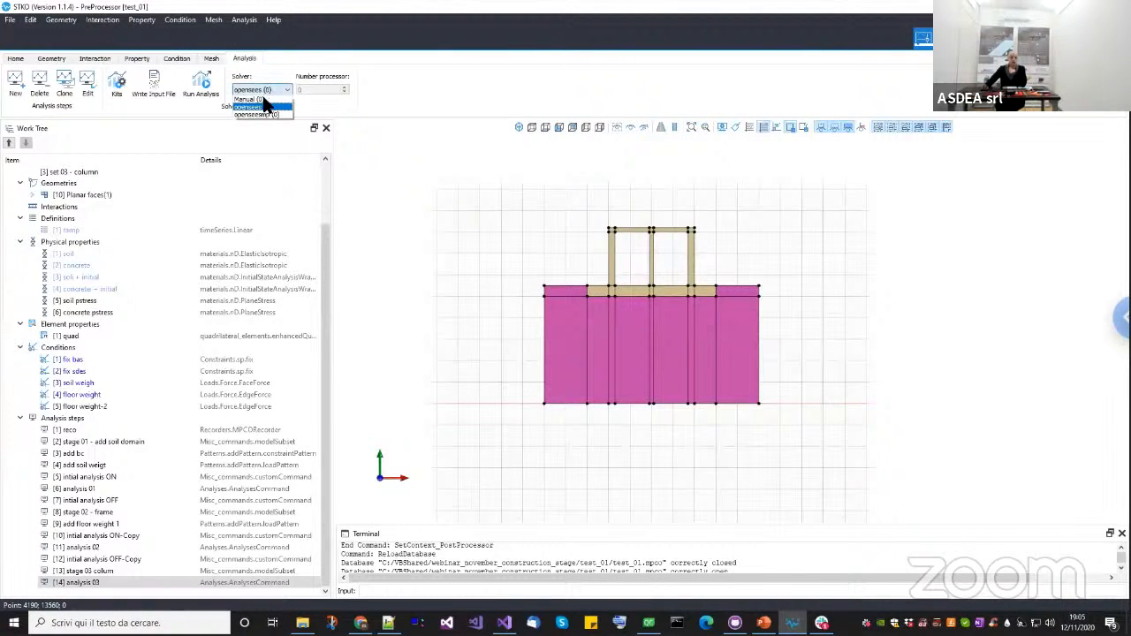
pyautogui.click(256, 99)
pyautogui.click(123, 87)
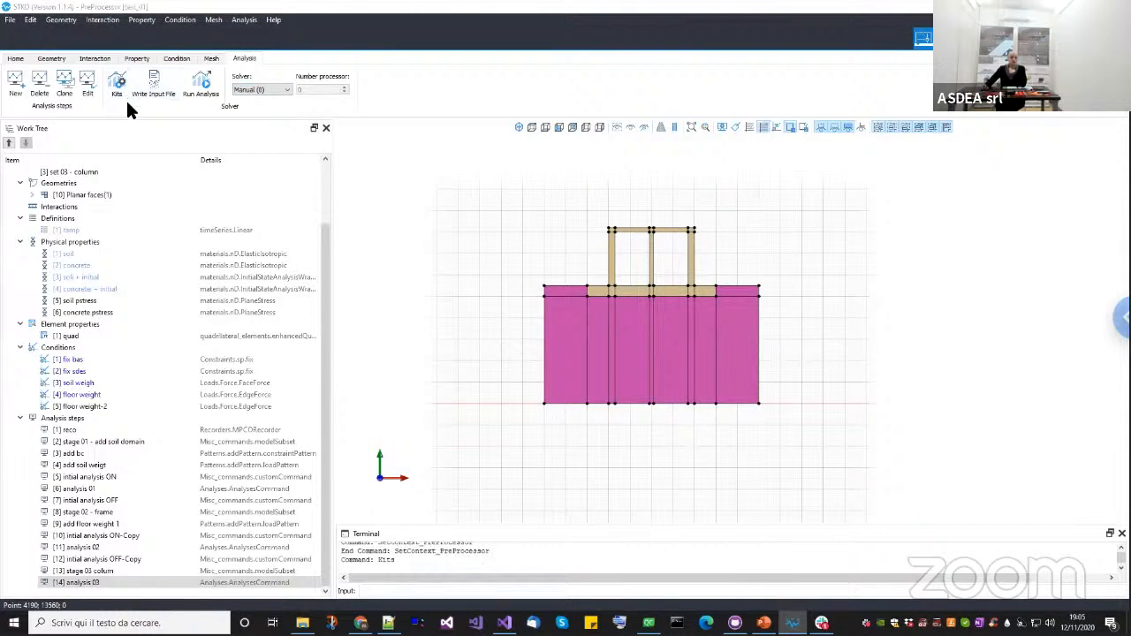
pyautogui.click(437, 258)
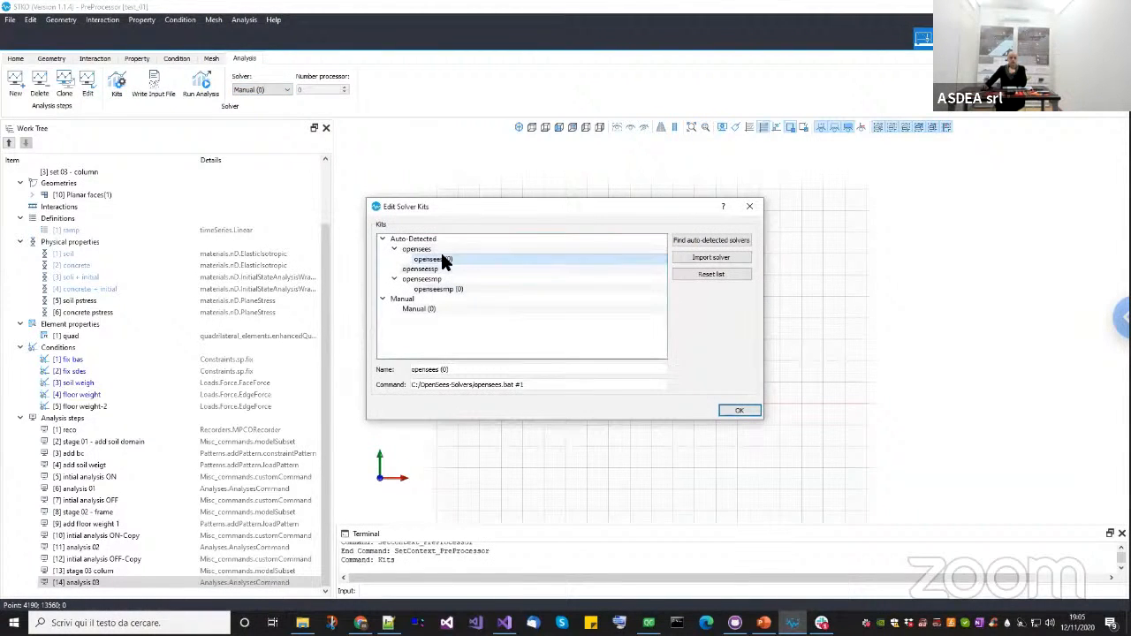
pyautogui.click(447, 308)
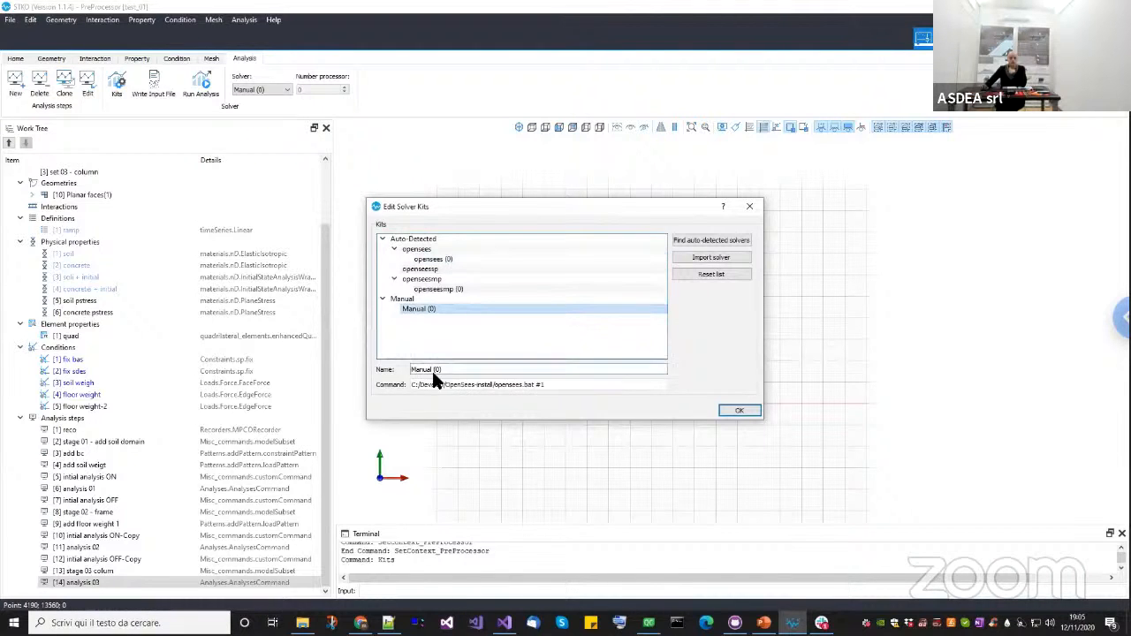
pyautogui.click(738, 412)
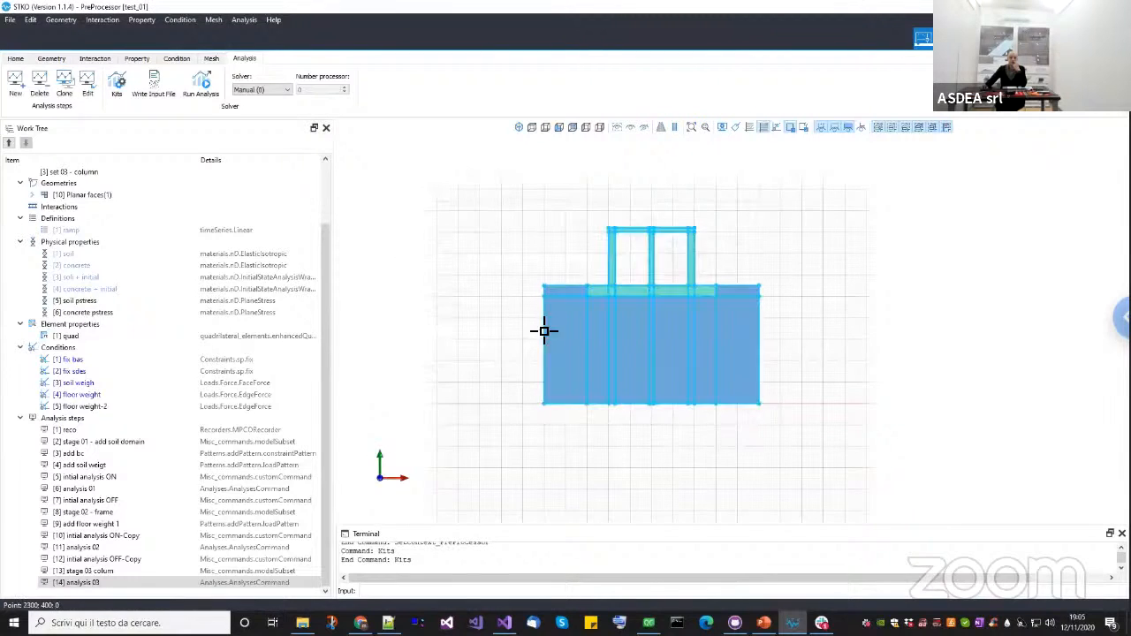
# Run the analysis with the manual solver in the test_01 folder and dismiss the finished solver console.
pyautogui.click(199, 94)
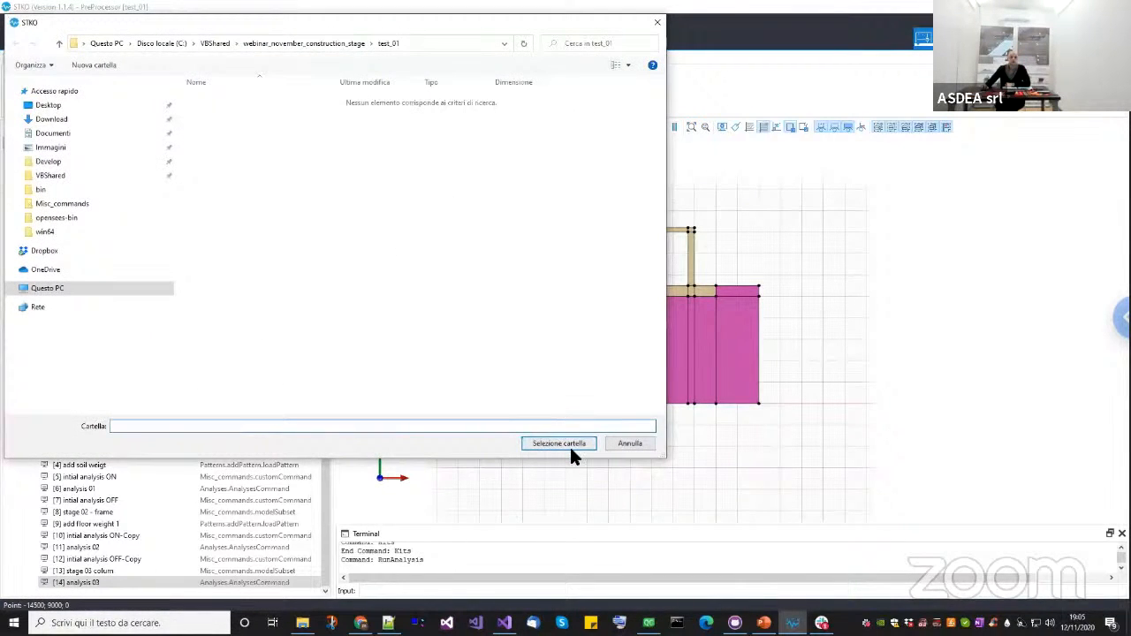
pyautogui.click(570, 446)
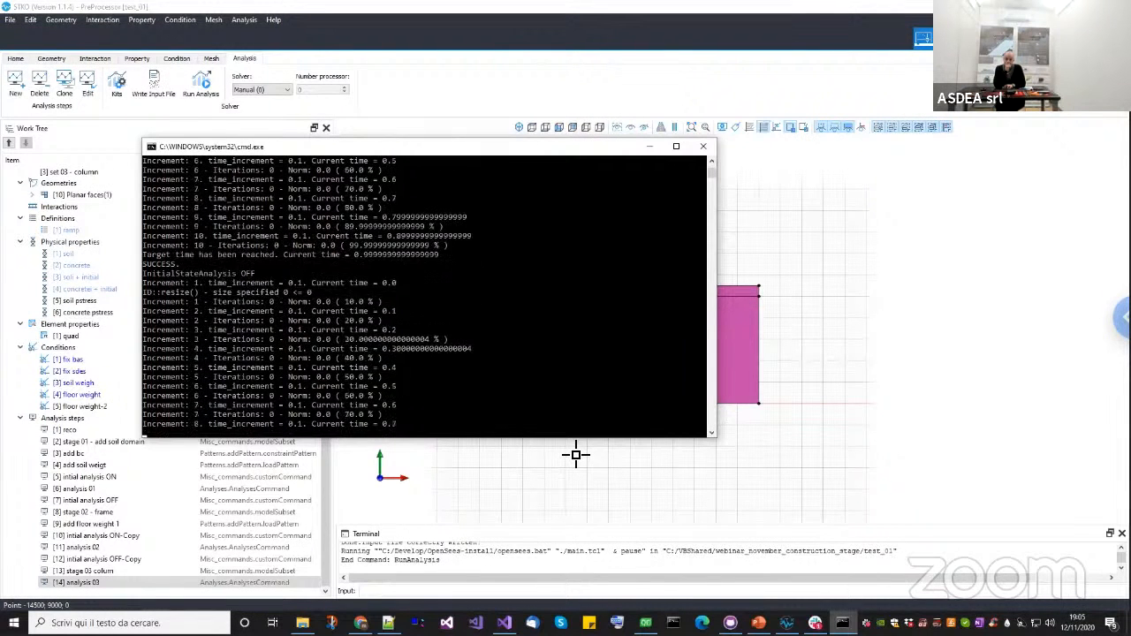
pyautogui.press('Return')
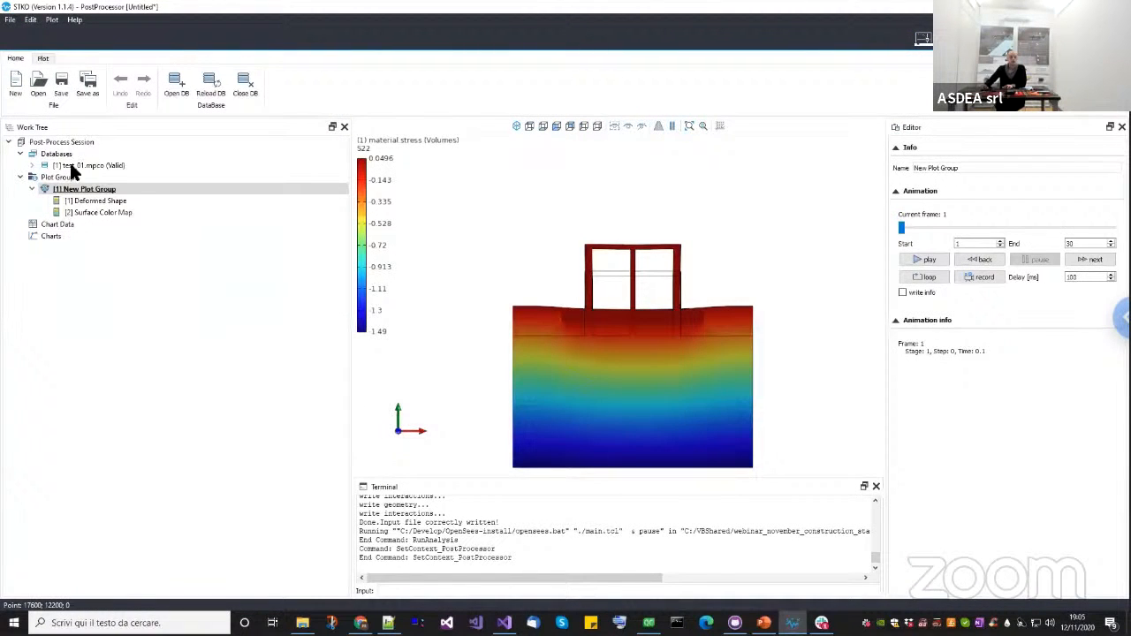
# Reload the test_01.mpco database in the post-processor and select the plot group.
pyautogui.rightClick(84, 166)
pyautogui.click(106, 185)
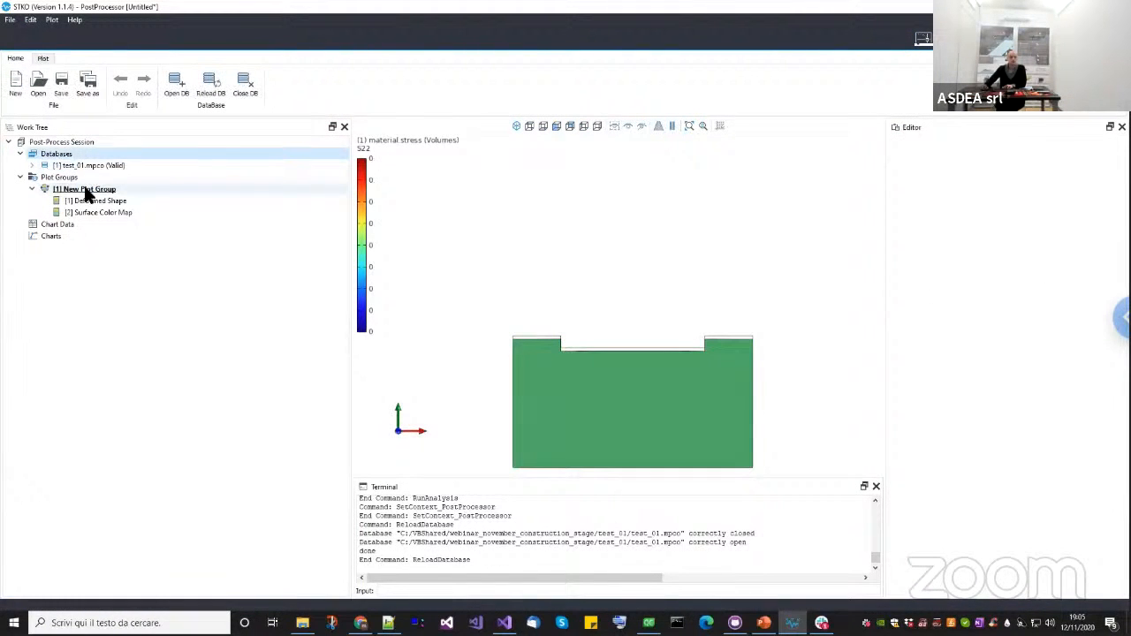
pyautogui.click(85, 190)
# Step through the stage 1 results up to frame 11, the first frame of stage 2, to examine S22 and deformation.
pyautogui.click(1089, 260)
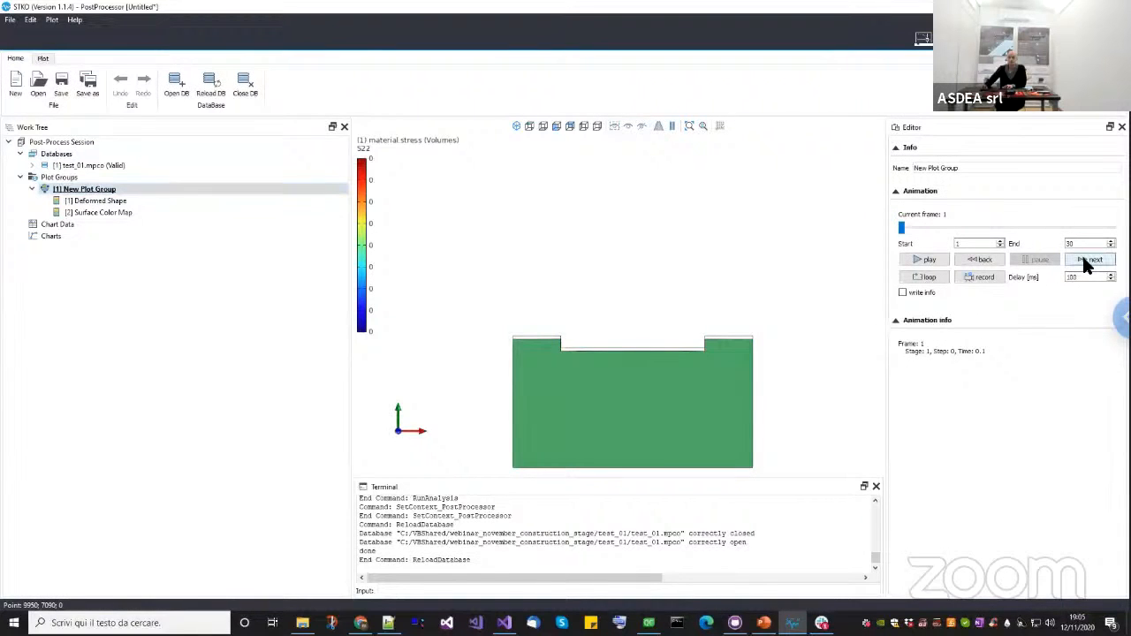
pyautogui.click(1090, 260)
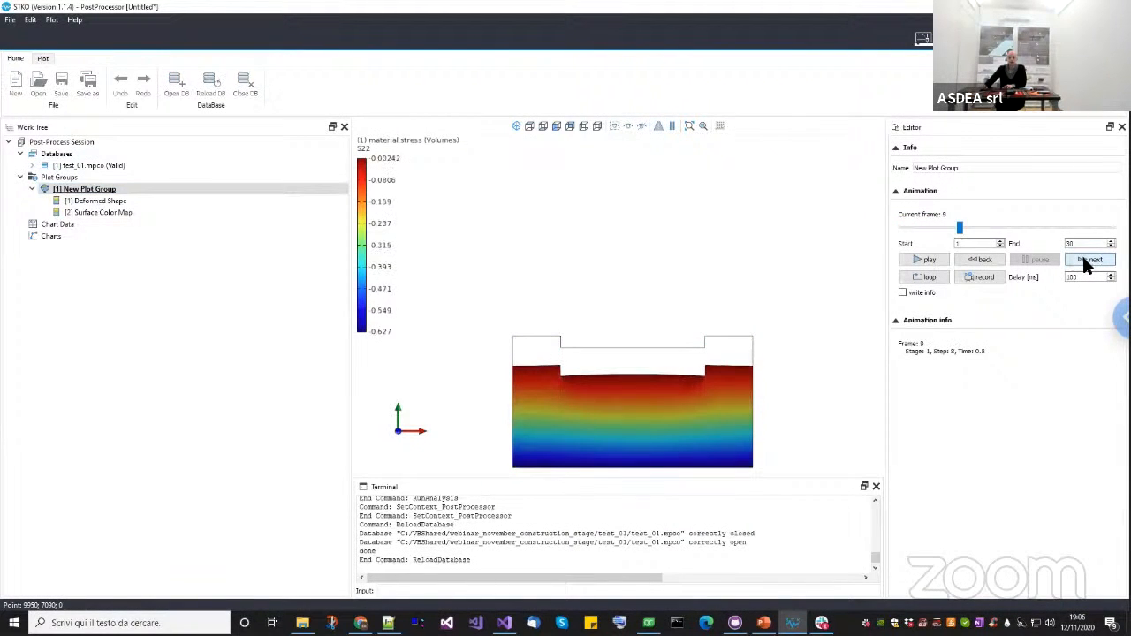
pyautogui.click(1090, 260)
pyautogui.click(1089, 260)
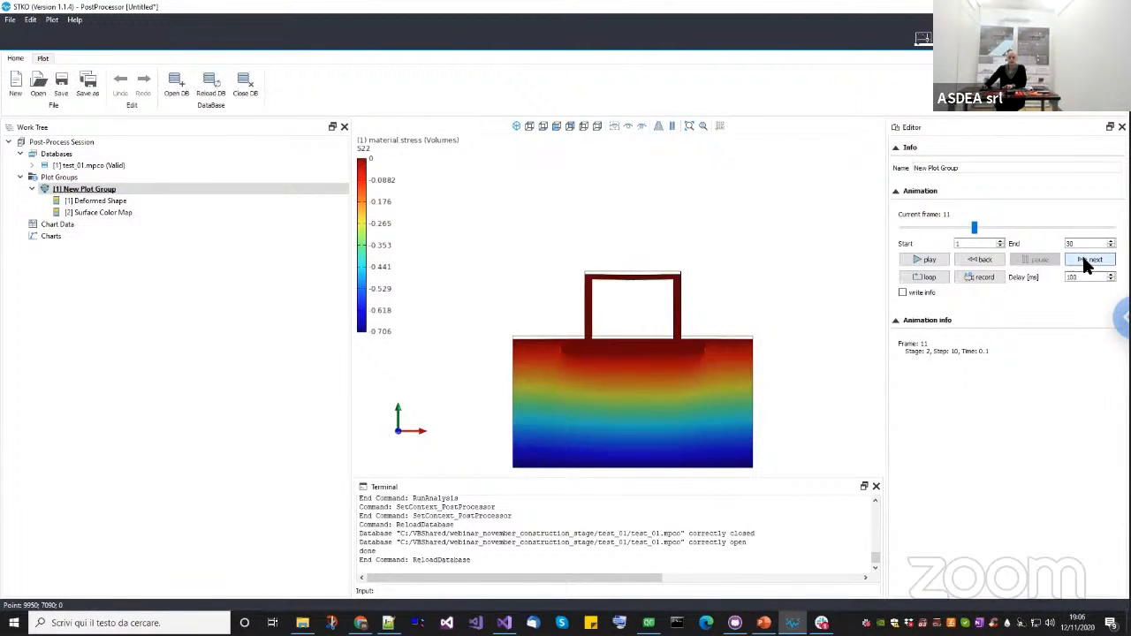
# Step through the stage 2 results from frame 12 to frame 21 to see the frame's response and the column being added.
pyautogui.click(1084, 258)
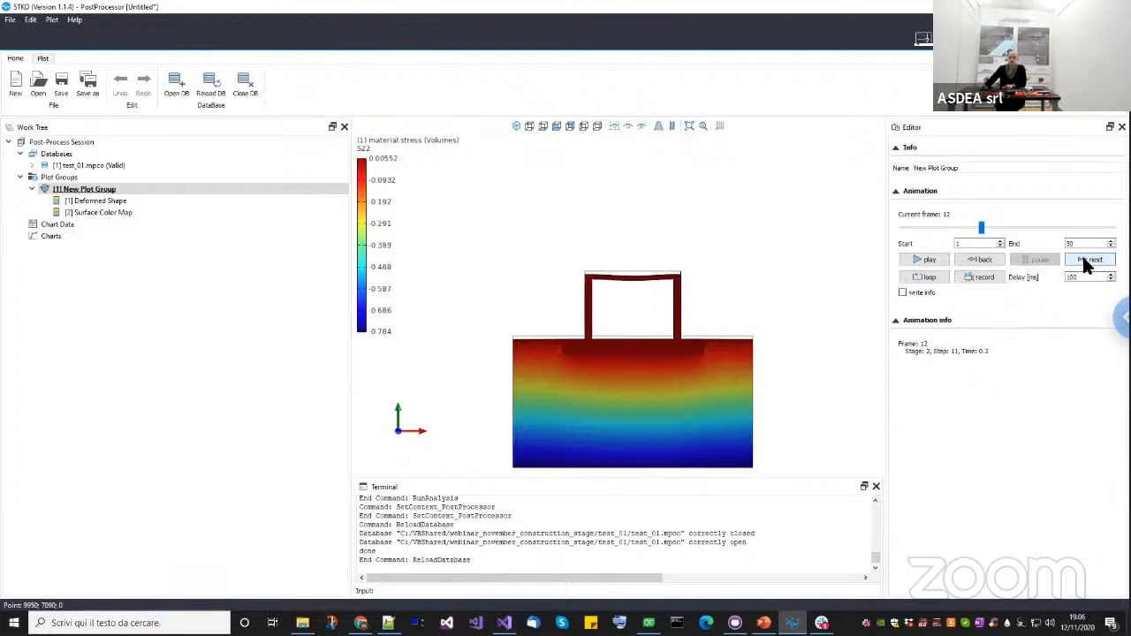
pyautogui.click(1084, 258)
pyautogui.click(1084, 258)
pyautogui.click(1085, 258)
pyautogui.click(1084, 258)
pyautogui.click(1084, 258)
pyautogui.click(1085, 258)
pyautogui.click(1085, 258)
pyautogui.click(1090, 259)
pyautogui.click(1089, 260)
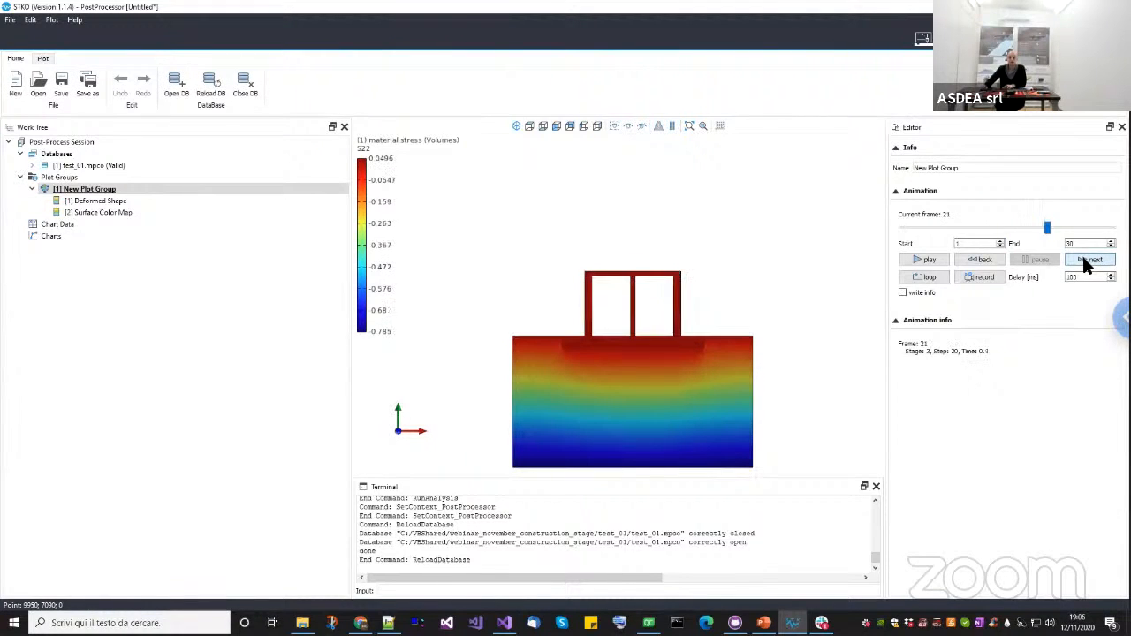
# Step through the remaining stage 3 results up to frame 30 to examine S22 and the deformed shape.
pyautogui.click(1090, 260)
pyautogui.click(1090, 260)
pyautogui.click(1087, 260)
pyautogui.click(1086, 260)
pyautogui.click(1087, 259)
pyautogui.click(1086, 260)
pyautogui.click(1086, 260)
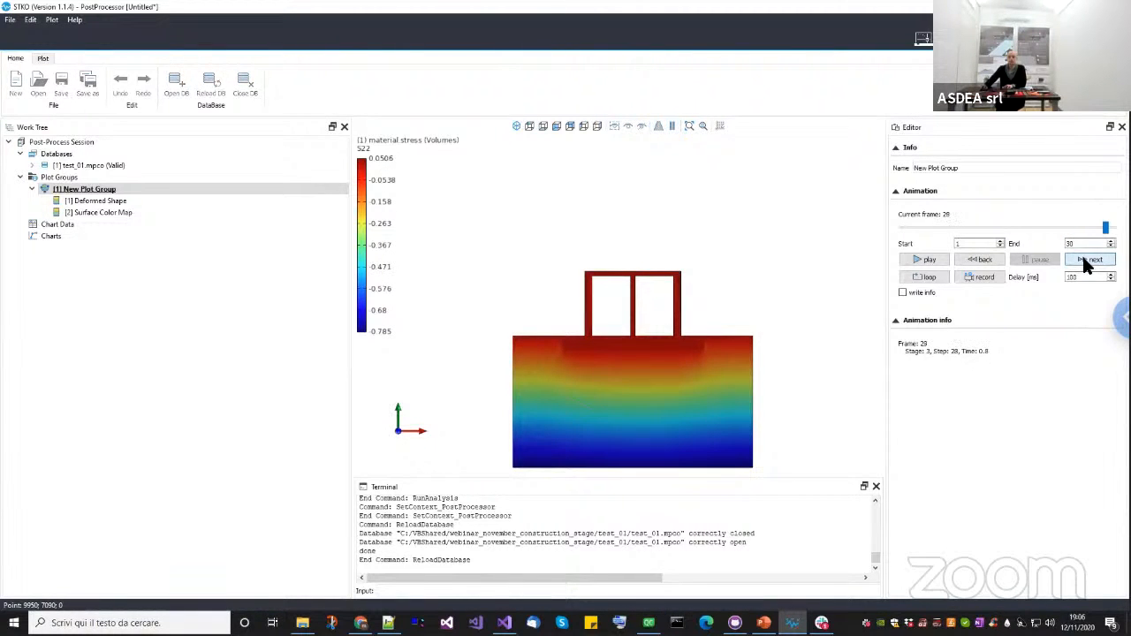
pyautogui.click(1086, 260)
pyautogui.click(1086, 260)
# Isolate the top of the middle column with the adjoining beam and examine its S22 stress at frame 30.
pyautogui.scroll(6, 596, 295)
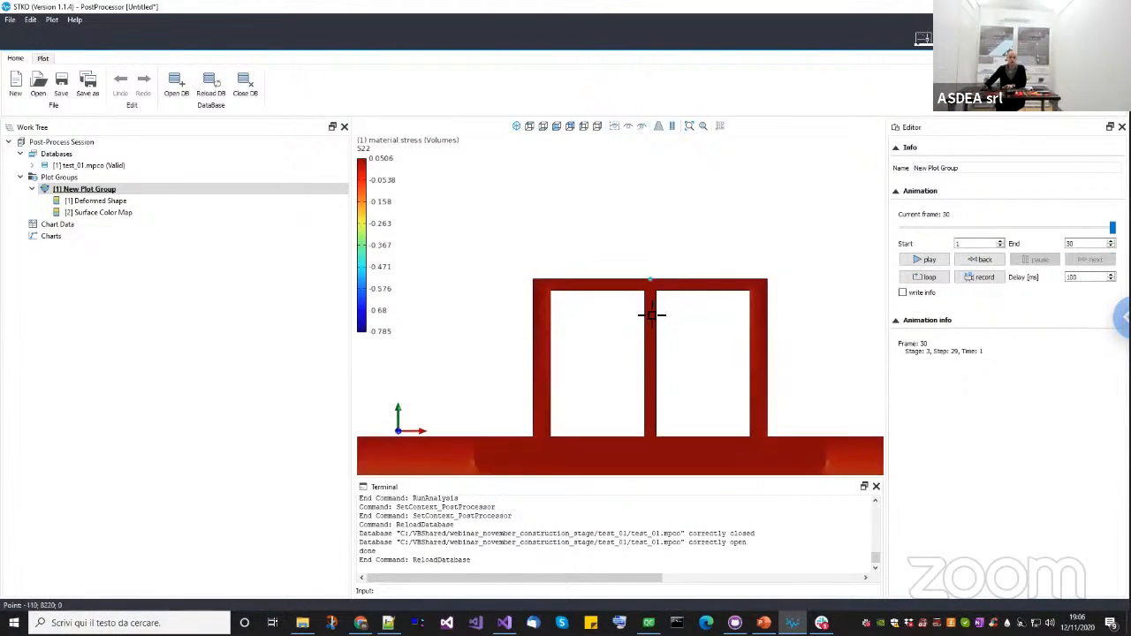
pyautogui.moveTo(657, 345); pyautogui.dragTo(532, 209)
pyautogui.click(628, 126)
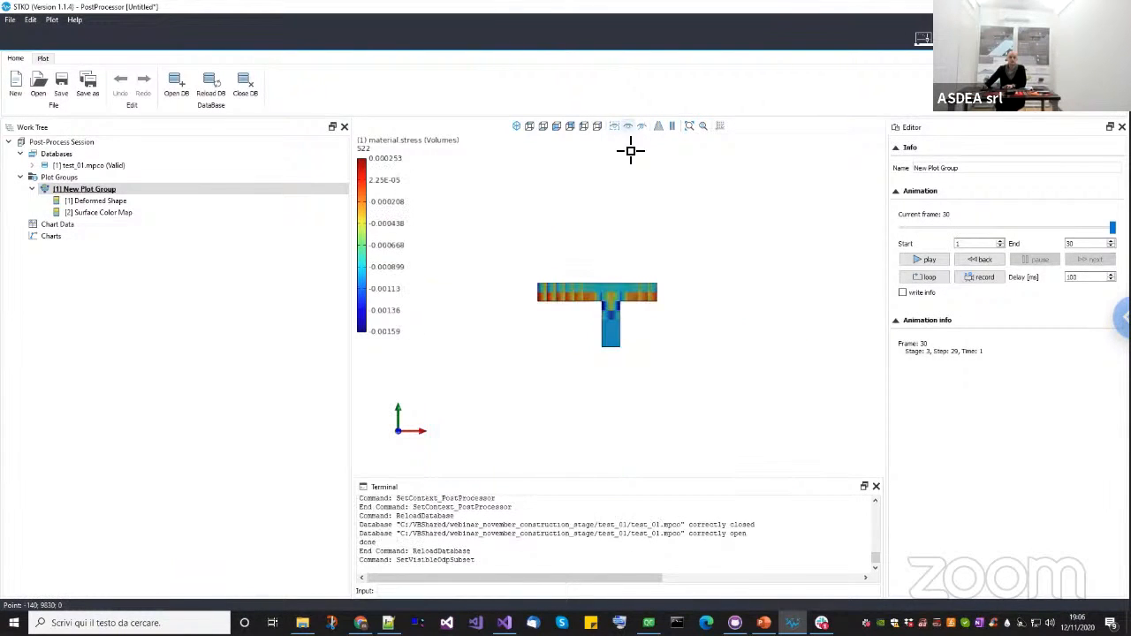
pyautogui.scroll(3, 610, 404)
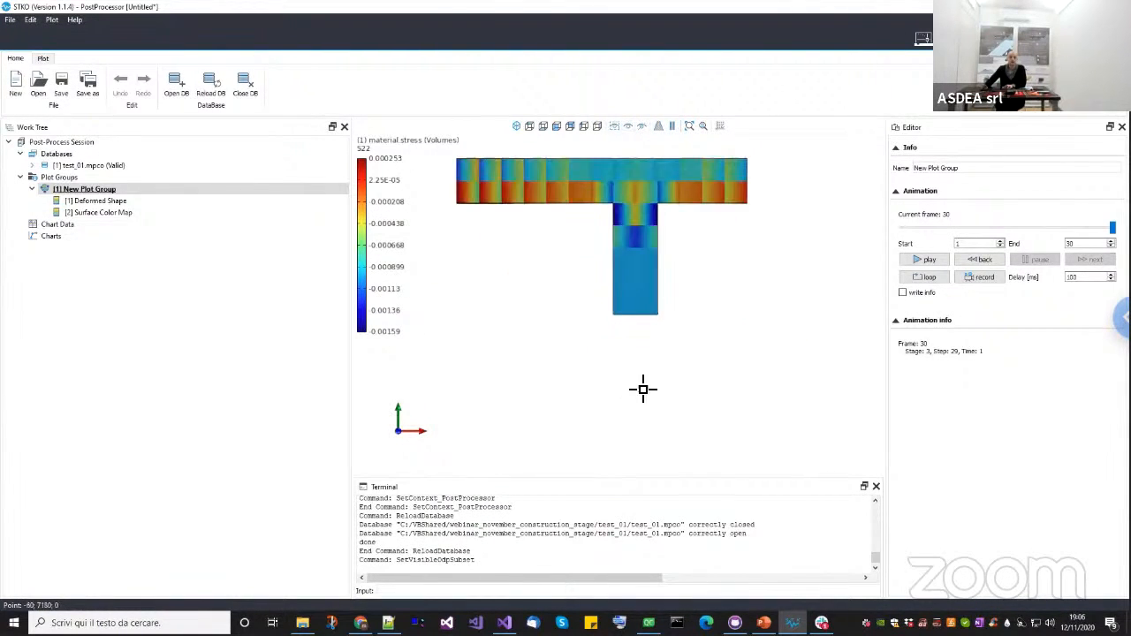
pyautogui.moveTo(667, 352); pyautogui.dragTo(619, 355)
pyautogui.scroll(-3, 645, 358)
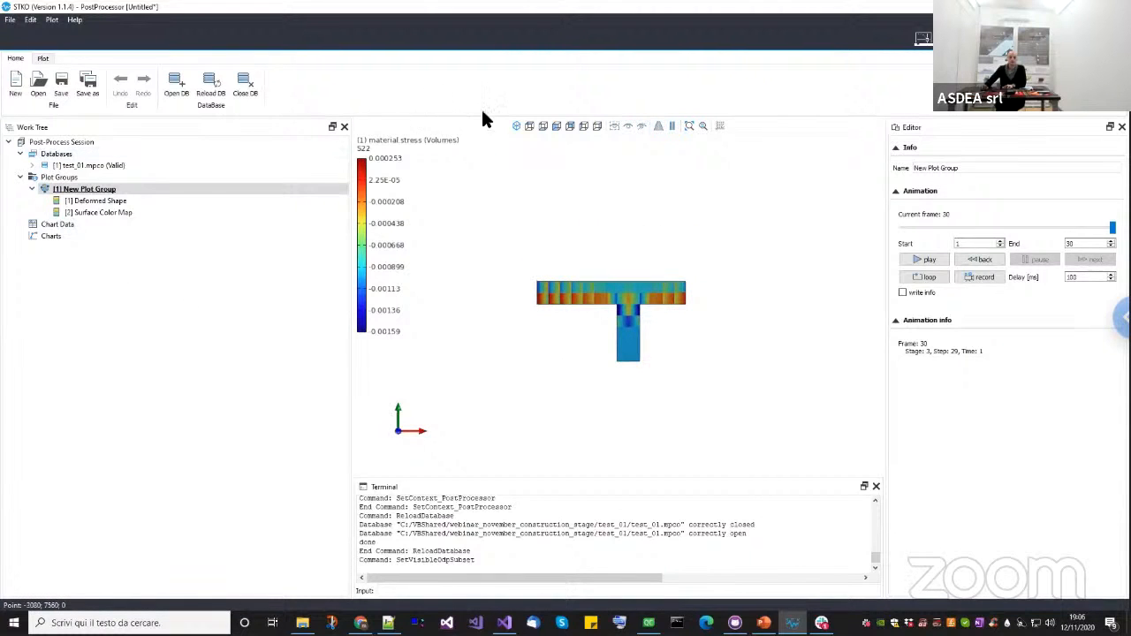
# Show the whole model again and examine S22 in the soil and frame at frame 30.
pyautogui.click(610, 128)
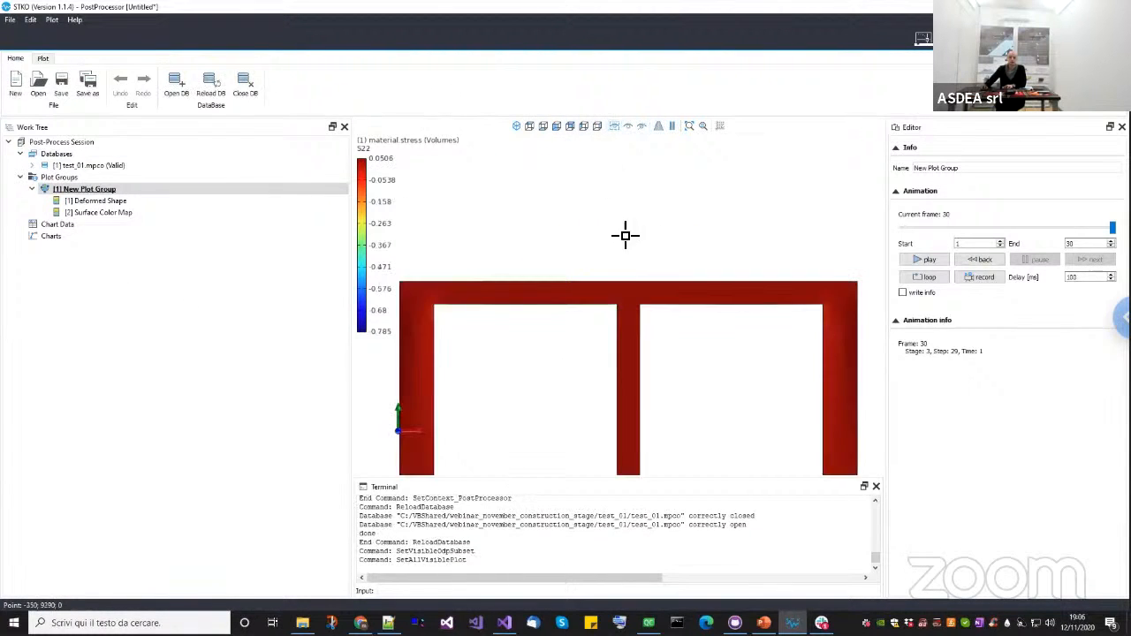
pyautogui.scroll(-6, 632, 301)
pyautogui.moveTo(634, 313); pyautogui.dragTo(629, 283, button='middle')
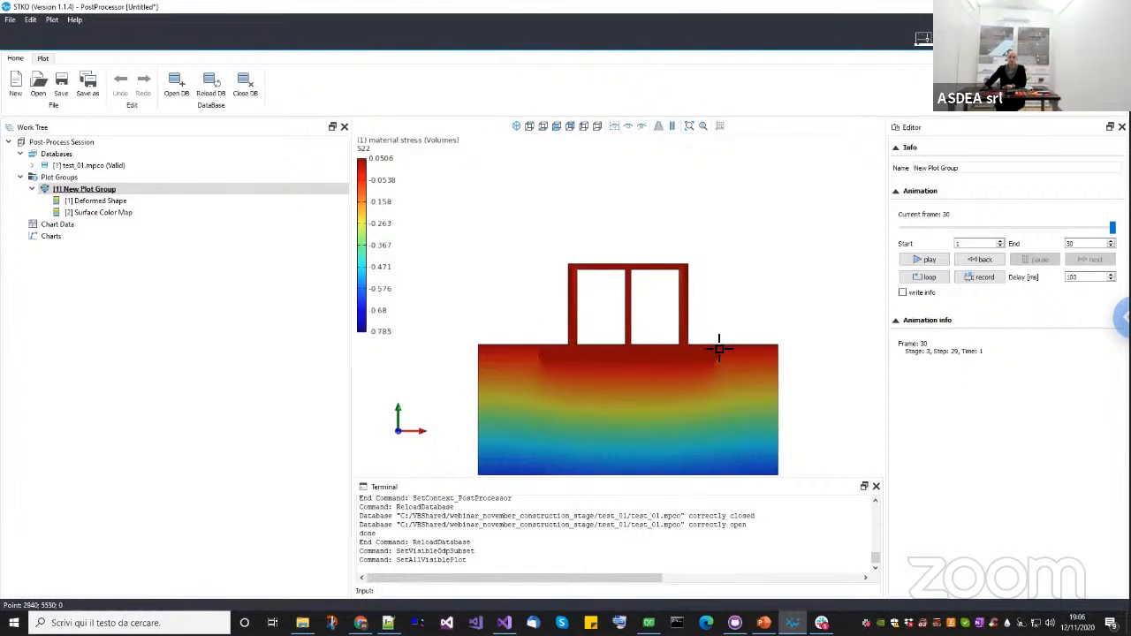
pyautogui.scroll(-2, 714, 316)
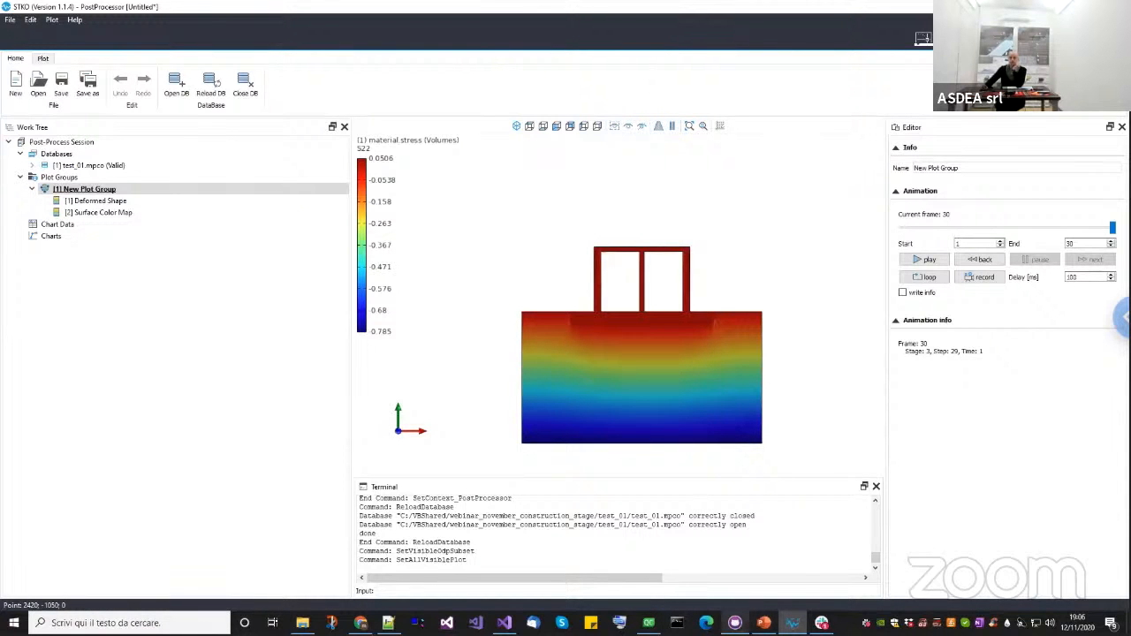
# Return to the pre-processor, clone the "add floor weight 1" analysis step and select the copy.
pyautogui.moveTo(734, 623)
pyautogui.hotkey('alt', 'Tab')
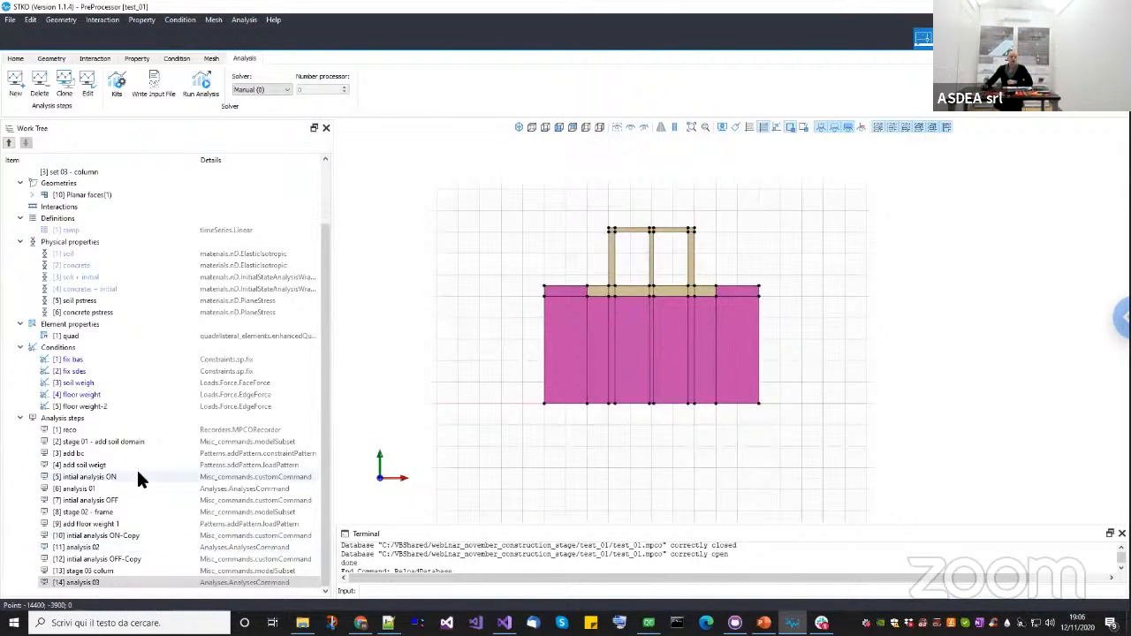
pyautogui.click(110, 414)
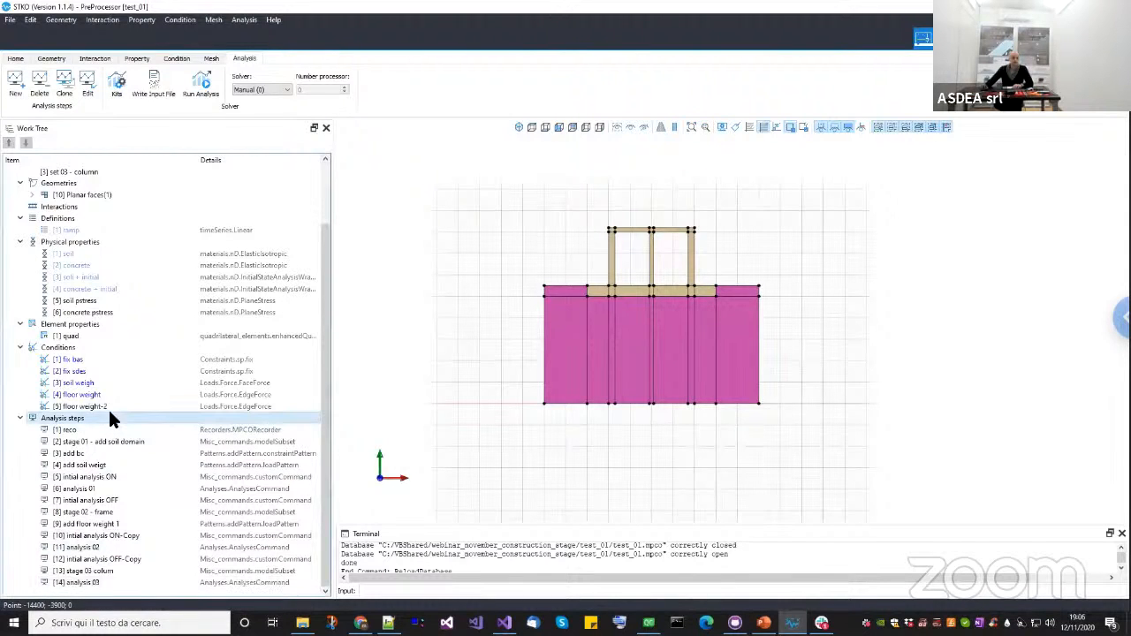
pyautogui.rightClick(106, 523)
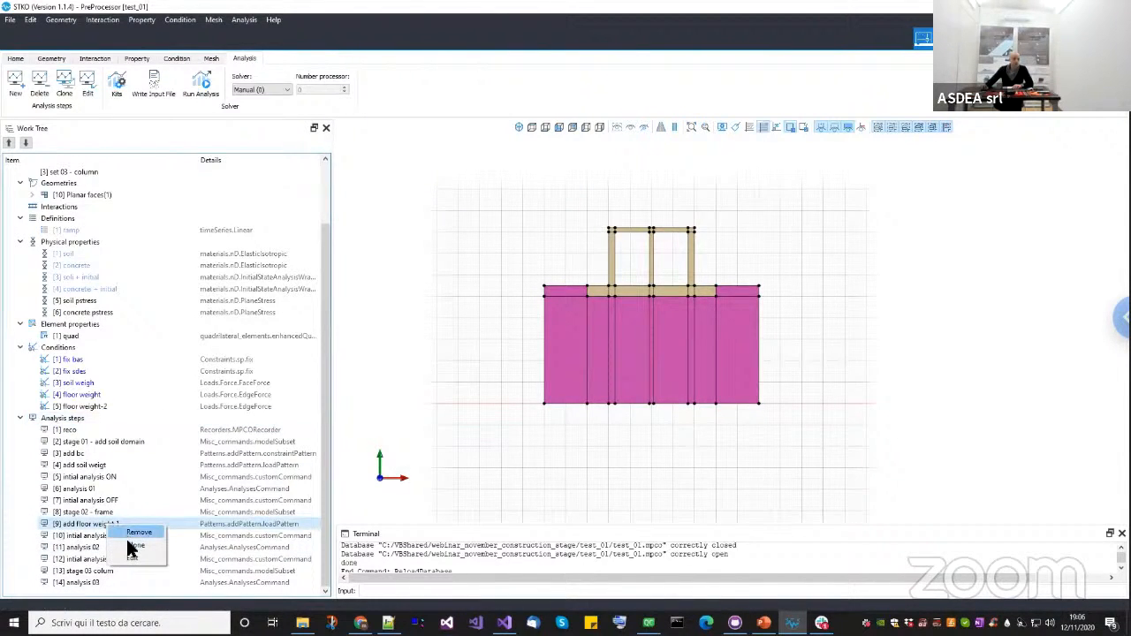
pyautogui.click(134, 545)
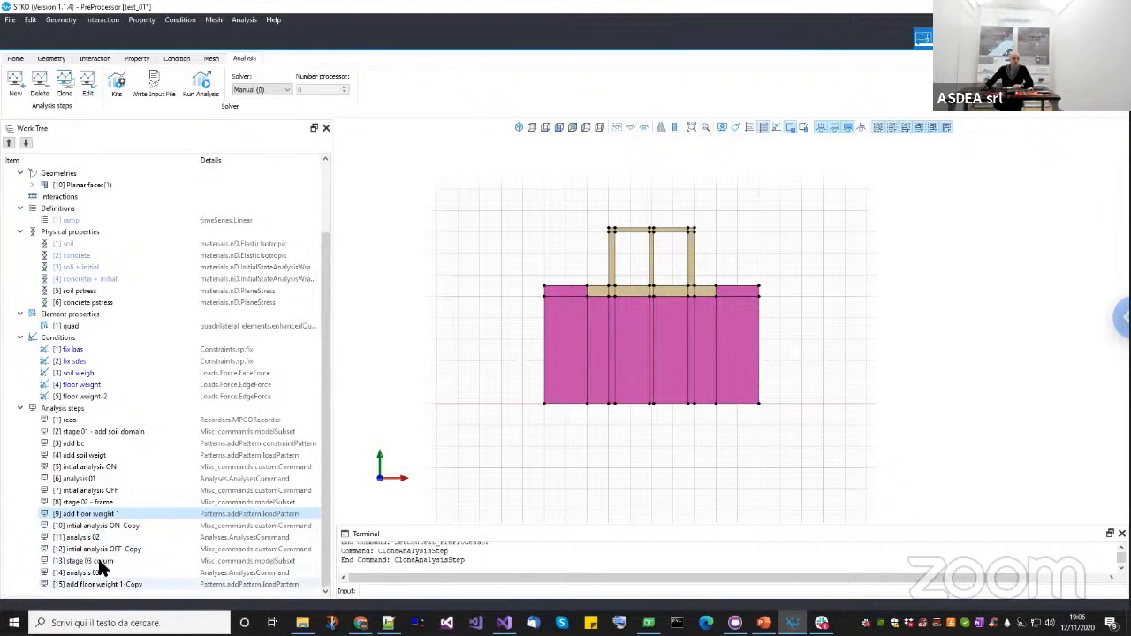
pyautogui.click(104, 584)
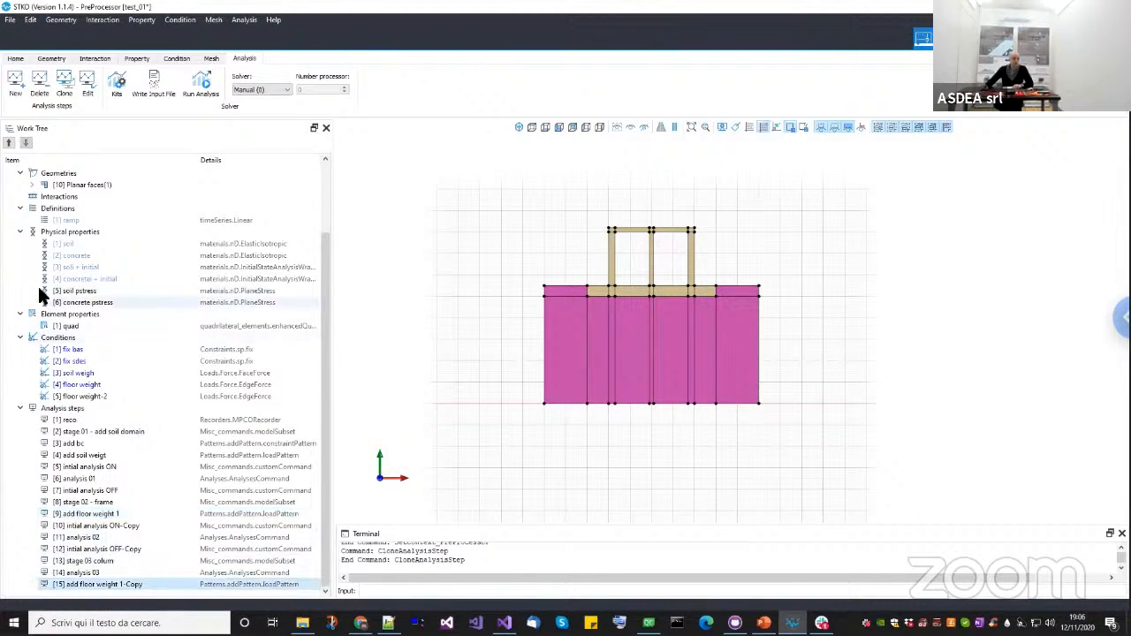
# Move the copied floor weight step ahead of "analysis 03" and rename it "add floor weight 2".
pyautogui.click(9, 142)
pyautogui.rightClick(124, 574)
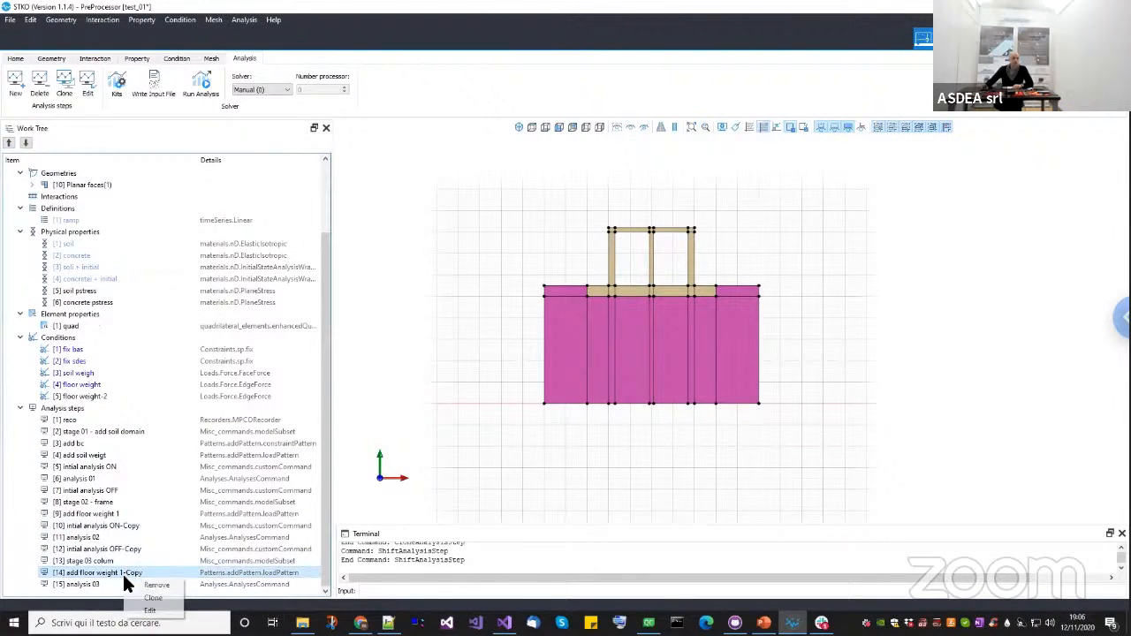
pyautogui.click(150, 610)
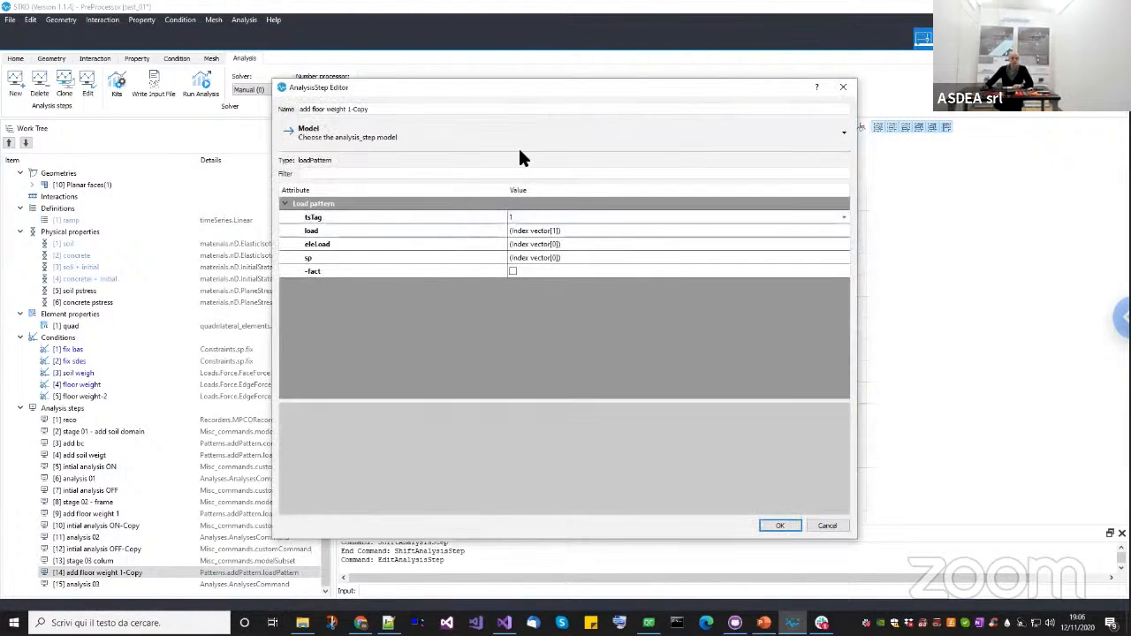
pyautogui.moveTo(381, 113); pyautogui.dragTo(355, 113)
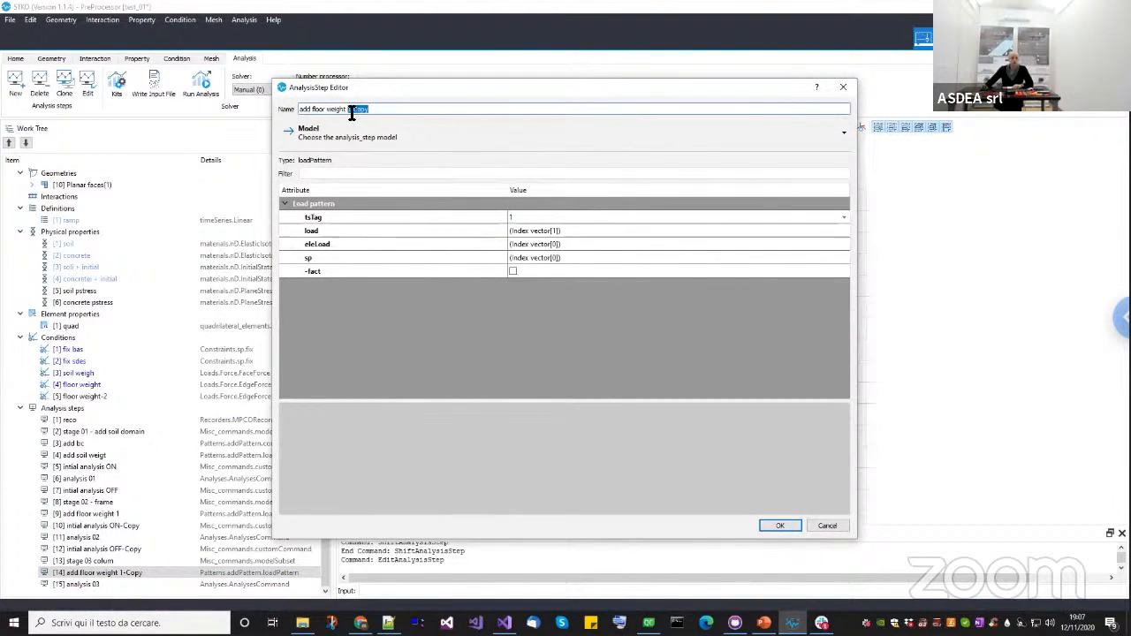
pyautogui.write('2')
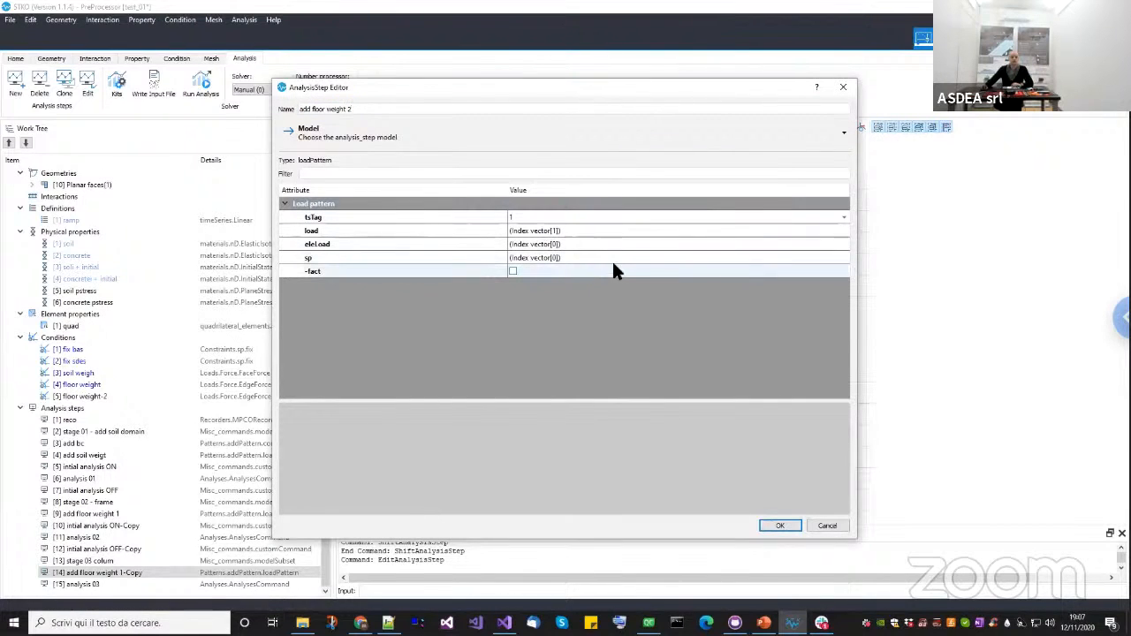
# Assign the "[5] floor weight-2" condition as the load of the "add floor weight 2" pattern.
pyautogui.click(747, 230)
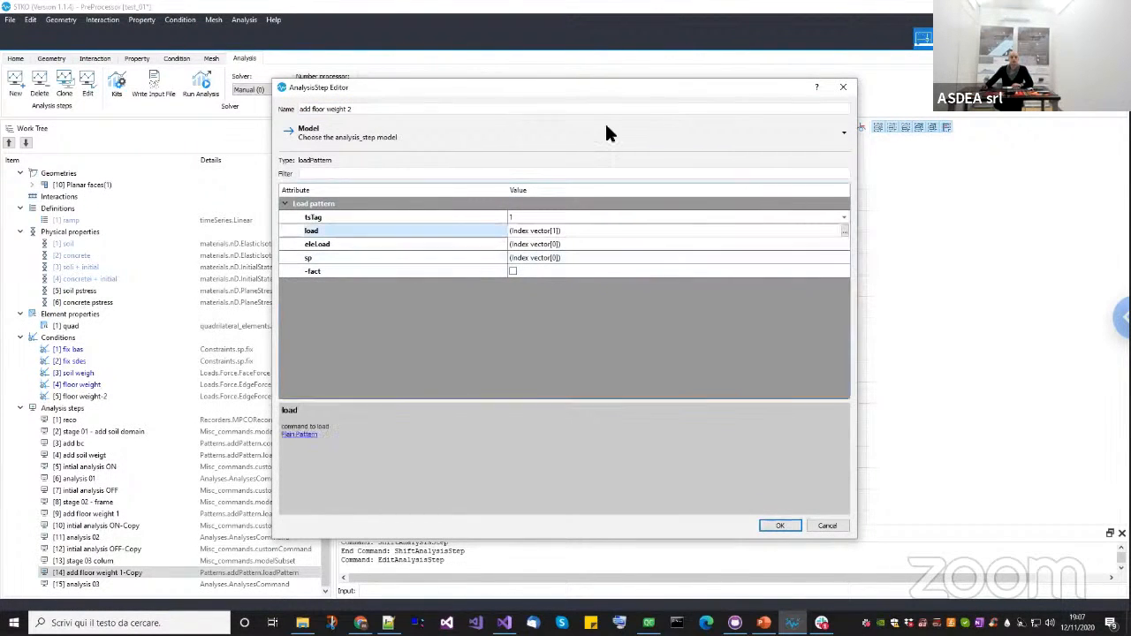
pyautogui.click(844, 231)
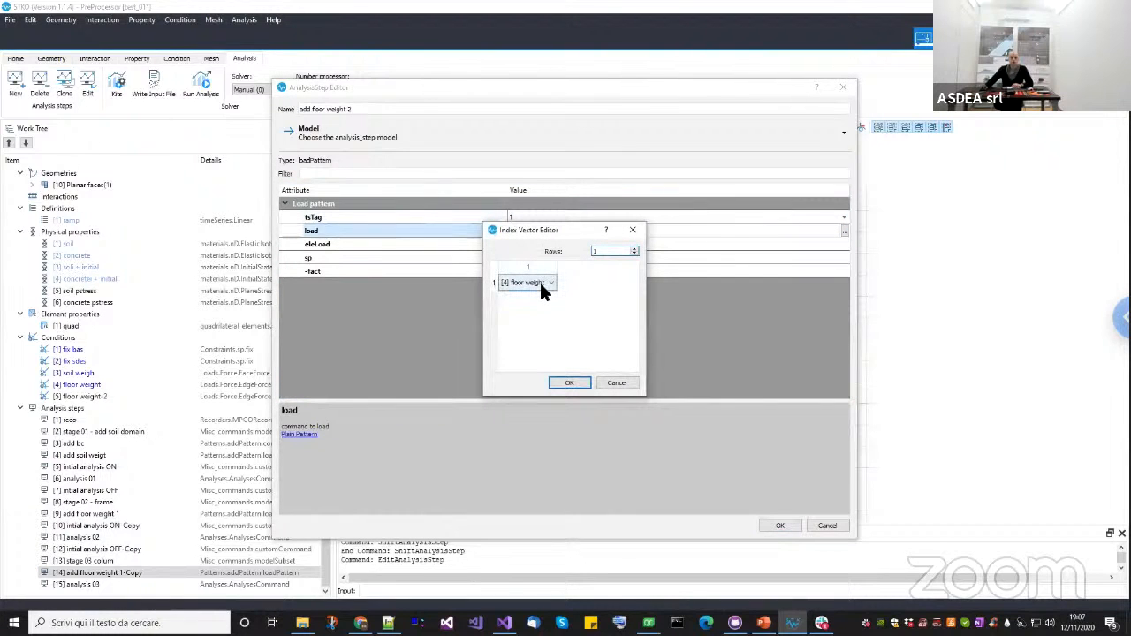
pyautogui.click(528, 282)
pyautogui.click(535, 315)
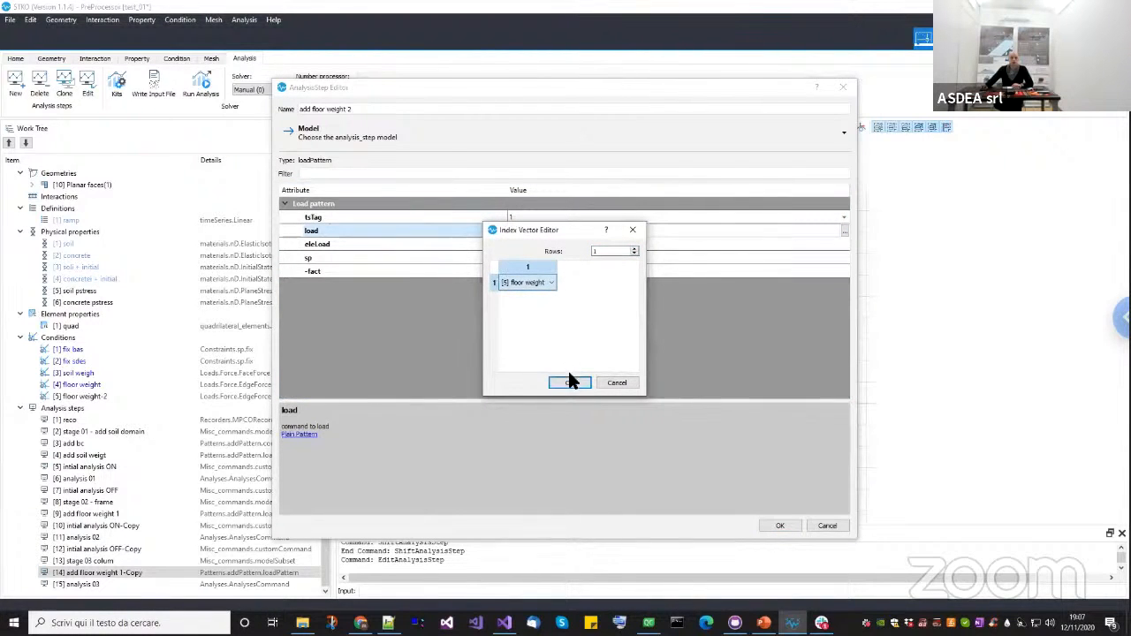
pyautogui.click(569, 383)
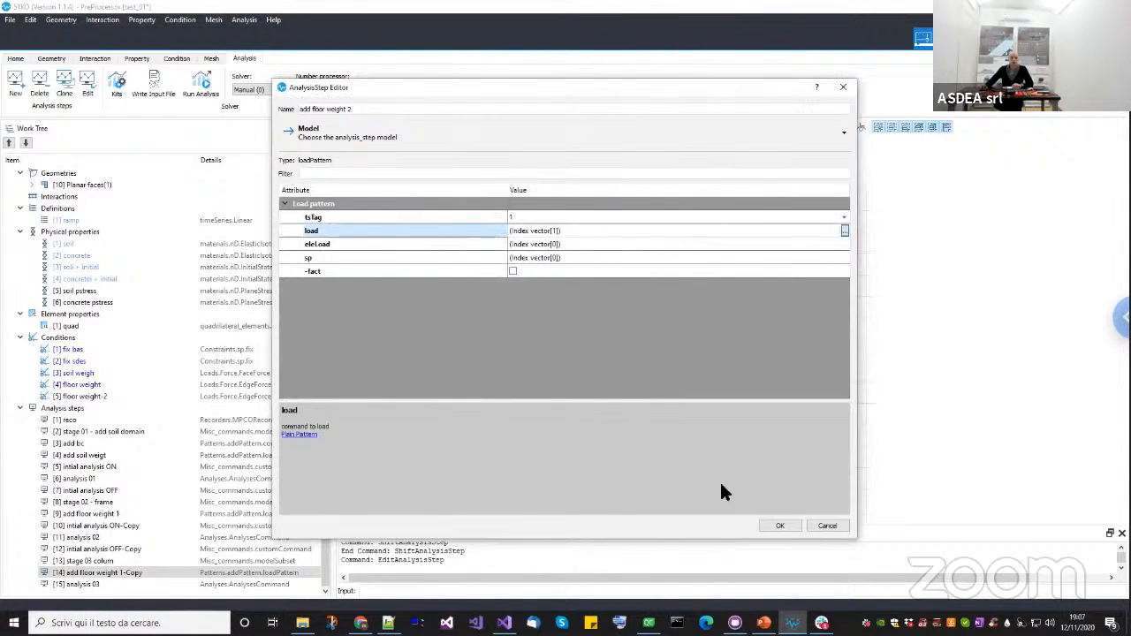
pyautogui.click(771, 525)
# Run the analysis in the test_01 folder and close the solver console once it finishes.
pyautogui.click(198, 83)
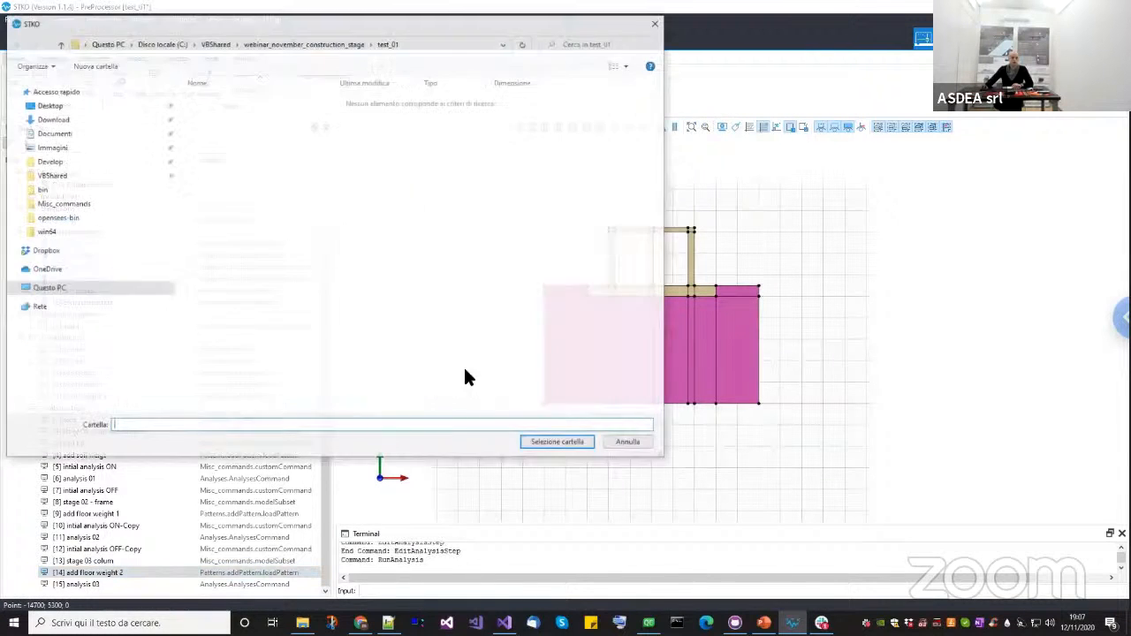
pyautogui.click(534, 441)
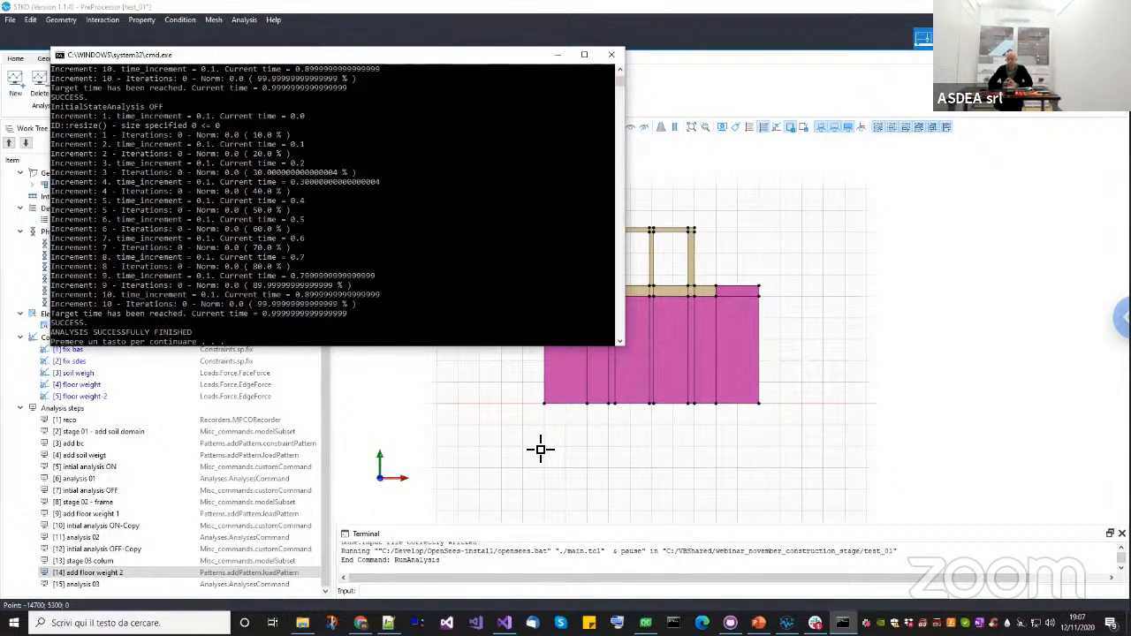
pyautogui.press('Return')
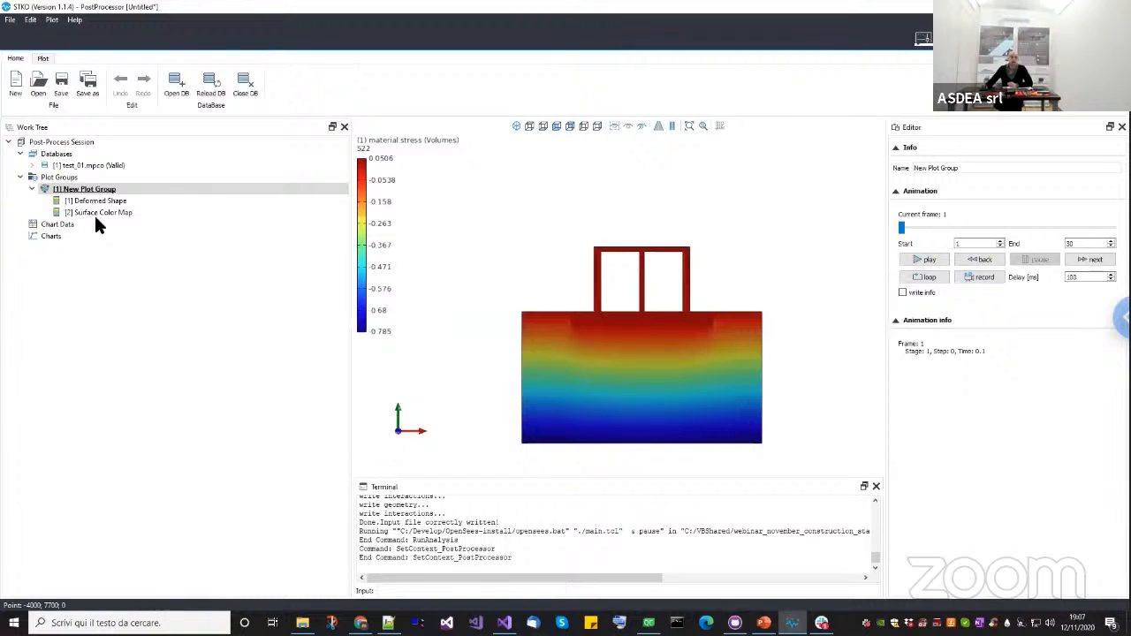
# Reload the test_01.mpco database in the post-processor and select the plot group.
pyautogui.click(88, 167)
pyautogui.rightClick(88, 168)
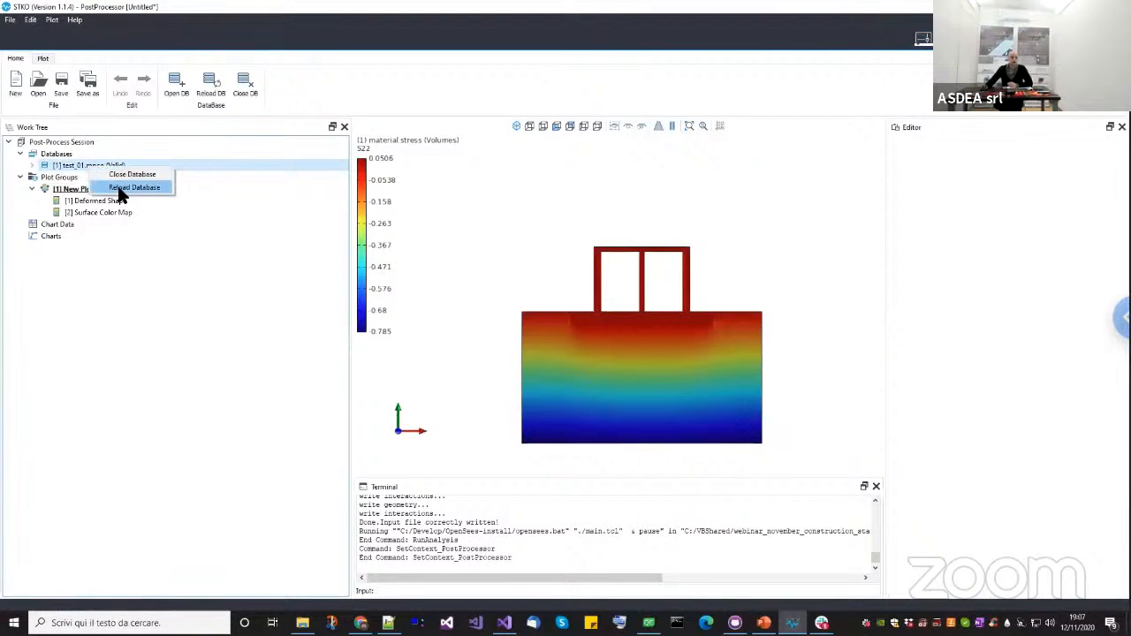
pyautogui.click(119, 190)
pyautogui.click(119, 190)
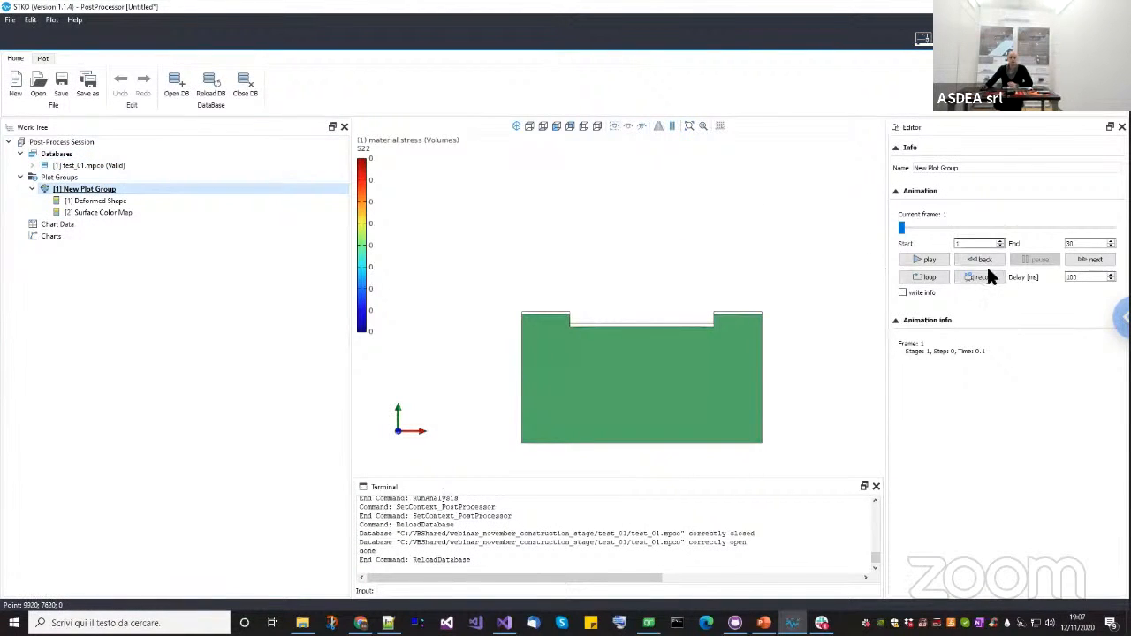
# Step through the stage 1 results up to frame 10 to examine the soil's S22 stress and settlement.
pyautogui.moveTo(692, 330); pyautogui.dragTo(696, 324, button='middle')
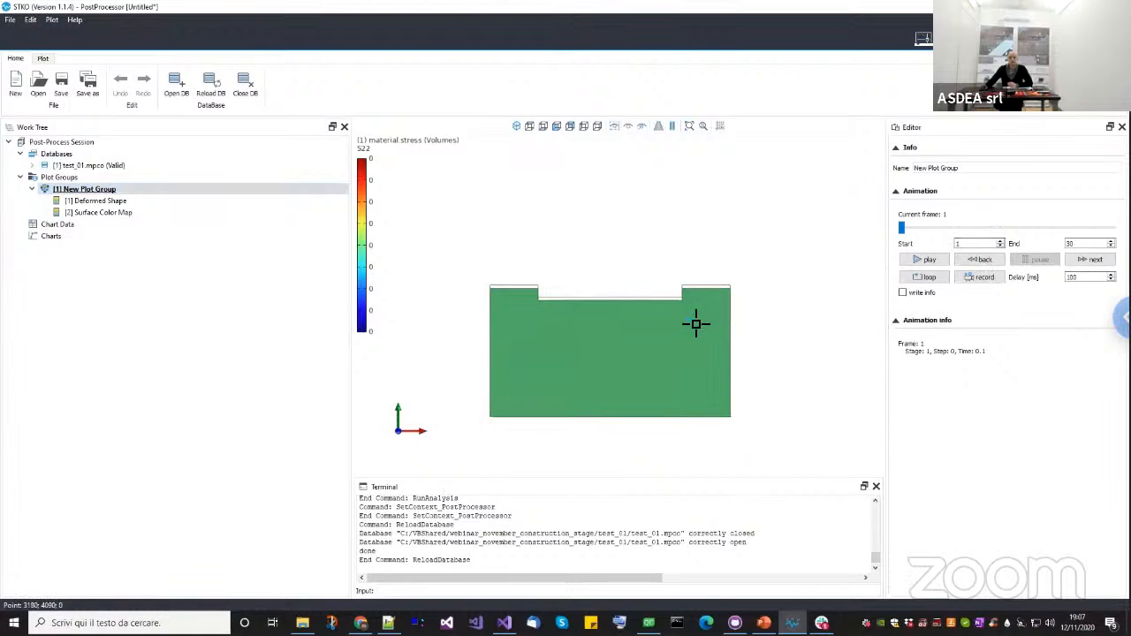
pyautogui.click(1073, 260)
pyautogui.click(1074, 262)
pyautogui.click(1075, 262)
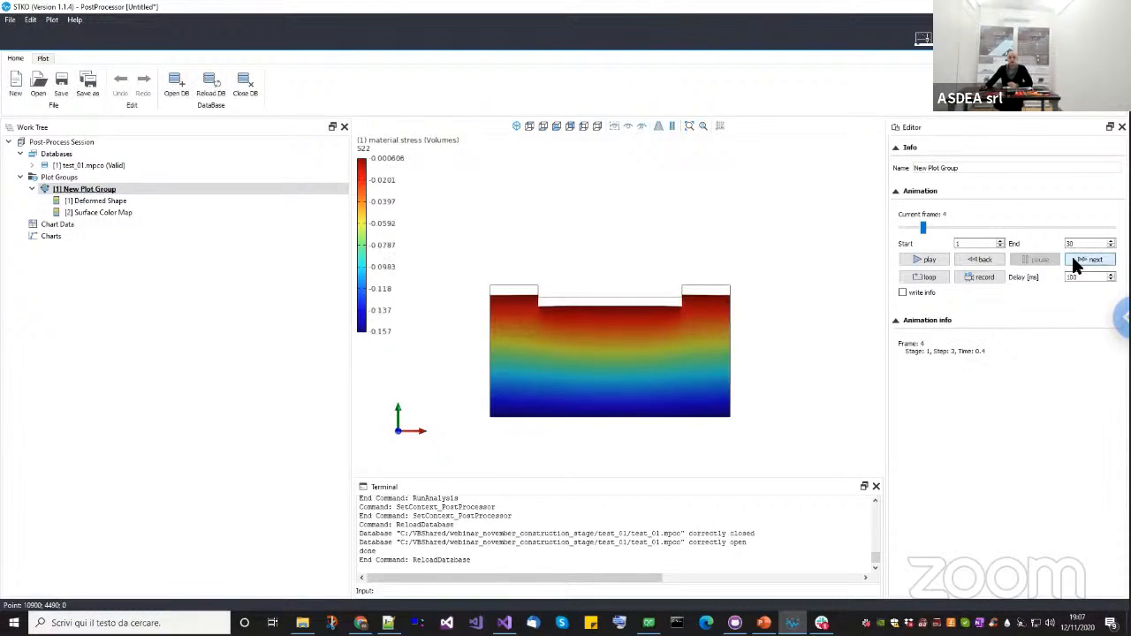
pyautogui.click(1075, 261)
pyautogui.click(1075, 262)
pyautogui.click(1075, 262)
pyautogui.click(1075, 262)
pyautogui.click(1074, 262)
pyautogui.click(1074, 261)
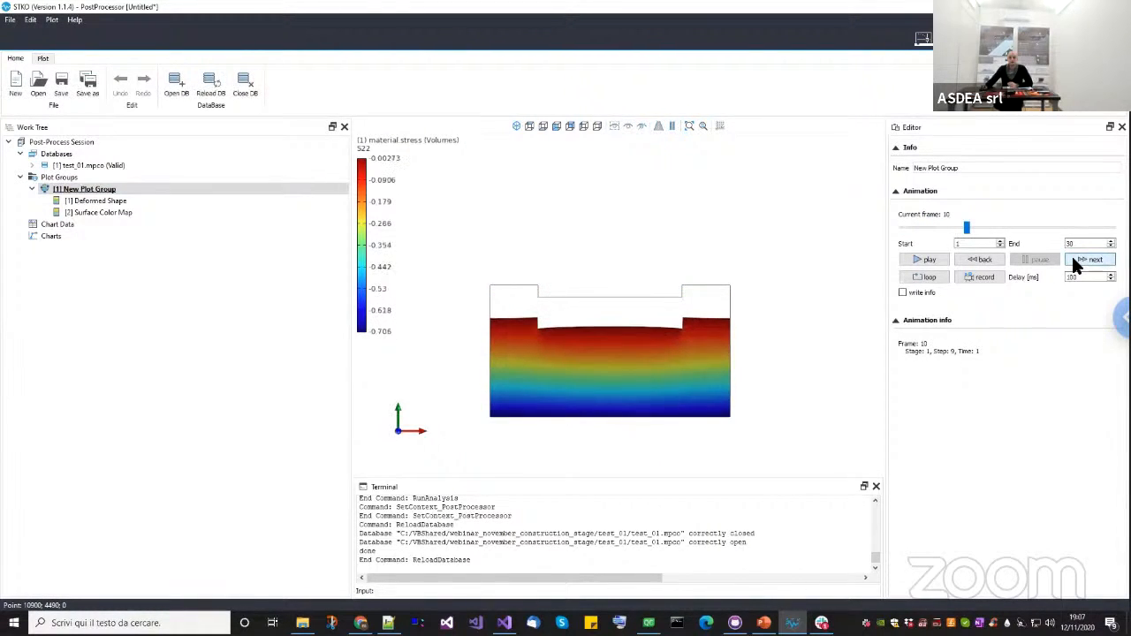
# Step through the stage 2 results to examine the frame without its middle column.
pyautogui.click(1075, 261)
pyautogui.click(1075, 261)
pyautogui.click(1075, 262)
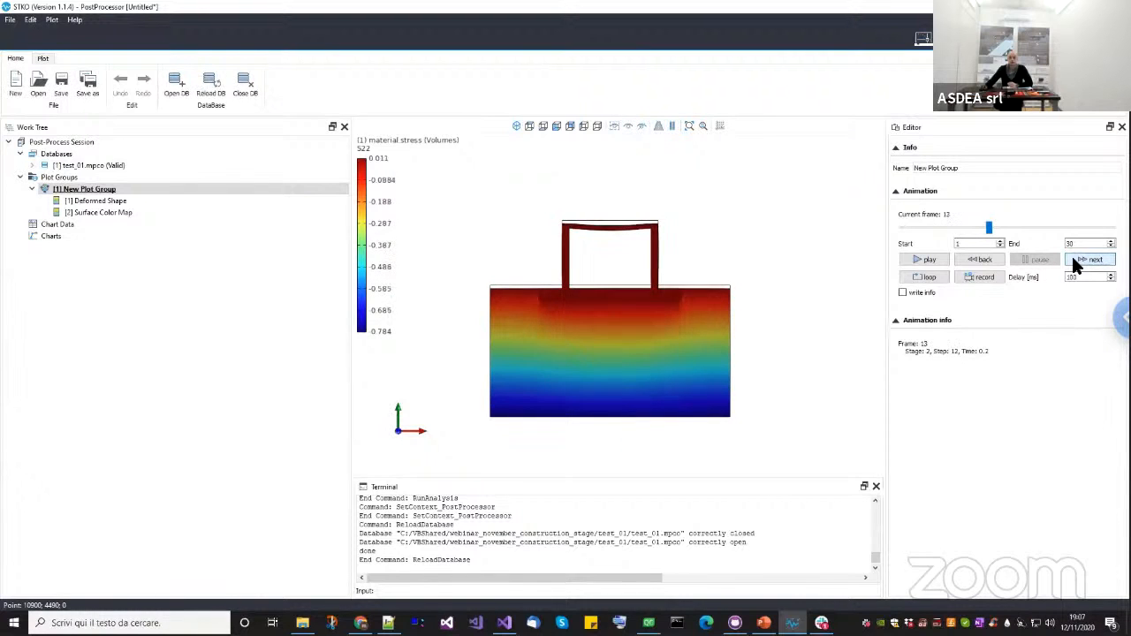
pyautogui.click(1075, 262)
pyautogui.click(1074, 262)
pyautogui.click(1074, 262)
pyautogui.click(1075, 262)
pyautogui.click(1074, 262)
pyautogui.click(1075, 261)
pyautogui.click(1074, 262)
# Step through the stage 3 results up to frame 30 to examine the frame under the added floor weight.
pyautogui.click(1074, 262)
pyautogui.click(1074, 262)
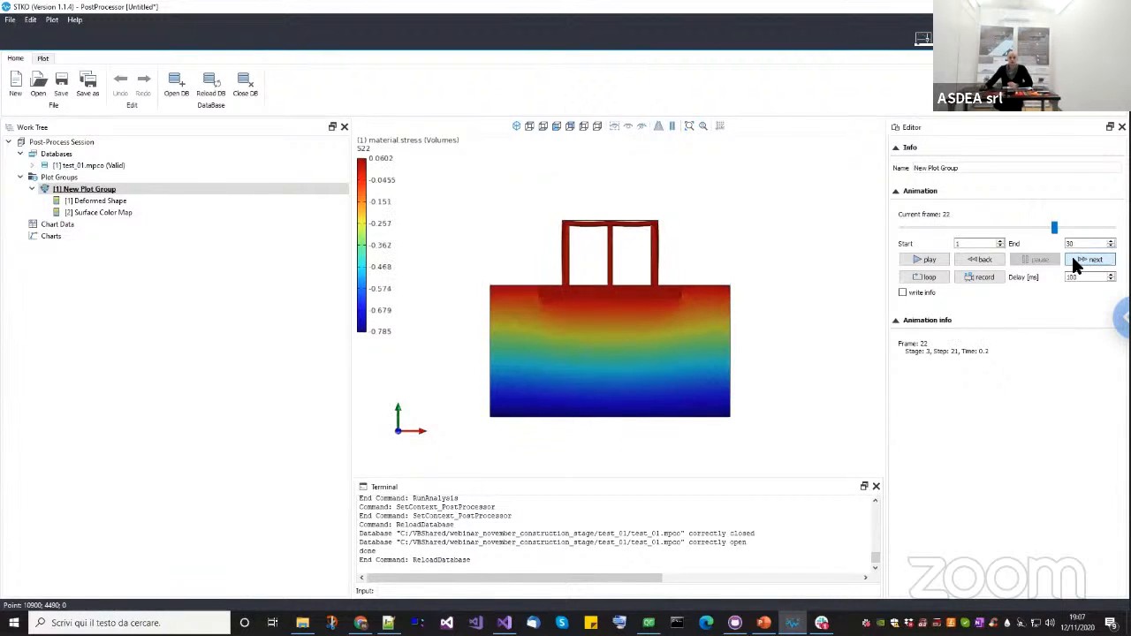
pyautogui.click(1075, 261)
pyautogui.click(1075, 261)
pyautogui.click(1075, 262)
pyautogui.click(1075, 262)
pyautogui.click(1075, 261)
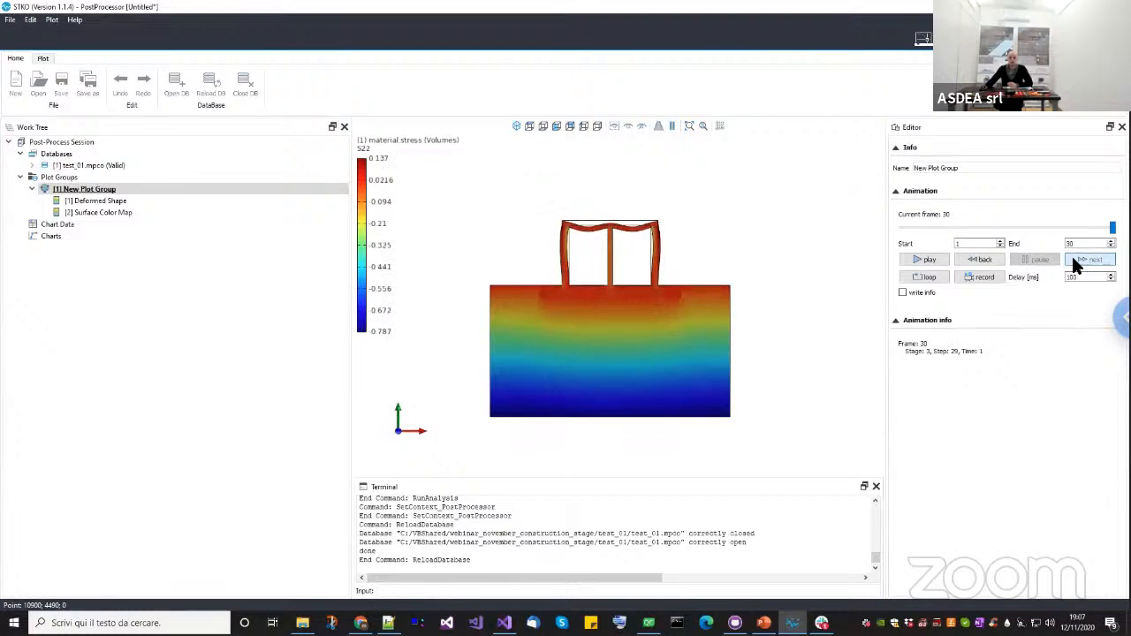
pyautogui.click(1075, 262)
pyautogui.click(1074, 262)
pyautogui.click(1074, 262)
# Review the Deformed Shape and Surface Color Map settings and examine S22 in the frame's columns and beam at close range.
pyautogui.scroll(3, 613, 320)
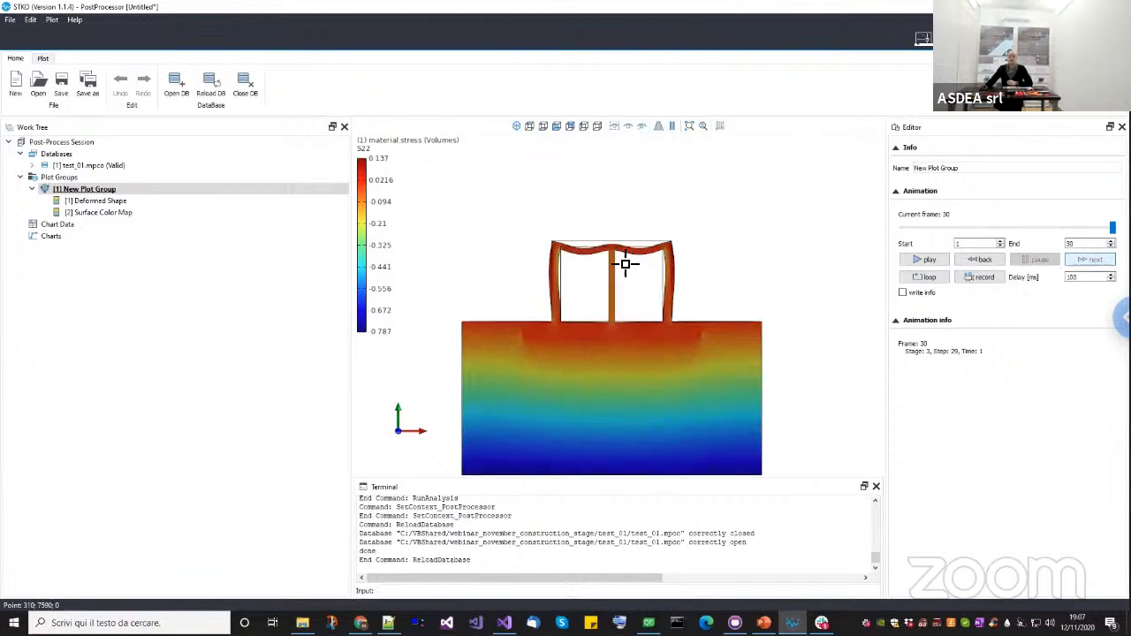
pyautogui.click(156, 198)
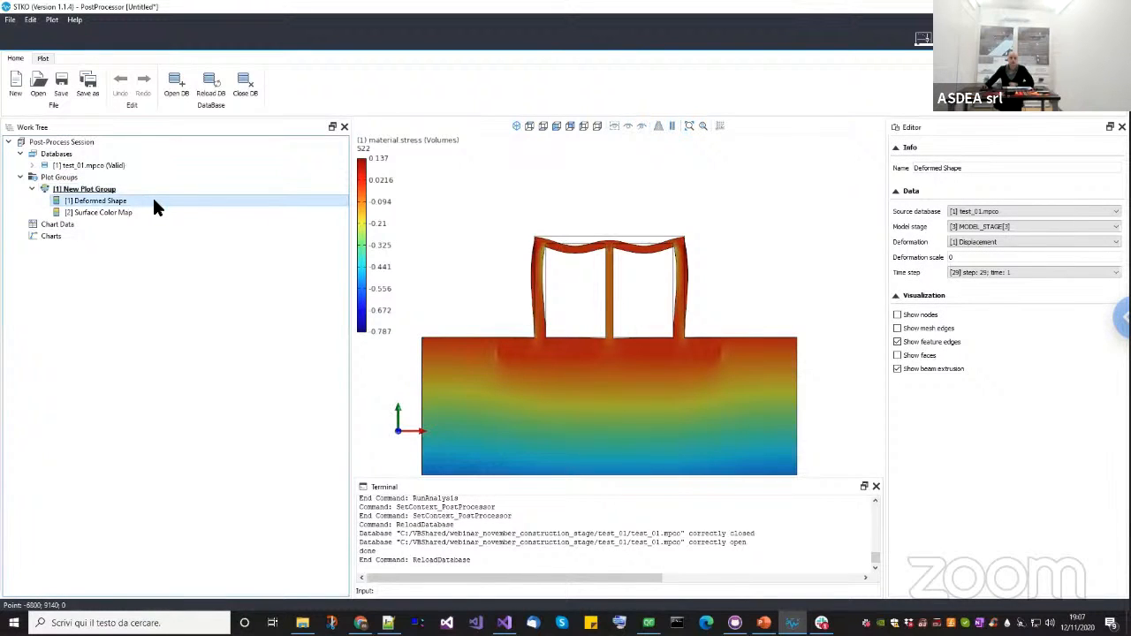
pyautogui.click(149, 212)
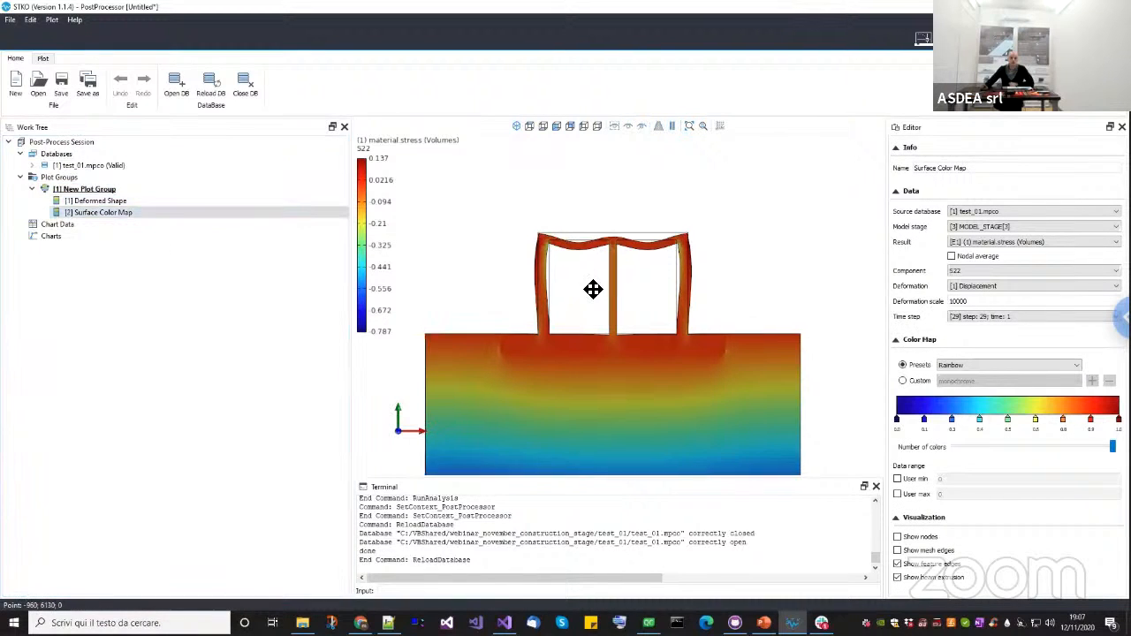
pyautogui.moveTo(593, 289); pyautogui.dragTo(598, 247, button='middle')
pyautogui.scroll(-2, 599, 248)
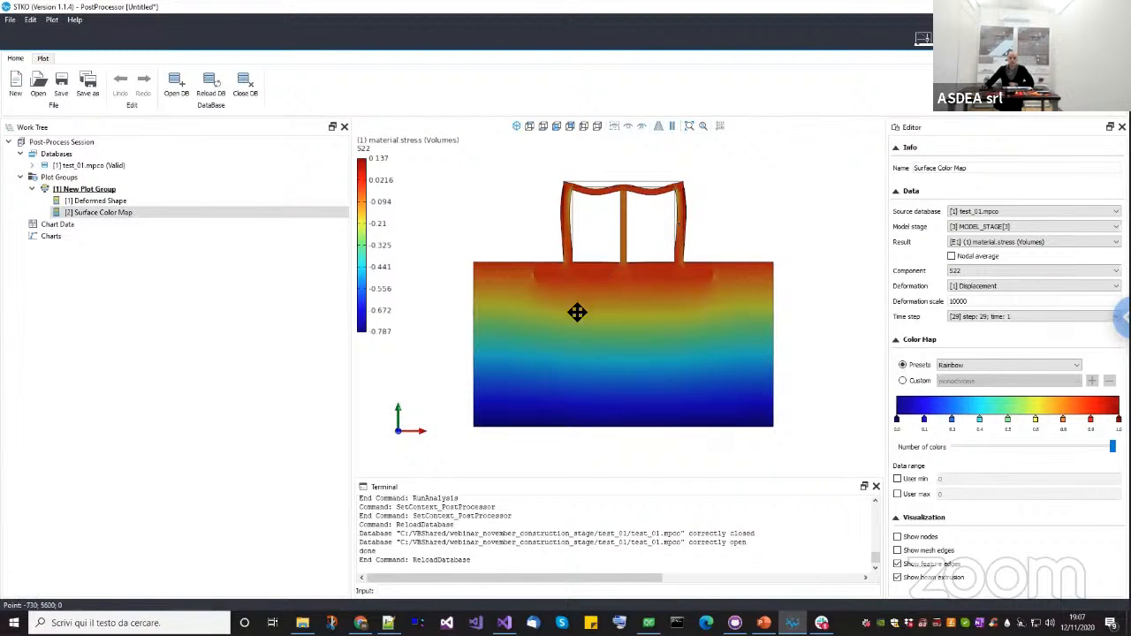
pyautogui.scroll(5, 595, 235)
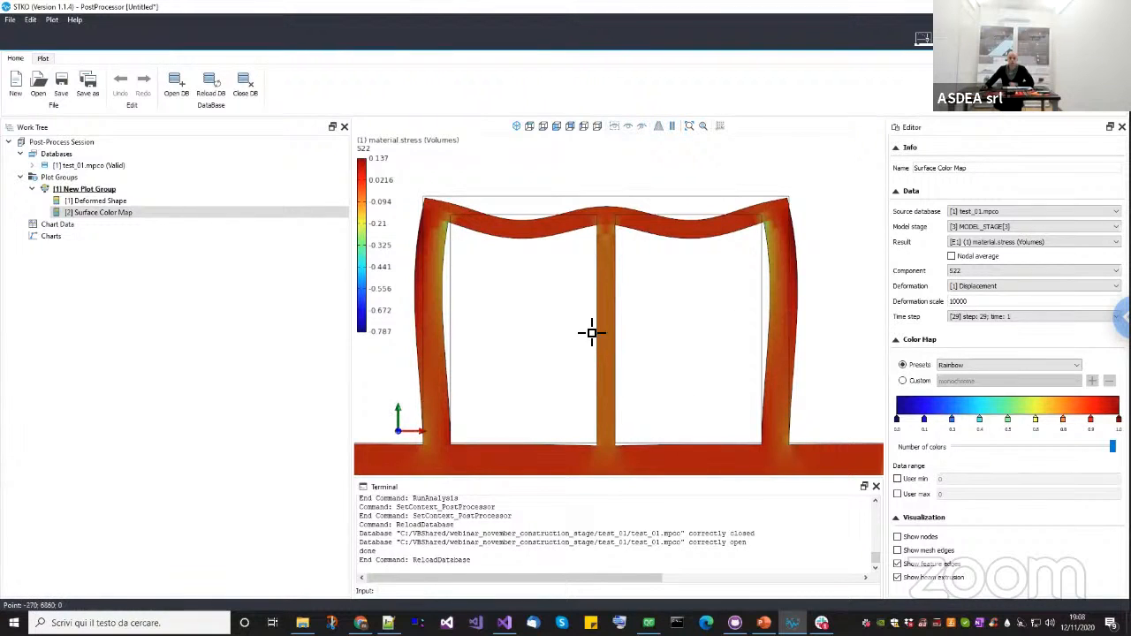
pyautogui.scroll(-5, 610, 331)
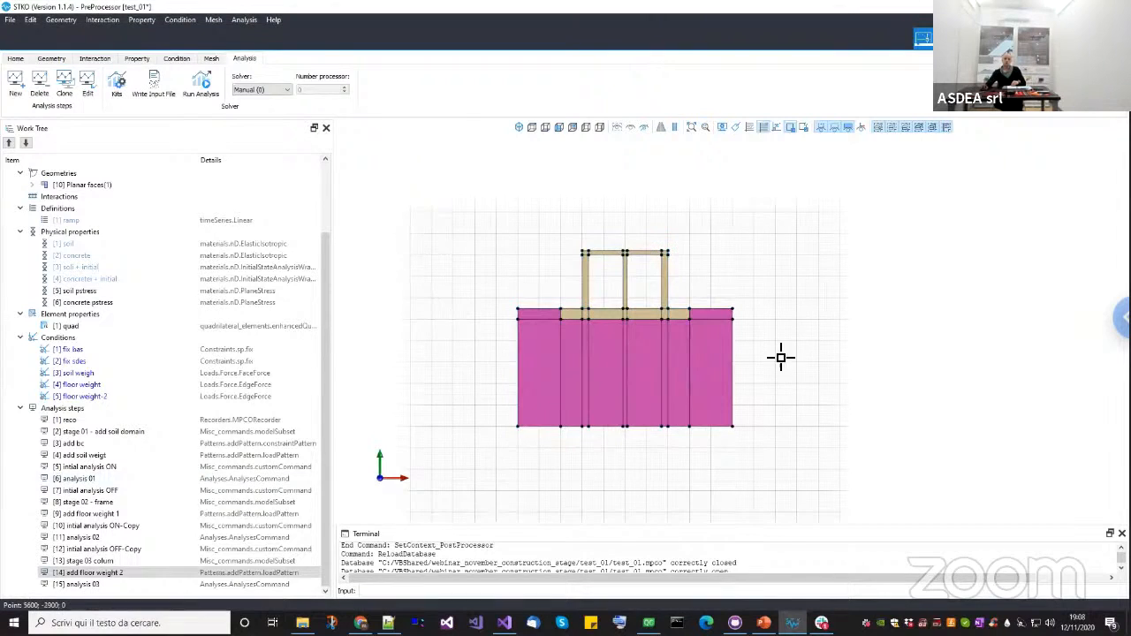
# Examine the frame model in the pre-processor and select the "analysis 02" step.
pyautogui.scroll(2, 693, 319)
pyautogui.scroll(1, 540, 364)
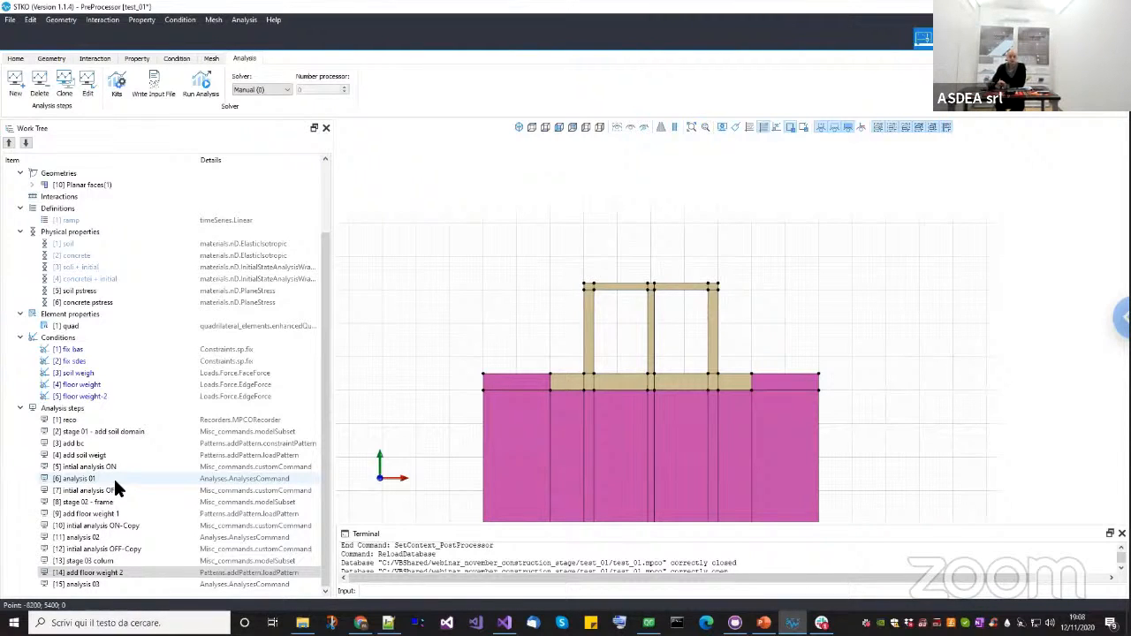
pyautogui.click(119, 539)
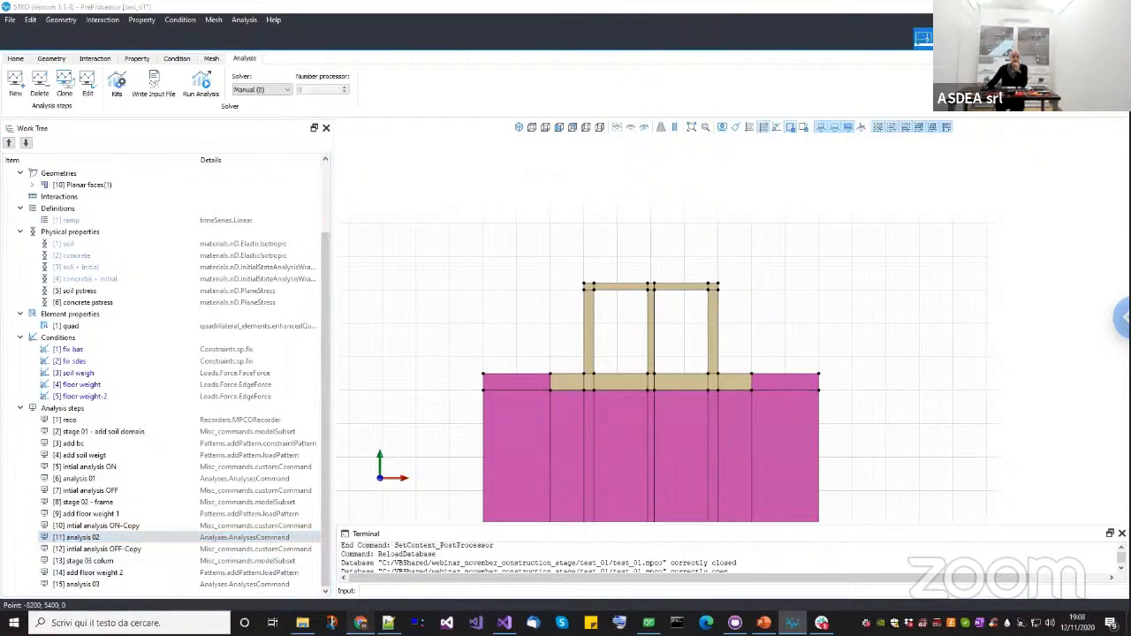
# Switch to the InitialStateAnalysisWrapper wiki page in the browser and examine the note on using the material in dynamic analysis.
pyautogui.hotkey('alt', 'Tab')
pyautogui.scroll(5, 290, 303)
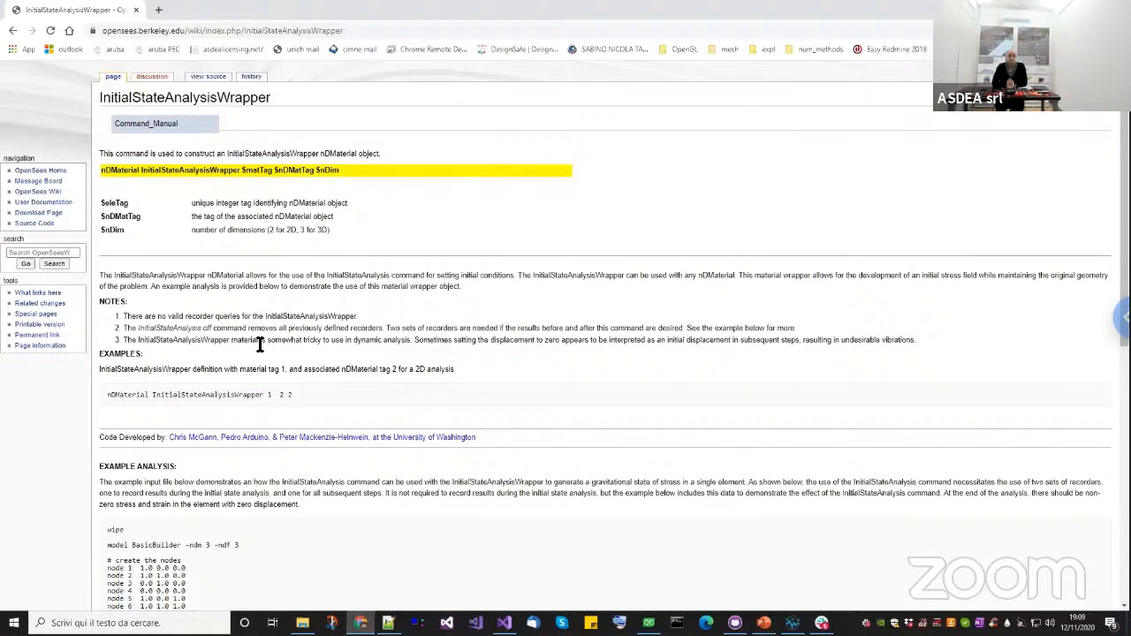
pyautogui.moveTo(312, 315); pyautogui.dragTo(411, 343)
pyautogui.click(346, 336)
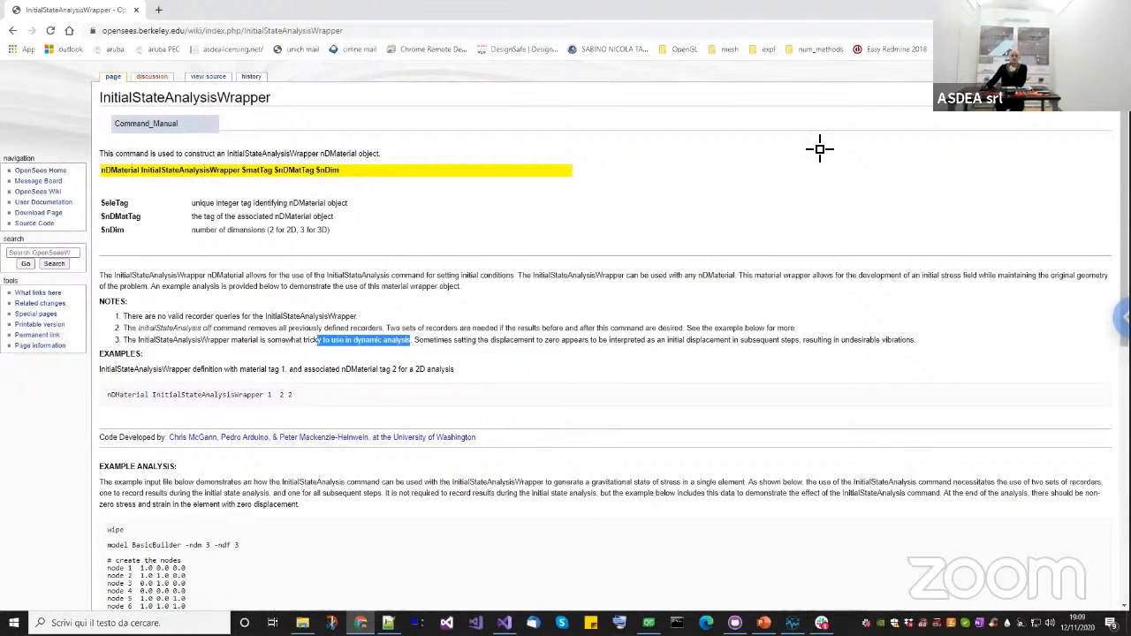
# Switch back to the STKO post-processor and step through the plot group's results from frame 1 to frame 11.
pyautogui.hotkey('alt', 'Tab')
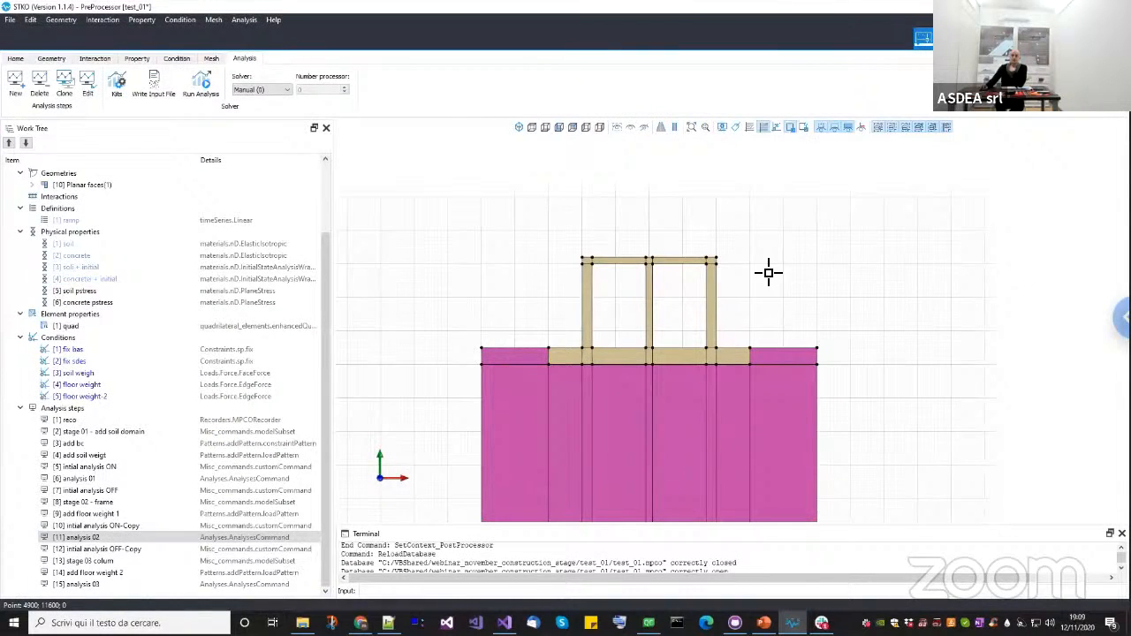
pyautogui.hotkey('alt', 'Tab')
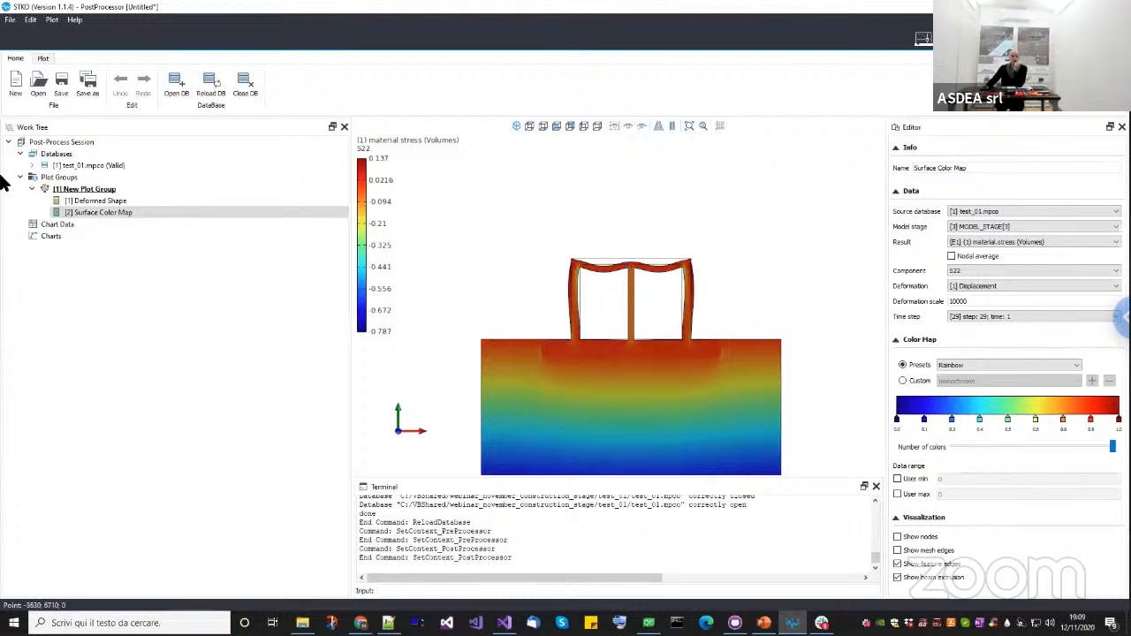
pyautogui.click(66, 189)
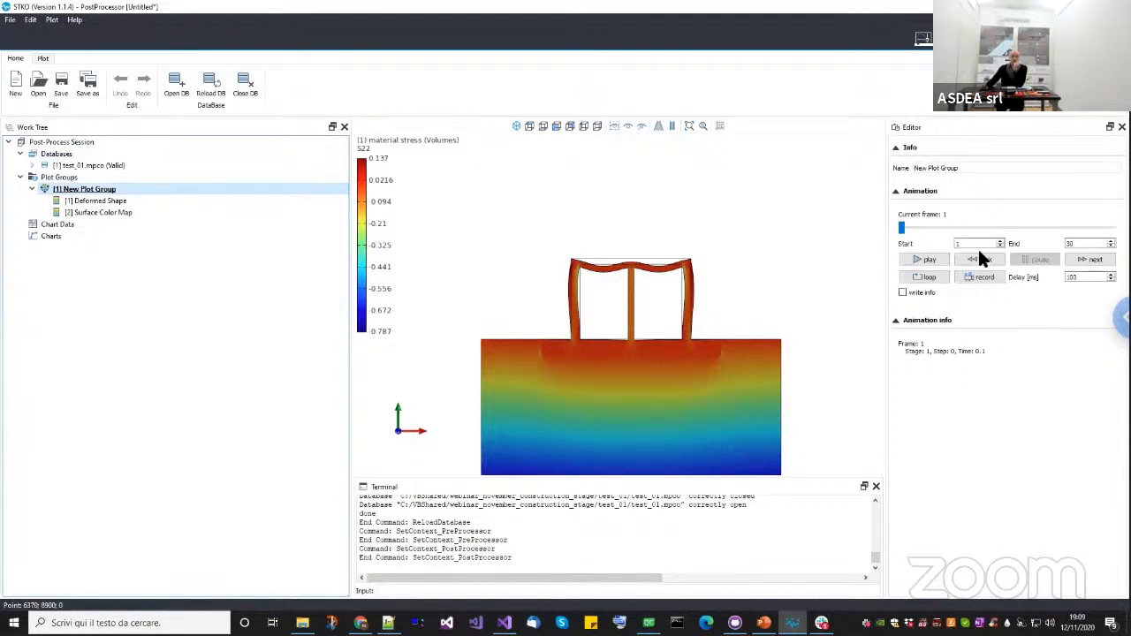
pyautogui.click(1090, 263)
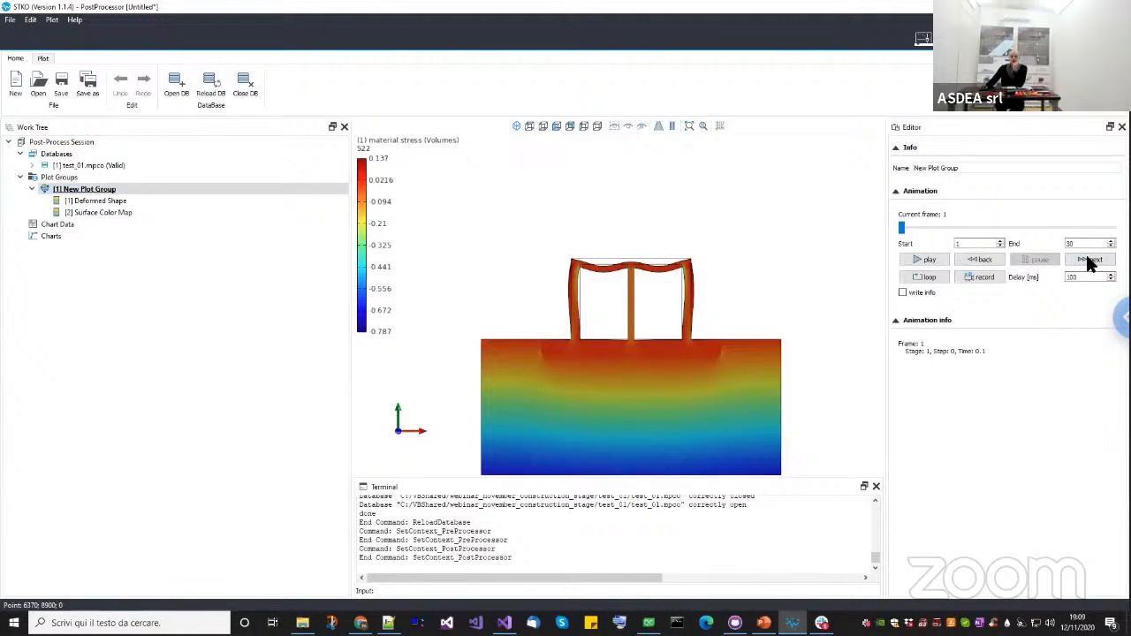
pyautogui.click(1088, 258)
pyautogui.click(1088, 258)
pyautogui.click(1088, 258)
pyautogui.click(1088, 258)
pyautogui.click(1088, 258)
pyautogui.click(1089, 259)
pyautogui.click(1090, 260)
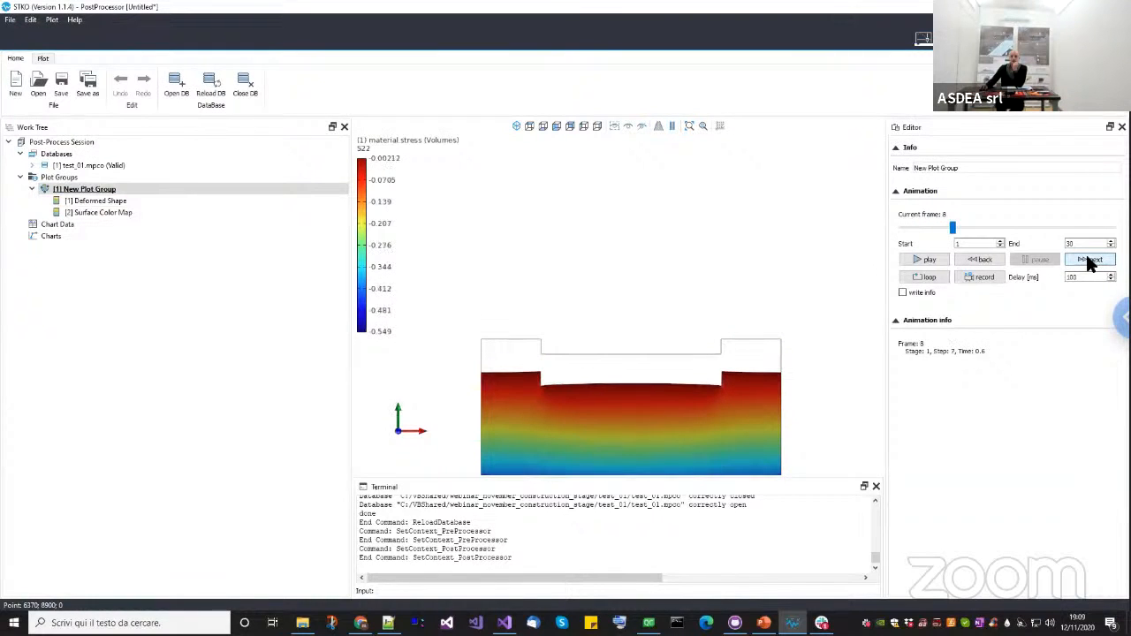
pyautogui.click(1089, 260)
pyautogui.click(1090, 261)
pyautogui.click(1089, 261)
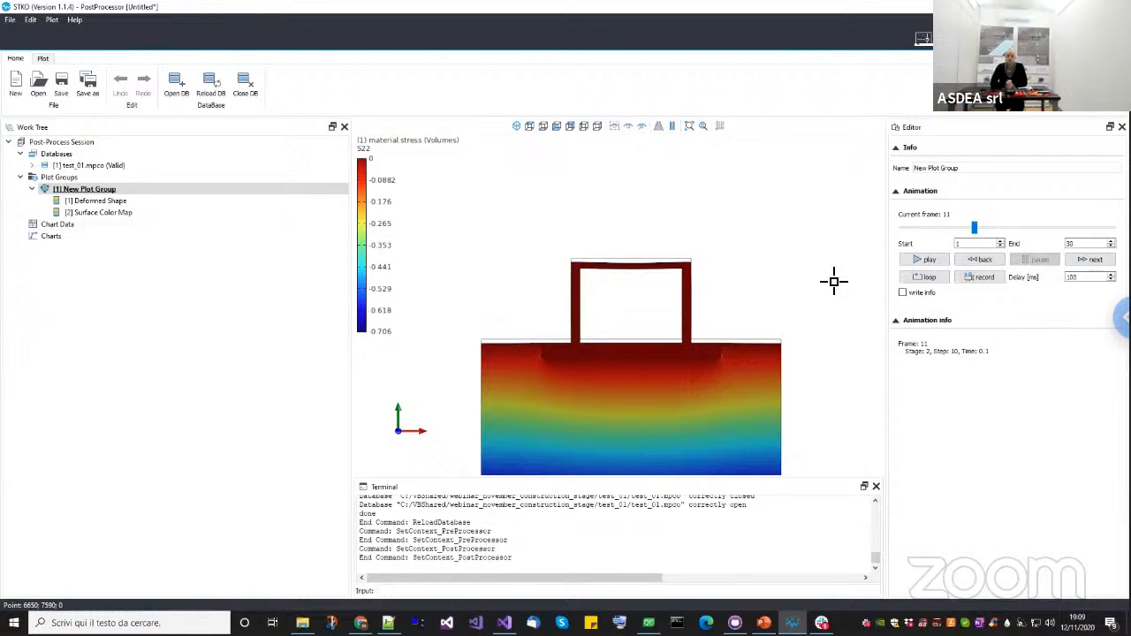
pyautogui.scroll(-2, 747, 376)
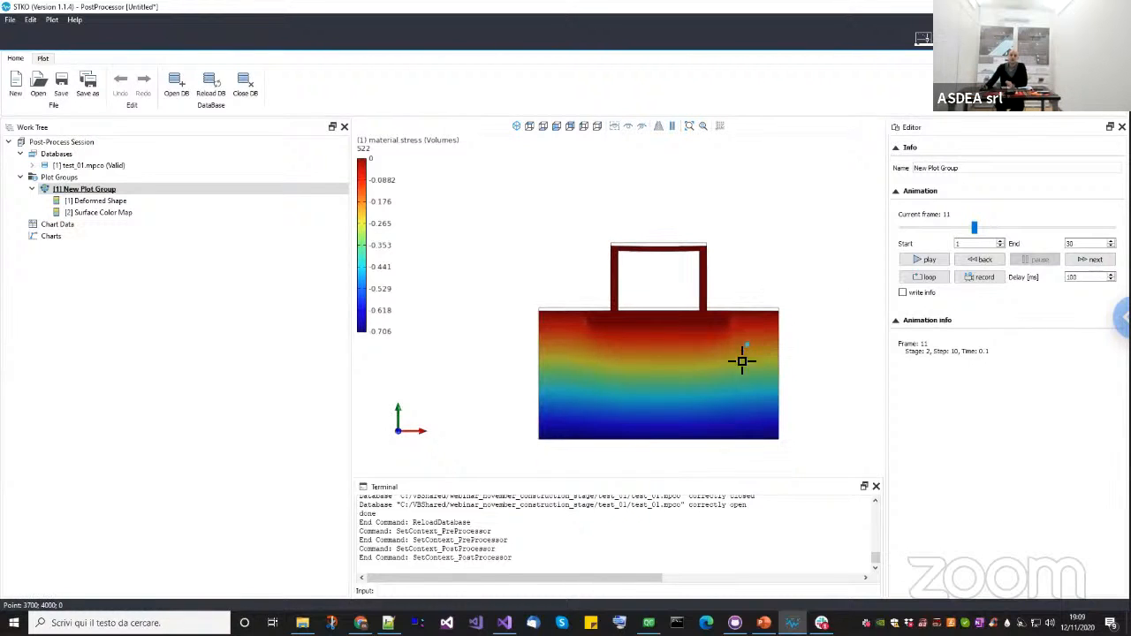
pyautogui.scroll(2, 742, 361)
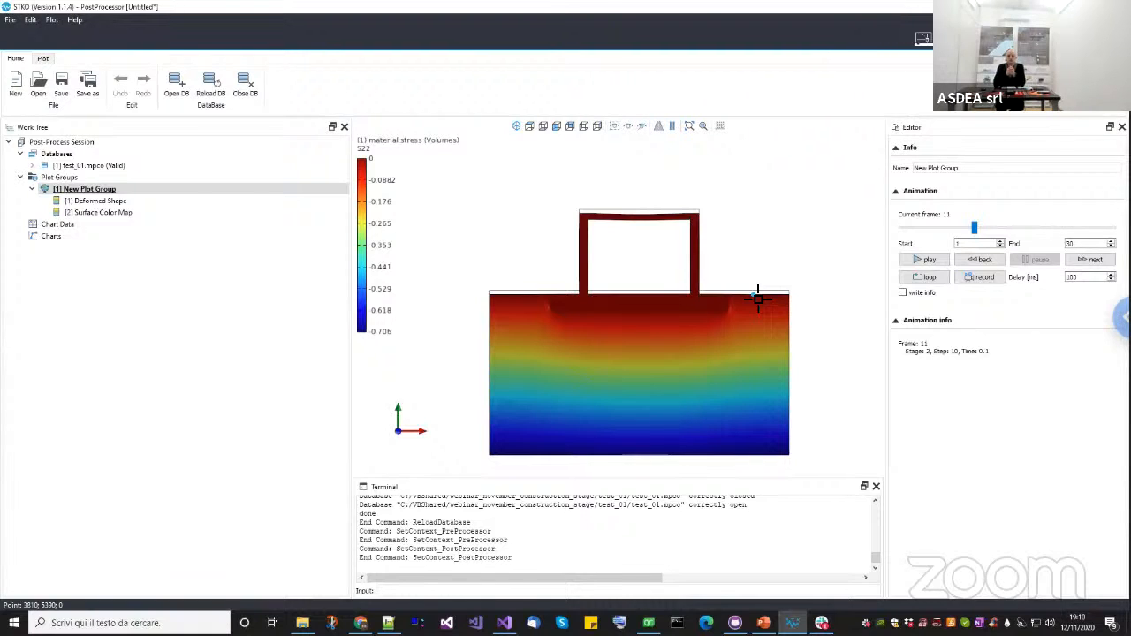
pyautogui.scroll(-3, 704, 344)
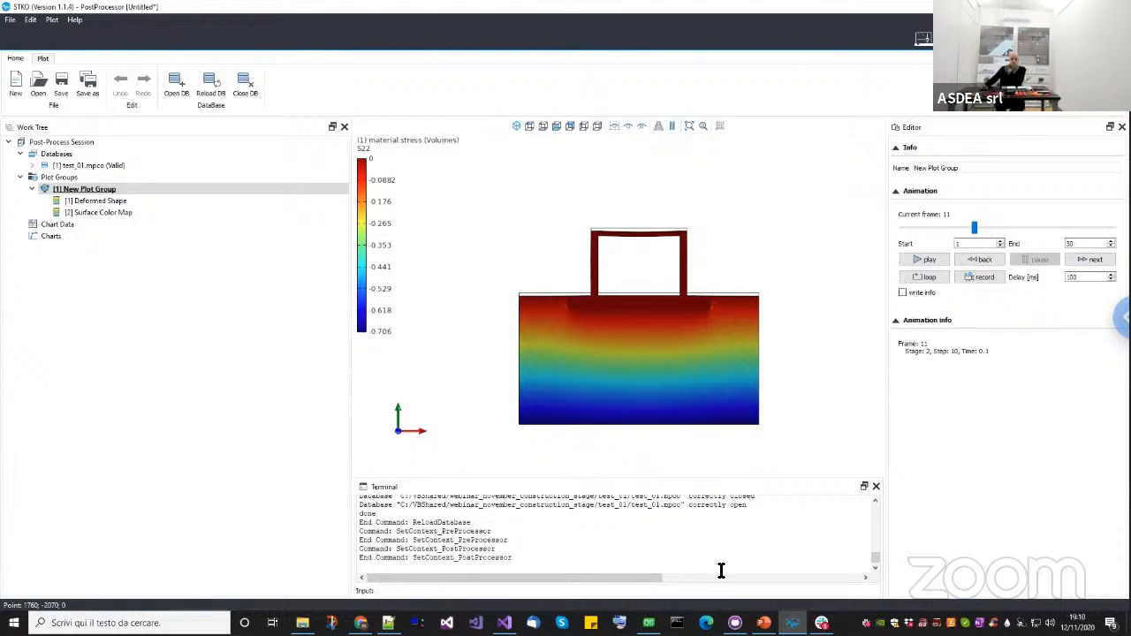
# Switch to the PowerPoint presentation and highlight "Kinematically constrained sub-domains" on the Contents slide.
pyautogui.click(764, 623)
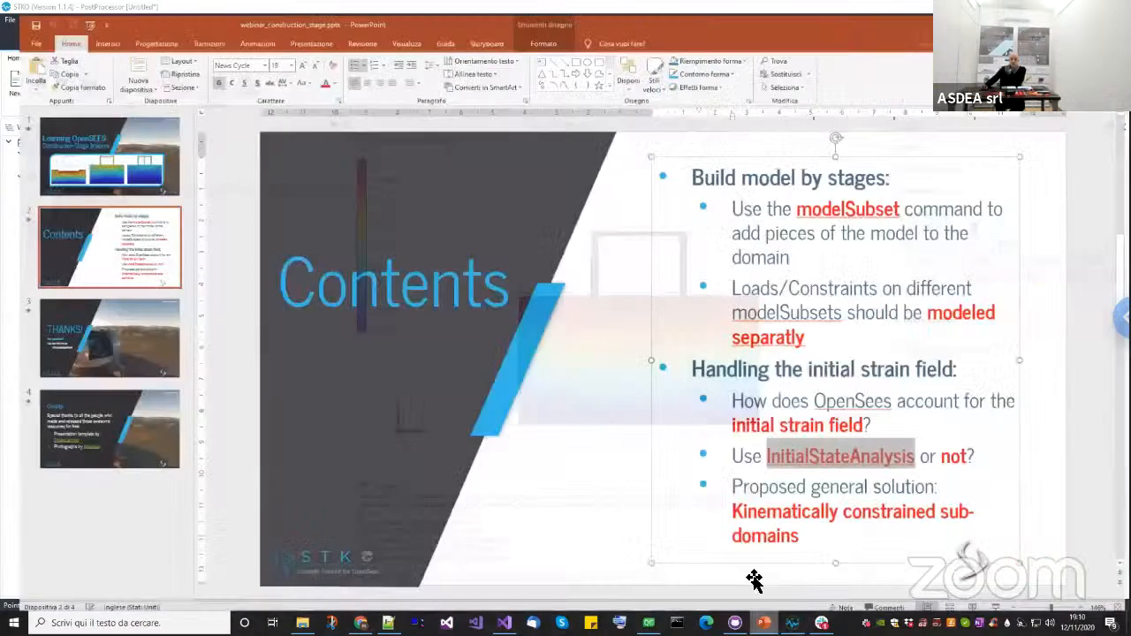
pyautogui.click(742, 520)
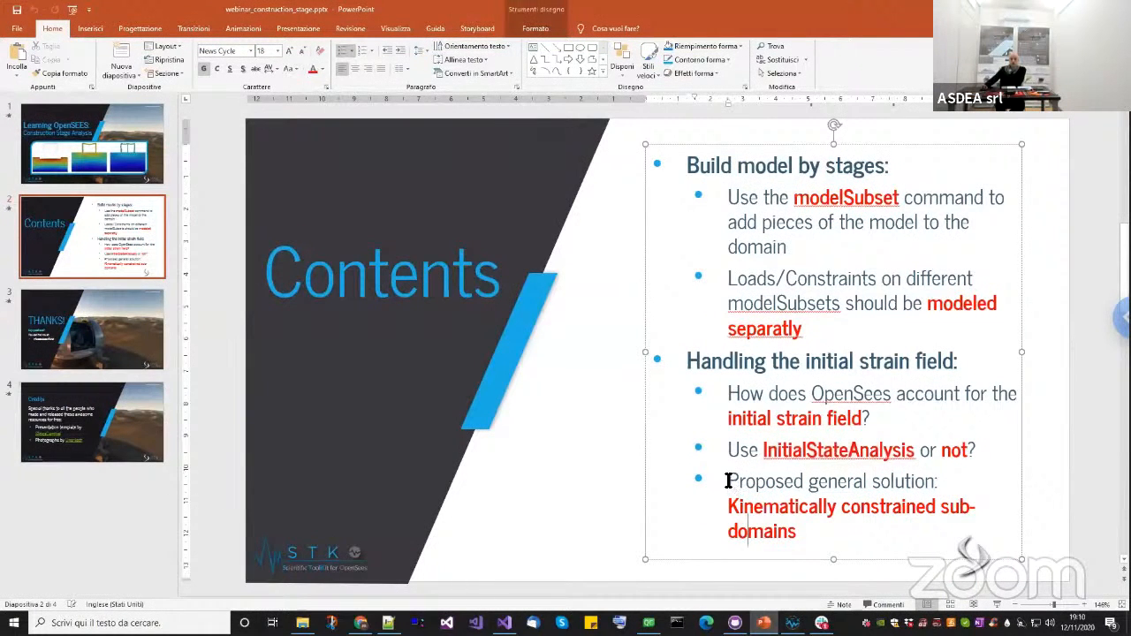
pyautogui.click(728, 481)
pyautogui.moveTo(753, 484); pyautogui.dragTo(789, 529)
pyautogui.click(791, 529)
pyautogui.moveTo(798, 530); pyautogui.dragTo(760, 518)
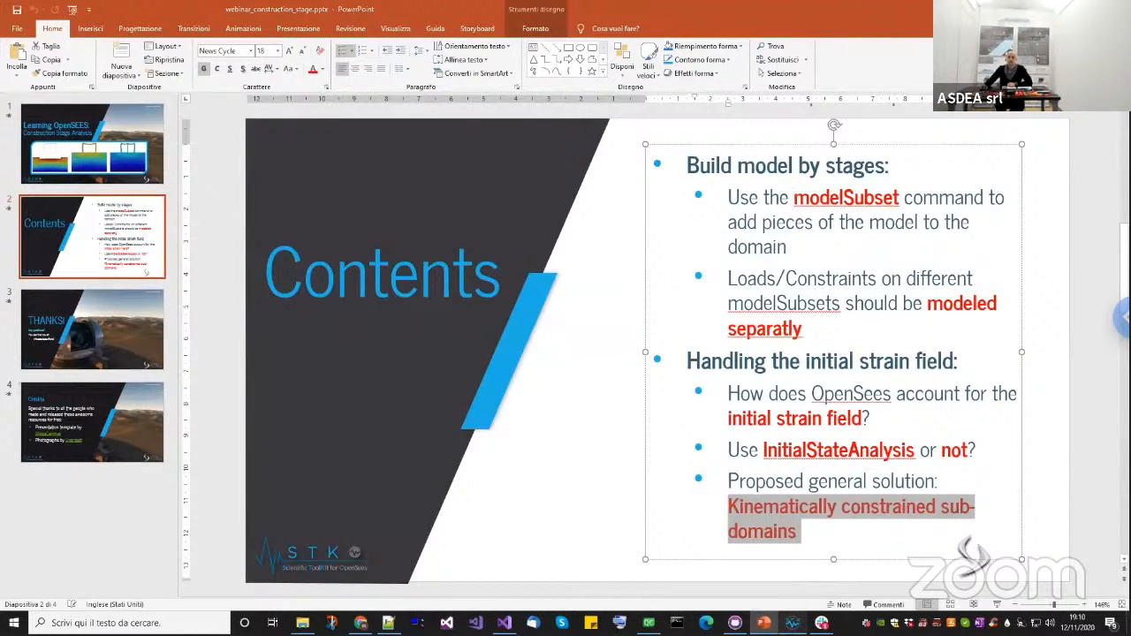
# Show the STKO pre-processor model, the test_01_solid and test_02_solid_link folders in File Explorer, and the PowerPoint Contents slide again.
pyautogui.click(793, 623)
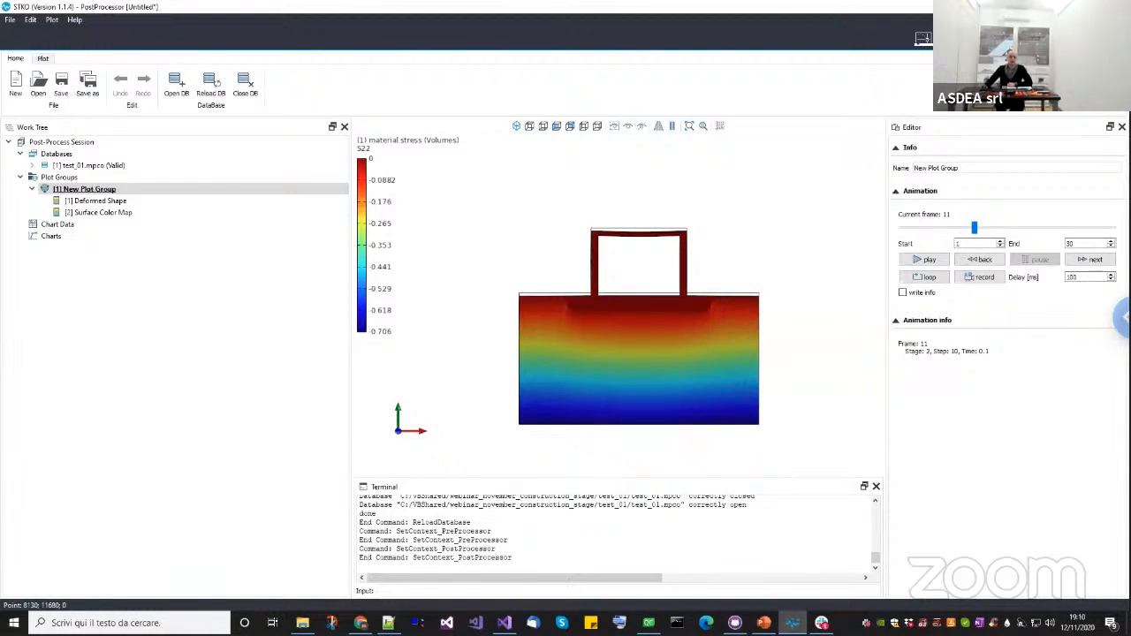
pyautogui.click(924, 38)
pyautogui.click(303, 623)
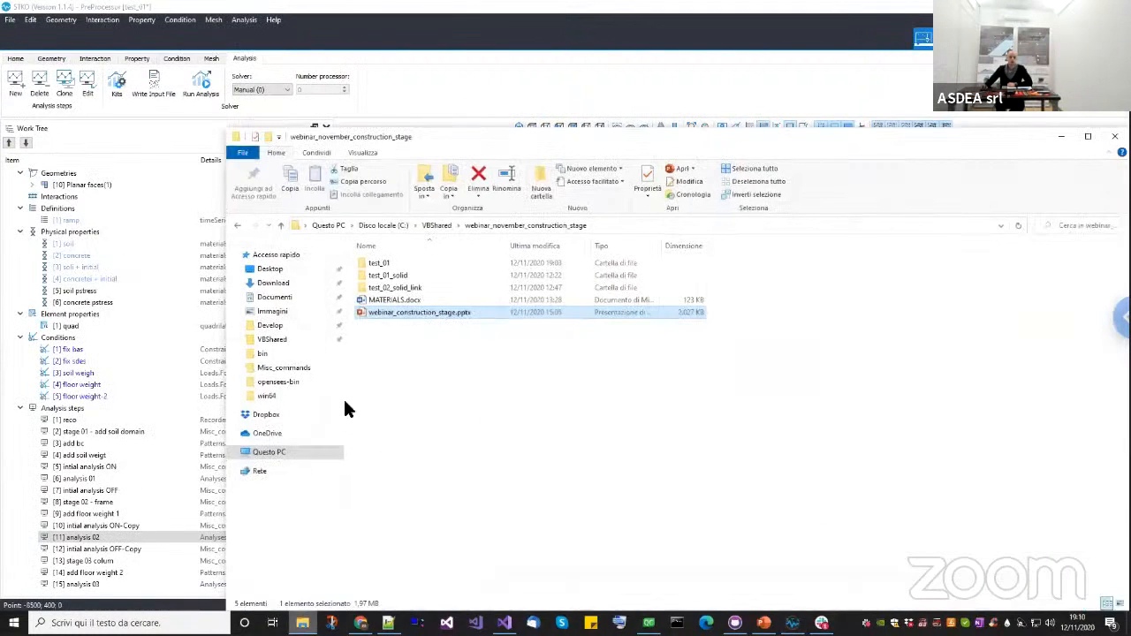
pyautogui.click(381, 274)
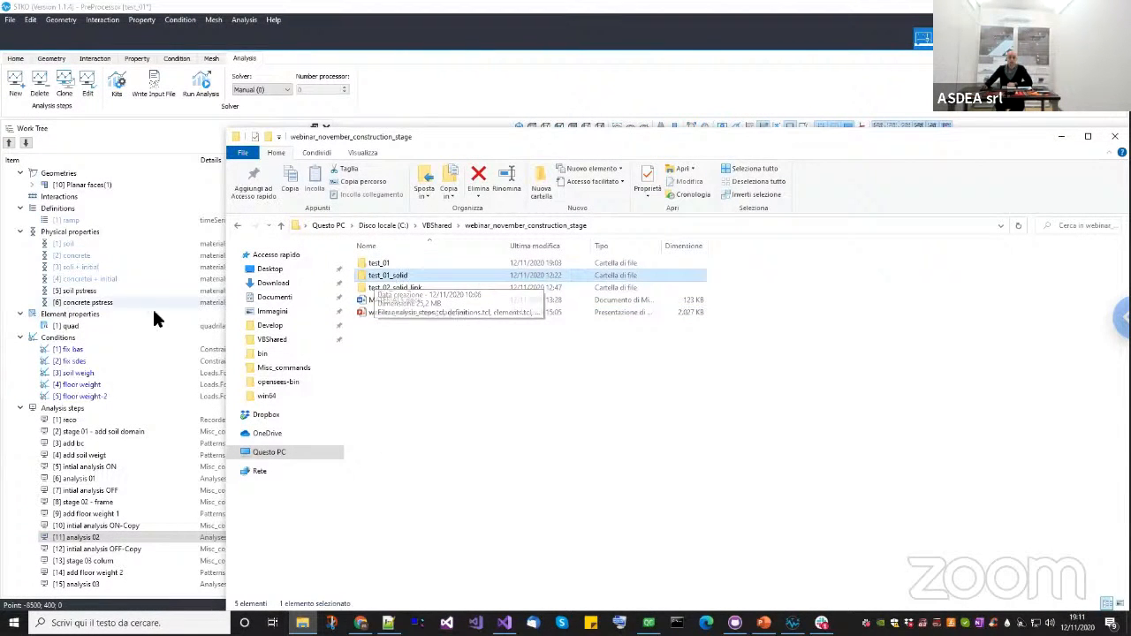
pyautogui.click(126, 311)
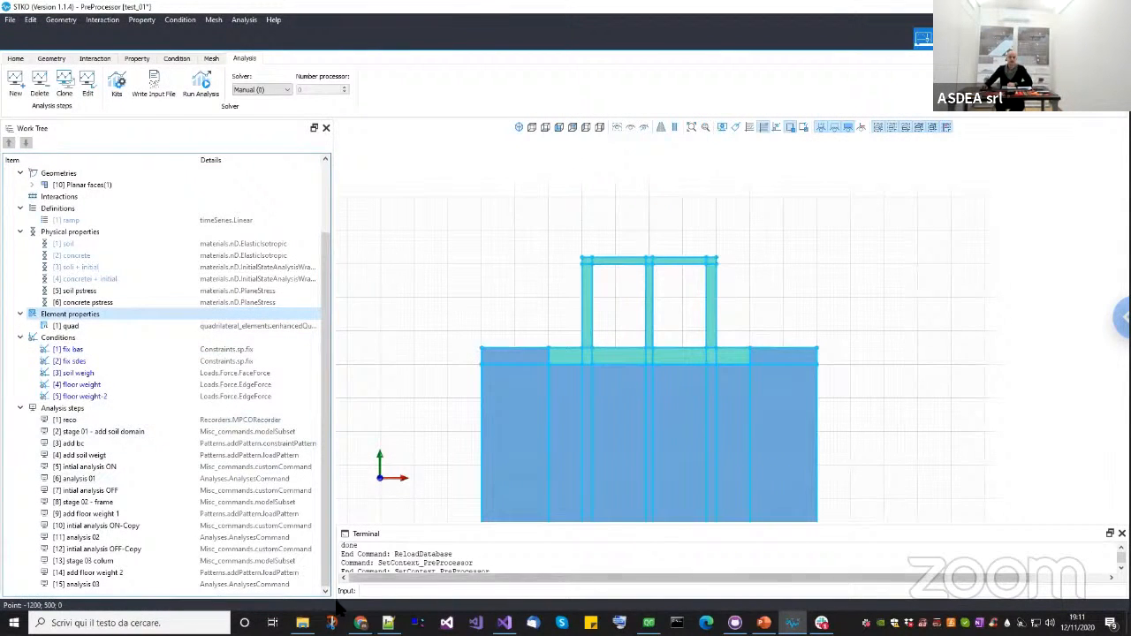
pyautogui.click(303, 623)
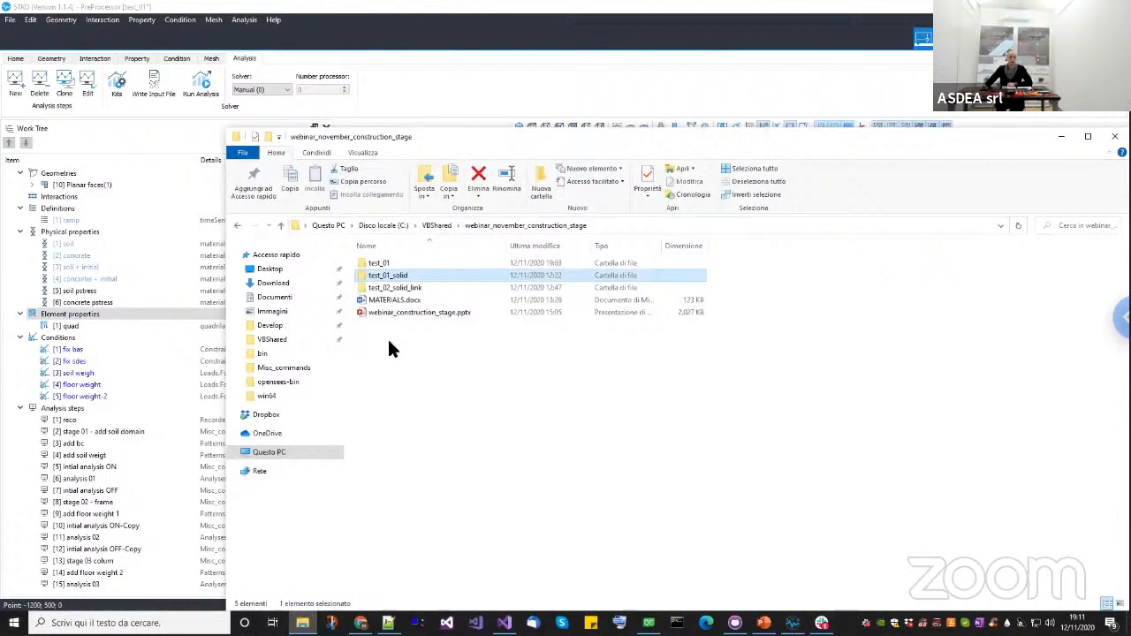
pyautogui.click(402, 287)
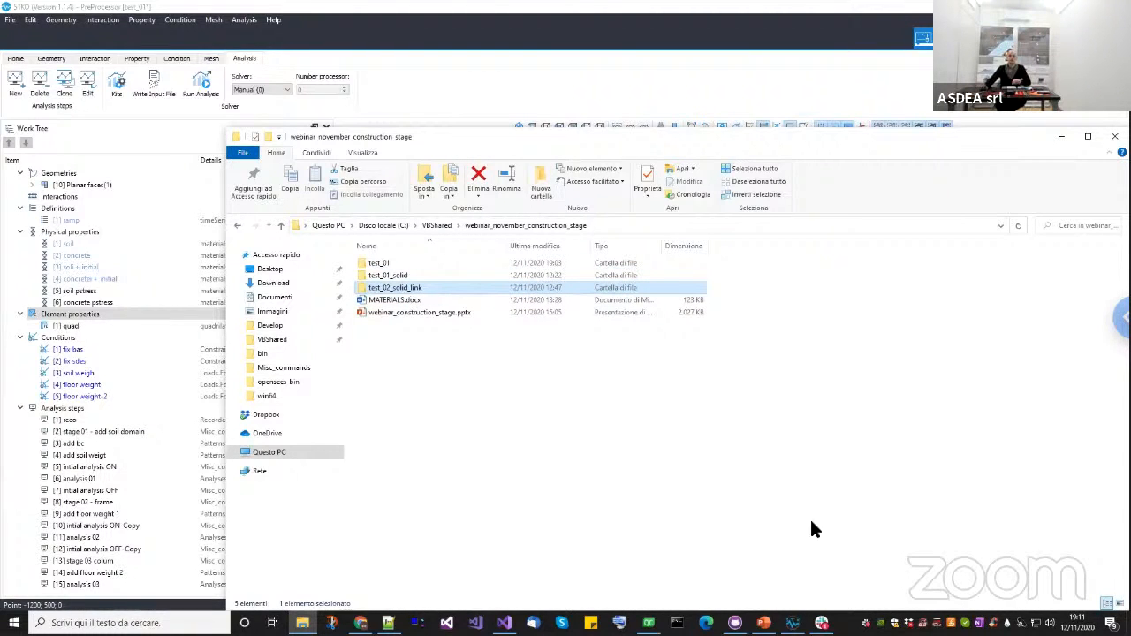
pyautogui.click(766, 619)
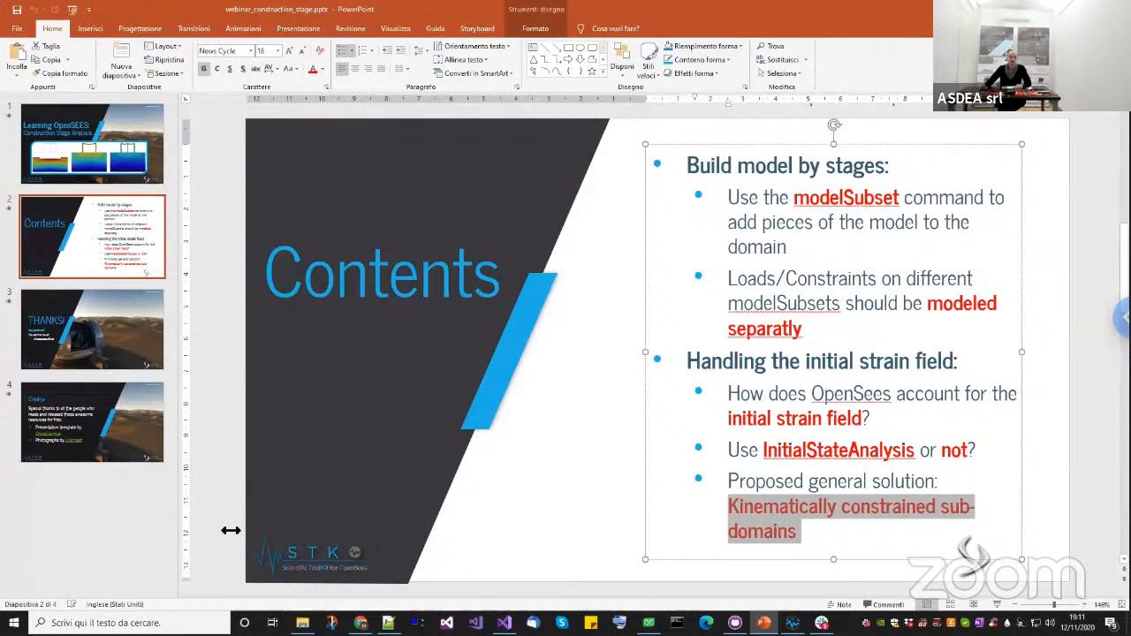
# Return to the STKO pre-processor and save the current test_01 document.
pyautogui.hotkey('alt', 'Tab')
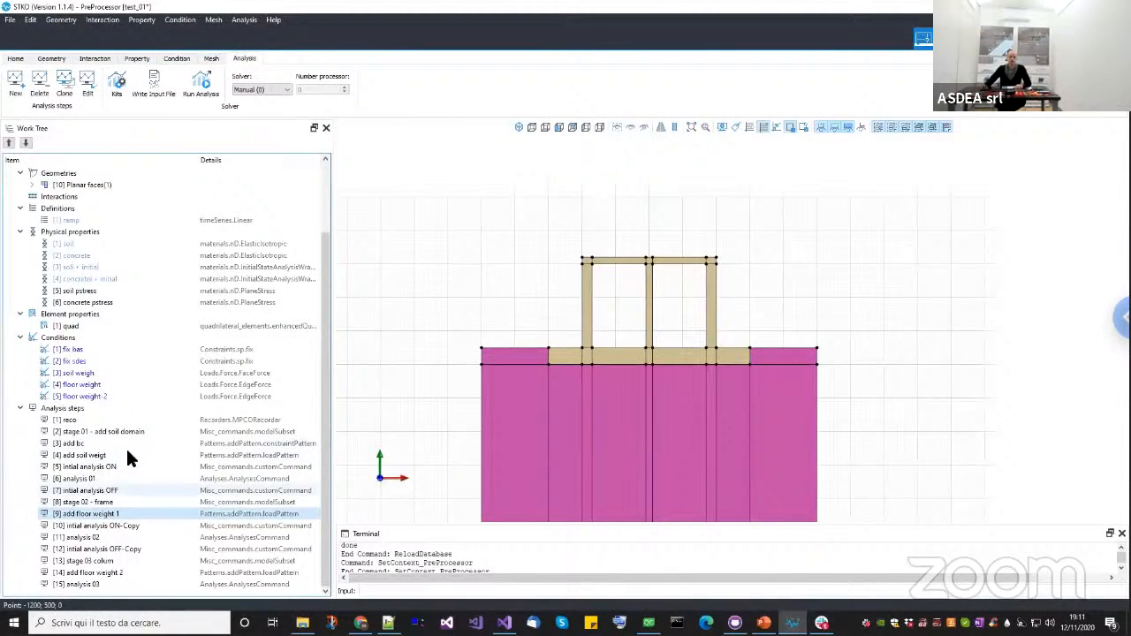
pyautogui.moveTo(495, 351); pyautogui.dragTo(505, 331, button='middle')
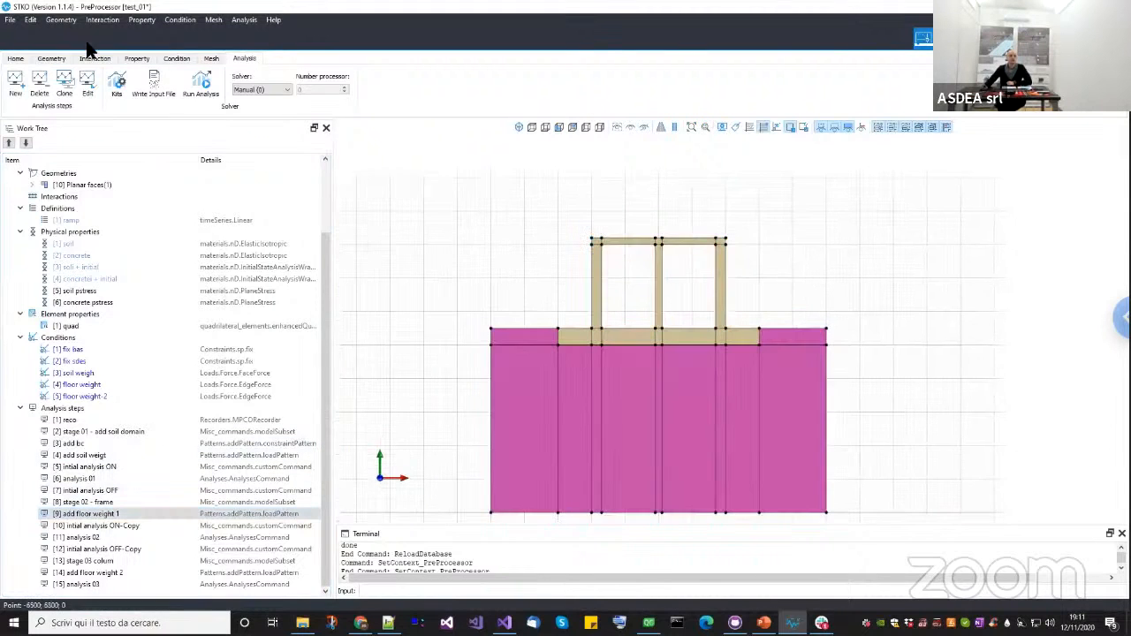
pyautogui.click(10, 20)
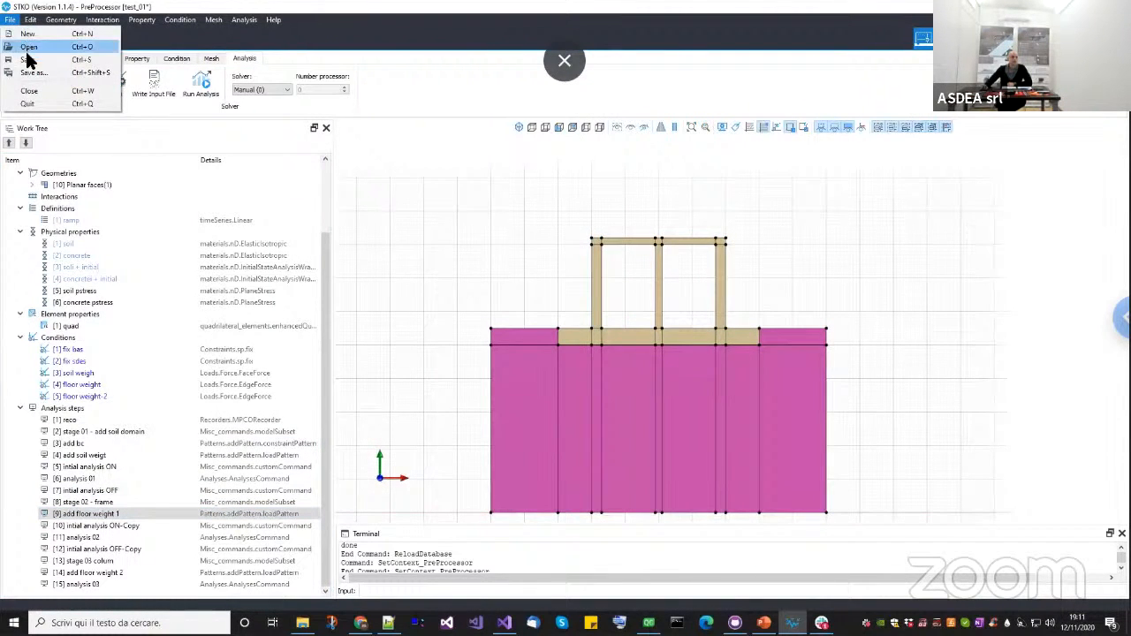
pyautogui.click(29, 60)
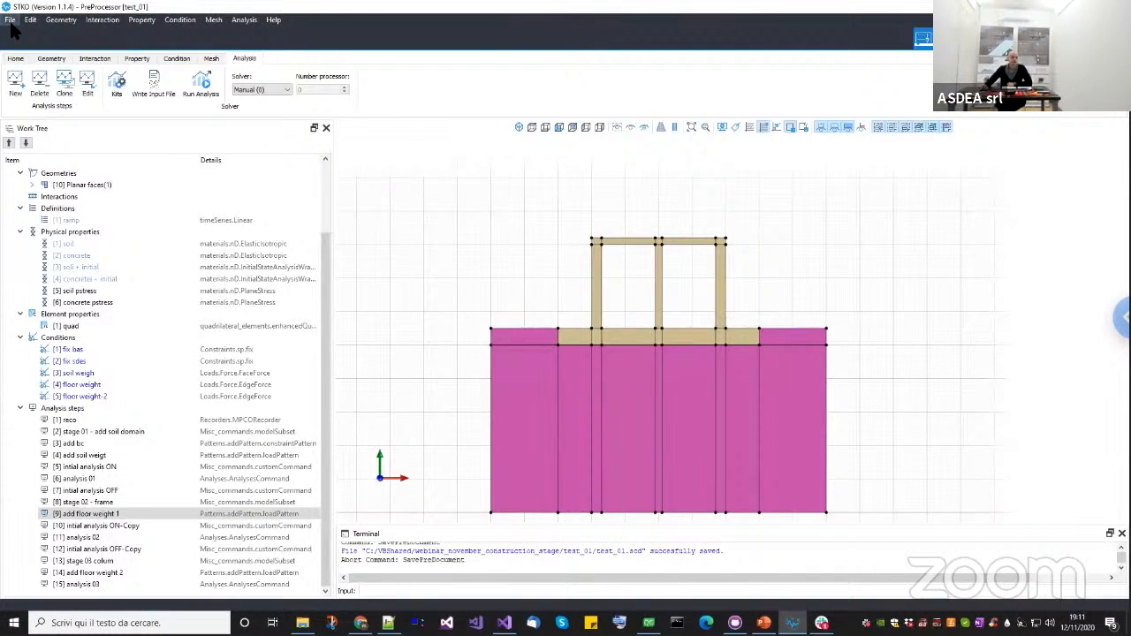
pyautogui.click(827, 373)
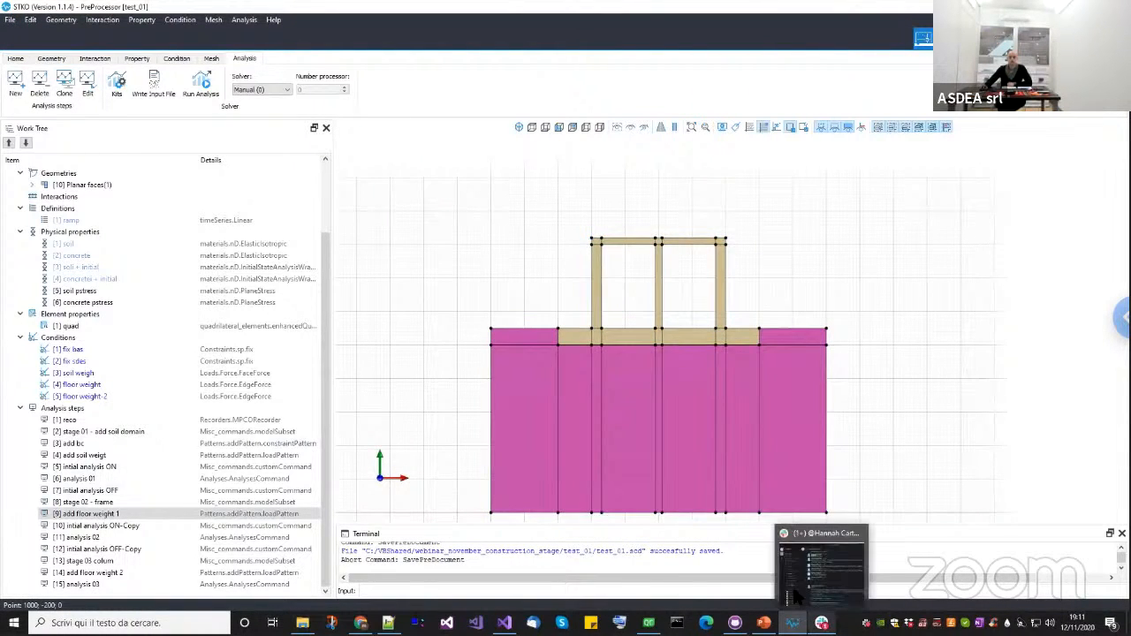
pyautogui.click(486, 287)
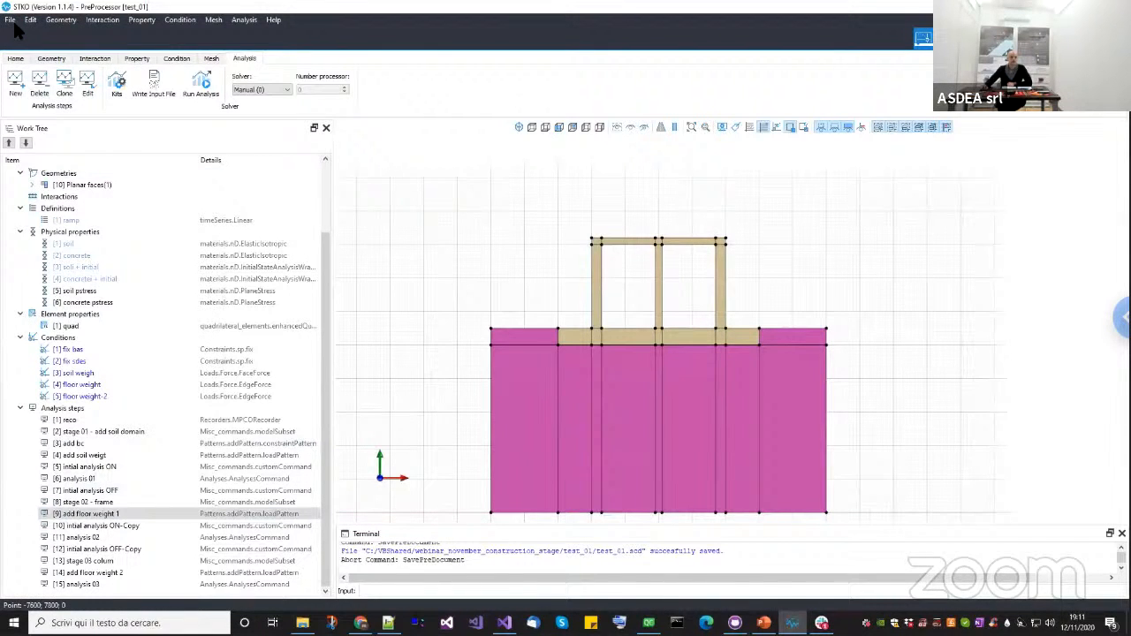
# Start saving the document under a new name and create a test_02 folder inside webinar_november_construction_stage.
pyautogui.click(11, 19)
pyautogui.click(33, 72)
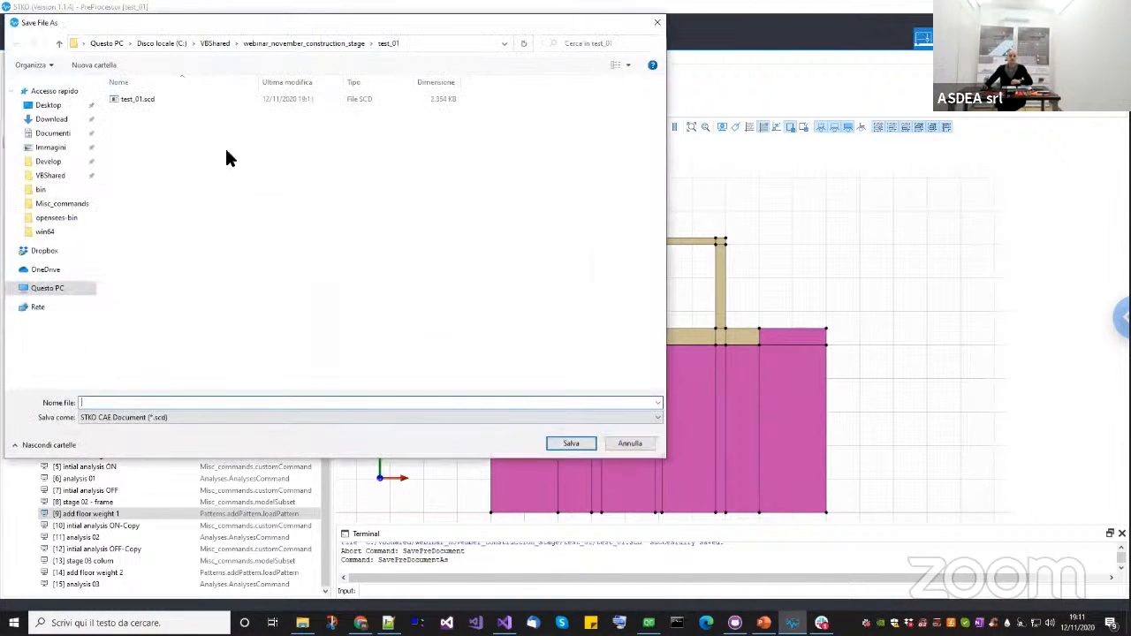
pyautogui.click(283, 39)
pyautogui.rightClick(271, 239)
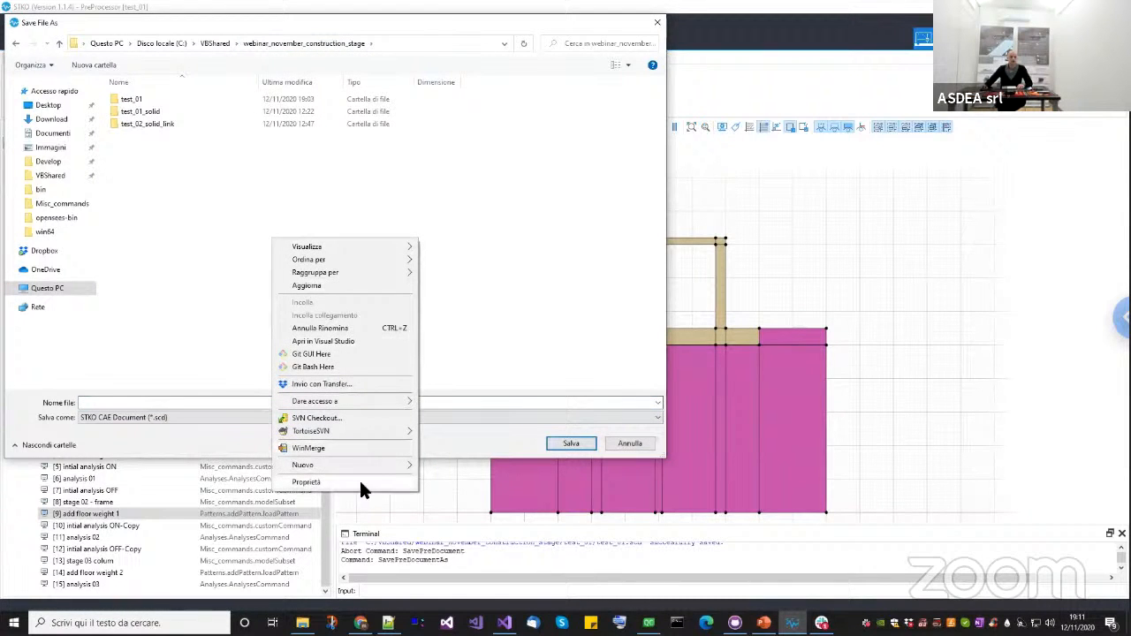
pyautogui.moveTo(375, 464)
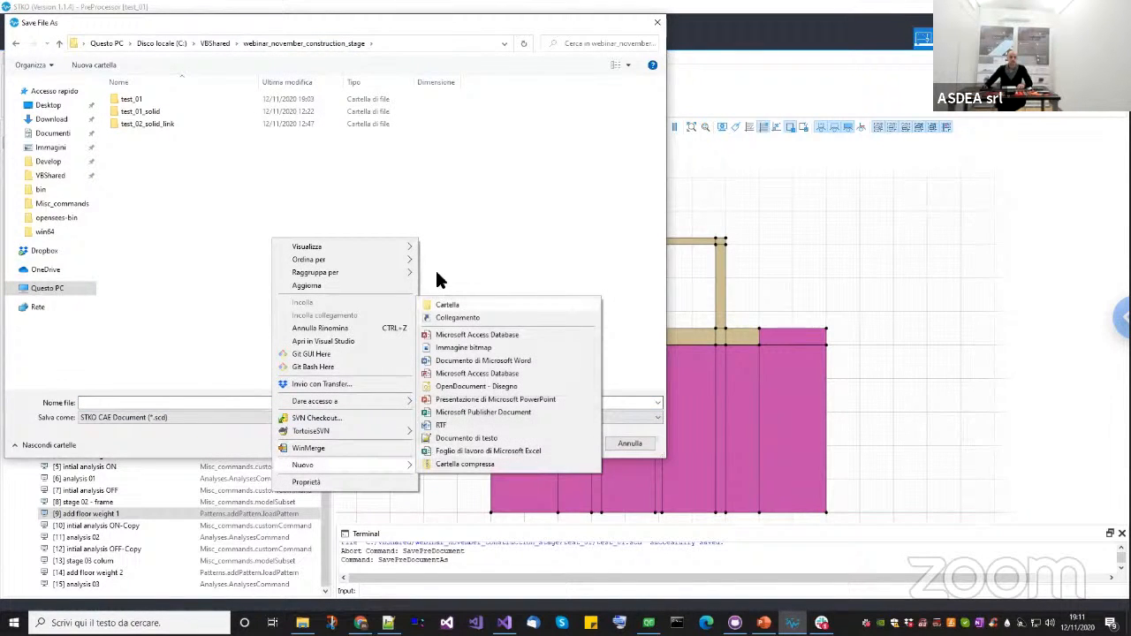
pyautogui.click(436, 304)
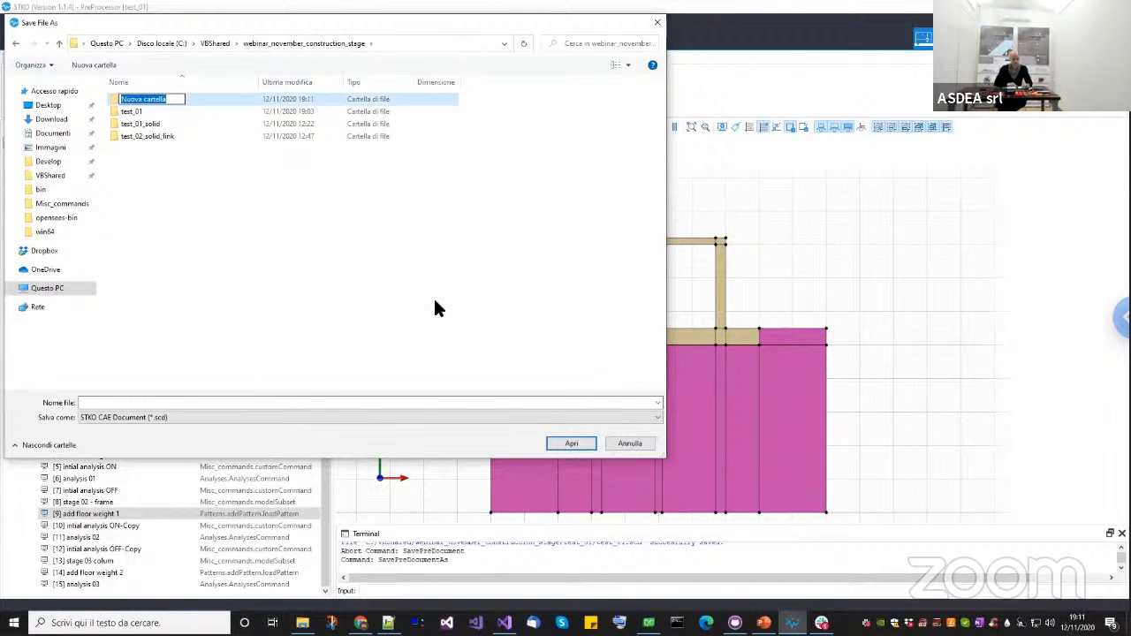
pyautogui.write('test_02')
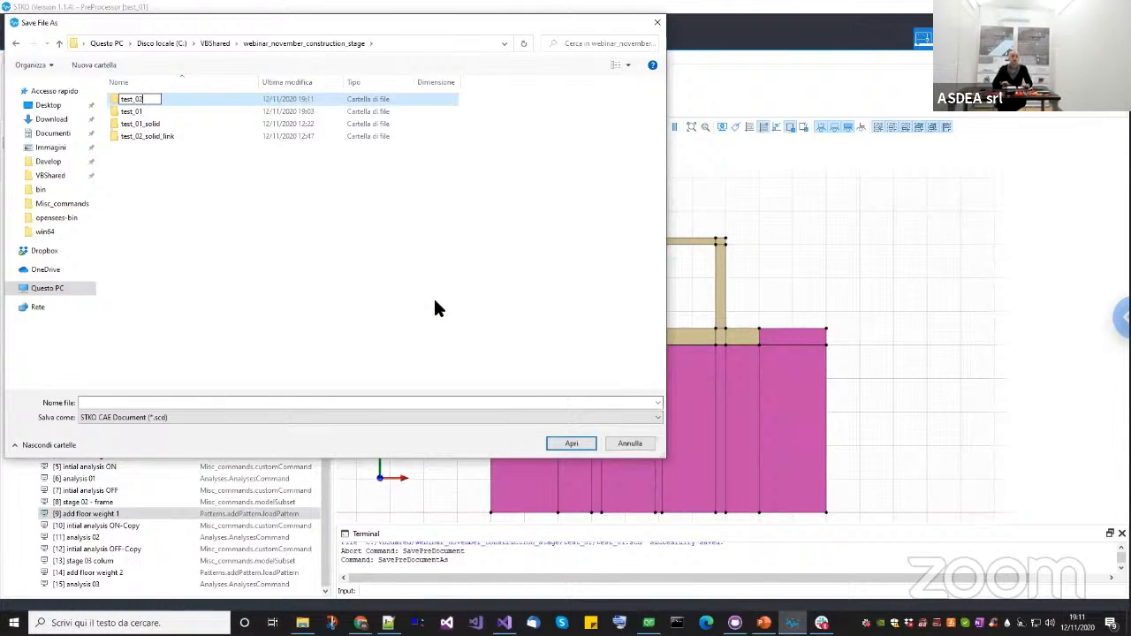
pyautogui.press('Return')
pyautogui.press('Return')
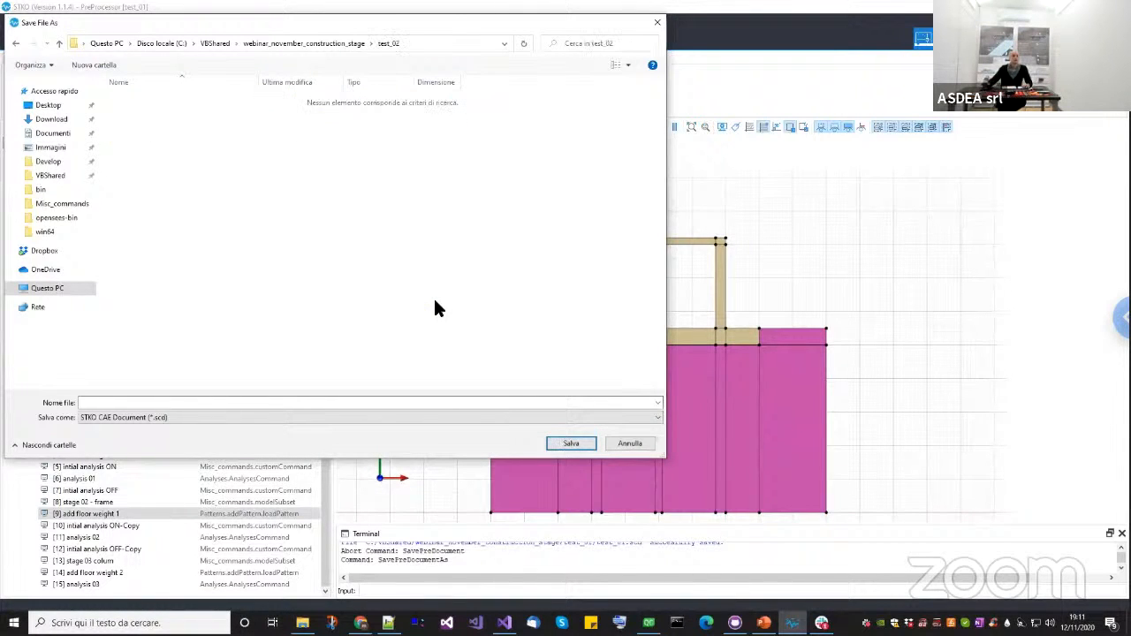
# Save the copy of the document as test_02 in the new test_02 folder.
pyautogui.click(416, 400)
pyautogui.write('te')
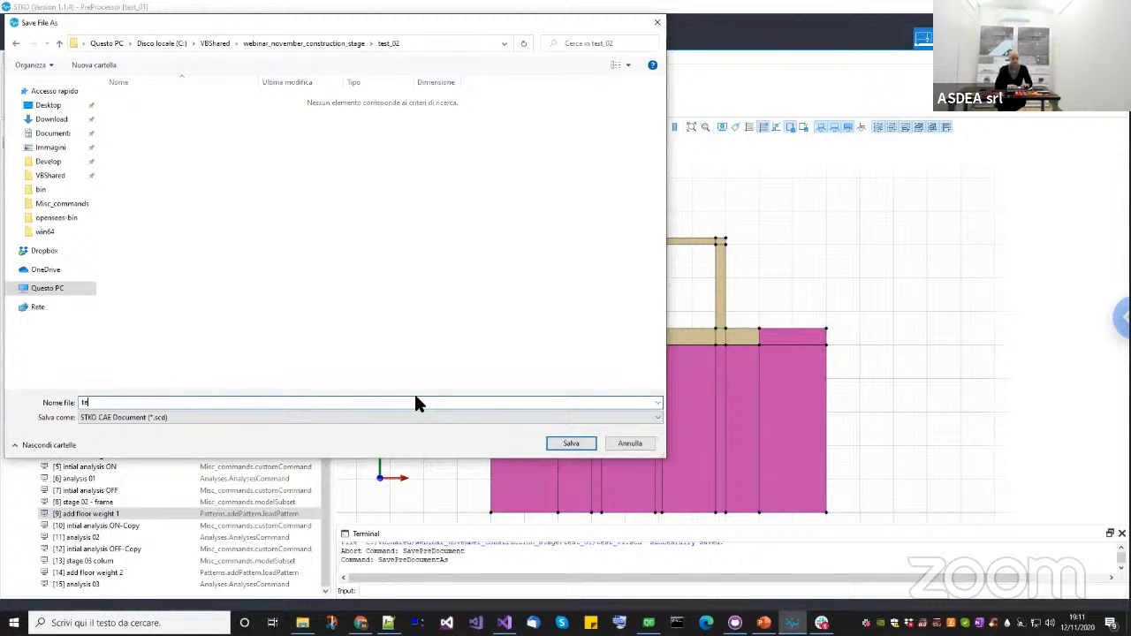
pyautogui.write('st_02')
pyautogui.press('Return')
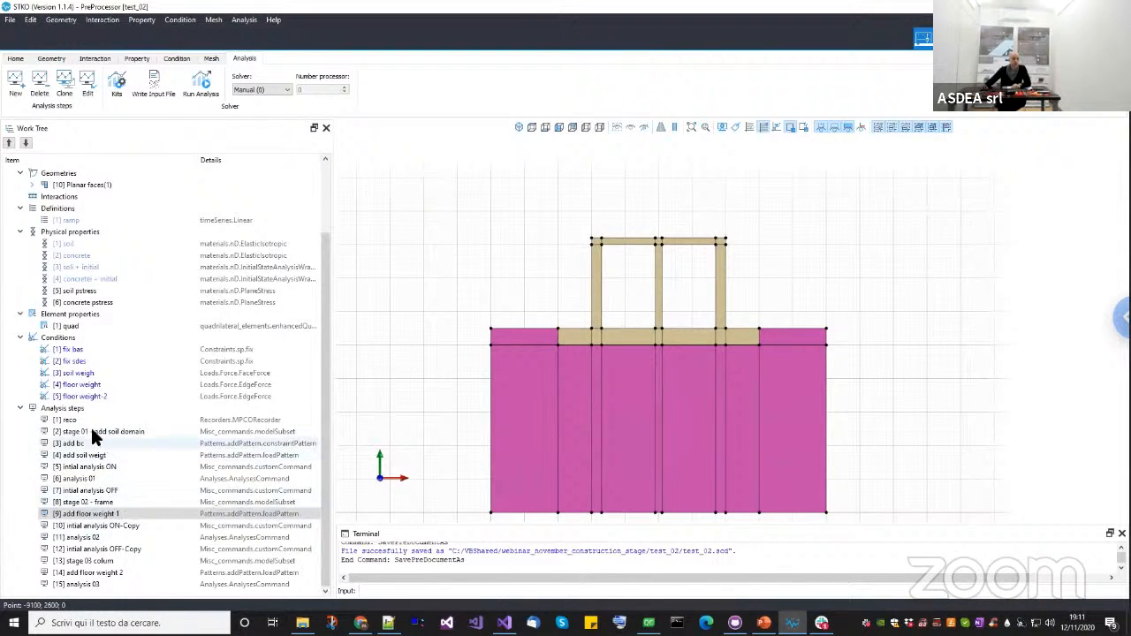
# Rename the MPCO recorder analysis step as reco_02.
pyautogui.rightClick(68, 417)
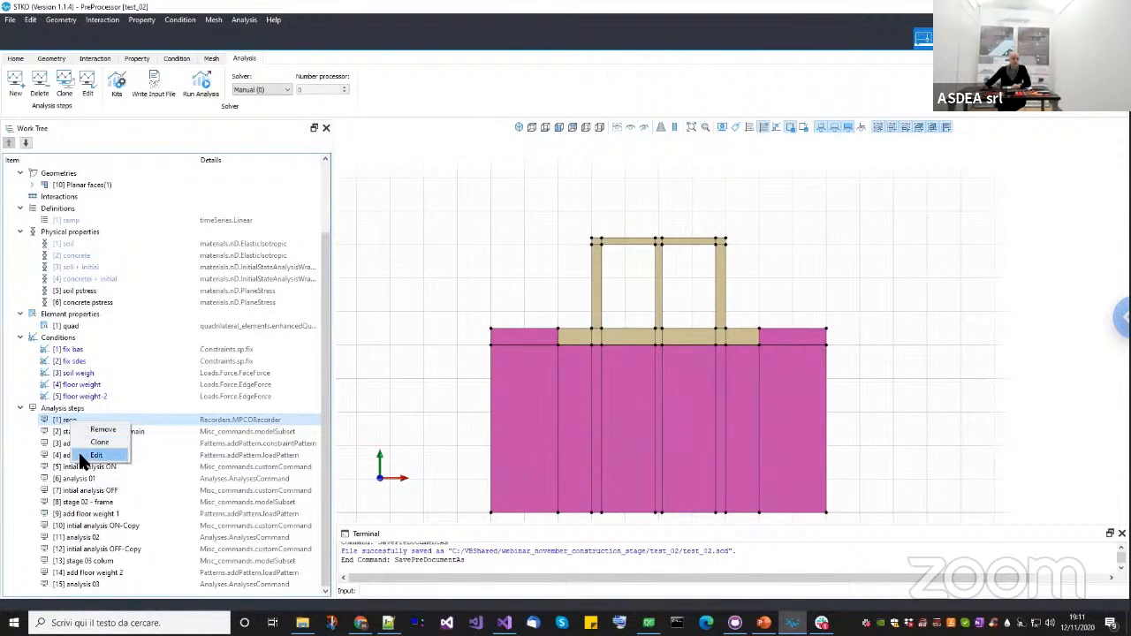
pyautogui.click(96, 455)
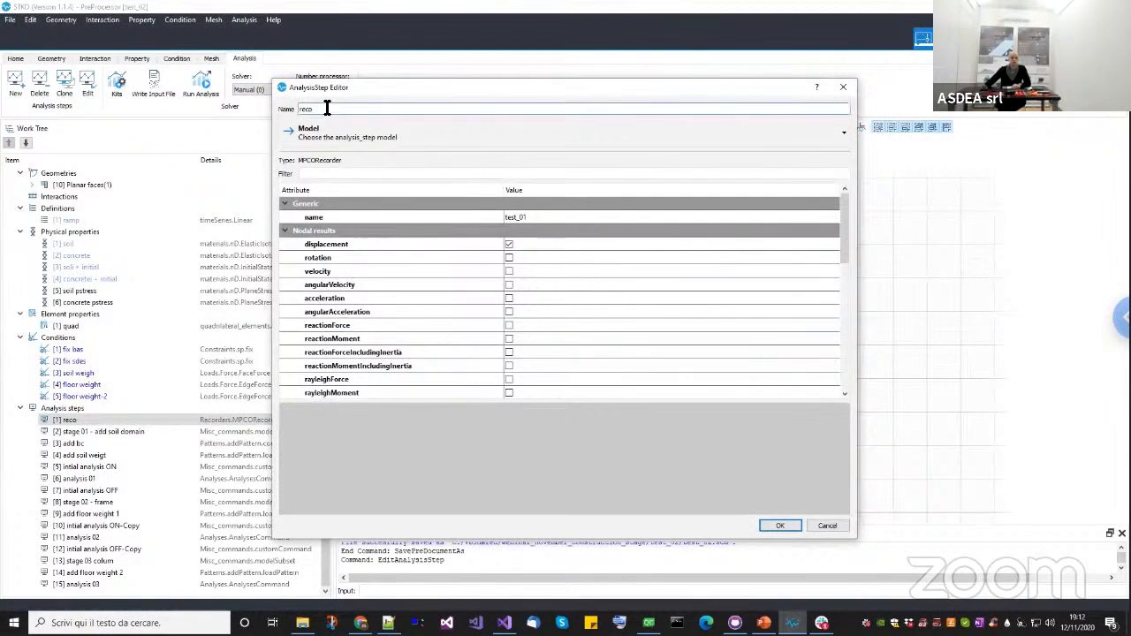
pyautogui.write('_0')
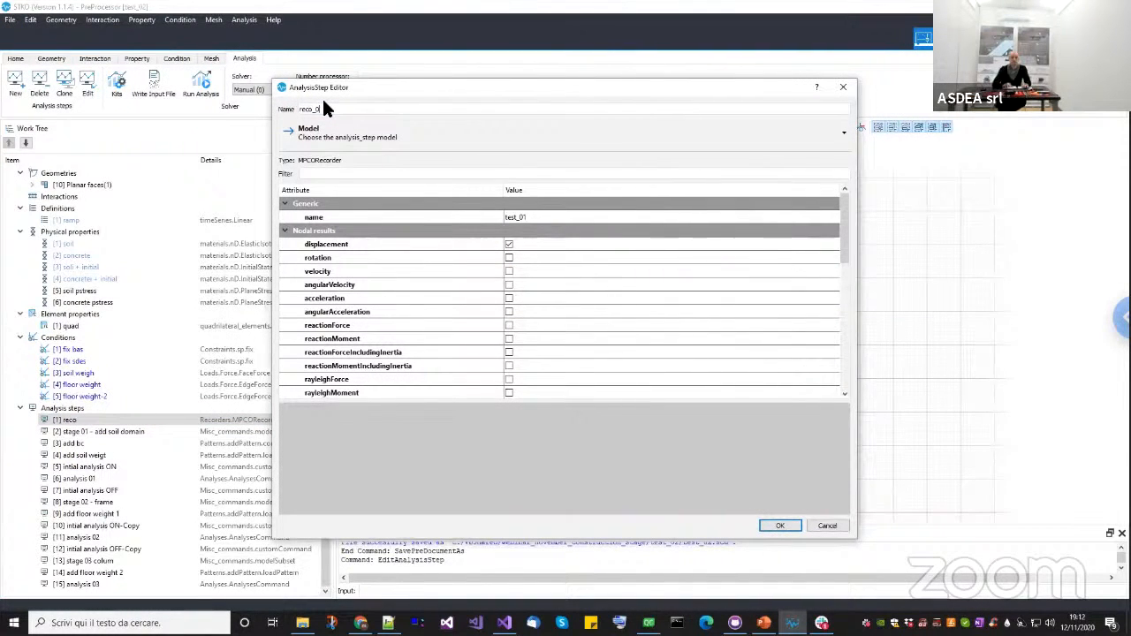
pyautogui.write('2')
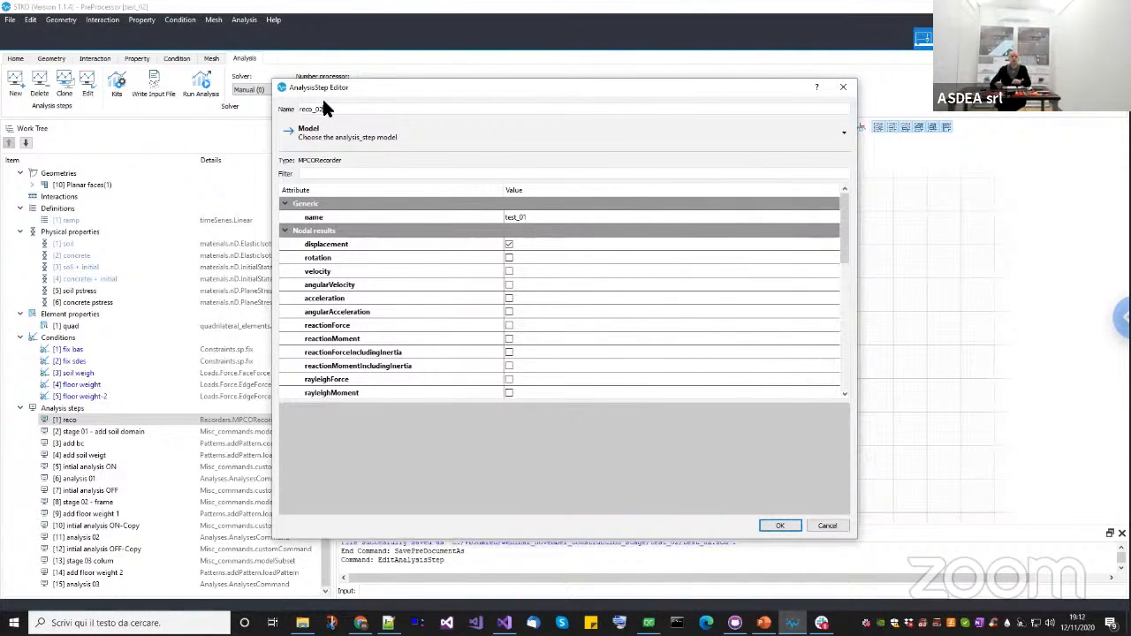
pyautogui.click(780, 525)
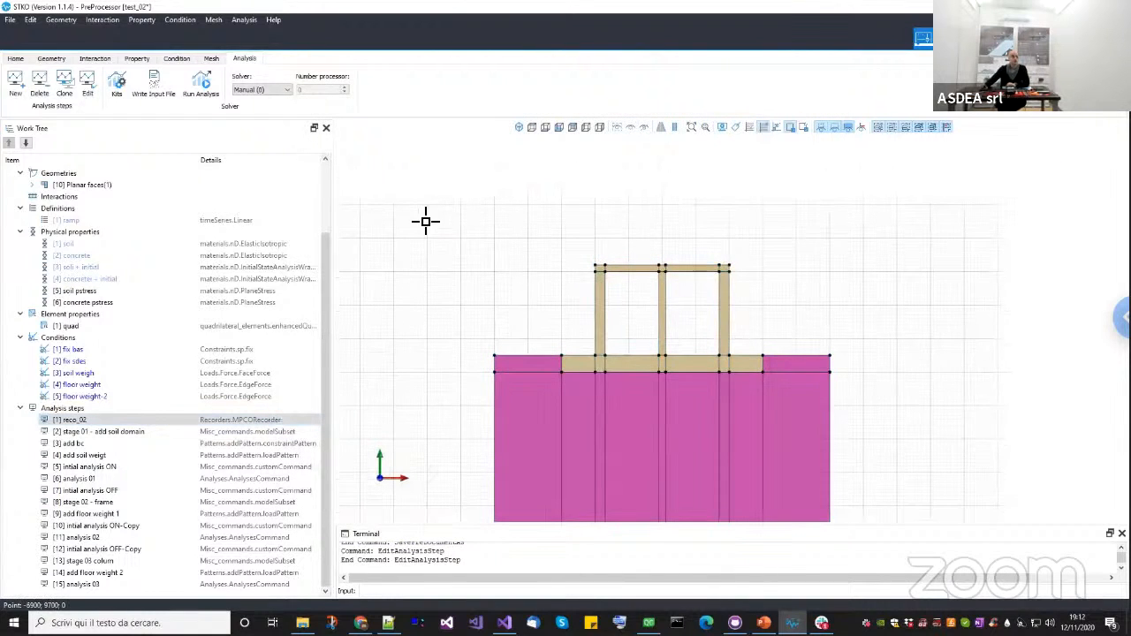
# Go through the physical properties from "concrete + initial" to "concrete pstress" in the model tree.
pyautogui.scroll(3, 168, 329)
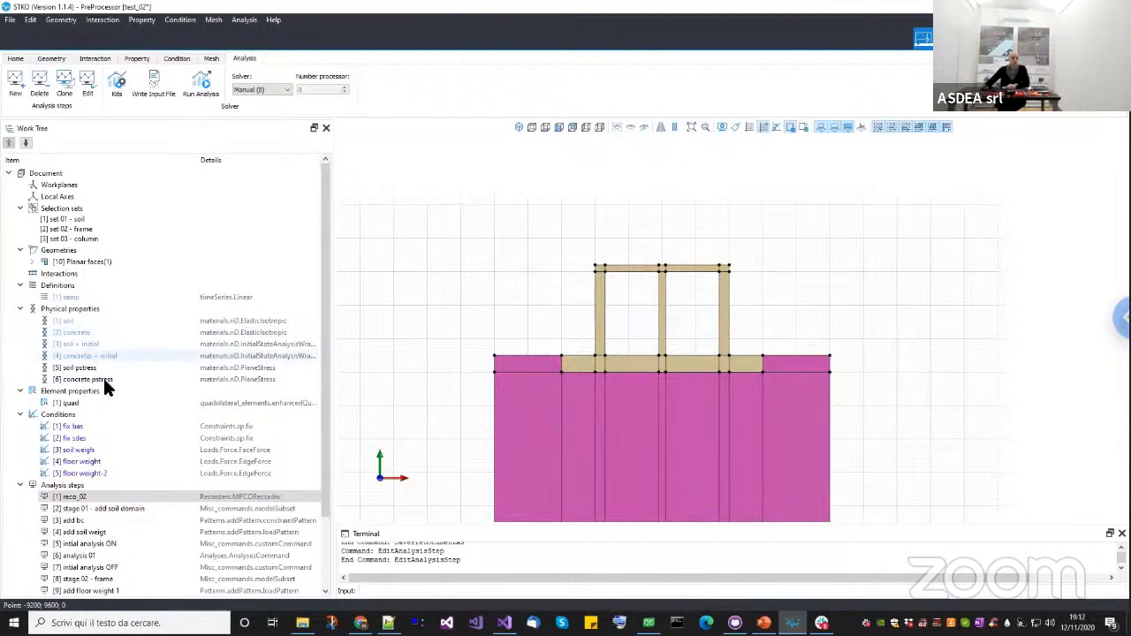
pyautogui.click(86, 356)
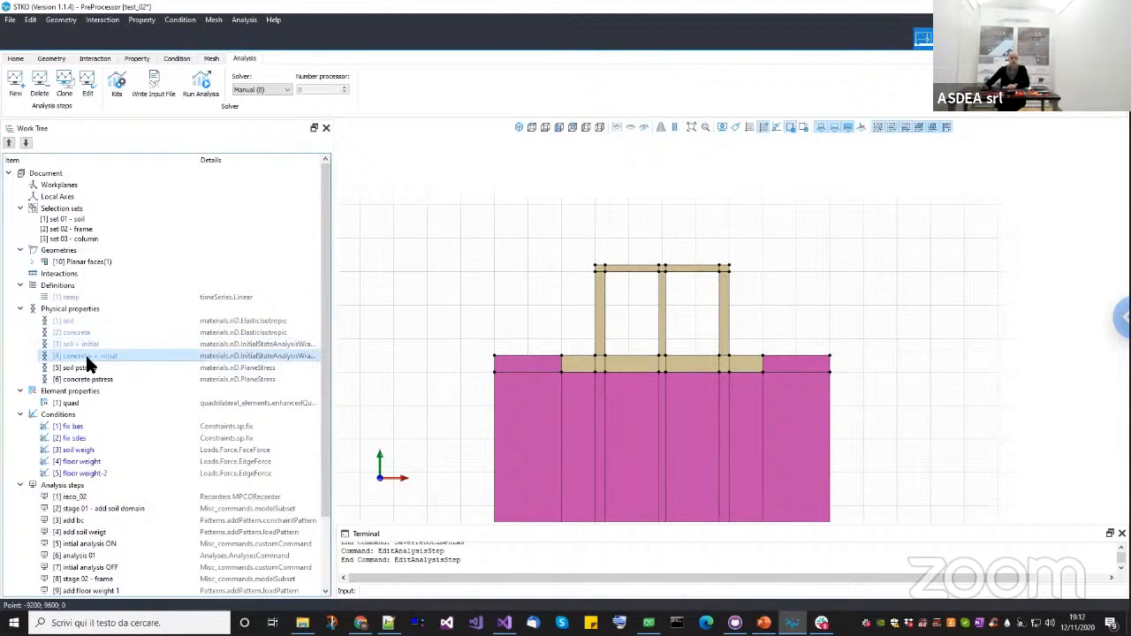
pyautogui.press('Down')
pyautogui.press('Down')
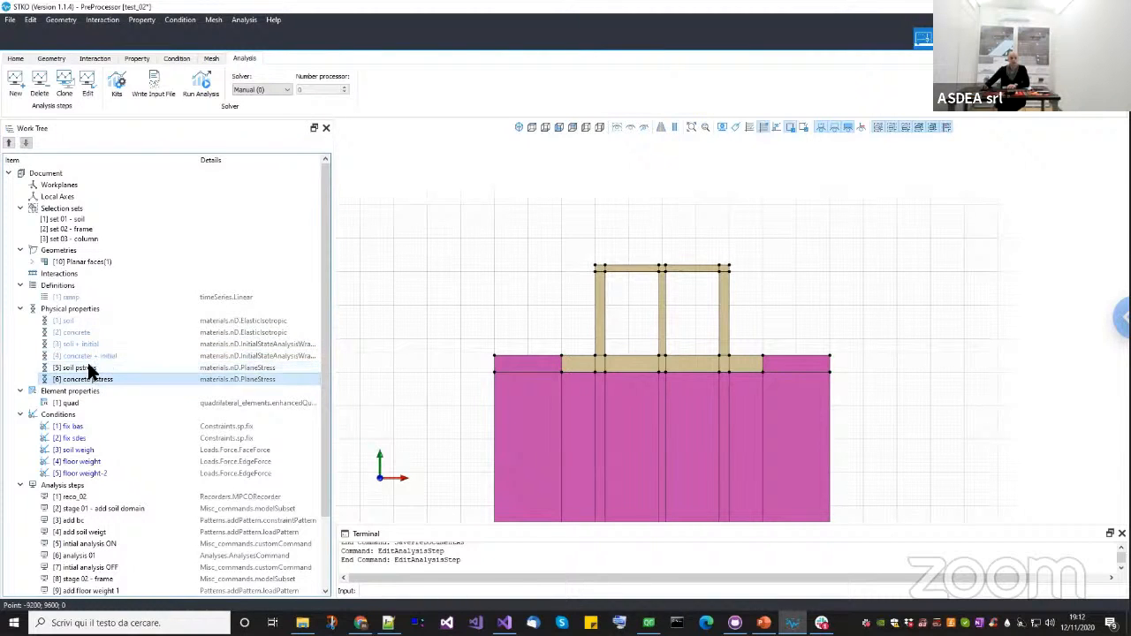
# Select the faces that use the "soil pstress" property and assign the "soil" physical property to them.
pyautogui.press('Up')
pyautogui.click(86, 324)
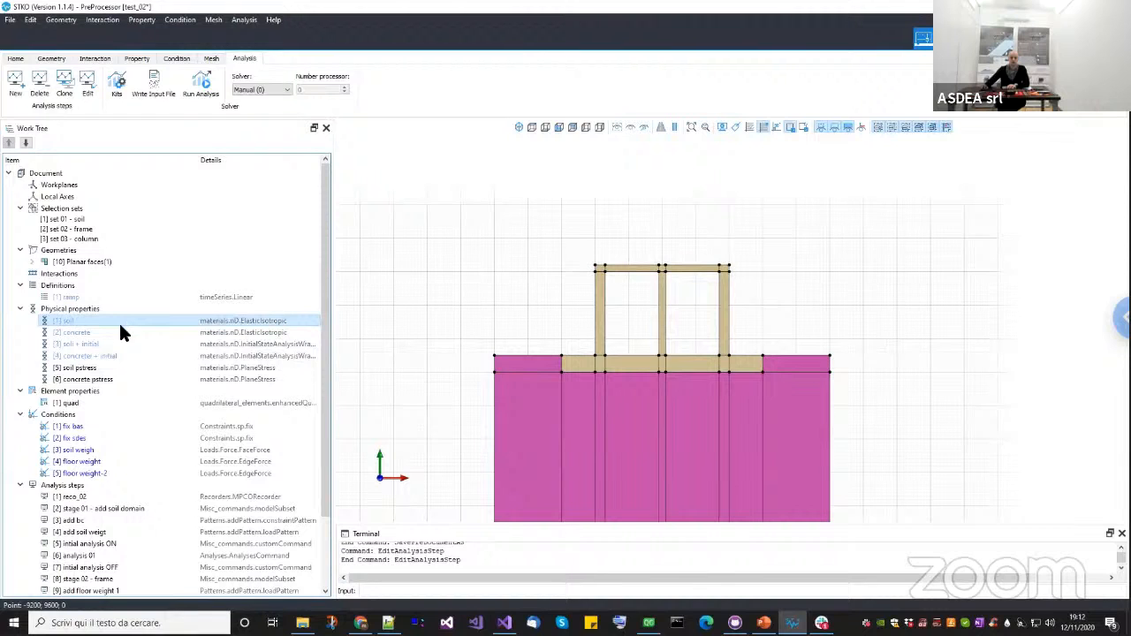
pyautogui.click(92, 405)
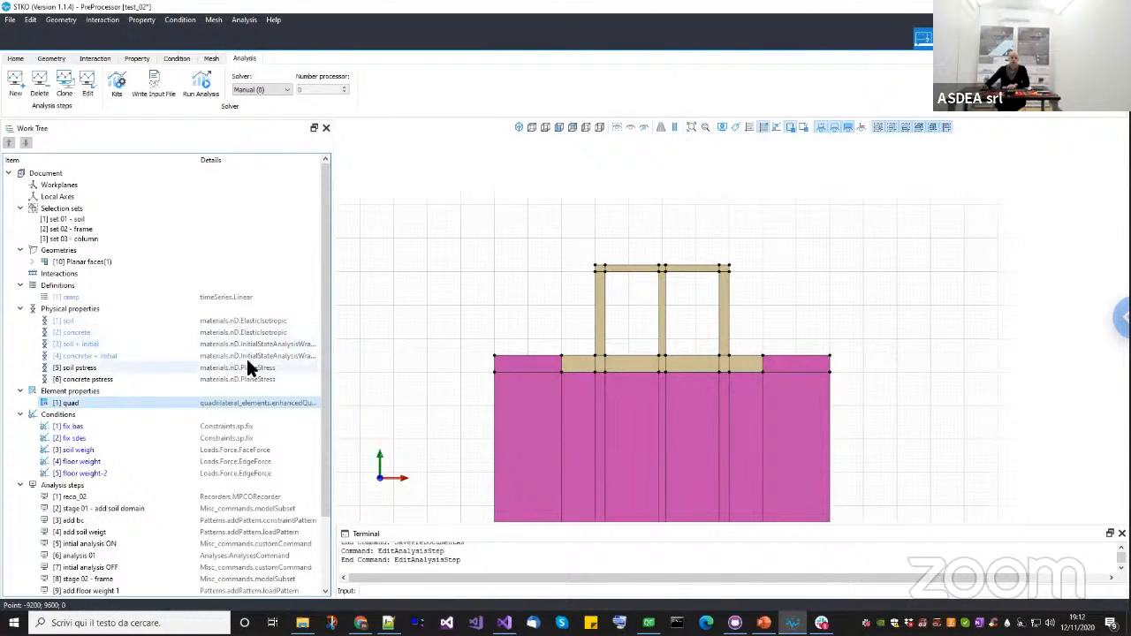
pyautogui.rightClick(203, 369)
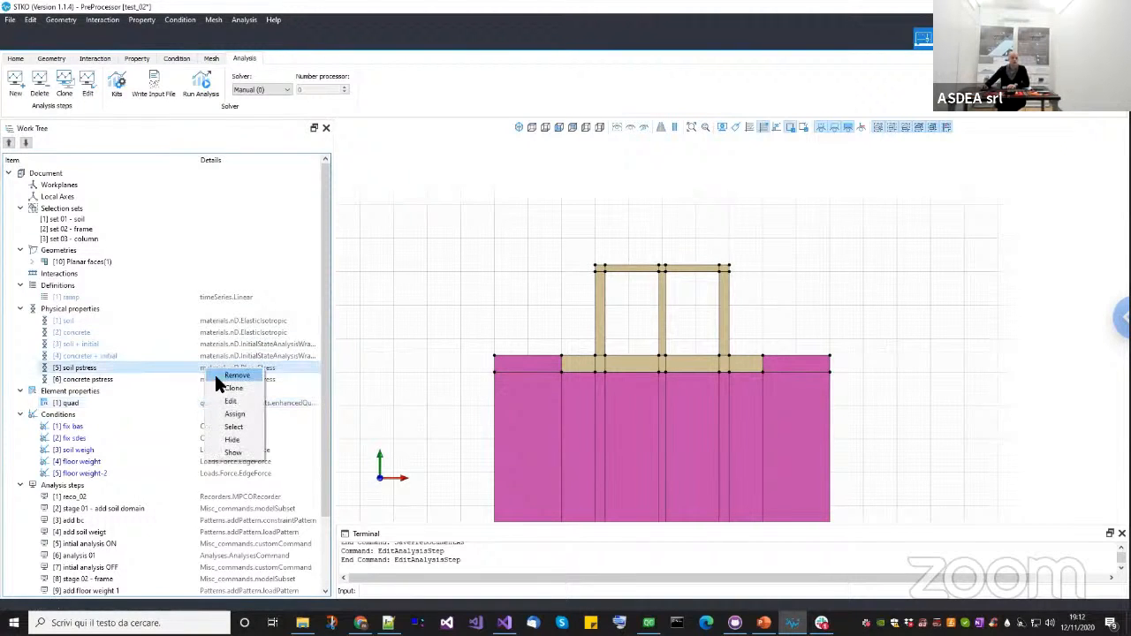
pyautogui.click(233, 428)
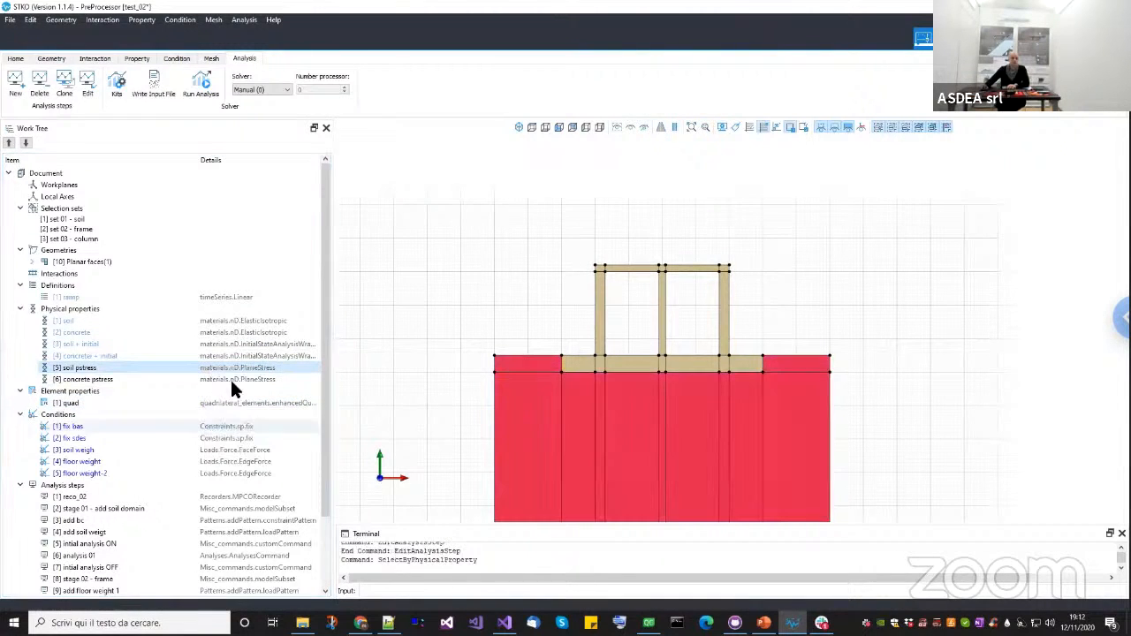
pyautogui.moveTo(228, 325); pyautogui.dragTo(481, 300)
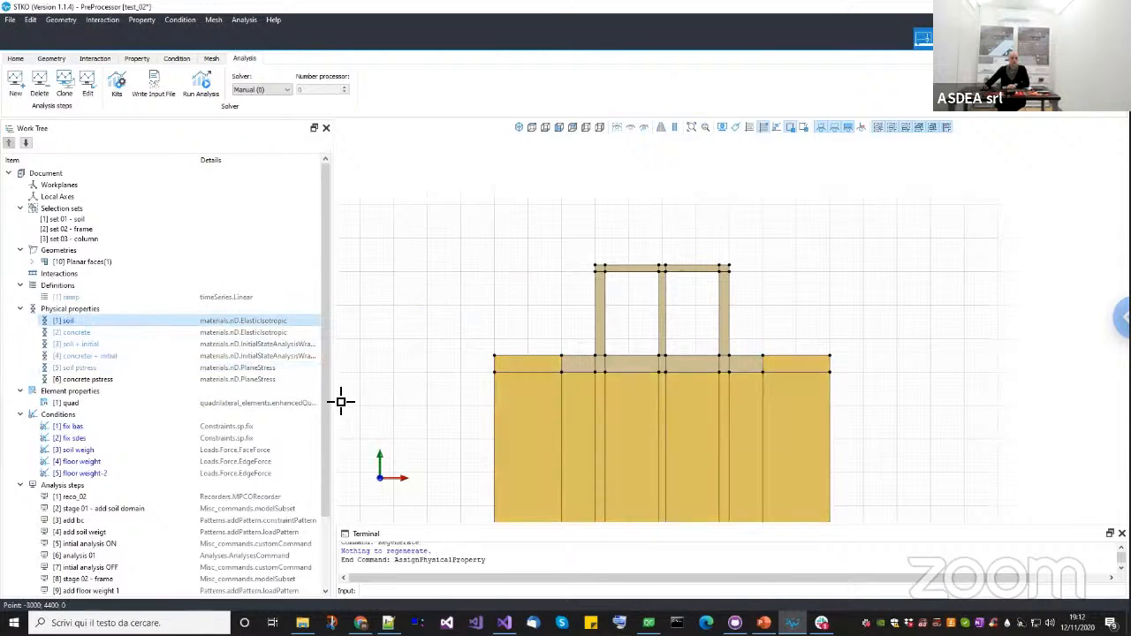
# Select the faces that use the "concrete pstress" property and assign the "concrete" physical property to them.
pyautogui.rightClick(245, 379)
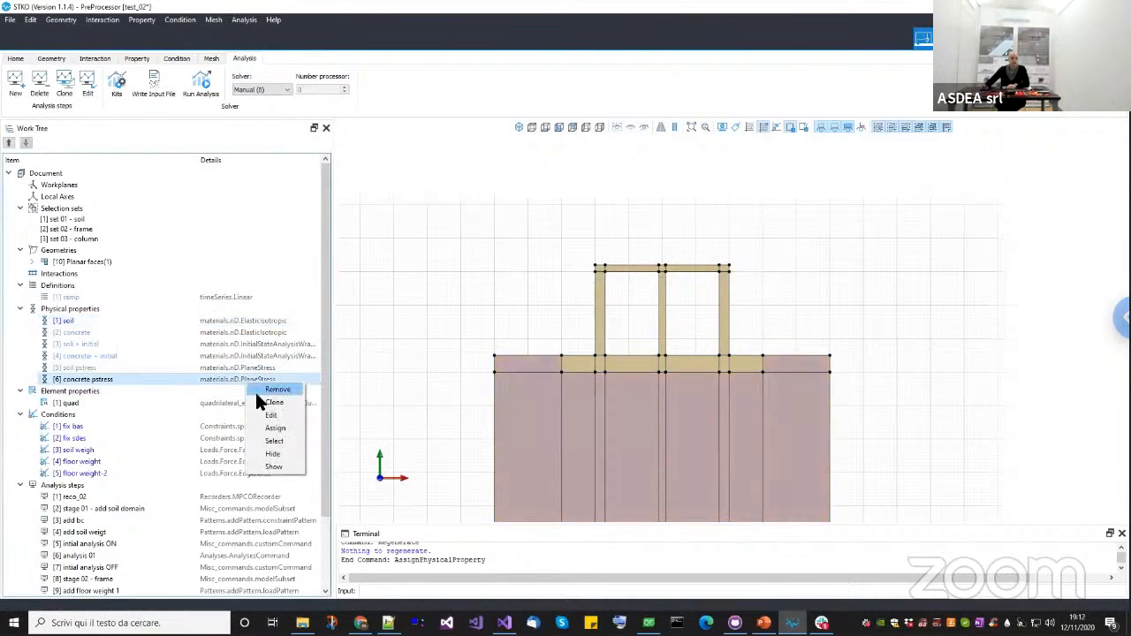
pyautogui.click(272, 440)
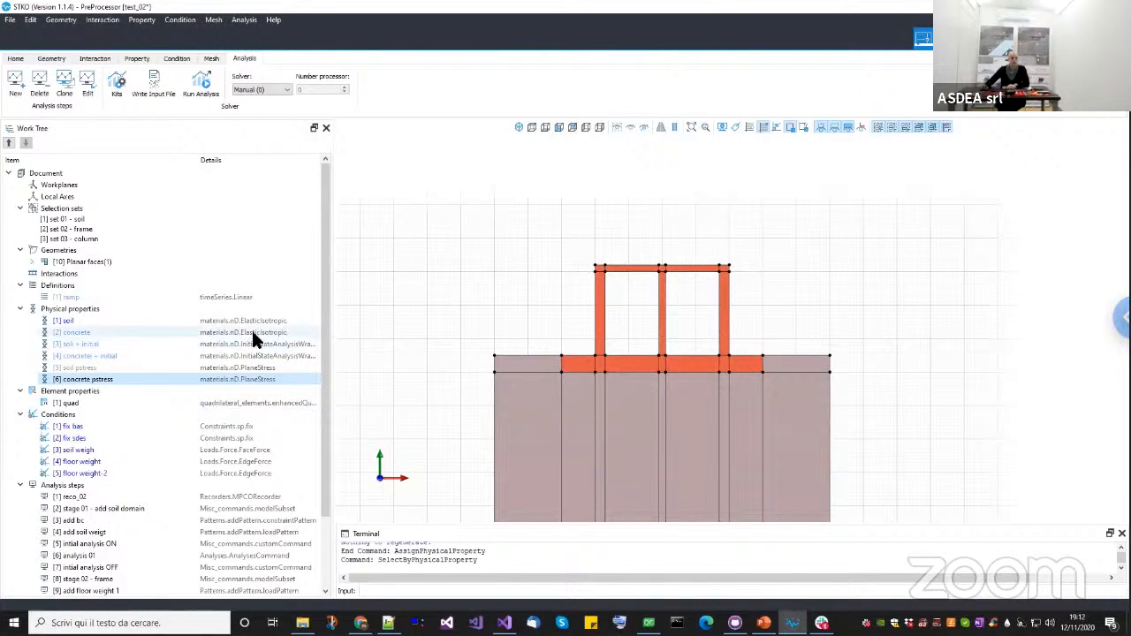
pyautogui.moveTo(251, 333); pyautogui.dragTo(400, 355)
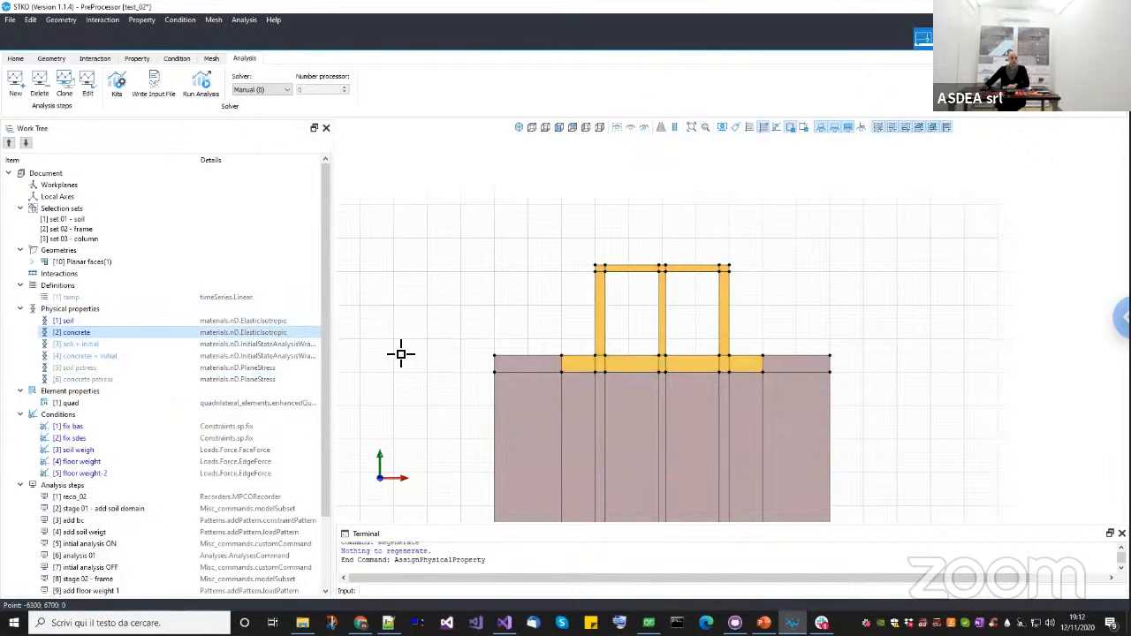
# Remove the "soil + initial", "concrete + initial", "soil pstress" and "concrete pstress" physical properties from the model.
pyautogui.rightClick(233, 347)
pyautogui.click(234, 348)
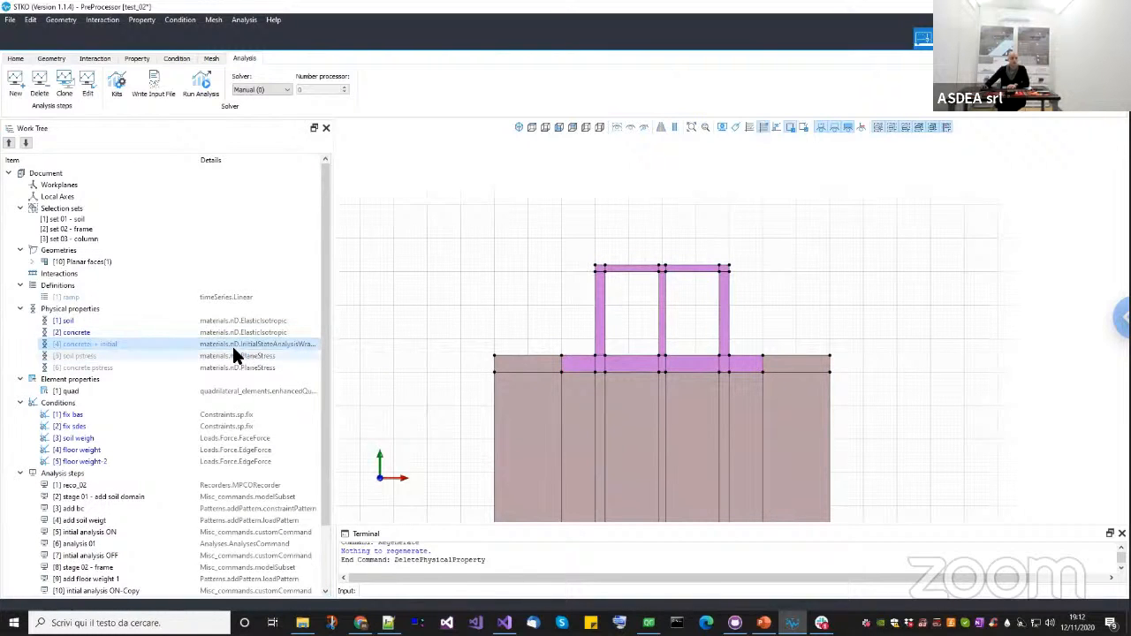
pyautogui.rightClick(238, 345)
pyautogui.click(240, 348)
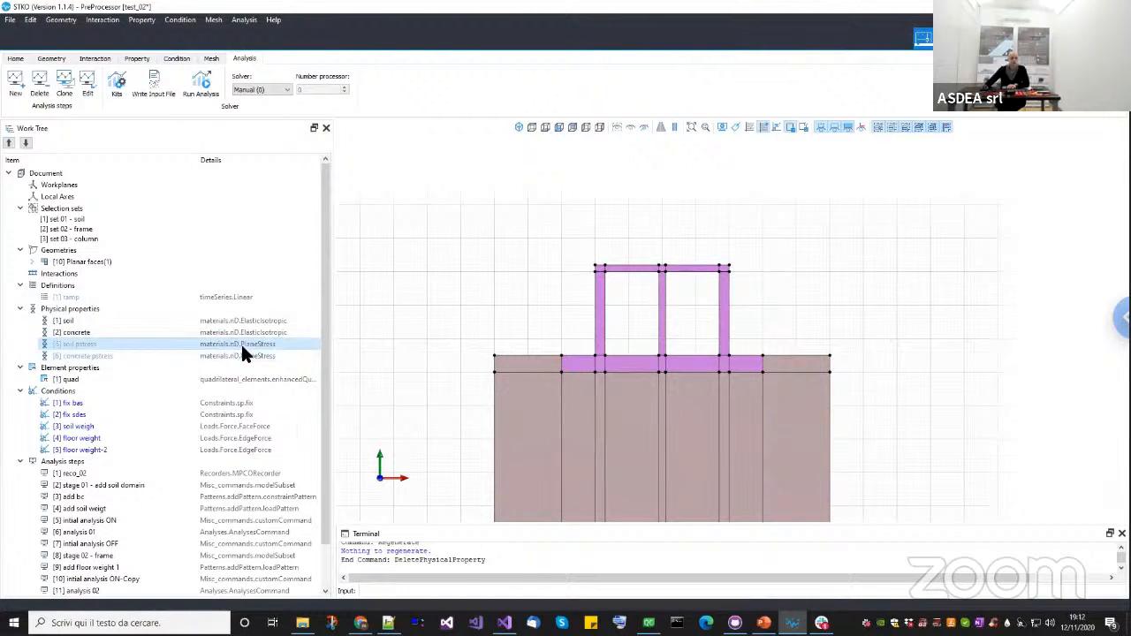
pyautogui.rightClick(242, 345)
pyautogui.click(247, 350)
pyautogui.rightClick(248, 347)
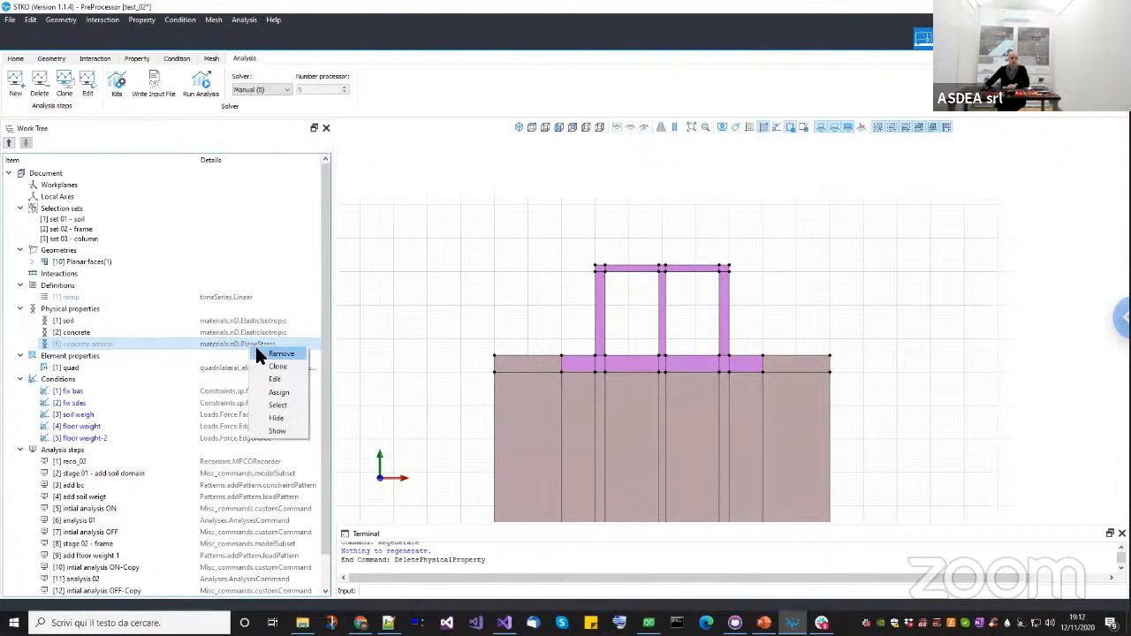
pyautogui.click(254, 351)
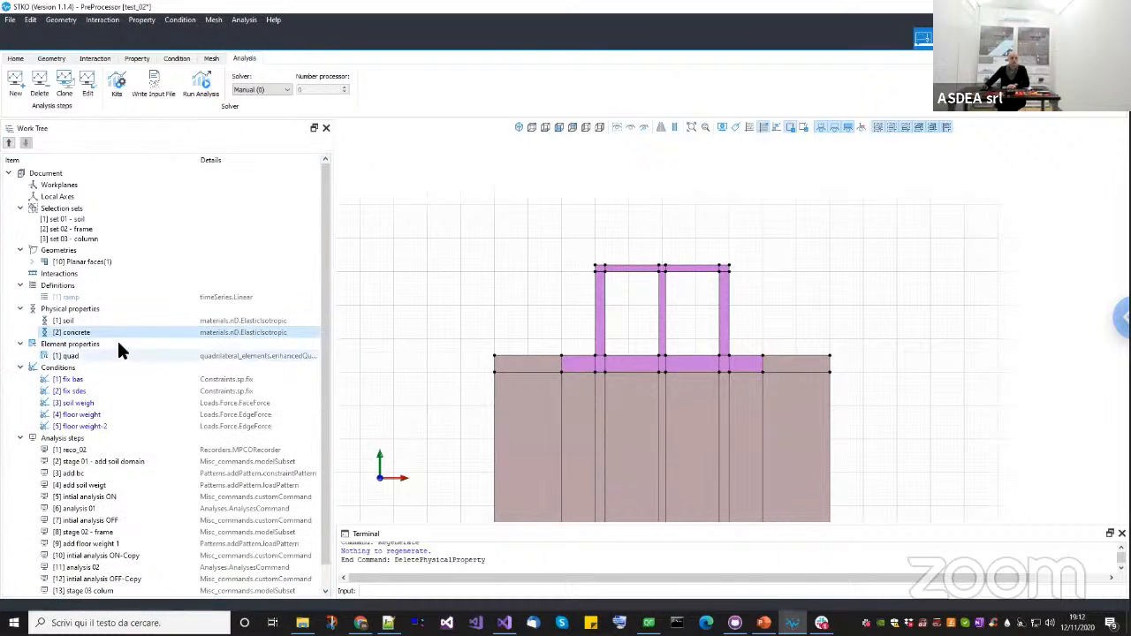
# Check the settings of the "quad" element property without changing them.
pyautogui.click(207, 355)
pyautogui.rightClick(210, 355)
pyautogui.click(223, 386)
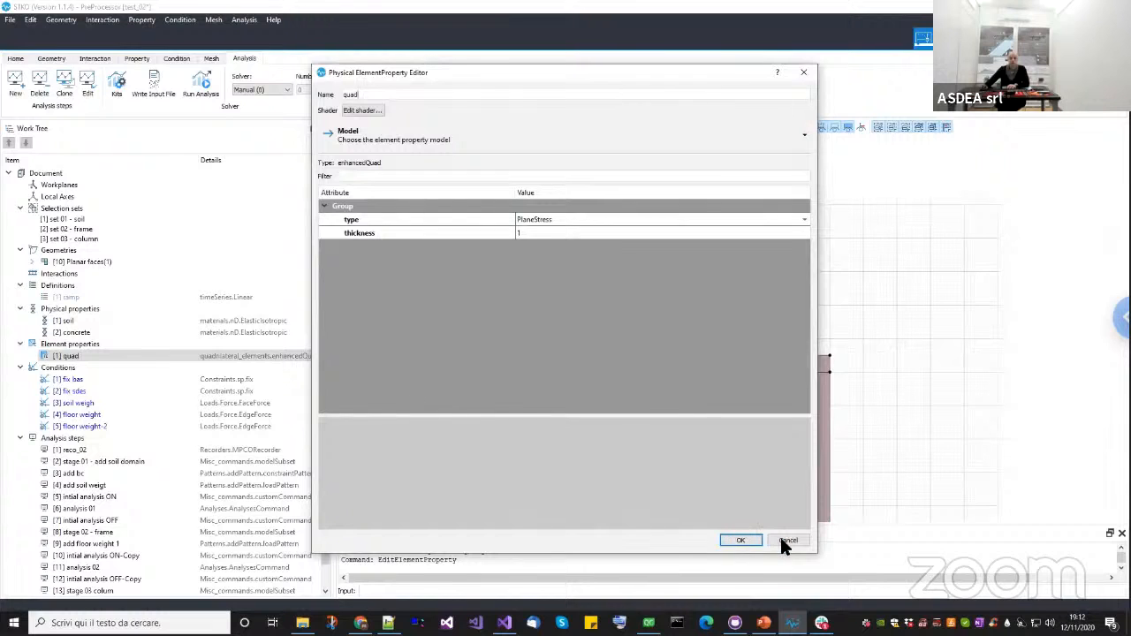
pyautogui.click(785, 541)
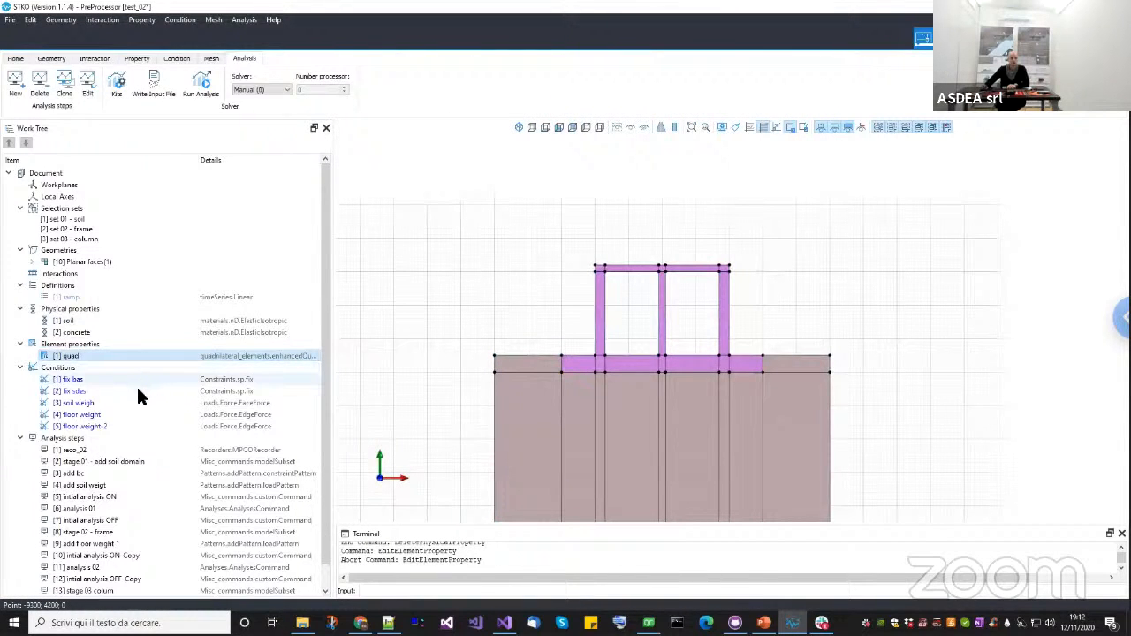
# Remove all the initial analysis ON and OFF custom command steps, including their copies, from the analysis steps.
pyautogui.scroll(-1, 131, 415)
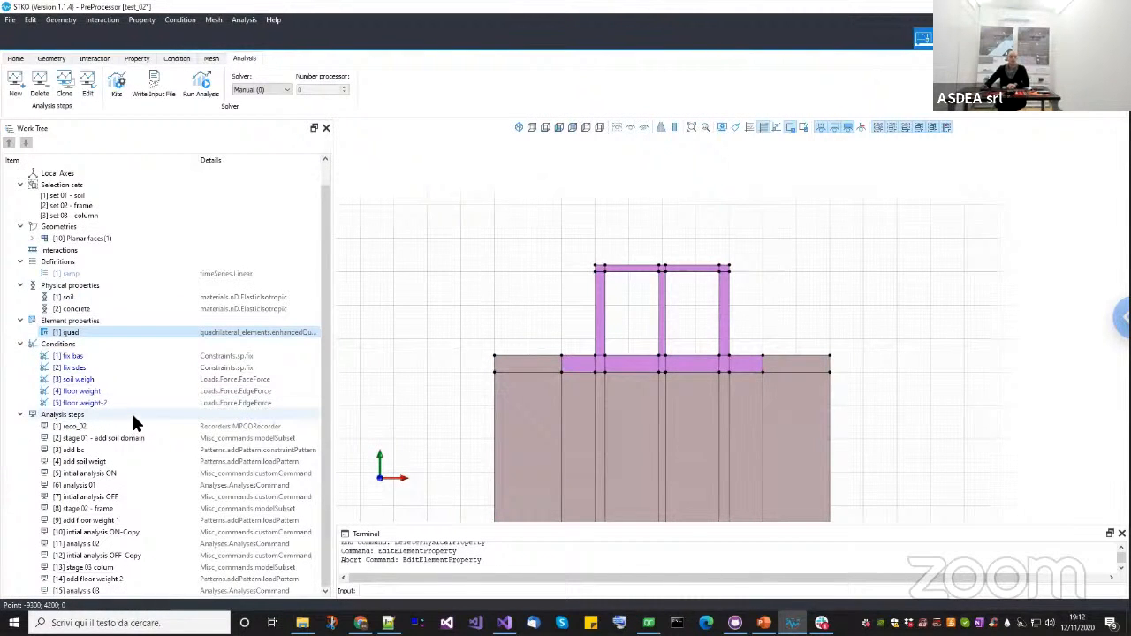
pyautogui.click(132, 415)
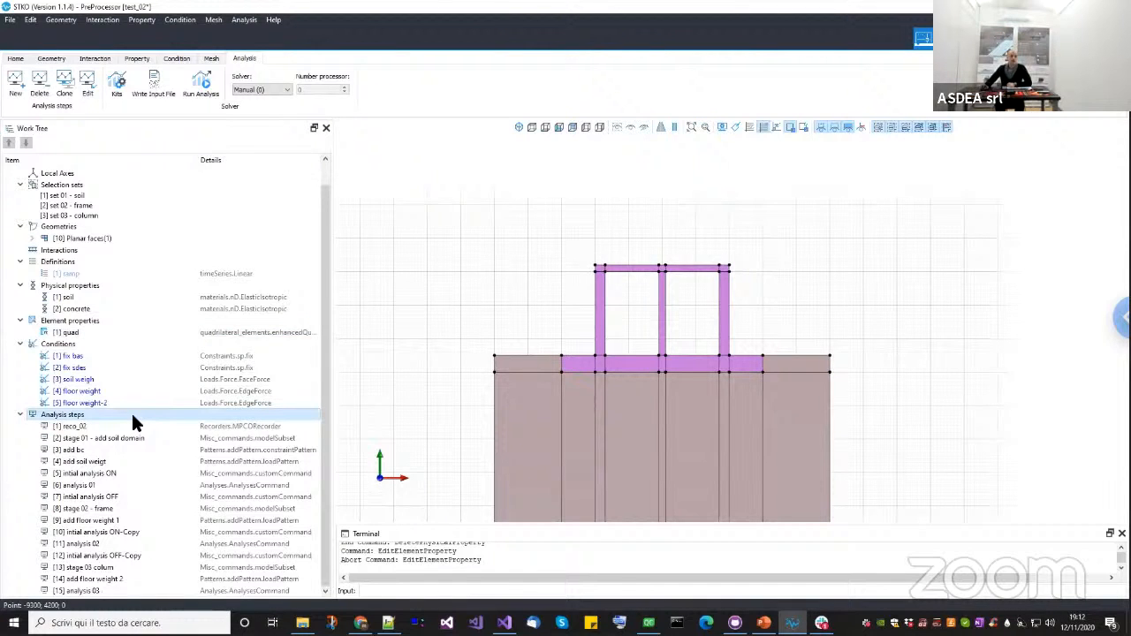
pyautogui.rightClick(97, 476)
pyautogui.click(106, 478)
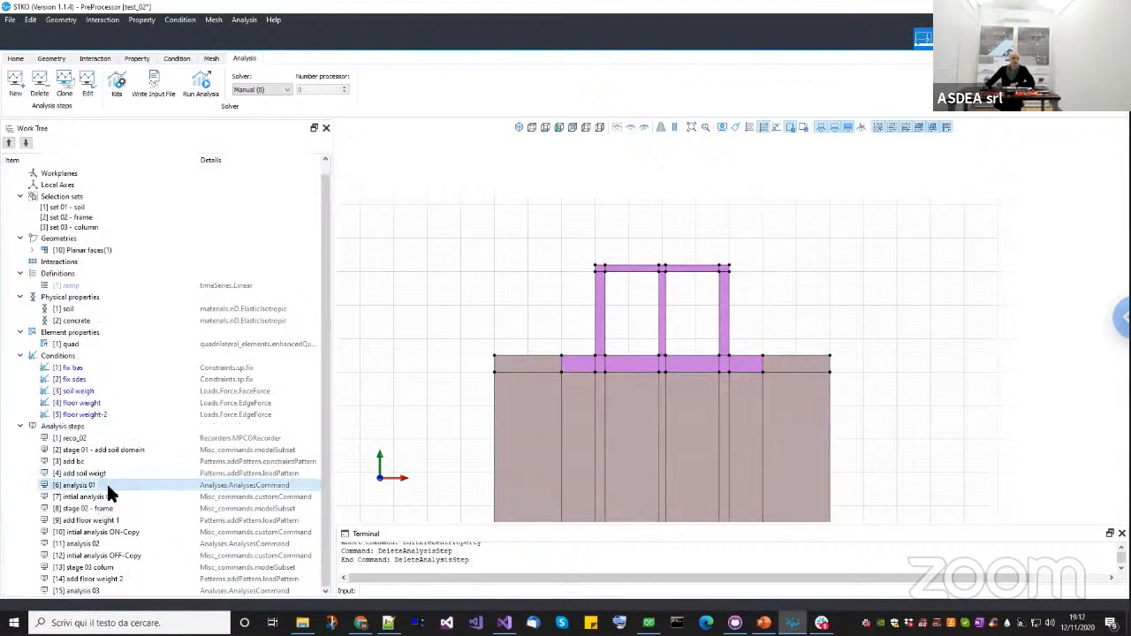
pyautogui.rightClick(106, 496)
pyautogui.click(109, 506)
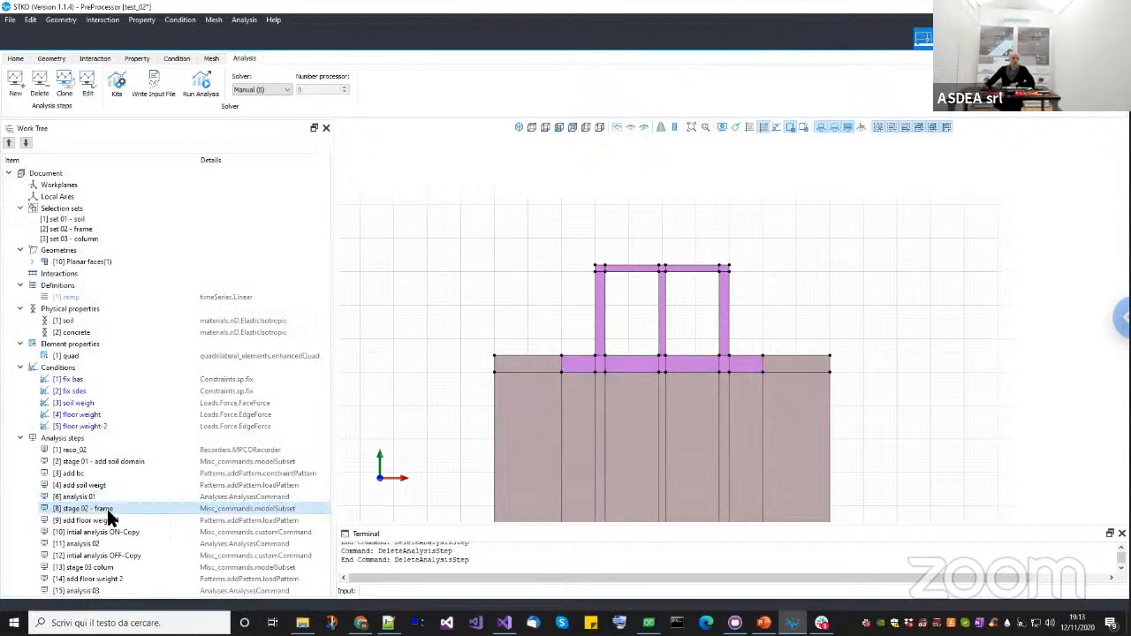
pyautogui.rightClick(104, 528)
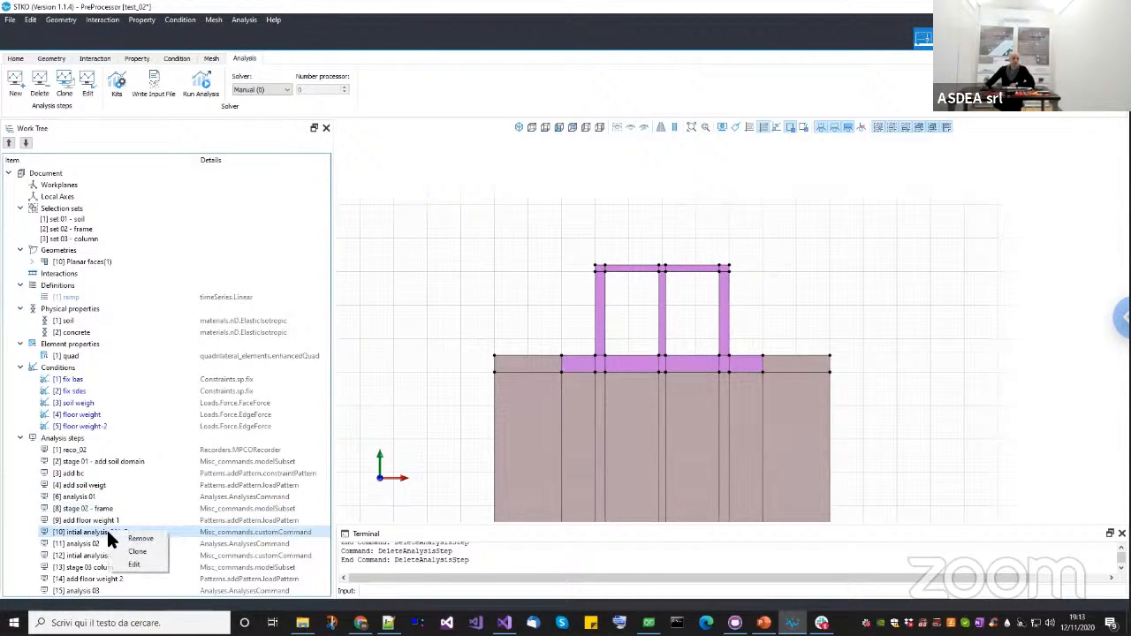
pyautogui.click(131, 538)
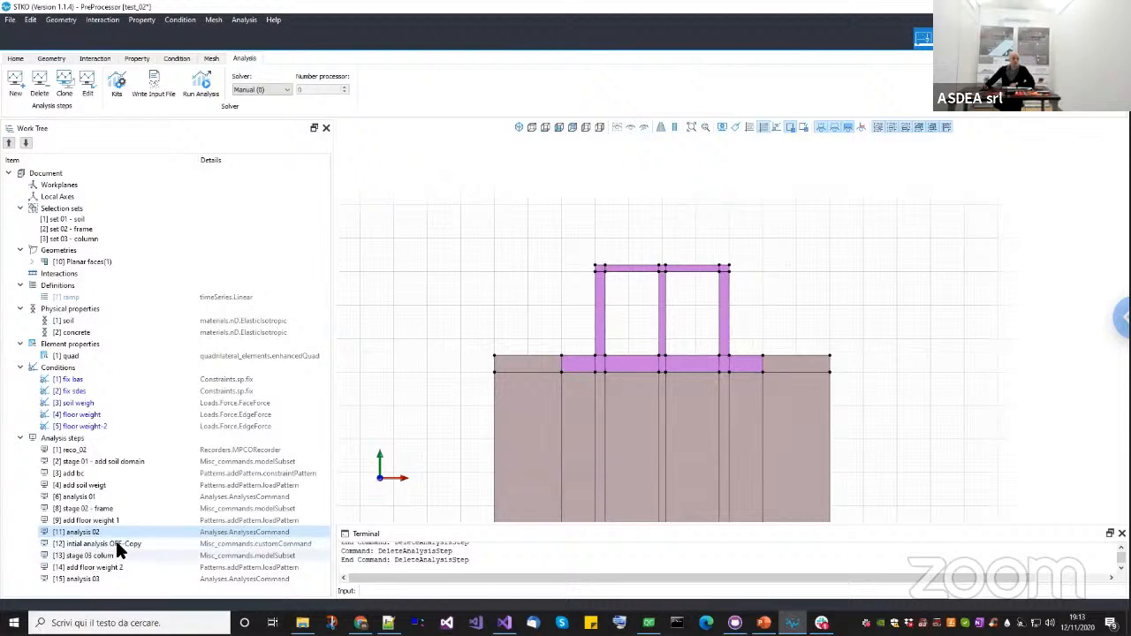
pyautogui.rightClick(124, 544)
pyautogui.click(134, 550)
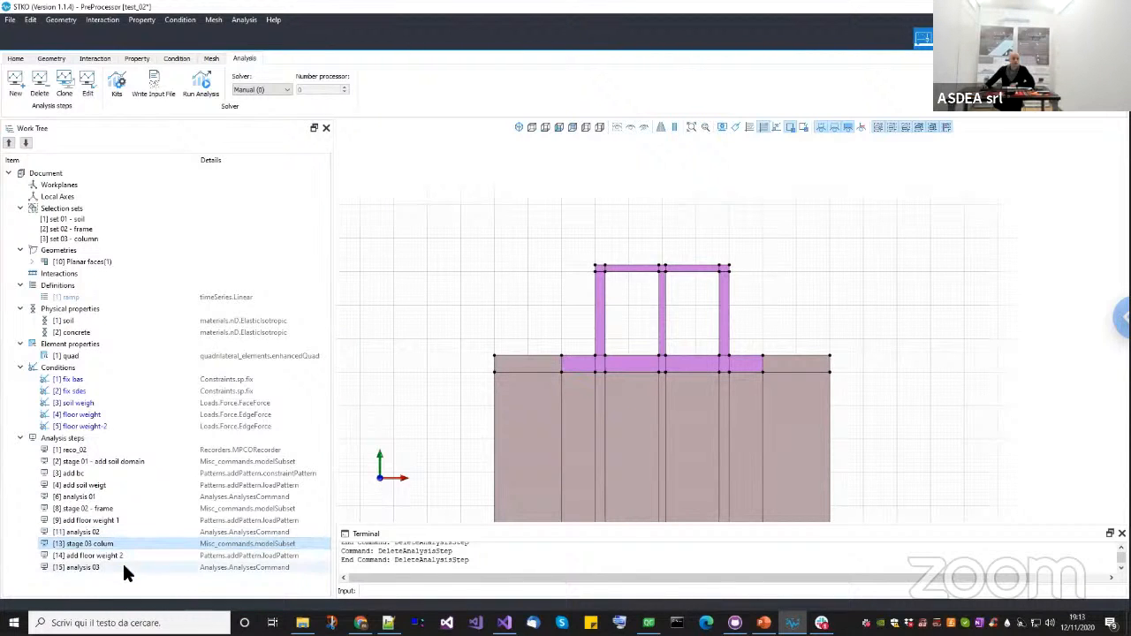
# Go through the remaining analysis steps from reco_02 to analysis 03 to review the staged sequence.
pyautogui.click(97, 454)
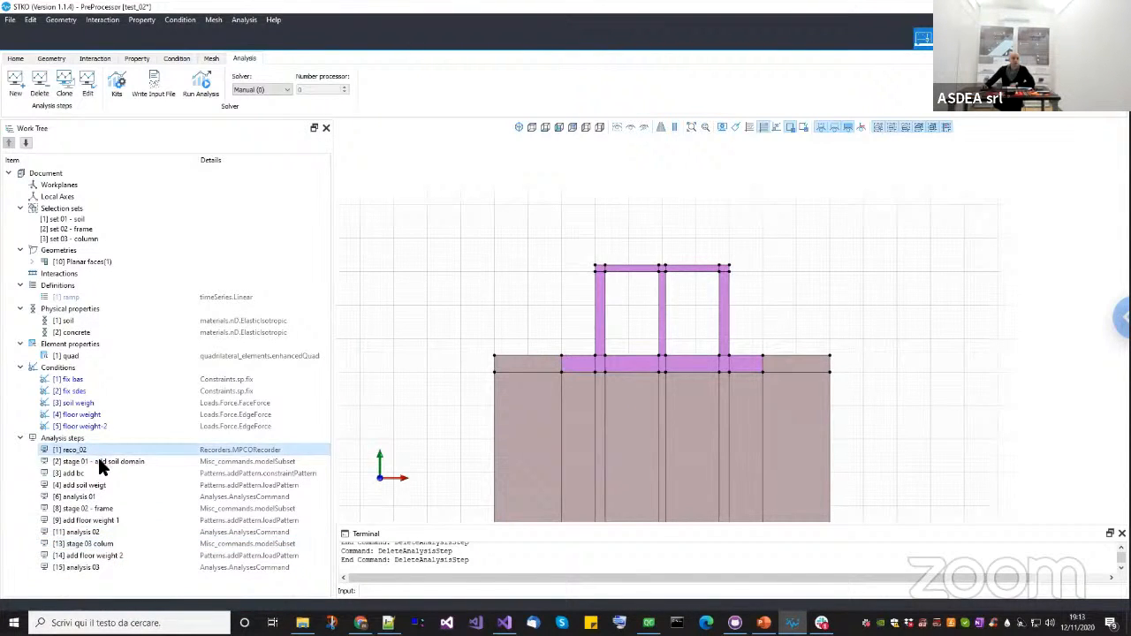
pyautogui.click(99, 460)
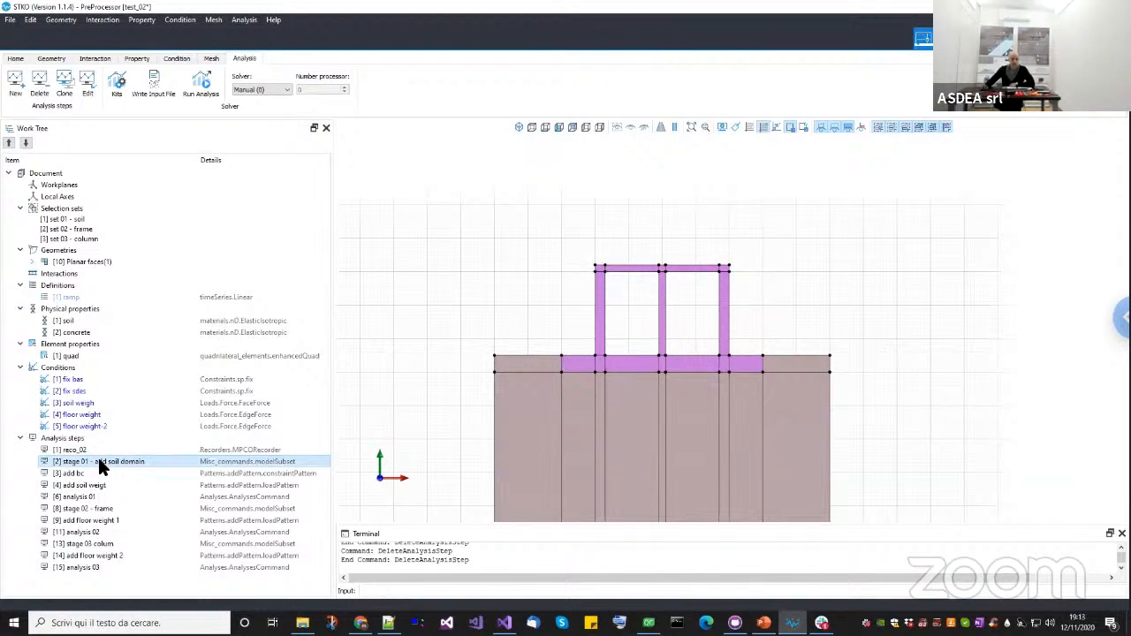
pyautogui.click(95, 475)
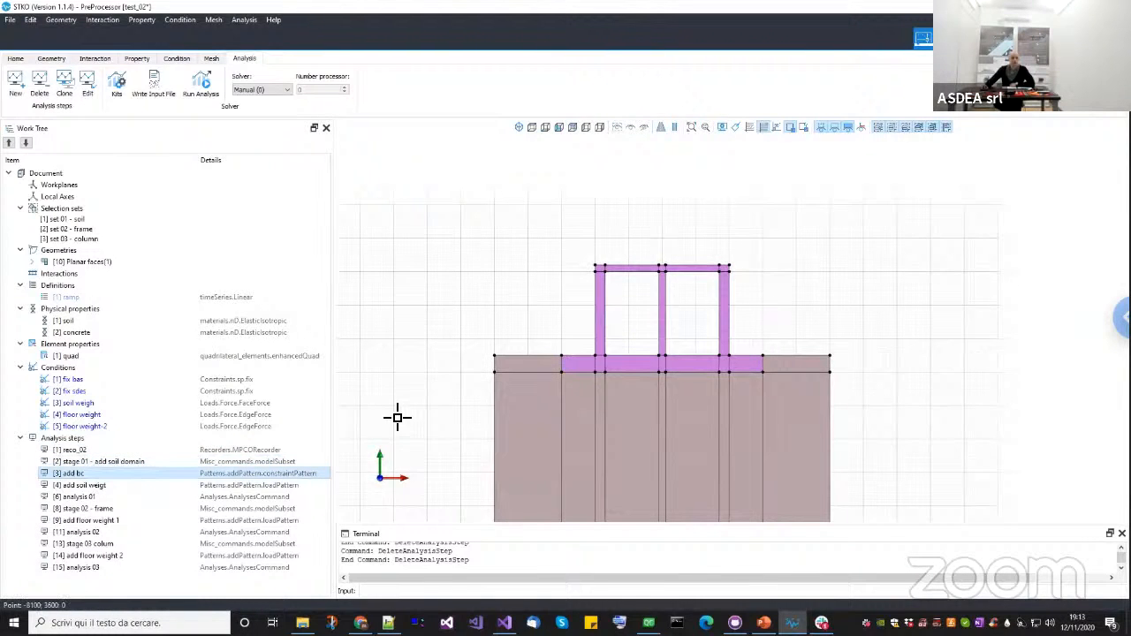
pyautogui.moveTo(518, 508); pyautogui.dragTo(508, 458, button='middle')
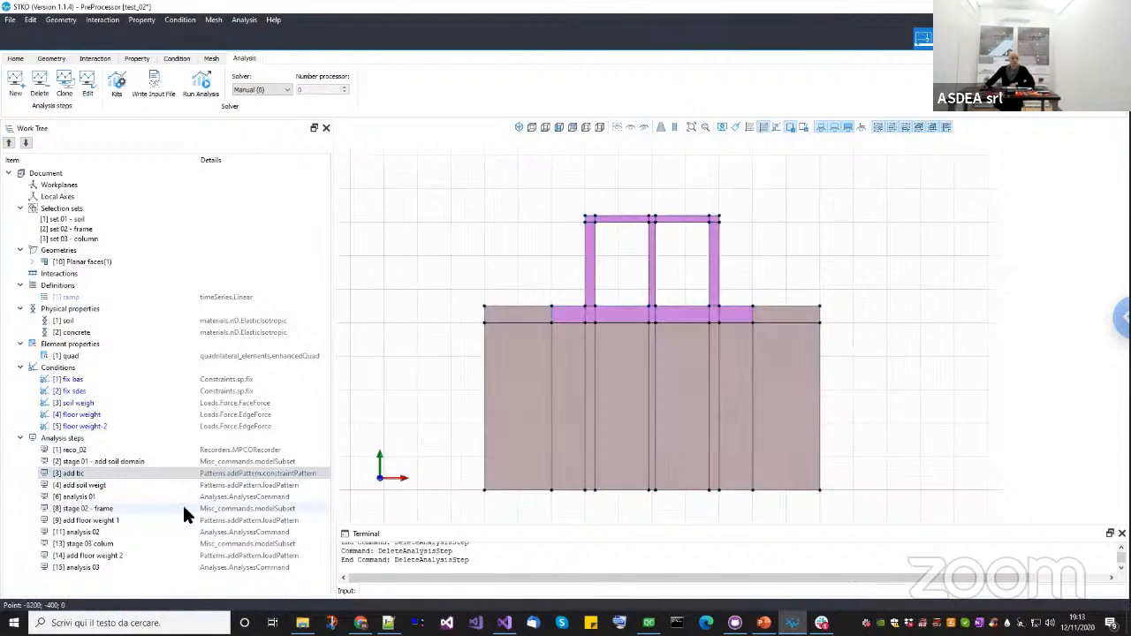
pyautogui.click(147, 487)
pyautogui.press('Down')
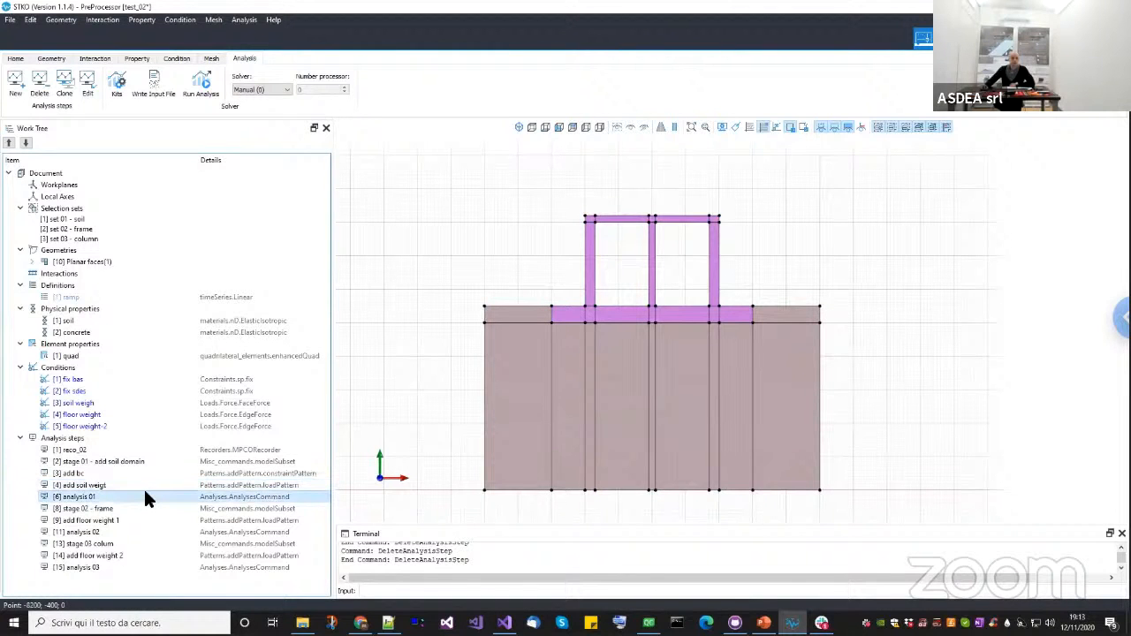
pyautogui.click(144, 508)
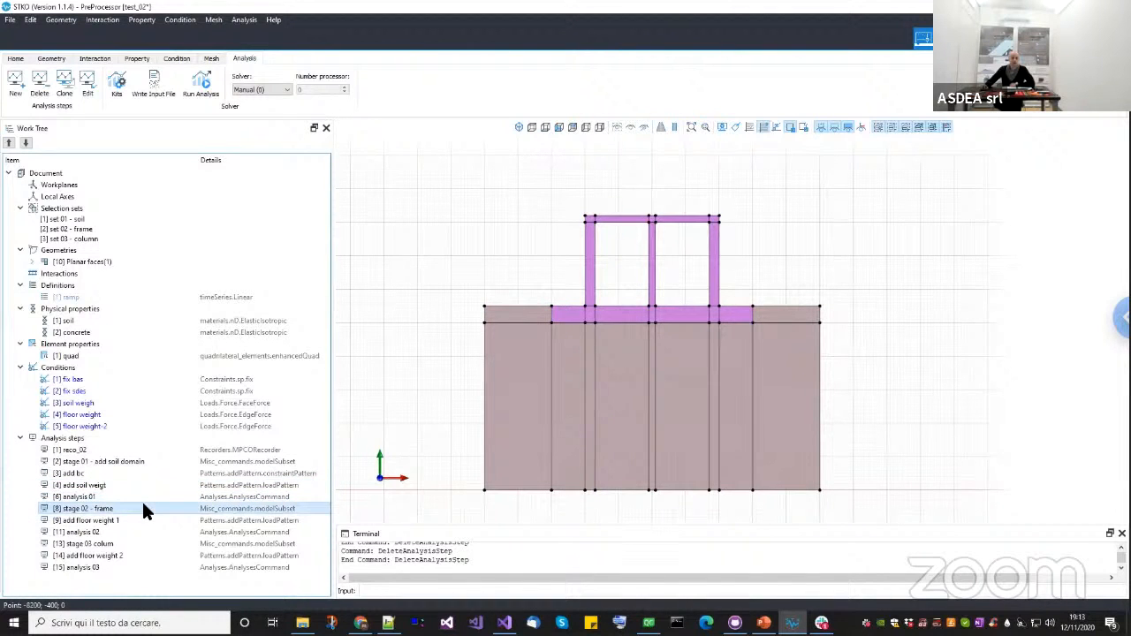
pyautogui.click(141, 520)
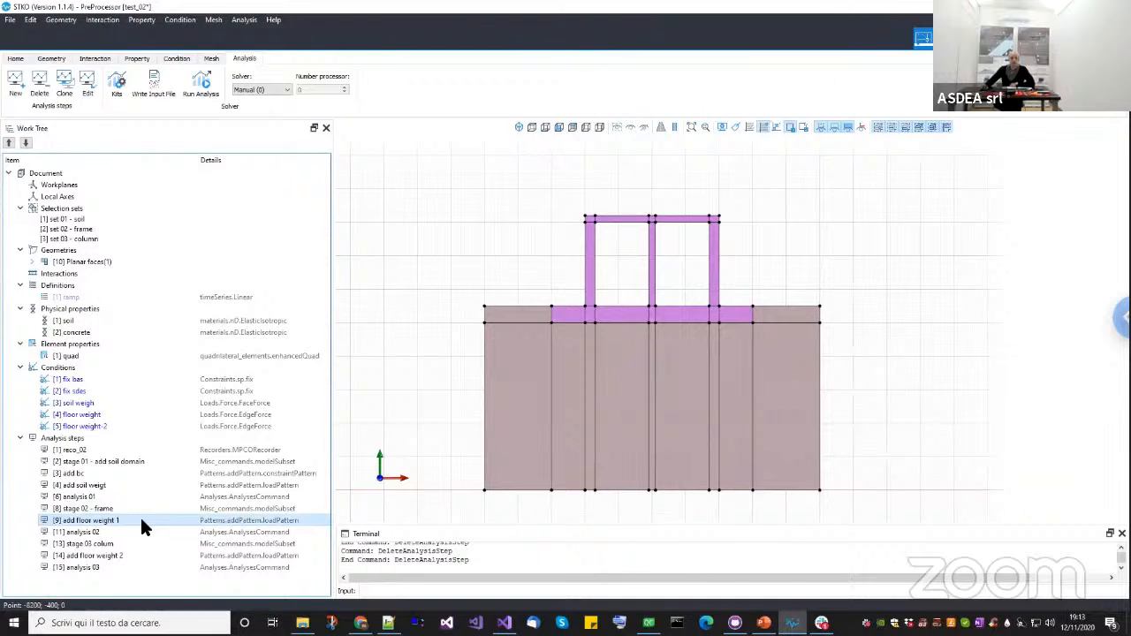
pyautogui.click(133, 531)
pyautogui.click(129, 542)
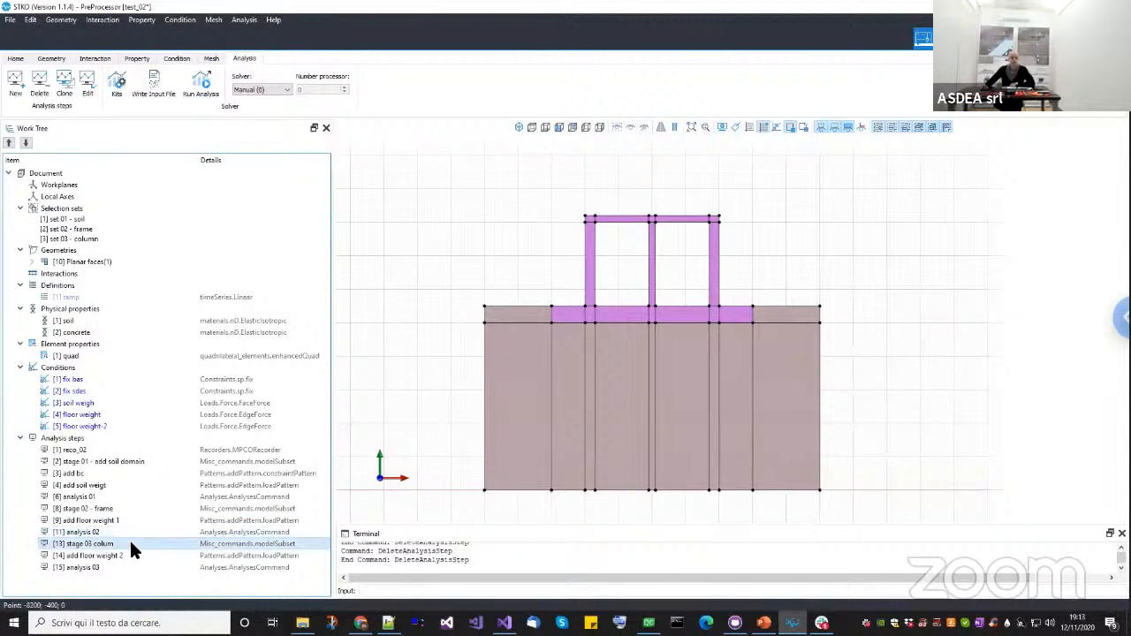
pyautogui.click(132, 556)
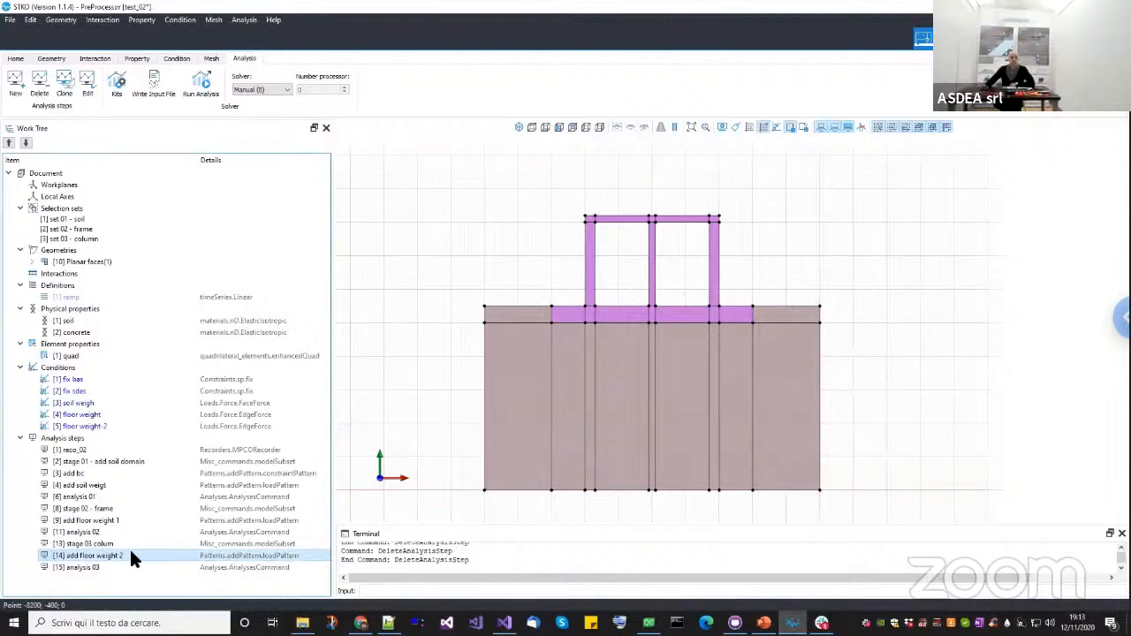
pyautogui.click(131, 570)
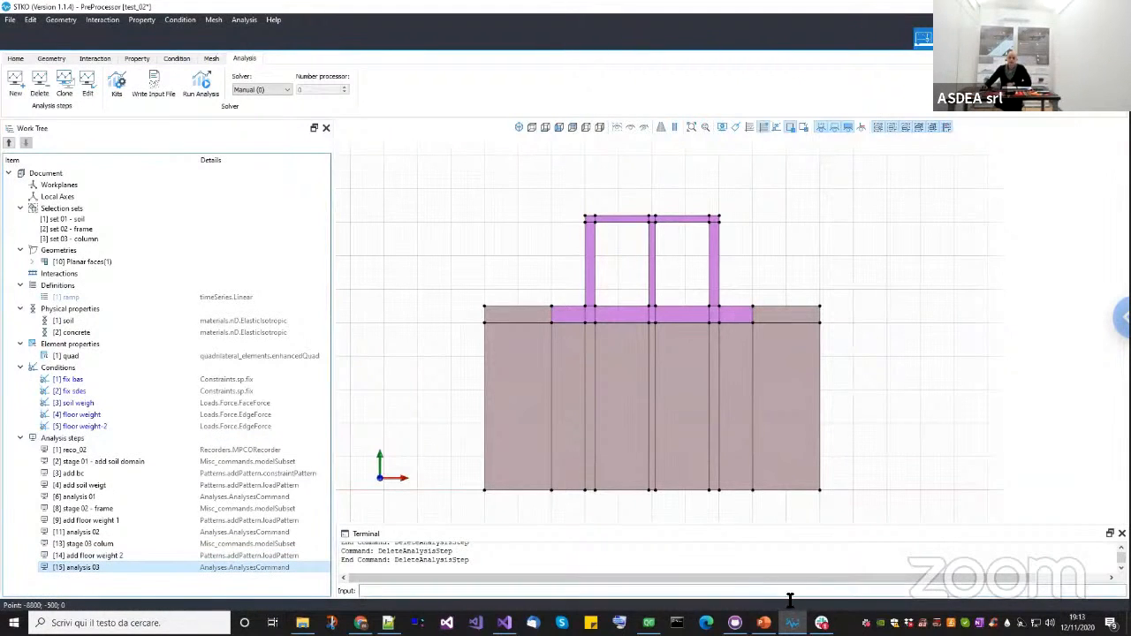
# Switch to the PowerPoint presentation to review the kinematically constrained sub-domains point on the Contents slide, and return to STKO.
pyautogui.click(822, 623)
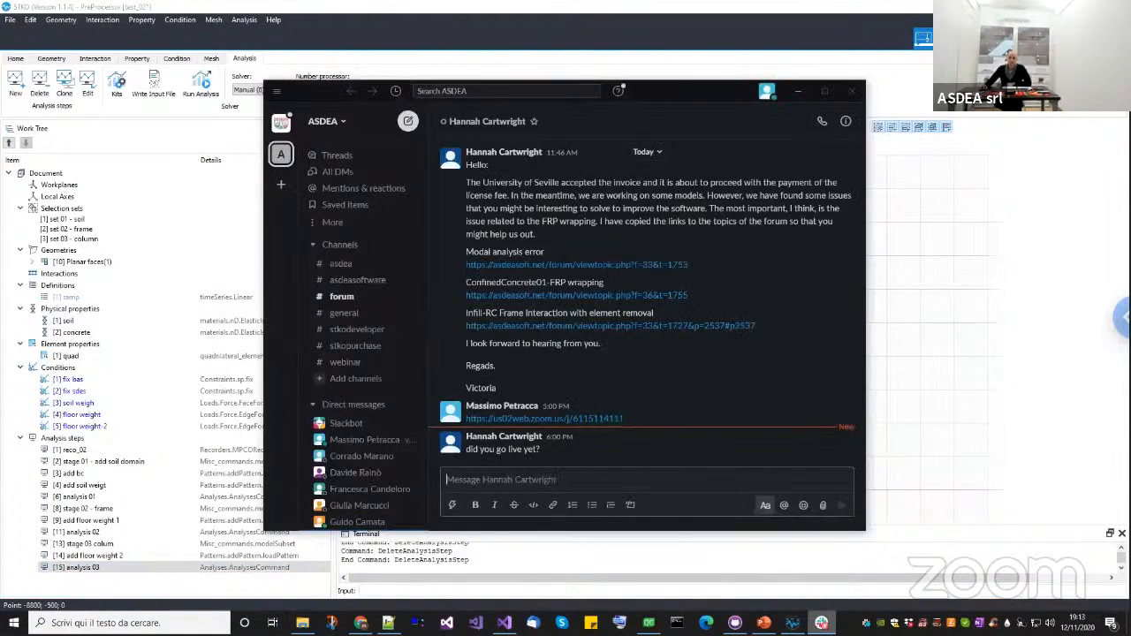
pyautogui.click(822, 624)
pyautogui.click(766, 623)
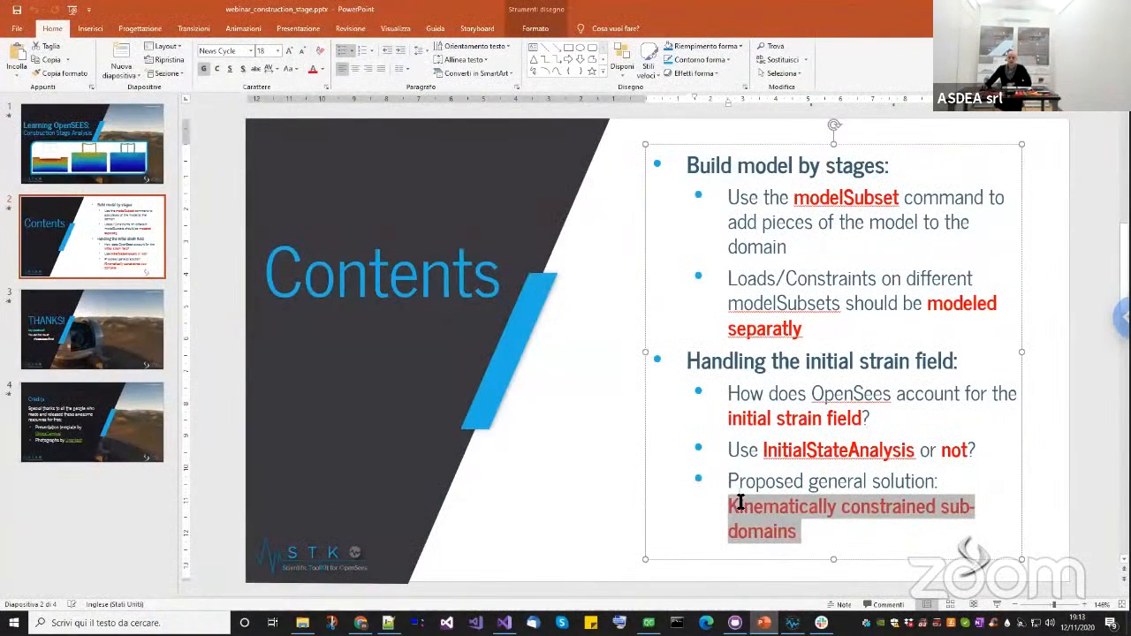
pyautogui.click(725, 501)
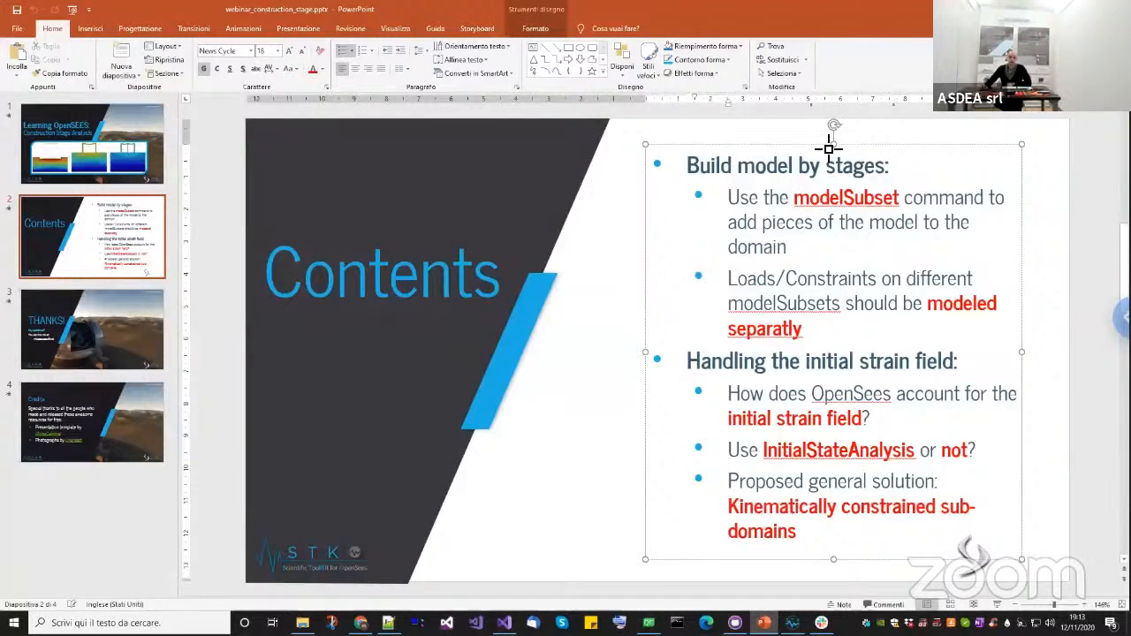
pyautogui.hotkey('alt', 'Tab')
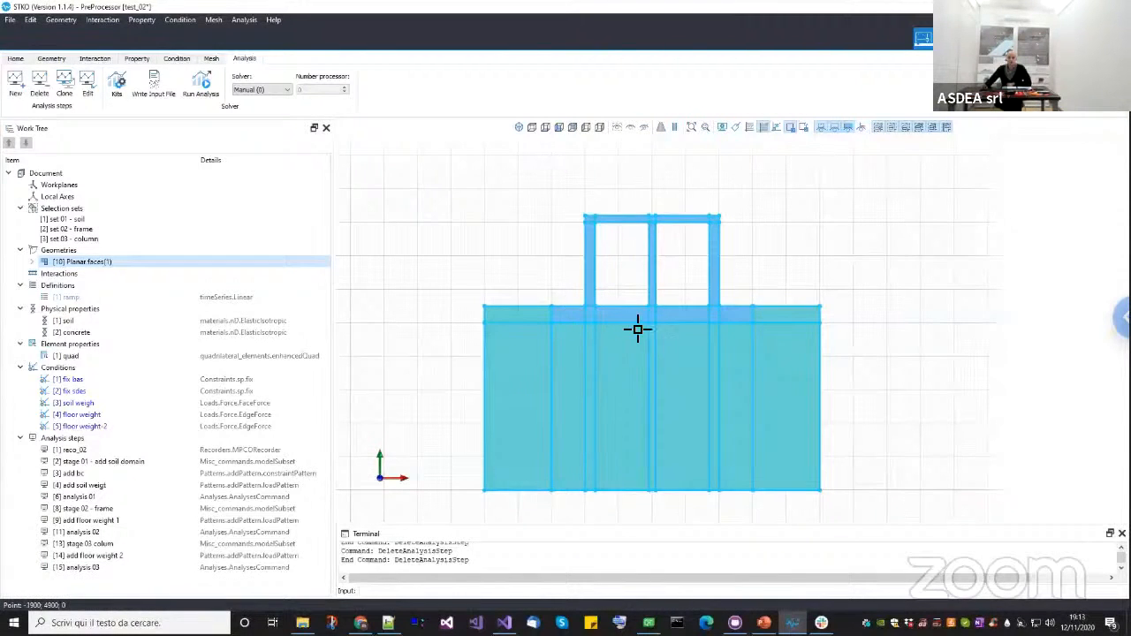
# Explode the single Planar faces(1) geometry of soil and frame into its separate faces.
pyautogui.click(839, 303)
pyautogui.moveTo(847, 292); pyautogui.dragTo(868, 301, button='middle')
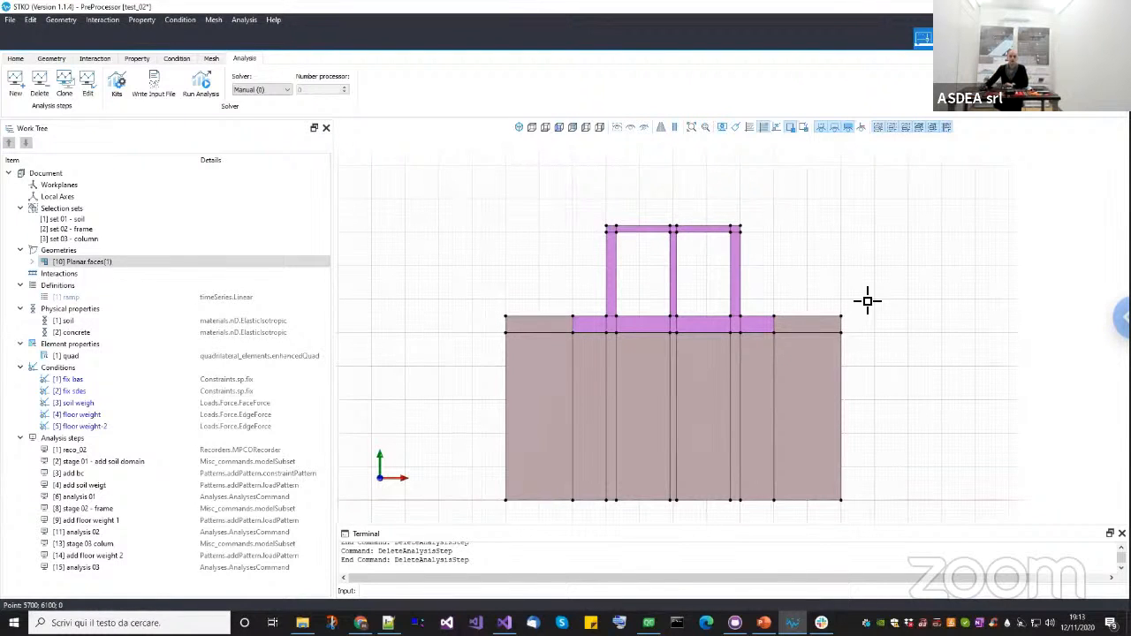
pyautogui.moveTo(703, 352); pyautogui.dragTo(696, 328, button='middle')
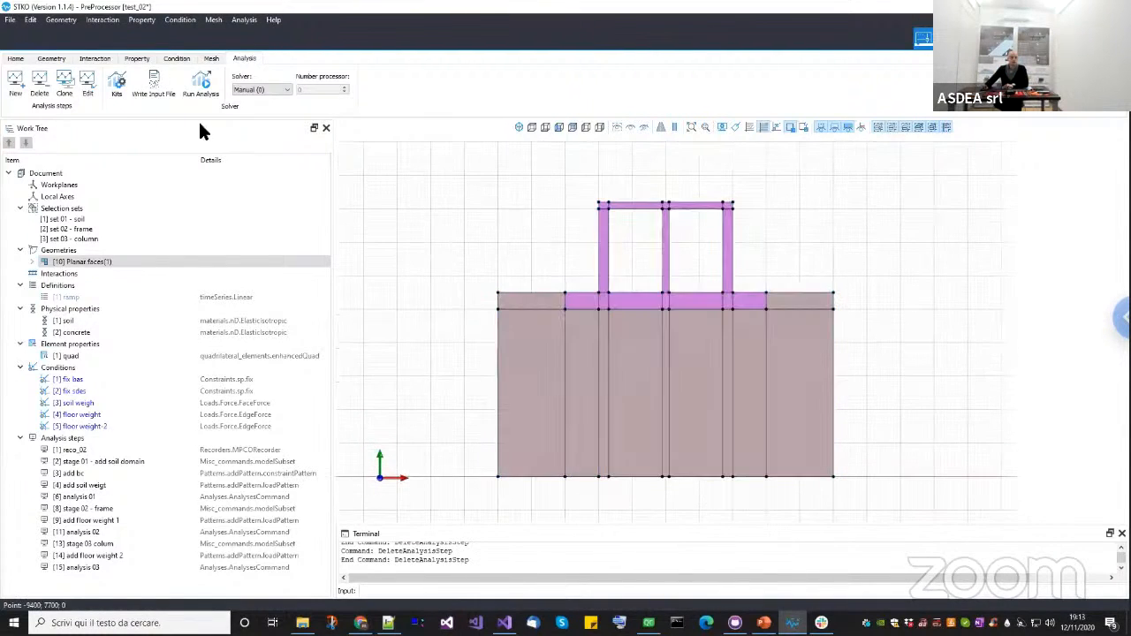
pyautogui.click(52, 58)
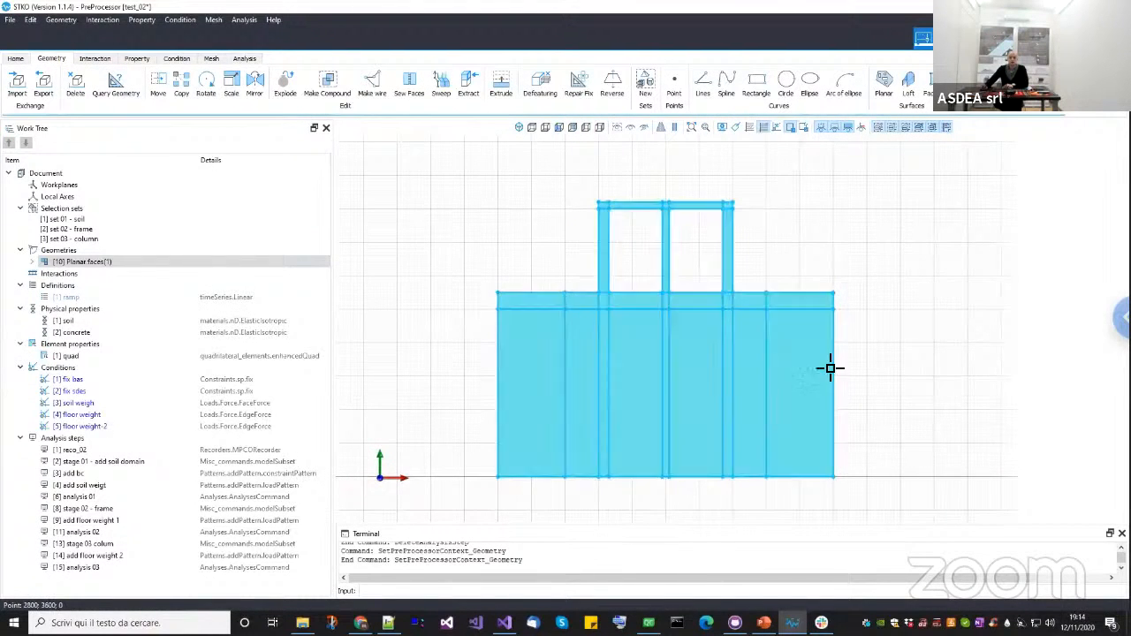
pyautogui.click(740, 410)
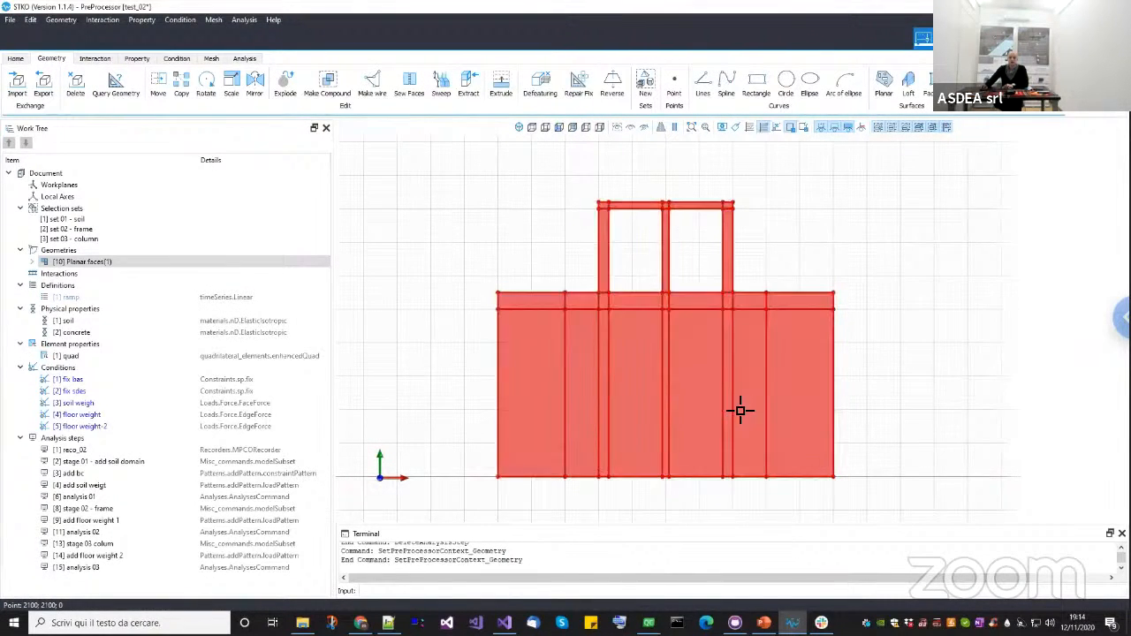
pyautogui.click(284, 89)
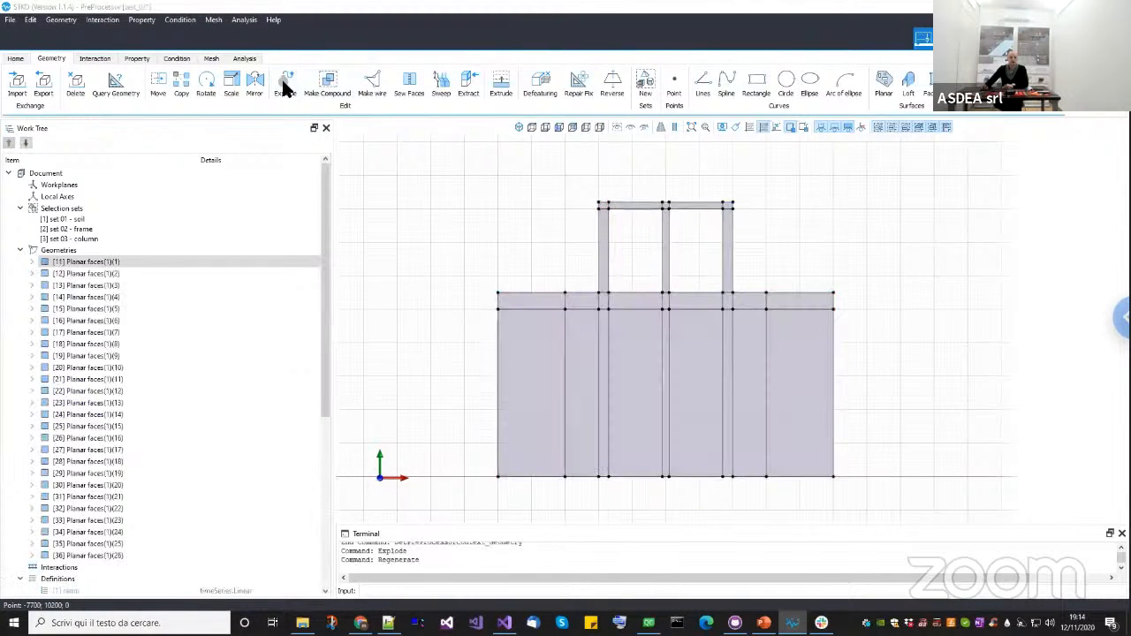
# Merge all the soil faces, including the two upper side blocks beside the foundation, performing intersections with the full boolean operation.
pyautogui.scroll(-2, 137, 466)
pyautogui.scroll(-2, 137, 465)
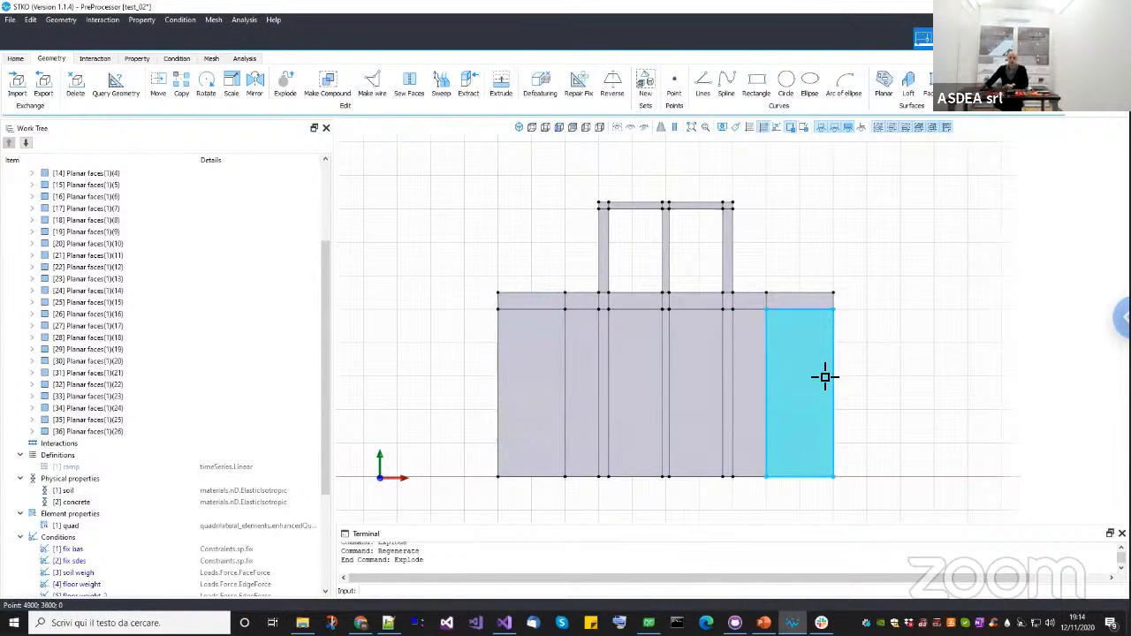
pyautogui.scroll(1, 825, 378)
pyautogui.moveTo(893, 435); pyautogui.dragTo(424, 240)
pyautogui.moveTo(867, 349); pyautogui.dragTo(828, 245)
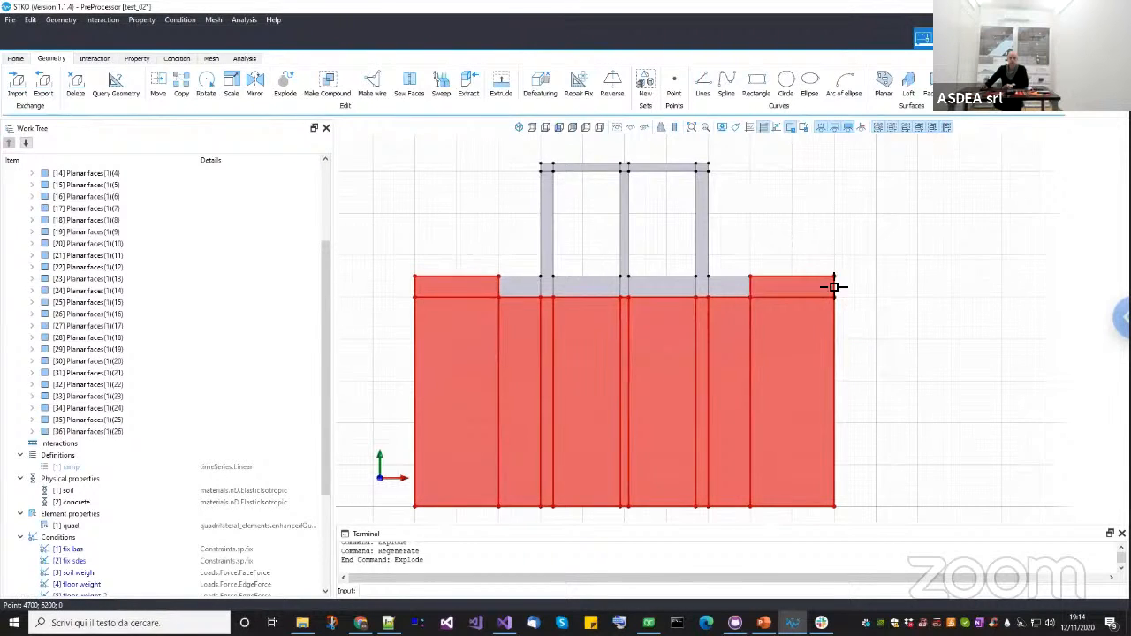
pyautogui.scroll(-3, 834, 286)
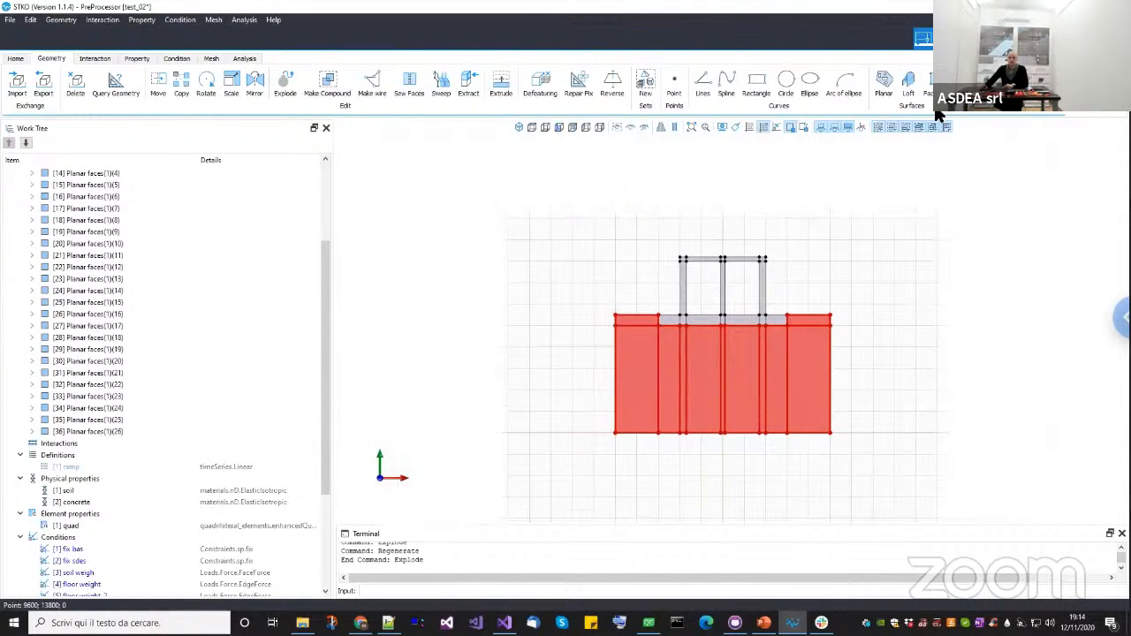
pyautogui.click(1084, 99)
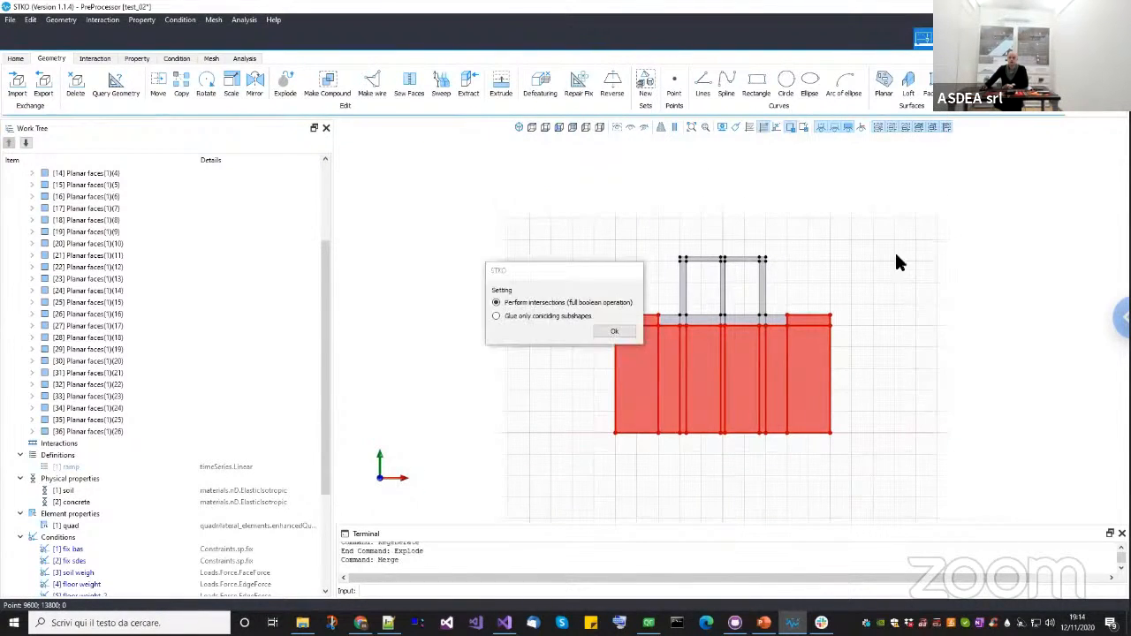
pyautogui.click(622, 330)
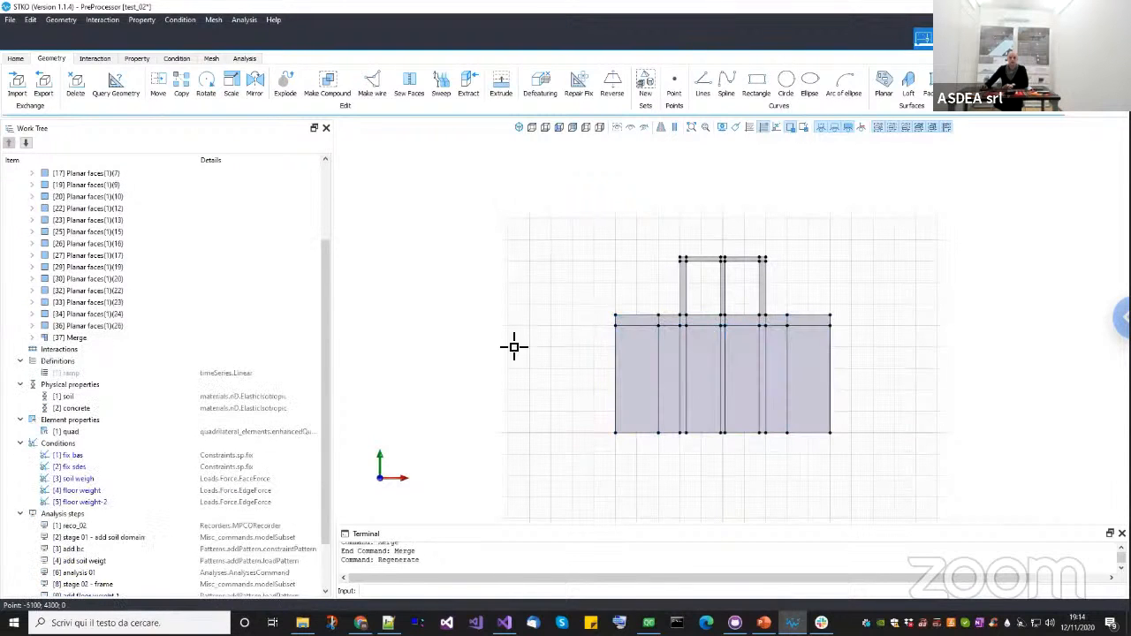
# Rename the merged soil geometry as soil.
pyautogui.click(89, 336)
pyautogui.rightClick(88, 336)
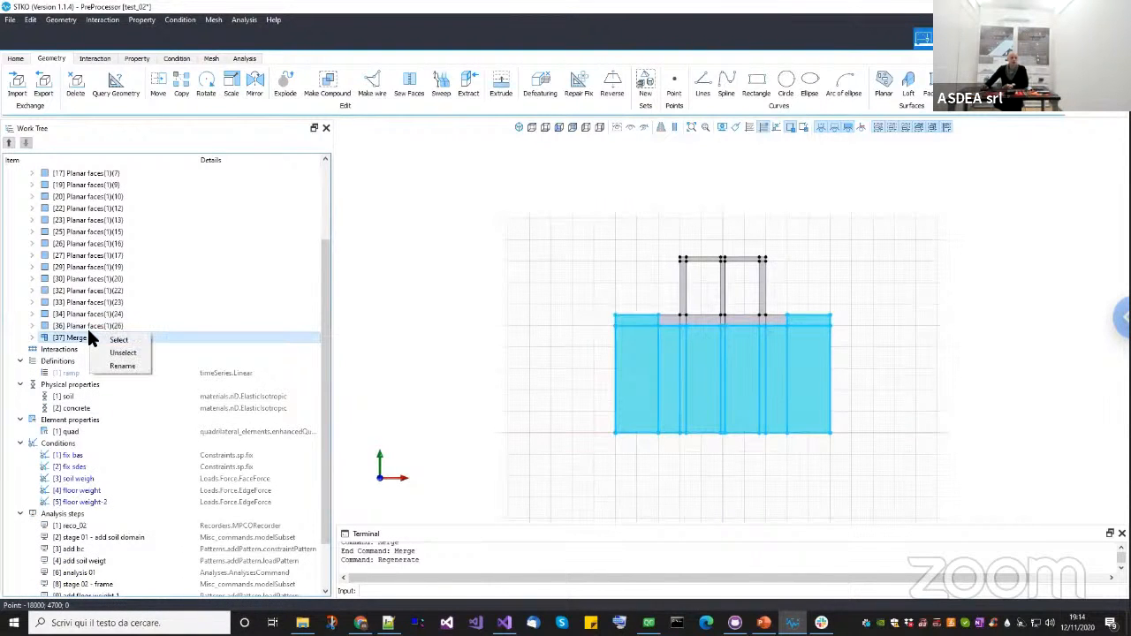
pyautogui.click(115, 365)
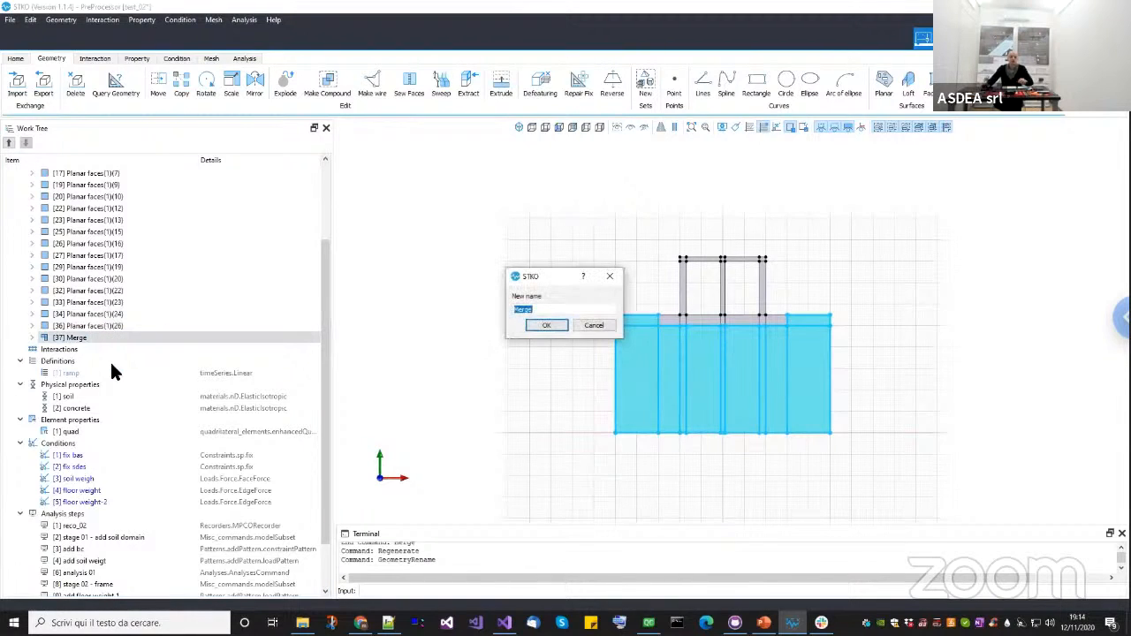
pyautogui.write('soil')
pyautogui.press('Return')
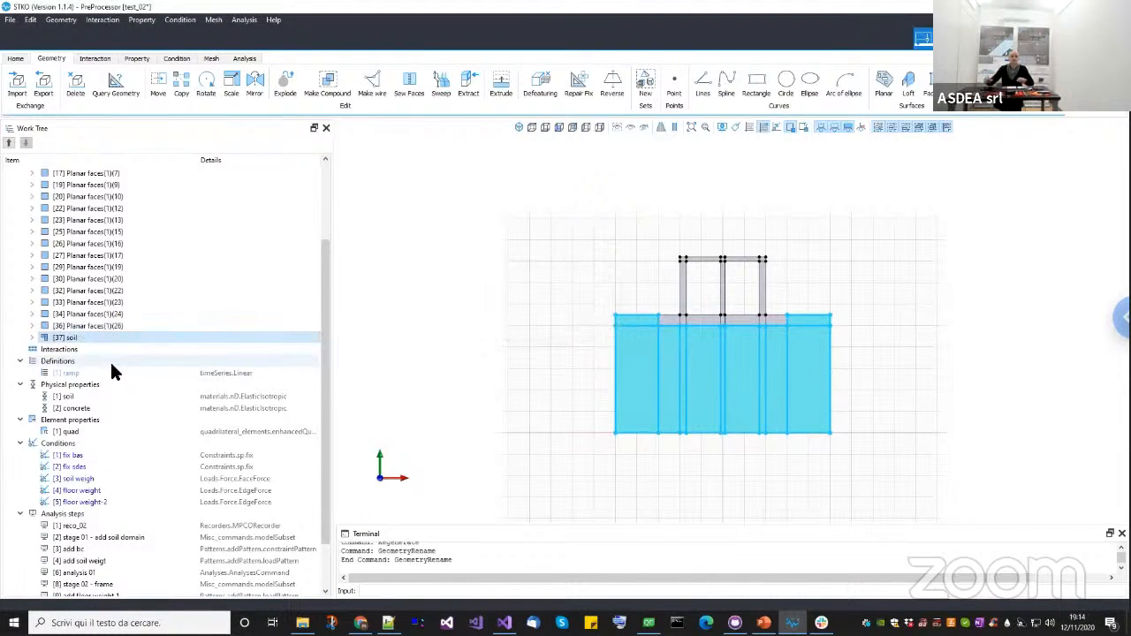
# Merge the foundation, outer column and beam faces, excluding the central column, performing intersections with the full boolean operation.
pyautogui.scroll(3, 786, 321)
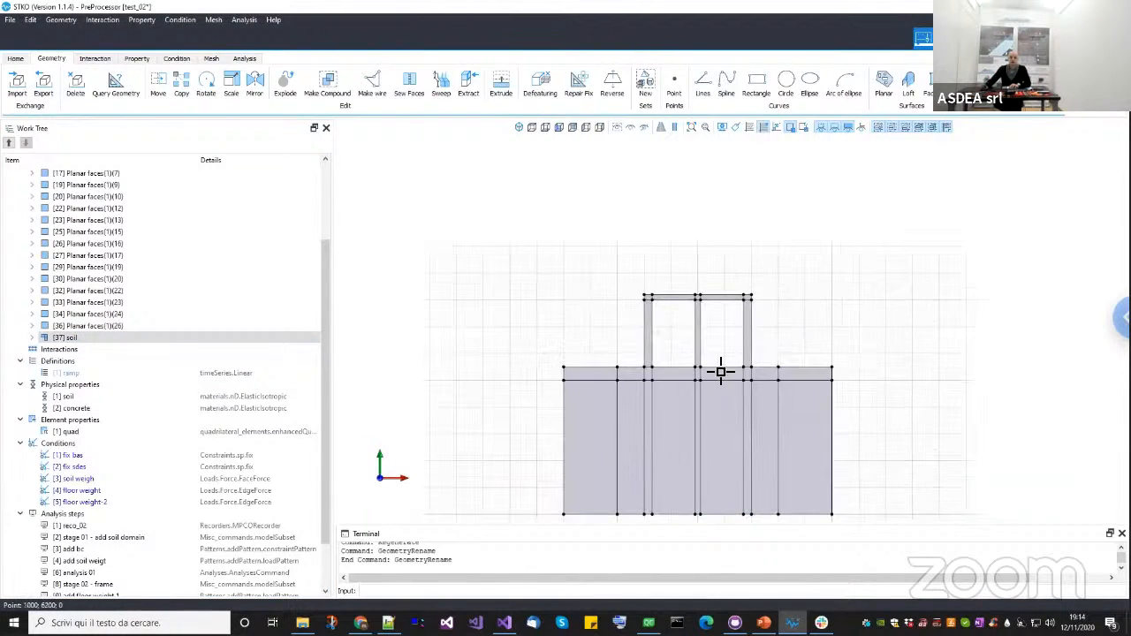
pyautogui.moveTo(781, 382); pyautogui.dragTo(611, 265)
pyautogui.keyDown('shift'); pyautogui.moveTo(714, 330); pyautogui.dragTo(655, 313); pyautogui.keyUp('shift')
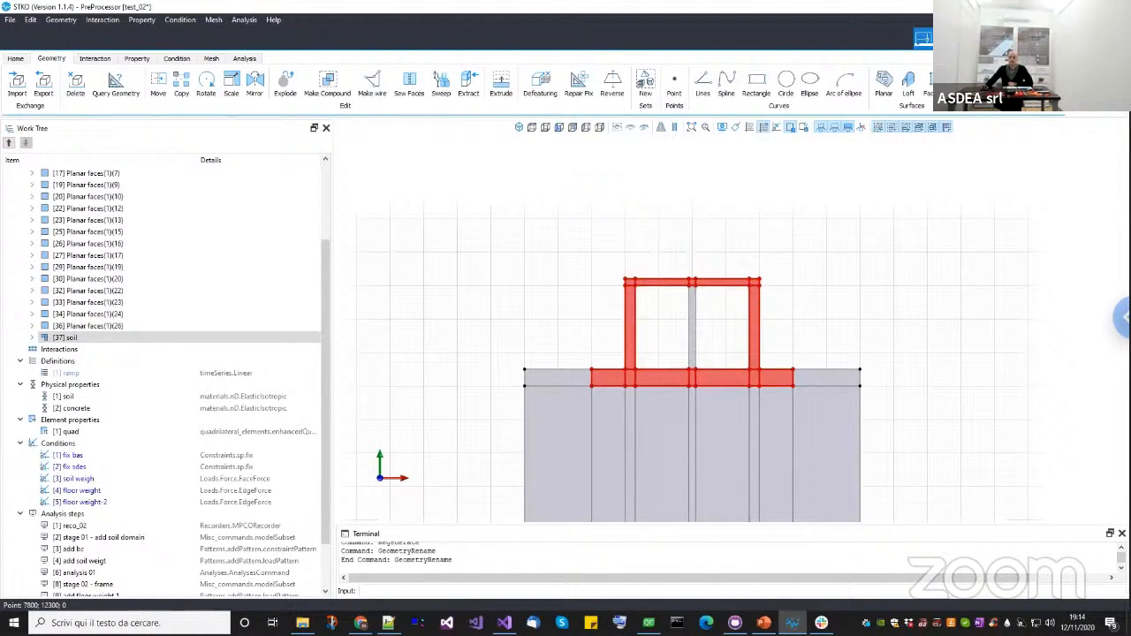
pyautogui.click(327, 84)
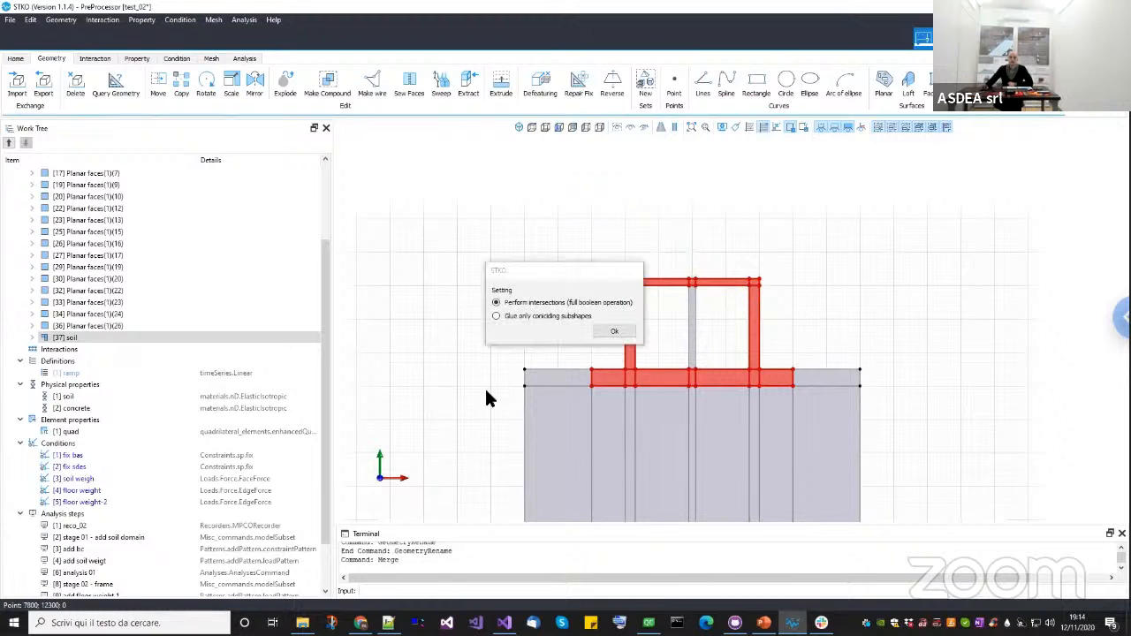
pyautogui.click(611, 334)
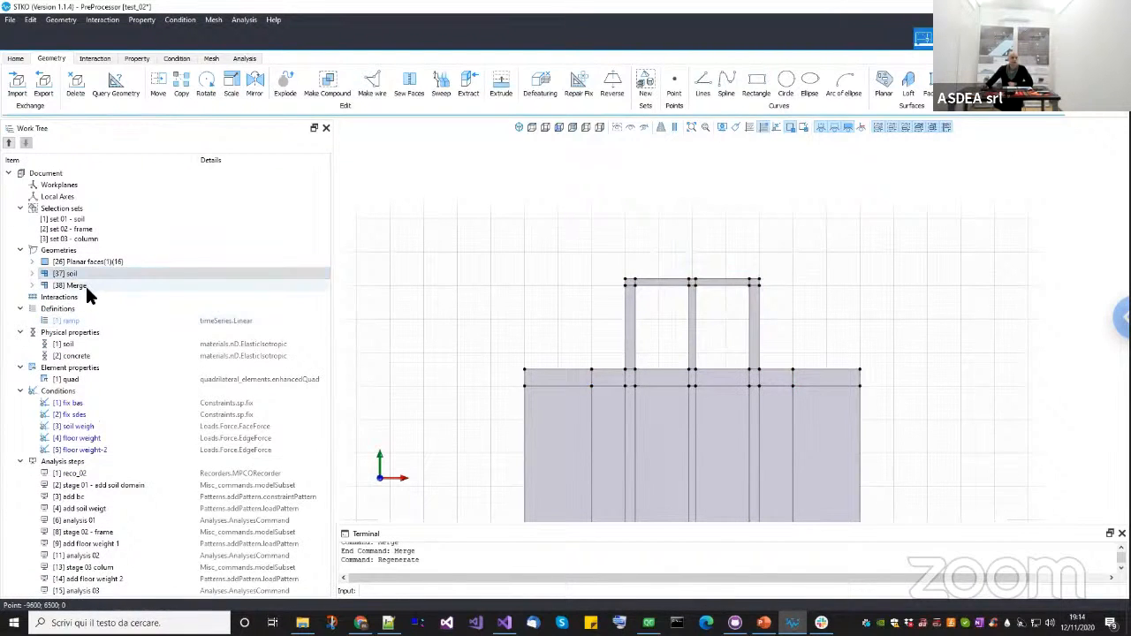
# Rename the merged foundation and frame geometry as frame.
pyautogui.click(75, 286)
pyautogui.rightClick(79, 283)
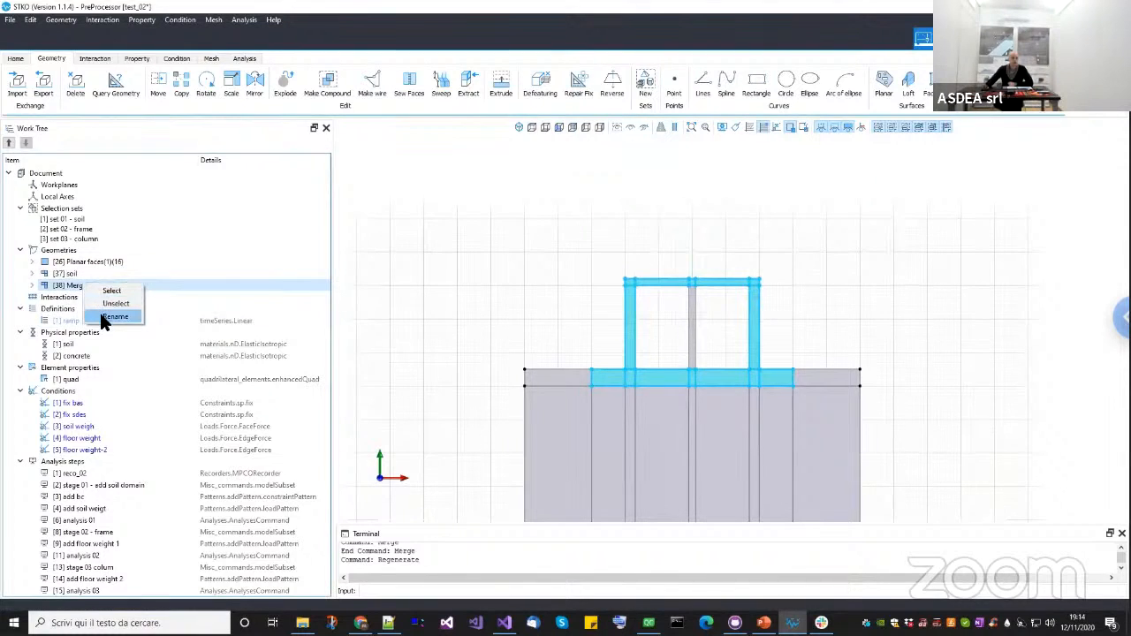
pyautogui.click(99, 310)
pyautogui.write('fram')
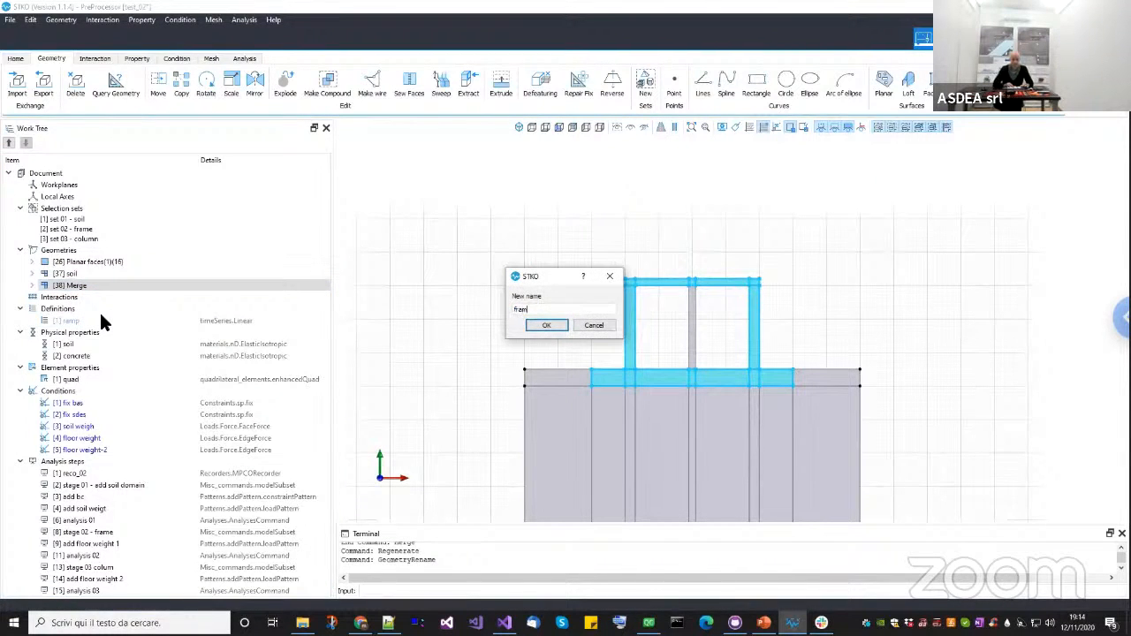
pyautogui.write('e')
pyautogui.press('Return')
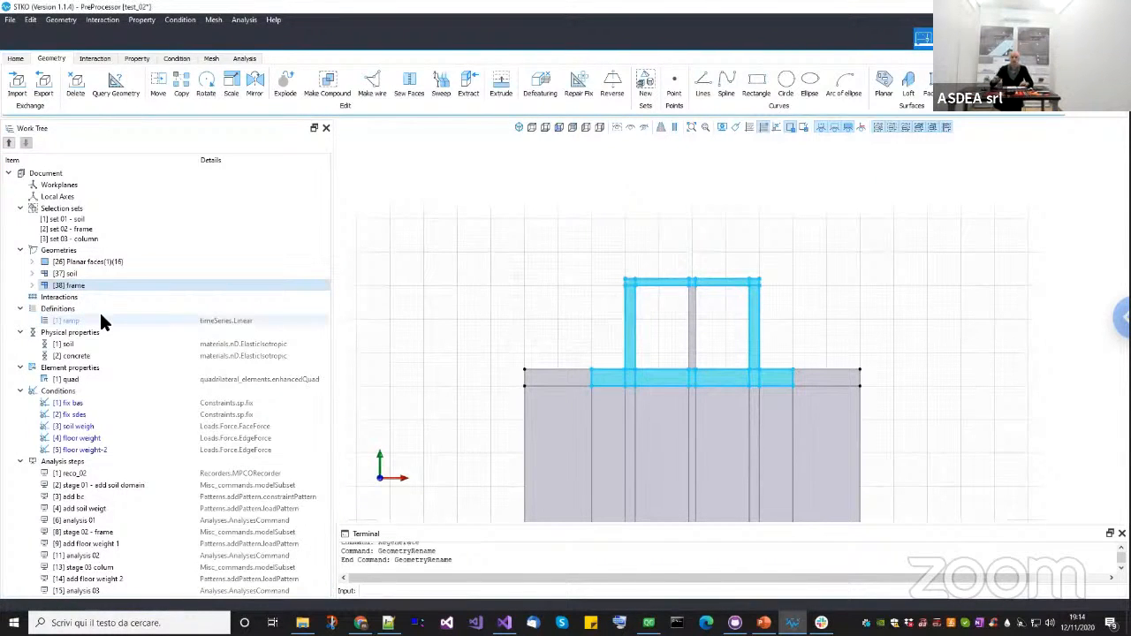
# Rename the remaining central column face as coulmn.
pyautogui.click(122, 262)
pyautogui.rightClick(119, 263)
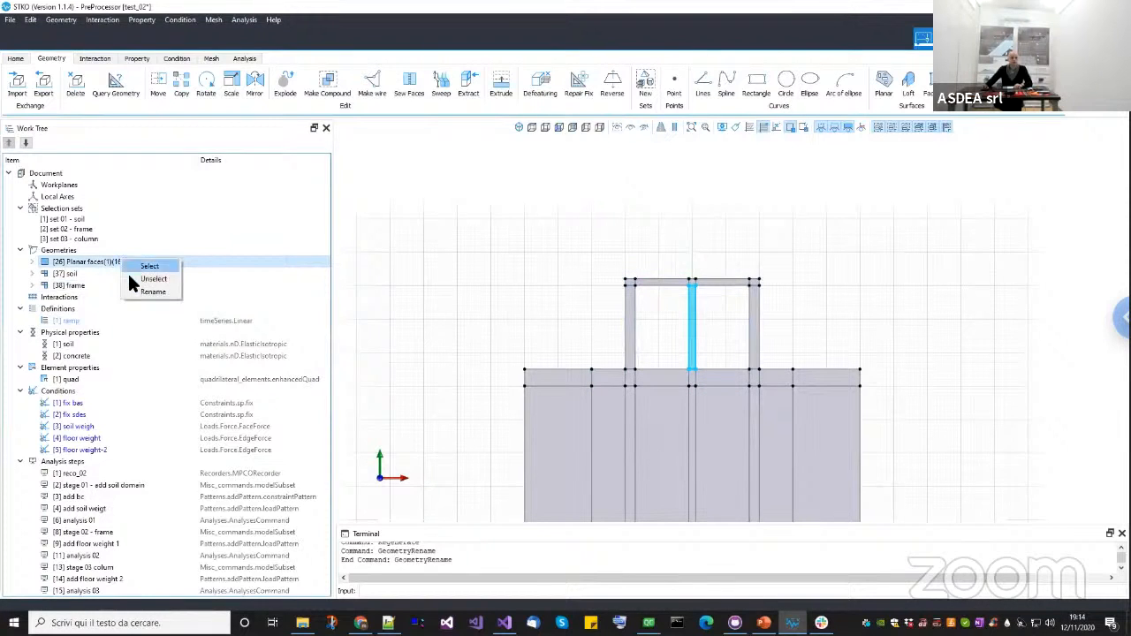
pyautogui.click(137, 301)
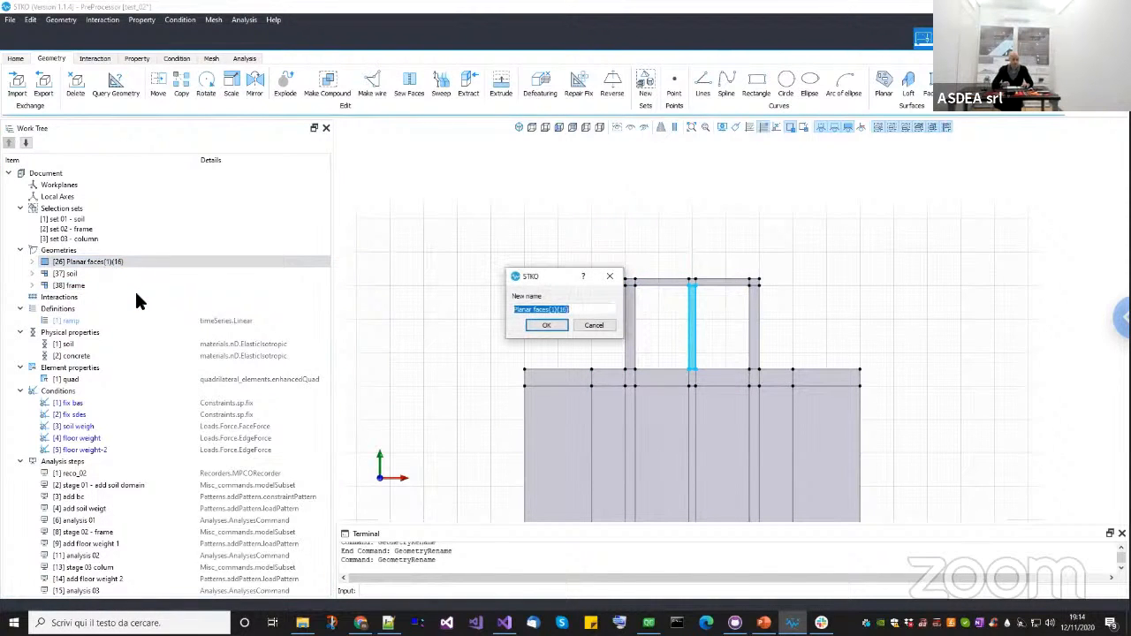
pyautogui.write('column')
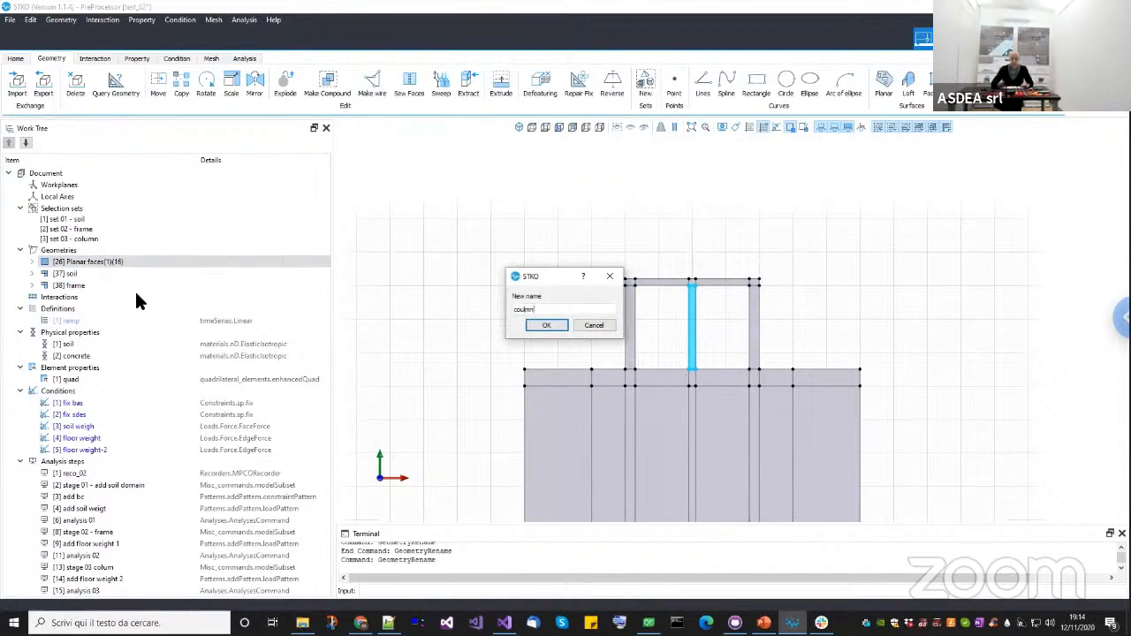
pyautogui.write('ulmn')
pyautogui.press('Return')
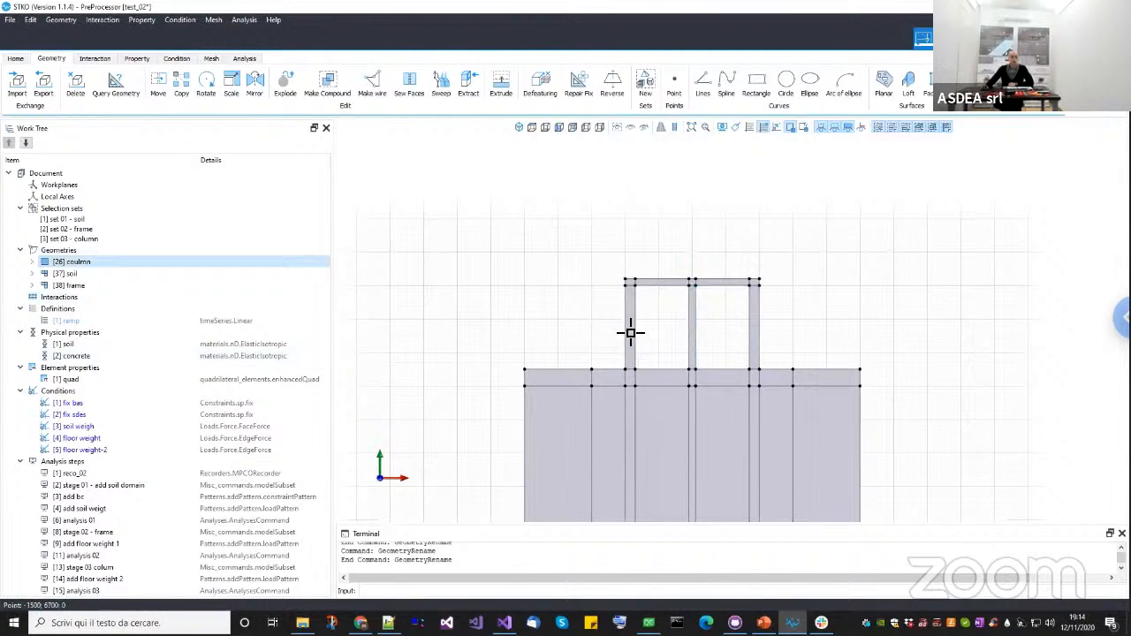
# Display the model by physical property to check the assignments on the soil, frame and column geometries.
pyautogui.moveTo(631, 333); pyautogui.dragTo(620, 326, button='middle')
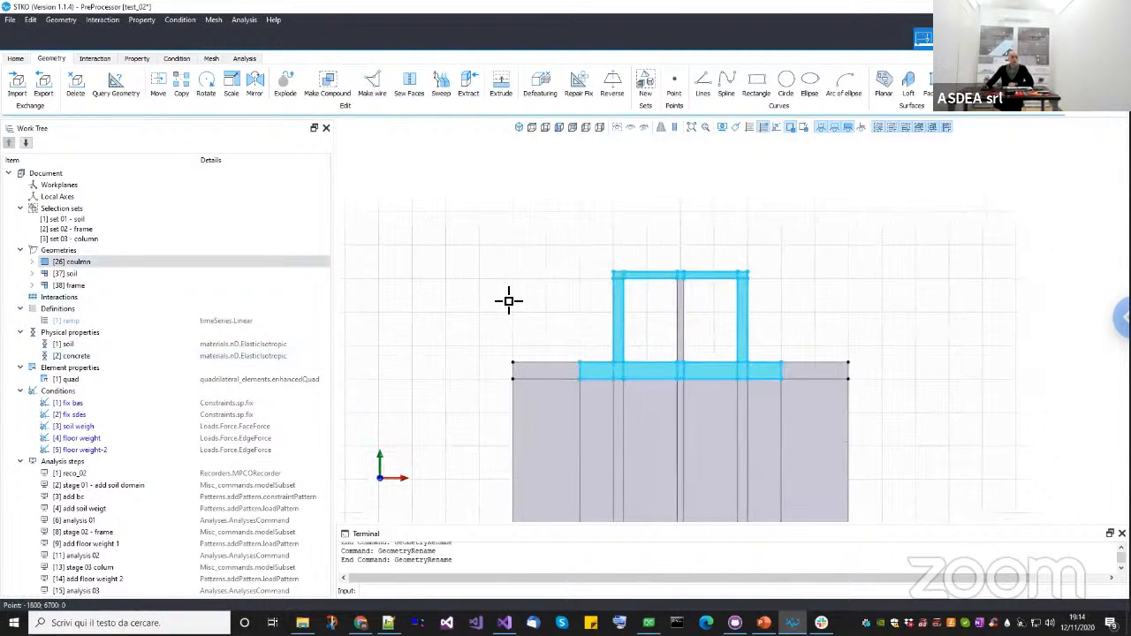
pyautogui.click(146, 59)
pyautogui.moveTo(686, 387); pyautogui.dragTo(608, 300, button='middle')
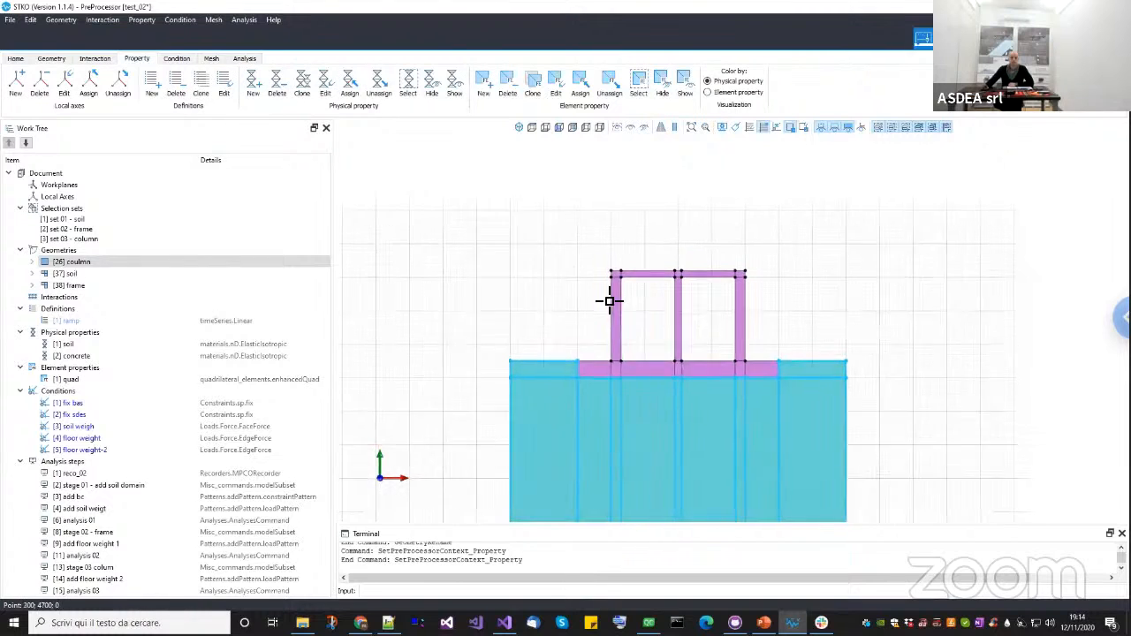
pyautogui.moveTo(694, 408); pyautogui.dragTo(705, 434, button='middle')
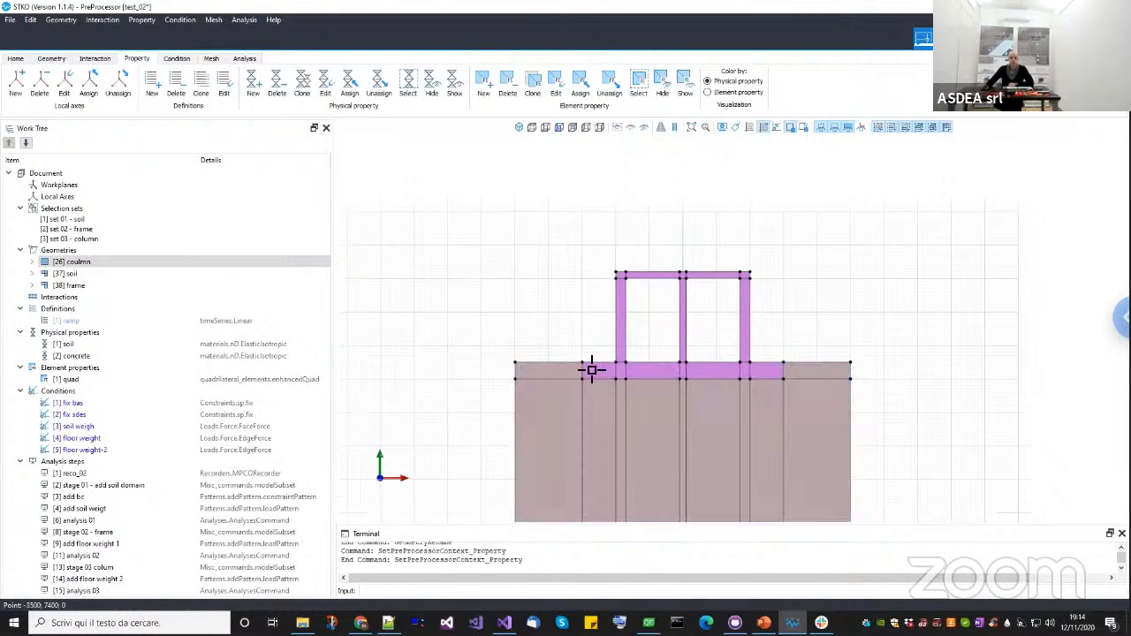
# Highlight the members of the set 01 - soil selection set to check them, and clear the selection.
pyautogui.click(97, 218)
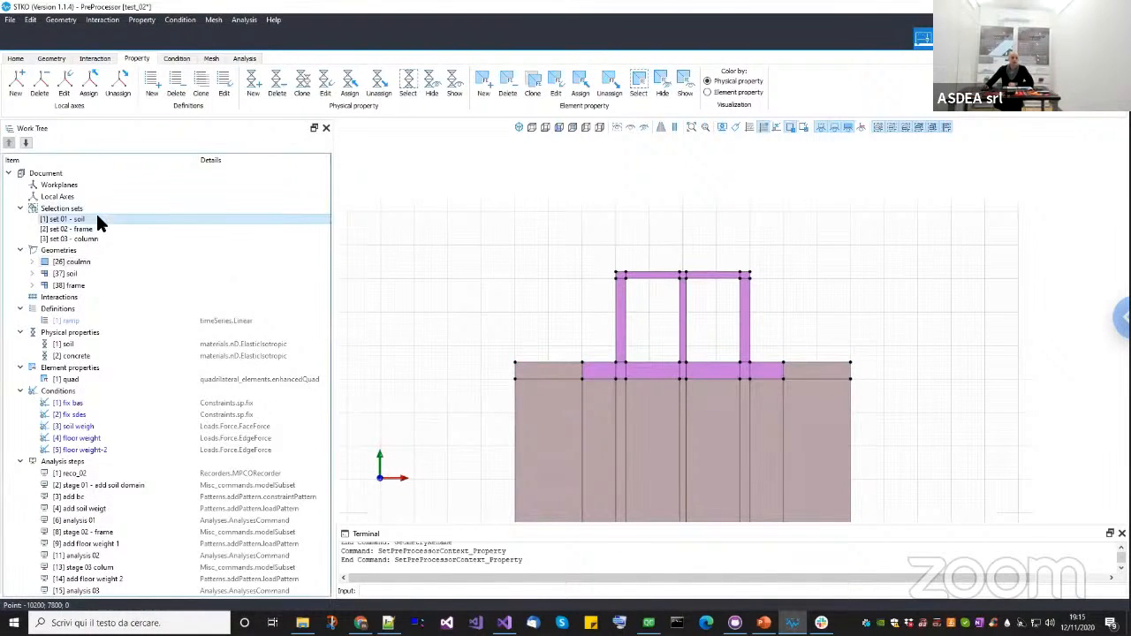
pyautogui.rightClick(97, 217)
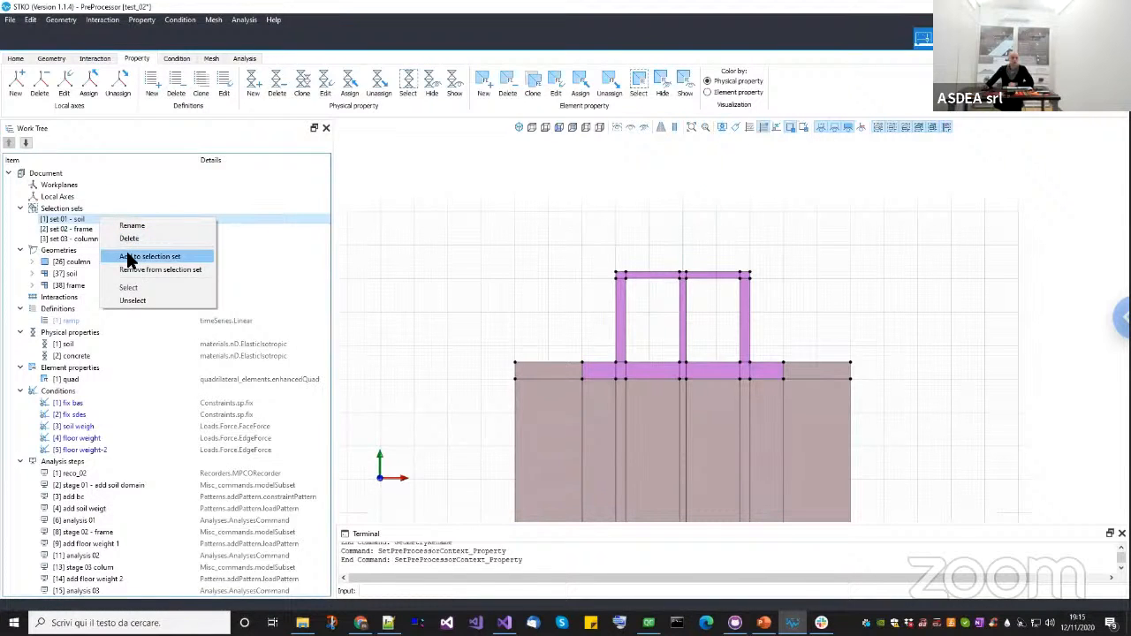
pyautogui.click(129, 288)
pyautogui.scroll(-1, 601, 296)
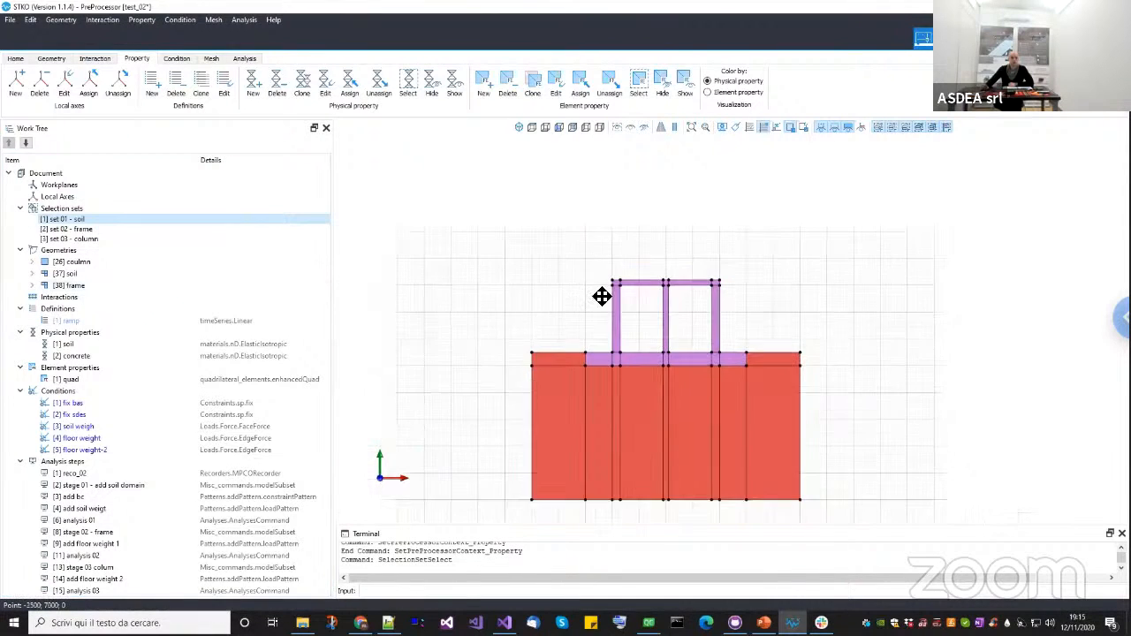
pyautogui.moveTo(601, 296); pyautogui.dragTo(608, 278, button='middle')
pyautogui.press('Escape')
# Highlight the members of set 02 - frame and set 03 - column in turn to check them, clearing the selection each time.
pyautogui.click(123, 237)
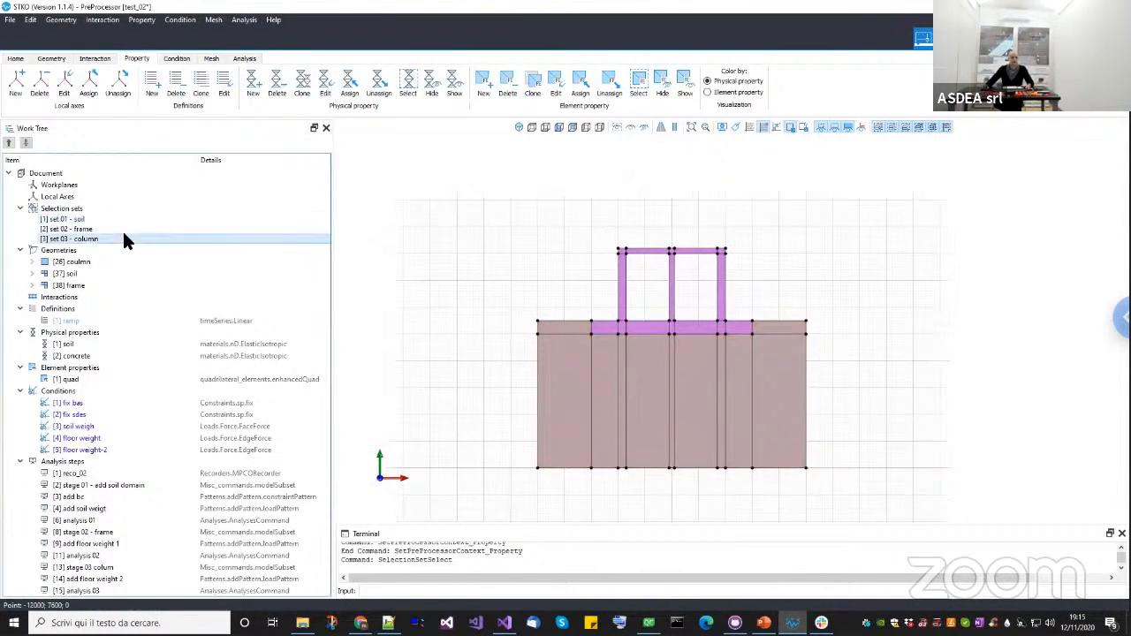
pyautogui.rightClick(126, 228)
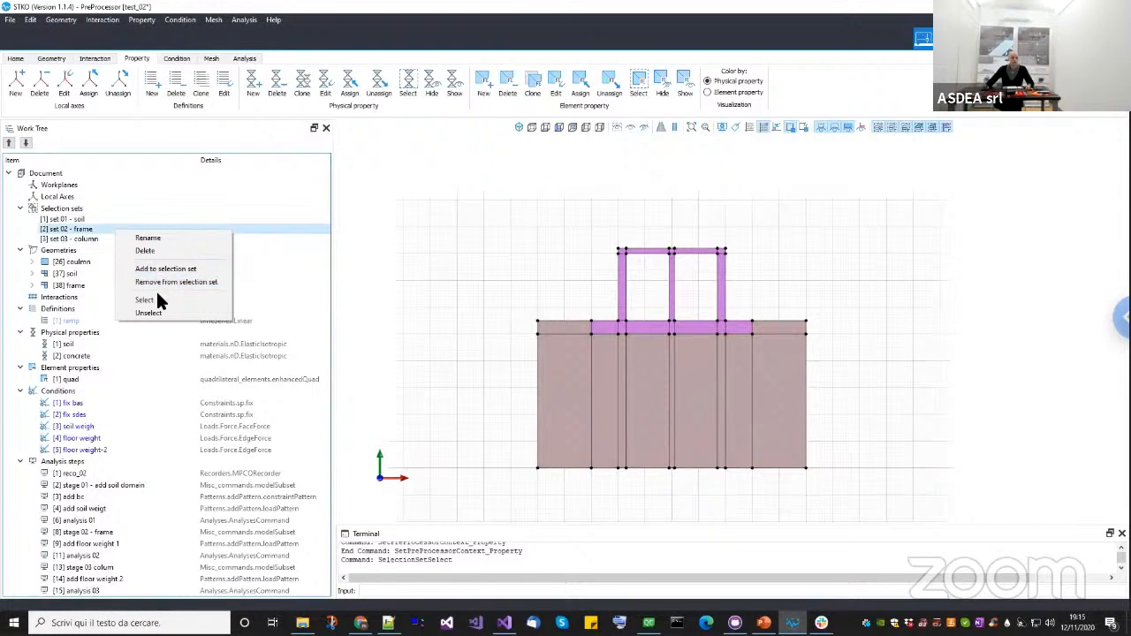
pyautogui.click(157, 295)
pyautogui.moveTo(784, 316); pyautogui.dragTo(784, 325, button='middle')
pyautogui.press('Escape')
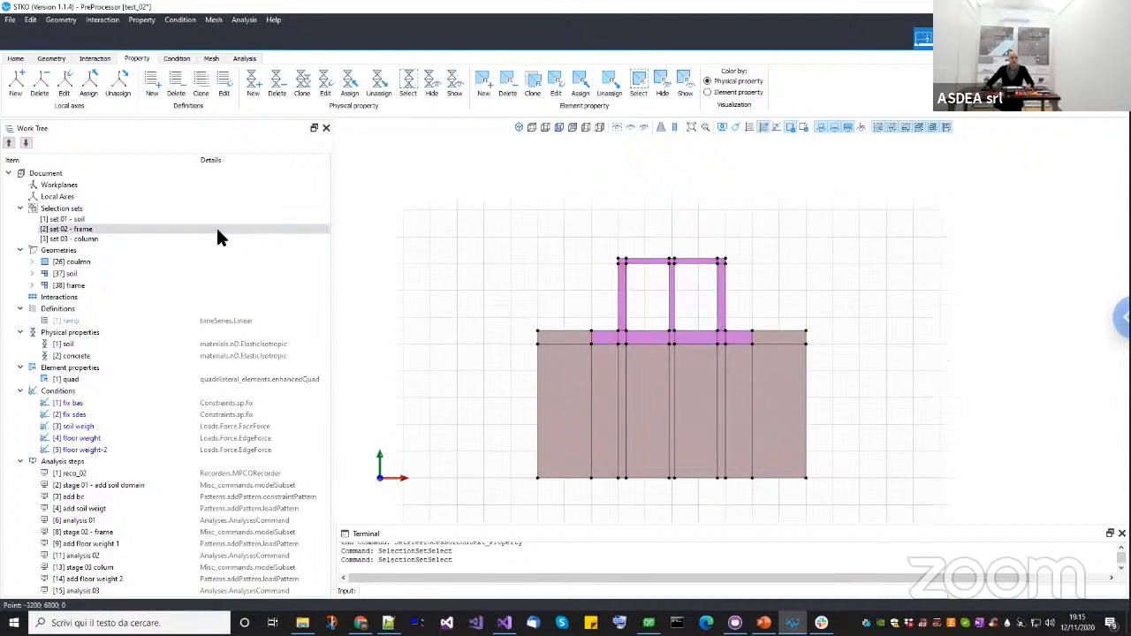
pyautogui.rightClick(150, 238)
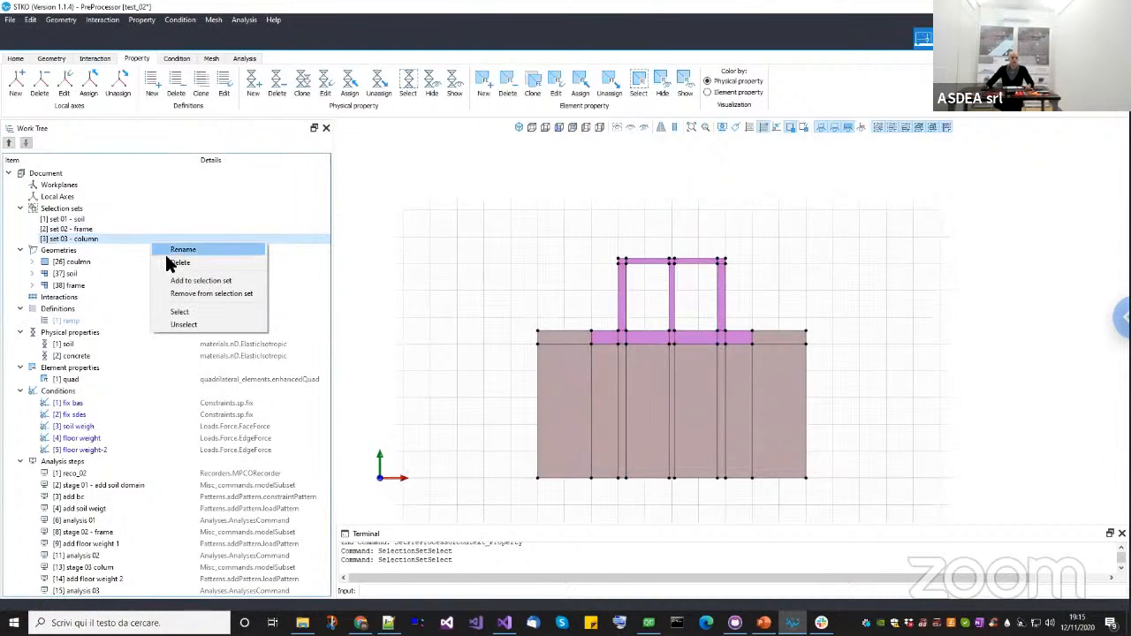
pyautogui.click(179, 311)
pyautogui.moveTo(649, 311); pyautogui.dragTo(651, 321, button='middle')
pyautogui.press('Escape')
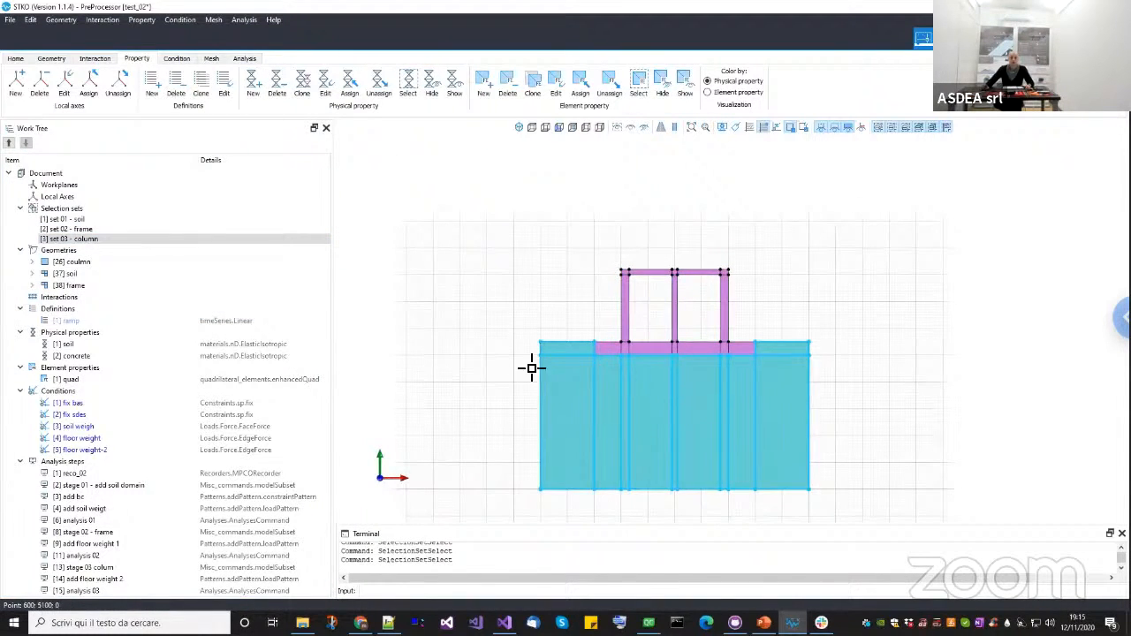
# Display the model's conditions to check the constraints and loads on the soil, frame and column geometries.
pyautogui.click(176, 58)
pyautogui.scroll(3, 689, 406)
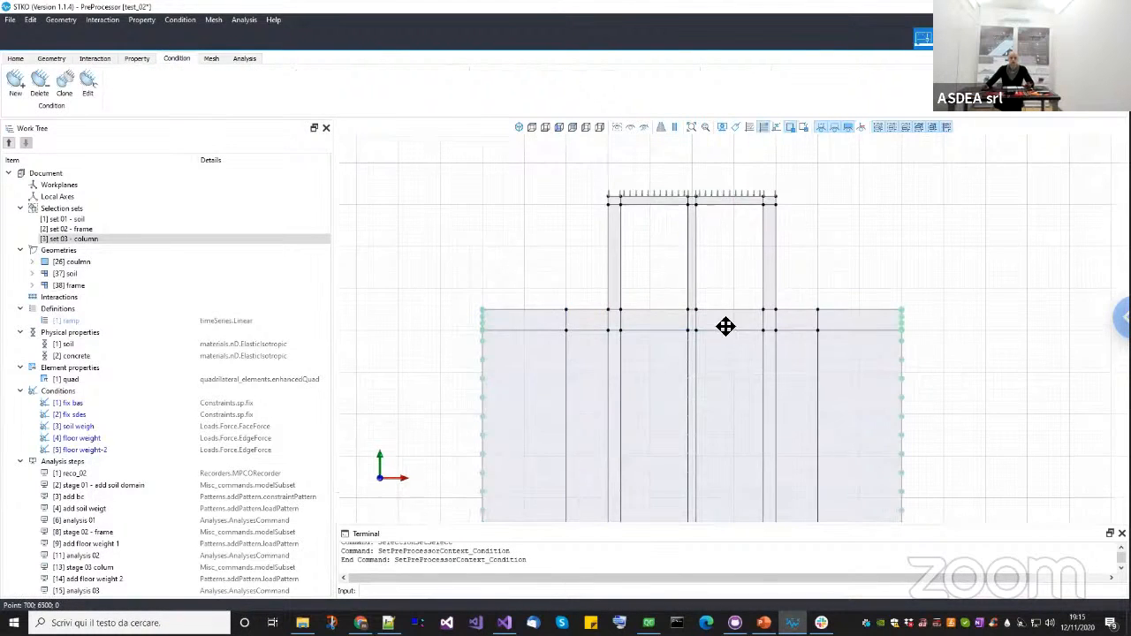
pyautogui.scroll(-2, 726, 326)
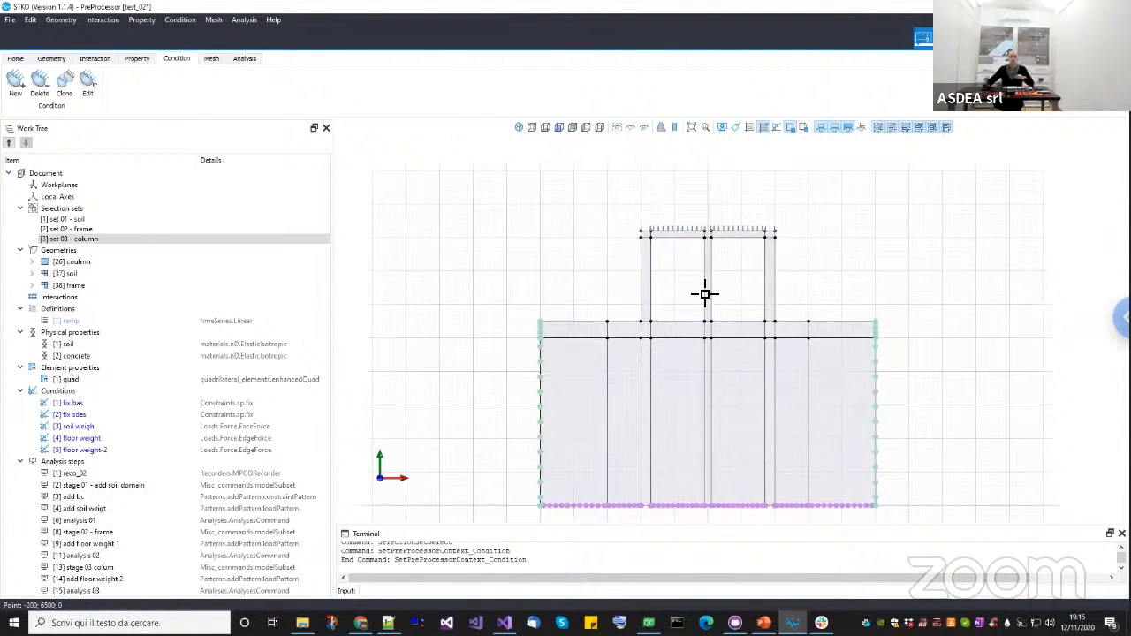
pyautogui.scroll(-2, 639, 374)
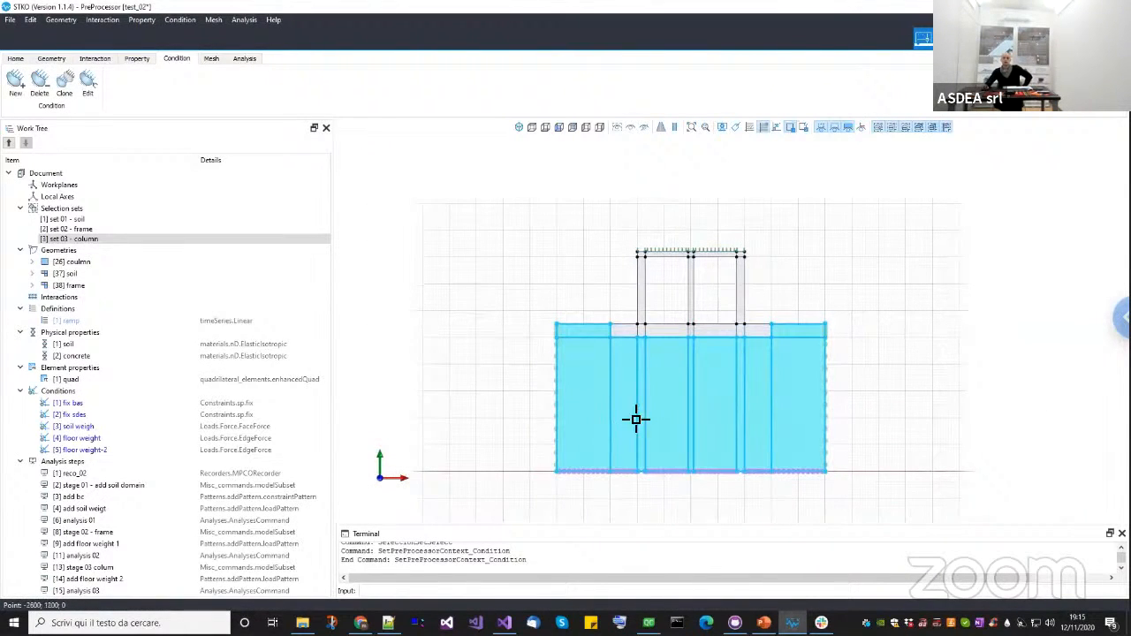
pyautogui.scroll(4, 617, 343)
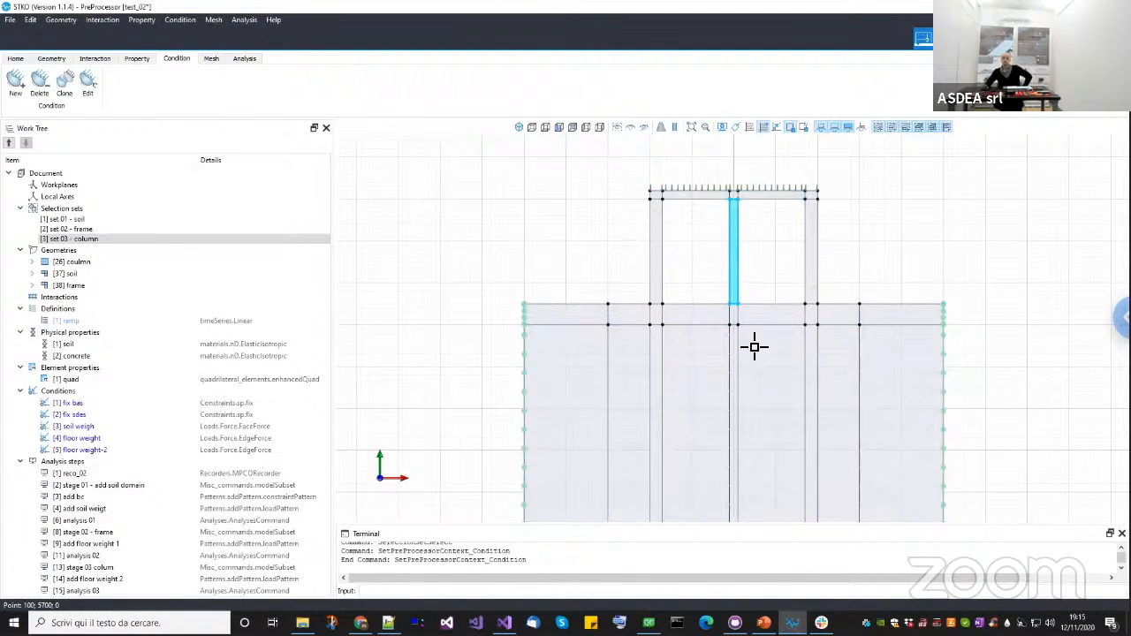
pyautogui.scroll(-4, 641, 392)
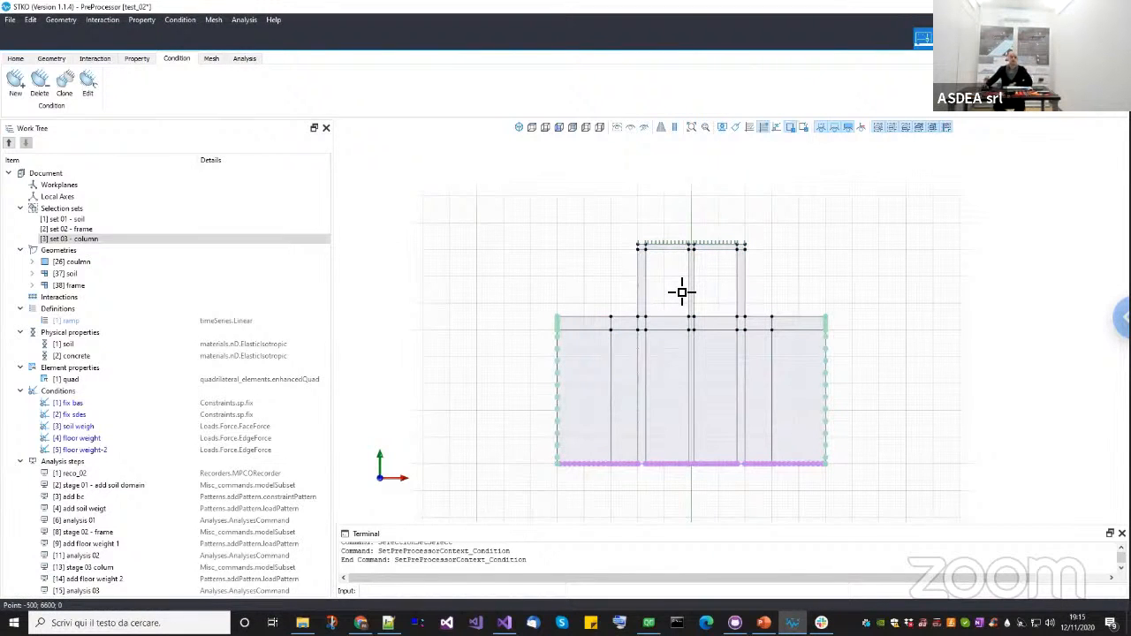
pyautogui.click(735, 489)
# Switch to the webinar_construction_stage.pptx presentation in PowerPoint to review the Contents slide on building the model by stages.
pyautogui.click(763, 623)
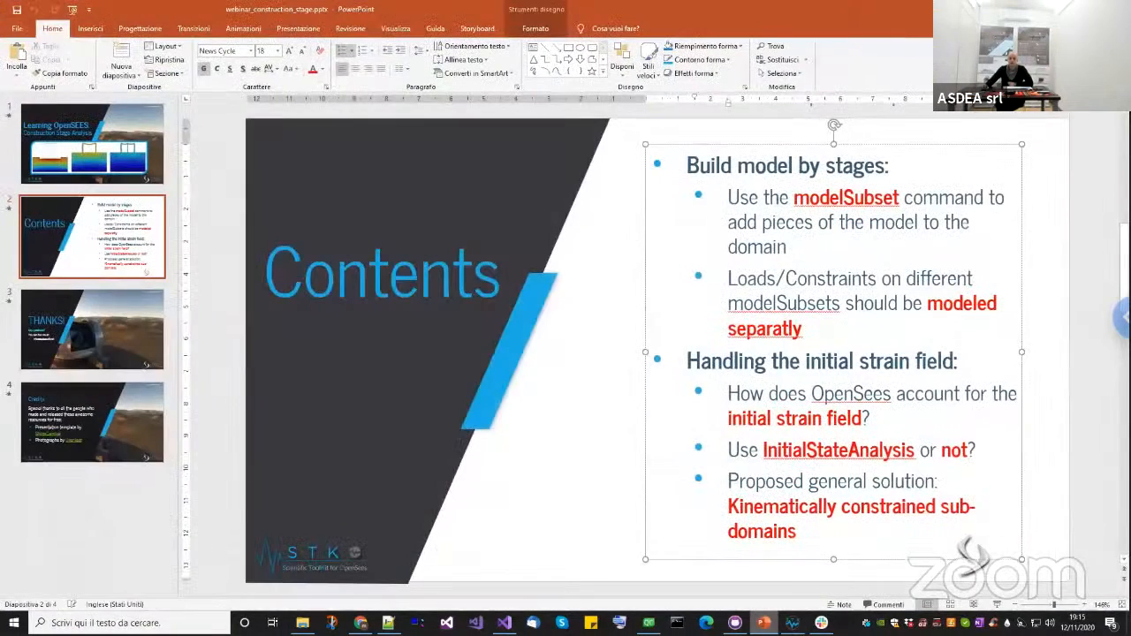
# Switch to STKO and examine the soil, frame and column parts of the staged construction model.
pyautogui.click(765, 621)
pyautogui.click(580, 354)
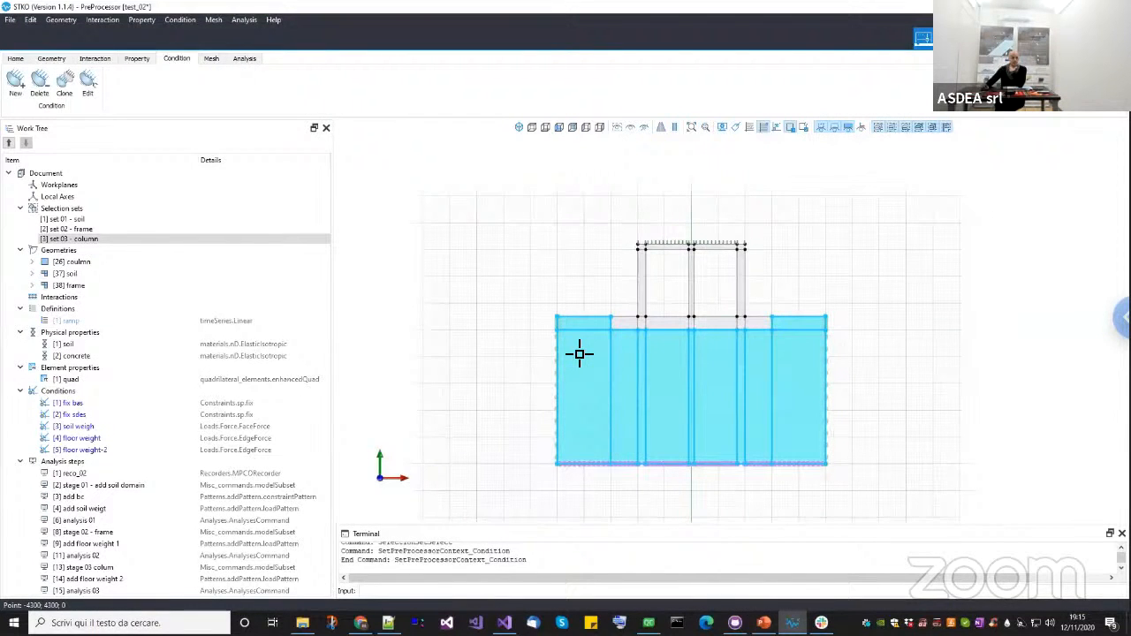
pyautogui.click(157, 295)
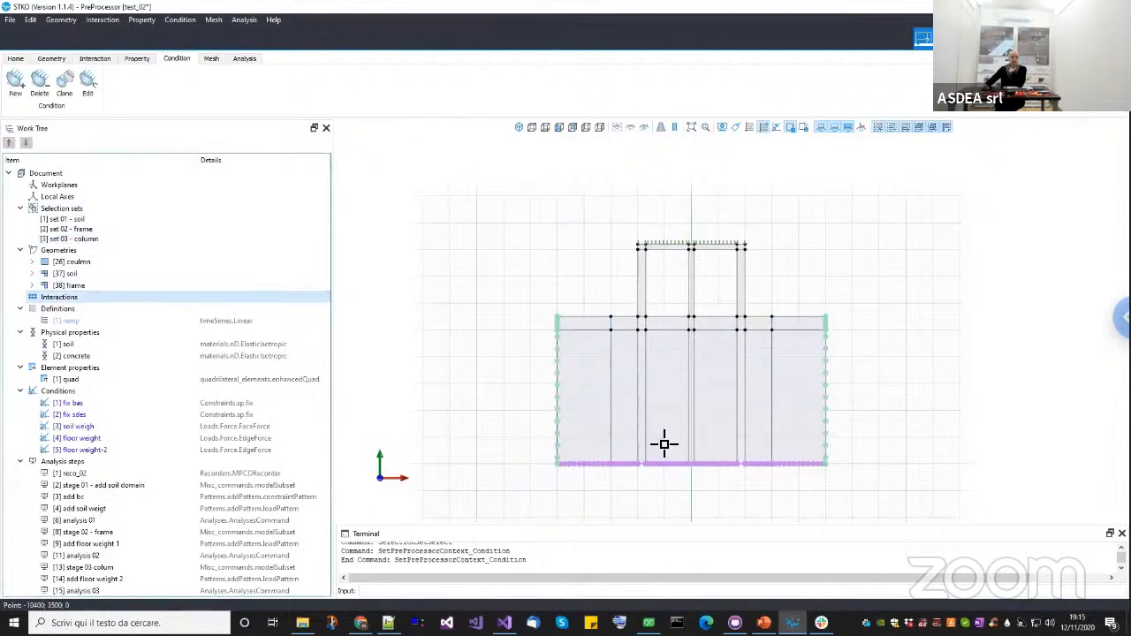
pyautogui.moveTo(752, 454); pyautogui.dragTo(729, 496, button='middle')
pyautogui.scroll(1, 627, 404)
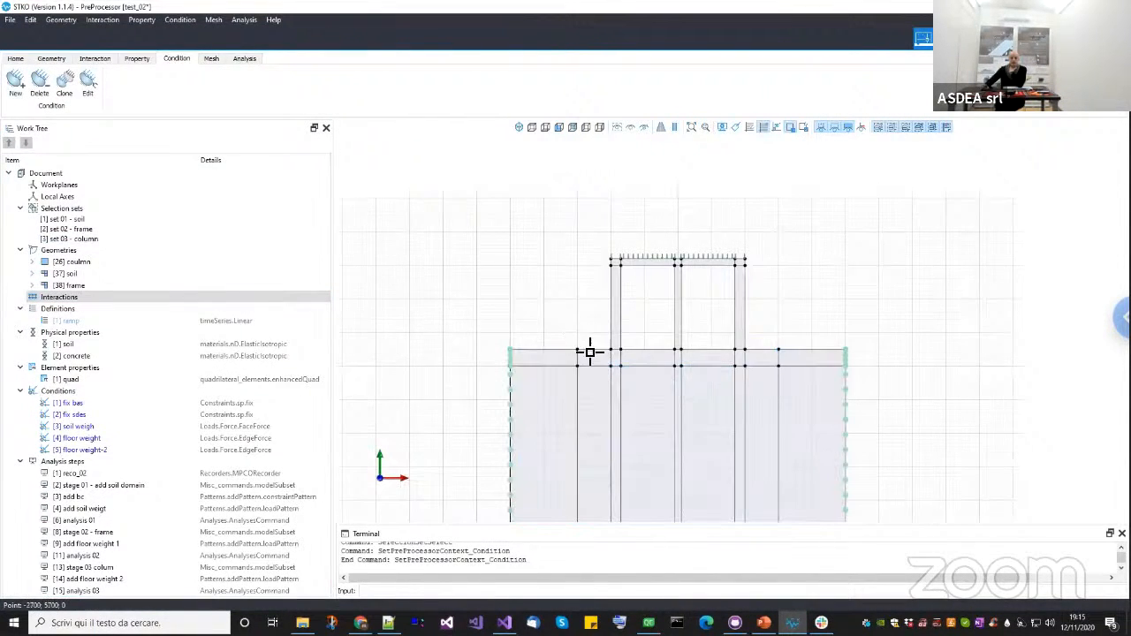
pyautogui.scroll(2, 580, 357)
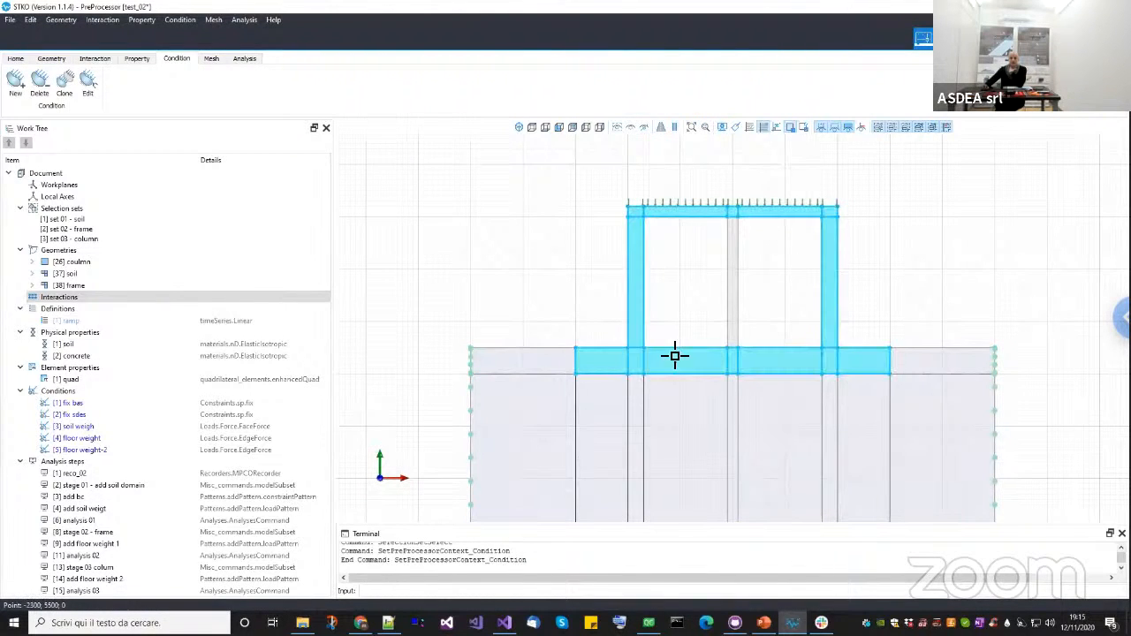
pyautogui.scroll(-1, 684, 356)
pyautogui.moveTo(684, 356); pyautogui.dragTo(674, 387, button='middle')
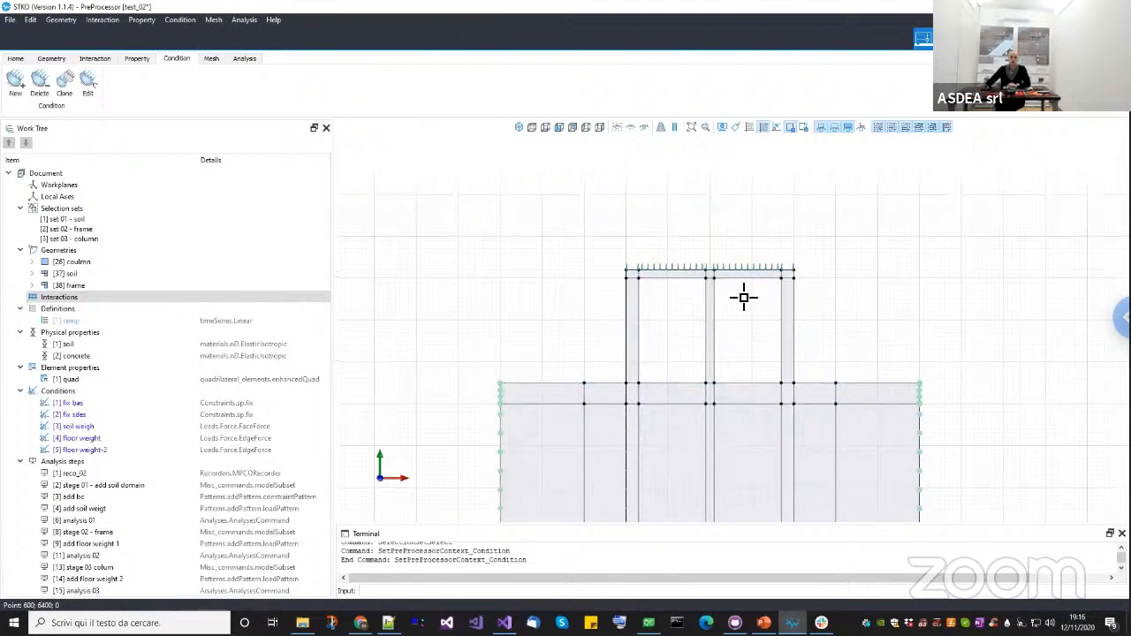
pyautogui.moveTo(725, 440); pyautogui.dragTo(740, 351, button='middle')
pyautogui.scroll(-2, 740, 351)
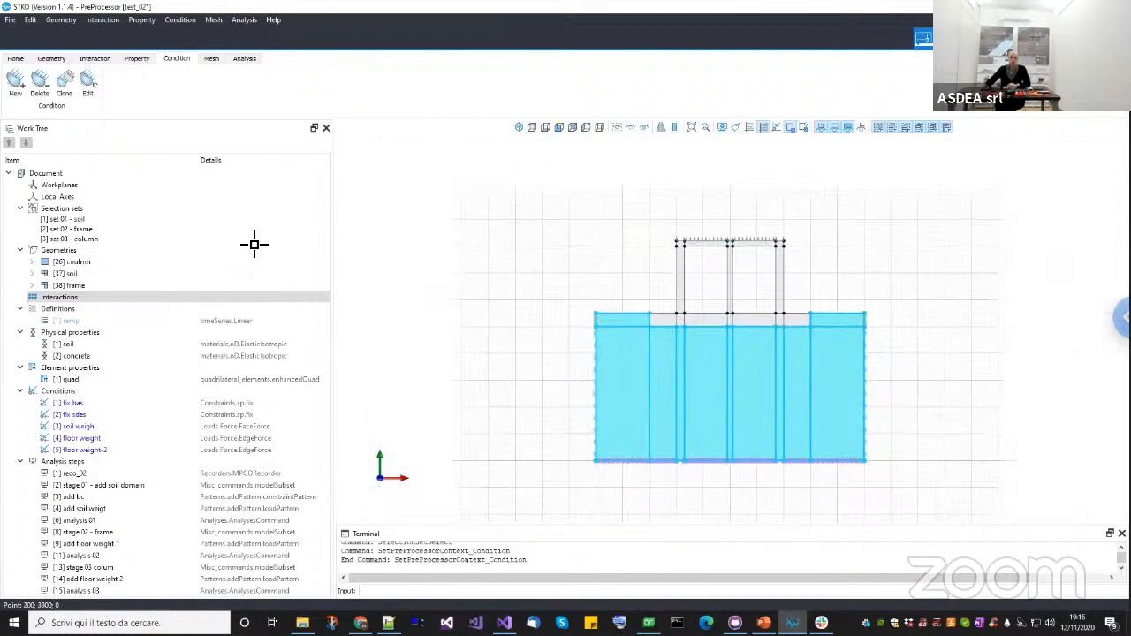
# Move the soil geometry straight down so that it separates from the frame's foundation.
pyautogui.click(51, 58)
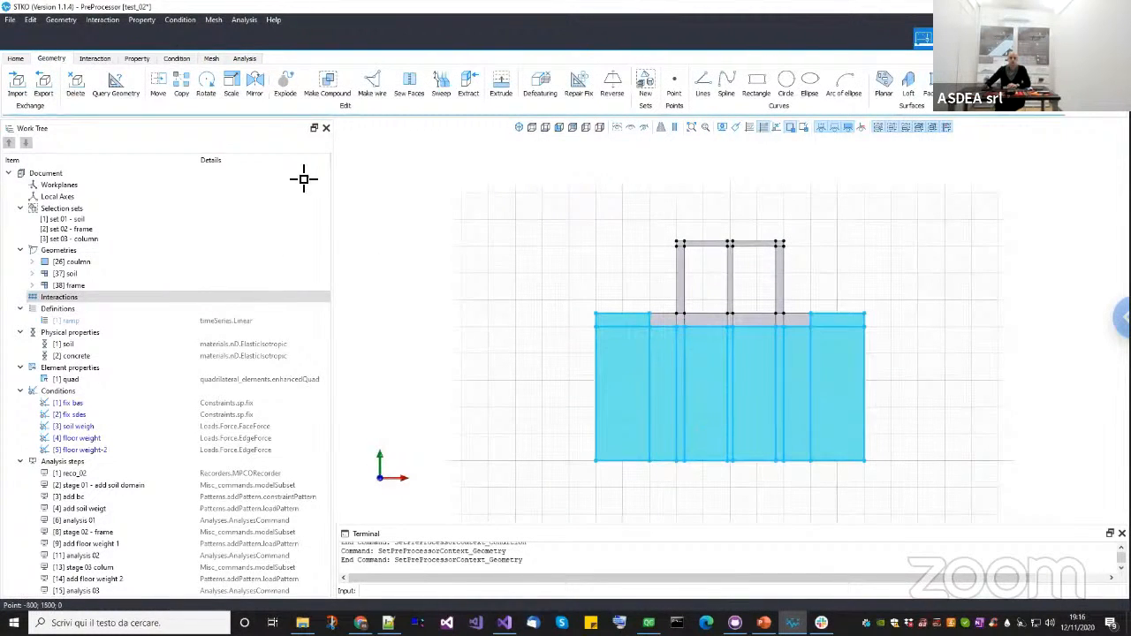
pyautogui.click(158, 82)
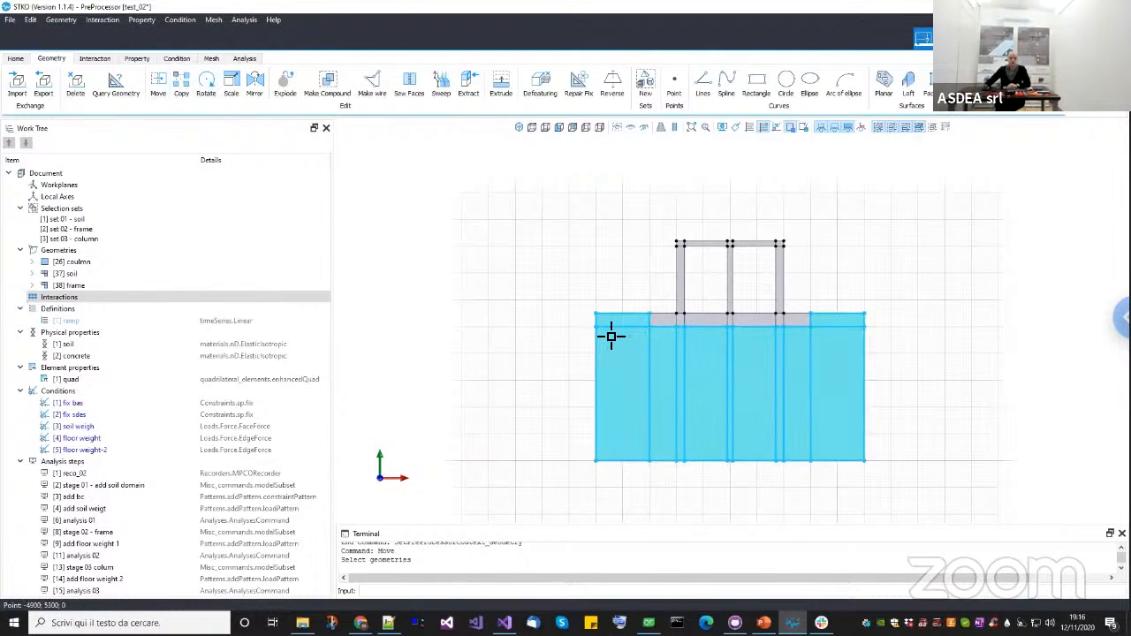
pyautogui.click(611, 336)
pyautogui.scroll(4, 601, 333)
pyautogui.press('Return')
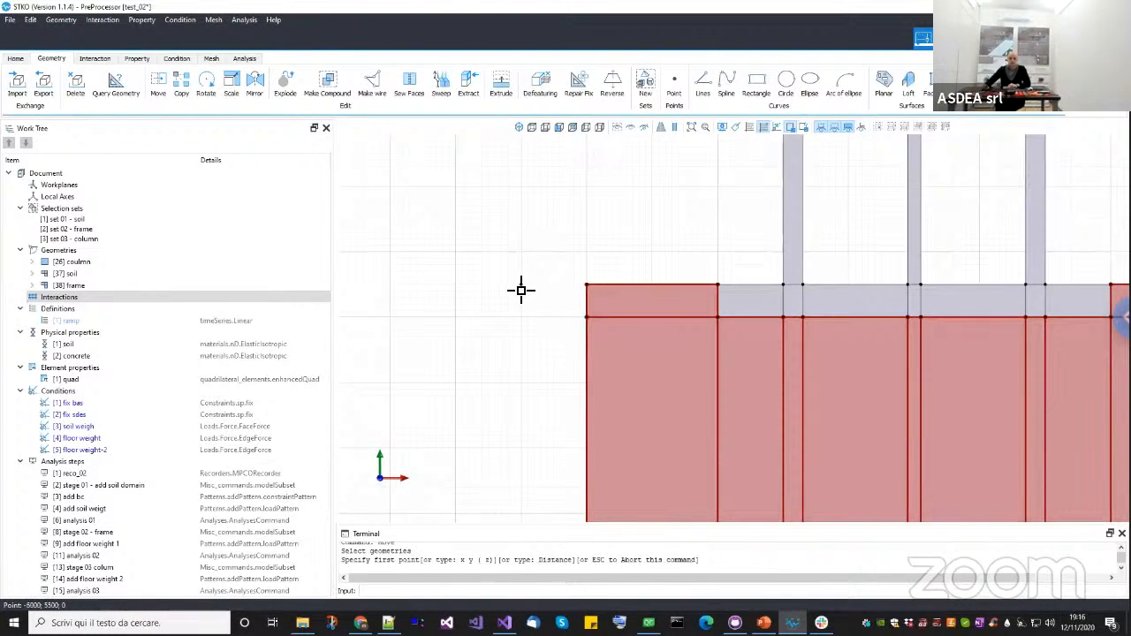
pyautogui.click(521, 287)
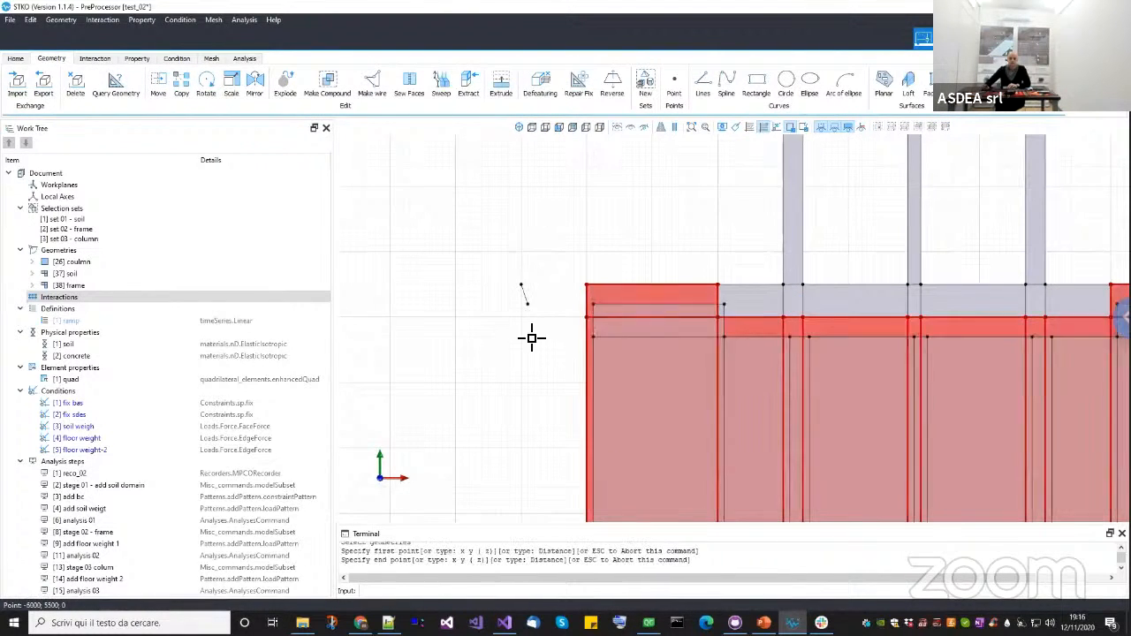
pyautogui.click(523, 383)
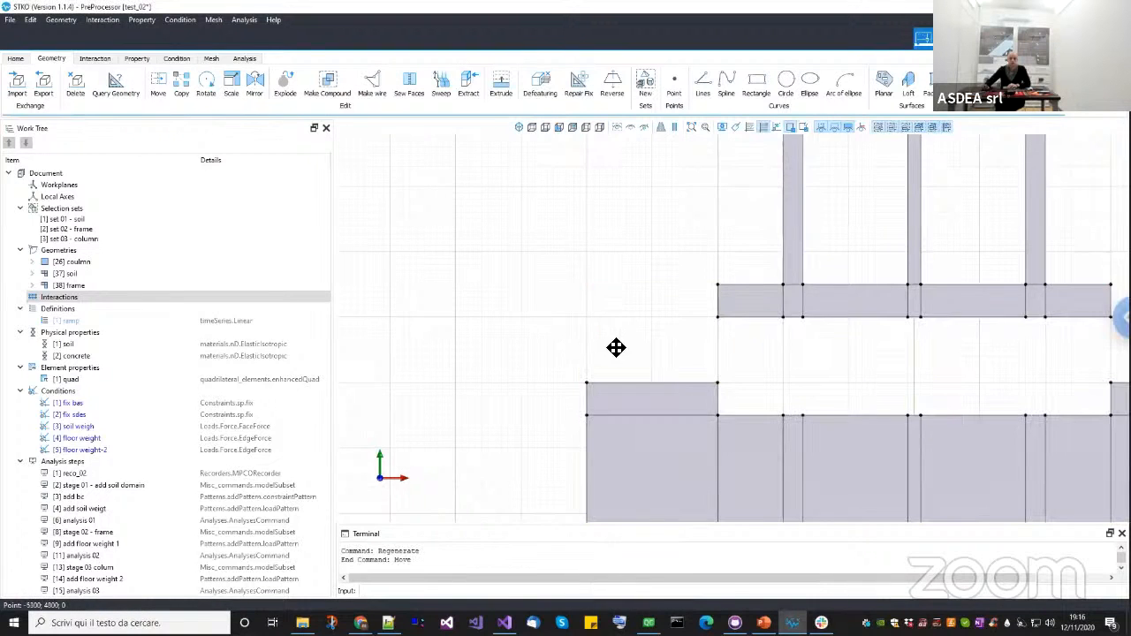
# Move the central column down and to the right, out of its place between the frame's beam and foundation.
pyautogui.scroll(-3, 672, 358)
pyautogui.scroll(2, 734, 348)
pyautogui.press('Return')
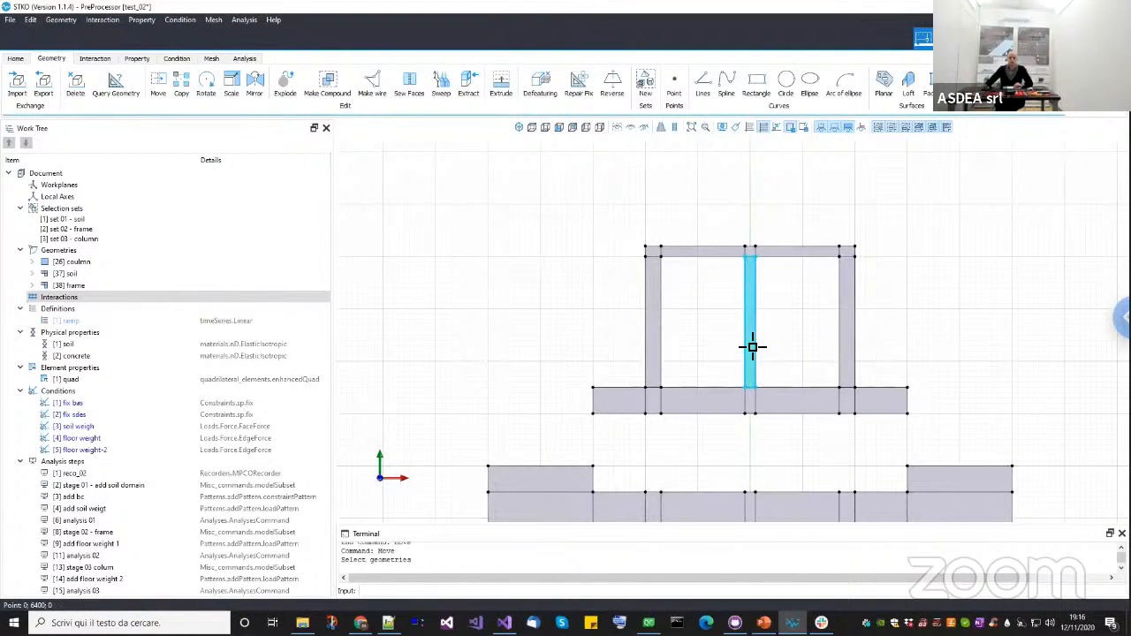
pyautogui.click(747, 346)
pyautogui.press('Return')
pyautogui.scroll(2, 774, 340)
pyautogui.click(770, 328)
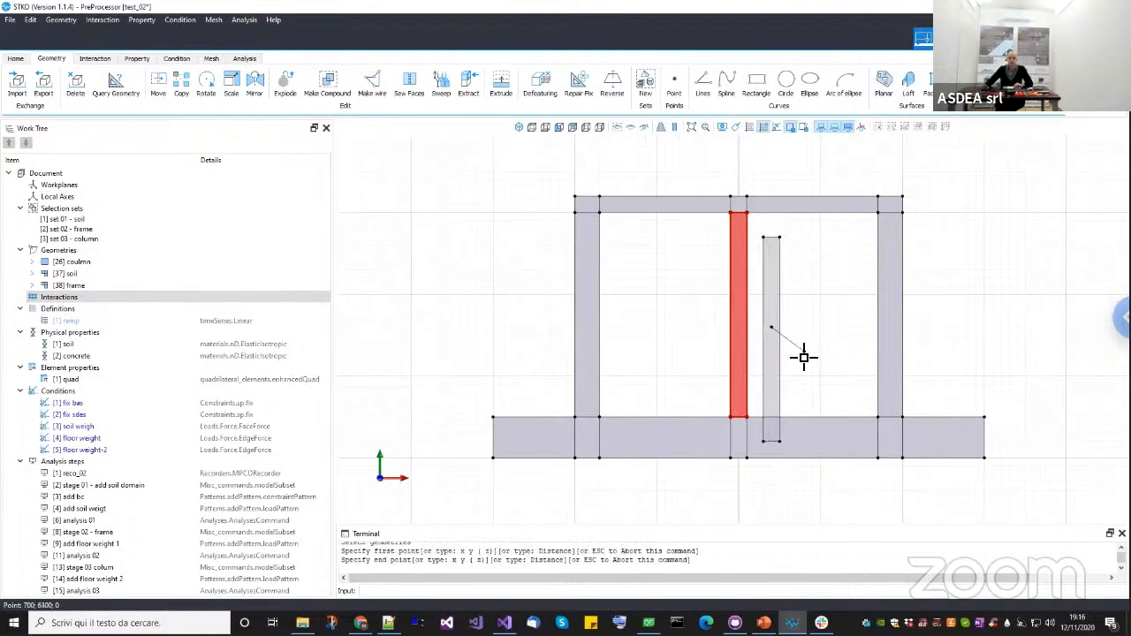
pyautogui.click(803, 357)
pyautogui.scroll(-3, 807, 319)
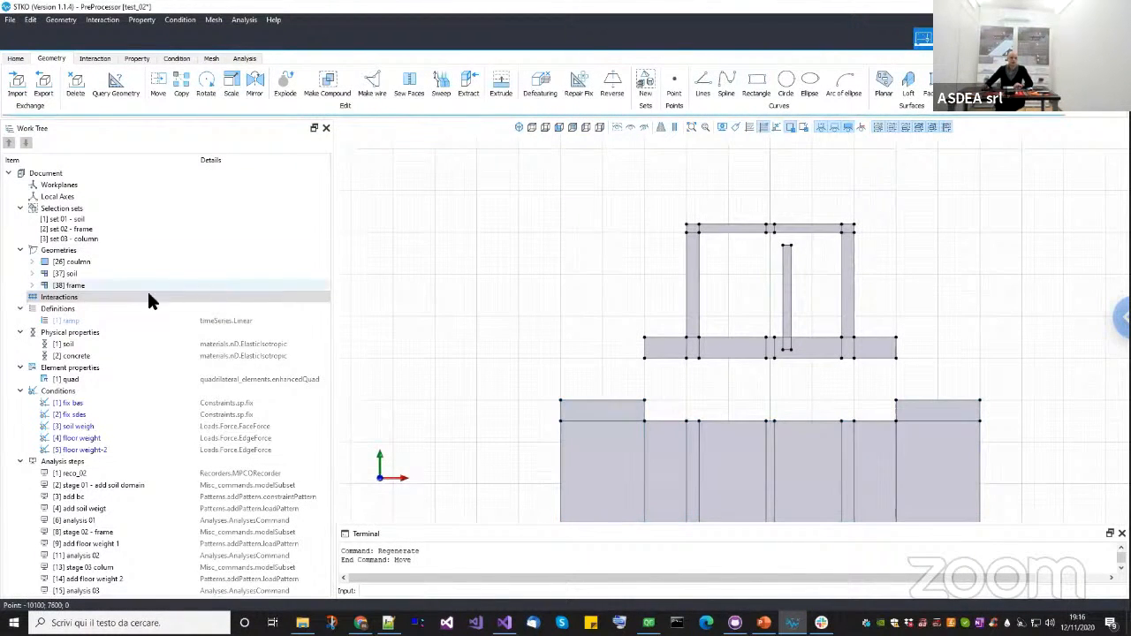
# Create a new interaction named "link 01" of type Node to Node links.
pyautogui.rightClick(78, 297)
pyautogui.click(108, 302)
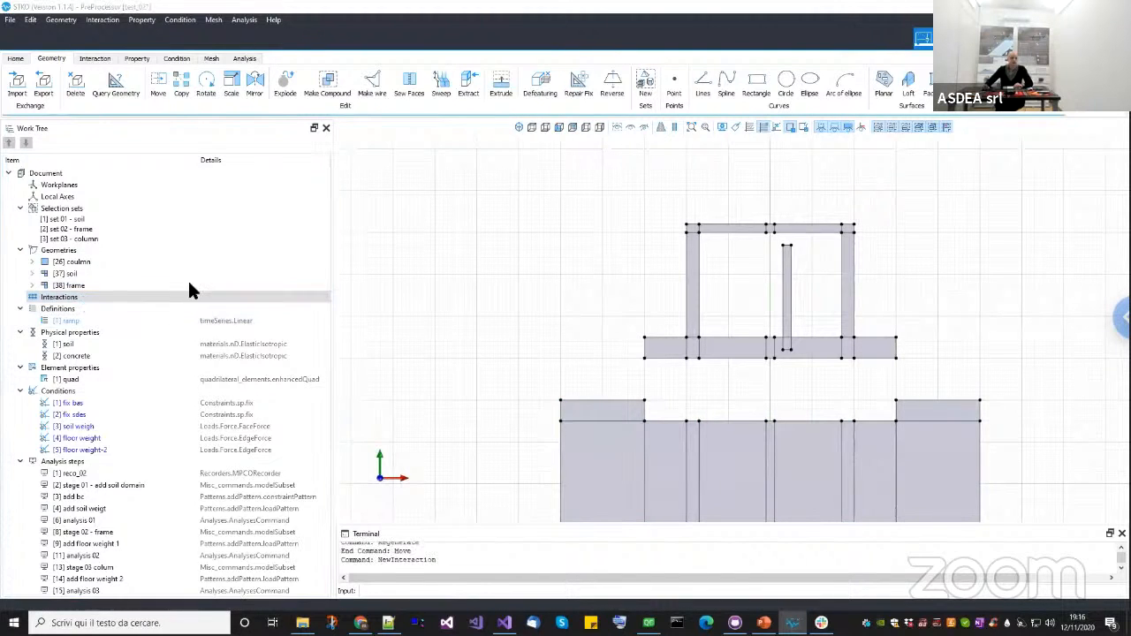
pyautogui.moveTo(103, 210); pyautogui.dragTo(32, 212)
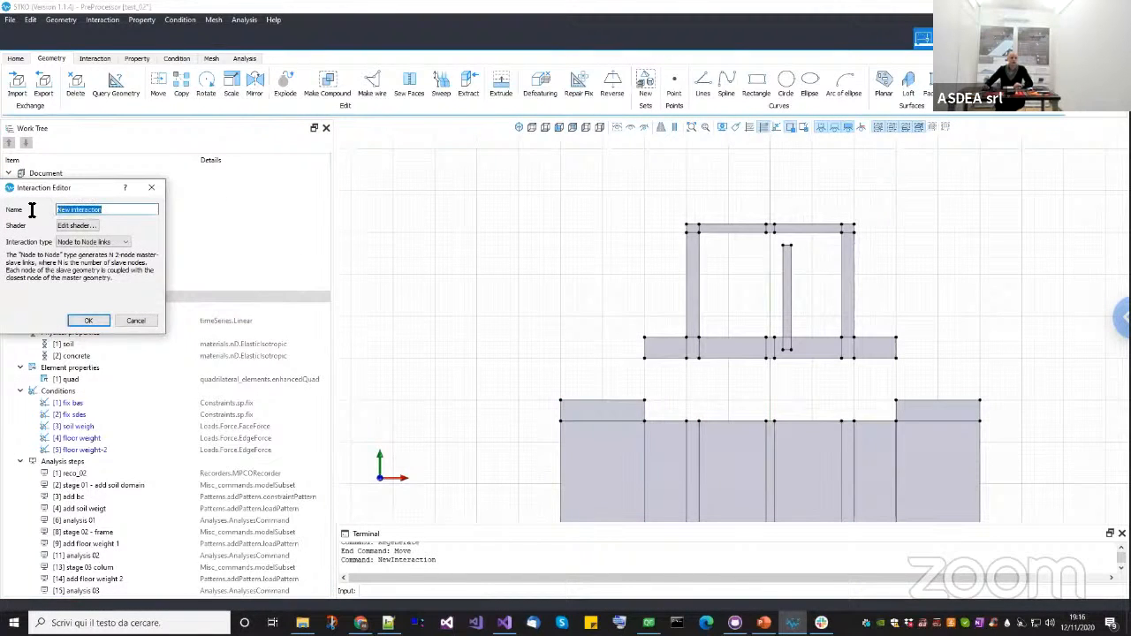
pyautogui.press('BackSpace')
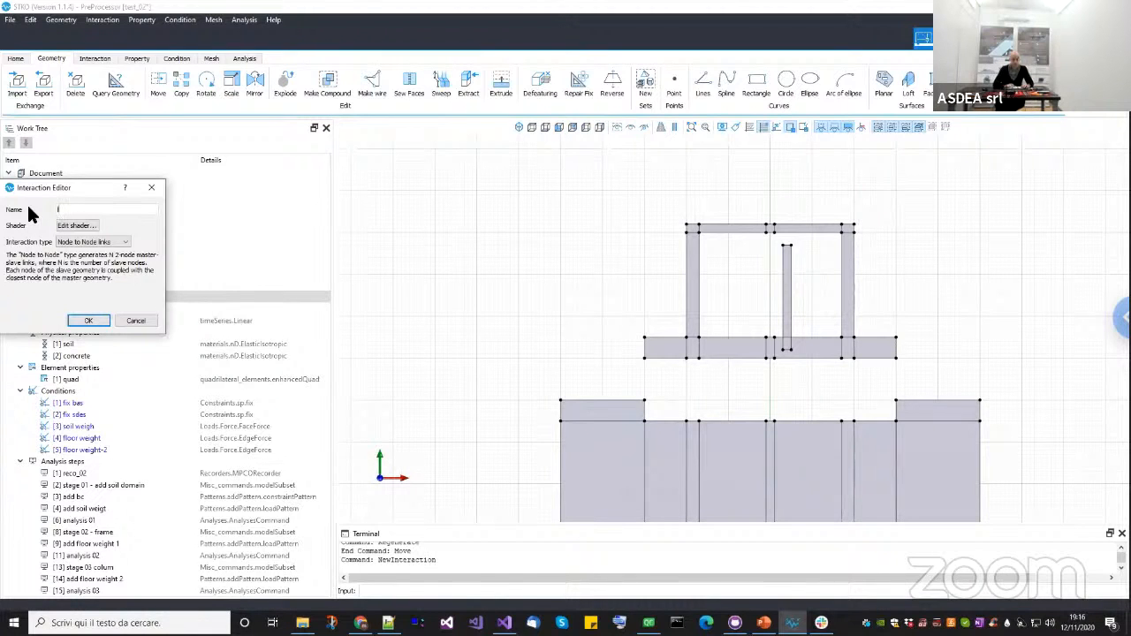
pyautogui.write('link 01')
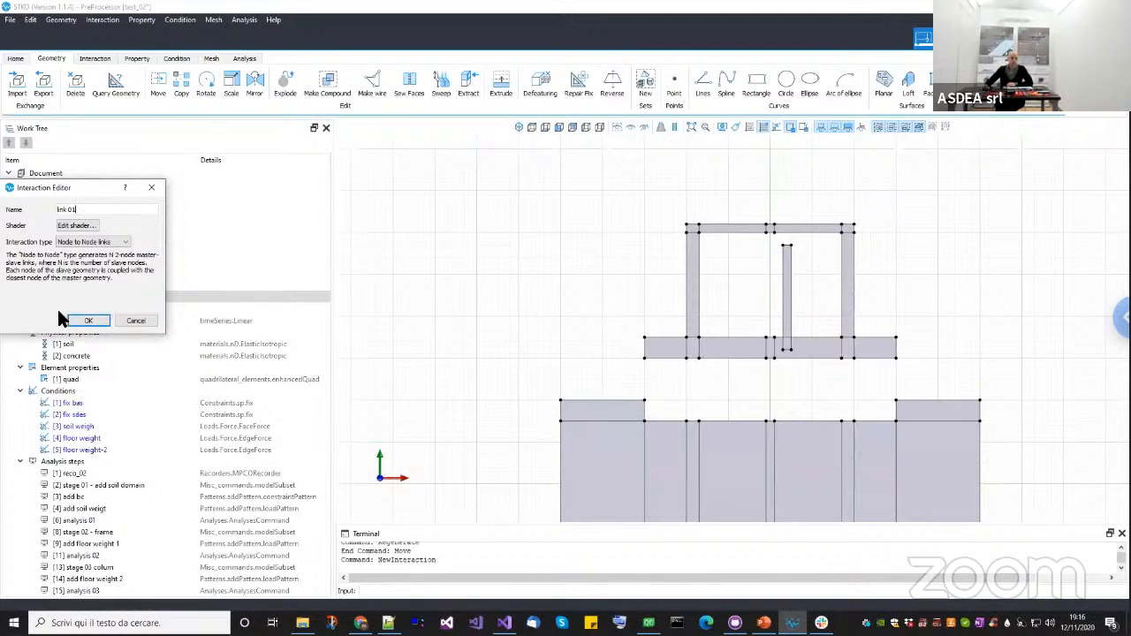
pyautogui.click(86, 321)
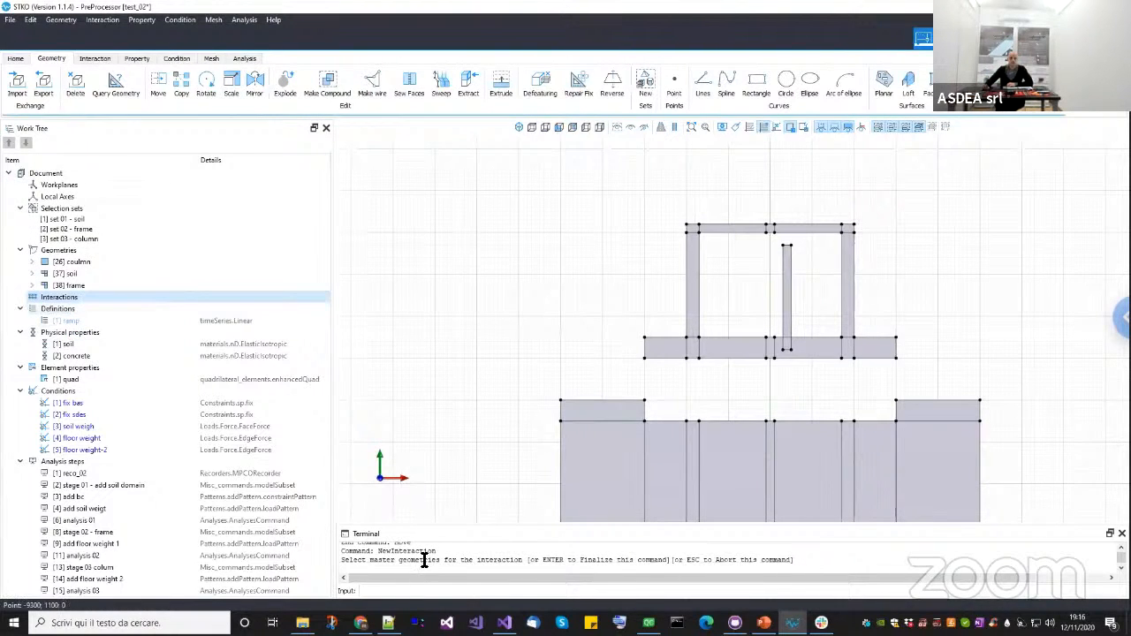
# Set the bottom and side edges of the soil excavation as the master geometries of the link 01 interaction.
pyautogui.moveTo(386, 564); pyautogui.dragTo(443, 564)
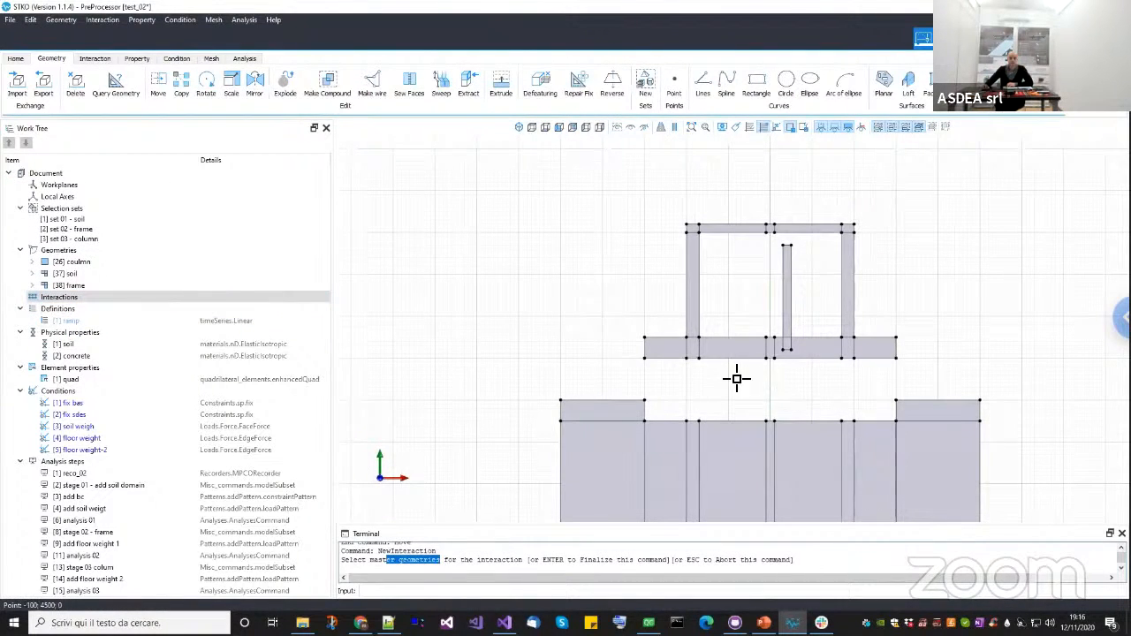
pyautogui.moveTo(686, 423); pyautogui.dragTo(562, 404, button='middle')
pyautogui.scroll(2, 562, 404)
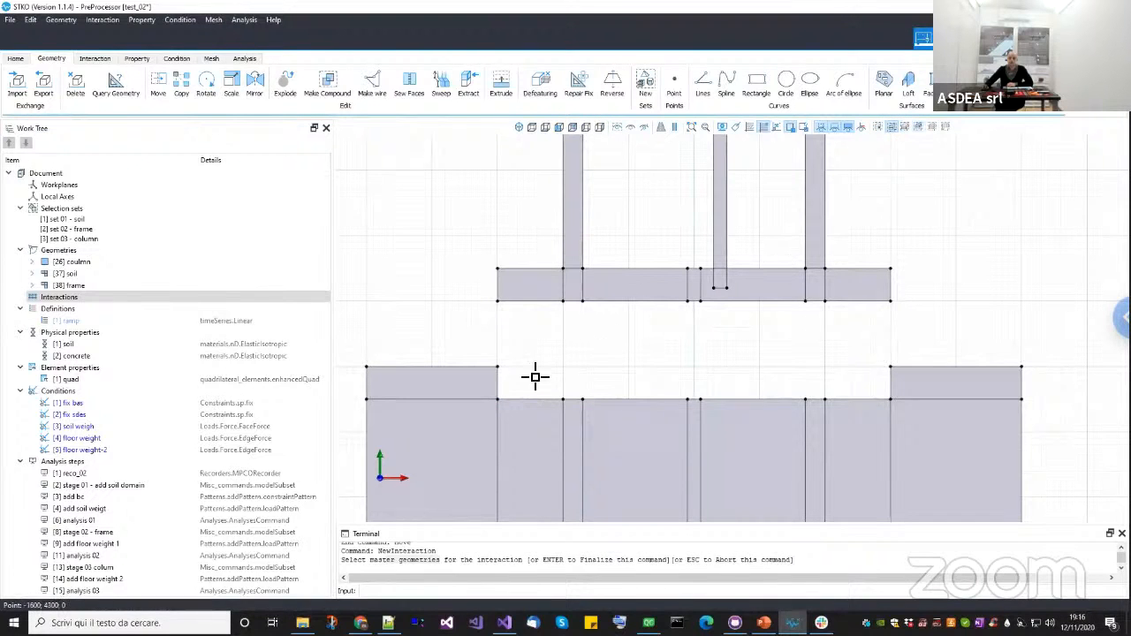
pyautogui.moveTo(486, 346); pyautogui.dragTo(914, 428)
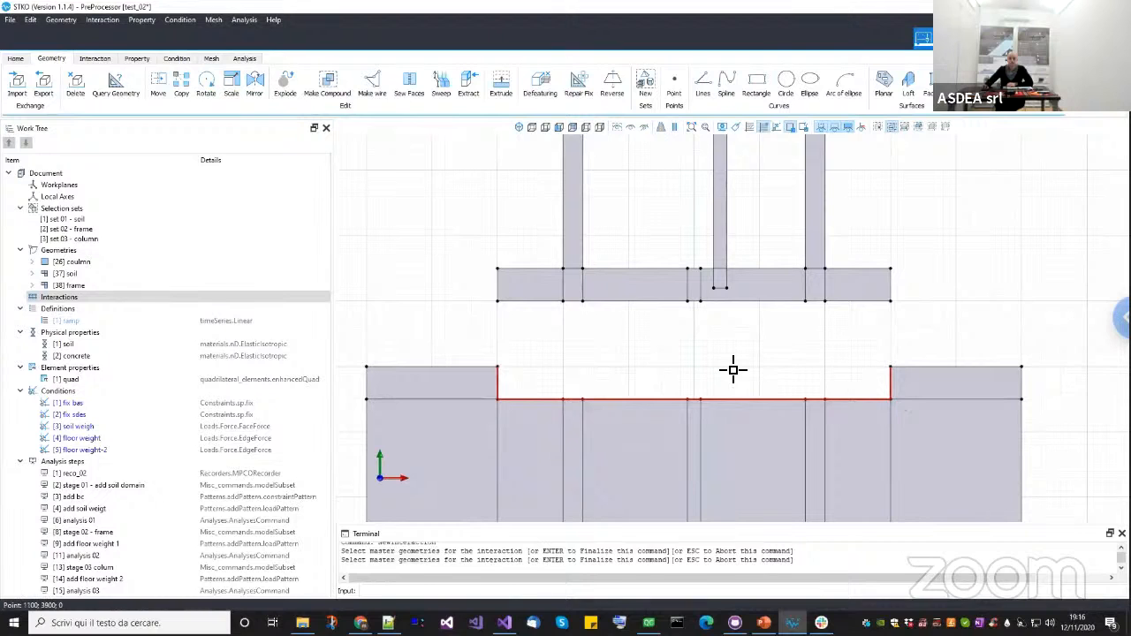
pyautogui.press('Return')
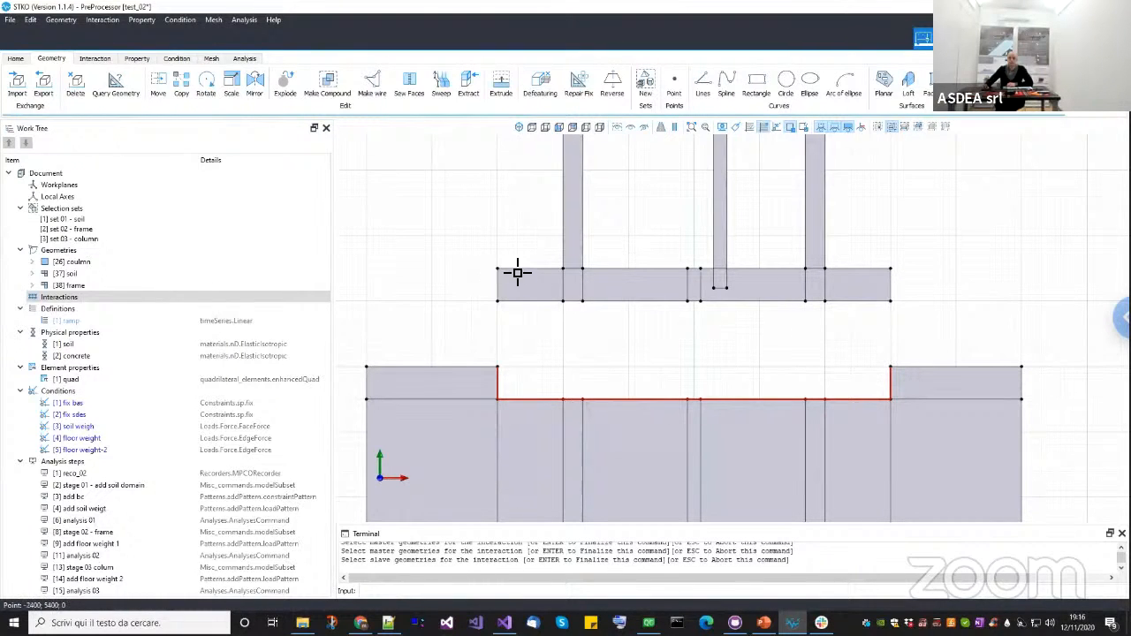
# Set the bottom and side edges of the frame's foundation as the slave geometries and finalize the interaction.
pyautogui.moveTo(483, 265); pyautogui.dragTo(924, 328)
pyautogui.moveTo(881, 249); pyautogui.dragTo(923, 336)
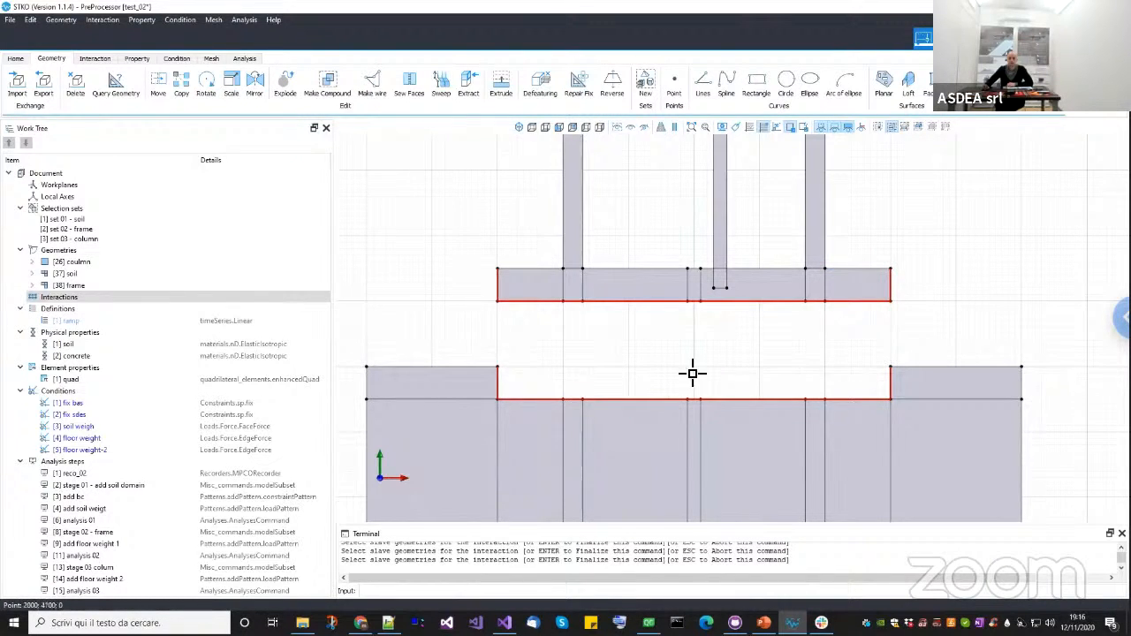
pyautogui.press('Return')
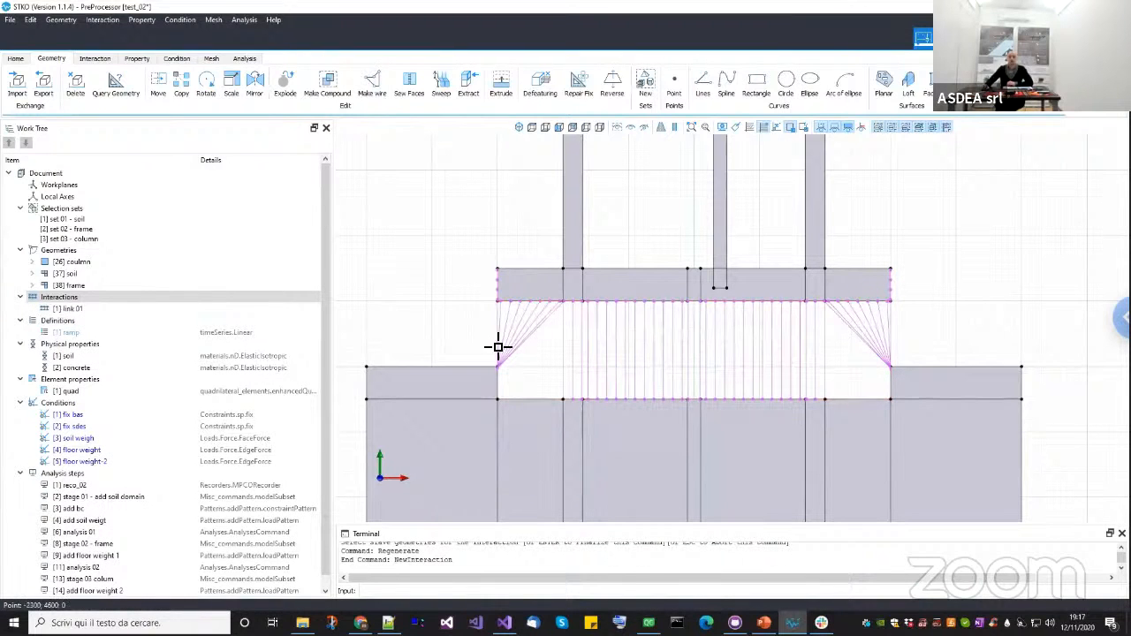
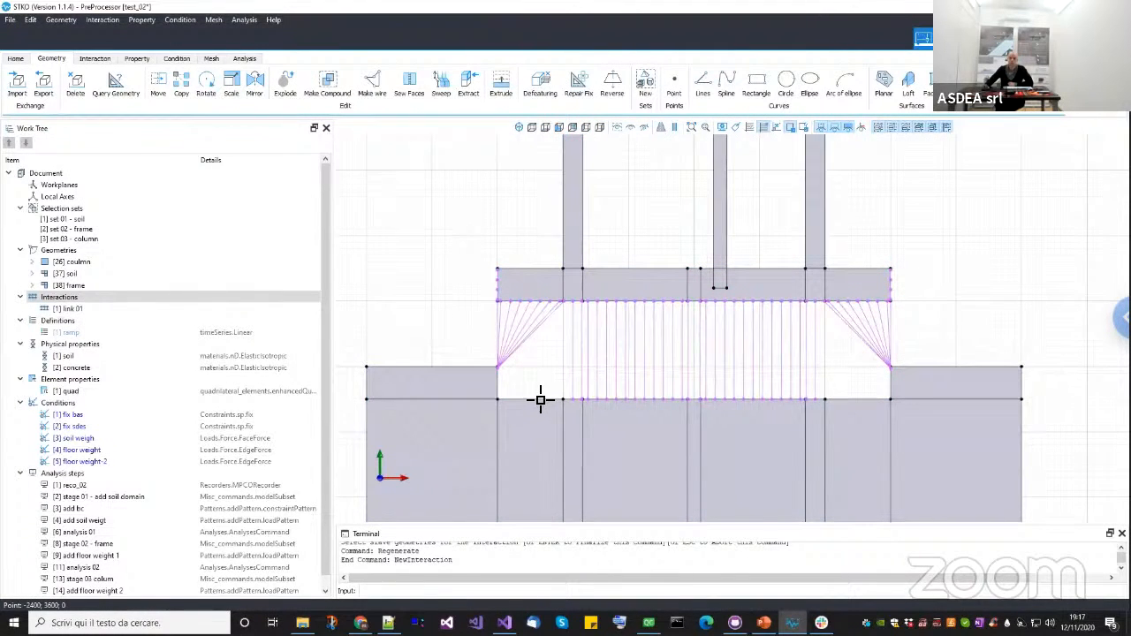
# Create a second Node to Node links interaction named "l02" for the central column.
pyautogui.scroll(-2, 625, 362)
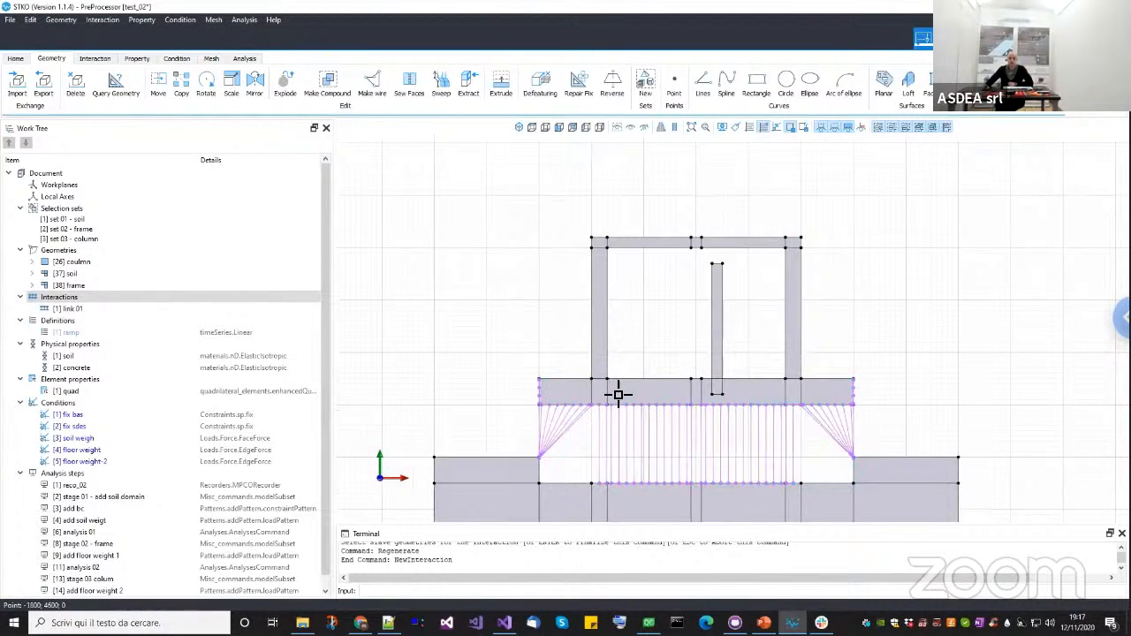
pyautogui.scroll(2, 603, 381)
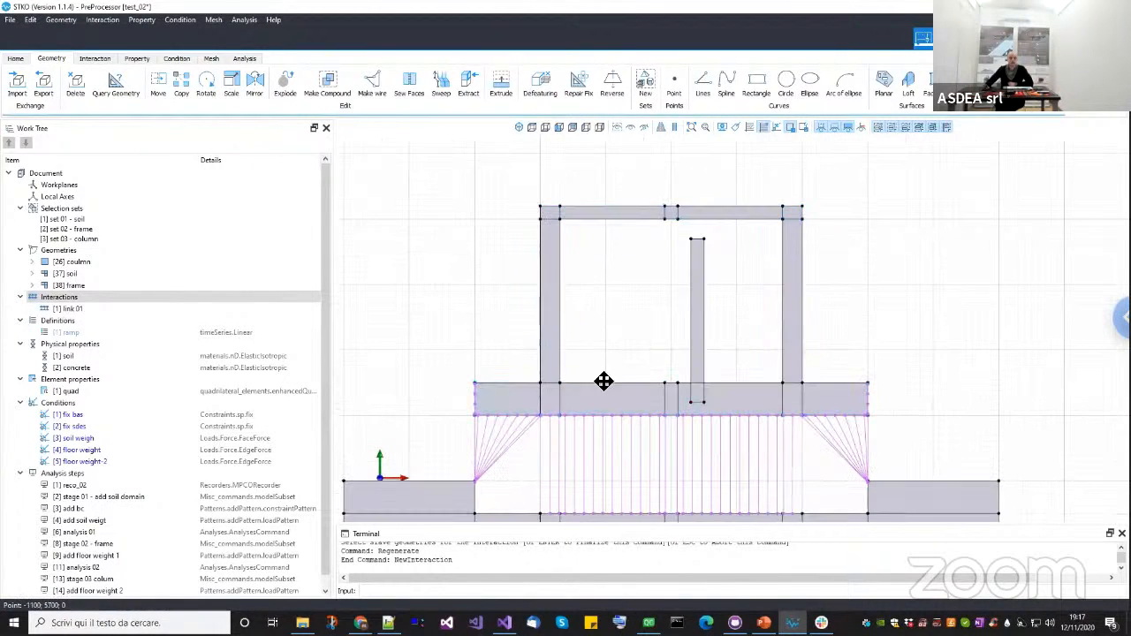
pyautogui.rightClick(145, 293)
pyautogui.click(160, 300)
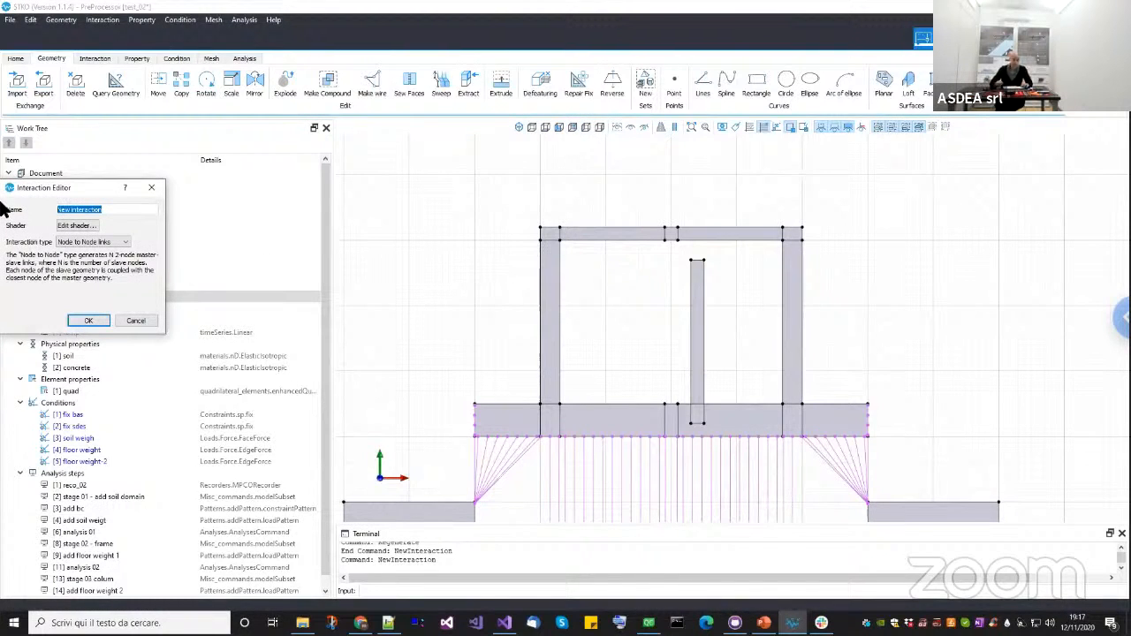
pyautogui.press('BackSpace')
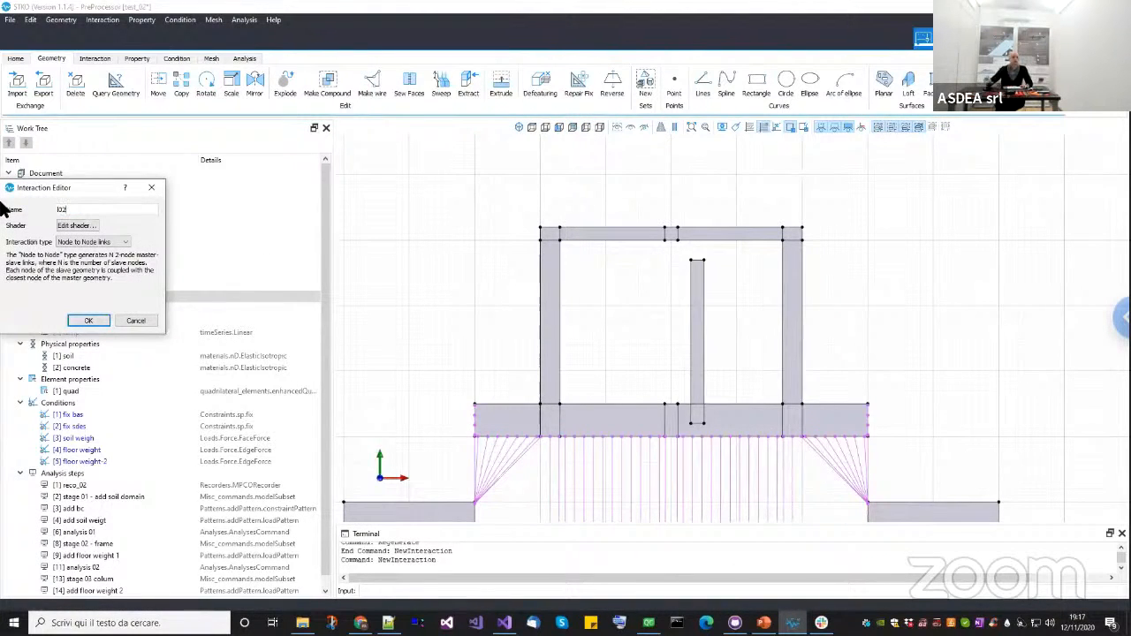
pyautogui.click(80, 327)
# Set the short foundation top edge (frame Edge 10) and the column's top edge (Edge 3) as the master geometries.
pyautogui.scroll(1, 672, 403)
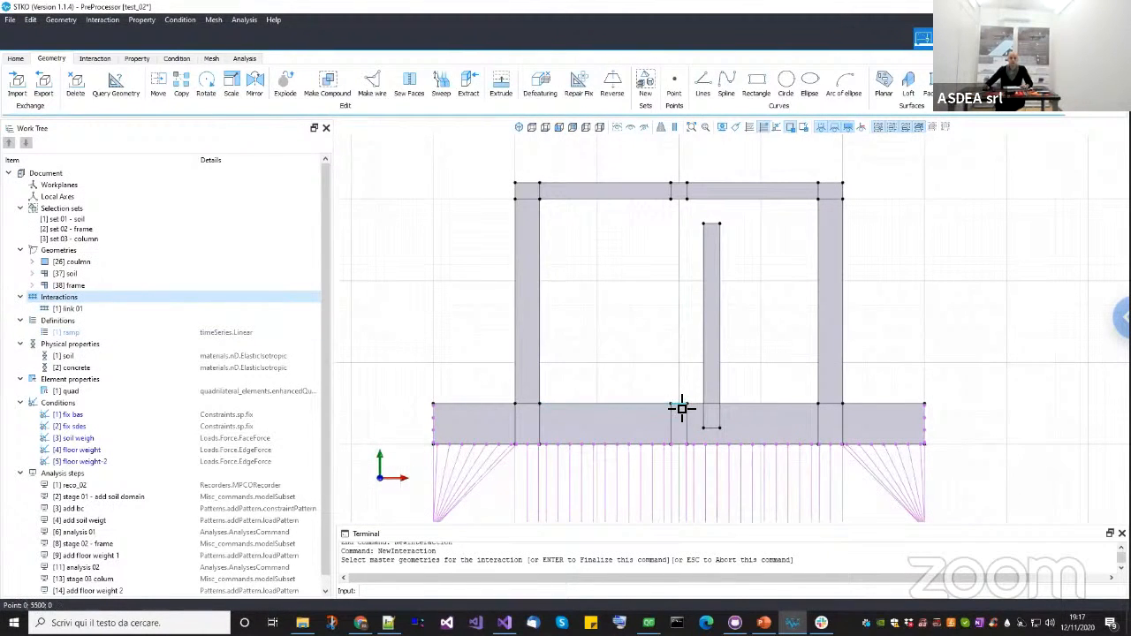
pyautogui.click(681, 407)
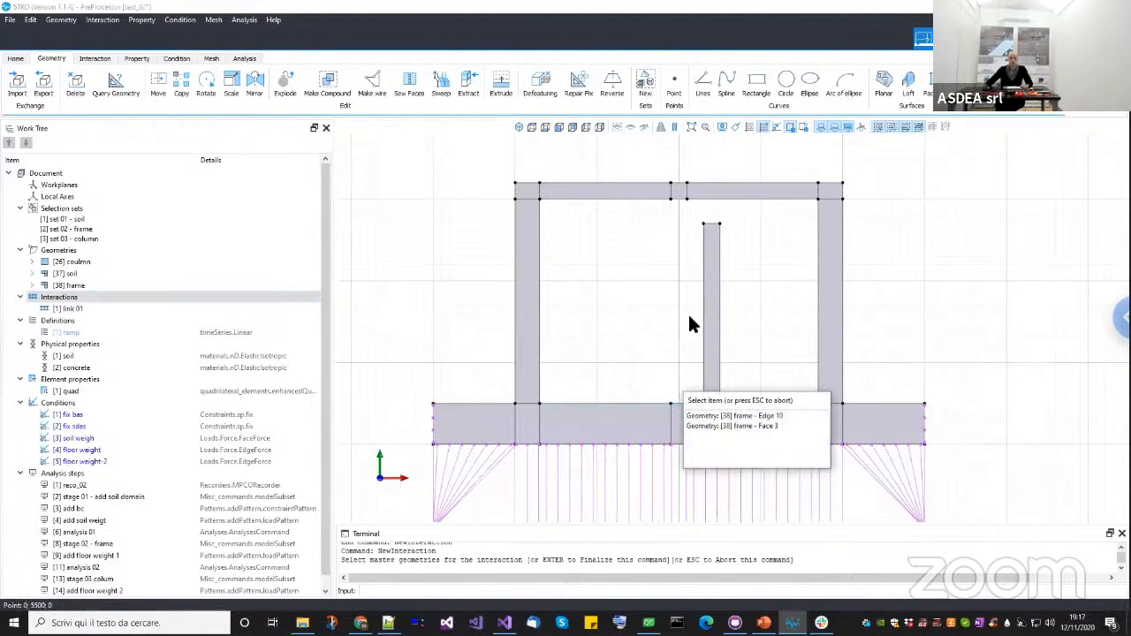
pyautogui.click(730, 416)
pyautogui.scroll(2, 689, 305)
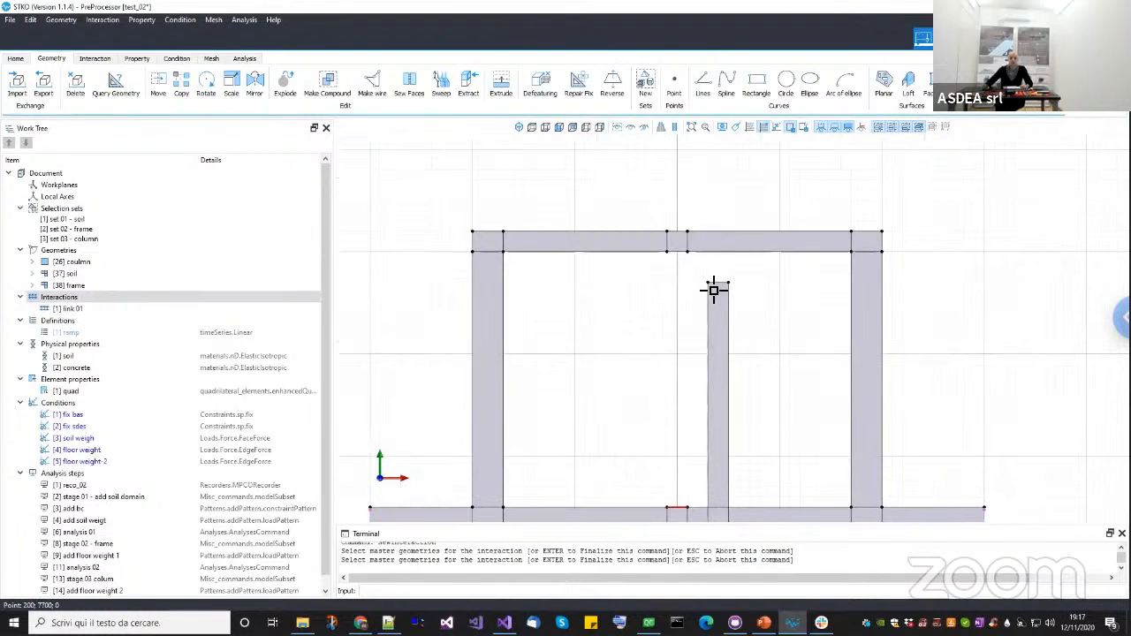
pyautogui.click(711, 283)
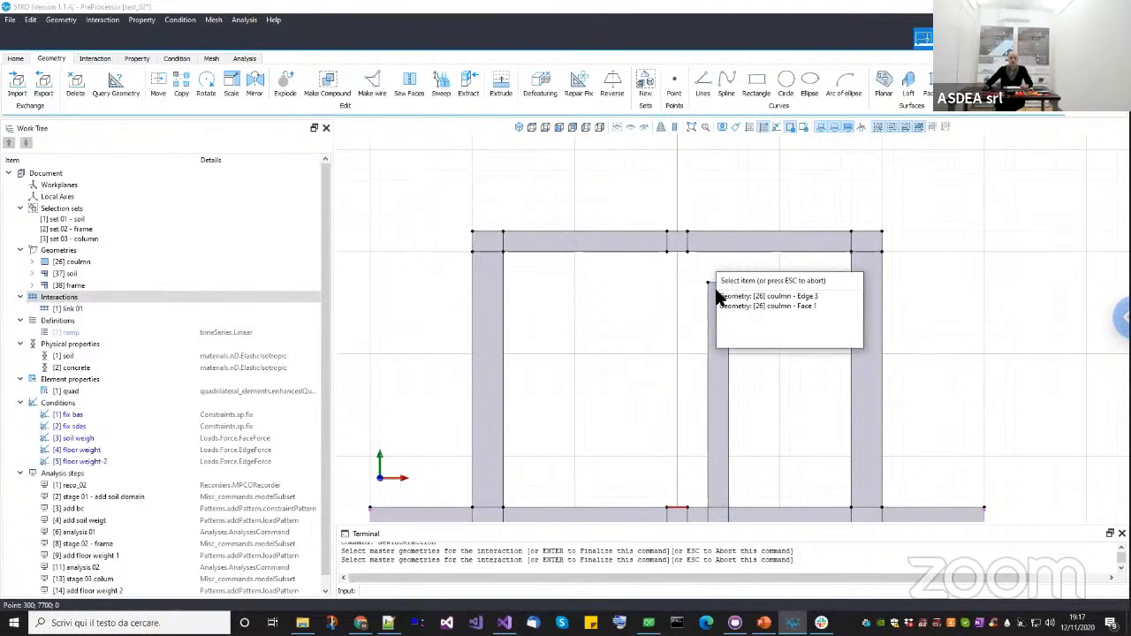
pyautogui.click(720, 296)
pyautogui.scroll(-2, 654, 303)
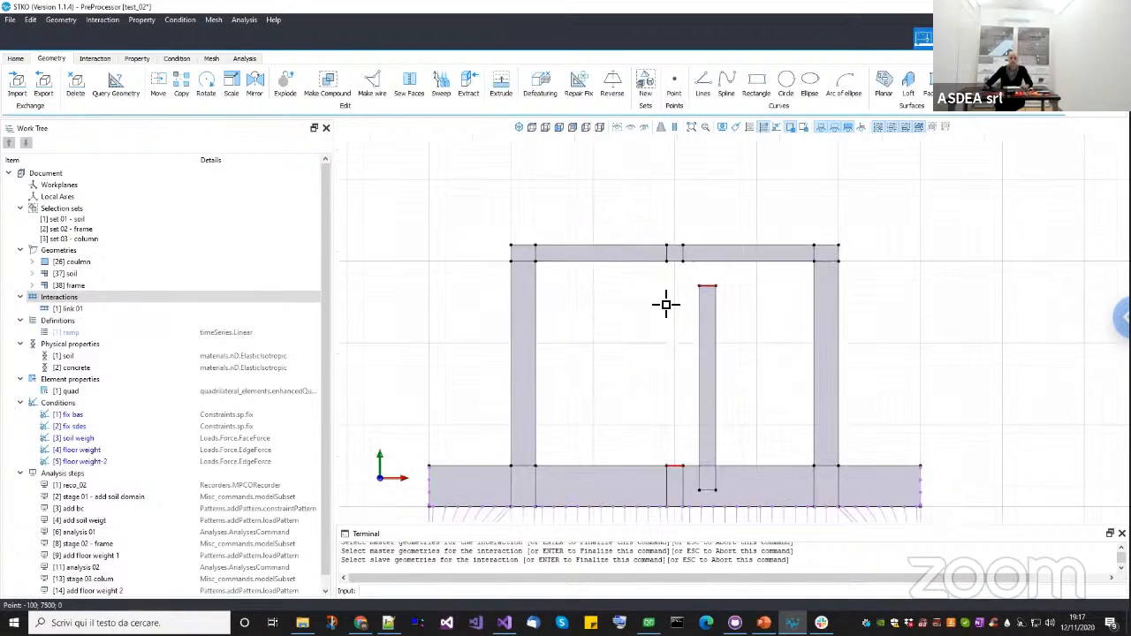
# Set the column's bottom edge (Edge 1) and the top beam's short central bottom edge as the slave geometries and finalize l02.
pyautogui.scroll(1, 710, 505)
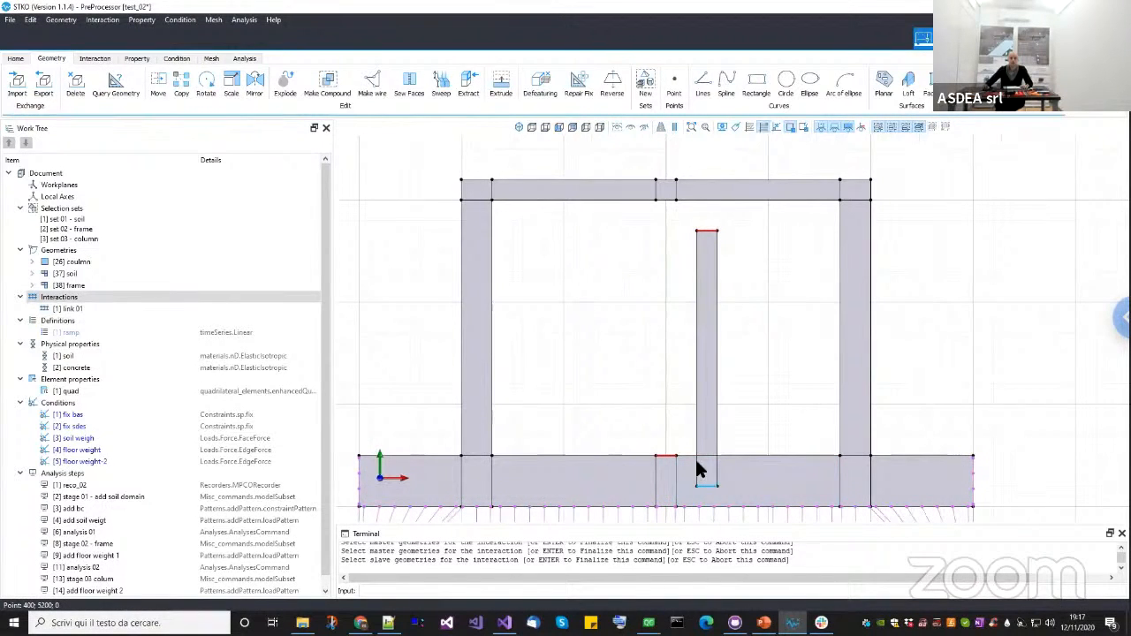
pyautogui.click(697, 466)
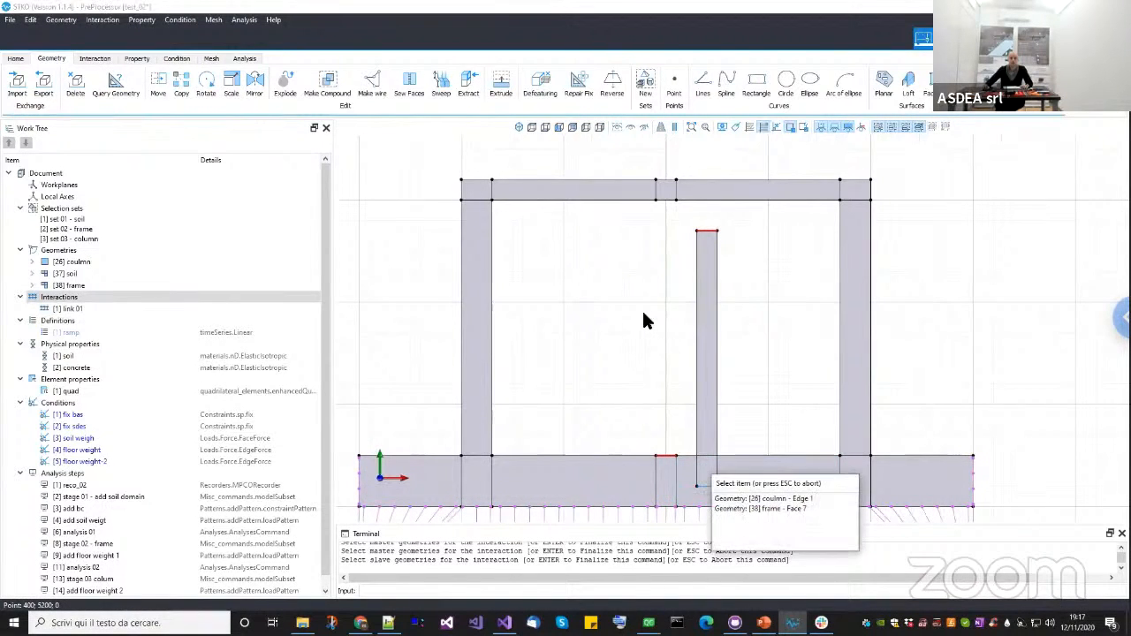
pyautogui.click(750, 500)
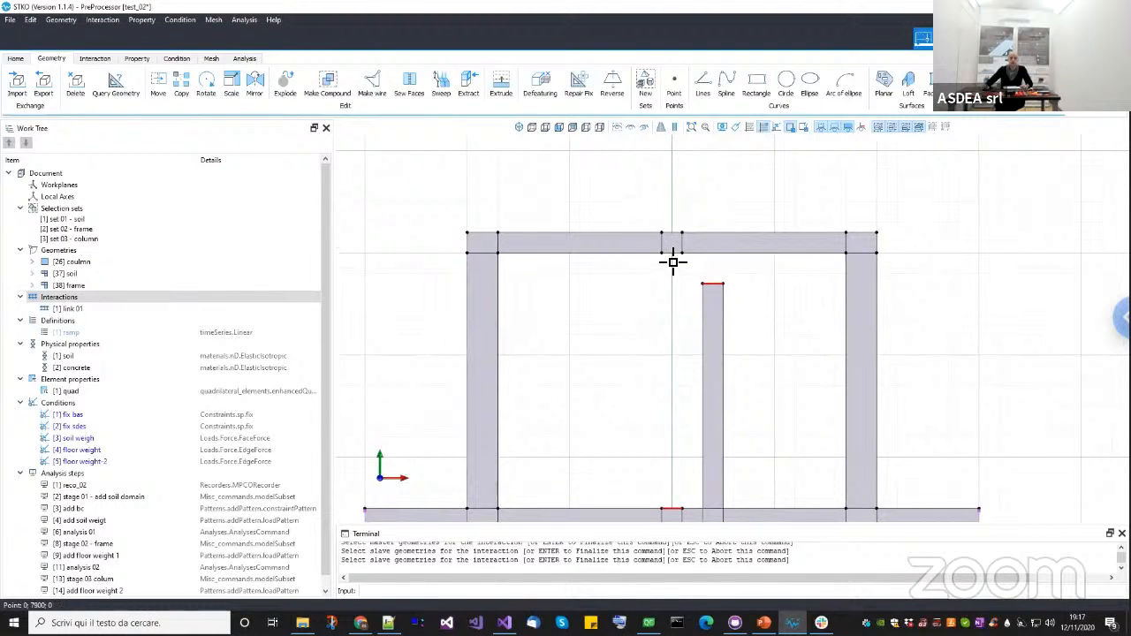
pyautogui.click(673, 255)
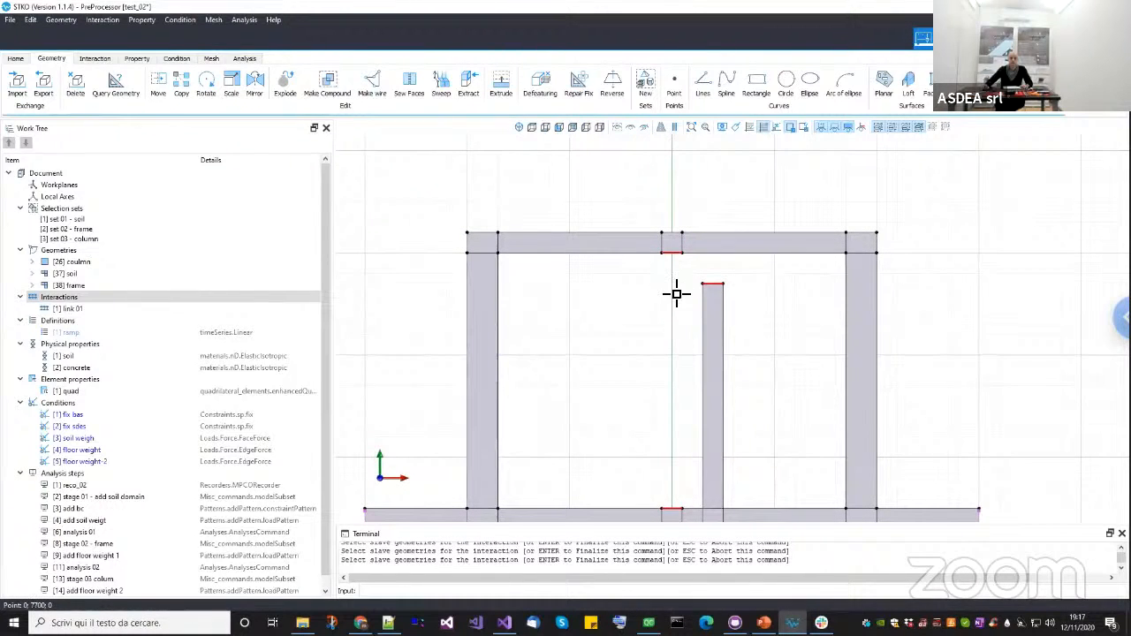
pyautogui.press('Return')
# Move the column so its lower corner snaps onto the matching node of the short central edge atop the foundation.
pyautogui.scroll(-3, 676, 296)
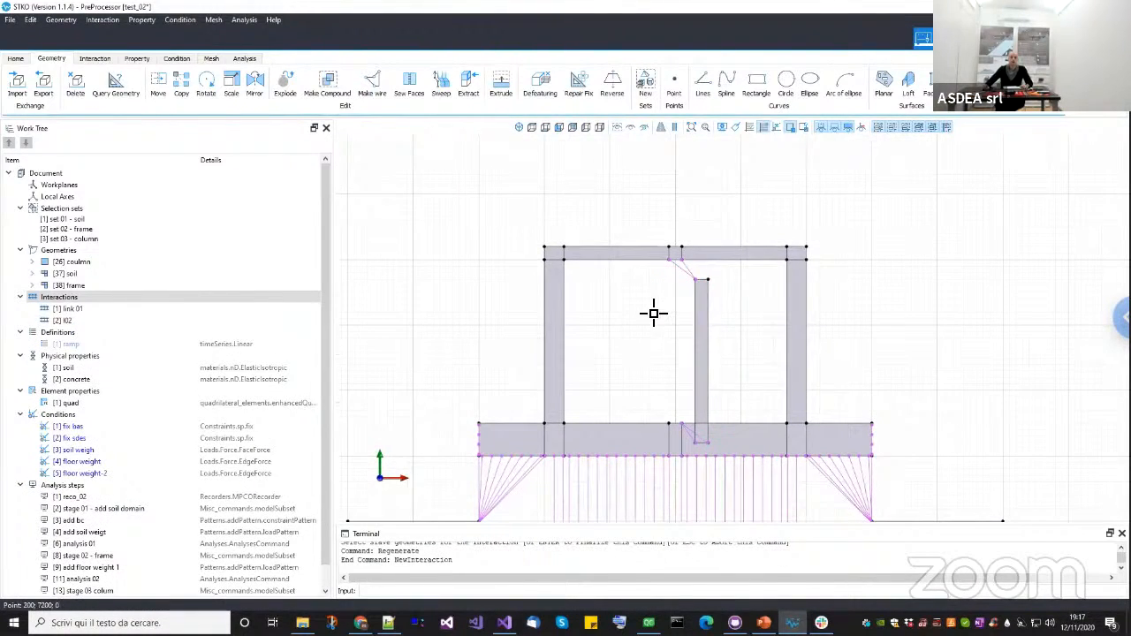
pyautogui.scroll(-1, 655, 312)
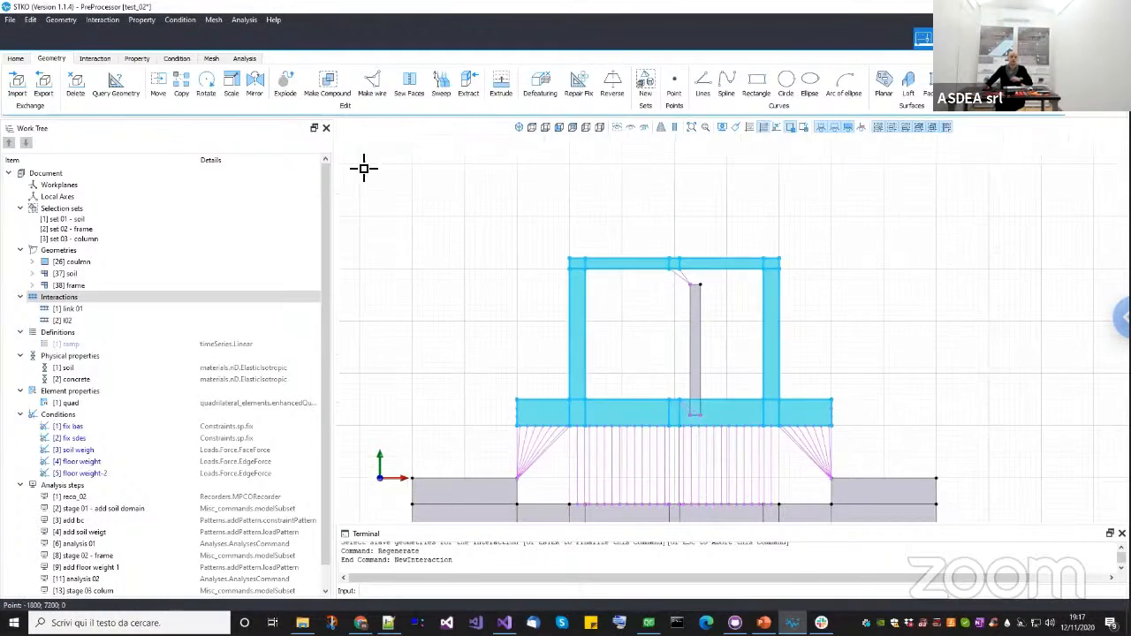
pyautogui.click(159, 88)
pyautogui.click(698, 363)
pyautogui.press('Return')
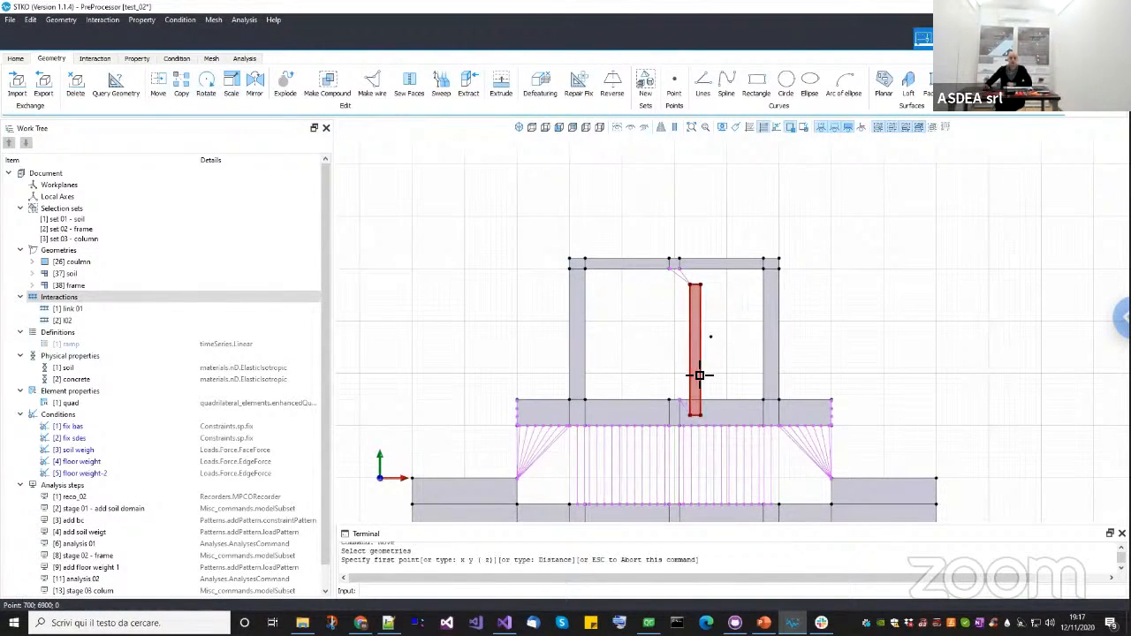
pyautogui.scroll(2, 699, 375)
pyautogui.click(683, 479)
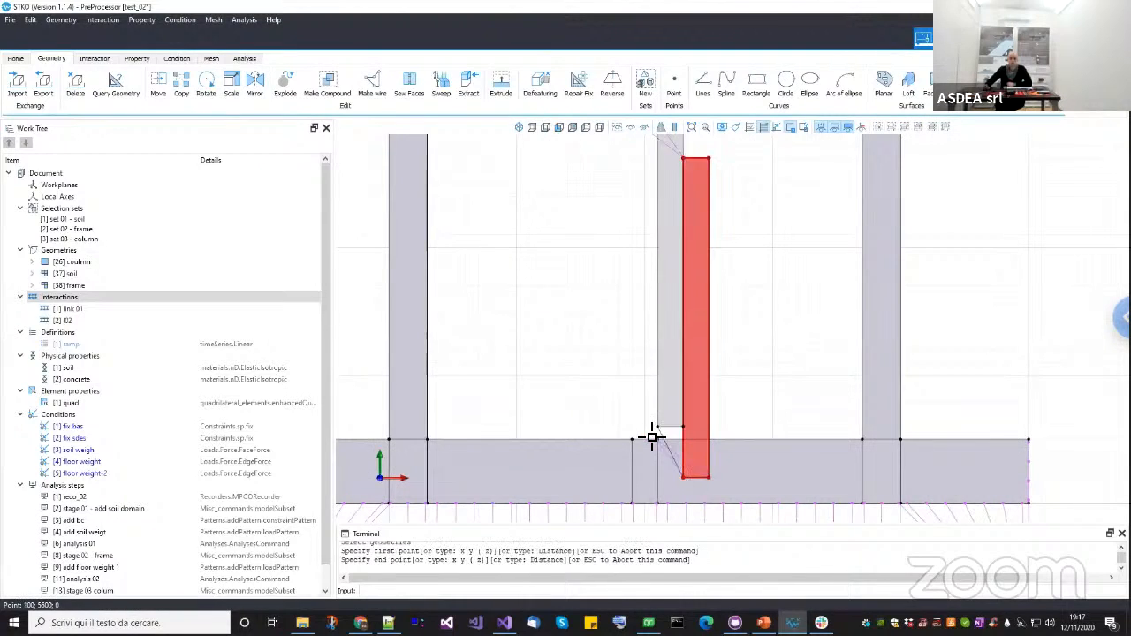
pyautogui.click(614, 399)
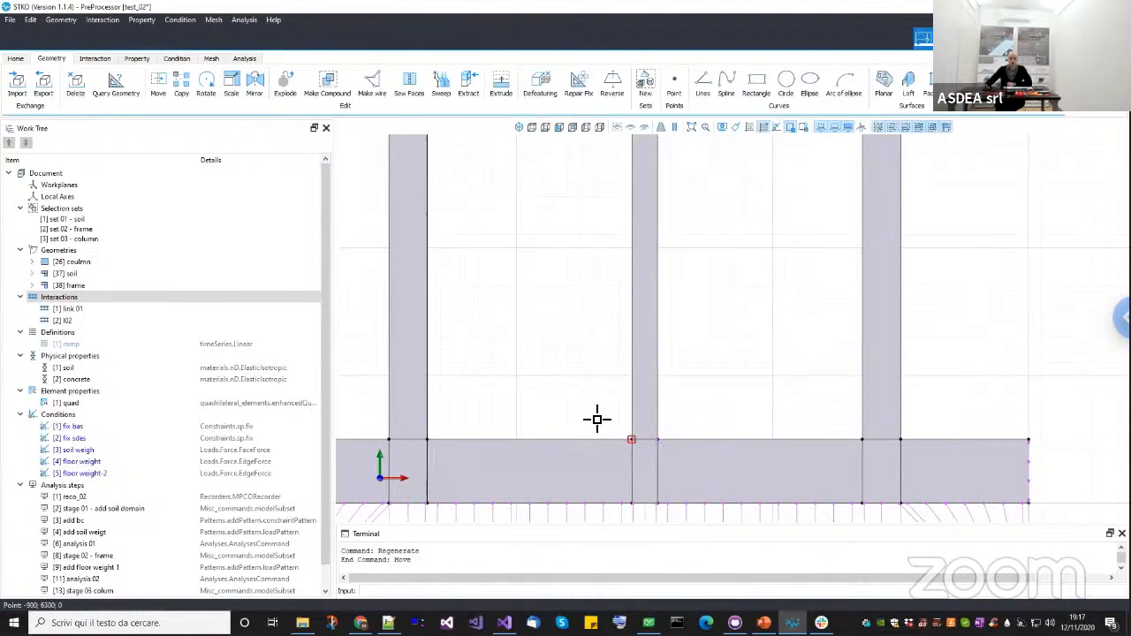
# Move the soil geometry up so the excavation's upper corner snaps onto the foundation's top corner.
pyautogui.scroll(3, 646, 455)
pyautogui.scroll(-7, 515, 330)
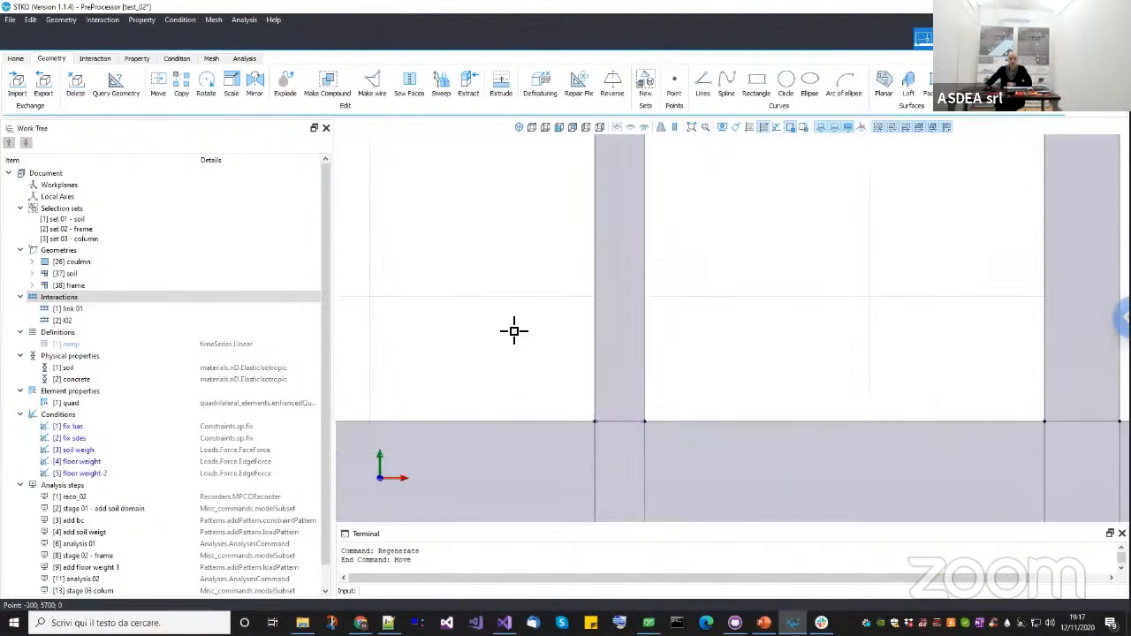
pyautogui.scroll(1, 533, 298)
pyautogui.scroll(-2, 581, 270)
pyautogui.moveTo(528, 344); pyautogui.dragTo(640, 294, button='middle')
pyautogui.scroll(-1, 640, 293)
pyautogui.press('Return')
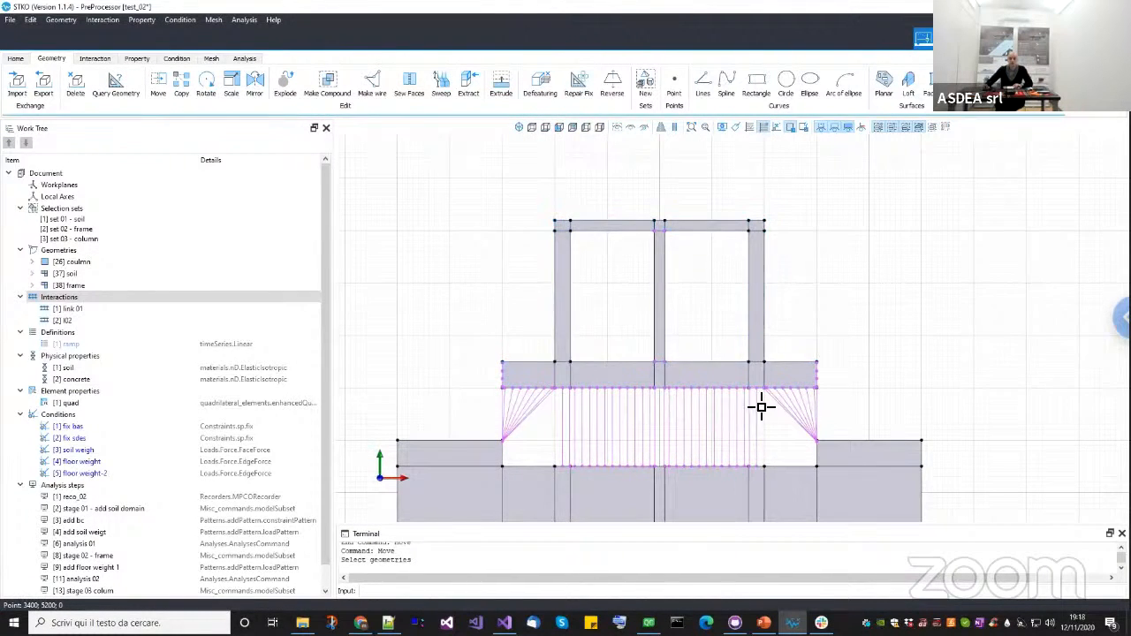
pyautogui.scroll(-2, 731, 408)
pyautogui.moveTo(731, 408); pyautogui.dragTo(765, 353, button='middle')
pyautogui.click(614, 410)
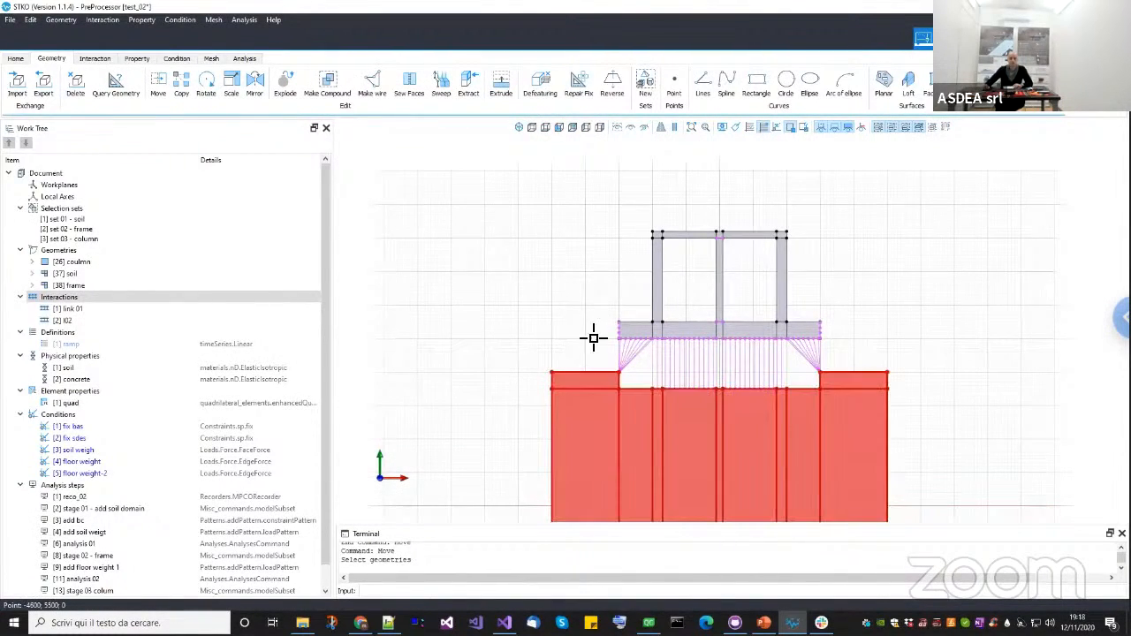
pyautogui.press('Return')
pyautogui.scroll(3, 614, 367)
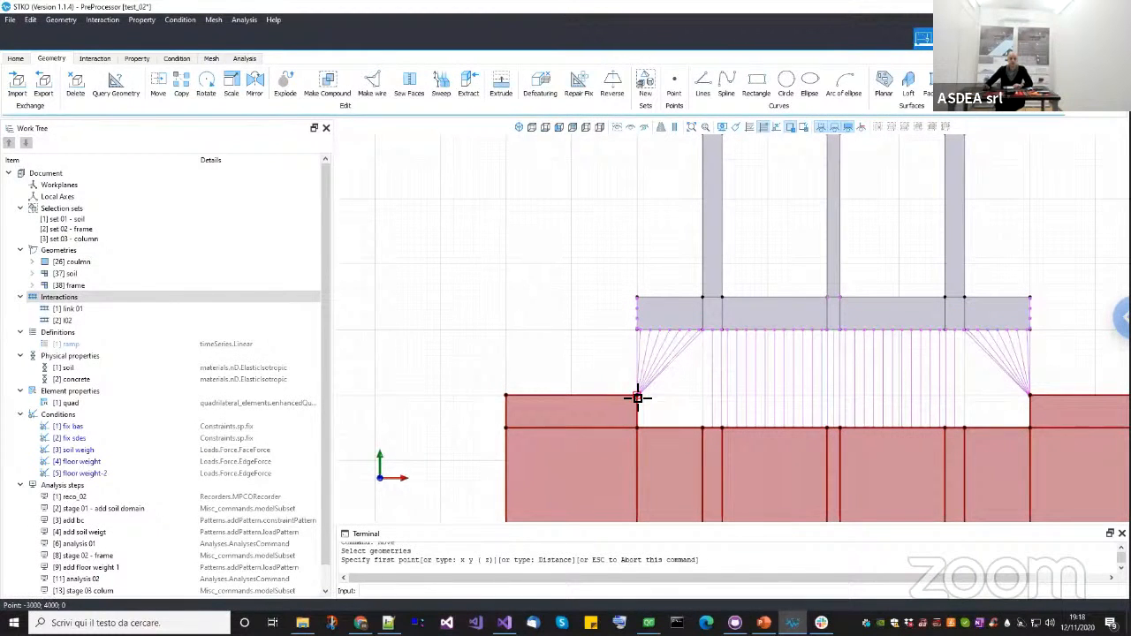
pyautogui.click(638, 398)
pyautogui.scroll(1, 633, 306)
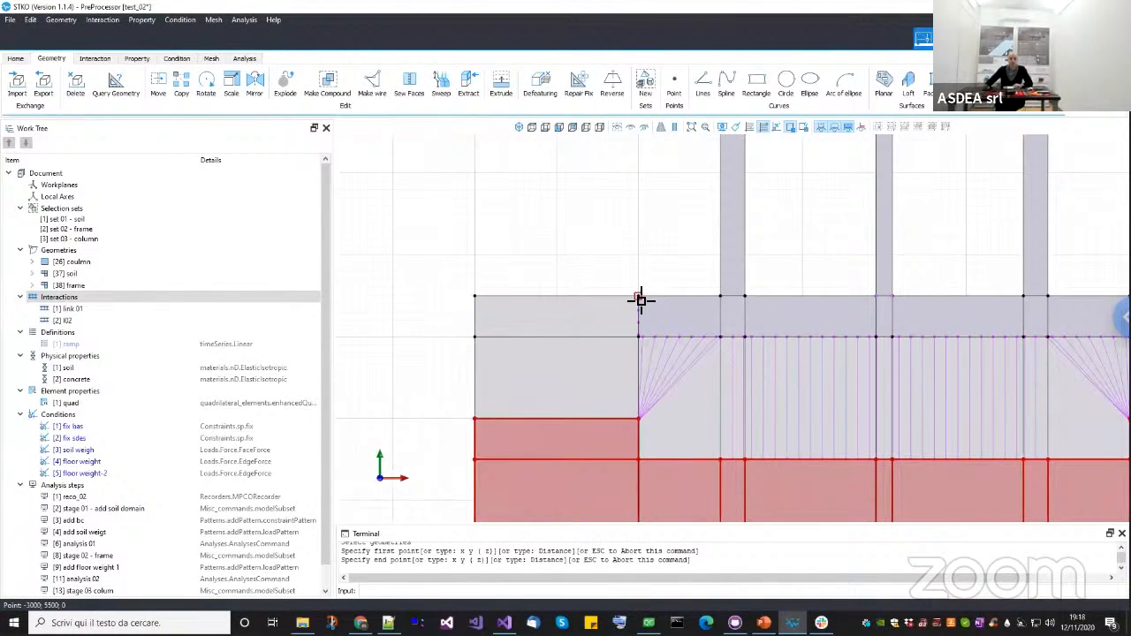
pyautogui.click(641, 300)
# Move the soil, frame and column together in the positive X direction, away from their original position.
pyautogui.scroll(-4, 615, 273)
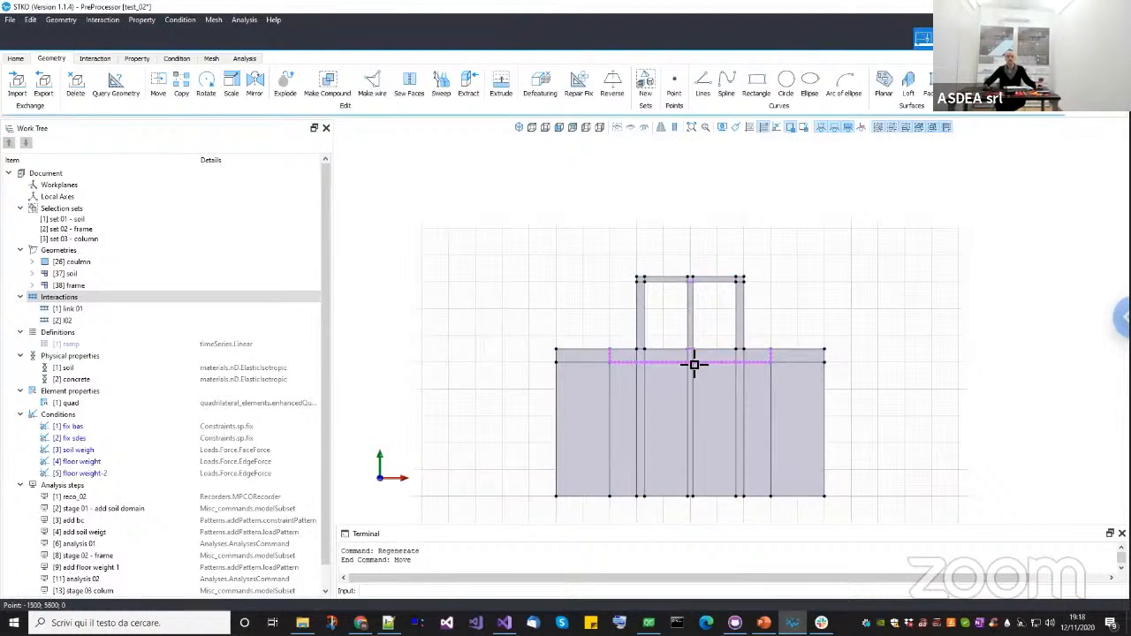
pyautogui.scroll(-2, 738, 346)
pyautogui.moveTo(735, 346); pyautogui.dragTo(663, 342, button='middle')
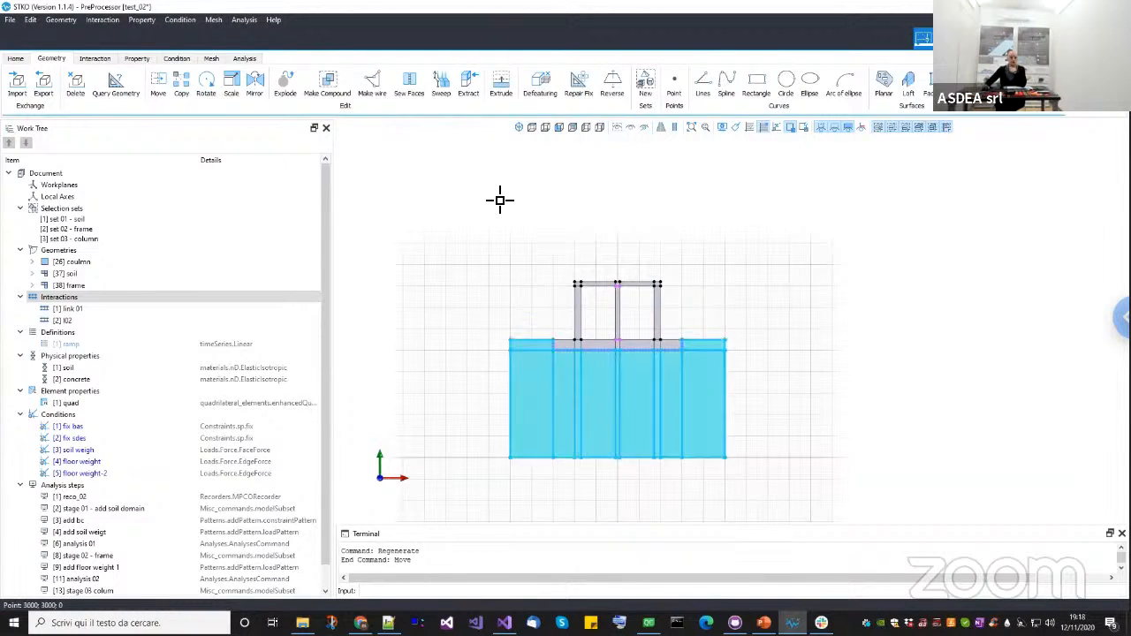
pyautogui.click(150, 90)
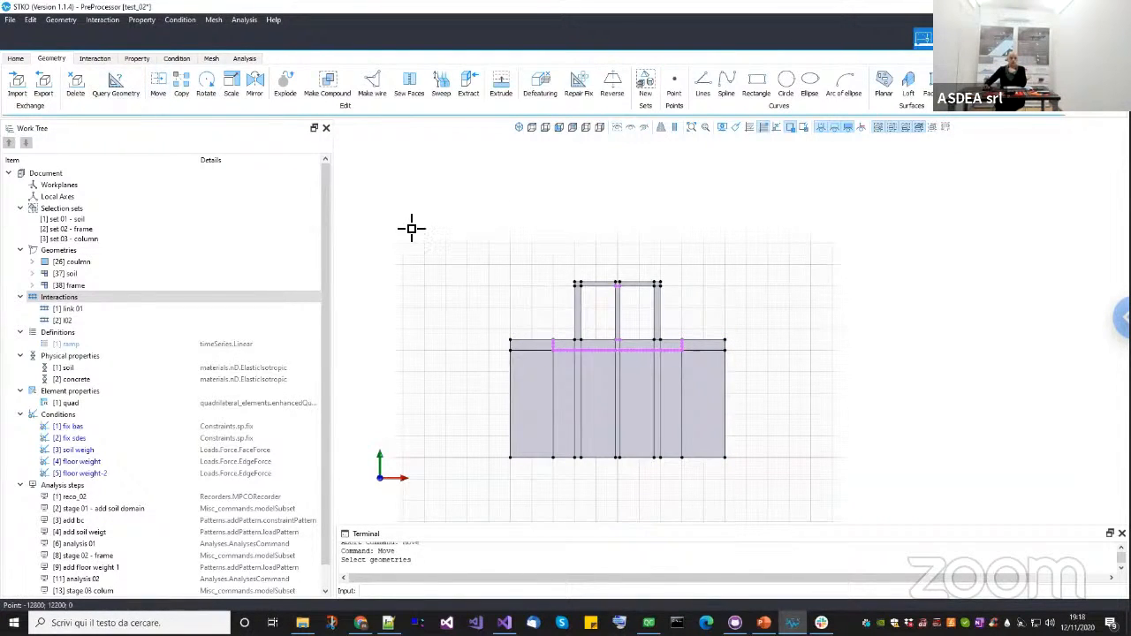
pyautogui.moveTo(411, 228); pyautogui.dragTo(824, 523)
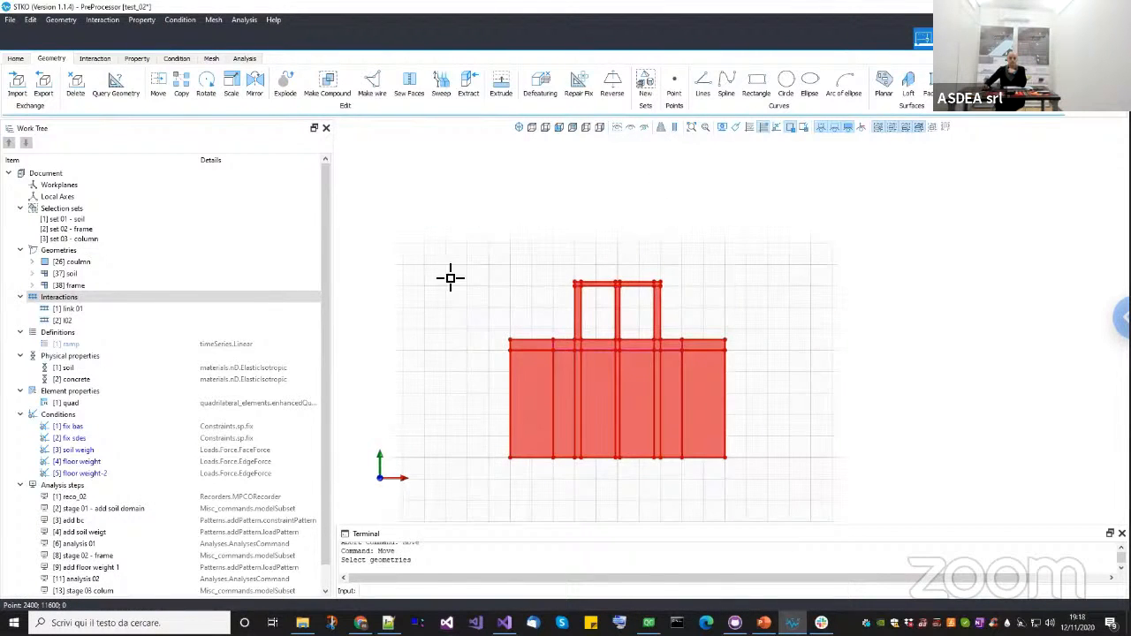
pyautogui.press('Return')
pyautogui.scroll(1, 502, 464)
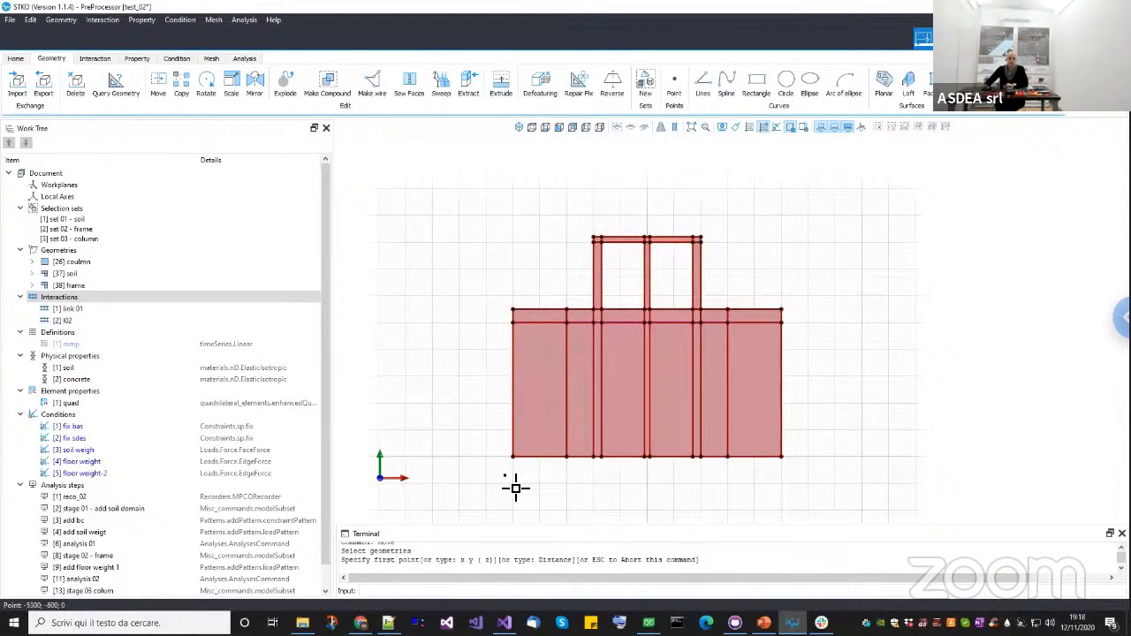
pyautogui.click(512, 484)
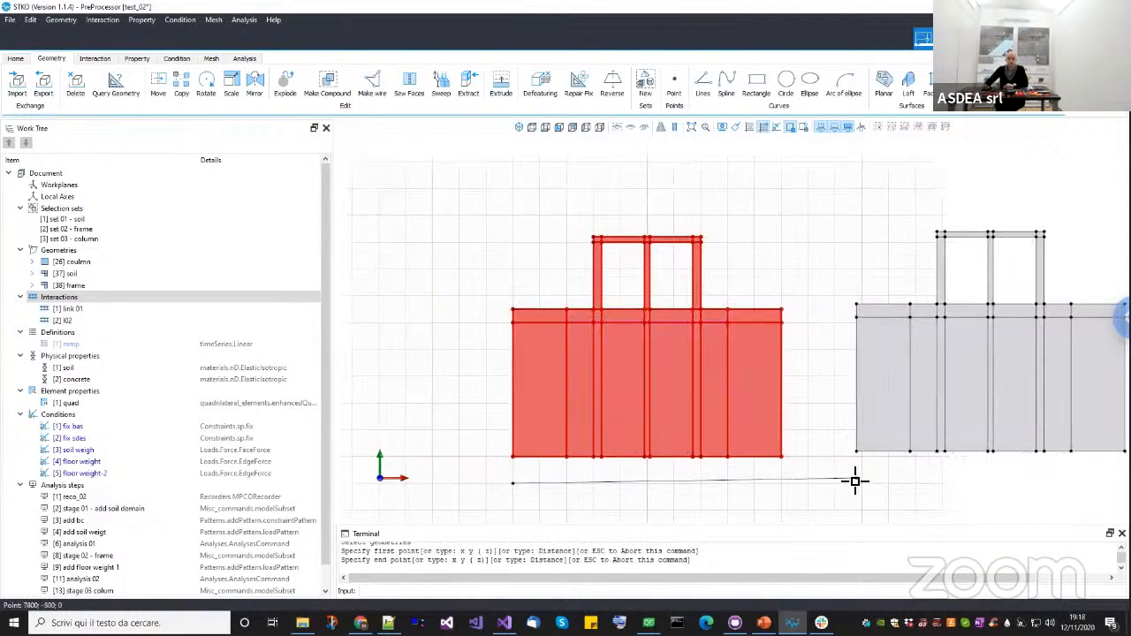
pyautogui.click(801, 489)
pyautogui.scroll(-2, 801, 442)
pyautogui.moveTo(800, 442); pyautogui.dragTo(485, 383, button='middle')
pyautogui.scroll(1, 656, 386)
pyautogui.press('Escape')
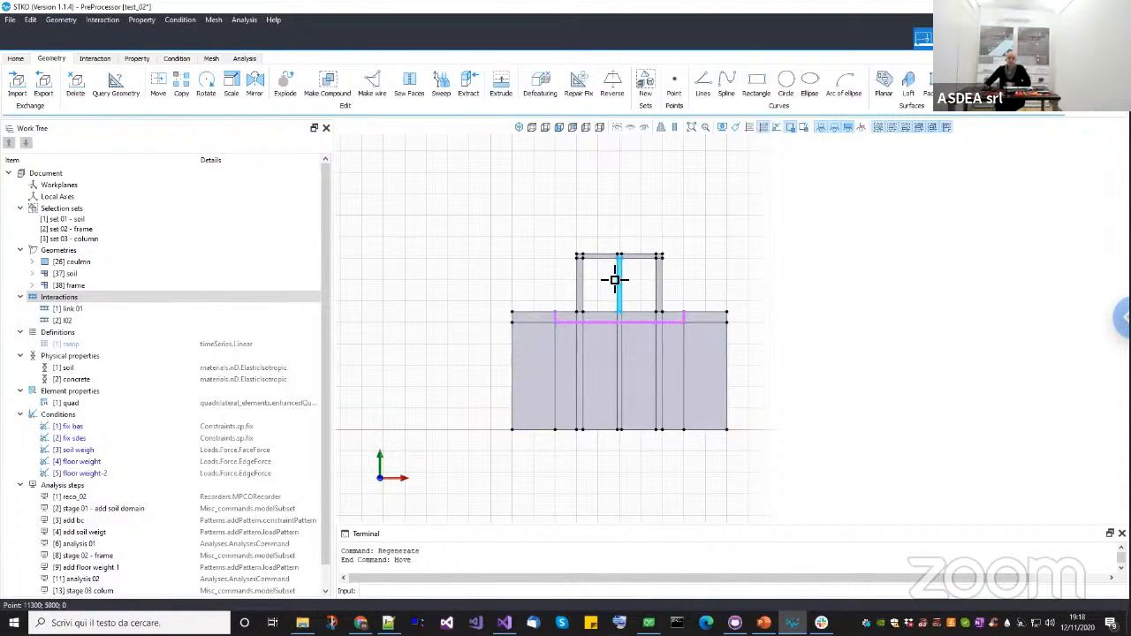
# Create a new condition named "edof lk 01".
pyautogui.scroll(-4, 436, 360)
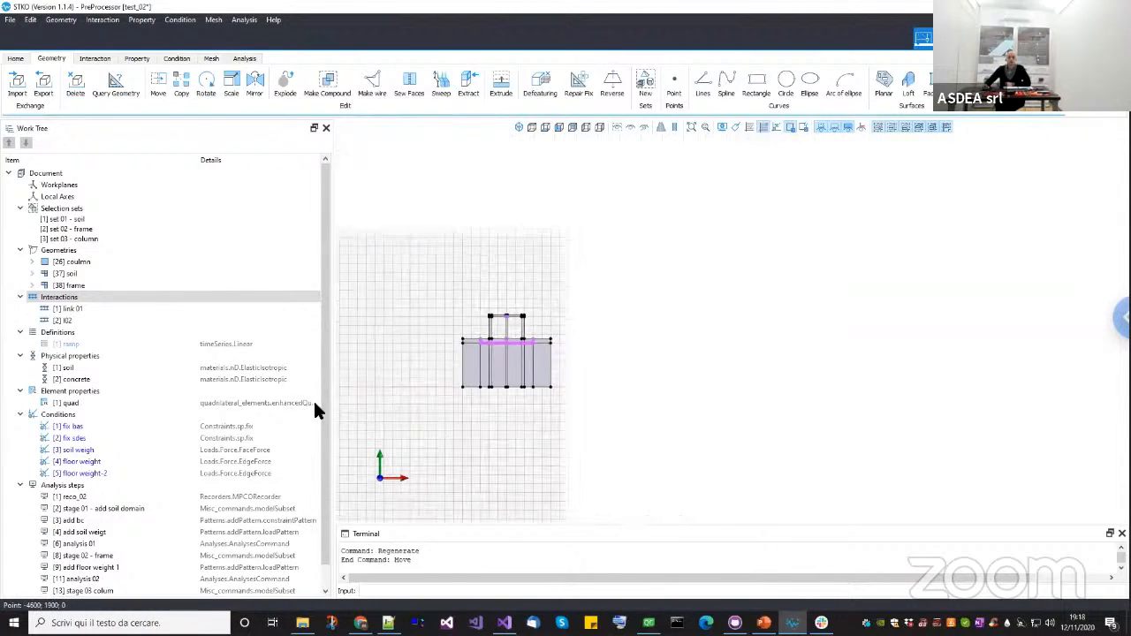
pyautogui.scroll(3, 477, 382)
pyautogui.moveTo(514, 346); pyautogui.dragTo(602, 417, button='middle')
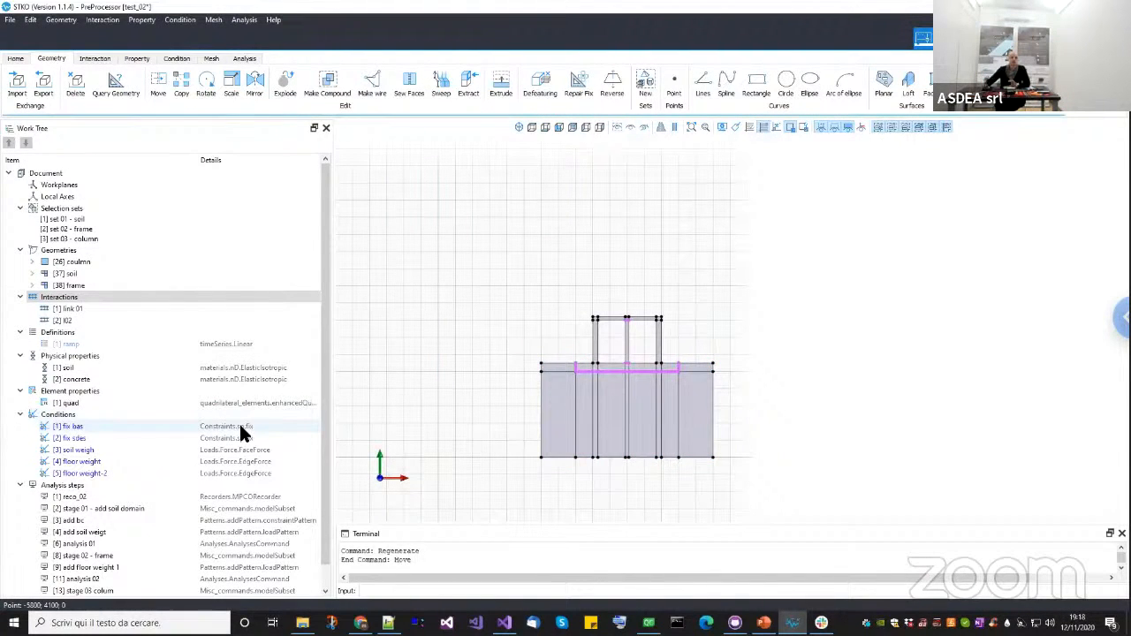
pyautogui.scroll(-1, 111, 425)
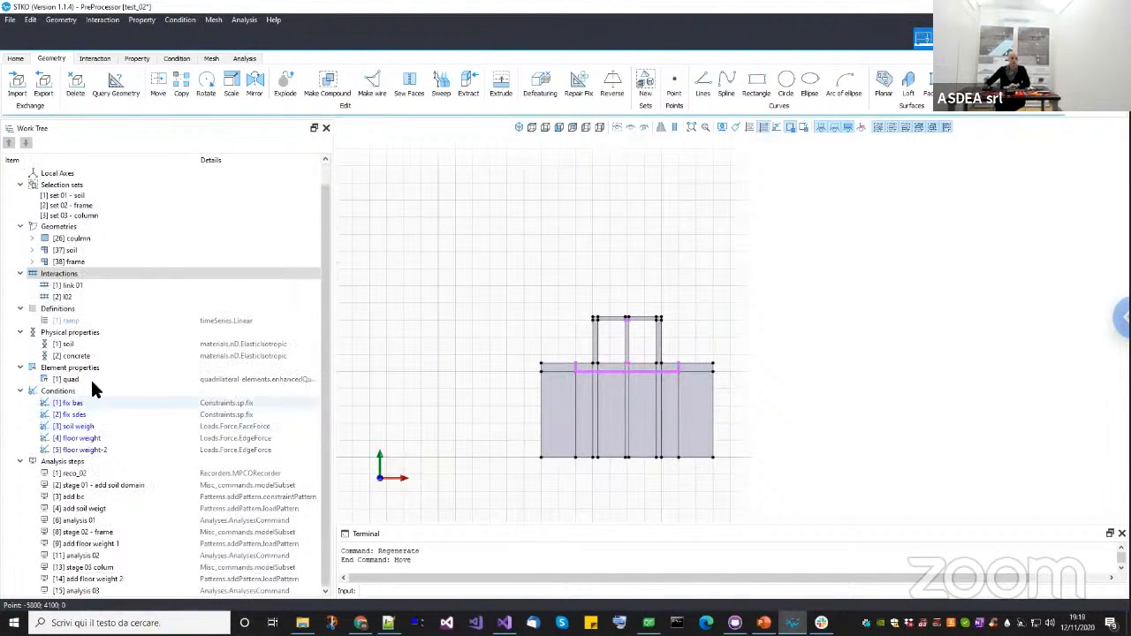
pyautogui.click(176, 57)
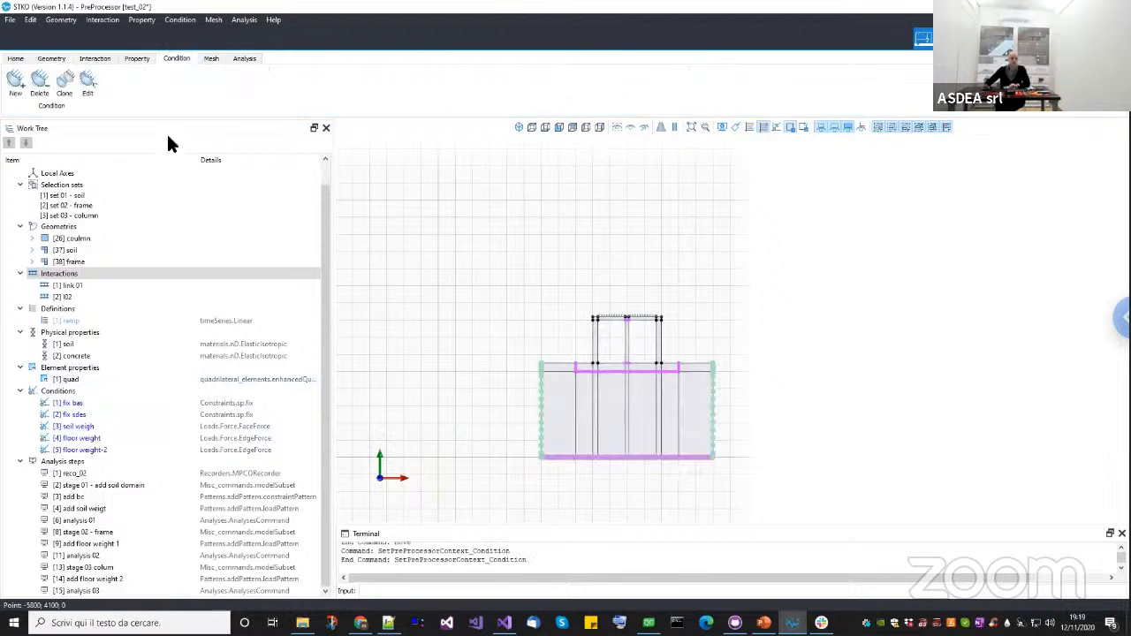
pyautogui.rightClick(71, 402)
pyautogui.click(63, 390)
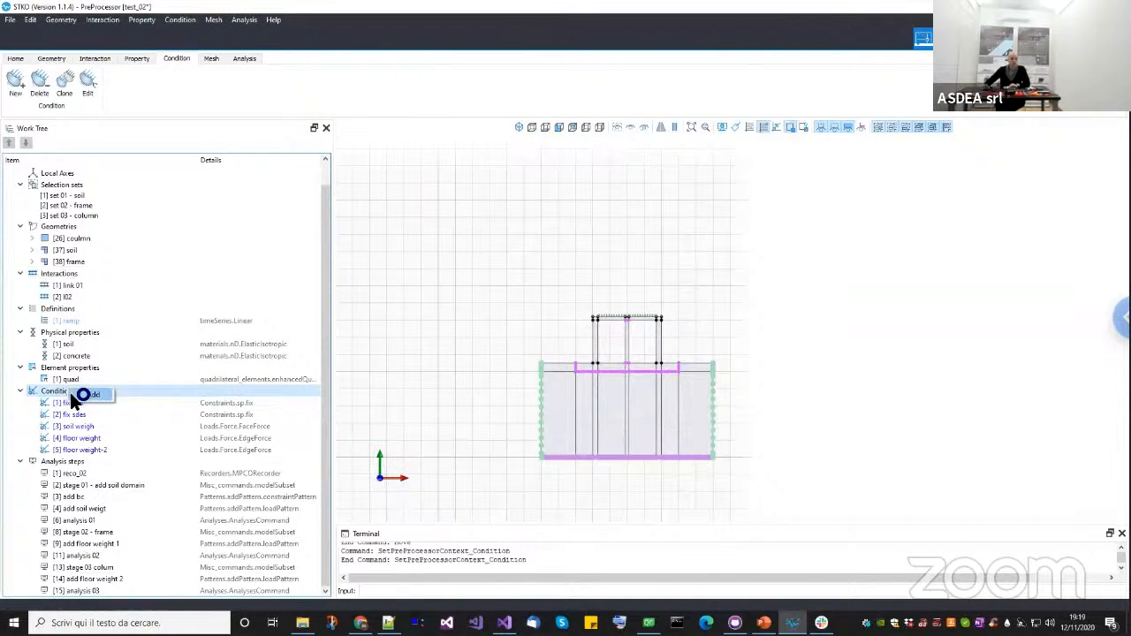
pyautogui.click(465, 117)
pyautogui.hotkey('ctrl', 'a')
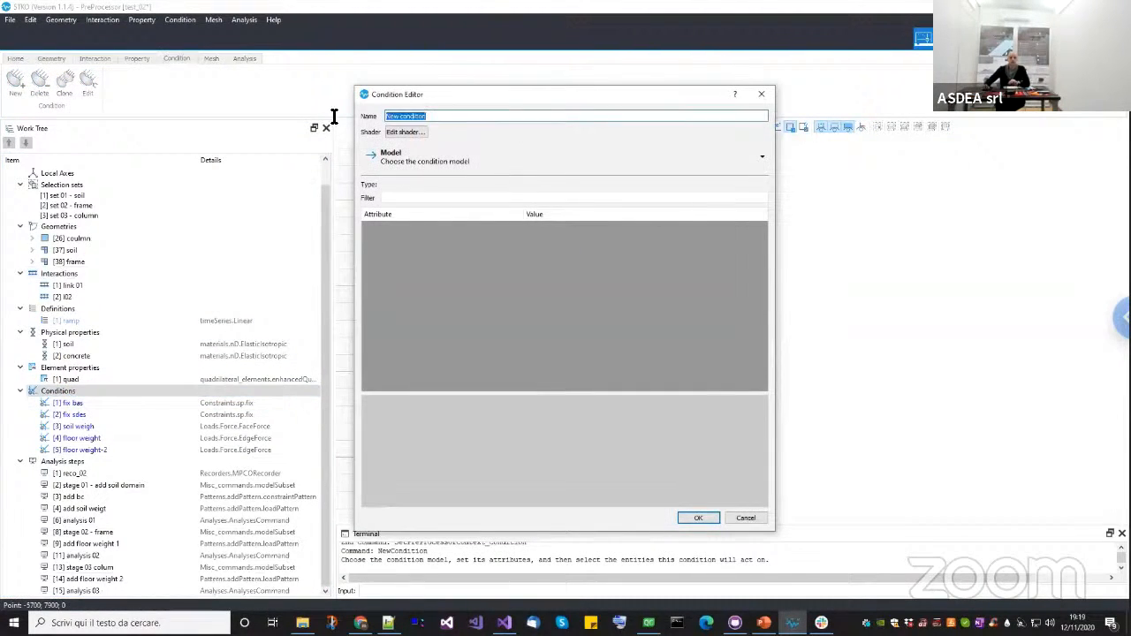
pyautogui.write('e')
pyautogui.write('f l')
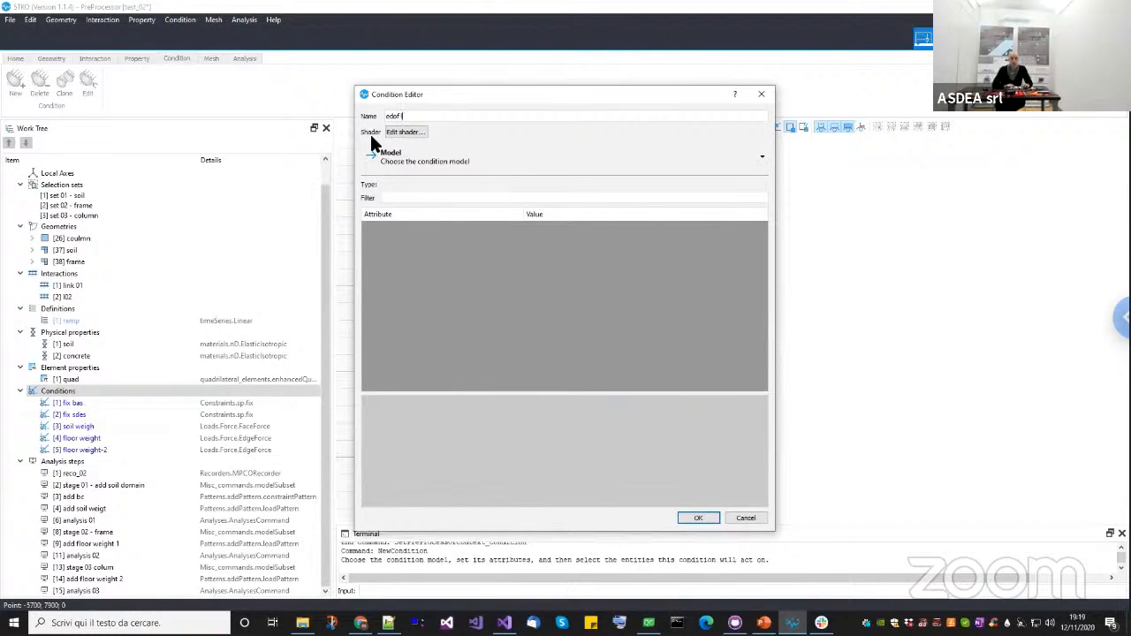
pyautogui.write('of lk 01')
# Make the condition a 2D equalDOF multi-point constraint with both Ux and Uy constrained.
pyautogui.click(384, 155)
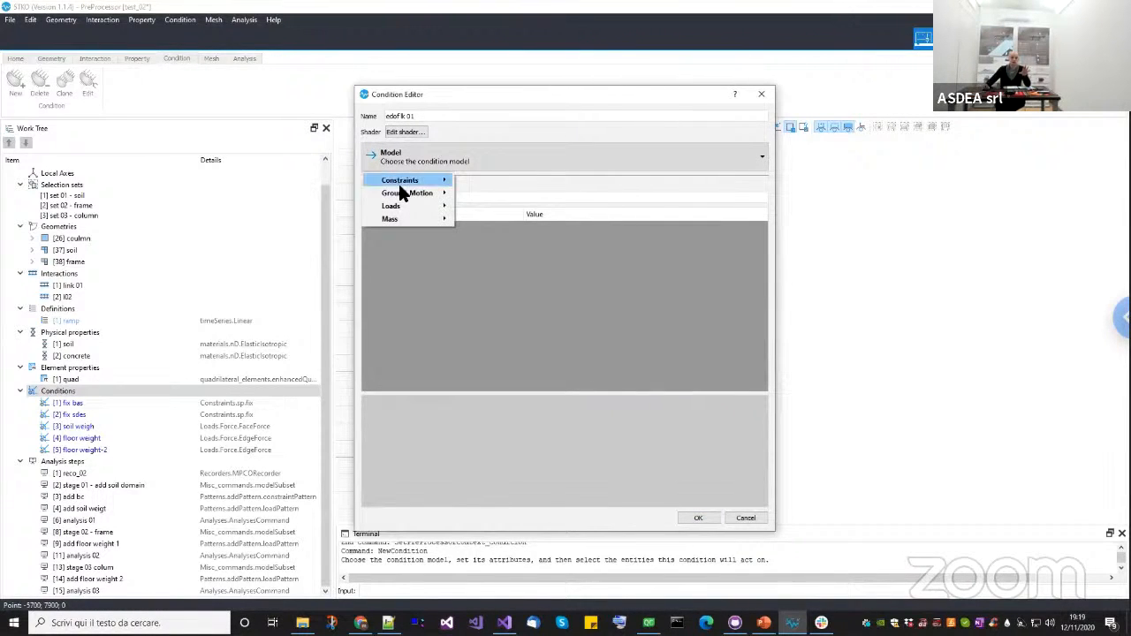
pyautogui.moveTo(402, 193)
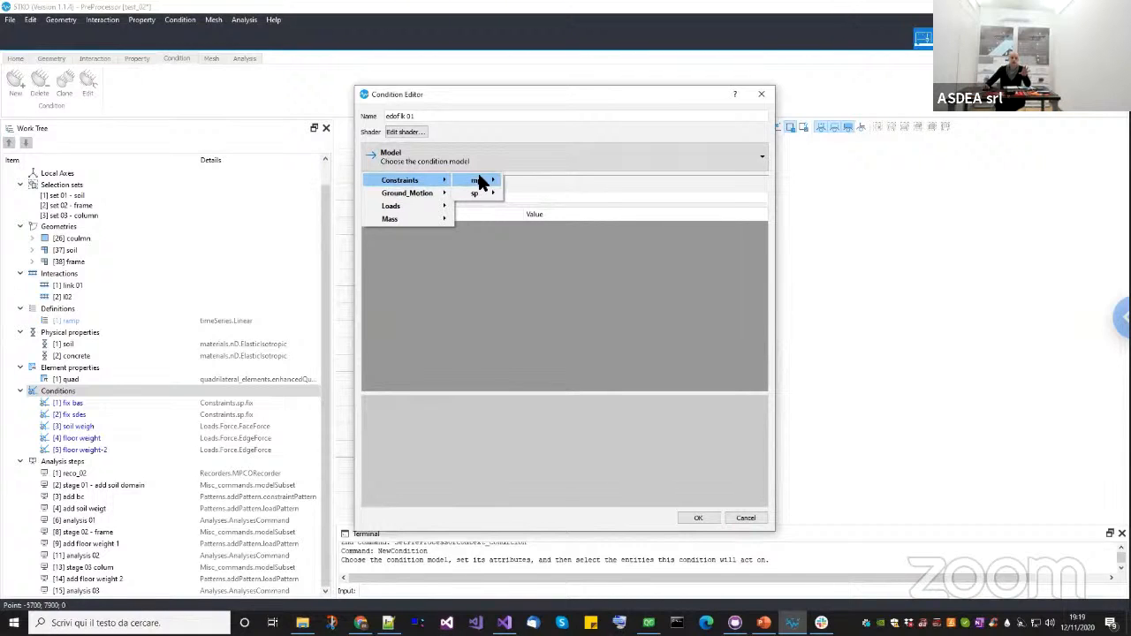
pyautogui.moveTo(482, 181)
pyautogui.click(533, 232)
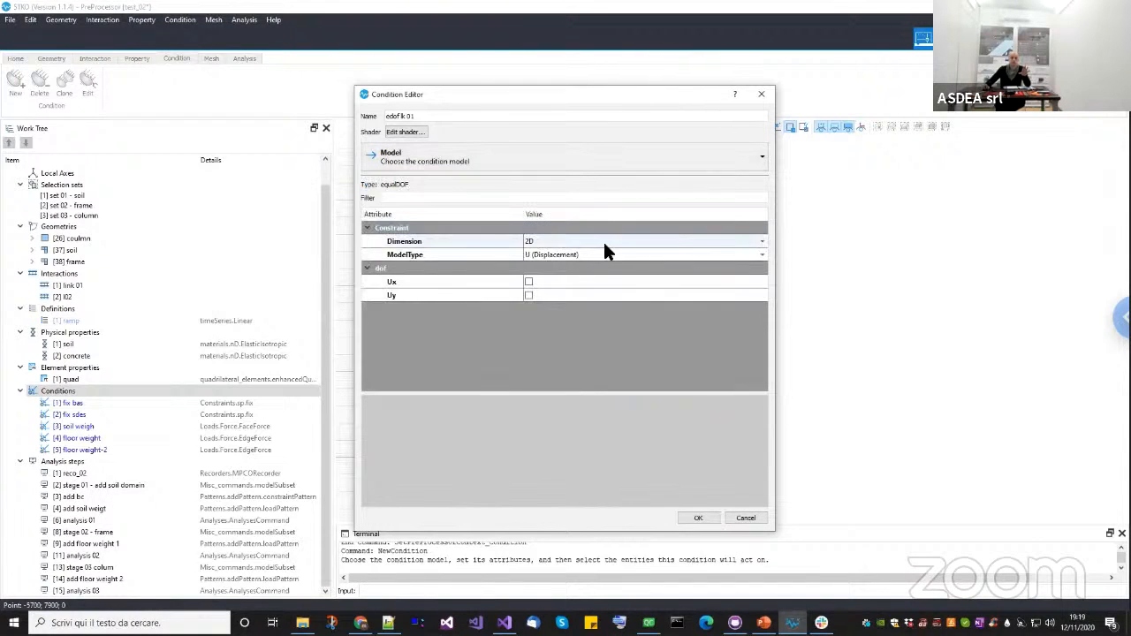
pyautogui.click(585, 282)
pyautogui.click(580, 296)
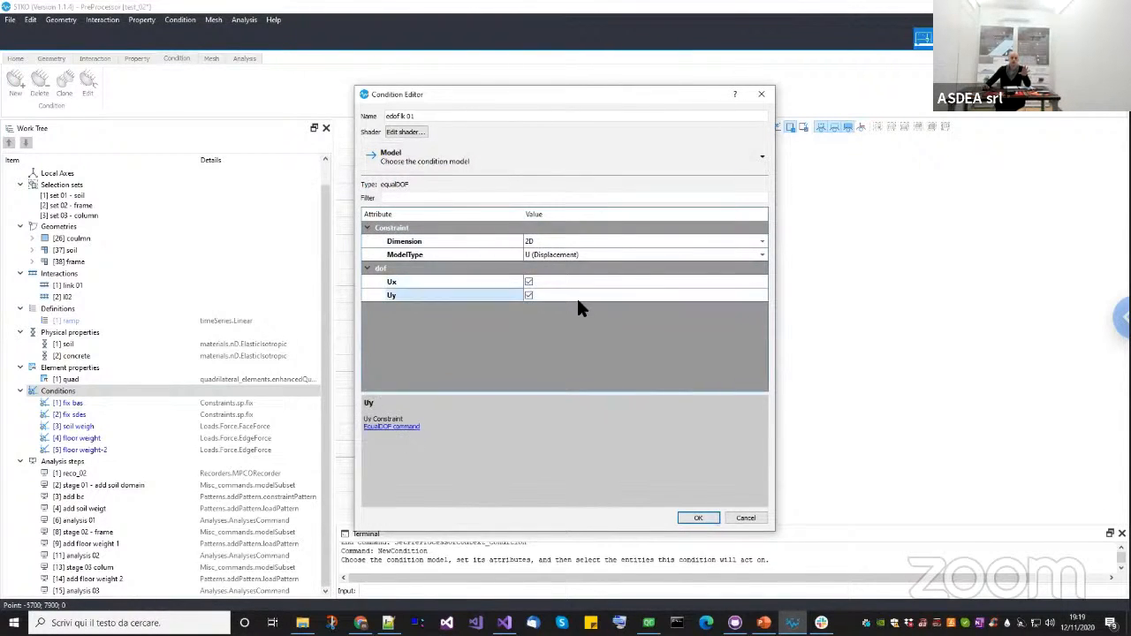
# Assign the edof lk 01 condition to the link 01 interaction along the foundation's bottom and side edges.
pyautogui.moveTo(548, 97); pyautogui.dragTo(827, 332)
pyautogui.click(513, 359)
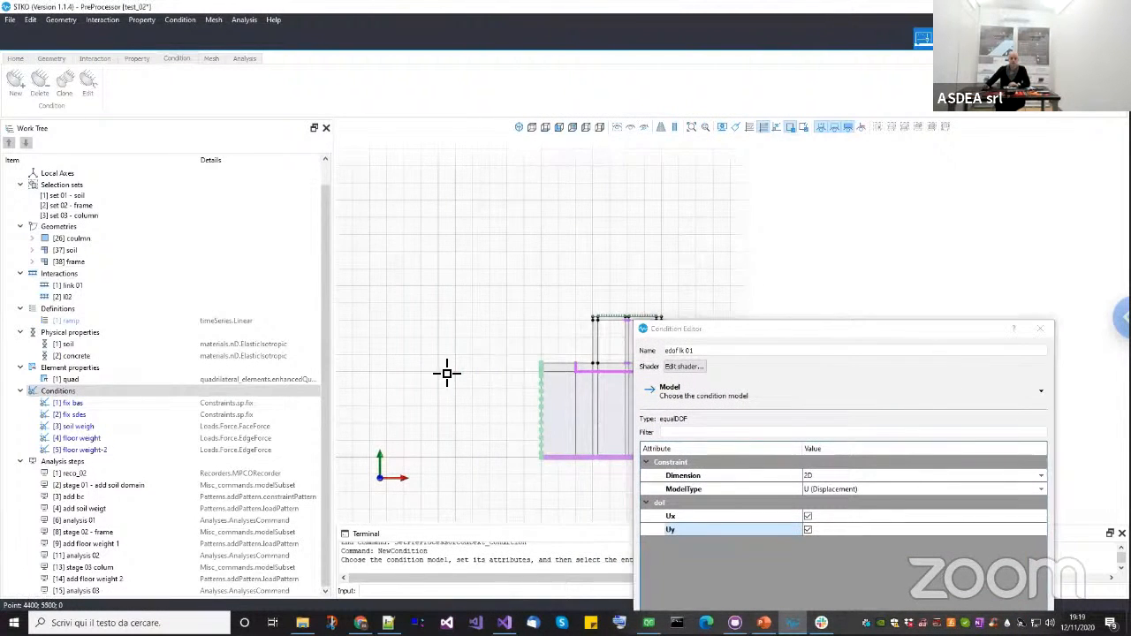
pyautogui.scroll(5, 504, 375)
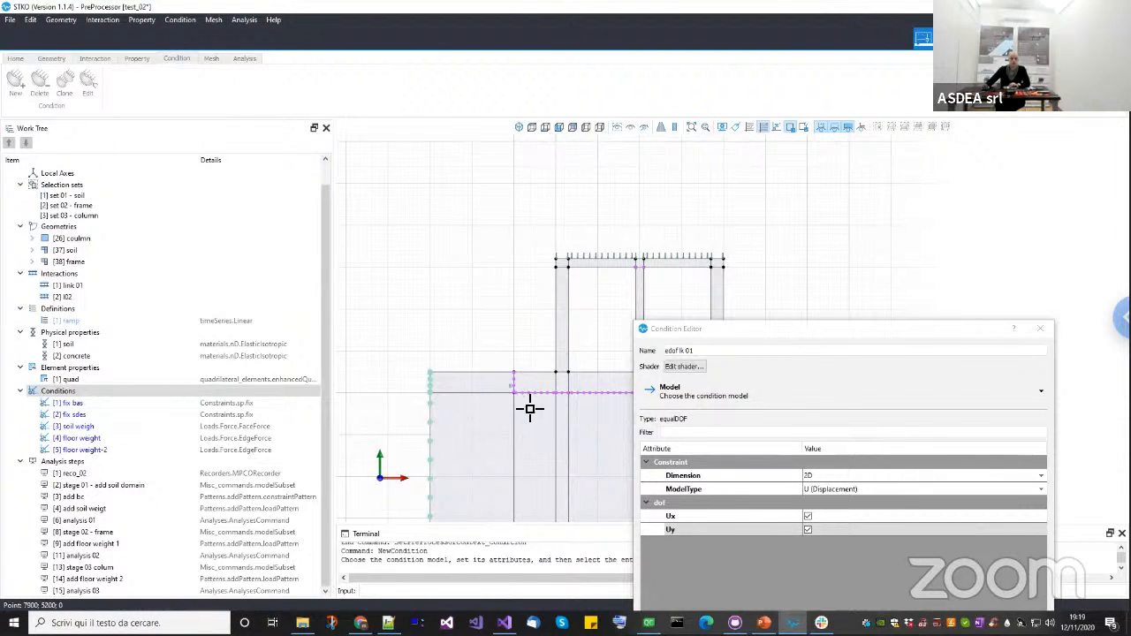
pyautogui.click(501, 387)
pyautogui.scroll(-3, 518, 392)
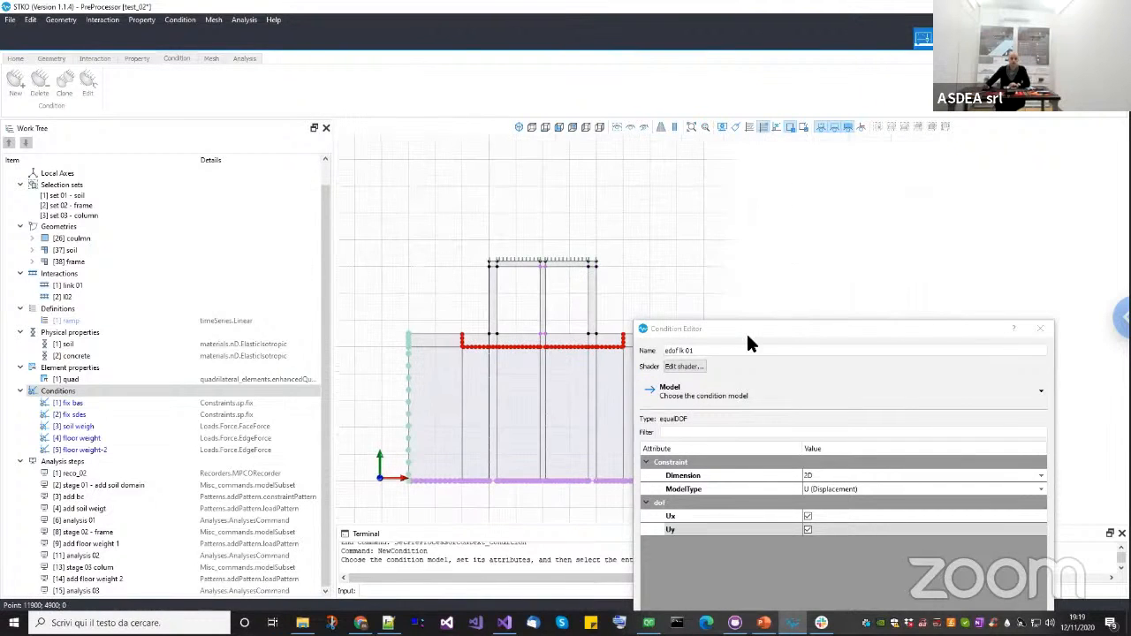
# Confirm the edof lk 01 condition with its current settings and assignment.
pyautogui.moveTo(763, 324); pyautogui.dragTo(776, 221)
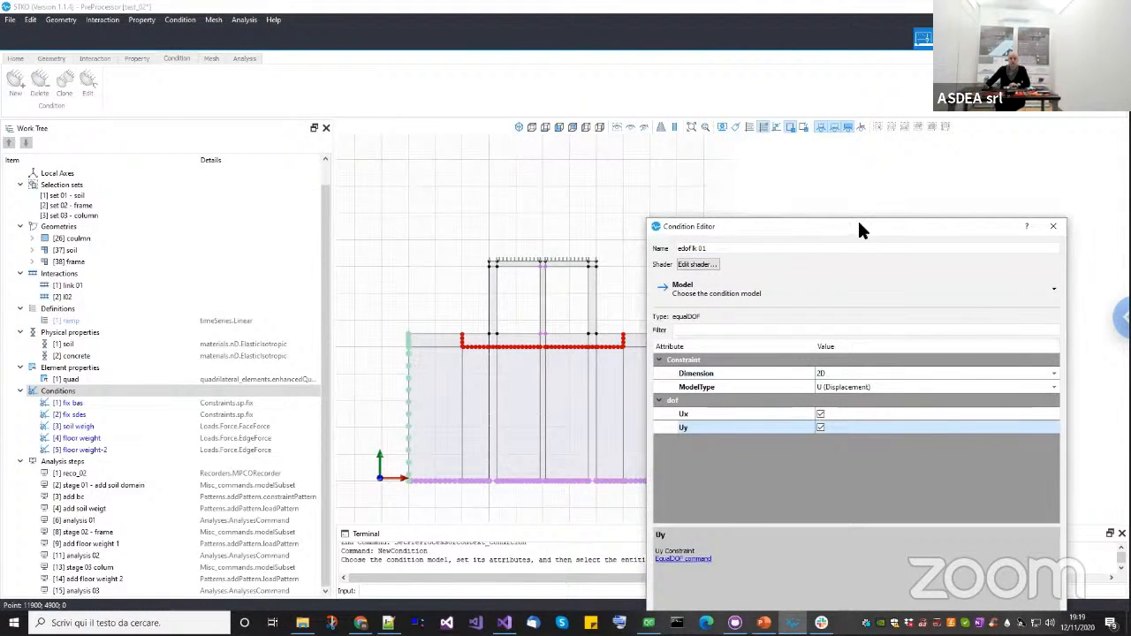
pyautogui.moveTo(862, 230); pyautogui.dragTo(868, 89)
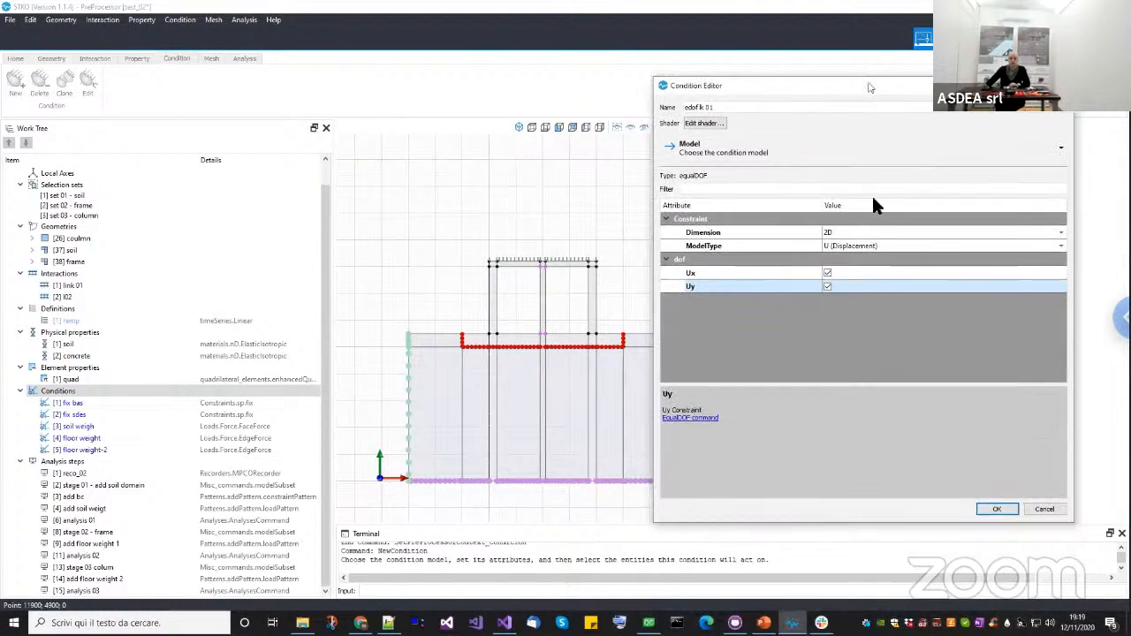
pyautogui.click(981, 508)
pyautogui.scroll(3, 619, 384)
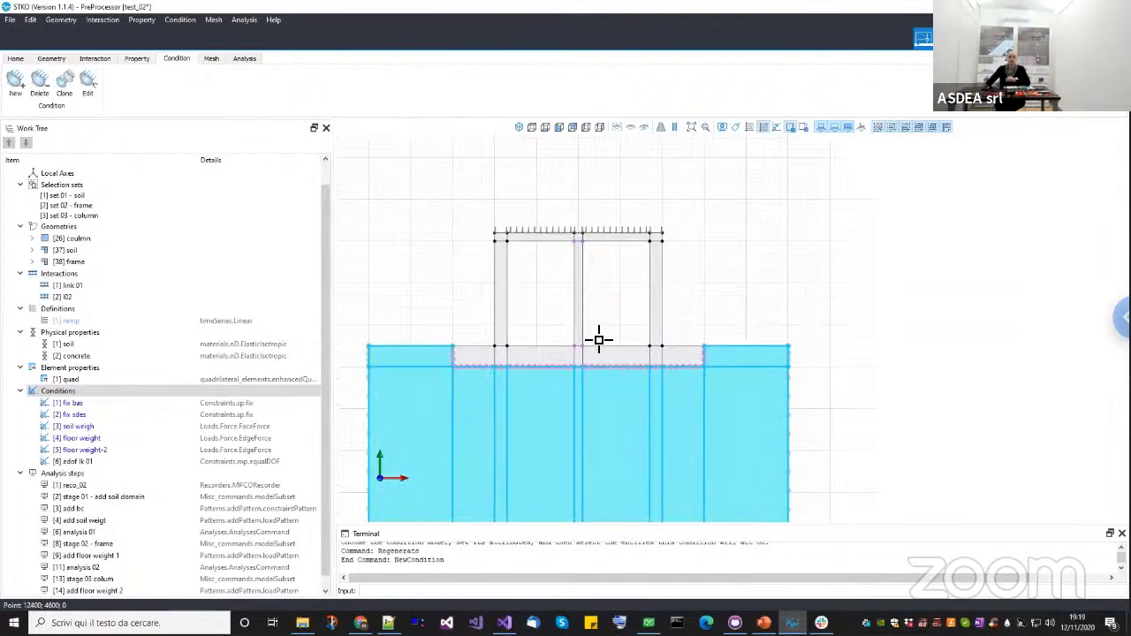
pyautogui.moveTo(571, 313); pyautogui.dragTo(627, 389, button='middle')
pyautogui.scroll(1, 620, 329)
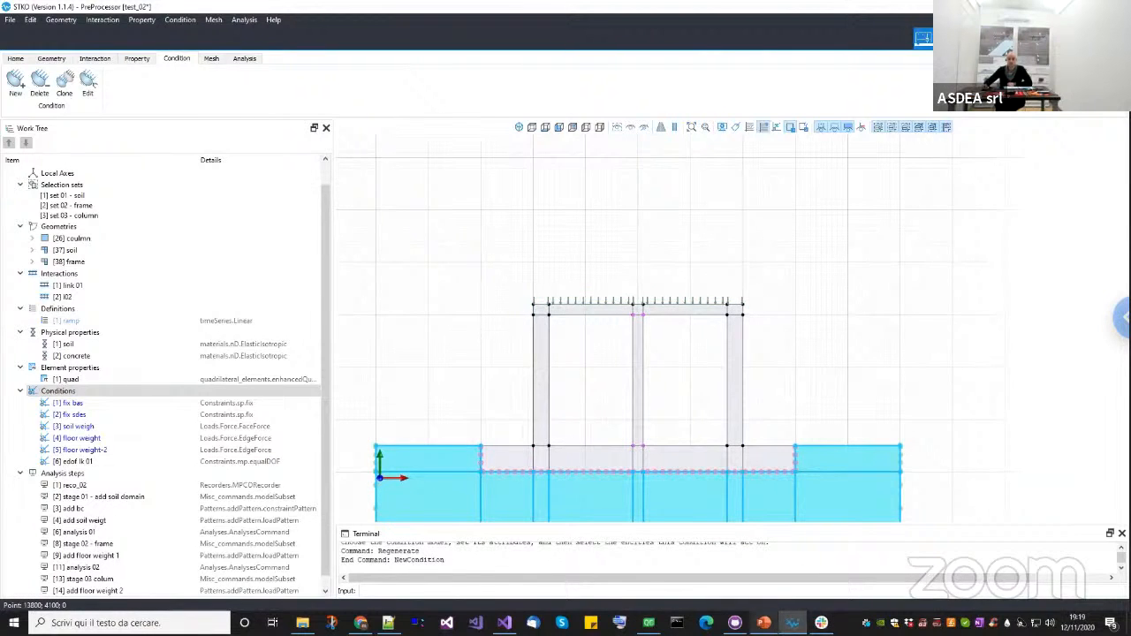
# Switch to the PowerPoint Contents slide to review the points on staged modelling and the initial strain field, then return to STKO.
pyautogui.click(763, 623)
pyautogui.click(778, 302)
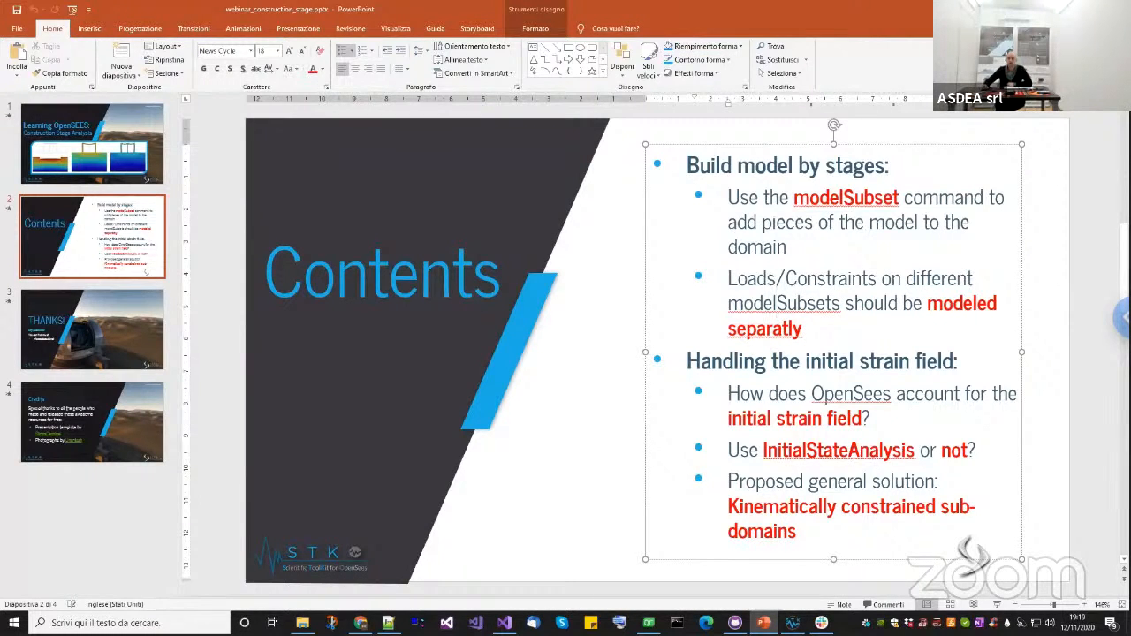
pyautogui.hotkey('alt', 'Tab')
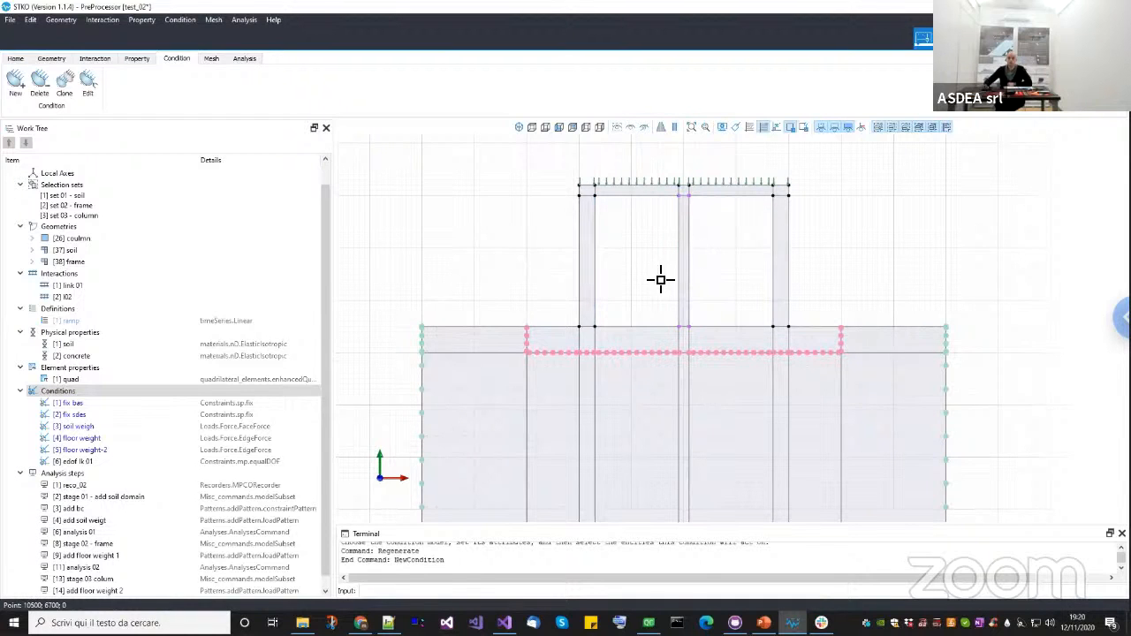
# Create a new condition named "ed lk2".
pyautogui.moveTo(661, 280); pyautogui.dragTo(661, 331, button='middle')
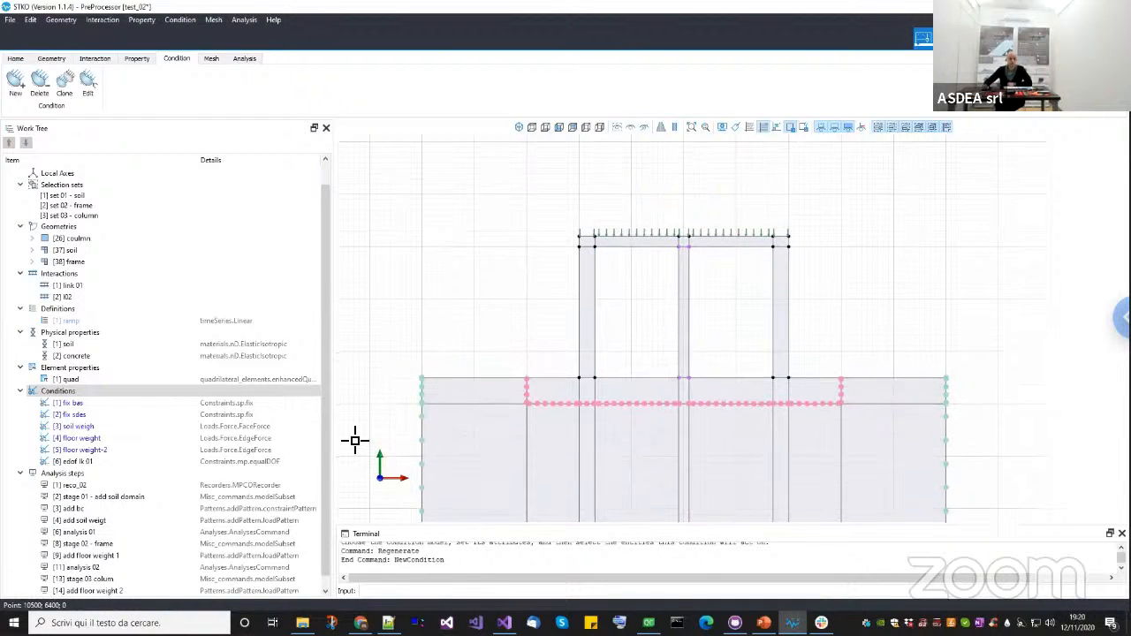
pyautogui.rightClick(122, 390)
pyautogui.click(133, 398)
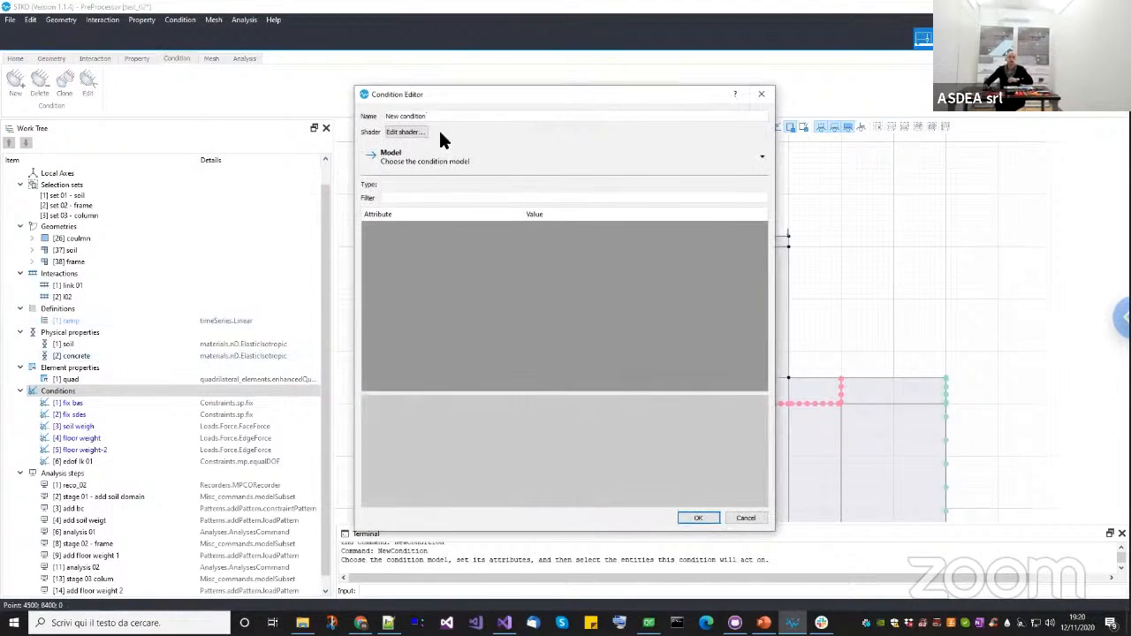
pyautogui.moveTo(427, 115); pyautogui.dragTo(345, 117)
pyautogui.write('cd lk')
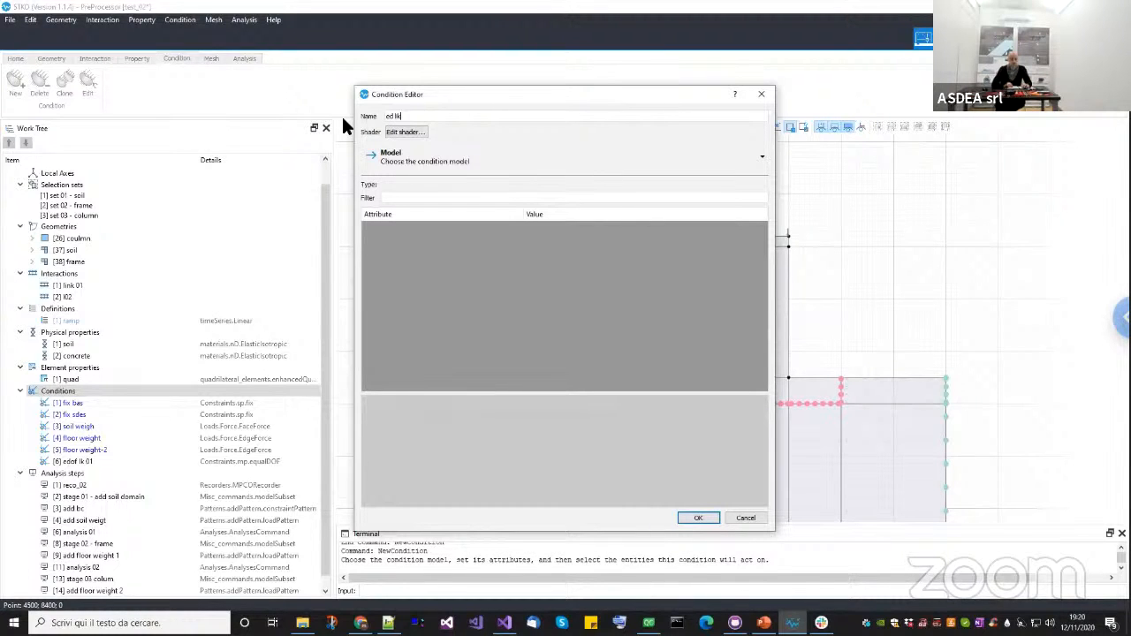
pyautogui.write('2')
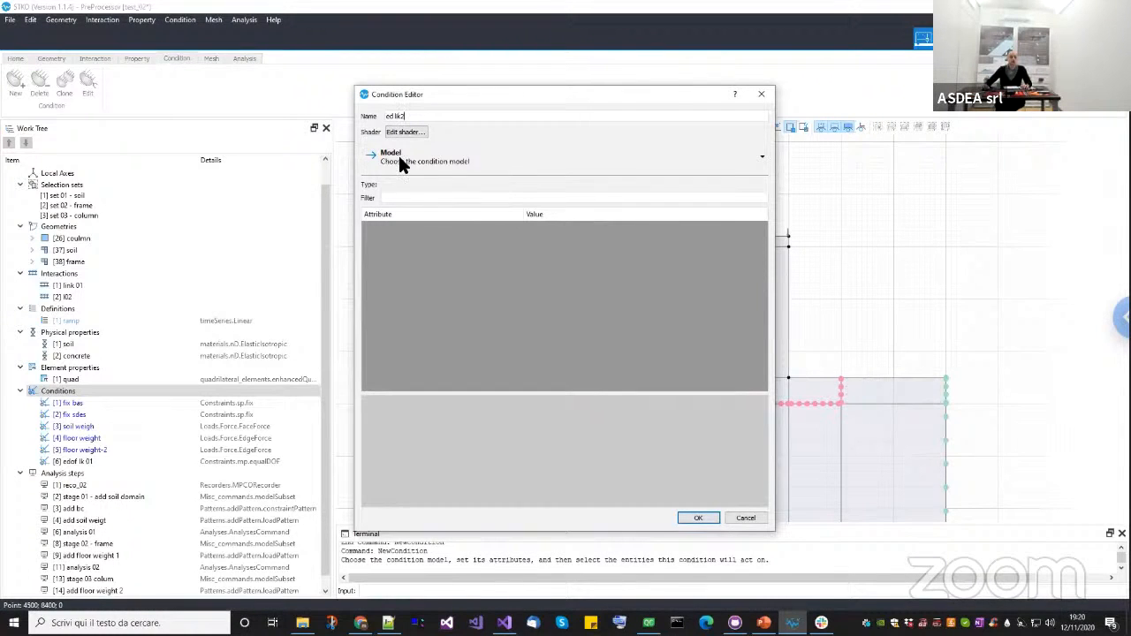
# Make the ed lk2 condition a 2D equalDOF multi-point constraint with both Ux and Uy constrained.
pyautogui.click(430, 162)
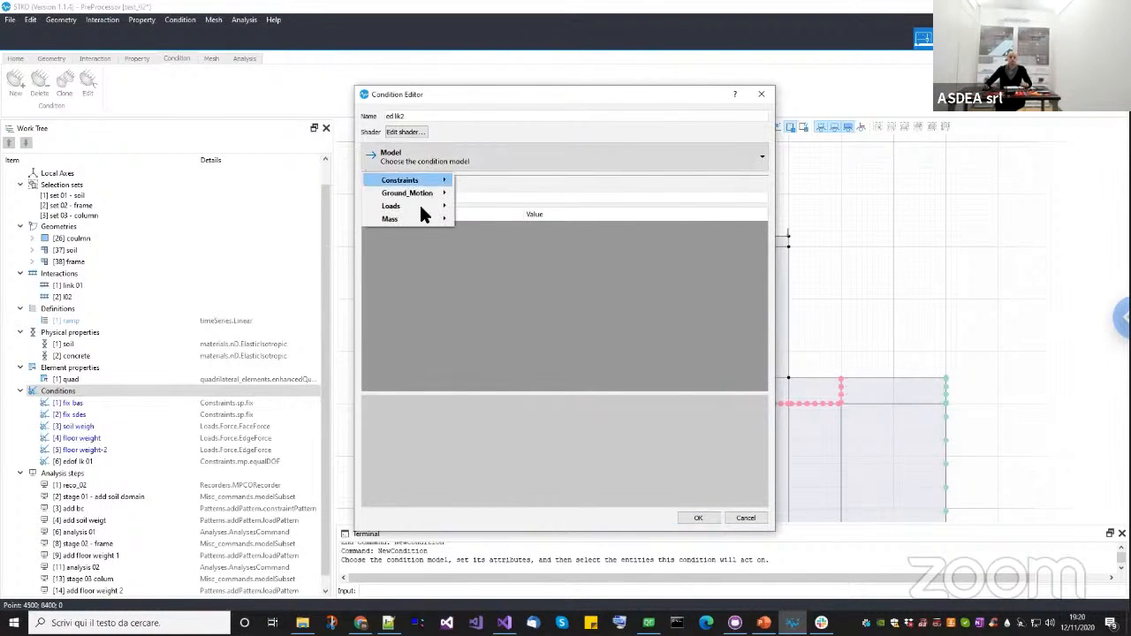
pyautogui.moveTo(408, 181)
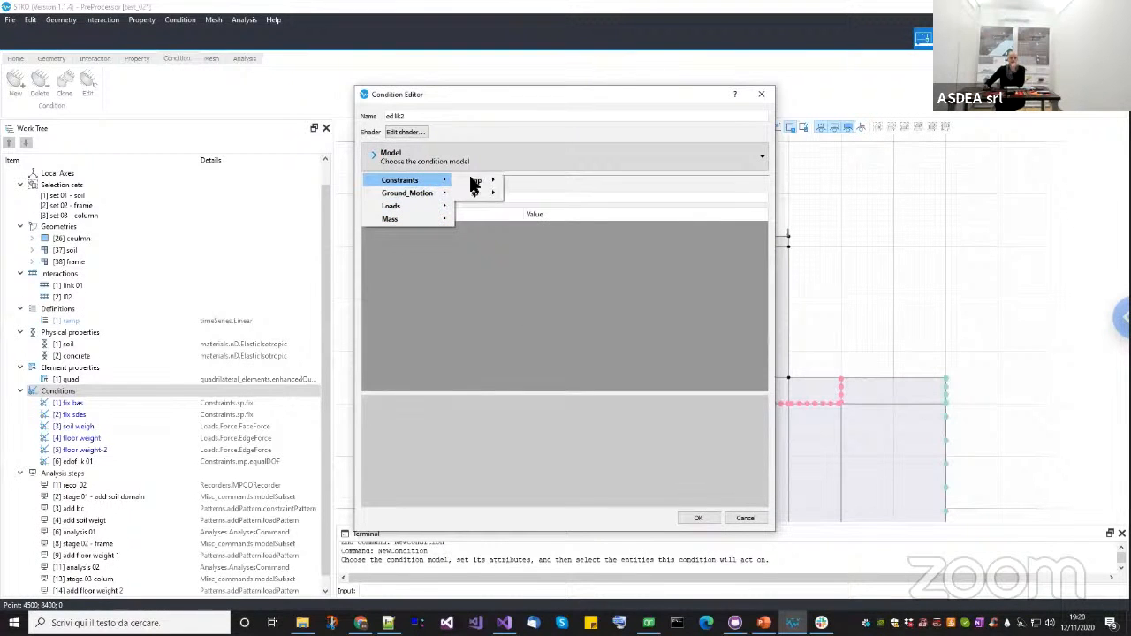
pyautogui.moveTo(478, 181)
pyautogui.click(535, 232)
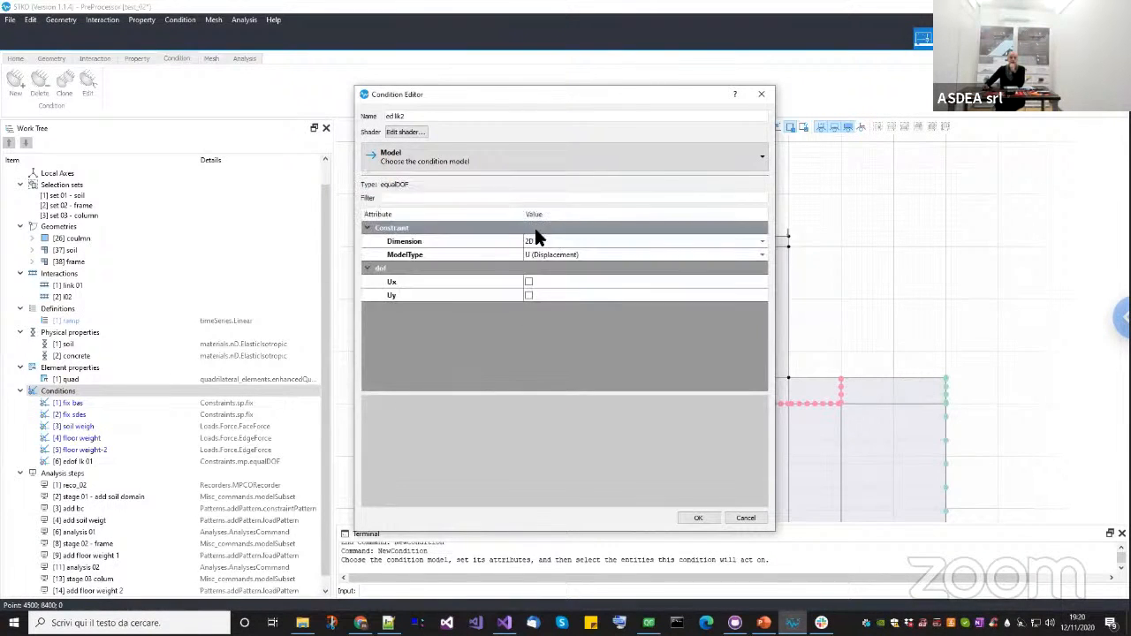
pyautogui.click(529, 282)
pyautogui.click(528, 294)
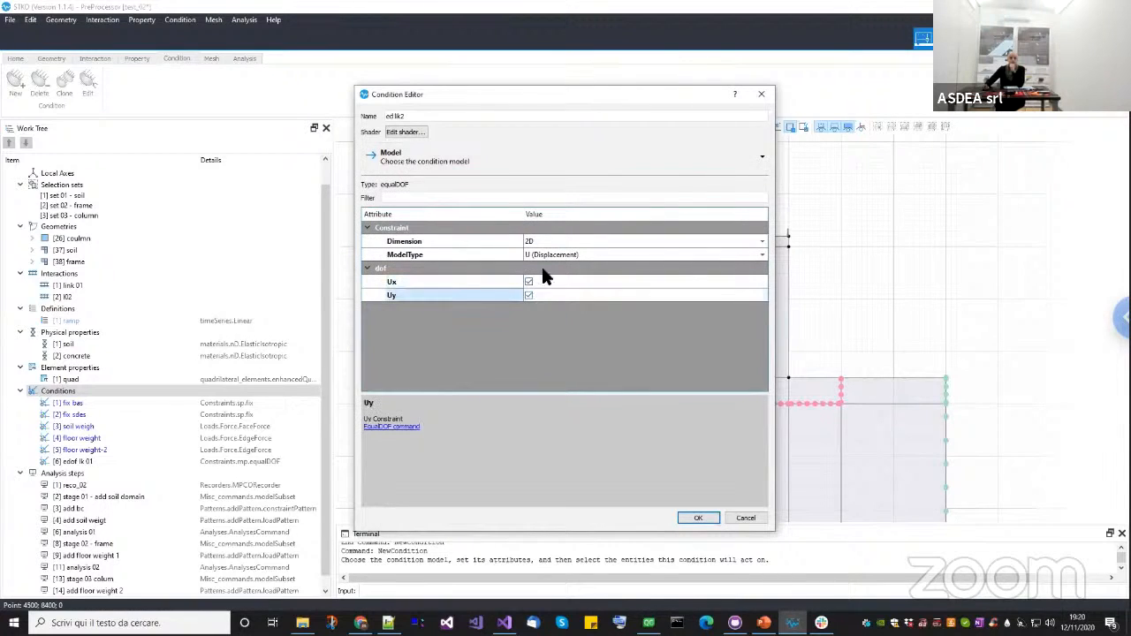
# Assign the ed lk2 condition to the link interaction at the middle column's top and bottom ends and confirm it.
pyautogui.moveTo(515, 104); pyautogui.dragTo(285, 104)
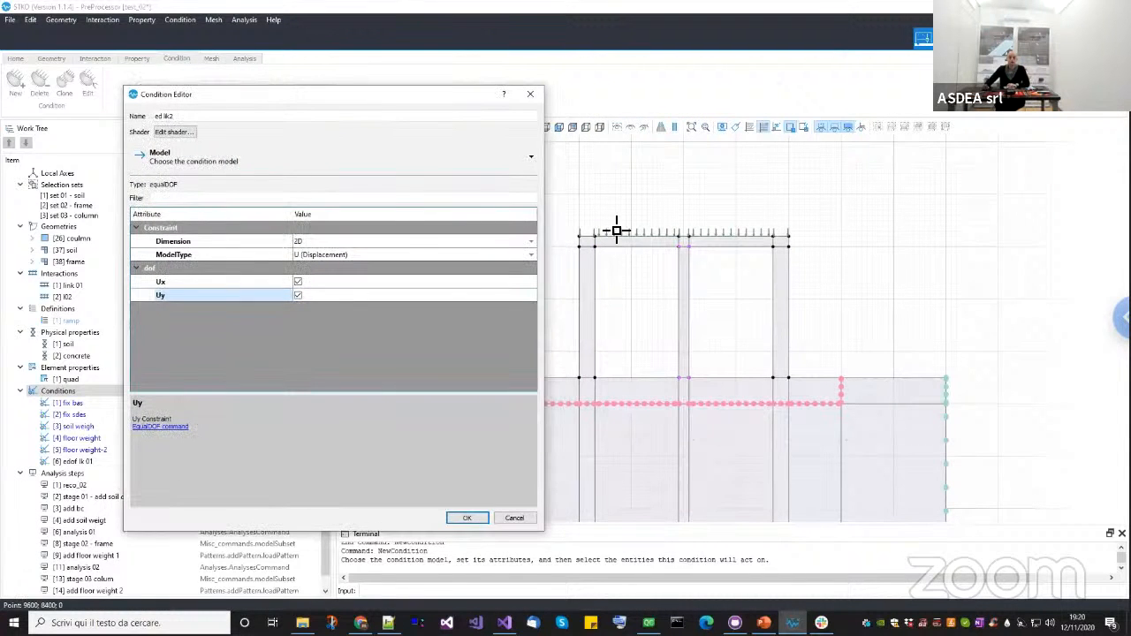
pyautogui.scroll(1, 692, 383)
pyautogui.moveTo(718, 404); pyautogui.dragTo(670, 381)
pyautogui.scroll(-2, 686, 251)
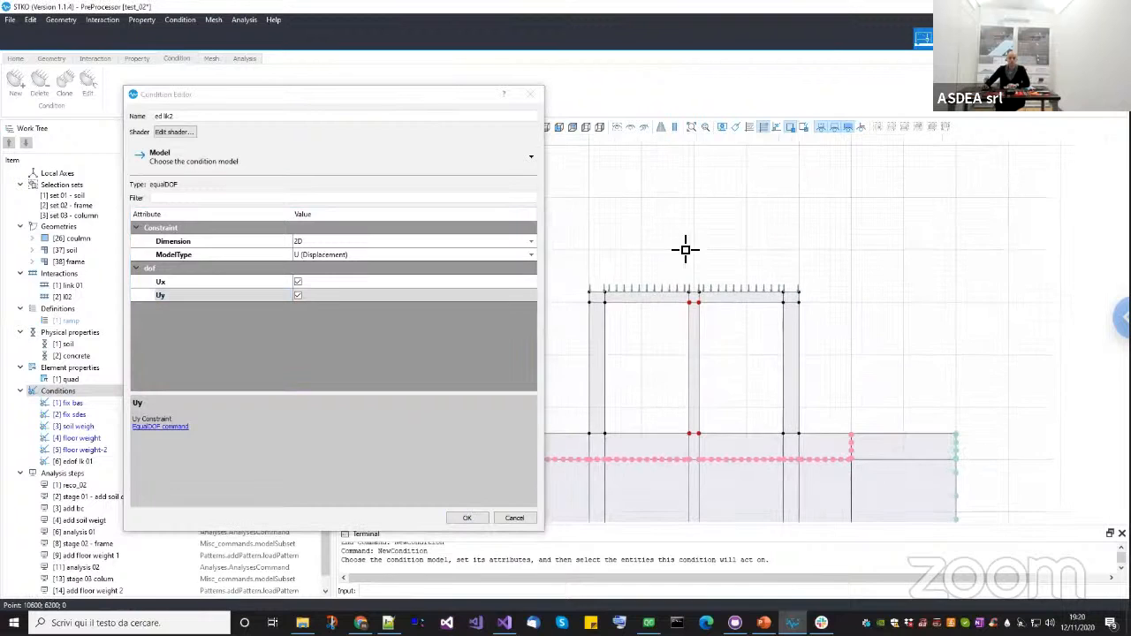
pyautogui.click(467, 519)
pyautogui.moveTo(707, 384); pyautogui.dragTo(709, 323, button='middle')
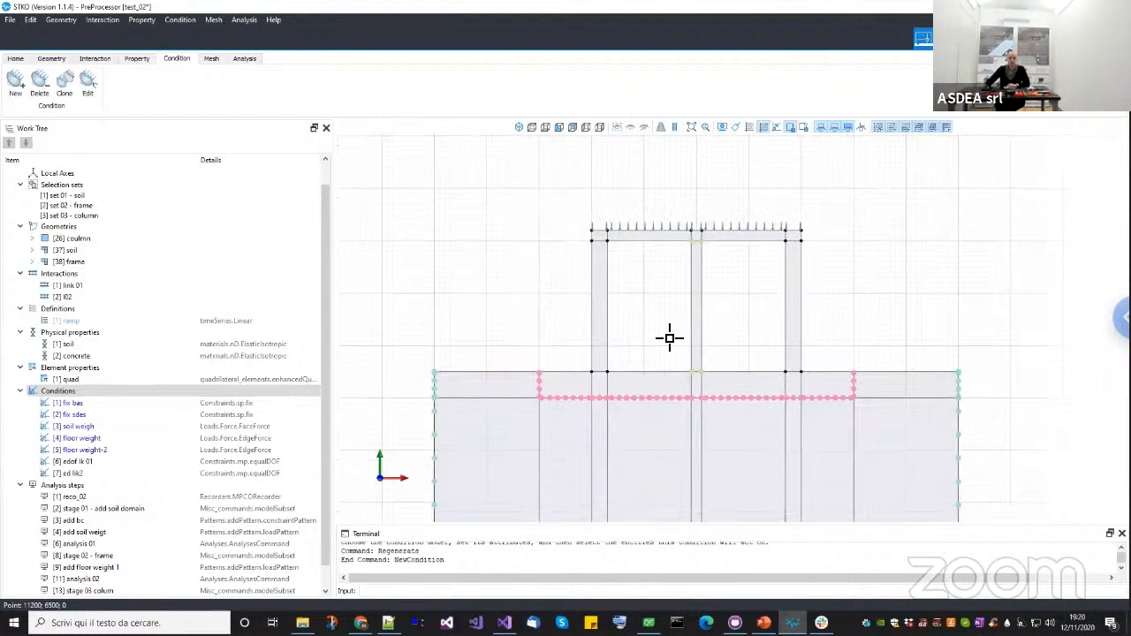
# Create a new analysis step named "add ed".
pyautogui.click(130, 474)
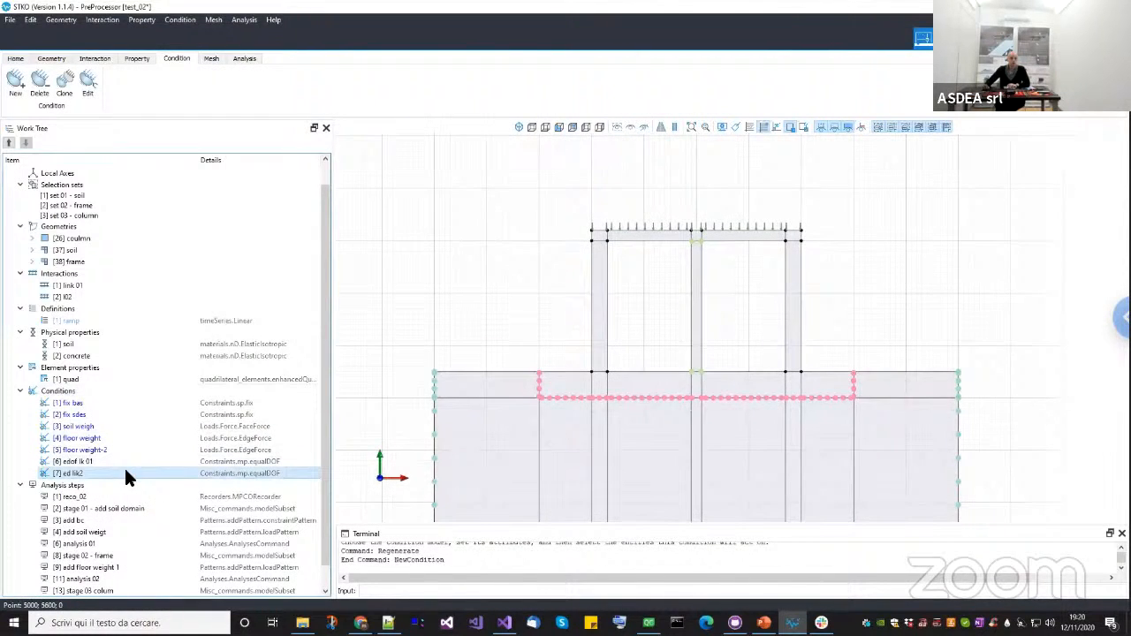
pyautogui.scroll(-1, 126, 470)
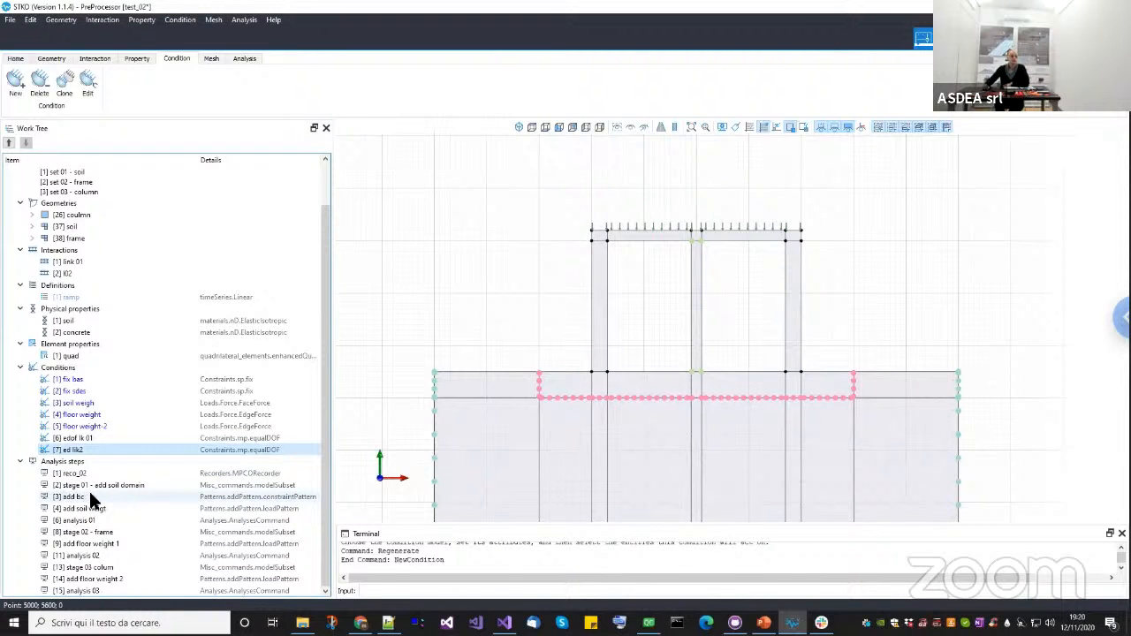
pyautogui.click(102, 499)
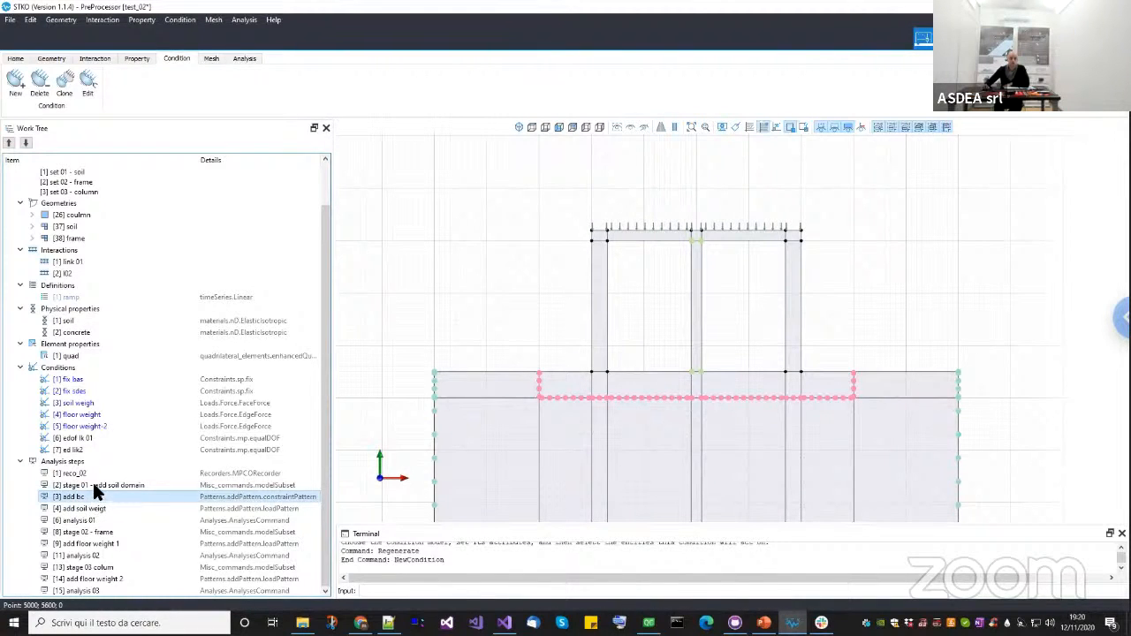
pyautogui.rightClick(81, 459)
pyautogui.click(93, 469)
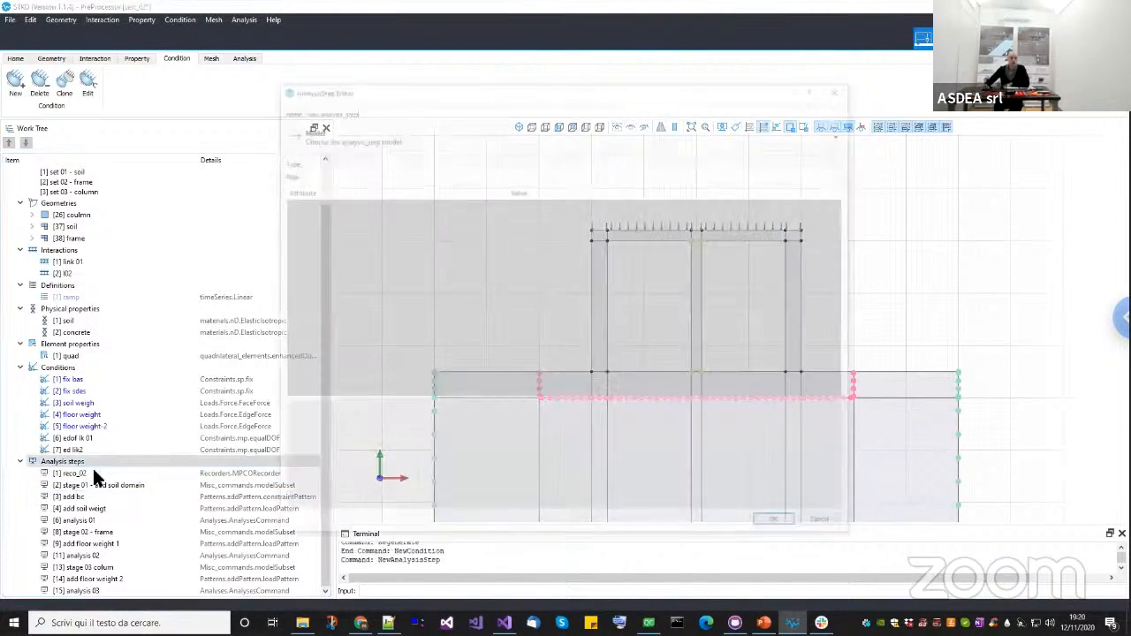
pyautogui.moveTo(362, 109); pyautogui.dragTo(274, 115)
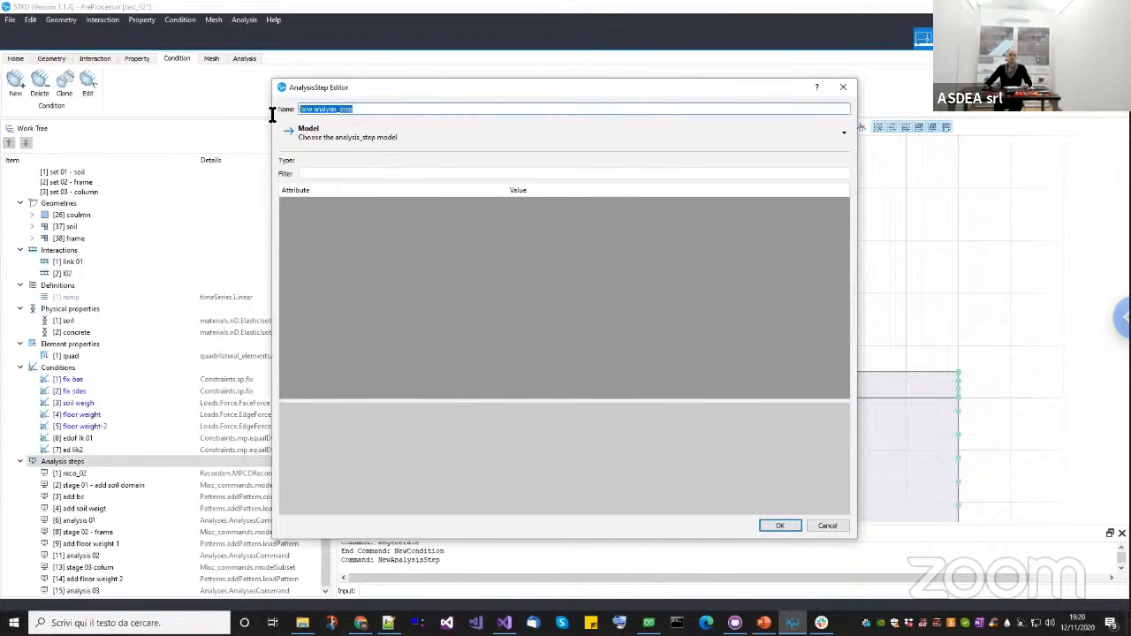
pyautogui.write('add ed')
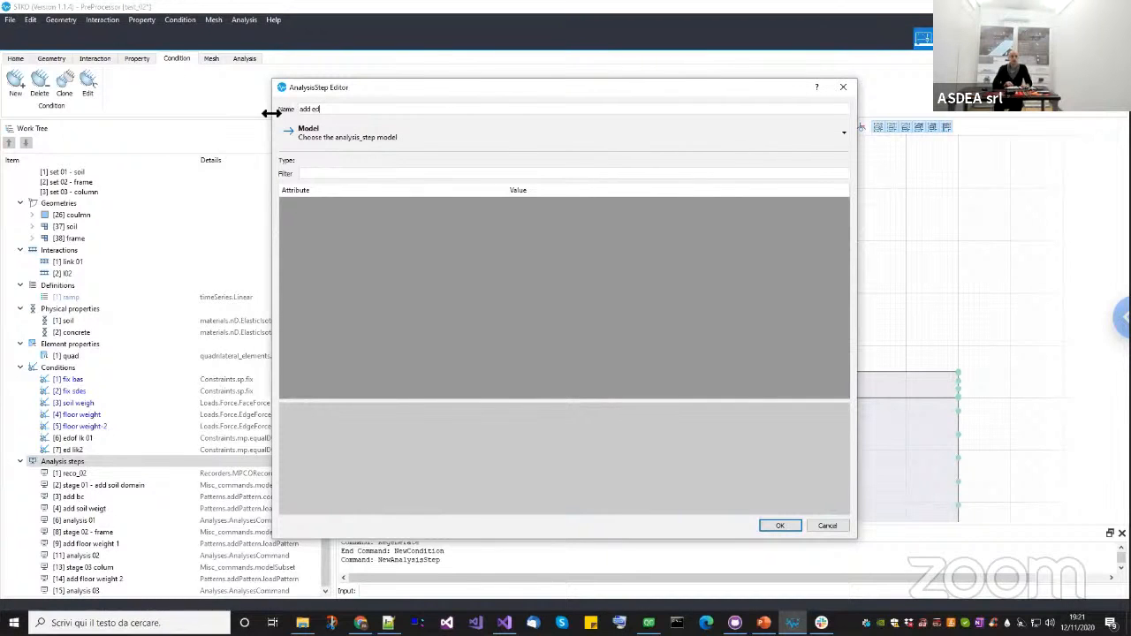
# Set the add ed analysis step's model to the addPattern type constraintPattern.
pyautogui.click(374, 137)
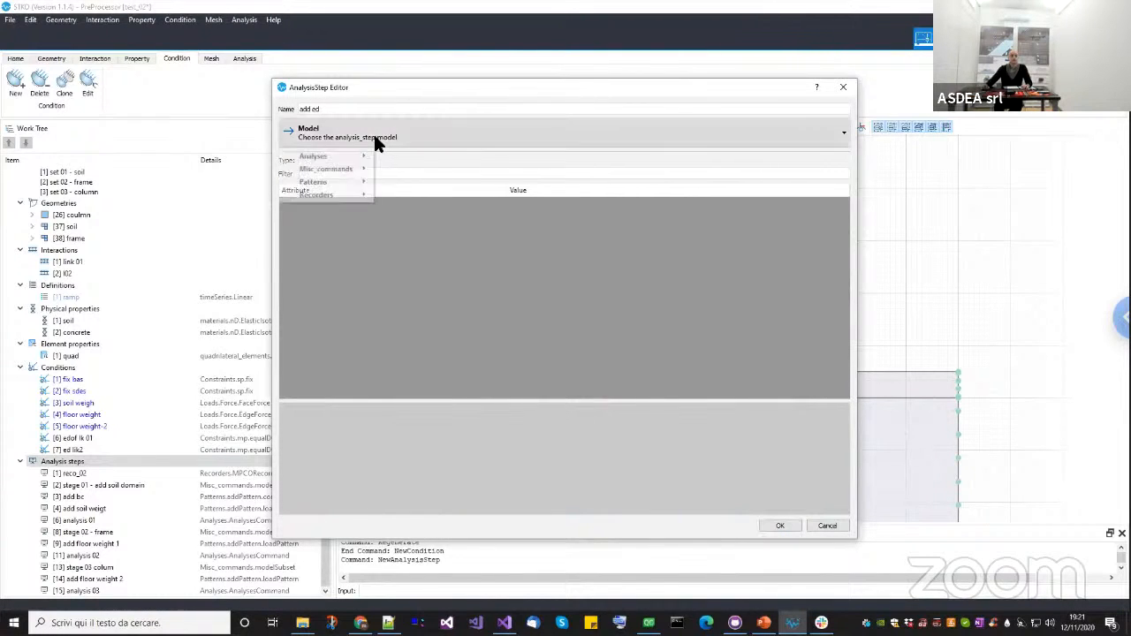
pyautogui.moveTo(327, 182)
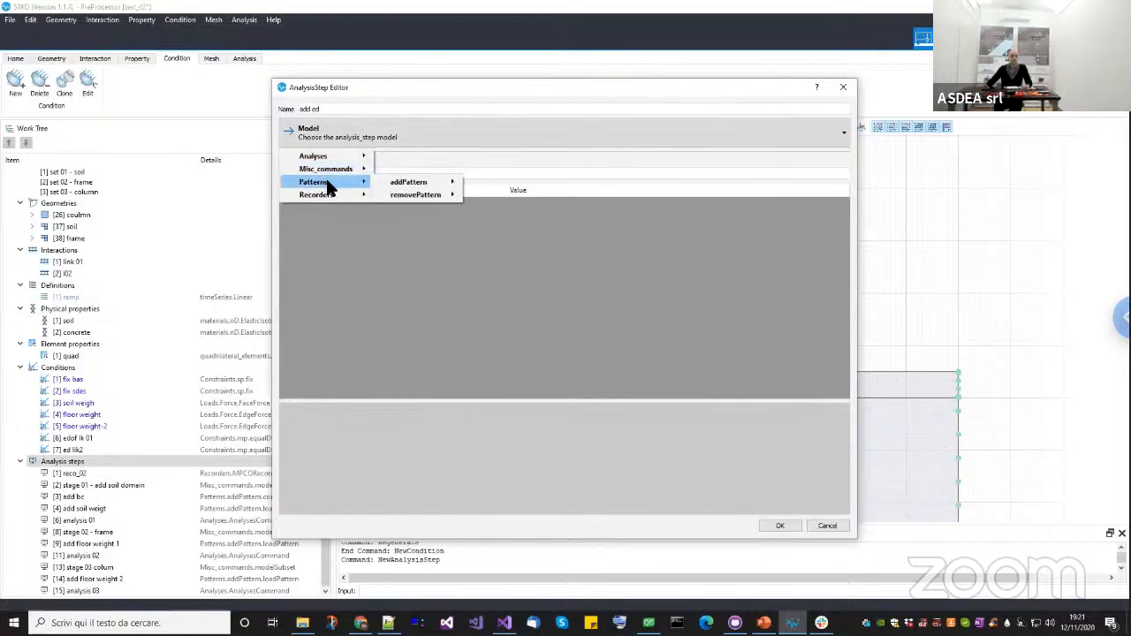
pyautogui.moveTo(412, 186)
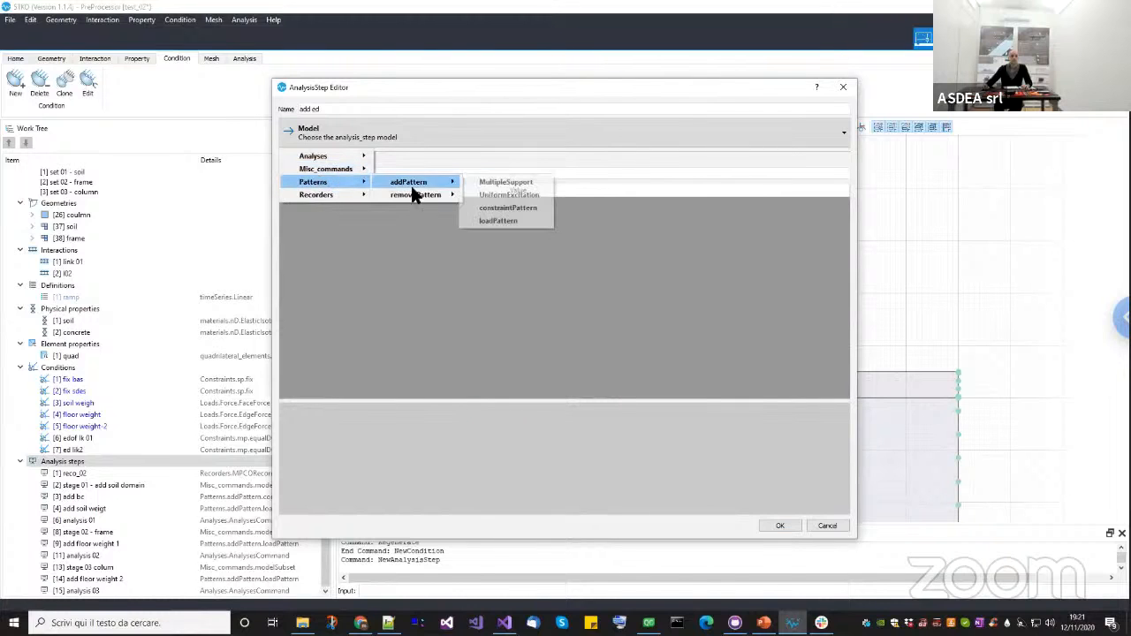
pyautogui.click(500, 208)
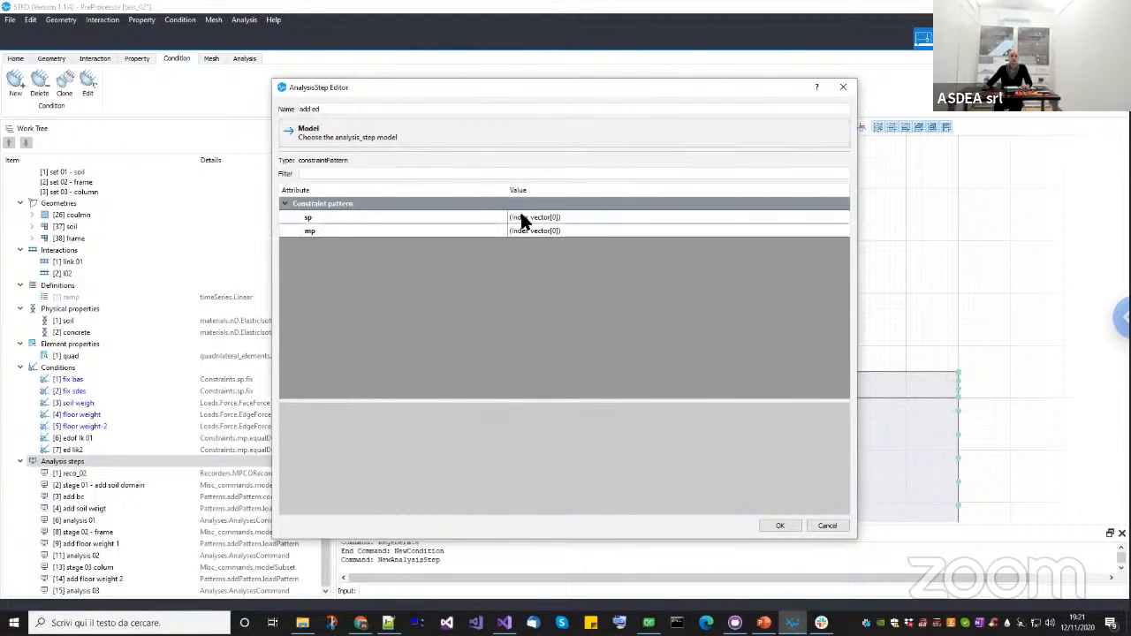
# Add edof lk 01 as the single mp constraint of the add ed pattern and confirm the analysis step.
pyautogui.click(578, 231)
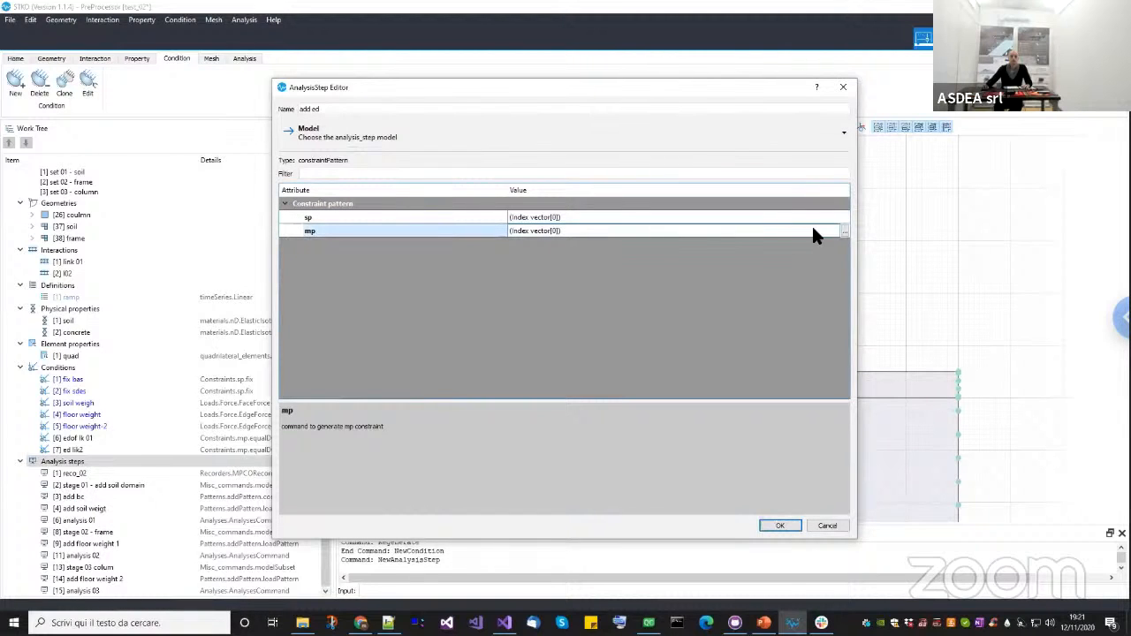
pyautogui.click(843, 230)
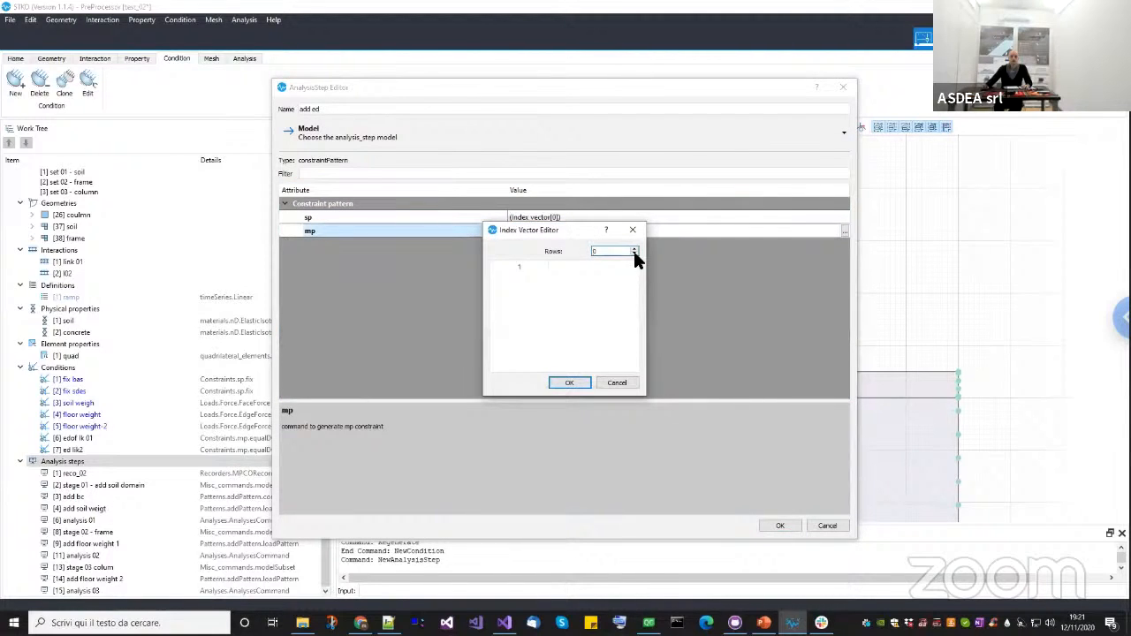
pyautogui.click(634, 249)
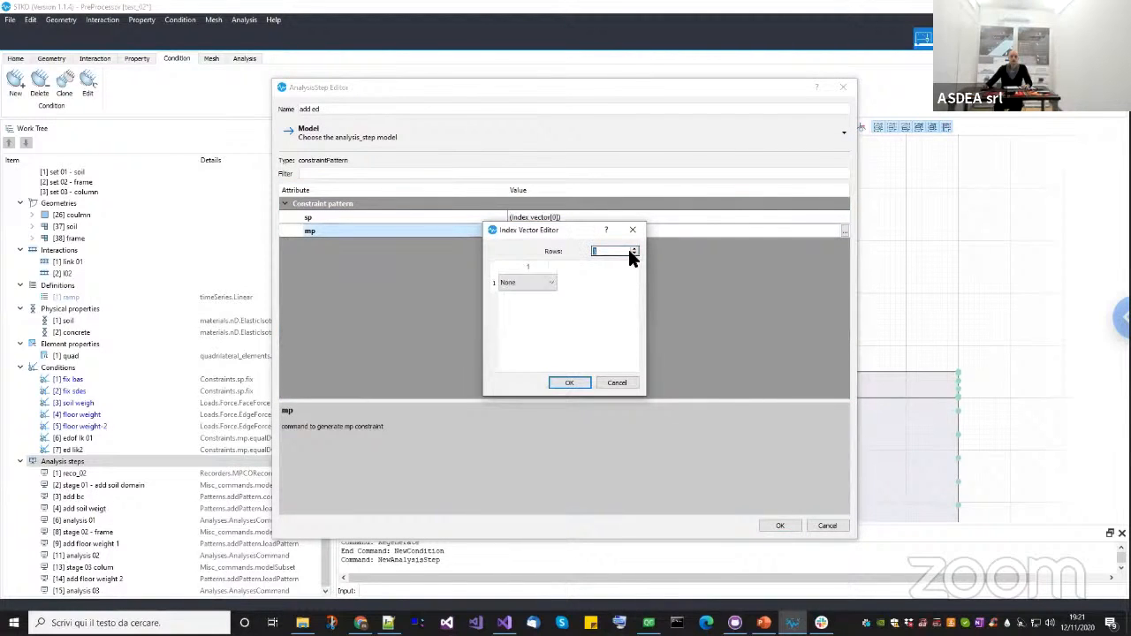
pyautogui.click(545, 287)
pyautogui.click(528, 301)
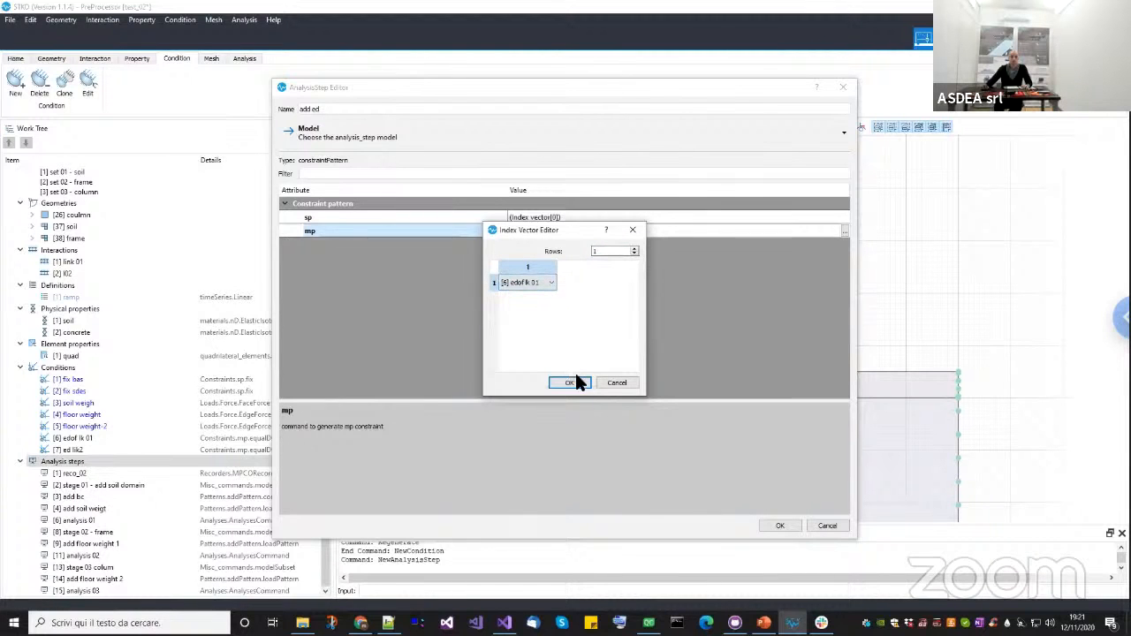
pyautogui.click(776, 526)
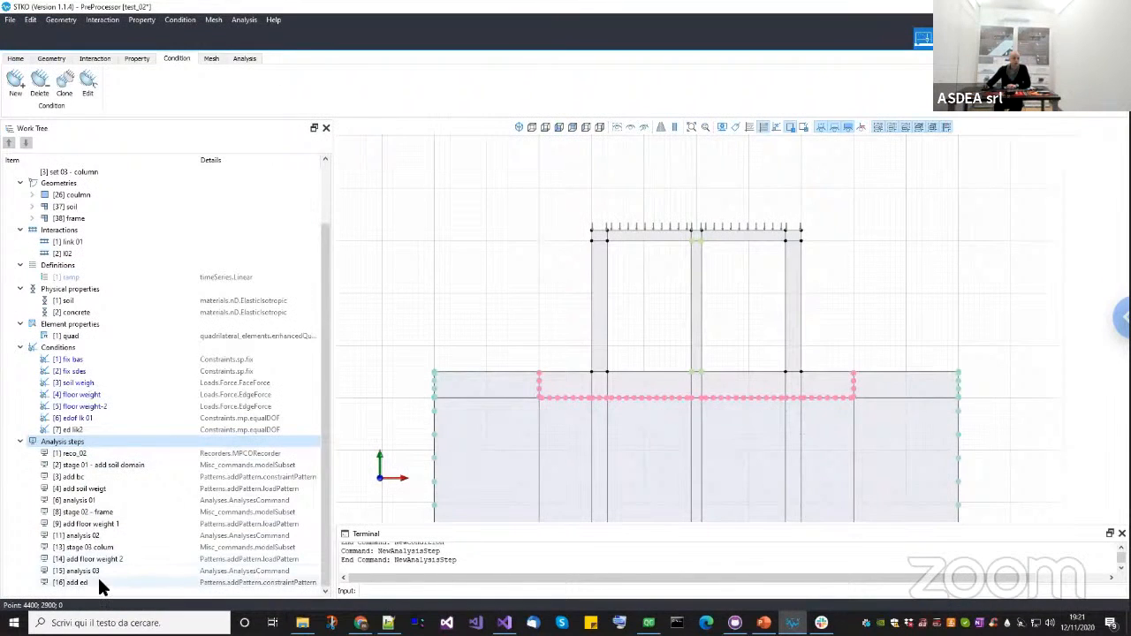
# Reorder the analysis steps so that add ed comes directly after stage 02 - frame and before add floor weight 1.
pyautogui.click(99, 582)
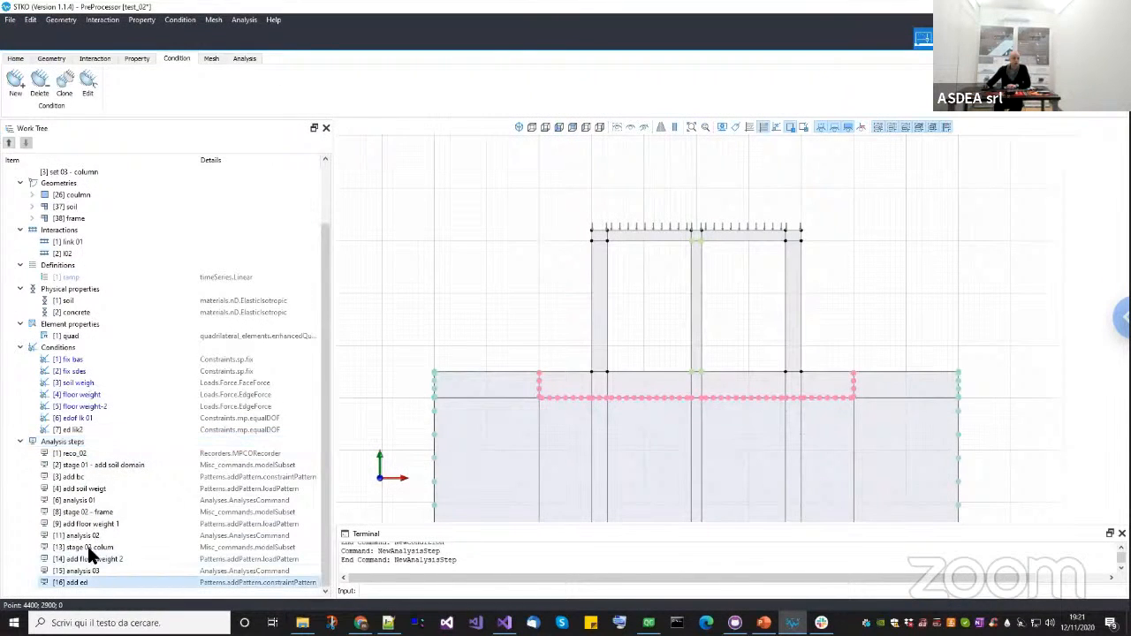
pyautogui.click(7, 143)
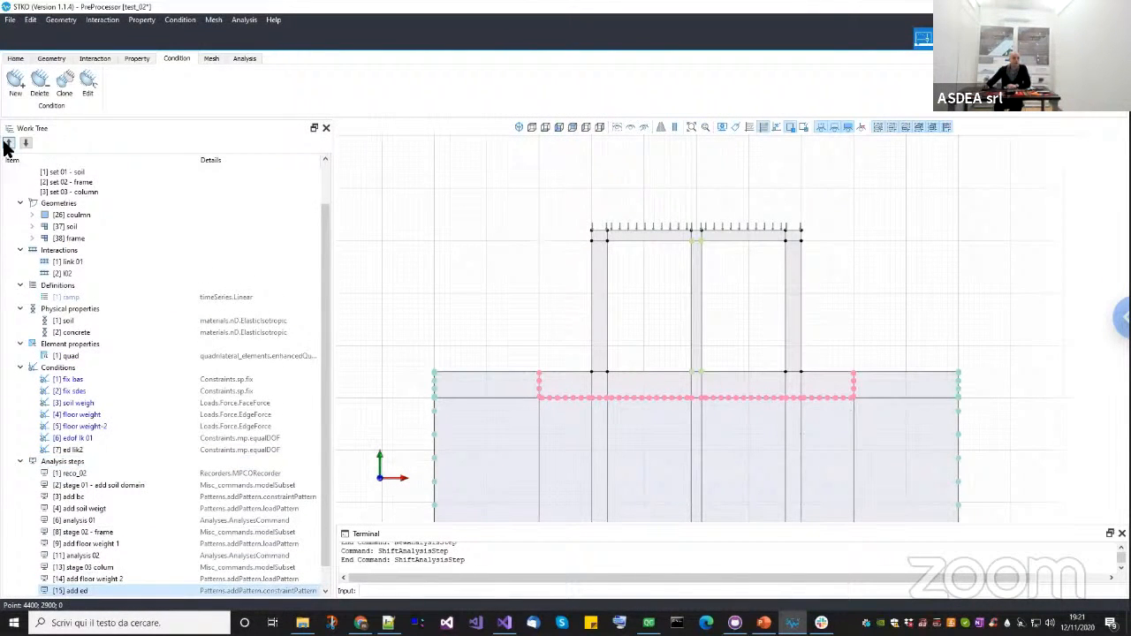
pyautogui.click(7, 143)
pyautogui.click(7, 143)
pyautogui.click(7, 144)
pyautogui.click(7, 143)
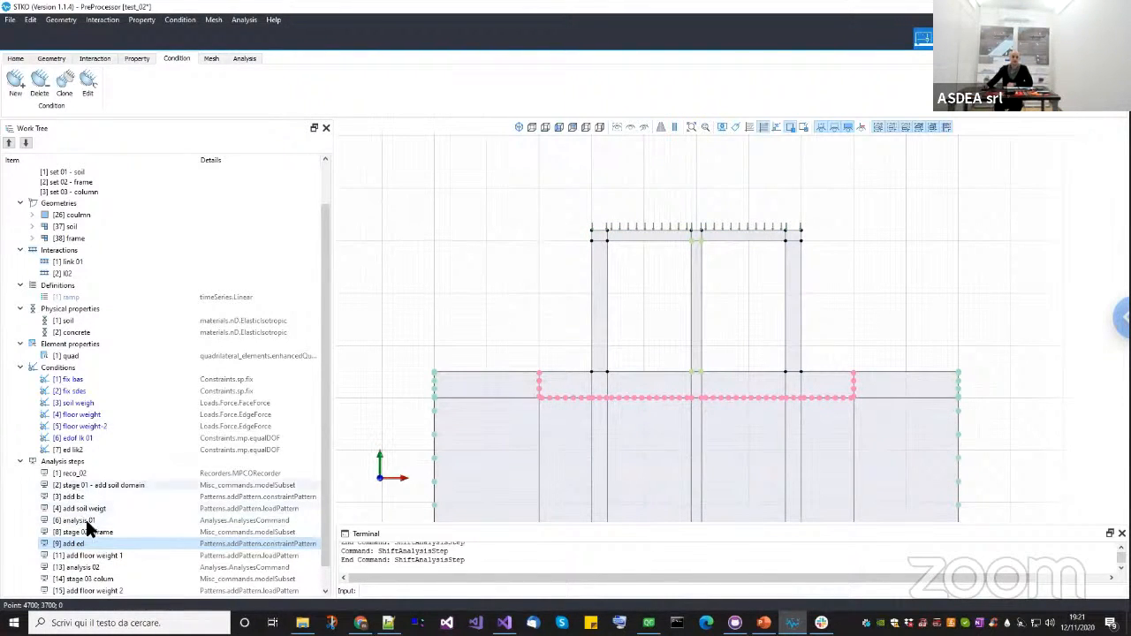
# Clone the add ed analysis step.
pyautogui.scroll(-1, 94, 521)
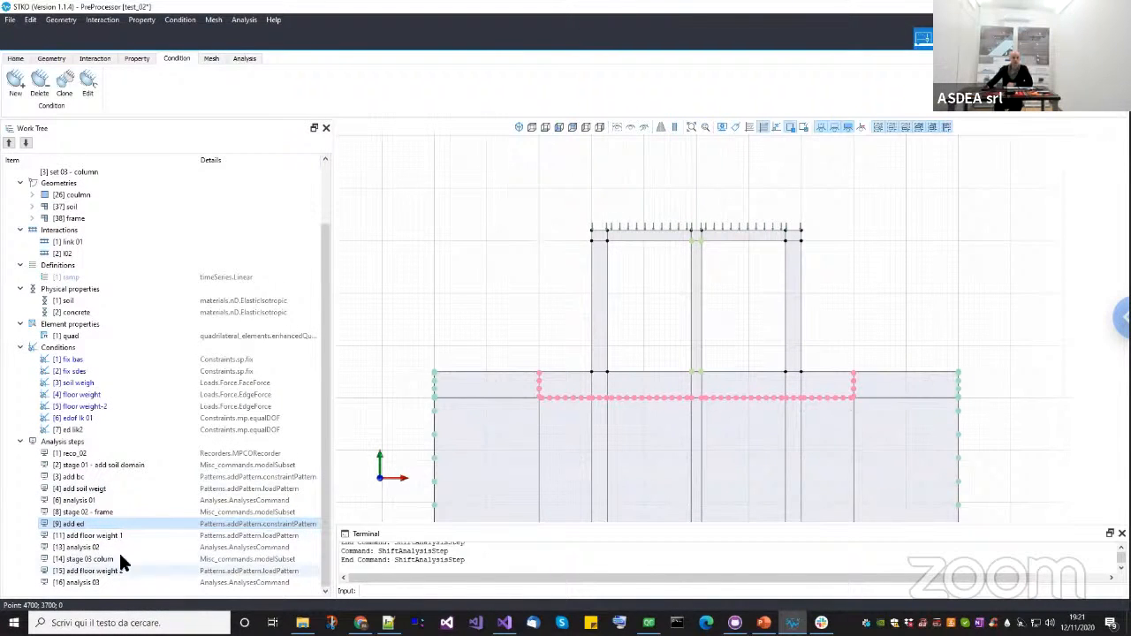
pyautogui.click(696, 343)
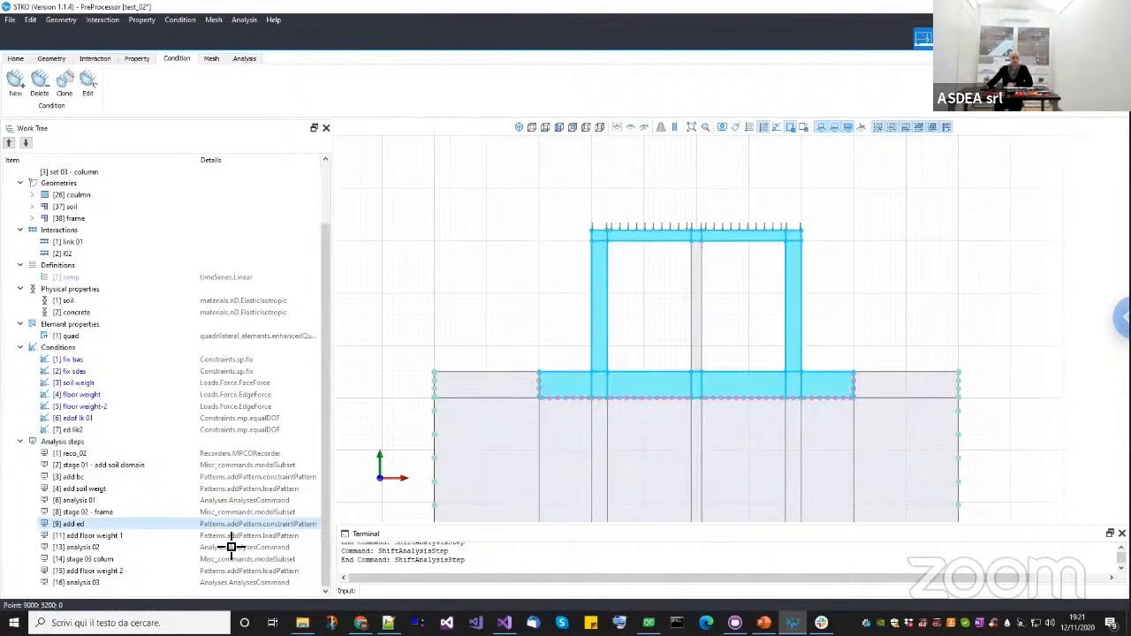
pyautogui.click(75, 526)
pyautogui.rightClick(75, 526)
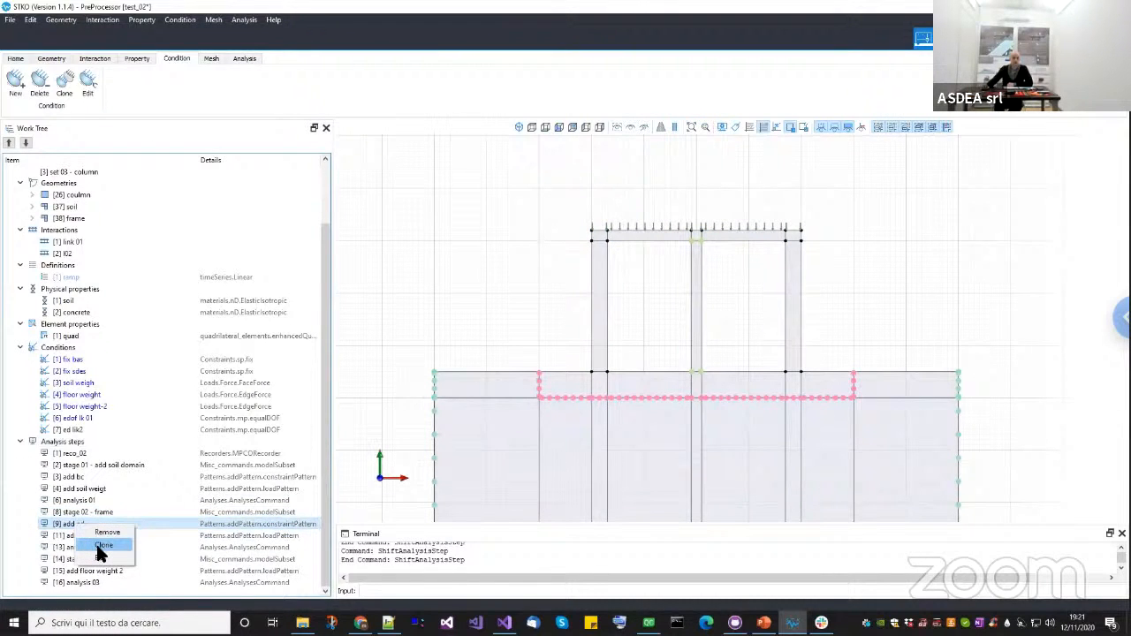
pyautogui.click(99, 552)
pyautogui.click(99, 585)
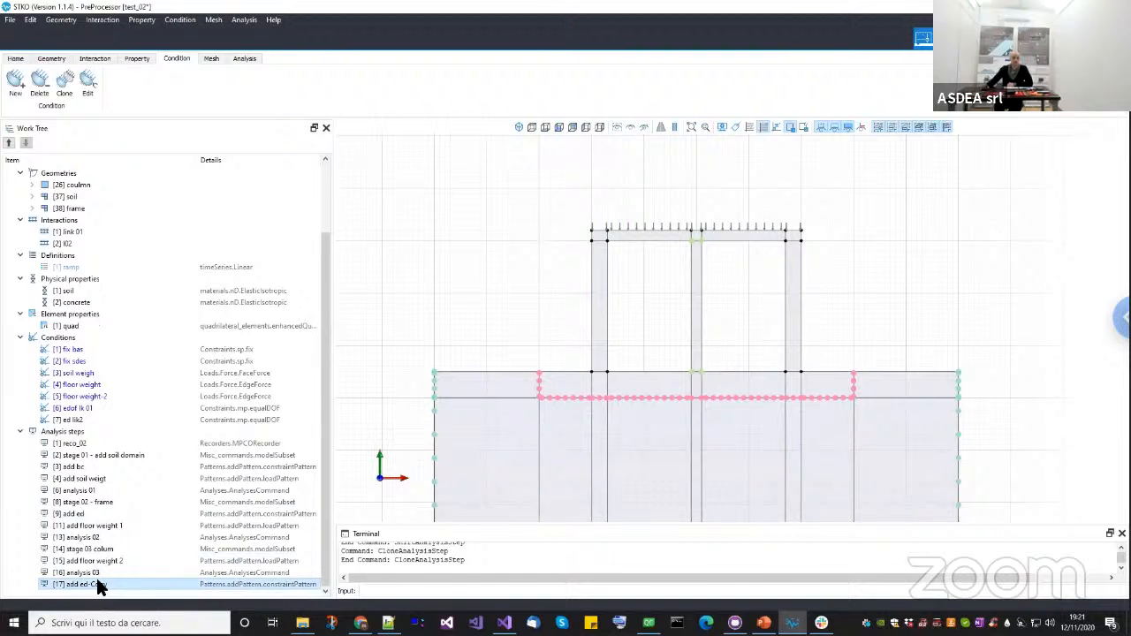
# Edit the add ed-Copy analysis step so that its mp constraint is ed lik2.
pyautogui.rightClick(99, 586)
pyautogui.click(132, 619)
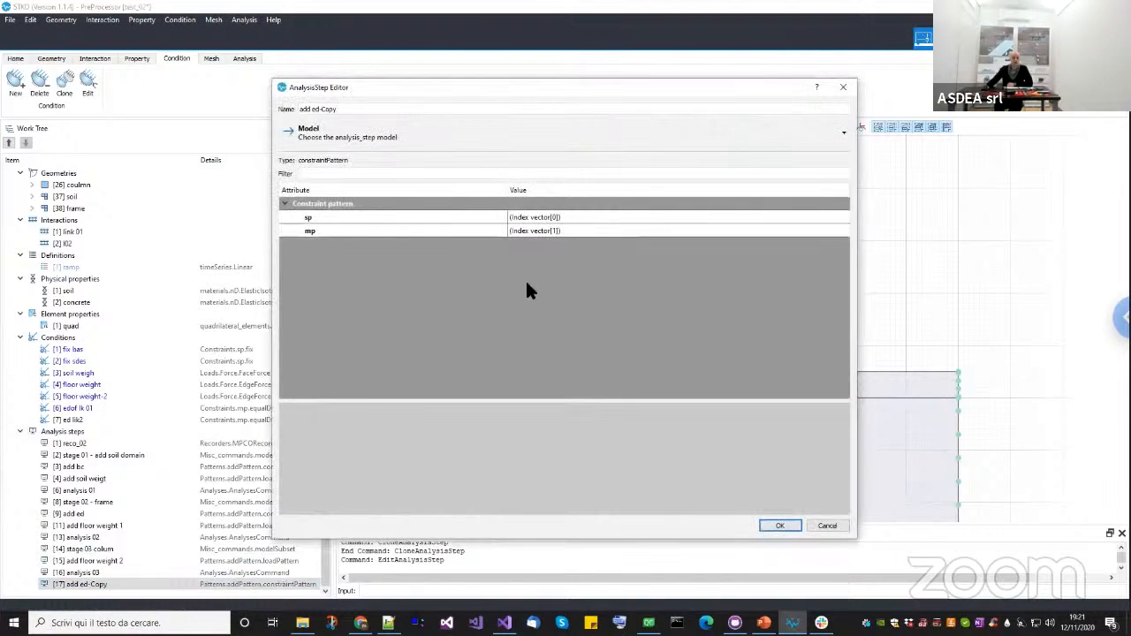
pyautogui.click(724, 233)
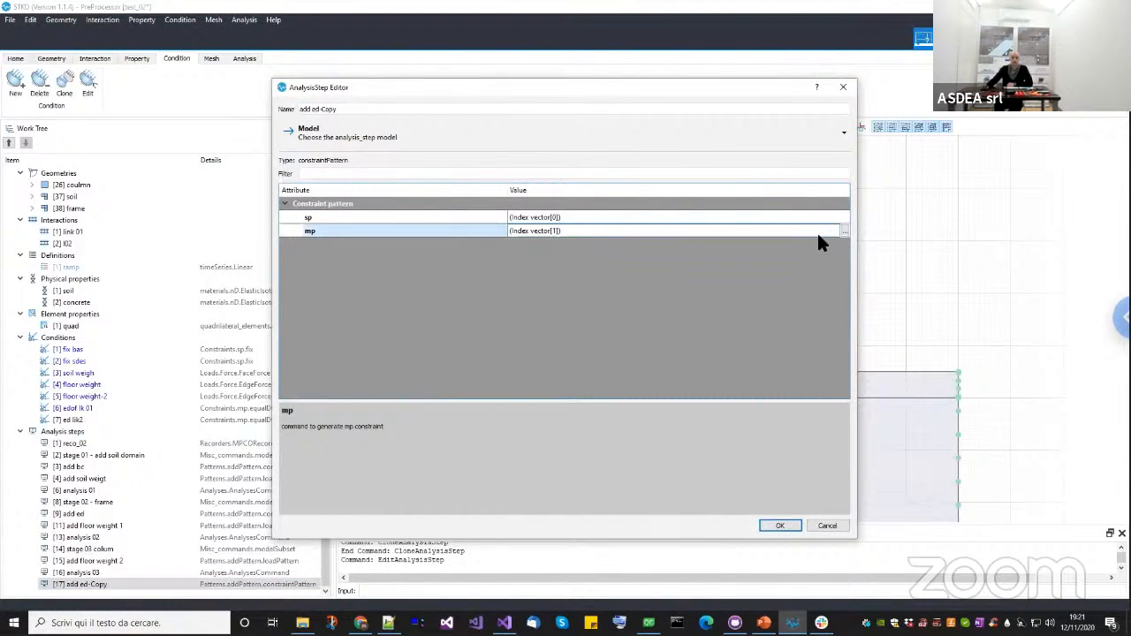
pyautogui.click(842, 231)
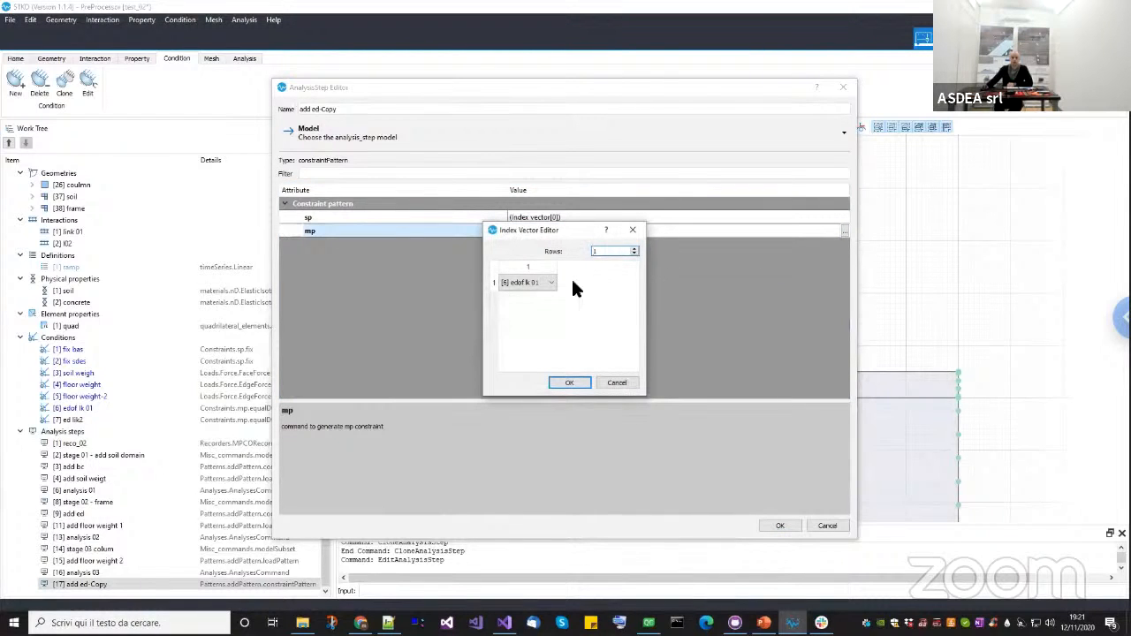
pyautogui.click(521, 310)
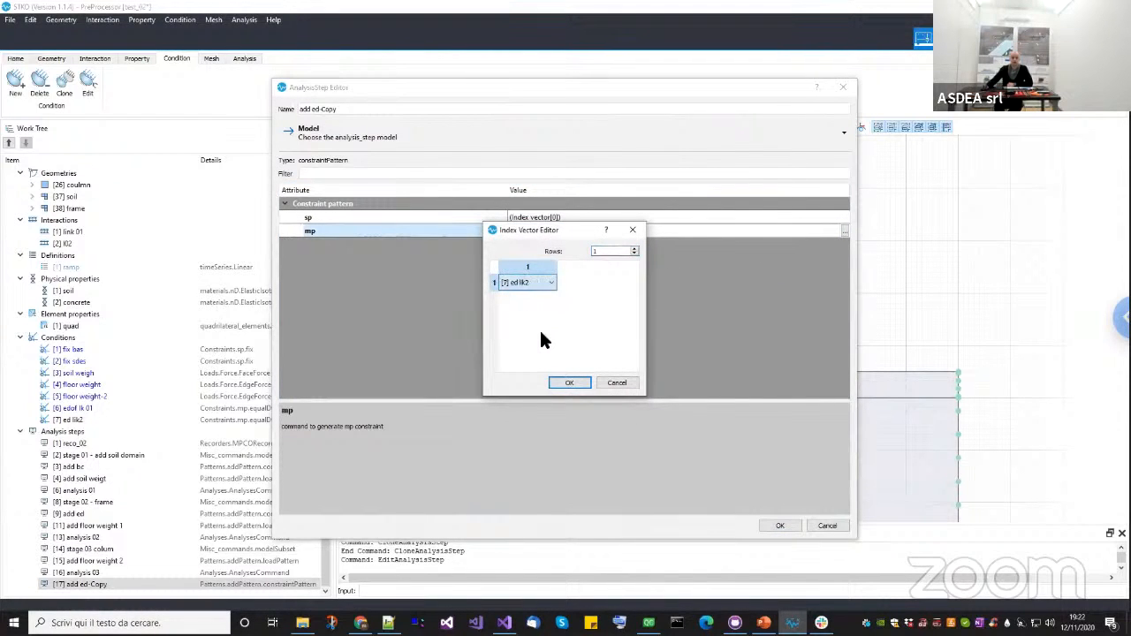
pyautogui.click(566, 385)
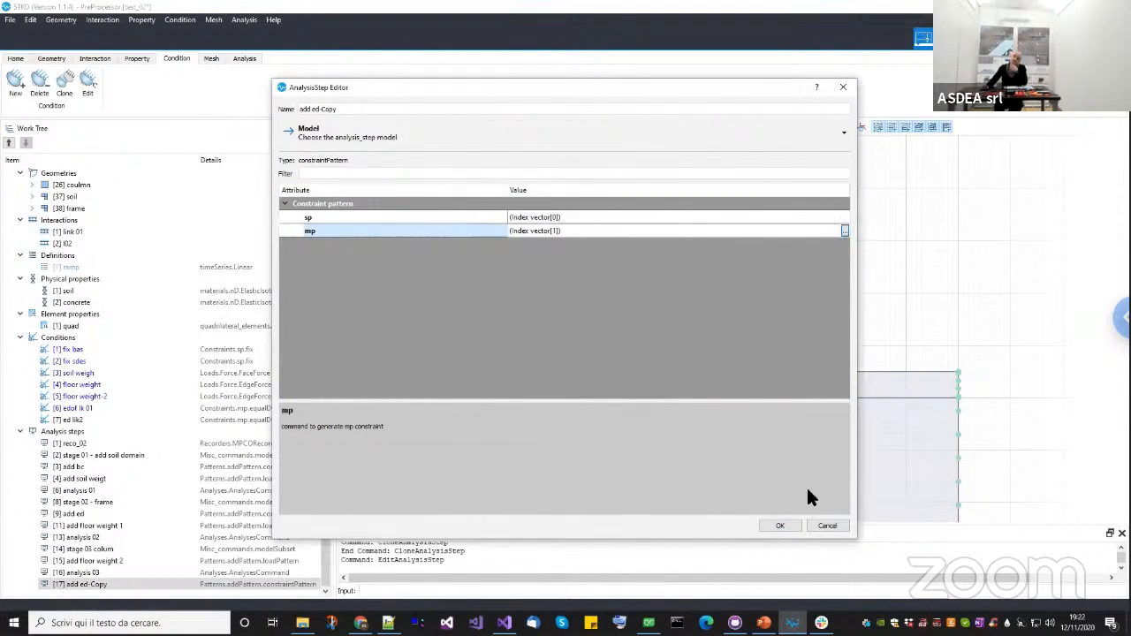
pyautogui.click(780, 526)
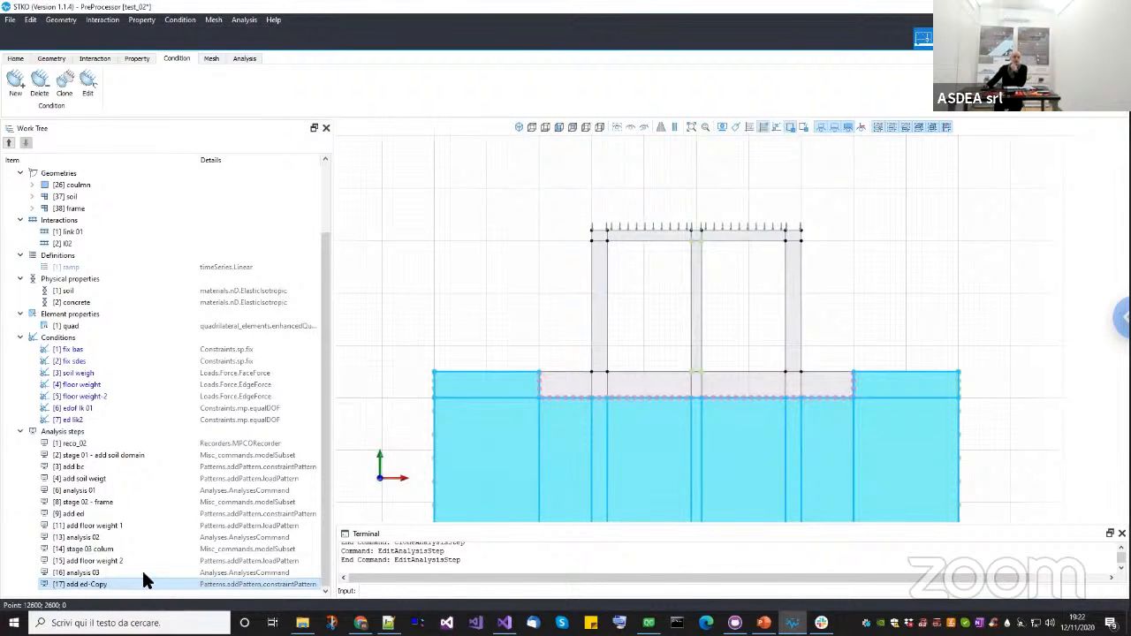
# Reorder the analysis steps so that add ed-Copy comes directly after stage 03 colum and before add floor weight 2.
pyautogui.click(10, 145)
pyautogui.click(9, 145)
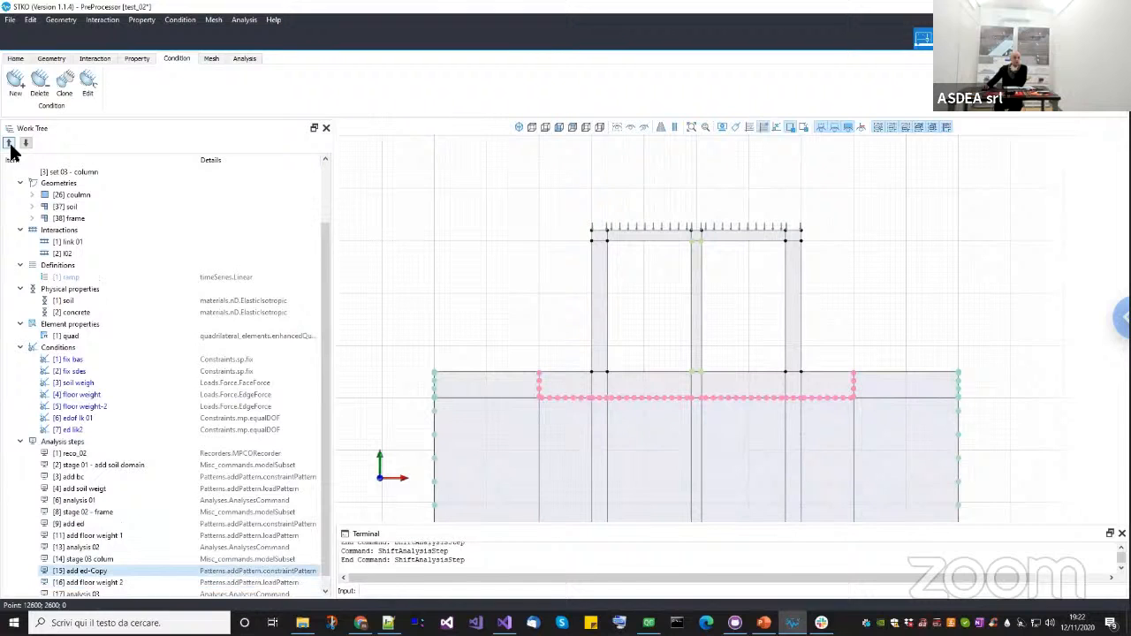
pyautogui.scroll(-1, 232, 494)
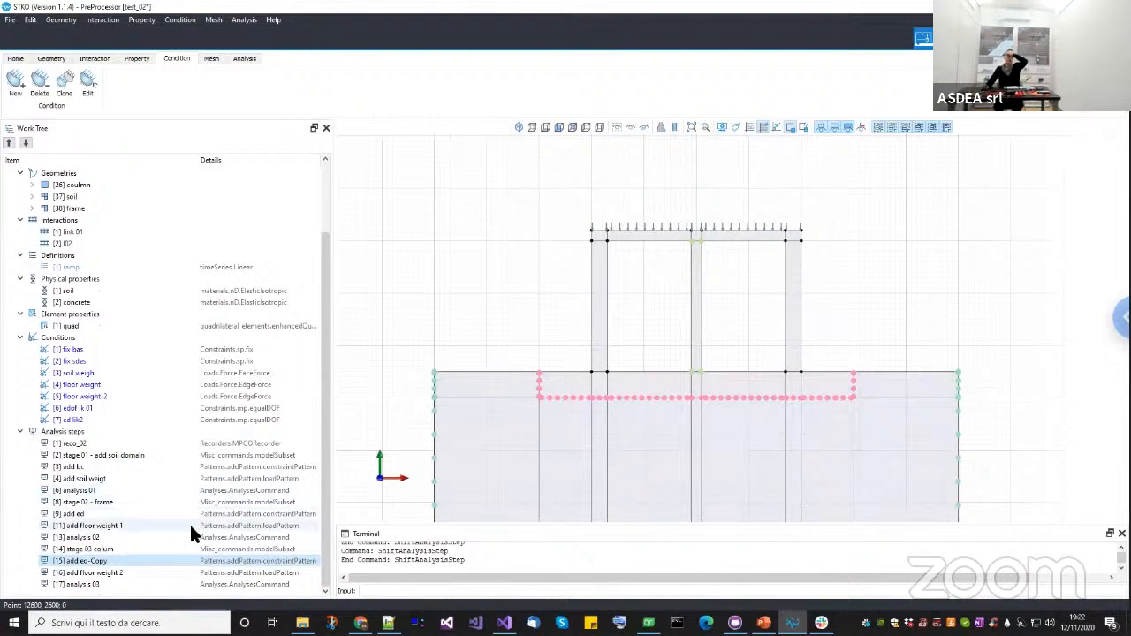
pyautogui.click(152, 548)
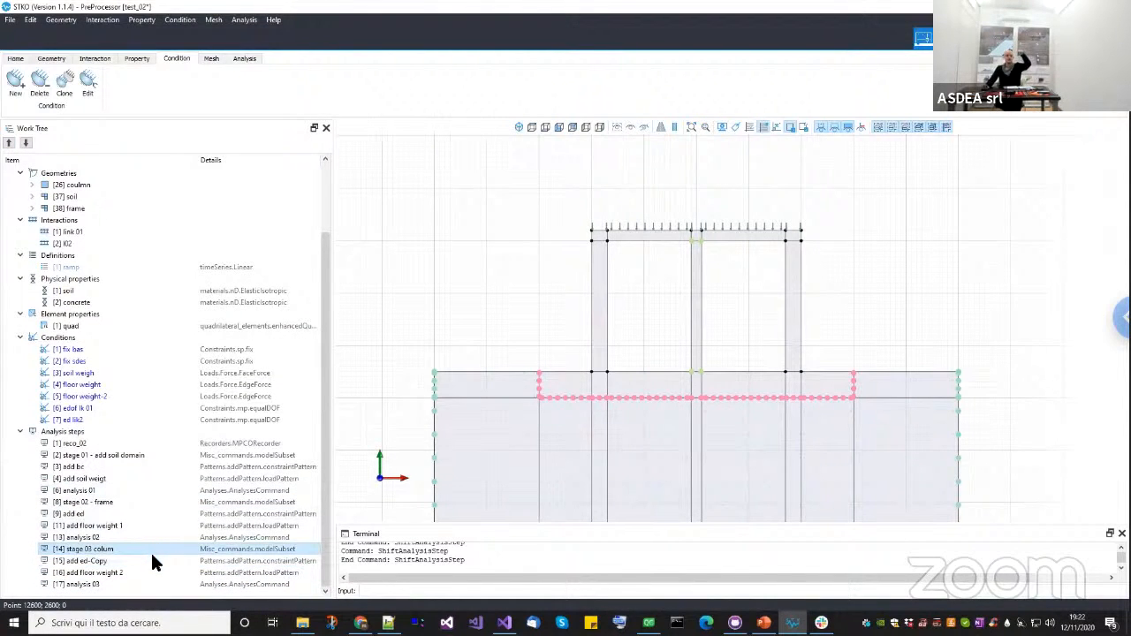
pyautogui.press('Down')
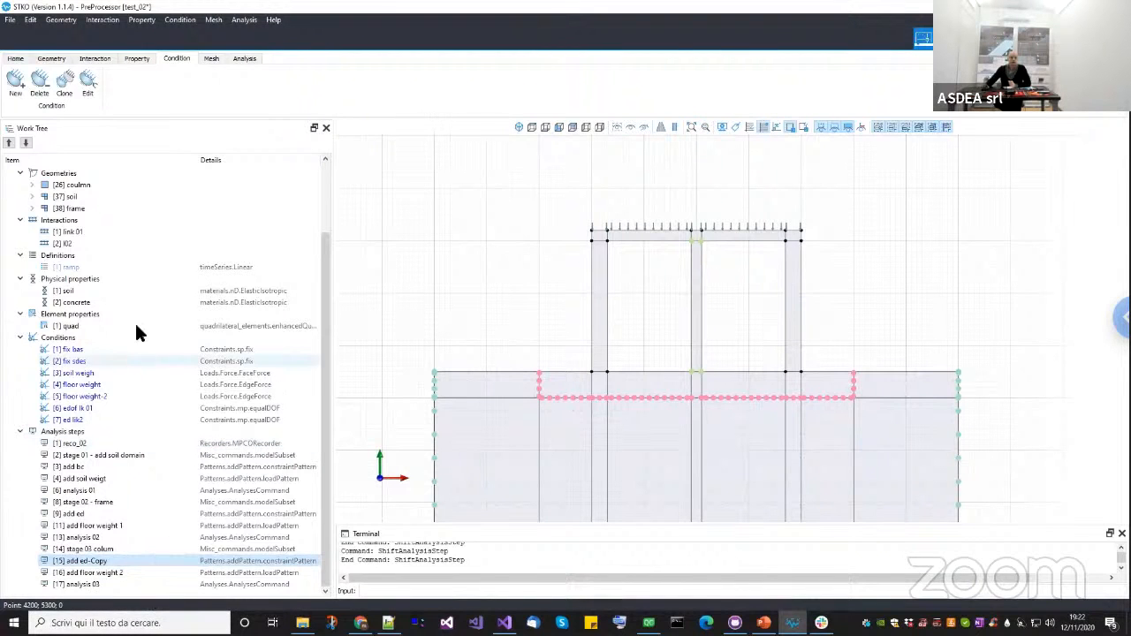
# Build the mesh of the whole model and save the document.
pyautogui.click(211, 59)
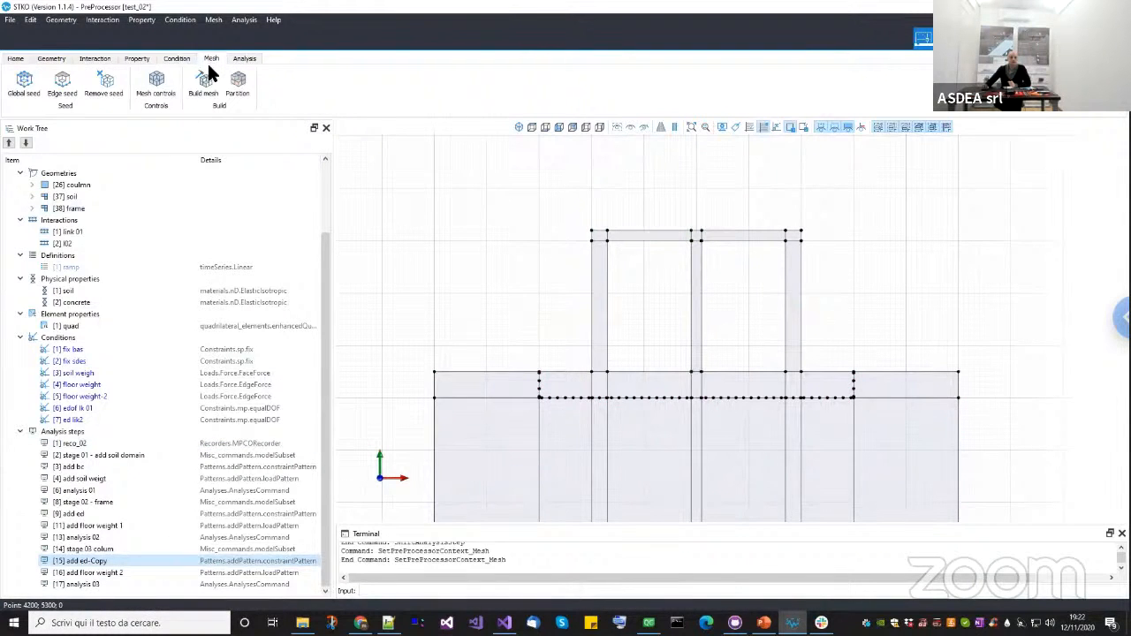
pyautogui.click(206, 87)
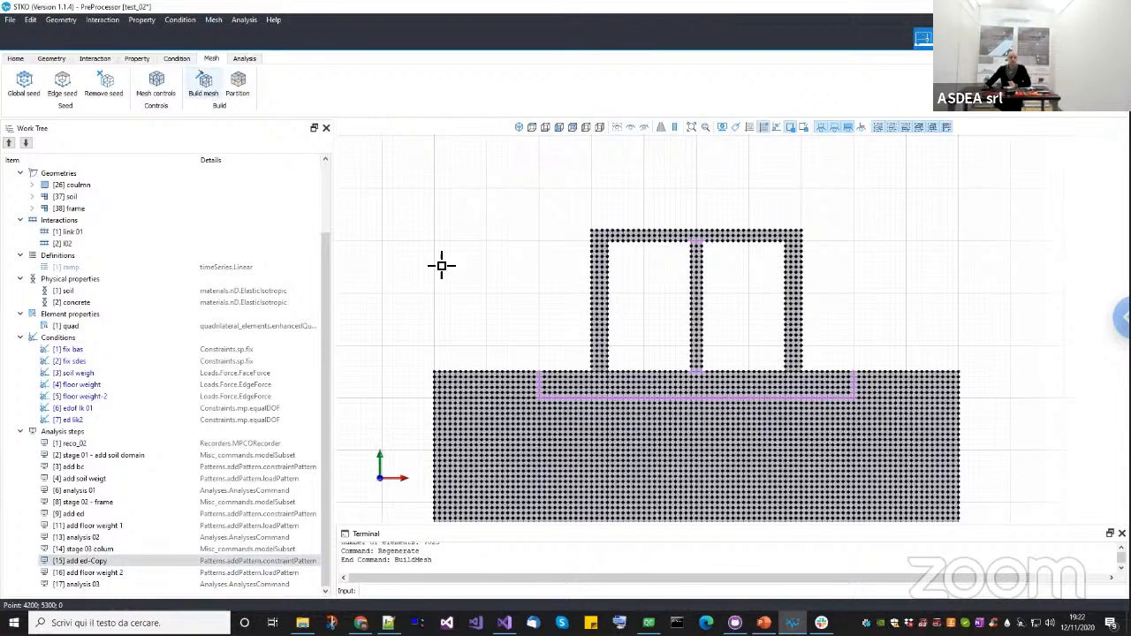
pyautogui.moveTo(458, 302); pyautogui.dragTo(455, 311, button='middle')
pyautogui.scroll(3, 535, 250)
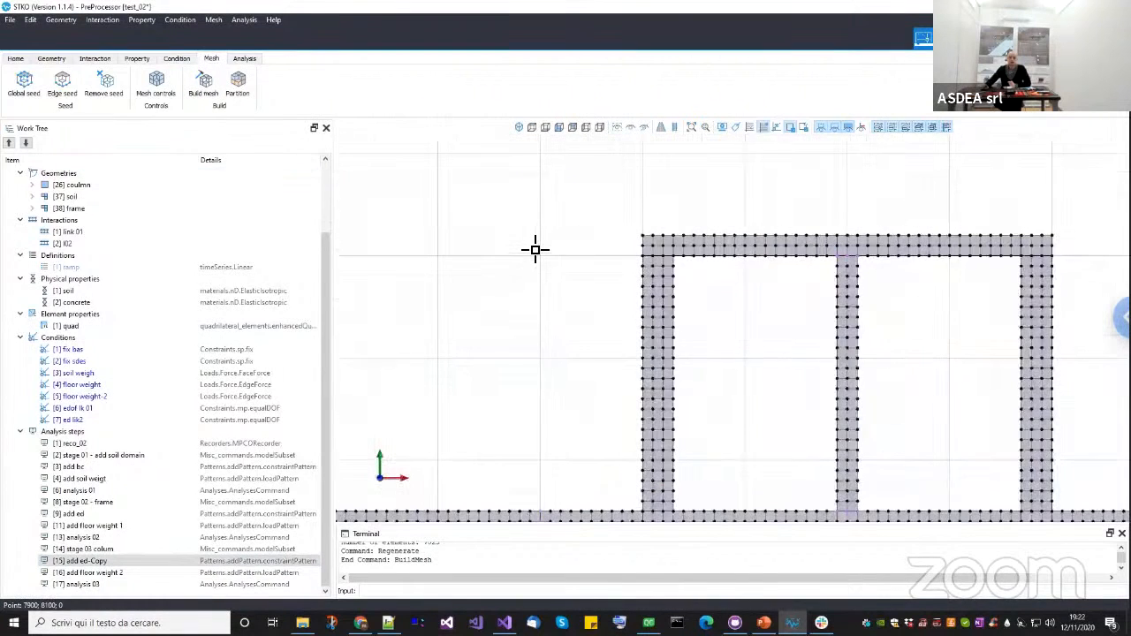
pyautogui.hotkey('ctrl', 's')
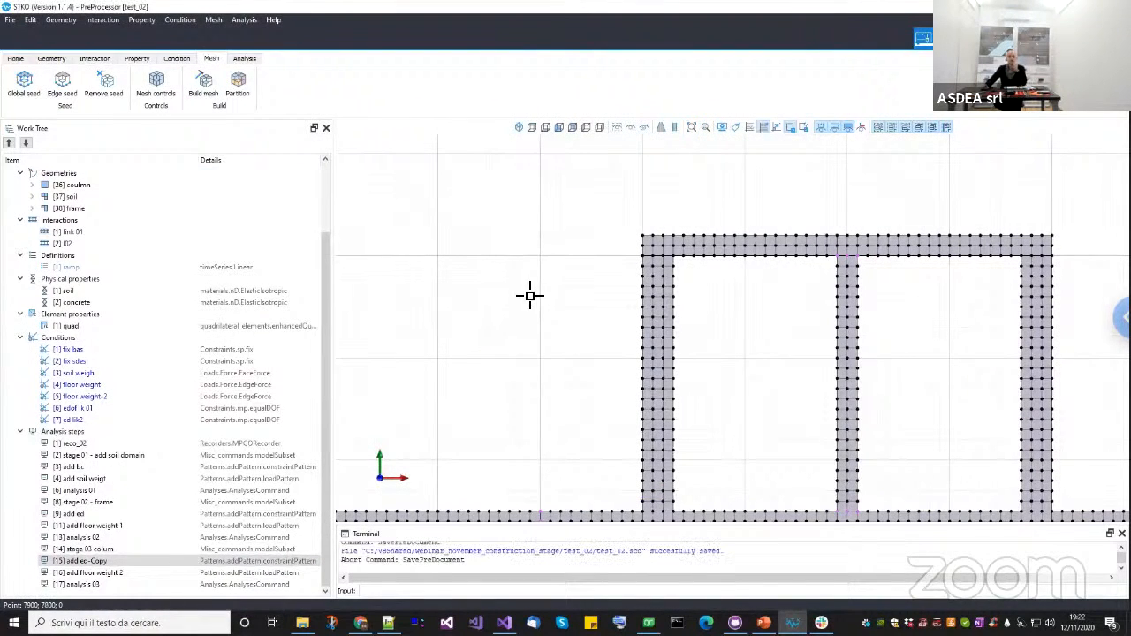
pyautogui.scroll(-2, 474, 285)
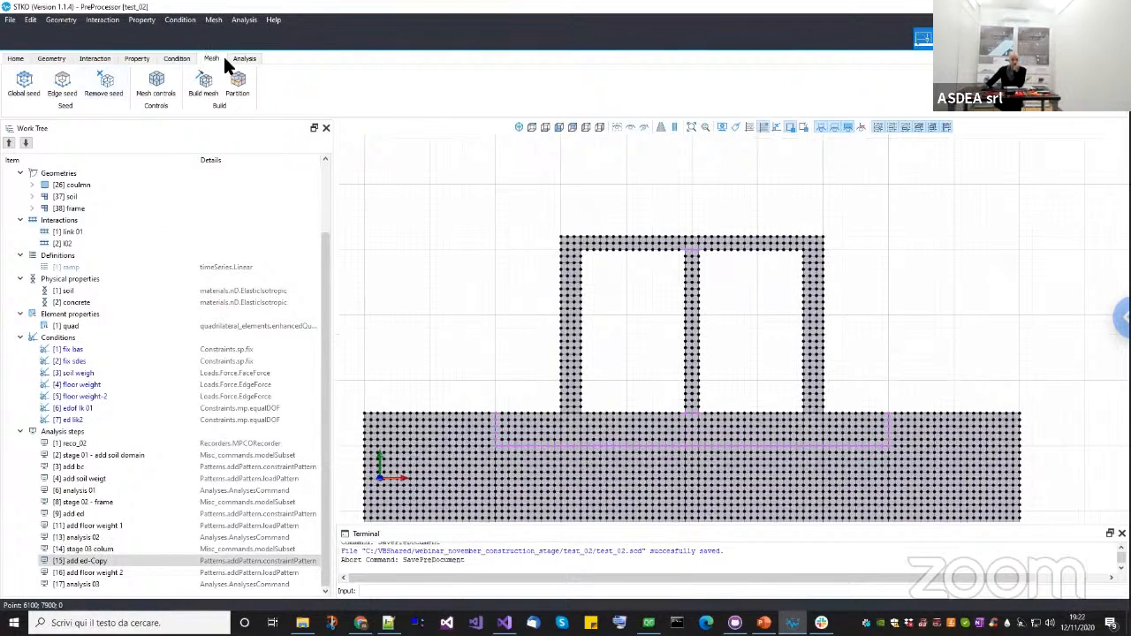
# Run the analysis with the test_02 folder as output location and close the solver console once it finishes.
pyautogui.click(243, 59)
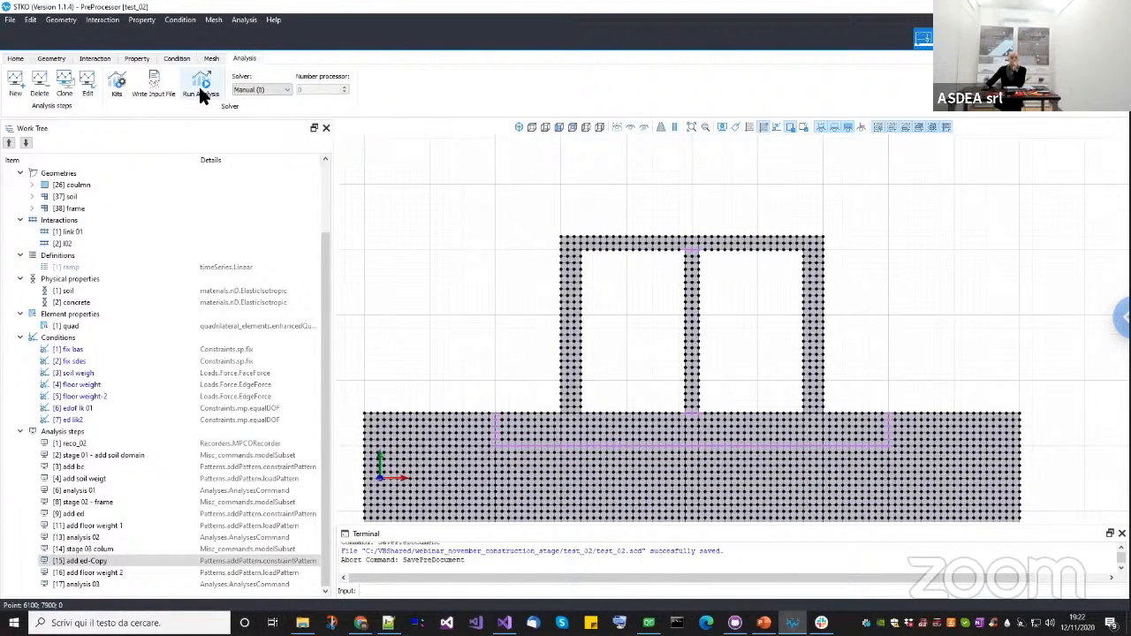
pyautogui.click(200, 92)
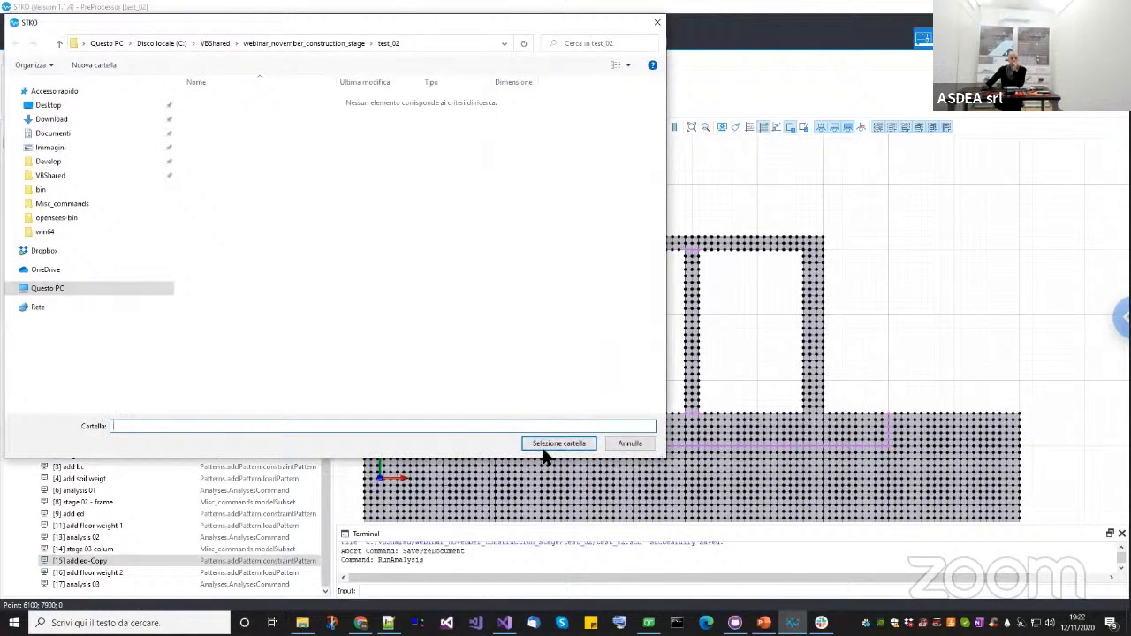
pyautogui.click(544, 445)
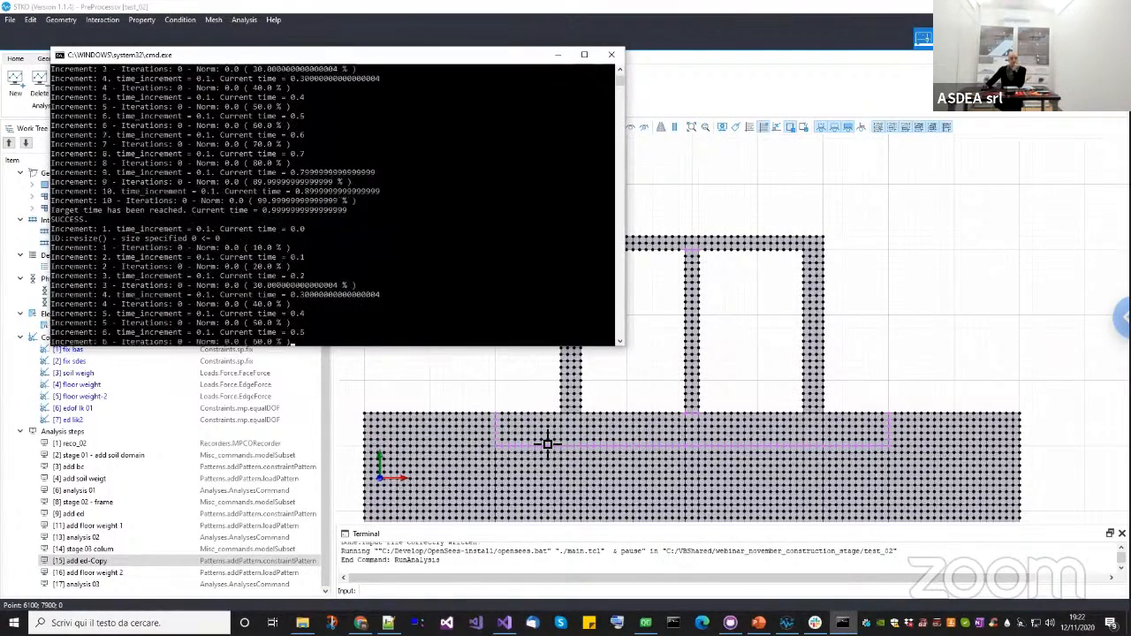
pyautogui.scroll(1, 141, 276)
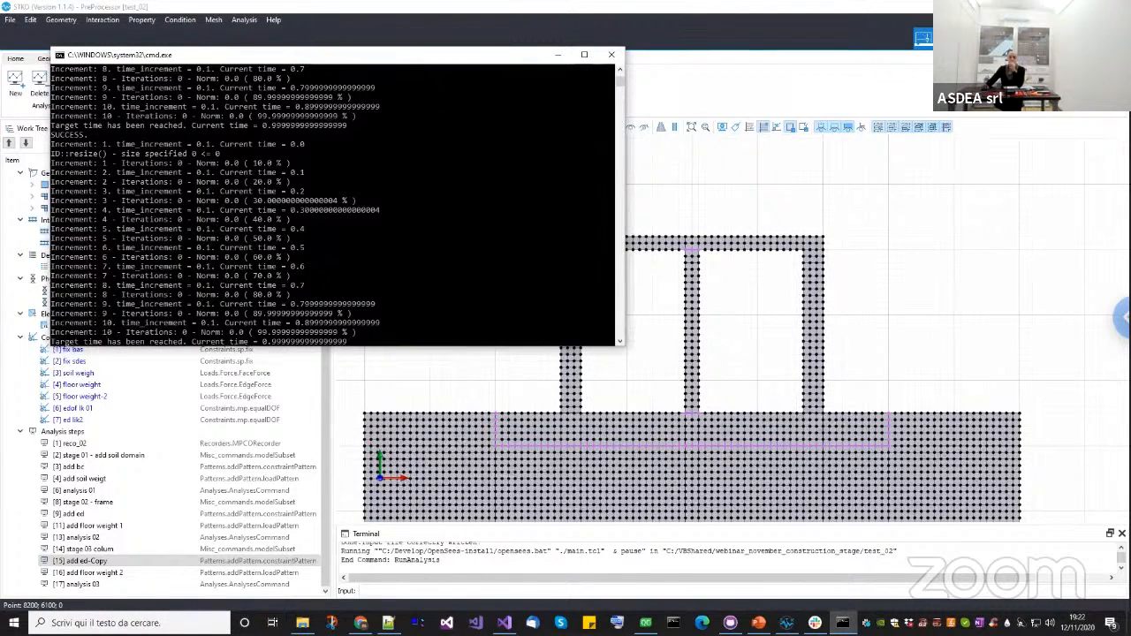
pyautogui.click(611, 55)
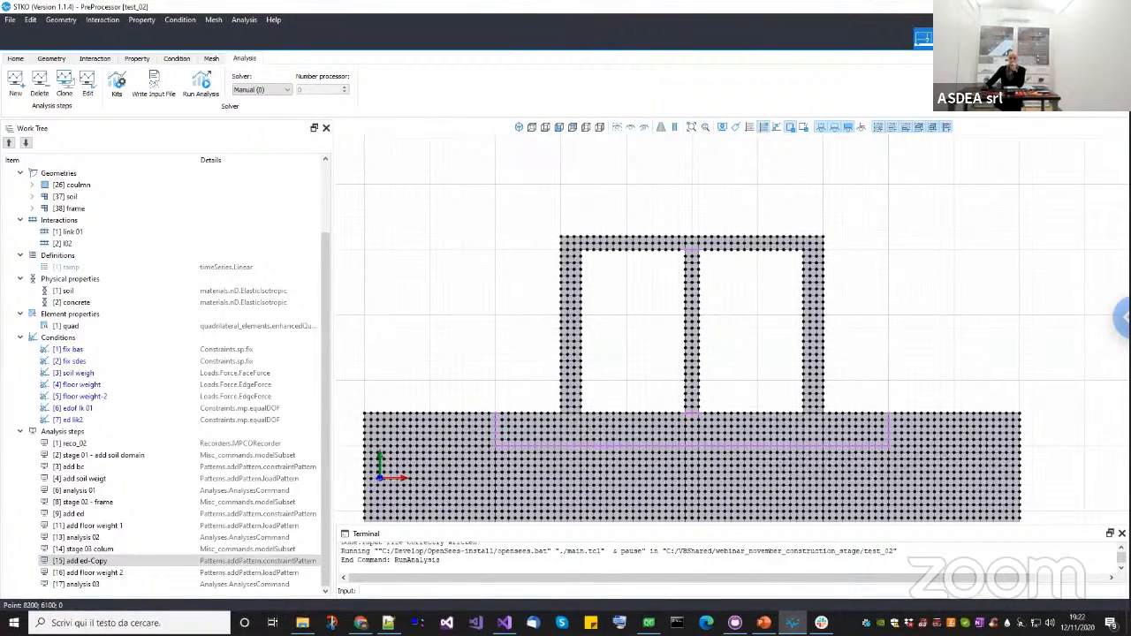
# Switch to the post-processor and open the results database test_01.mpco from the test_02 folder.
pyautogui.moveTo(611, 320); pyautogui.dragTo(519, 338, button='middle')
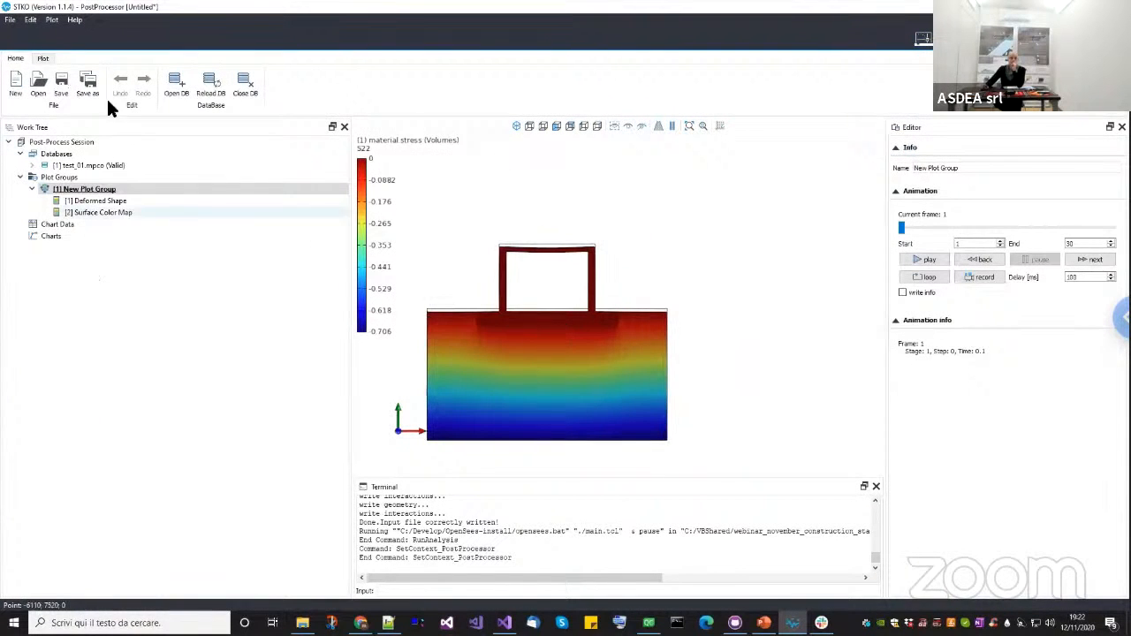
pyautogui.click(168, 82)
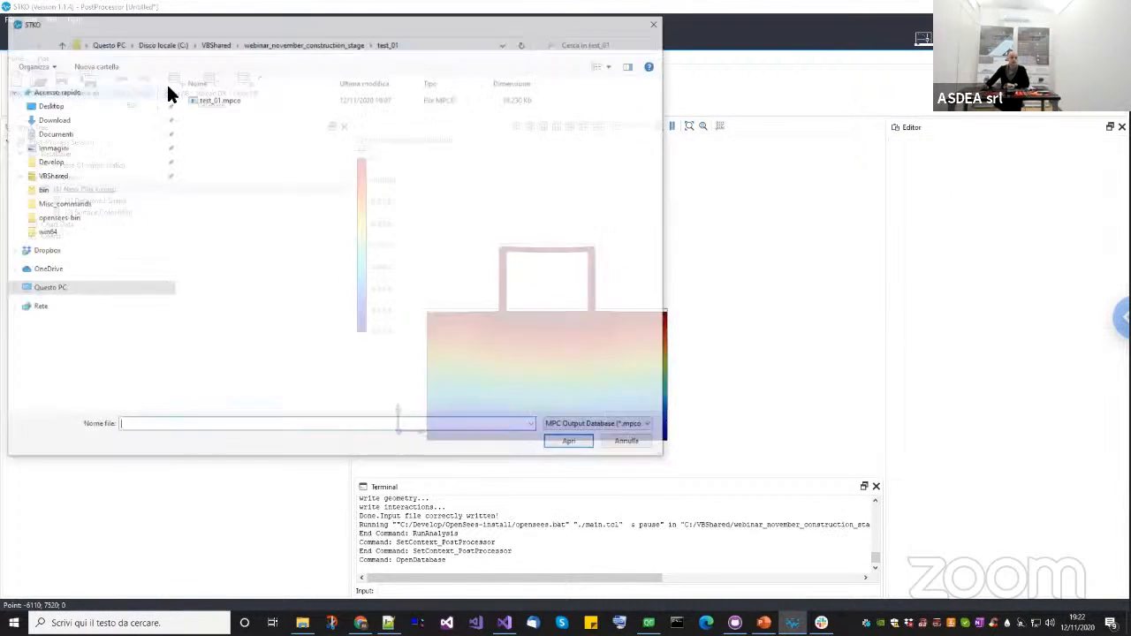
pyautogui.click(285, 43)
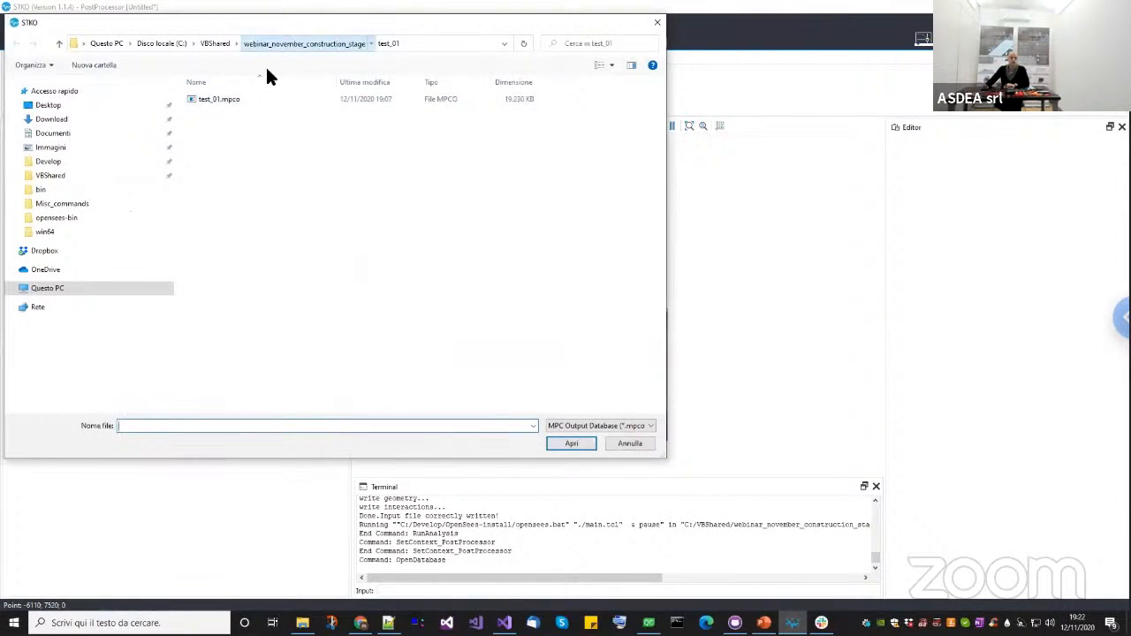
pyautogui.doubleClick(218, 124)
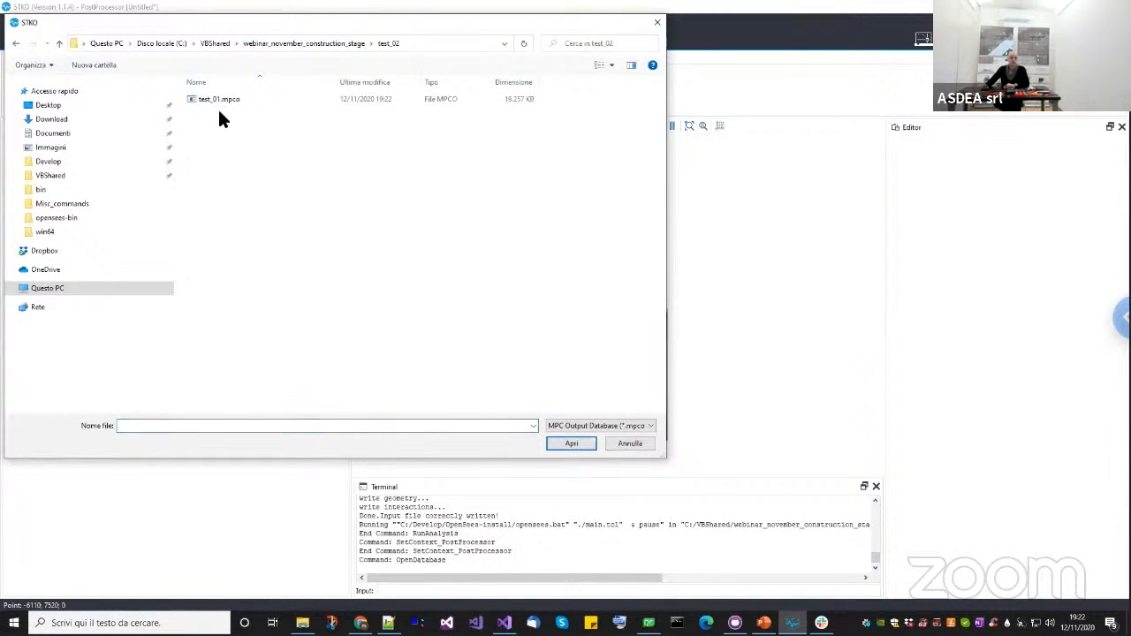
pyautogui.doubleClick(220, 100)
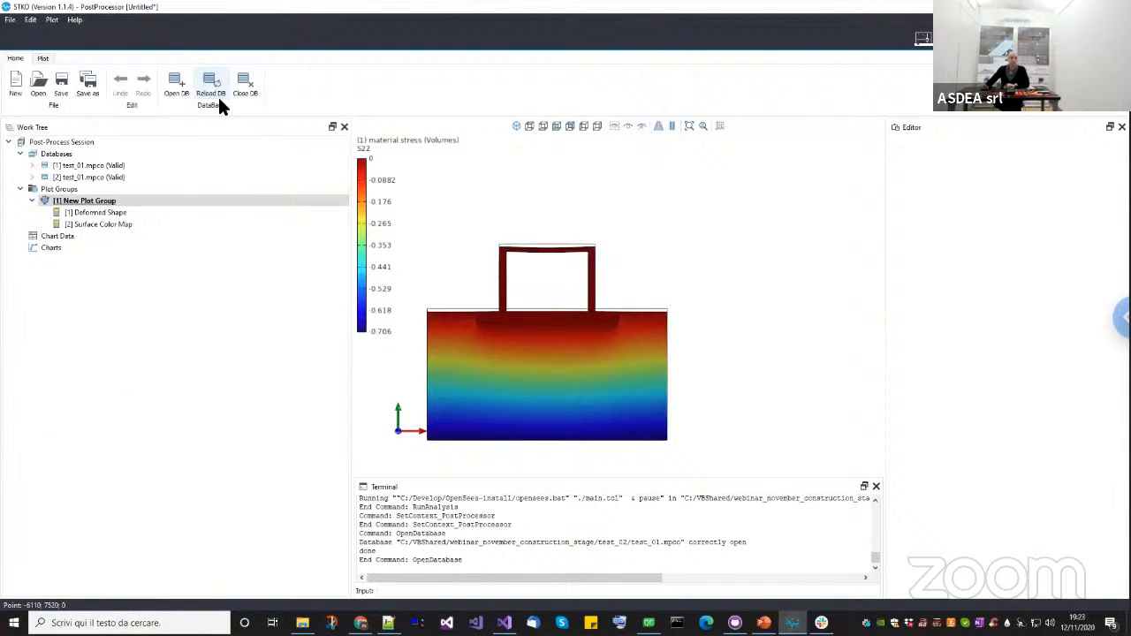
# Add a new surface color map of the second test_01.mpco database to the existing plot group.
pyautogui.click(76, 177)
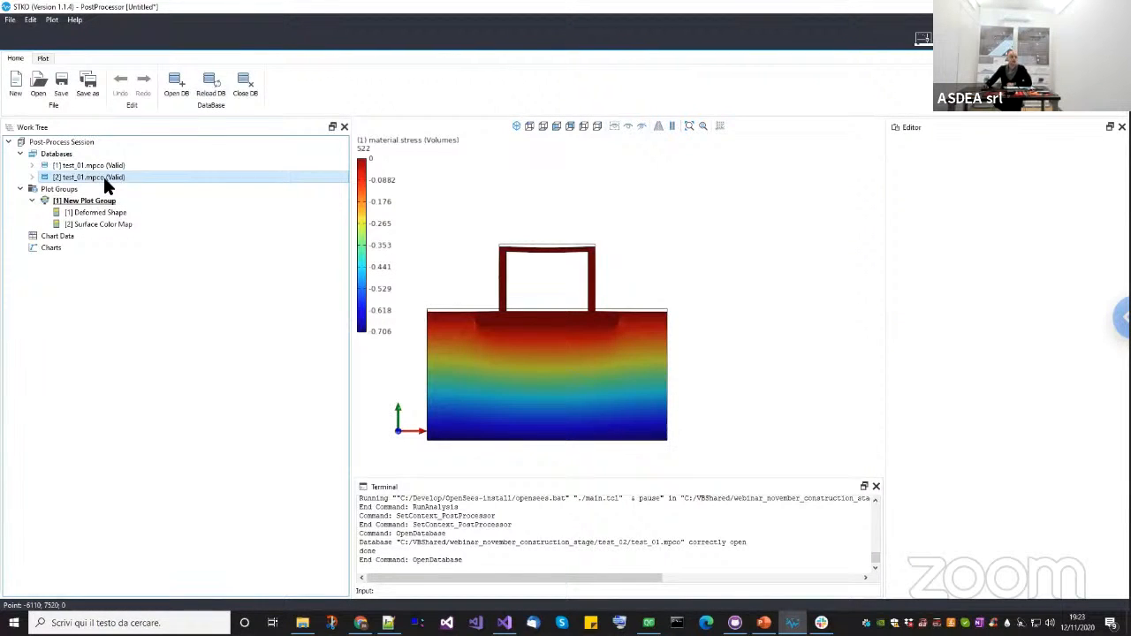
pyautogui.click(101, 212)
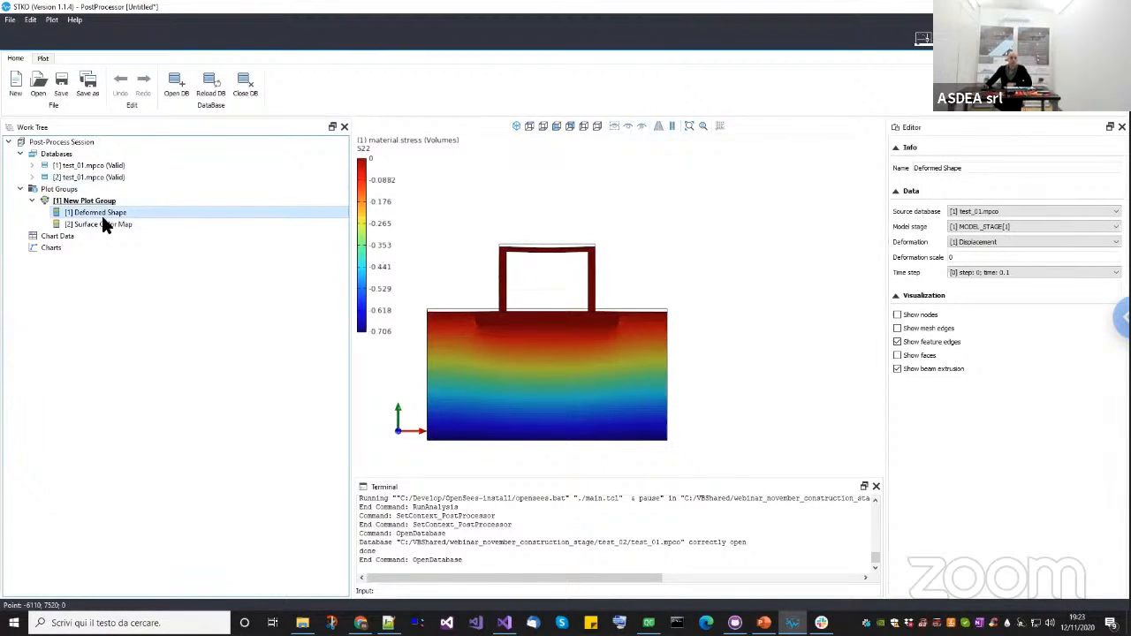
pyautogui.click(102, 222)
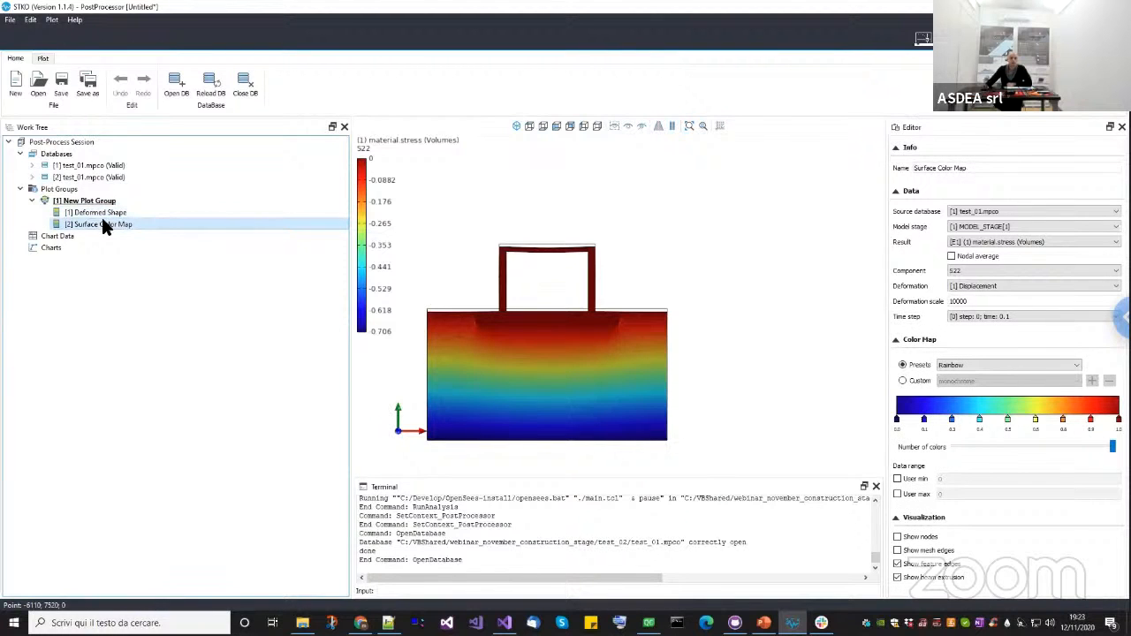
pyautogui.rightClick(101, 203)
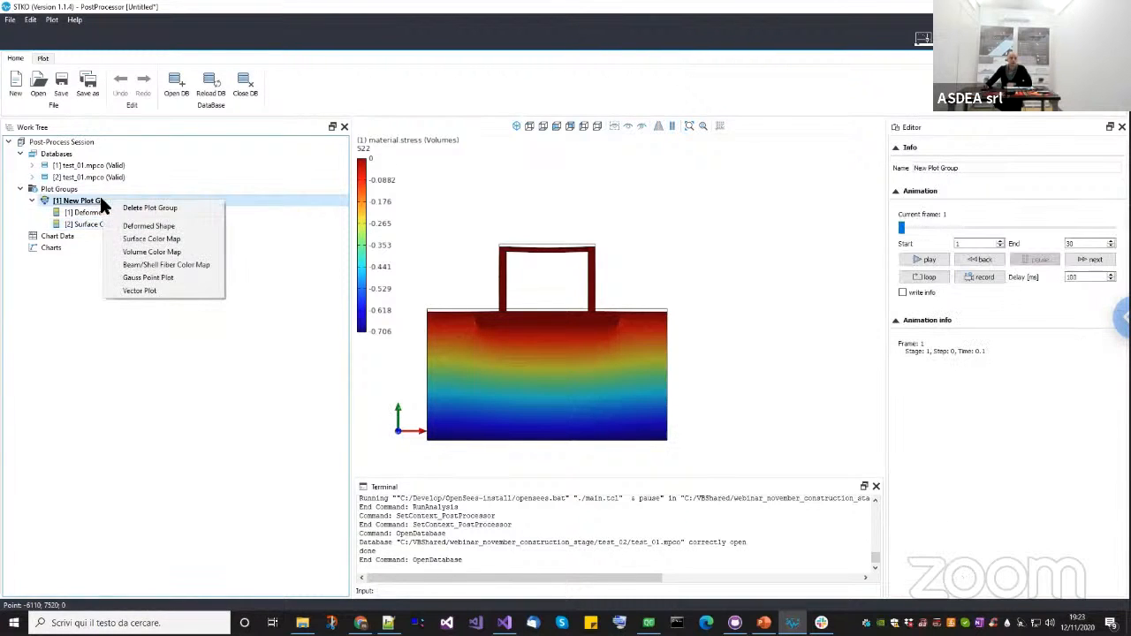
pyautogui.click(133, 239)
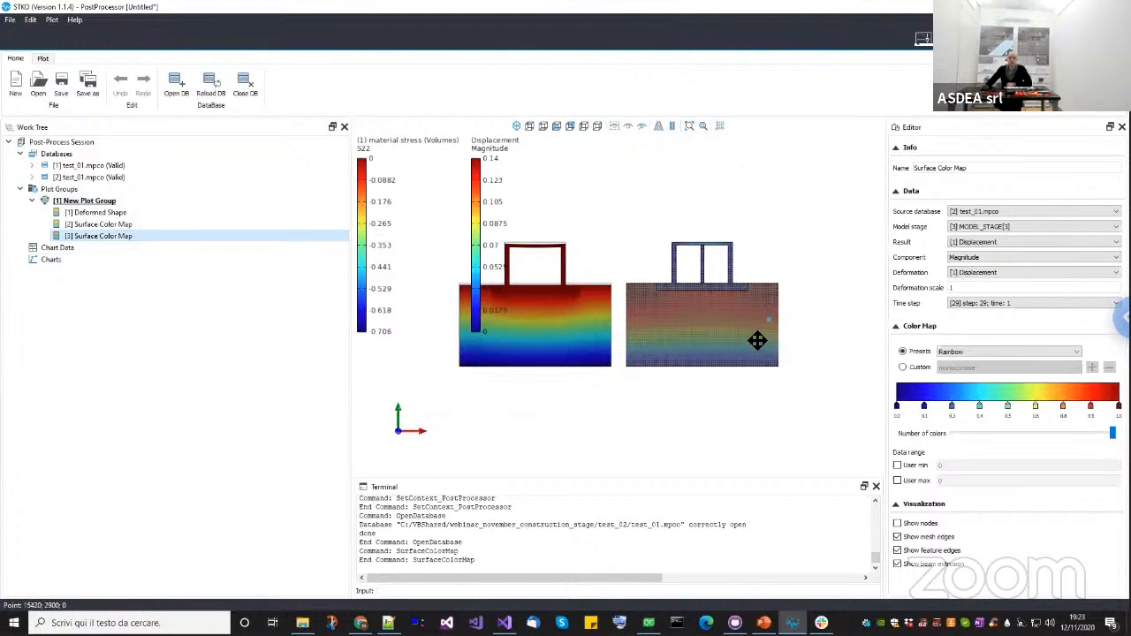
pyautogui.moveTo(758, 341); pyautogui.dragTo(741, 393, button='middle')
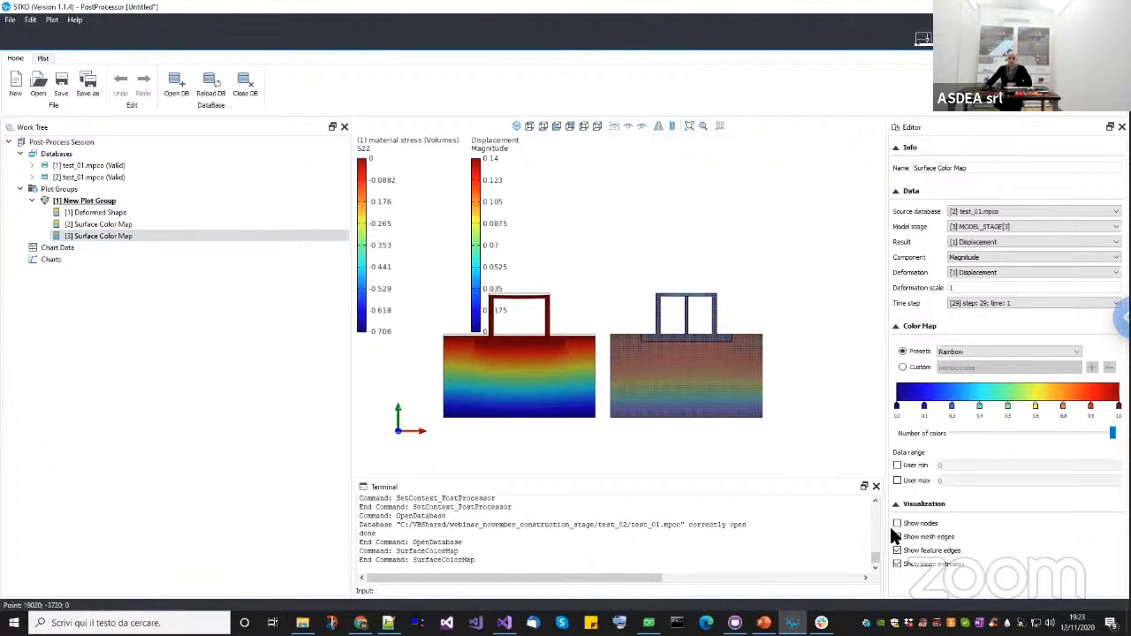
# Keep the second test_01.mpco as source database of the new surface color map and hide its mesh edges.
pyautogui.click(1014, 210)
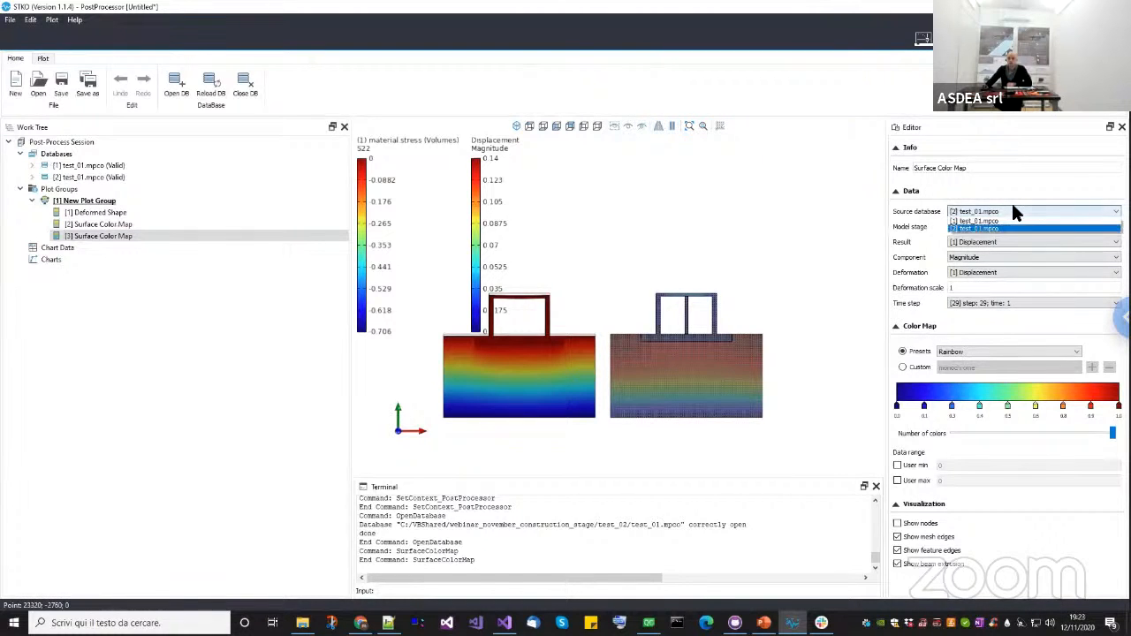
pyautogui.click(1014, 211)
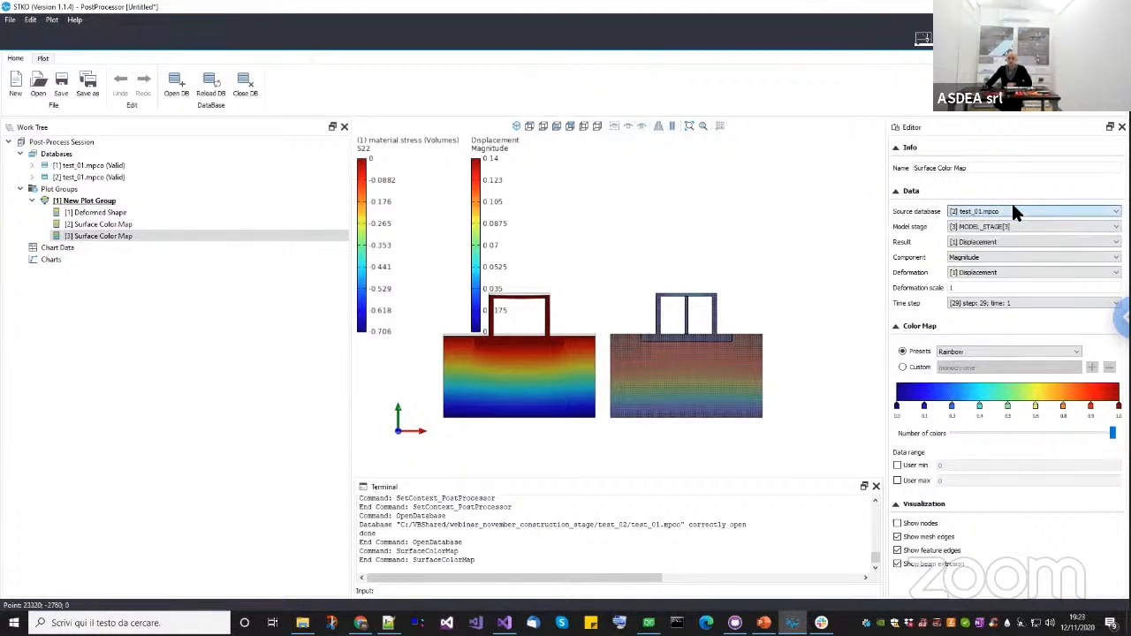
pyautogui.click(925, 536)
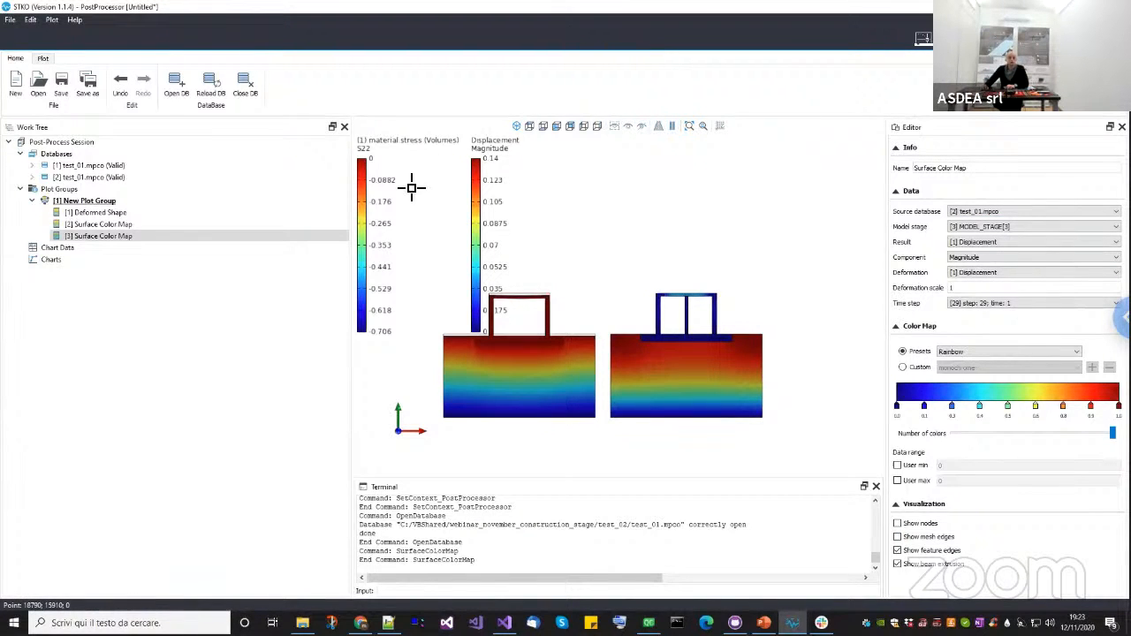
# Set the new surface color map's result to material.stress (Volumes) with component S22.
pyautogui.click(1003, 257)
pyautogui.click(1002, 257)
pyautogui.click(1002, 243)
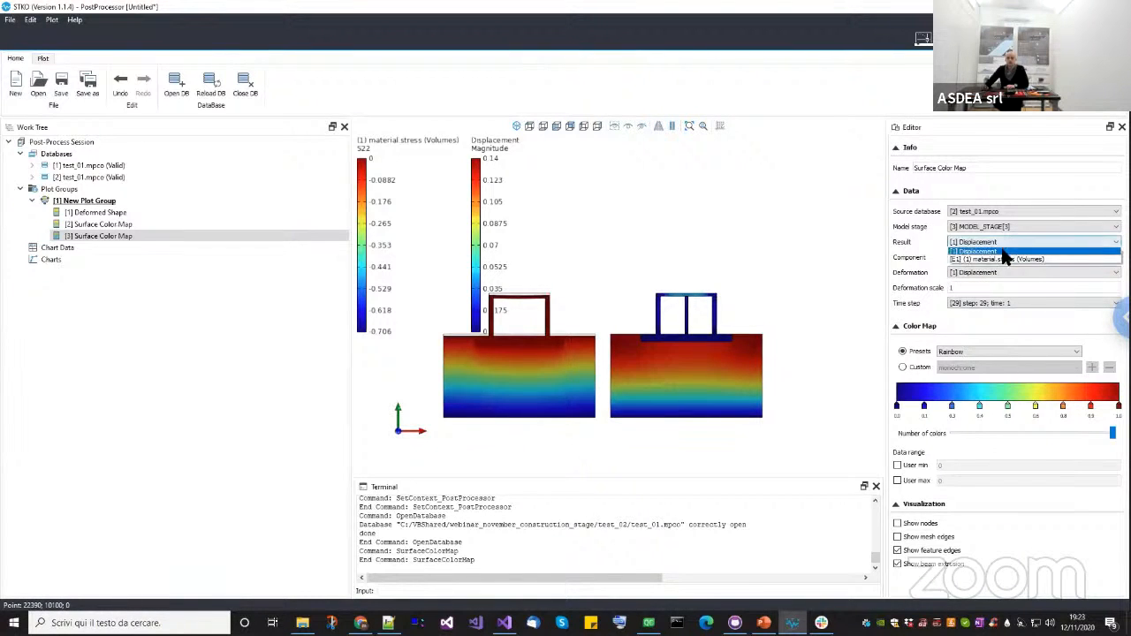
pyautogui.click(1001, 259)
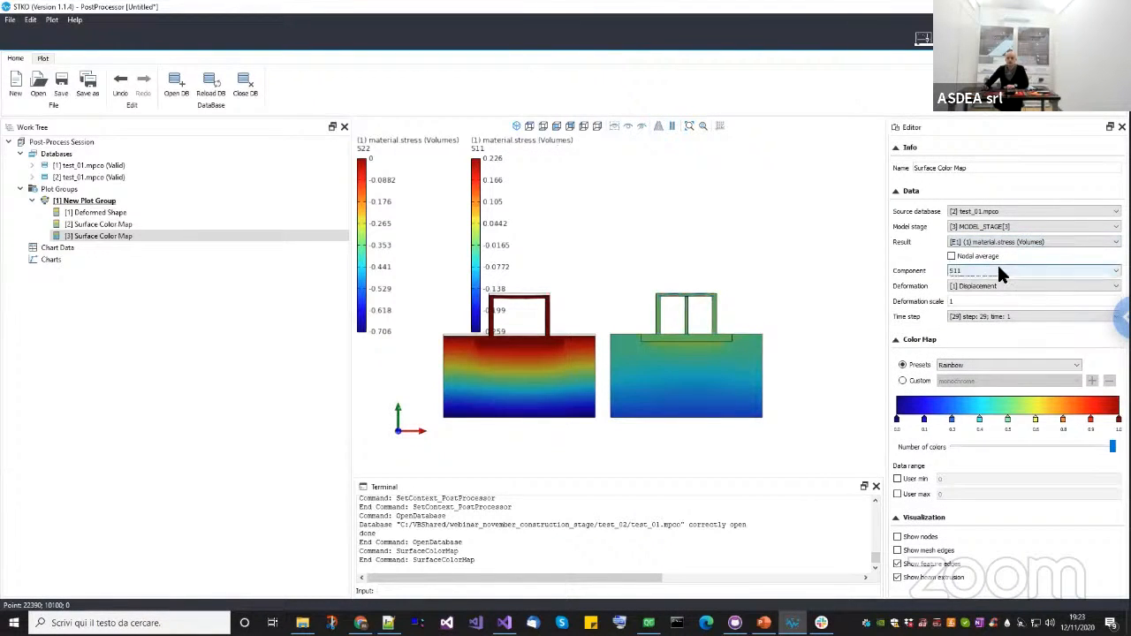
pyautogui.click(999, 271)
pyautogui.click(983, 283)
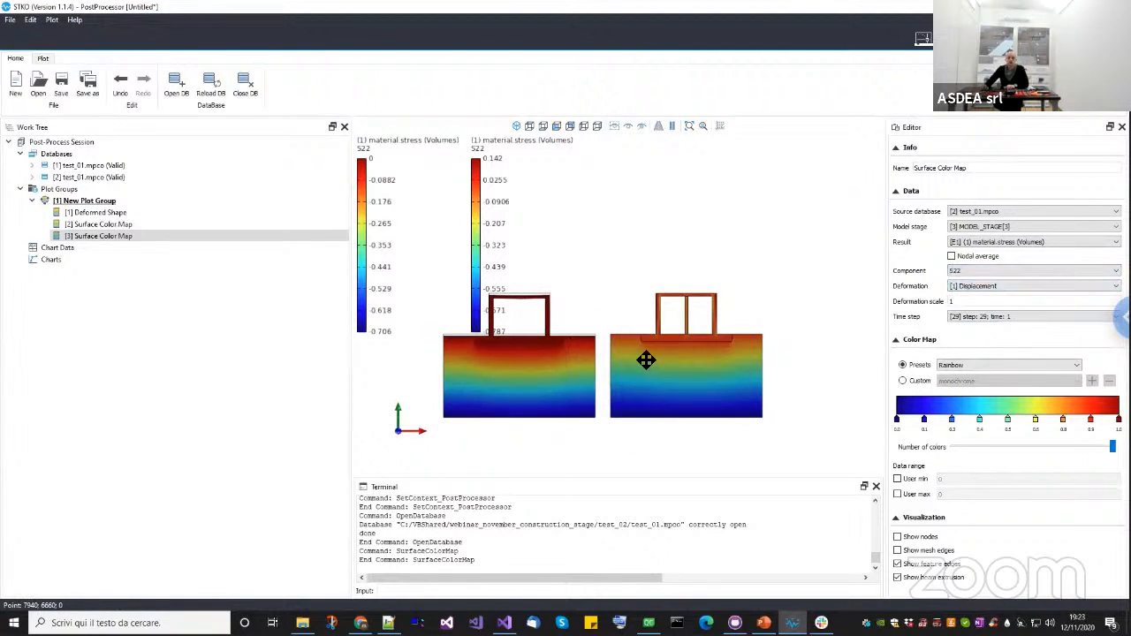
pyautogui.moveTo(646, 360); pyautogui.dragTo(650, 368, button='middle')
pyautogui.scroll(1, 654, 363)
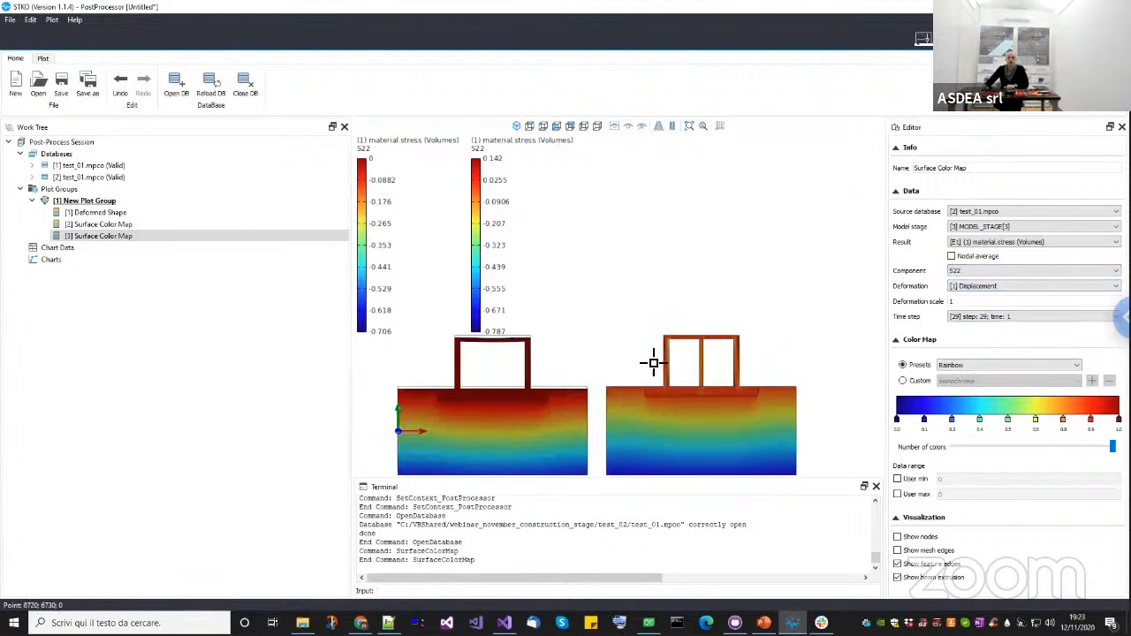
# Copy the deformation scale of 10000 from the first database's surface color map to the new surface color map.
pyautogui.click(124, 203)
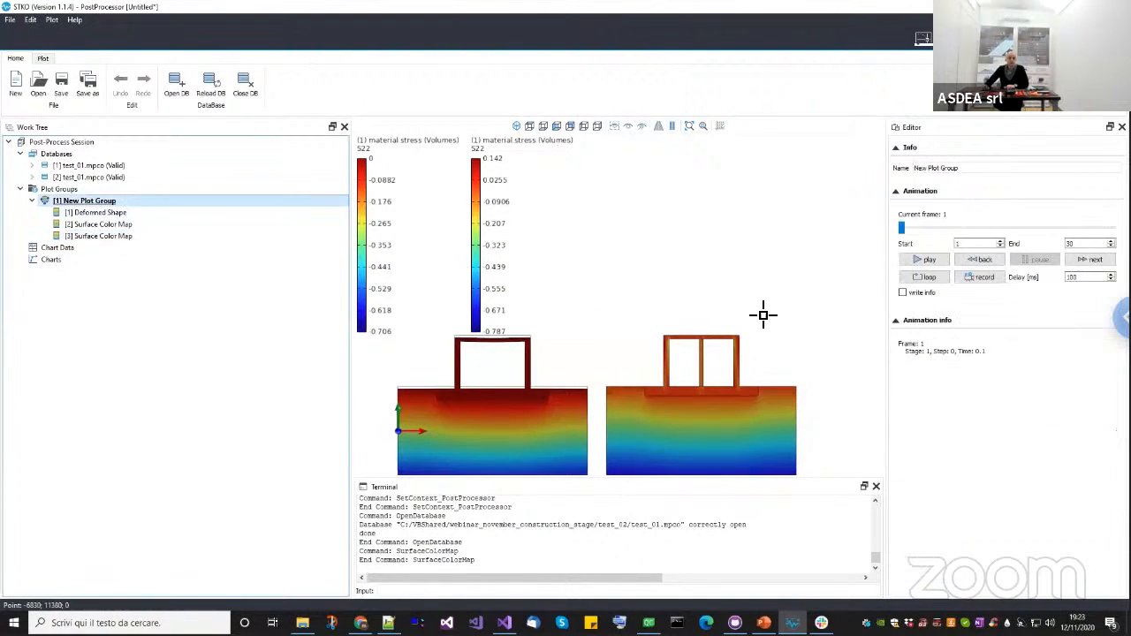
pyautogui.click(123, 226)
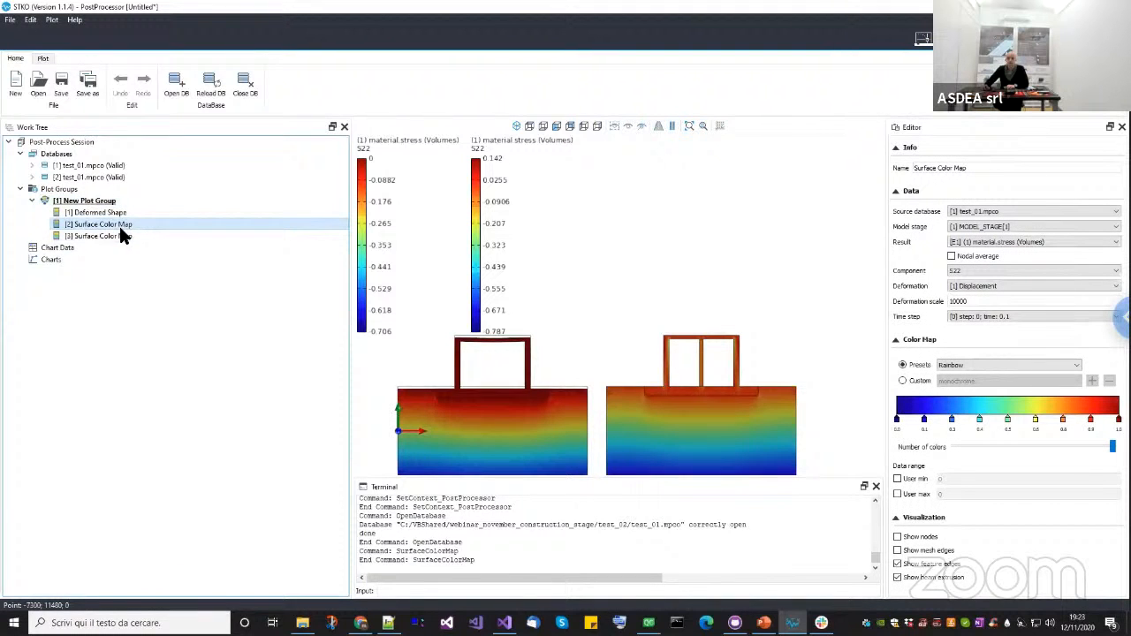
pyautogui.moveTo(977, 302); pyautogui.dragTo(903, 298)
pyautogui.hotkey('ctrl', 'c')
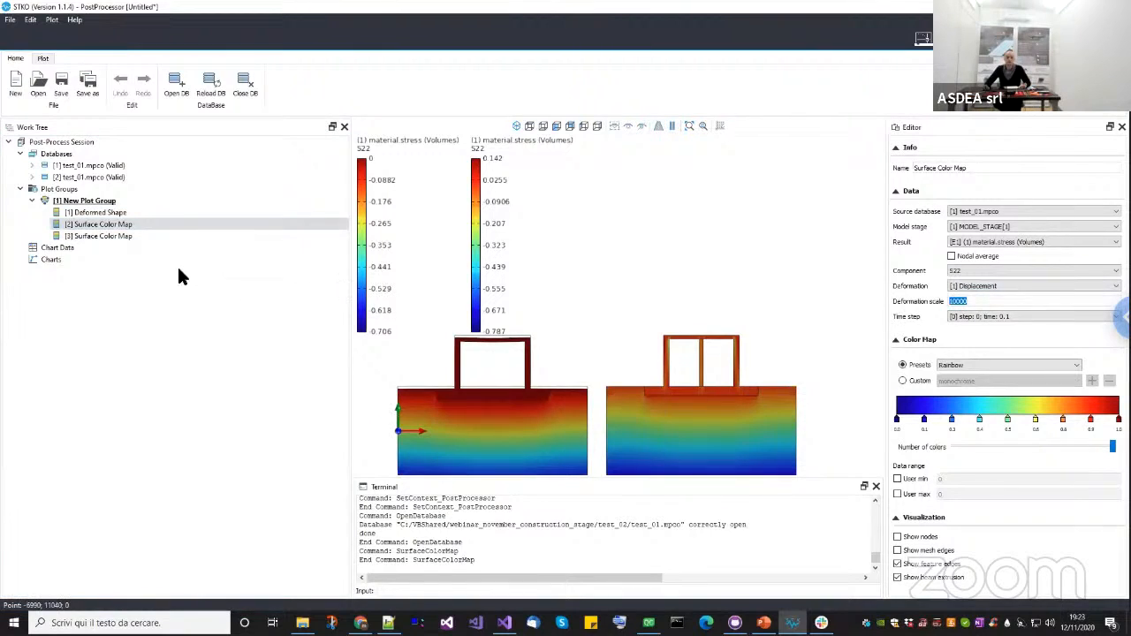
pyautogui.click(136, 234)
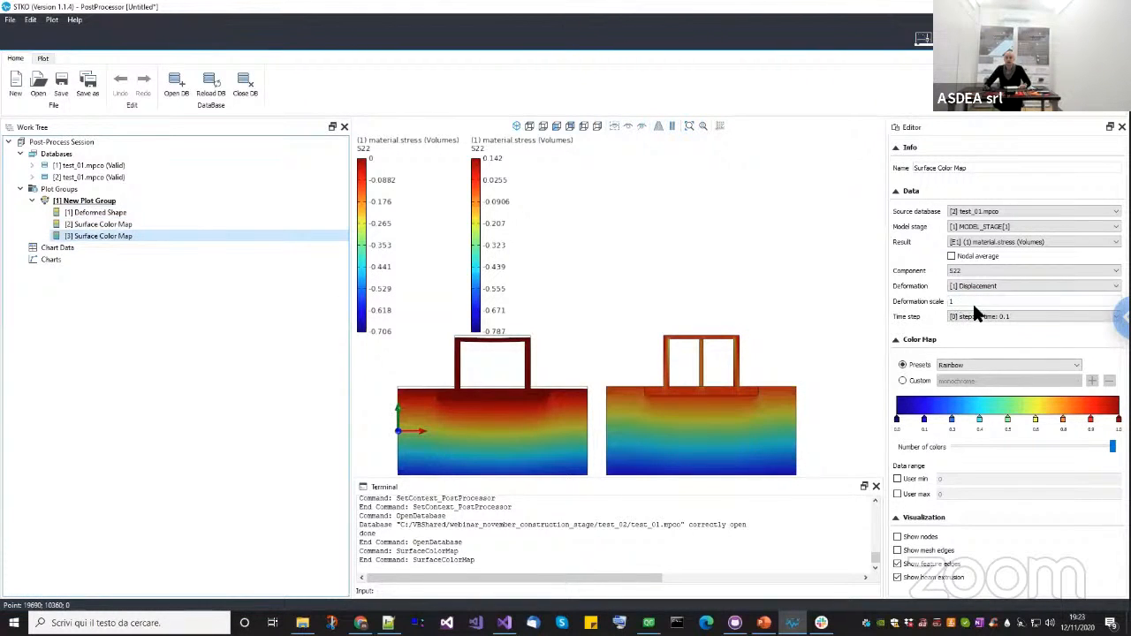
pyautogui.moveTo(971, 302); pyautogui.dragTo(887, 306)
pyautogui.hotkey('ctrl', 'v')
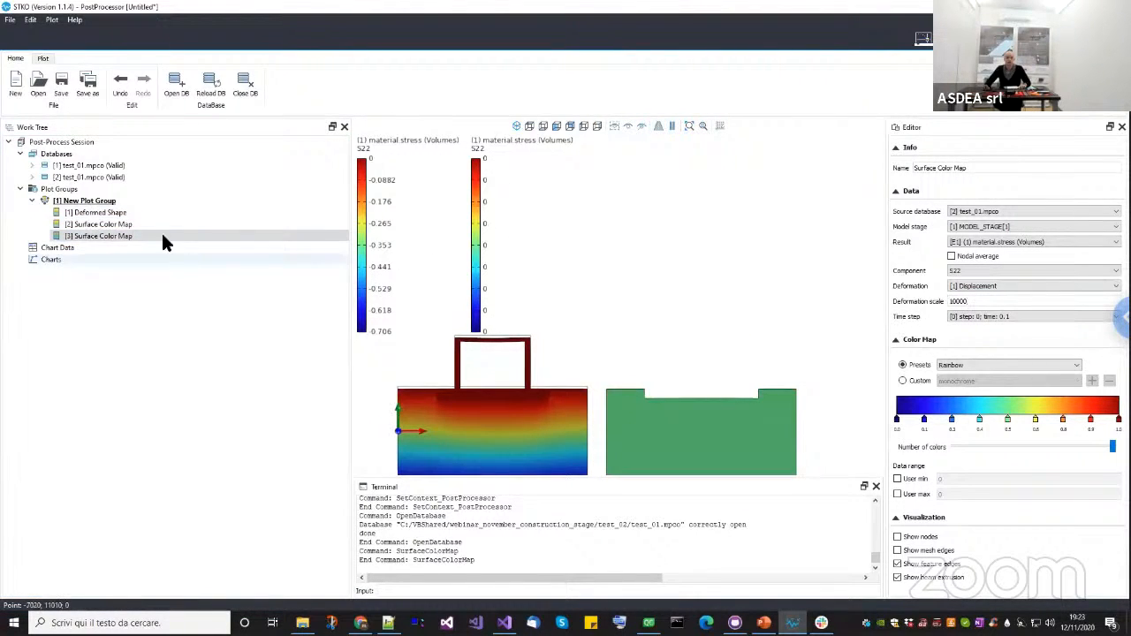
# Return the plot group's animation to frame 1 so both color maps show the same initial step.
pyautogui.click(187, 202)
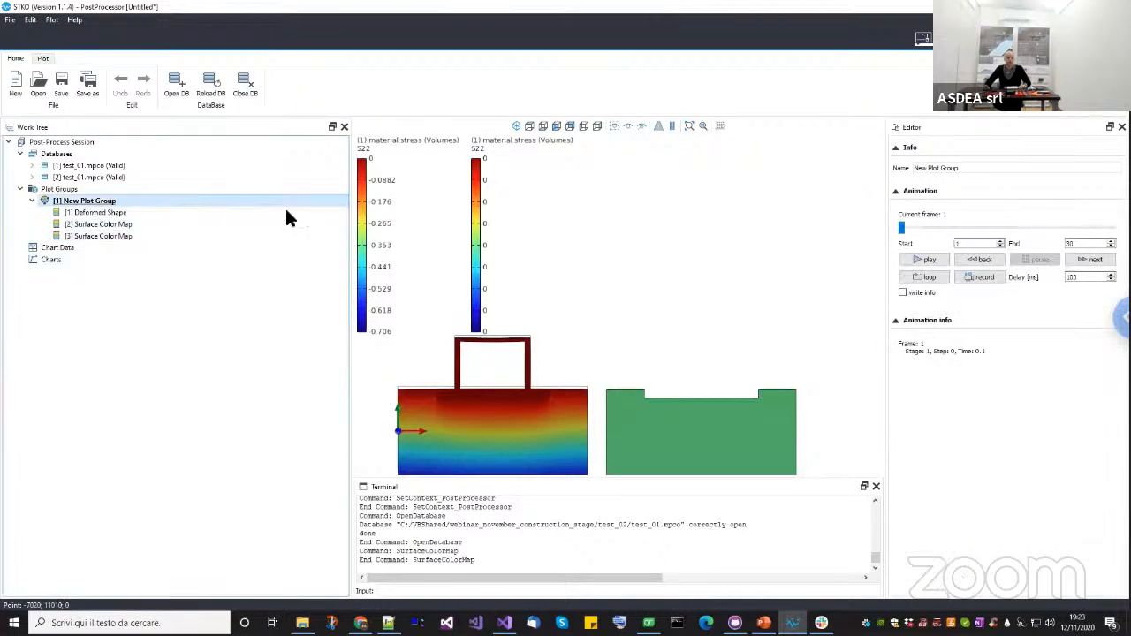
pyautogui.click(981, 259)
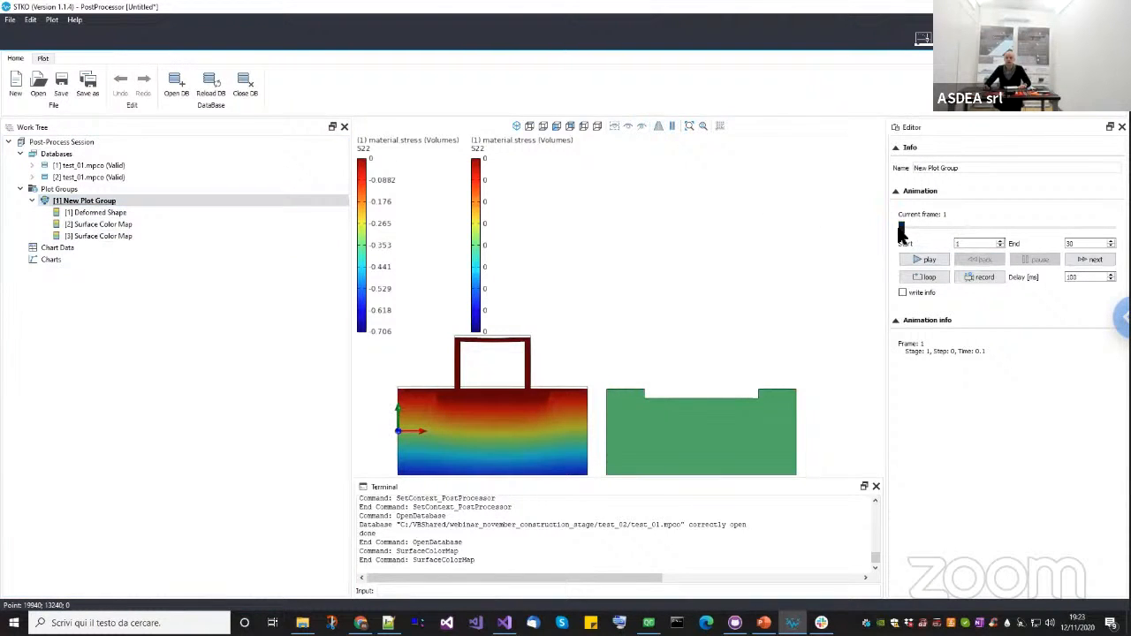
pyautogui.moveTo(916, 226); pyautogui.dragTo(857, 224)
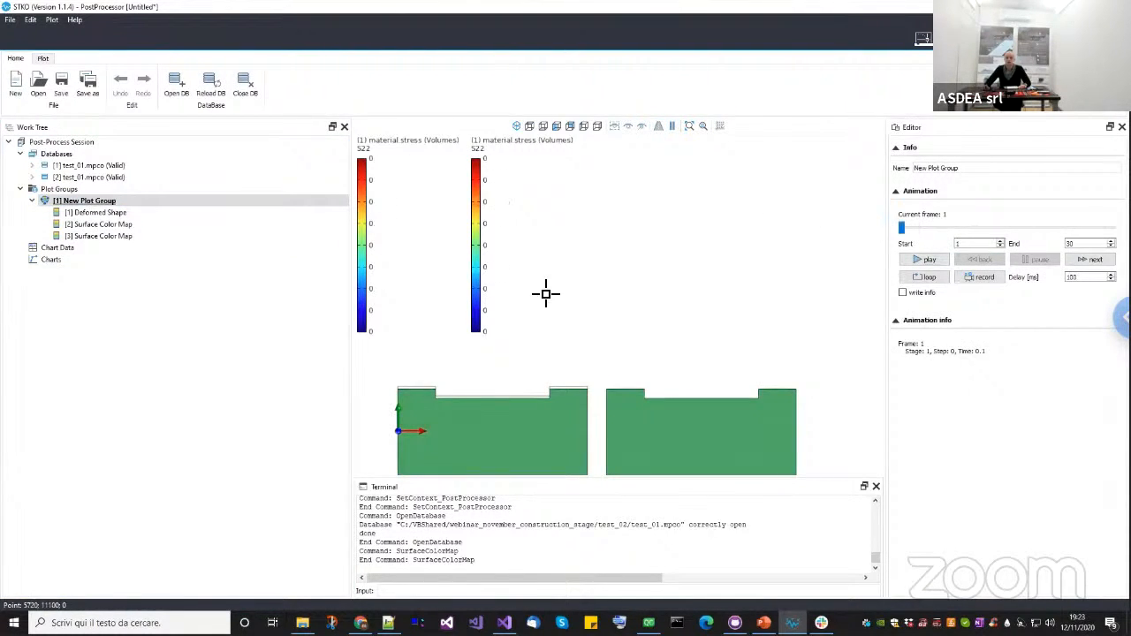
pyautogui.scroll(1, 616, 348)
pyautogui.moveTo(612, 343); pyautogui.dragTo(582, 282, button='middle')
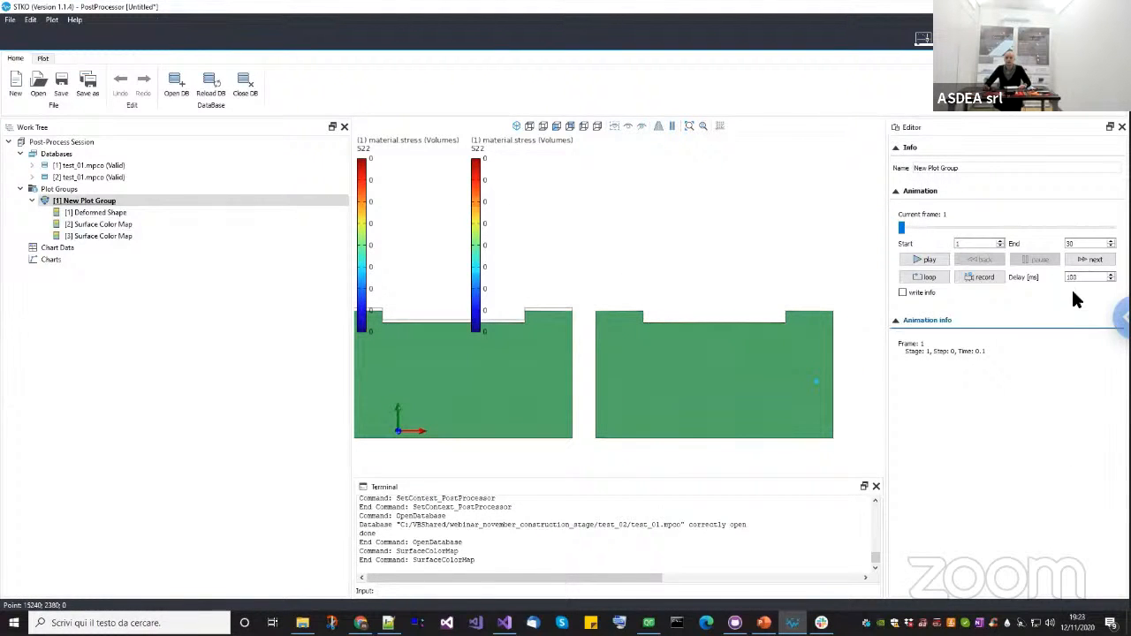
# Step the animation forward to frame 6 and compare the S22 stresses of both models.
pyautogui.click(1076, 257)
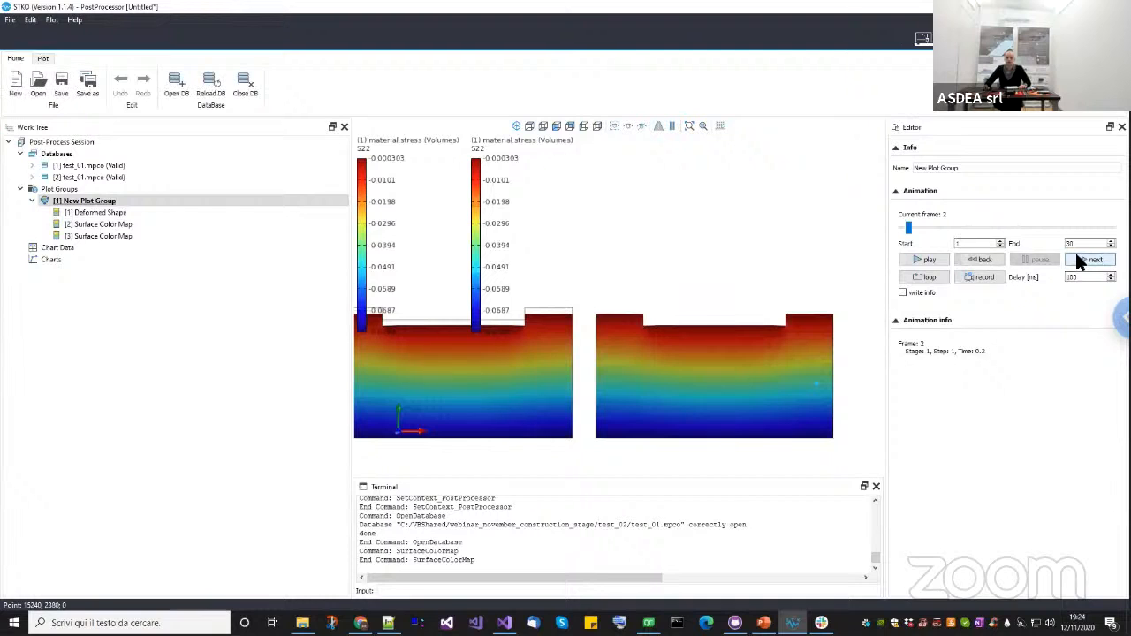
pyautogui.click(1077, 258)
pyautogui.click(1077, 258)
pyautogui.click(1076, 254)
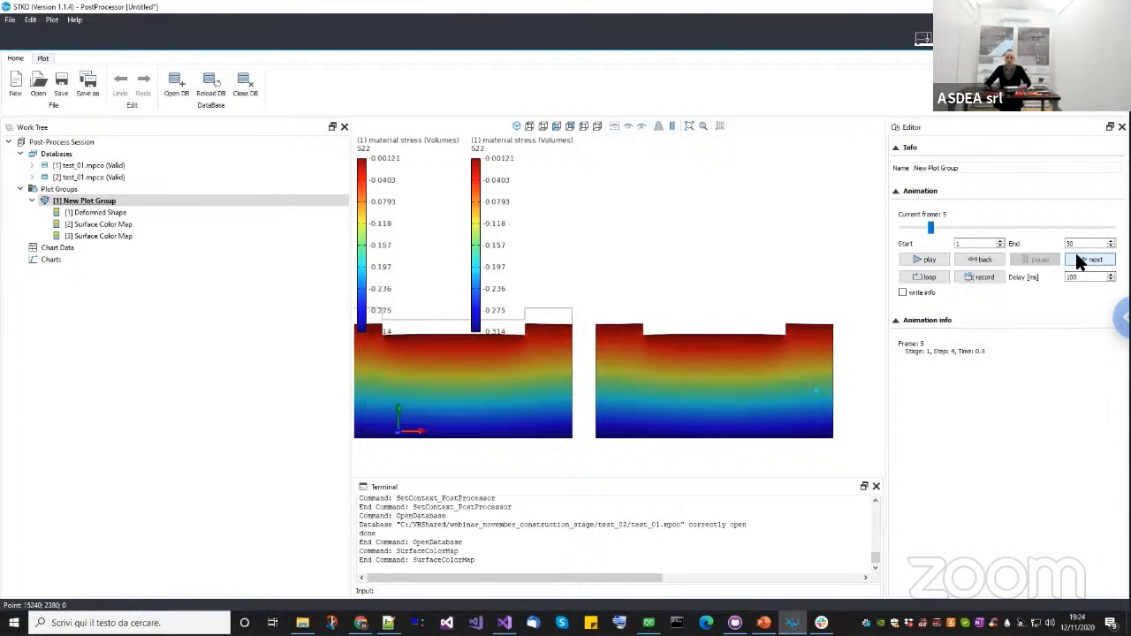
pyautogui.click(1077, 255)
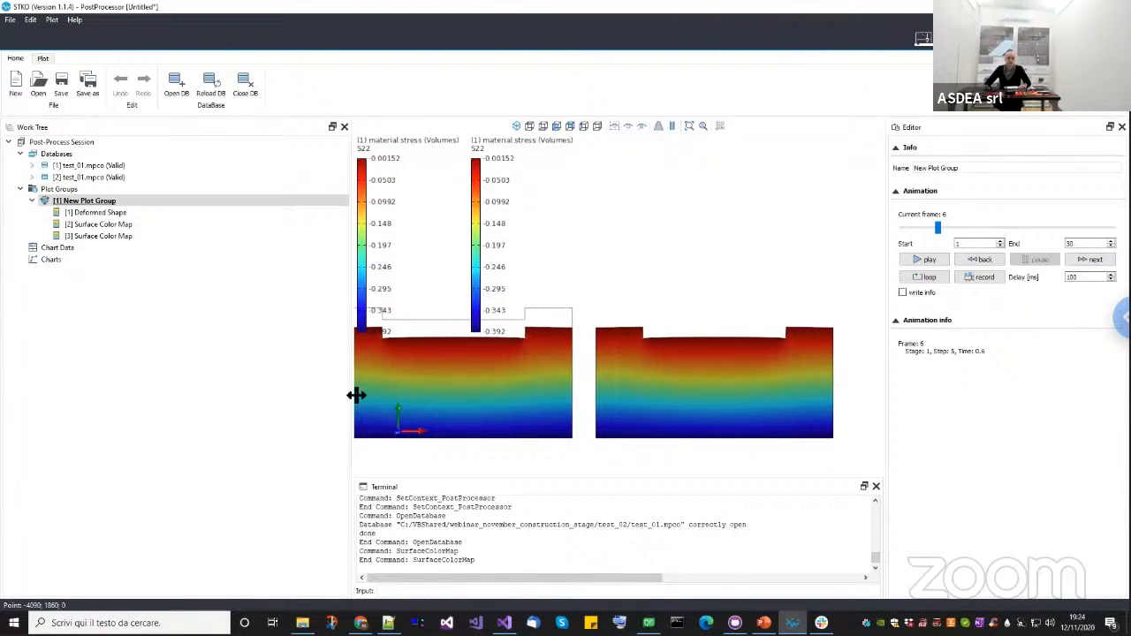
# Widen the viewport and delete the Deformed Shape plot from the plot group.
pyautogui.moveTo(356, 395); pyautogui.dragTo(198, 391)
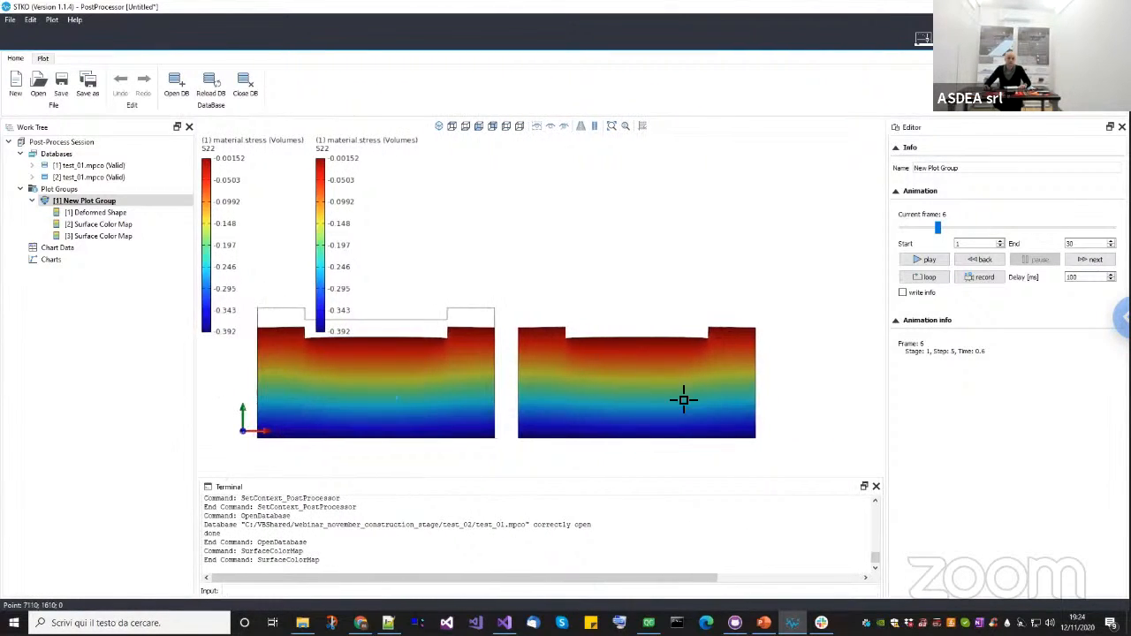
pyautogui.rightClick(116, 213)
pyautogui.click(138, 218)
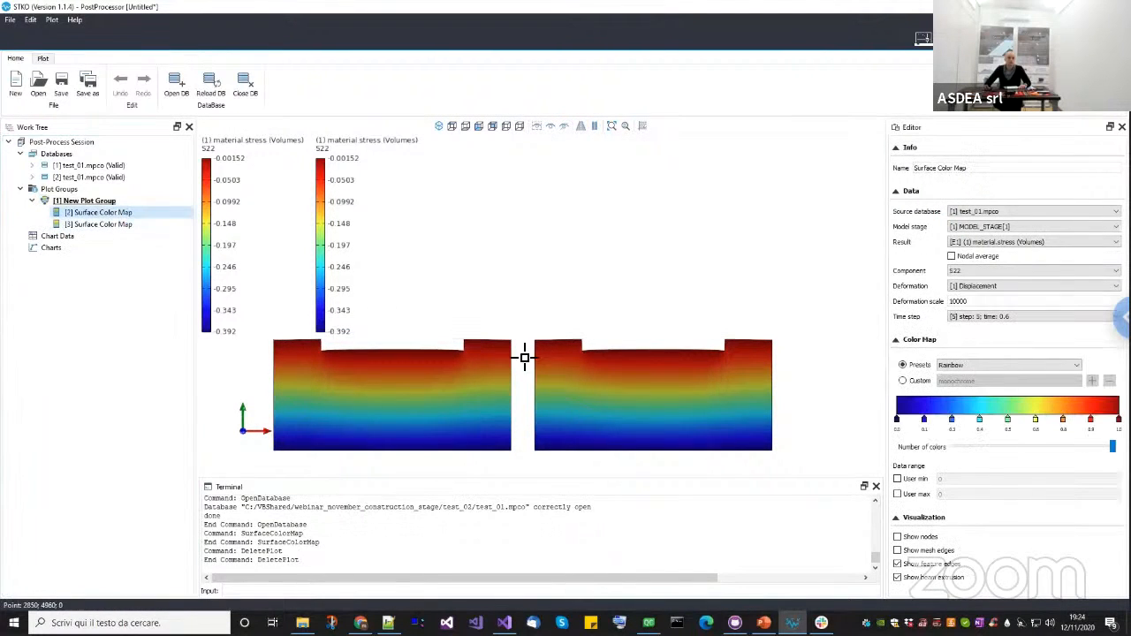
pyautogui.moveTo(563, 337); pyautogui.dragTo(588, 345, button='middle')
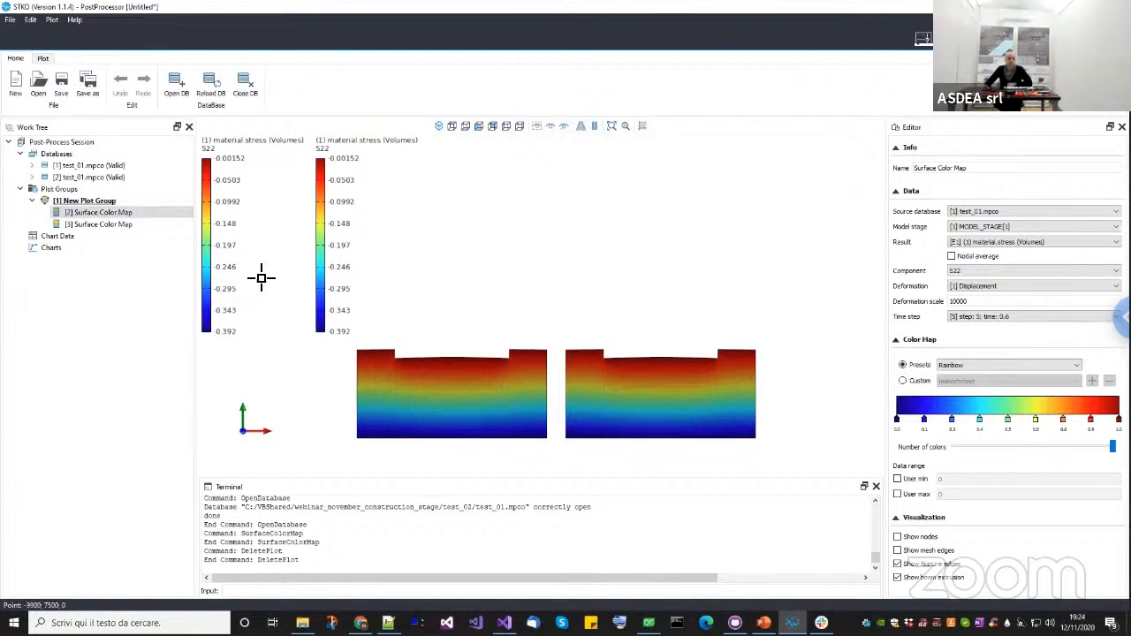
# Step the plot group's animation to frame 10 and compare the soil deformation and stresses of both models in stage 1.
pyautogui.click(107, 202)
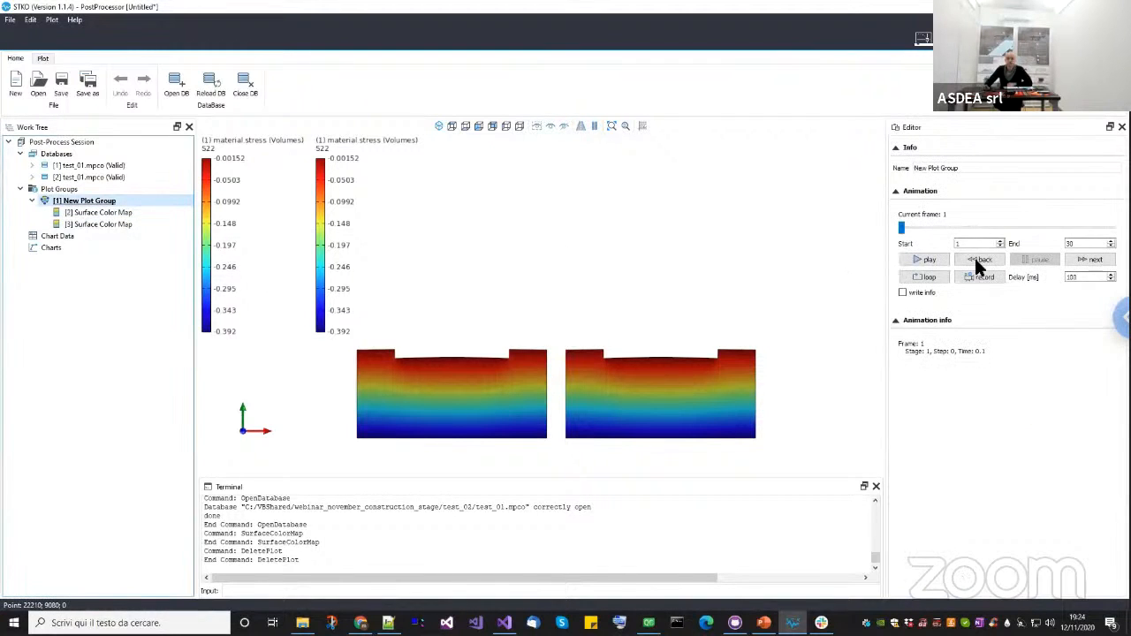
pyautogui.click(1092, 260)
pyautogui.click(1092, 259)
pyautogui.click(1092, 260)
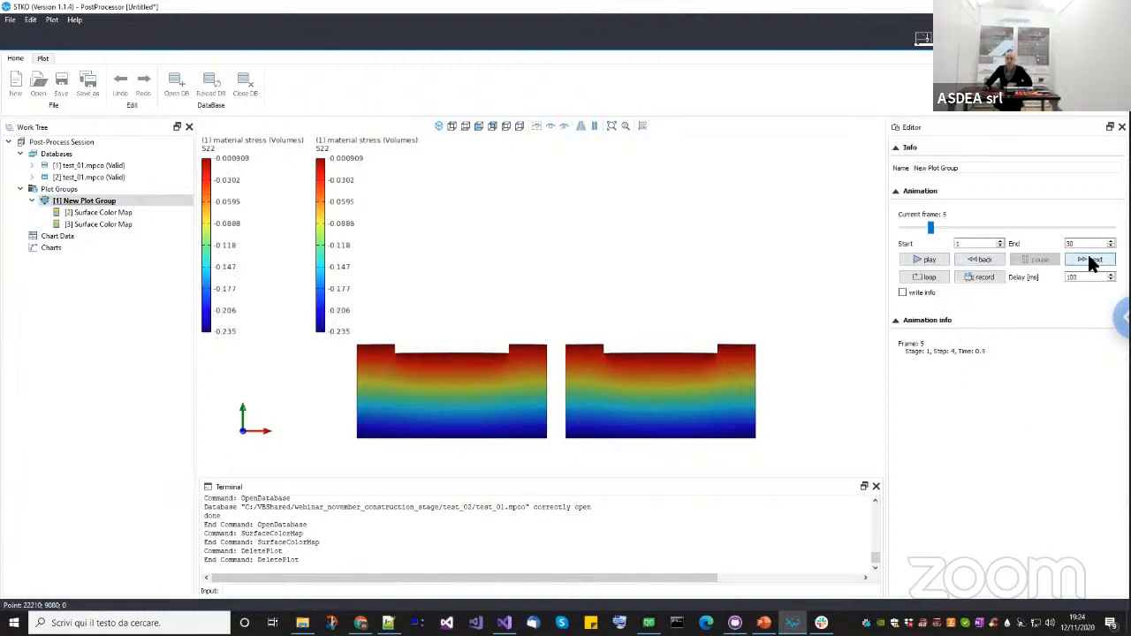
pyautogui.click(1093, 260)
pyautogui.click(1092, 260)
pyautogui.click(1092, 260)
pyautogui.click(1092, 260)
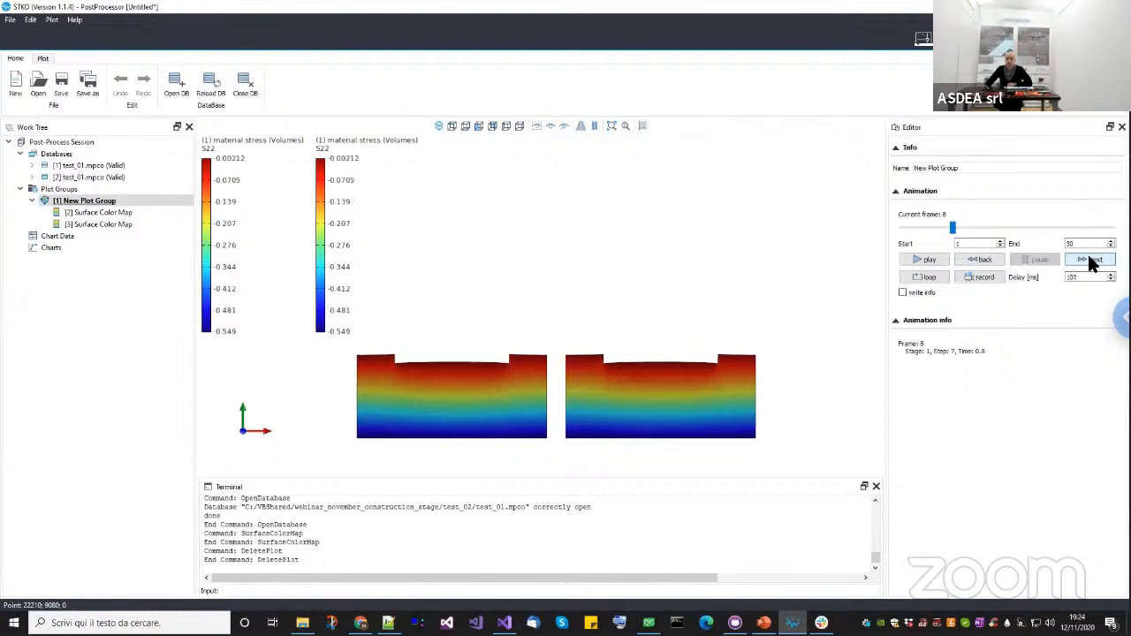
pyautogui.click(1092, 260)
pyautogui.click(1092, 259)
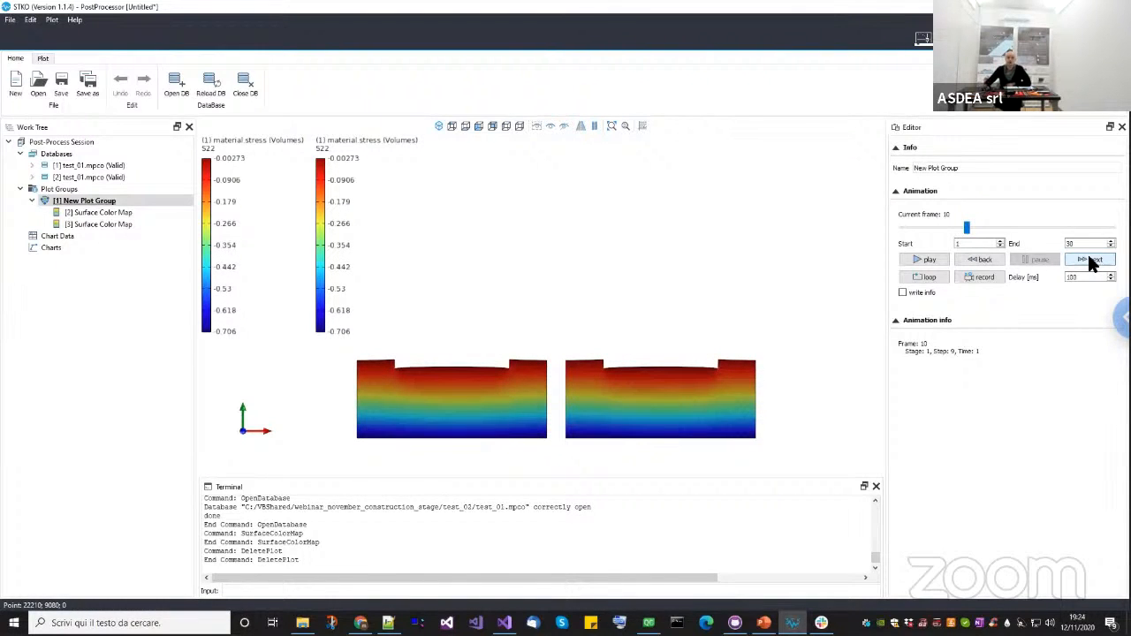
pyautogui.scroll(2, 380, 382)
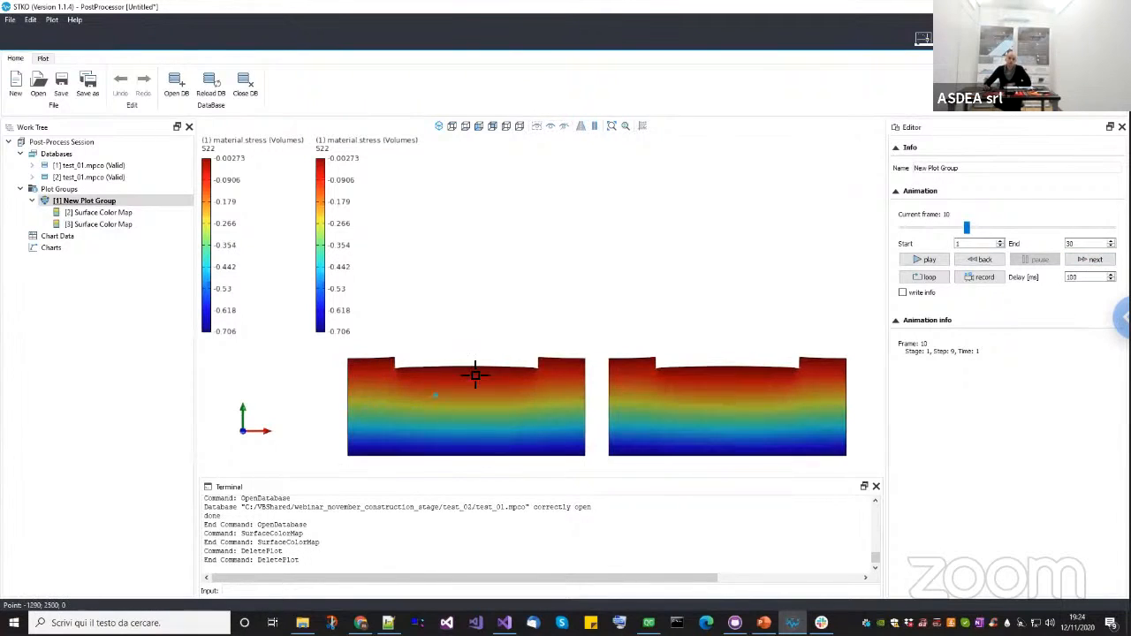
pyautogui.moveTo(469, 368); pyautogui.dragTo(466, 332, button='middle')
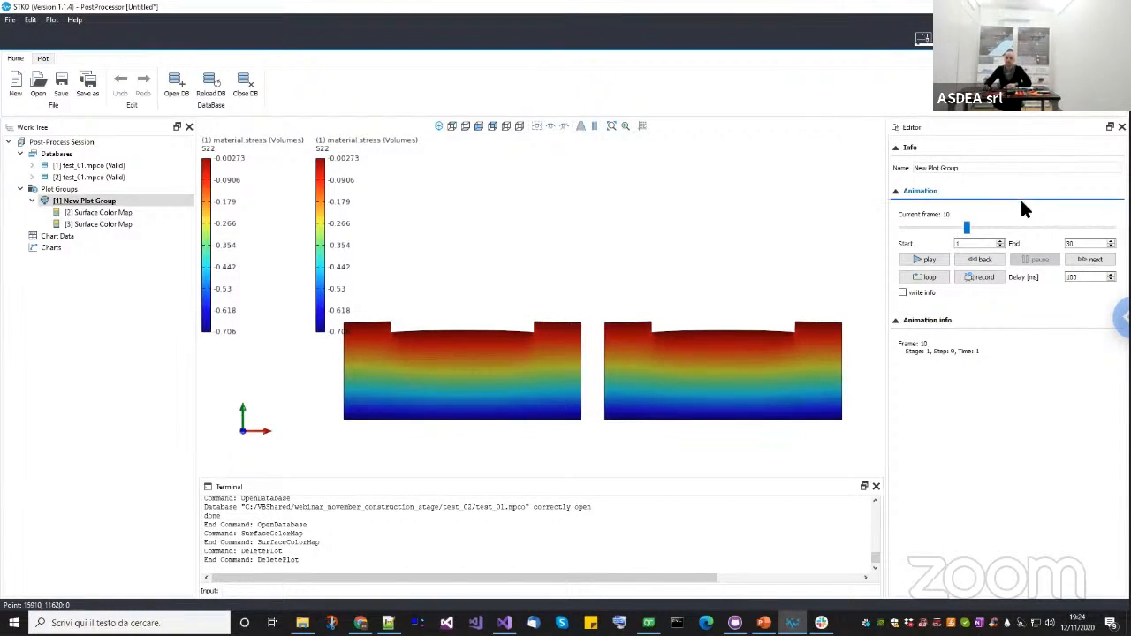
# Advance the animation to frame 11 and examine how the frame and foundation are positioned on the soil in both models.
pyautogui.click(1077, 261)
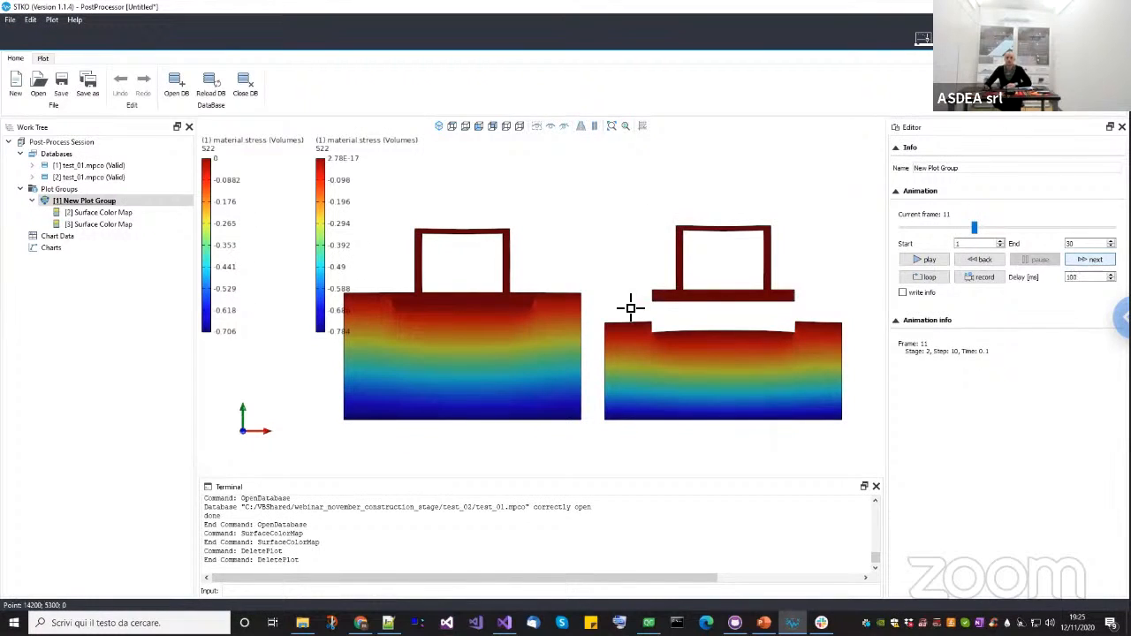
pyautogui.scroll(3, 477, 331)
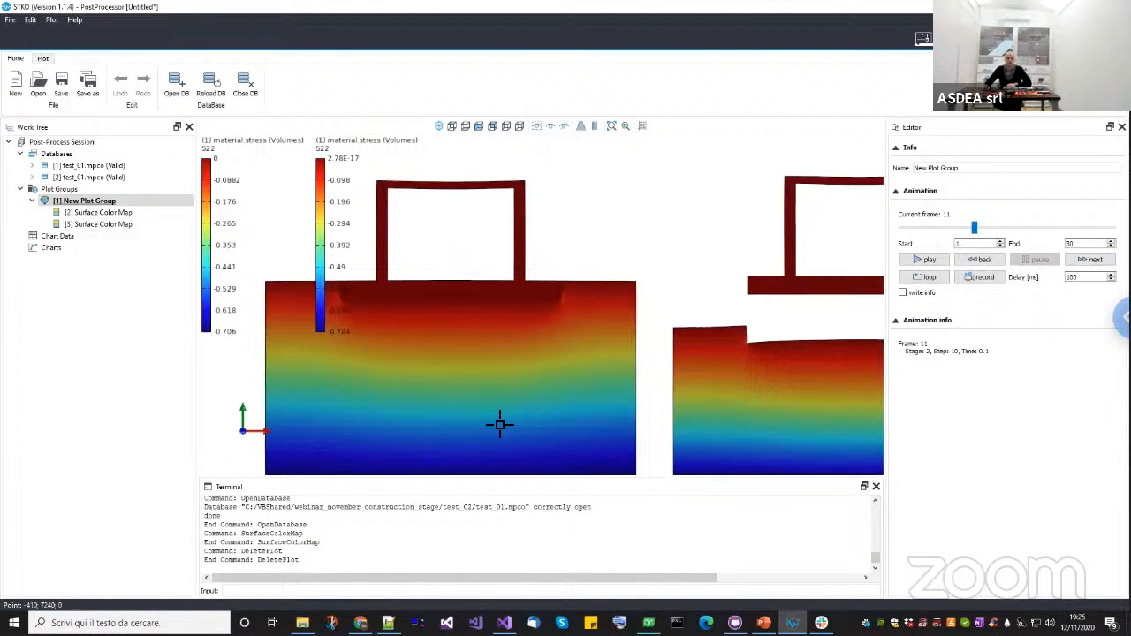
pyautogui.scroll(-3, 469, 368)
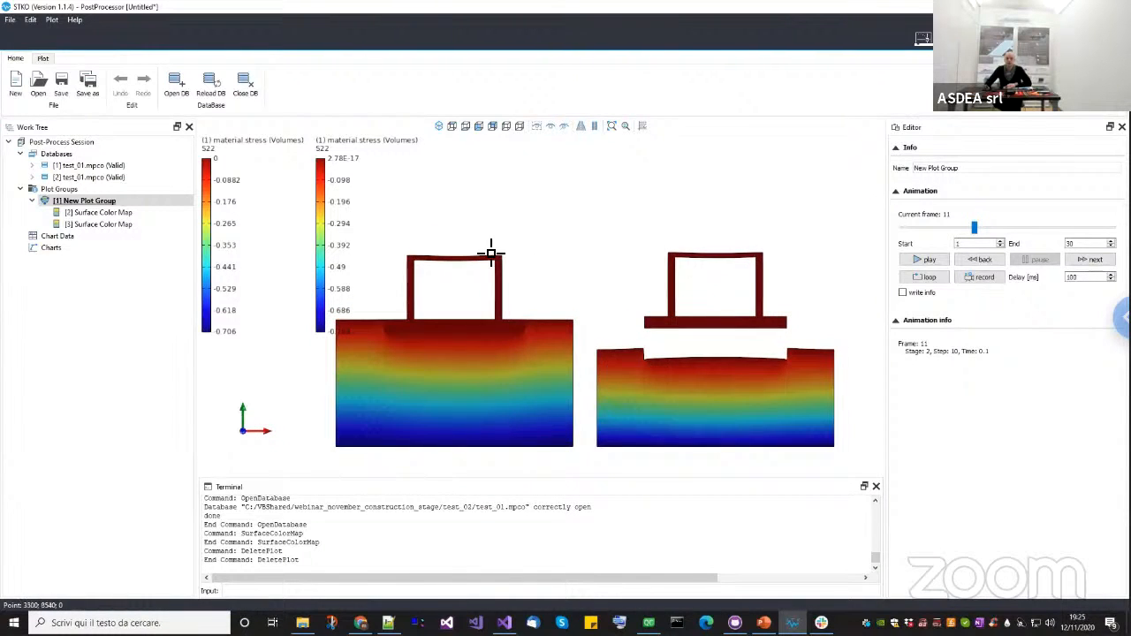
pyautogui.scroll(2, 494, 254)
# Step the animation forward to frame 20 and compare the deformation of both structures through stage 2.
pyautogui.click(1081, 256)
pyautogui.click(1081, 256)
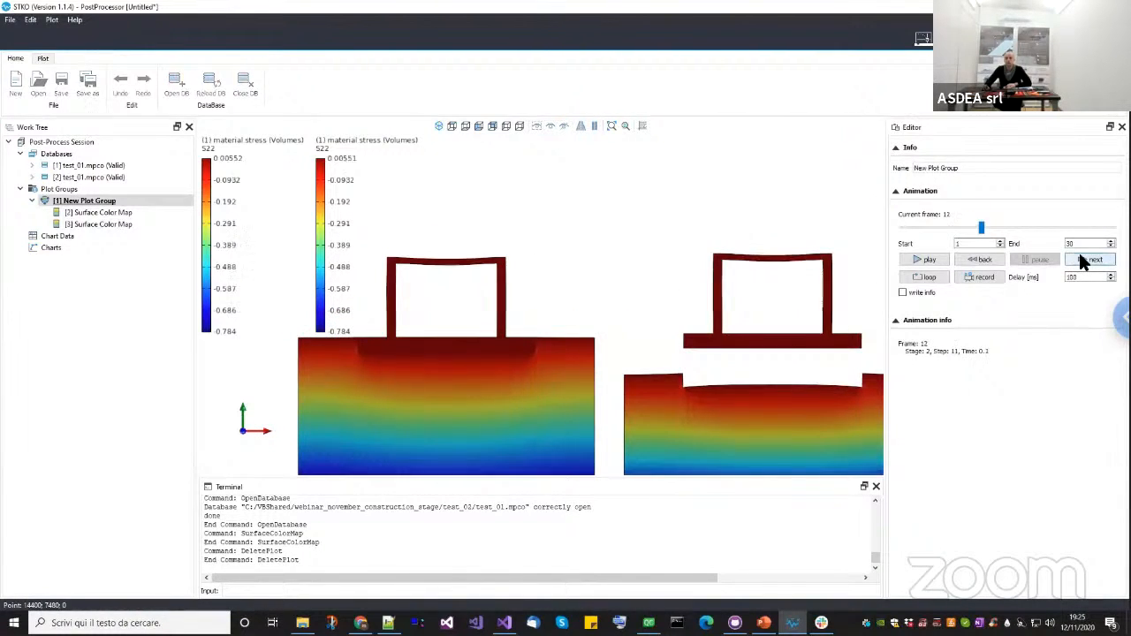
pyautogui.click(1080, 256)
pyautogui.click(1081, 256)
pyautogui.click(1081, 256)
pyautogui.click(1081, 255)
pyautogui.click(1081, 255)
pyautogui.click(1080, 256)
pyautogui.click(1081, 255)
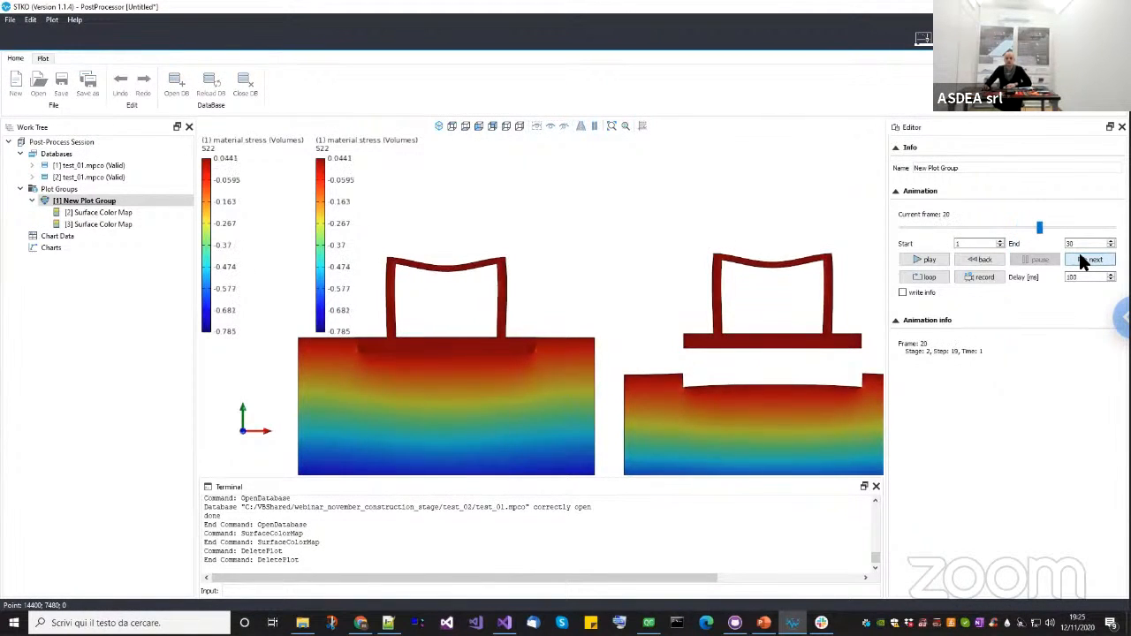
# Advance the animation to frame 24 in stage 3 and inspect the second model's joint between the central column and the beam.
pyautogui.click(1080, 255)
pyautogui.click(1080, 255)
pyautogui.click(1081, 255)
pyautogui.click(1080, 255)
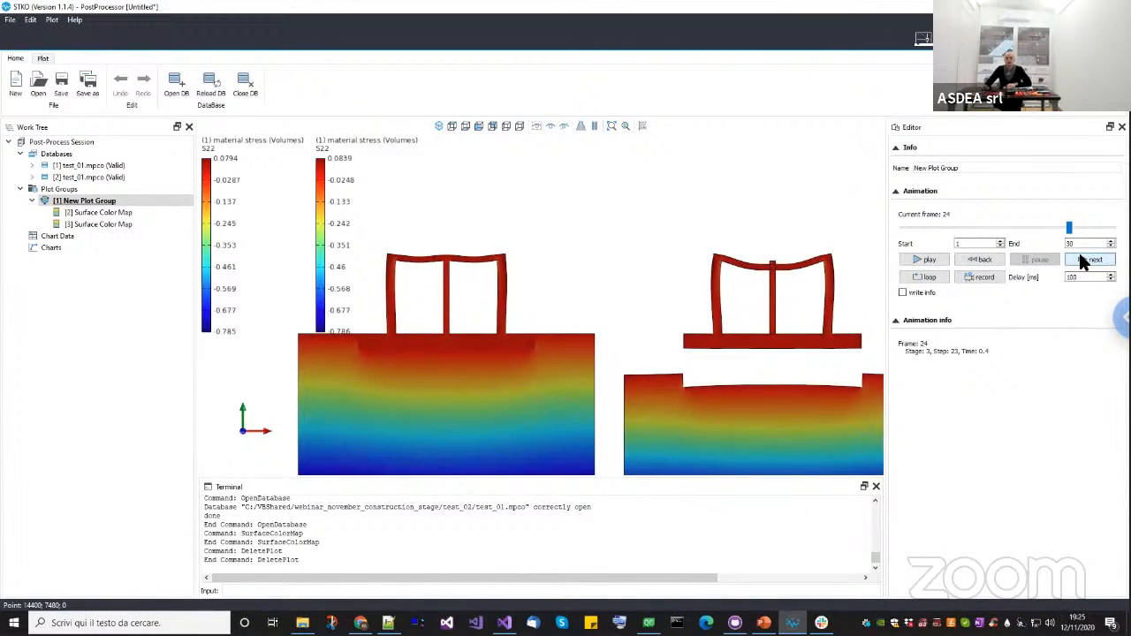
pyautogui.moveTo(412, 305); pyautogui.dragTo(338, 317, button='middle')
pyautogui.scroll(1, 716, 265)
pyautogui.scroll(4, 701, 301)
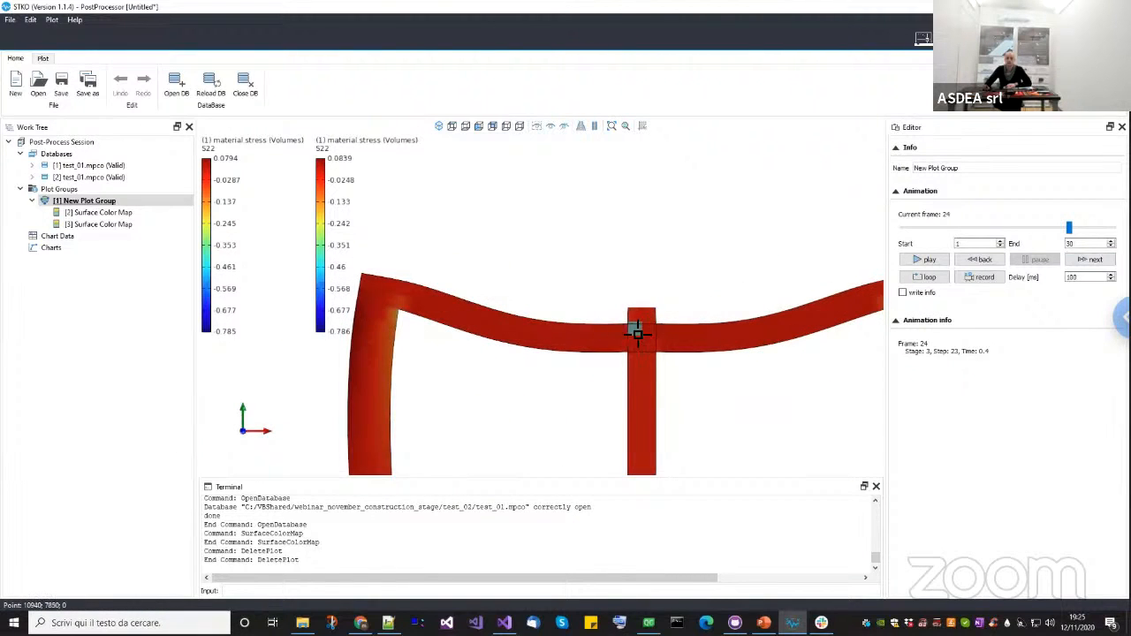
# Step the plot group's animation forward to frame 30 and view the deformed frame and central column in stage 3.
pyautogui.scroll(-1, 775, 307)
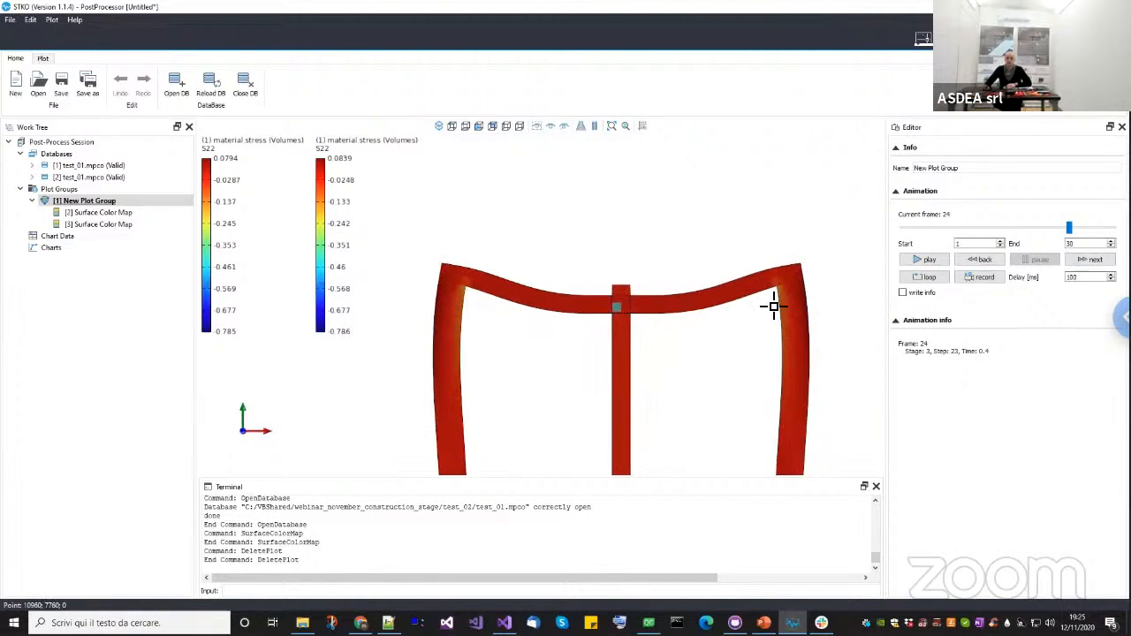
pyautogui.click(1075, 255)
pyautogui.click(1074, 255)
pyautogui.click(1075, 255)
pyautogui.click(1075, 255)
pyautogui.click(1075, 255)
pyautogui.click(1074, 254)
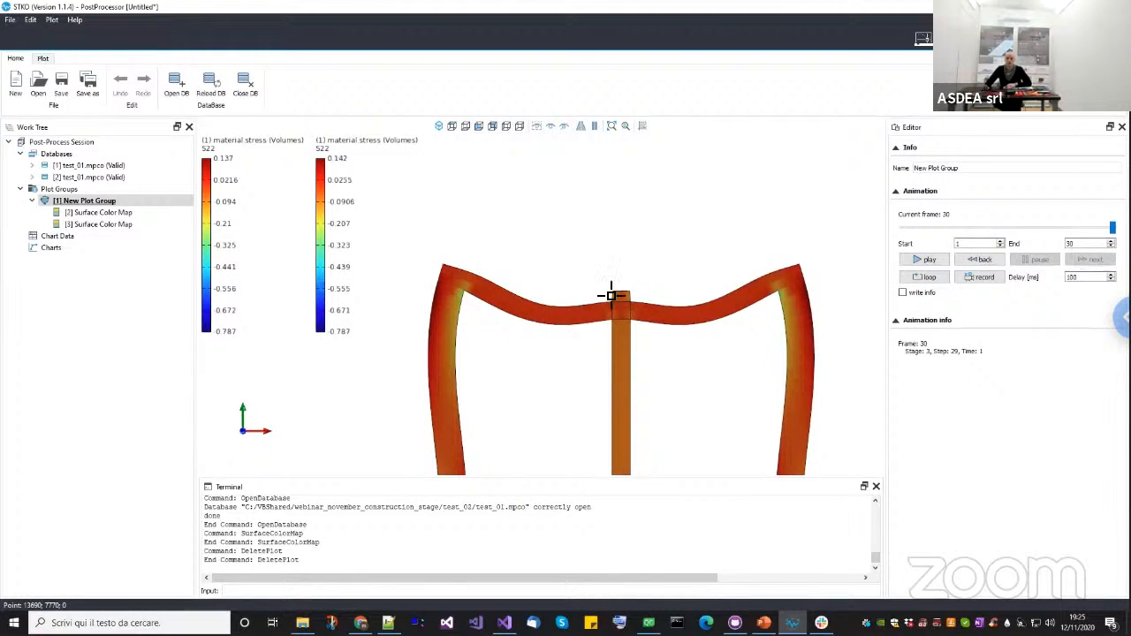
# Compare the deformed frames, foundations and soil of both models at frame 30.
pyautogui.scroll(-2, 624, 338)
pyautogui.moveTo(651, 334); pyautogui.dragTo(828, 338, button='middle')
pyautogui.moveTo(499, 347); pyautogui.dragTo(576, 354, button='middle')
pyautogui.scroll(2, 778, 339)
pyautogui.moveTo(728, 300); pyautogui.dragTo(721, 298, button='middle')
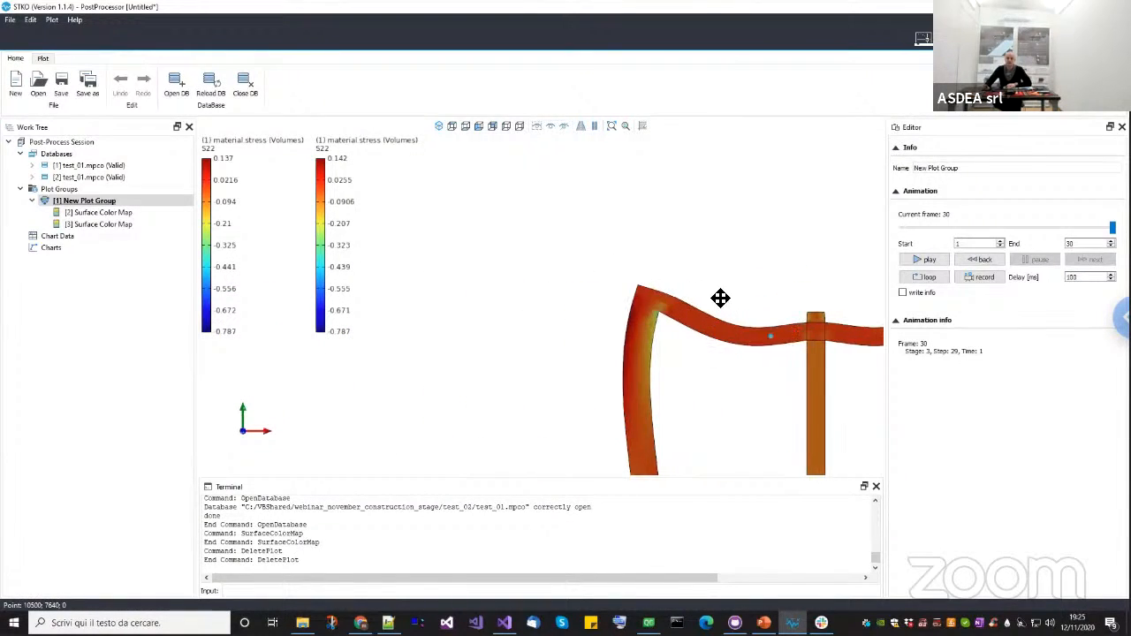
pyautogui.scroll(-5, 712, 305)
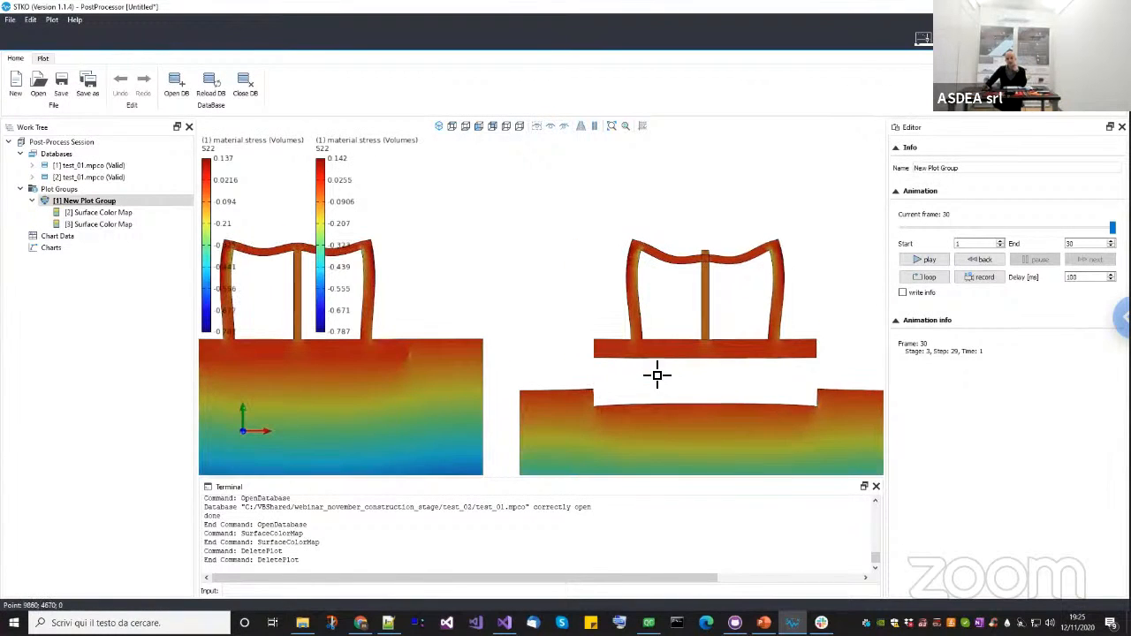
pyautogui.scroll(1, 605, 372)
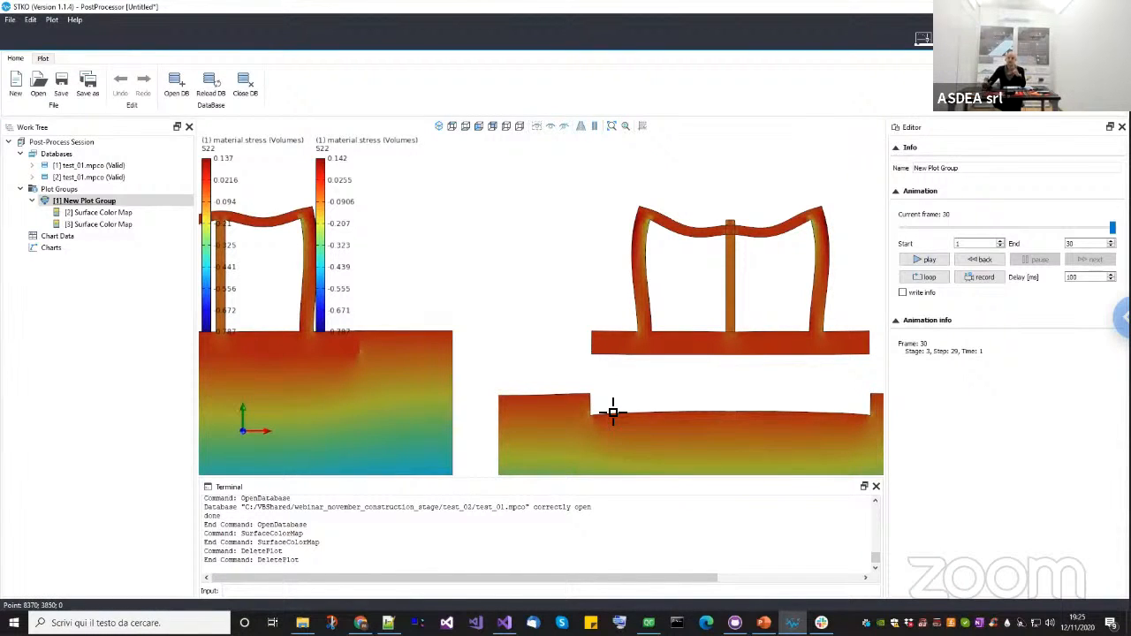
pyautogui.scroll(-1, 628, 384)
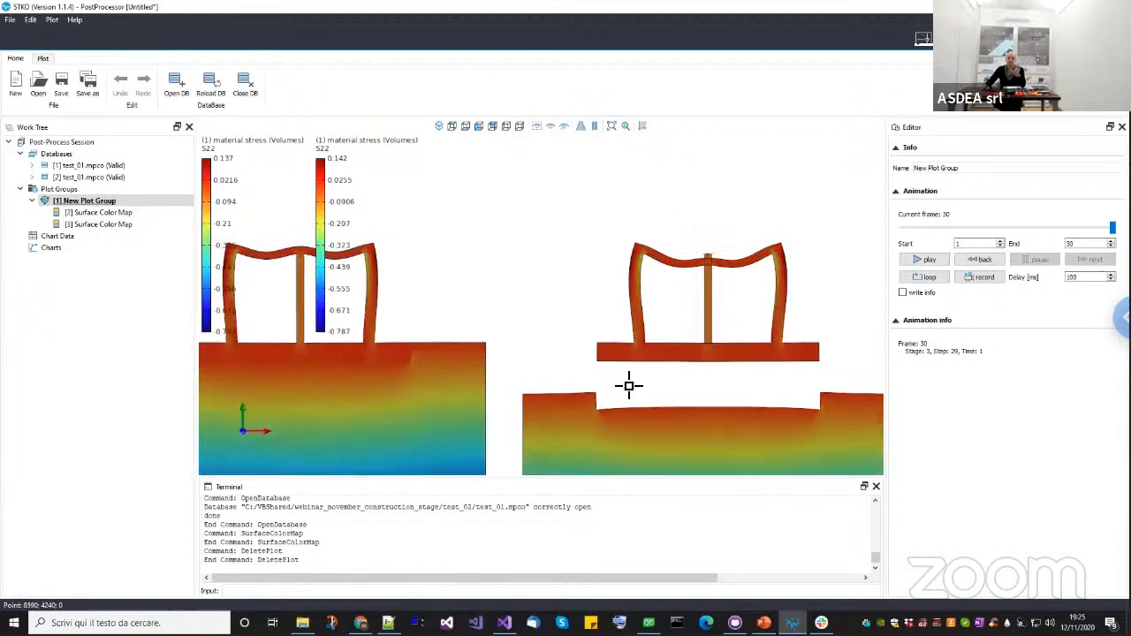
pyautogui.scroll(-1, 654, 318)
pyautogui.scroll(-2, 432, 385)
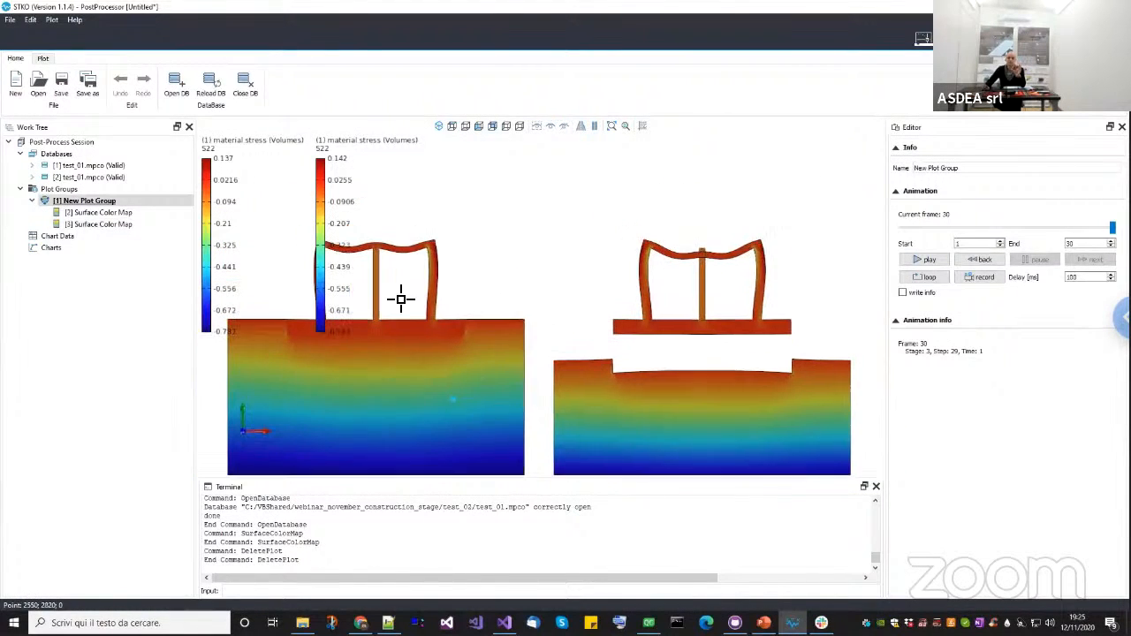
pyautogui.scroll(4, 618, 309)
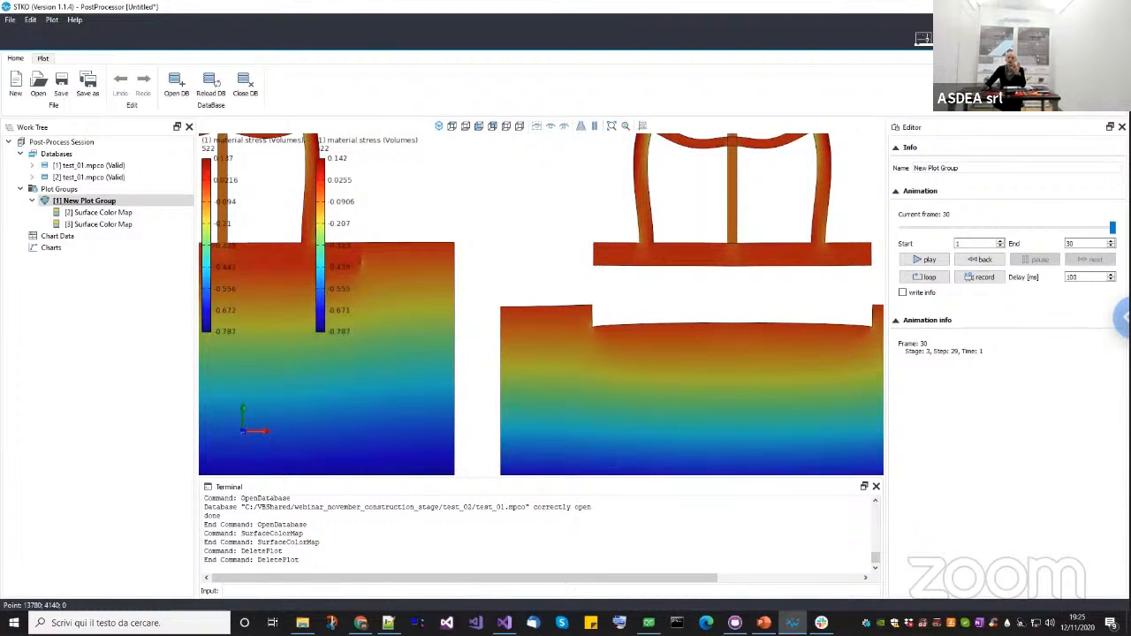
# Move the animation back to frame 28 and set the first surface color map's deformation scale to 0.
pyautogui.moveTo(1111, 228)
pyautogui.mouseDown()
pyautogui.moveTo(1055, 223)
pyautogui.moveTo(1098, 227)
pyautogui.mouseUp()
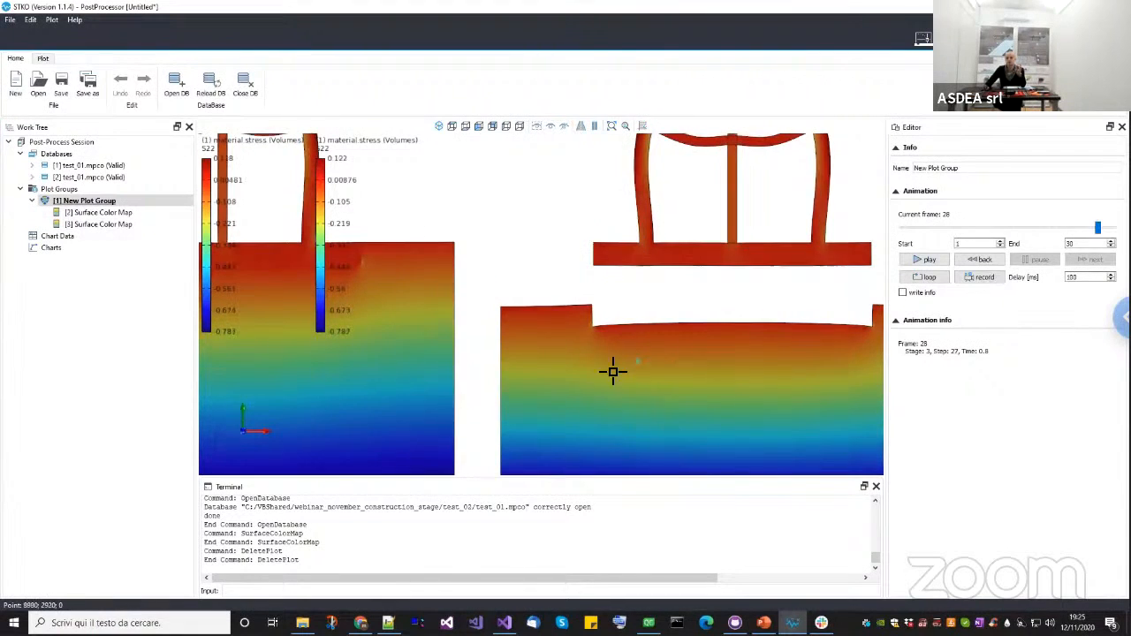
pyautogui.scroll(-3, 610, 376)
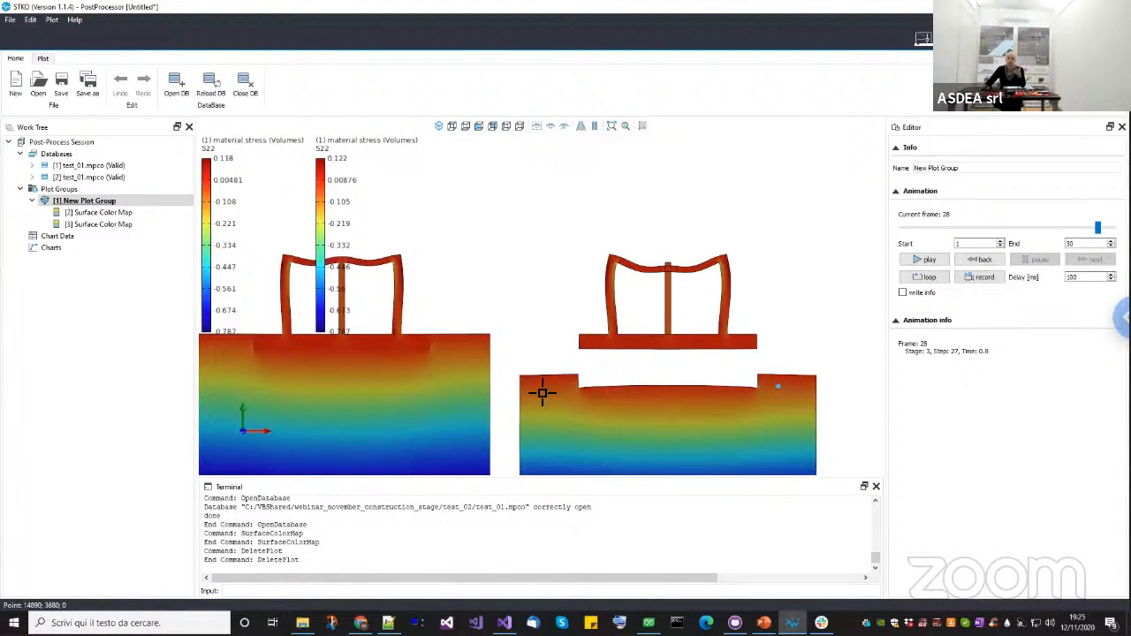
pyautogui.click(81, 212)
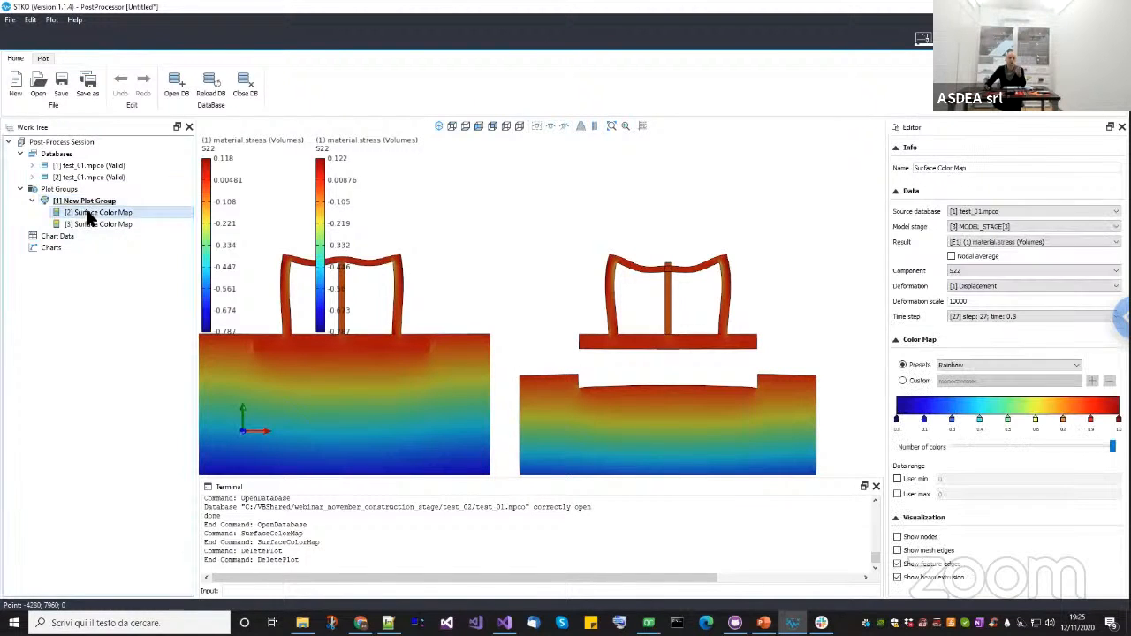
pyautogui.moveTo(1026, 299); pyautogui.dragTo(884, 303)
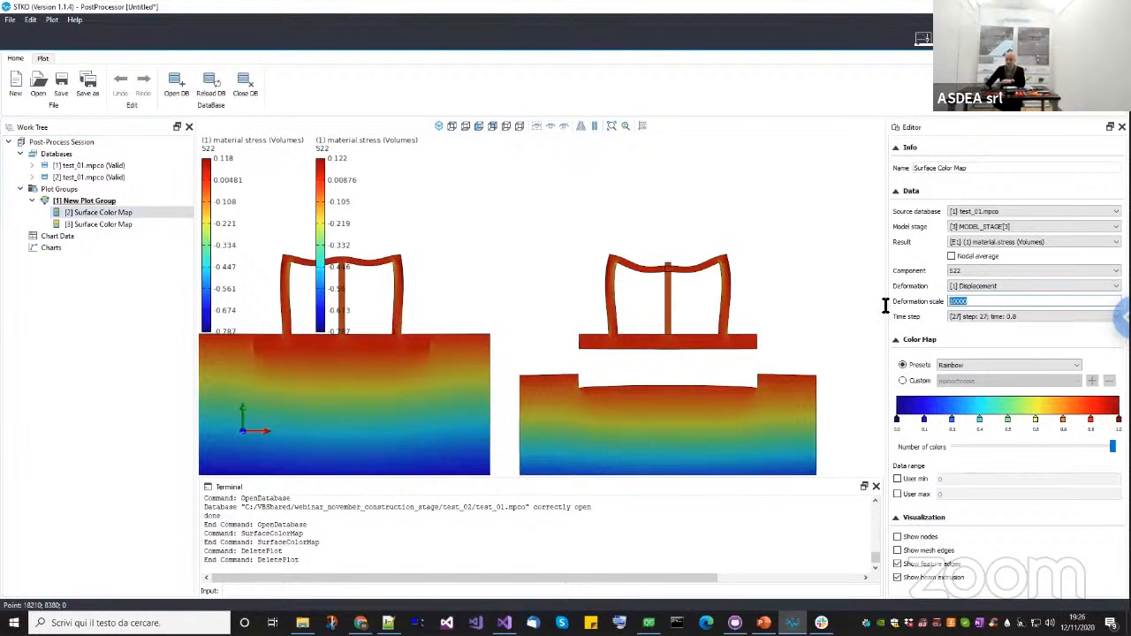
pyautogui.write('0')
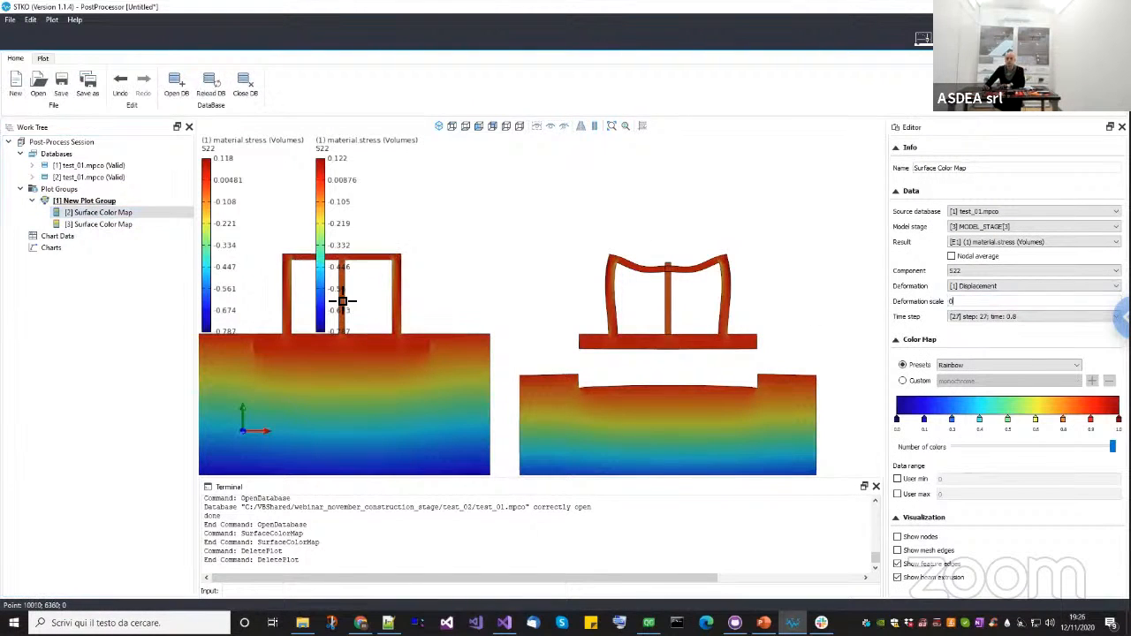
# Set the deformation scale of the second model's surface color map to 0.
pyautogui.click(154, 223)
pyautogui.moveTo(981, 301); pyautogui.dragTo(856, 298)
pyautogui.write('0')
pyautogui.moveTo(627, 297); pyautogui.dragTo(596, 360, button='middle')
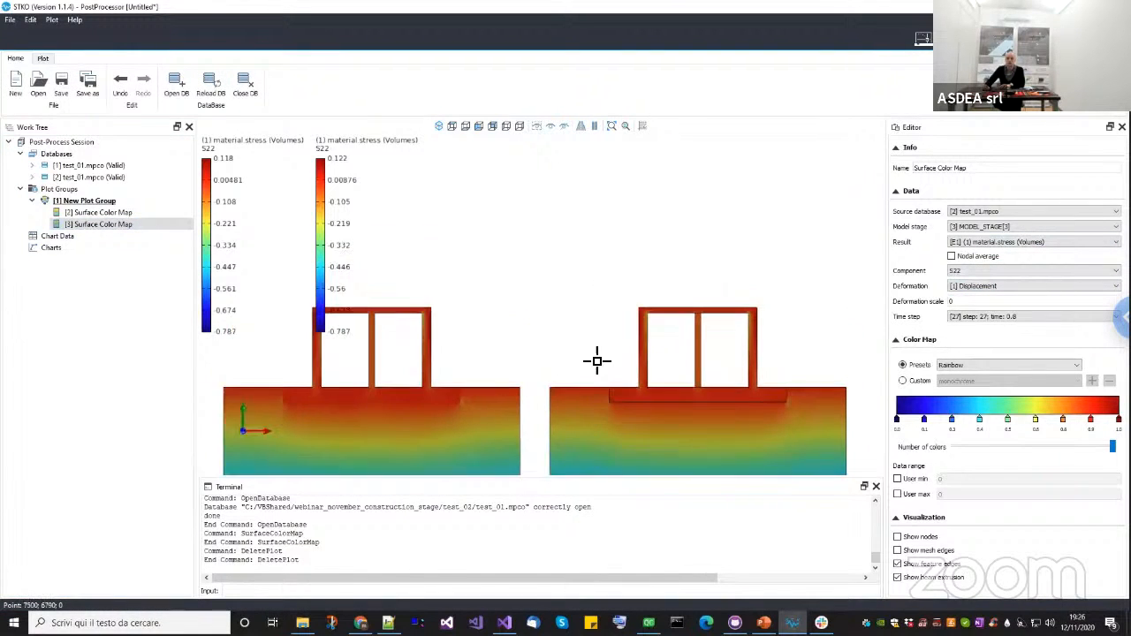
# Compare the S22 stress distribution in the frame and soil of both undeformed models.
pyautogui.scroll(1, 696, 296)
pyautogui.moveTo(768, 344); pyautogui.dragTo(689, 293, button='middle')
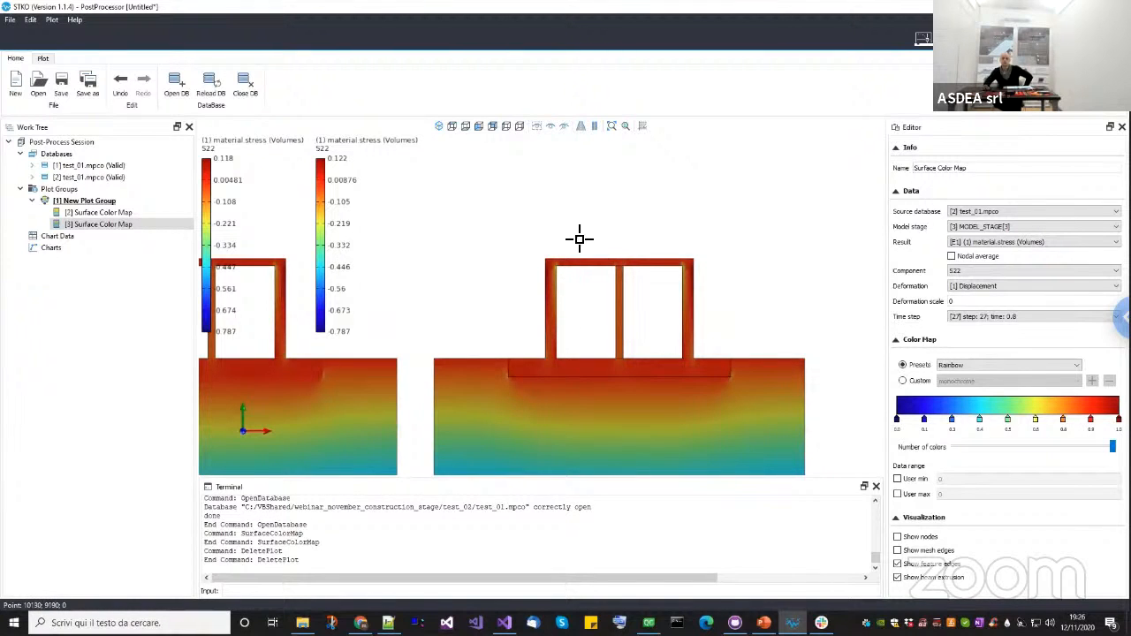
pyautogui.scroll(2, 575, 247)
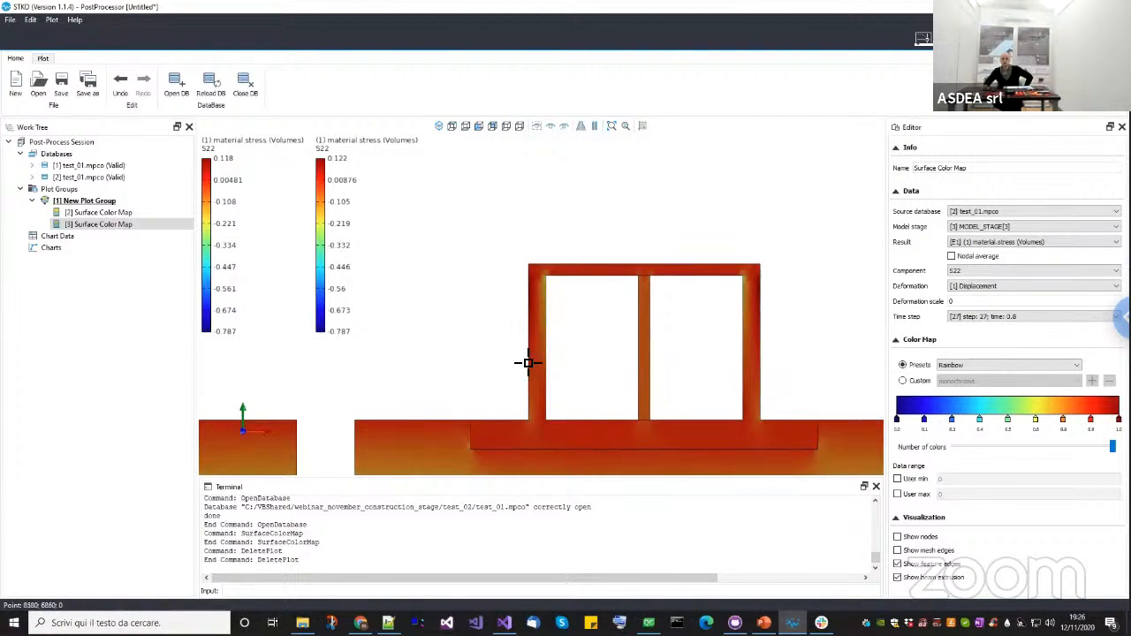
pyautogui.scroll(-4, 539, 353)
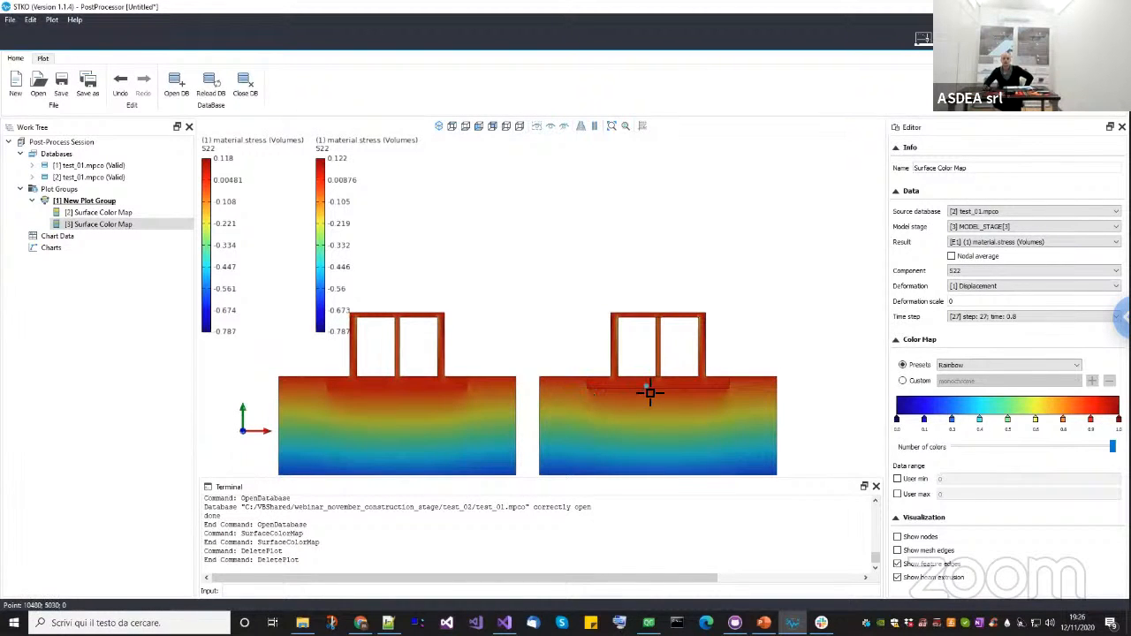
pyautogui.moveTo(658, 408); pyautogui.dragTo(677, 328, button='middle')
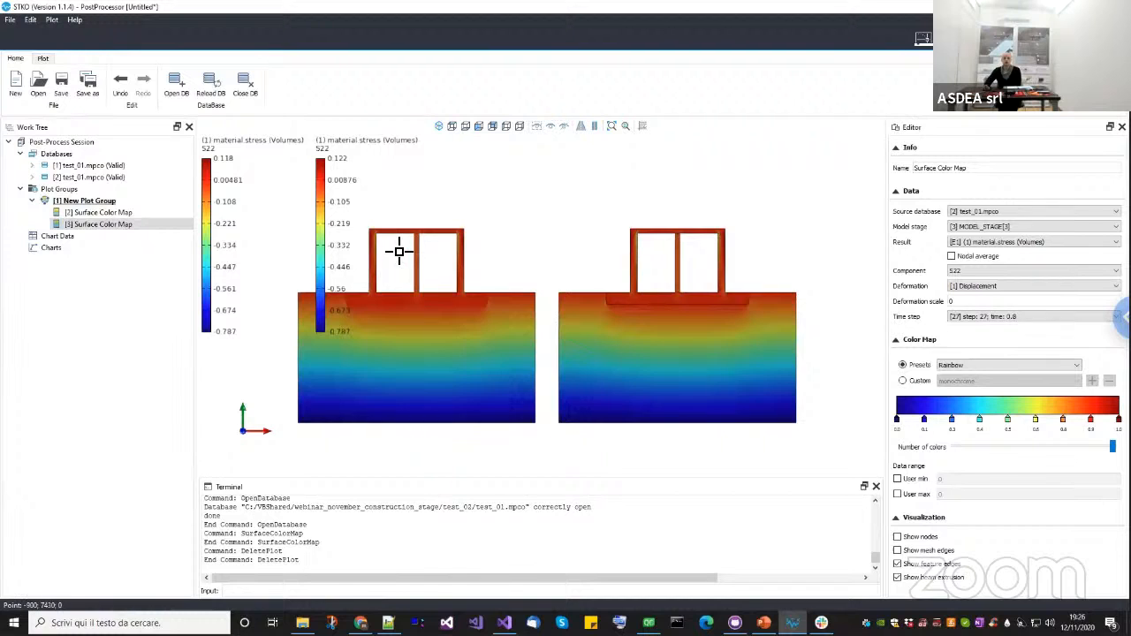
pyautogui.moveTo(396, 252); pyautogui.dragTo(422, 280, button='middle')
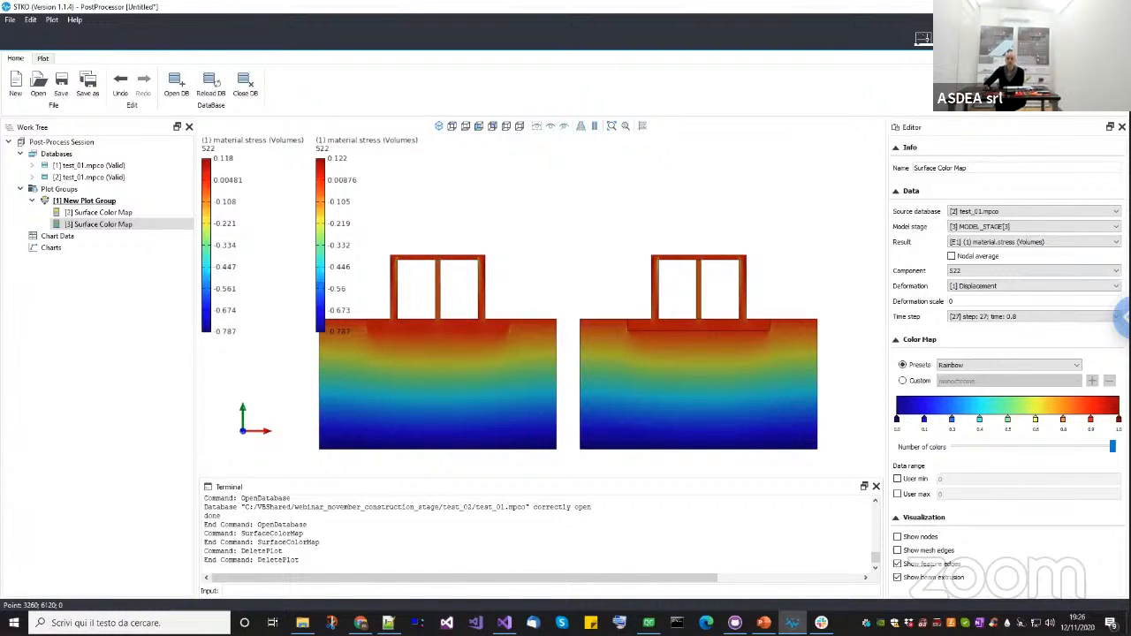
# Switch to the pre-processor and examine the meshed frame, soil and the interaction links between them.
pyautogui.click(926, 38)
pyautogui.scroll(-2, 394, 286)
pyautogui.moveTo(419, 278); pyautogui.dragTo(466, 246, button='middle')
pyautogui.scroll(-1, 479, 321)
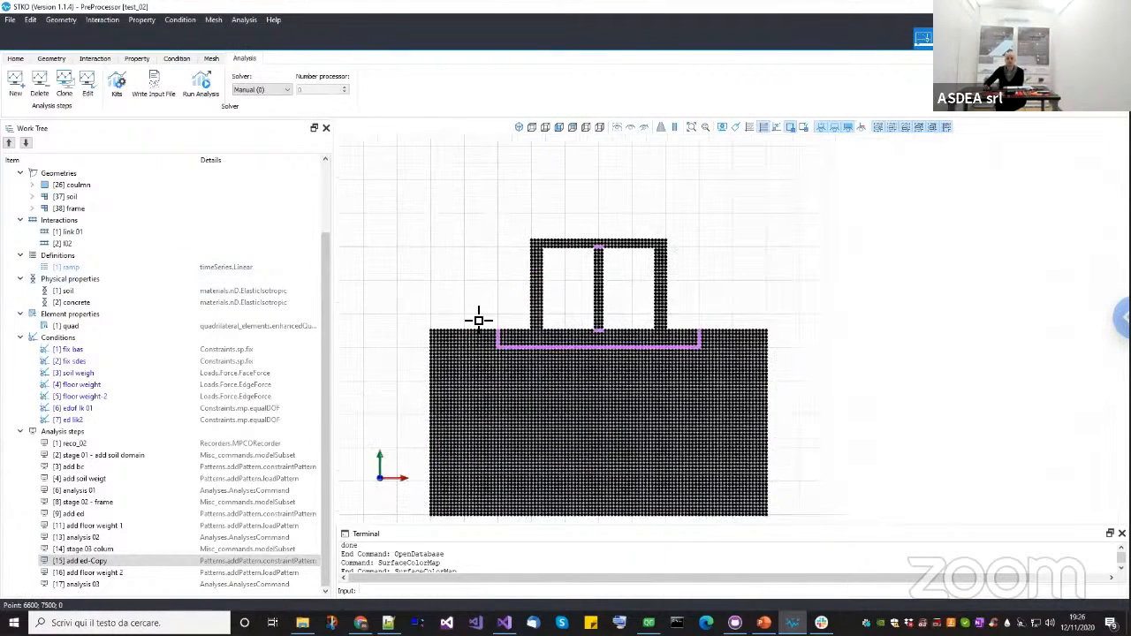
pyautogui.scroll(1, 479, 320)
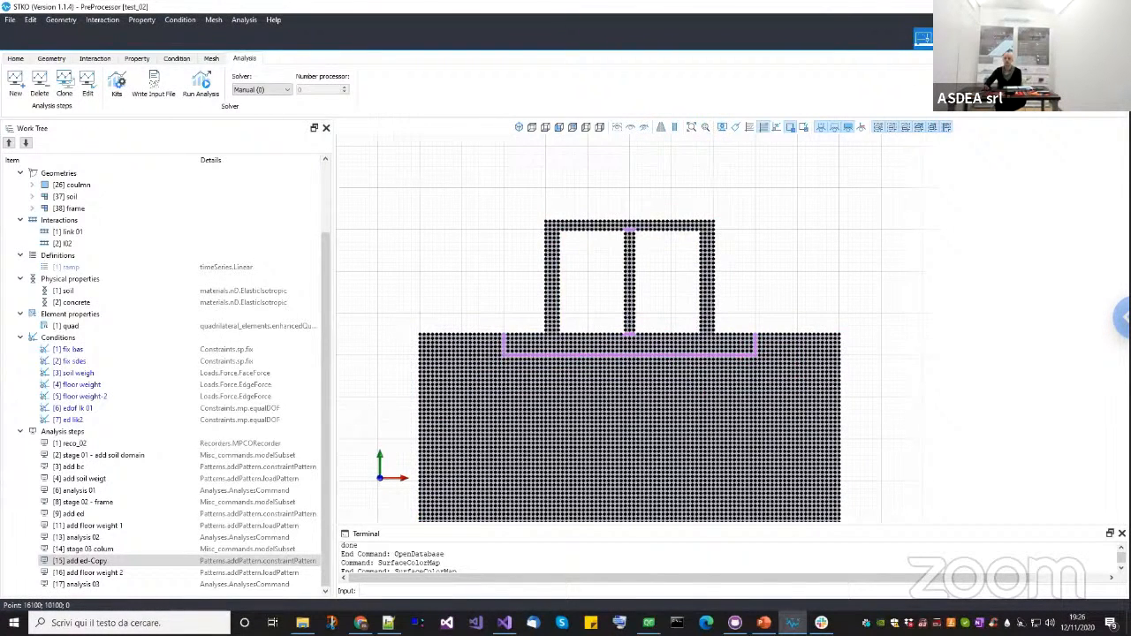
pyautogui.click(922, 38)
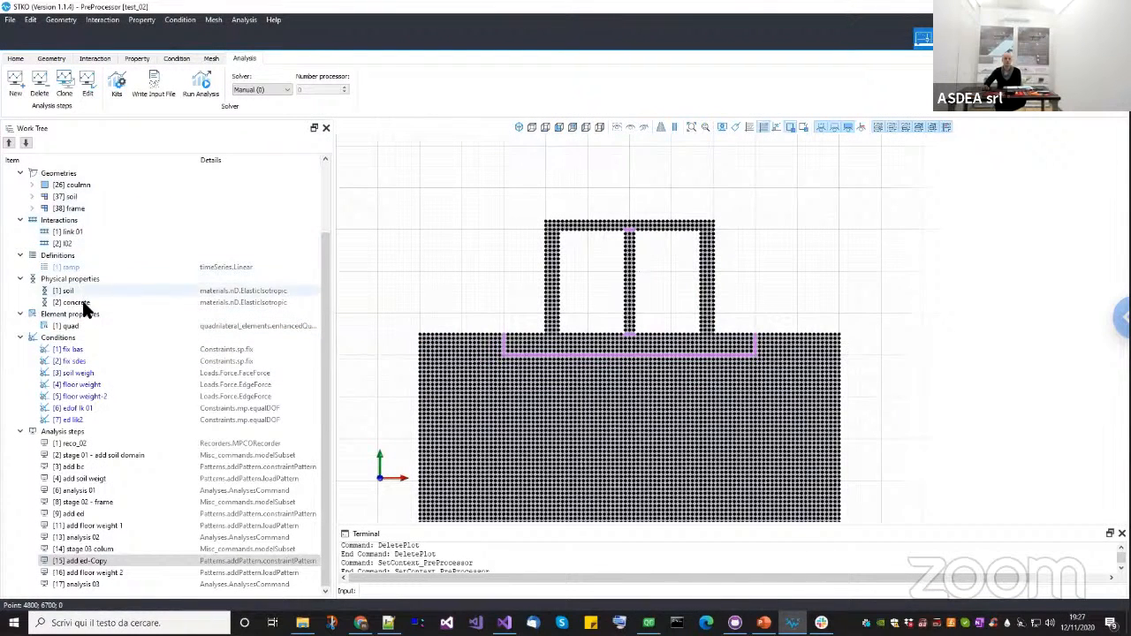
# Select the soil material, the "ed lik2" equalDOF condition and the soil geometry in turn.
pyautogui.click(81, 291)
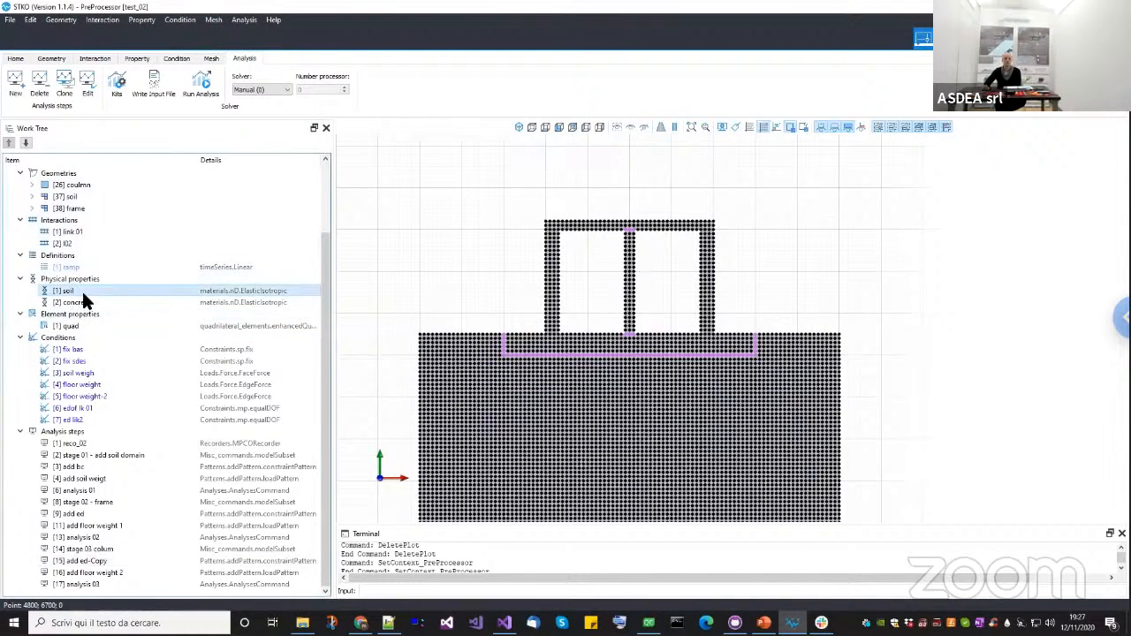
pyautogui.click(94, 419)
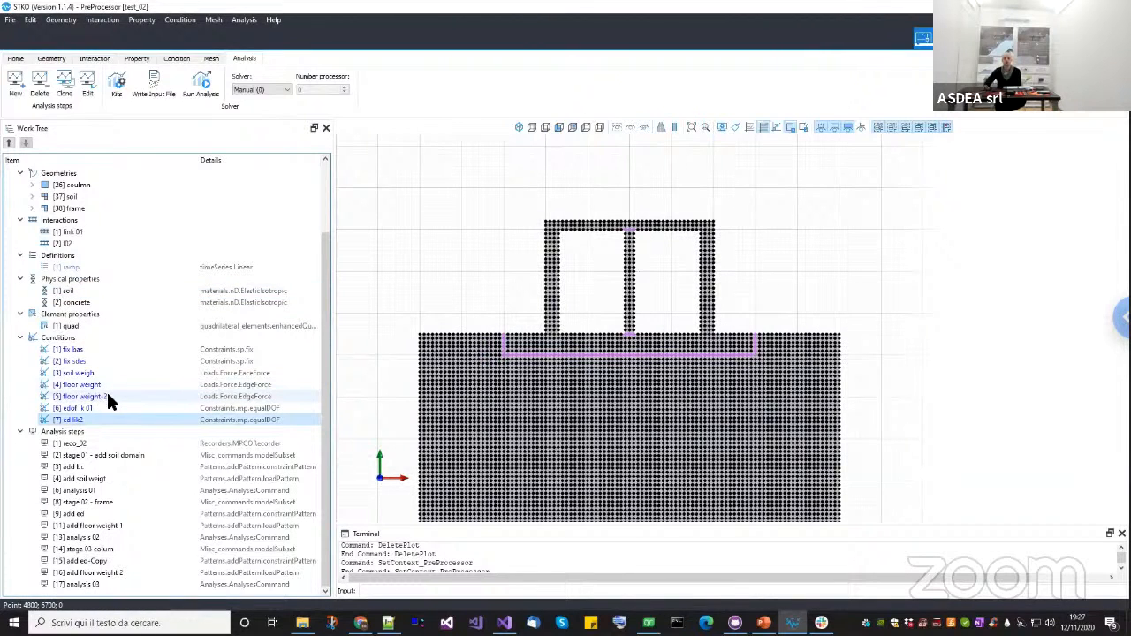
pyautogui.click(646, 383)
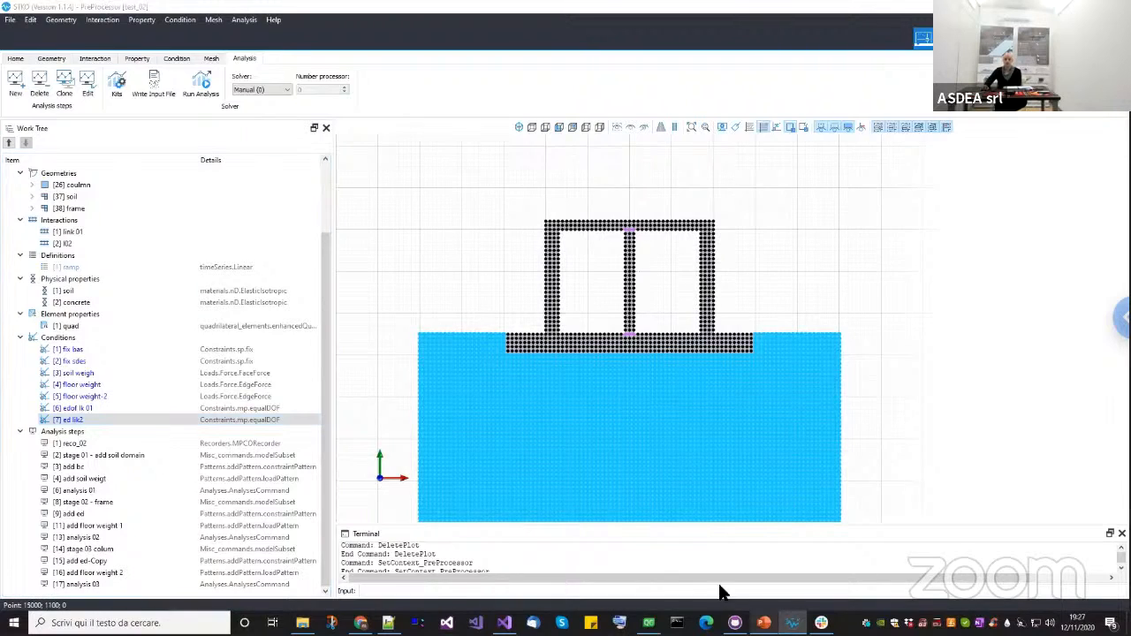
# Switch to the webinar_construction_stage.pptx presentation in PowerPoint and show its Contents slide with no text box selected.
pyautogui.click(763, 623)
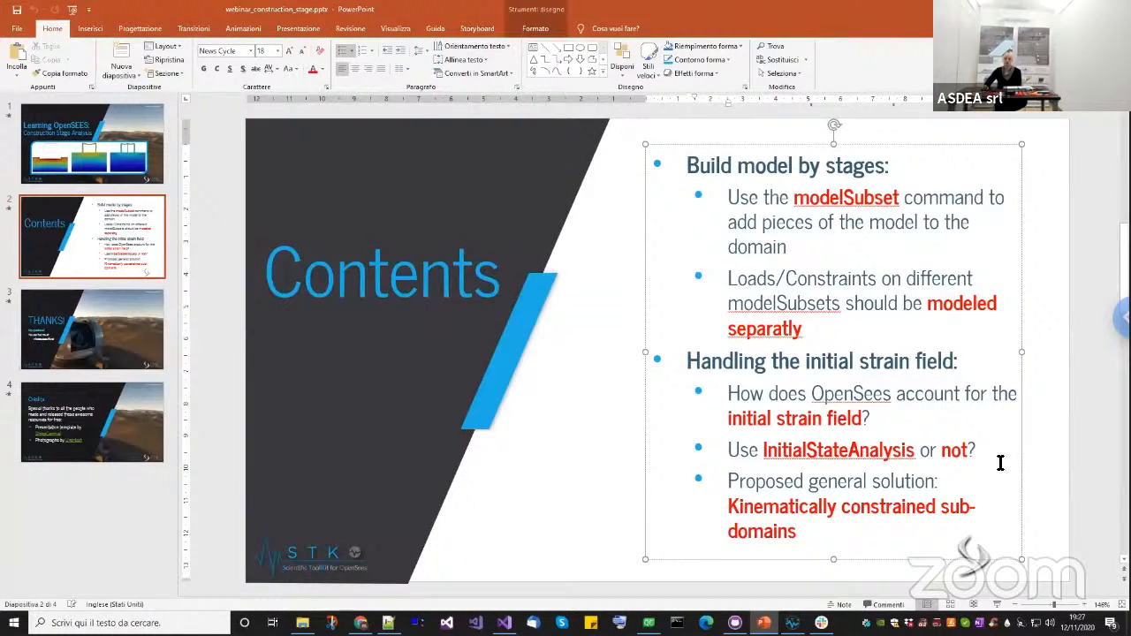
pyautogui.click(1039, 430)
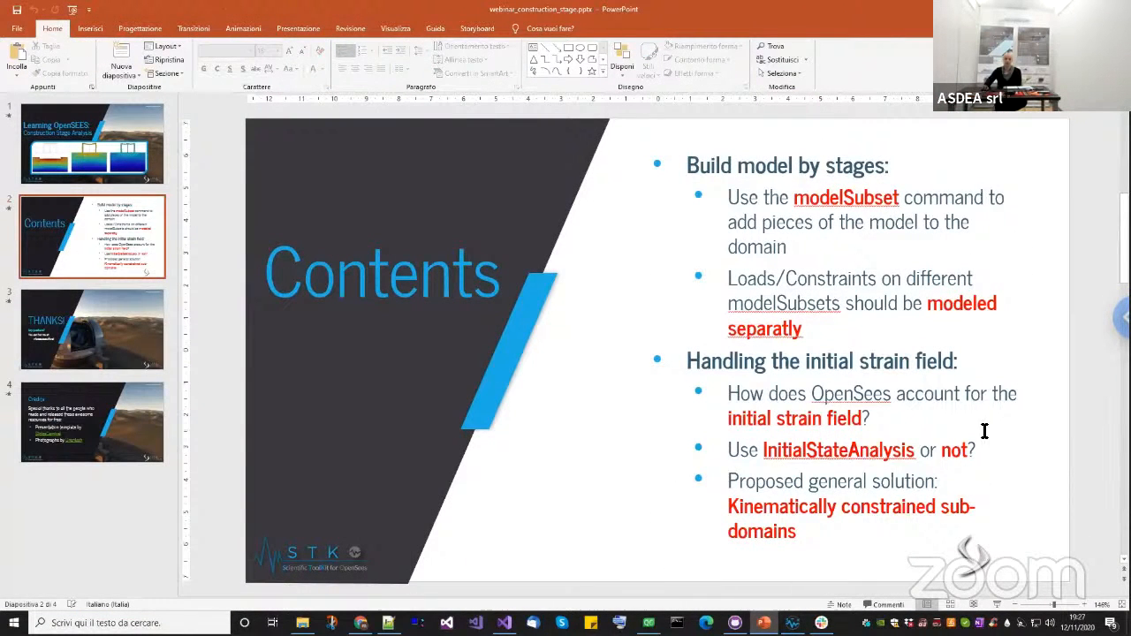
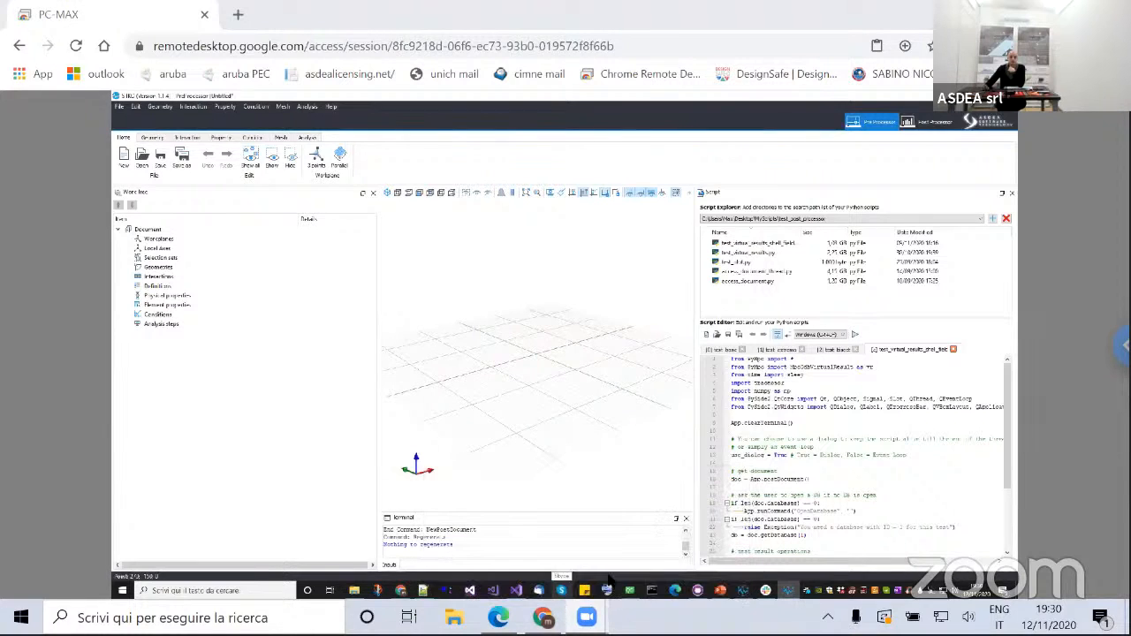
pyautogui.press('super+d')
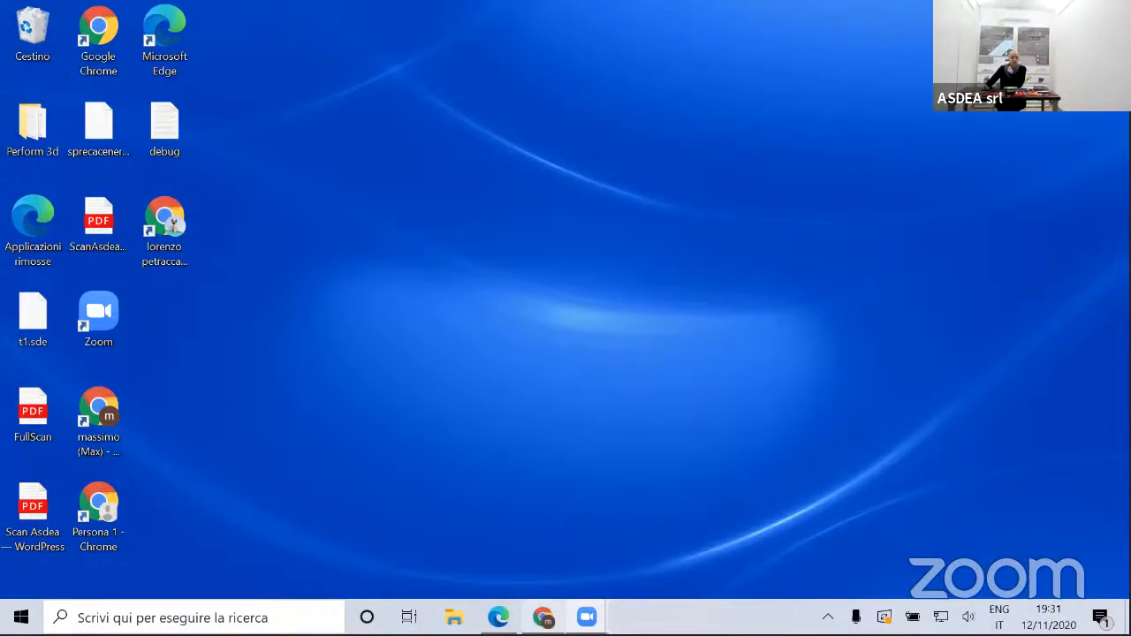
pyautogui.click(544, 618)
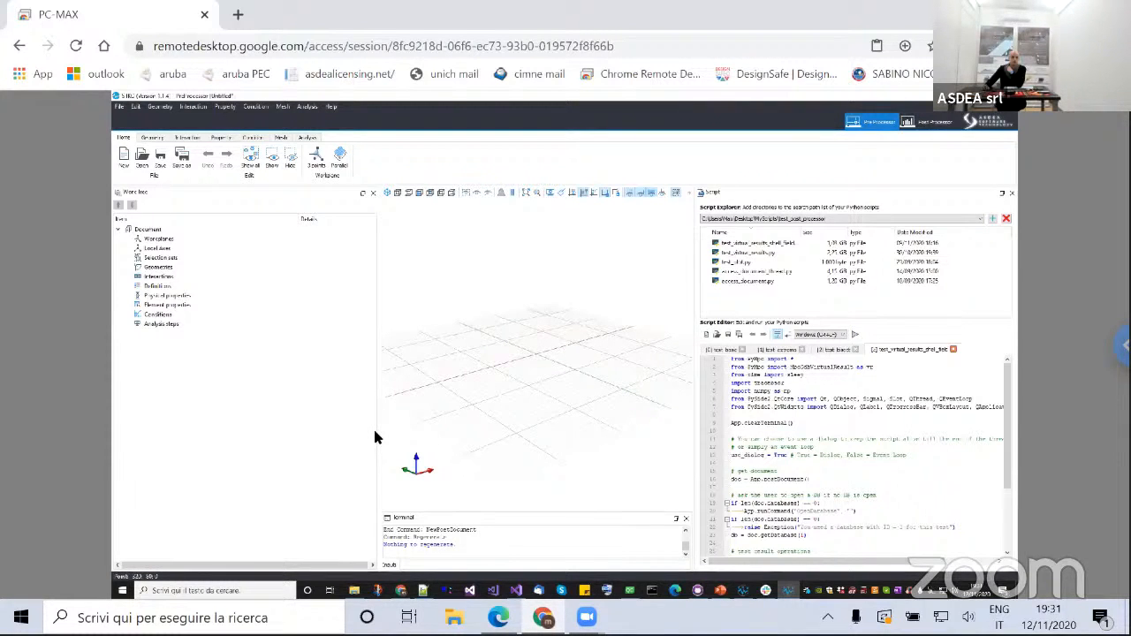
pyautogui.moveTo(590, 336); pyautogui.dragTo(559, 397, button='middle')
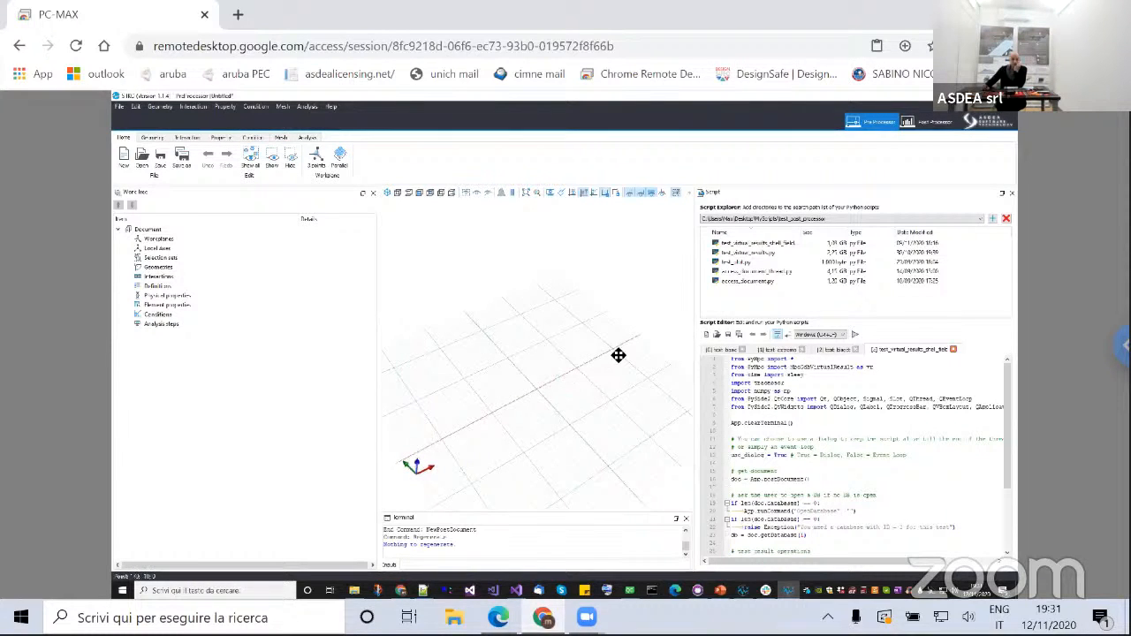
pyautogui.moveTo(619, 355); pyautogui.dragTo(648, 387, button='middle')
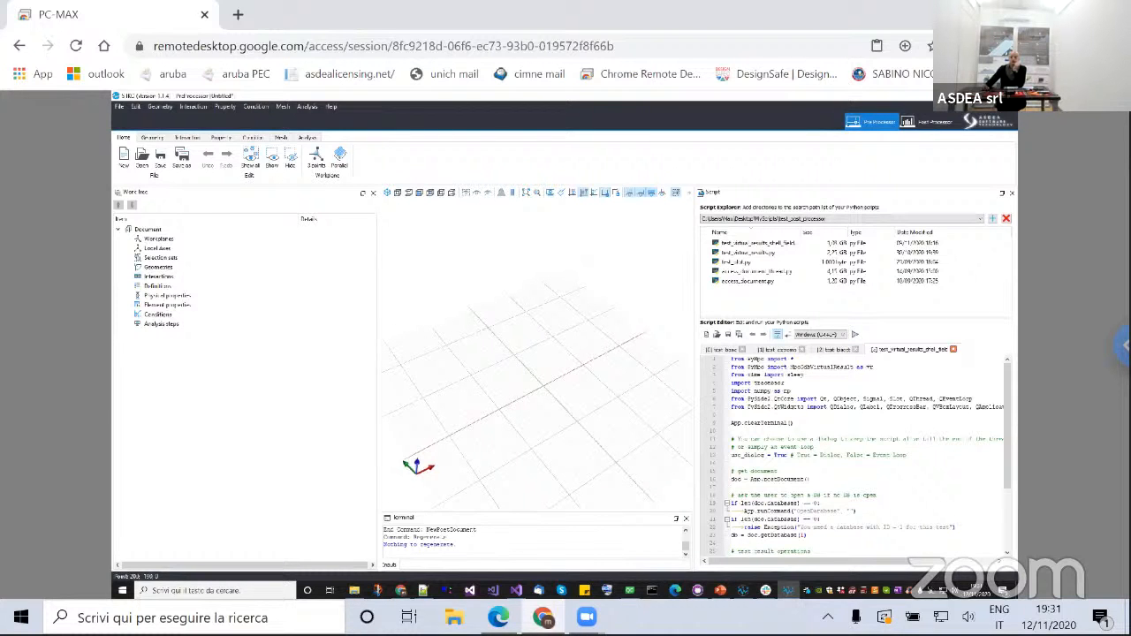
# Switch the Chrome Remote Desktop session to full screen and bring the empty STKO pre-processor document into view.
pyautogui.click(1121, 345)
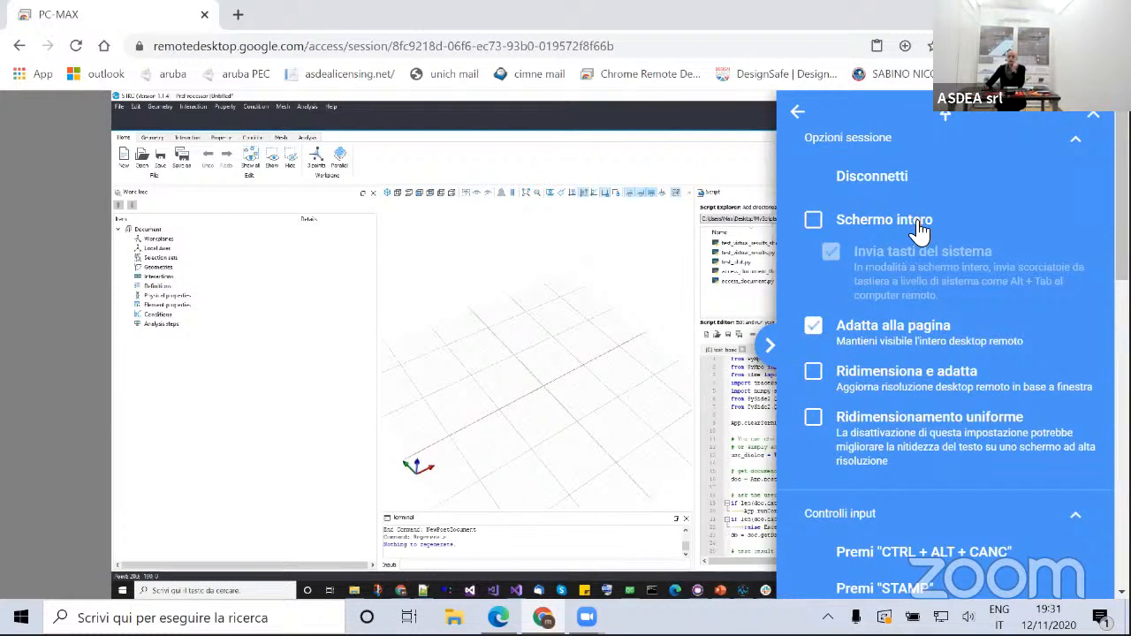
pyautogui.click(886, 232)
pyautogui.click(545, 311)
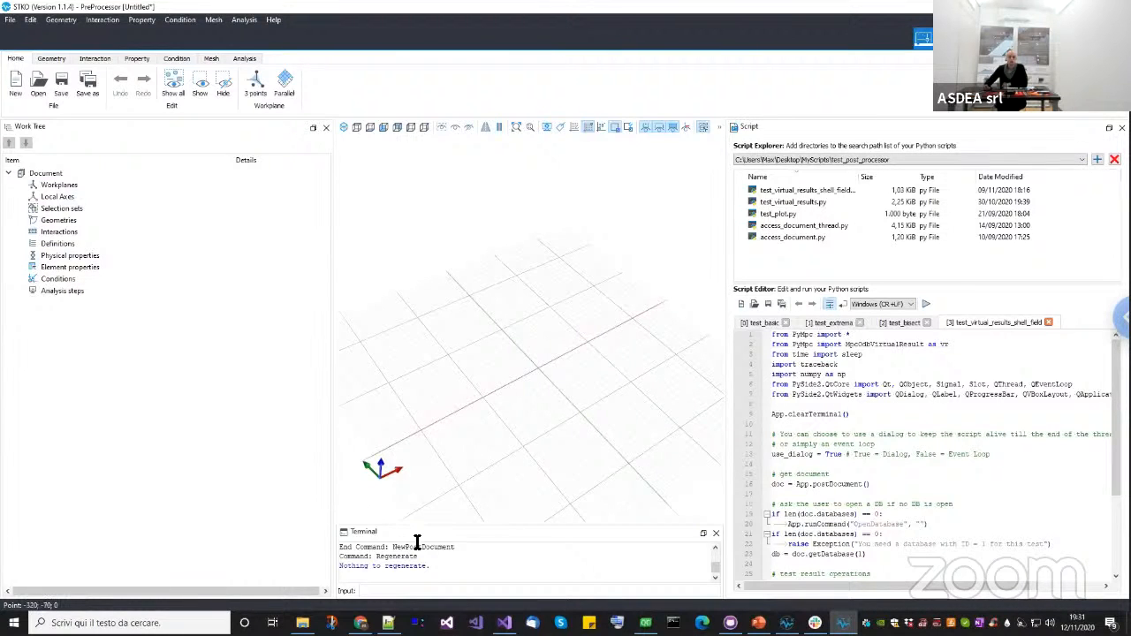
pyautogui.moveTo(581, 289); pyautogui.dragTo(601, 377, button='middle')
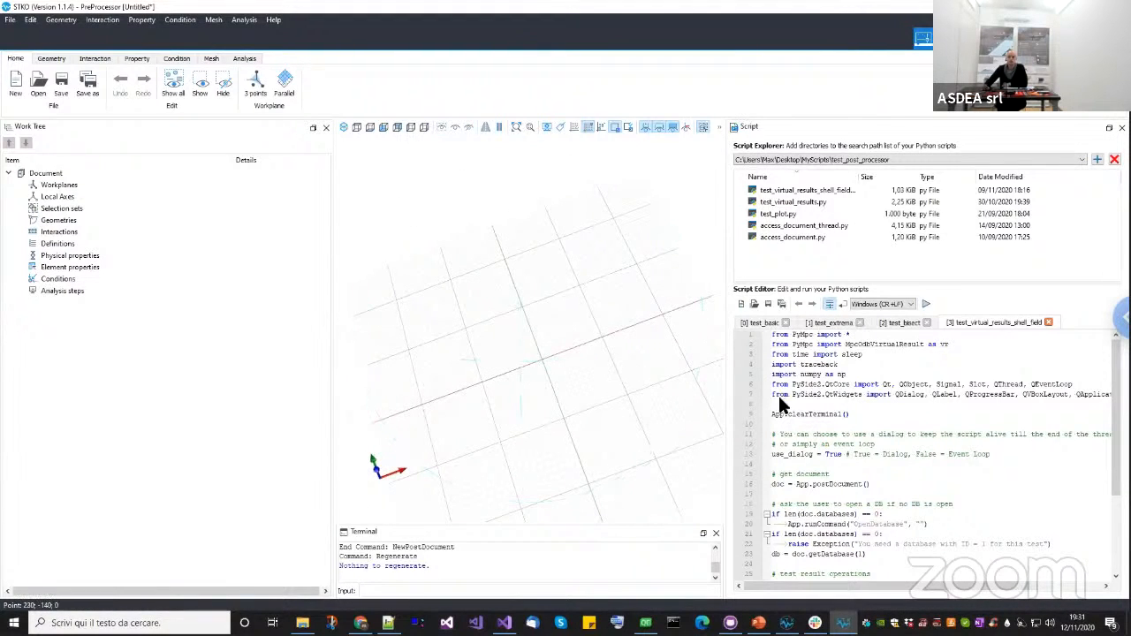
# Examine the test_virtual_results_shell_field script in the pre-processor's script editor, slightly adjusting the Script panel's width.
pyautogui.click(787, 395)
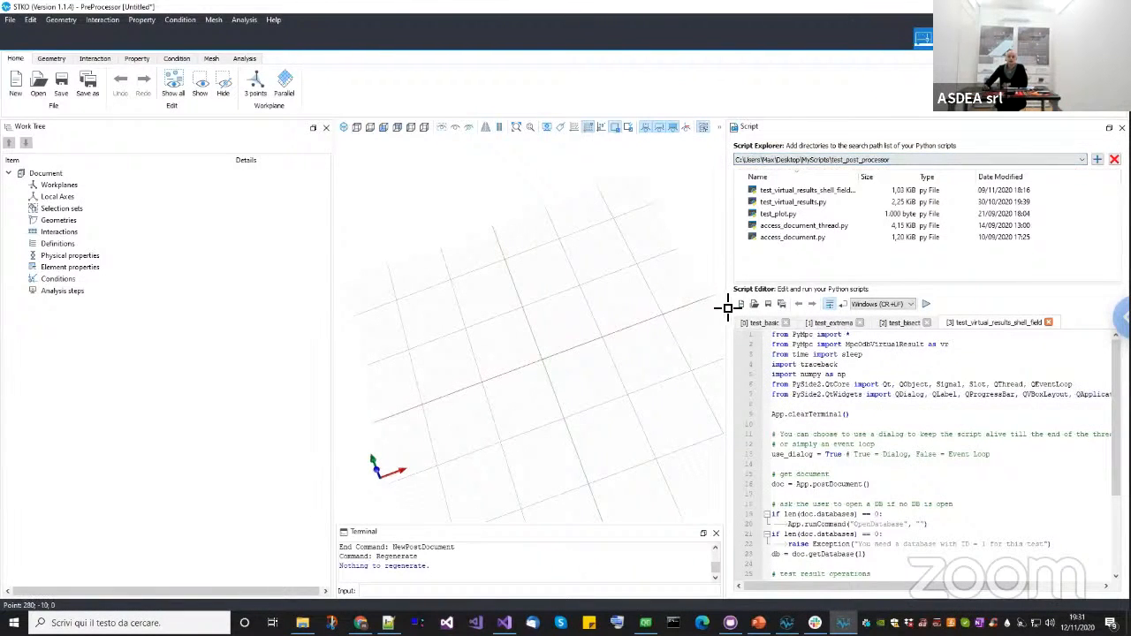
pyautogui.moveTo(729, 307)
pyautogui.mouseDown()
pyautogui.moveTo(769, 309)
pyautogui.moveTo(739, 308)
pyautogui.mouseUp()
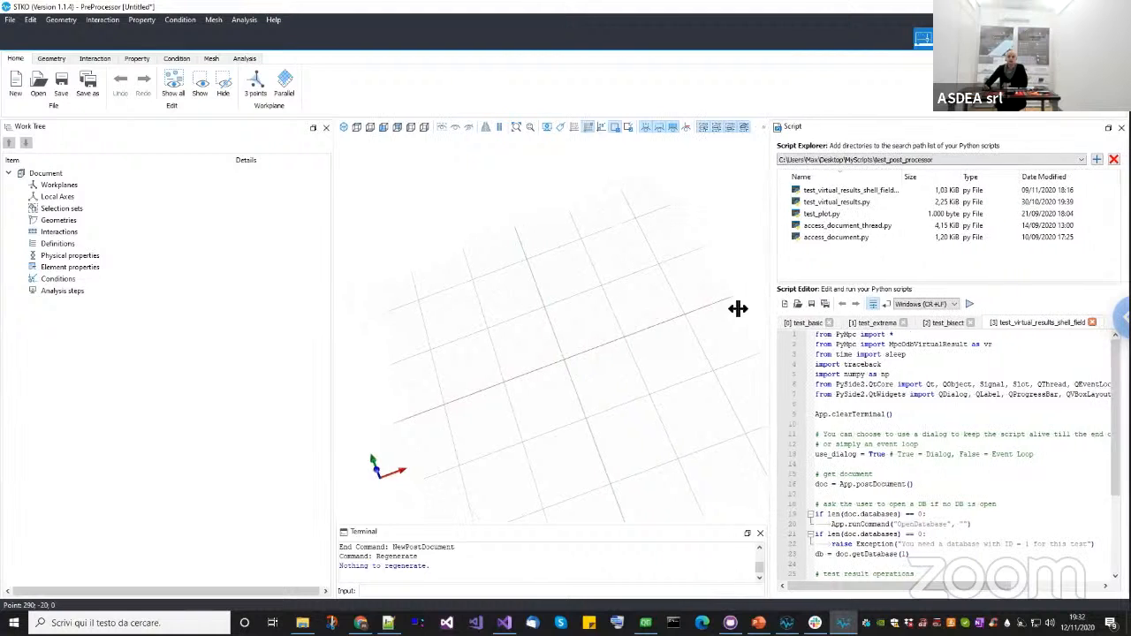
pyautogui.scroll(-4, 883, 435)
pyautogui.scroll(4, 883, 435)
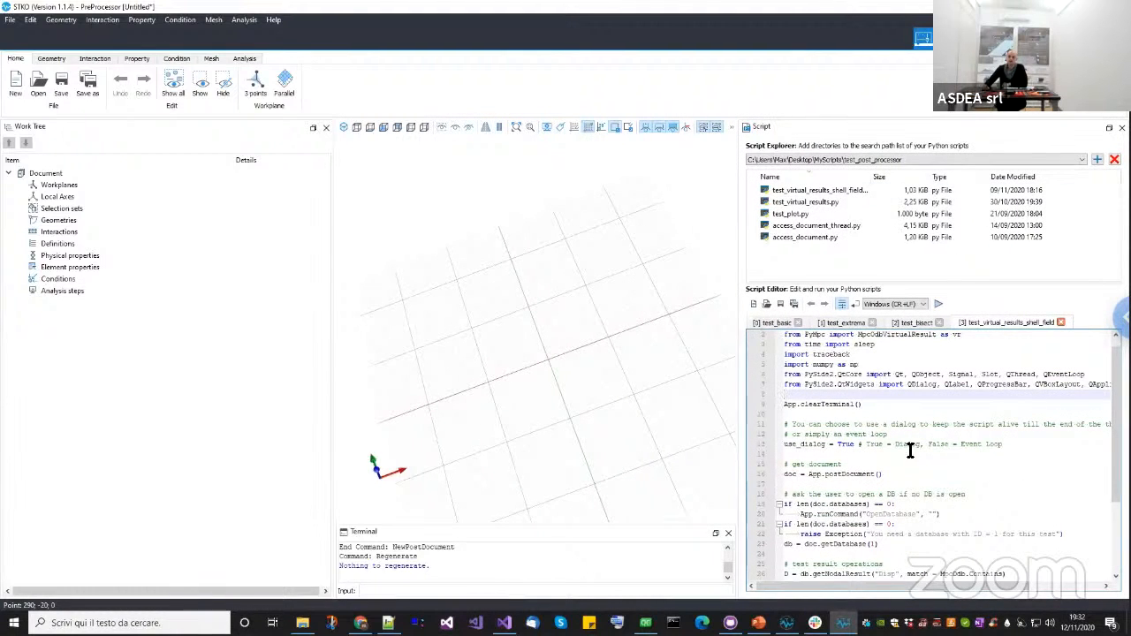
pyautogui.scroll(1, 912, 481)
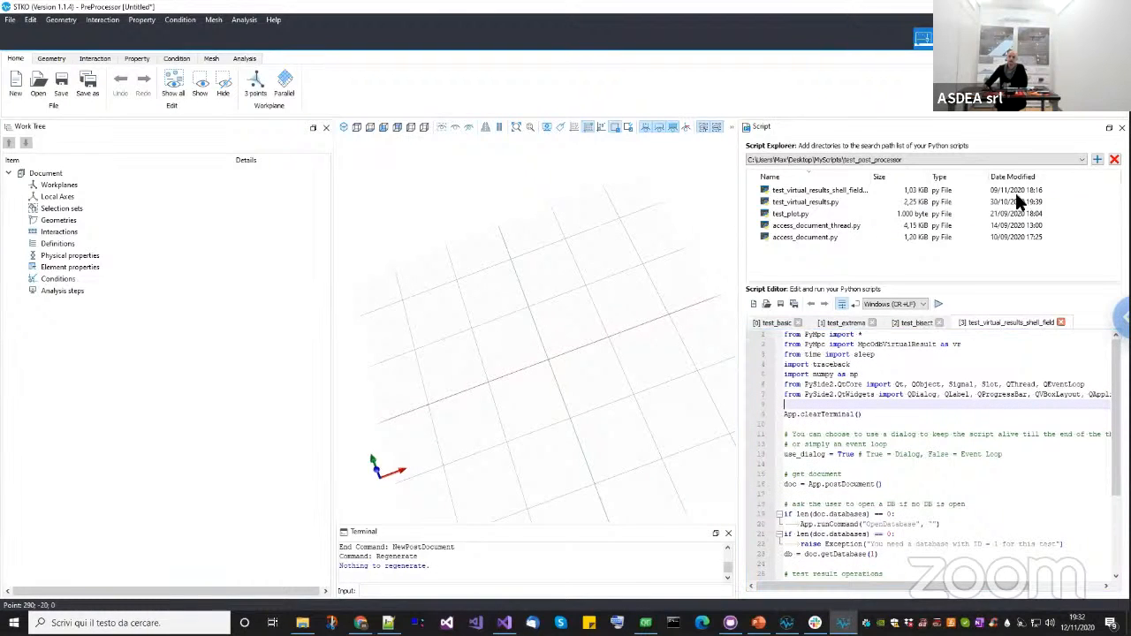
# Switch to the post-processor and show a wider Script panel beside a narrower Work Tree.
pyautogui.click(923, 38)
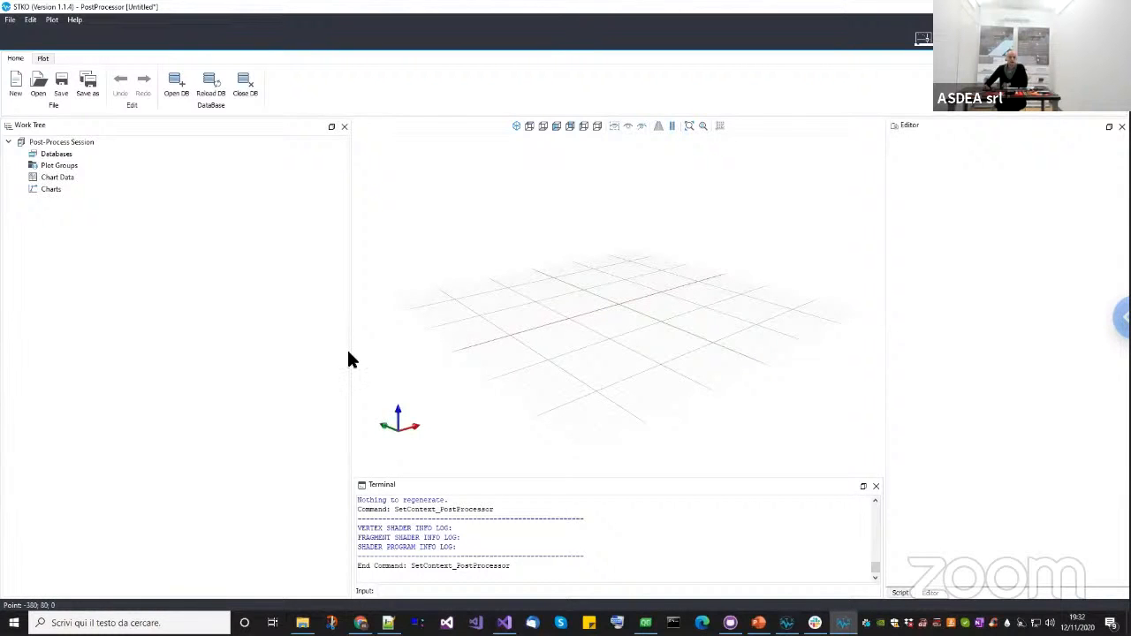
pyautogui.moveTo(356, 356); pyautogui.dragTo(296, 359)
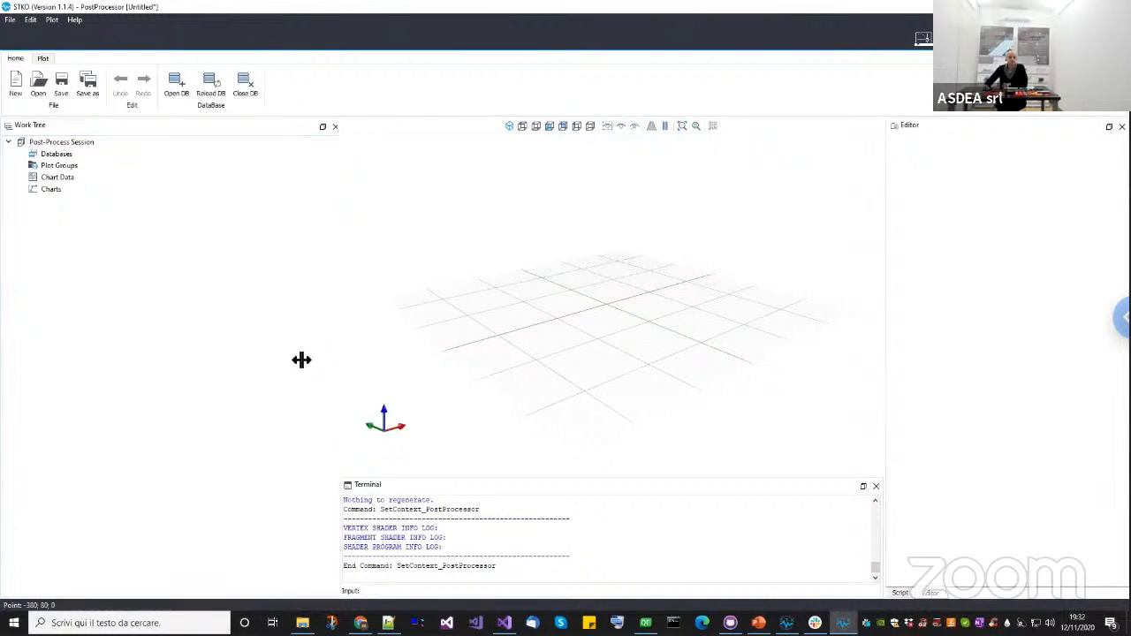
pyautogui.click(900, 593)
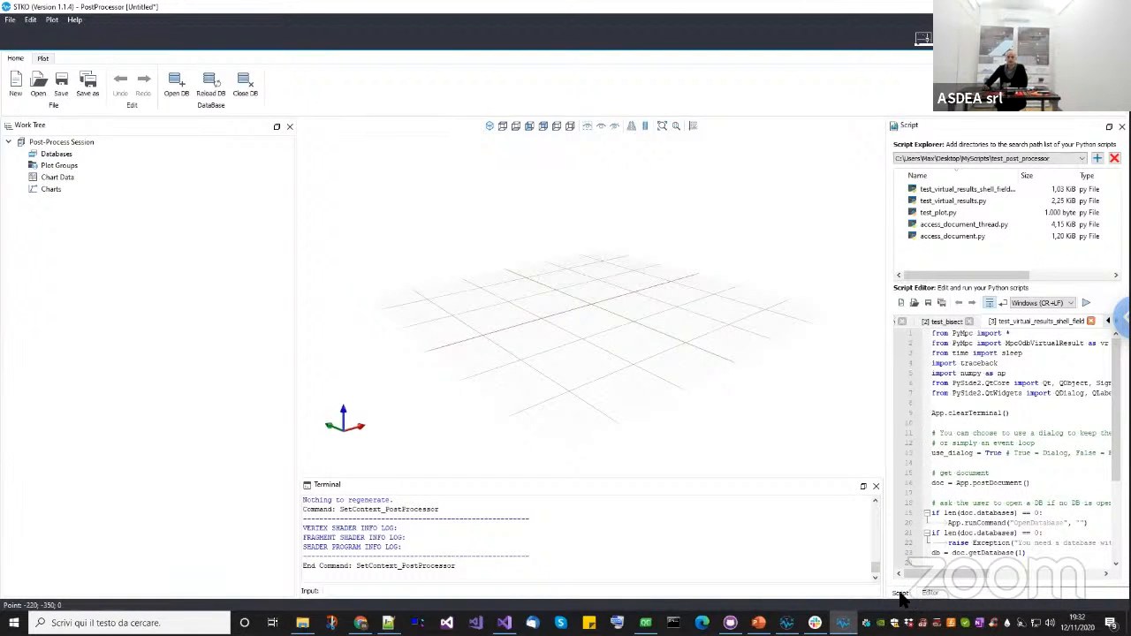
pyautogui.click(922, 594)
pyautogui.click(900, 593)
pyautogui.moveTo(886, 504); pyautogui.dragTo(840, 505)
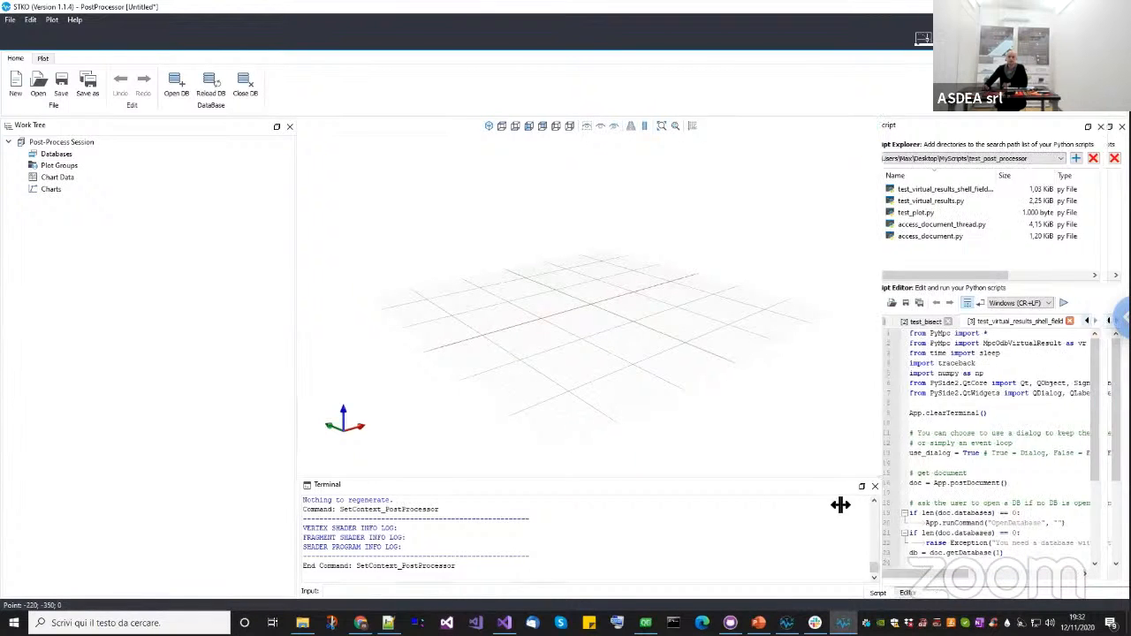
# Open the results database record.part-0.mpco from the VBShared\BUG_temp\telec folder.
pyautogui.click(170, 84)
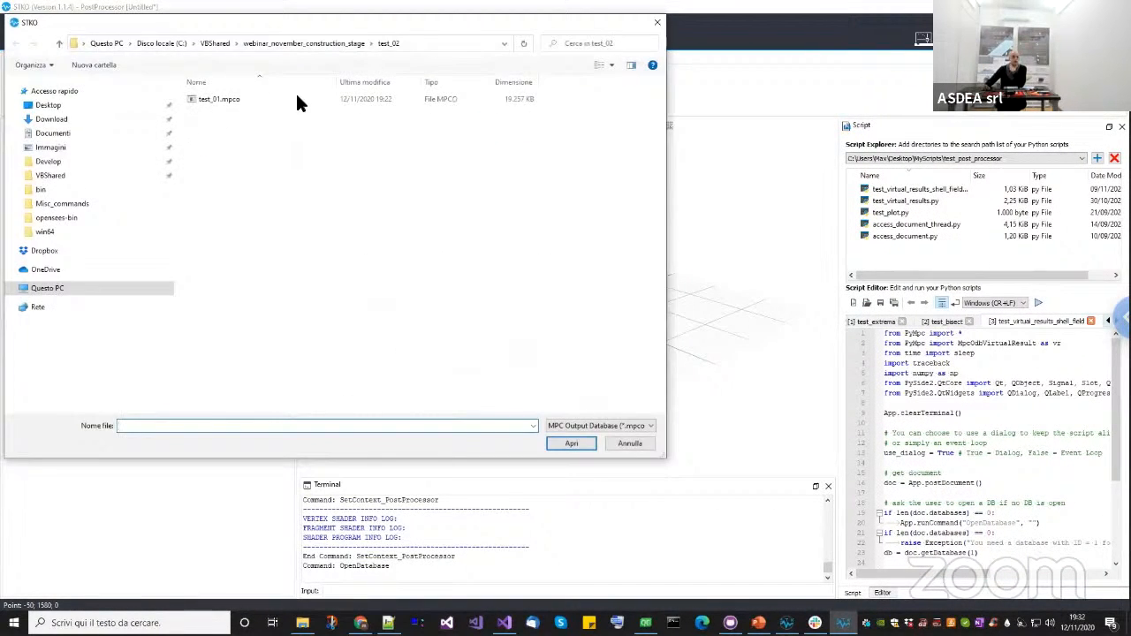
pyautogui.click(209, 45)
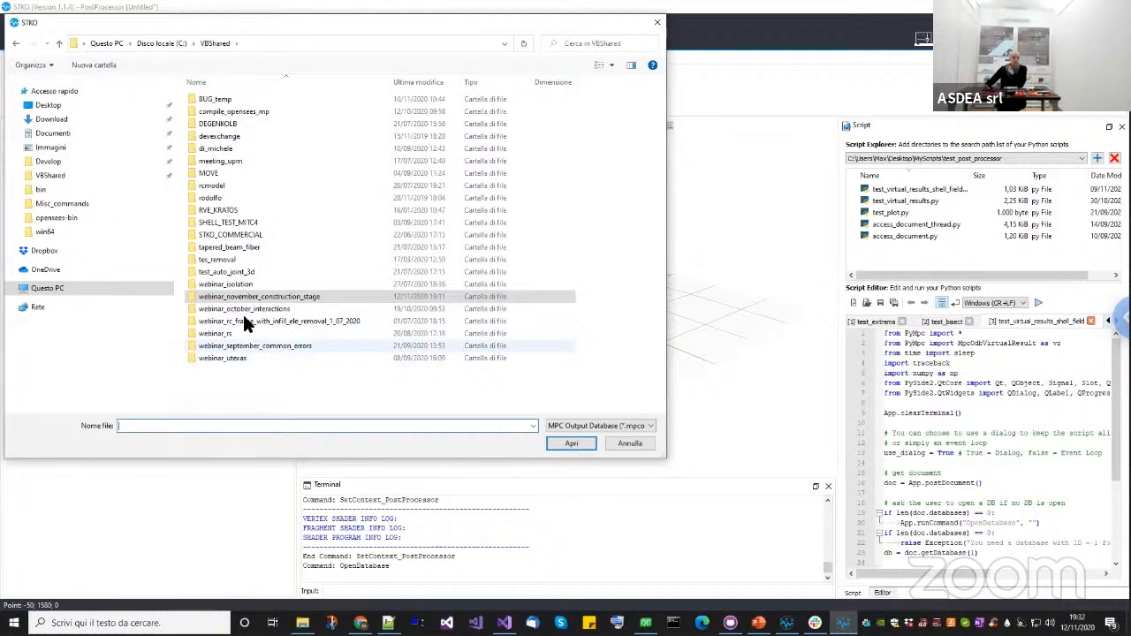
pyautogui.click(221, 103)
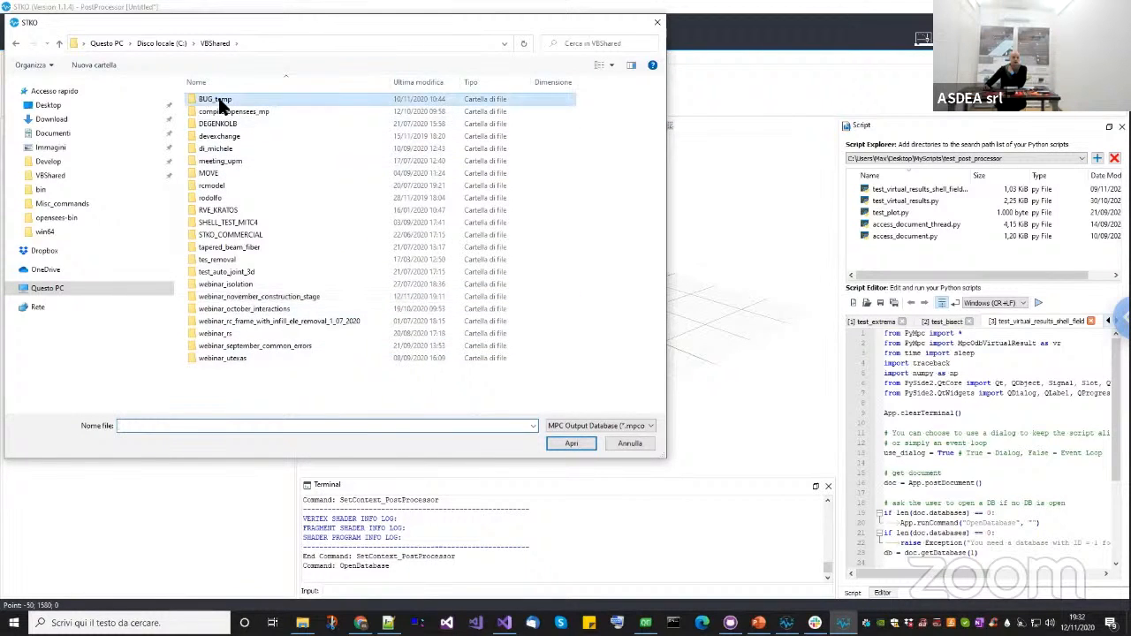
pyautogui.doubleClick(221, 104)
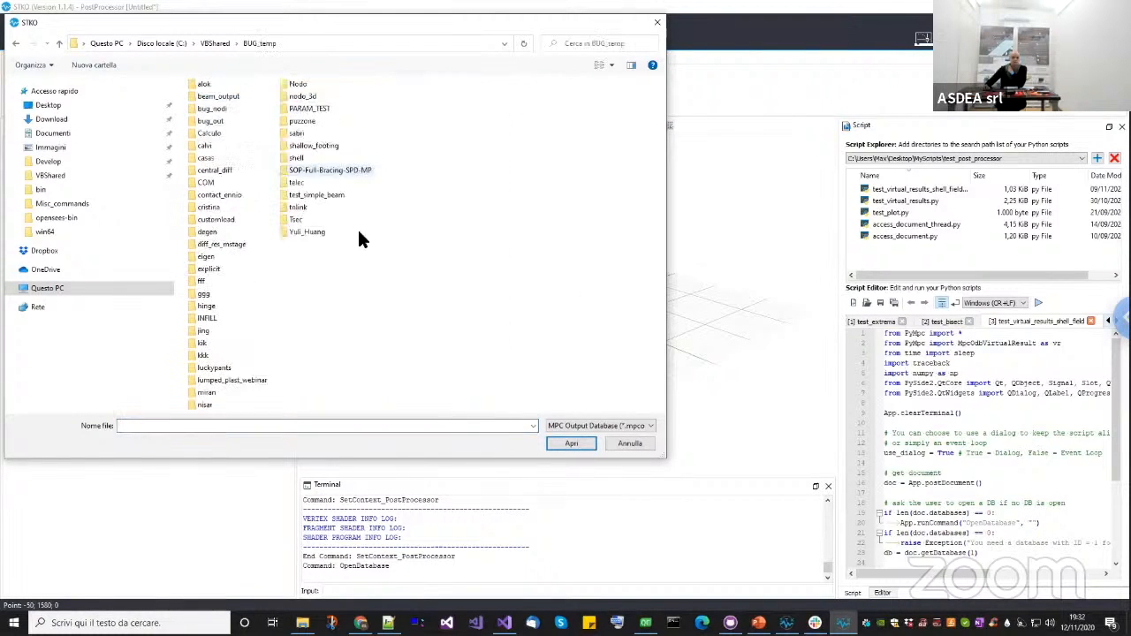
pyautogui.doubleClick(315, 182)
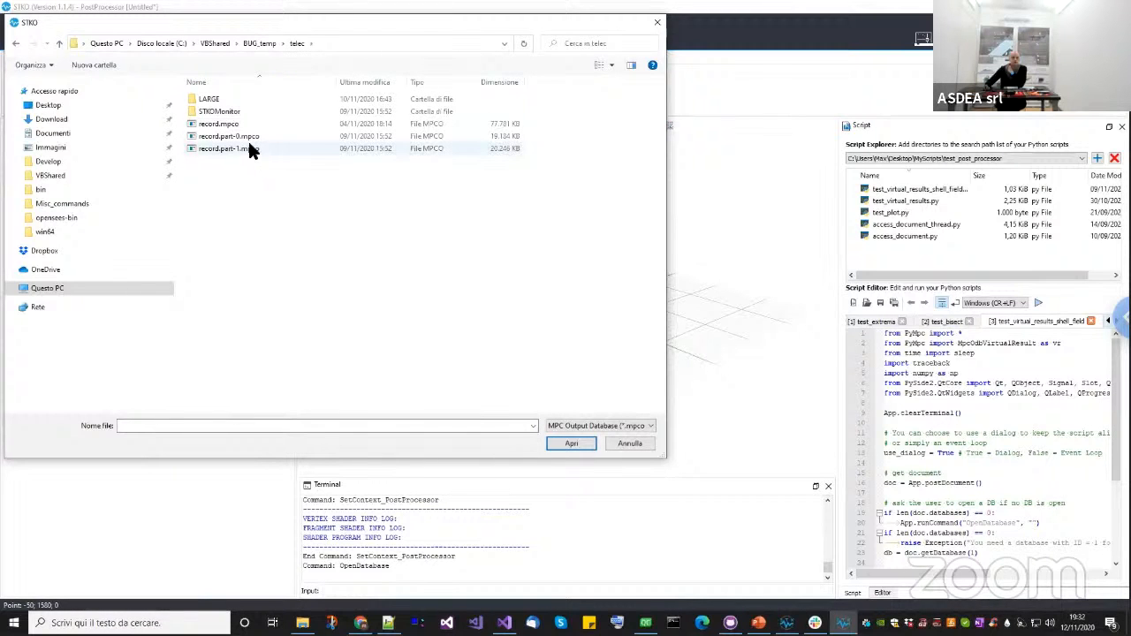
pyautogui.doubleClick(248, 137)
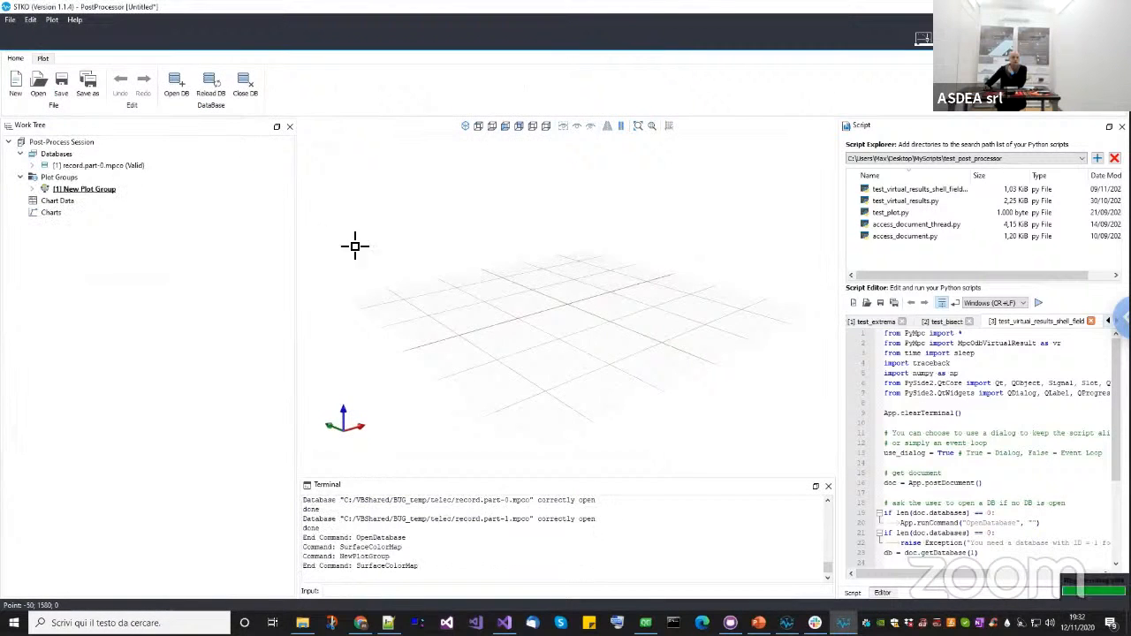
# Hide the reference grid so only the plate's displacement contour is displayed.
pyautogui.click(669, 127)
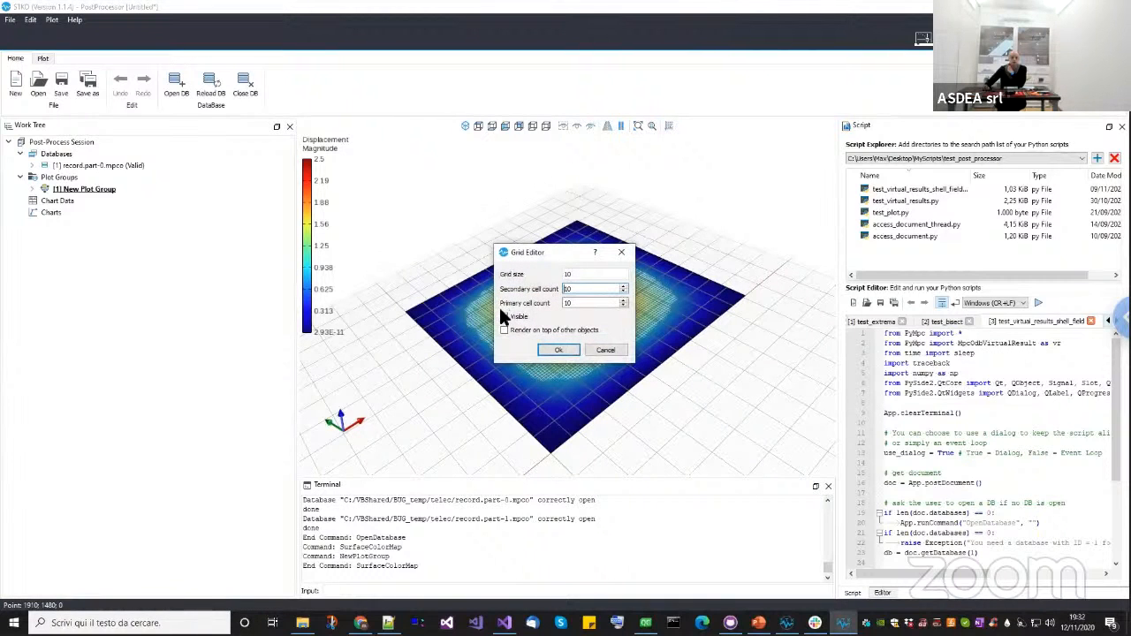
pyautogui.click(504, 316)
pyautogui.click(557, 351)
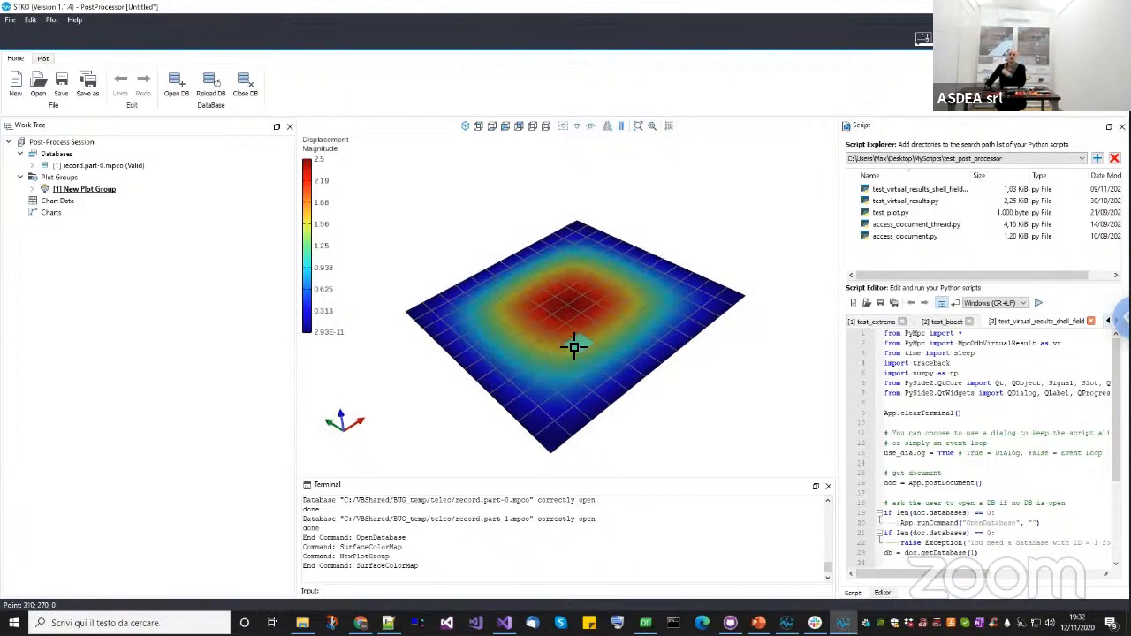
pyautogui.moveTo(575, 344)
pyautogui.mouseDown()
pyautogui.moveTo(589, 350)
pyautogui.moveTo(556, 348)
pyautogui.moveTo(585, 358)
pyautogui.mouseUp()
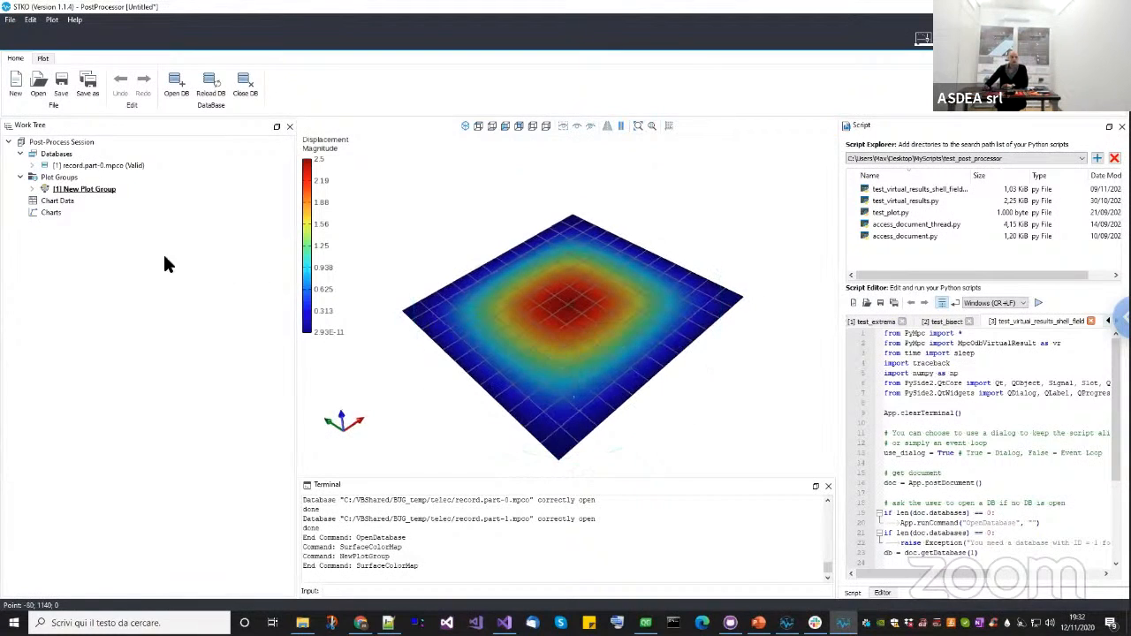
# Expand the database's results on elements and review the force, section.deformation, section.force and section.fiber.damage entries.
pyautogui.click(31, 166)
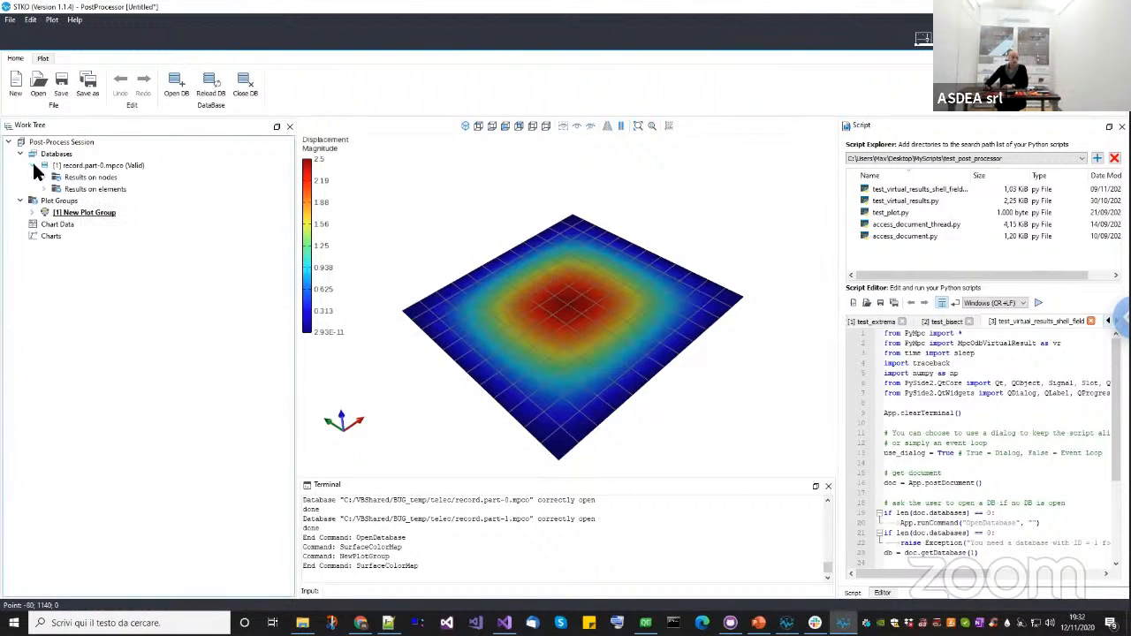
pyautogui.click(44, 189)
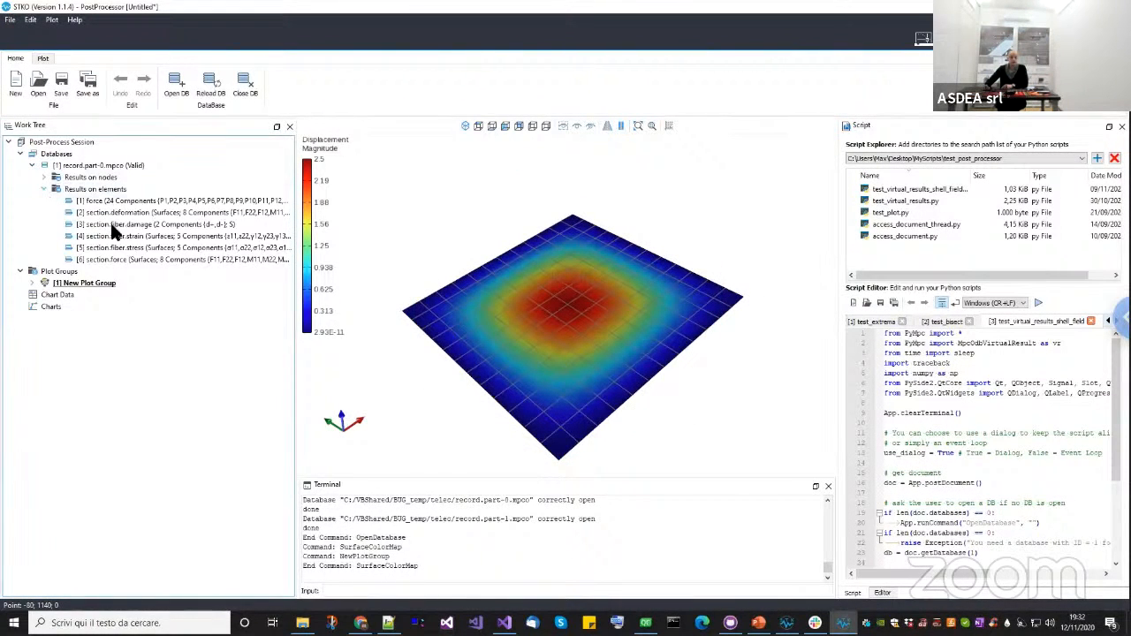
pyautogui.click(141, 260)
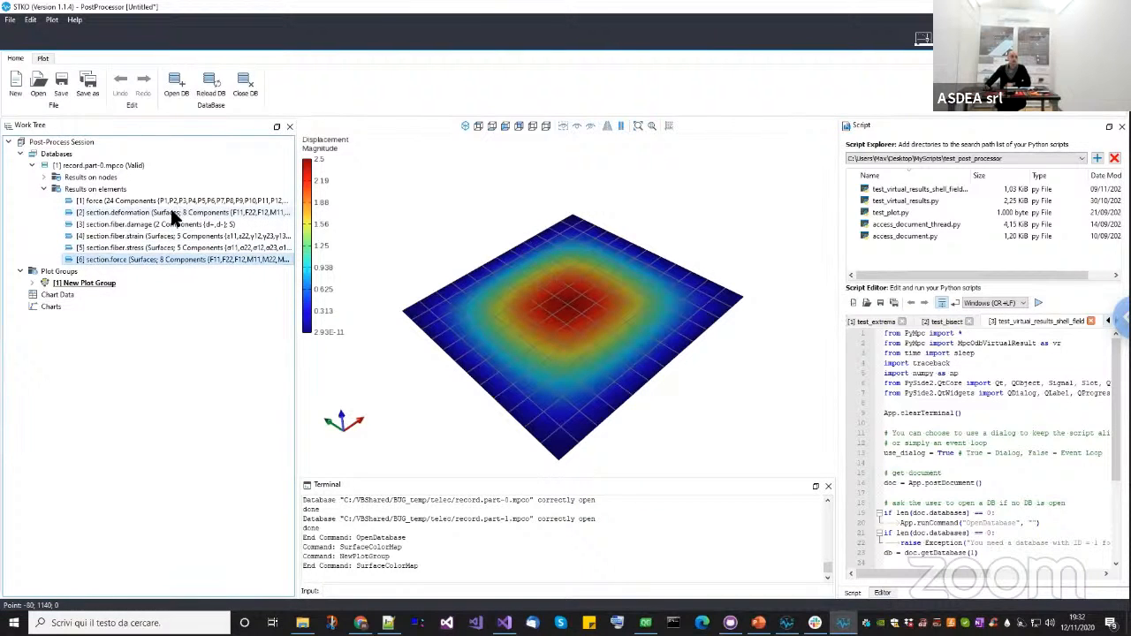
pyautogui.click(170, 212)
pyautogui.click(172, 201)
pyautogui.click(170, 225)
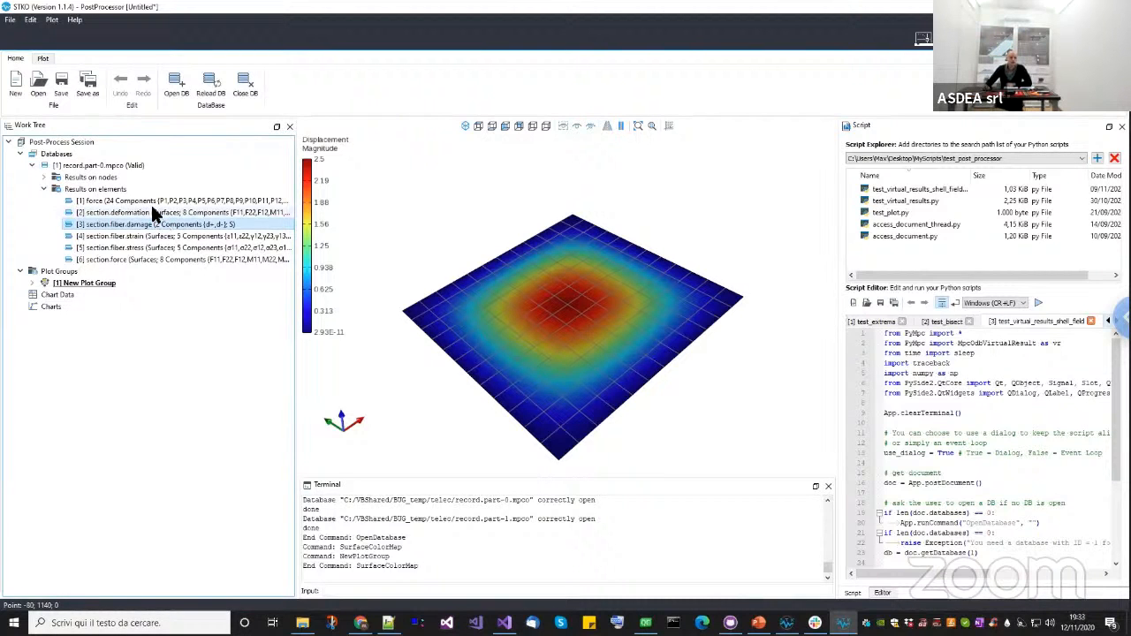
pyautogui.click(153, 203)
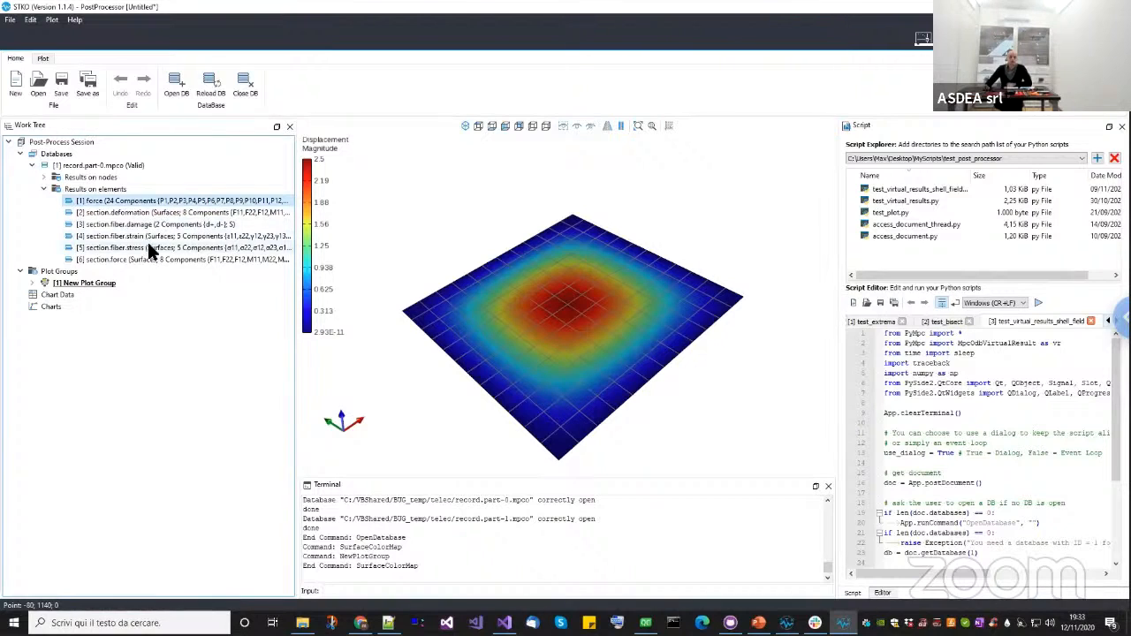
pyautogui.click(150, 224)
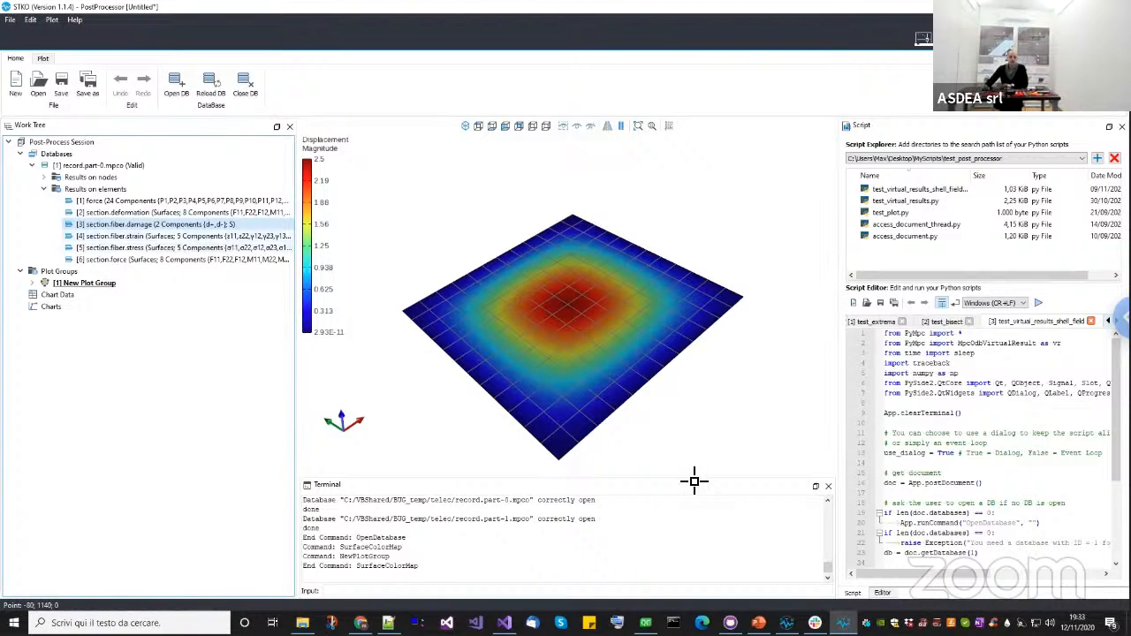
# Widen the Script panel, keep the test_post_processor script directory and select access_document.py in it.
pyautogui.moveTo(838, 461); pyautogui.dragTo(768, 460)
pyautogui.click(933, 463)
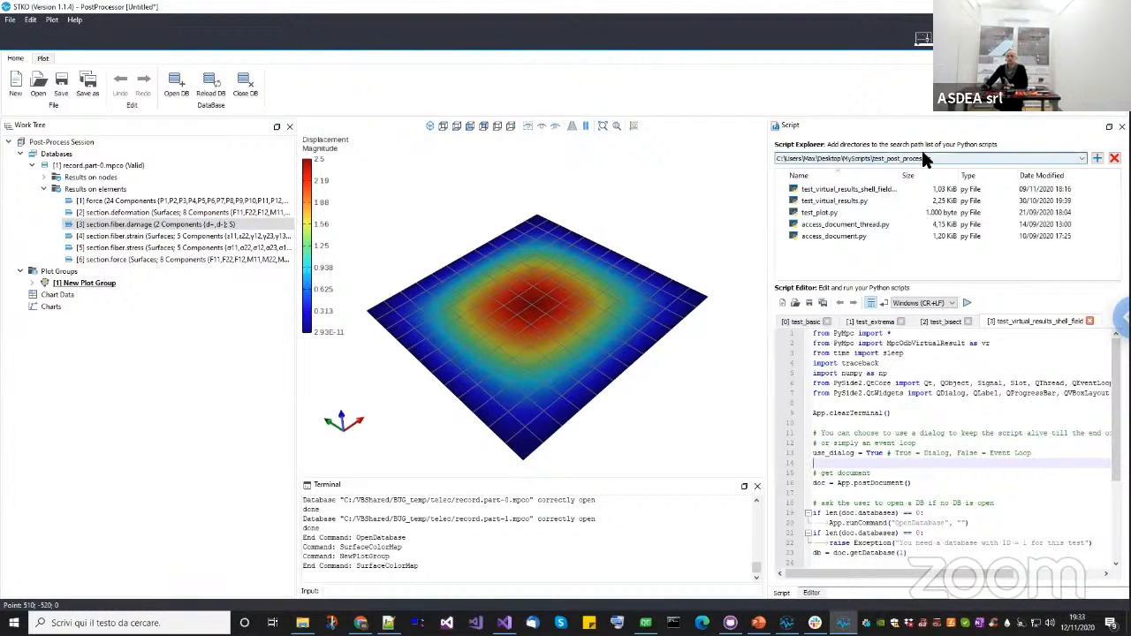
pyautogui.click(840, 160)
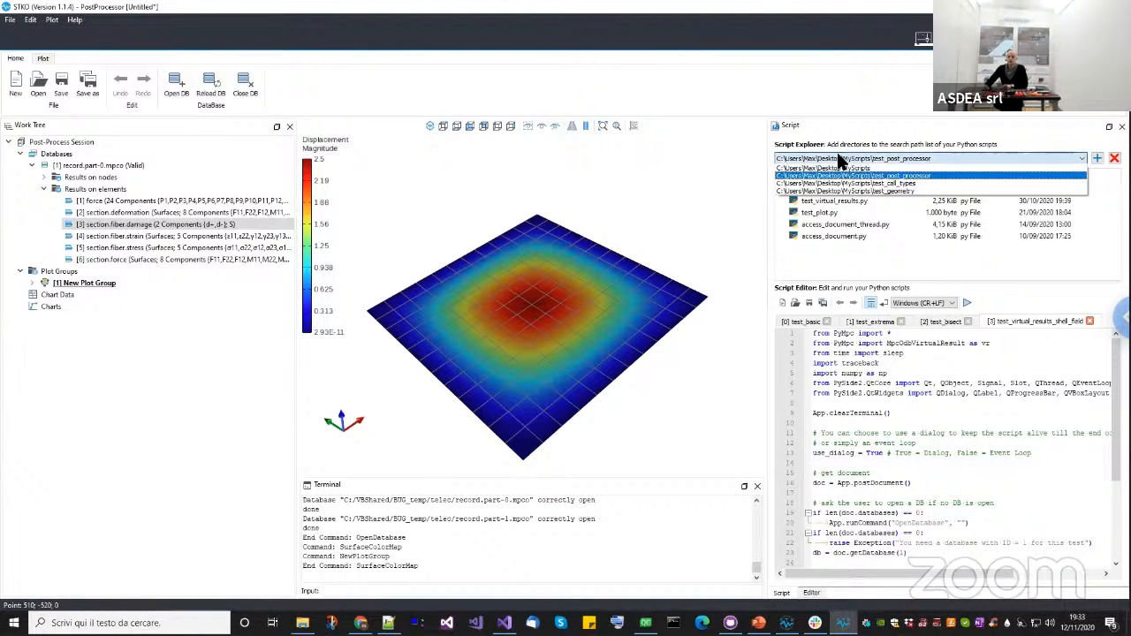
pyautogui.click(840, 175)
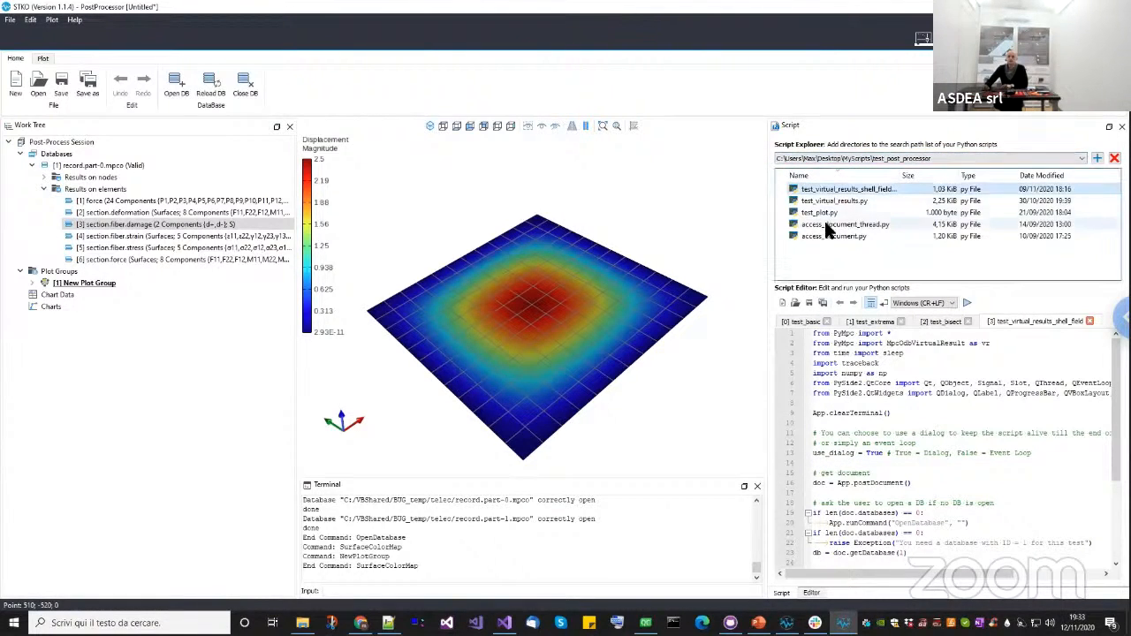
pyautogui.click(829, 236)
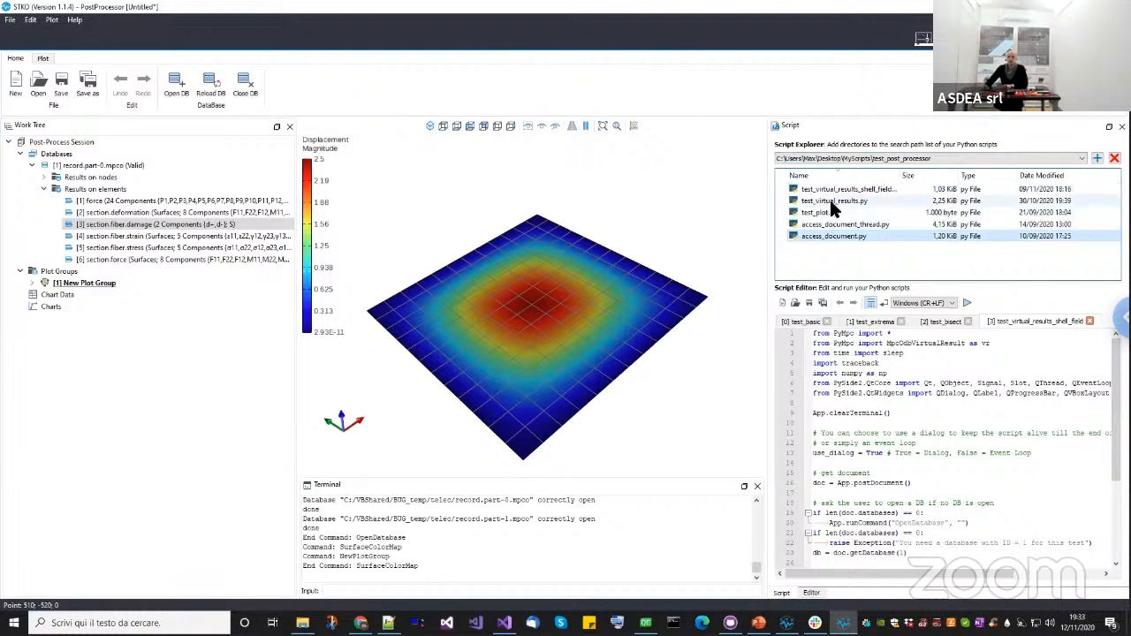
# Examine the opening lines of the test_virtual_results_shell_field script, highlighting the PyMpc imports.
pyautogui.click(873, 394)
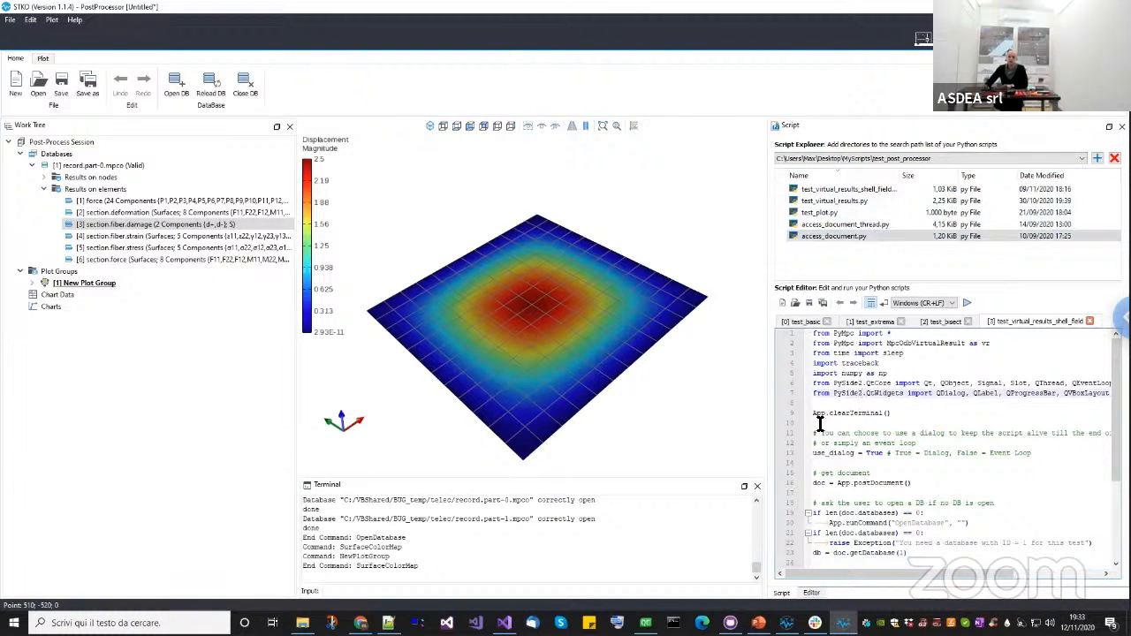
pyautogui.click(971, 444)
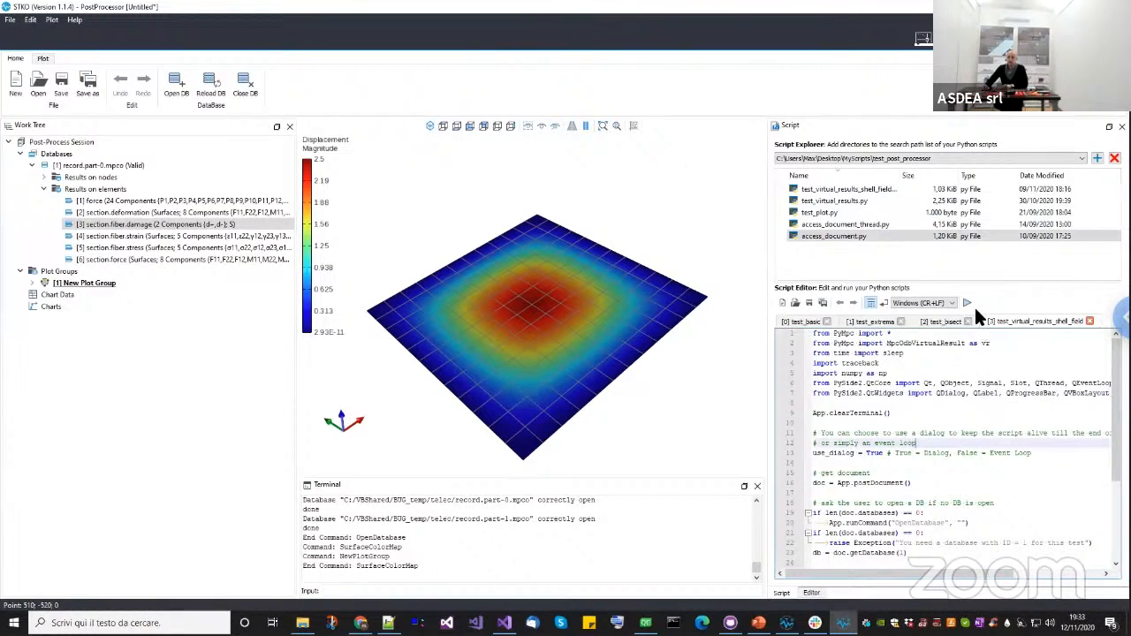
pyautogui.click(932, 423)
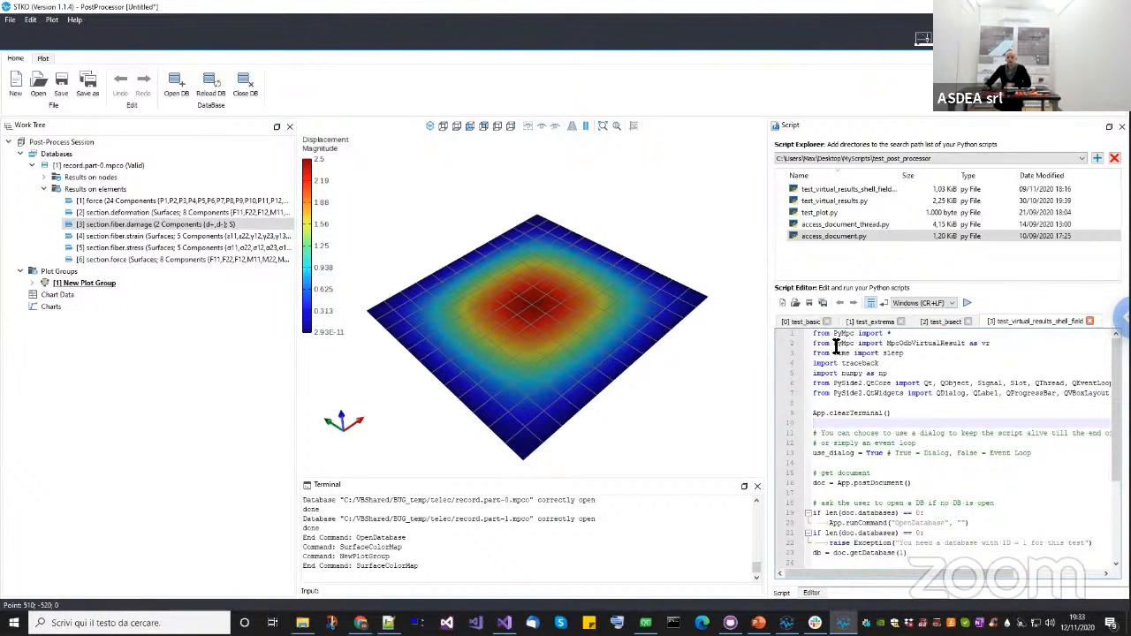
pyautogui.moveTo(814, 333); pyautogui.dragTo(852, 358)
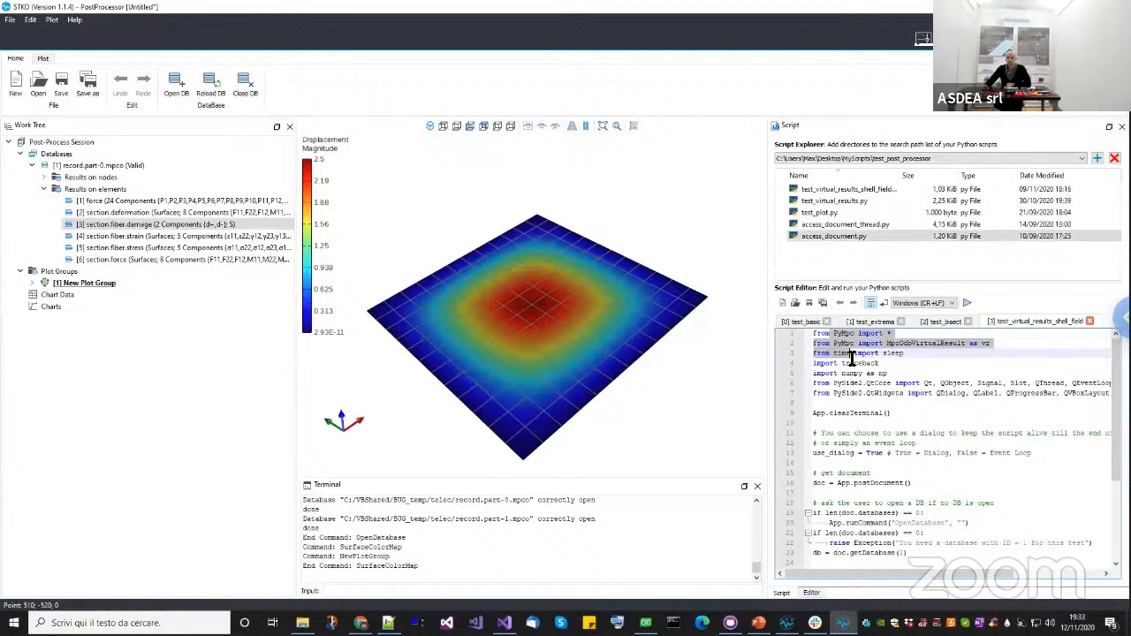
pyautogui.click(855, 334)
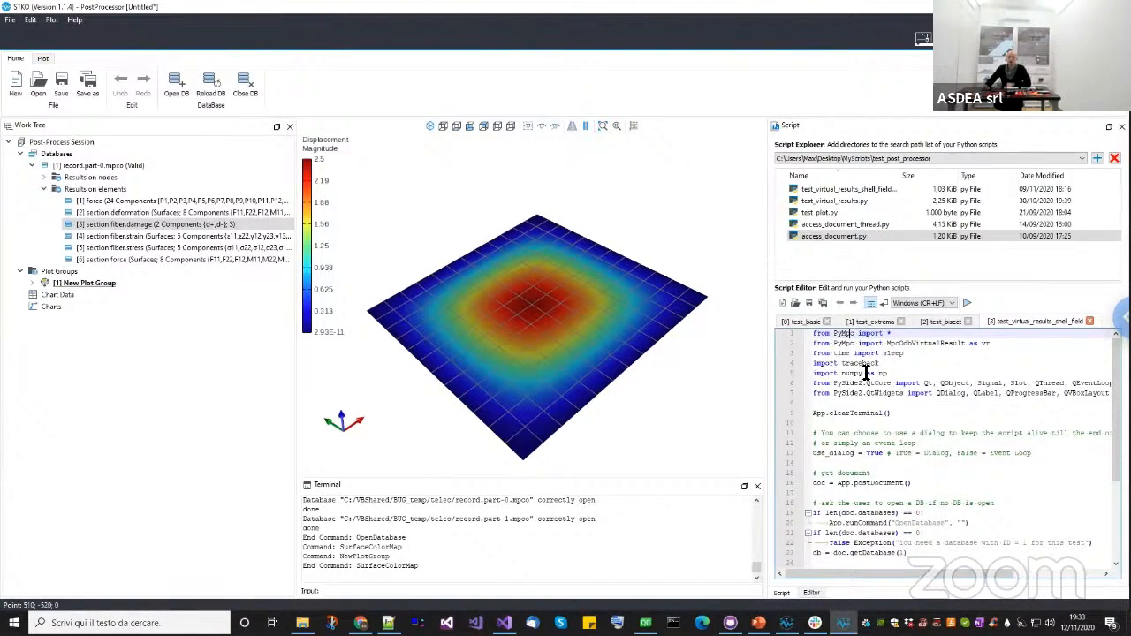
# Highlight the App.postDocument call and the db.getNodalResult call for "Disp" in the script.
pyautogui.scroll(-1, 866, 373)
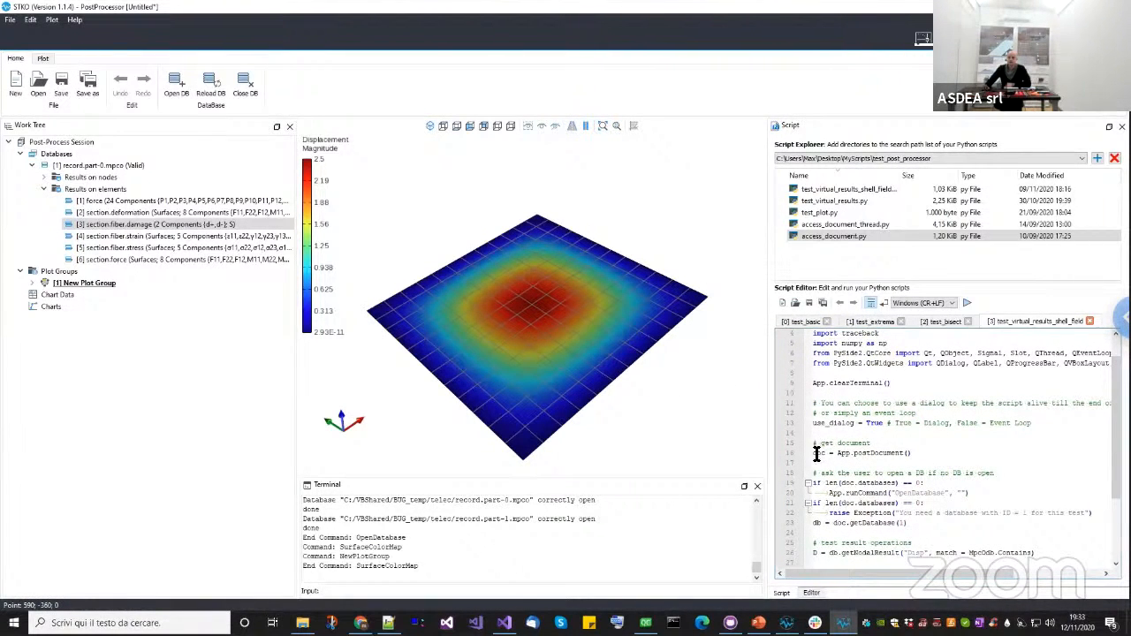
pyautogui.moveTo(814, 454); pyautogui.dragTo(903, 453)
pyautogui.scroll(-3, 894, 461)
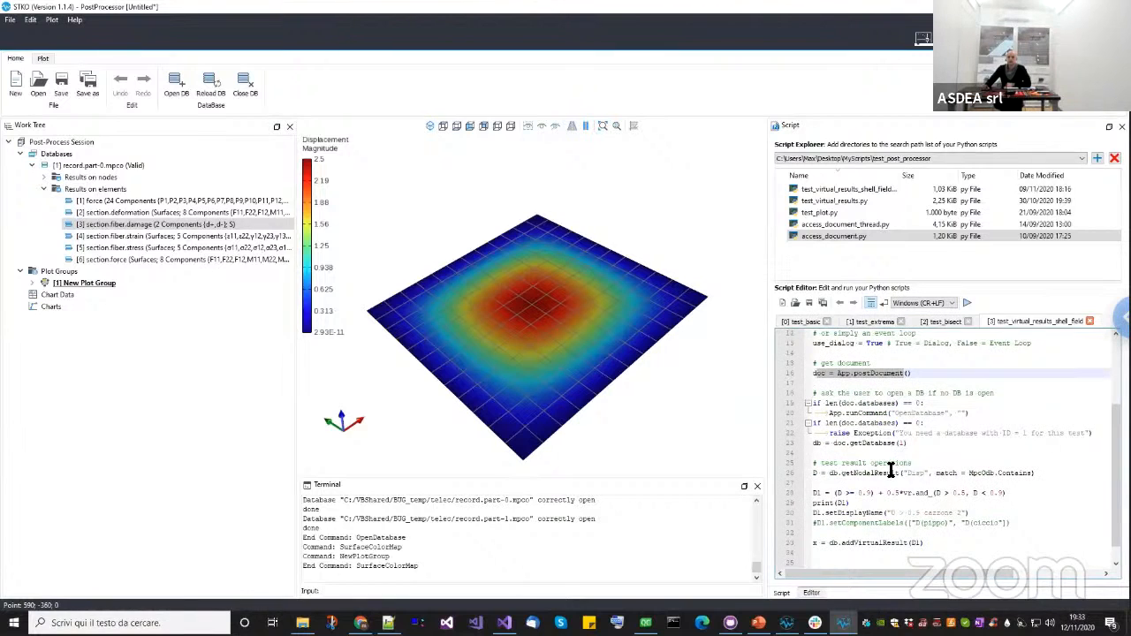
pyautogui.click(873, 473)
pyautogui.moveTo(831, 473); pyautogui.dragTo(1027, 474)
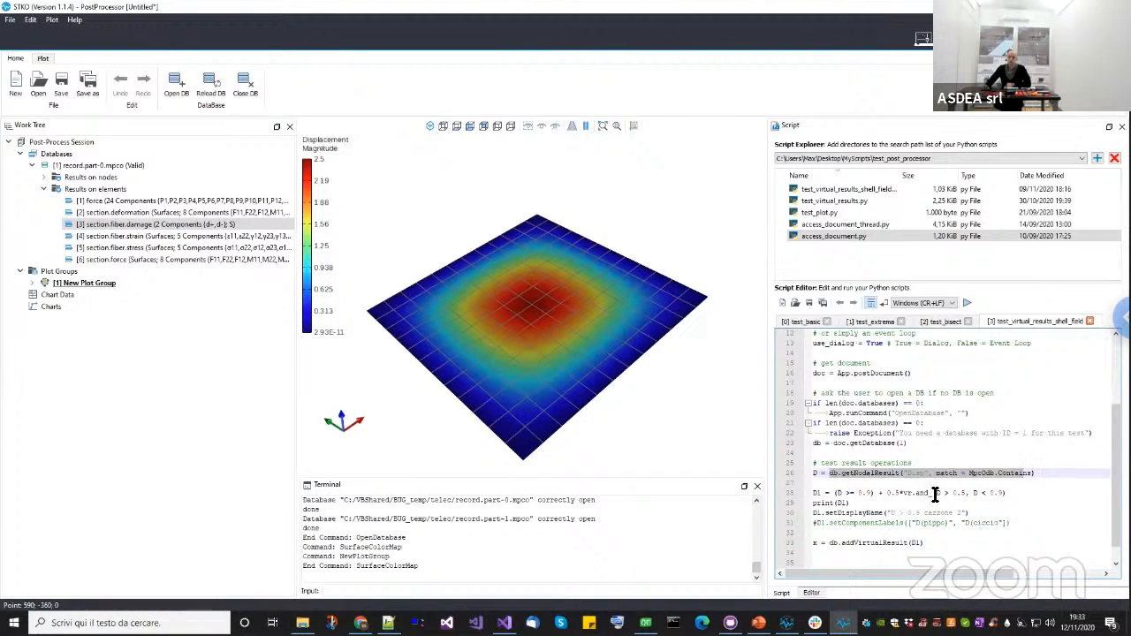
# Delete the Surface Color Map plot from New Plot Group.
pyautogui.moveTo(545, 372); pyautogui.dragTo(525, 396, button='middle')
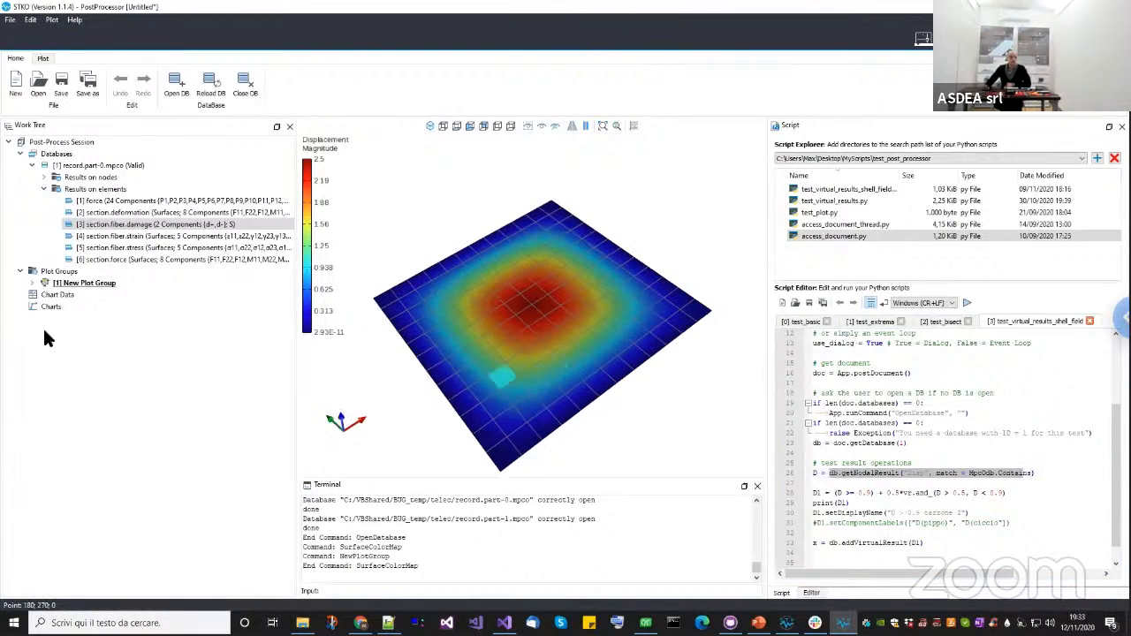
pyautogui.click(33, 283)
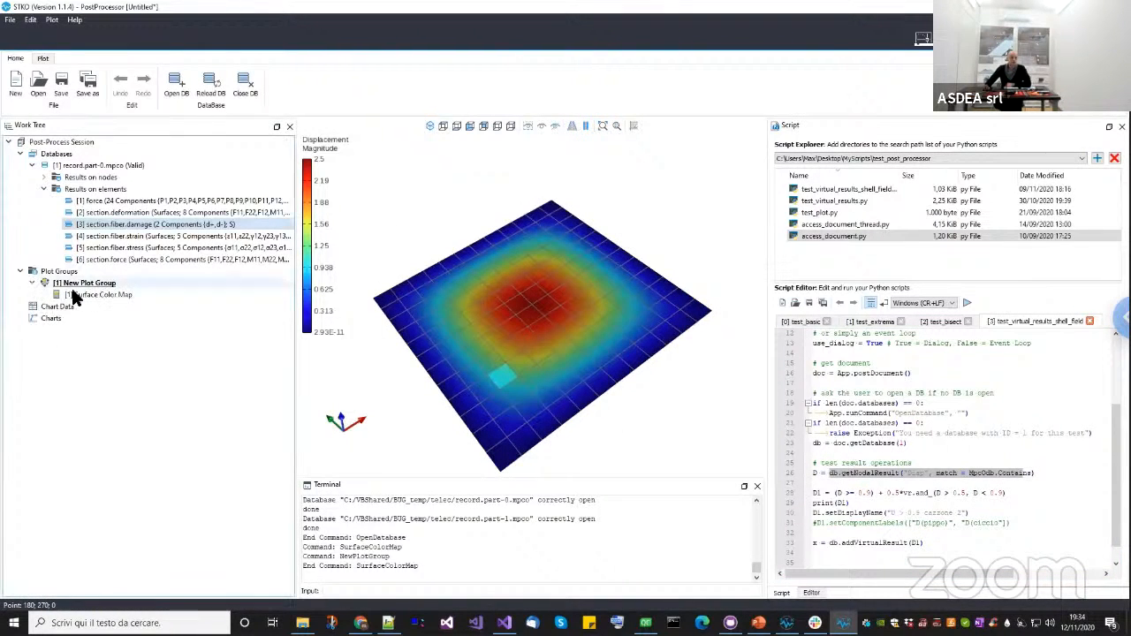
pyautogui.click(100, 296)
pyautogui.press('Delete')
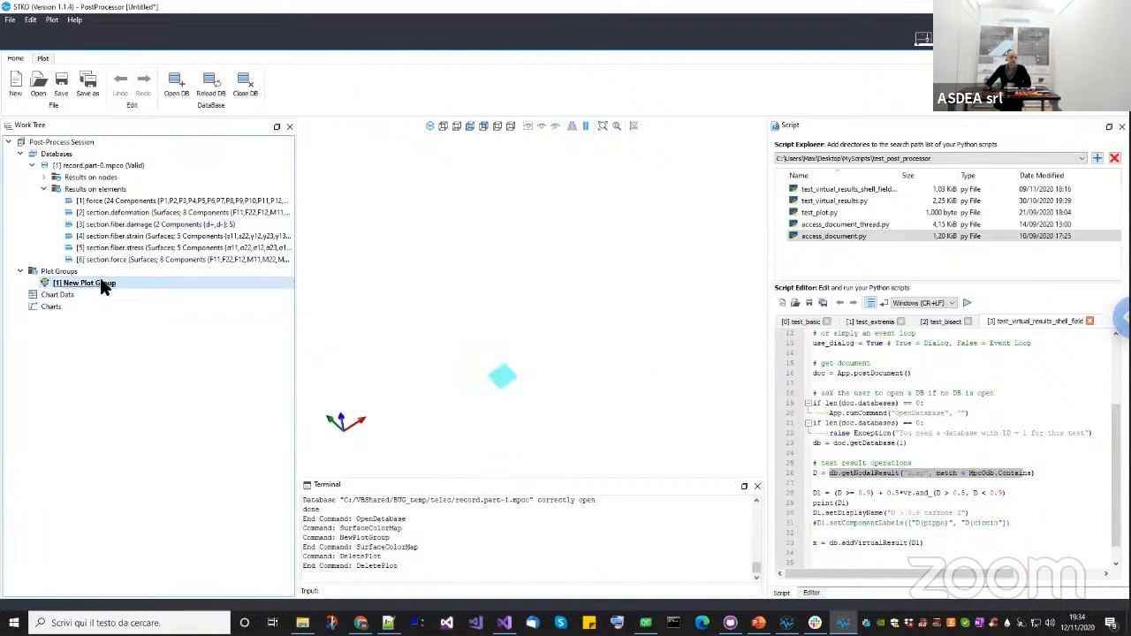
# Add a Beam/Shell Fiber Color Map to New Plot Group, clearing the line 124 breakpoint in Qt Creator and resuming execution.
pyautogui.rightClick(100, 282)
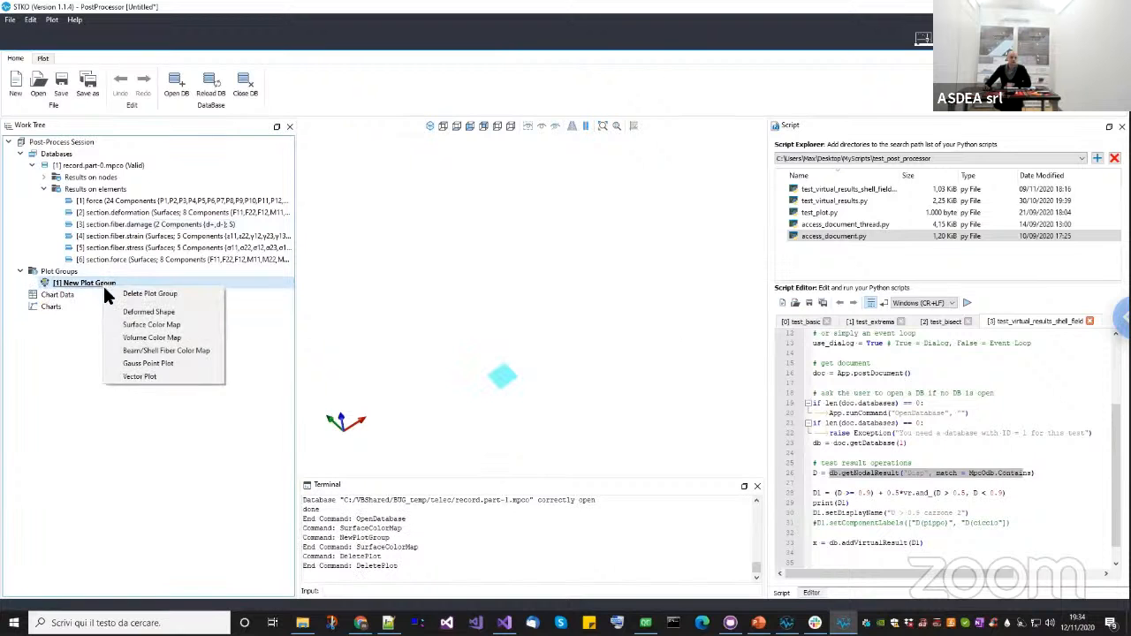
pyautogui.click(129, 352)
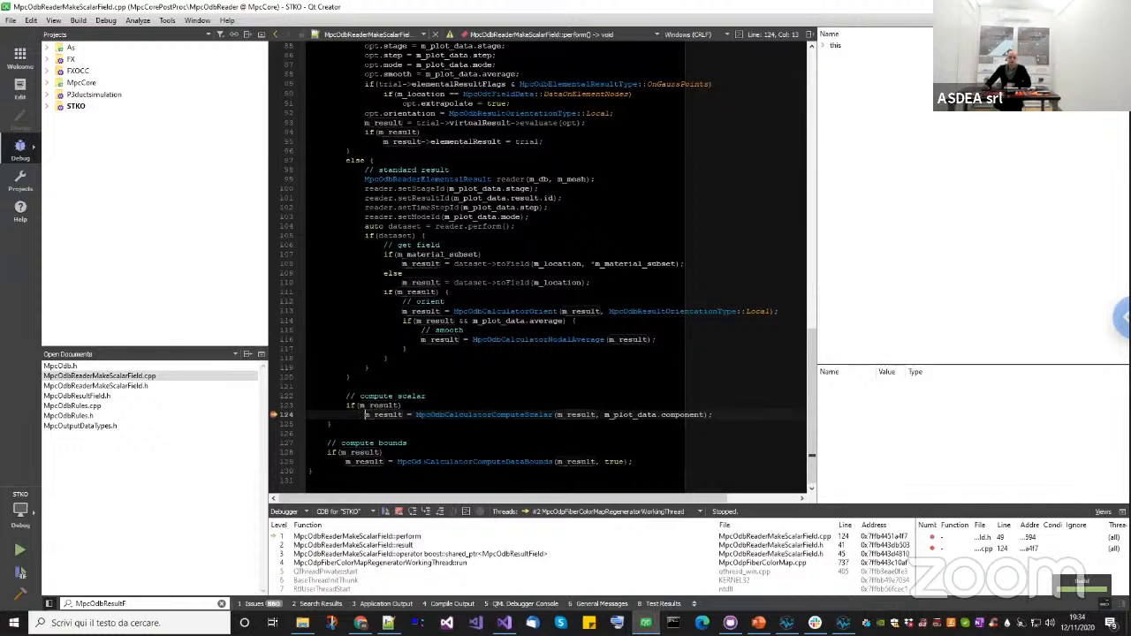
pyautogui.click(276, 418)
pyautogui.click(373, 512)
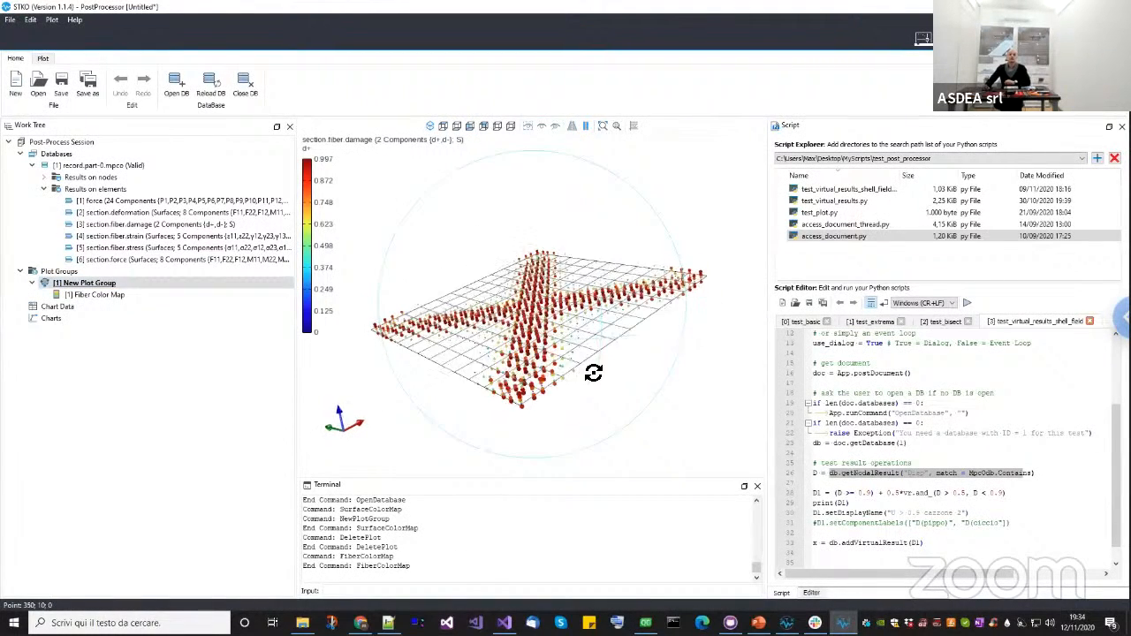
pyautogui.moveTo(593, 373); pyautogui.dragTo(504, 371)
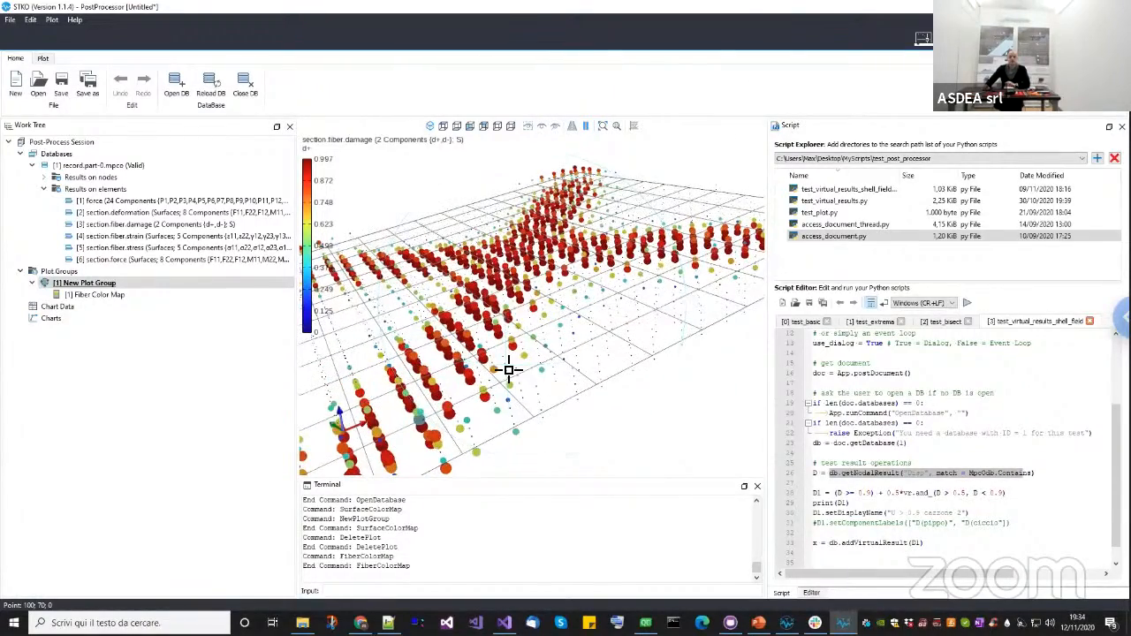
pyautogui.moveTo(538, 330)
pyautogui.mouseDown()
pyautogui.moveTo(599, 394)
pyautogui.moveTo(551, 383)
pyautogui.moveTo(573, 375)
pyautogui.moveTo(502, 336)
pyautogui.moveTo(551, 333)
pyautogui.mouseUp()
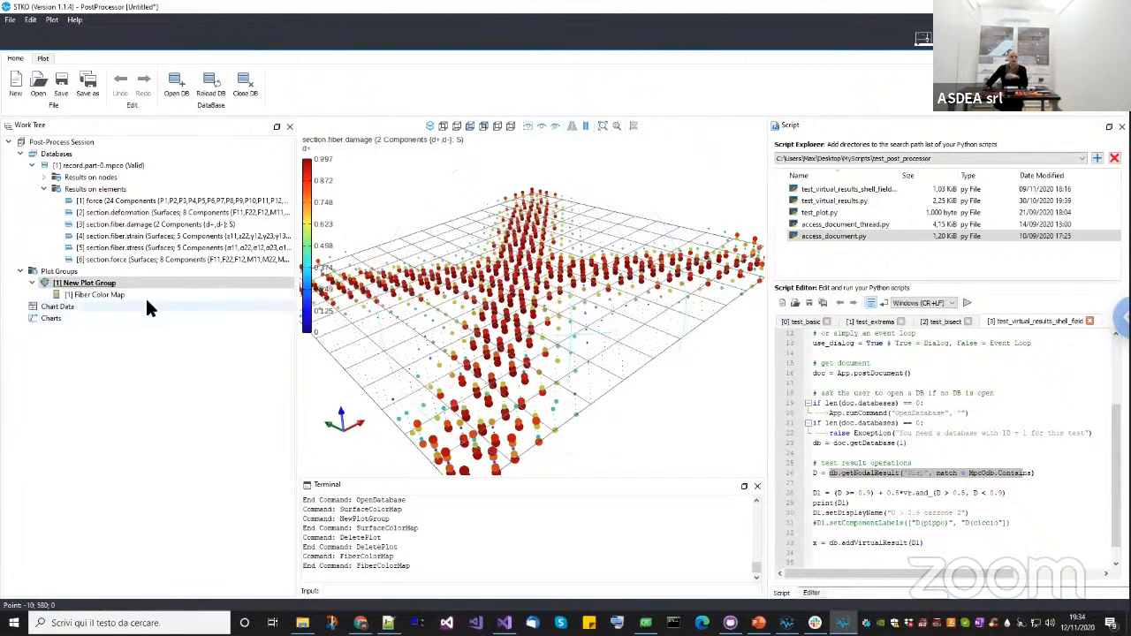
# Open the Fiber Color Map's properties at its visualization settings.
pyautogui.click(139, 295)
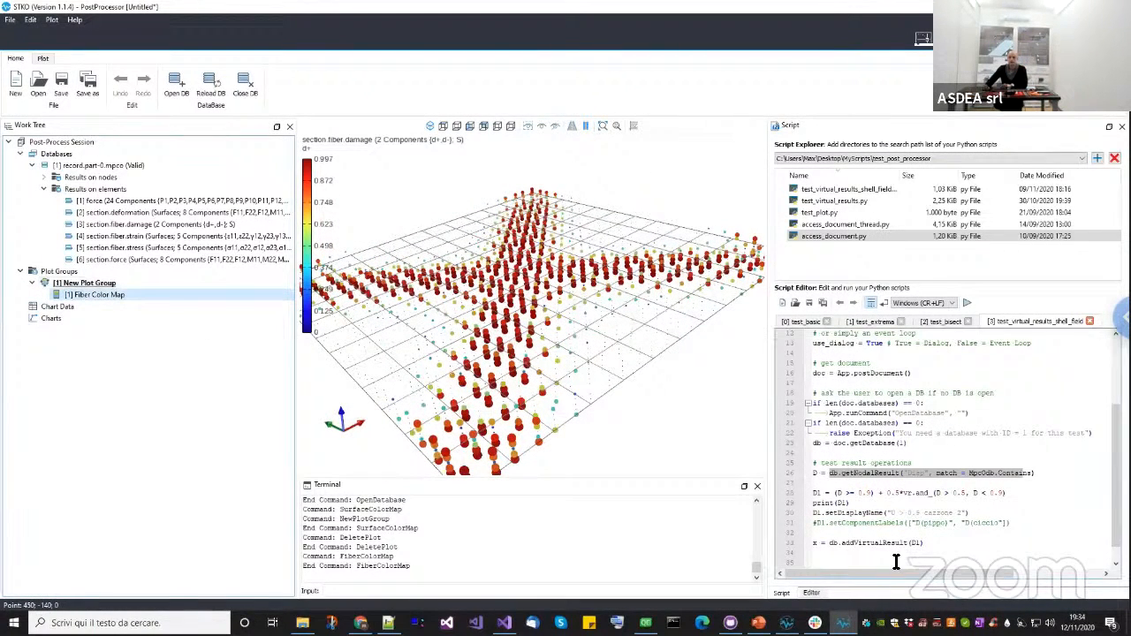
pyautogui.click(811, 593)
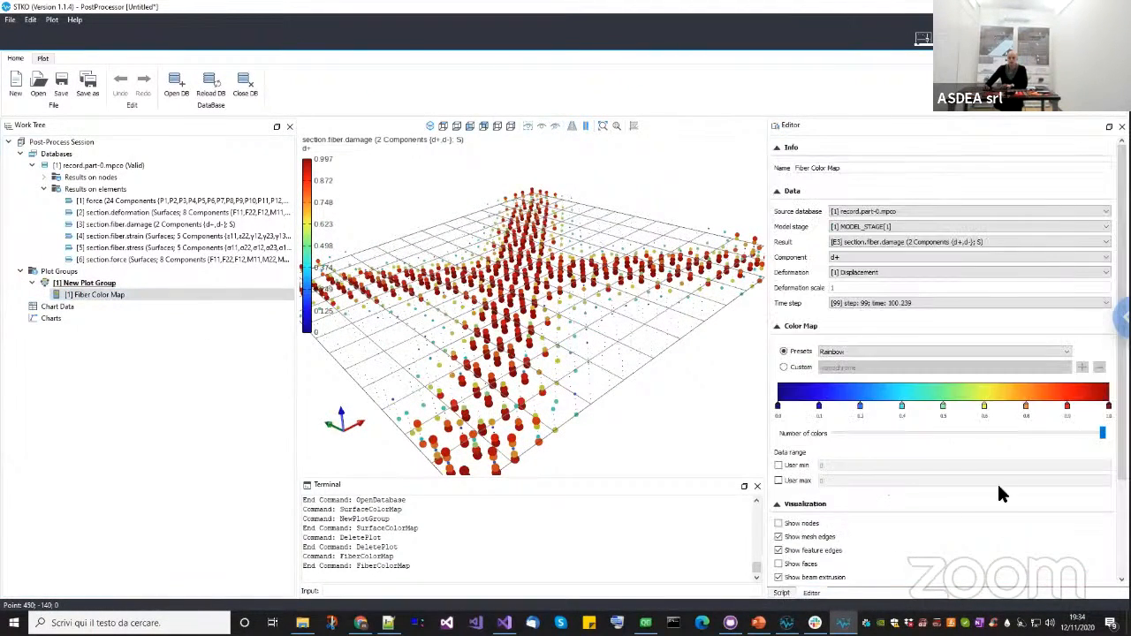
pyautogui.scroll(-3, 941, 354)
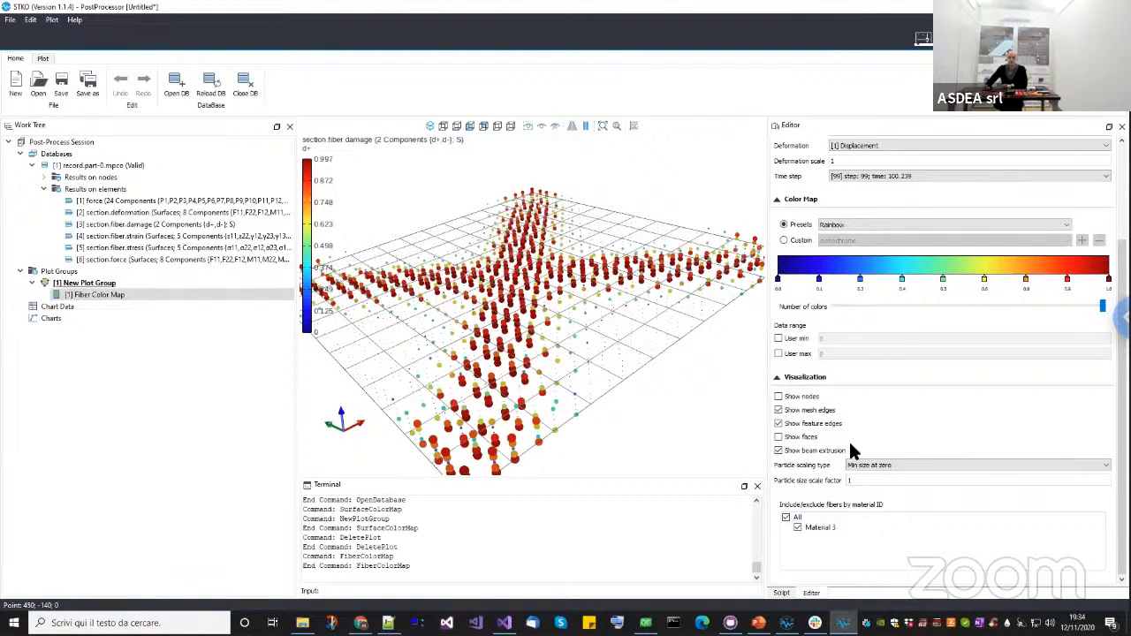
# Try the Constant particle scaling type on the fiber color map, and return it to Min size at zero.
pyautogui.click(877, 464)
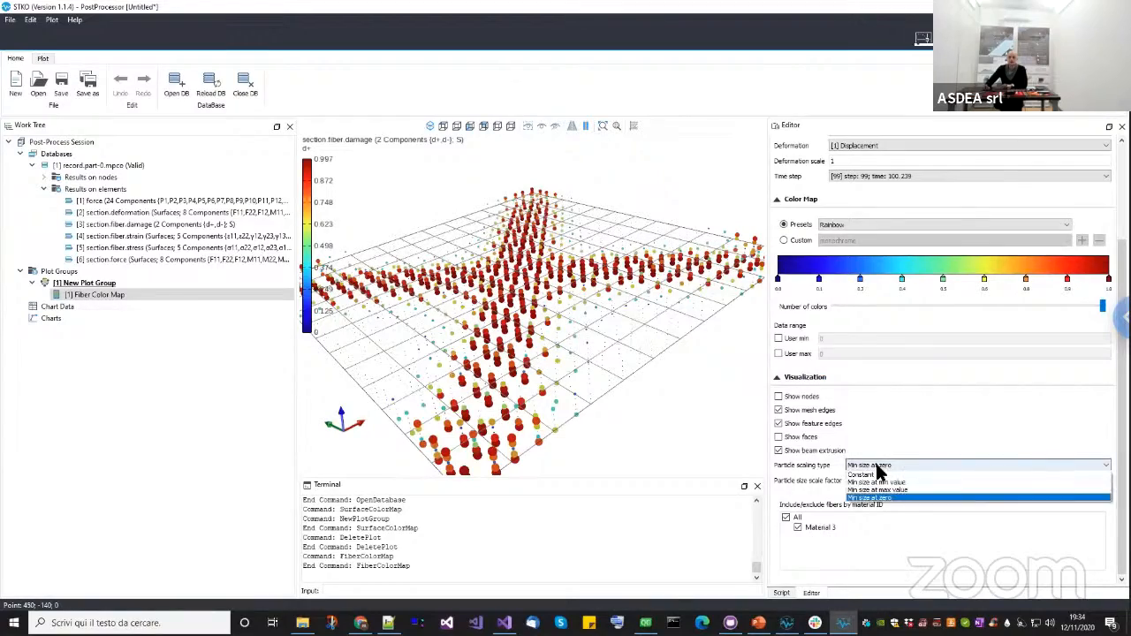
pyautogui.click(862, 476)
pyautogui.moveTo(588, 352); pyautogui.dragTo(738, 415)
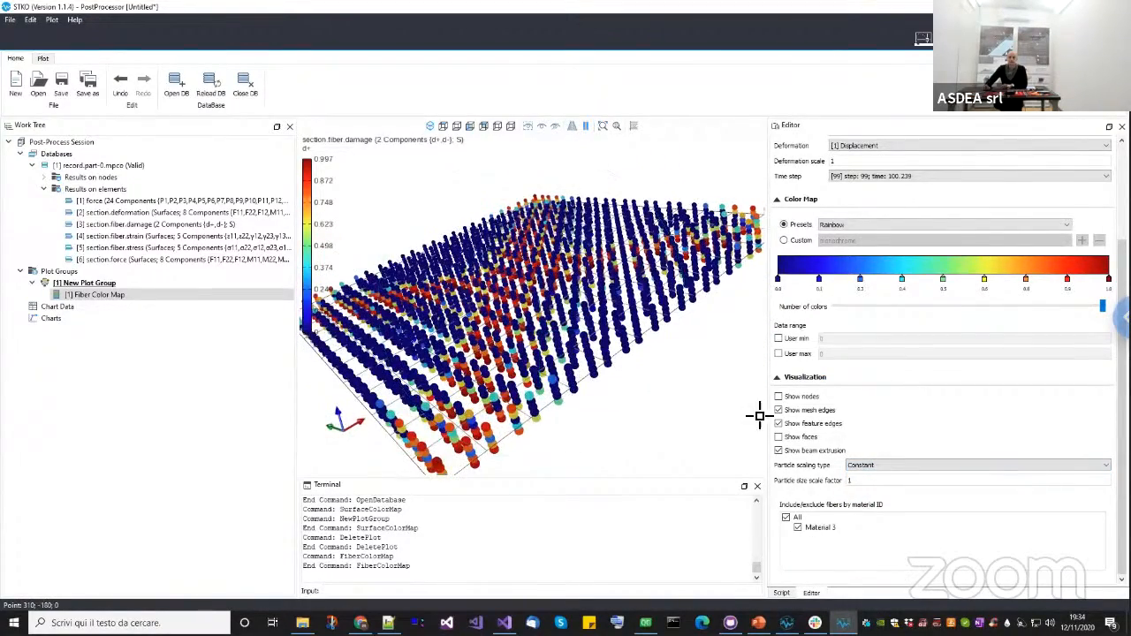
pyautogui.click(854, 465)
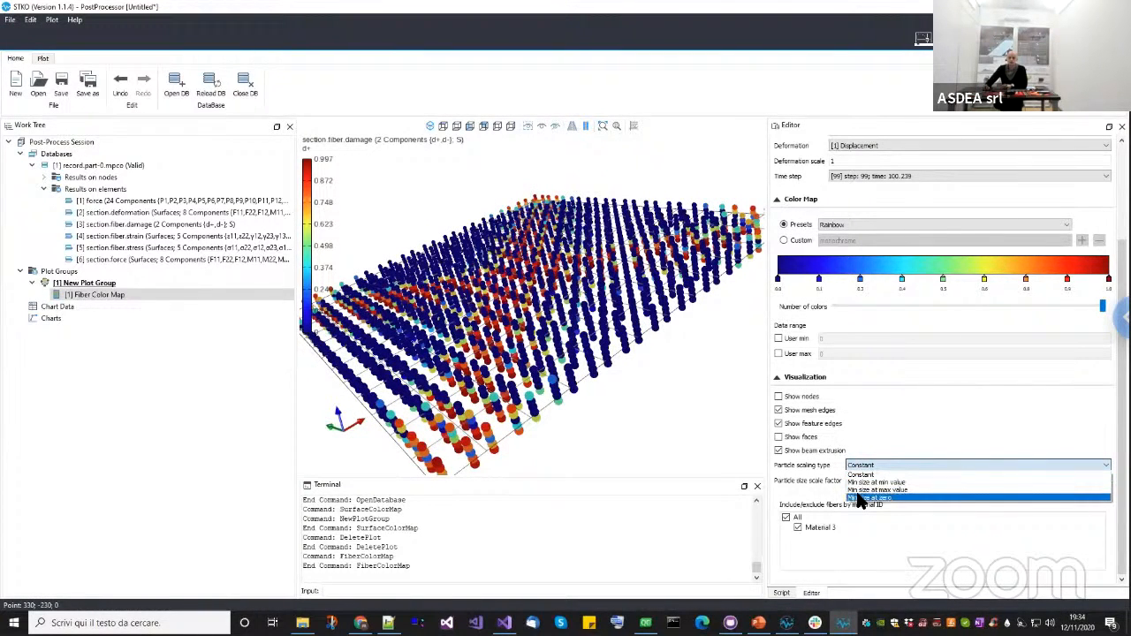
pyautogui.click(866, 497)
pyautogui.moveTo(627, 369); pyautogui.dragTo(544, 243)
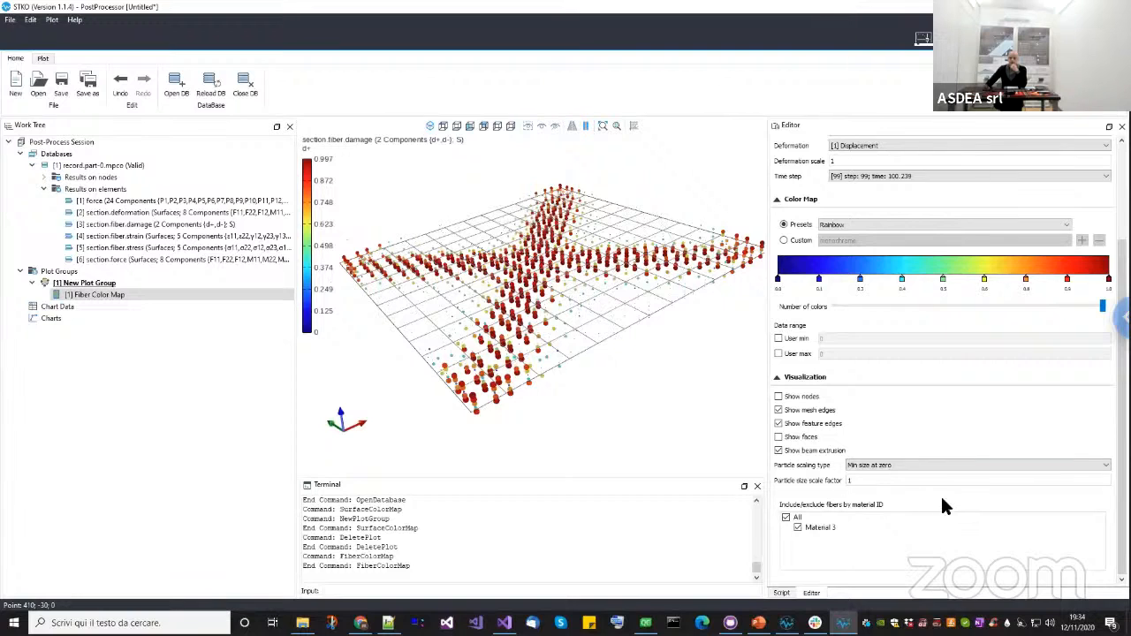
# Set the fiber color map's particle scaling type to Constant and inspect the fibers across the slab.
pyautogui.click(887, 482)
pyautogui.click(875, 466)
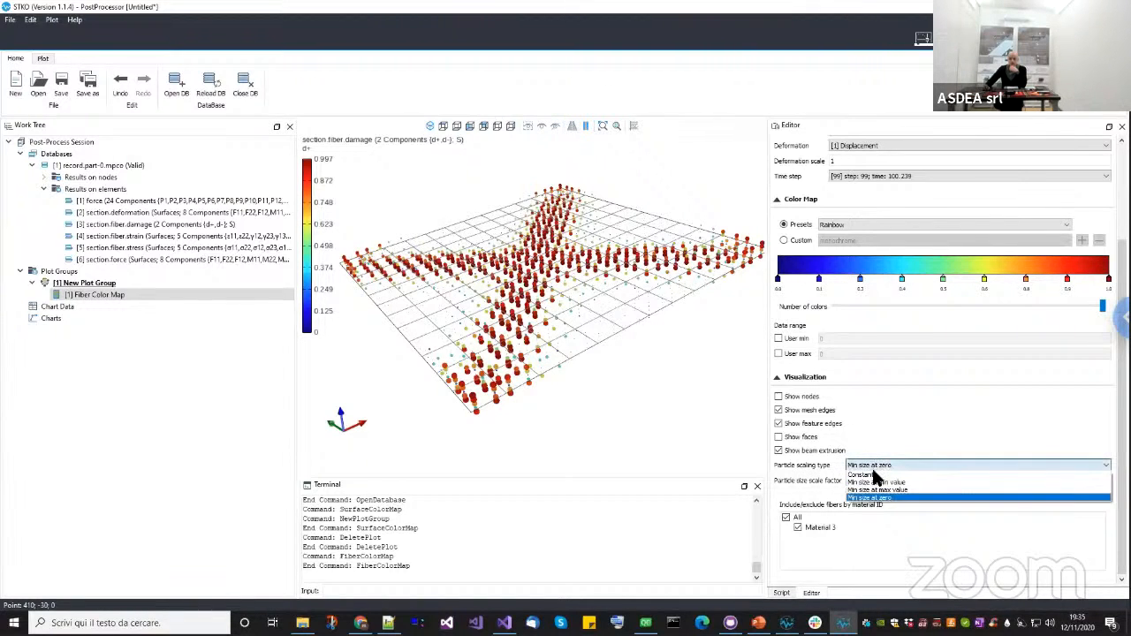
pyautogui.click(866, 479)
pyautogui.moveTo(660, 416); pyautogui.dragTo(354, 309)
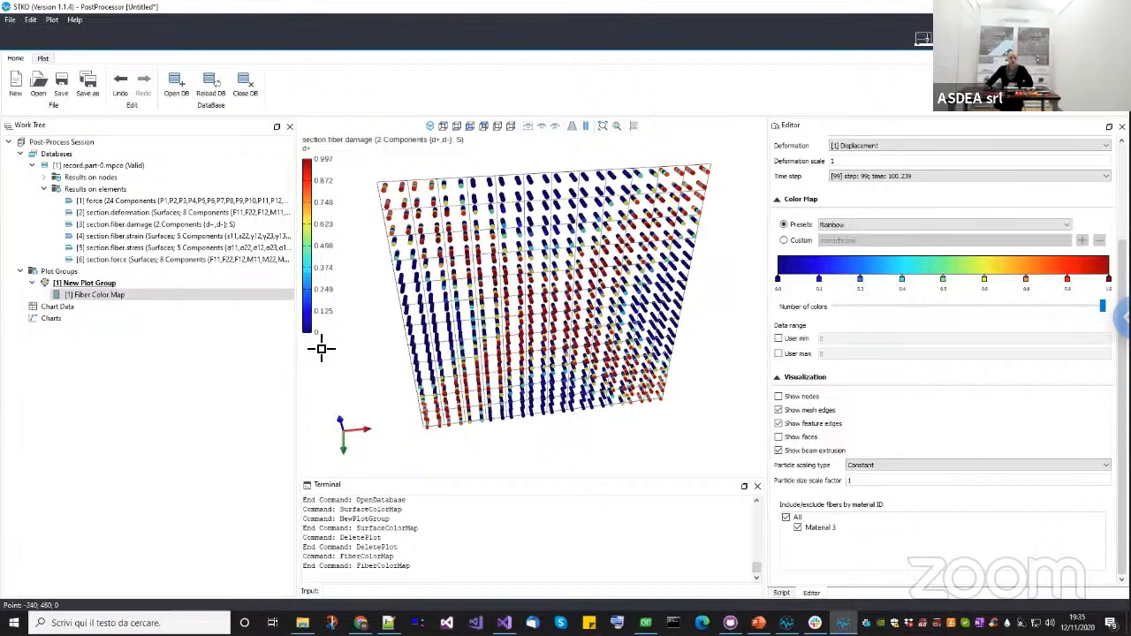
pyautogui.moveTo(541, 399); pyautogui.dragTo(630, 385)
# Set the fiber color map's particle size scale factor to 2.
pyautogui.click(847, 480)
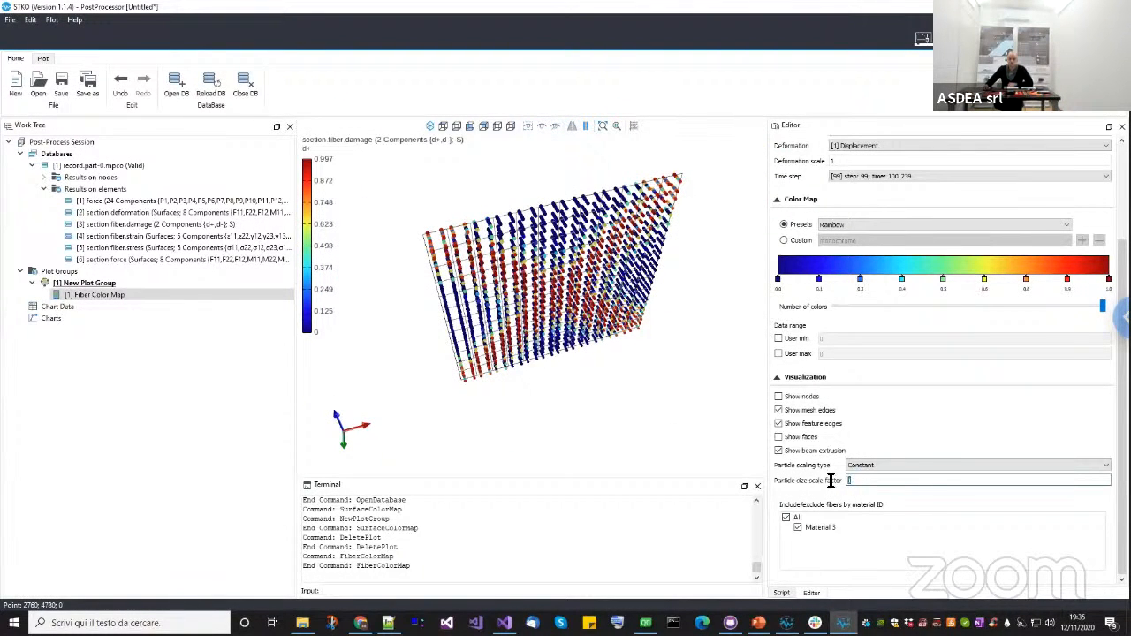
pyautogui.rightClick(847, 481)
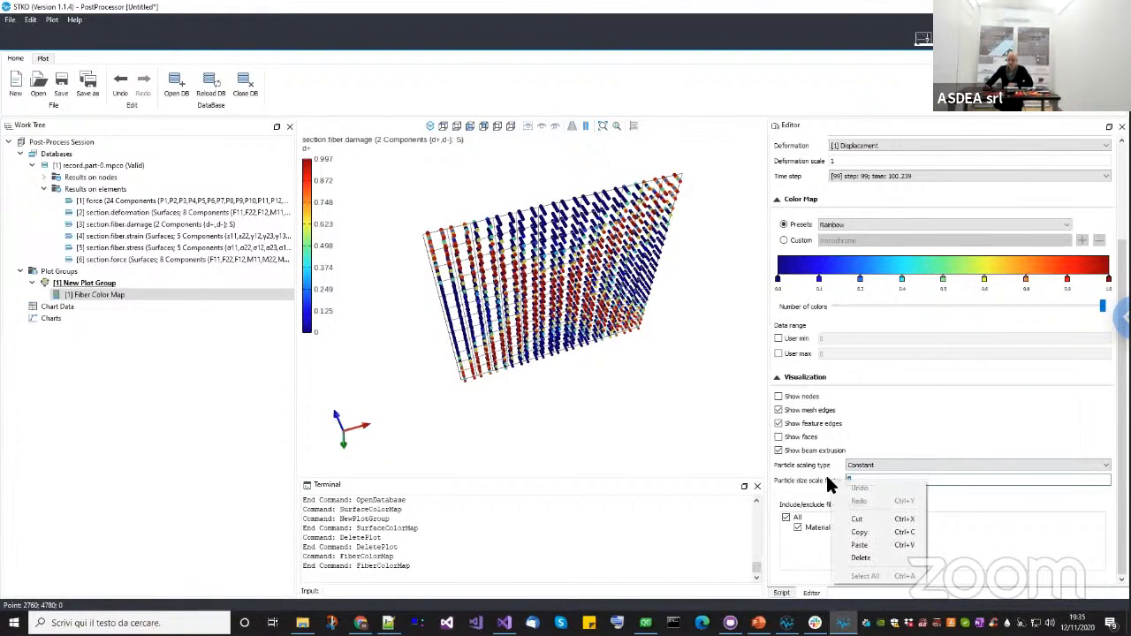
pyautogui.click(920, 486)
pyautogui.press('BackSpace')
pyautogui.write('3')
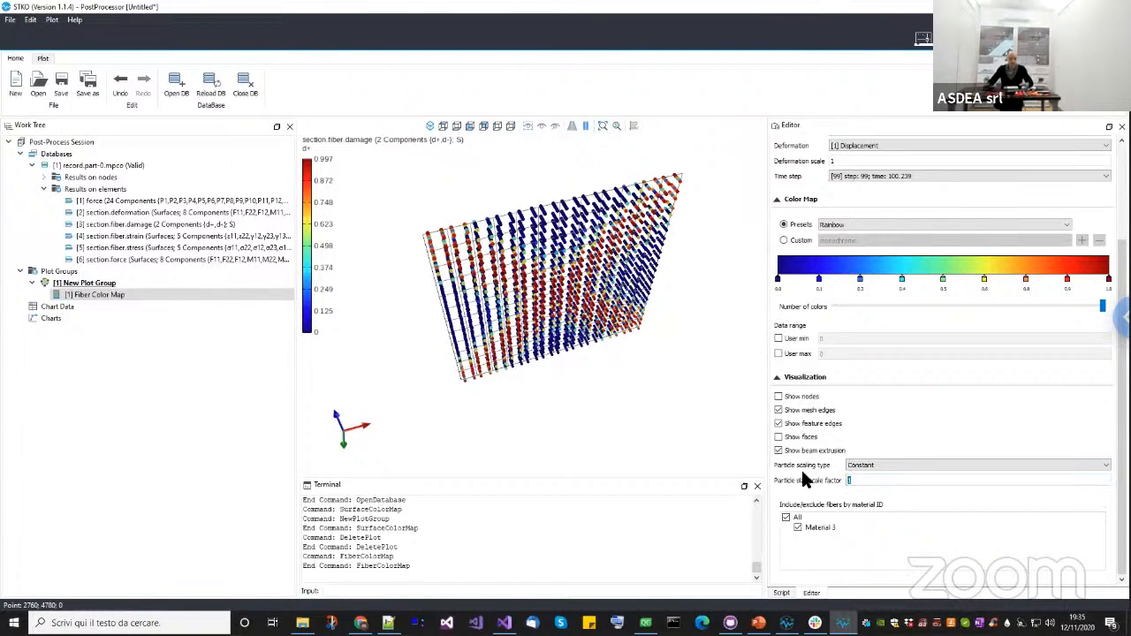
pyautogui.press('Return')
pyautogui.moveTo(490, 346); pyautogui.dragTo(575, 341)
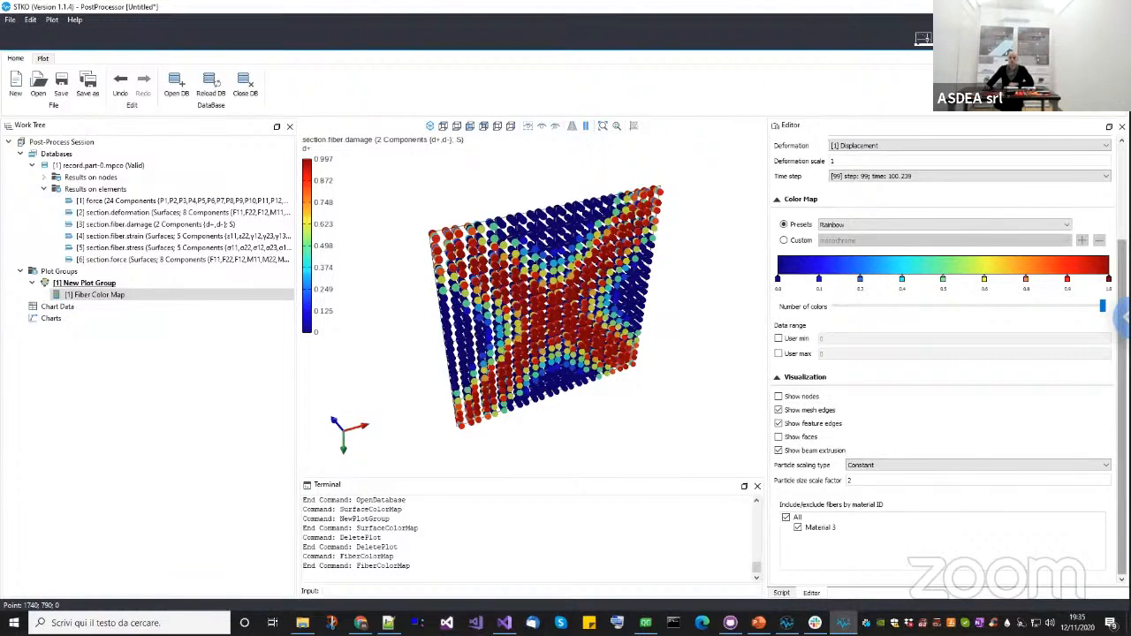
# Set the fiber color map's deformation scale to 100 and inspect the deformed slab.
pyautogui.moveTo(1122, 359); pyautogui.dragTo(1123, 263)
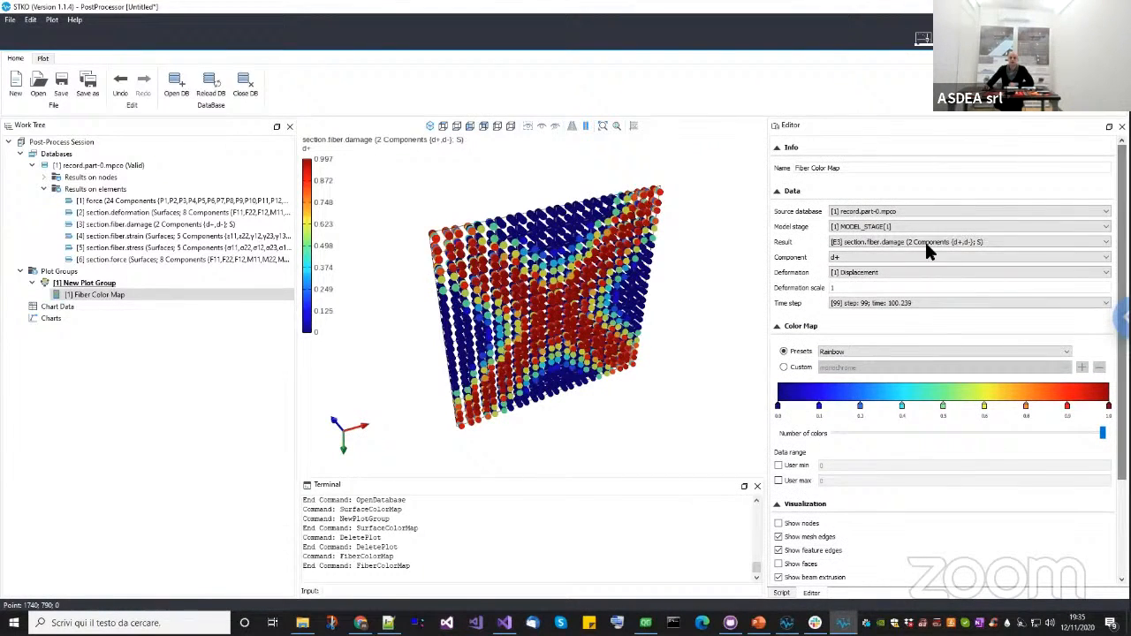
pyautogui.click(857, 287)
pyautogui.write('00')
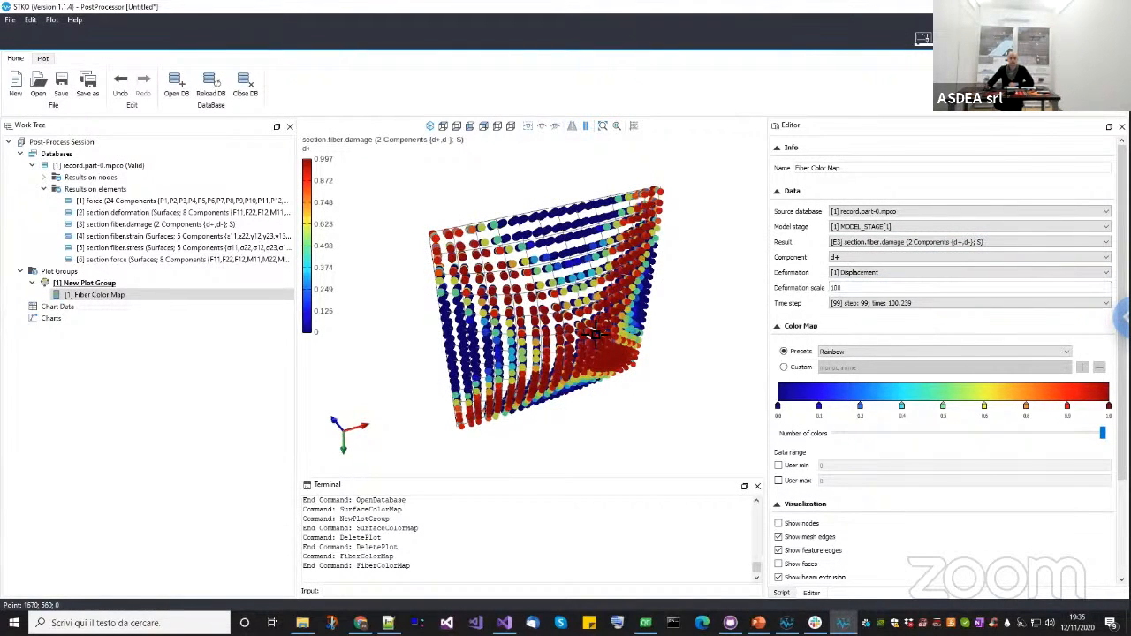
pyautogui.moveTo(541, 347); pyautogui.dragTo(437, 232)
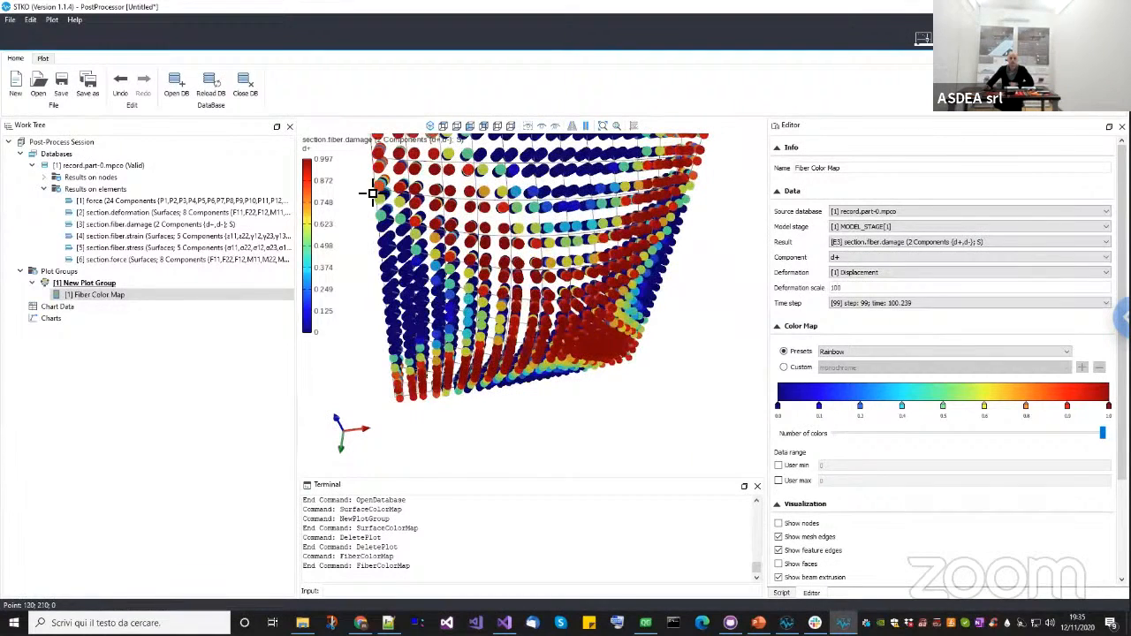
pyautogui.moveTo(518, 316); pyautogui.dragTo(370, 189)
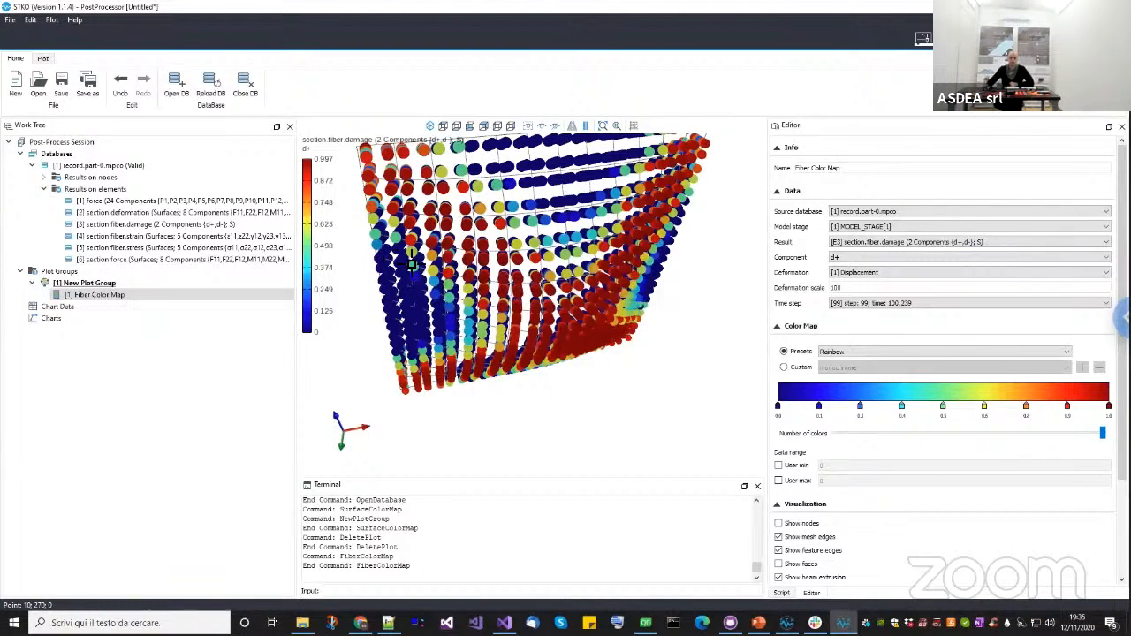
# In the test_virtual_results_shell_field script, change the getNodalResult call for "Disp" to getElementalResult with "damage".
pyautogui.click(782, 592)
pyautogui.click(887, 387)
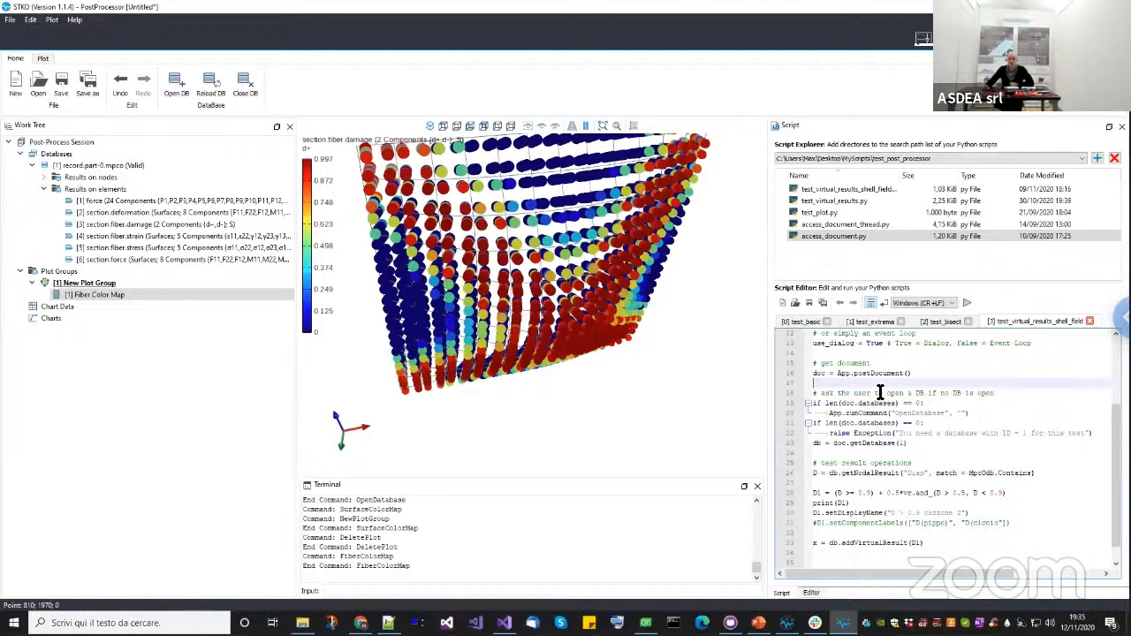
pyautogui.scroll(-1, 824, 377)
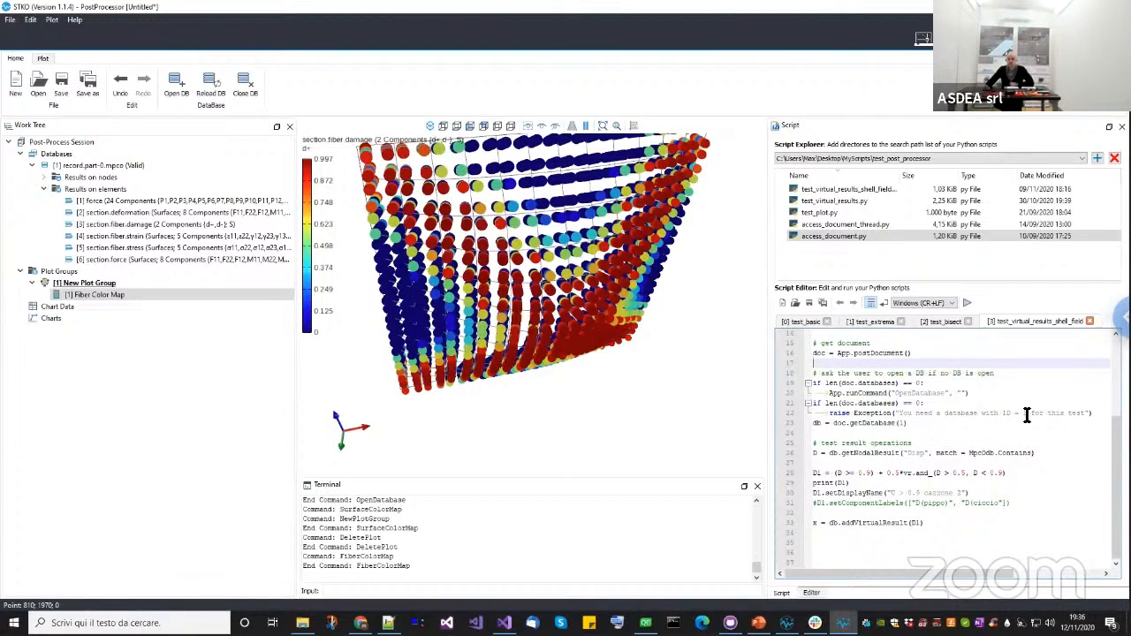
pyautogui.click(949, 322)
pyautogui.click(1010, 319)
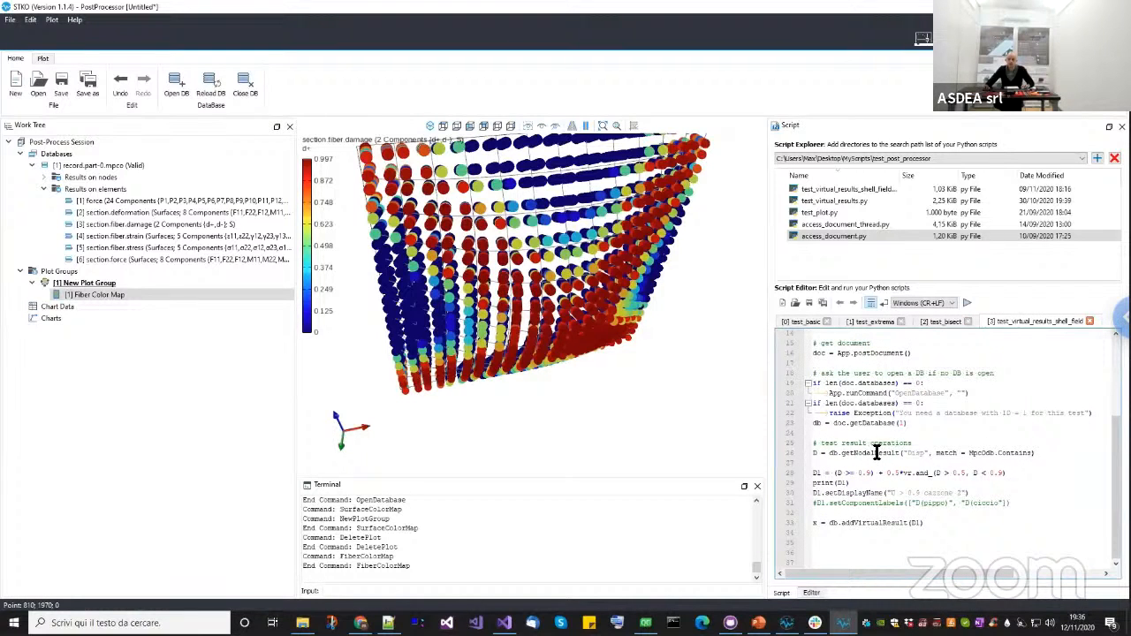
pyautogui.click(873, 453)
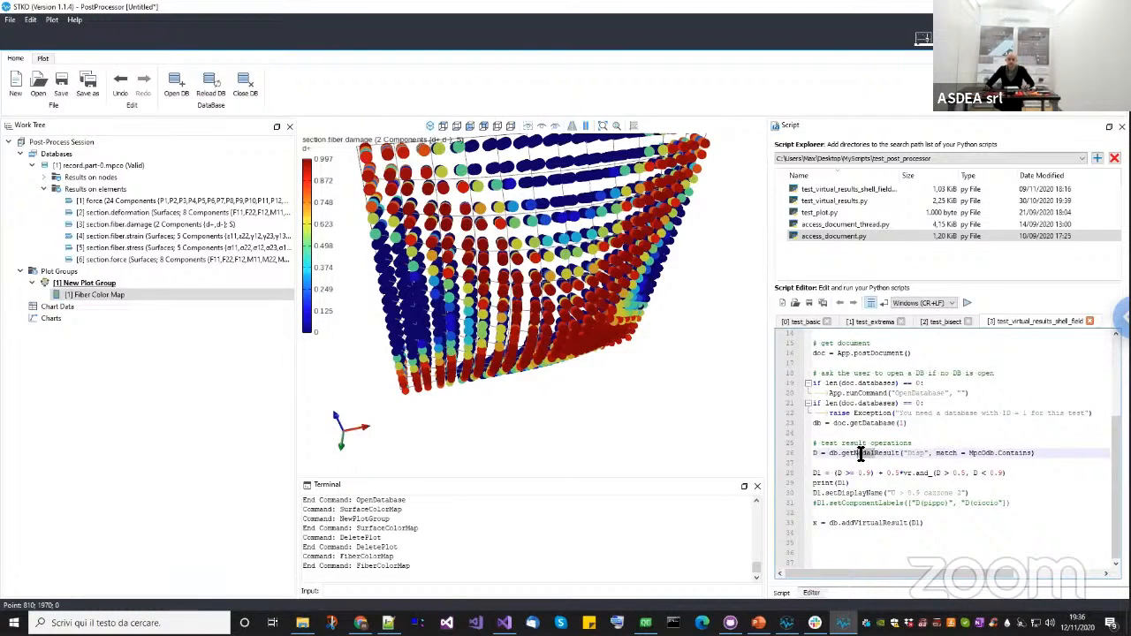
pyautogui.write('Element')
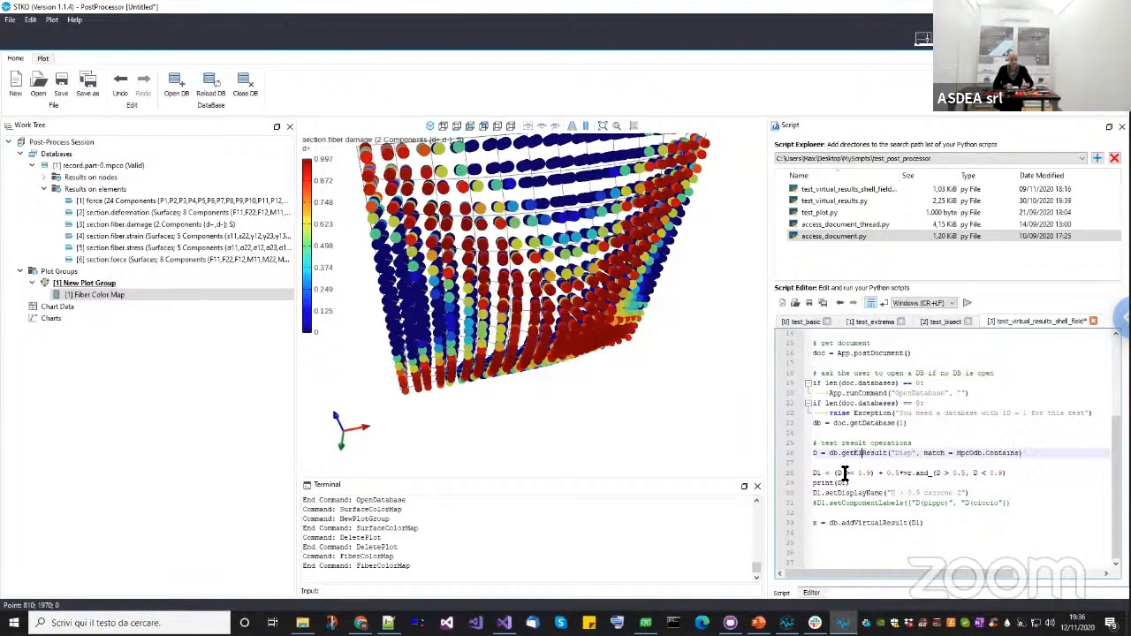
pyautogui.write('al')
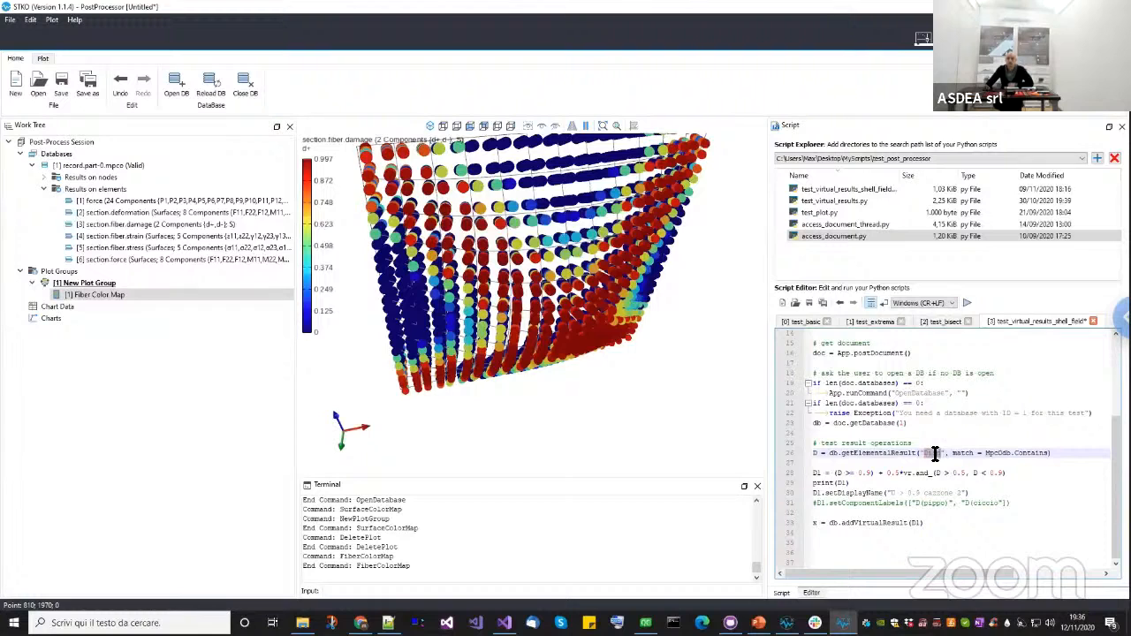
pyautogui.write('damage')
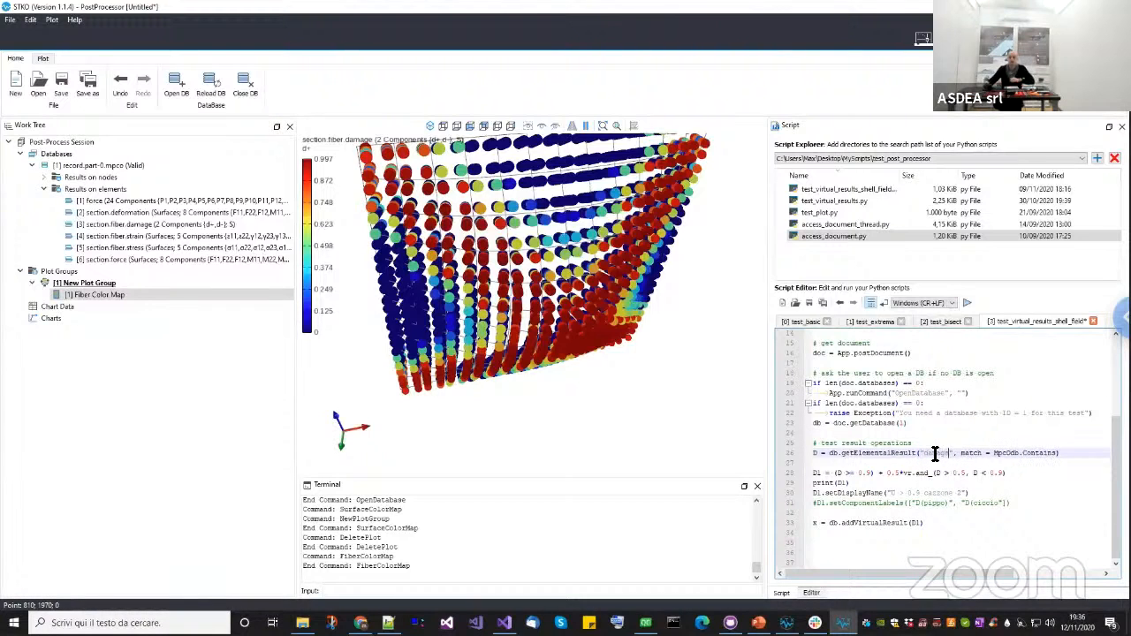
# Highlight the db.getElementalResult line in the script and examine the matching fiber damage plot from another angle.
pyautogui.click(972, 511)
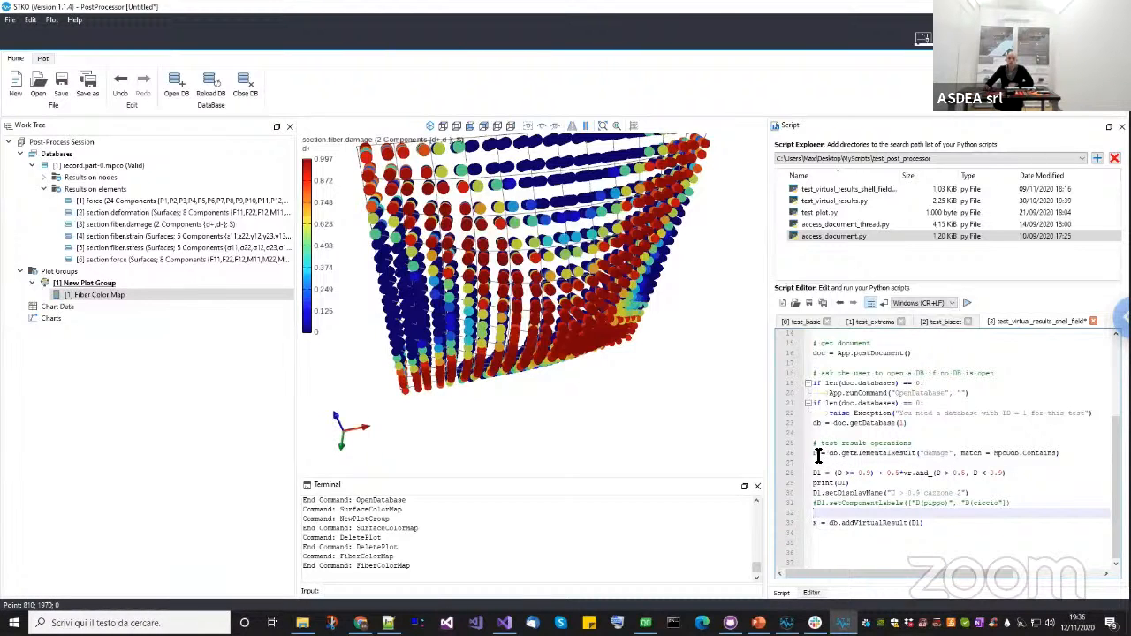
pyautogui.moveTo(817, 455); pyautogui.dragTo(1068, 455)
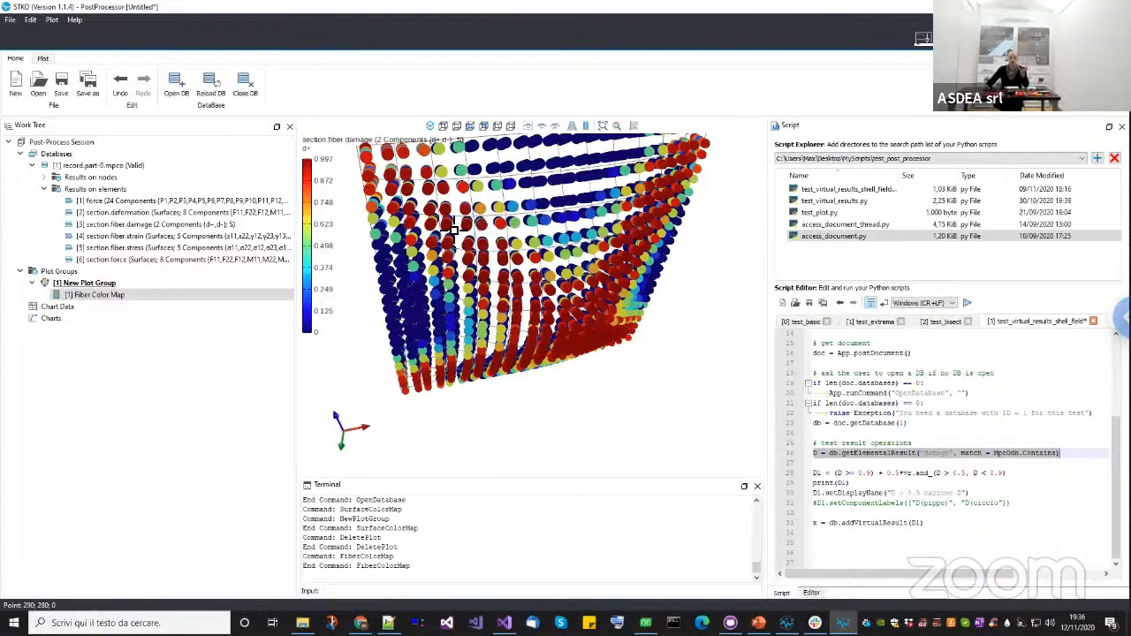
pyautogui.moveTo(454, 278); pyautogui.dragTo(521, 300)
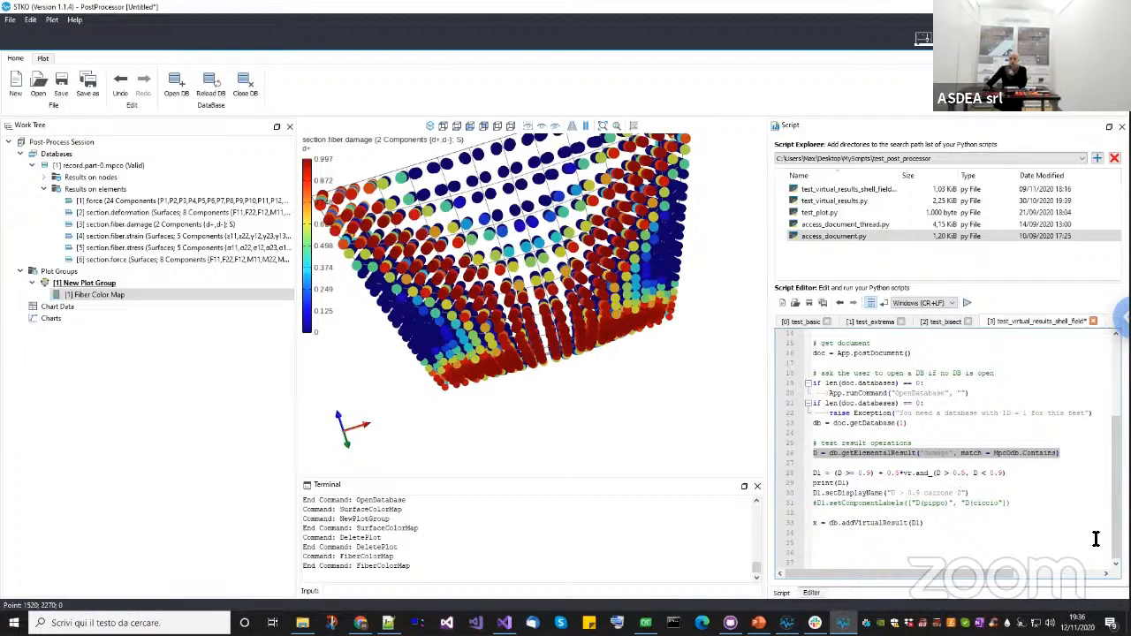
# Highlight the (D >= 0.9) and vr.and_ terms of the D1 expression in the script to examine its damage conditions.
pyautogui.click(907, 505)
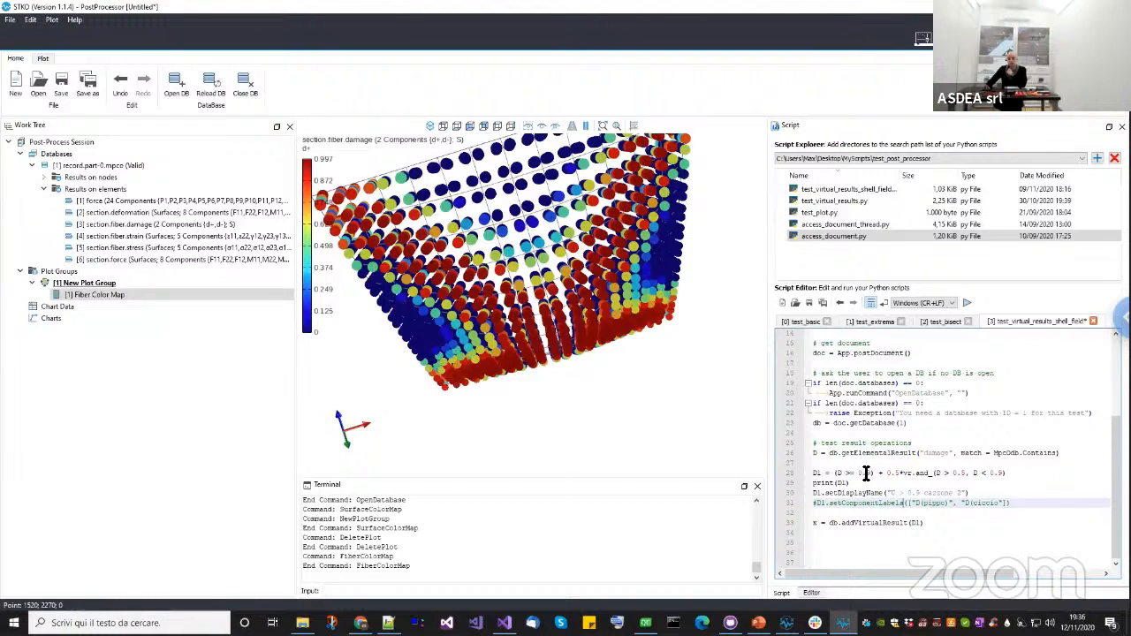
pyautogui.moveTo(878, 472); pyautogui.dragTo(838, 473)
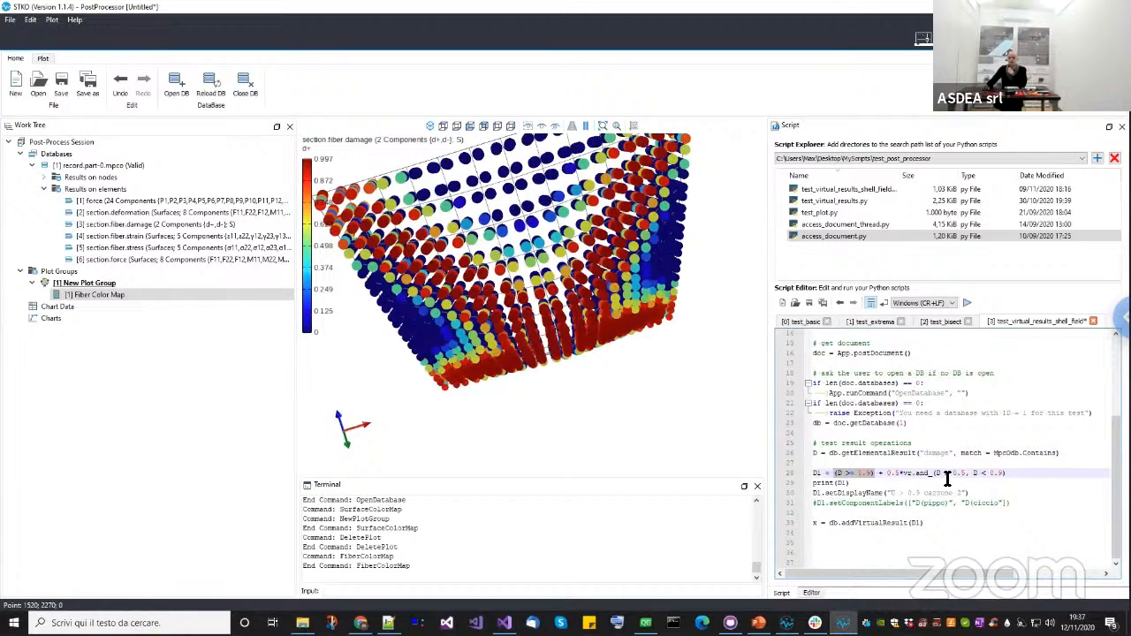
pyautogui.moveTo(901, 473); pyautogui.dragTo(934, 473)
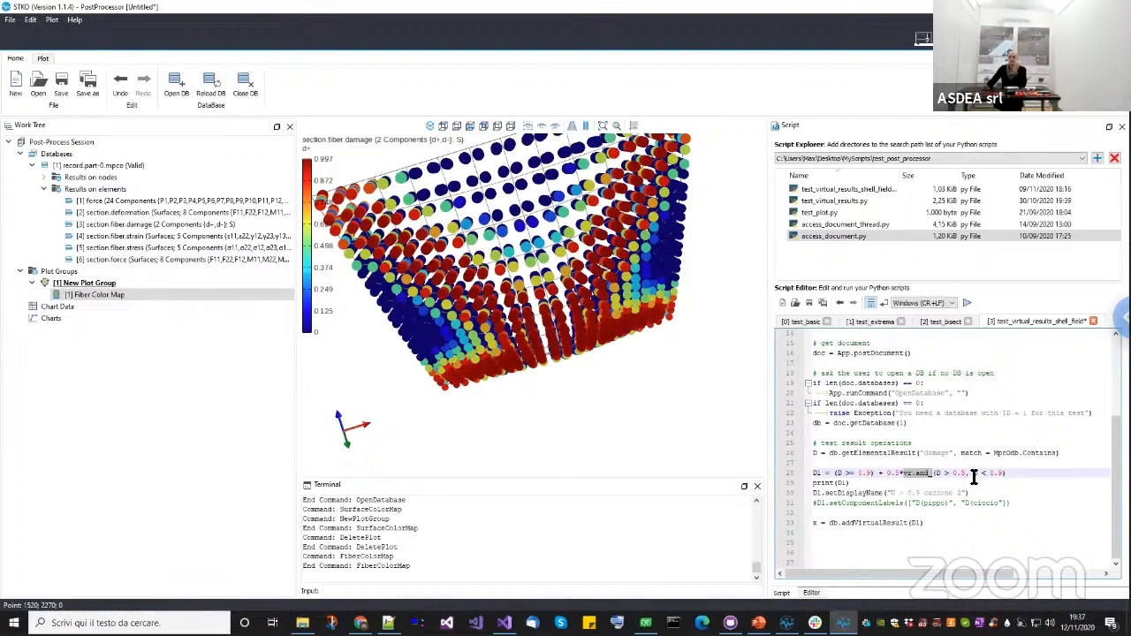
pyautogui.click(974, 474)
# Change the D1.setDisplayName text in the script to "D> 0.9 2", removing the Italian word.
pyautogui.click(839, 493)
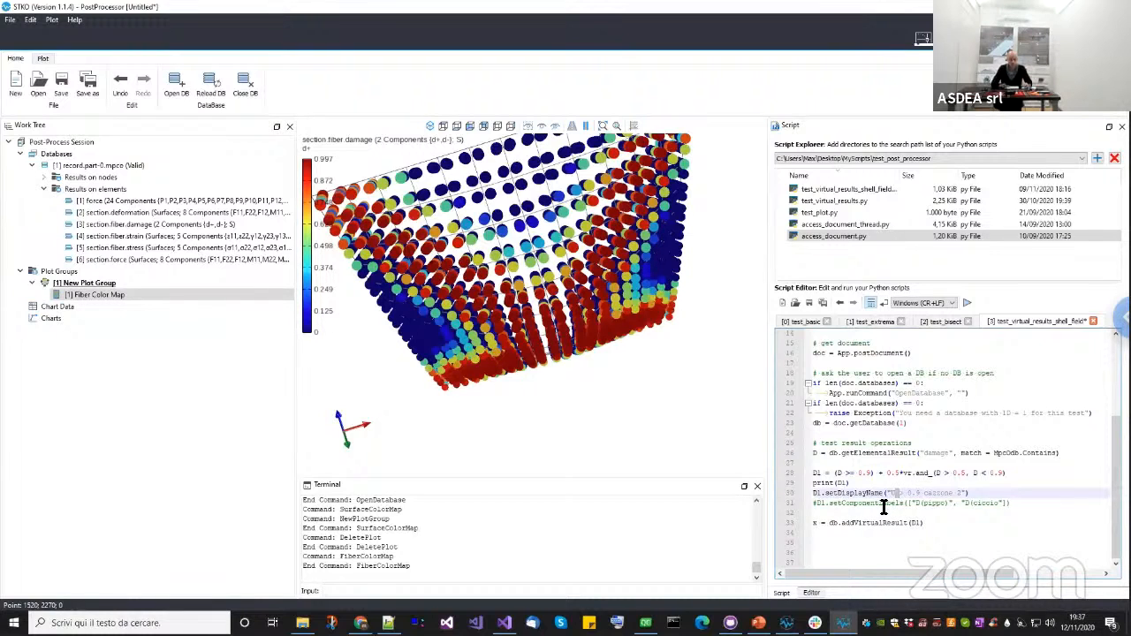
pyautogui.press('BackSpace')
pyautogui.press('Return')
pyautogui.write('D')
pyautogui.press('BackSpace')
pyautogui.press('BackSpace')
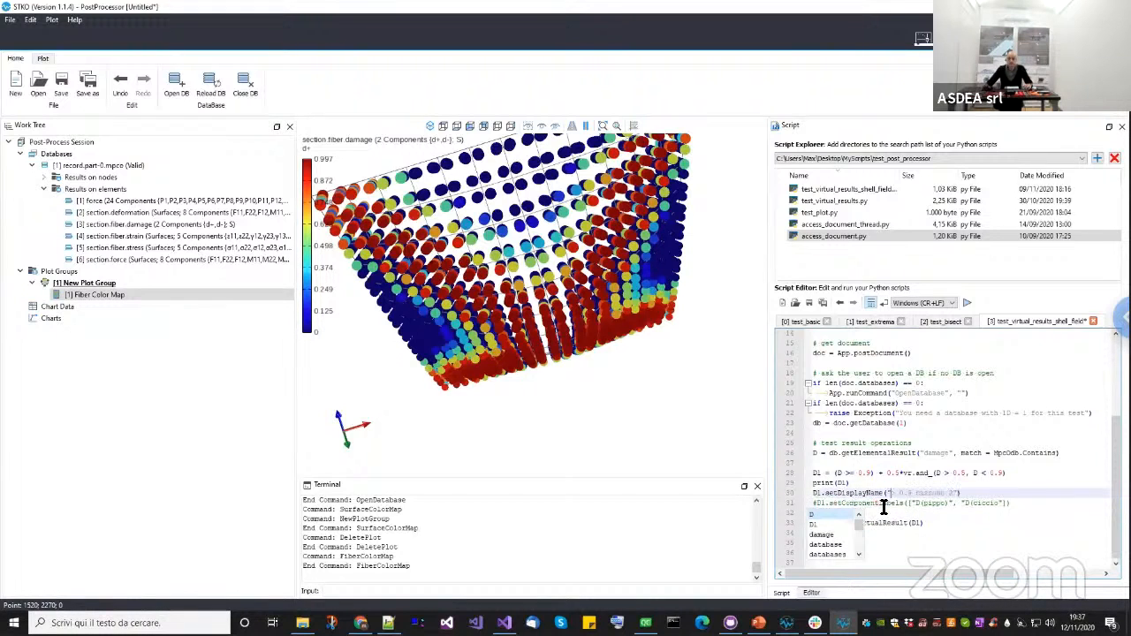
pyautogui.click(953, 520)
pyautogui.doubleClick(936, 492)
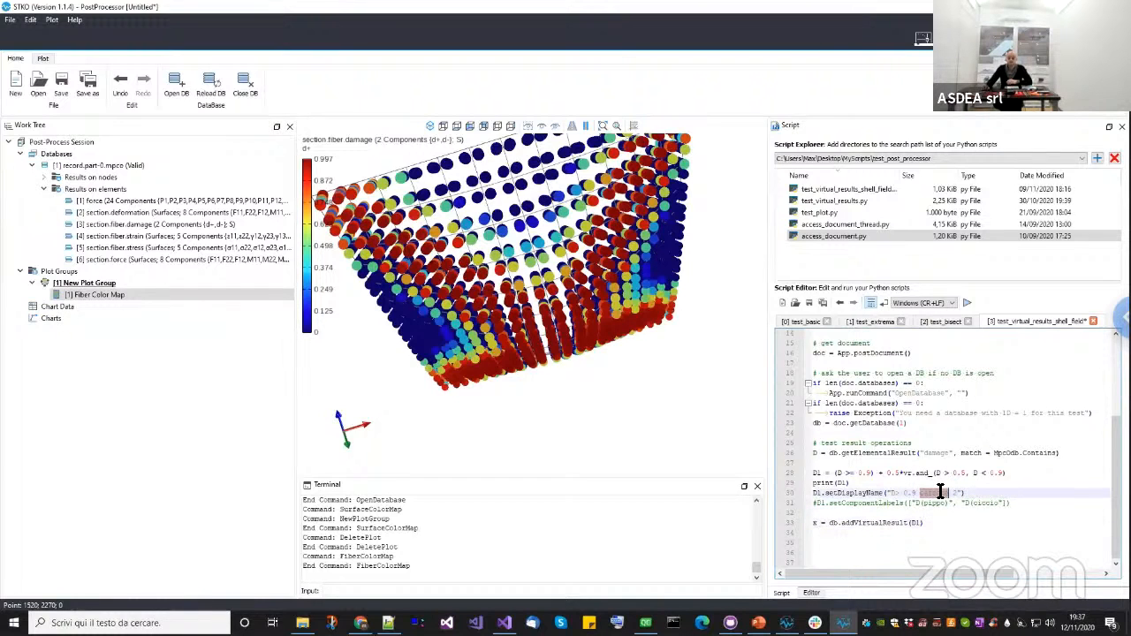
pyautogui.press('BackSpace')
# Delete the commented-out D1.setComponentLabels line below the display name call.
pyautogui.click(836, 504)
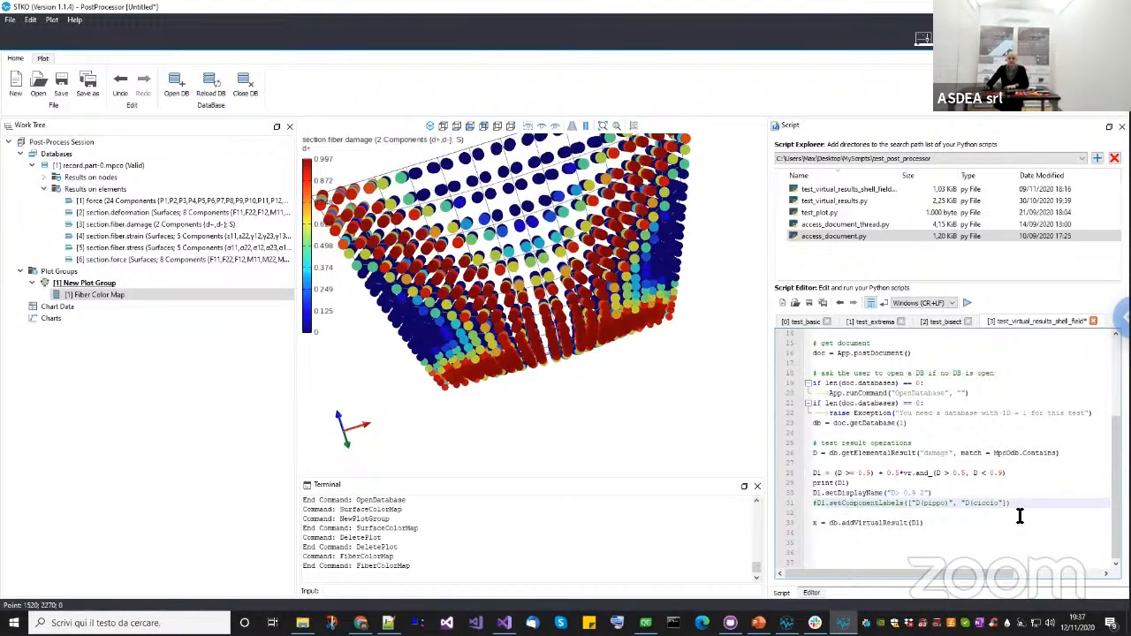
pyautogui.keyDown('shift'); pyautogui.click(779, 493); pyautogui.keyUp('shift')
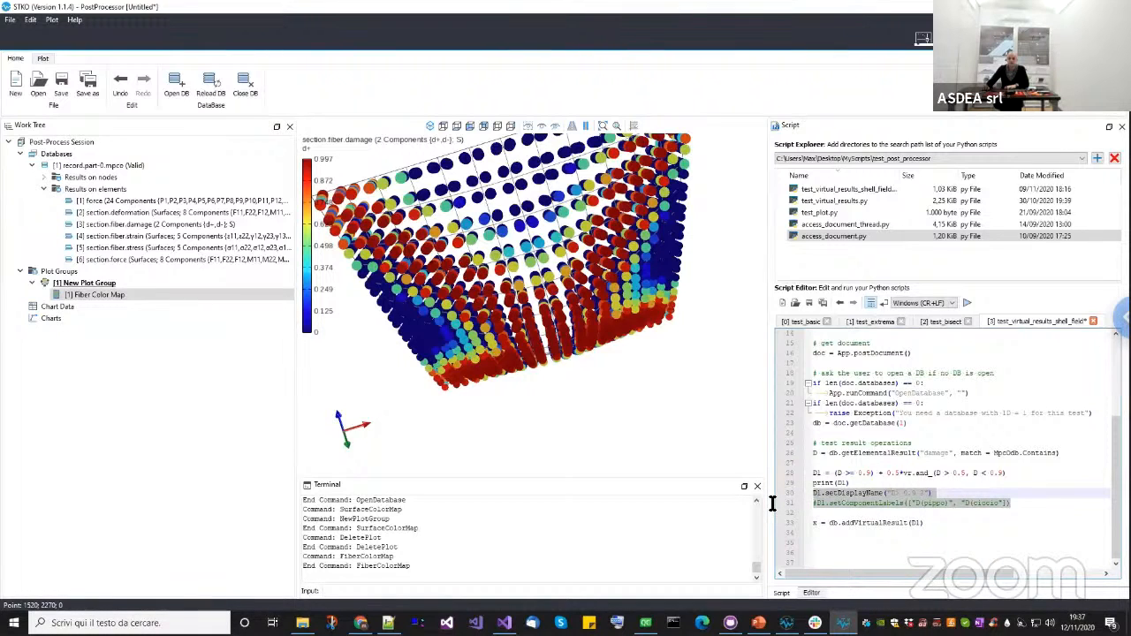
pyautogui.moveTo(772, 504); pyautogui.dragTo(772, 507)
pyautogui.press('BackSpace')
pyautogui.press('BackSpace')
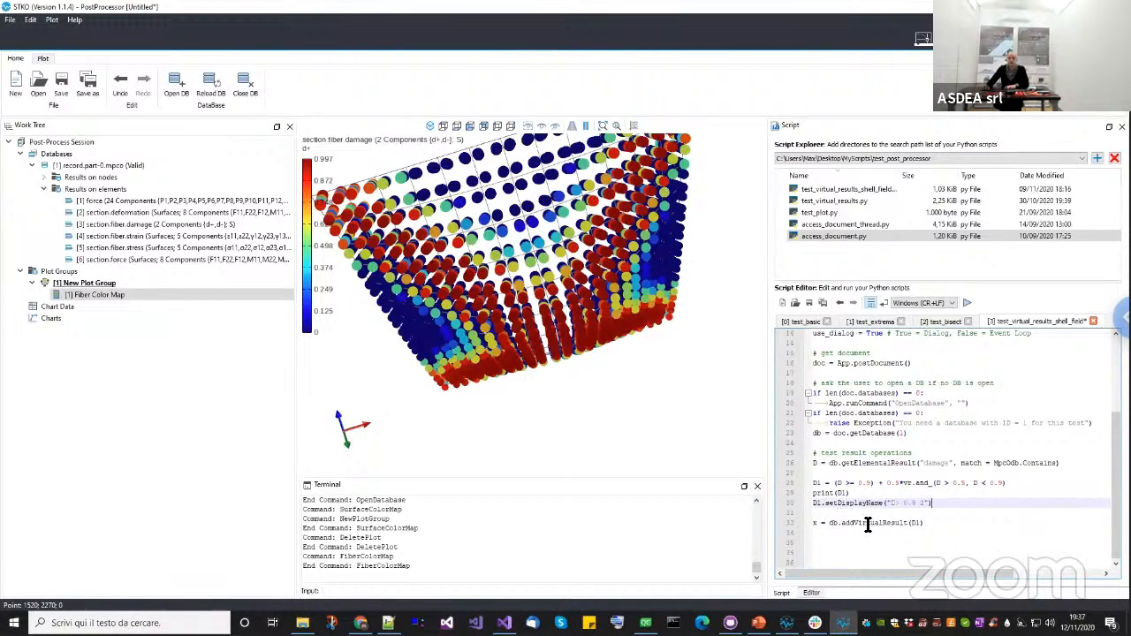
# Run the script to add D1 to the database as a virtual result and select it among the results on elements.
pyautogui.doubleClick(861, 525)
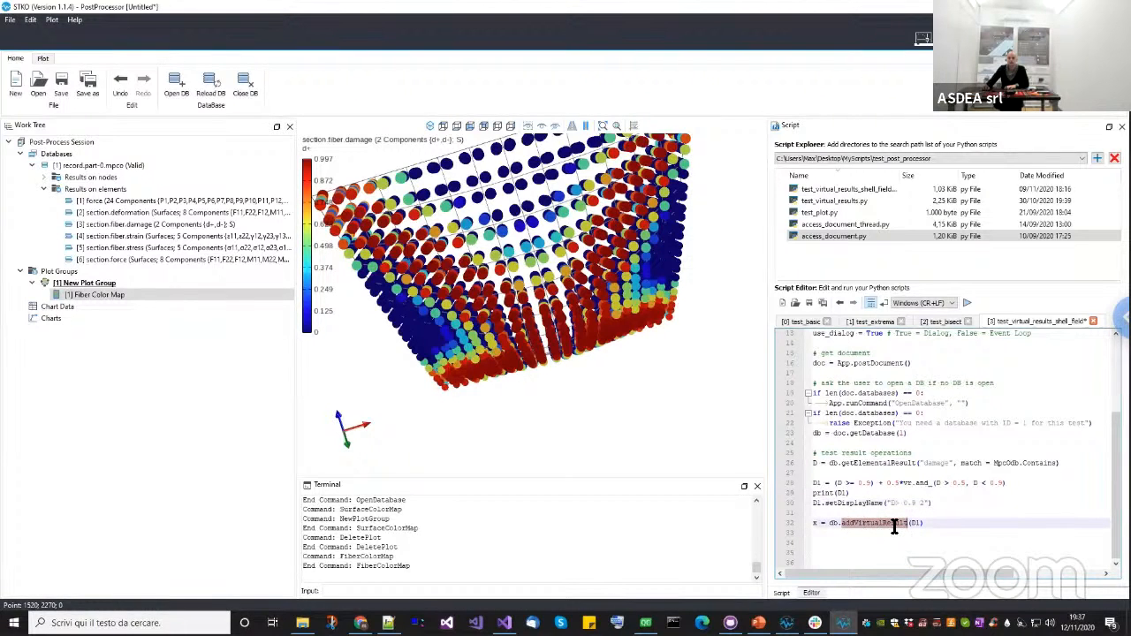
pyautogui.doubleClick(833, 524)
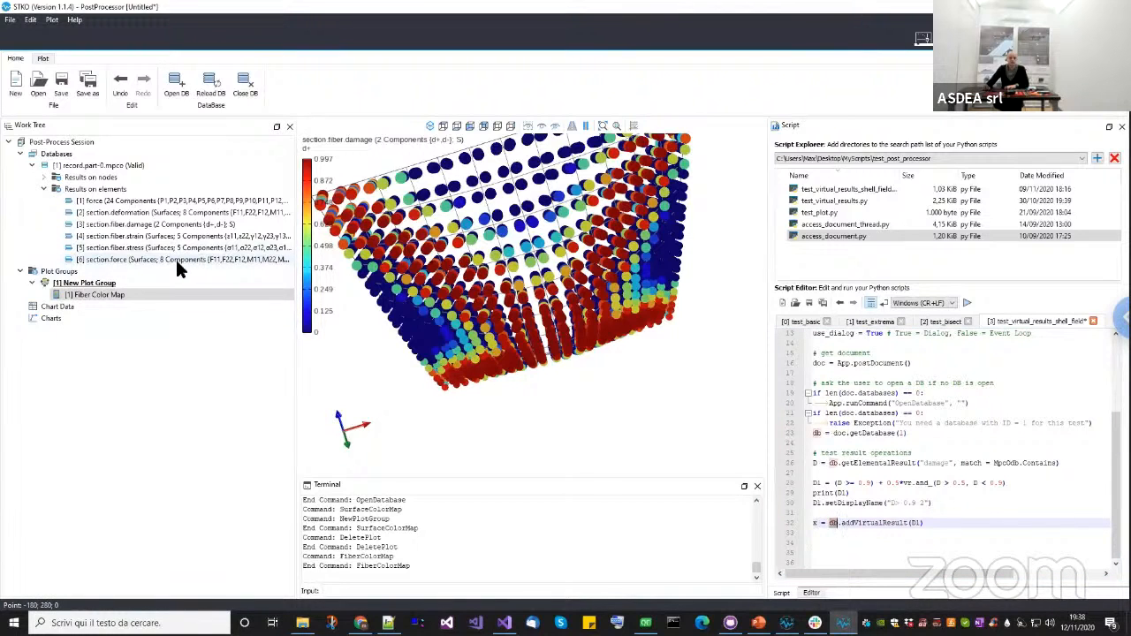
pyautogui.click(967, 303)
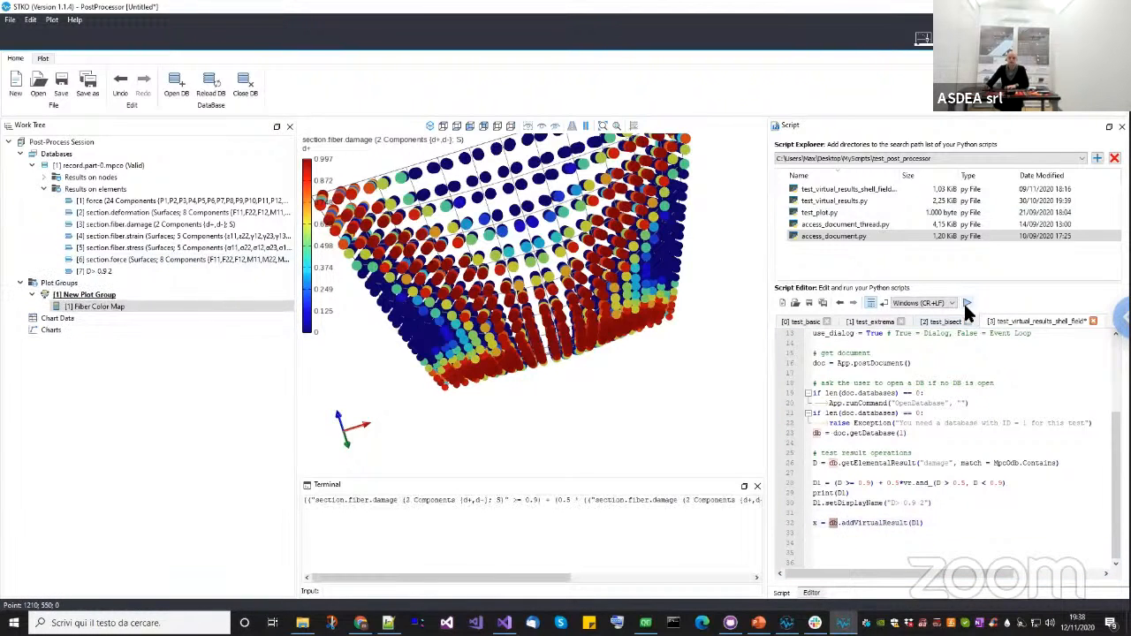
pyautogui.click(92, 272)
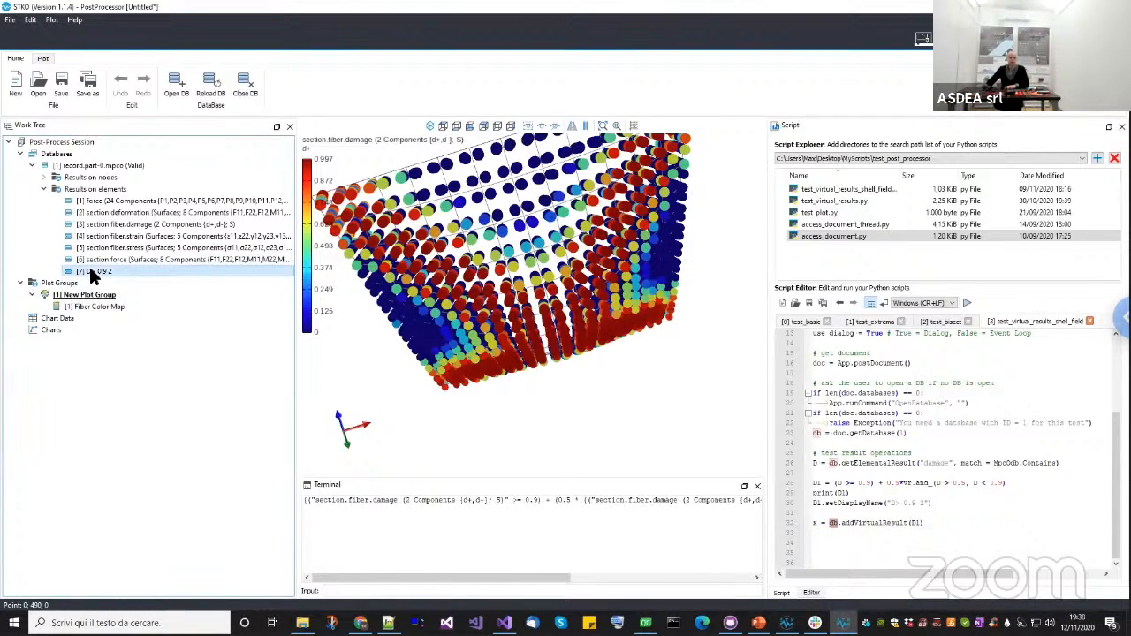
# Set the Fiber Color Map's result to the virtual result "D> 0.9 2" and inspect the slab from several angles.
pyautogui.click(115, 306)
pyautogui.click(811, 594)
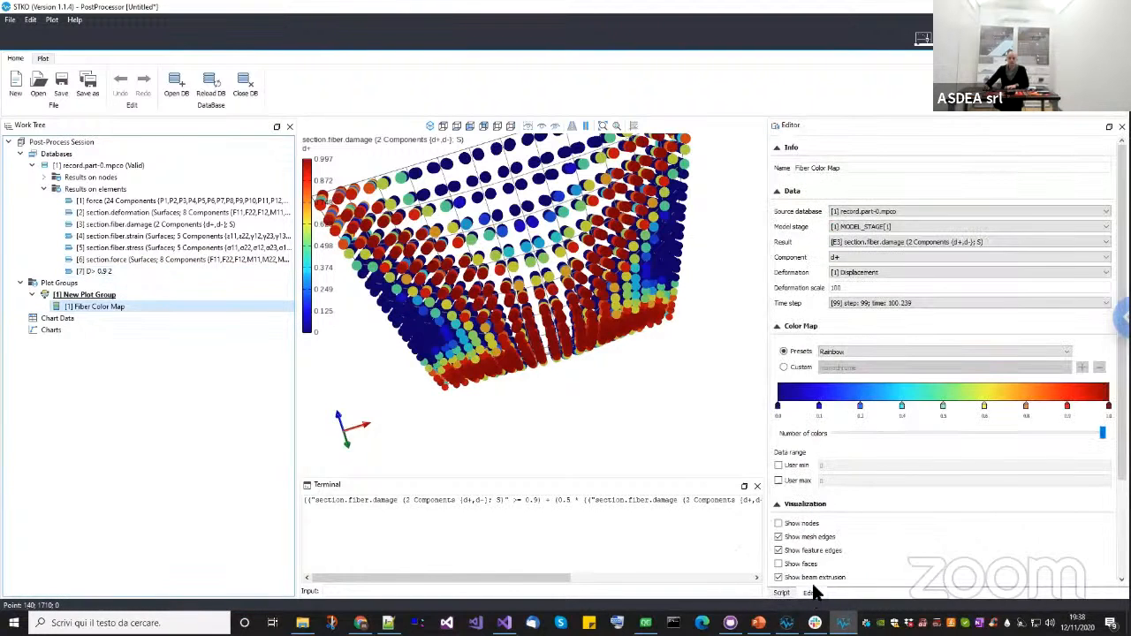
pyautogui.click(879, 241)
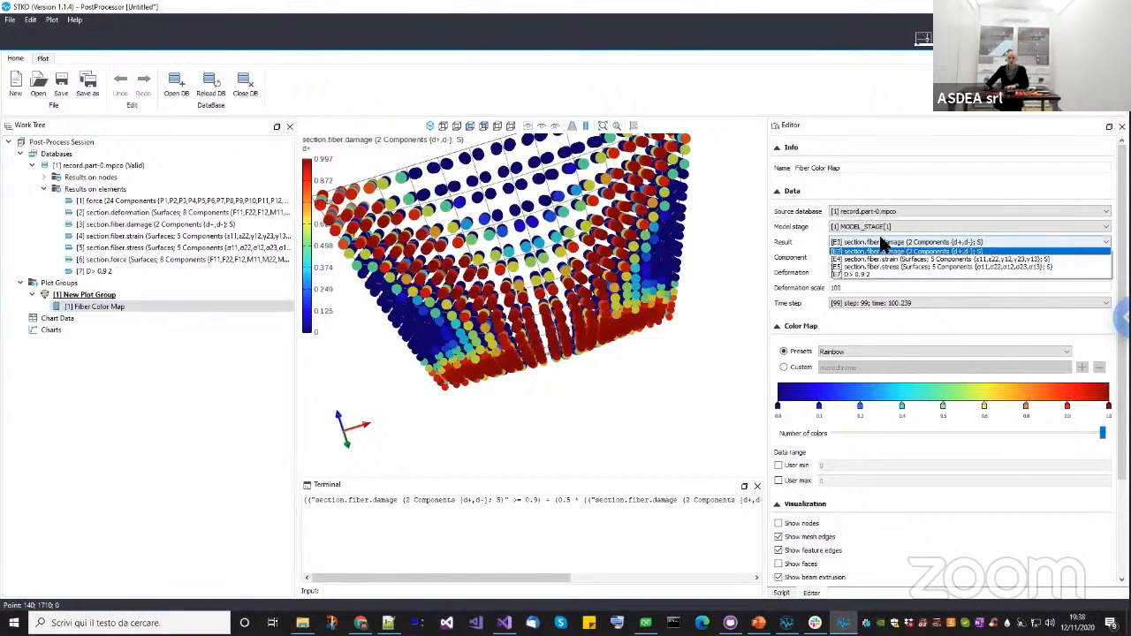
pyautogui.click(875, 273)
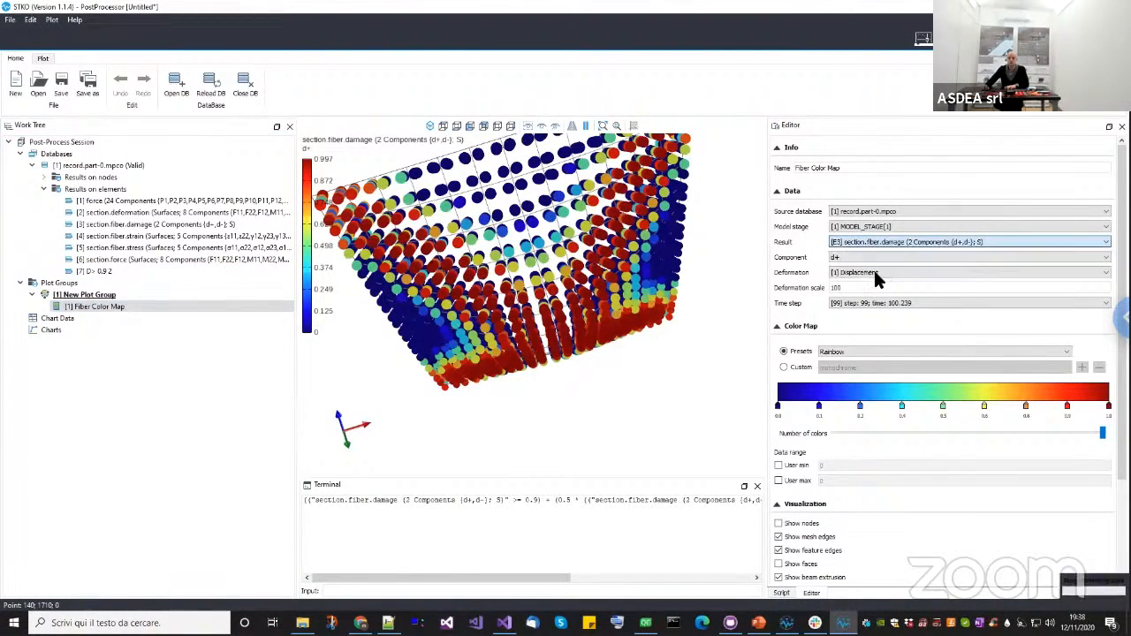
pyautogui.moveTo(506, 319)
pyautogui.mouseDown()
pyautogui.moveTo(571, 405)
pyautogui.moveTo(455, 357)
pyautogui.moveTo(473, 359)
pyautogui.moveTo(464, 316)
pyautogui.moveTo(496, 329)
pyautogui.mouseUp()
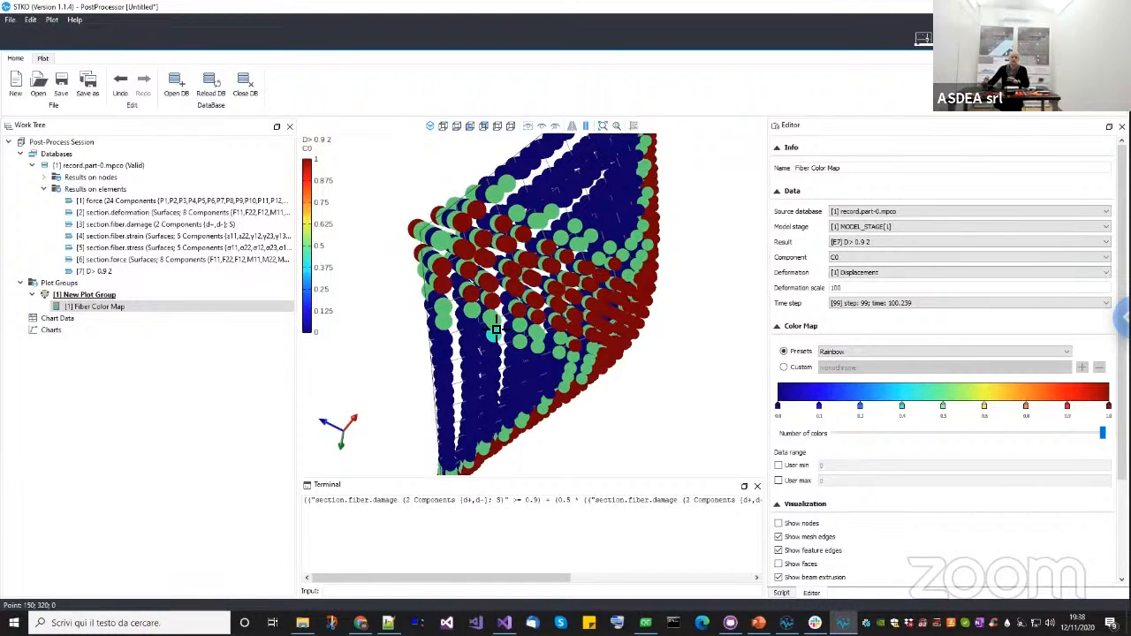
pyautogui.moveTo(567, 309); pyautogui.dragTo(558, 272)
pyautogui.moveTo(563, 320); pyautogui.dragTo(726, 543)
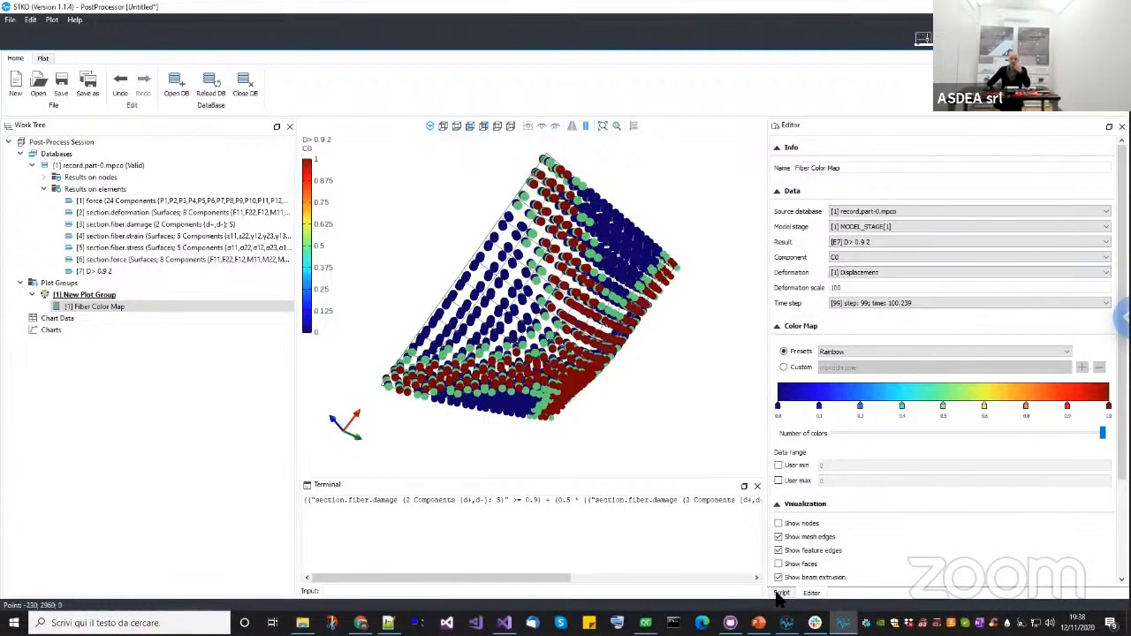
# Review the script from the getElementalResult line to the addVirtualResult line and compare it with the virtual result plot.
pyautogui.click(781, 593)
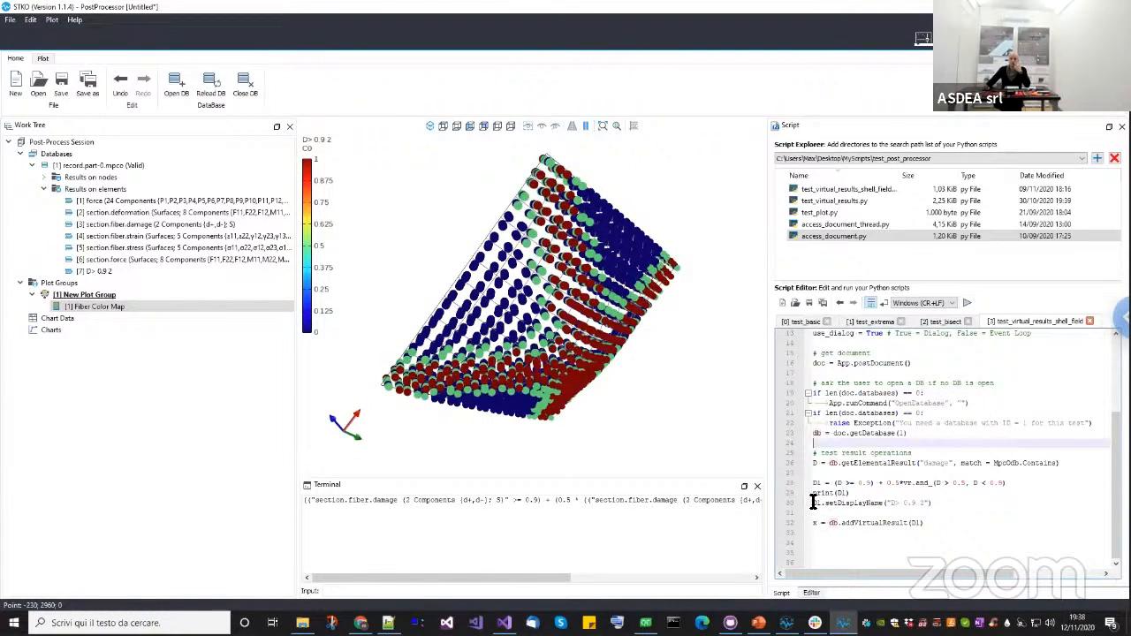
pyautogui.click(816, 464)
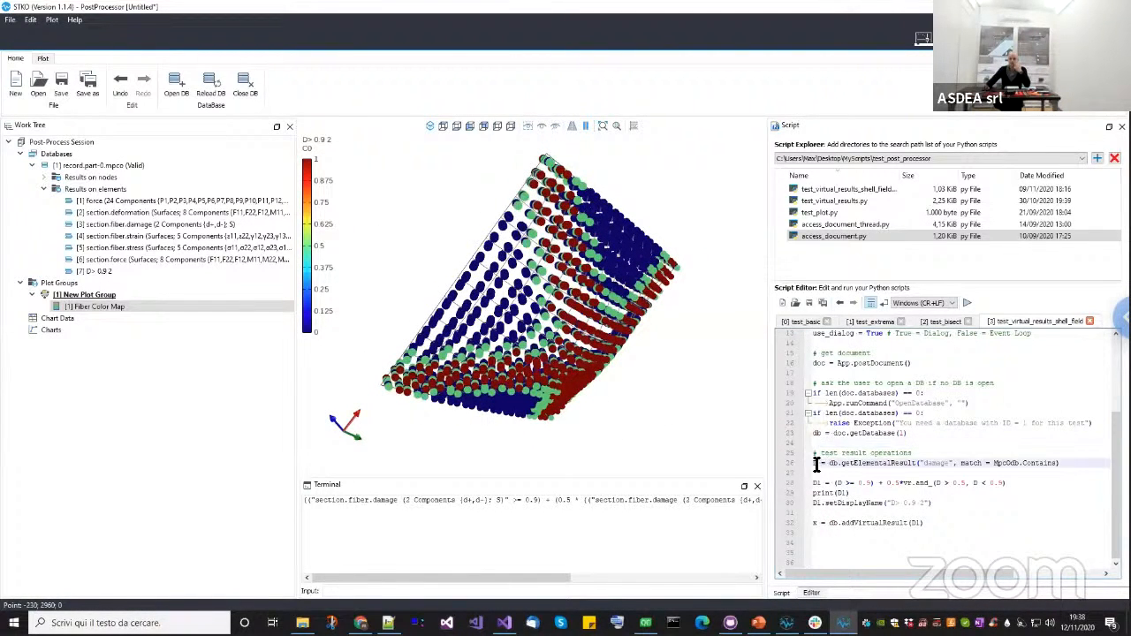
pyautogui.click(945, 527)
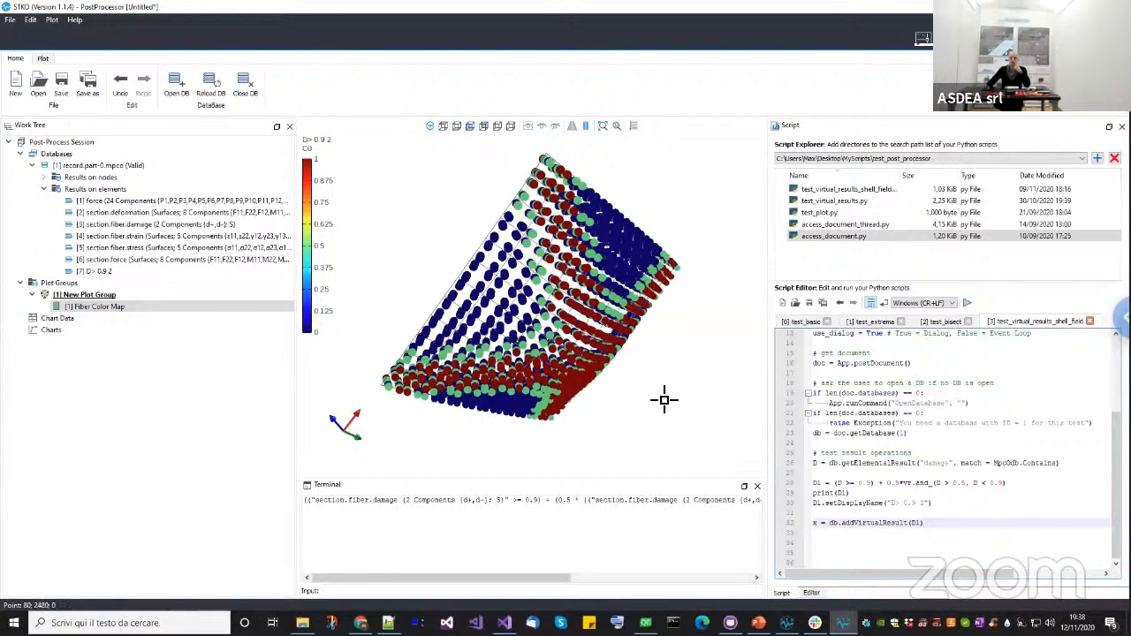
pyautogui.click(915, 453)
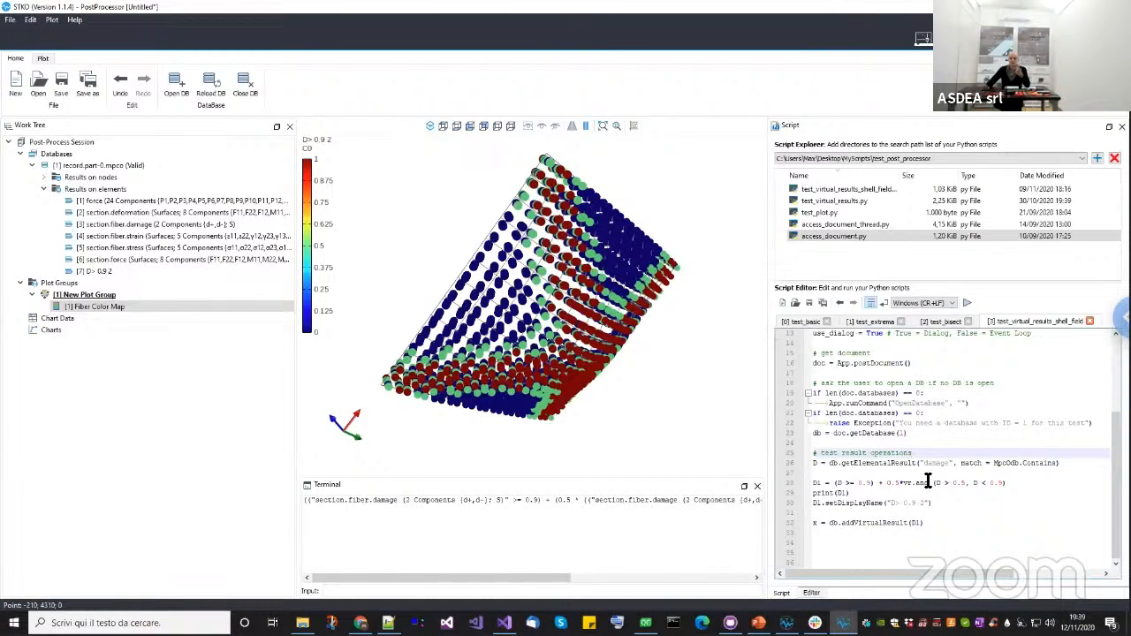
pyautogui.click(930, 524)
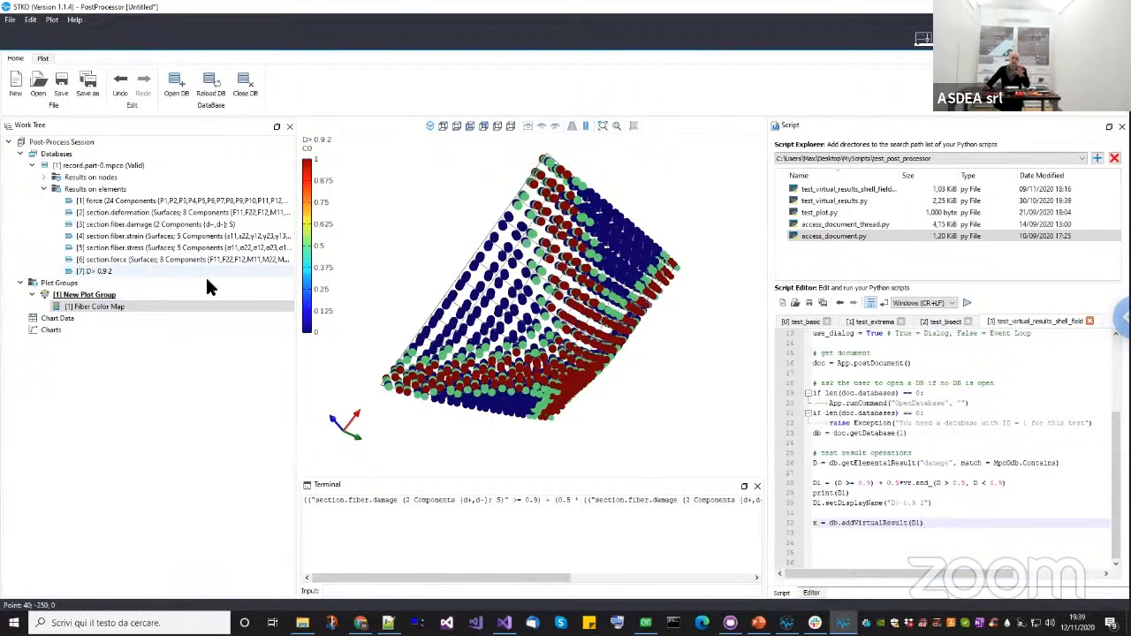
pyautogui.moveTo(559, 382); pyautogui.dragTo(718, 378)
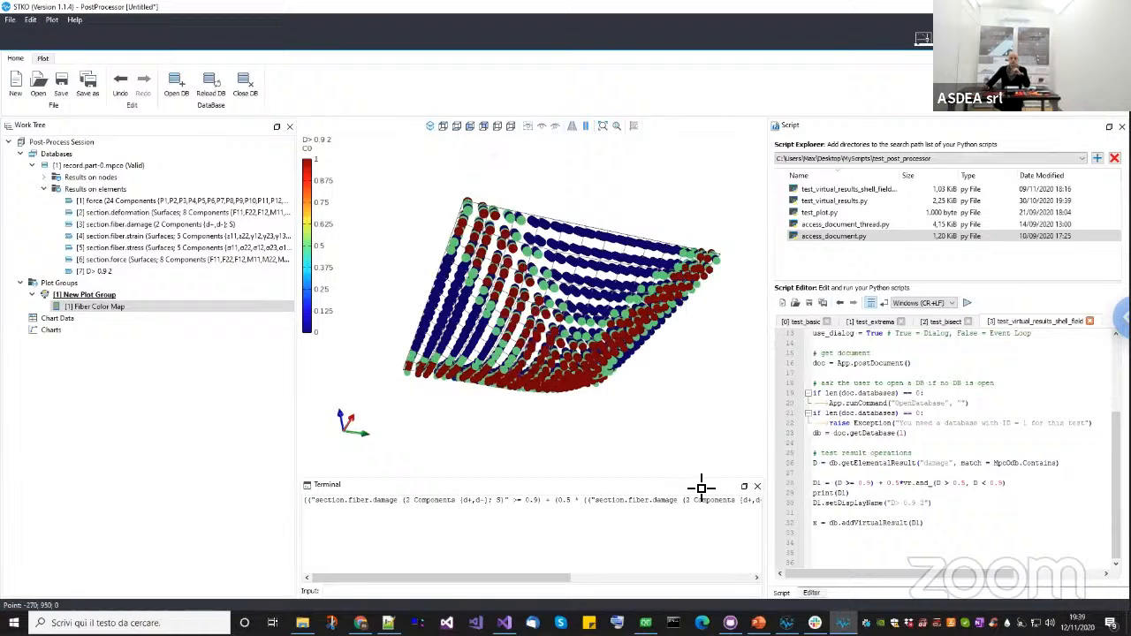
# Set the fiber color map's particle scaling type to Min size at zero and inspect the damaged fibers from several angles.
pyautogui.click(811, 593)
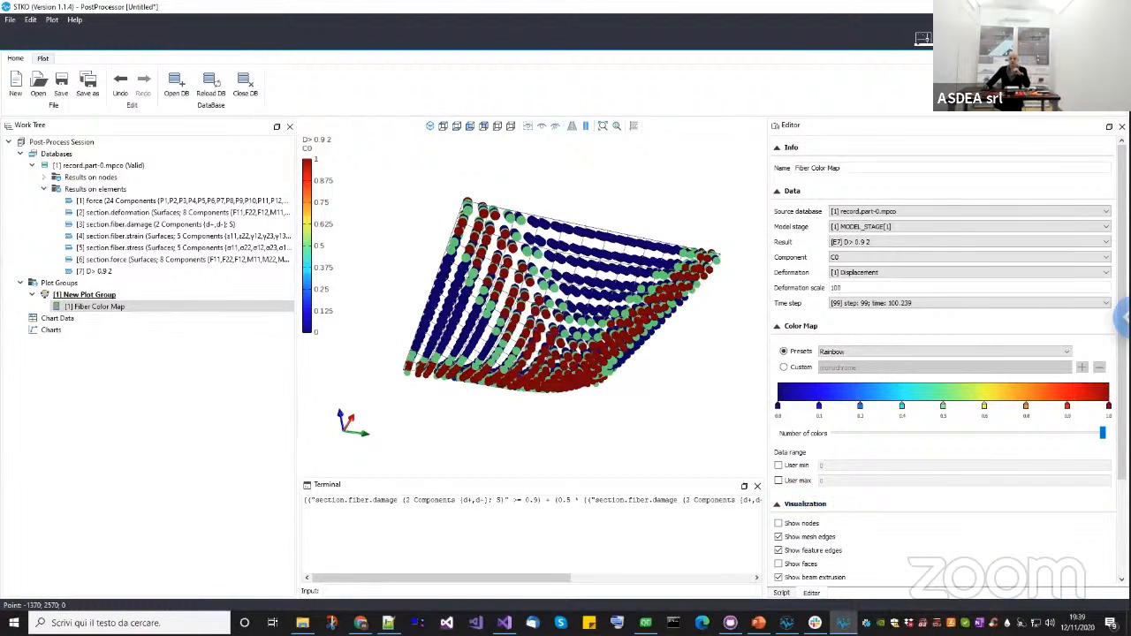
pyautogui.scroll(-3, 941, 477)
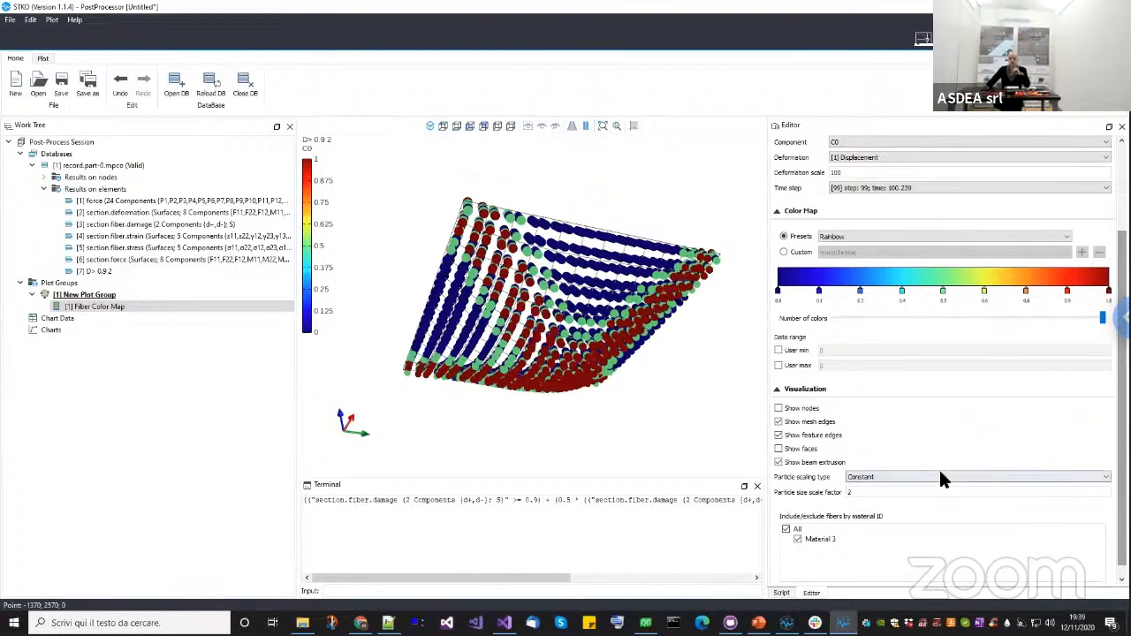
pyautogui.click(921, 476)
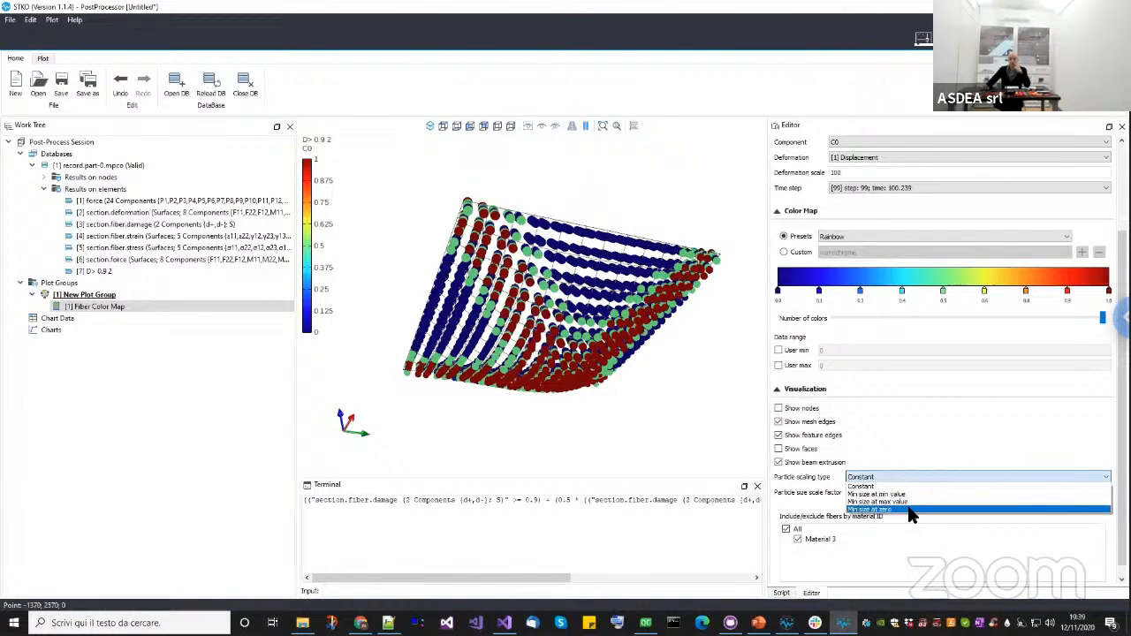
pyautogui.click(912, 510)
pyautogui.moveTo(586, 397); pyautogui.dragTo(509, 275)
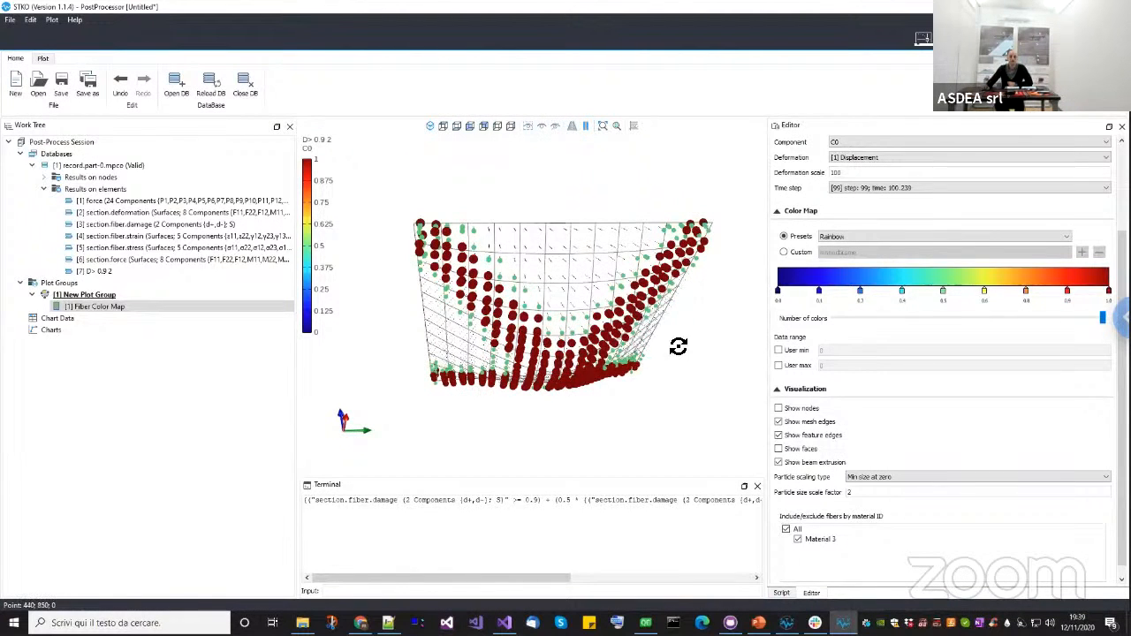
pyautogui.moveTo(678, 347); pyautogui.dragTo(645, 344)
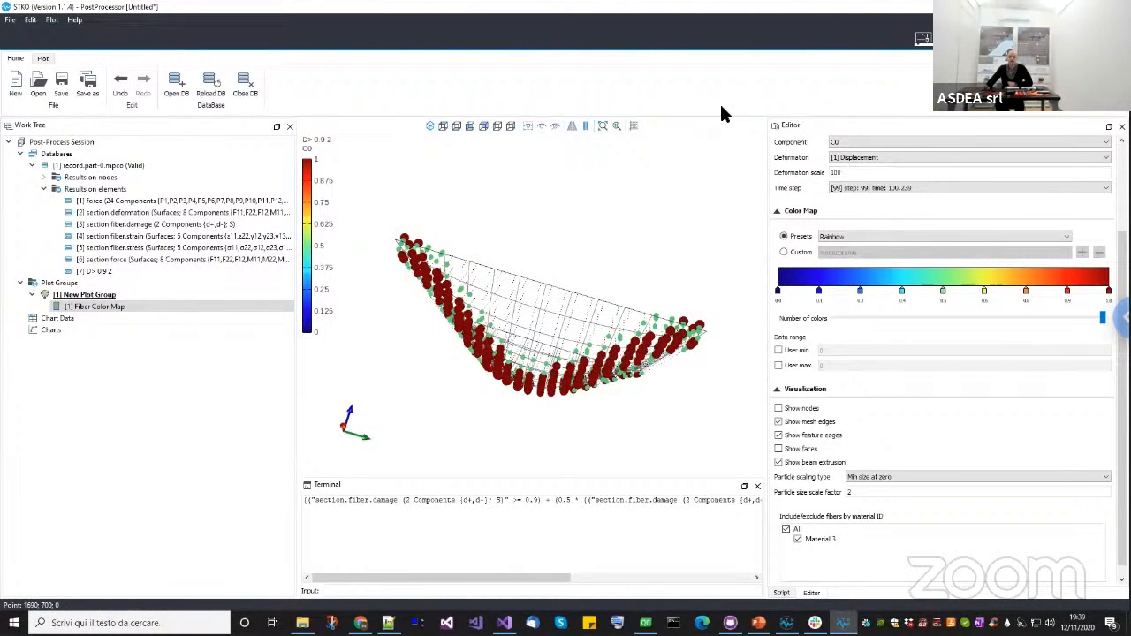